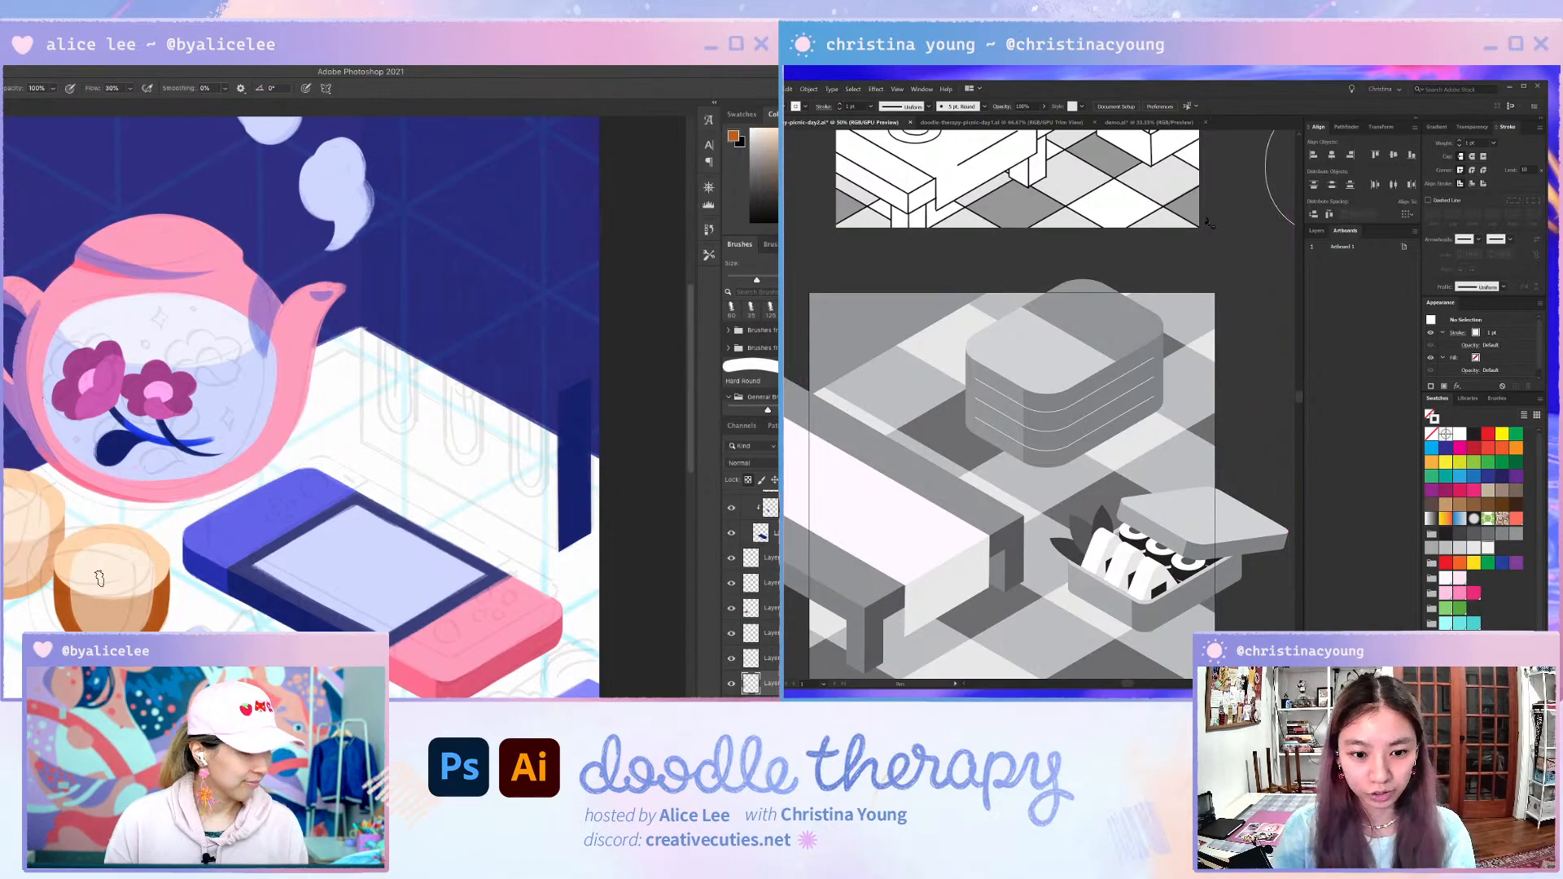
- Switch to the demo.ai document and bring up the artboard with the labelled isometric bread examples
left_click(1046, 127)
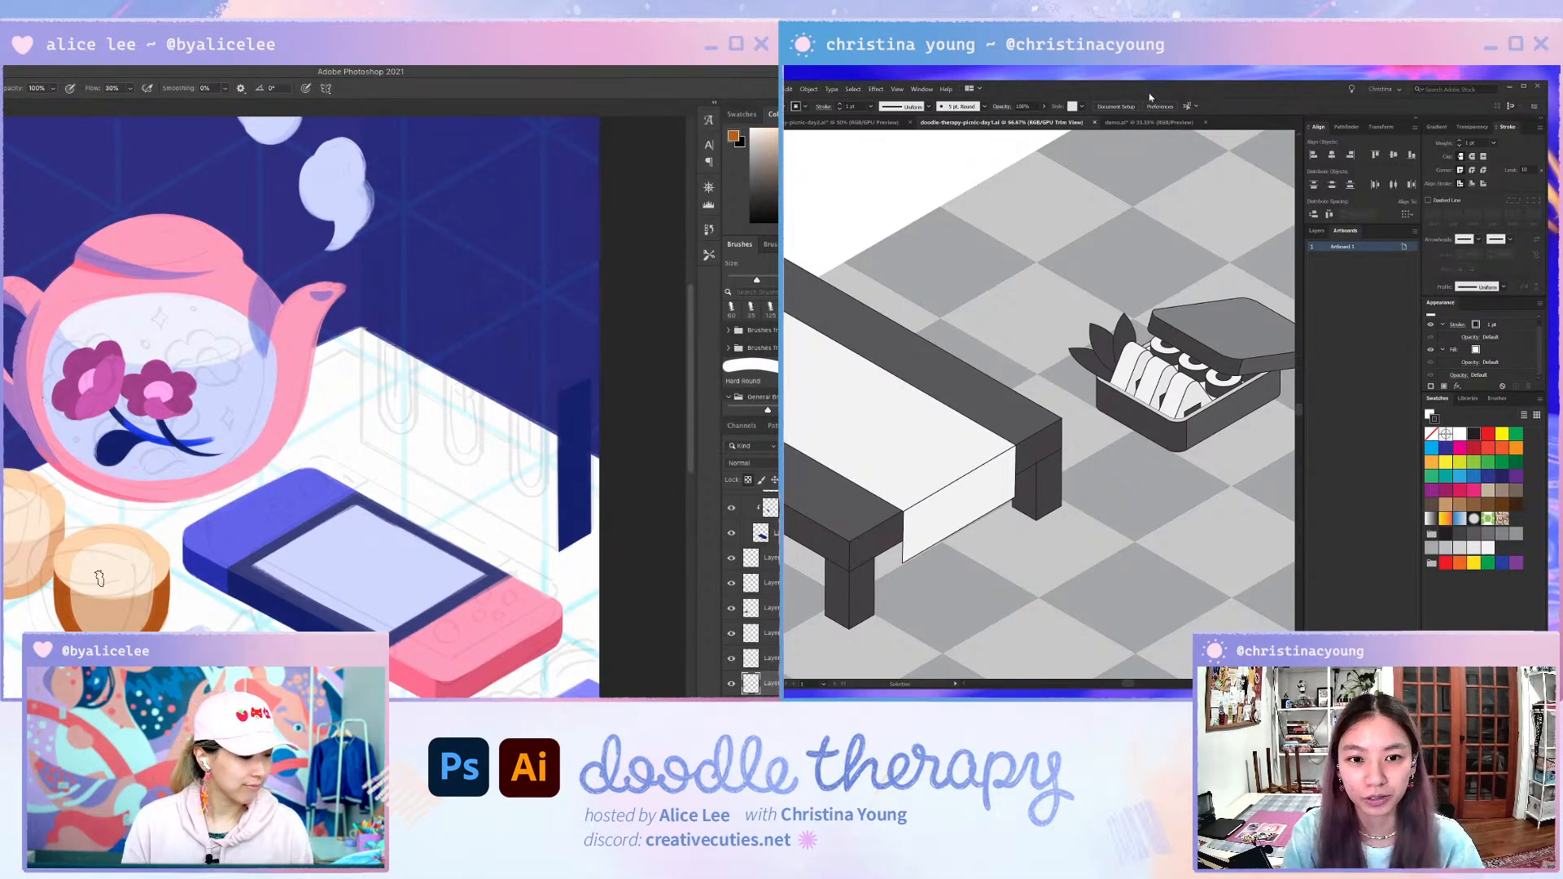
left_click(1148, 122)
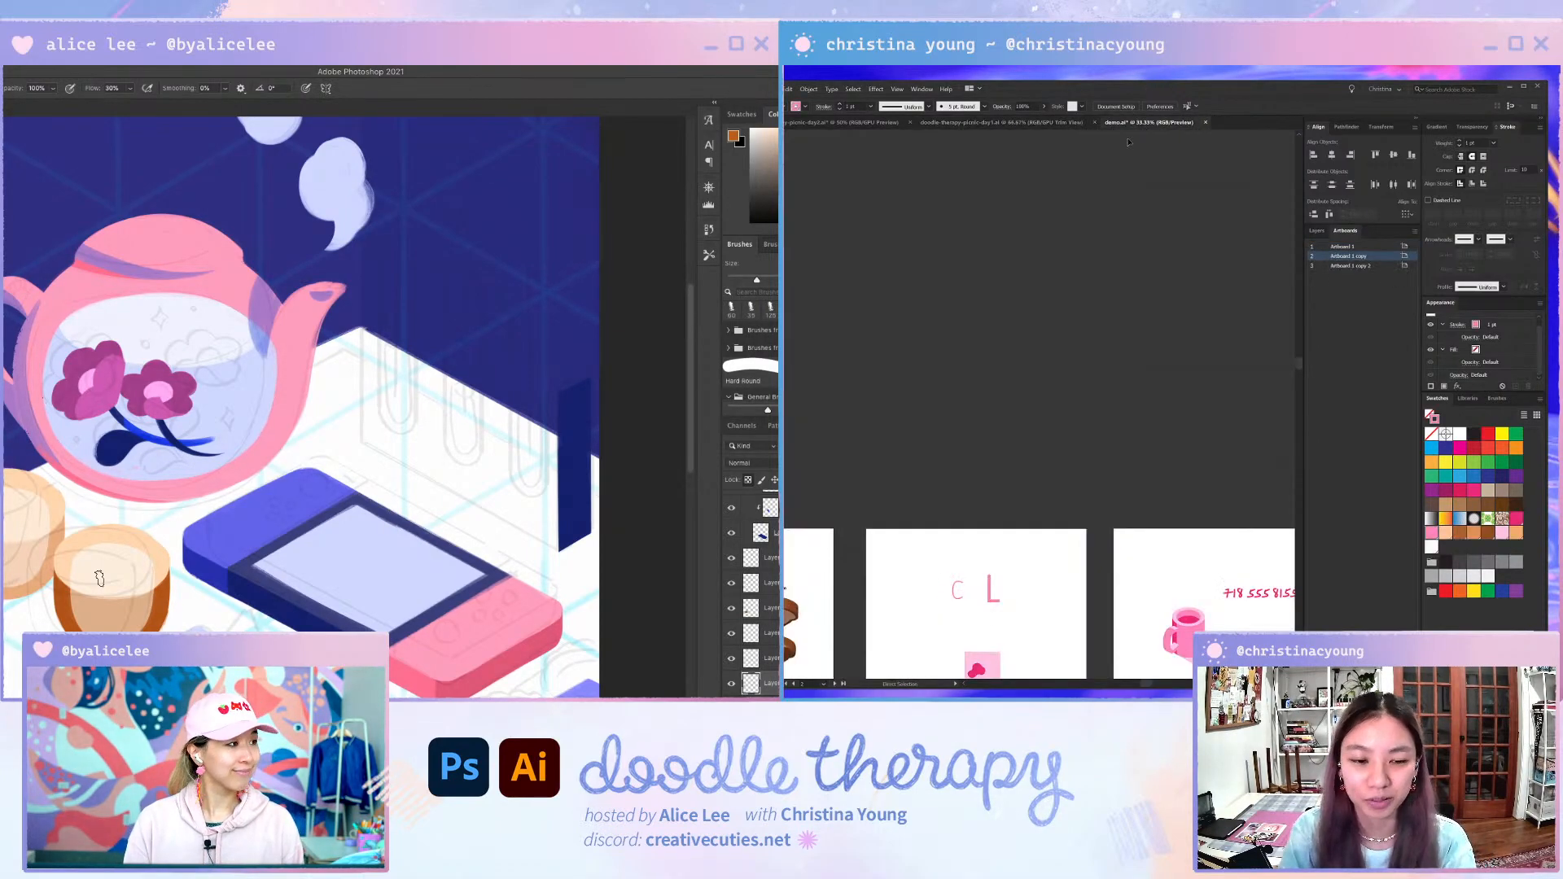
left_click_drag(959, 434, 1168, 208)
left_click_drag(883, 451, 902, 444)
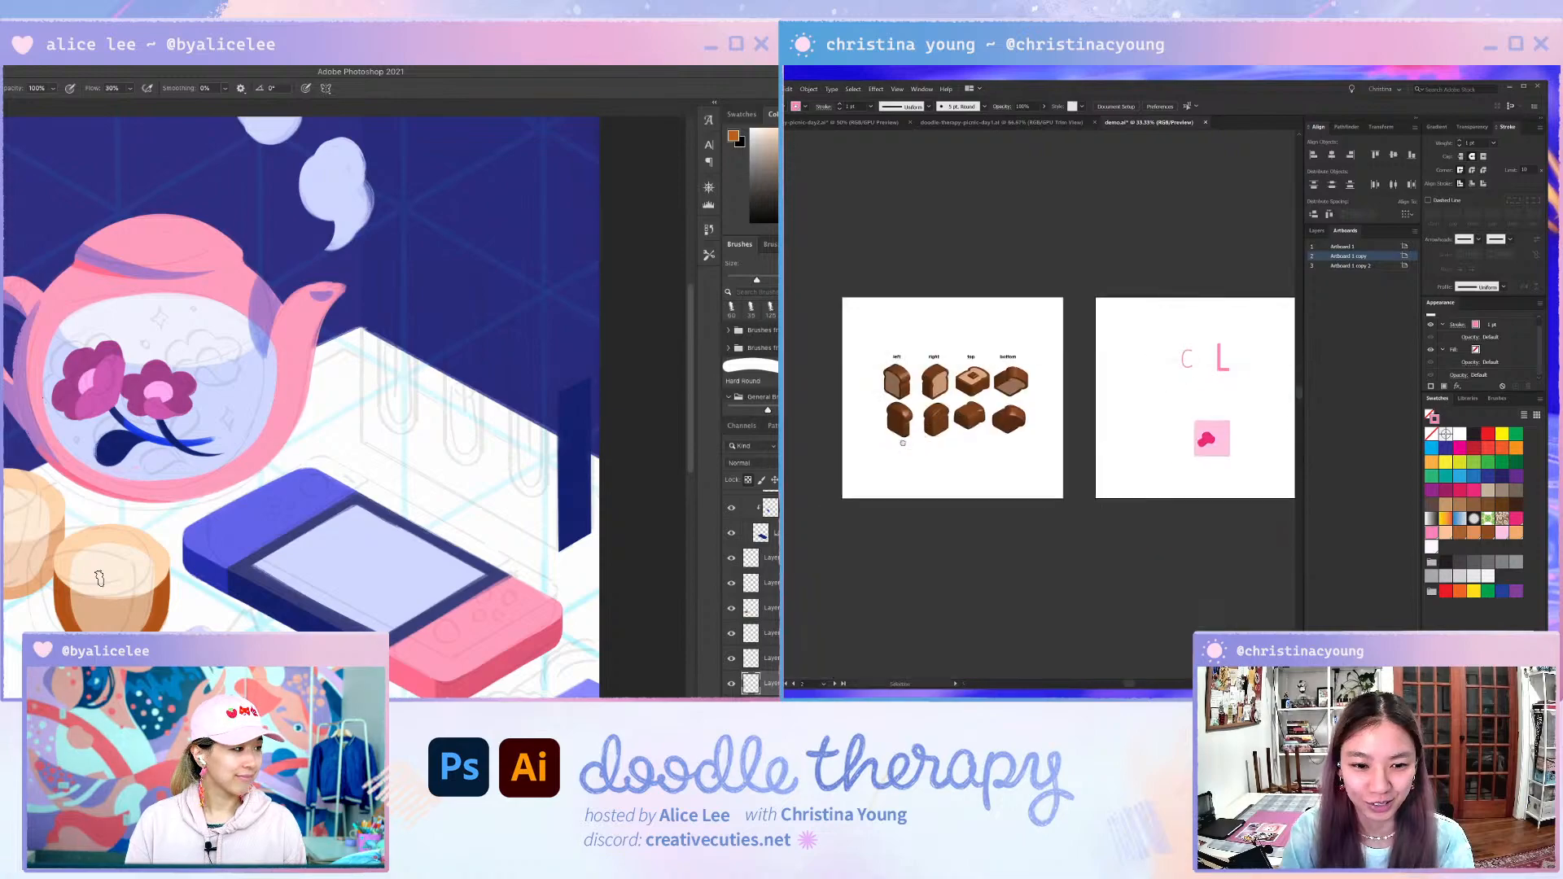
scroll(953, 393, "up", 3)
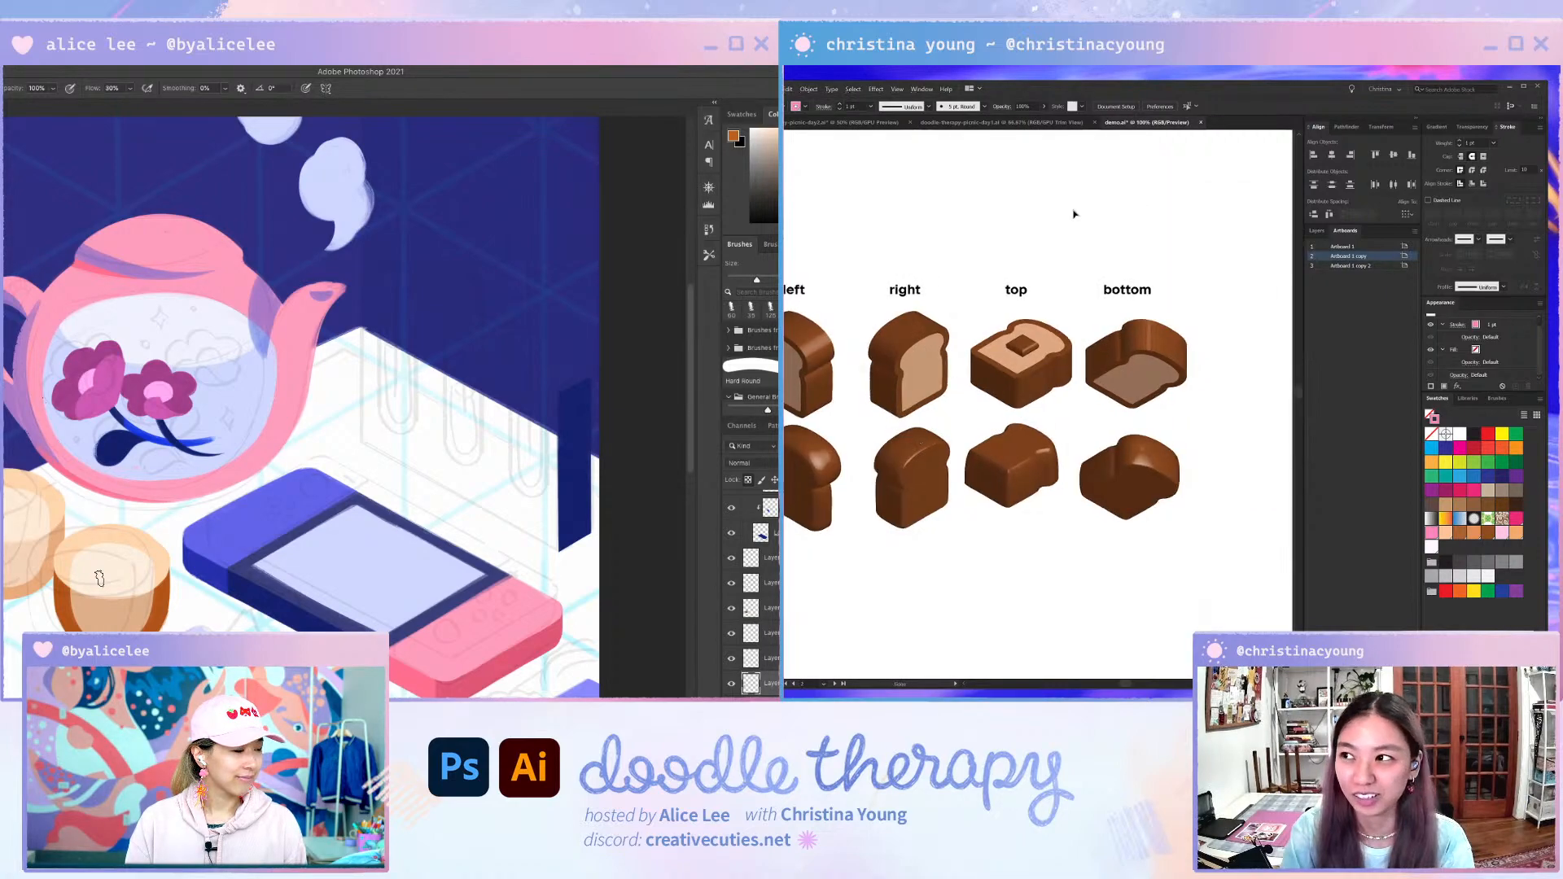
left_click_drag(954, 275, 1058, 223)
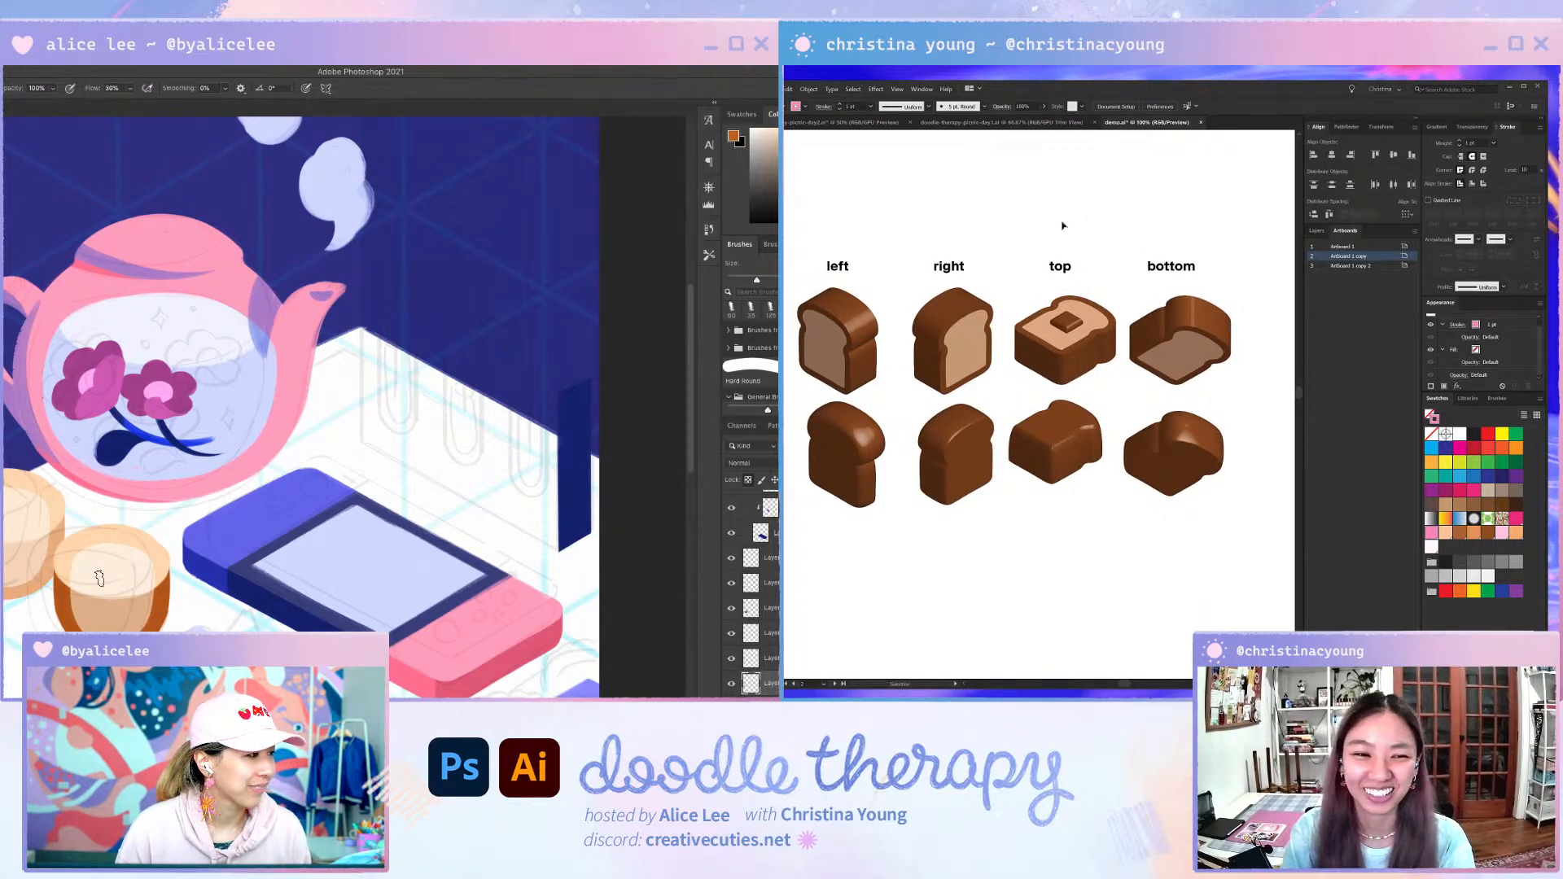
left_click(992, 220)
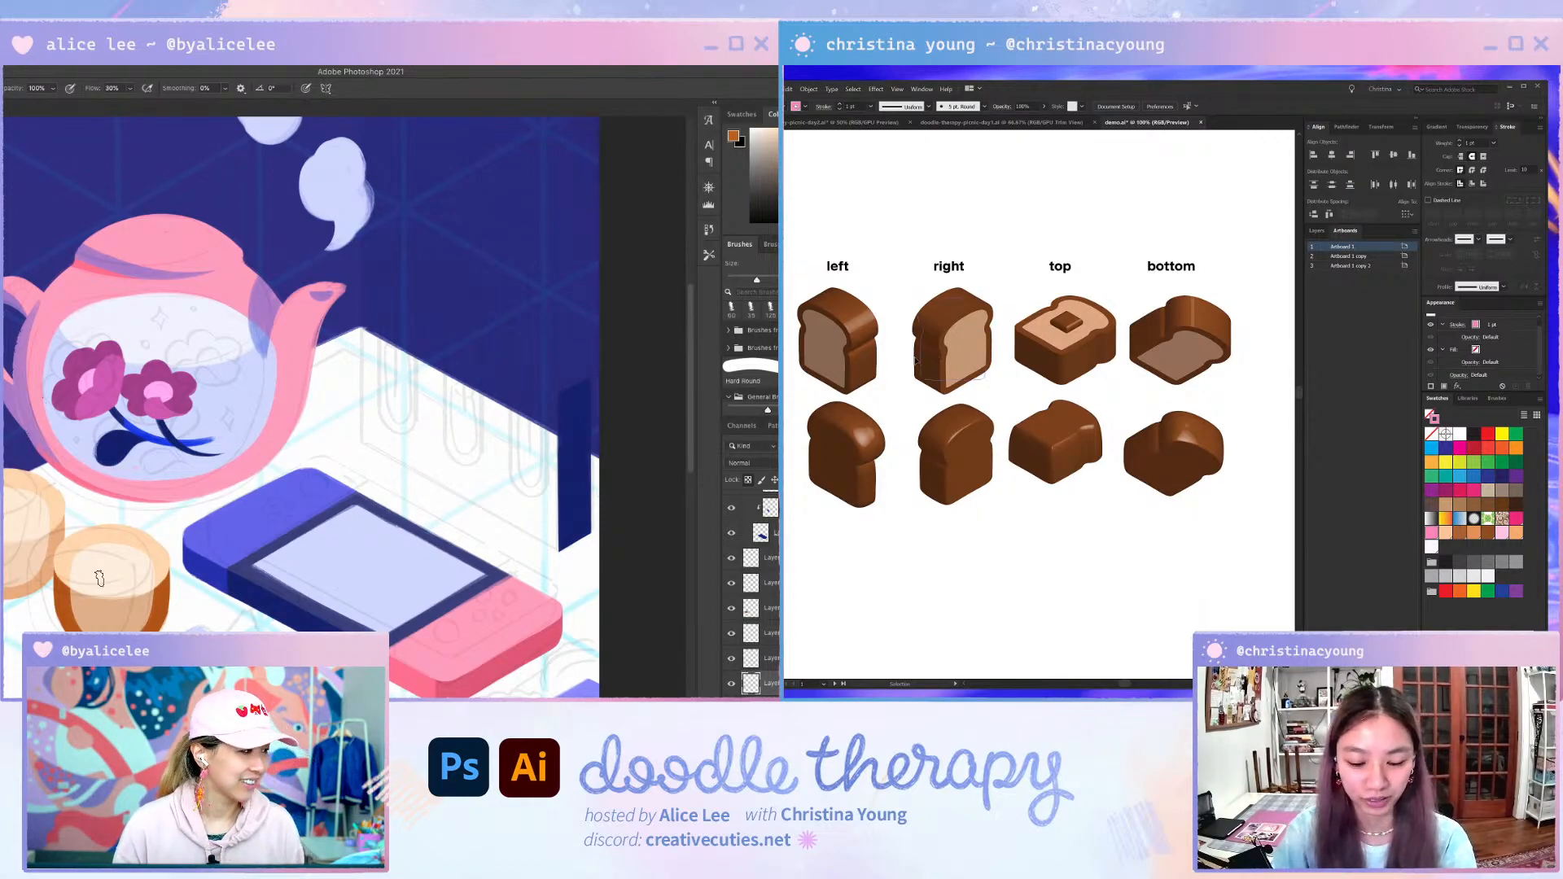
- Check the flat paths behind the bread examples in Outline mode, return to the preview and select the upper bread under "left"
left_click(842, 359)
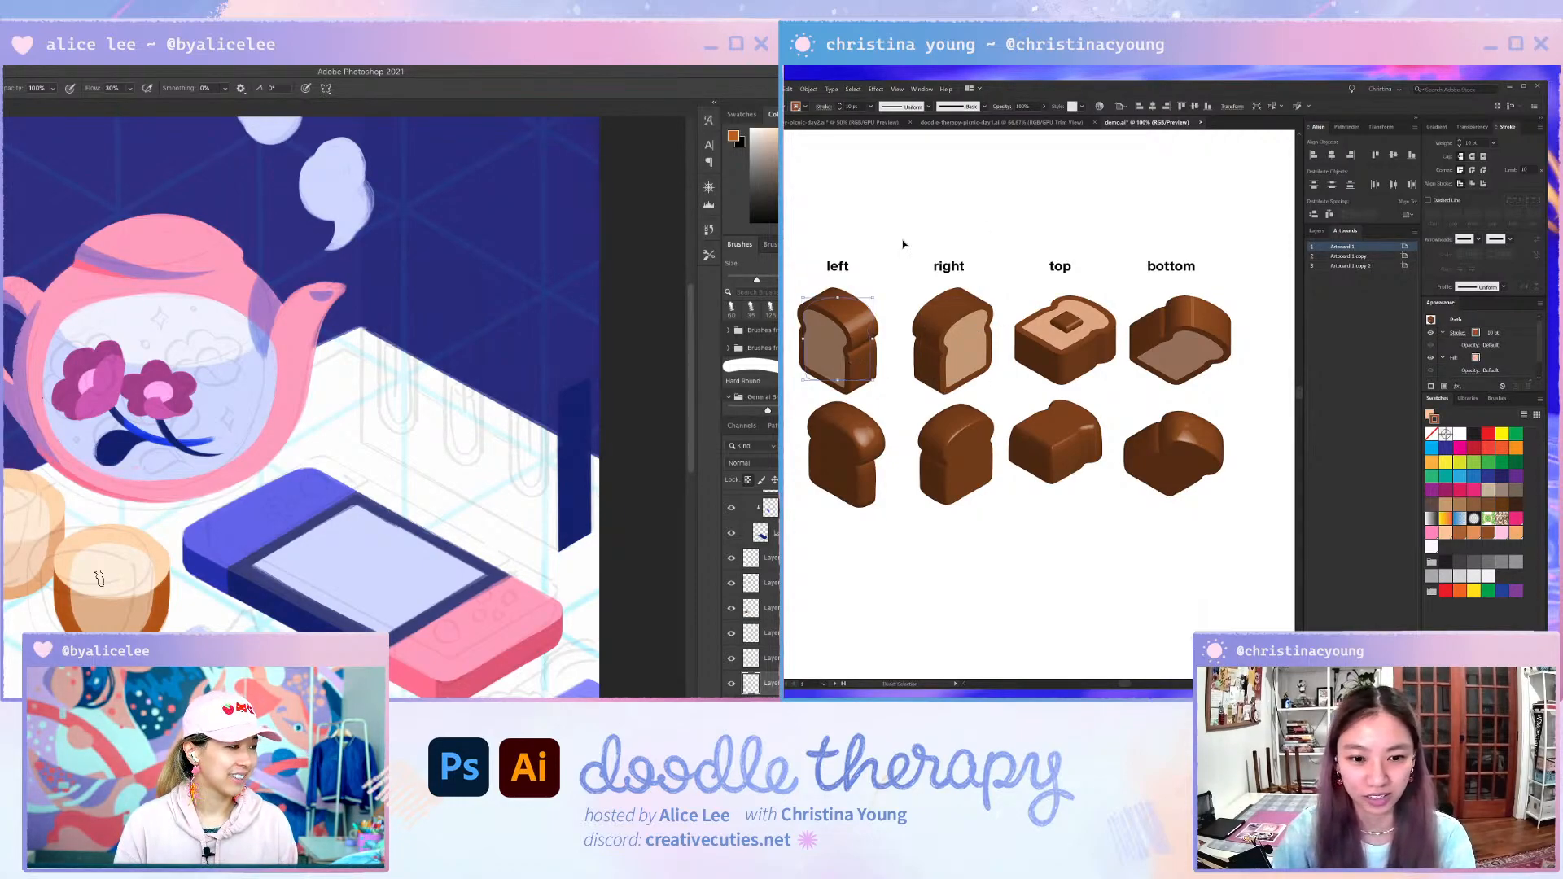
key("ctrl+y")
left_click(914, 356)
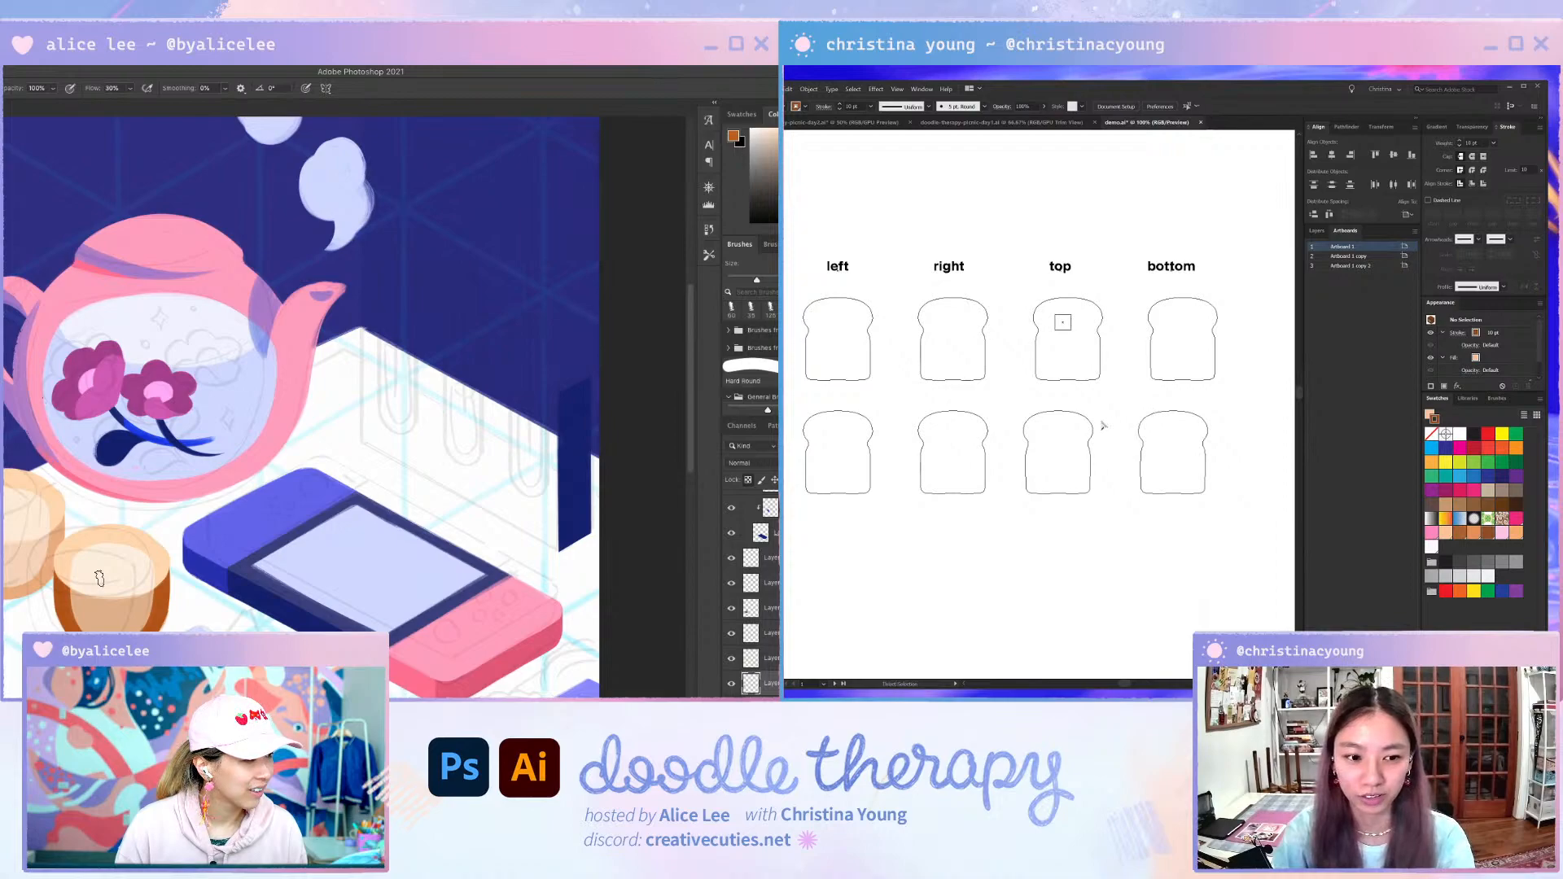
key("ctrl+y")
left_click(847, 358)
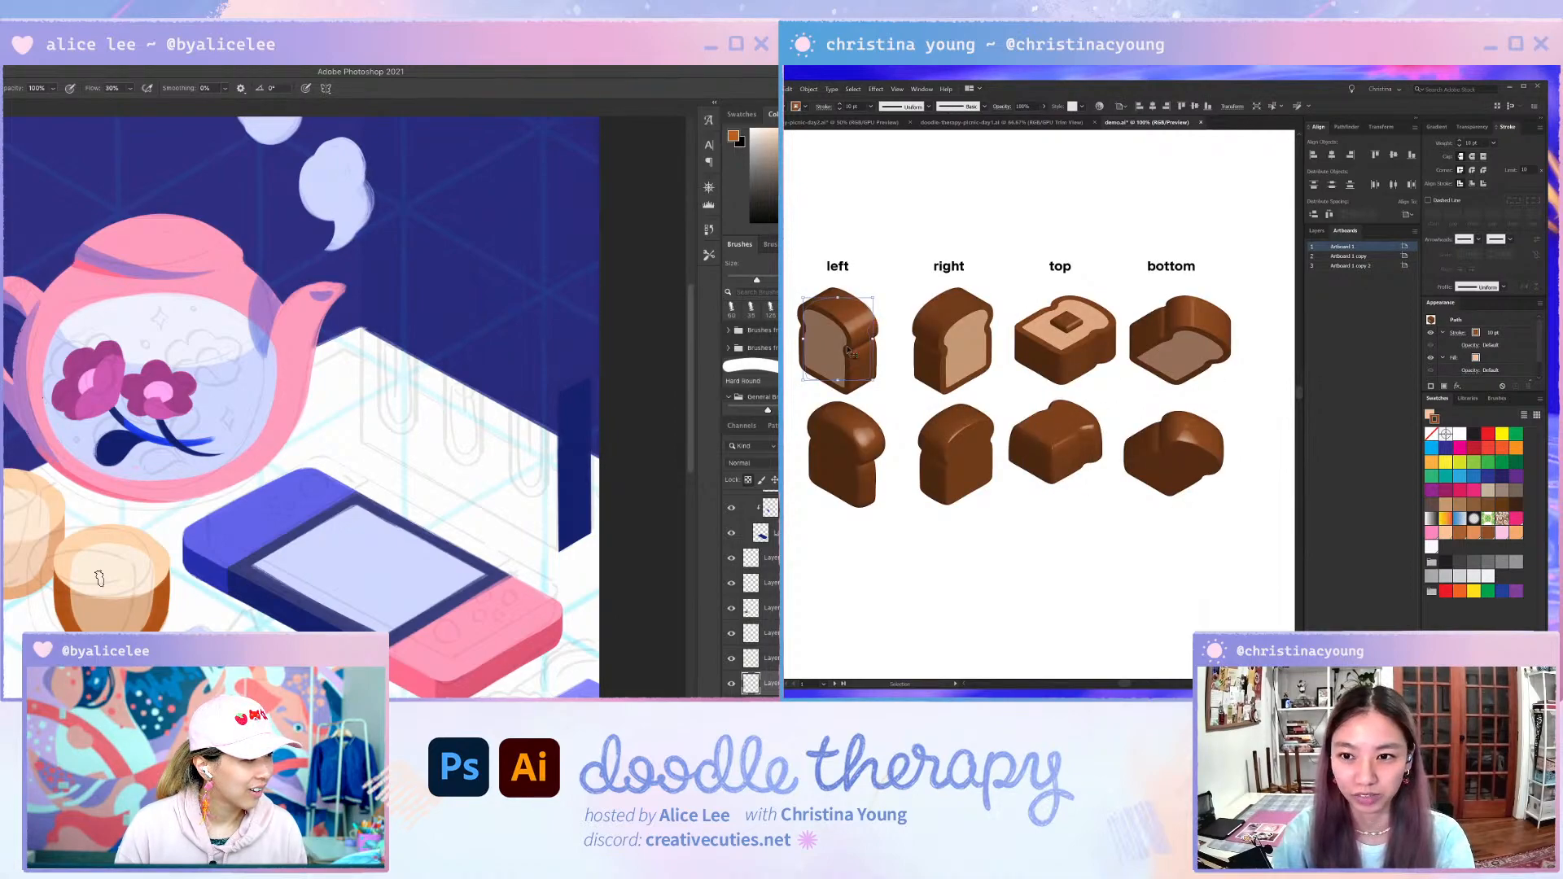
- Reveal the selected bread's full list of appearance attributes and review the available 3D effects
left_click(1316, 231)
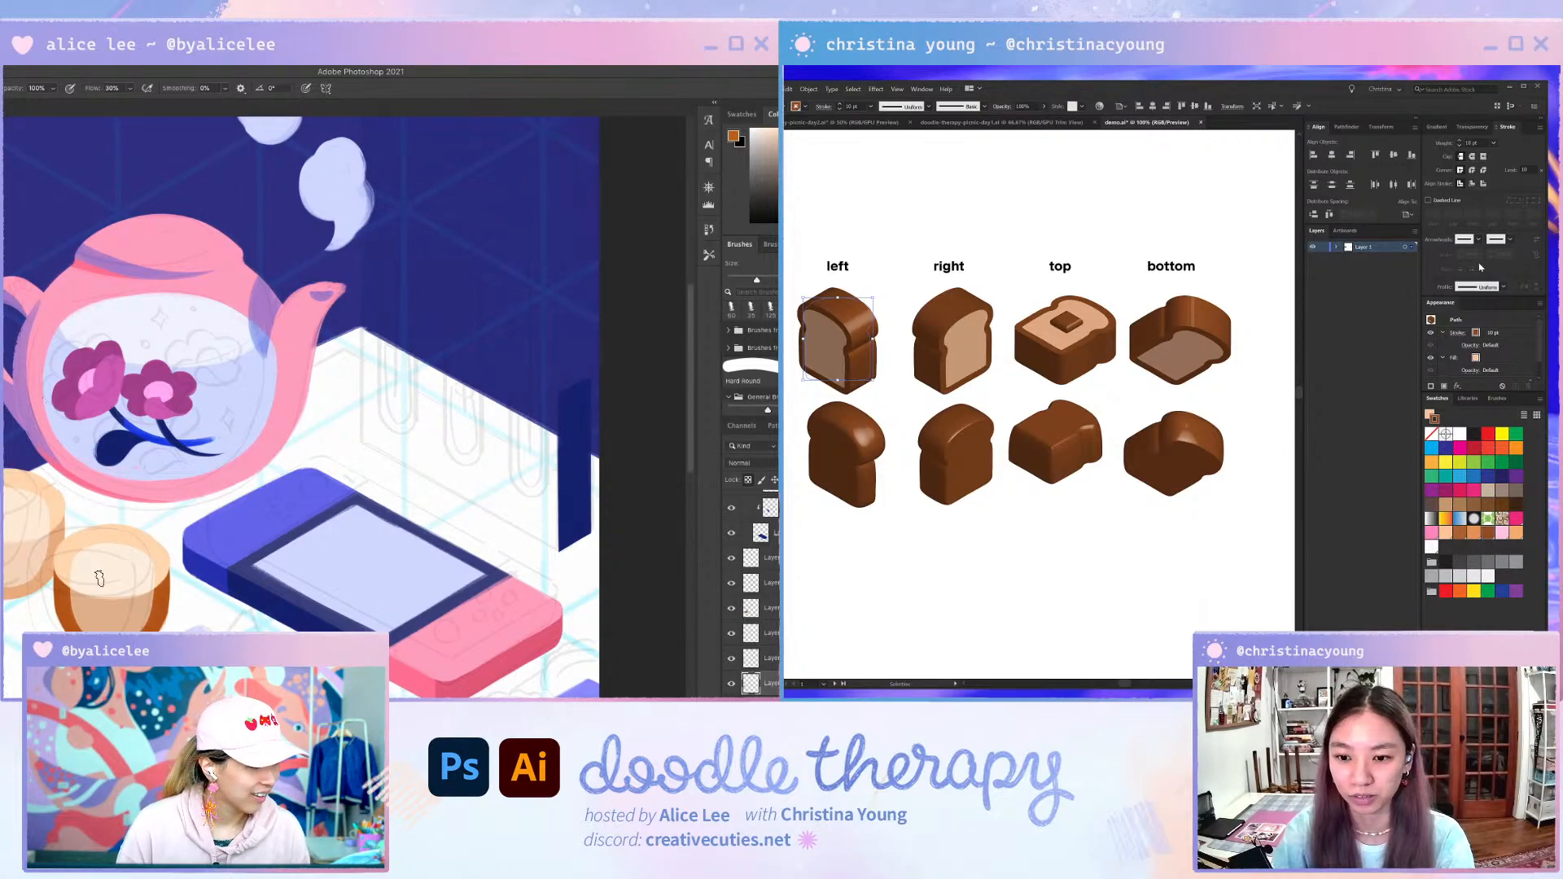
left_click_drag(1469, 393, 1469, 454)
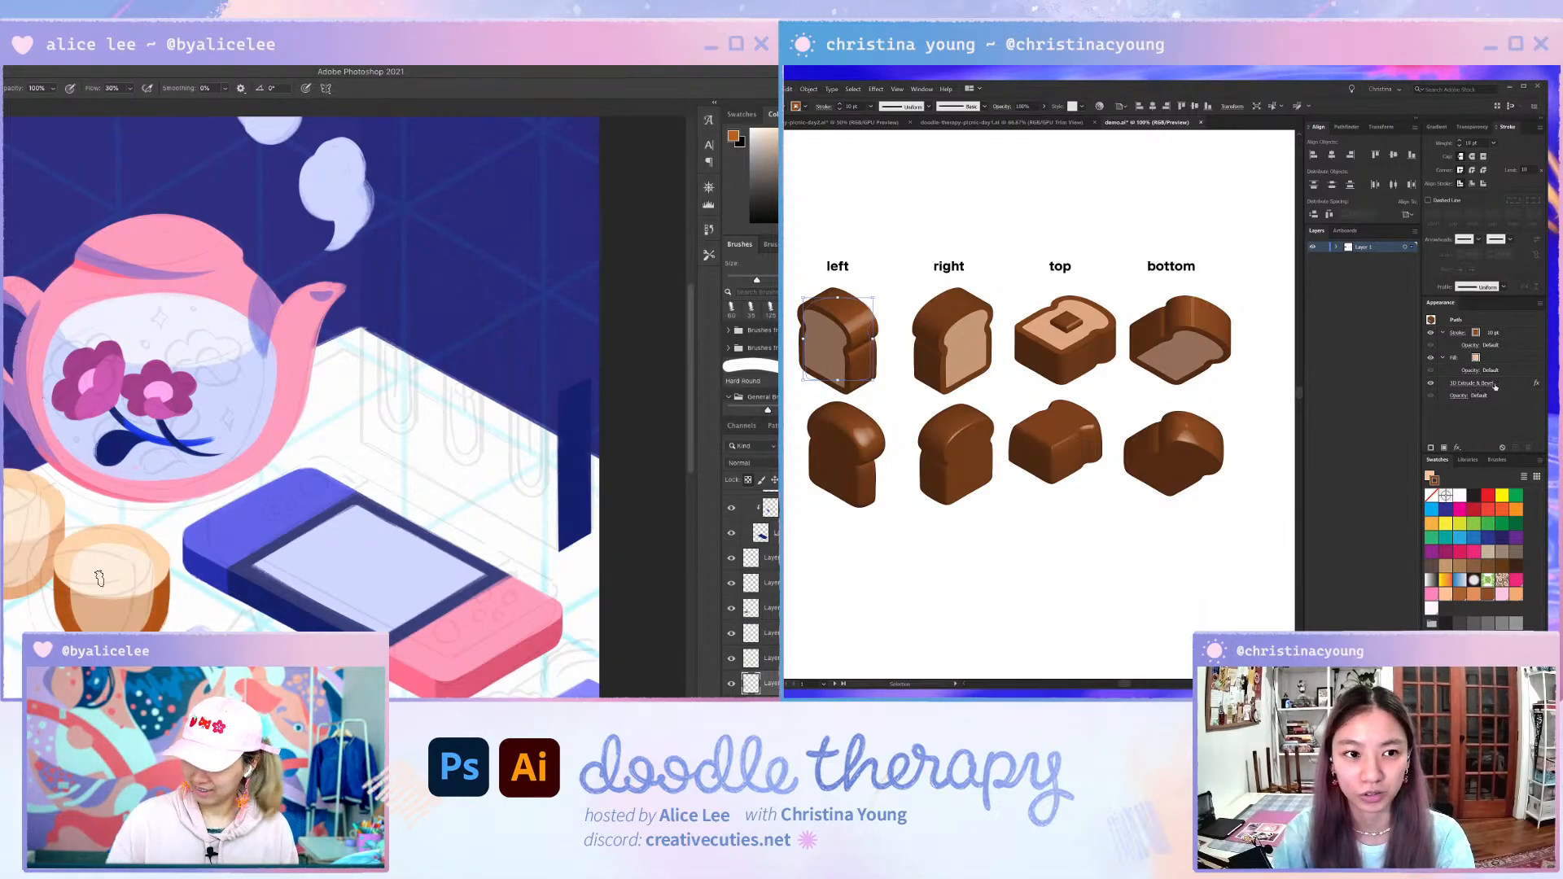
left_click(876, 89)
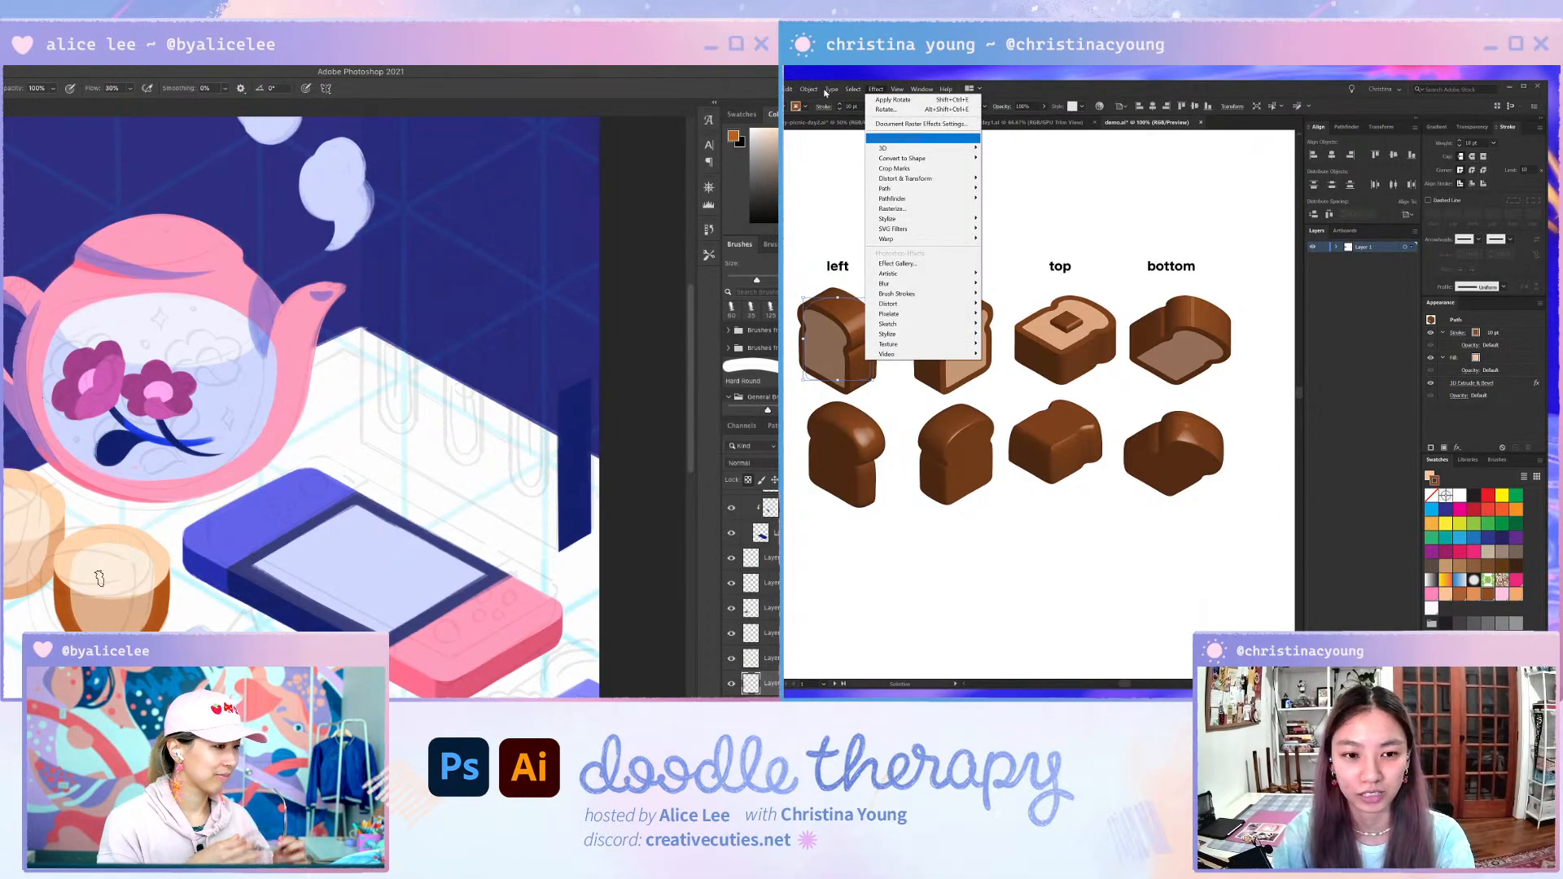
mouse_move(895, 149)
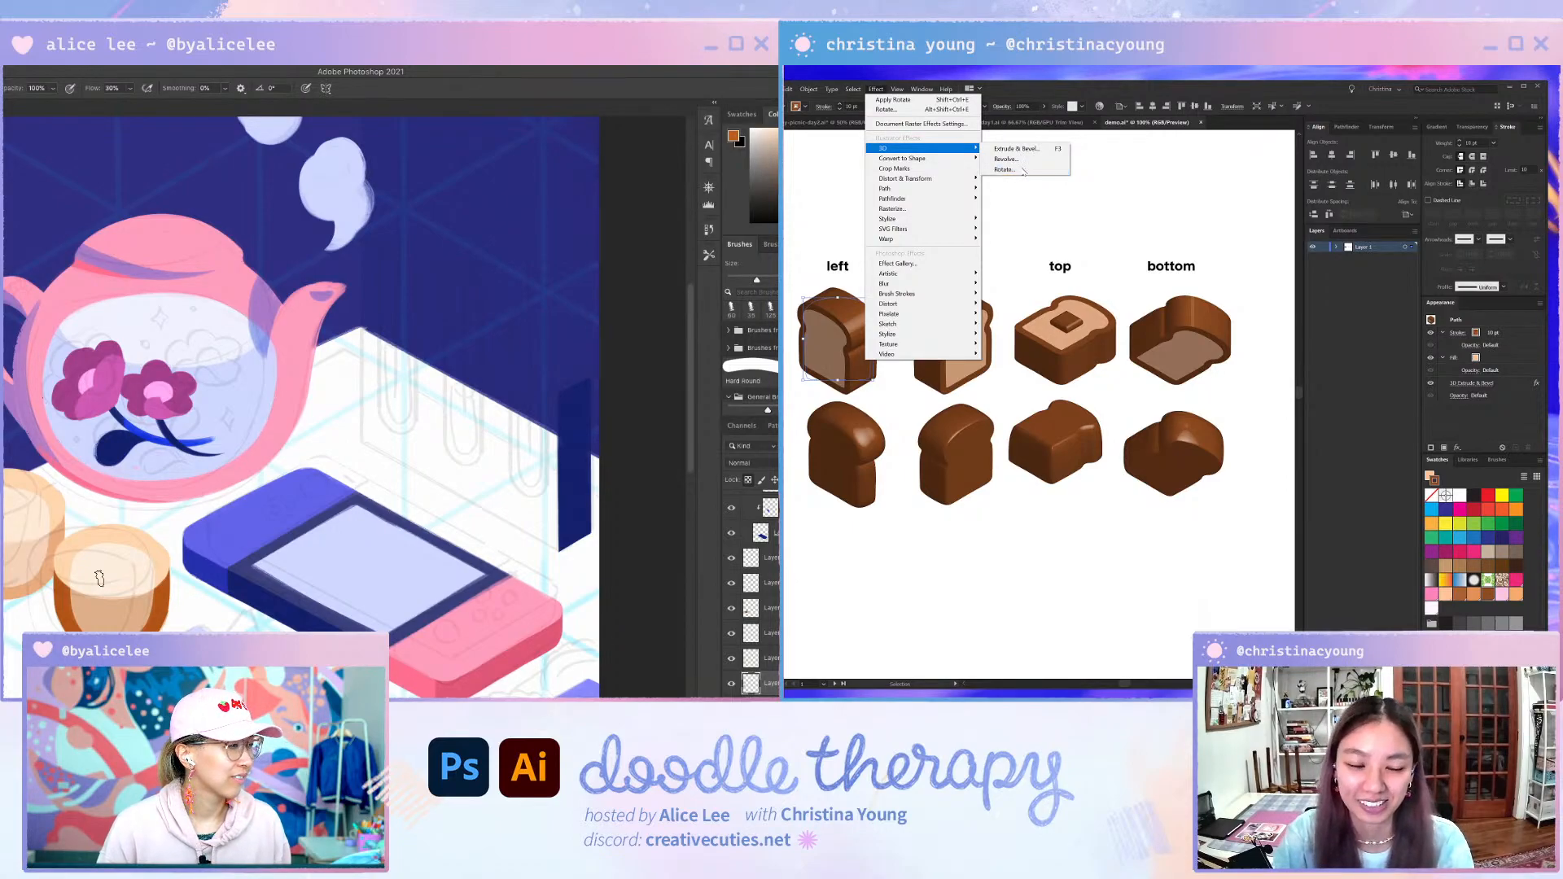
left_click(1024, 184)
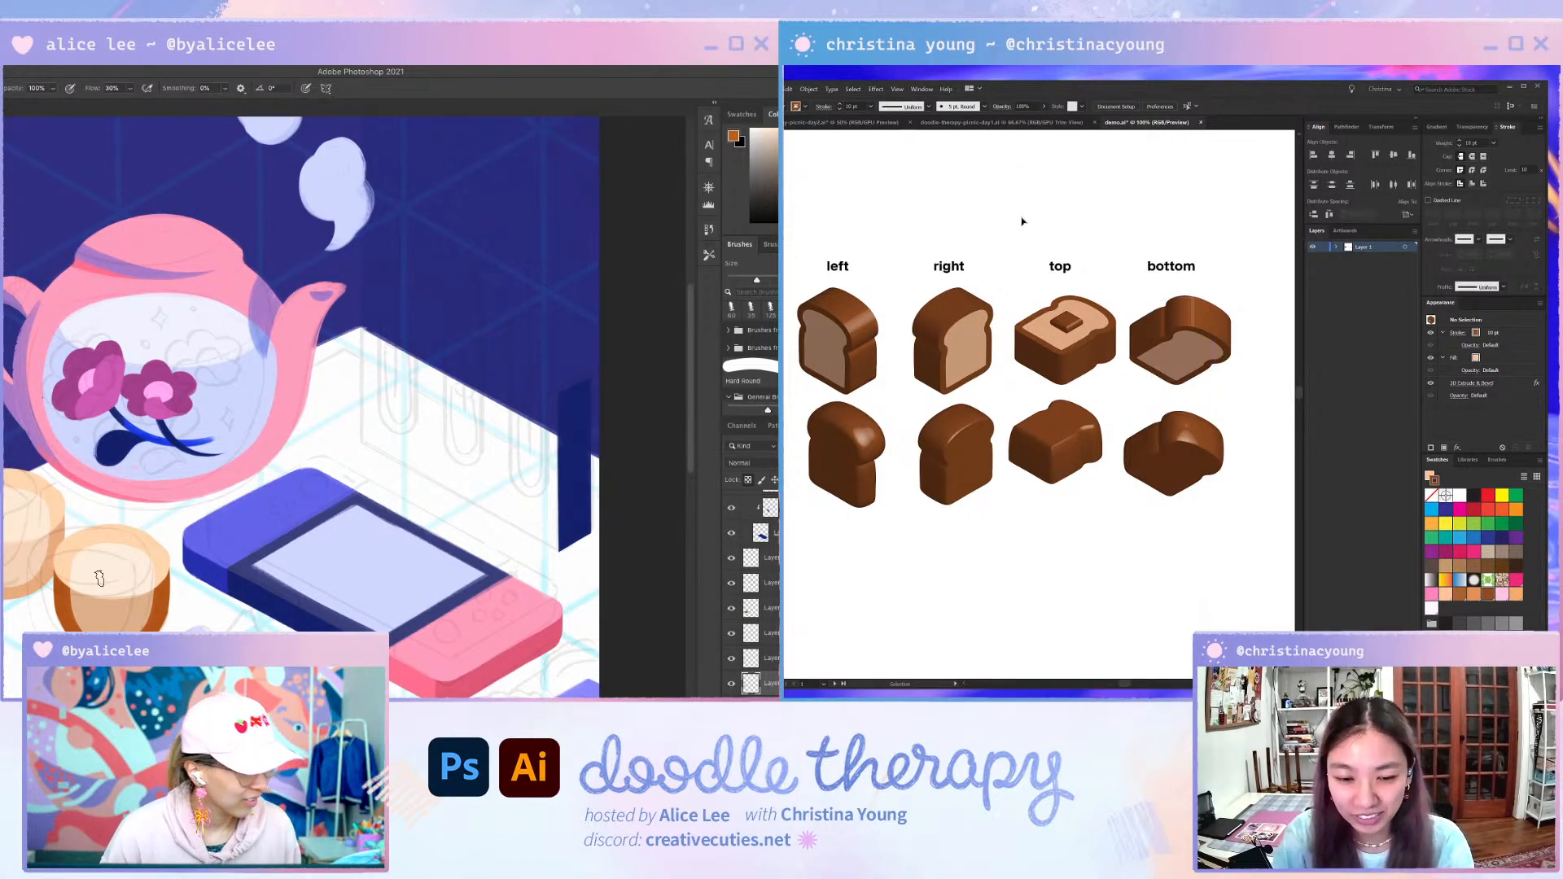
- Try custom rotations in the 3D Extrude & Bevel settings of the upper bread under "bottom", and cancel the changes
left_click(1180, 350)
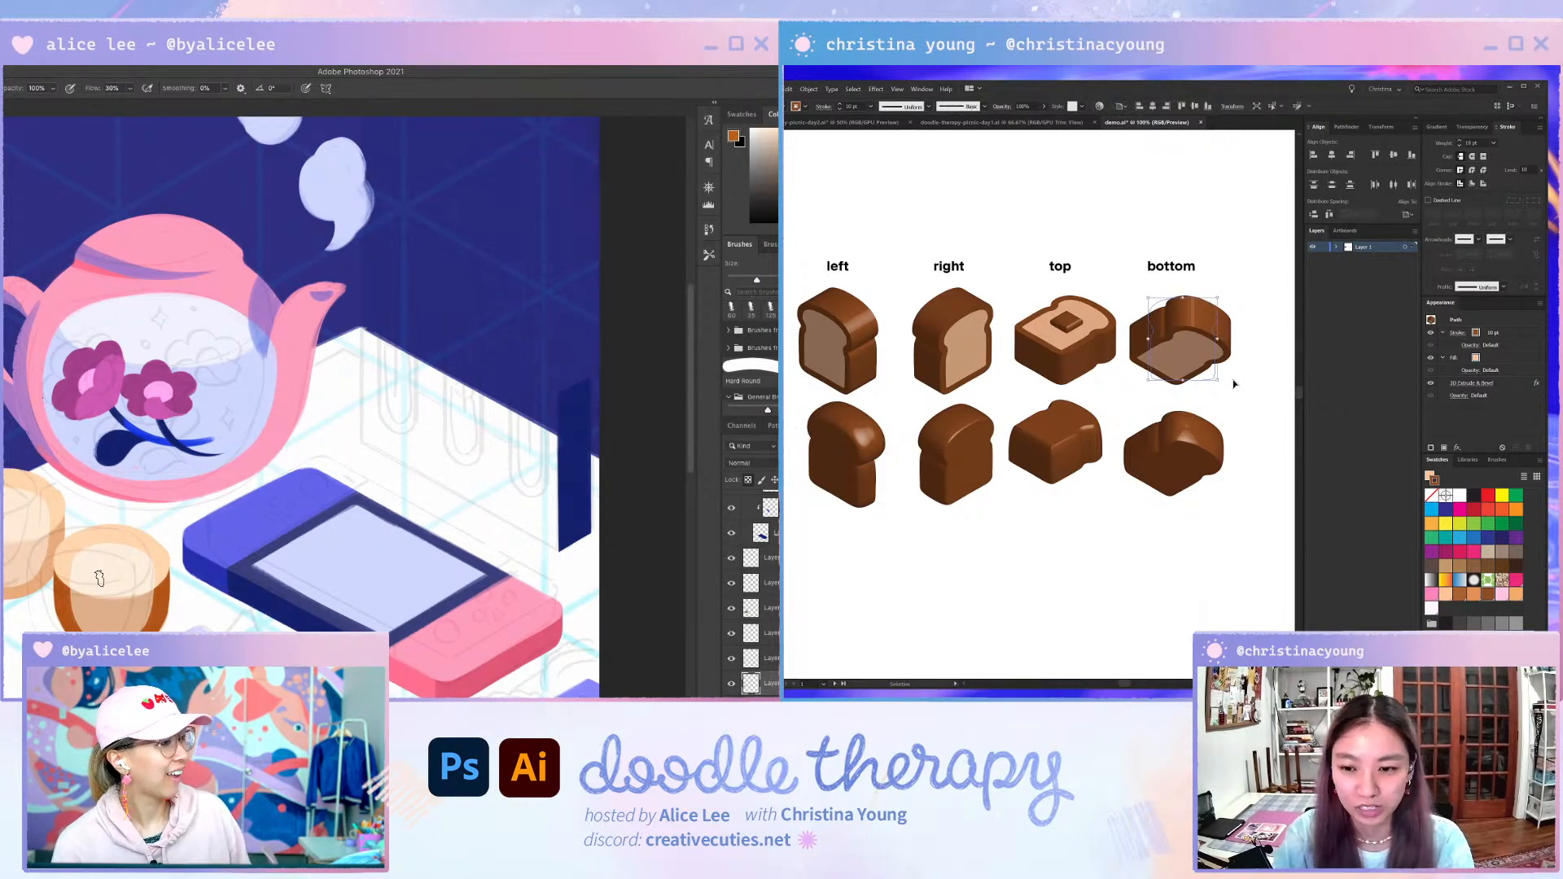
left_click(1472, 383)
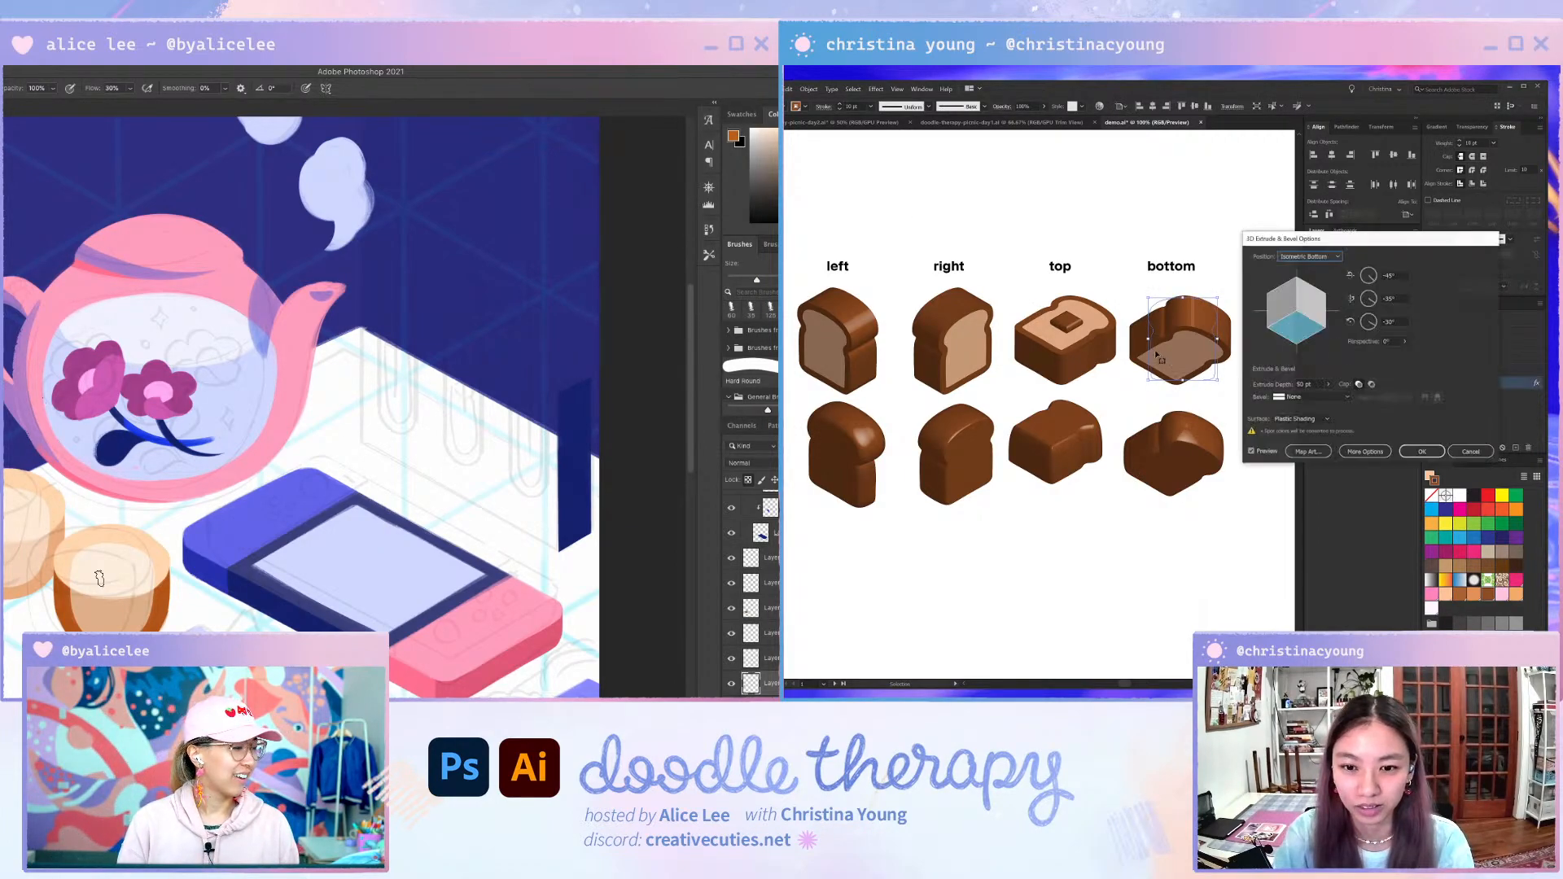
left_click_drag(1298, 301, 1303, 350)
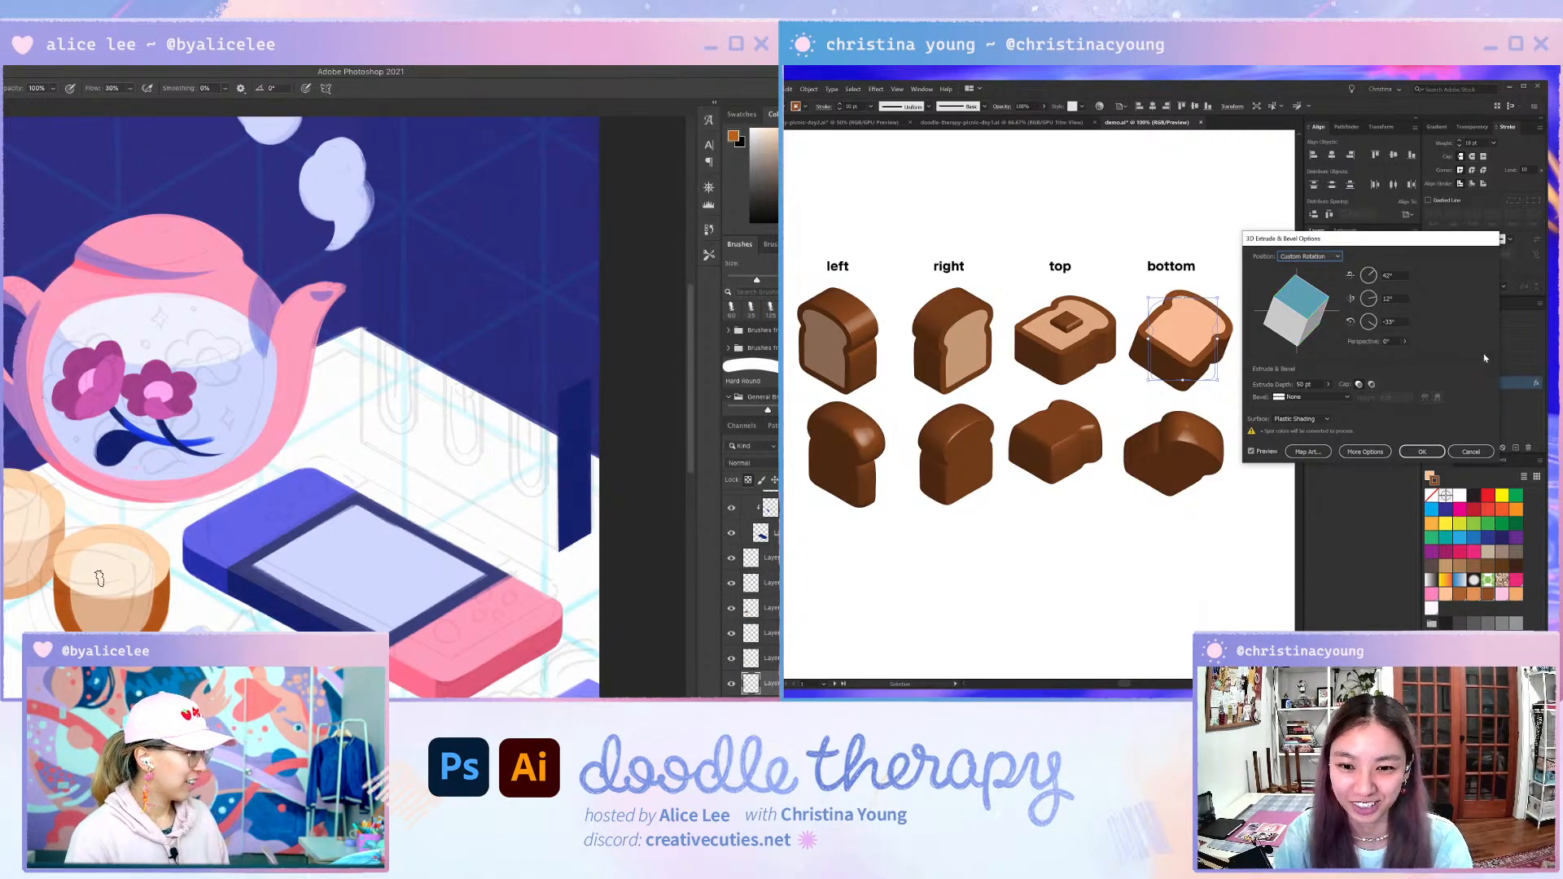
left_click_drag(1340, 329, 1305, 311)
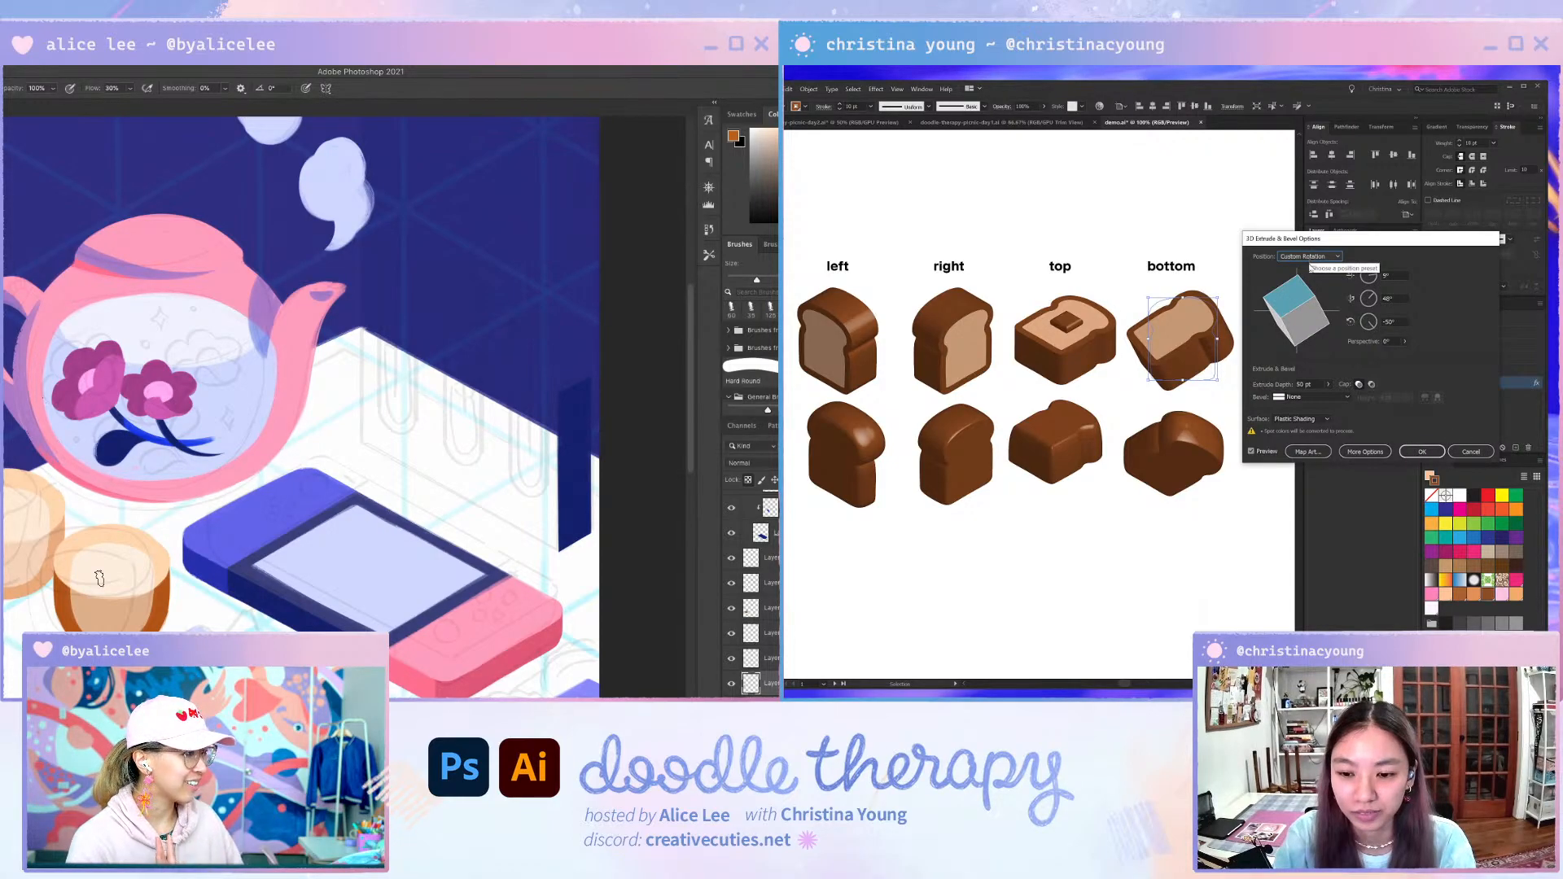
left_click(1471, 452)
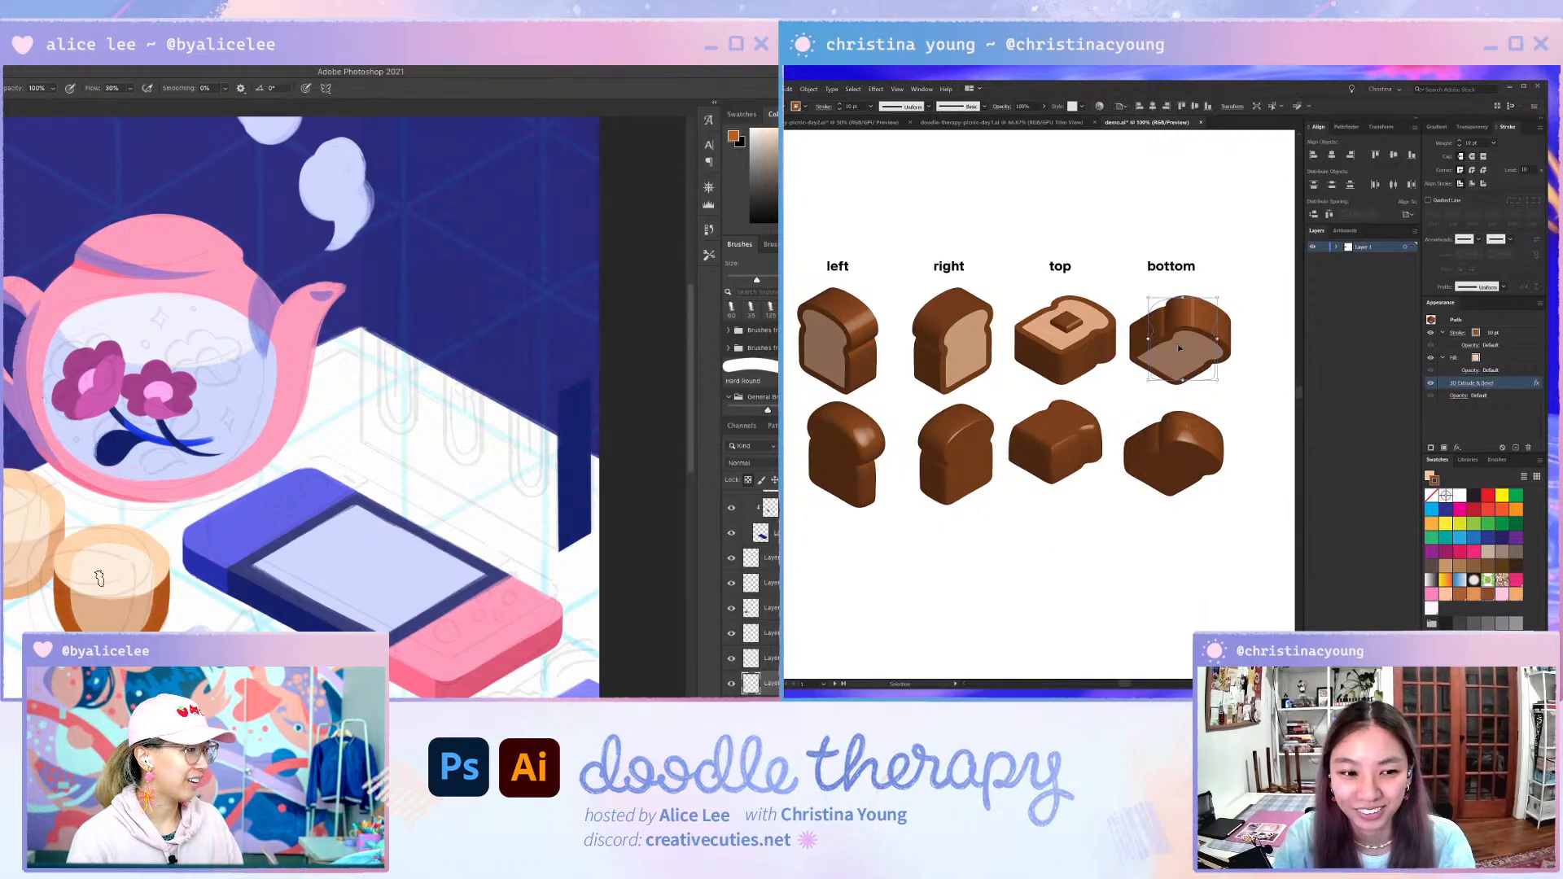
- Compare the upper bread under "left" with its flat path in Outline mode and return to the preview
left_click(857, 368)
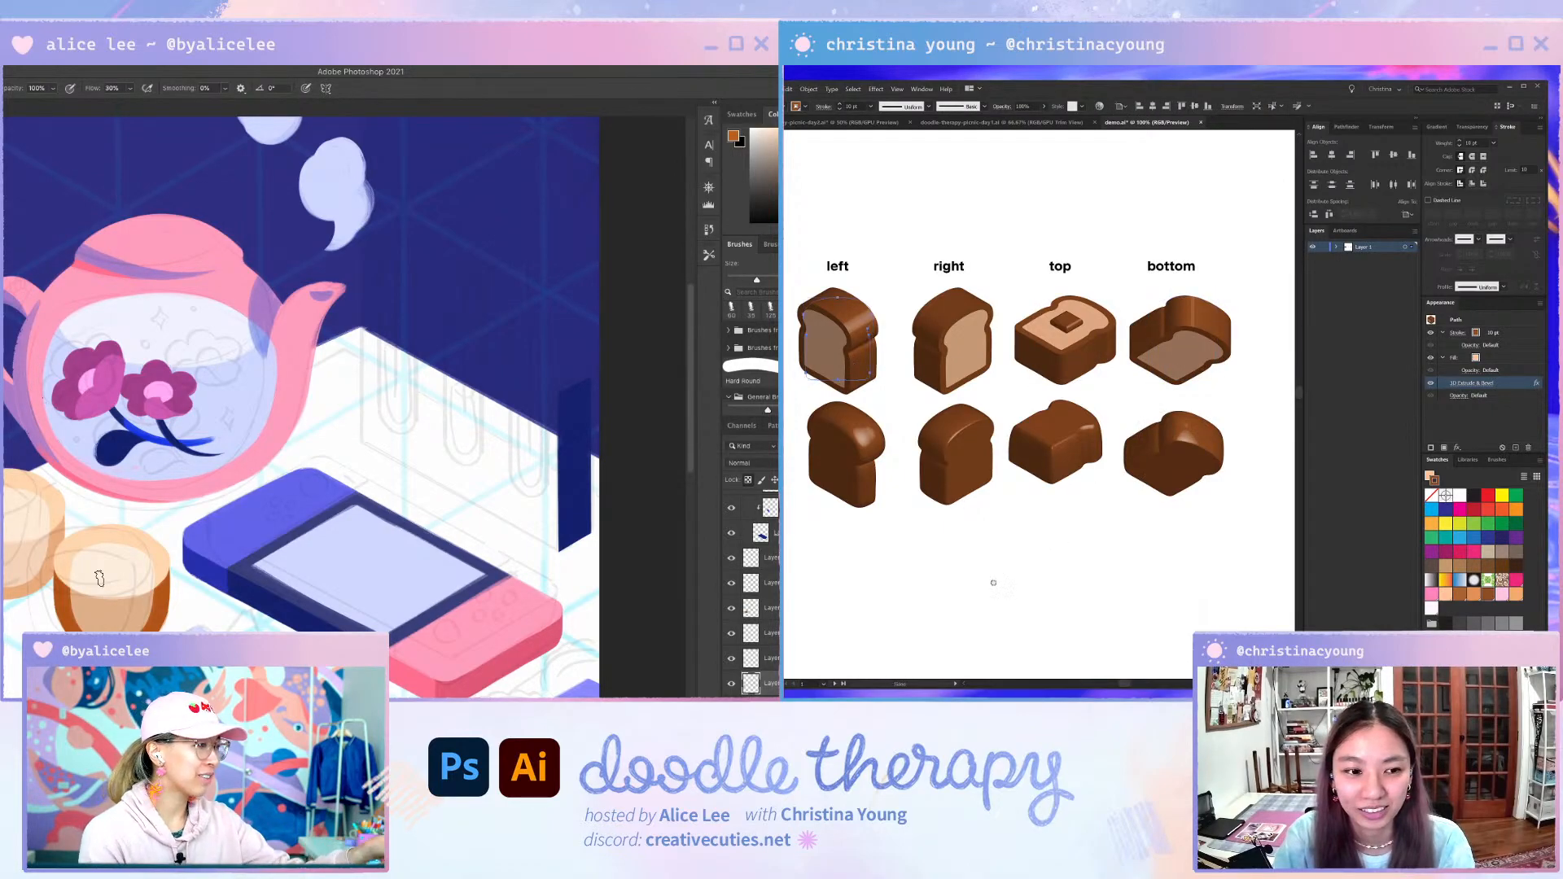
mouse_move(994, 583)
left_mouse_down()
mouse_move(1004, 513)
mouse_move(1000, 575)
left_mouse_up()
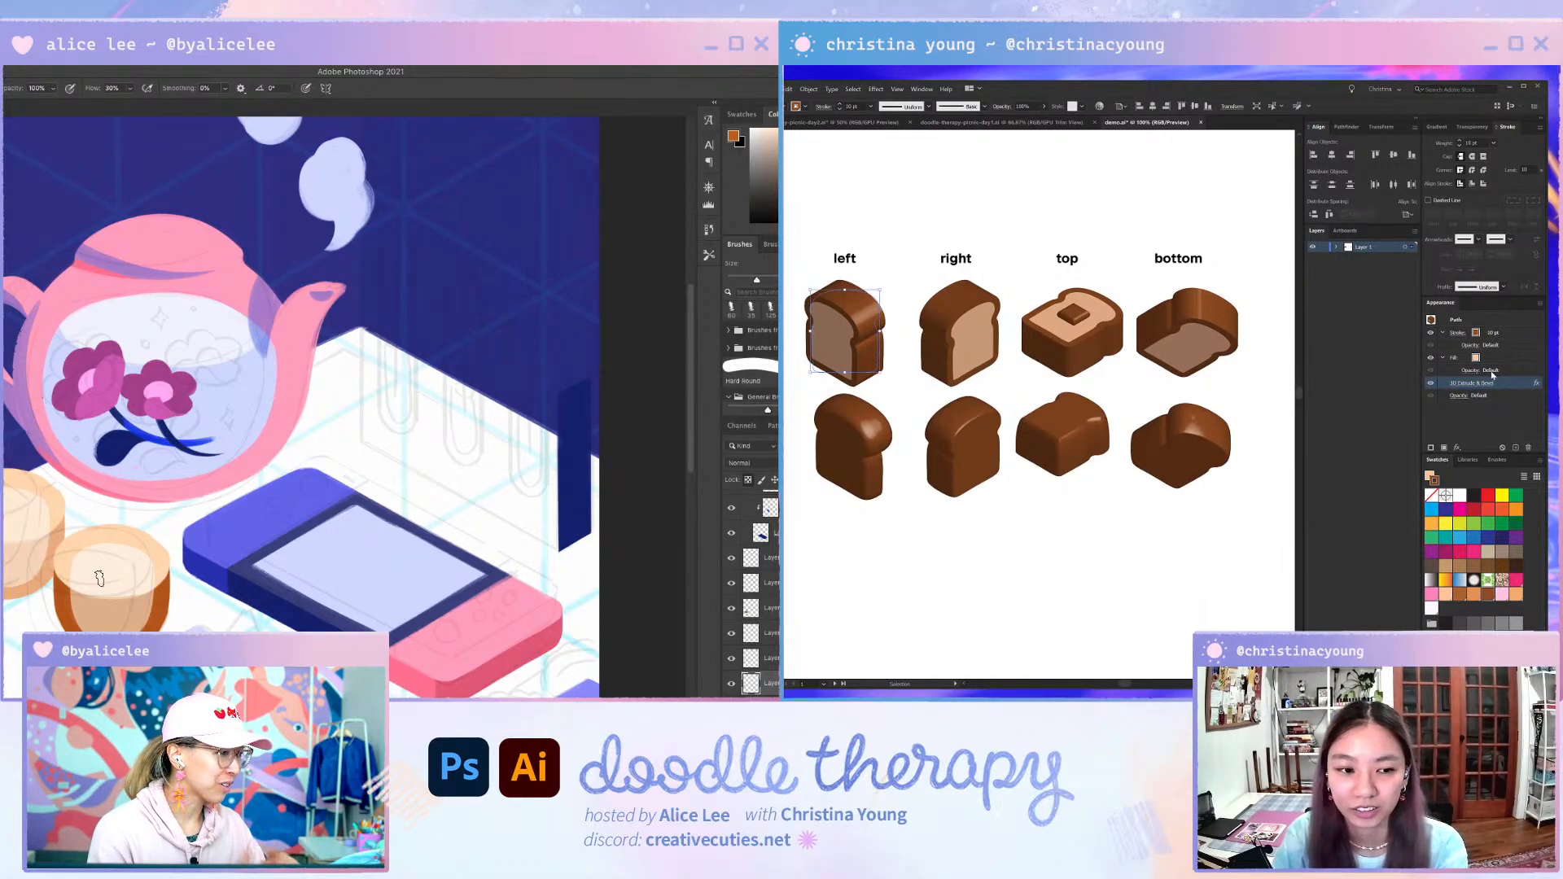
key("ctrl+y")
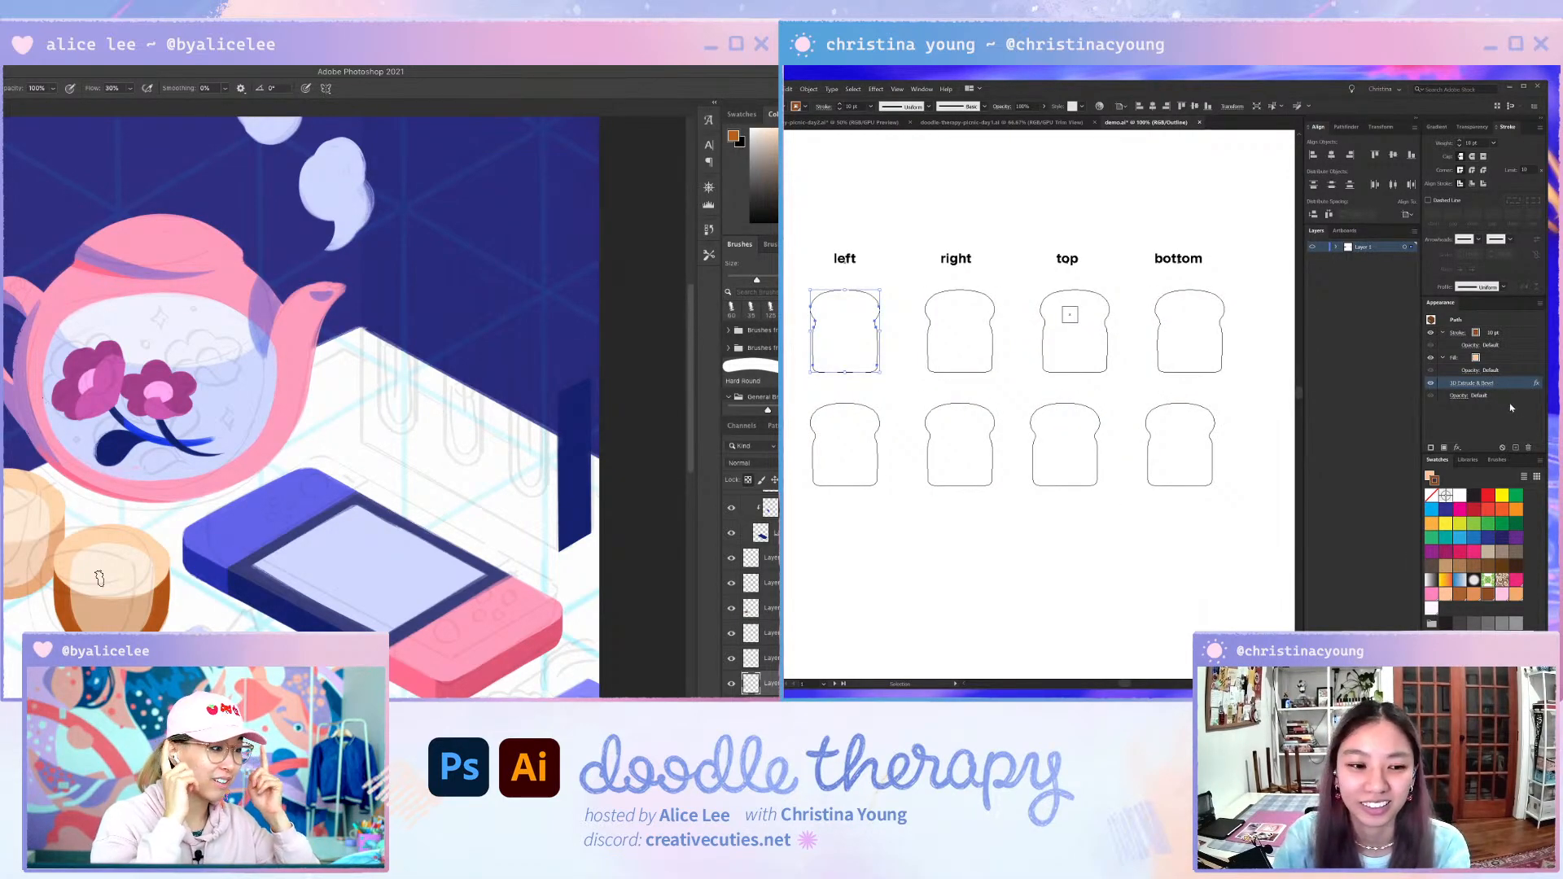
left_click(1039, 455)
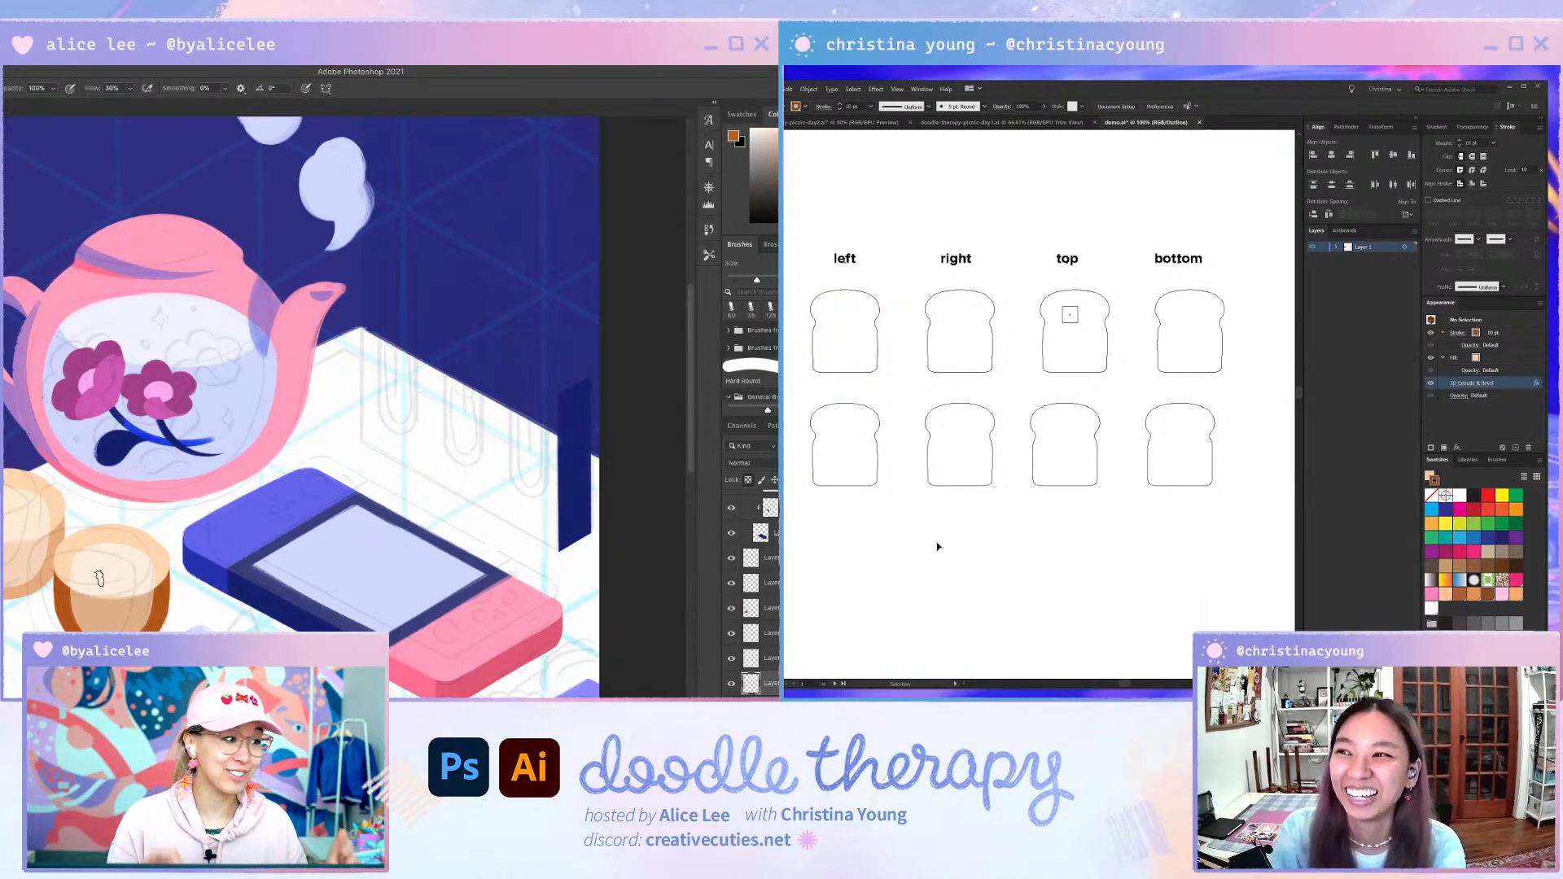
key("ctrl+y")
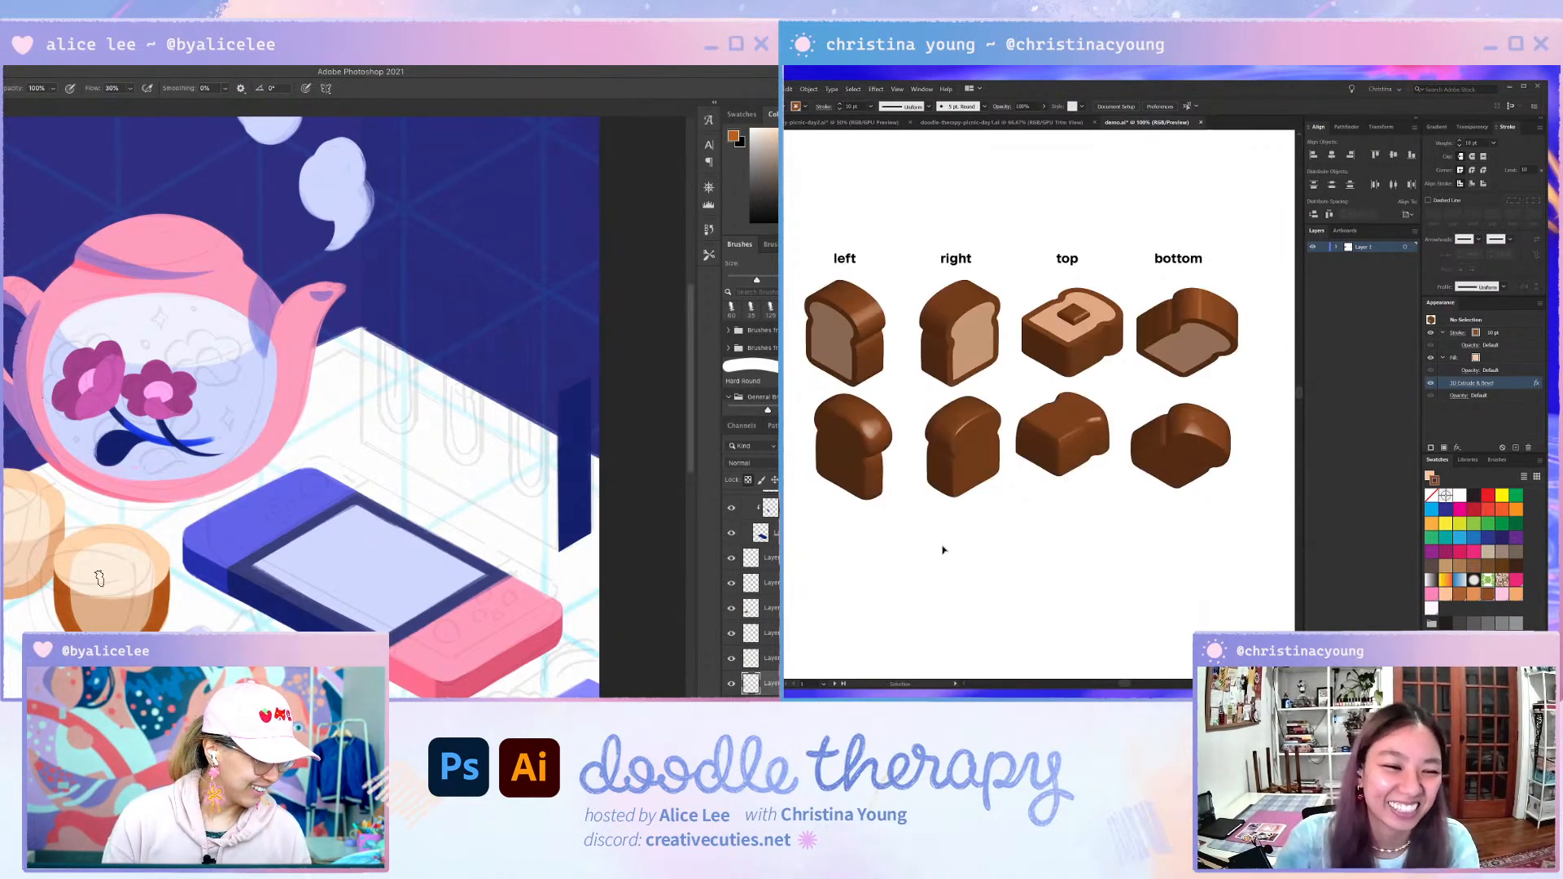
- Remove the 3D Extrude & Bevel effect from the upper bread under "left"
left_click(863, 351)
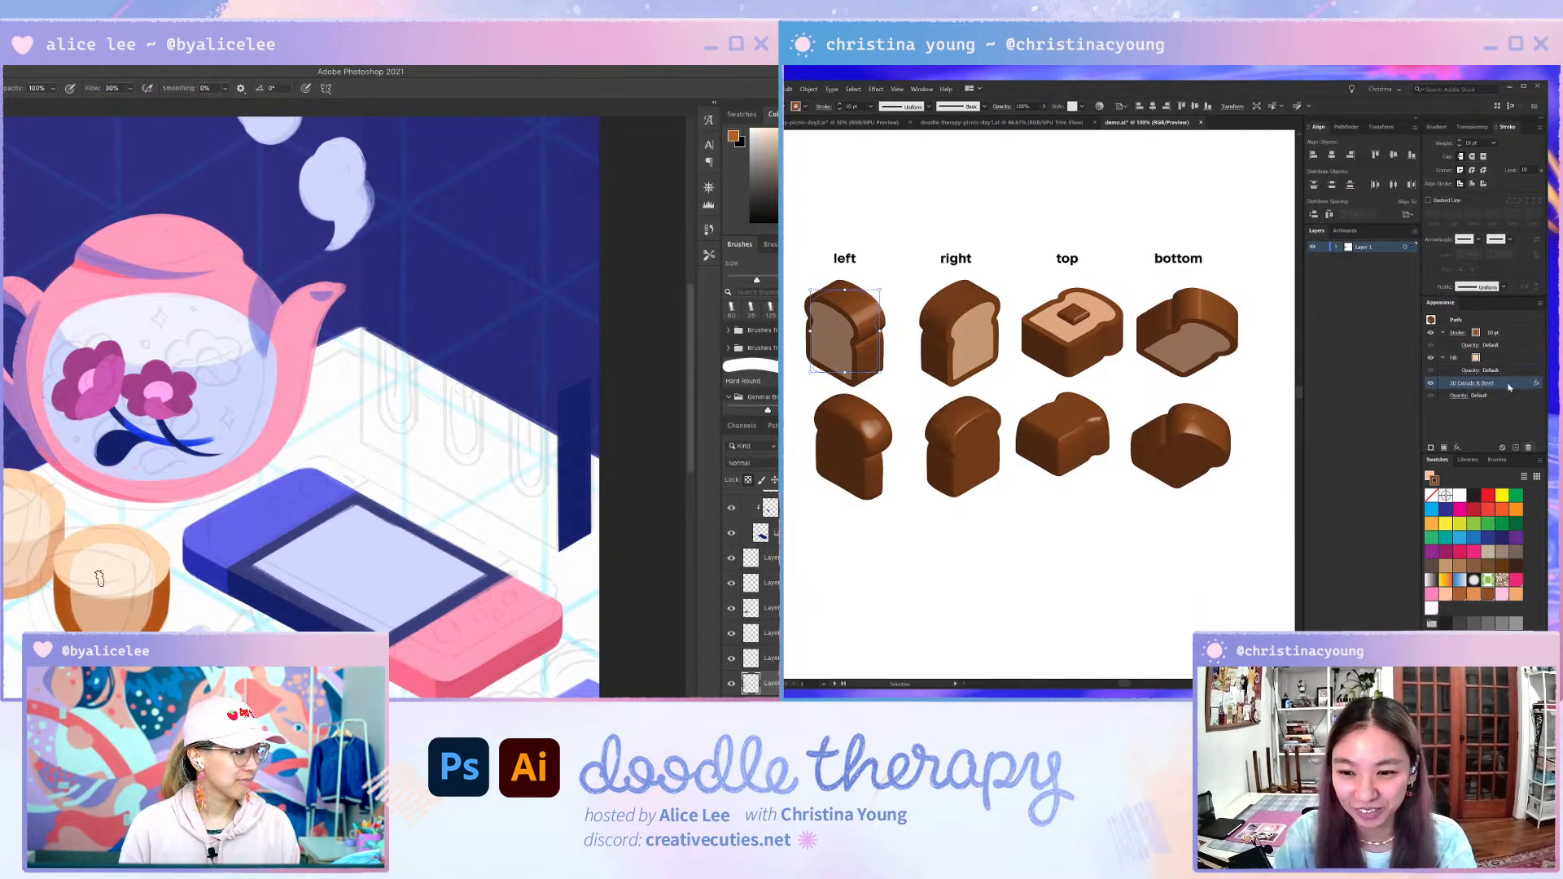
left_click(1528, 448)
left_click(939, 574)
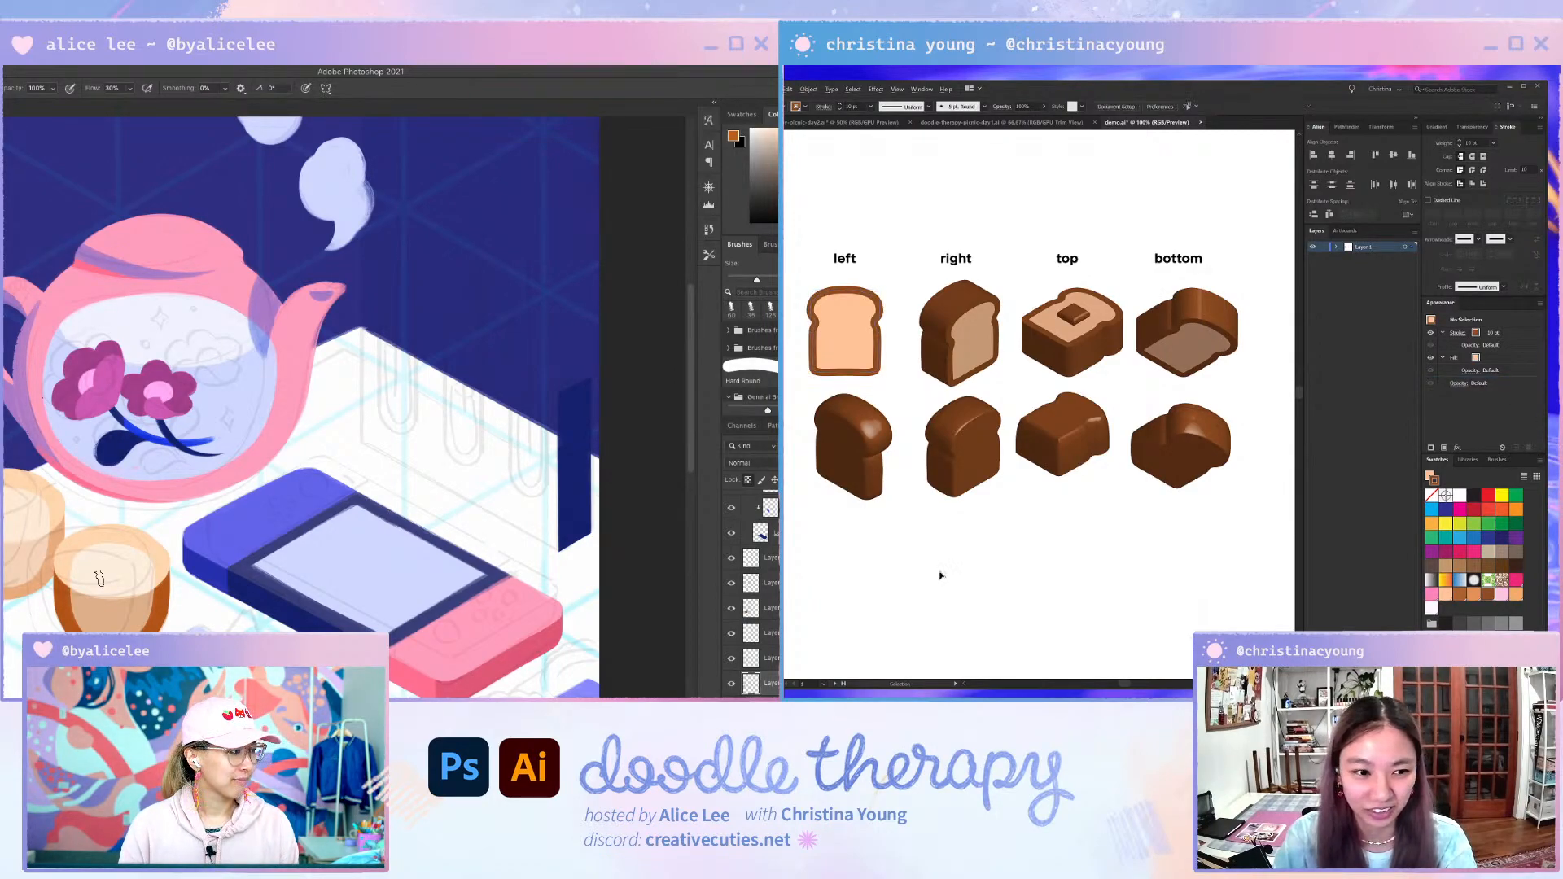
- Apply a new 3D Extrude & Bevel effect to the flat bread slice under "left"
key("ctrl+equal")
key("ctrl+equal")
key("ctrl+equal")
left_click_drag(711, 279, 784, 335)
left_click(993, 350)
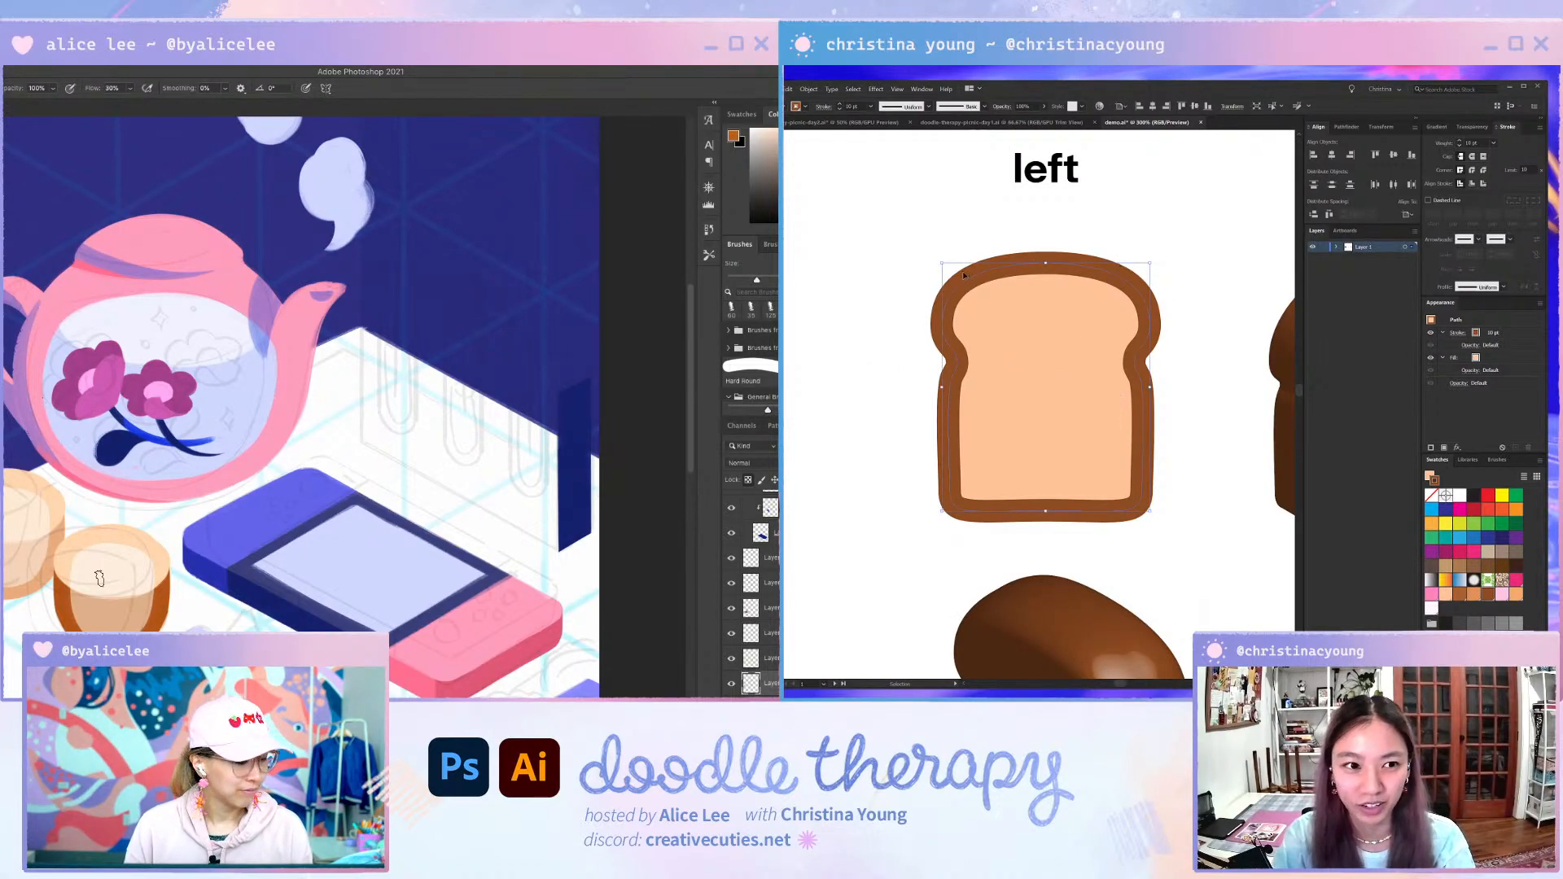
left_click(875, 89)
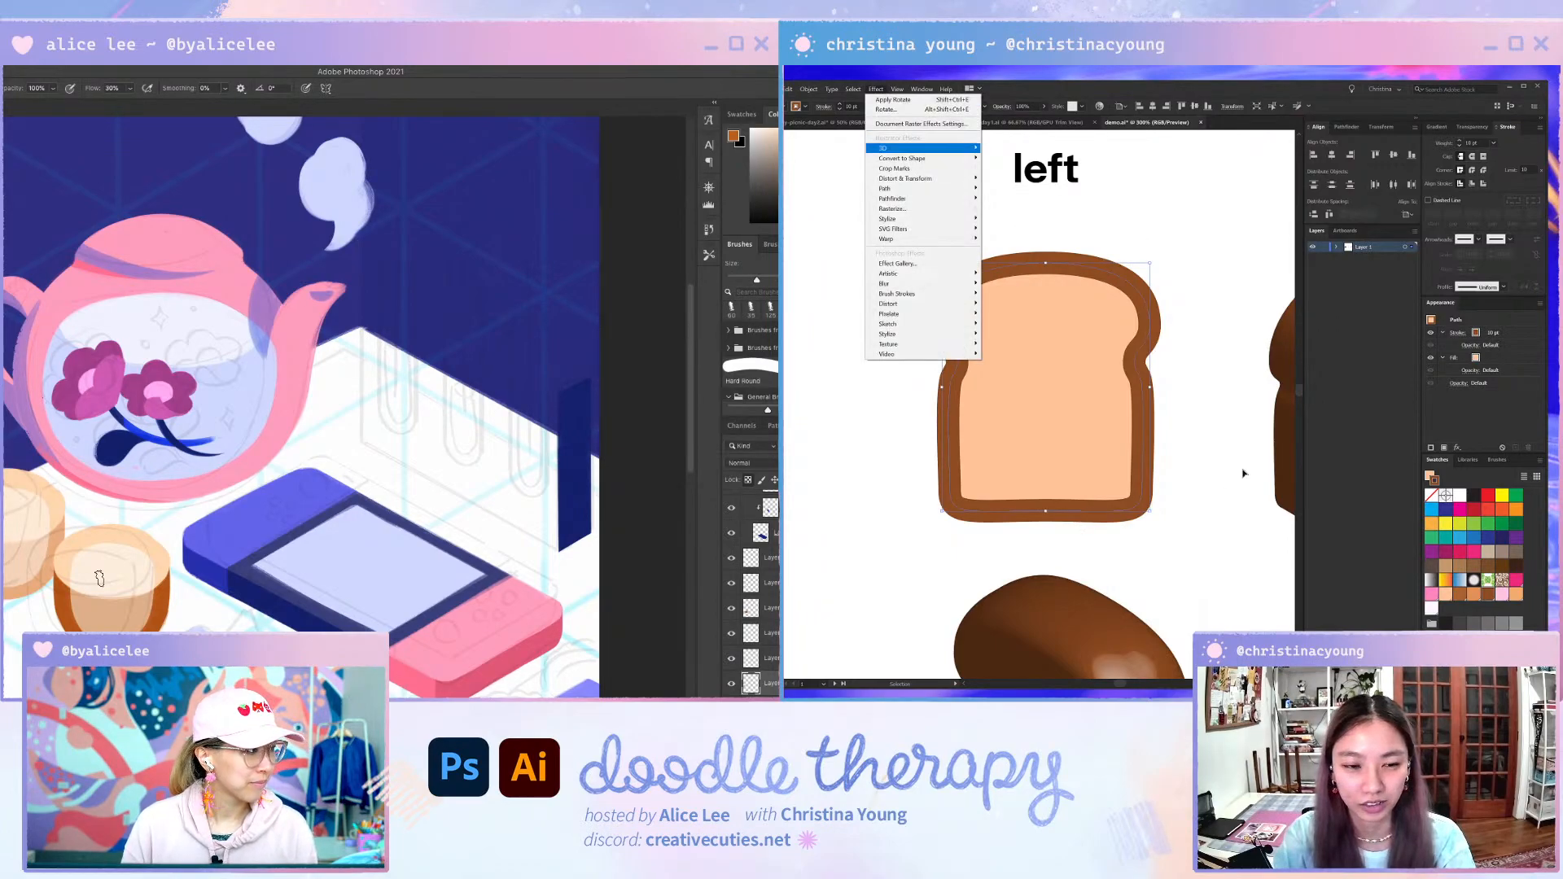
mouse_move(912, 148)
left_click(1016, 148)
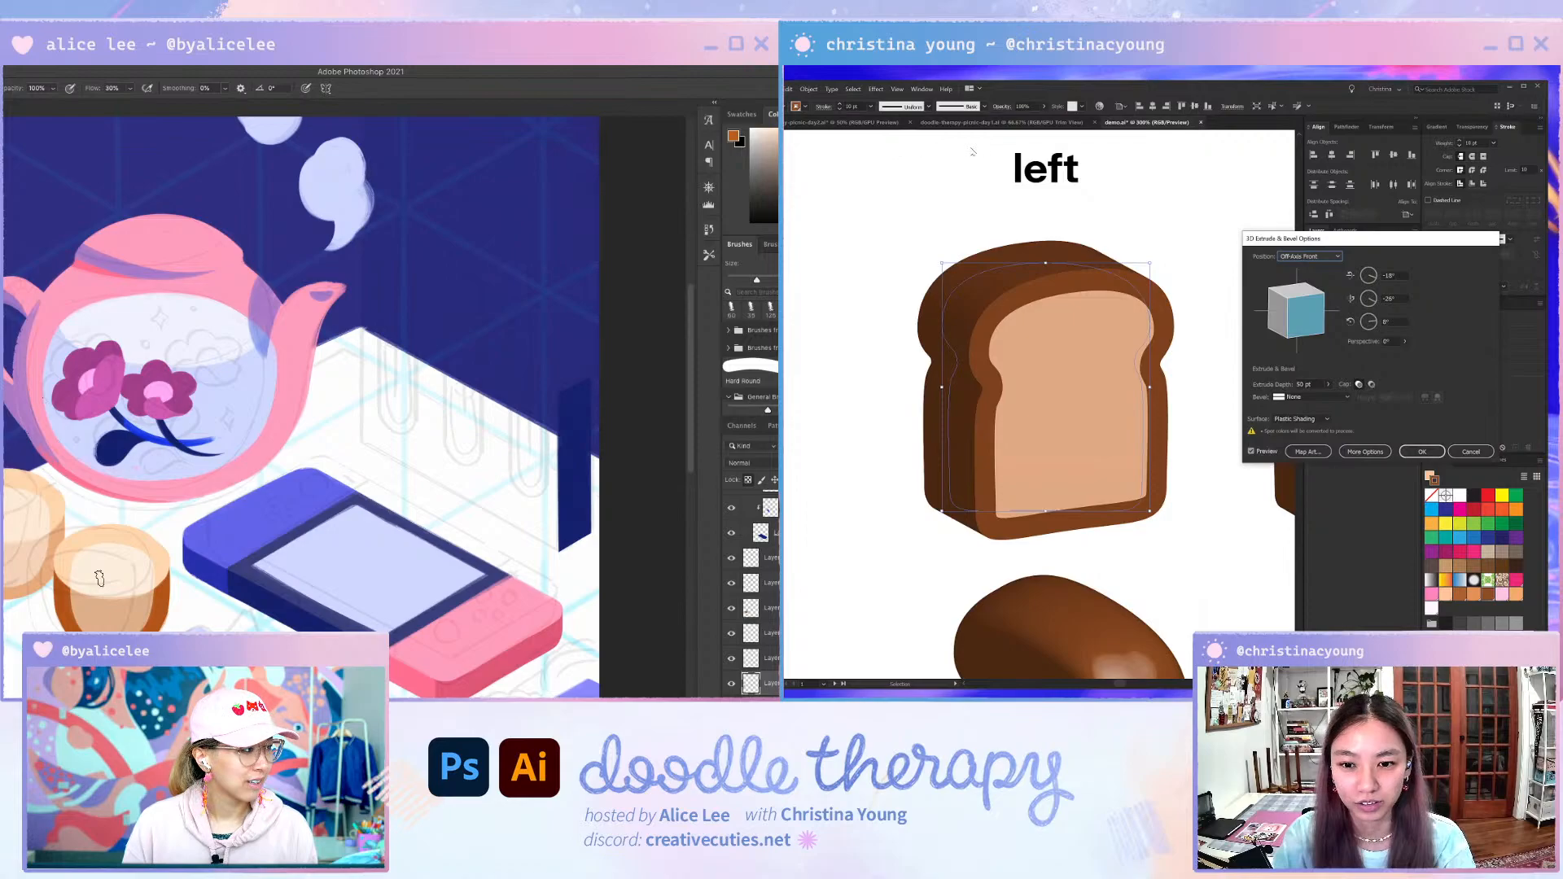
- Try a free custom rotation of the extruded bread slice, starting from the Off-Axis Front position
left_click(1312, 258)
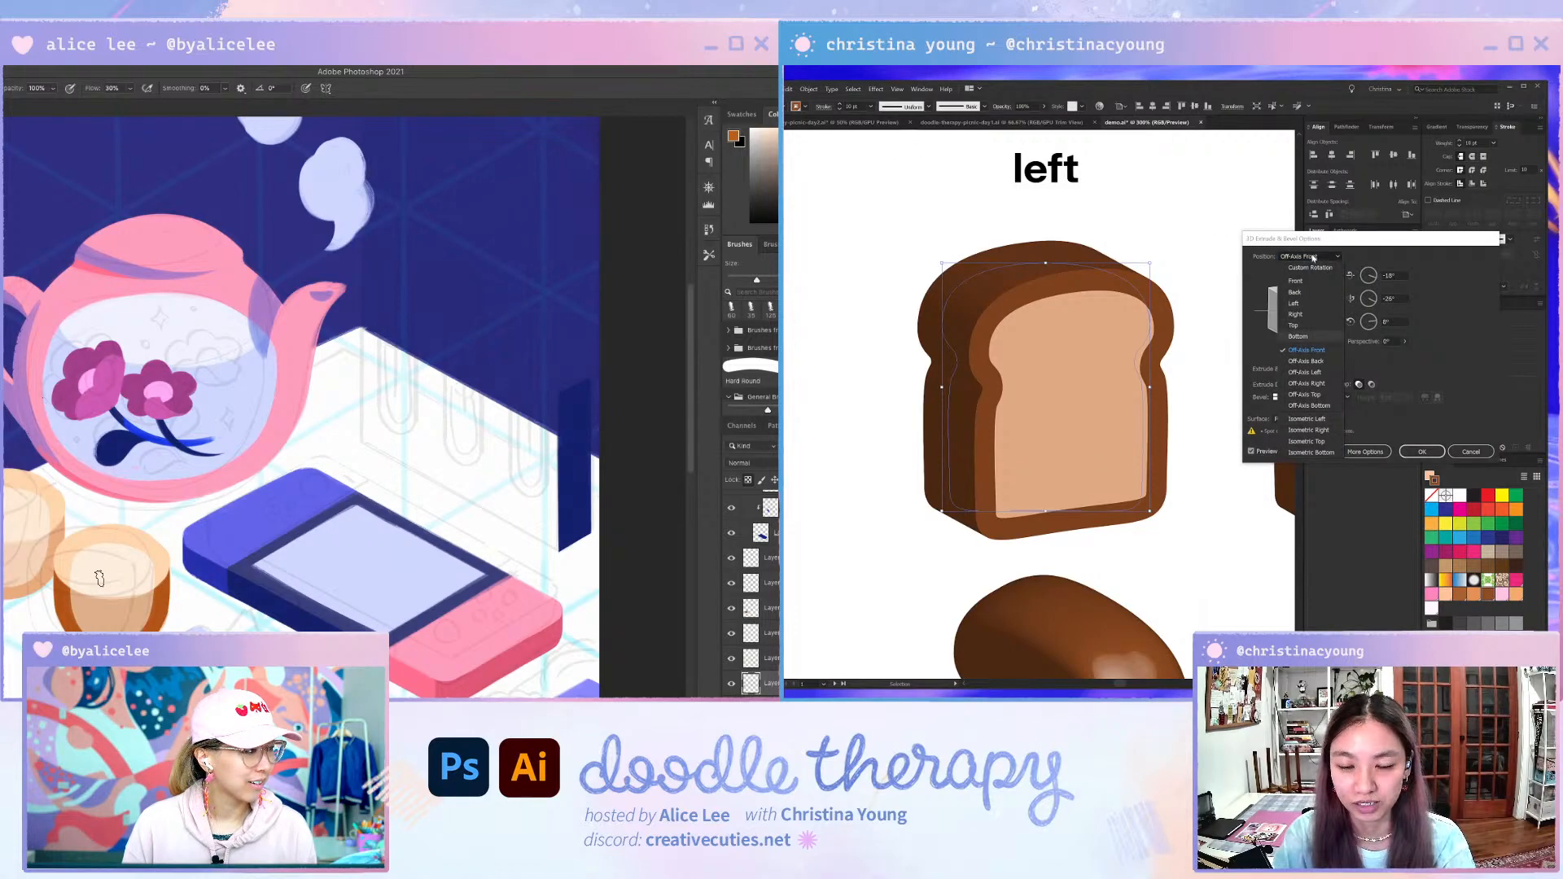
left_click(1318, 350)
left_click_drag(1306, 334, 1316, 318)
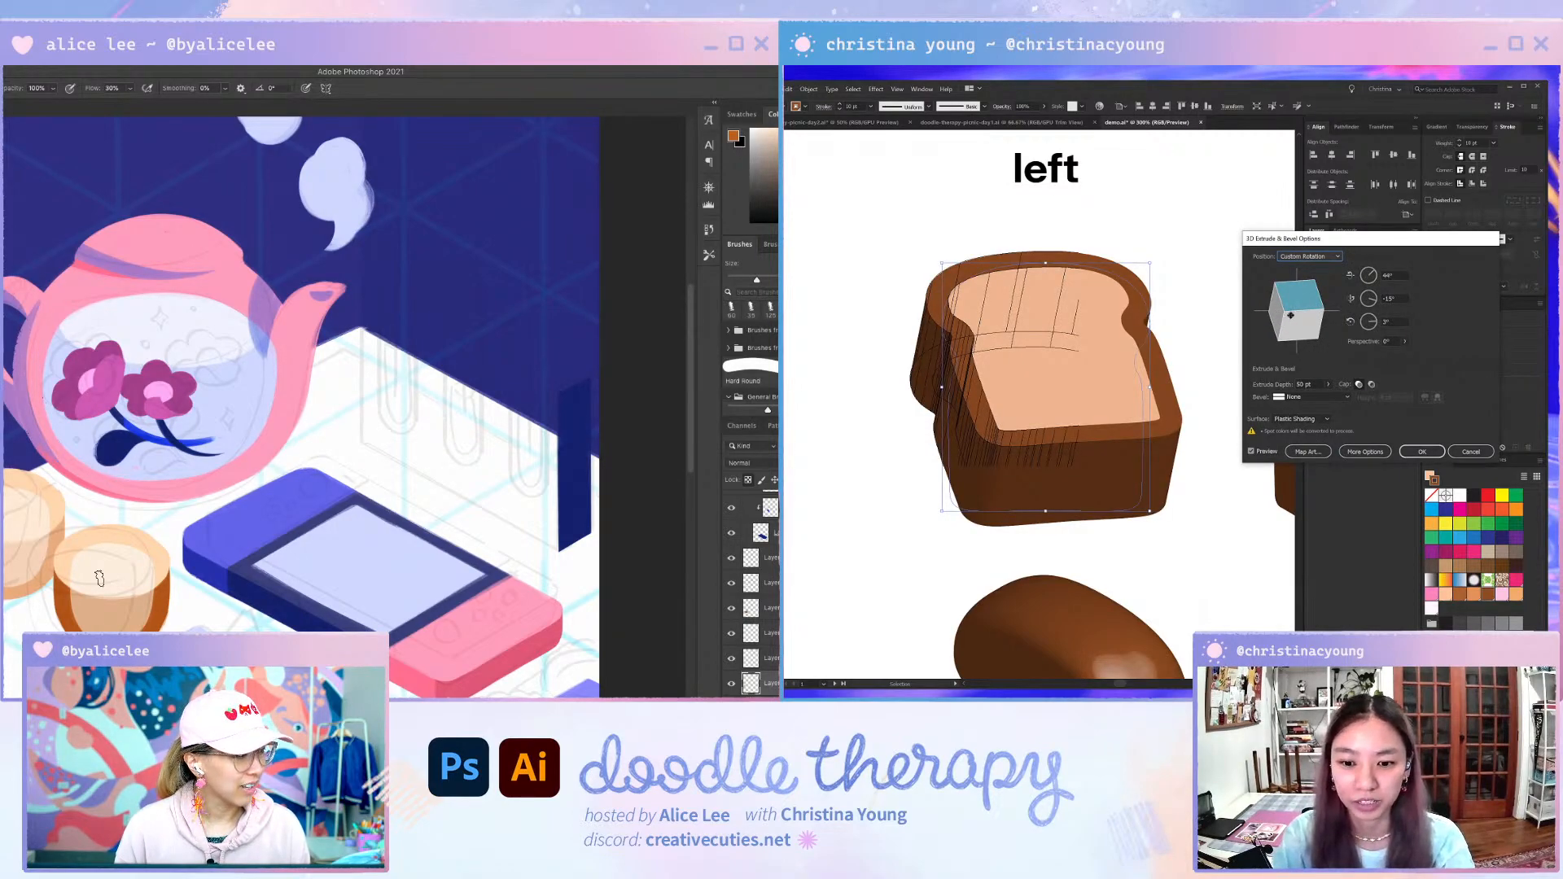
- Set the bread slice's position to Isometric Left and its extrude depth to 500 pt
left_click(1309, 256)
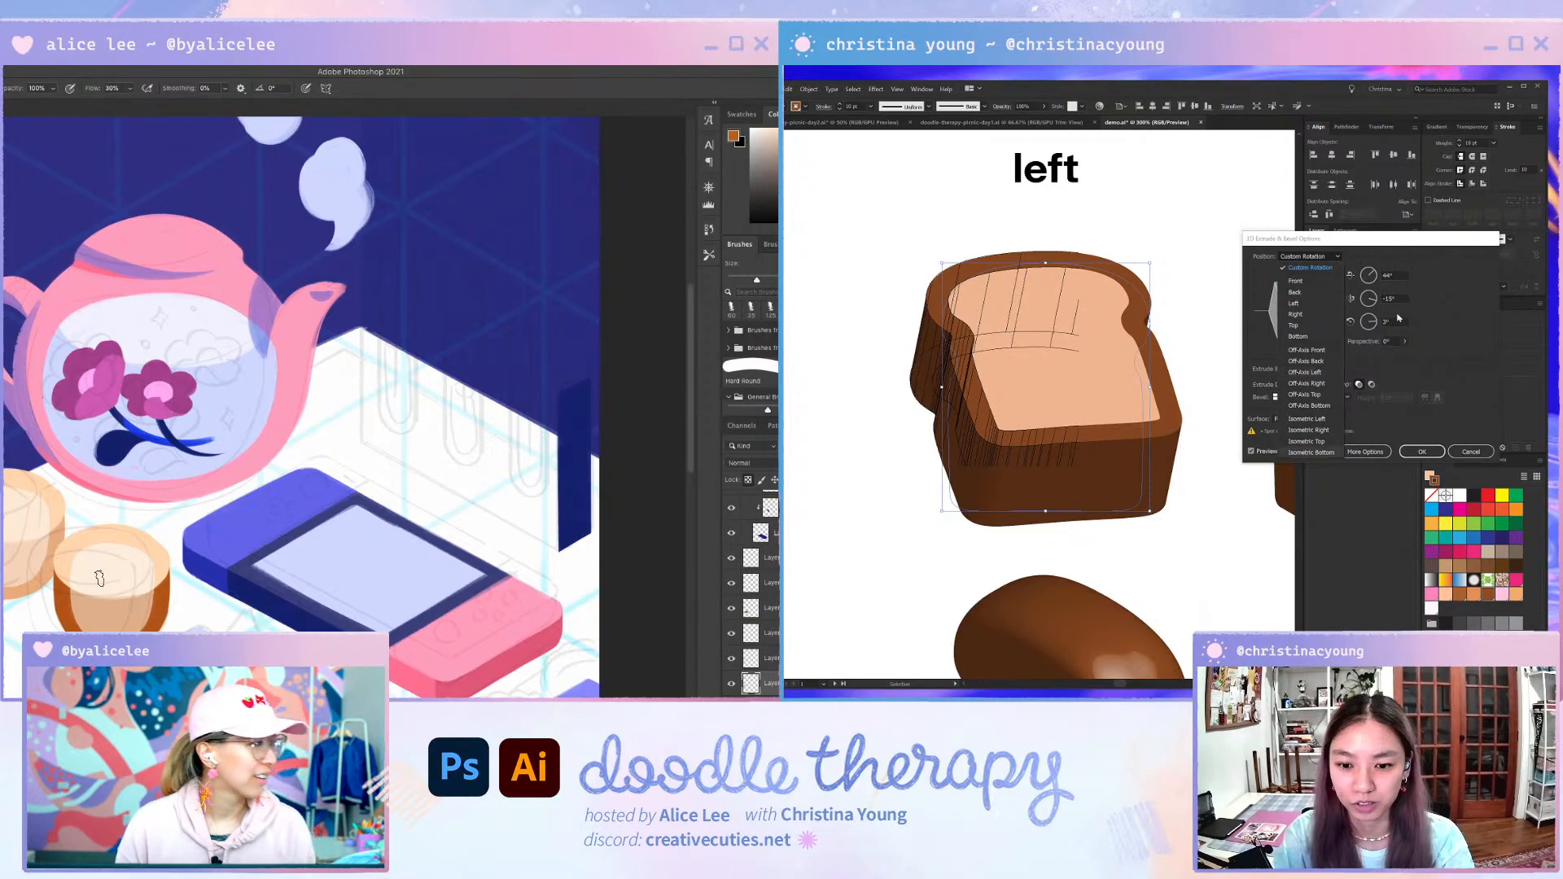
left_click(1307, 419)
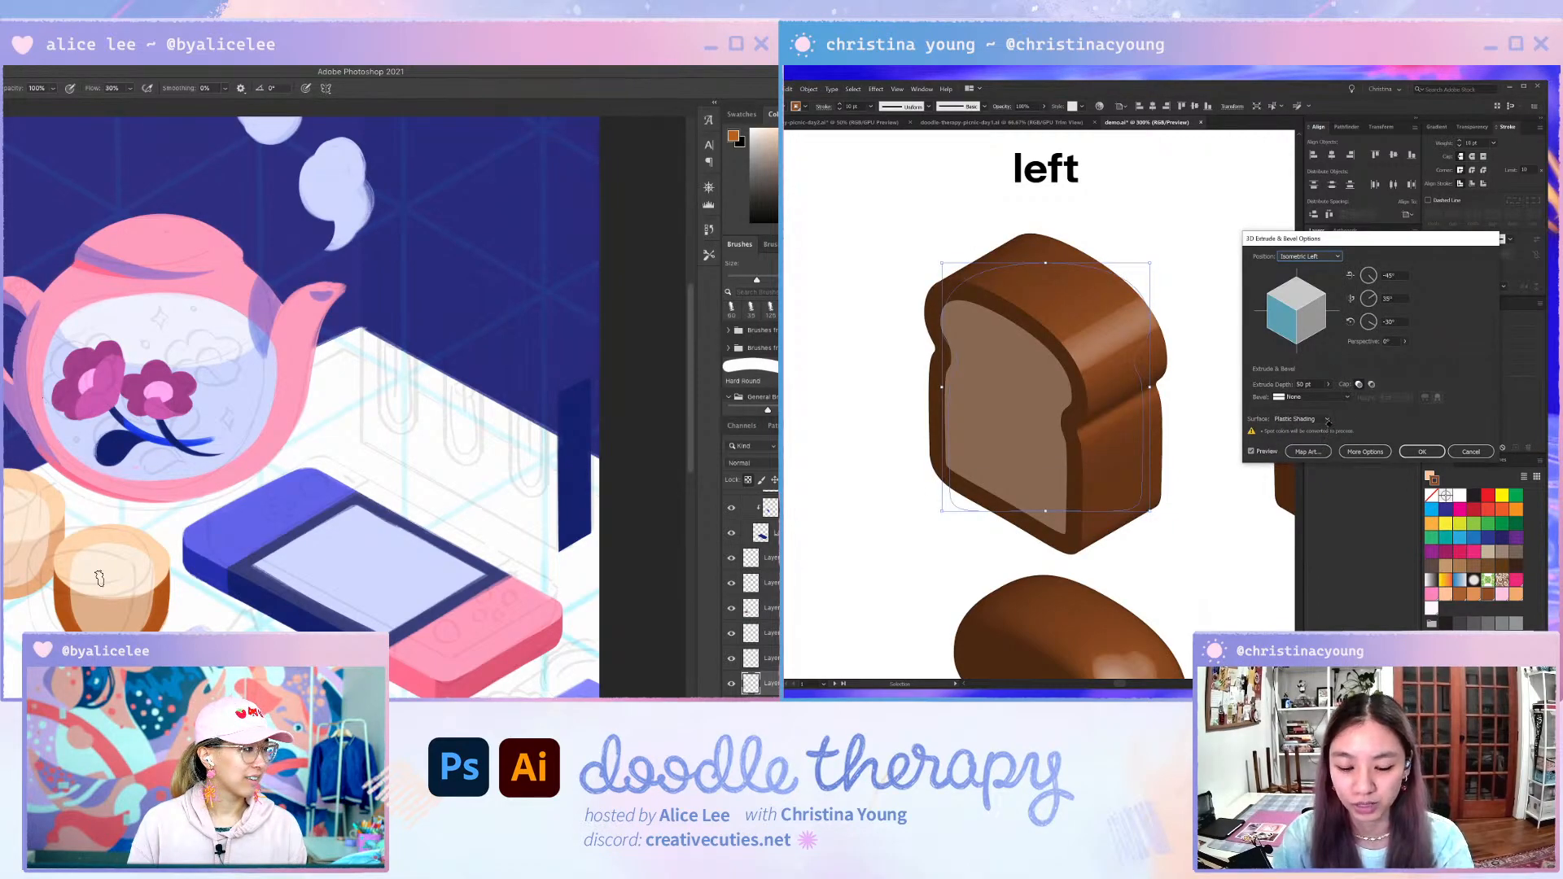
left_click(1305, 384)
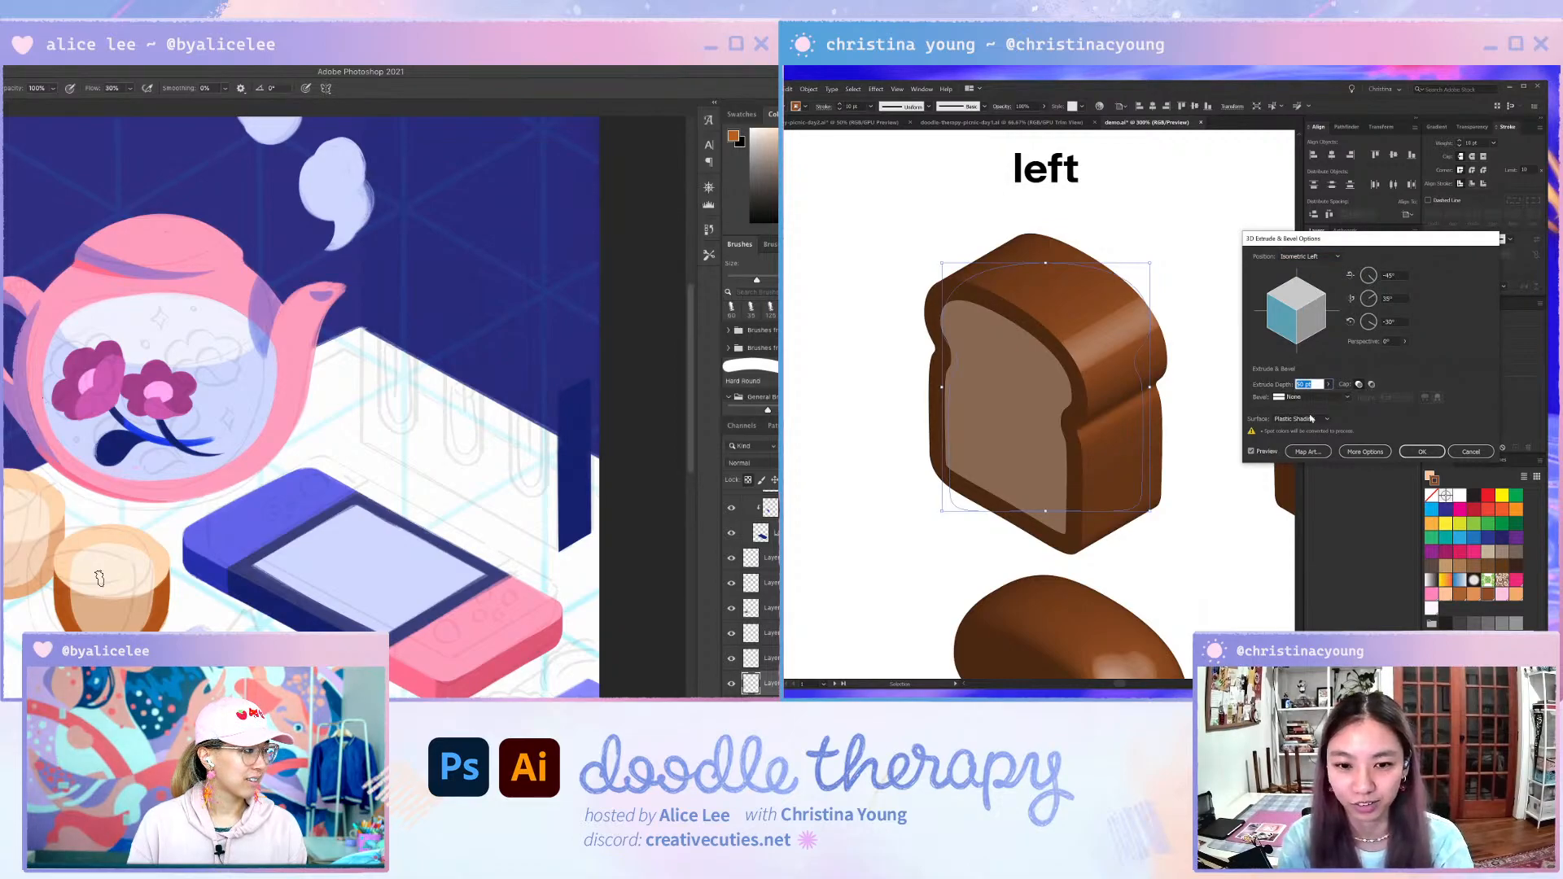
type("500")
key("Tab")
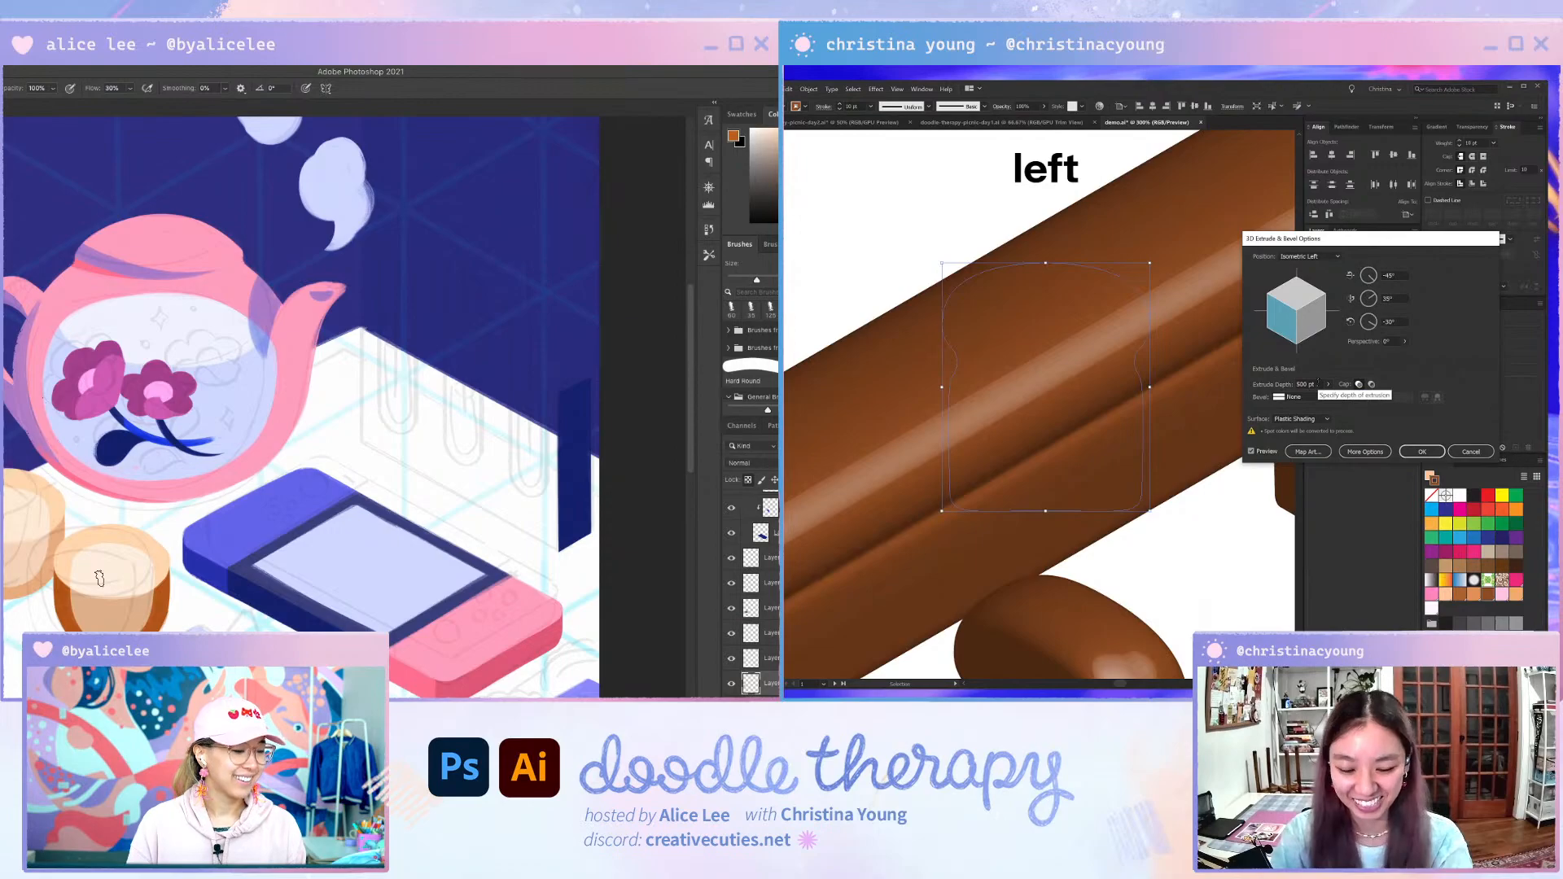
- Set the extrude depth of the bread slice under "left" to 50 pt
left_click(1307, 384)
type("50")
key("Tab")
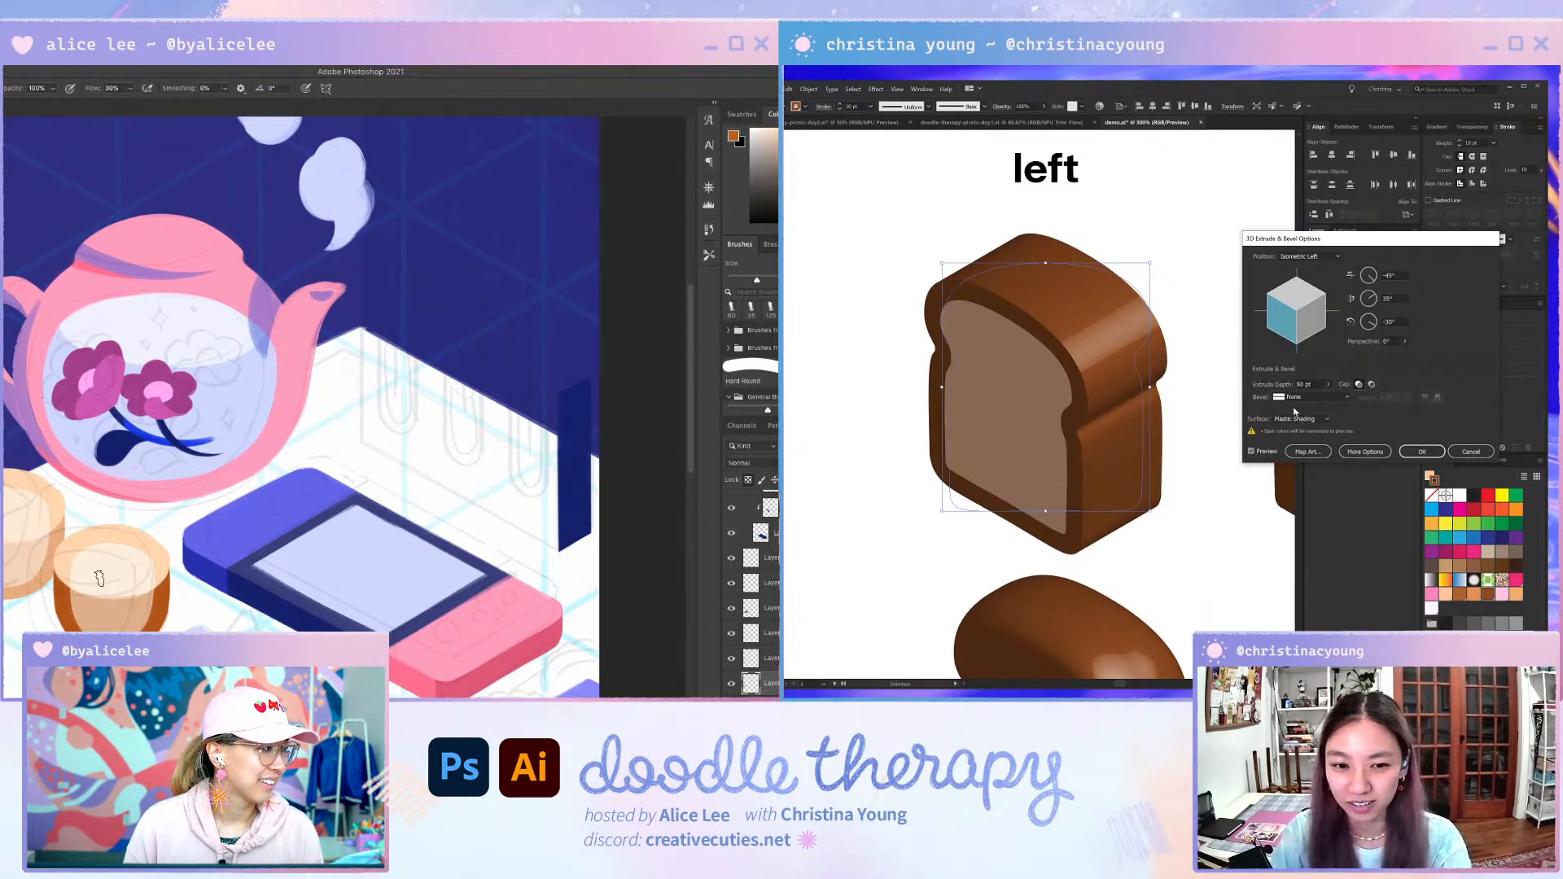
- Try the Wireframe and No Shading surfaces on the extruded bread slice, and restore Plastic Shading
left_click(1303, 418)
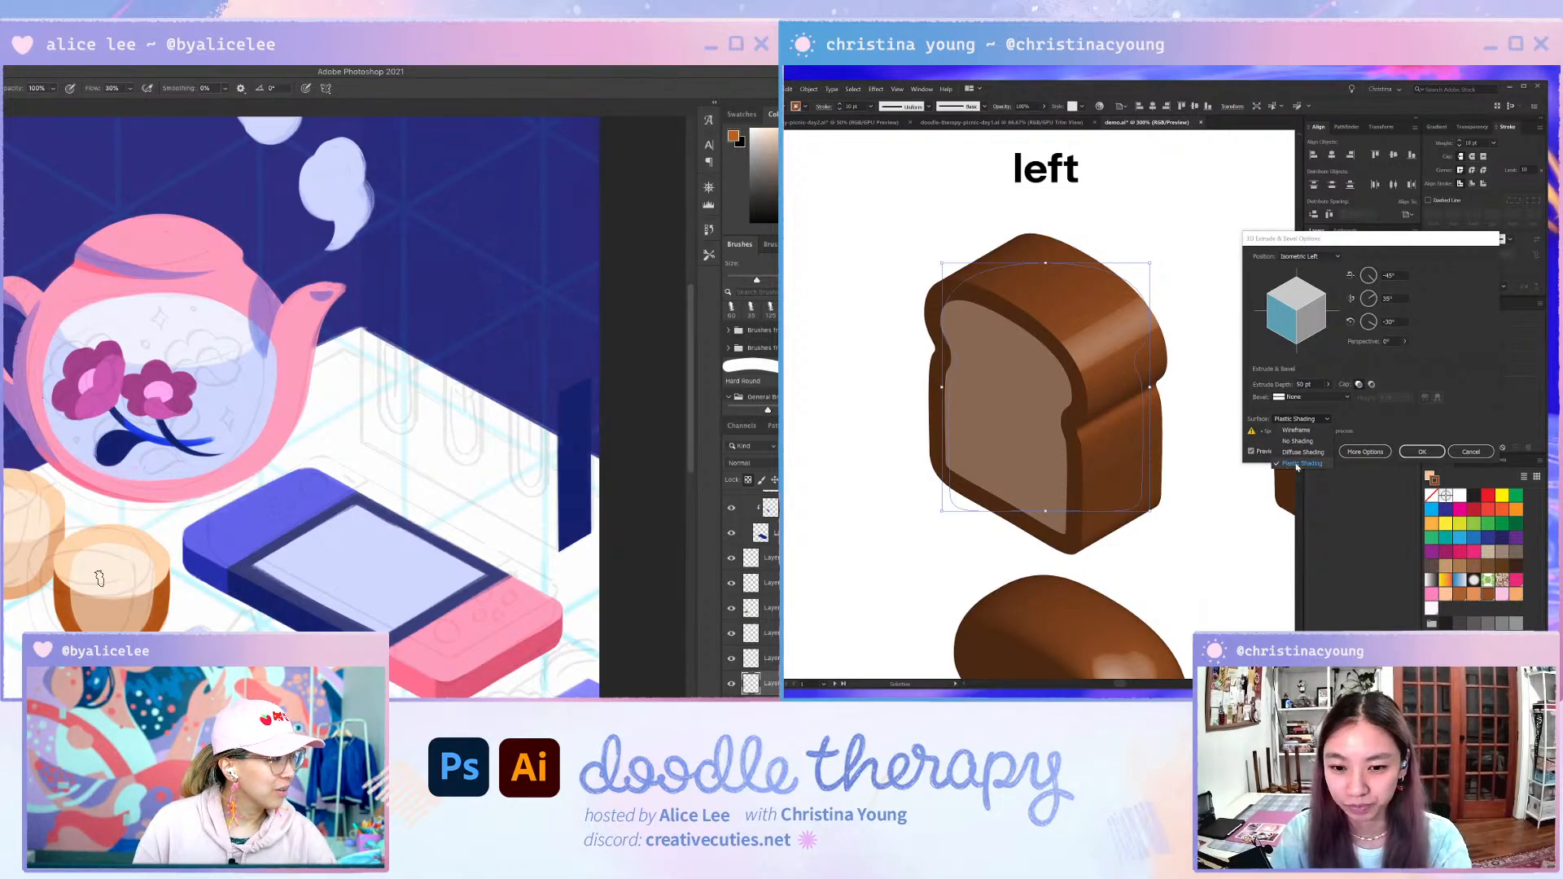
left_click(1302, 452)
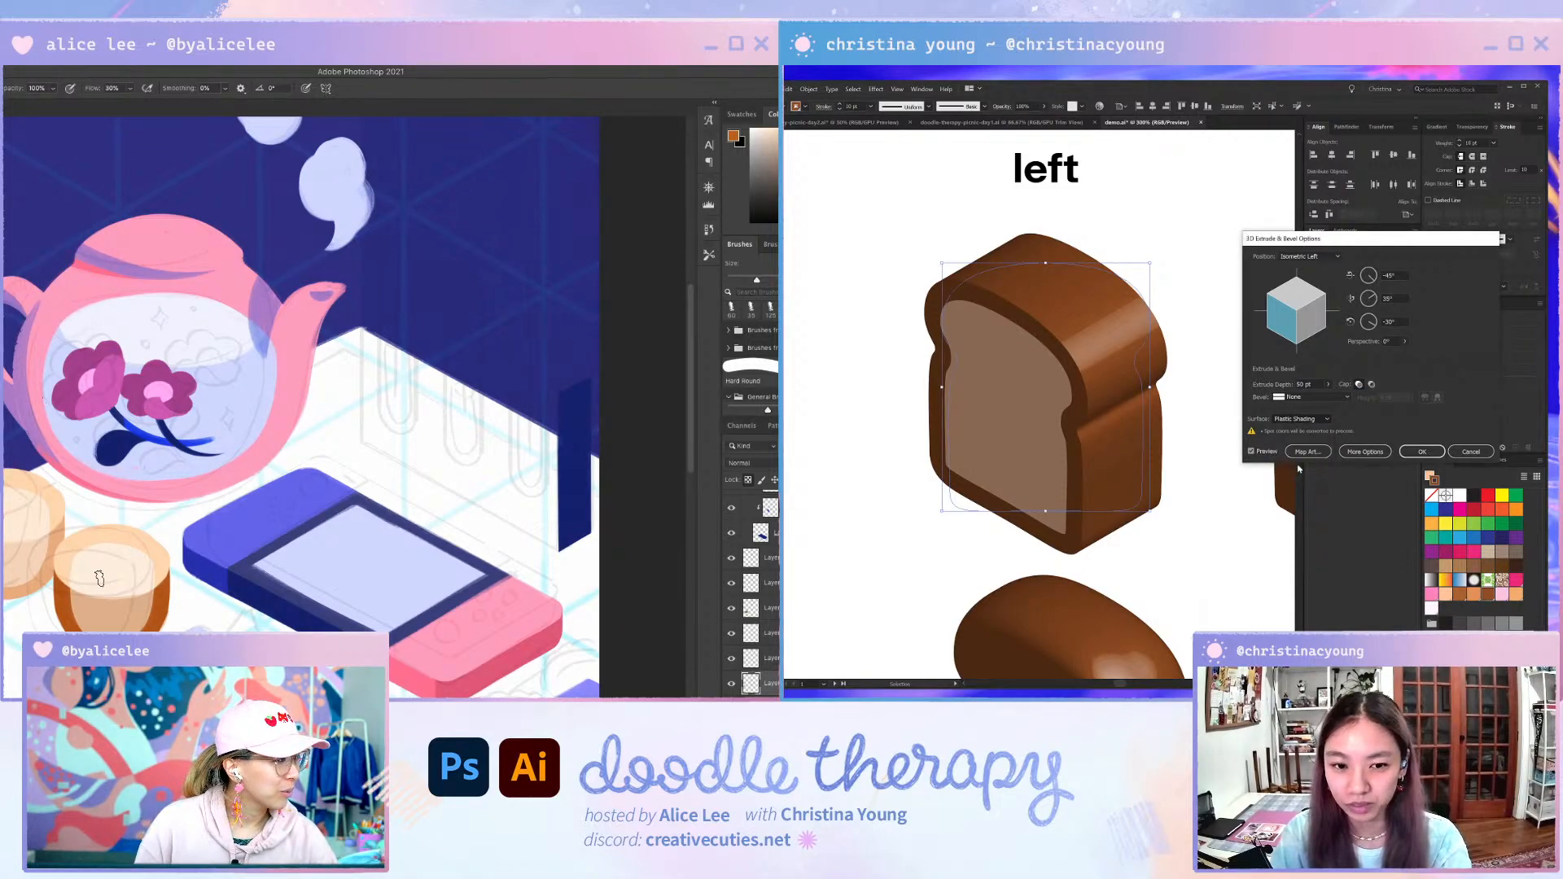
scroll(1309, 425, "down", 1)
left_click(1308, 422)
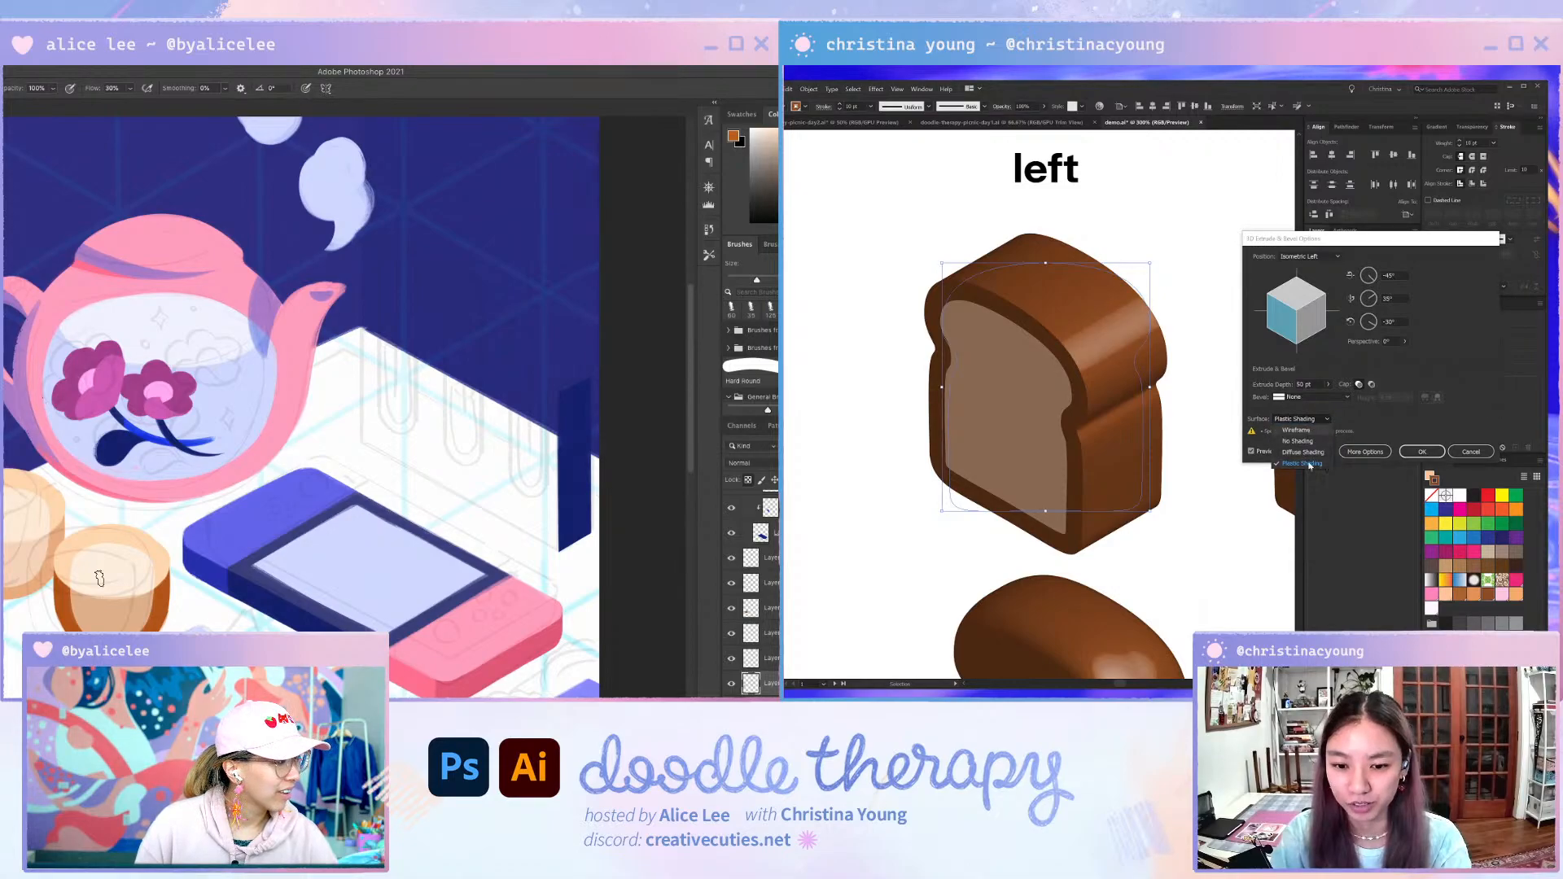
left_click(1302, 430)
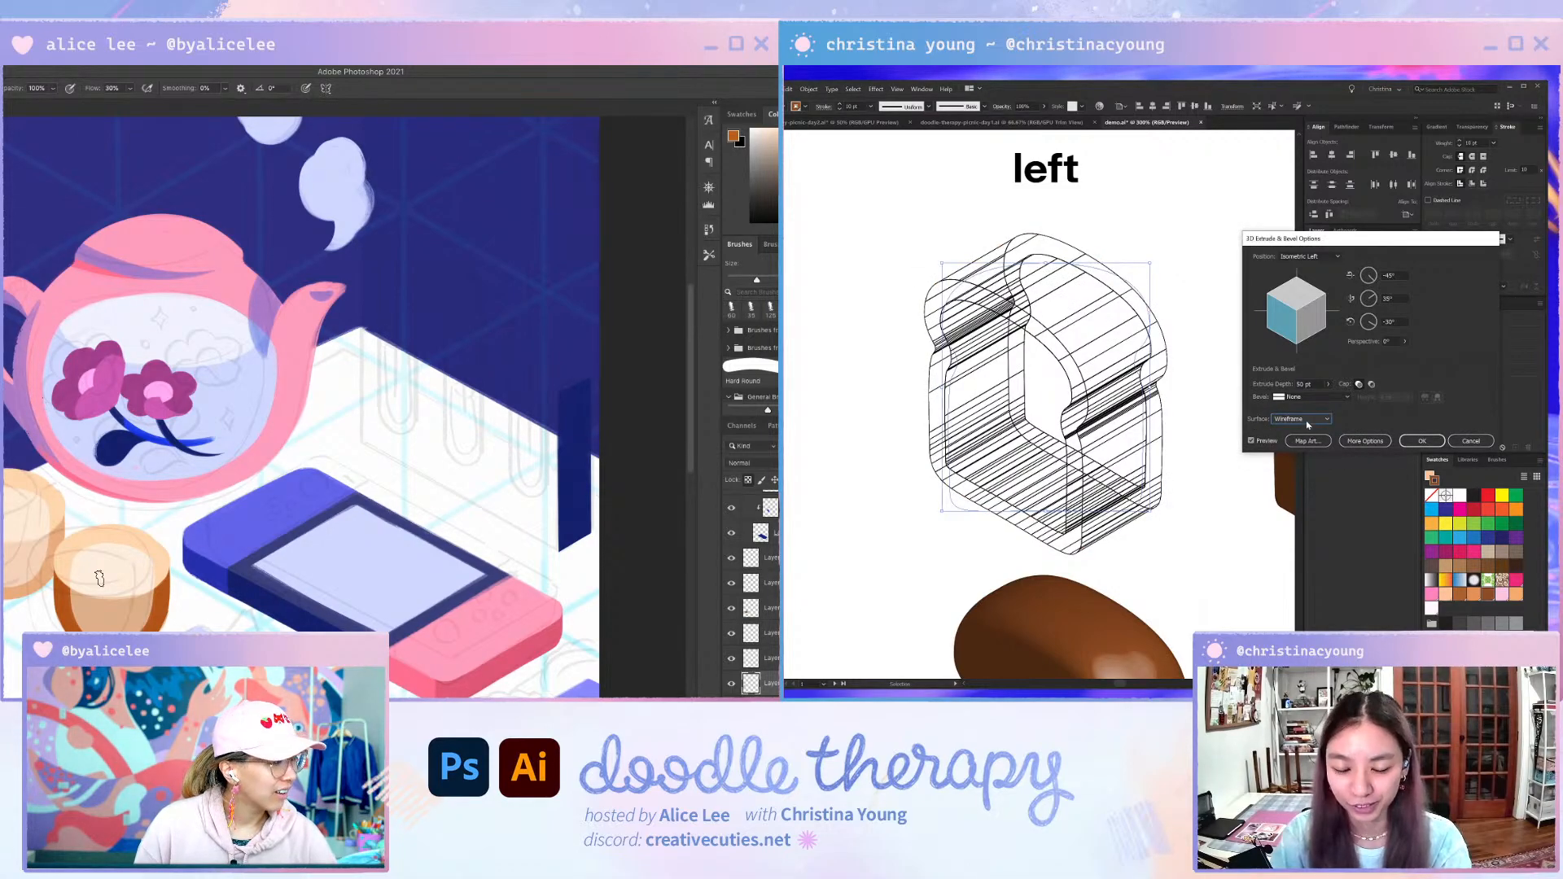
left_click(1303, 420)
left_click(1307, 438)
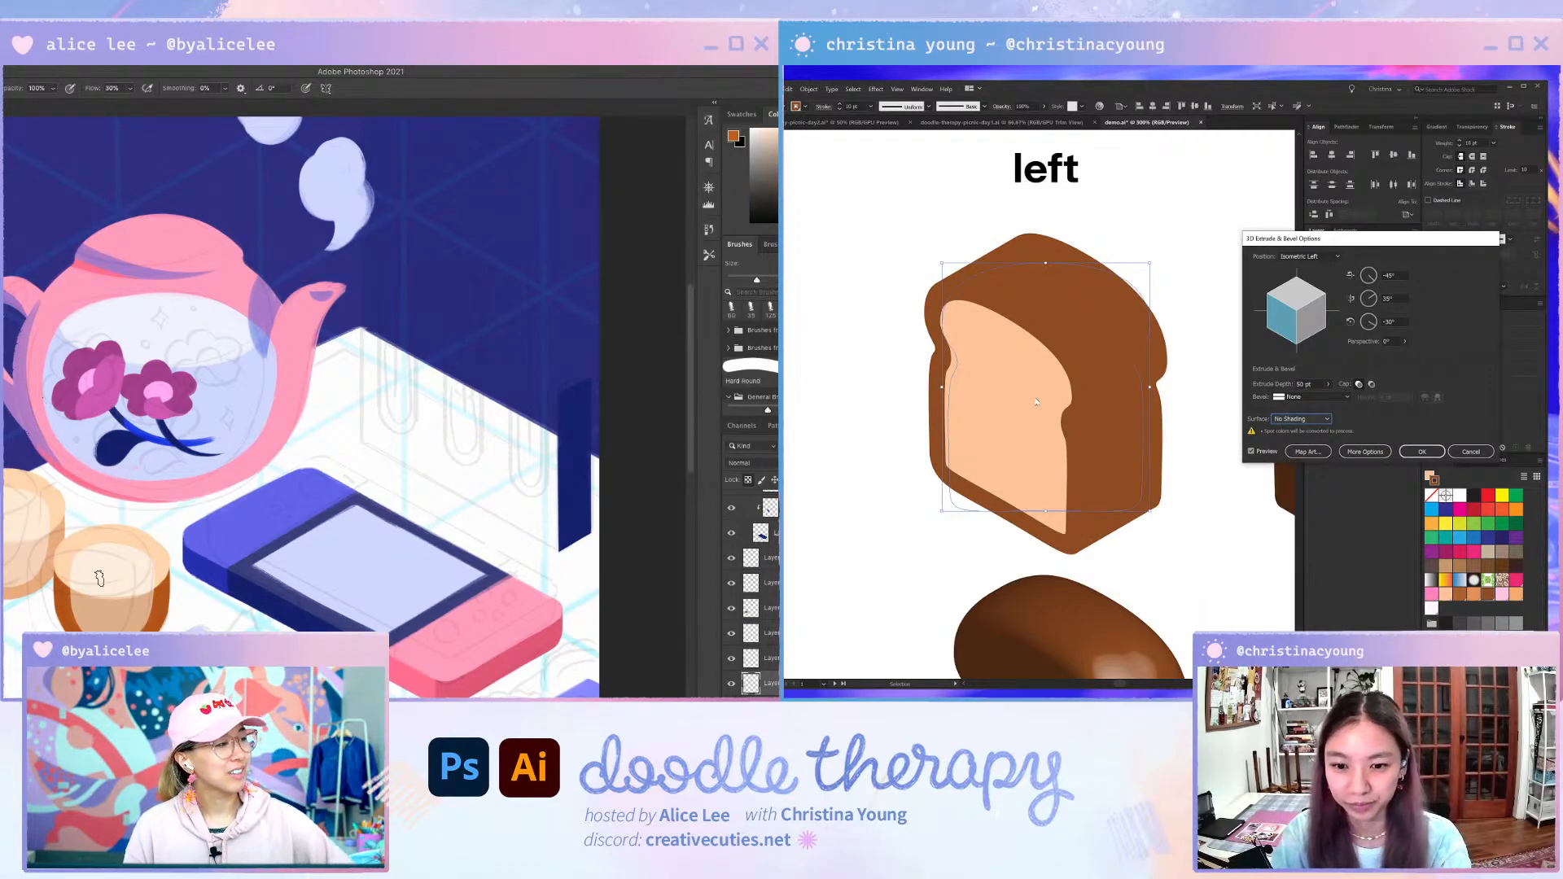
left_click(1306, 420)
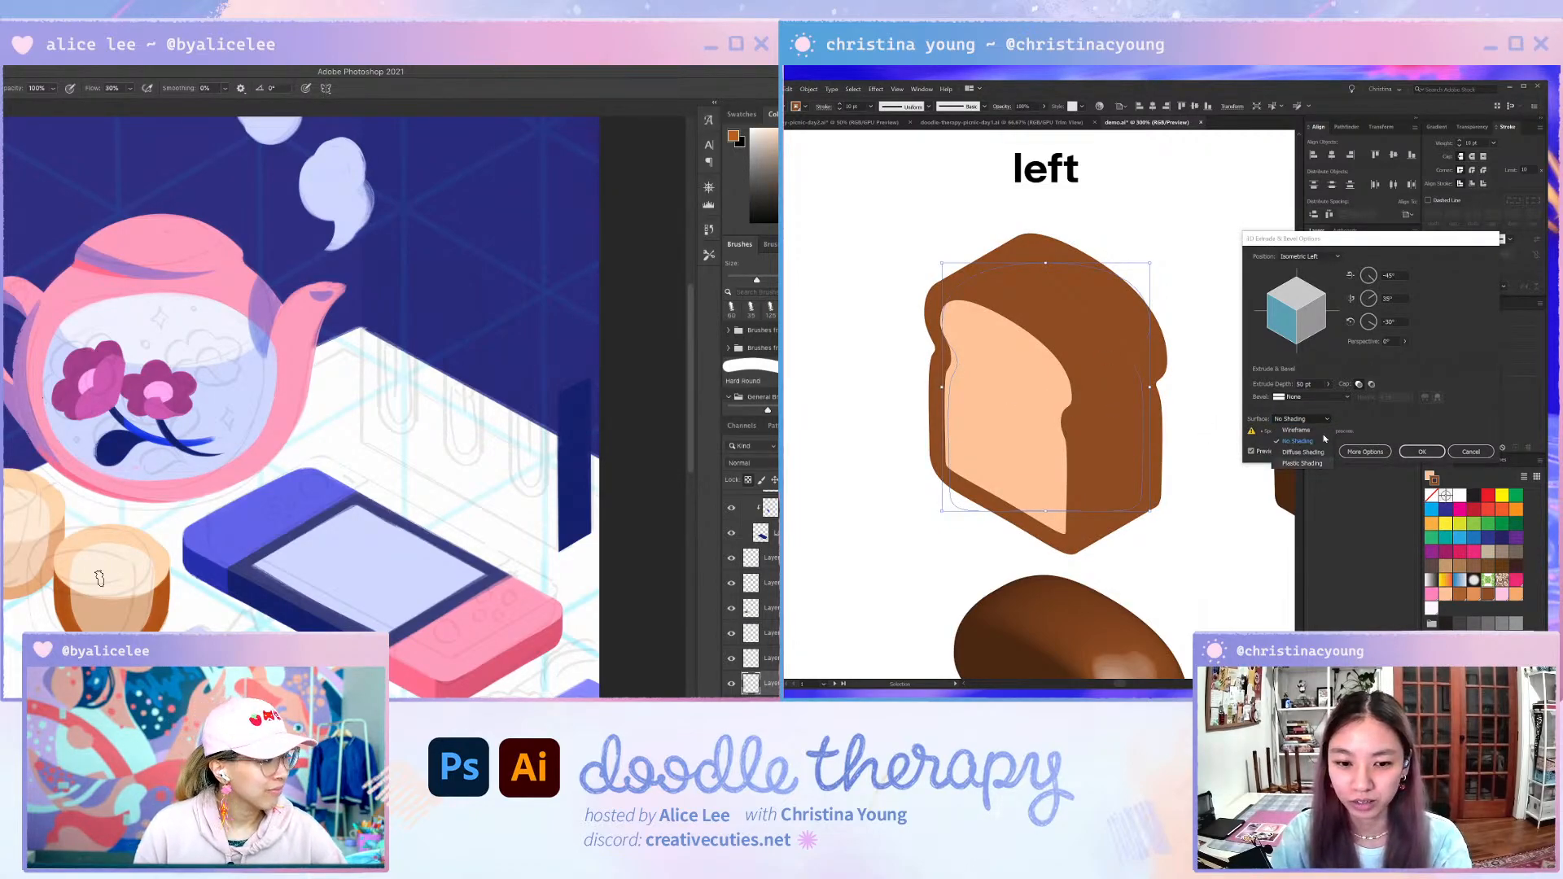
left_click(1303, 464)
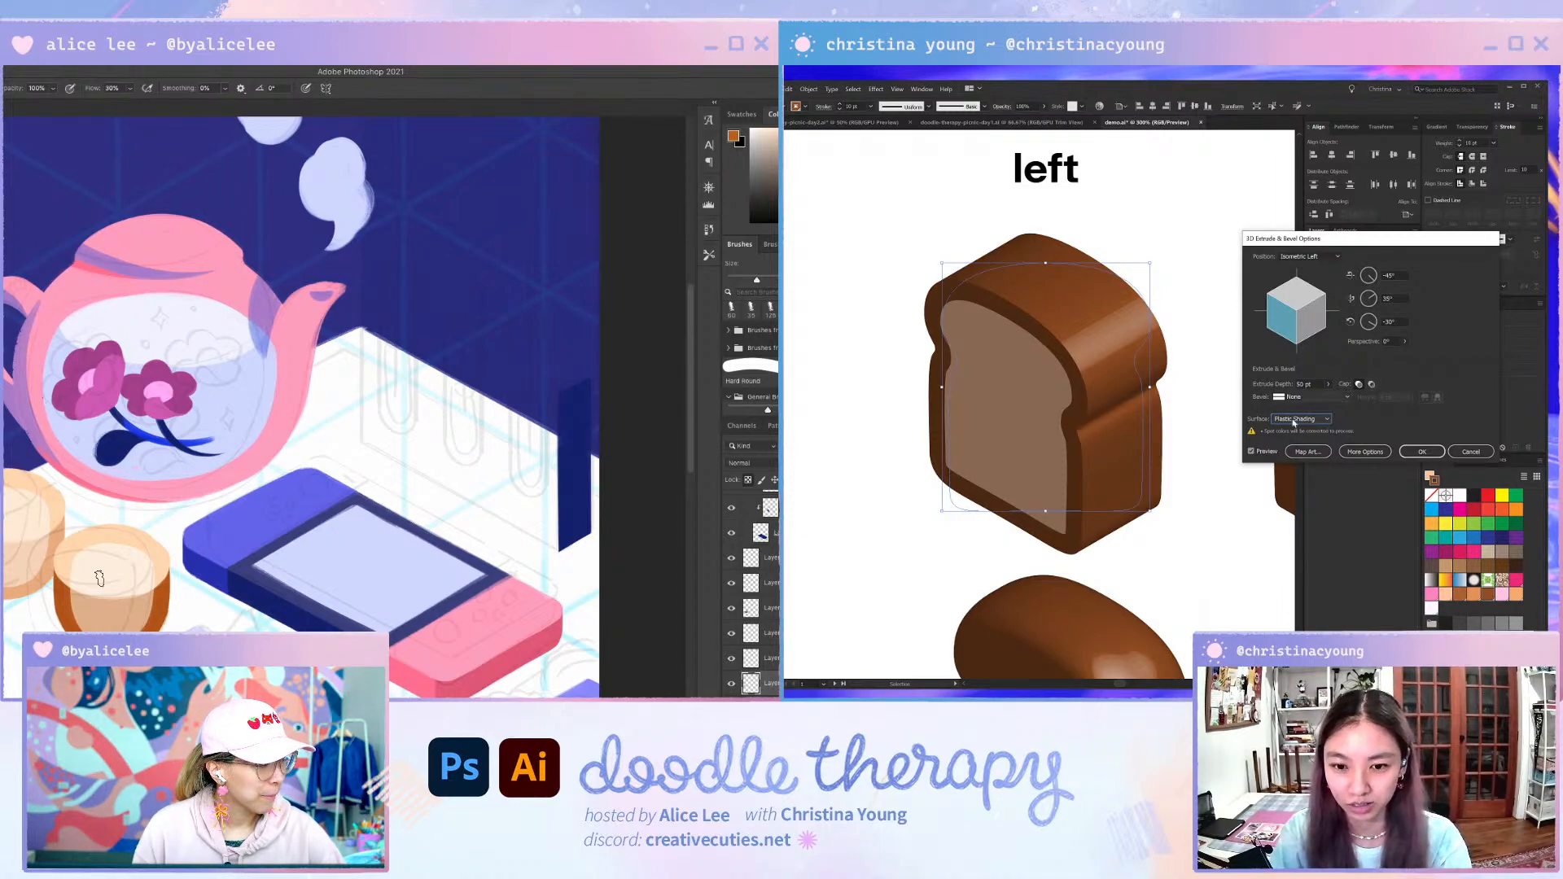
- Try a Jaggy bevel on the extruded bread slice, and apply a Rounded bevel instead
left_click(1345, 397)
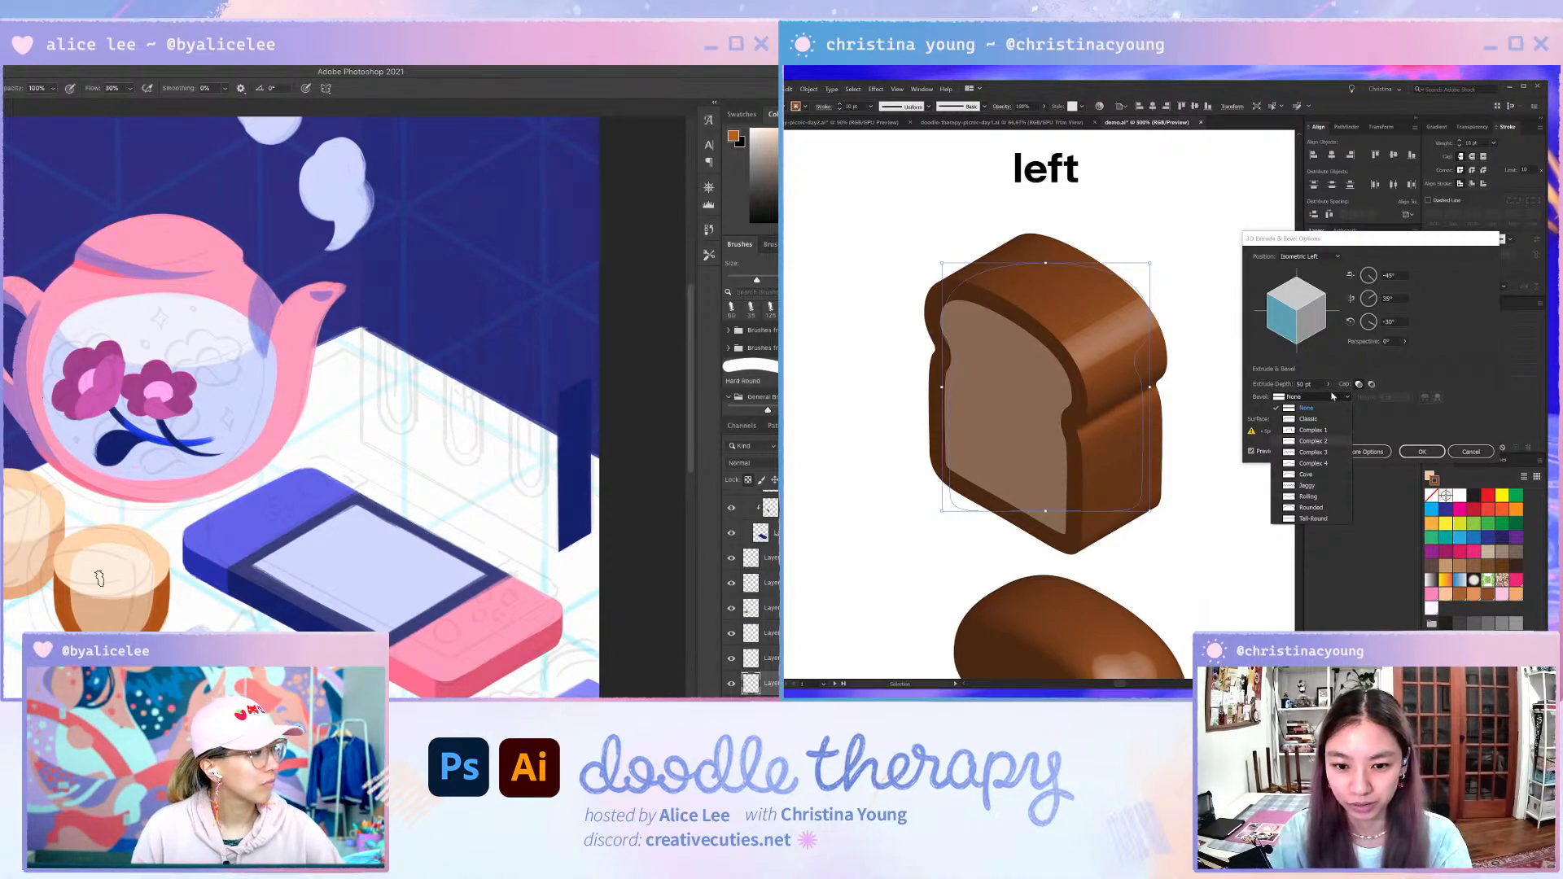
left_click(1319, 485)
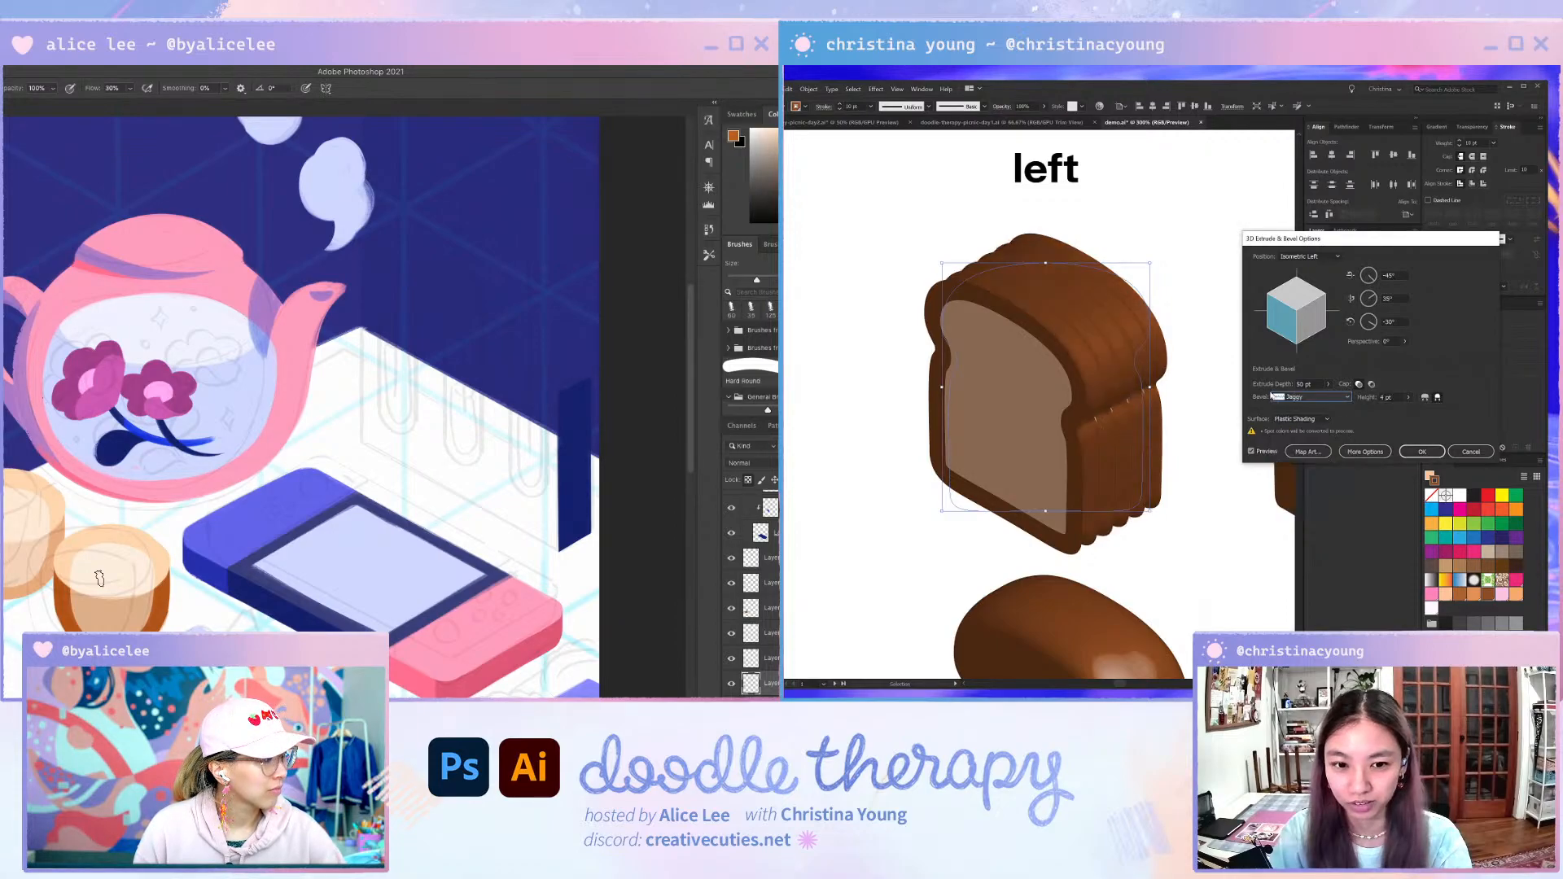
left_click(1317, 397)
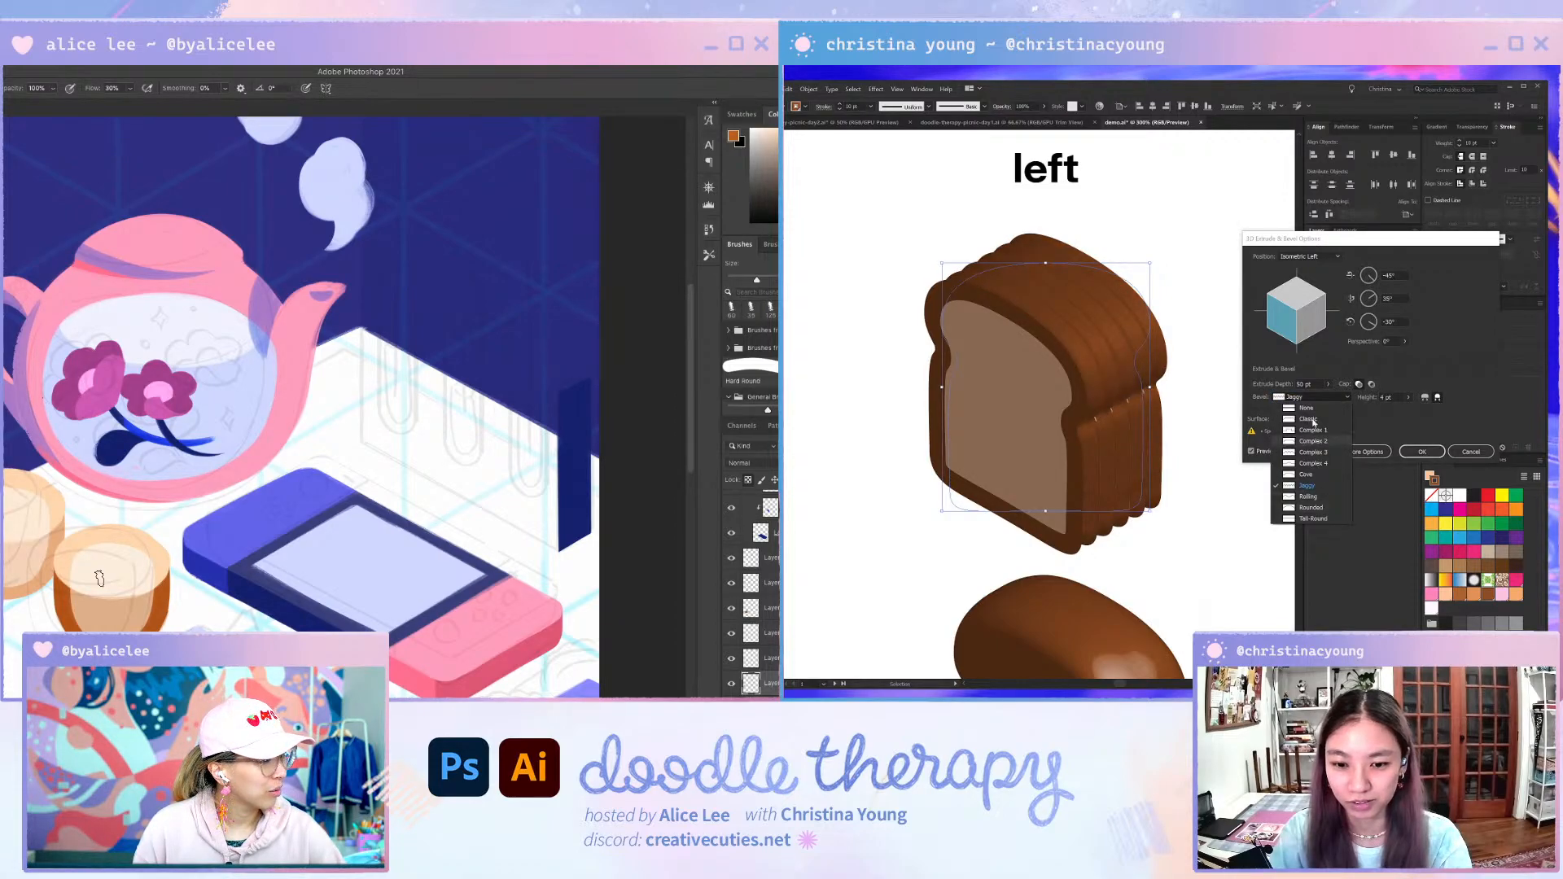
left_click(1312, 507)
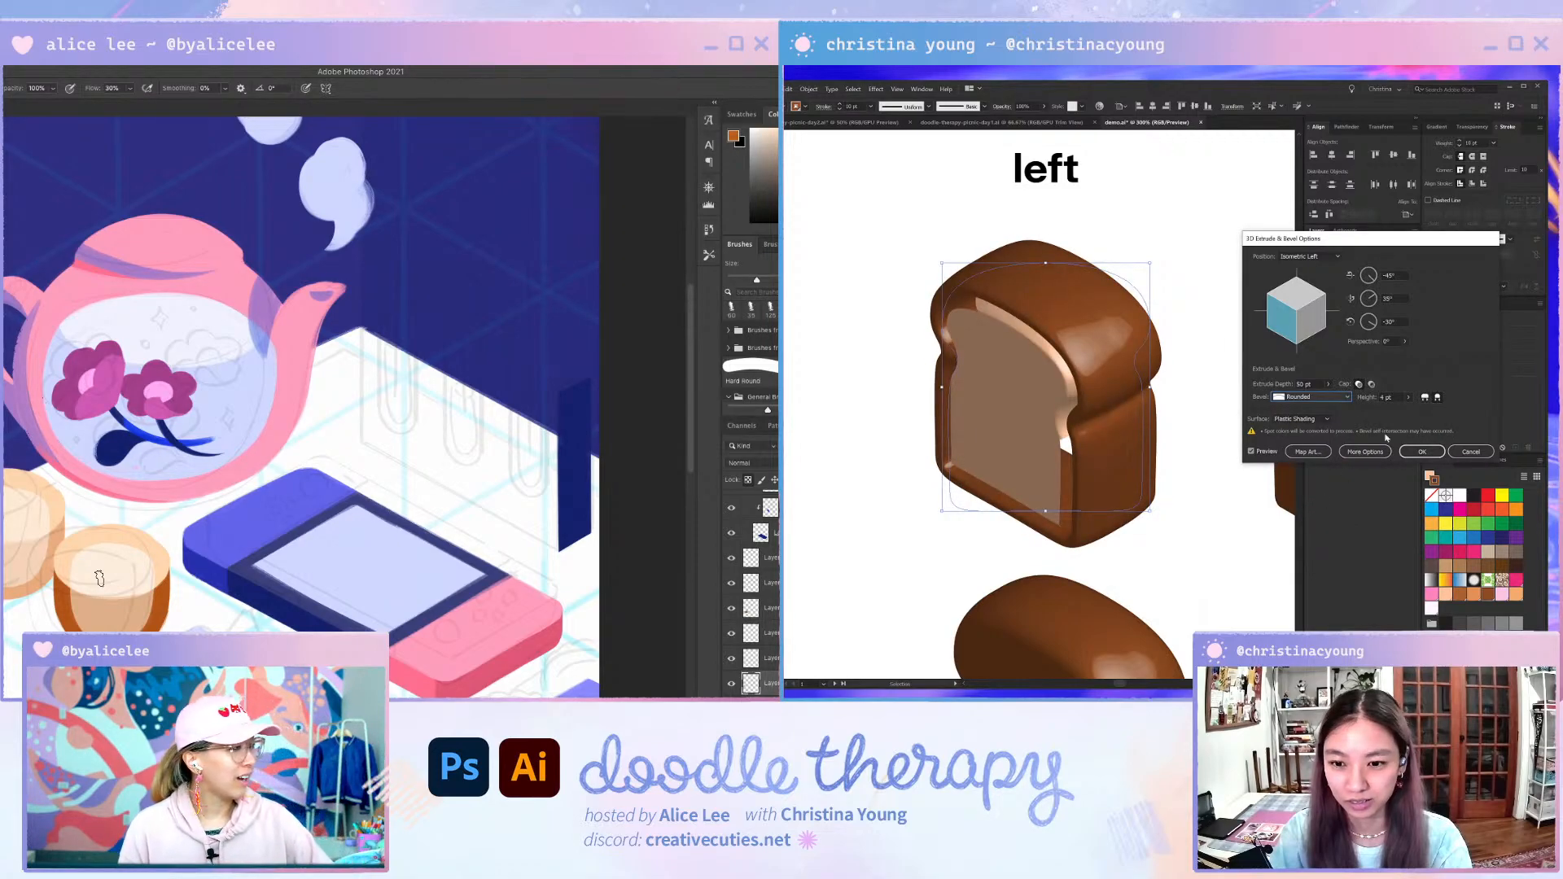
left_click(1424, 398)
left_click(1437, 398)
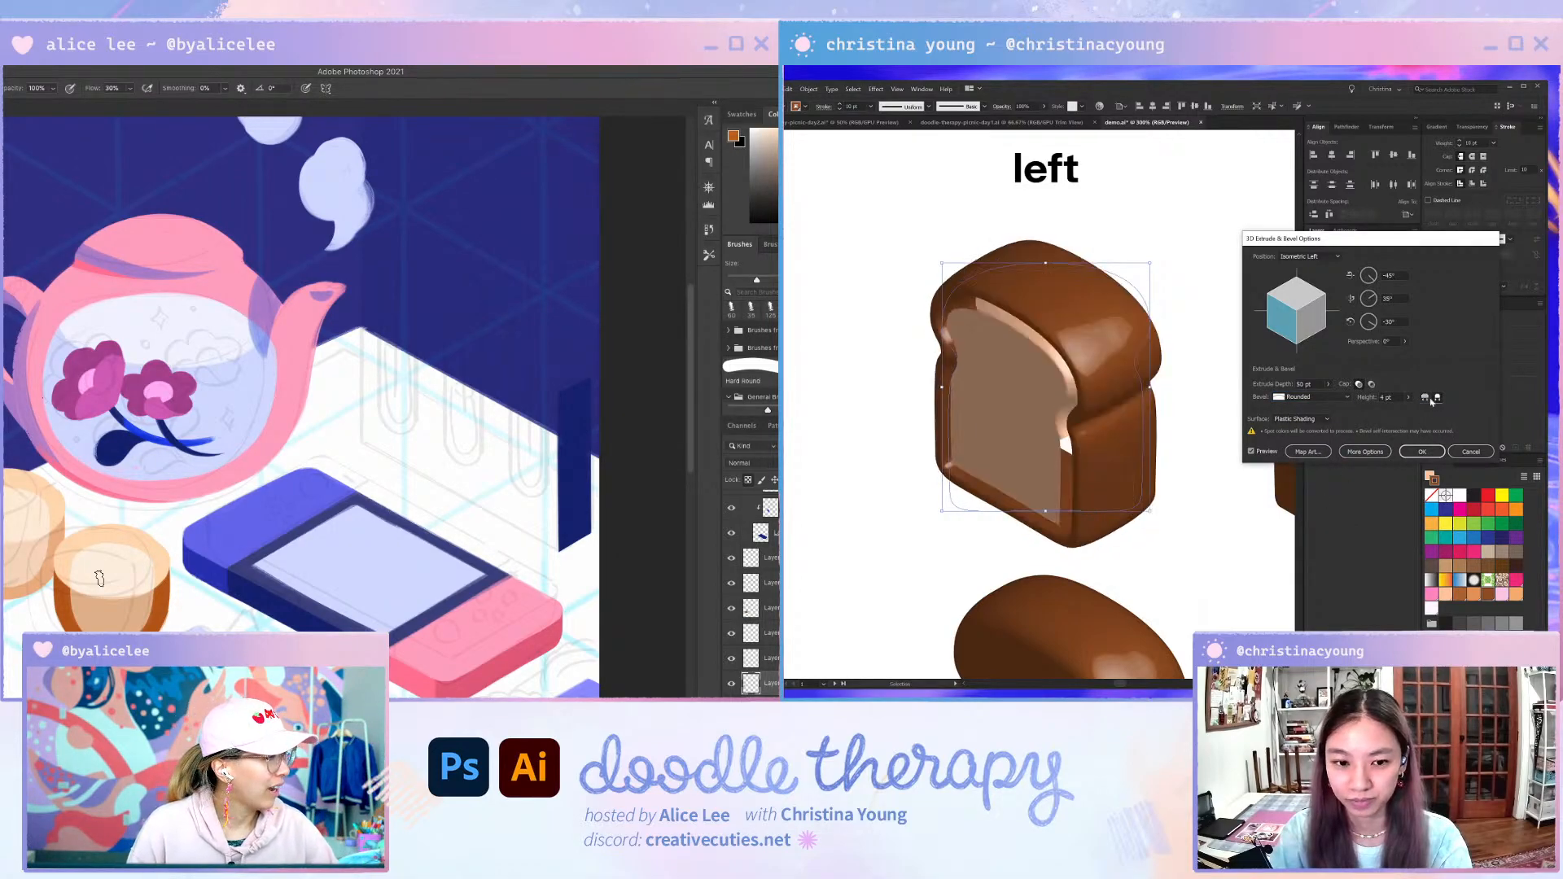
left_click(1421, 451)
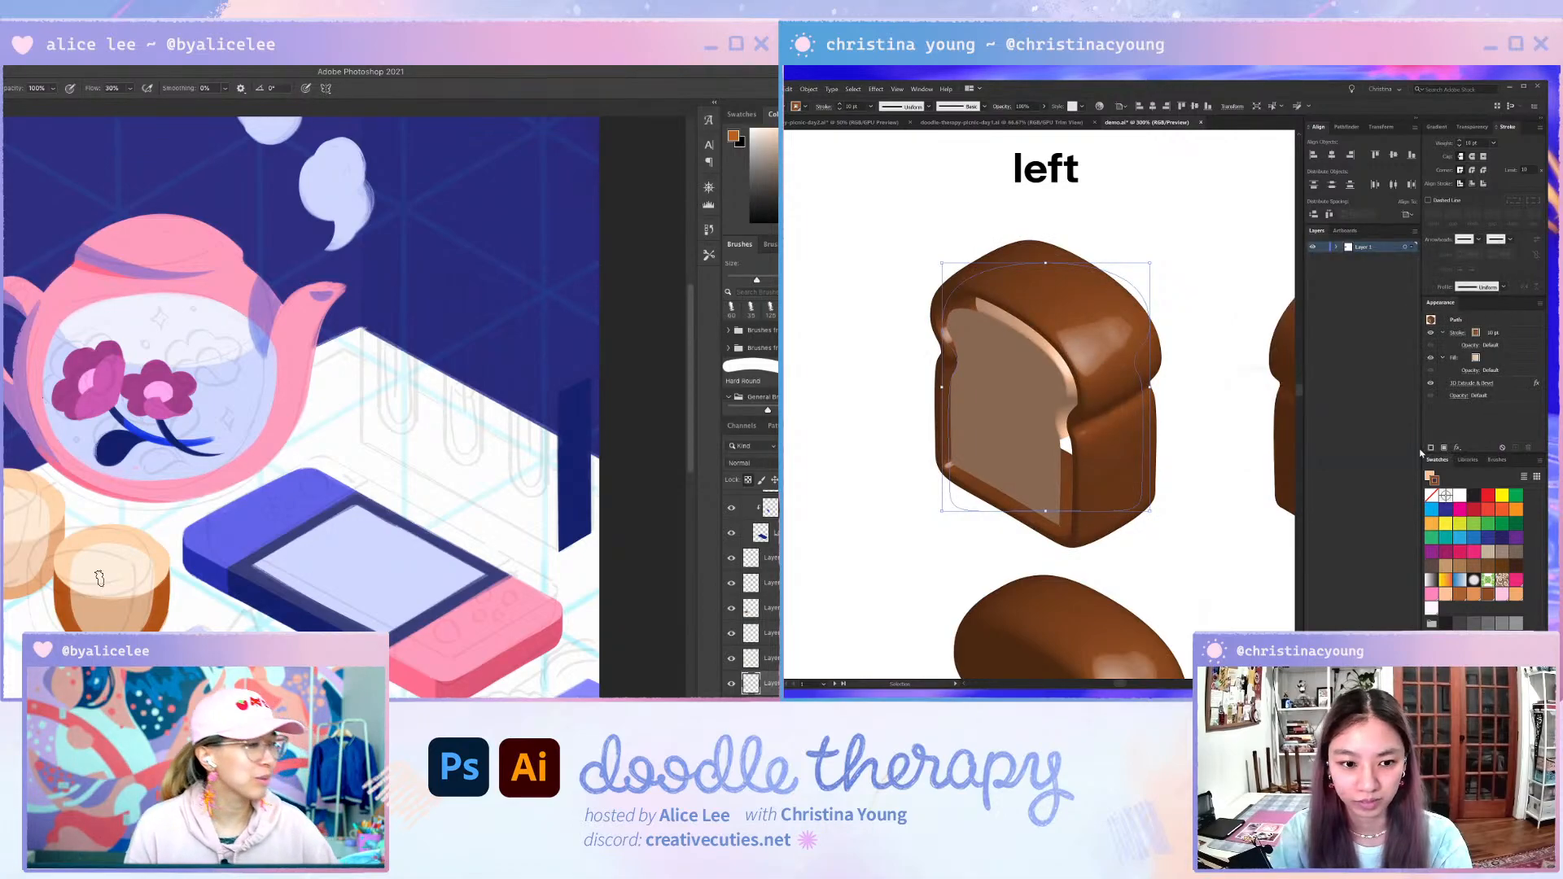
- Examine the rounded bevel of the upper slice under "left" up close, around the notch between its face and crust
left_click(1210, 368)
scroll(1210, 398, "down", 2)
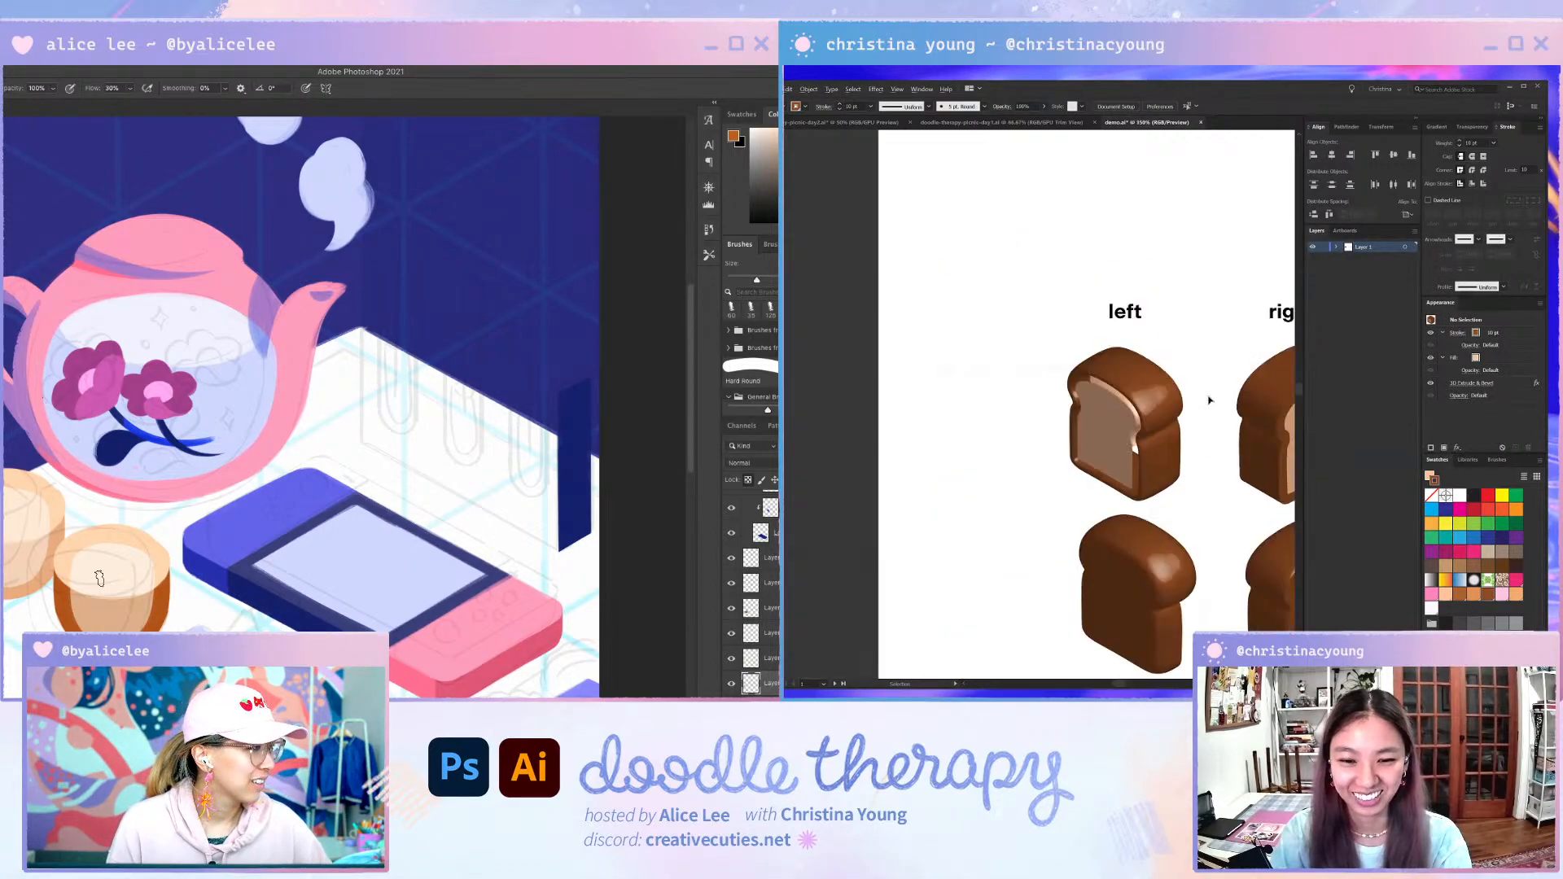
left_click_drag(1209, 464, 1079, 384)
left_click(962, 345)
scroll(959, 345, "up", 3)
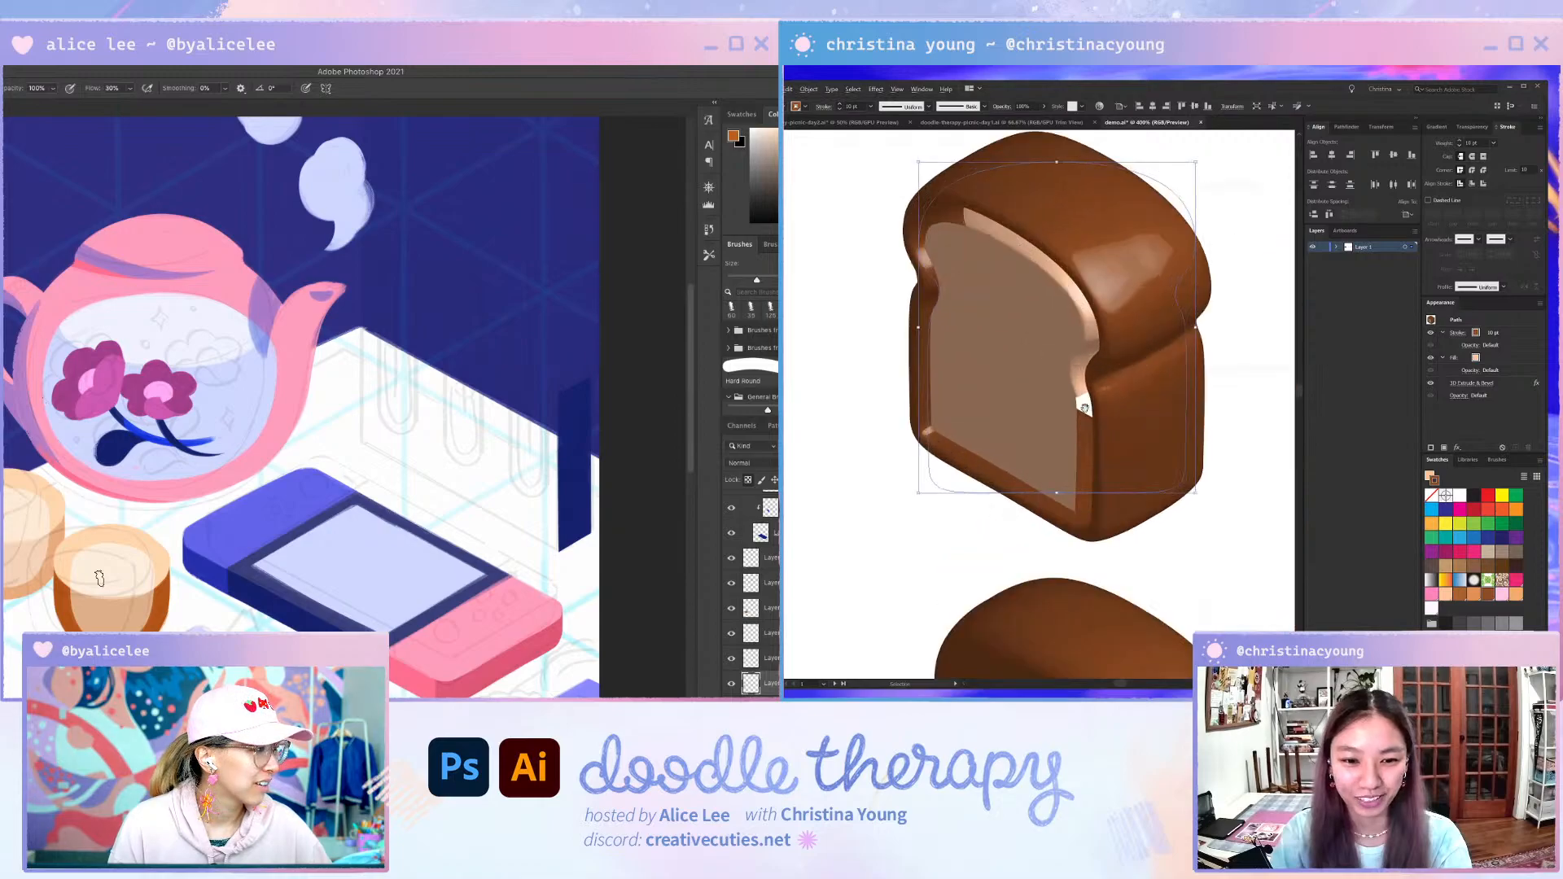
key("ctrl+equal")
key("ctrl+equal")
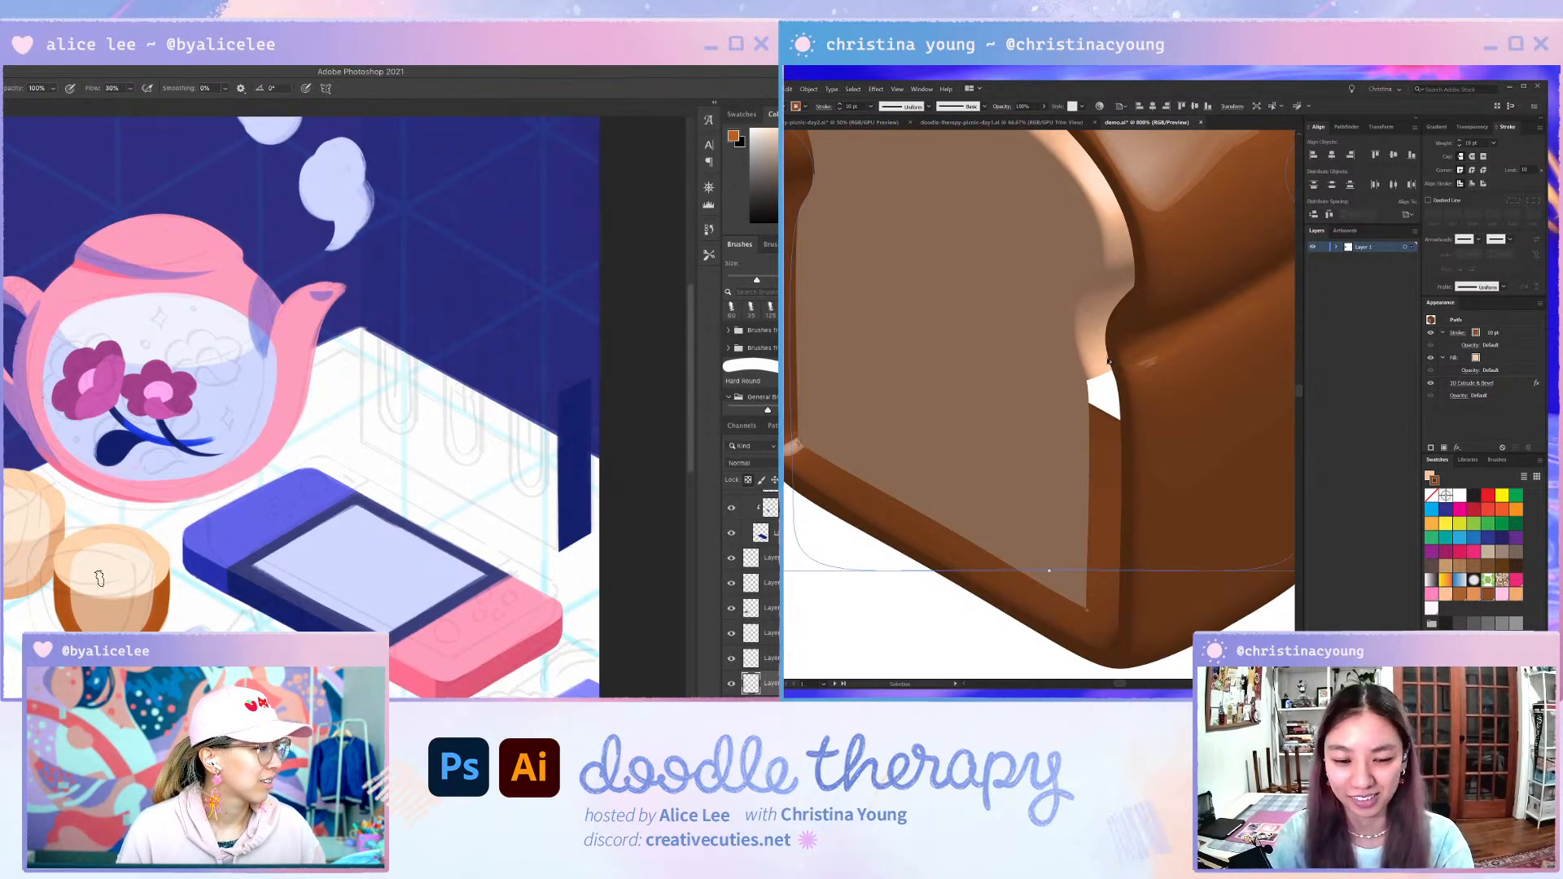
scroll(1109, 361, "down", 4)
left_click_drag(1262, 561, 1179, 475)
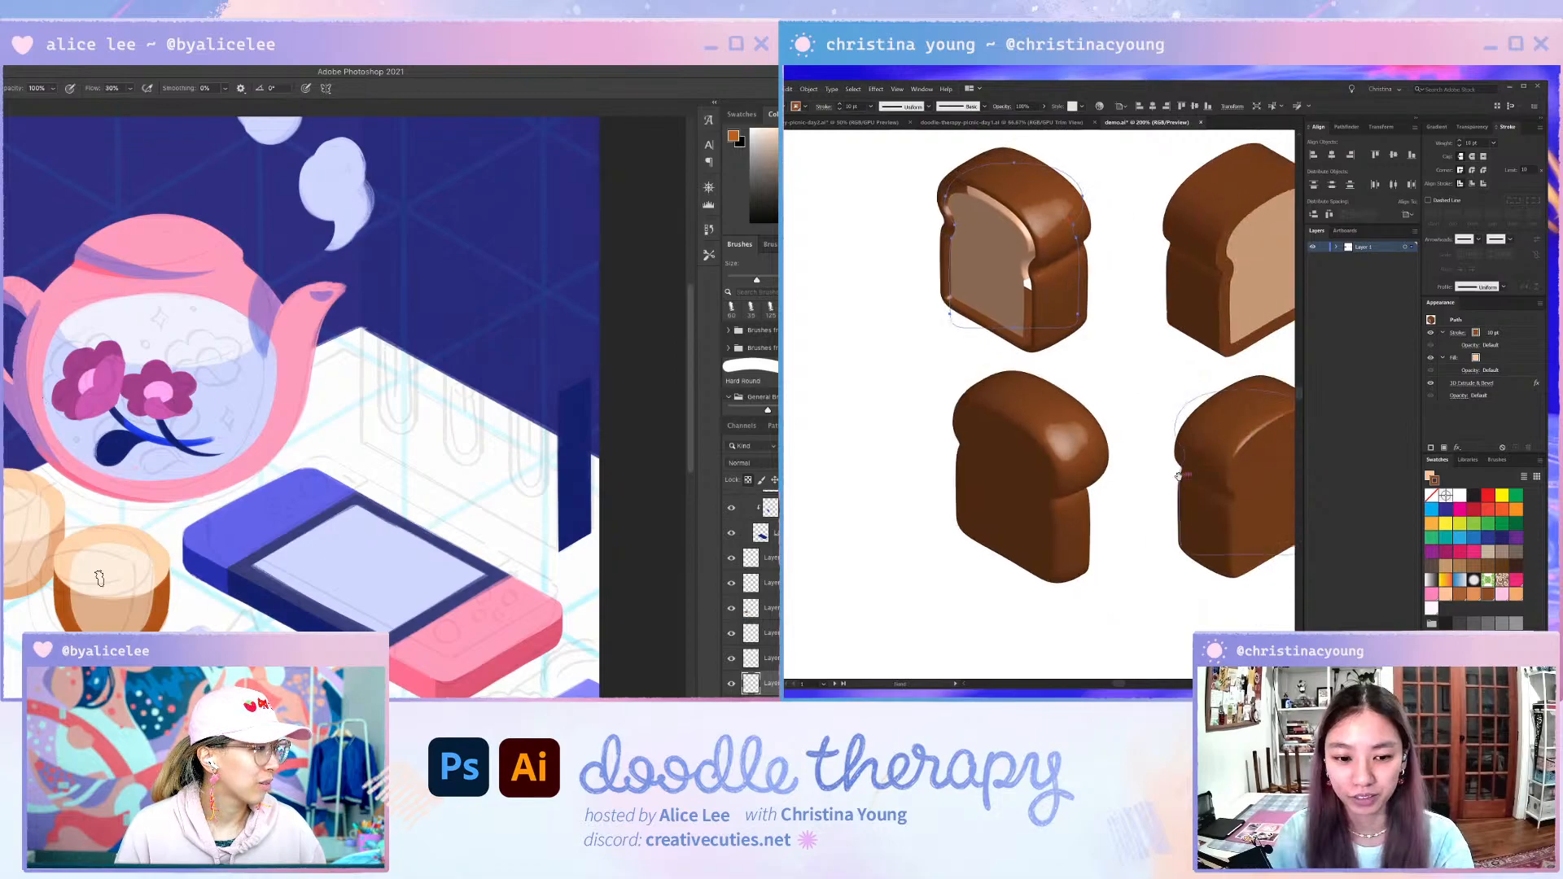
- Set the extrude depth of the lower bread under "left" to 100 pt in its existing 3D Extrude & Bevel effect
left_click(1073, 440)
left_click(1072, 327)
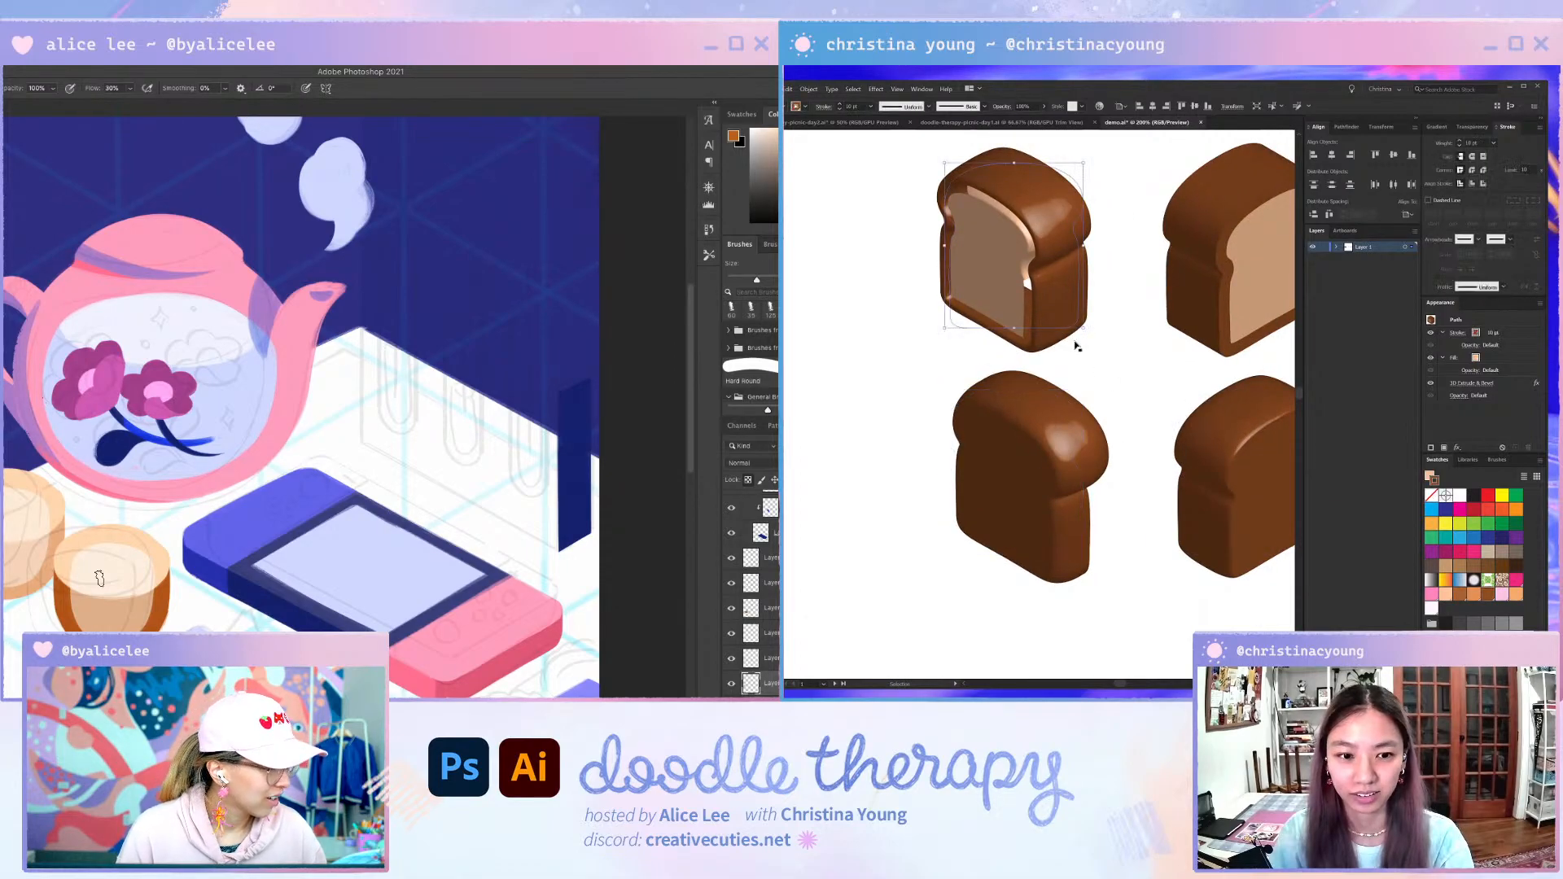
left_click(1065, 424)
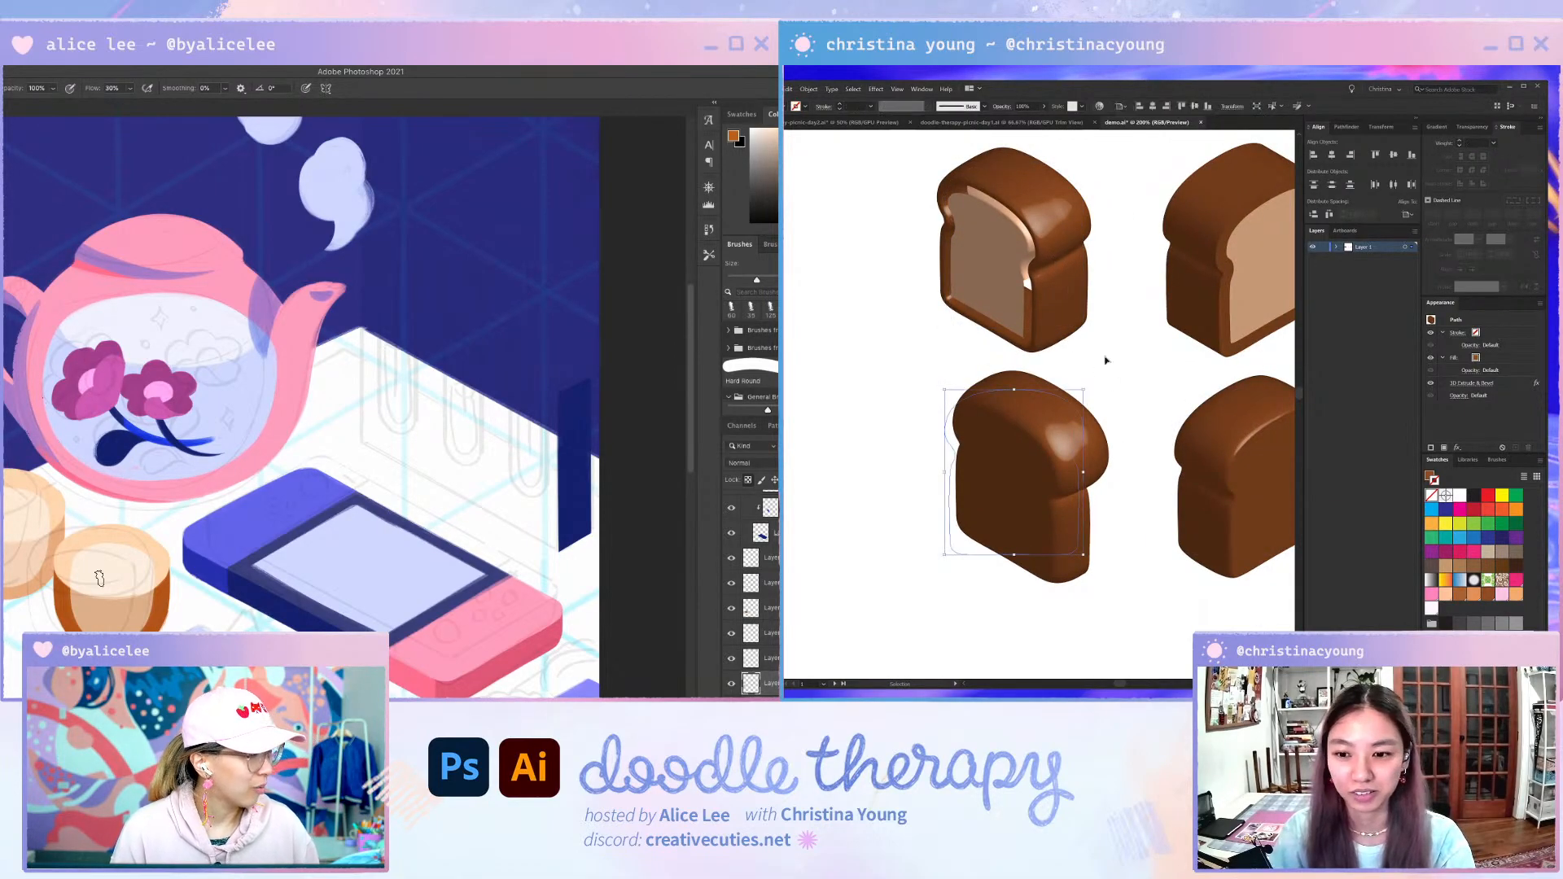
left_click(1466, 383)
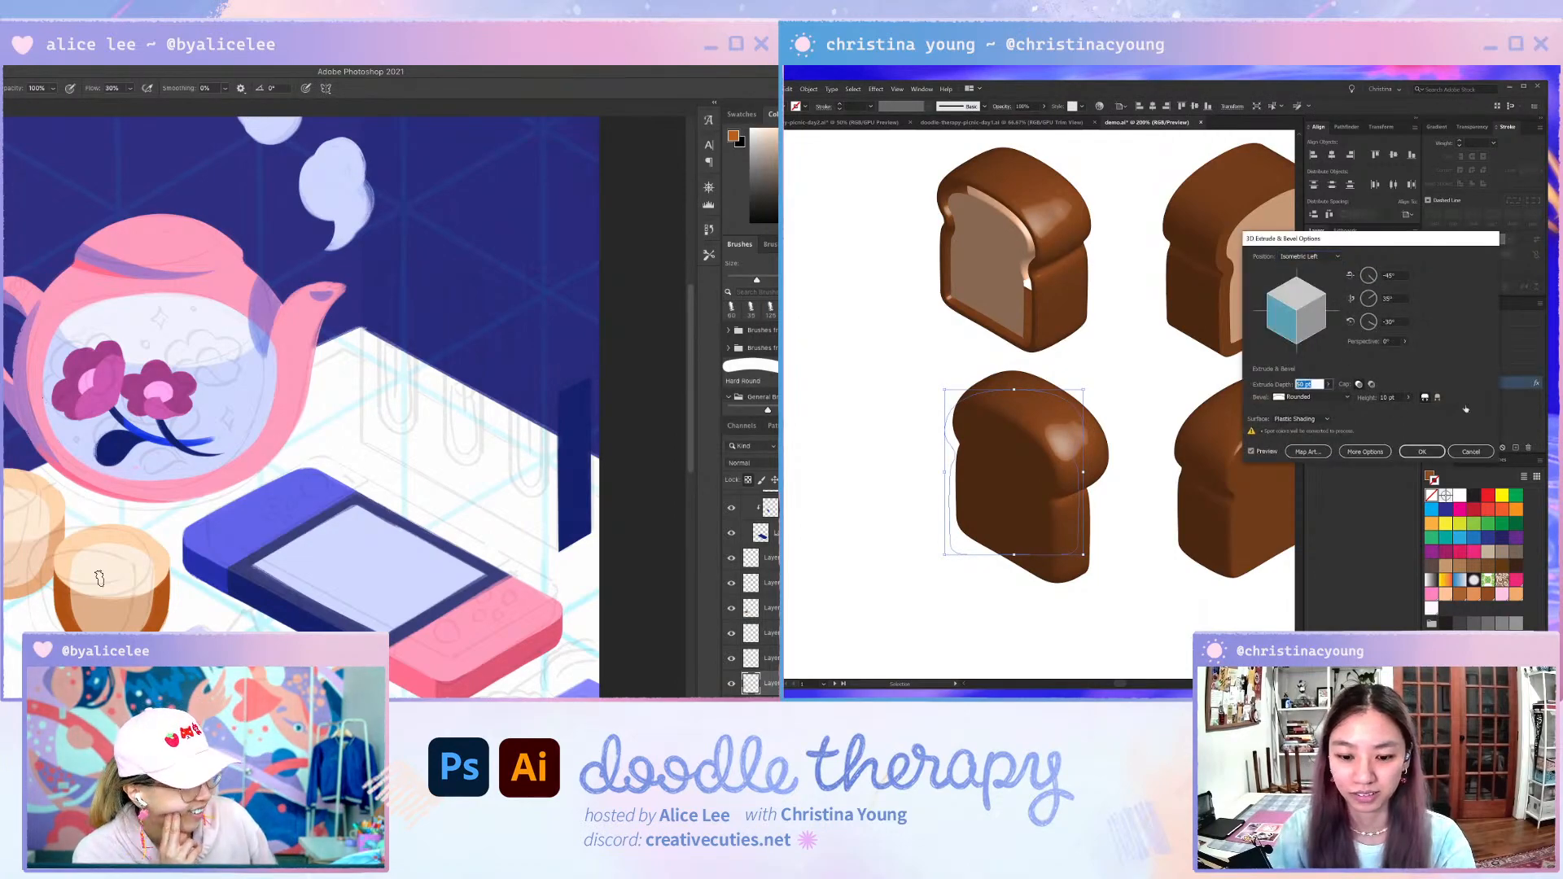
type("100")
key("Return")
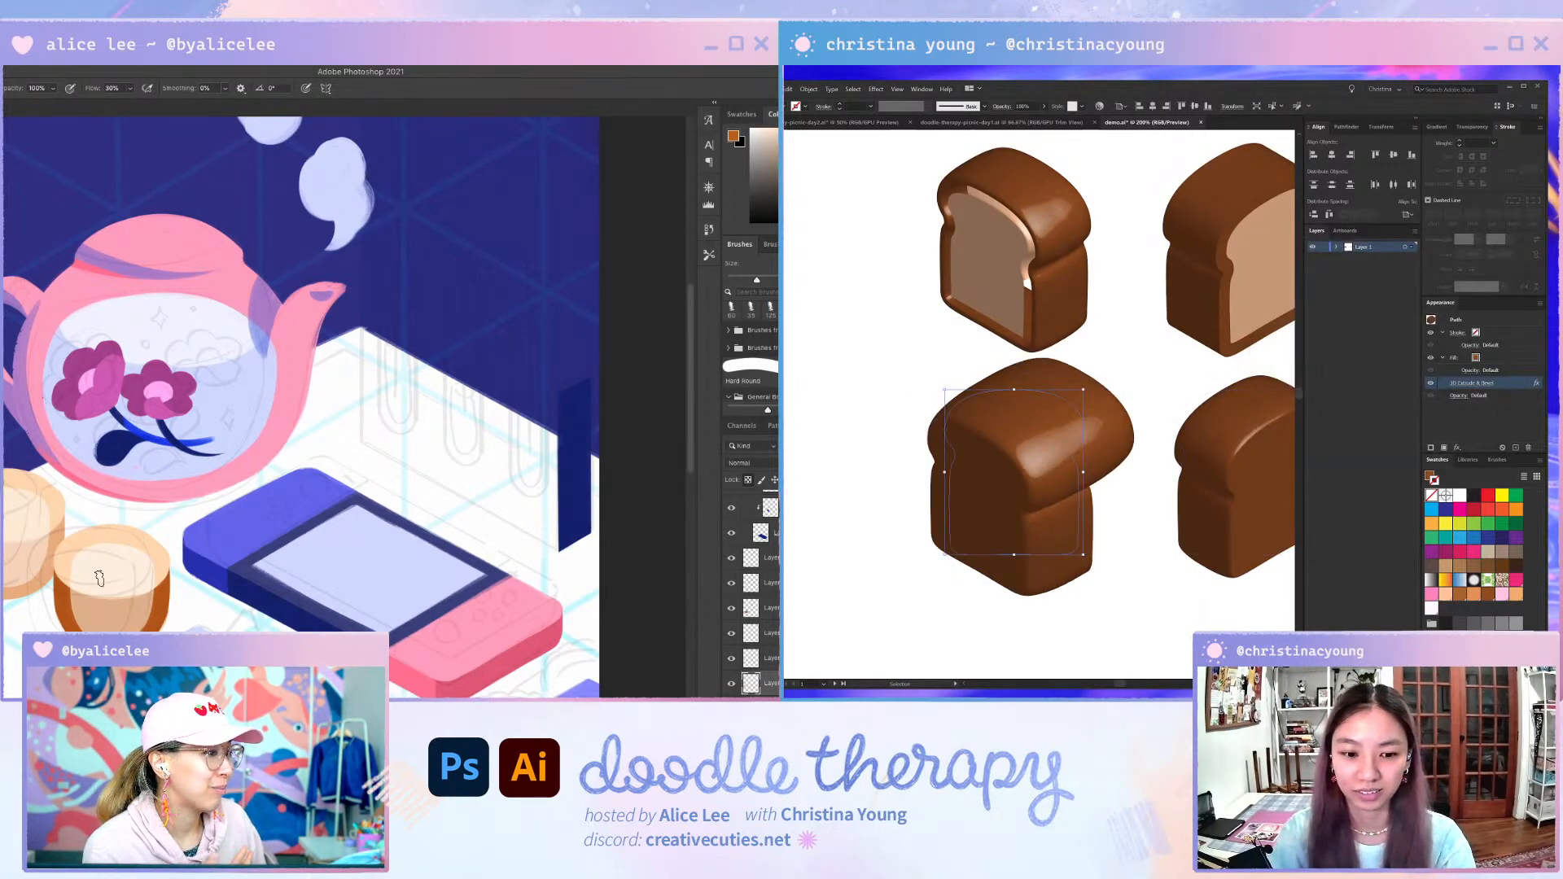
key("ctrl+minus")
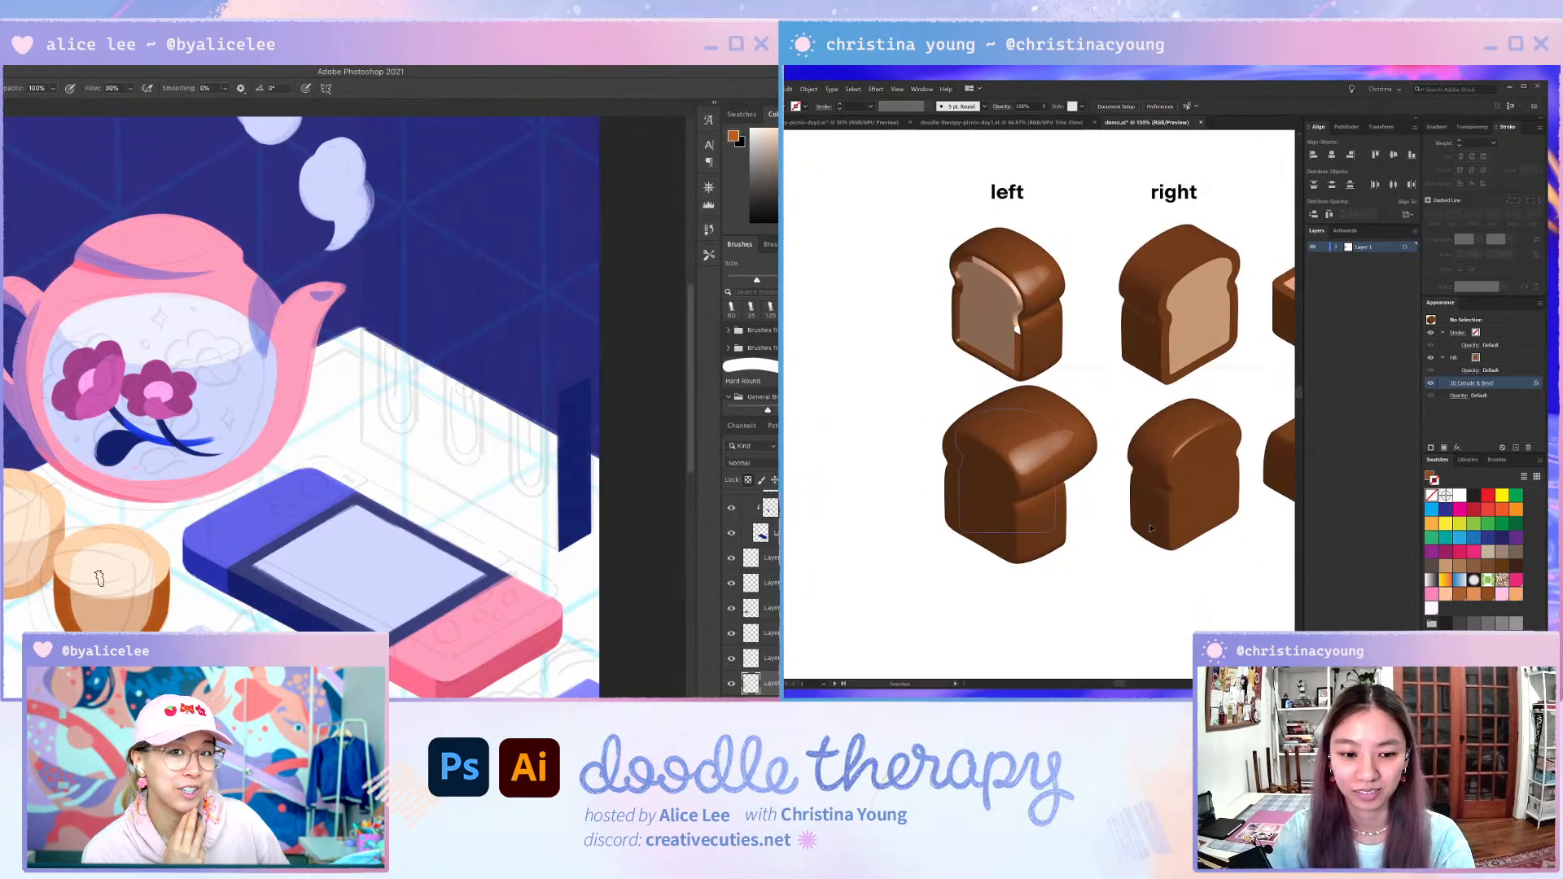
left_click_drag(979, 525, 1061, 506)
key("ctrl+shift+a")
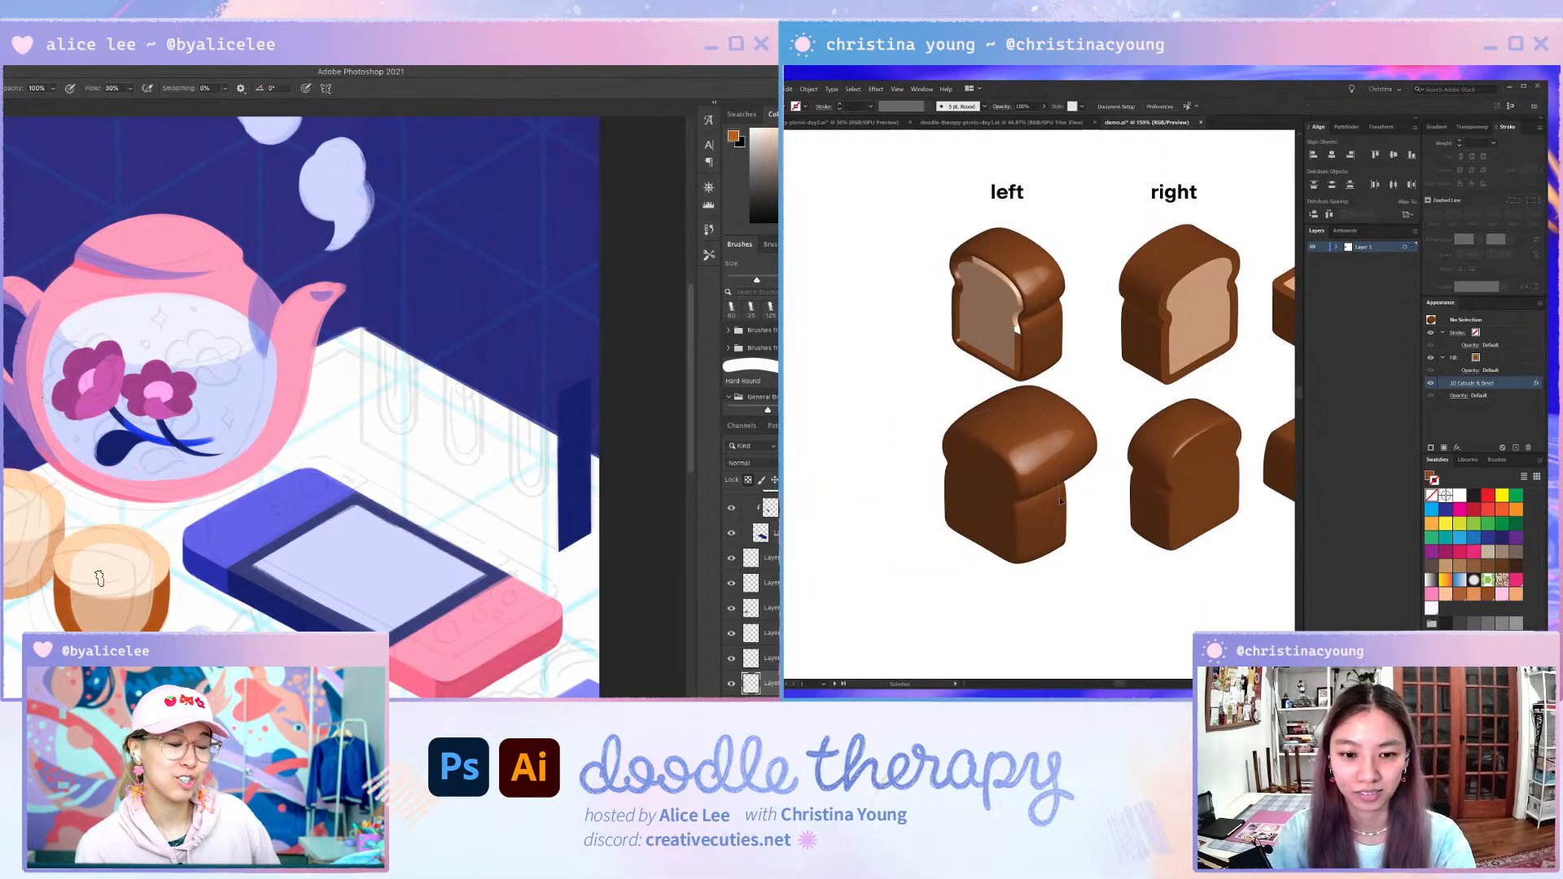
- Recolour the small 3D square on the upper bread under "top" to a butter yellow fill
scroll(1113, 540, "down", 1)
left_click_drag(1290, 590, 1132, 562)
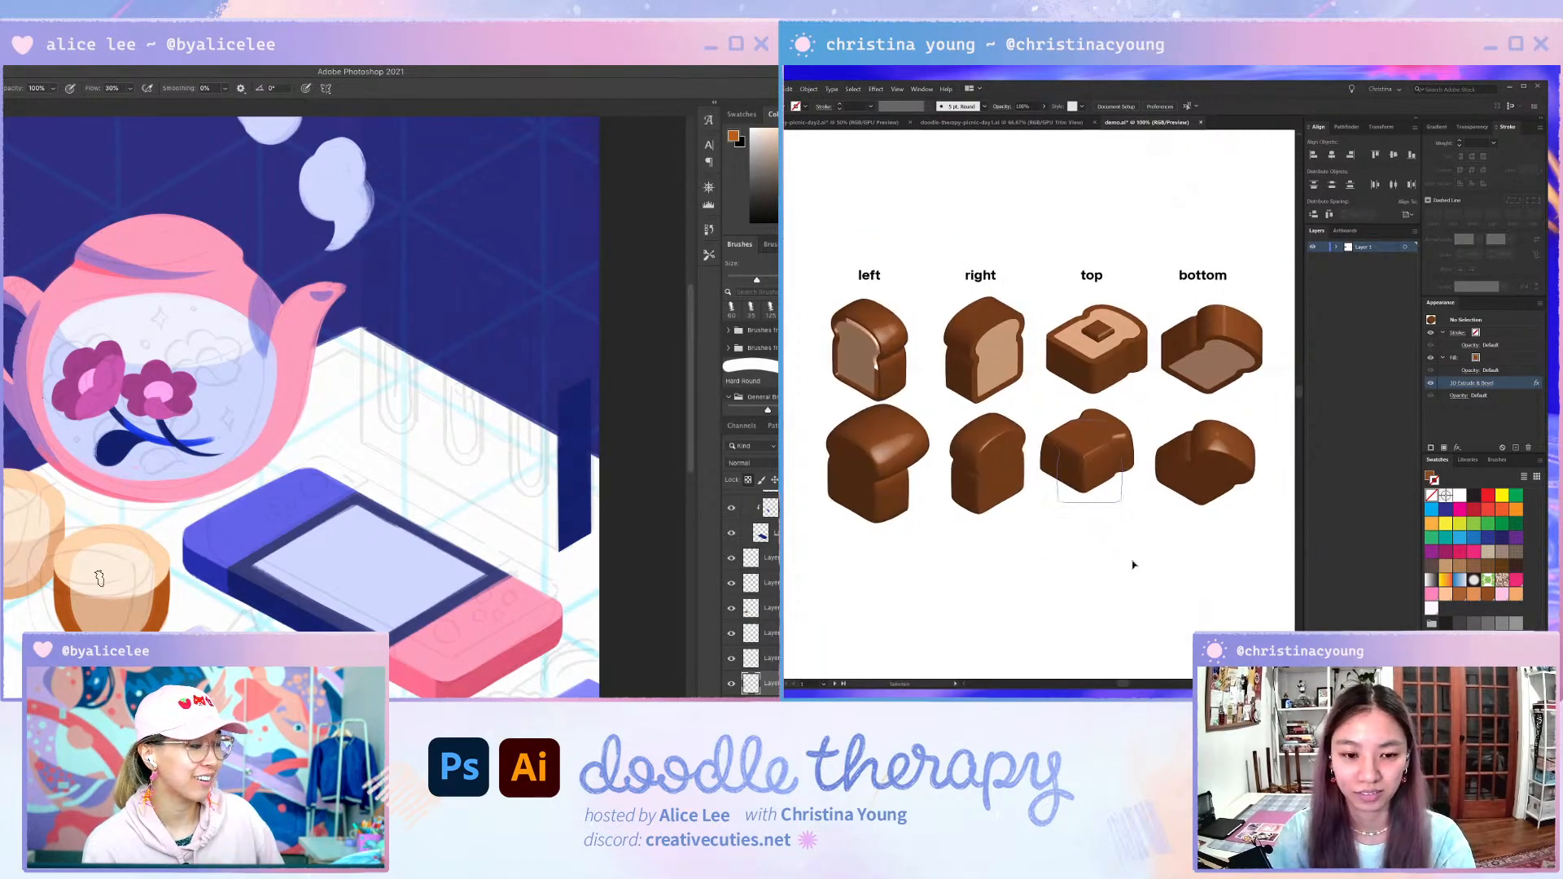
left_click(1095, 330)
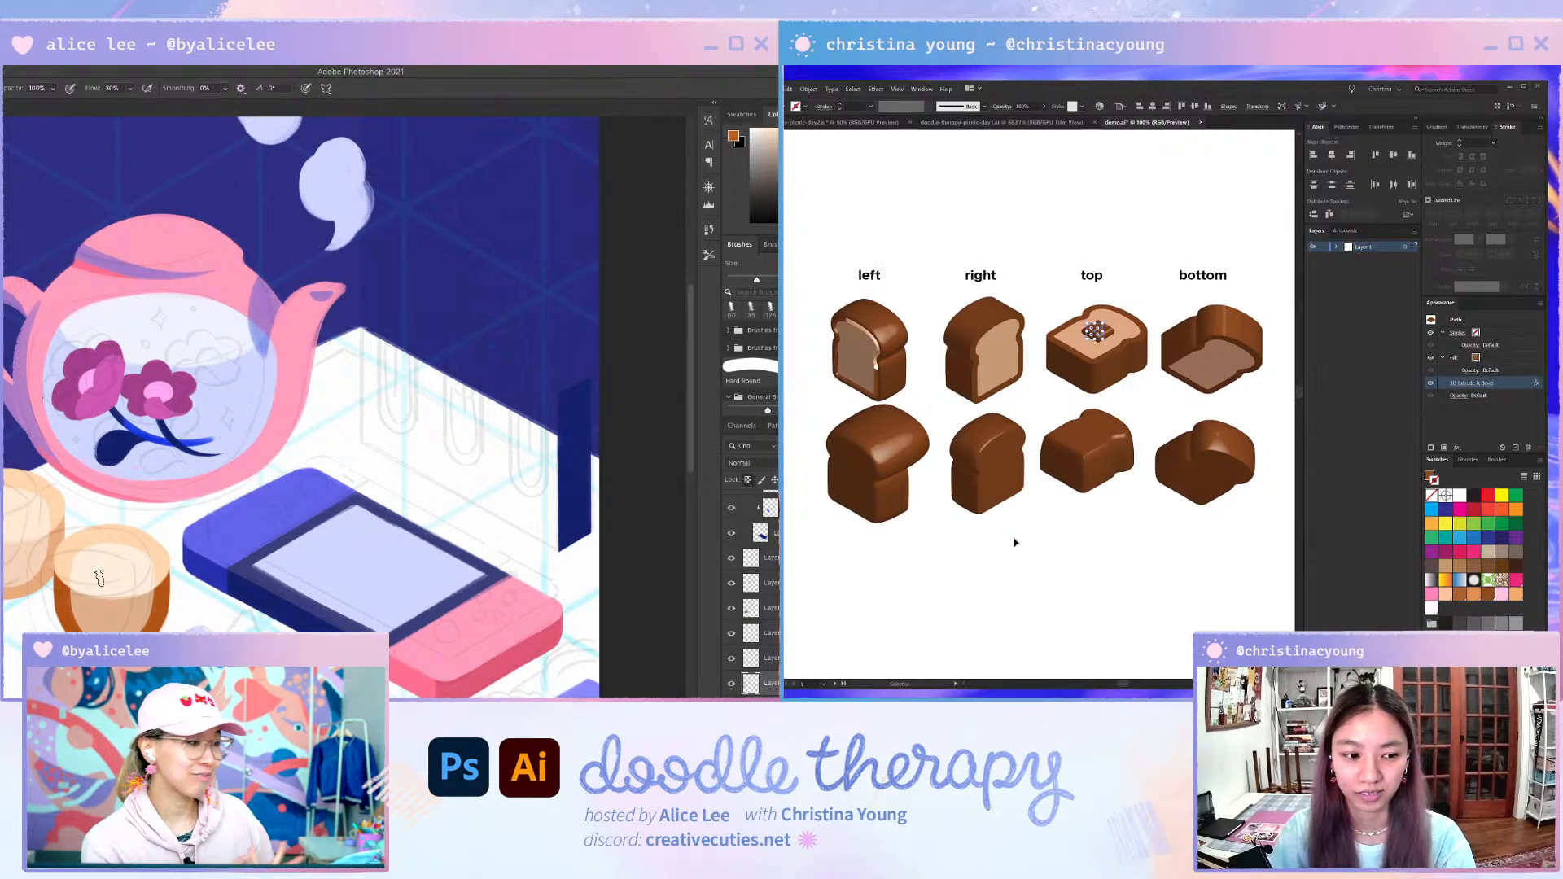
double_click(786, 468)
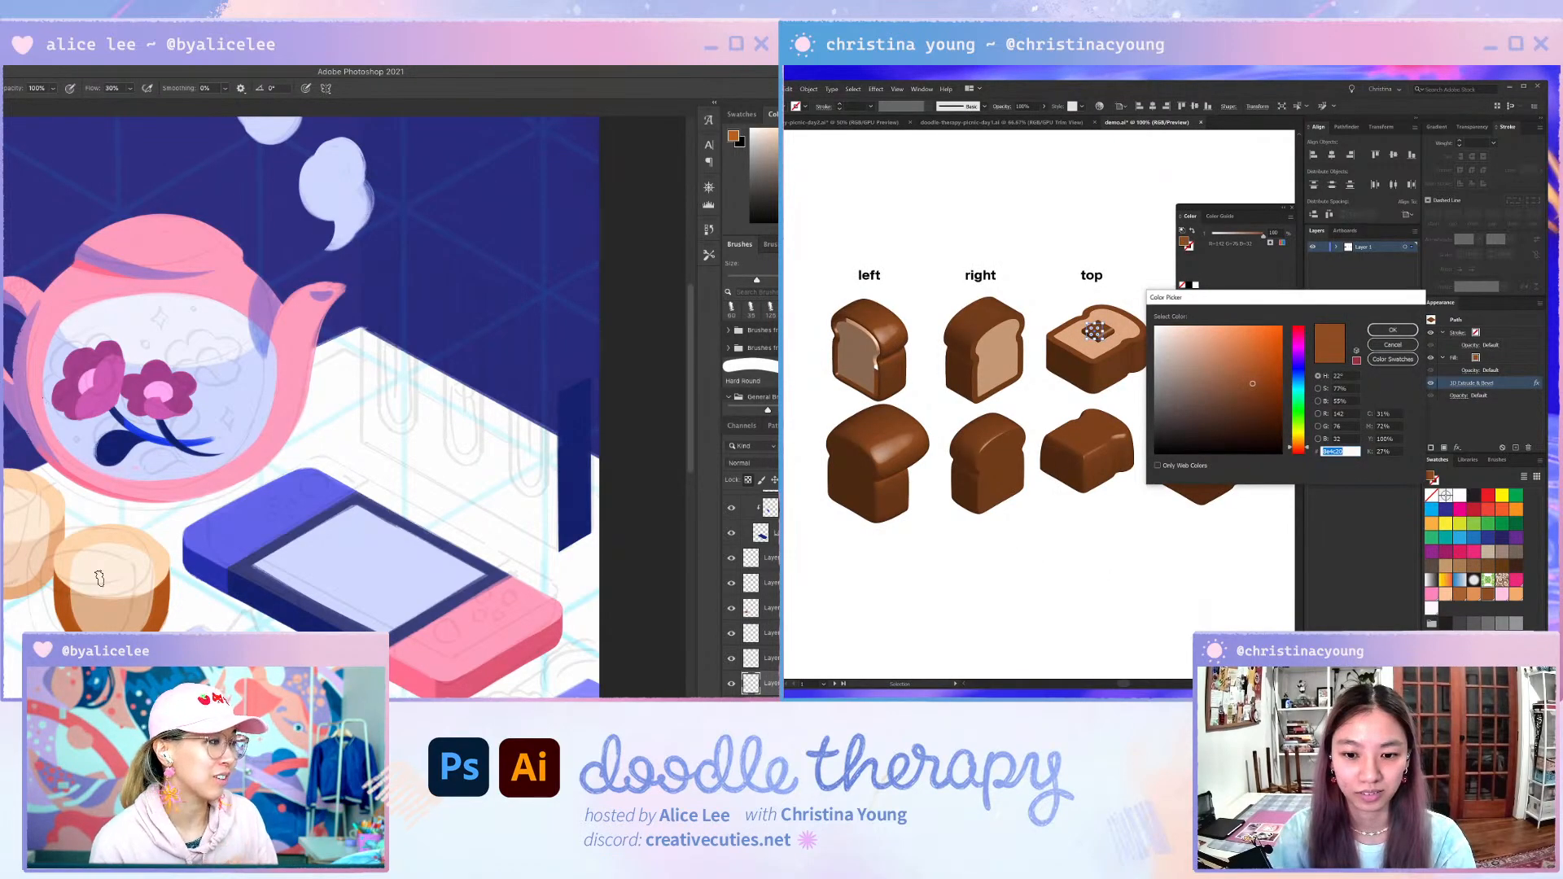
type("f1f46c")
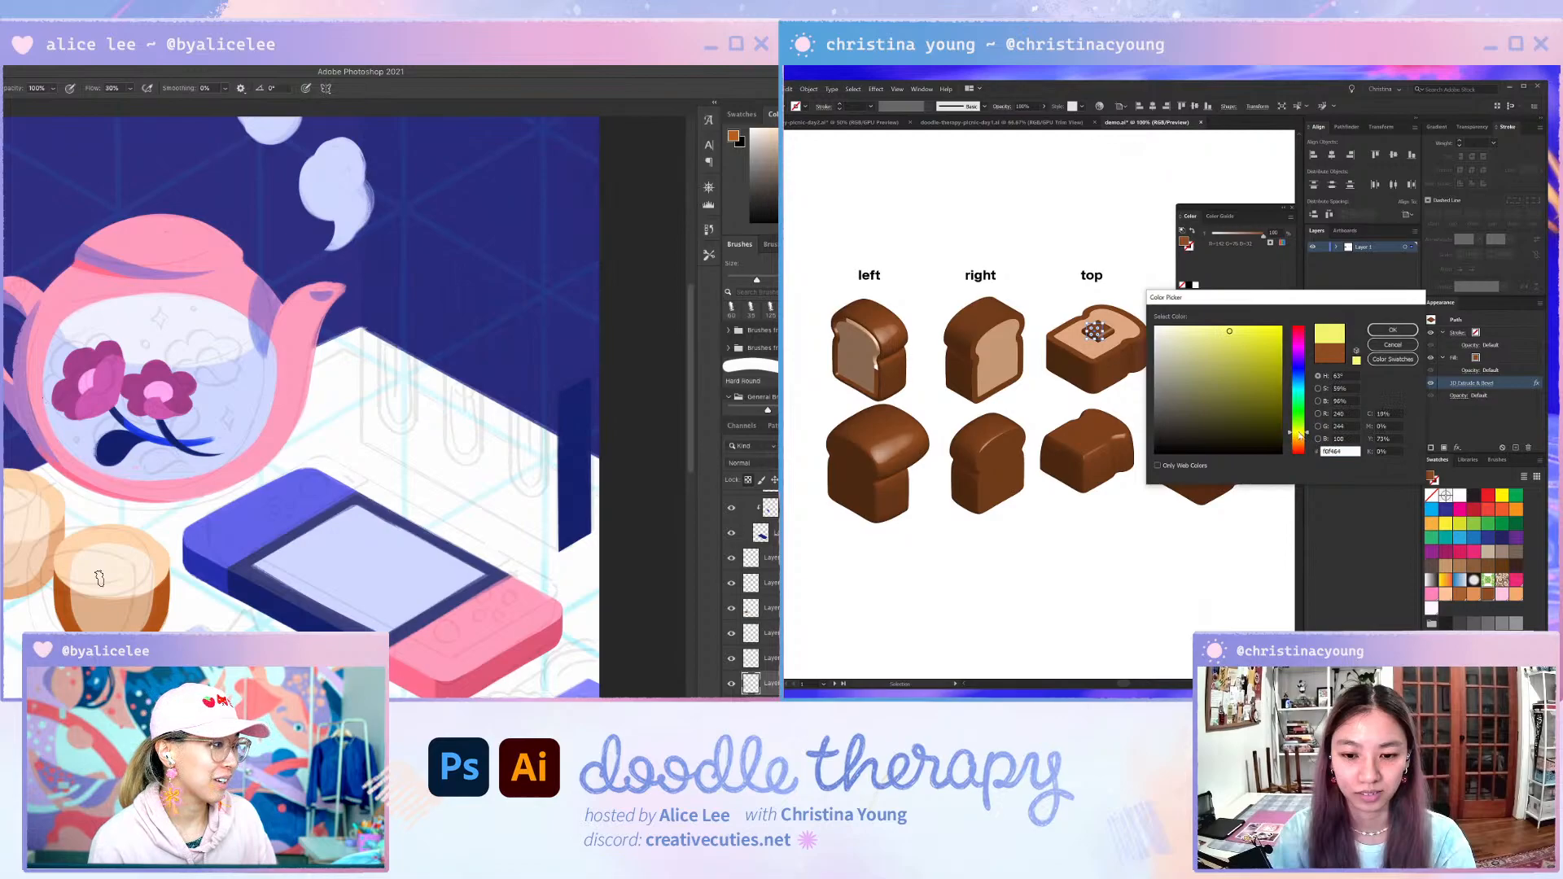
key("Return")
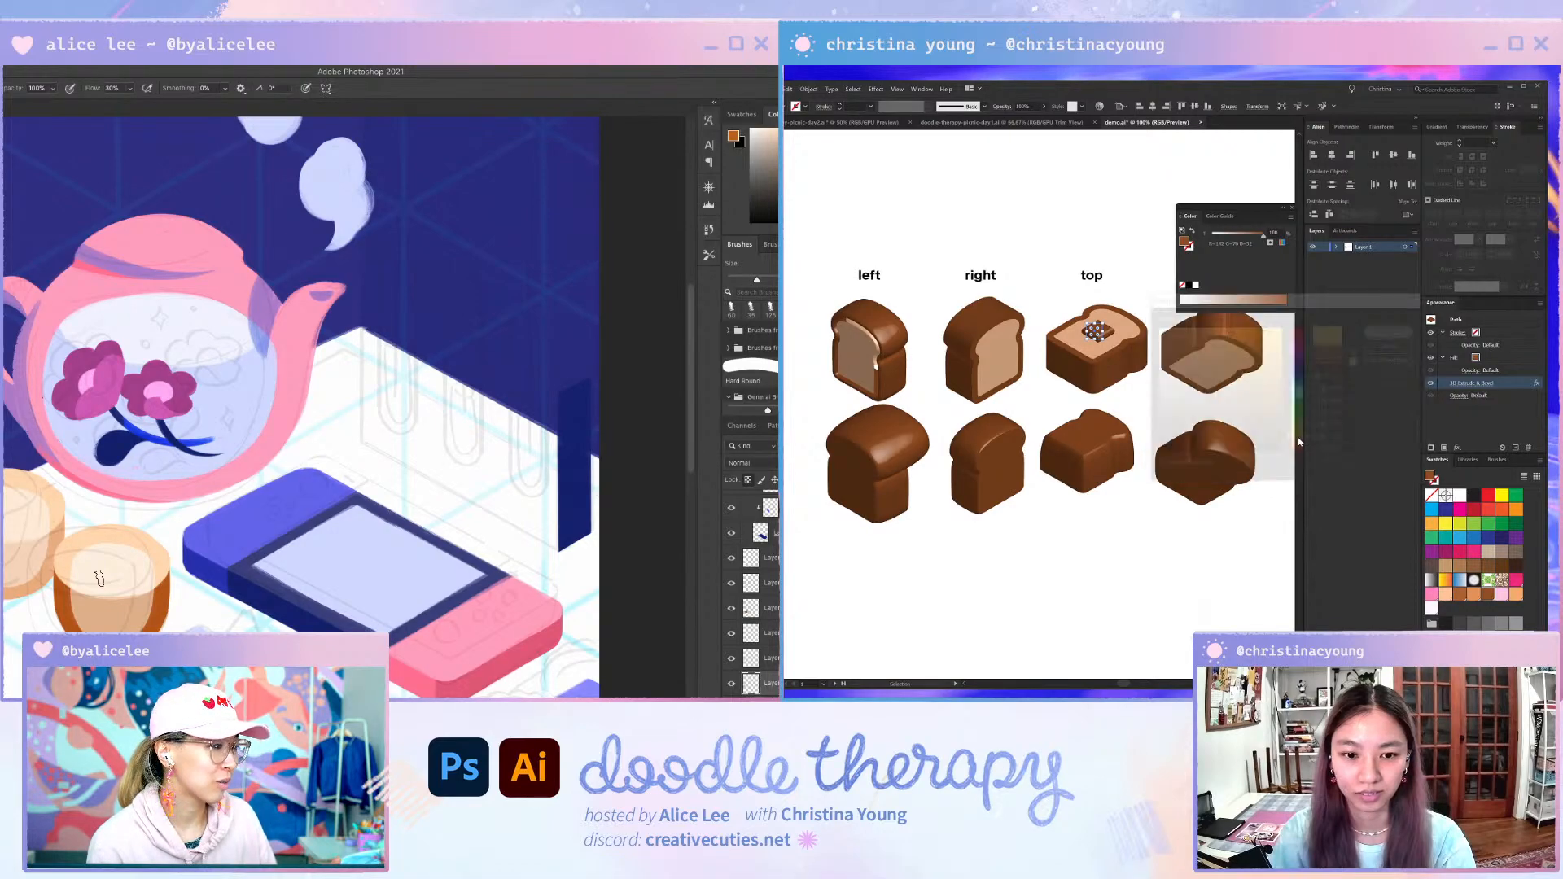
key("ctrl+shift+a")
scroll(1164, 369, "up", 3)
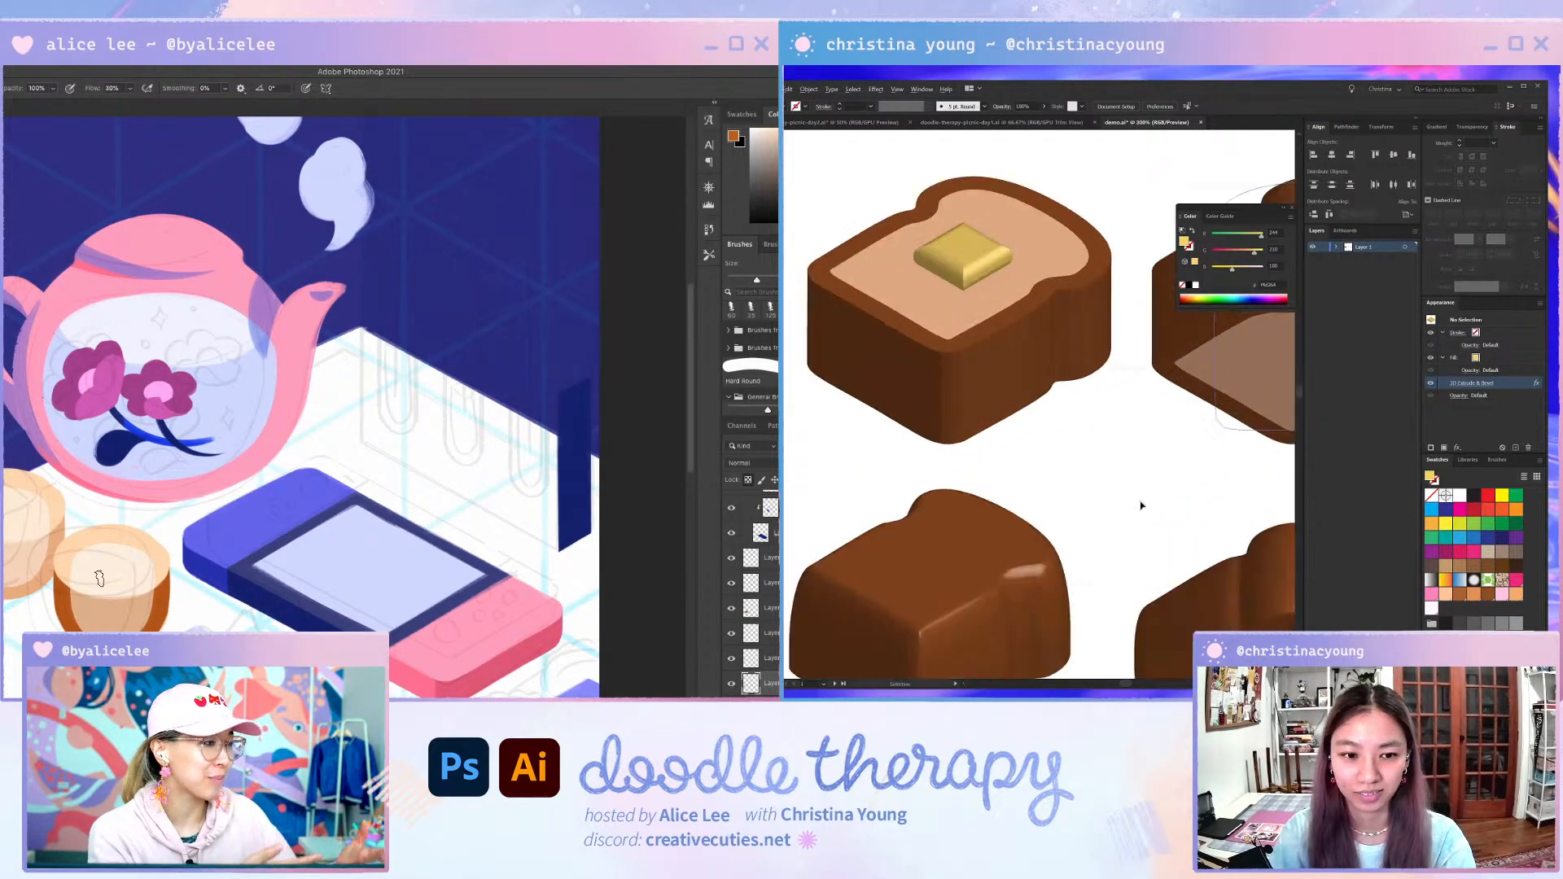
left_click_drag(1116, 298, 1169, 375)
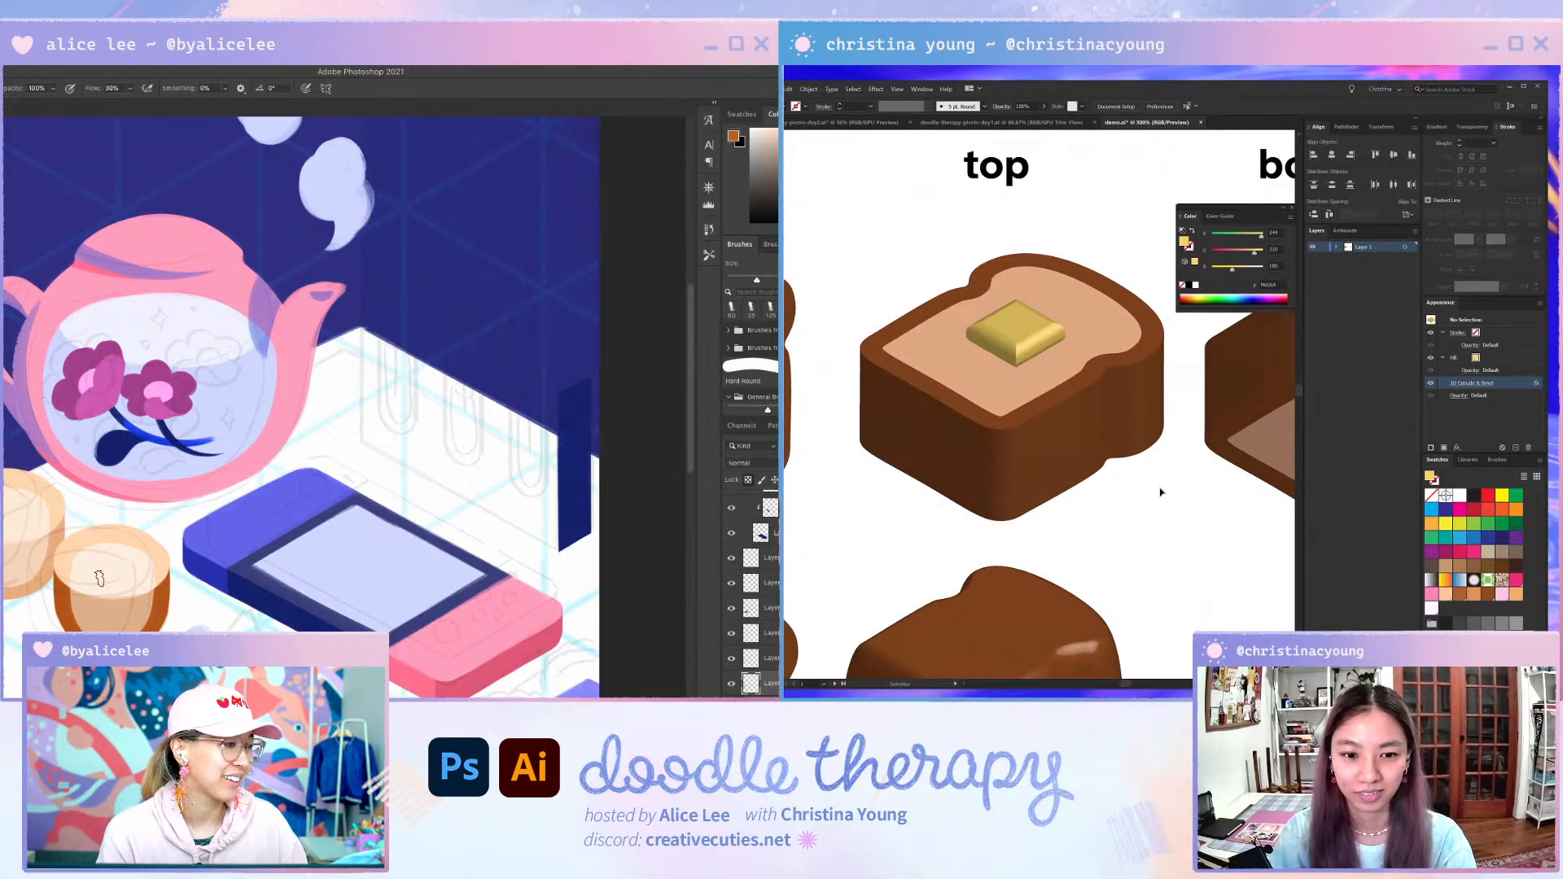
left_click(1292, 208)
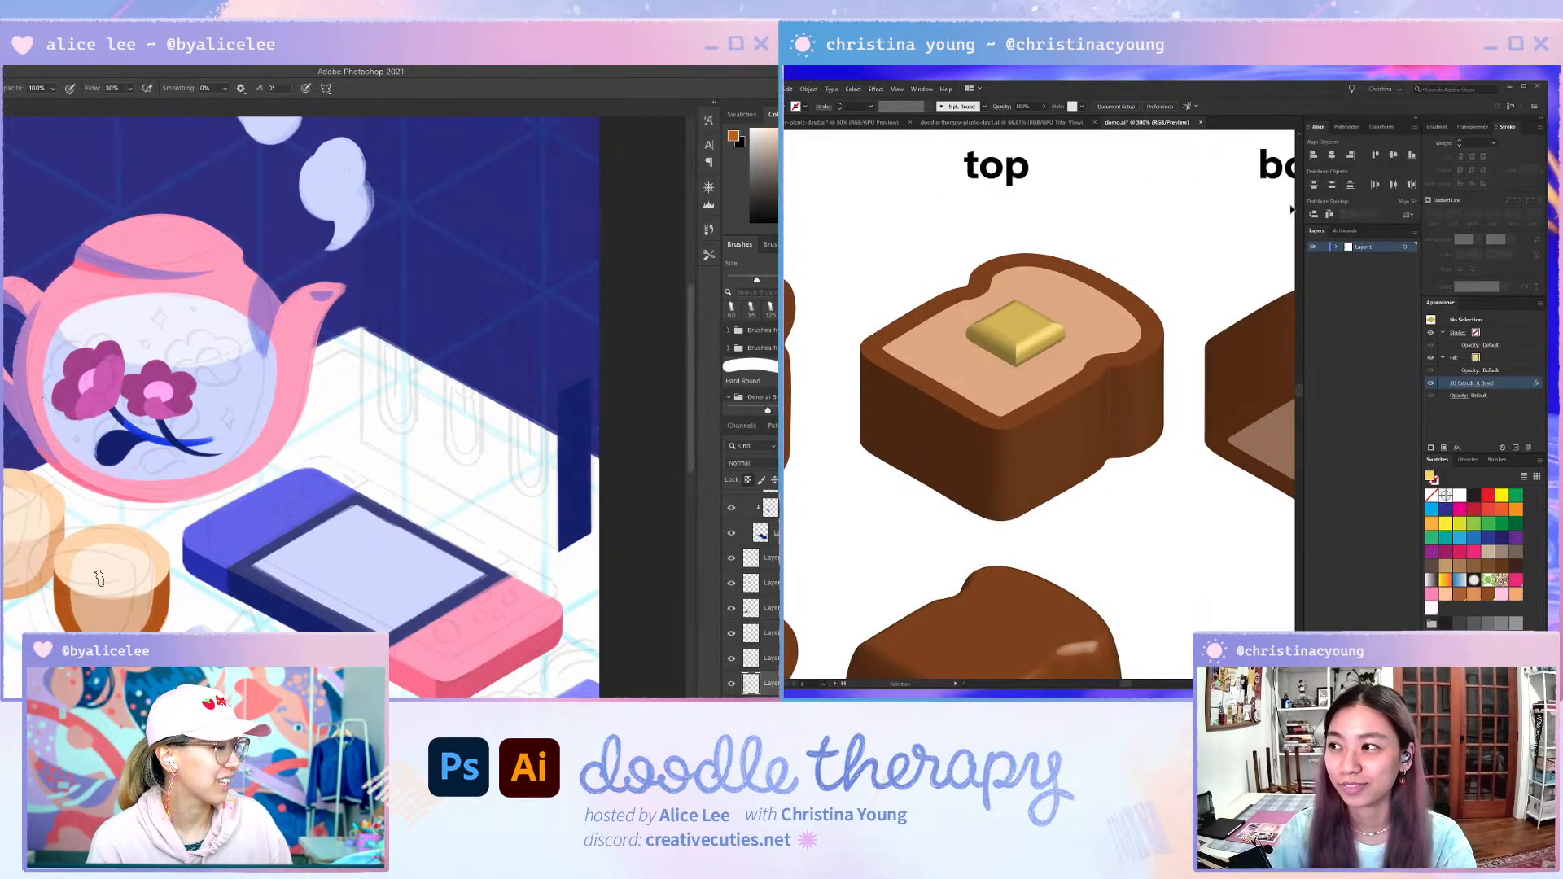
- View the full set of isometric breads at 100% and locate the 3D Extrude & Bevel effect among the 3D effects
key("ctrl+1")
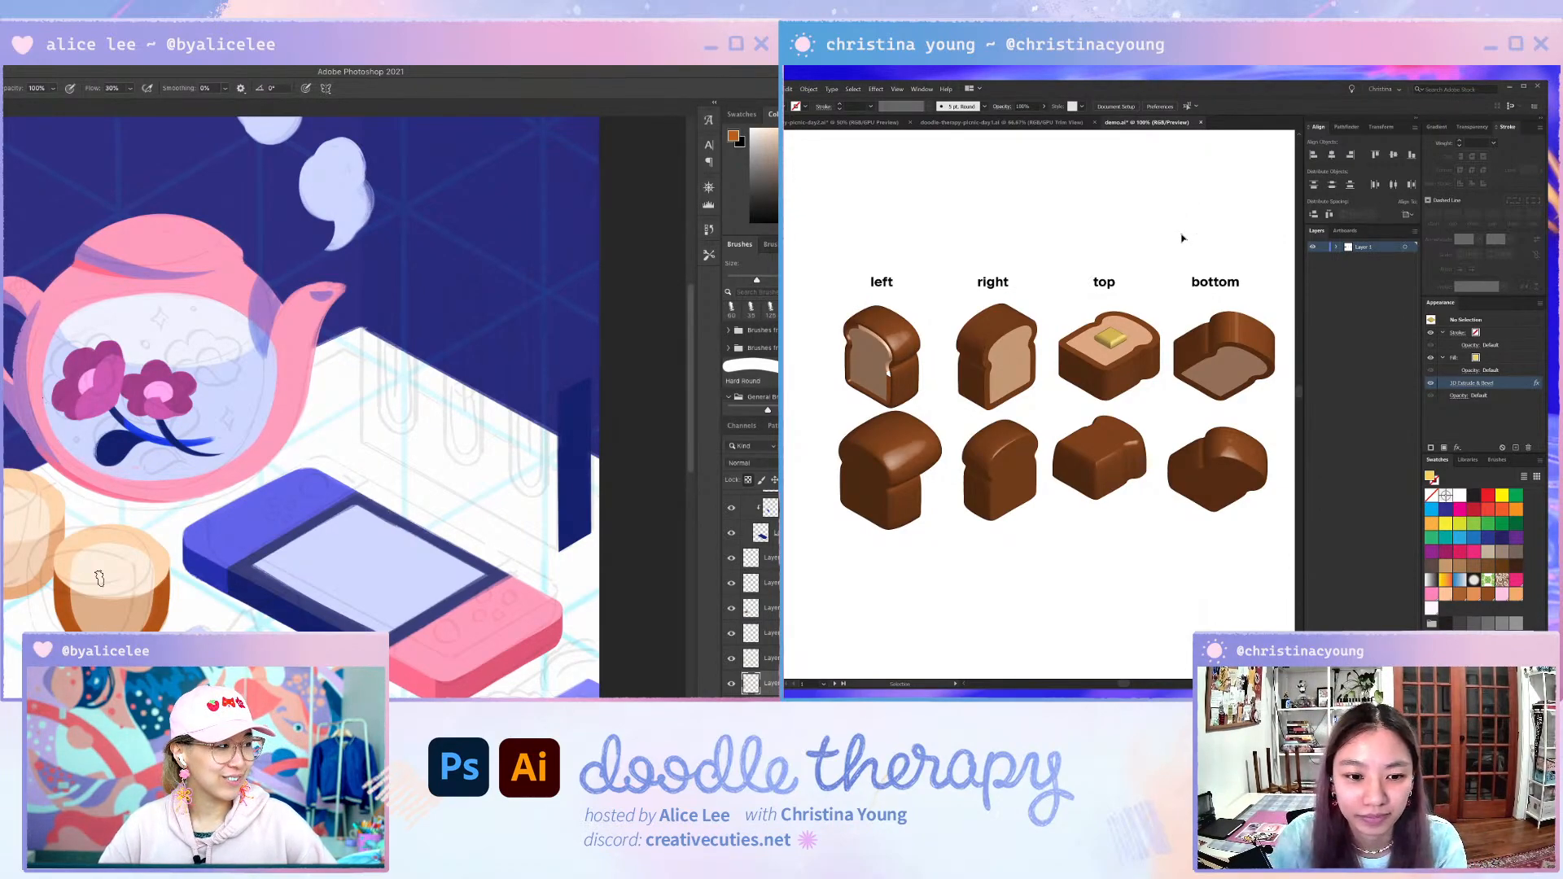
left_click_drag(1193, 225, 1178, 231)
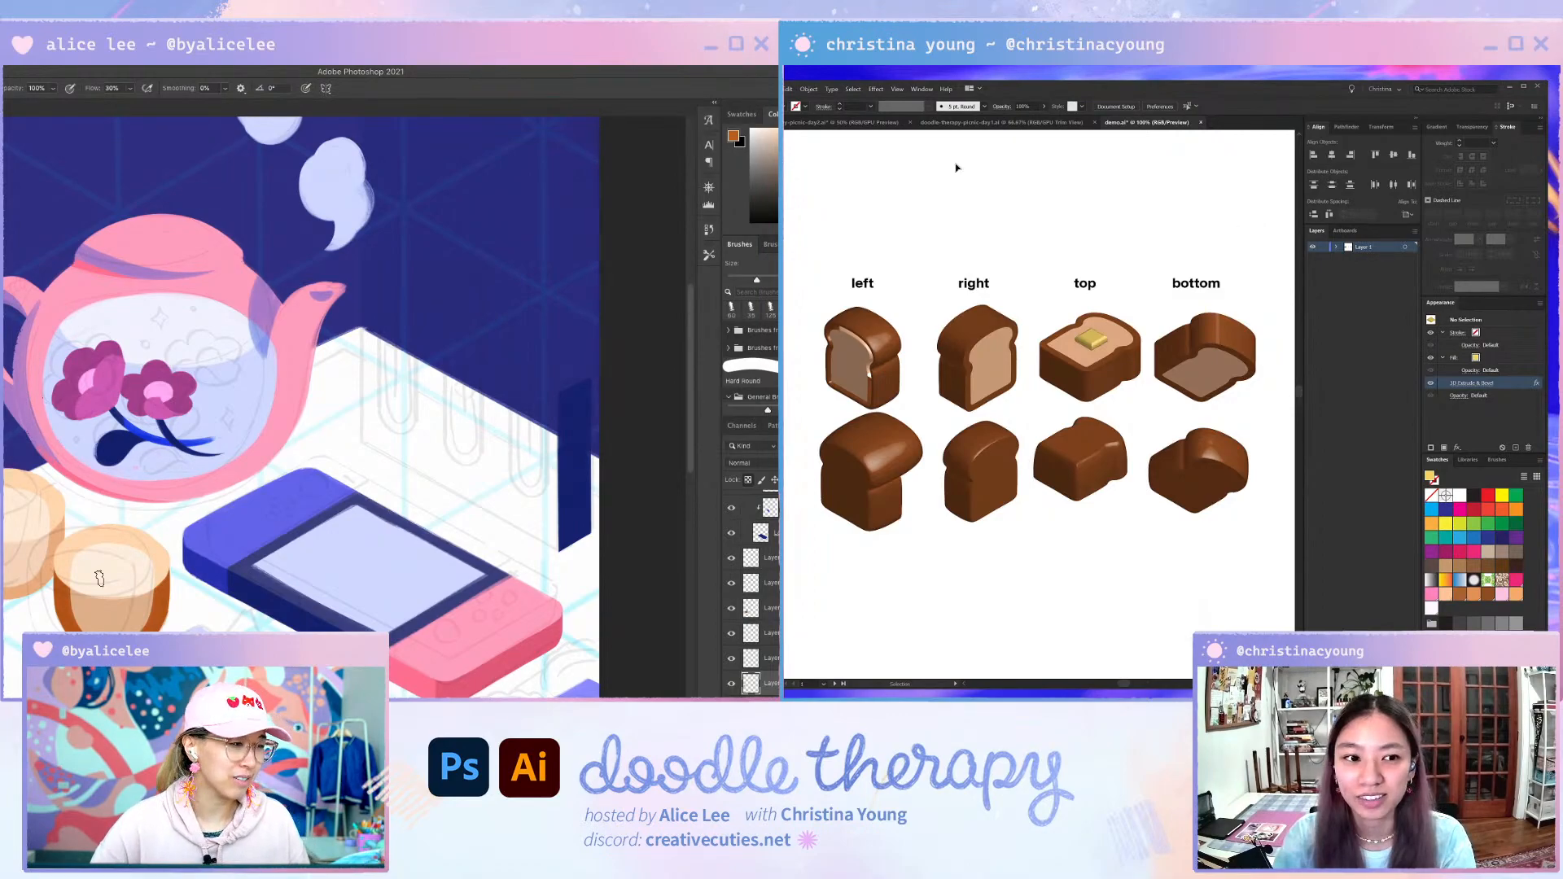
left_click(876, 89)
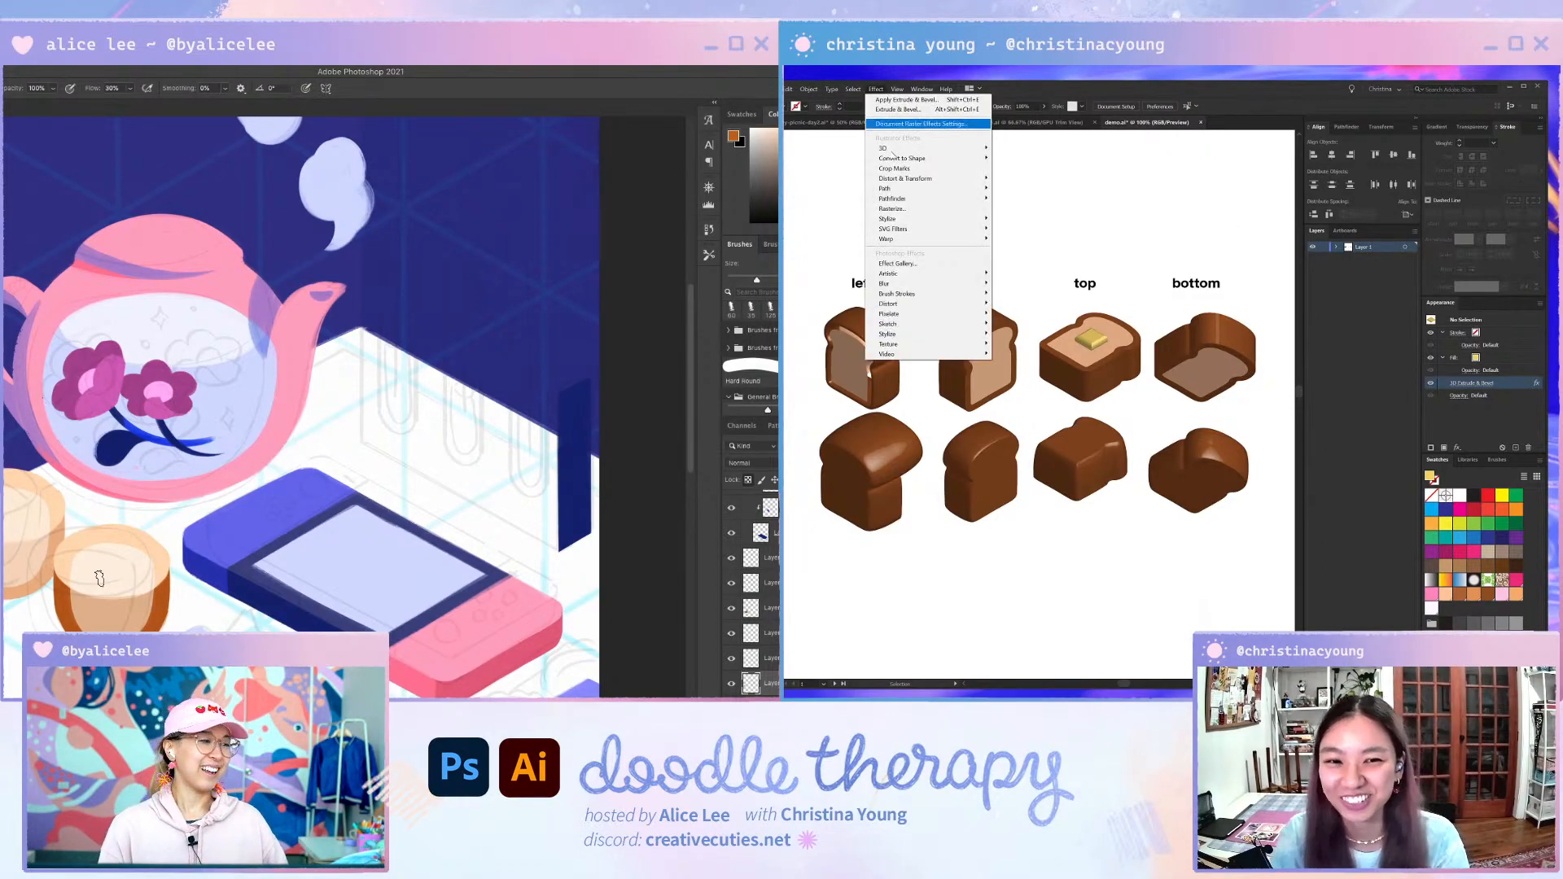
mouse_move(930, 150)
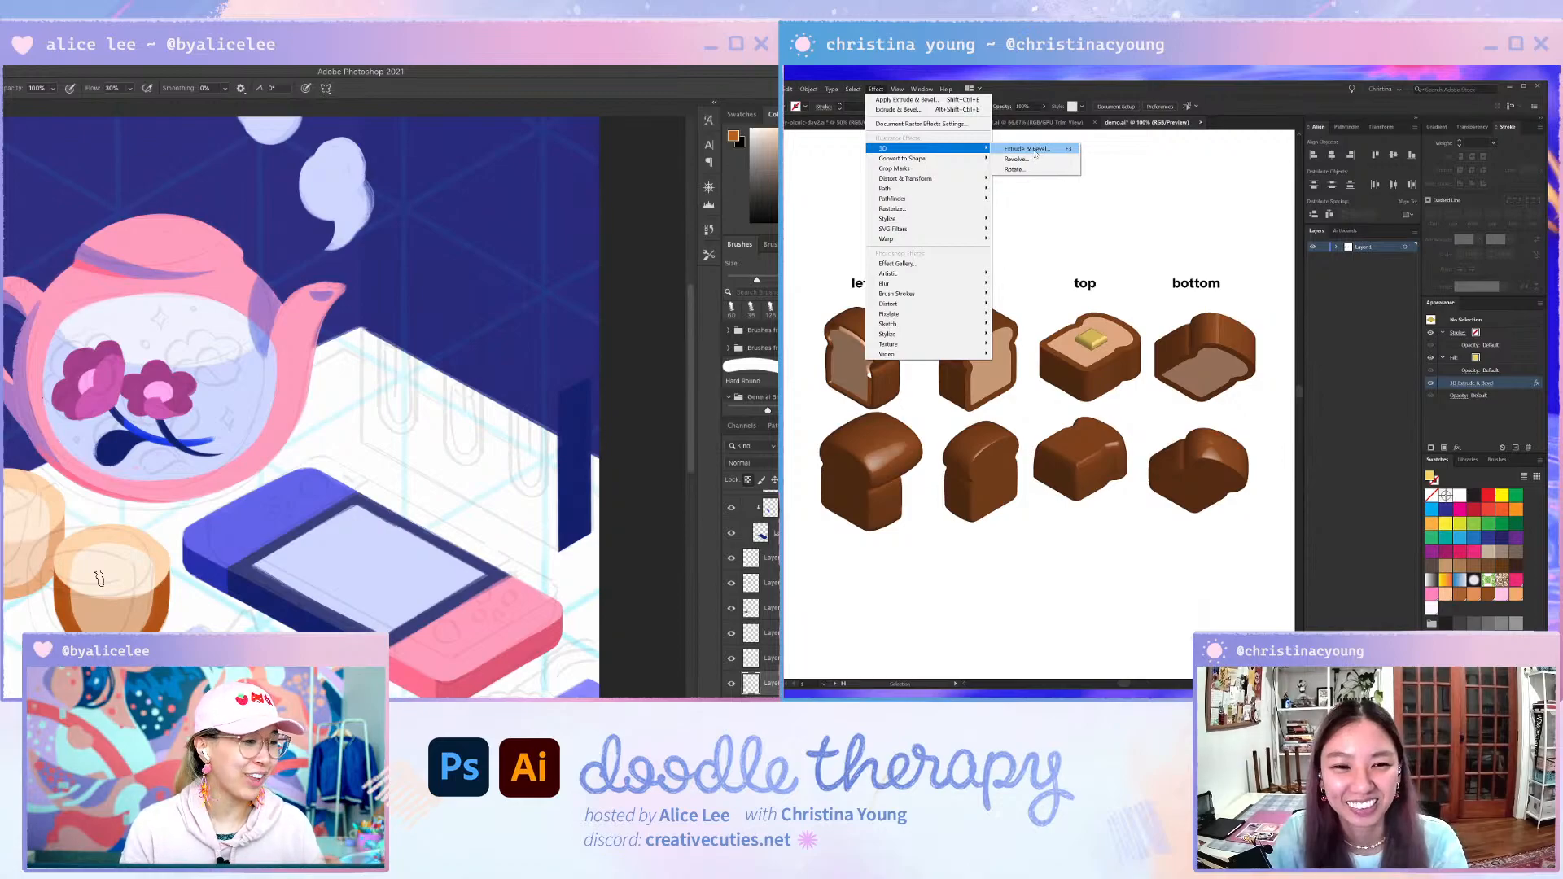
left_click(1075, 195)
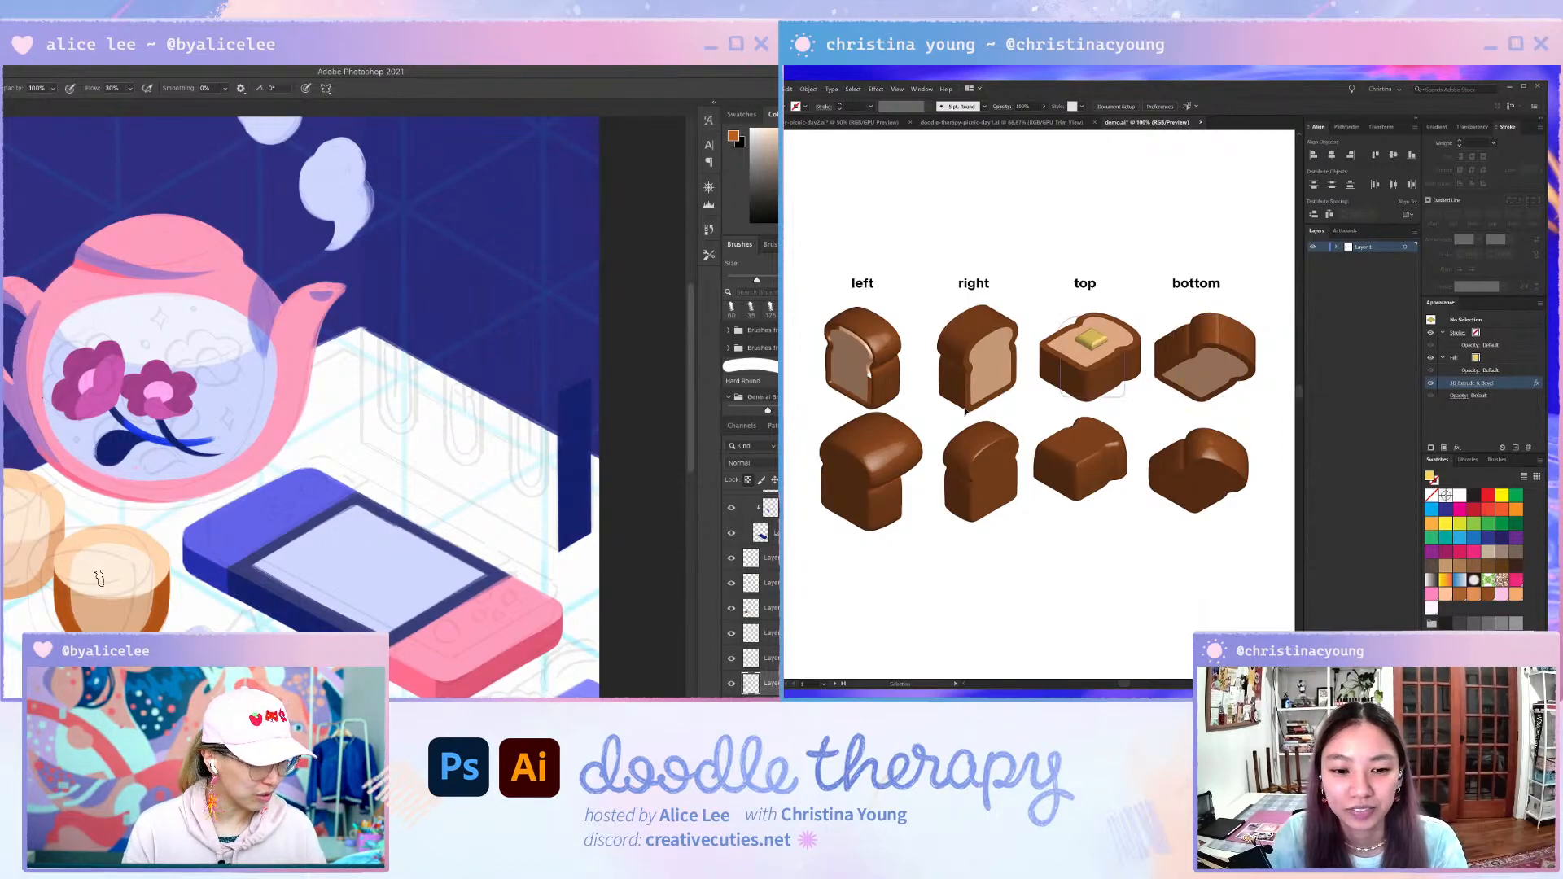
left_click(1091, 376)
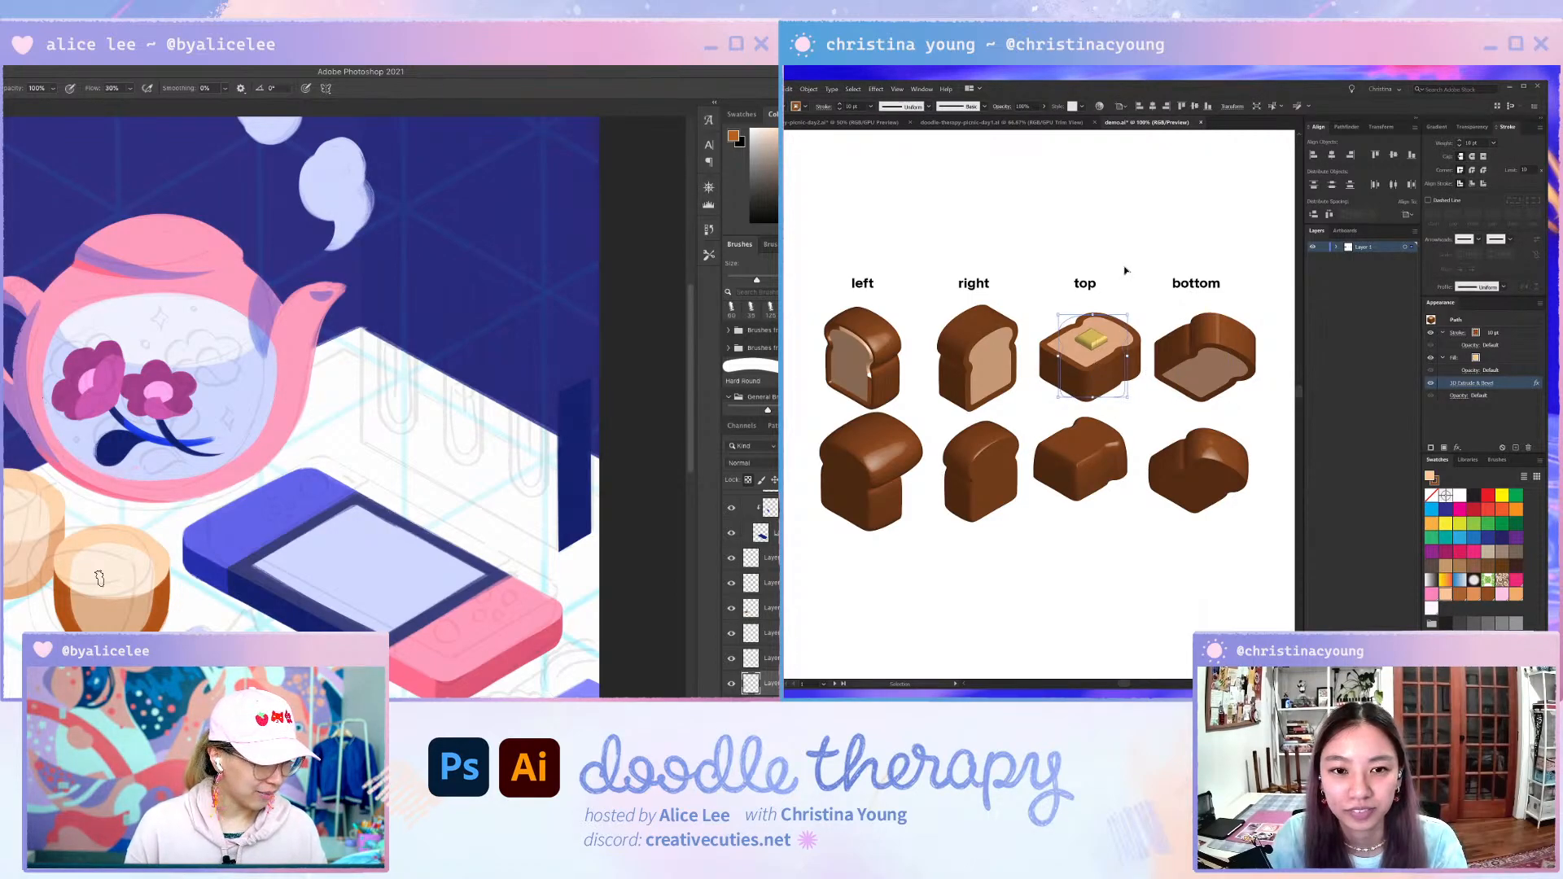
left_click(1136, 234)
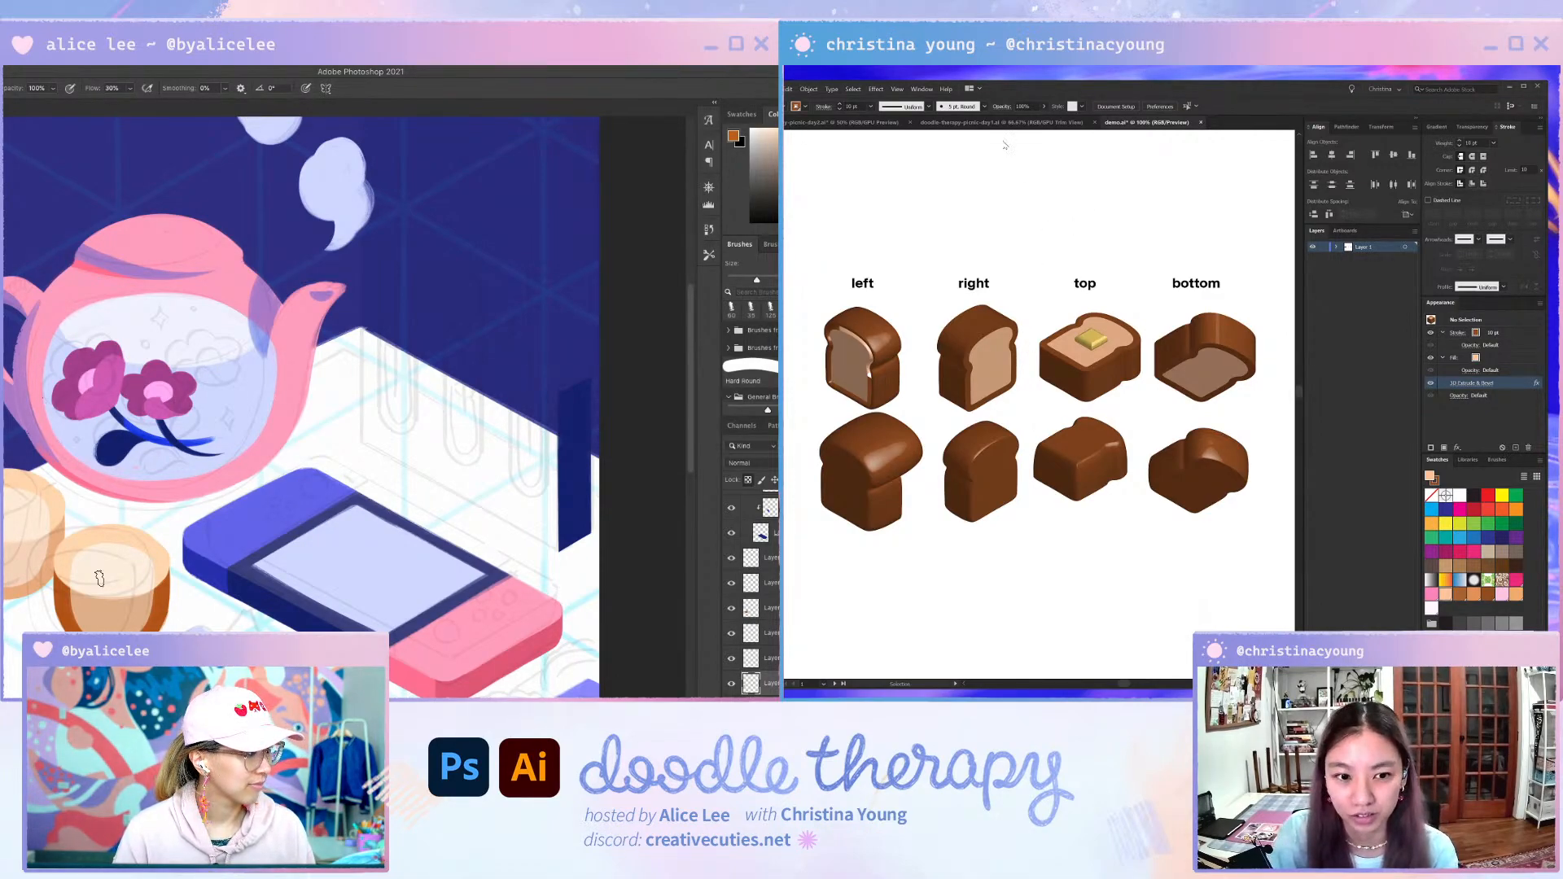
- Compare the day 1 and day 2 picnic illustrations, examining the table, stacked rounded box and open bento box
left_click(853, 123)
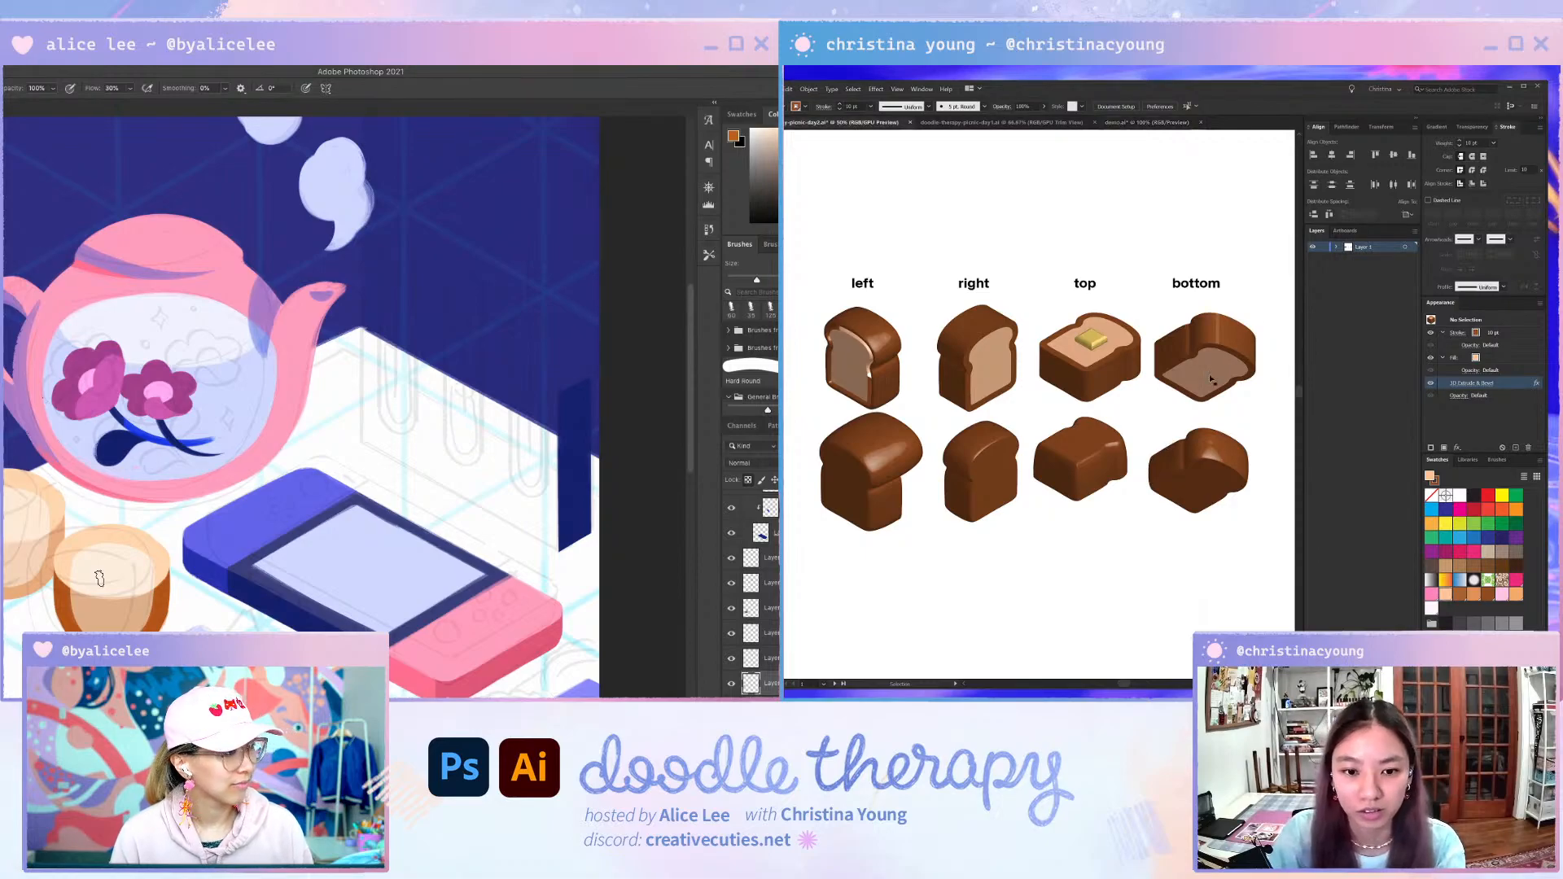
scroll(1271, 393, "down", 3)
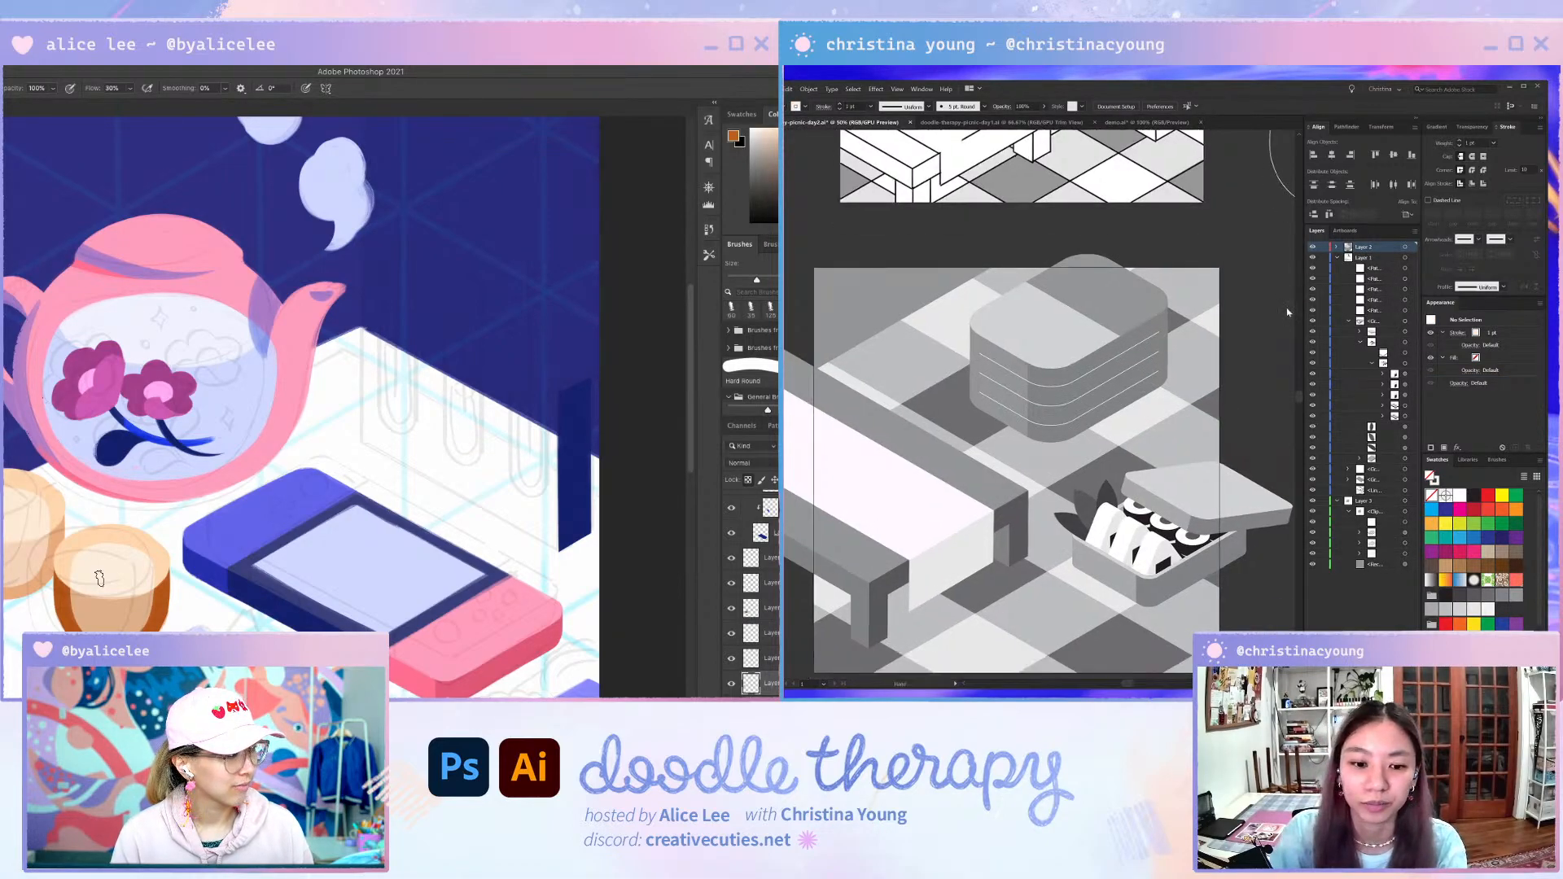
scroll(1112, 364, "up", 1)
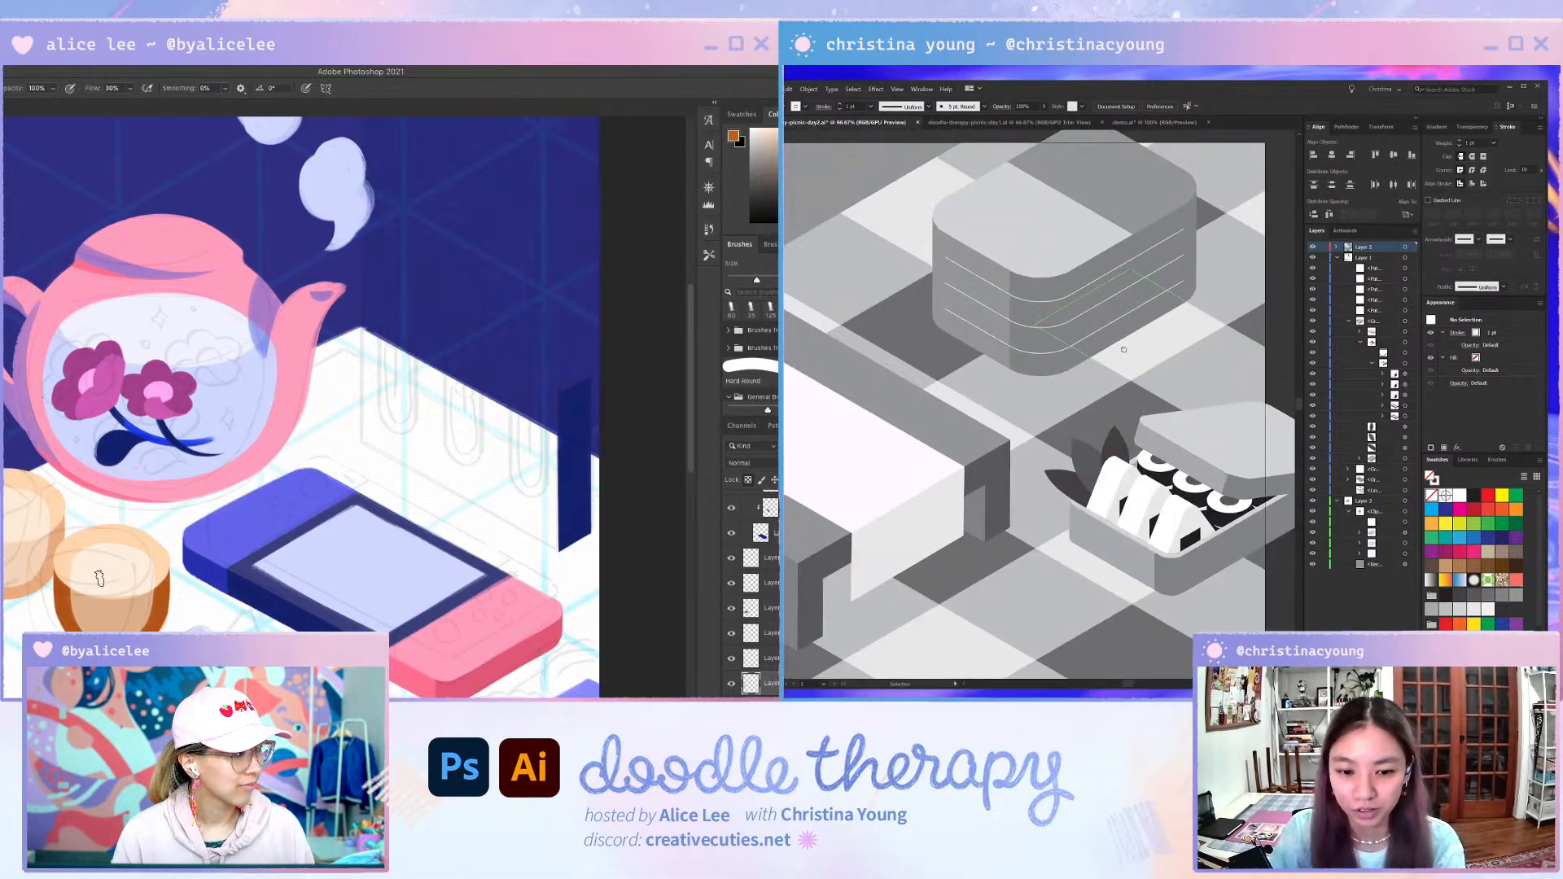
left_click_drag(1113, 364, 1115, 376)
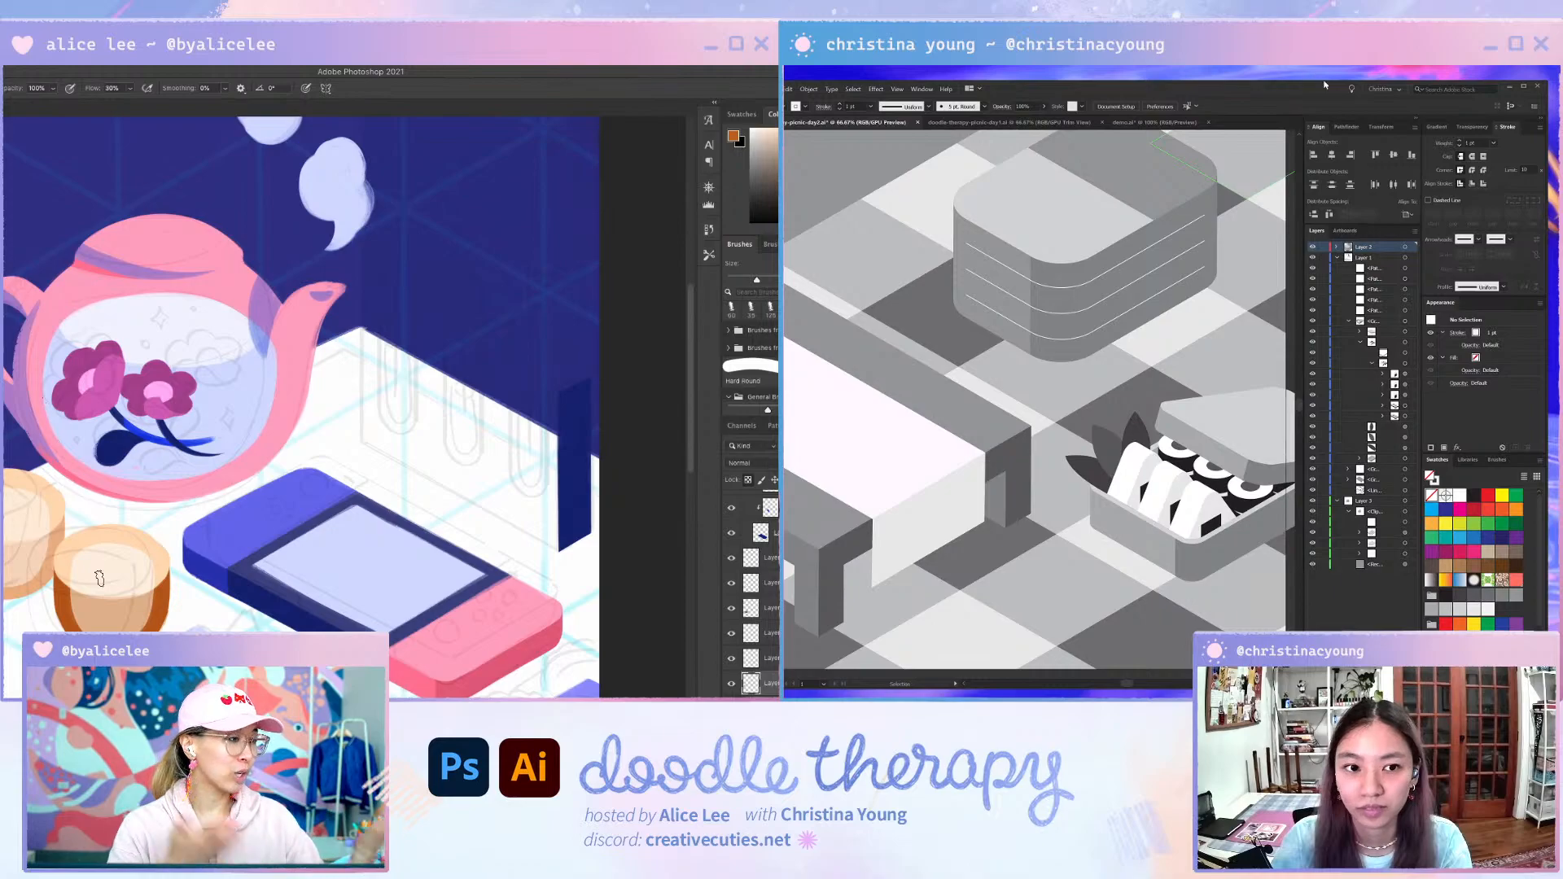
left_click(958, 124)
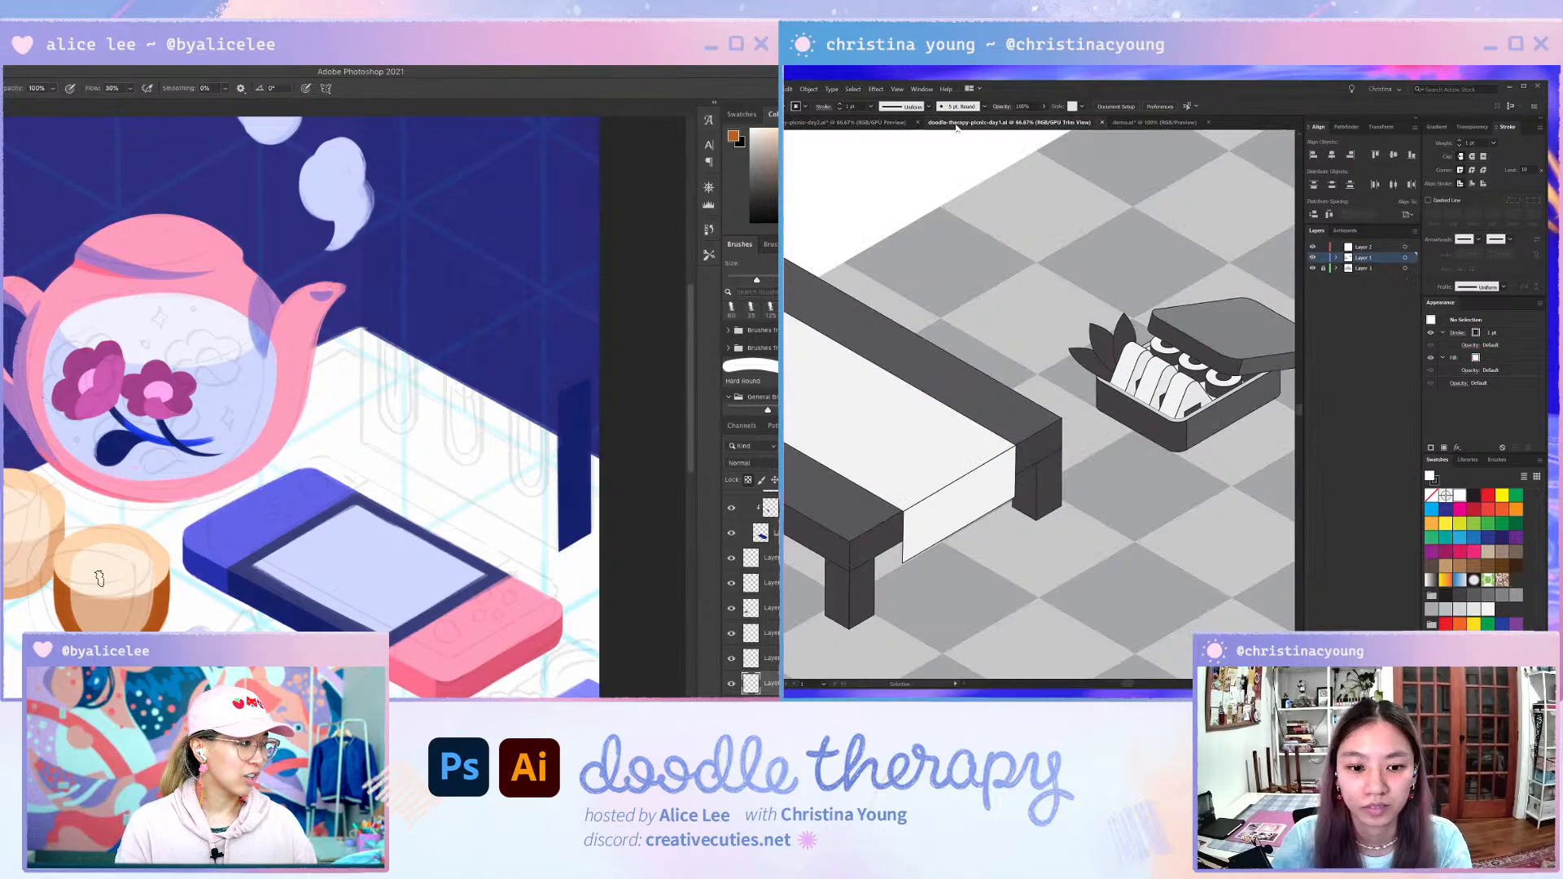
left_click(840, 123)
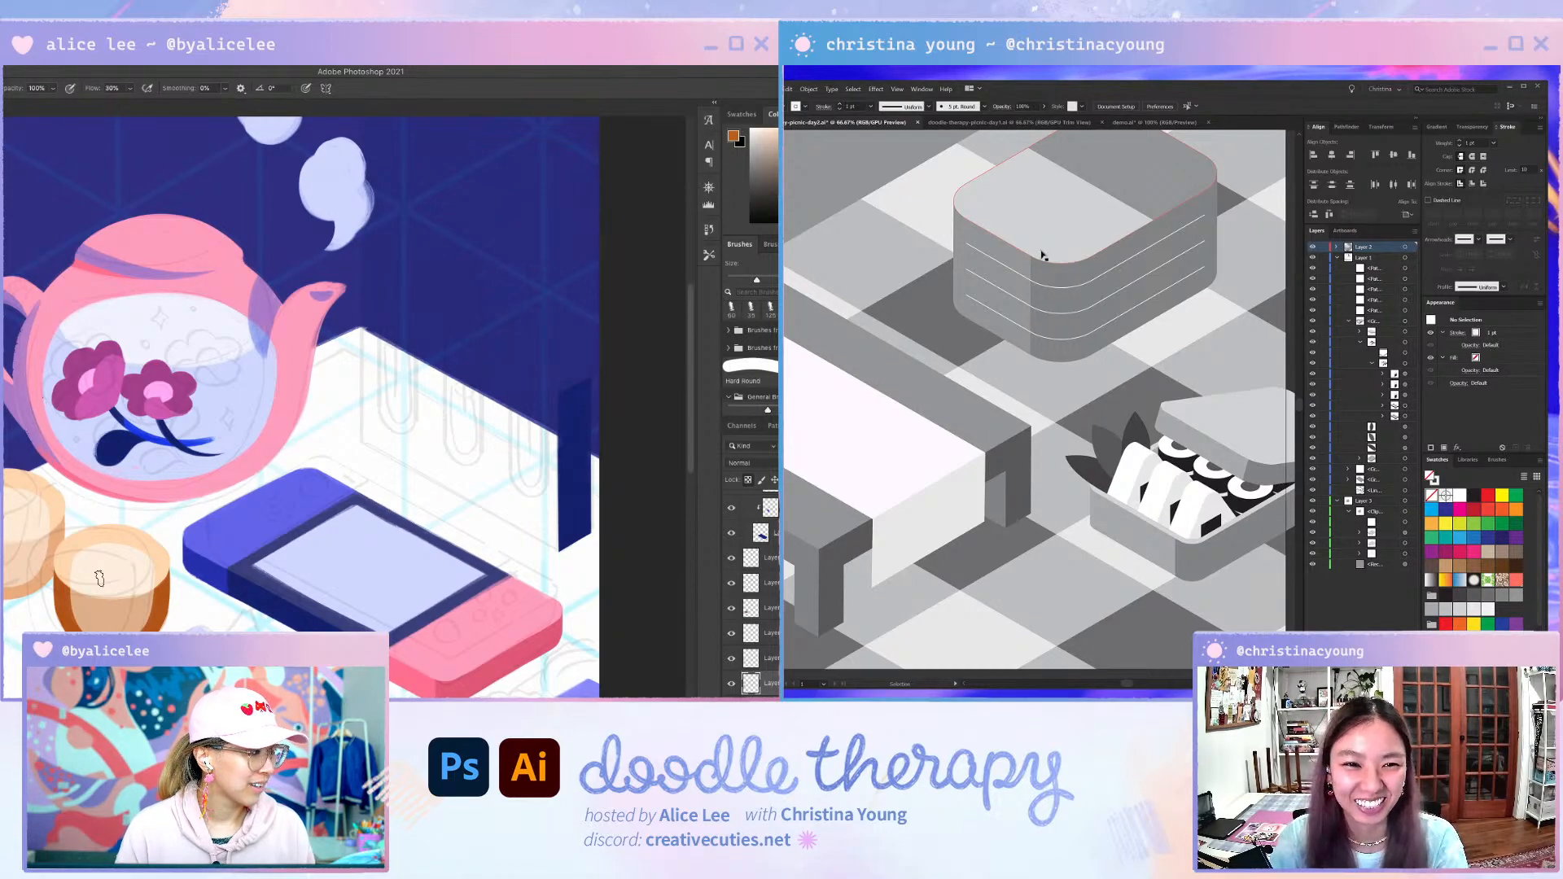
left_click(1048, 123)
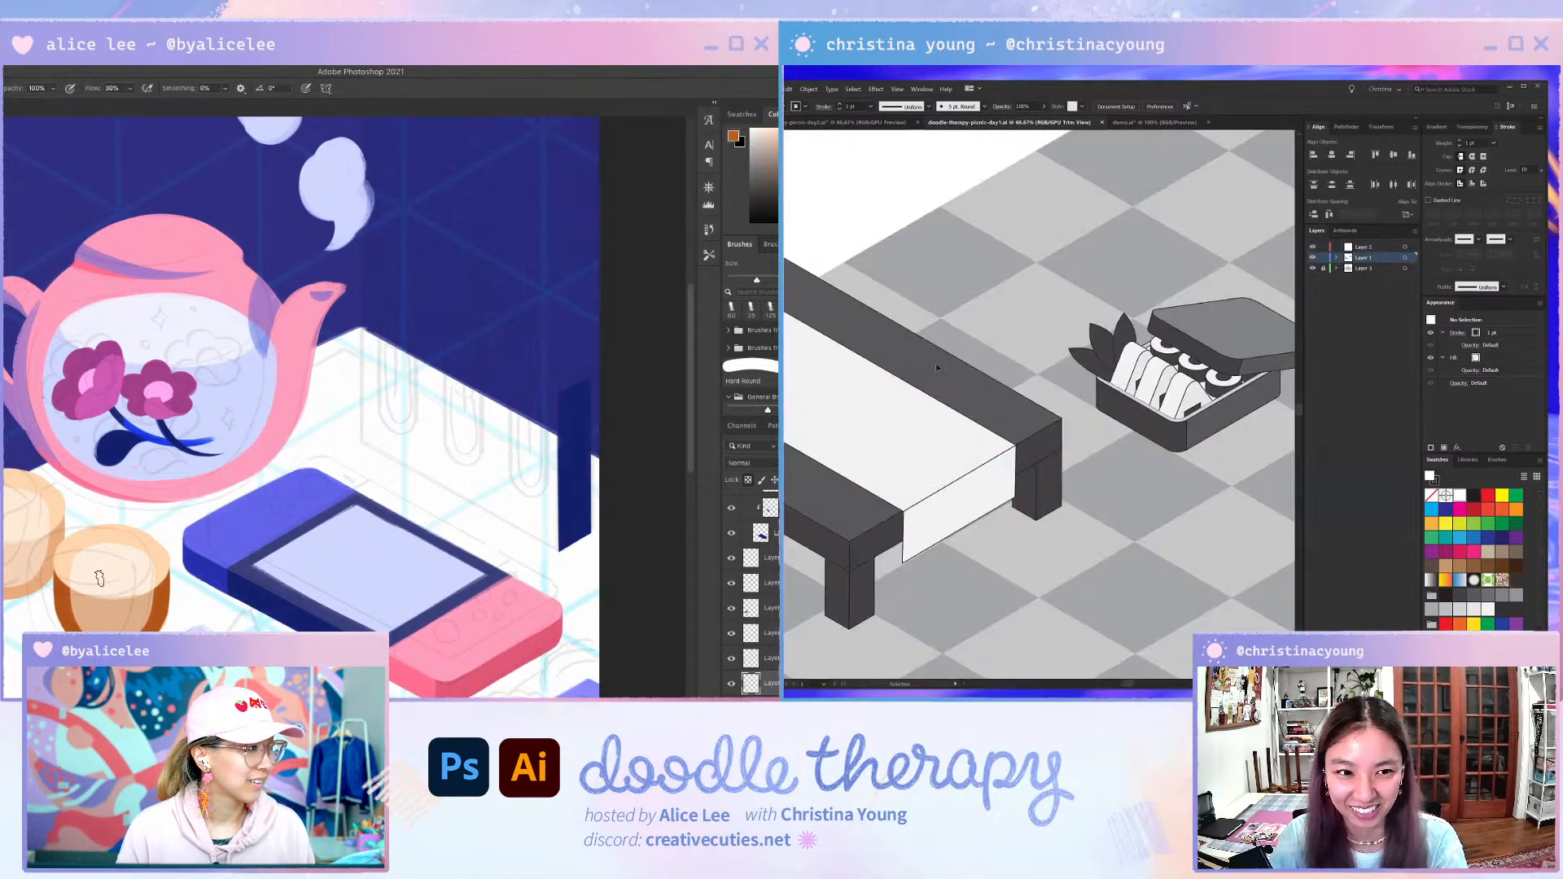
left_click(863, 123)
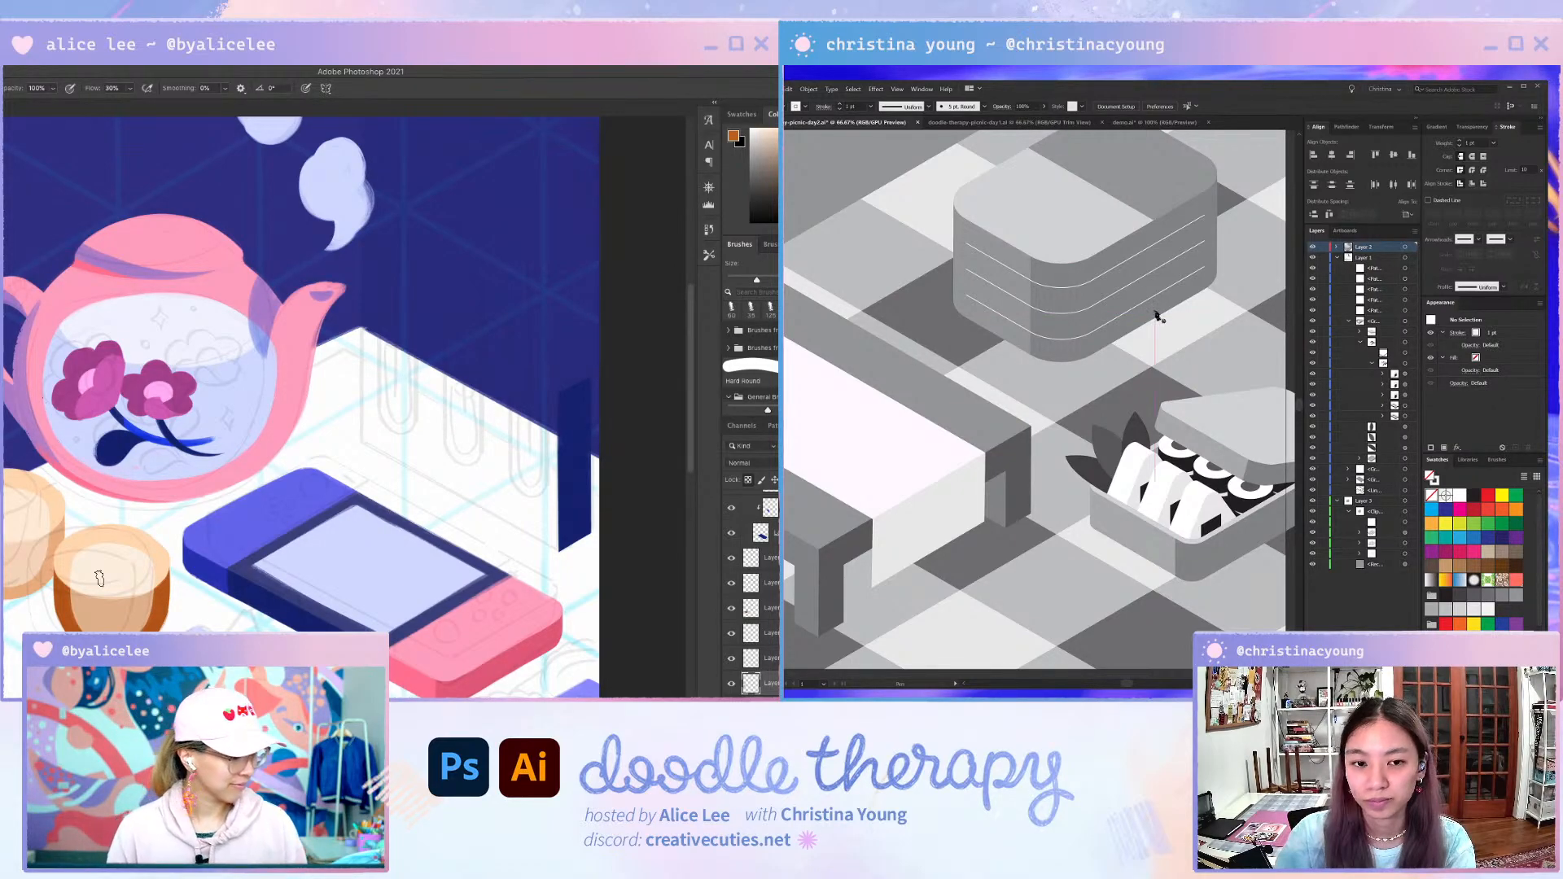
scroll(1103, 370, "down", 2)
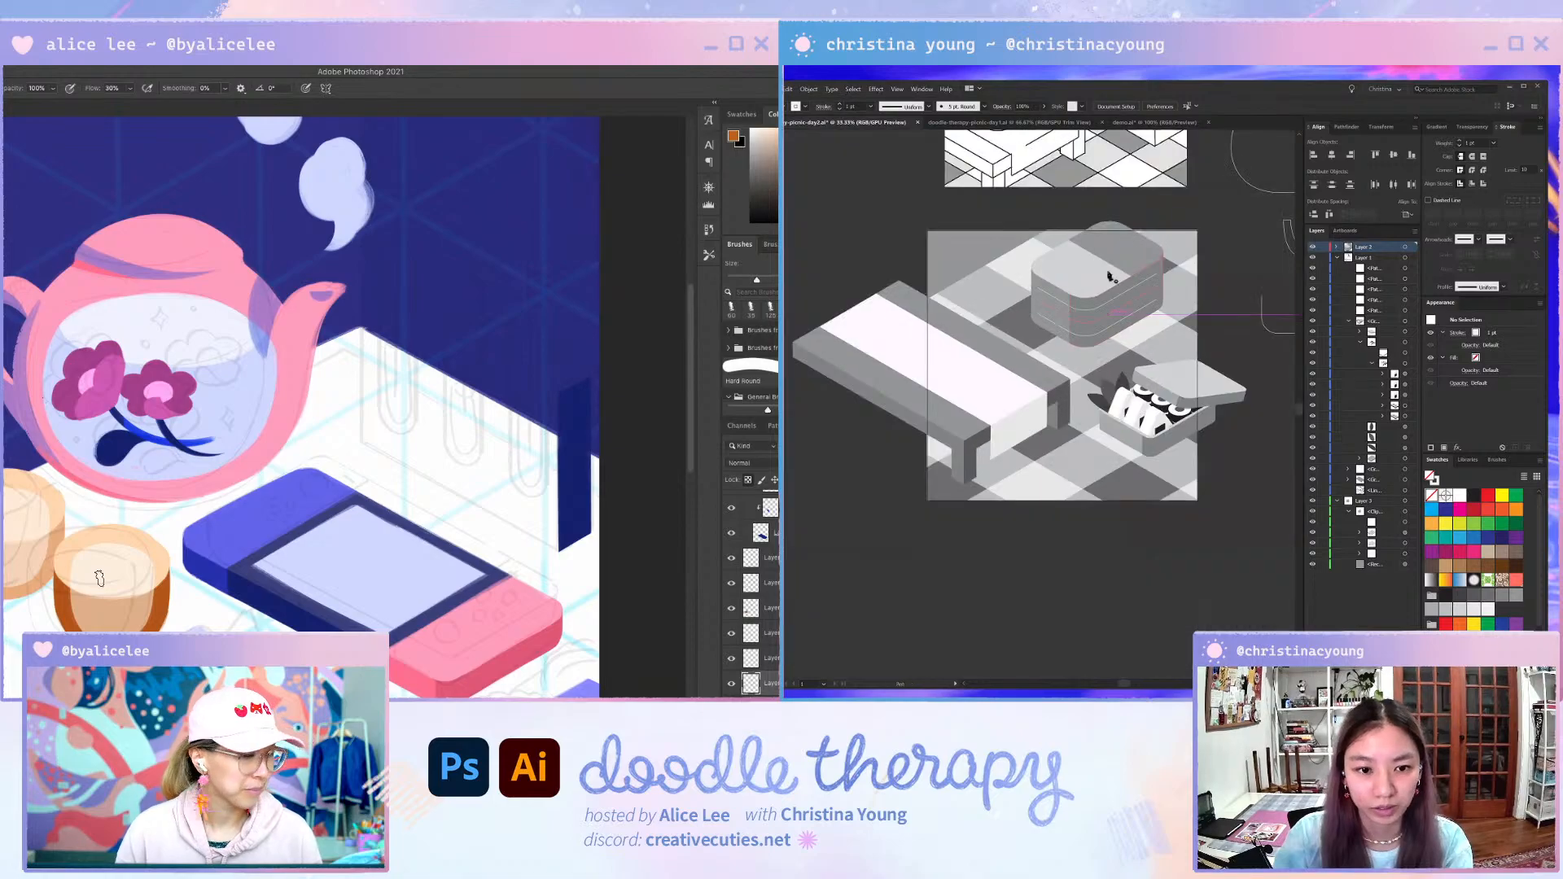
scroll(1107, 342, "up", 3)
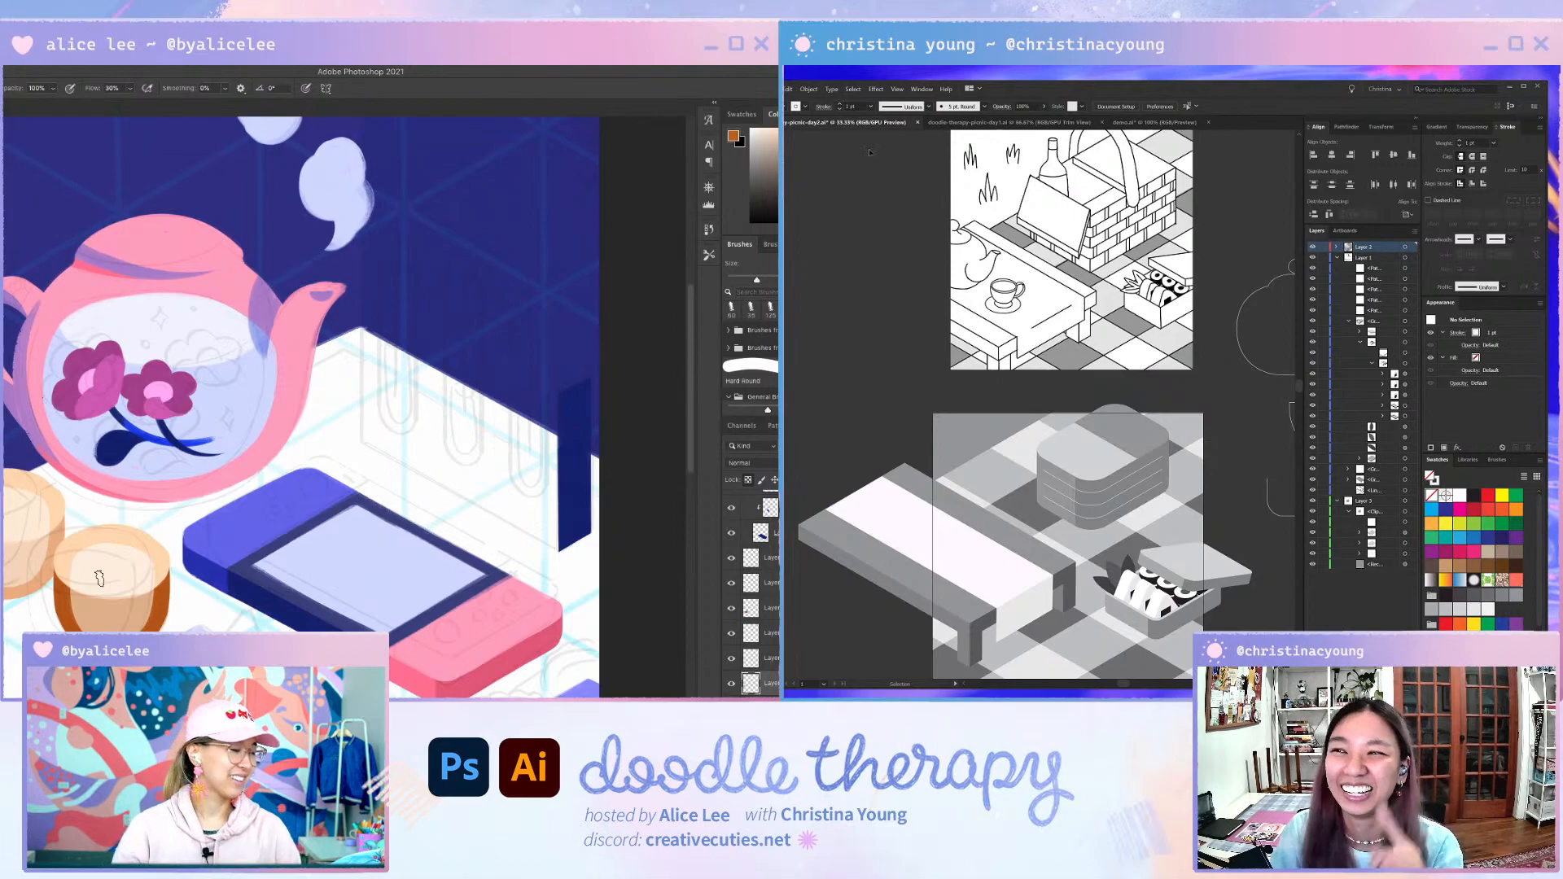
left_click(876, 89)
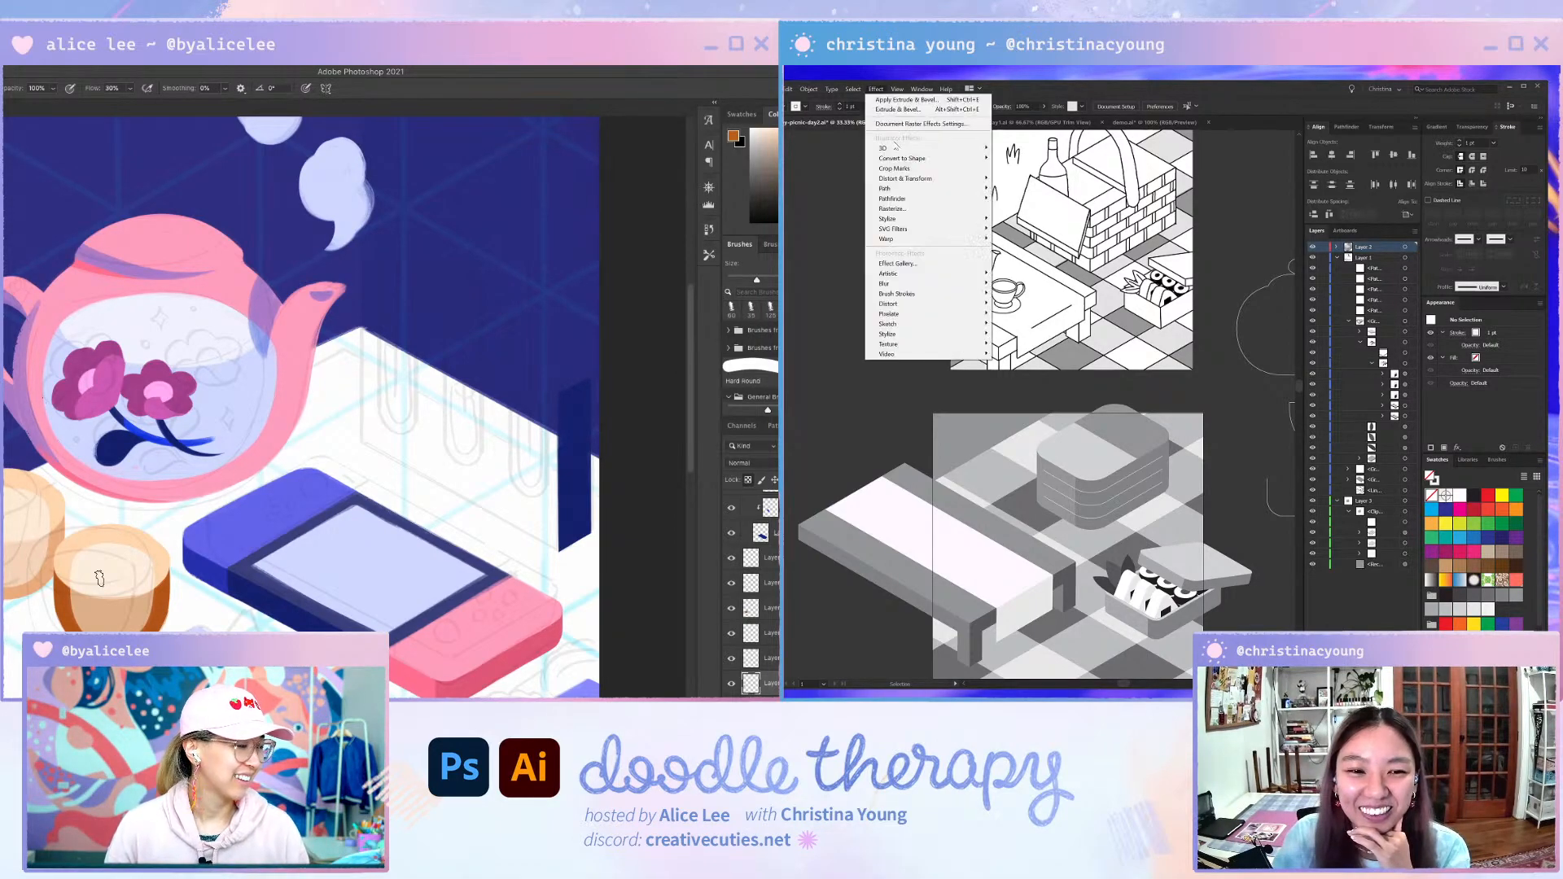
mouse_move(937, 147)
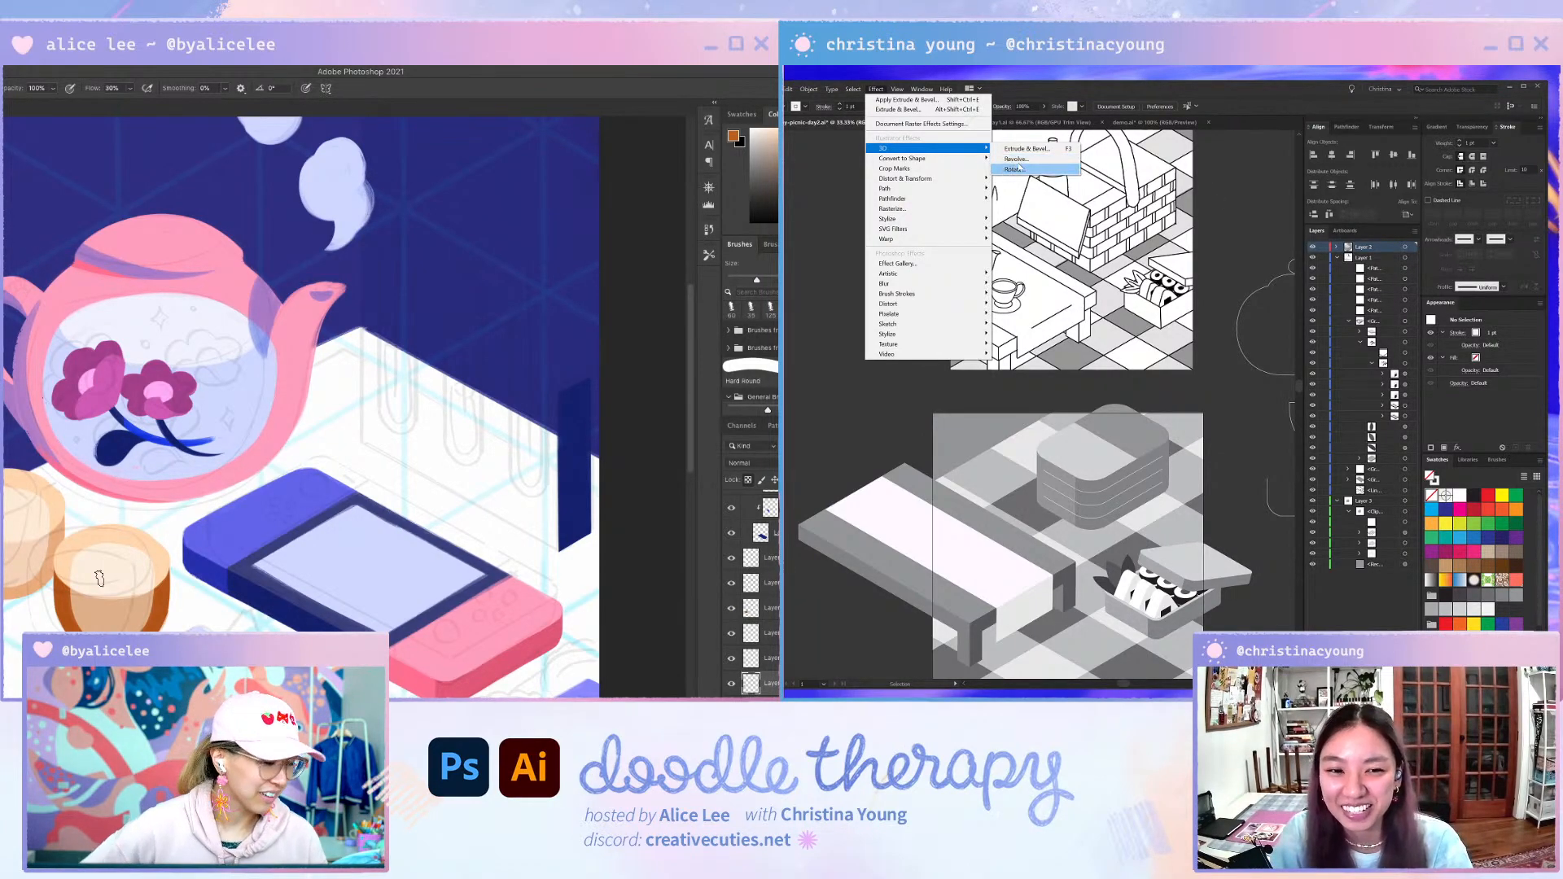
left_click(1228, 179)
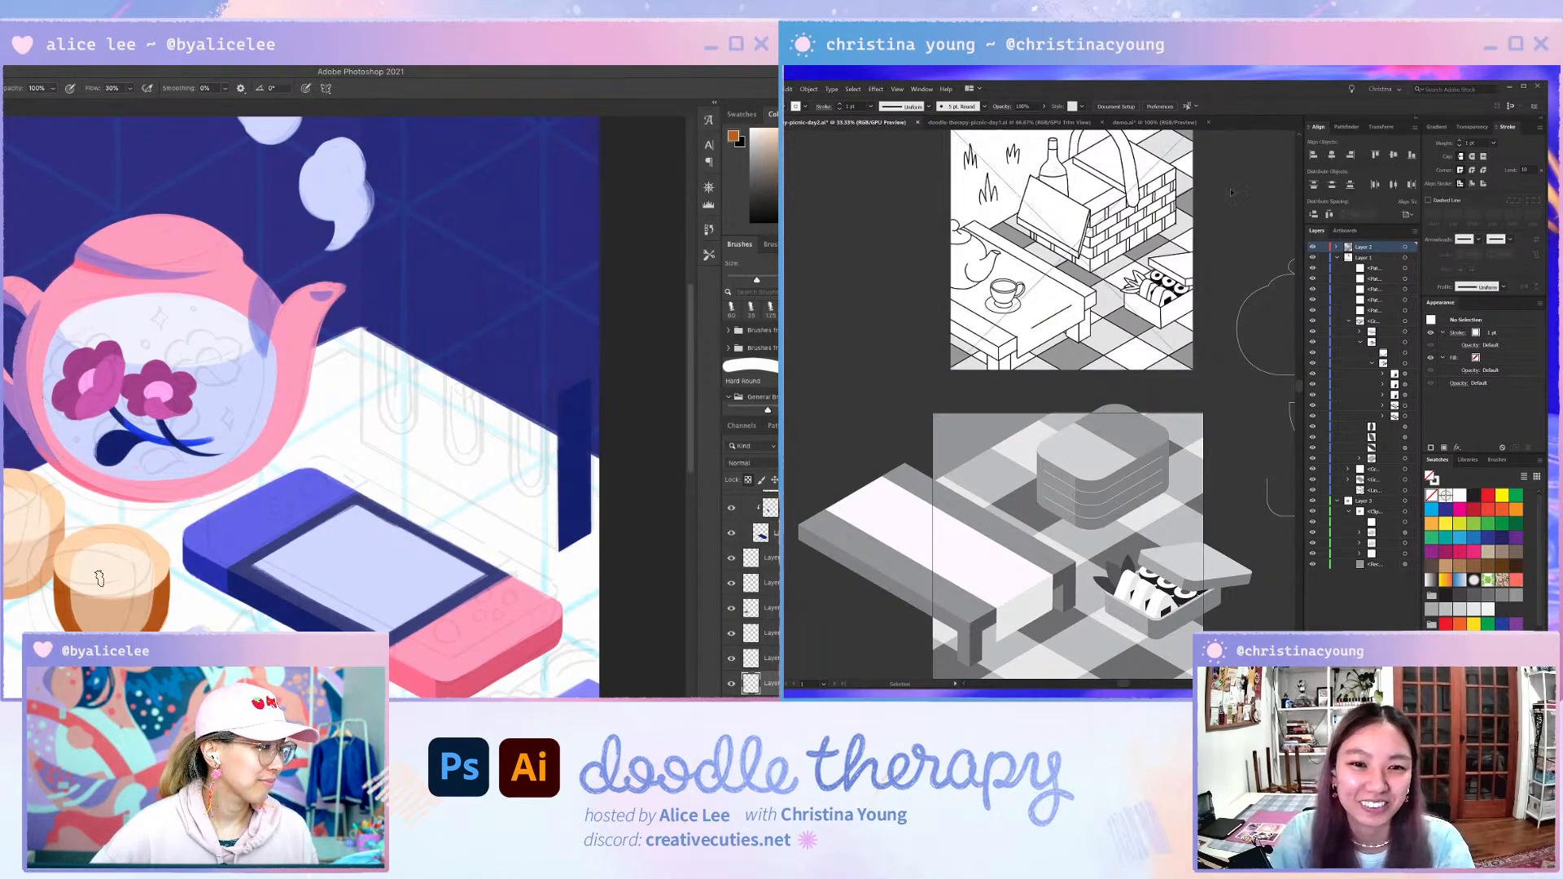
- Go to the artboard with the pink C and L shapes in the demo document and turn on the L-shaped path's 3D Revolve effect
left_click(1148, 123)
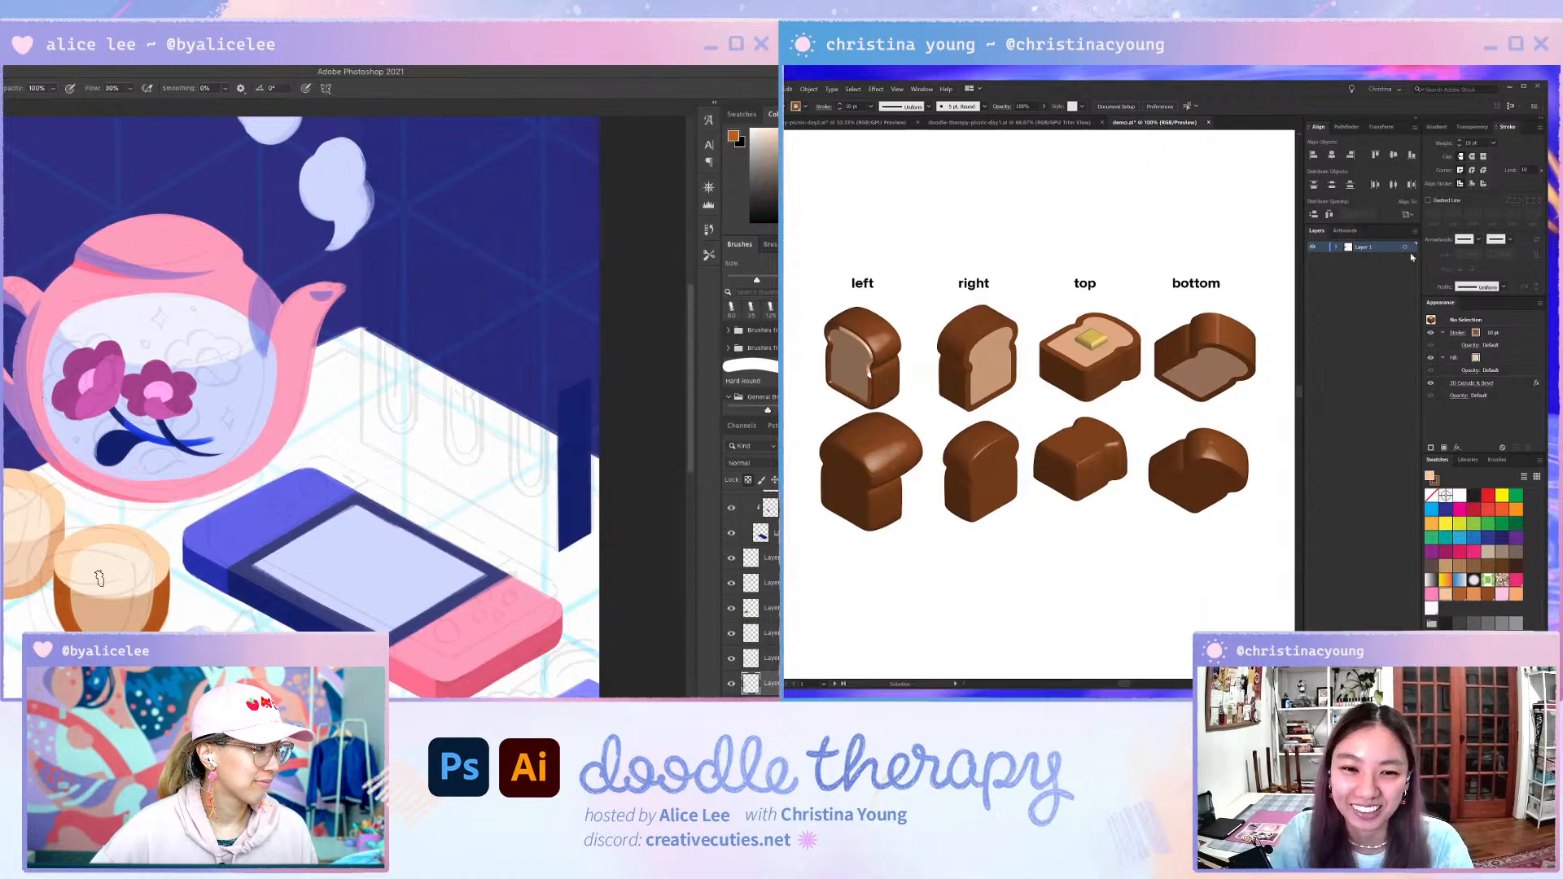
key("ctrl+minus")
left_click_drag(1155, 248, 786, 282)
left_click_drag(1217, 238, 1020, 252)
scroll(947, 269, "up", 2)
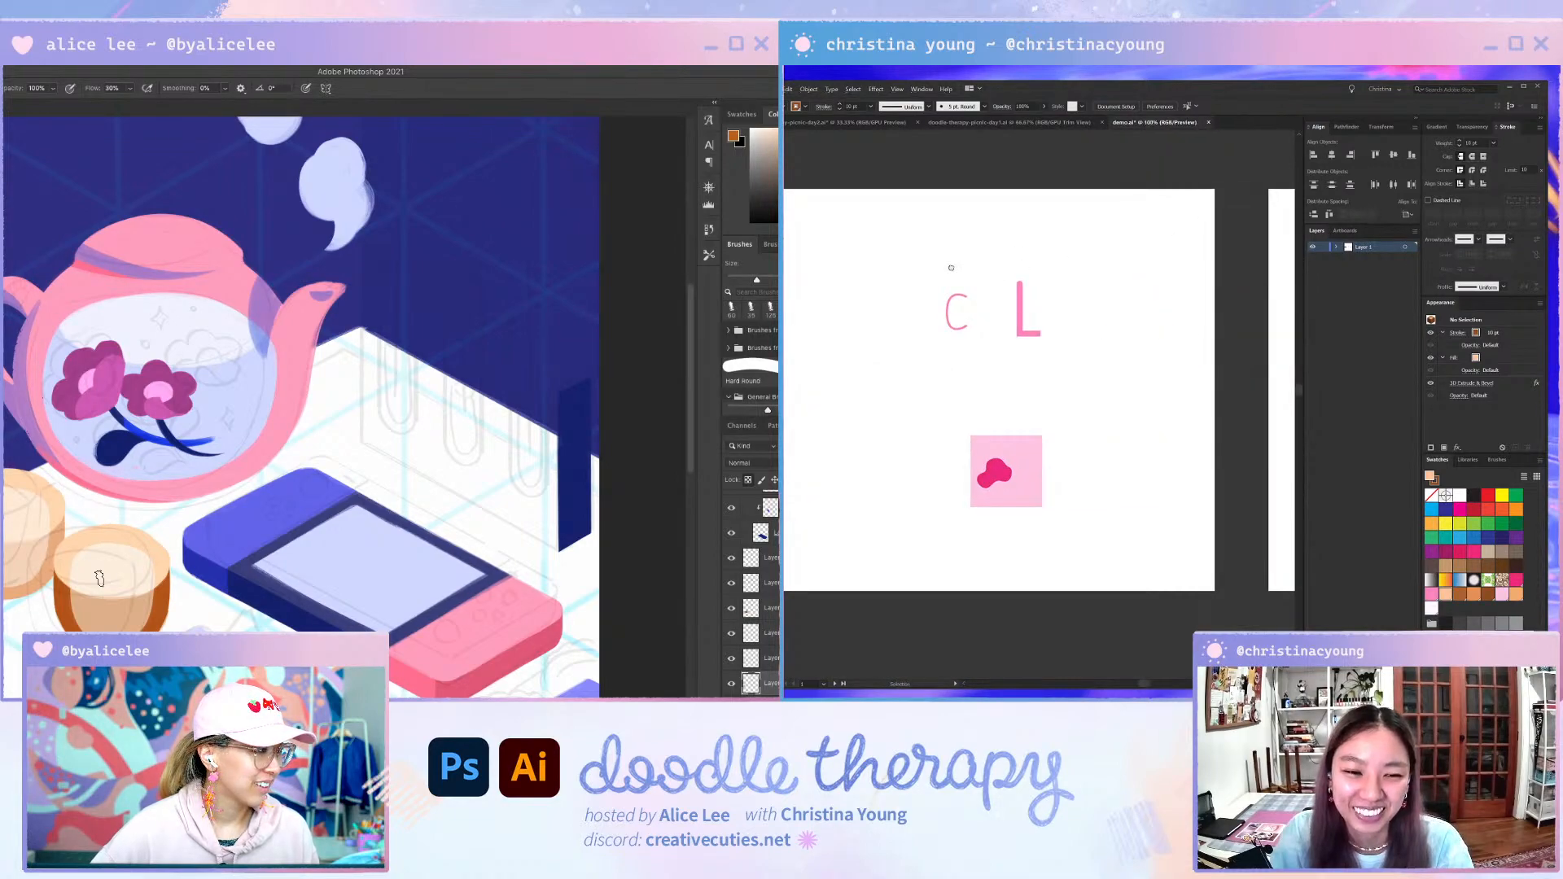
left_click_drag(927, 374, 945, 303)
left_click_drag(1049, 214, 1170, 313)
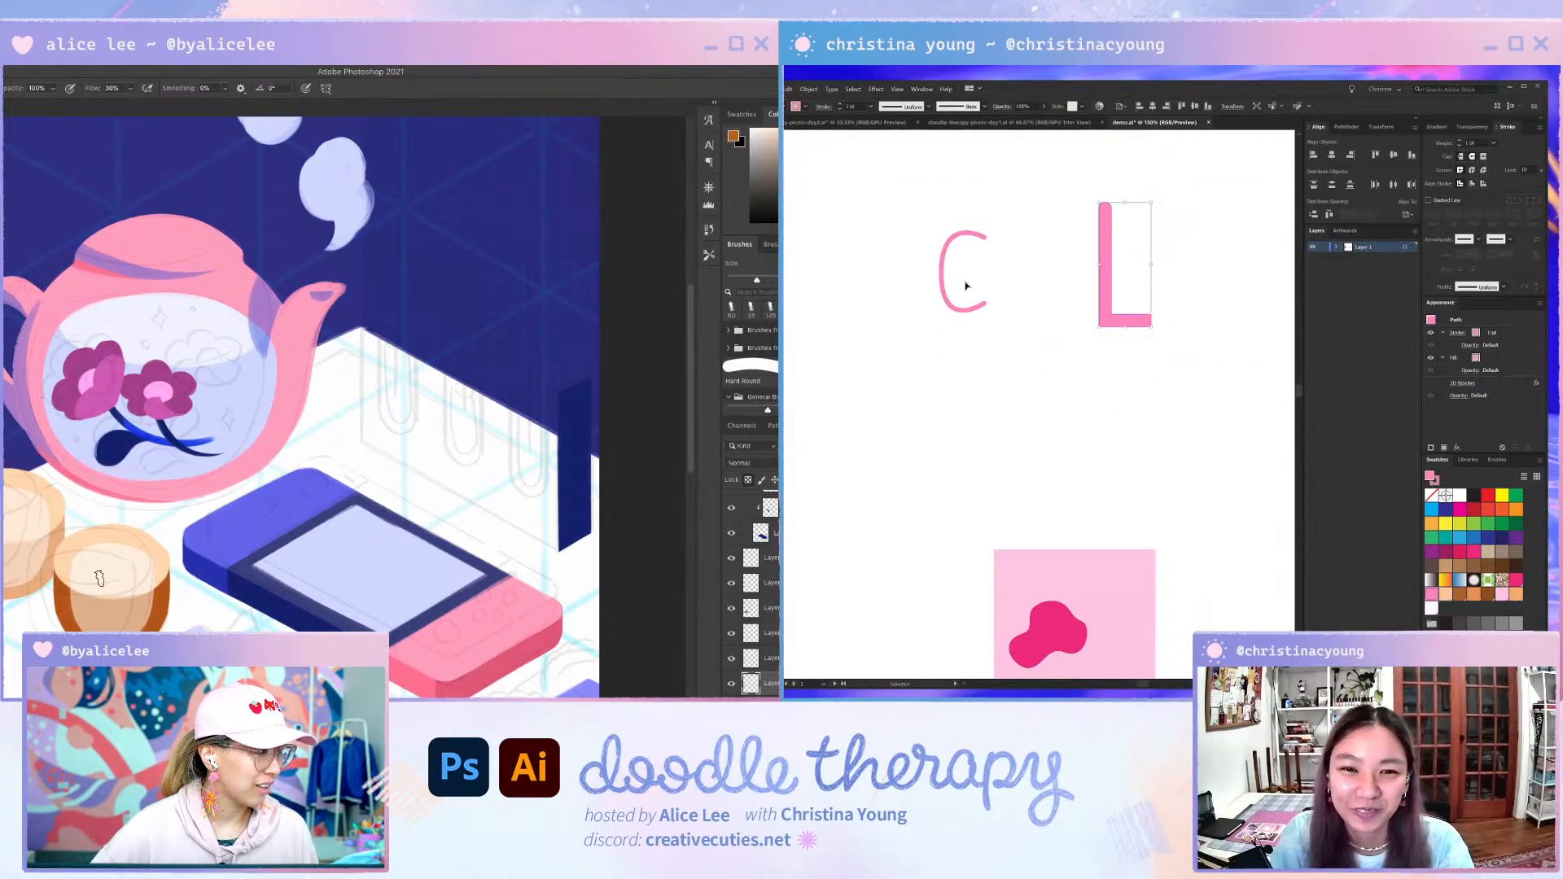
left_click(966, 284)
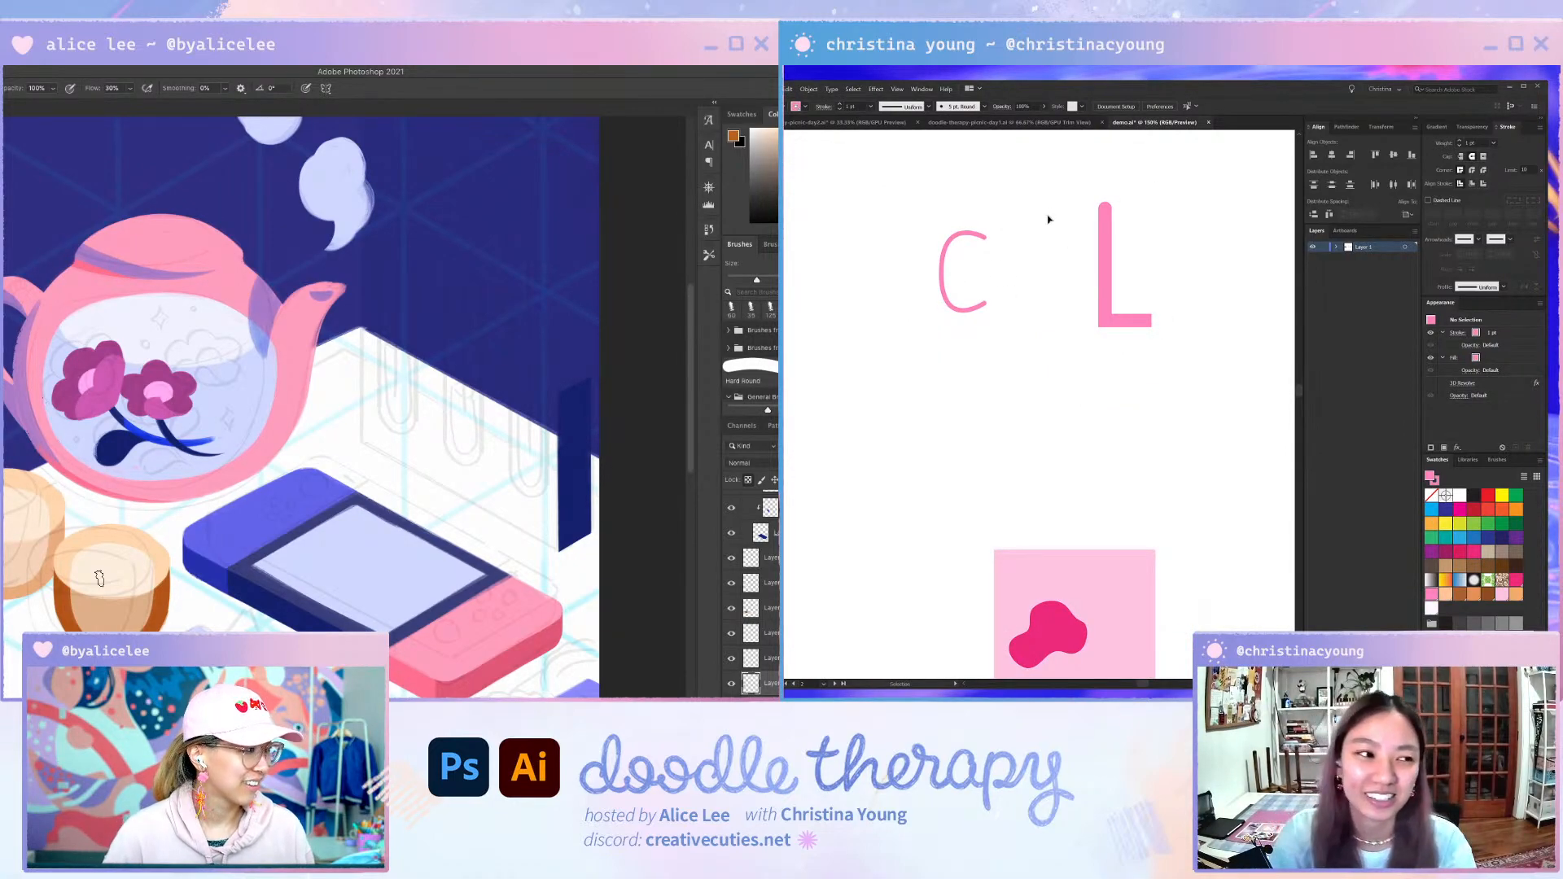
left_click(1174, 284)
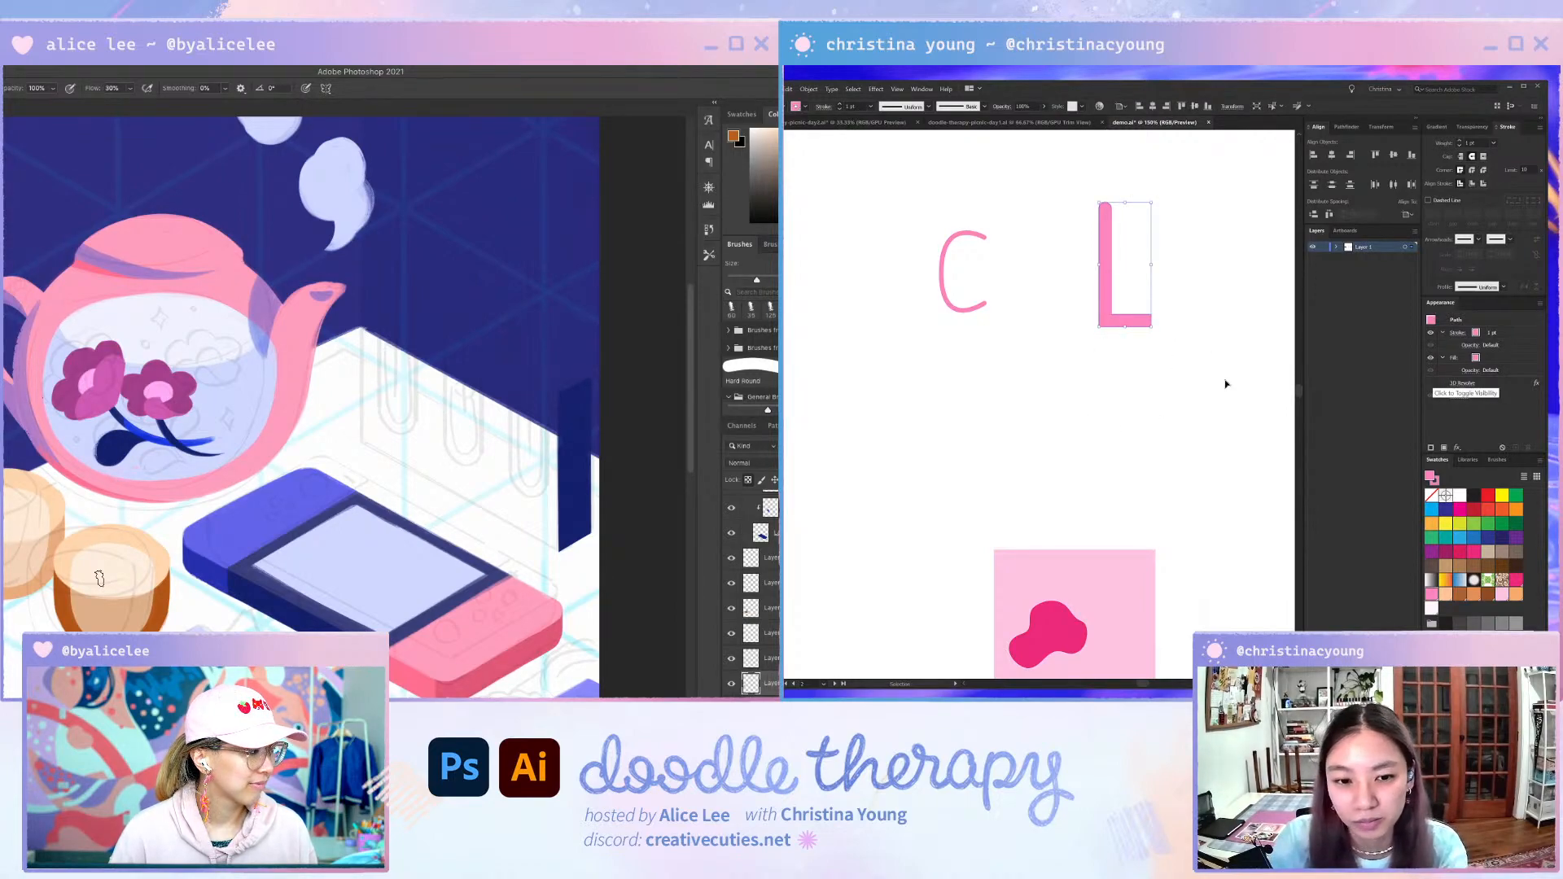
left_click(1431, 383)
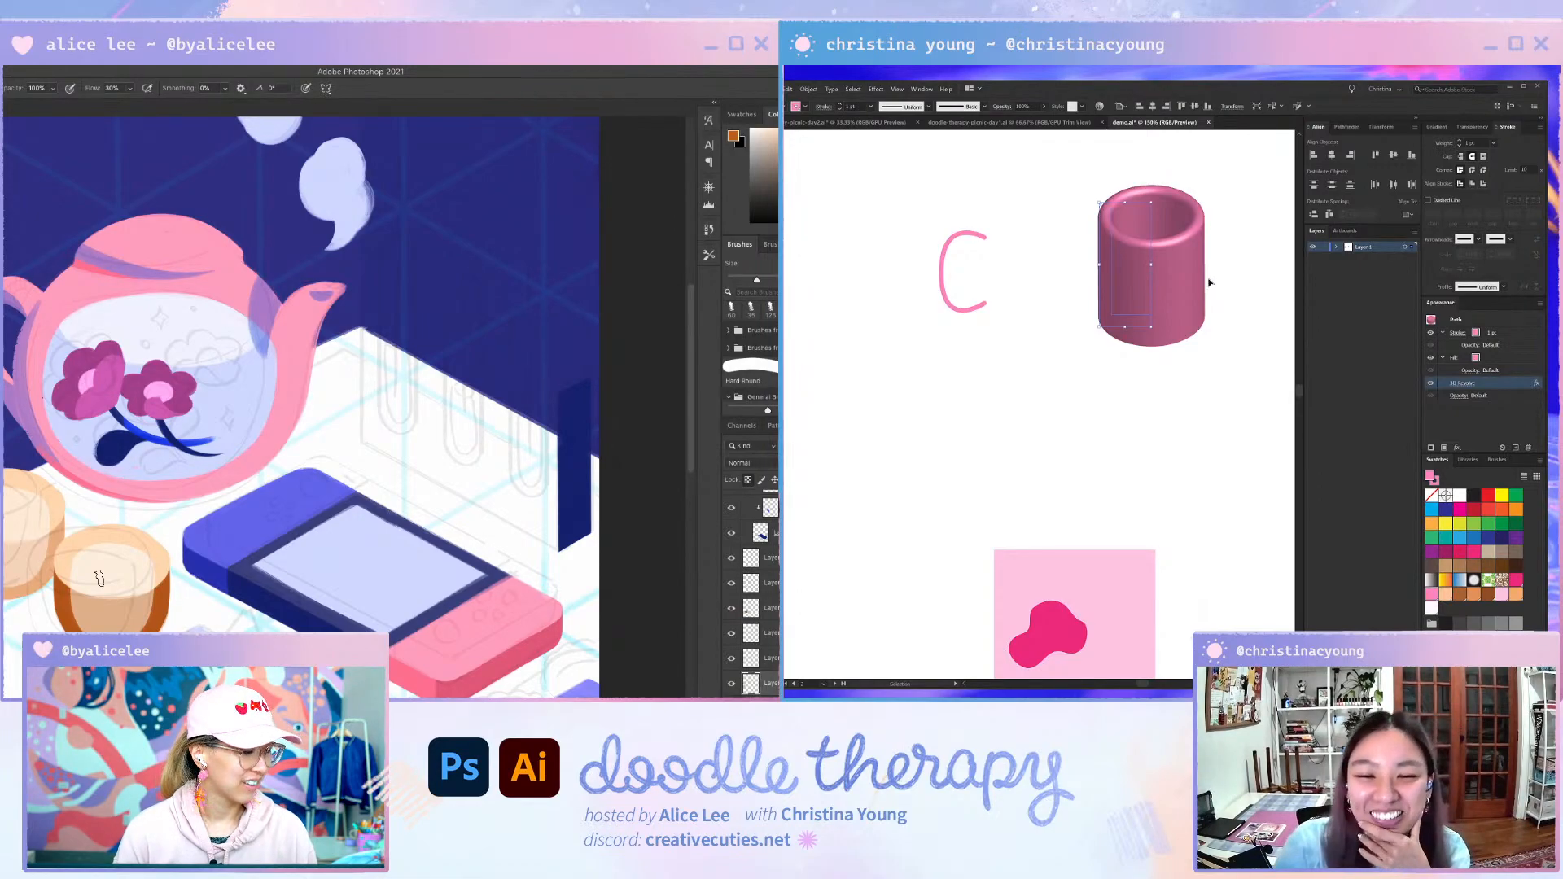
- Turn on the C-shaped path's 3D Extrude & Bevel effect and move it against the cup's side as a handle
left_click_drag(1001, 233, 924, 382)
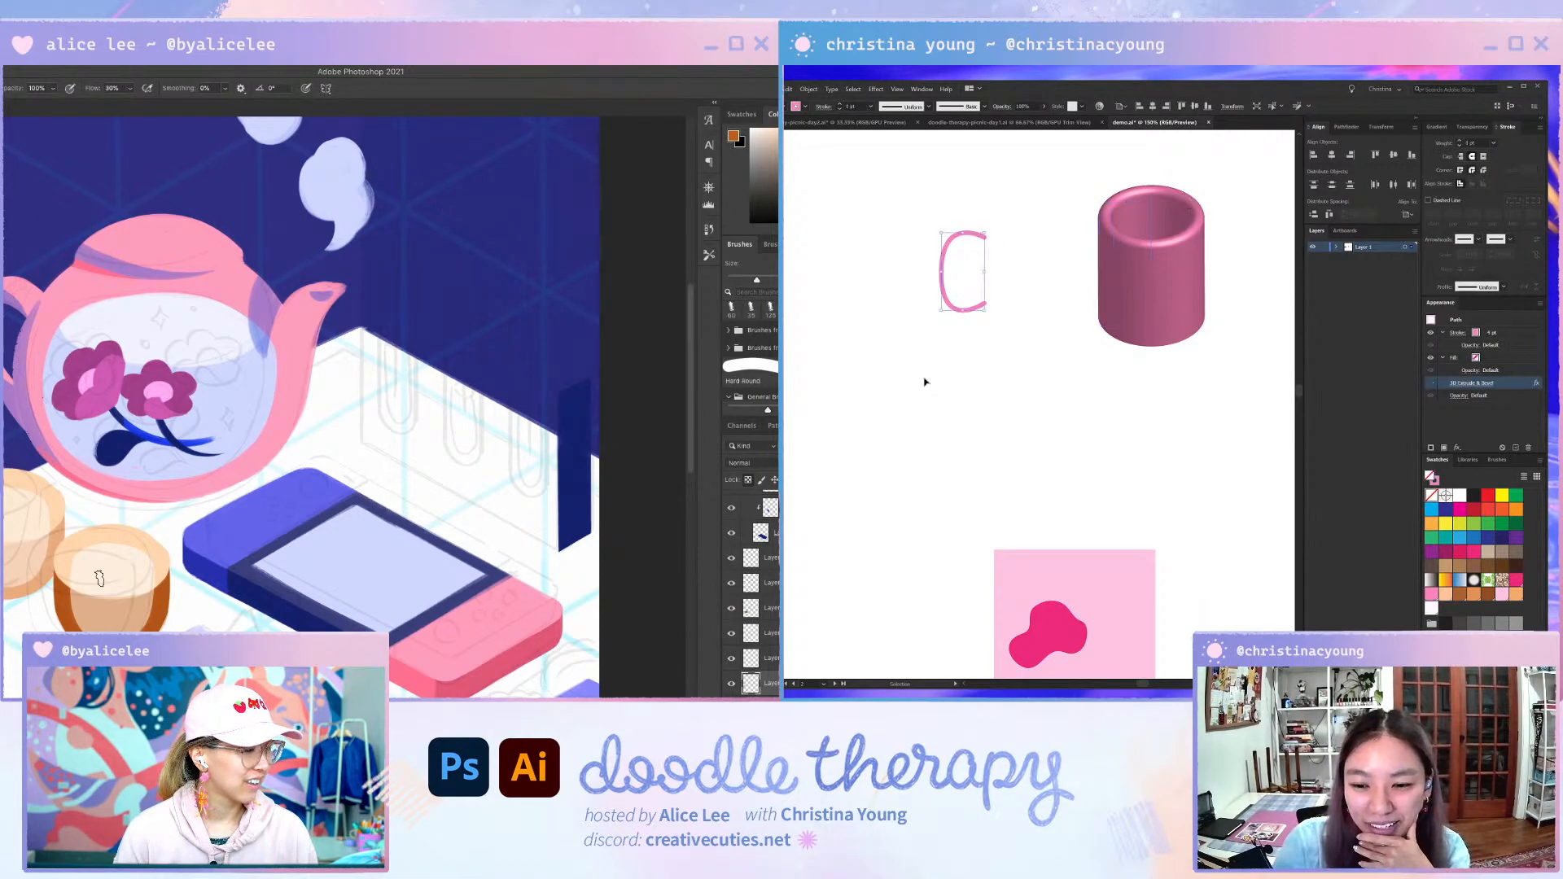
key("ctrl+shift+a")
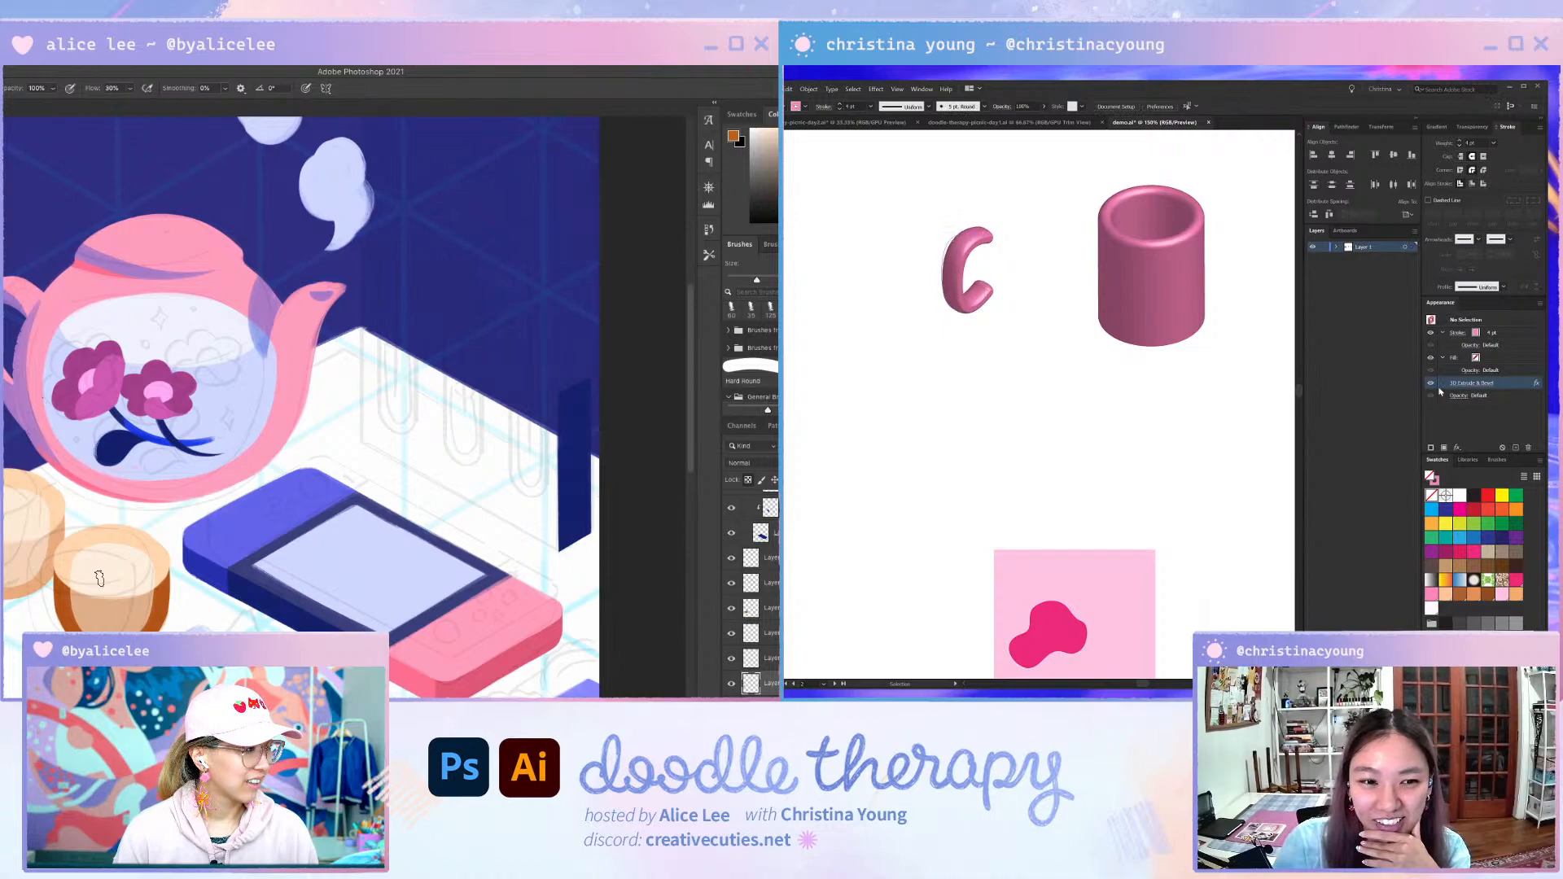
left_click_drag(951, 273, 1083, 284)
left_click(953, 276)
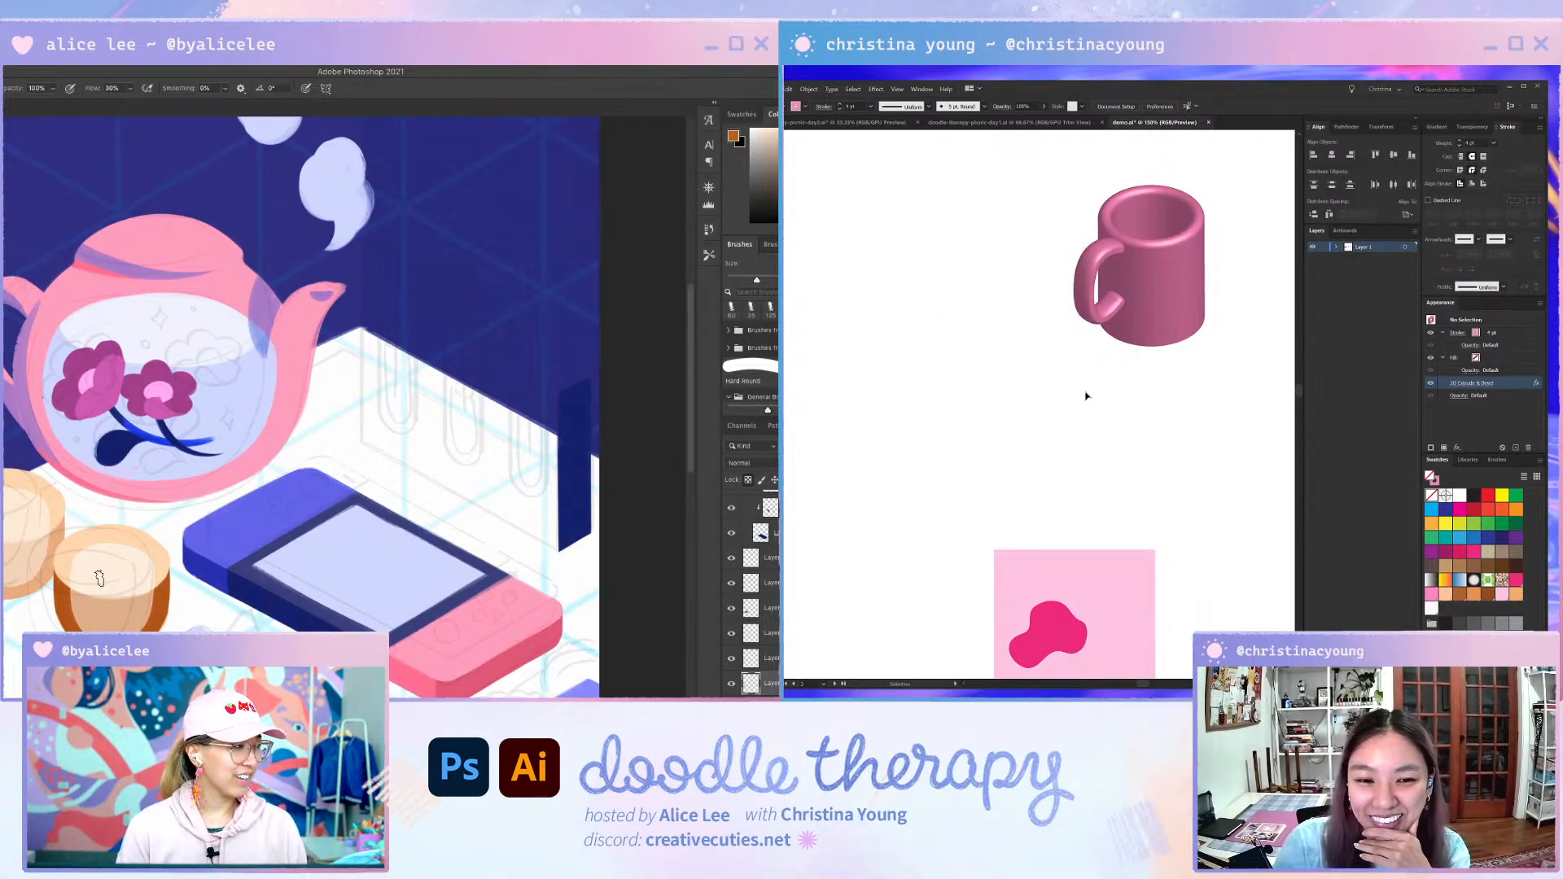
- Hide the handle's 3D Extrude & Bevel effect and move the flat C-shaped path away from the cup
left_click(1091, 303)
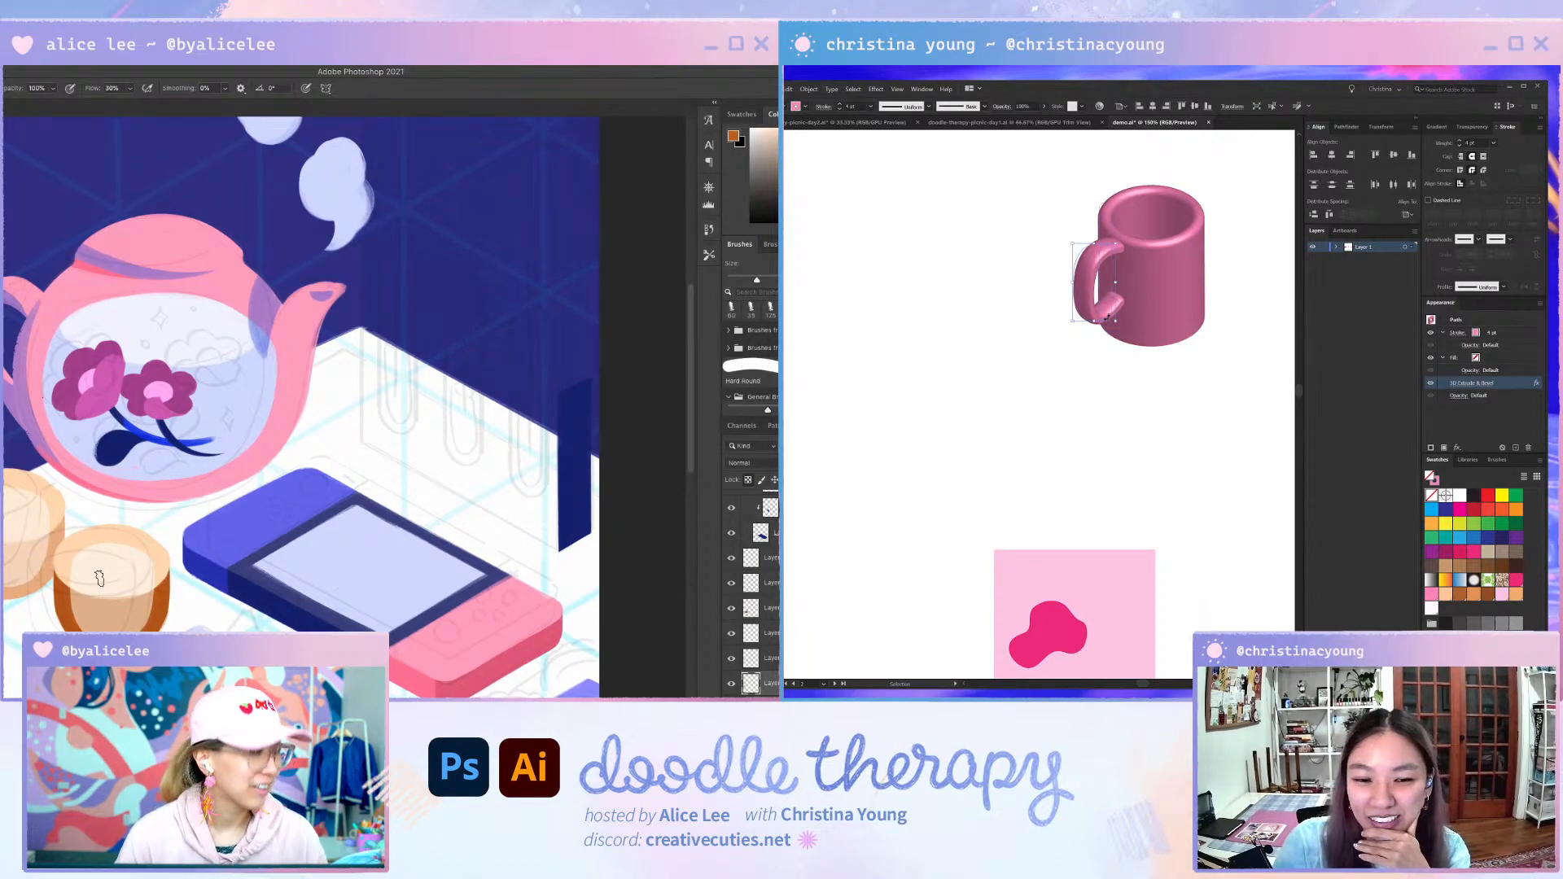
left_click(1431, 382)
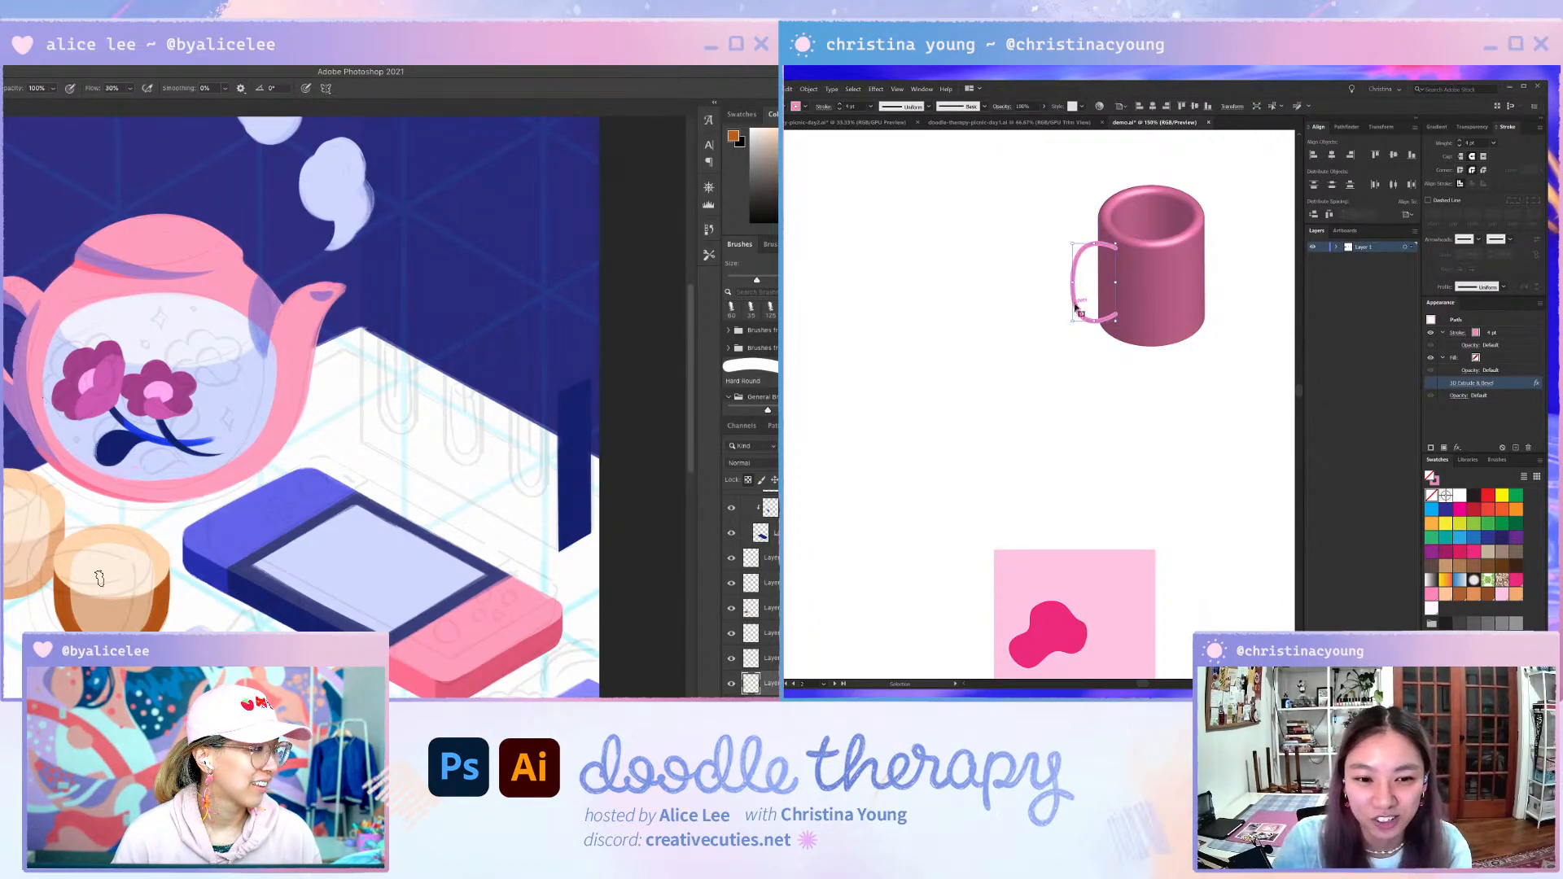
left_click_drag(1076, 307, 1008, 303)
key("ctrl+shift+a")
key("a")
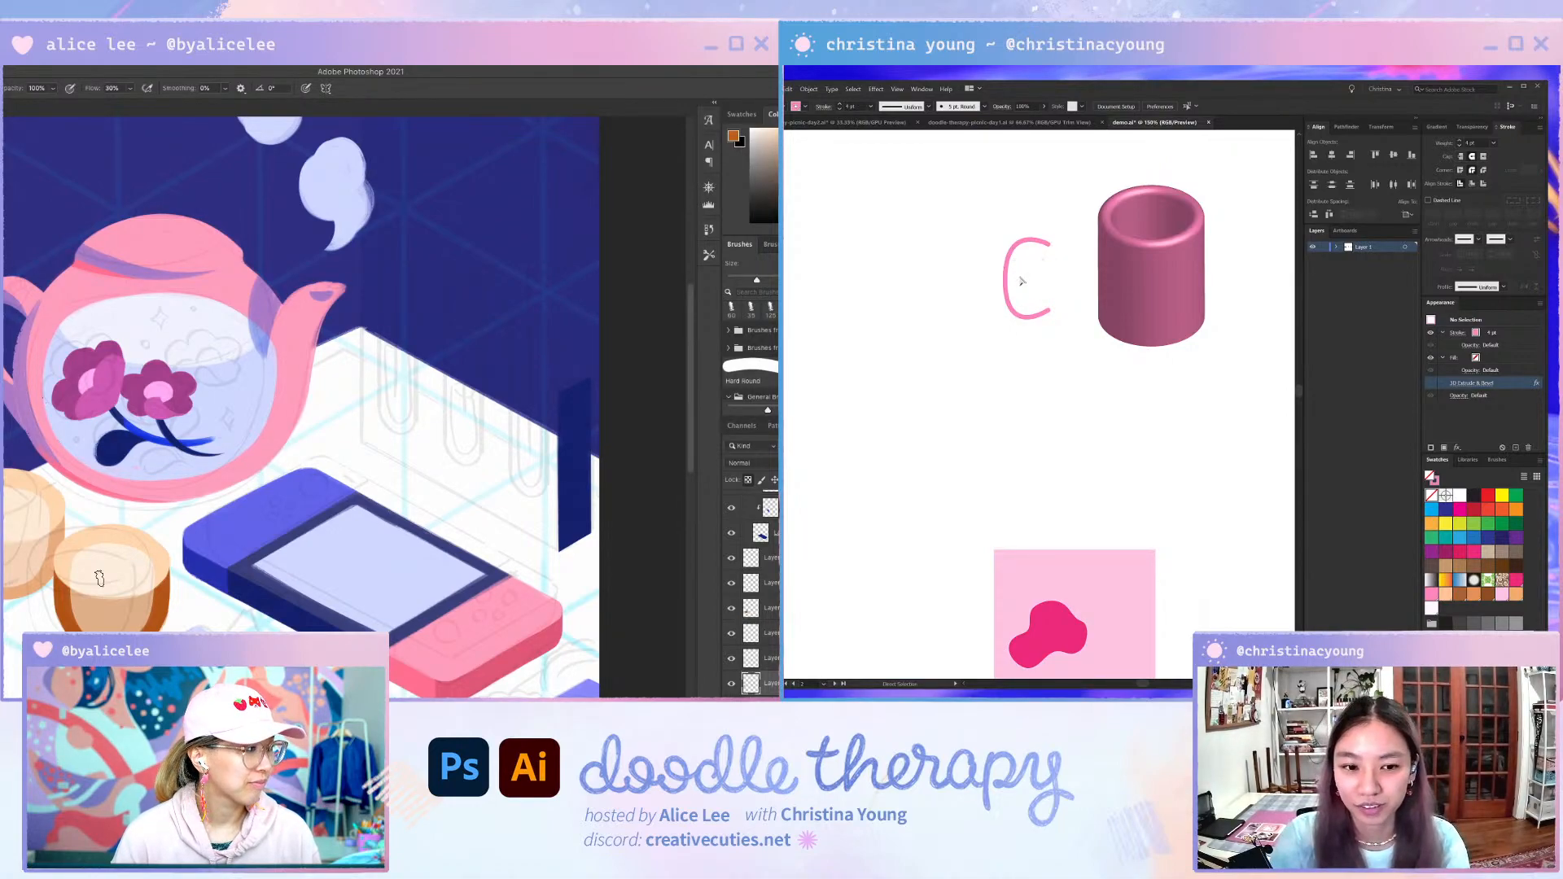
- Turn the C-shaped path's 3D Extrude & Bevel effect back on and thicken its stroke to 14 pt
key("v")
left_click_drag(991, 343, 1033, 286)
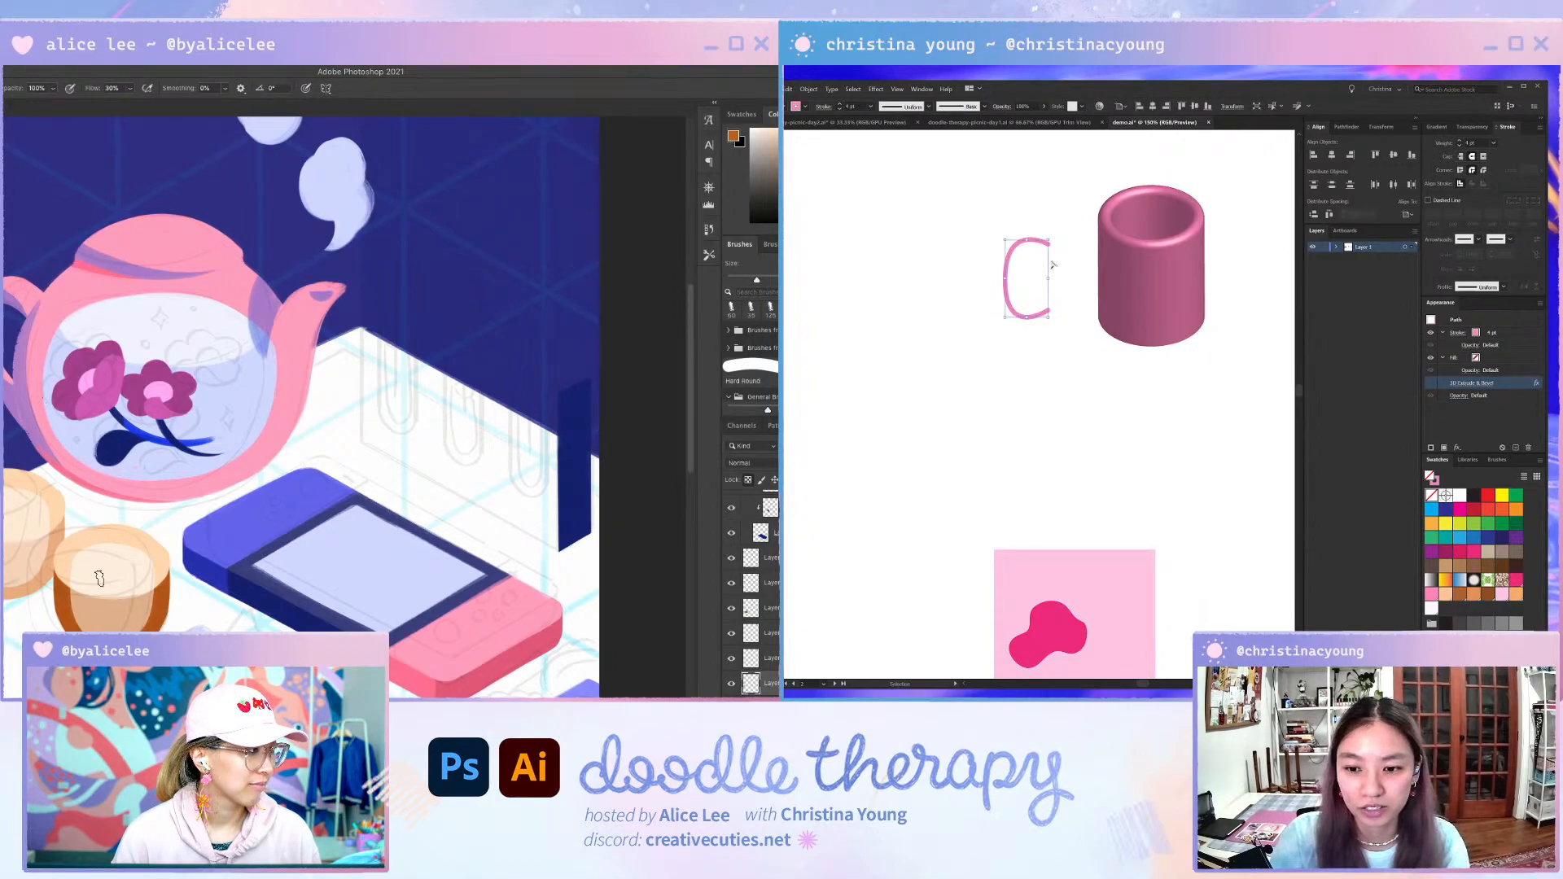
left_click(1431, 383)
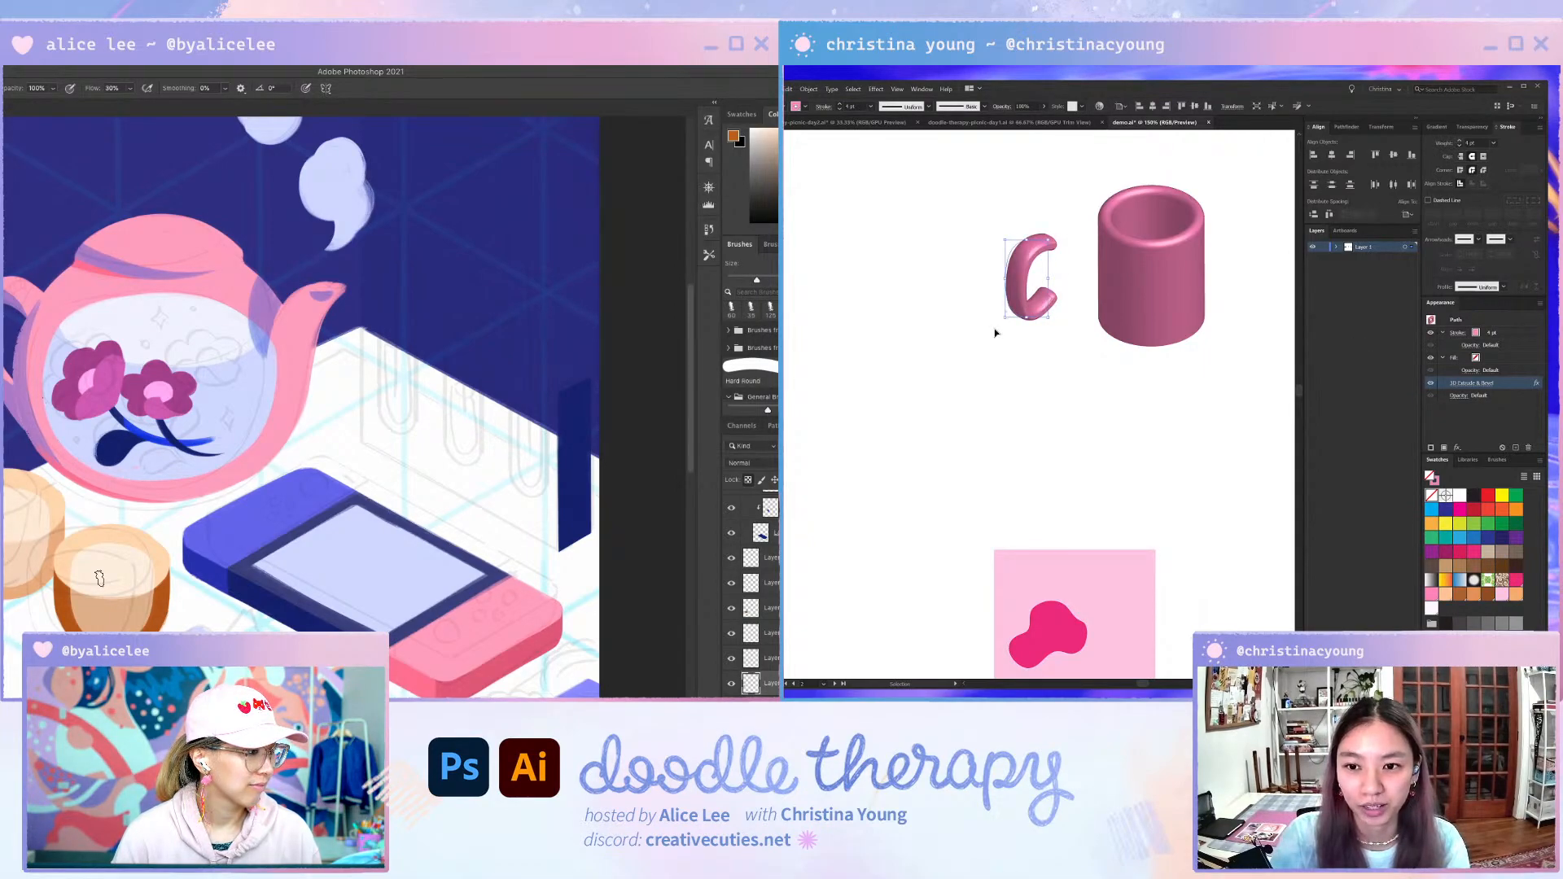
key("Up")
key("Up")
key("Up")
key("Up")
key("Up")
key("Up")
key("Up")
key("Up")
key("Up")
key("Up")
key("Up")
key("Up")
key("Up")
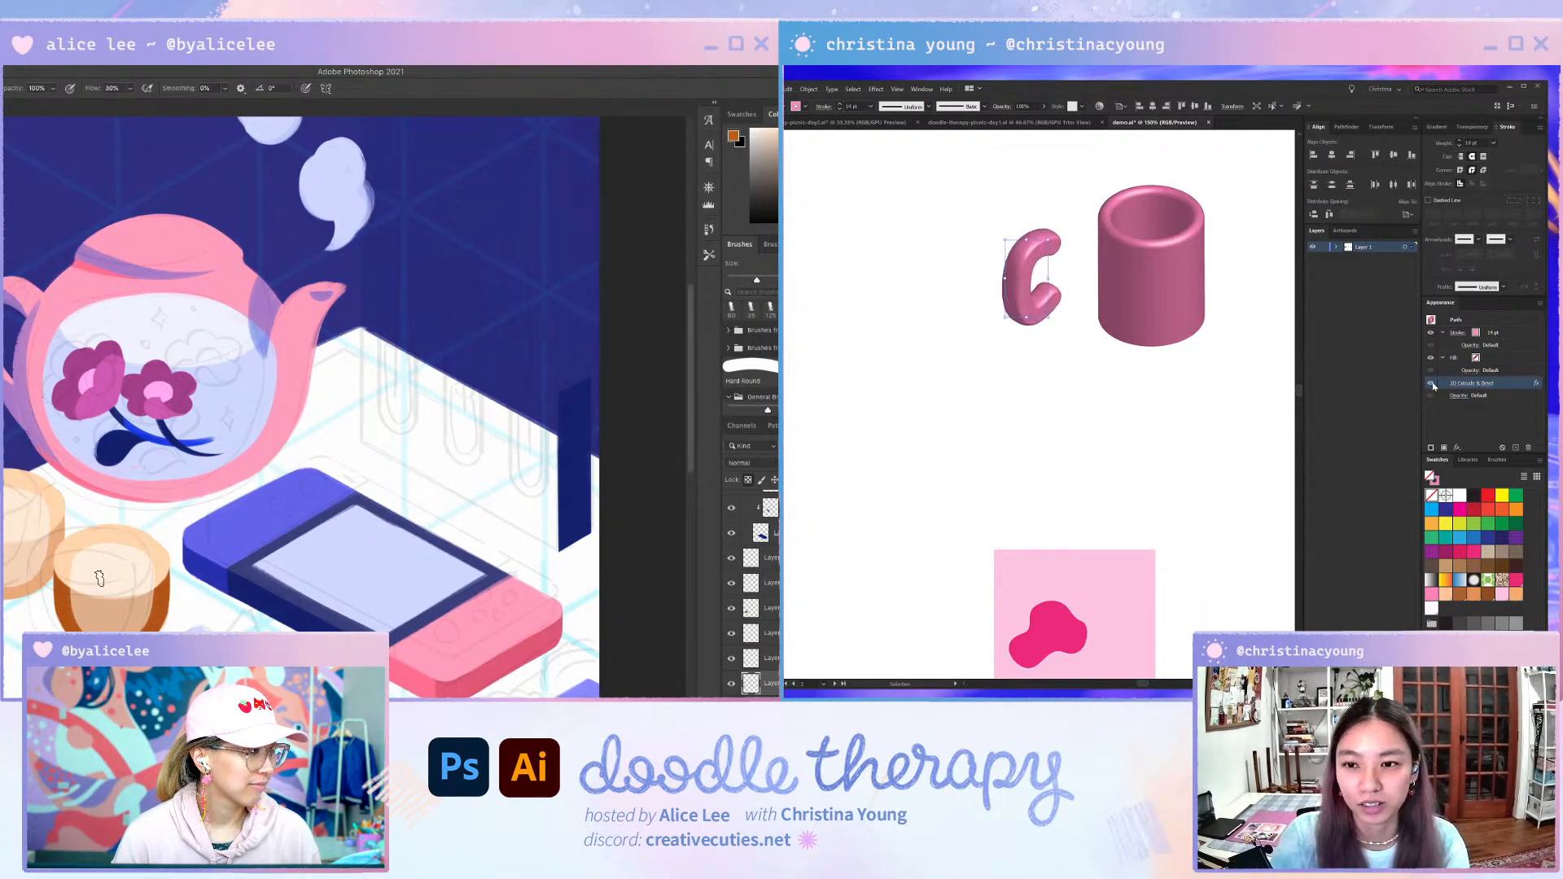
- Try a thicker stroke on the C-shaped handle beside the cup
key("Up")
key("Up")
key("Up")
key("Up")
key("Up")
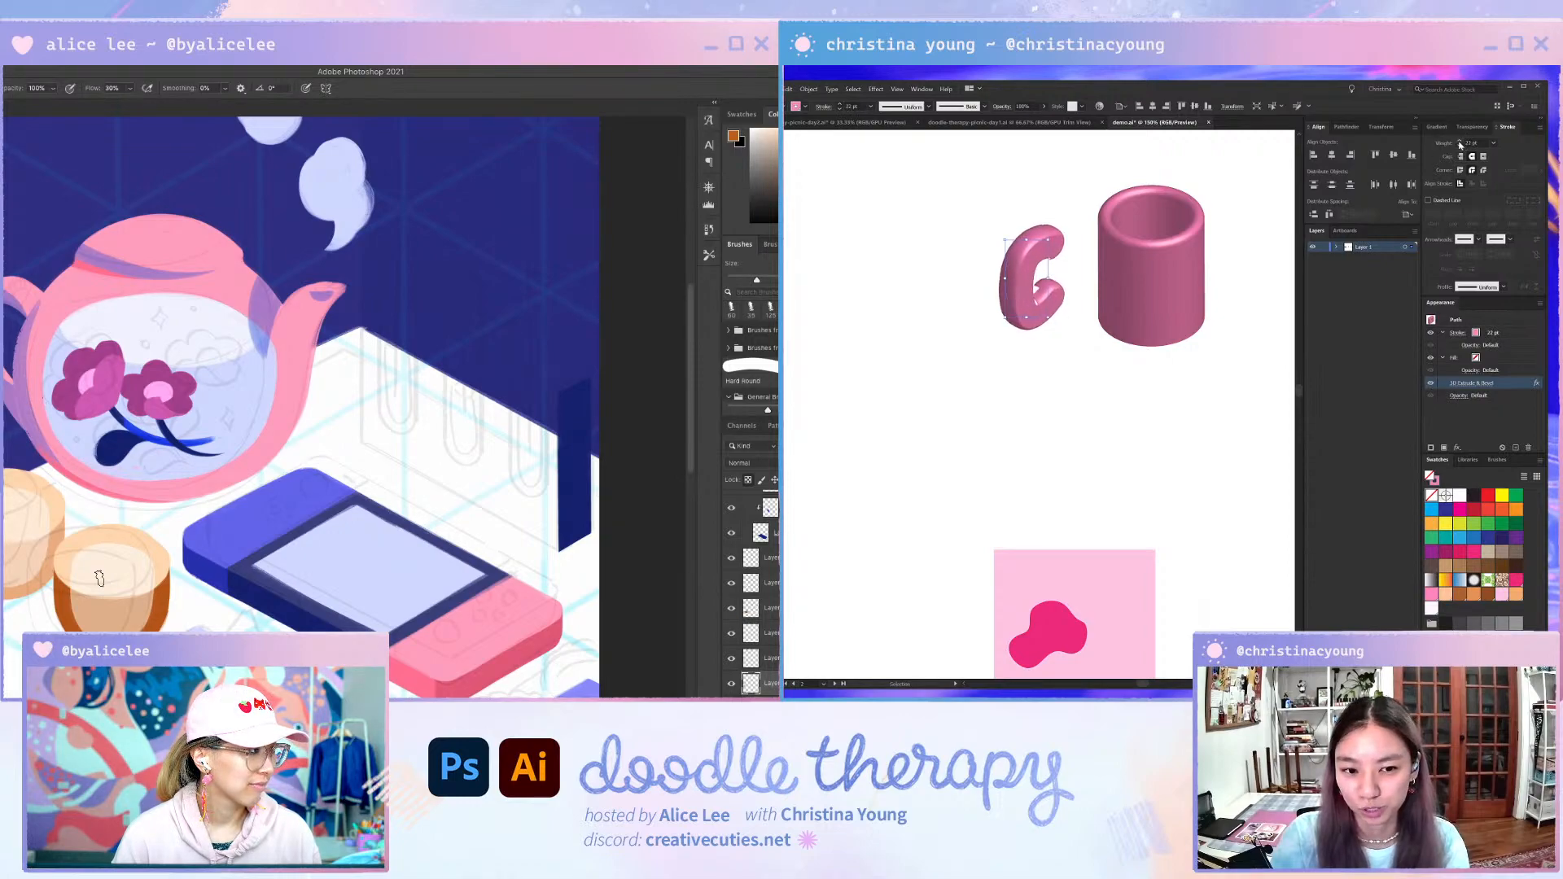
double_click(1474, 144)
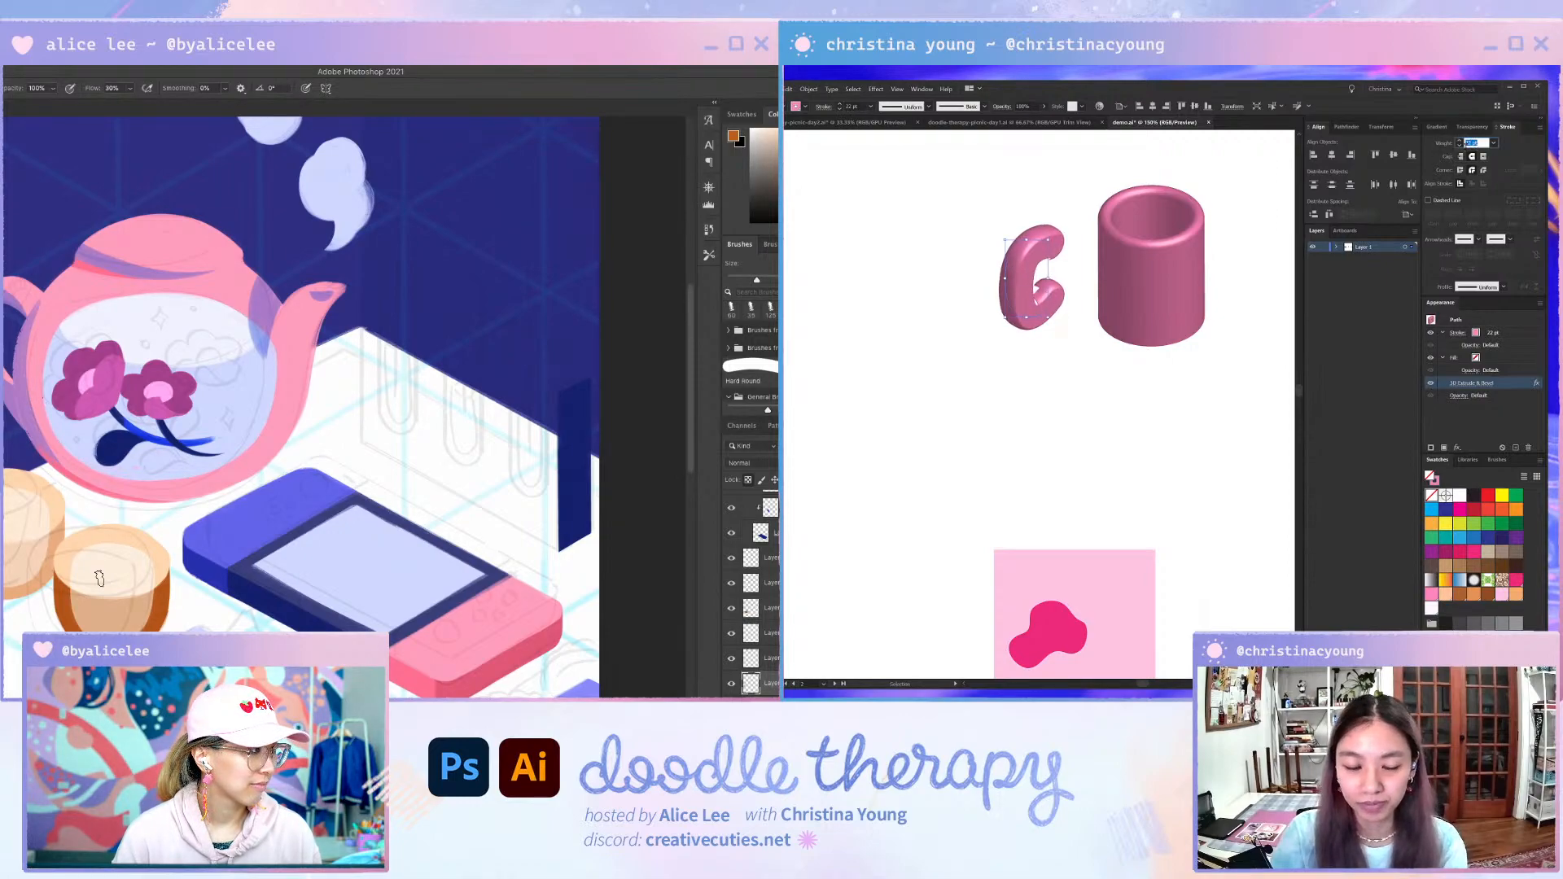
key("Return")
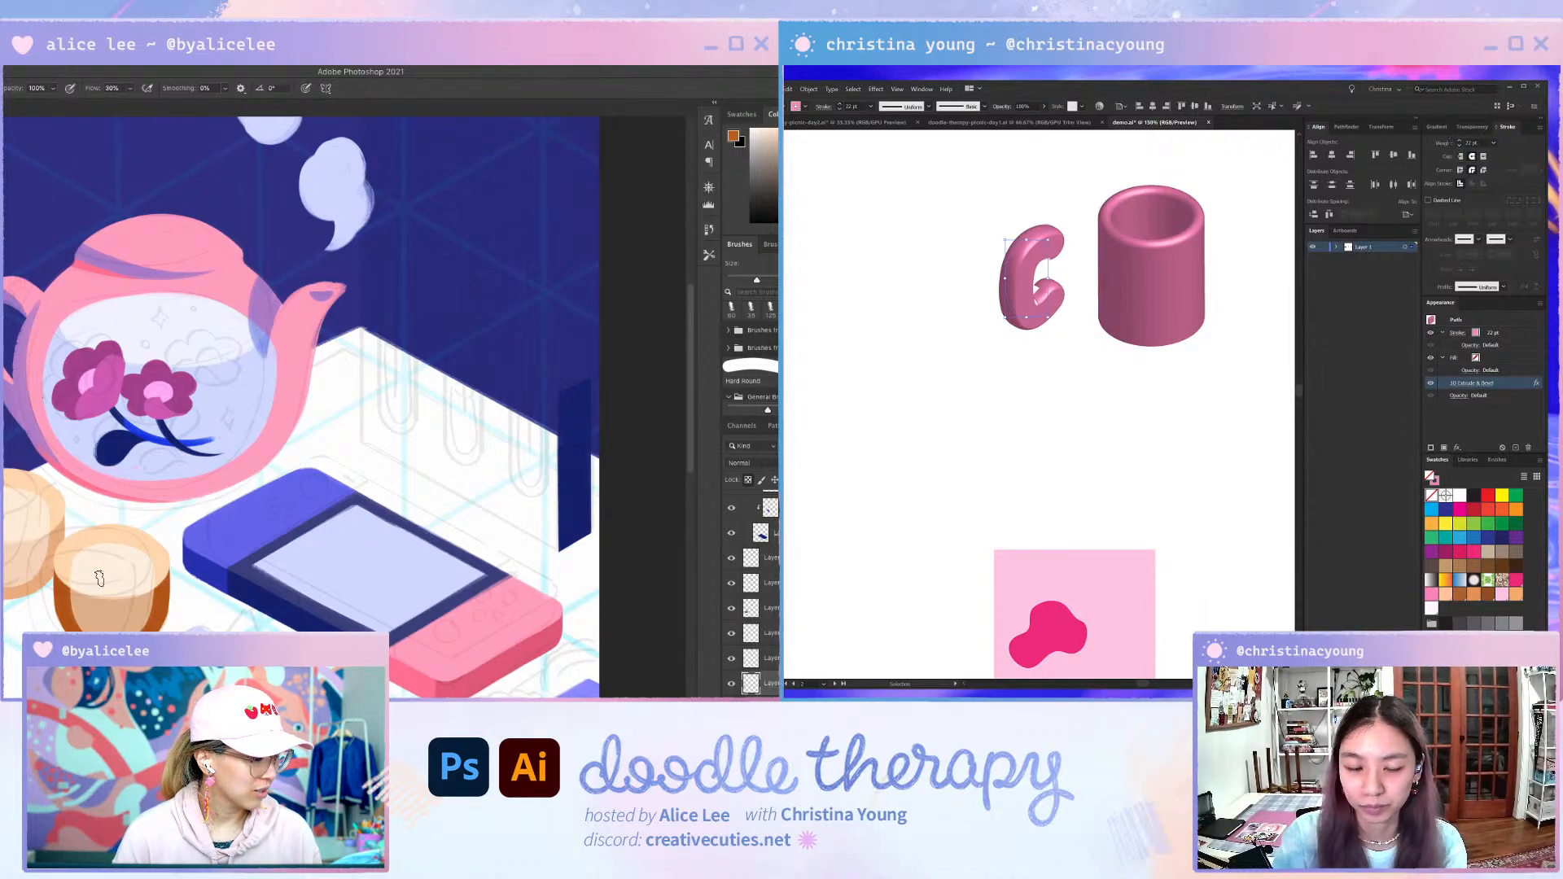
- Set the C-shaped handle's stroke to 4 pt and move it against the cup's side
double_click(1474, 143)
type("4")
key("Return")
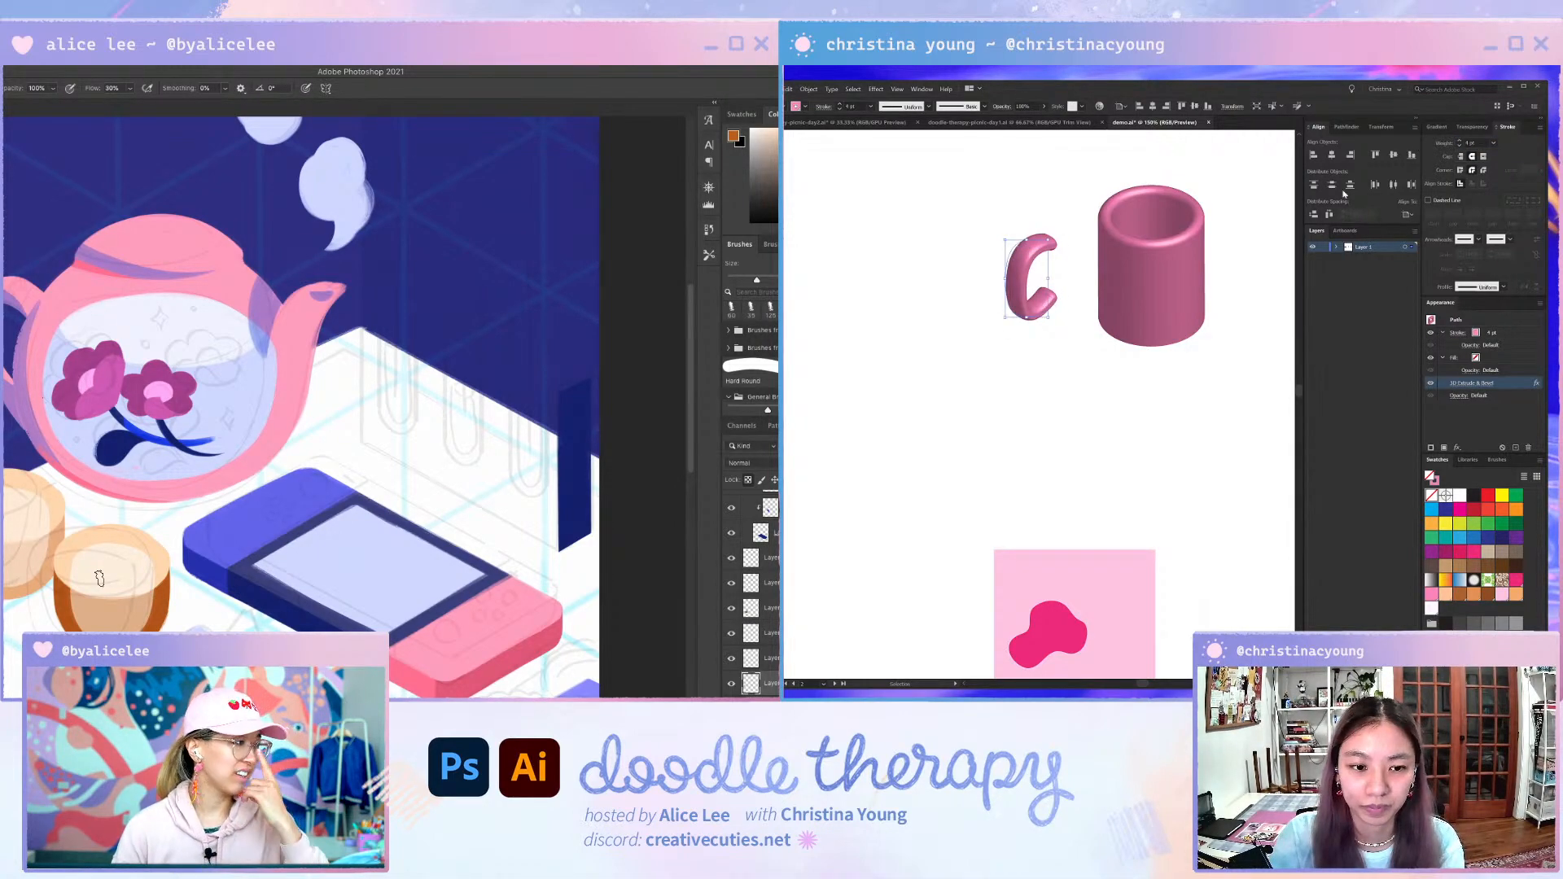
left_click(1055, 319)
left_click_drag(1021, 310, 1085, 322)
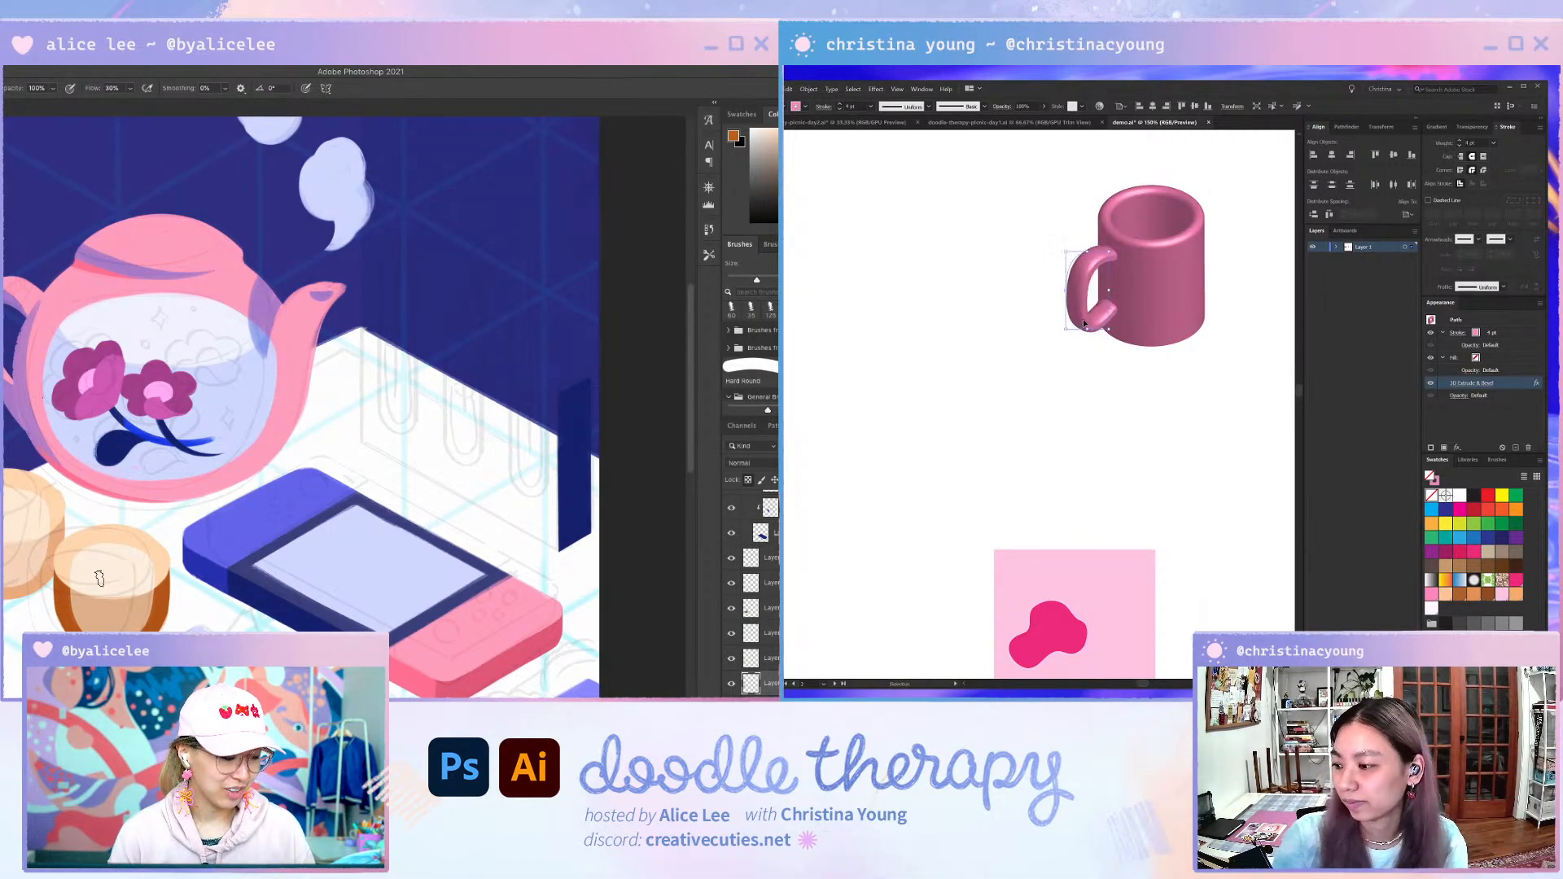
left_click(1082, 446)
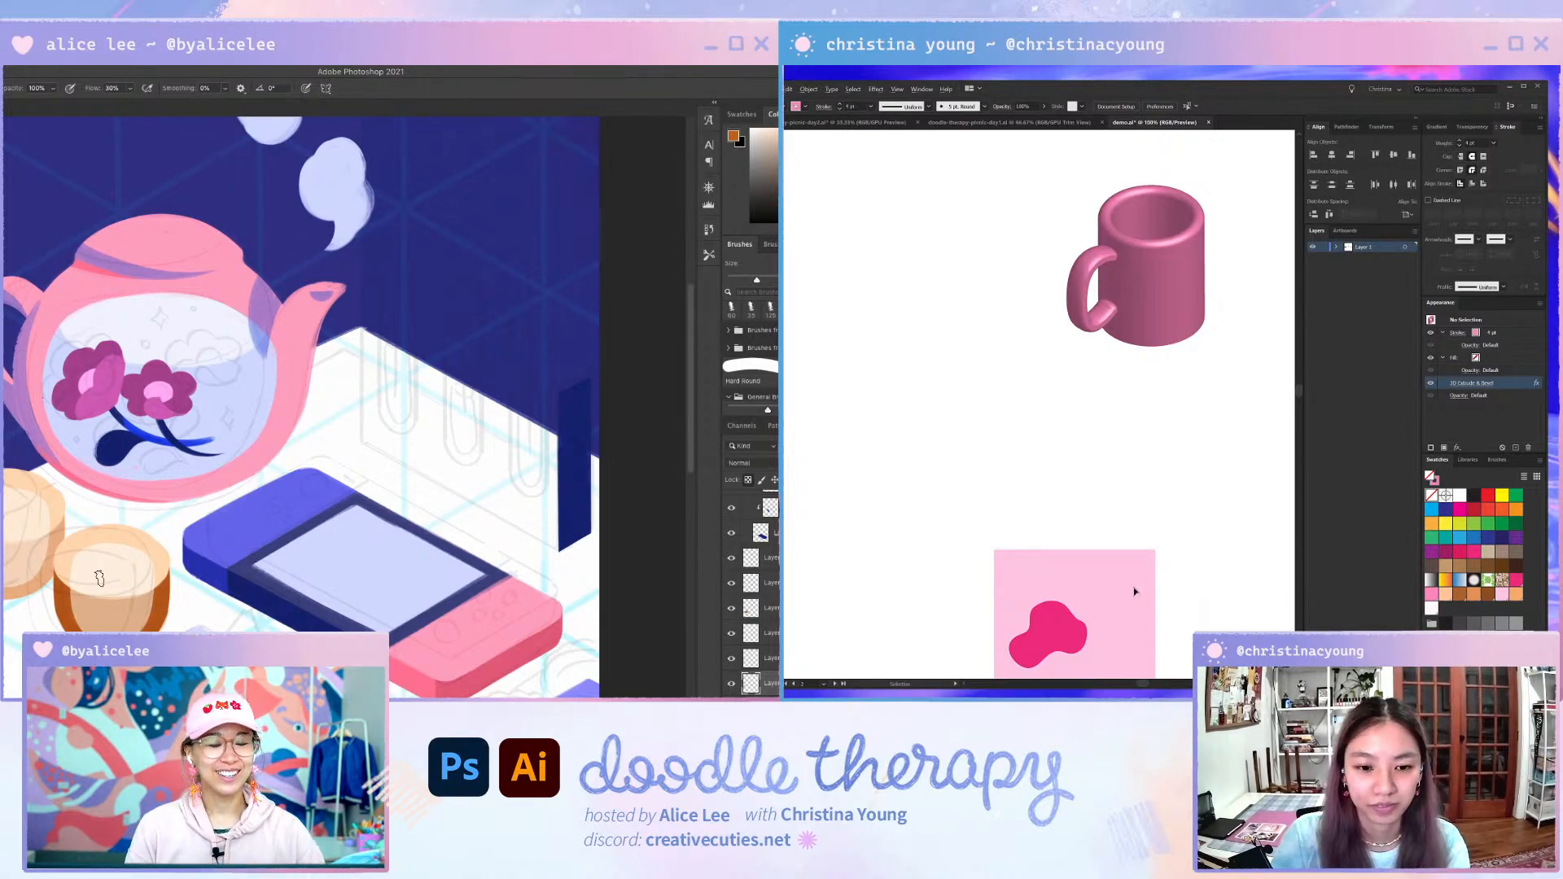
- Move the pink square and its blob up to just below the mug and turn on their 3D Rotate effect
key("ctrl+minus")
left_click_drag(982, 457, 1139, 599)
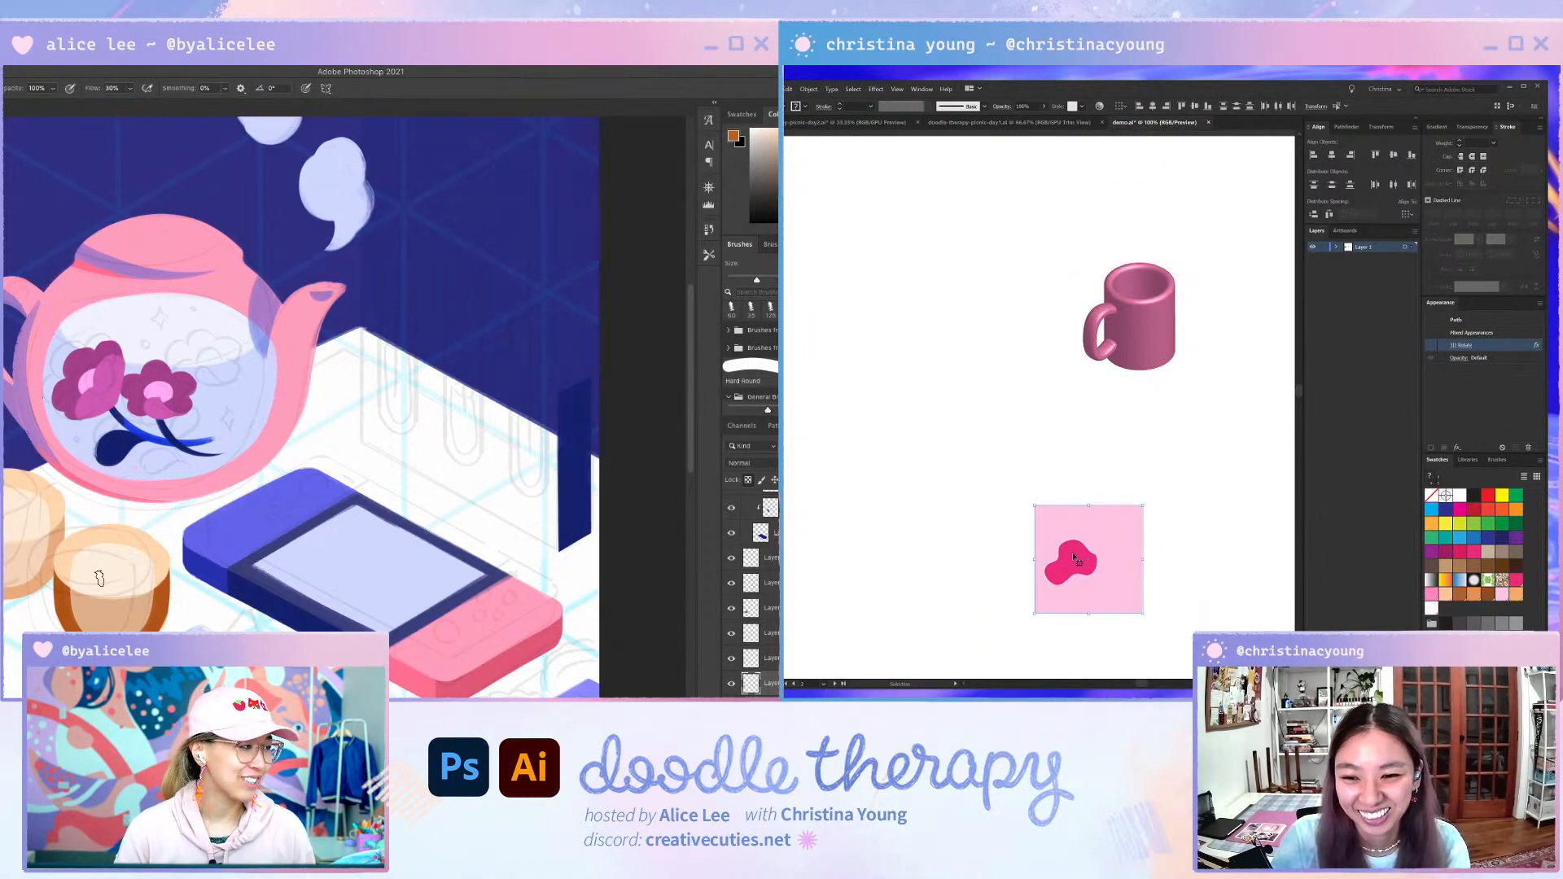
left_click_drag(1073, 557, 1078, 443)
left_click(1431, 345)
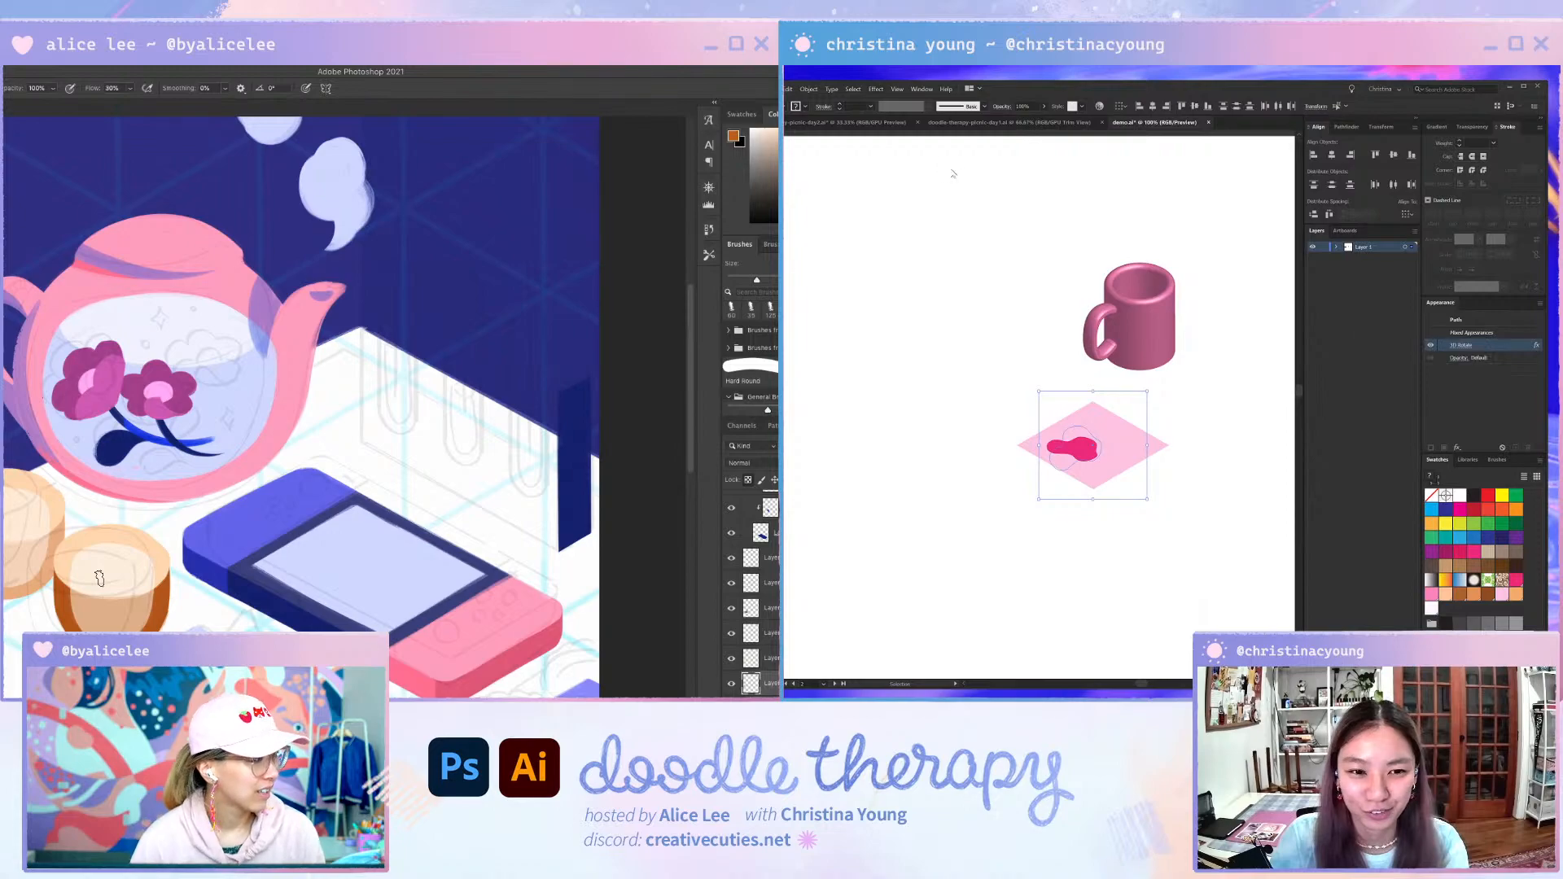
- Edit the square and blob's 3D Rotate effect, trying a custom rotation and then choosing the Isometric Top position
left_click(875, 89)
mouse_move(928, 148)
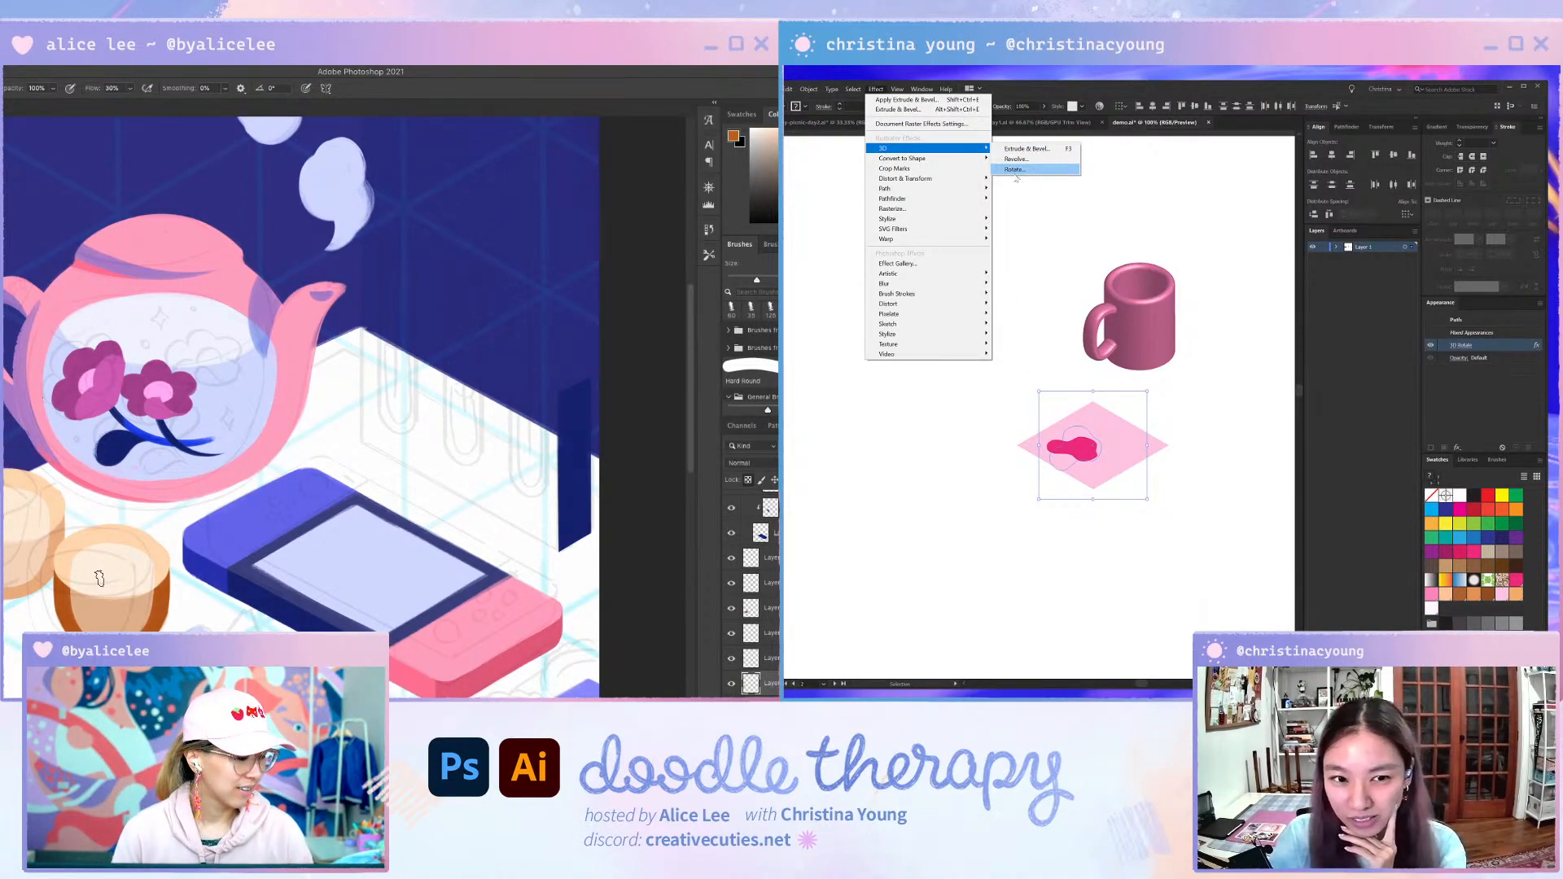
left_click(1097, 452)
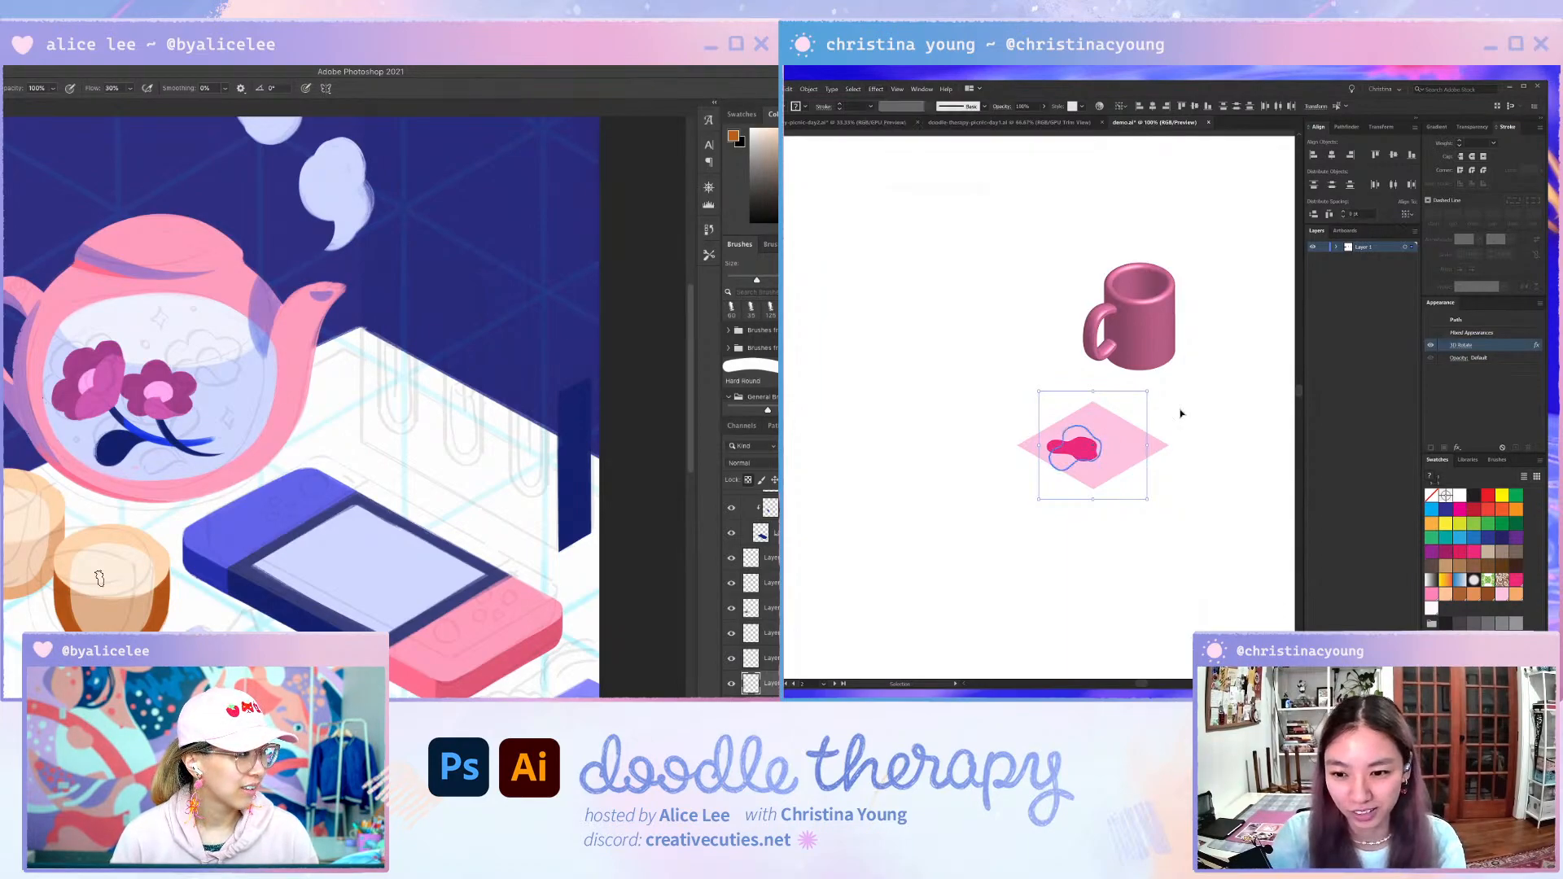
left_click(1465, 345)
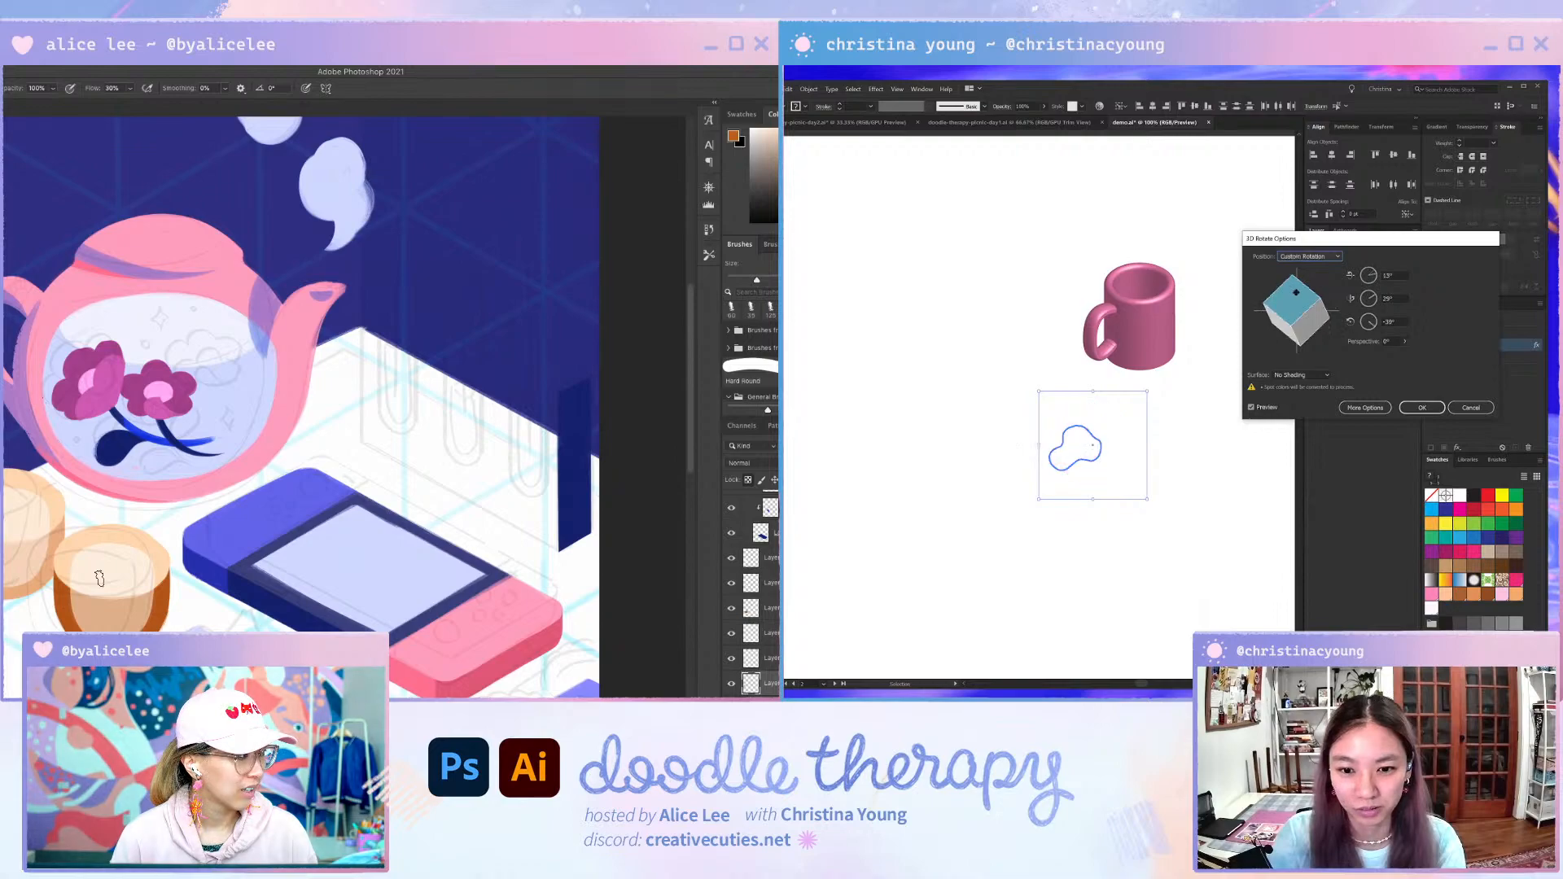
left_click_drag(1285, 312, 1314, 314)
left_click(1307, 256)
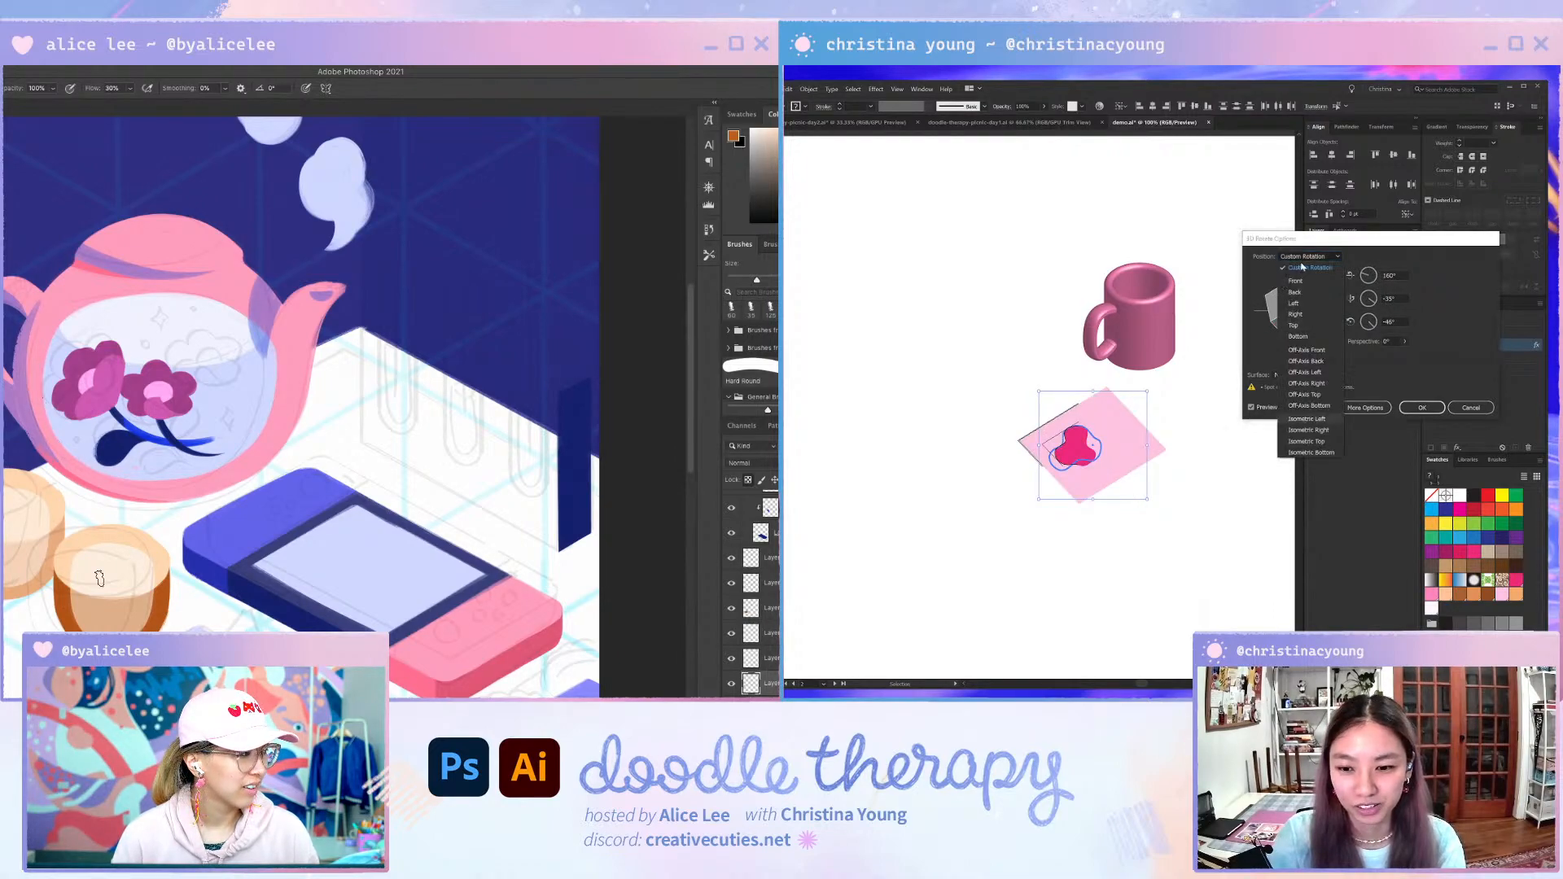
left_click(1306, 442)
left_click(1421, 407)
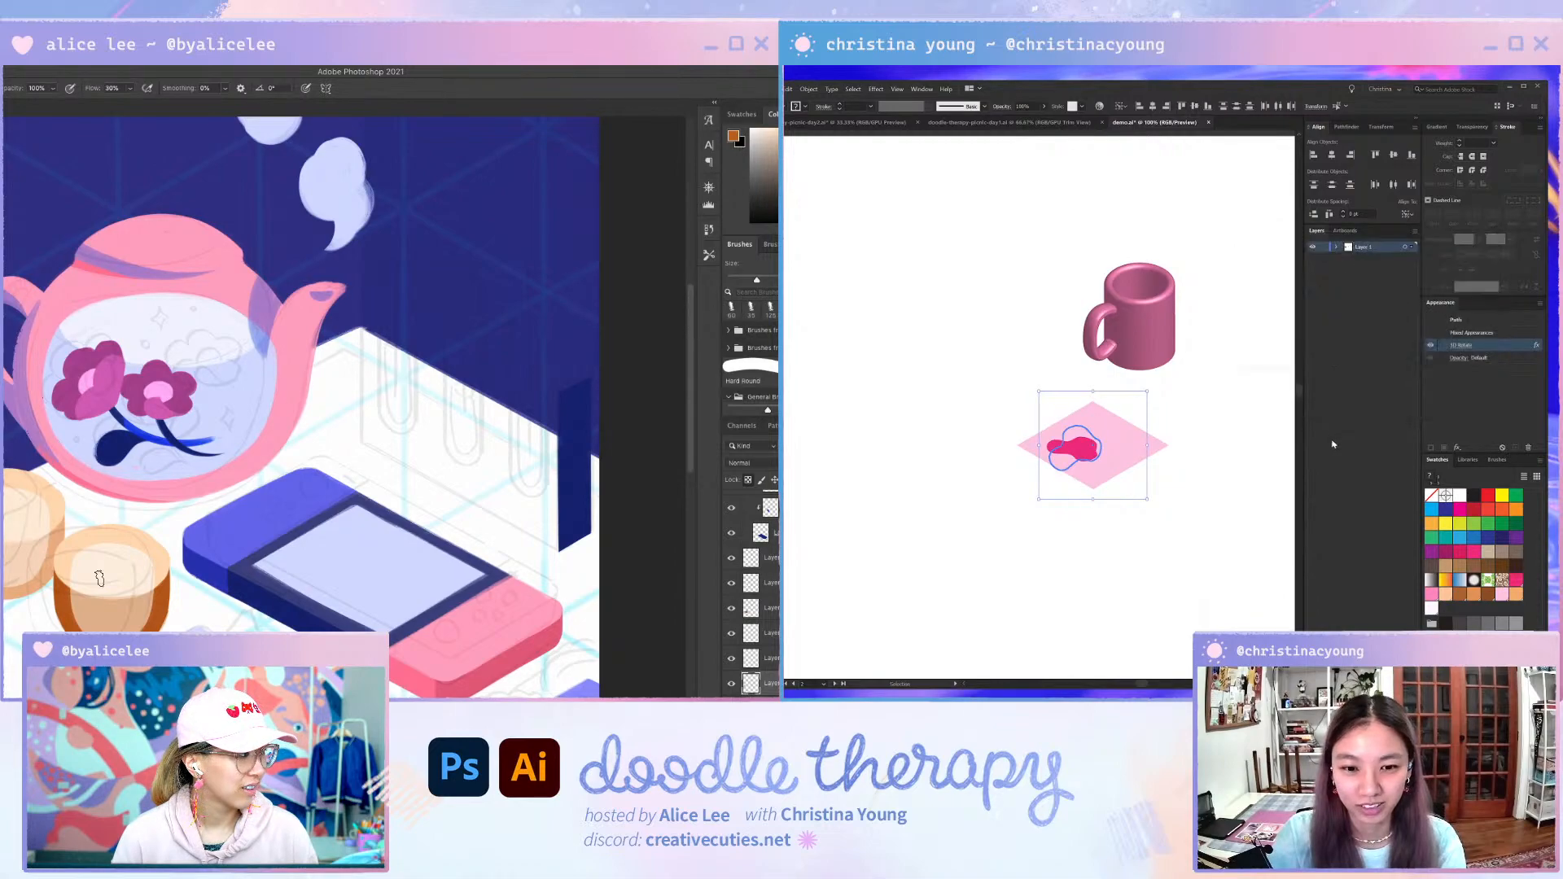
- Place the isometric pink square with its blob underneath the mug as a napkin
left_click_drag(1084, 446, 1180, 382)
left_click(1093, 579)
left_click_drag(1073, 453, 922, 420)
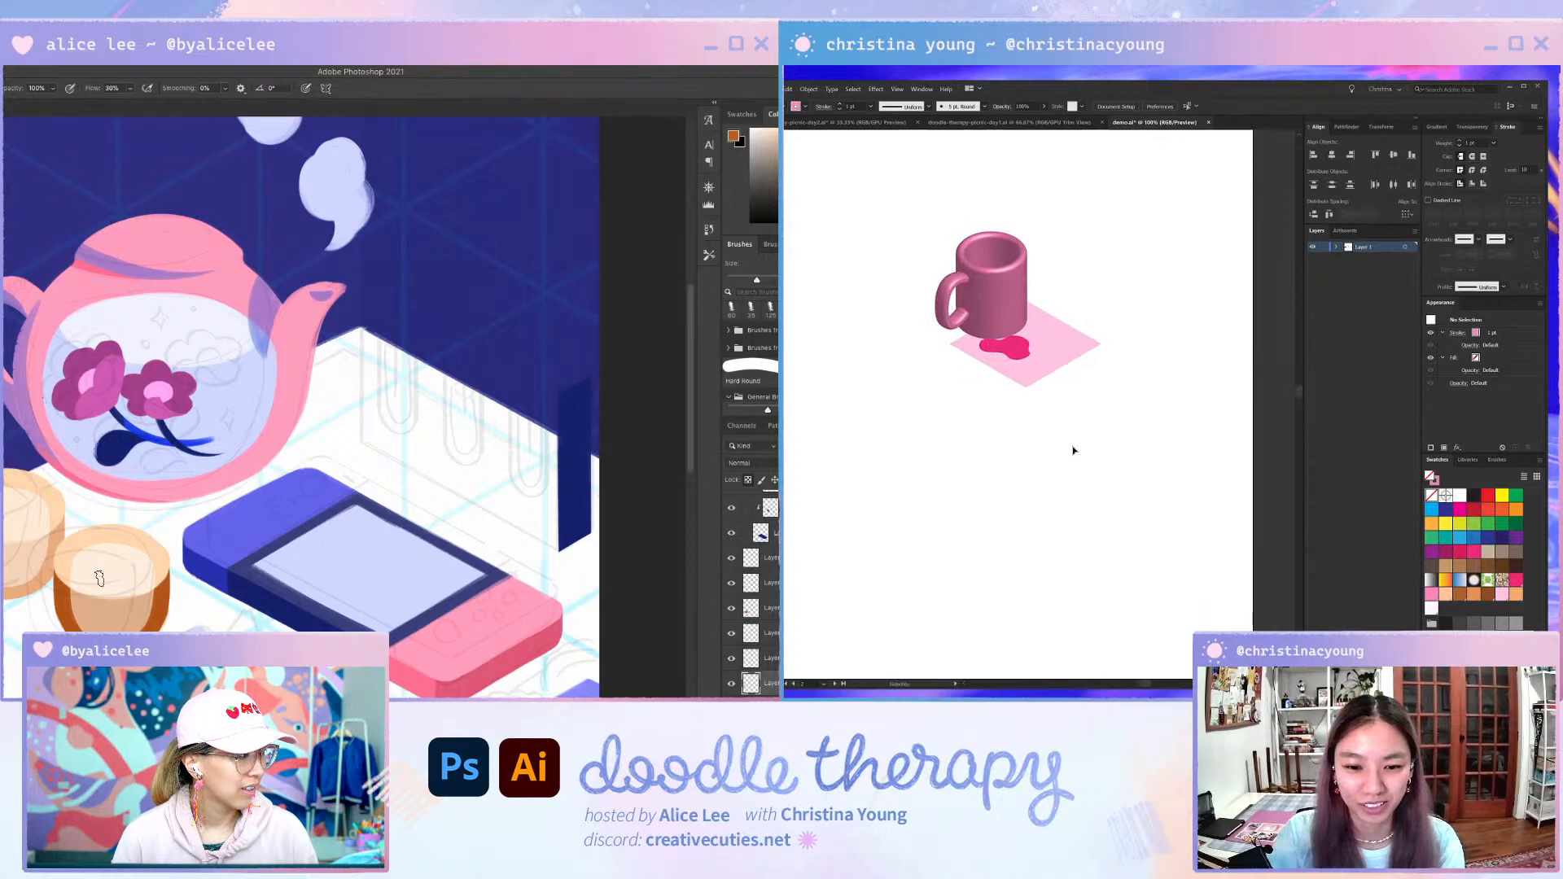
- Select the handwritten phone number above the flat-coloured mug and apply 3D Rotate with the Isometric Top position
left_click_drag(1162, 372, 993, 346)
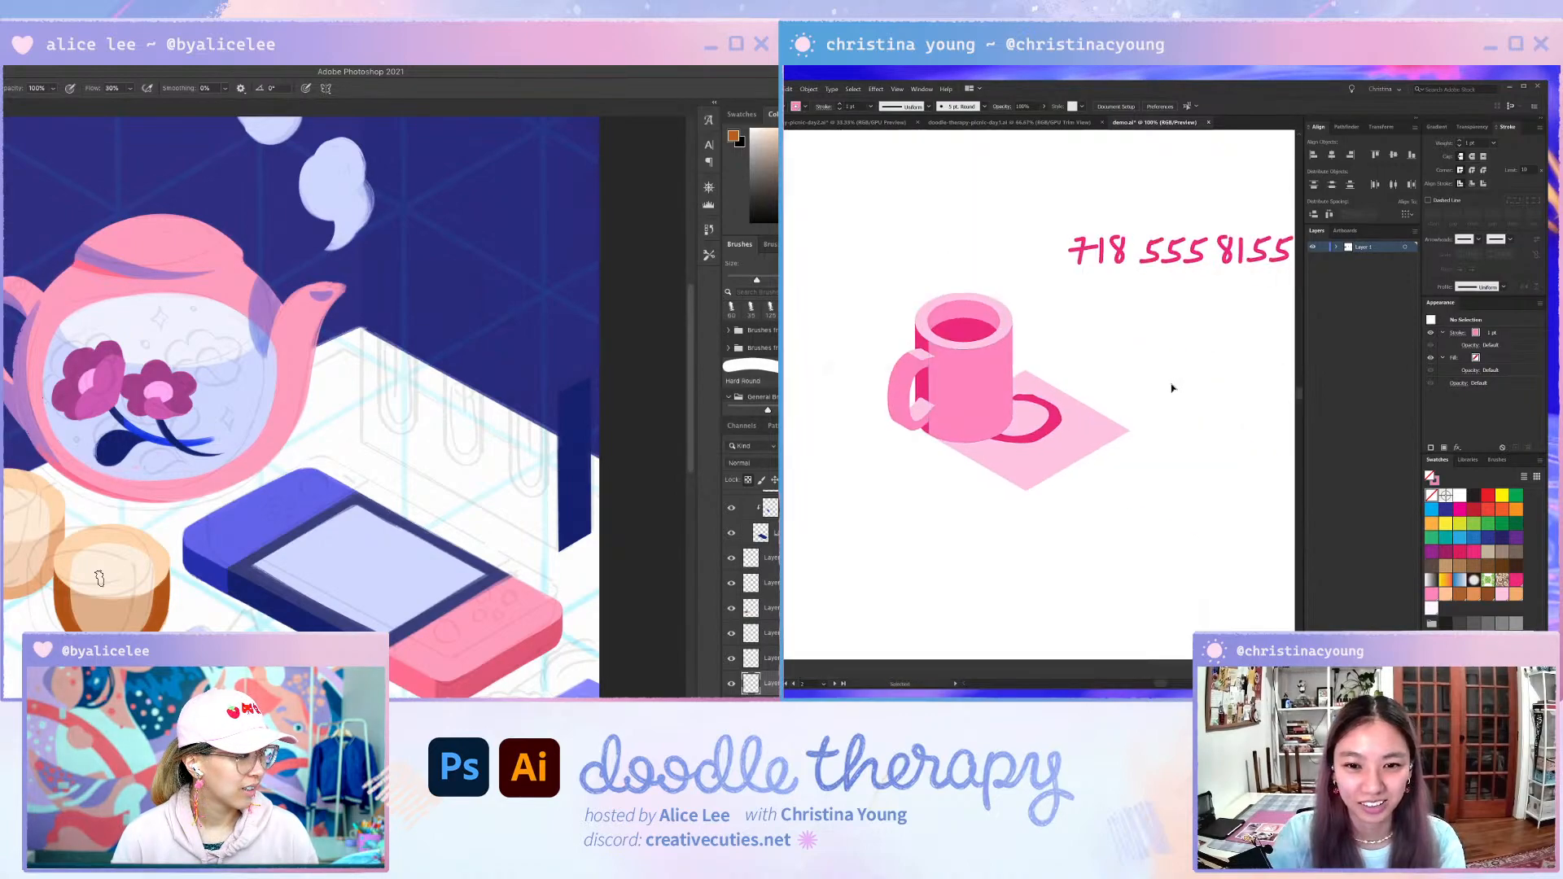
mouse_move(1095, 248)
left_mouse_down()
mouse_move(1282, 212)
mouse_move(1256, 251)
mouse_move(1219, 249)
left_mouse_up()
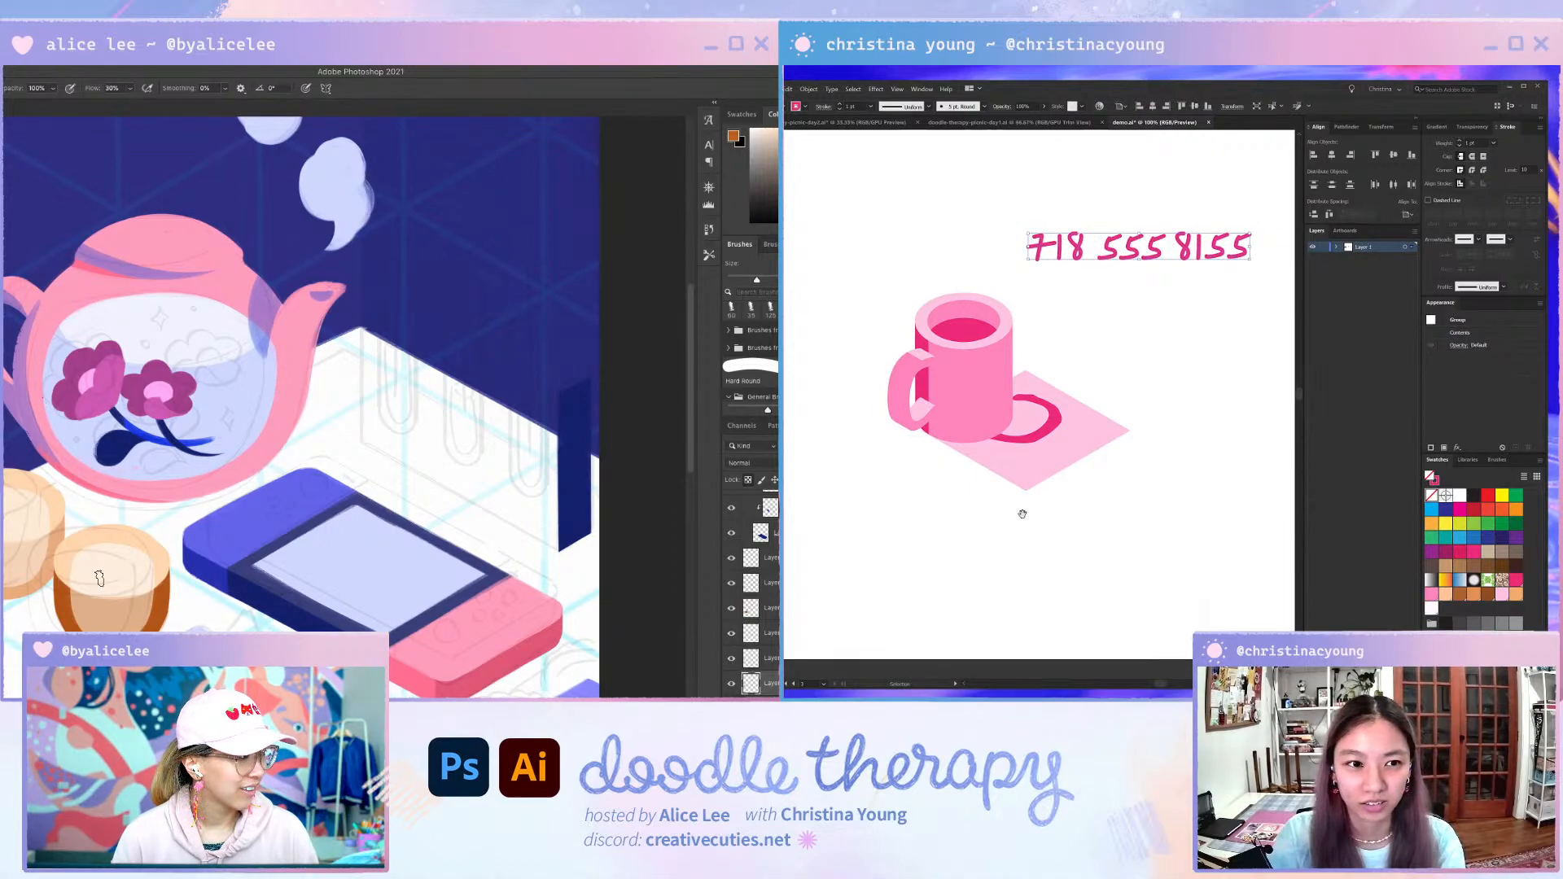
left_click(876, 89)
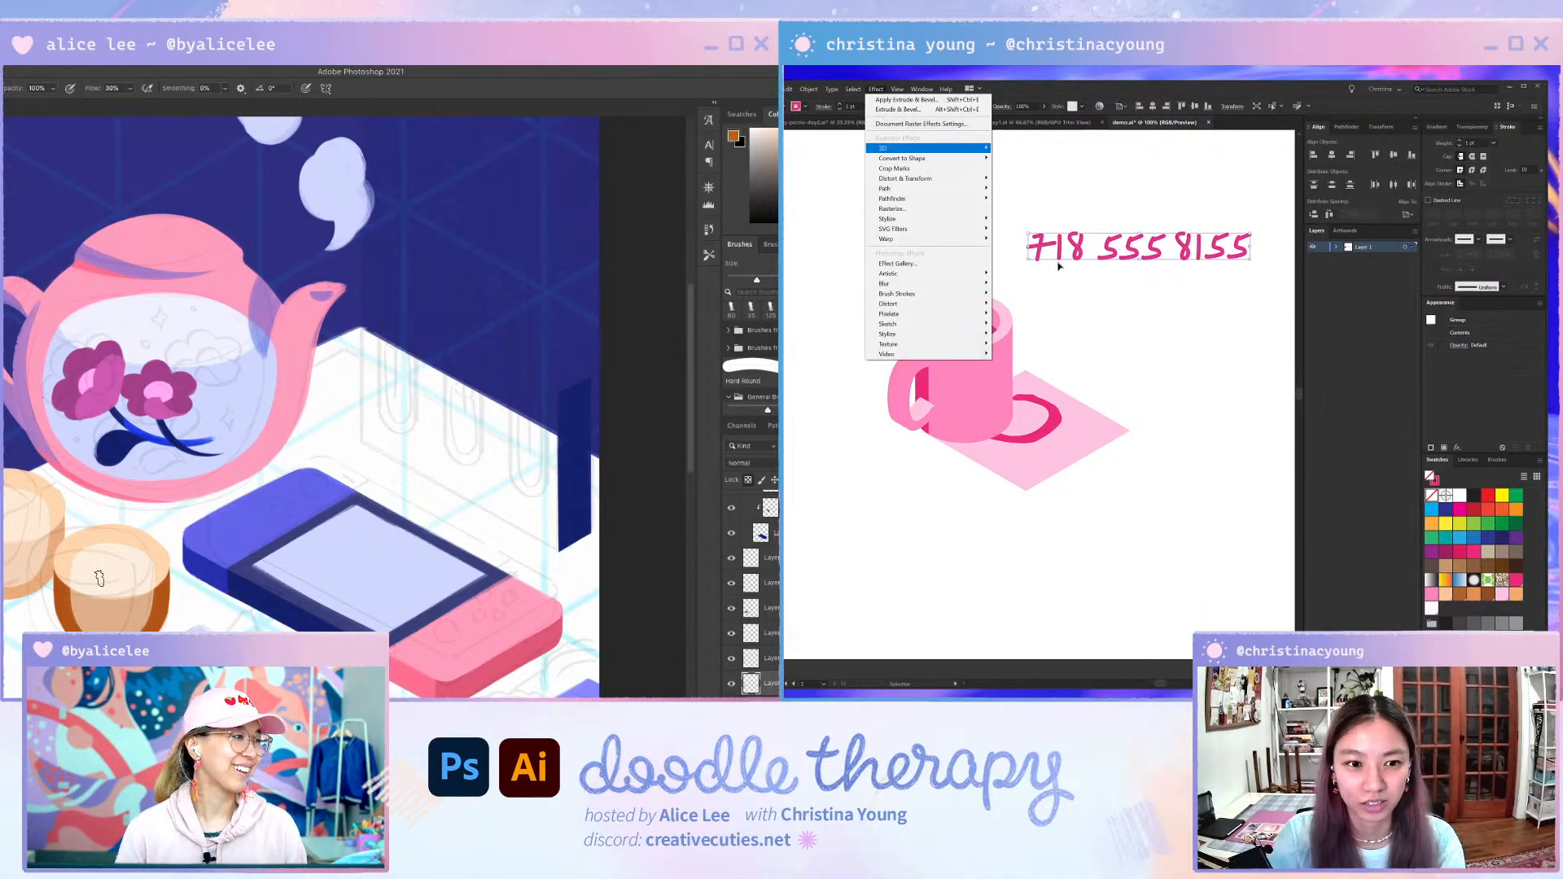
mouse_move(902, 158)
left_click(1014, 169)
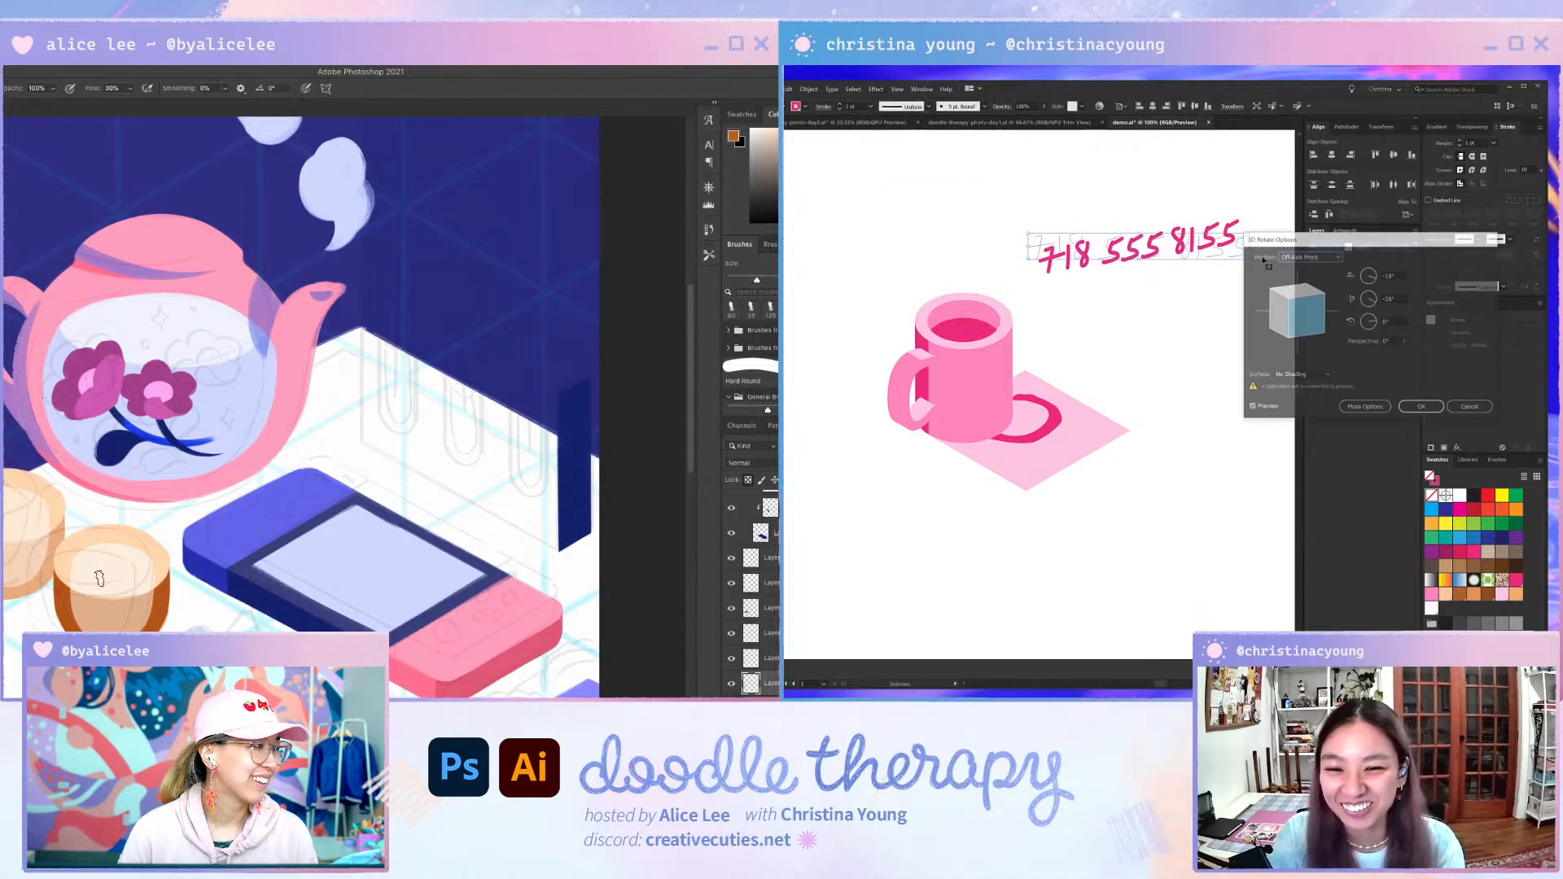
left_click(1308, 257)
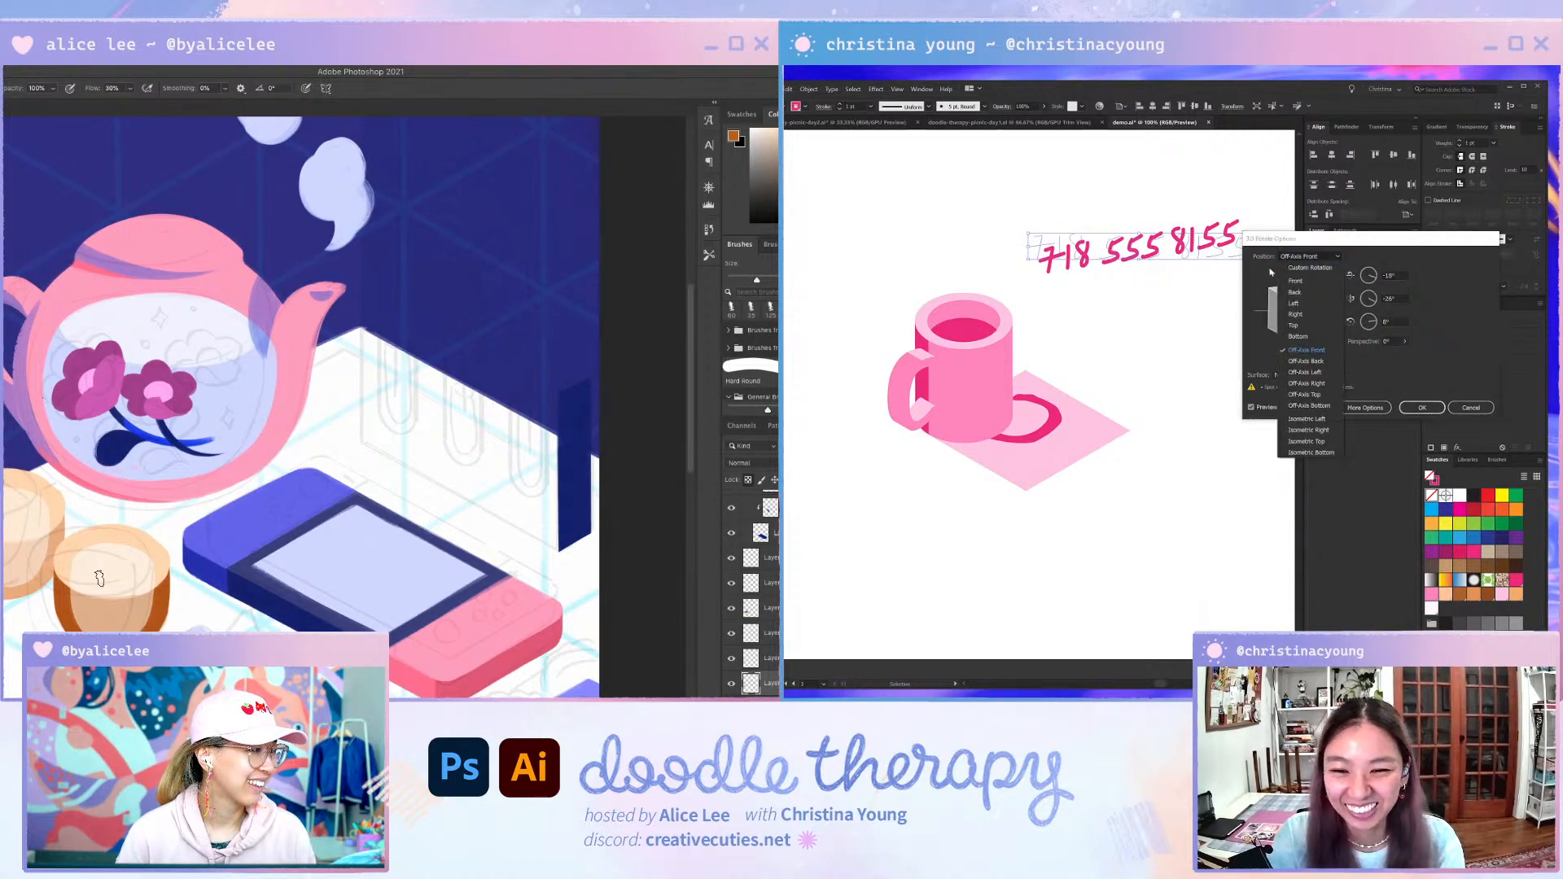
left_click(1487, 356)
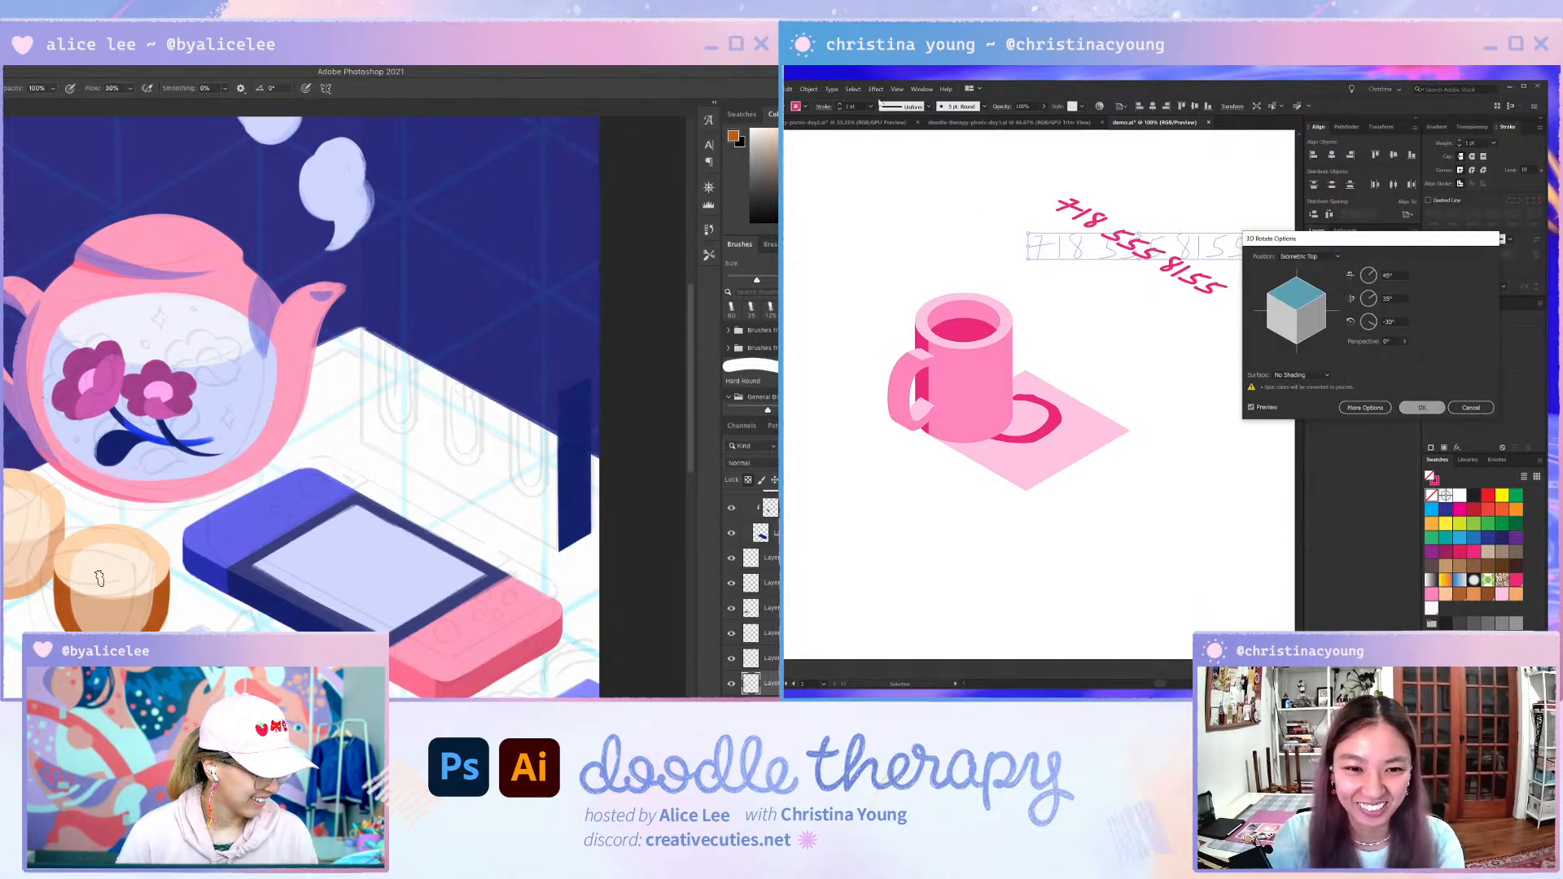
left_click(1422, 407)
- Rotate the handwritten number a quarter turn counterclockwise, scale it down, and move it onto the napkin's lower edge
left_click_drag(896, 153, 1073, 165)
left_click_drag(1144, 244, 1098, 396)
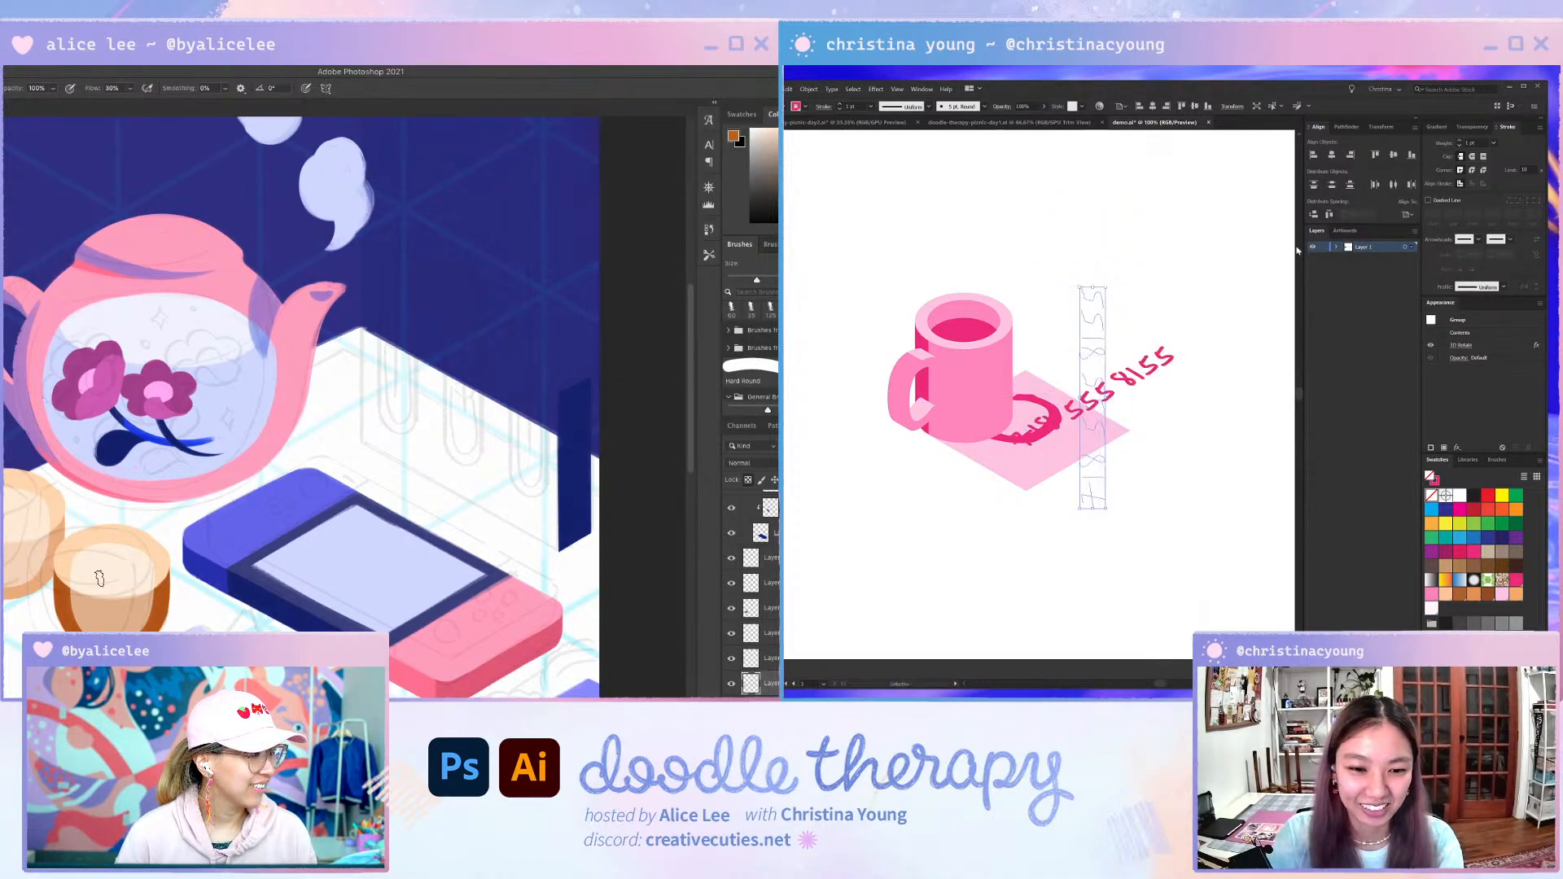
left_click_drag(1092, 287, 1094, 300)
left_click_drag(1311, 447, 1425, 419)
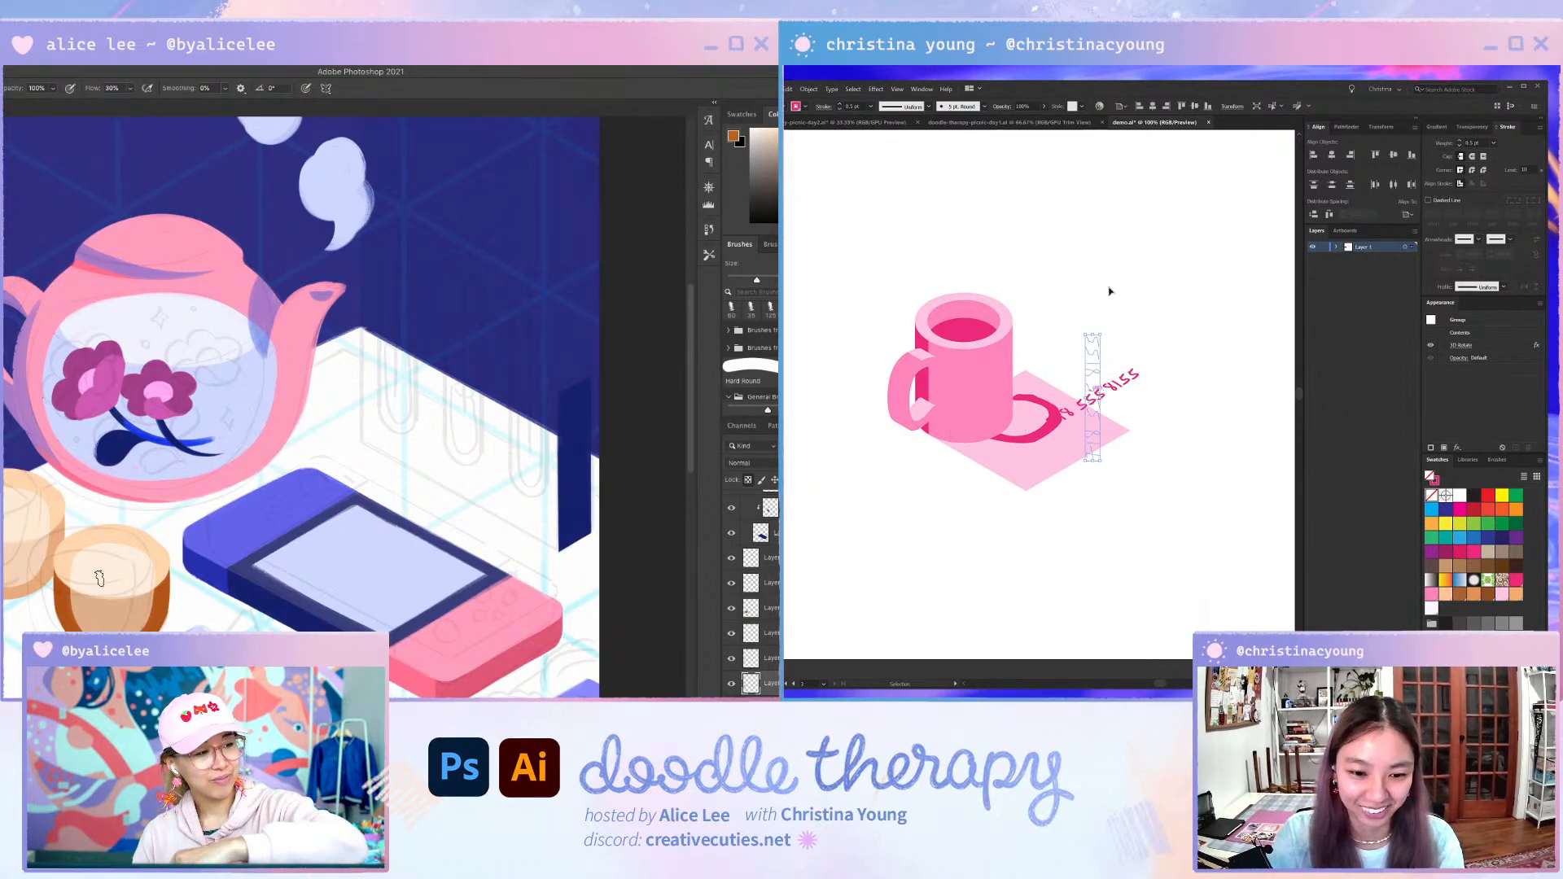
left_click_drag(1101, 397, 1081, 446)
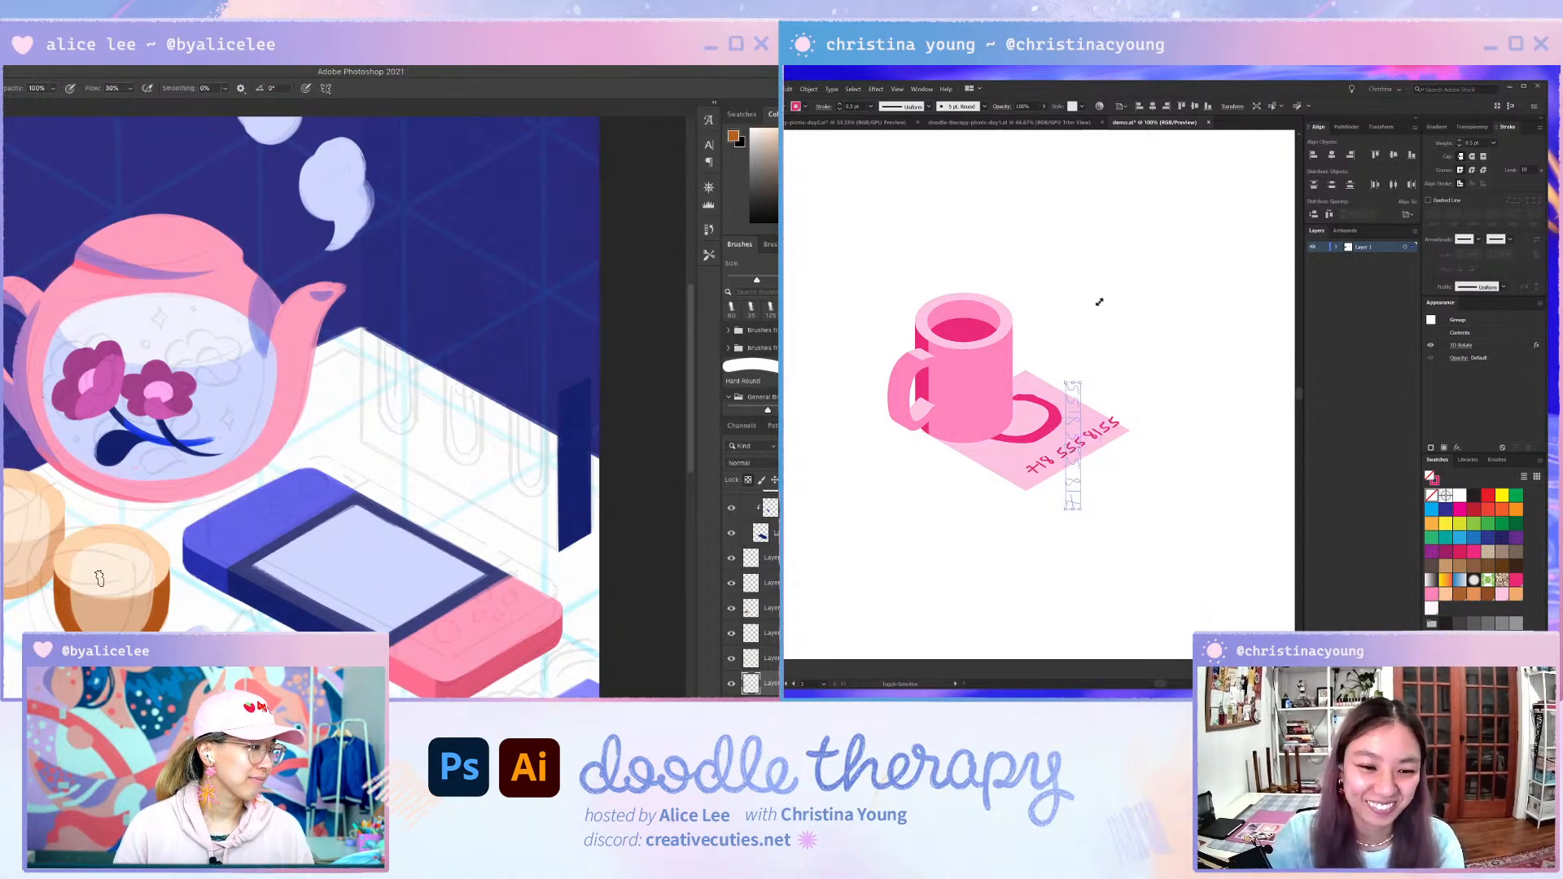
- Shrink the handwritten number slightly more and nudge it until it fits along the napkin's lower edge
key("shift+Down")
key("shift+Left")
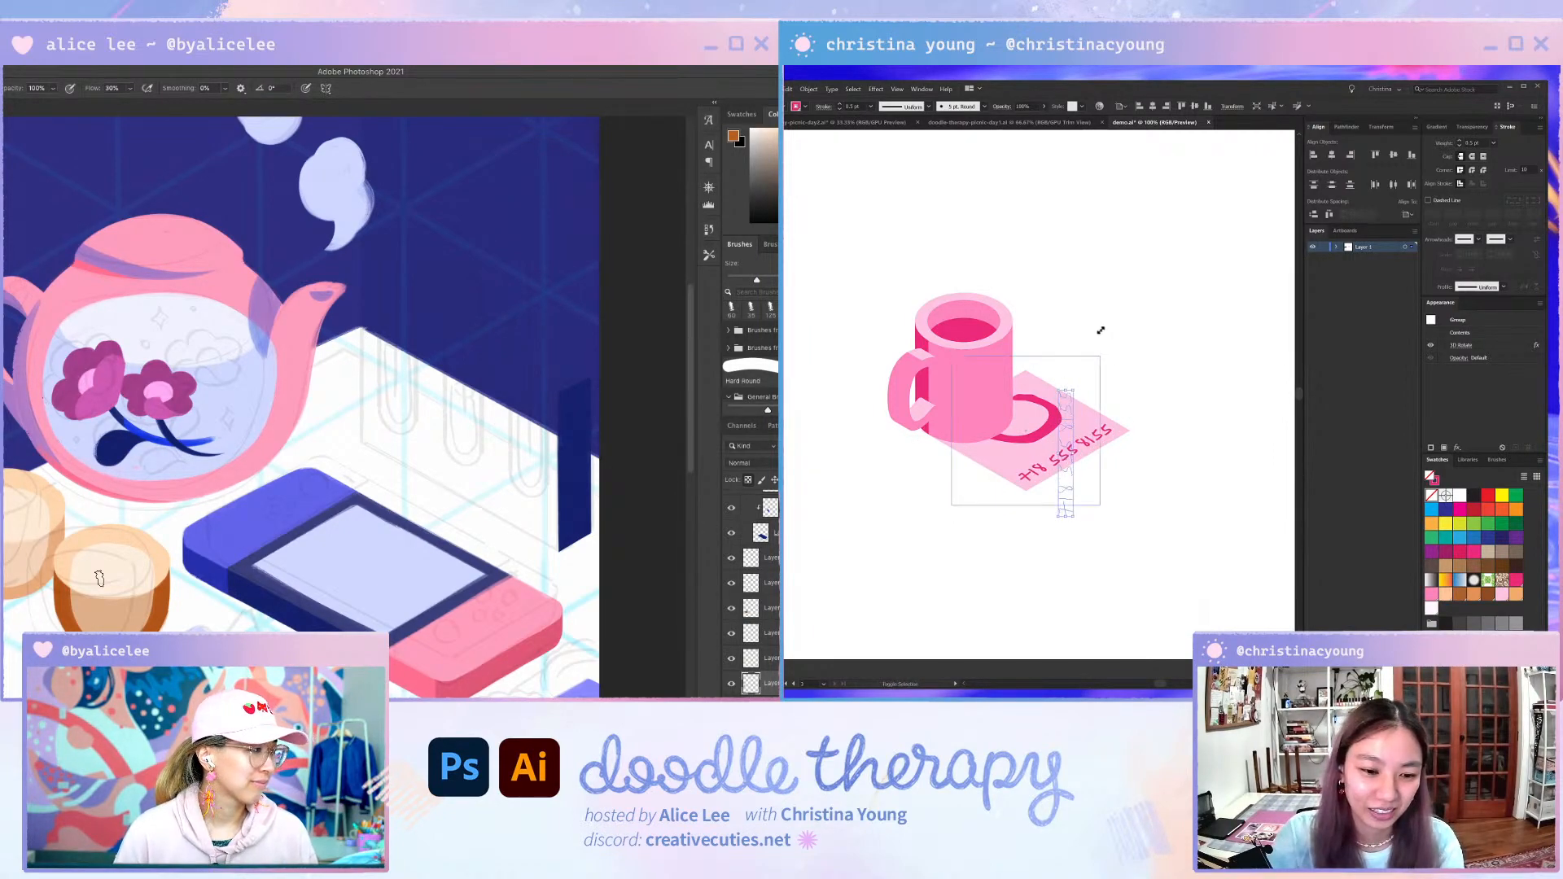
left_click_drag(1102, 327, 1105, 352)
key("shift+Up")
key("shift+Up")
key("shift+Up")
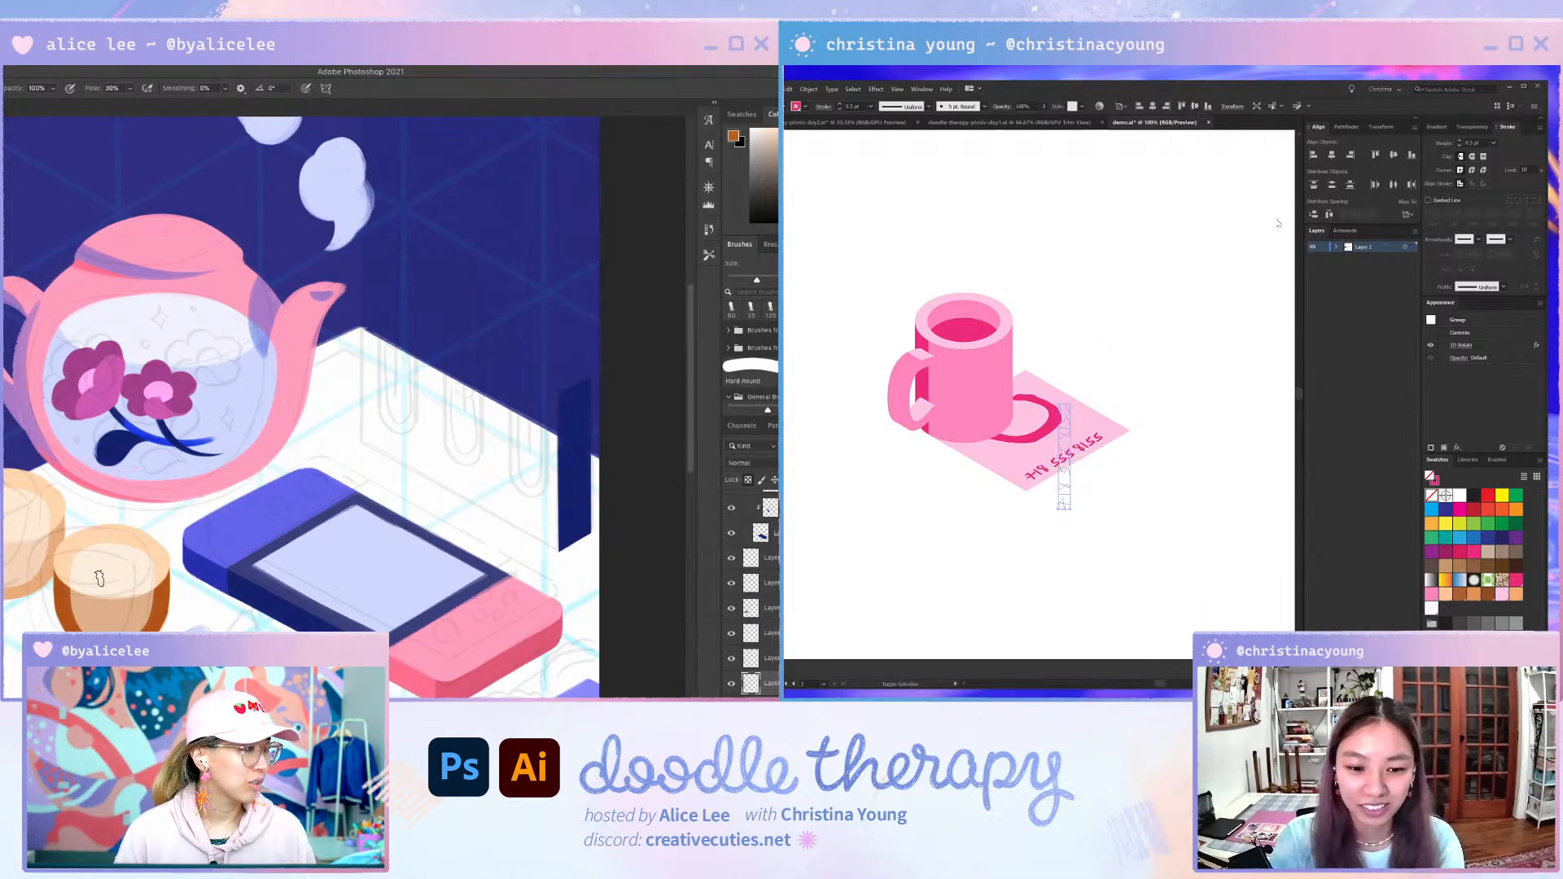
key("shift+Down")
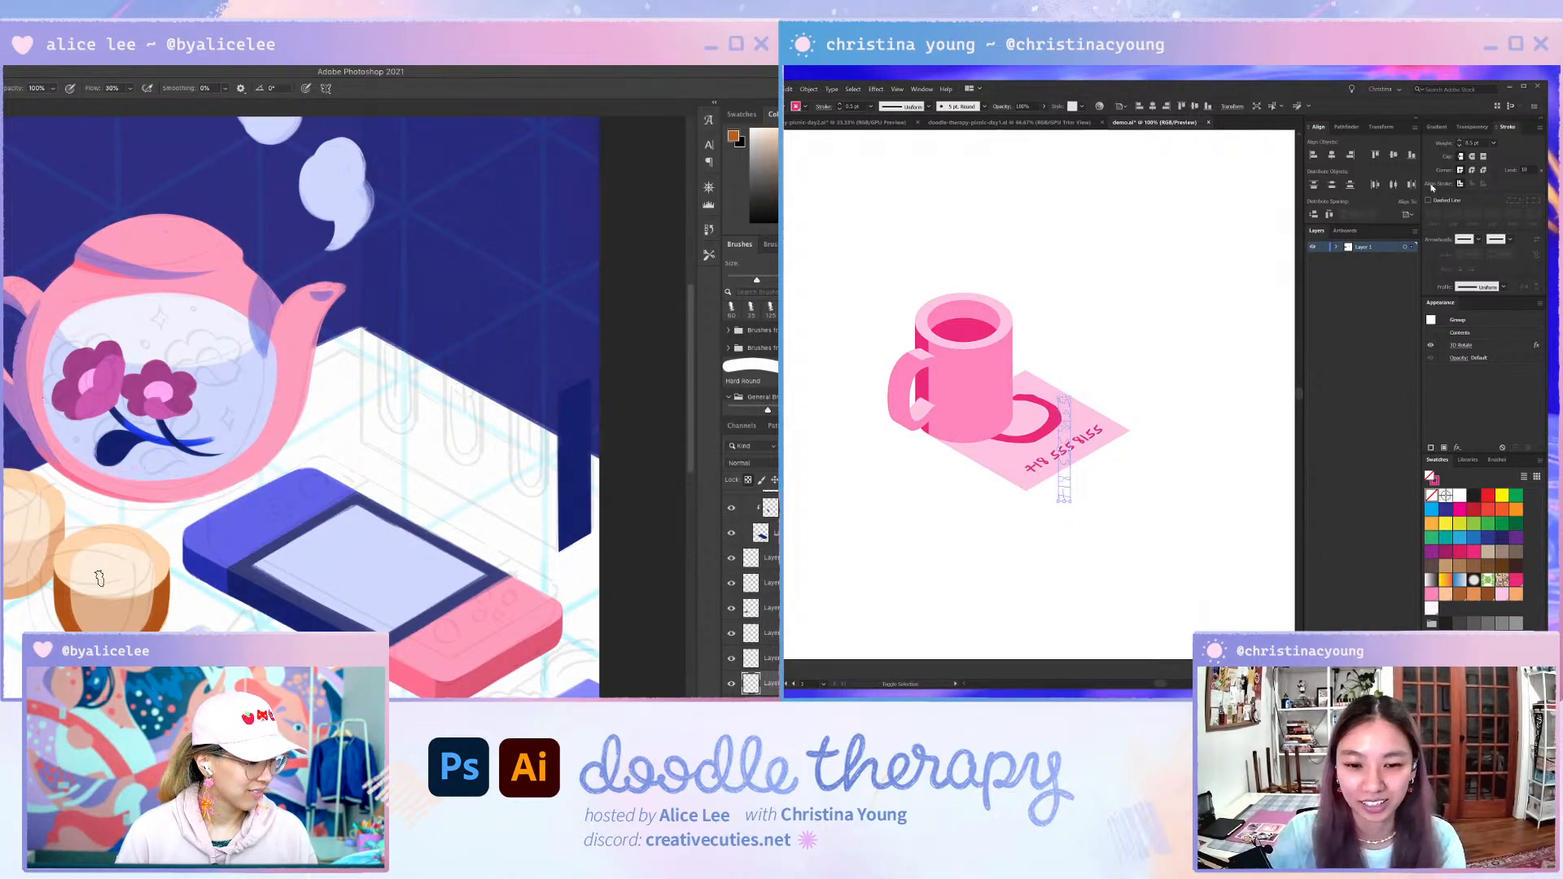
left_click(1082, 387)
key("t")
left_click(1155, 310)
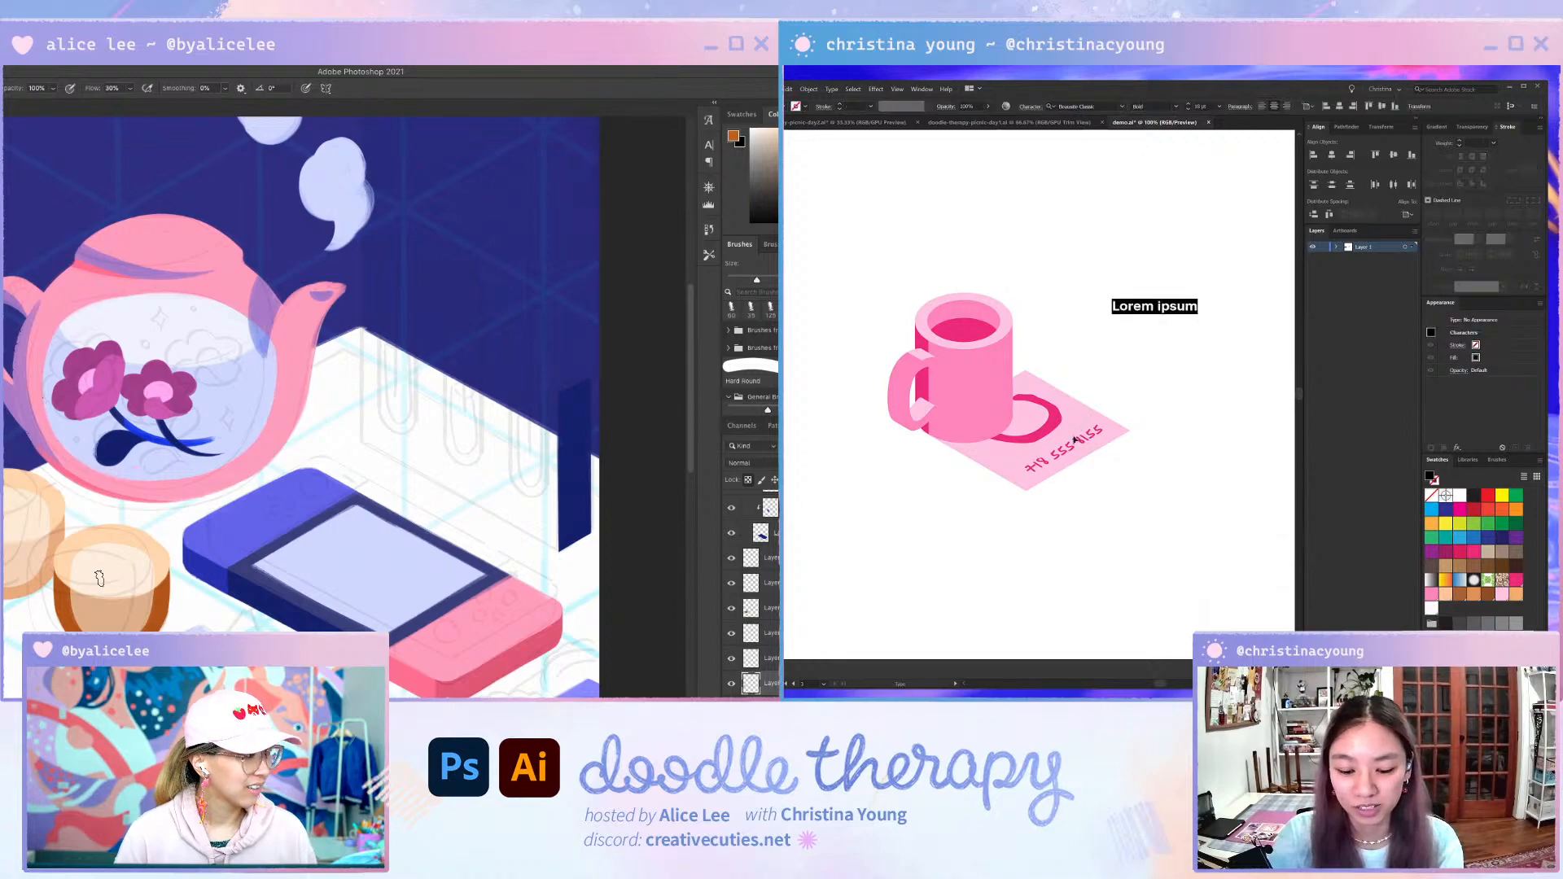
key("Escape")
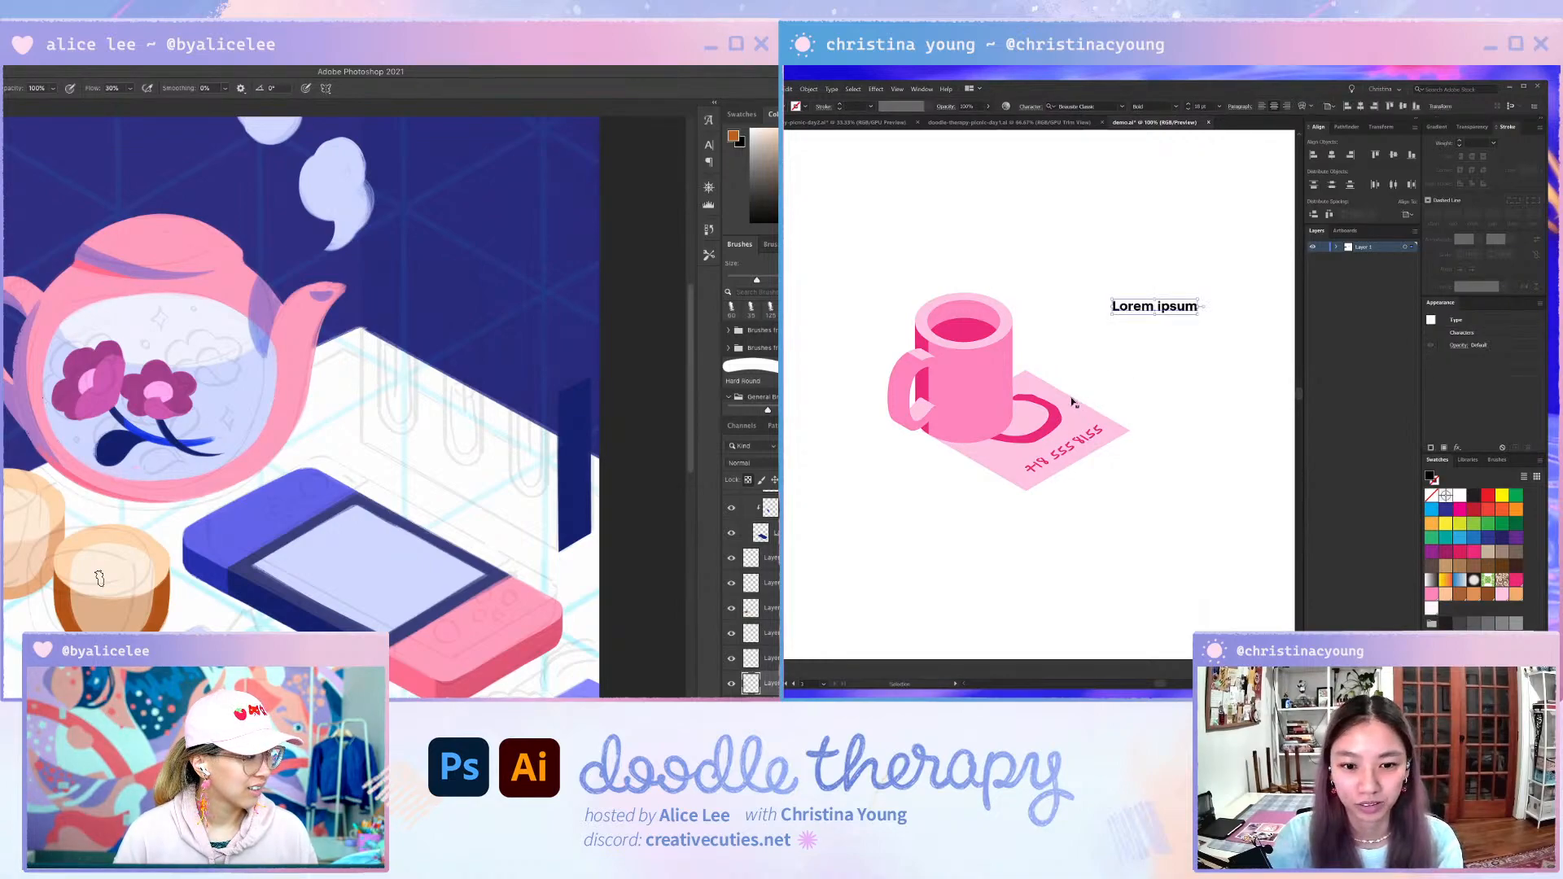
key("Delete")
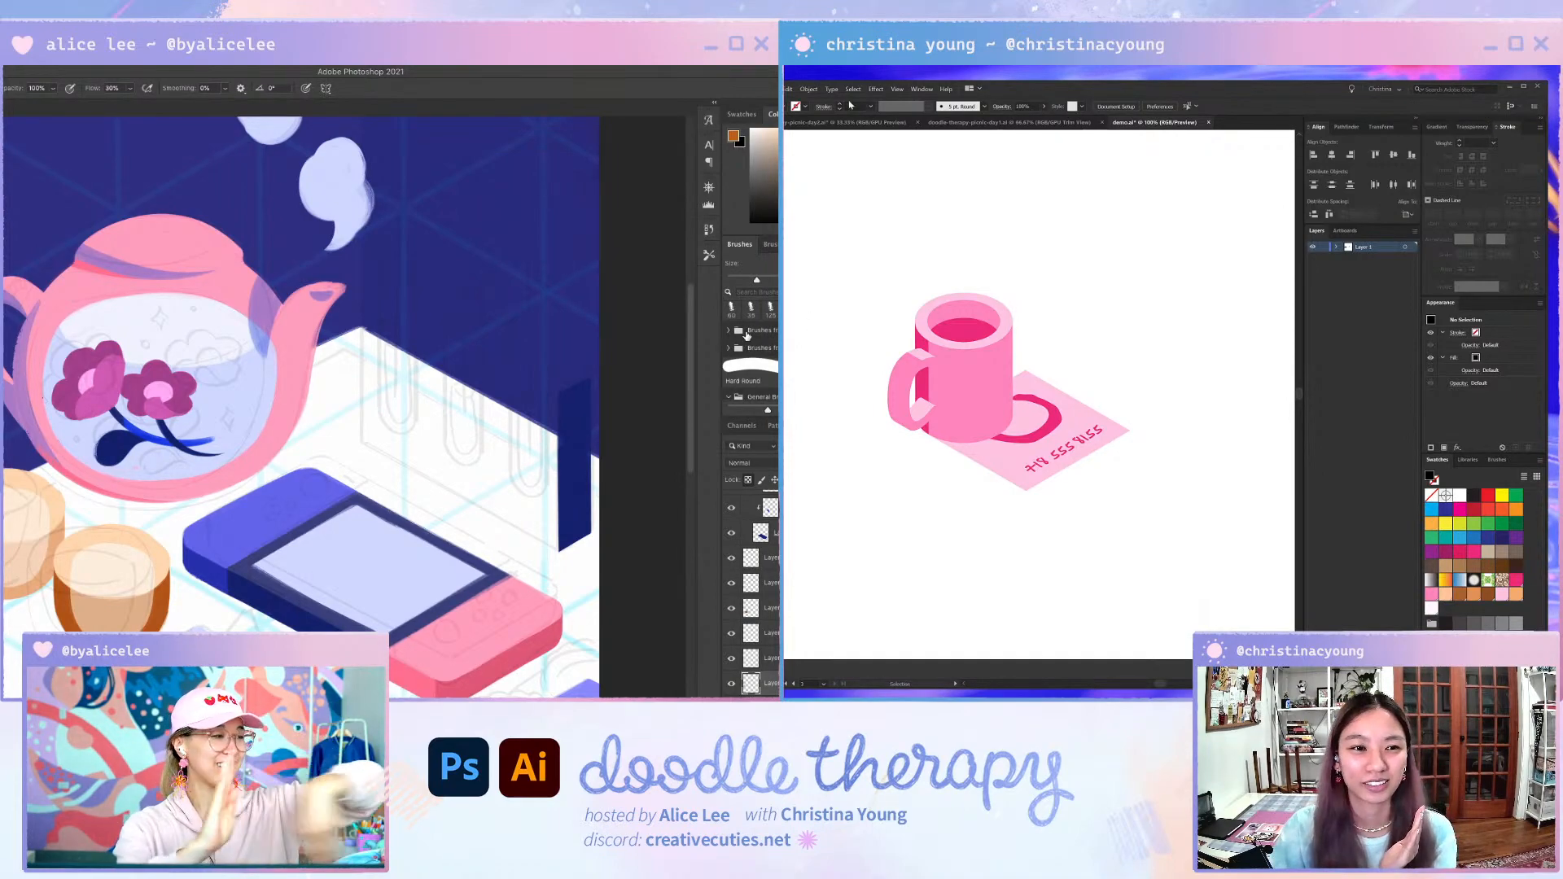
left_click(875, 89)
mouse_move(893, 150)
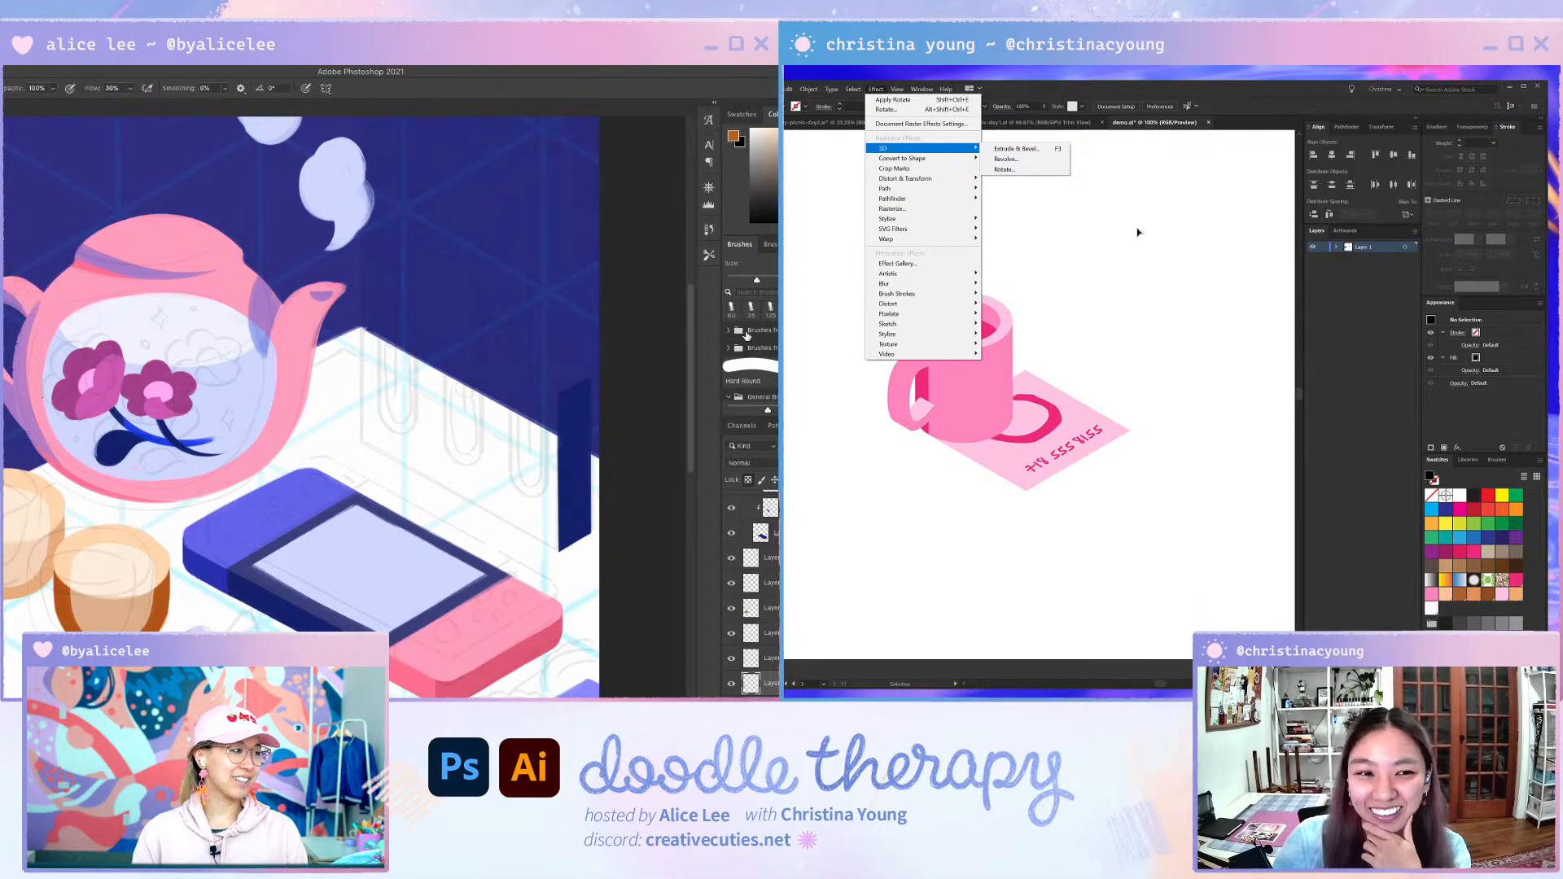
left_click(1137, 232)
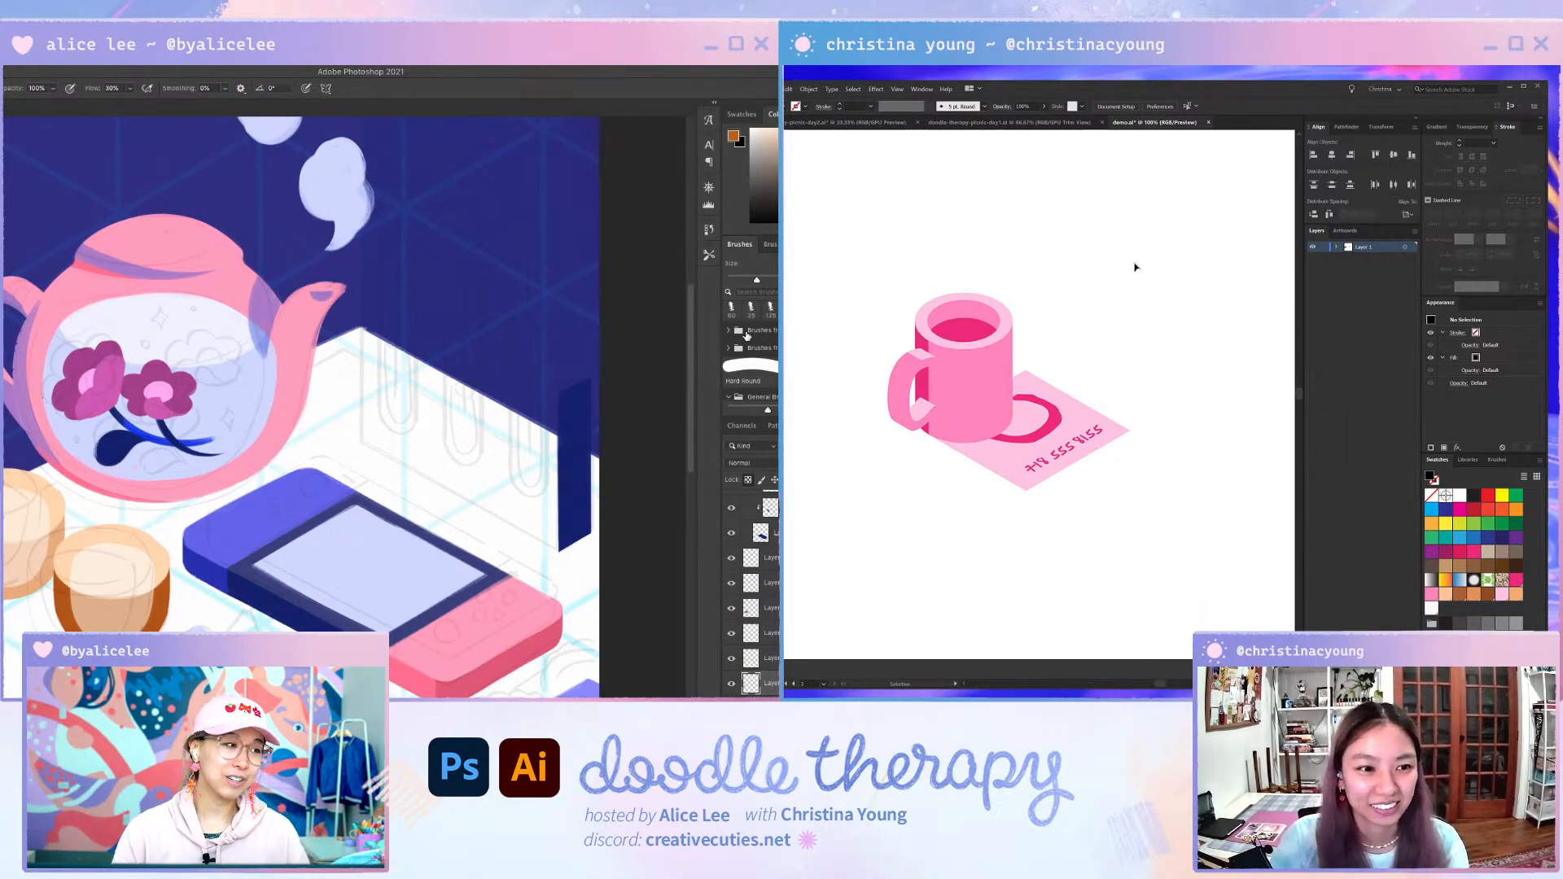
- Switch to the picnic illustration document and view the loose teapot and cup outline paths beside the artboards
left_click(866, 123)
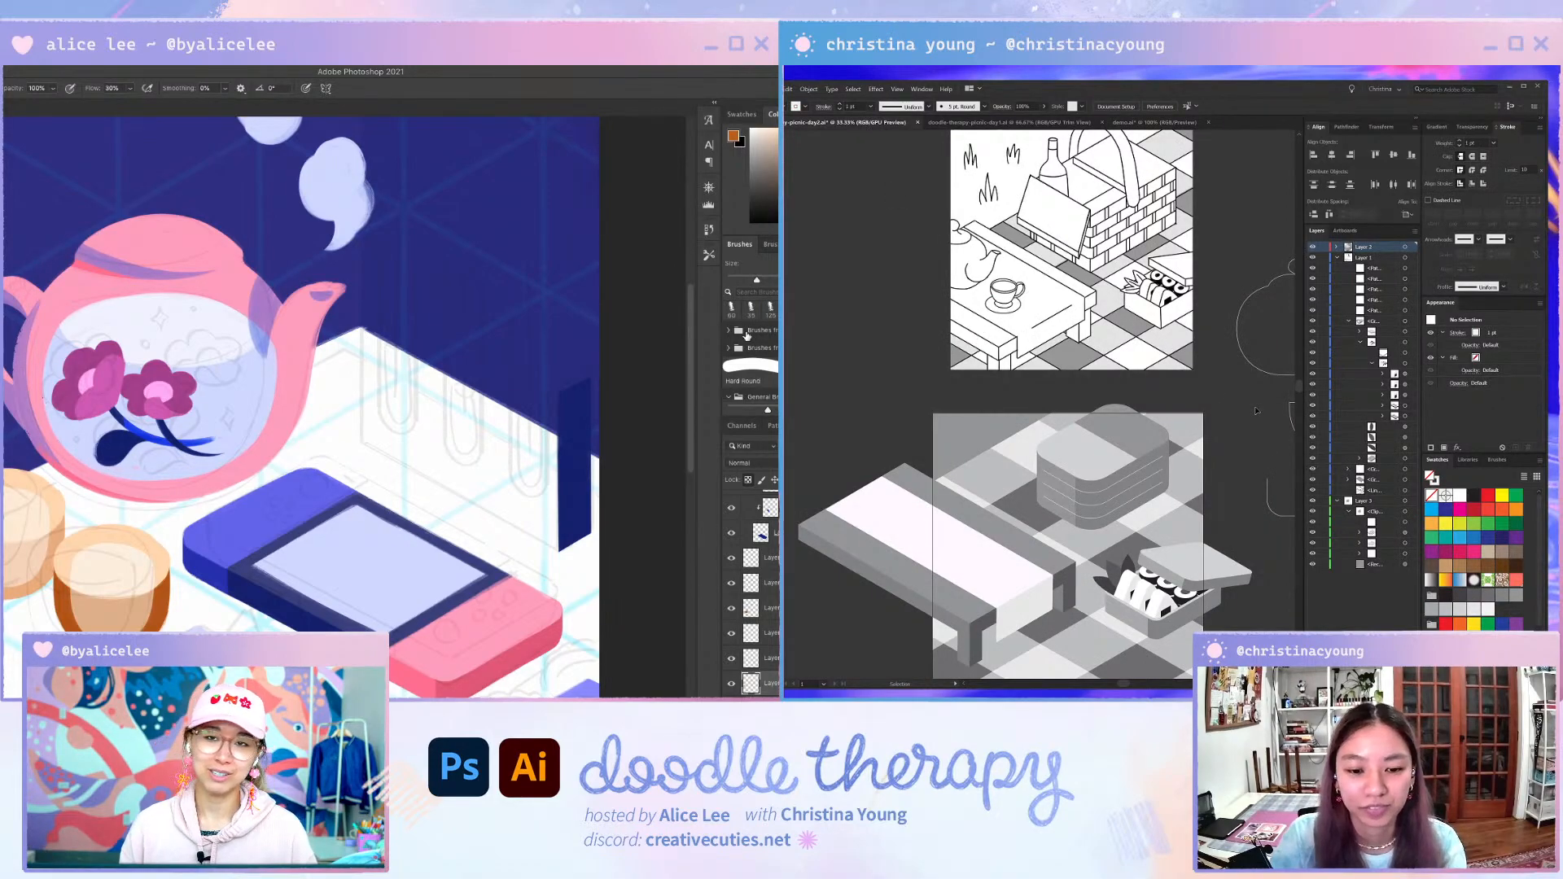
left_click_drag(1272, 448, 1243, 260)
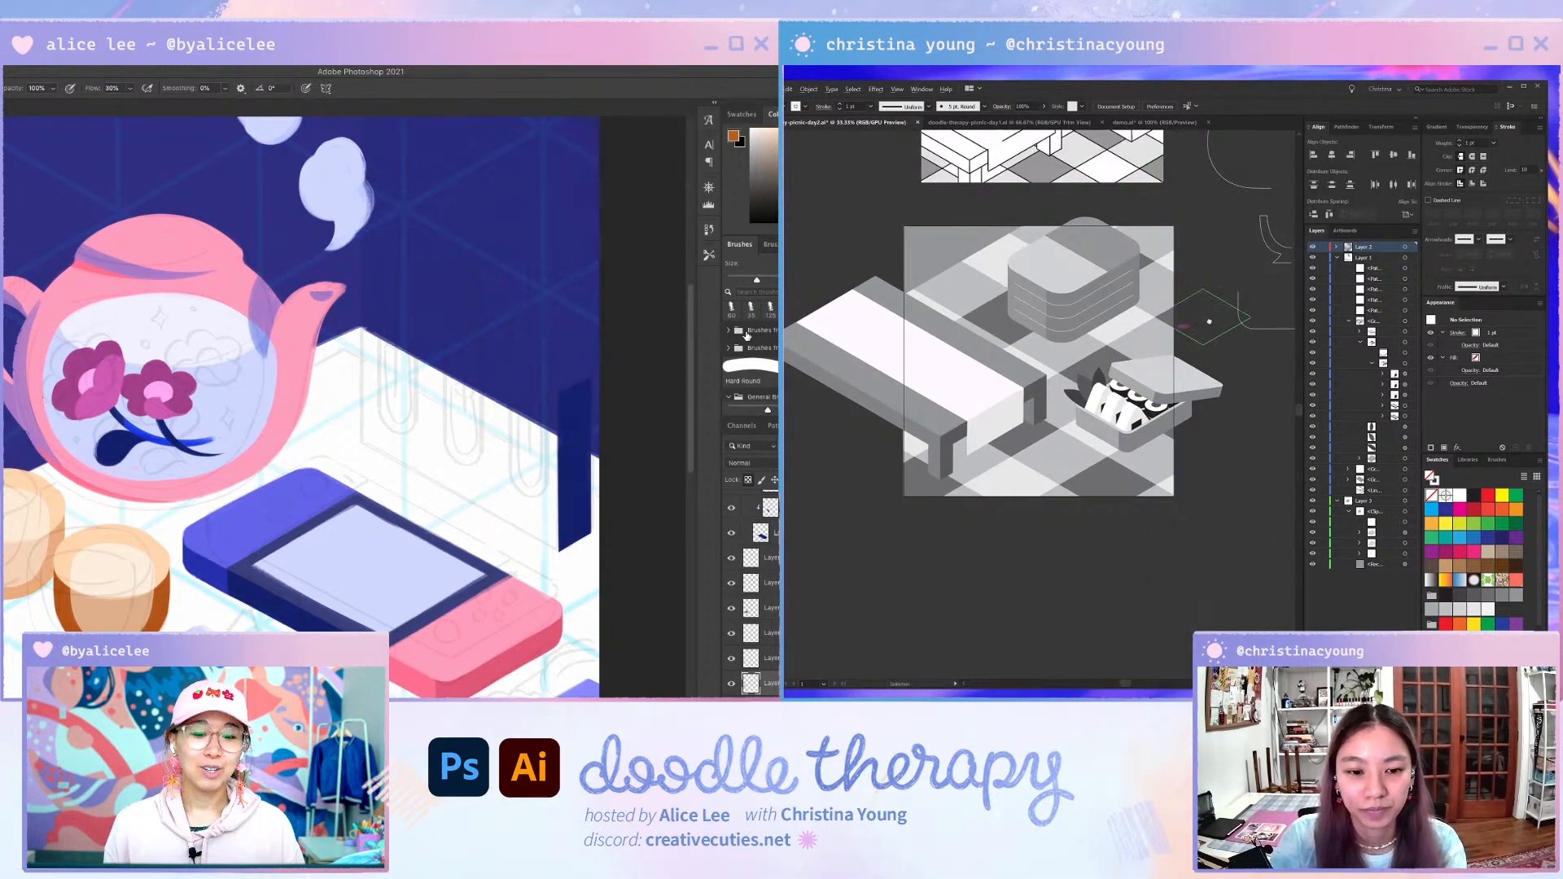
scroll(1209, 320, "up", 1)
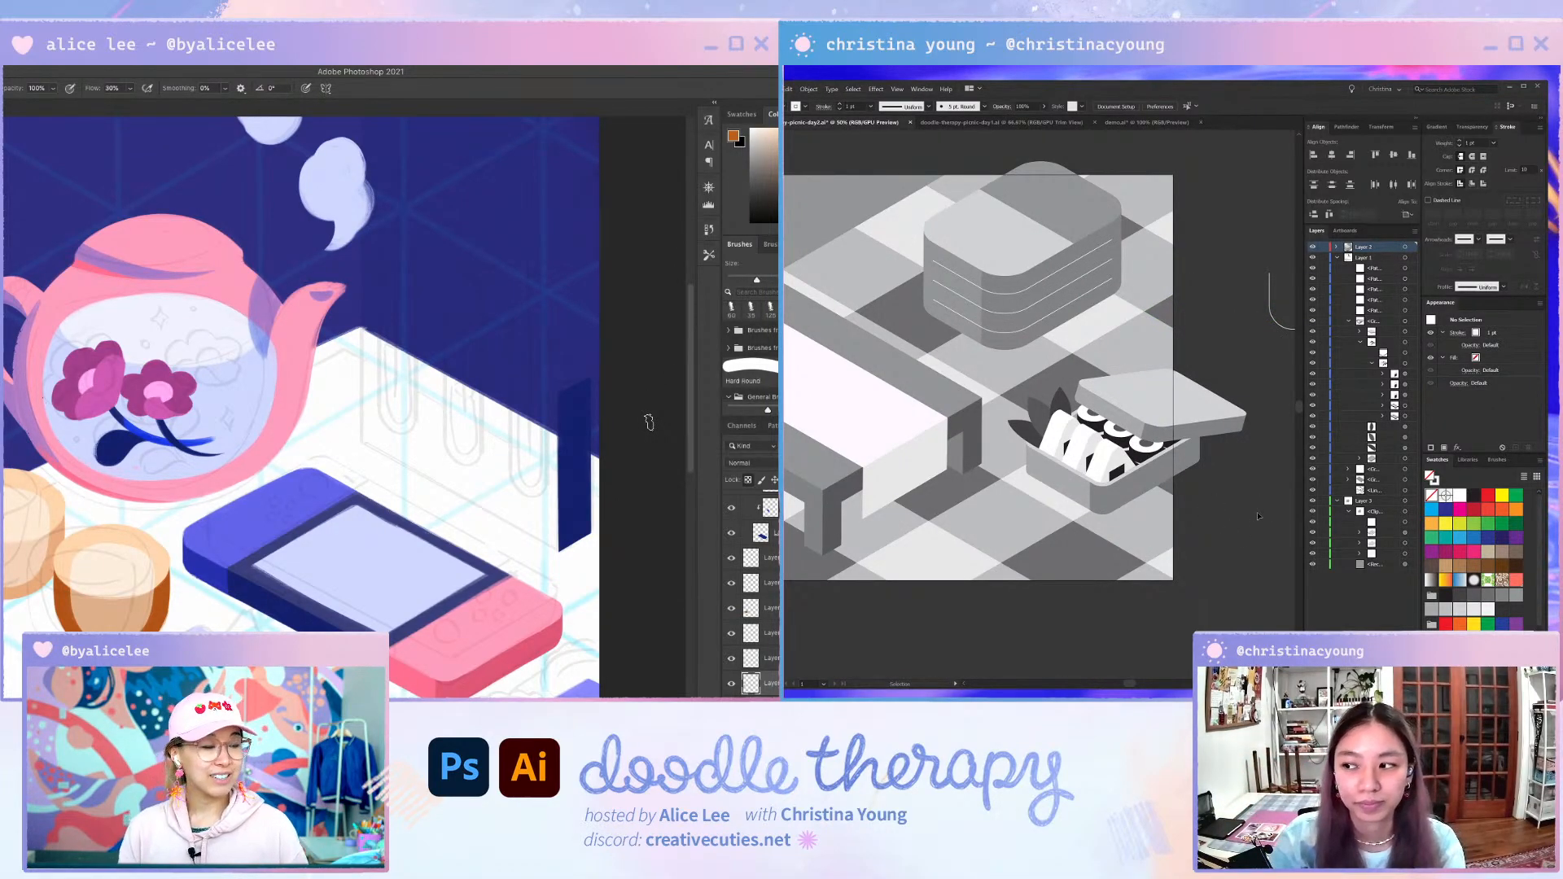
left_click_drag(1242, 468, 1003, 677)
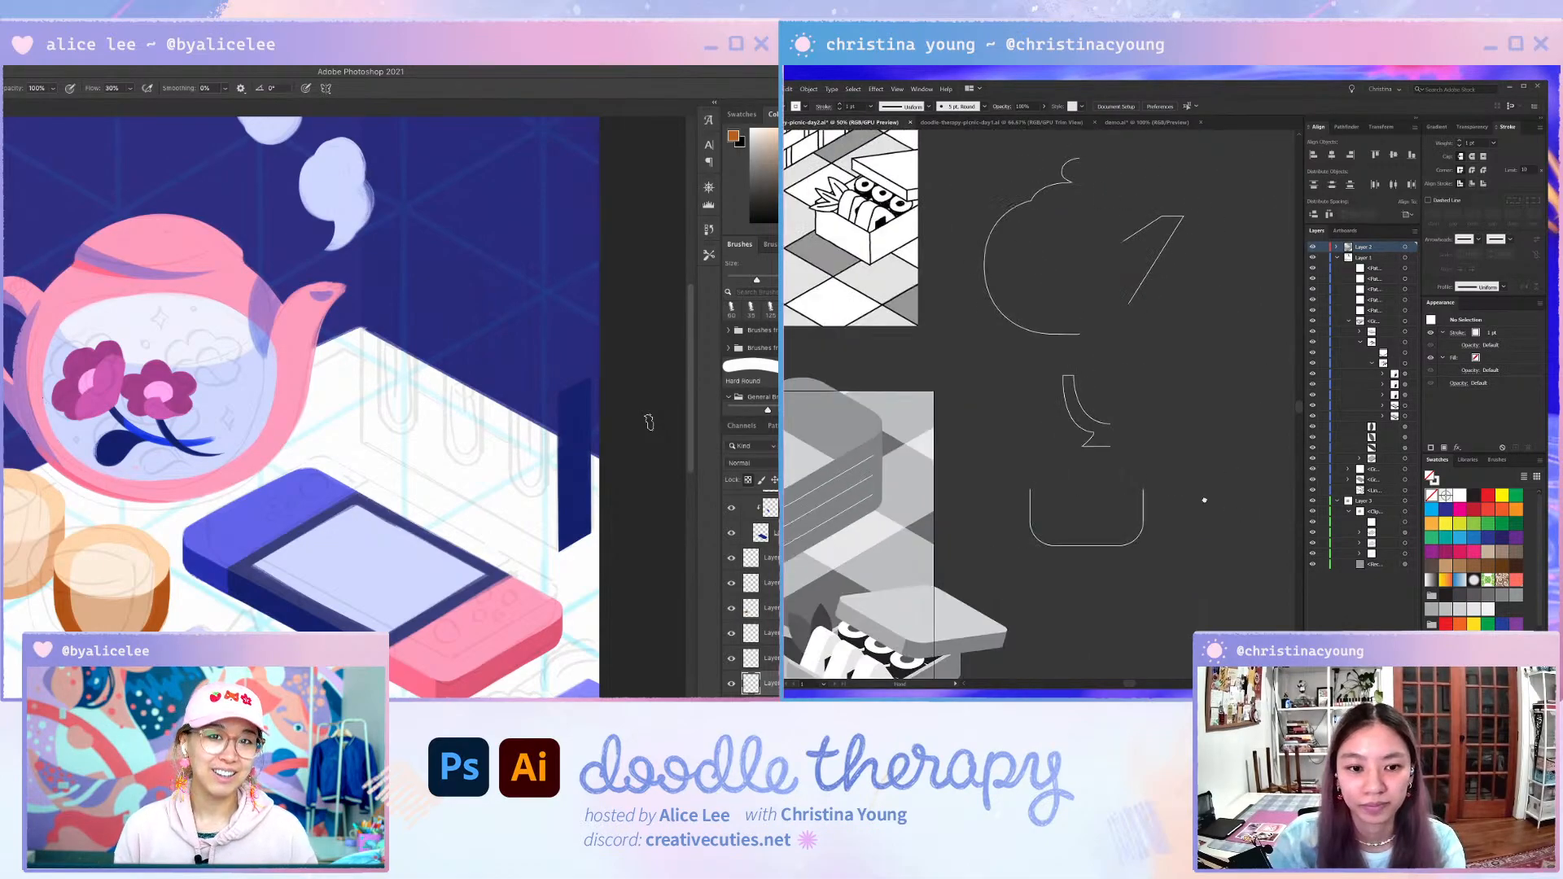
left_click_drag(967, 606, 989, 688)
left_click(1076, 407)
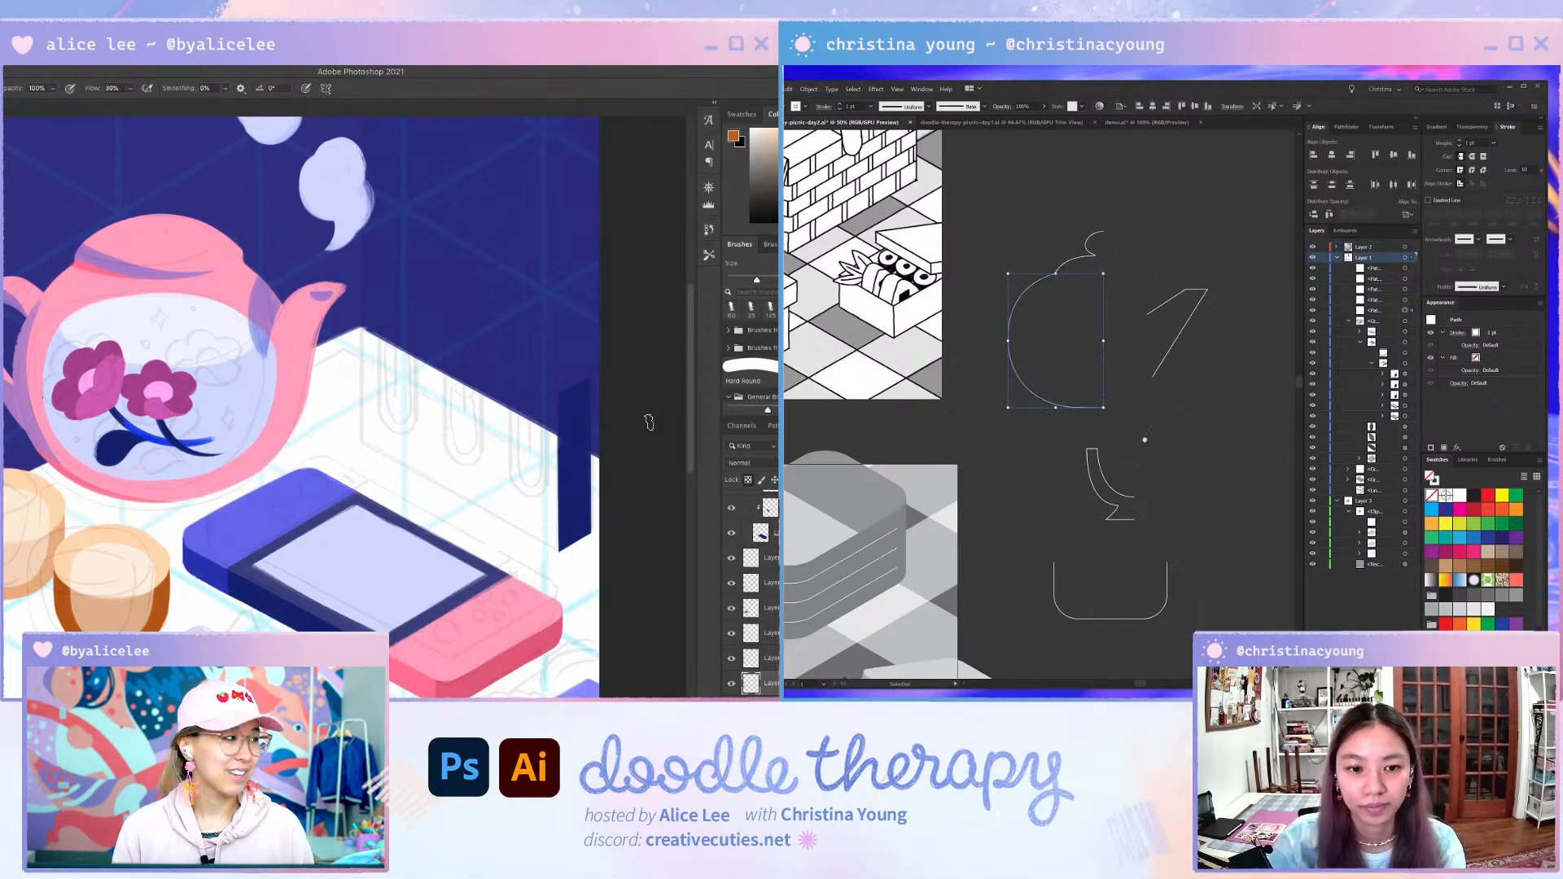
left_click(1093, 284)
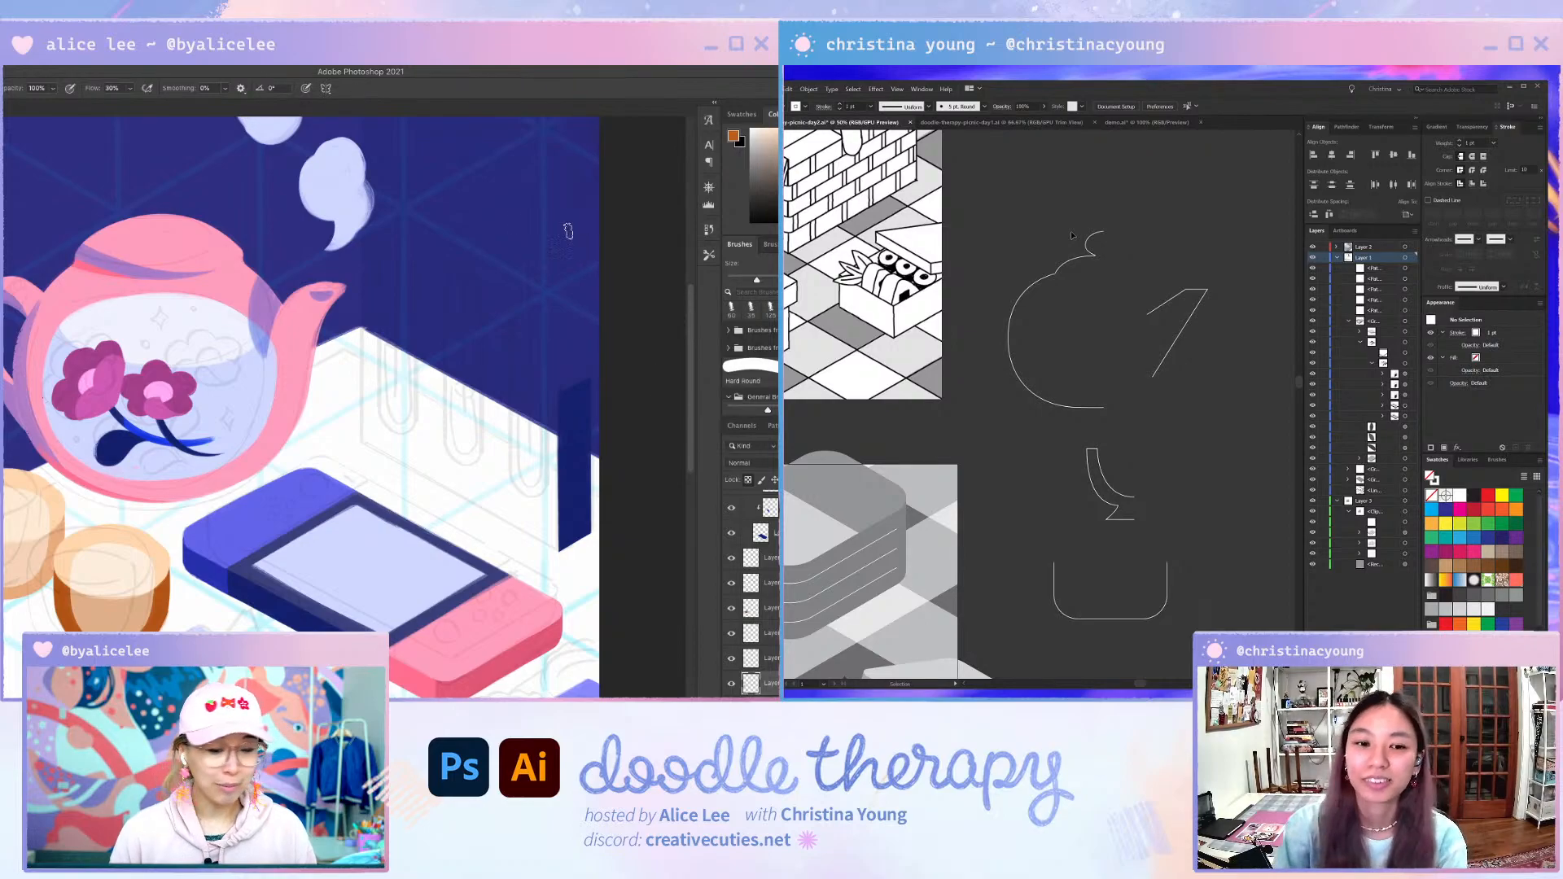
scroll(440, 186, "down", 4)
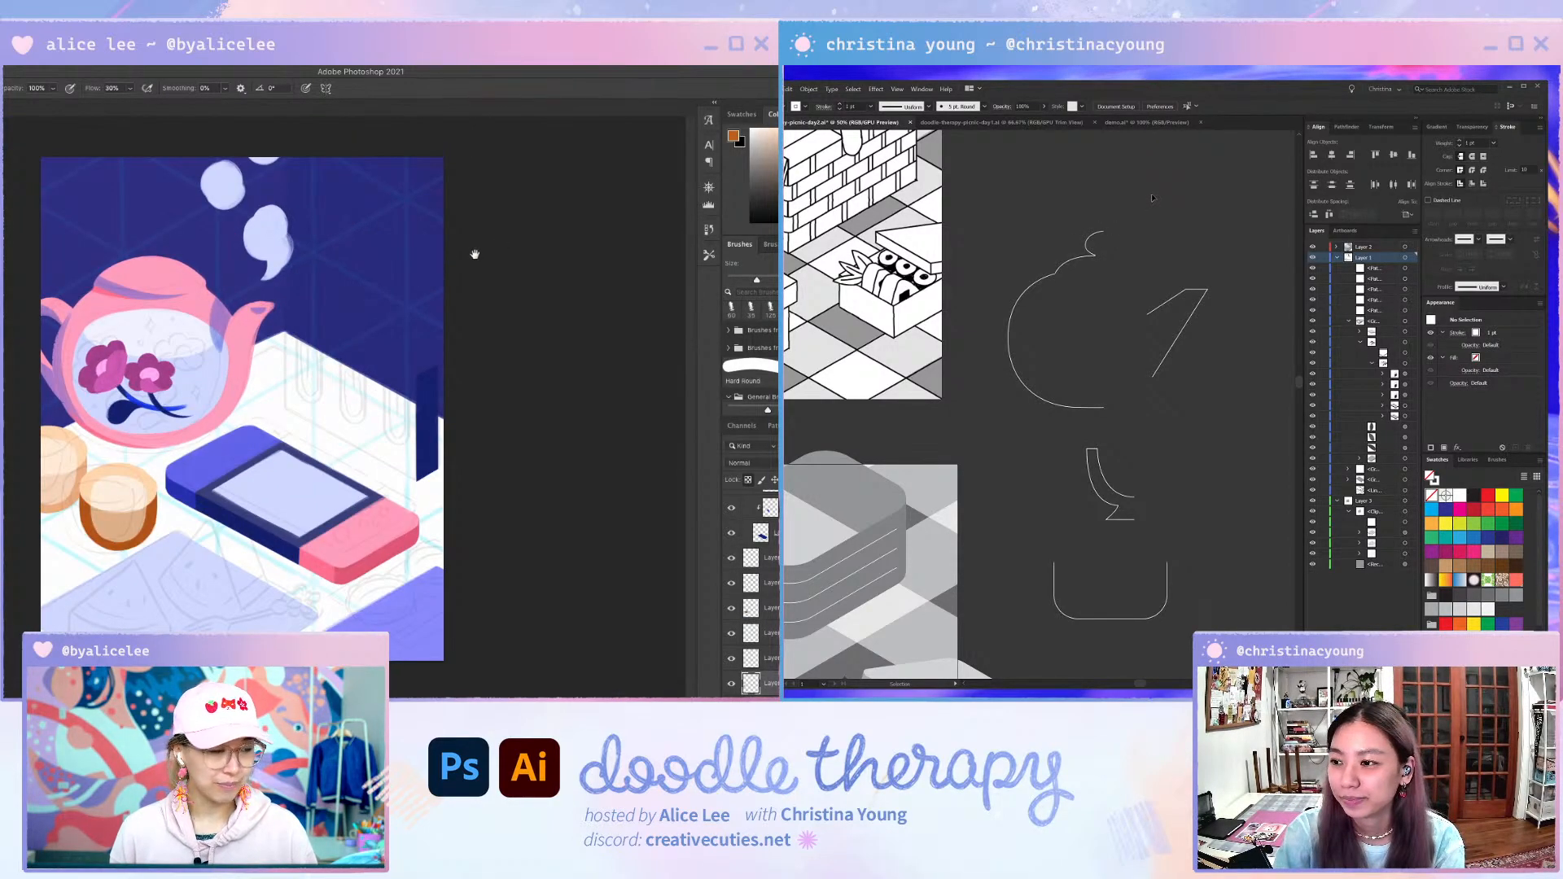
scroll(478, 260, "up", 3)
scroll(523, 322, "up", 2)
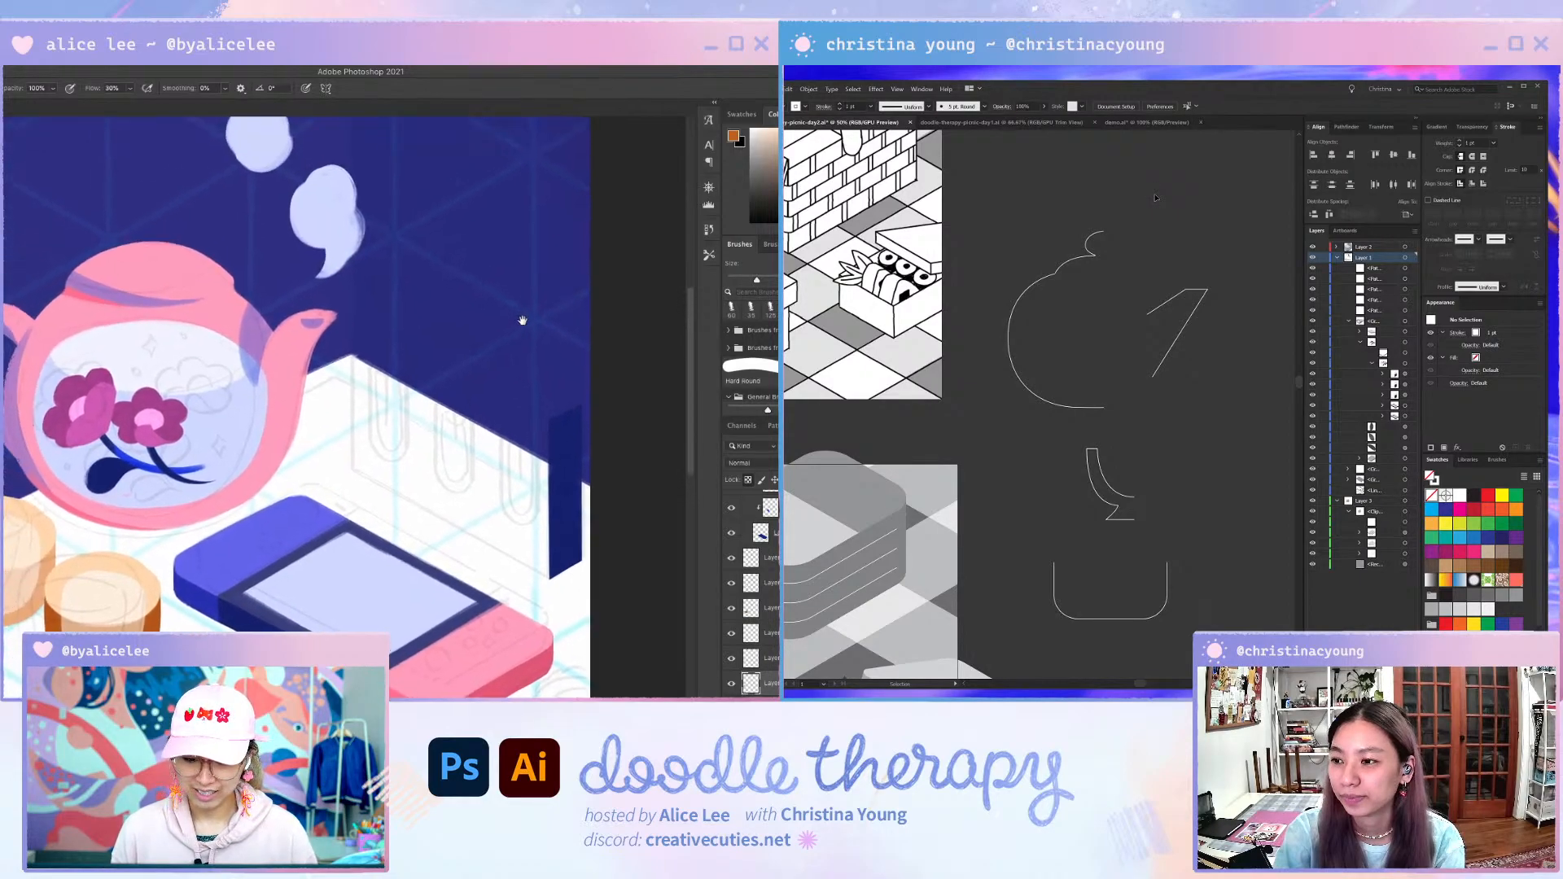
left_click_drag(650, 467, 595, 376)
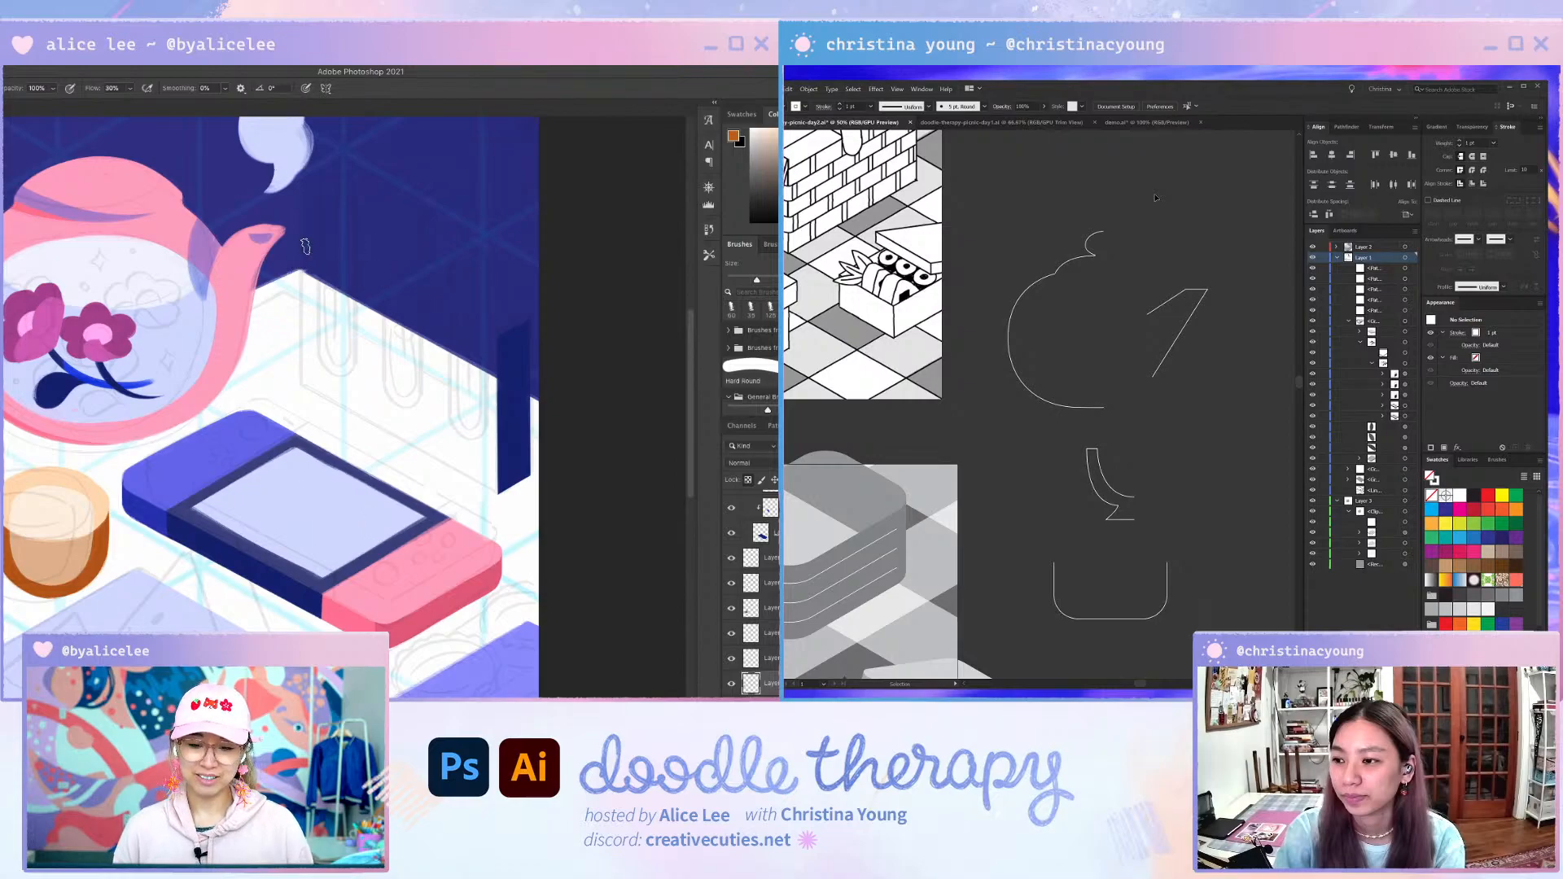
left_click_drag(304, 247, 357, 264)
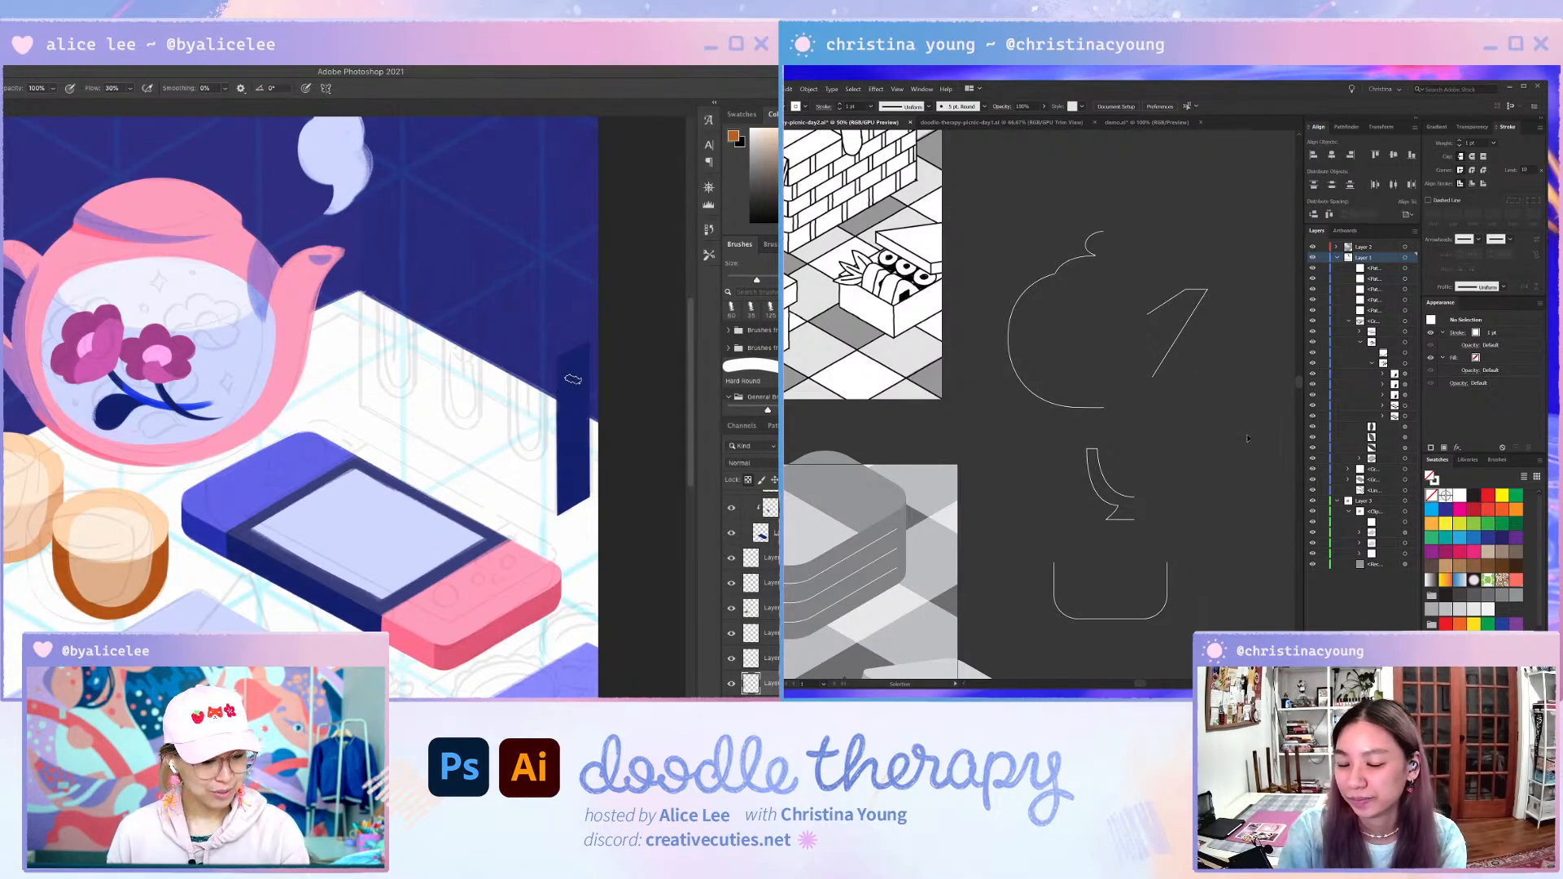
key("v")
left_click_drag(573, 383, 610, 346)
key("super+z")
scroll(626, 317, "up", 3)
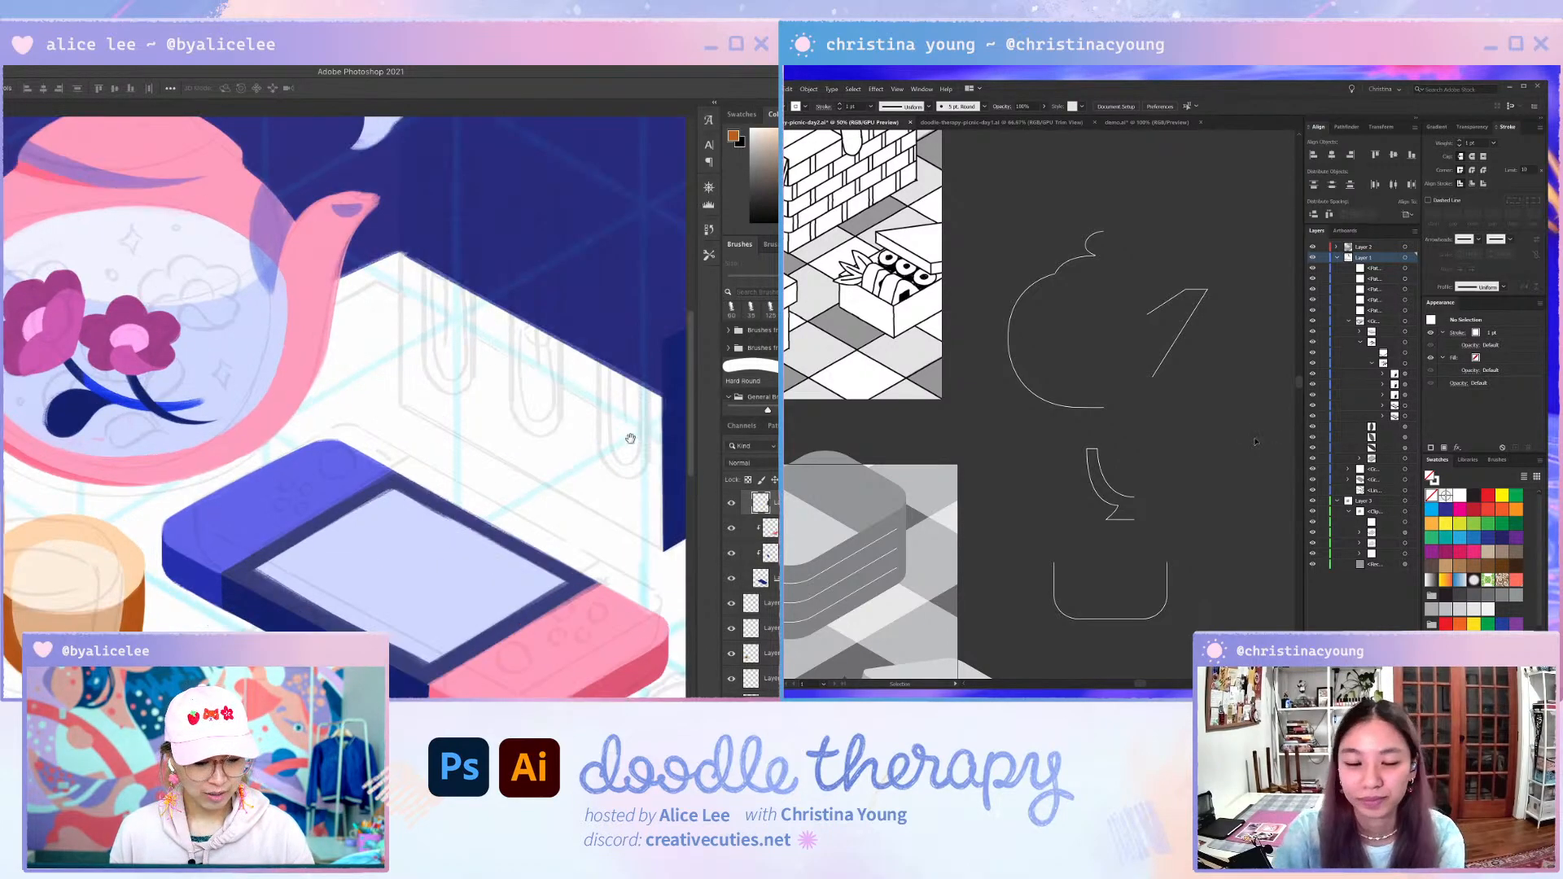
- Apply 3D Revolve from the Right Edge to the teapot's lid profile, and duplicate the selected layer in the Photoshop painting
left_click_drag(1165, 261, 1111, 295)
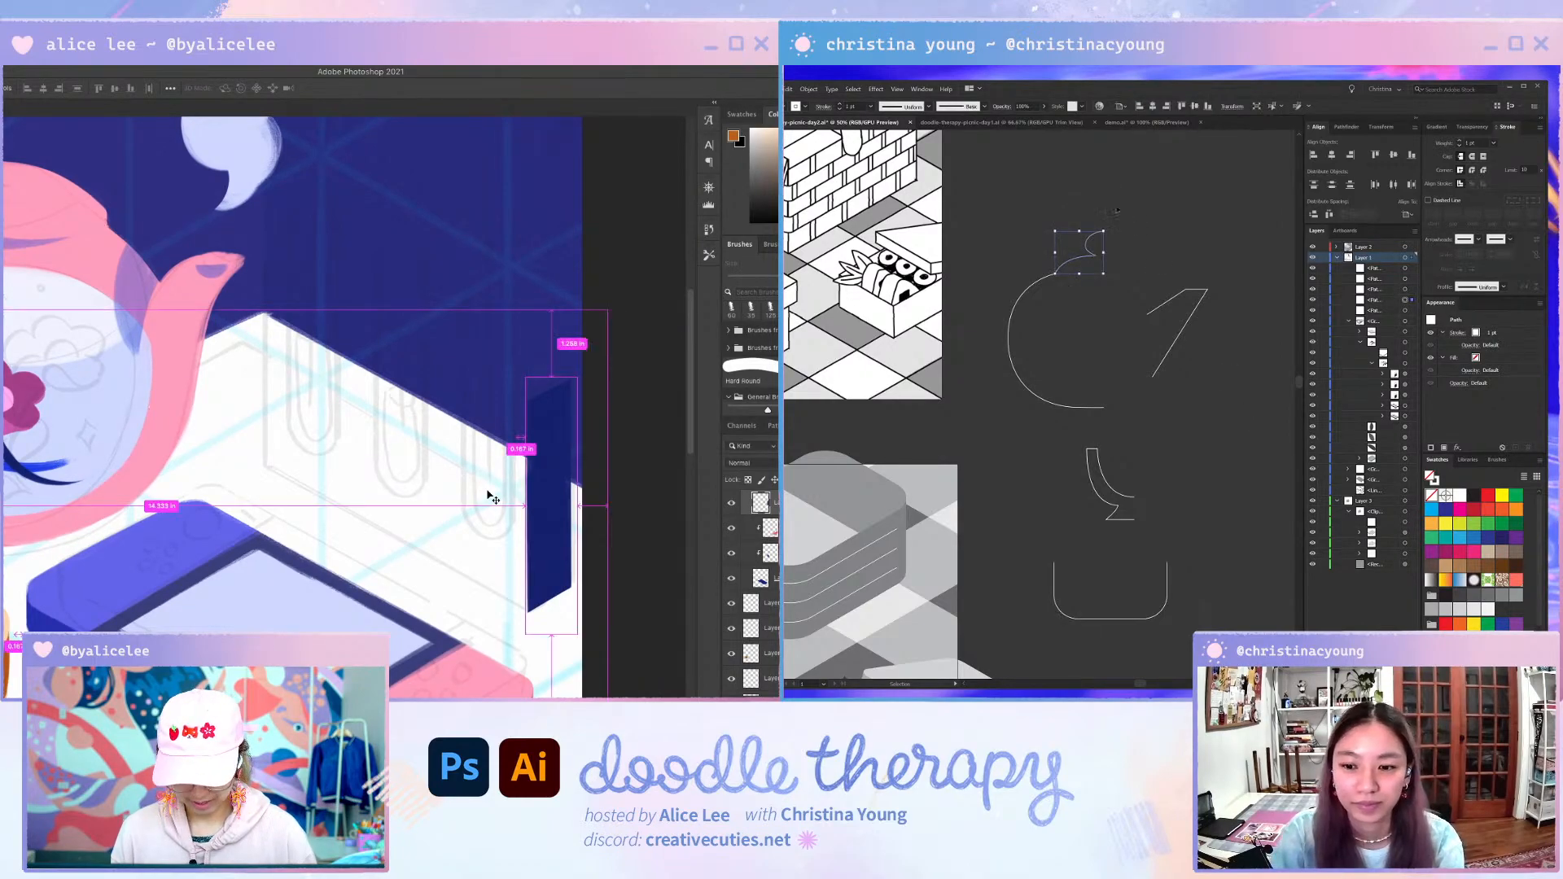
key("super+j")
key("alt+c")
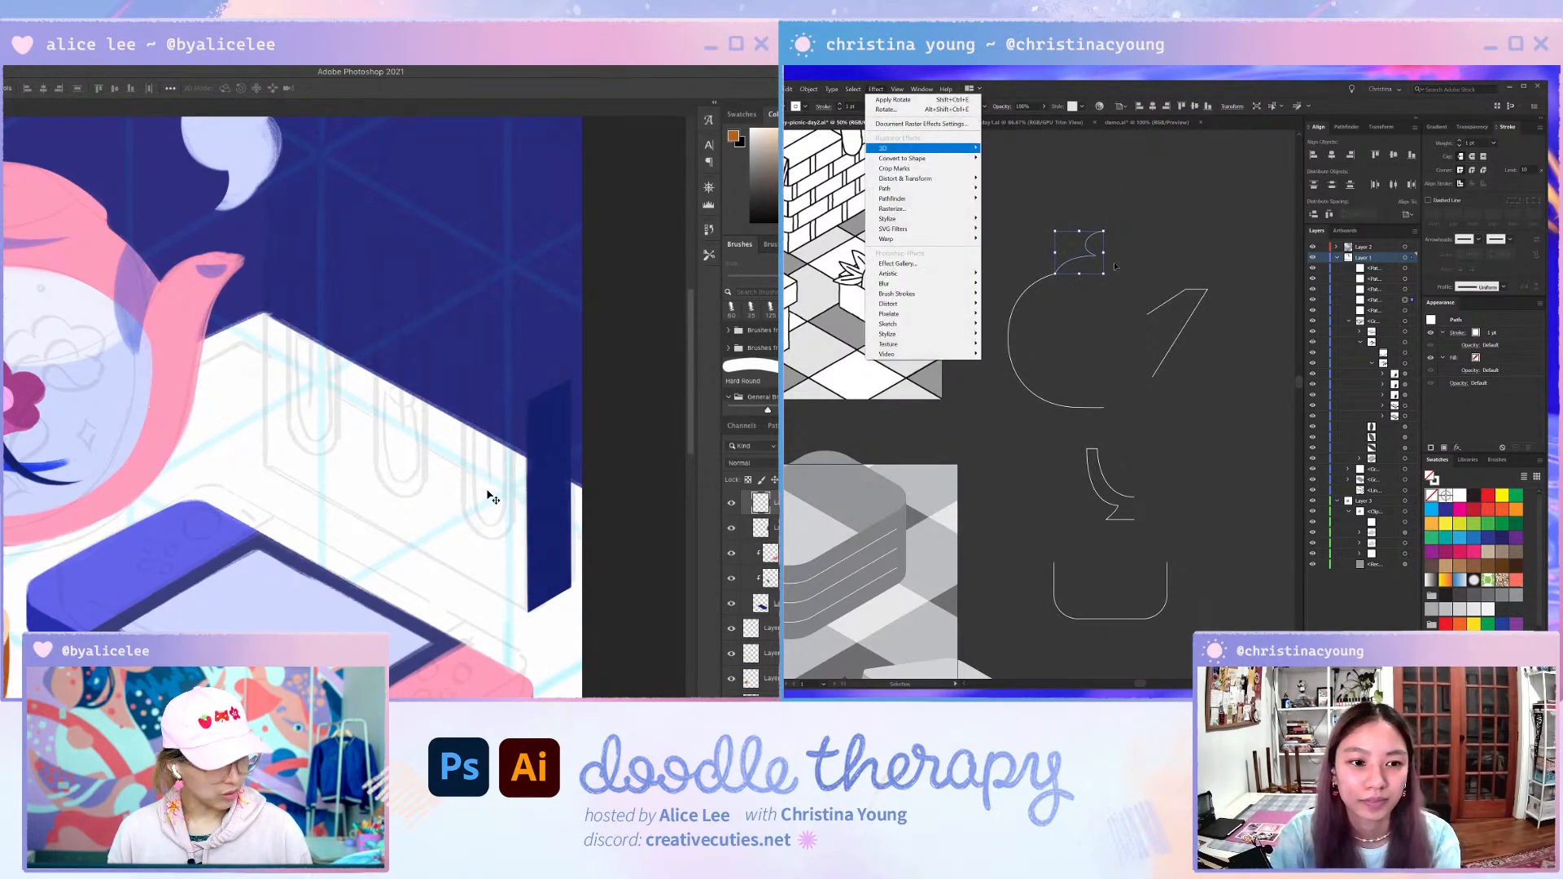
left_click(488, 493)
mouse_move(895, 149)
key("i")
left_click(1006, 159)
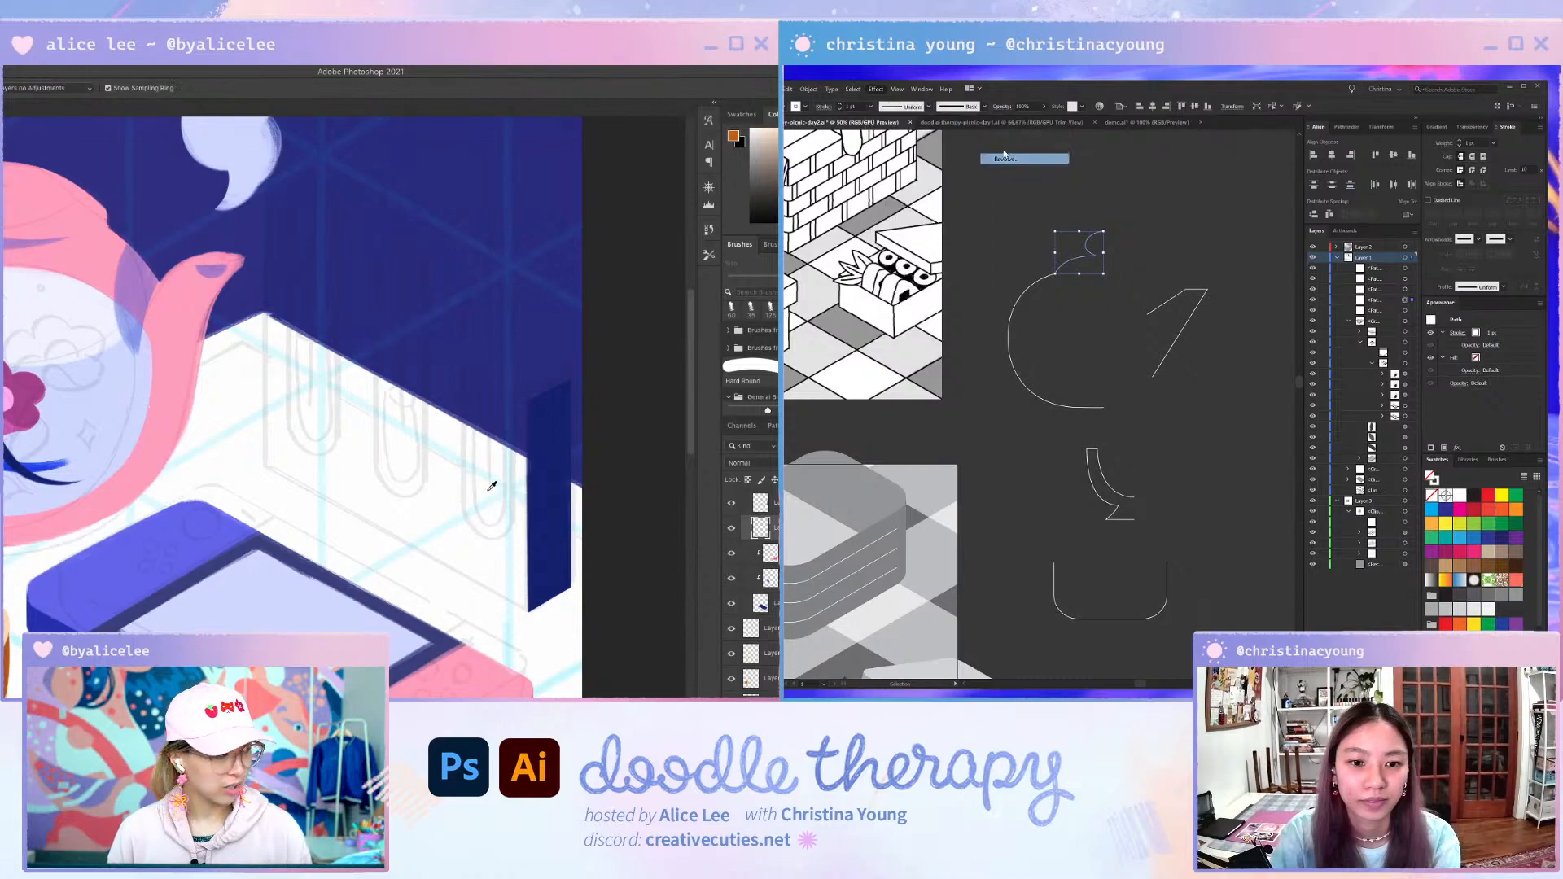
left_click(1361, 407)
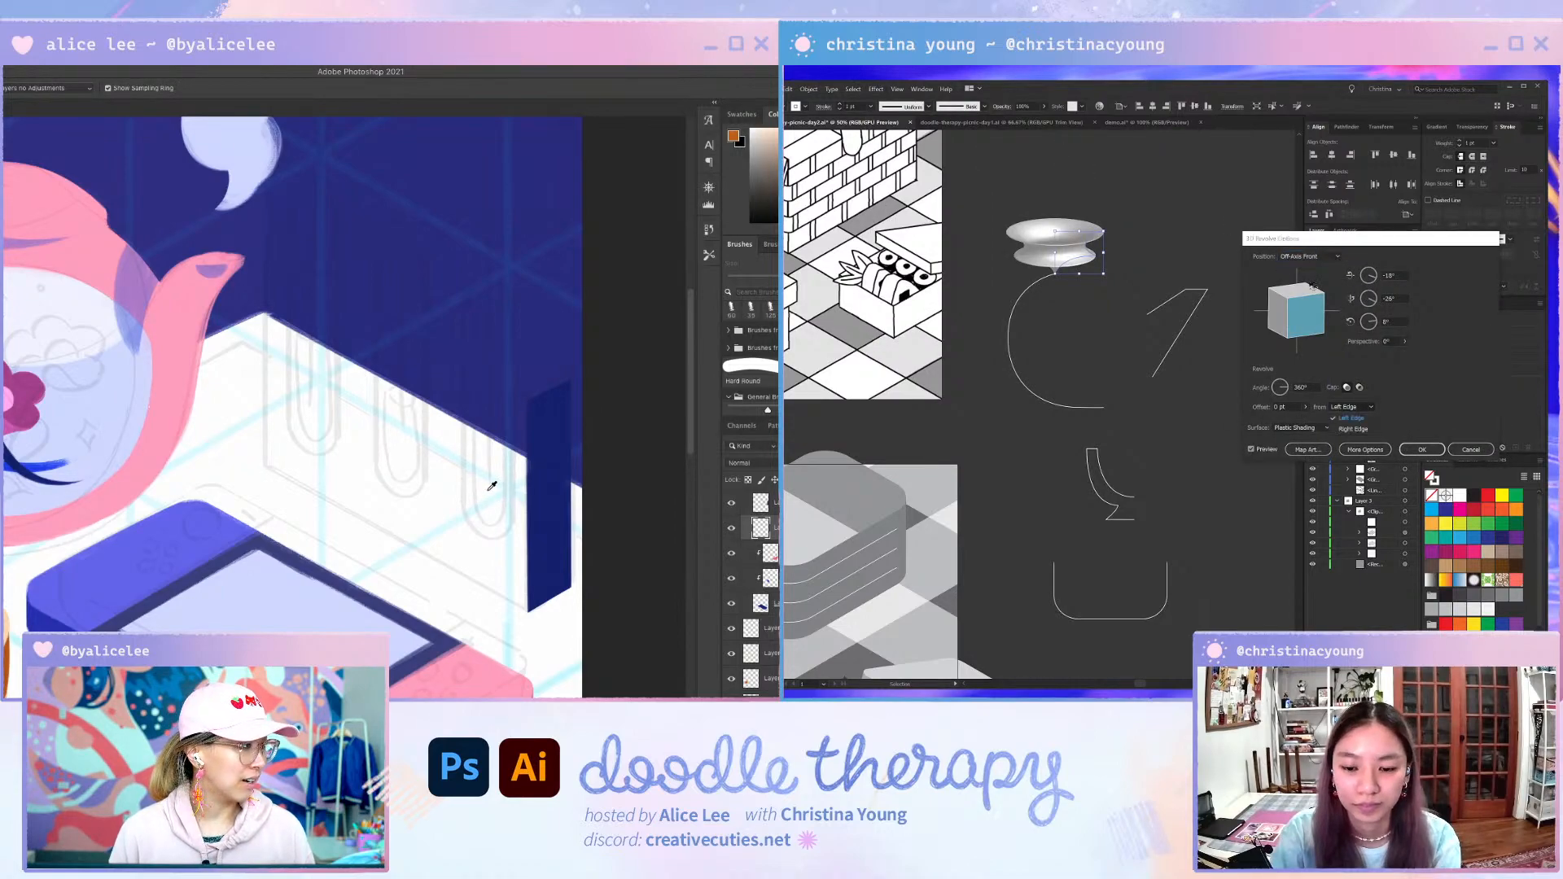
left_click(1353, 427)
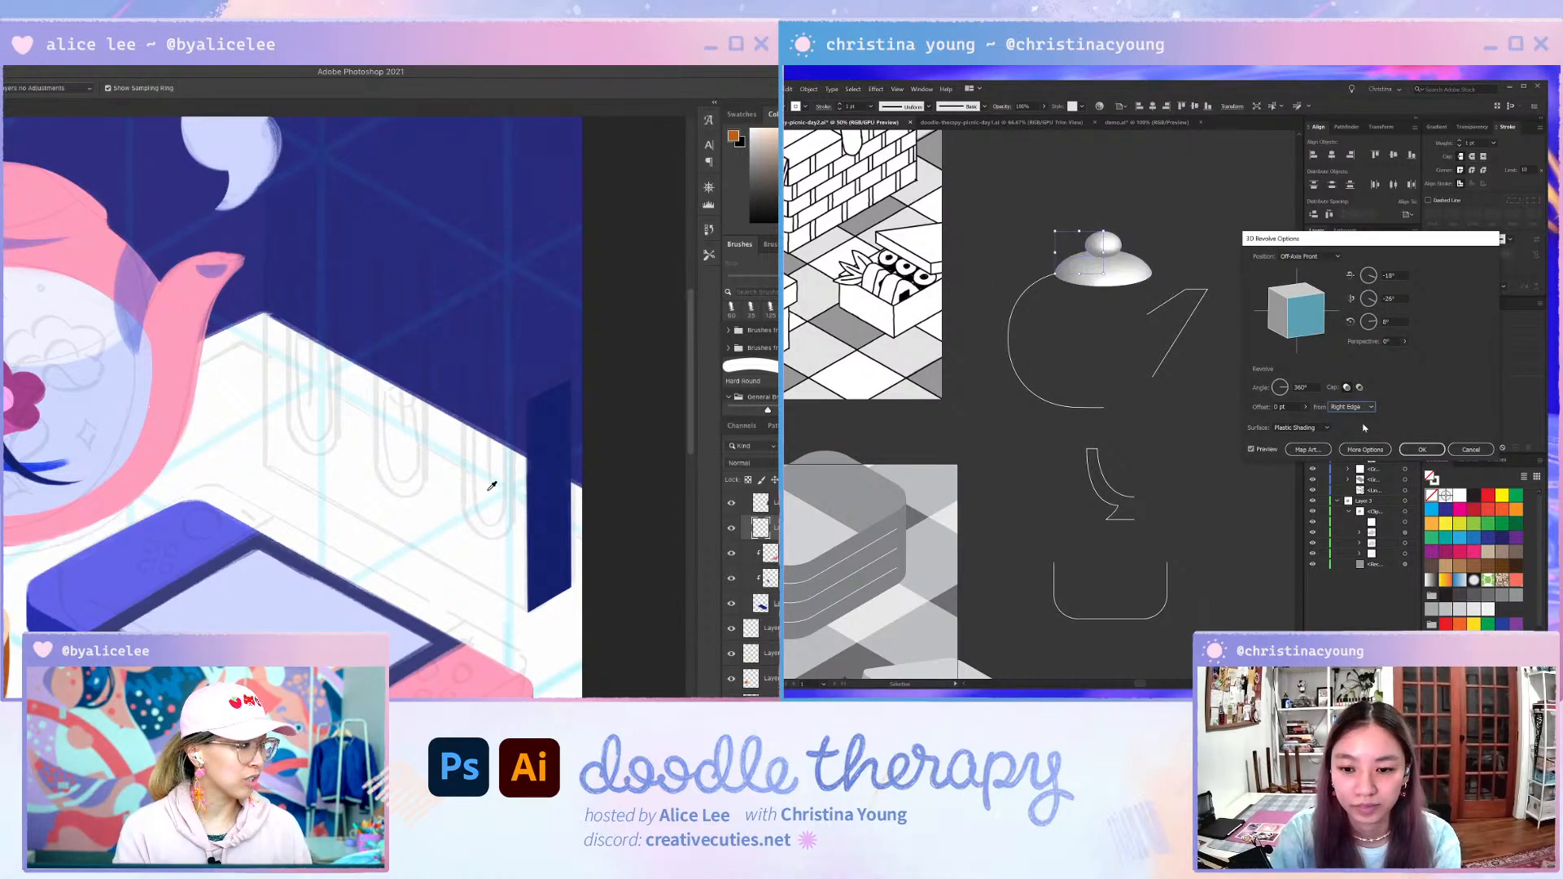
left_click(1423, 449)
- Start a 3D Revolve on the teapot's round body profile and open its position presets
left_click(1038, 395)
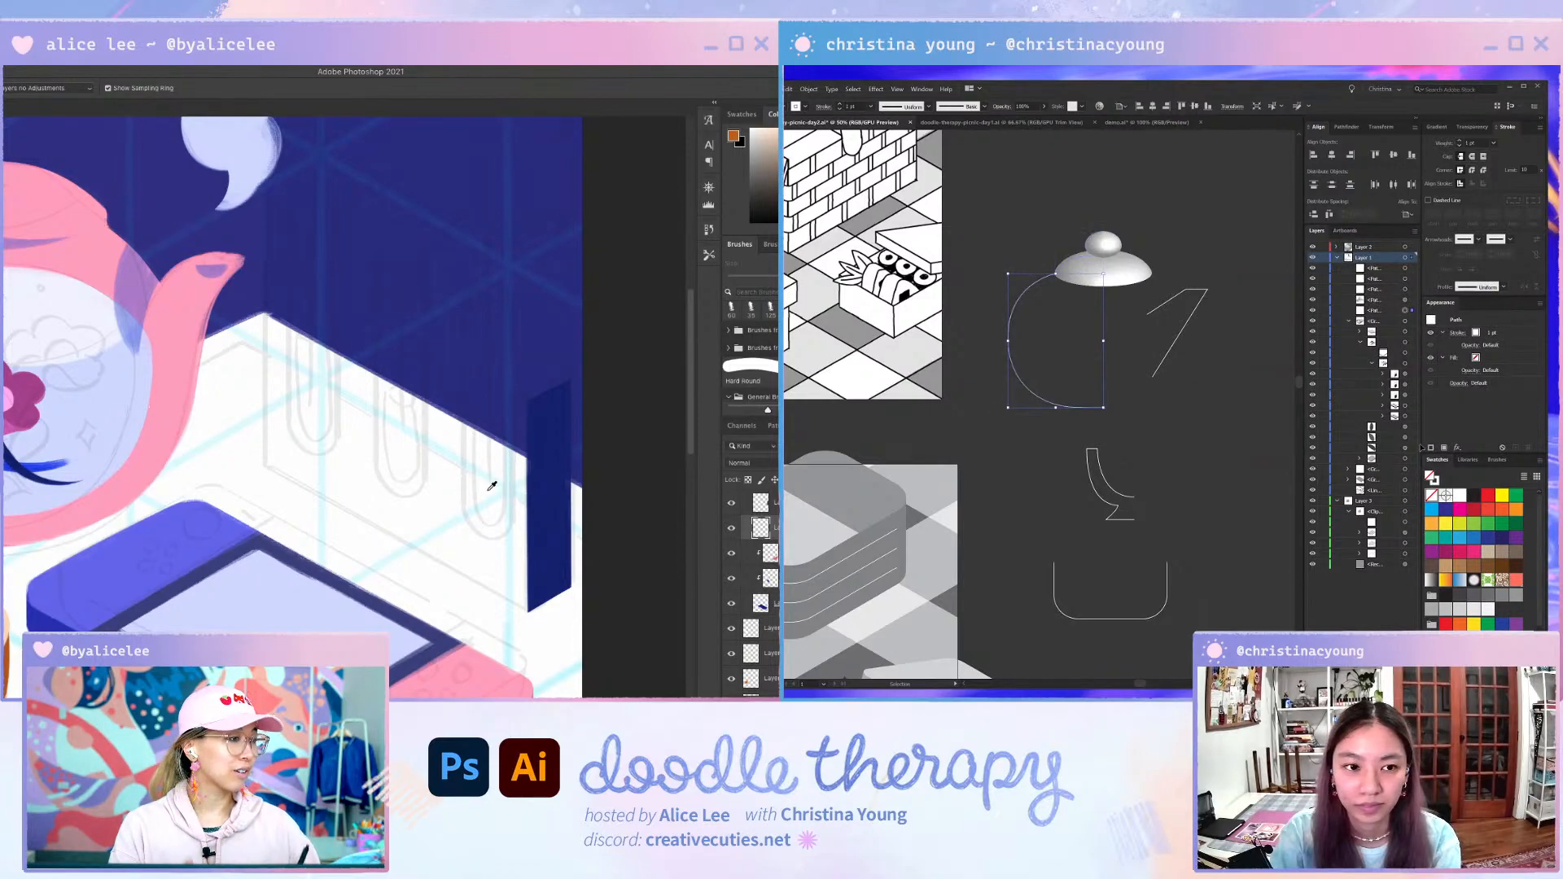
left_click(876, 90)
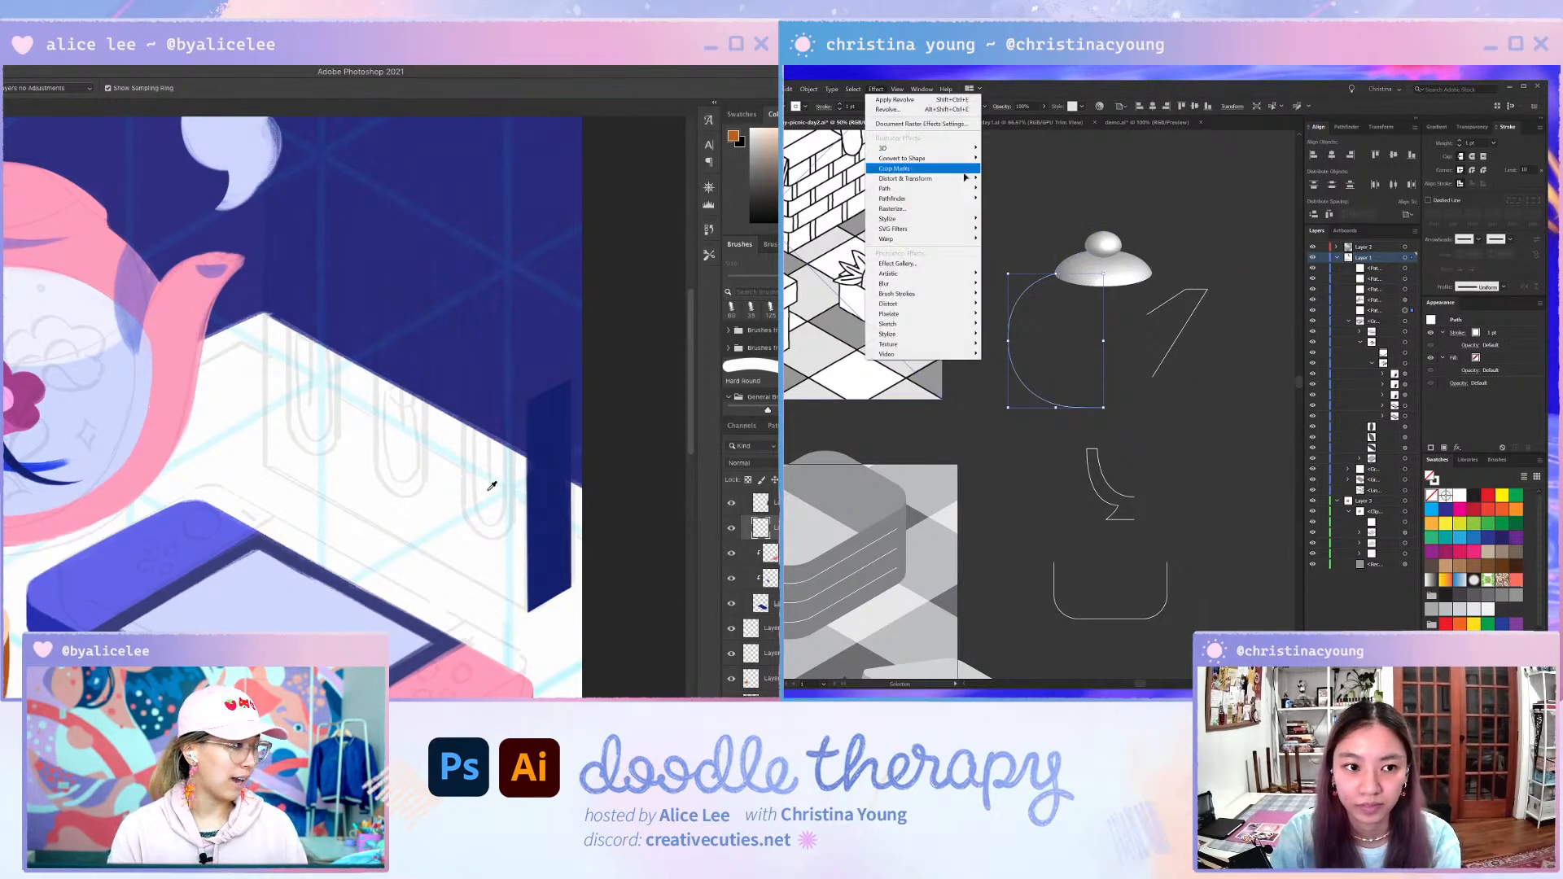
mouse_move(888, 148)
left_click(1006, 159)
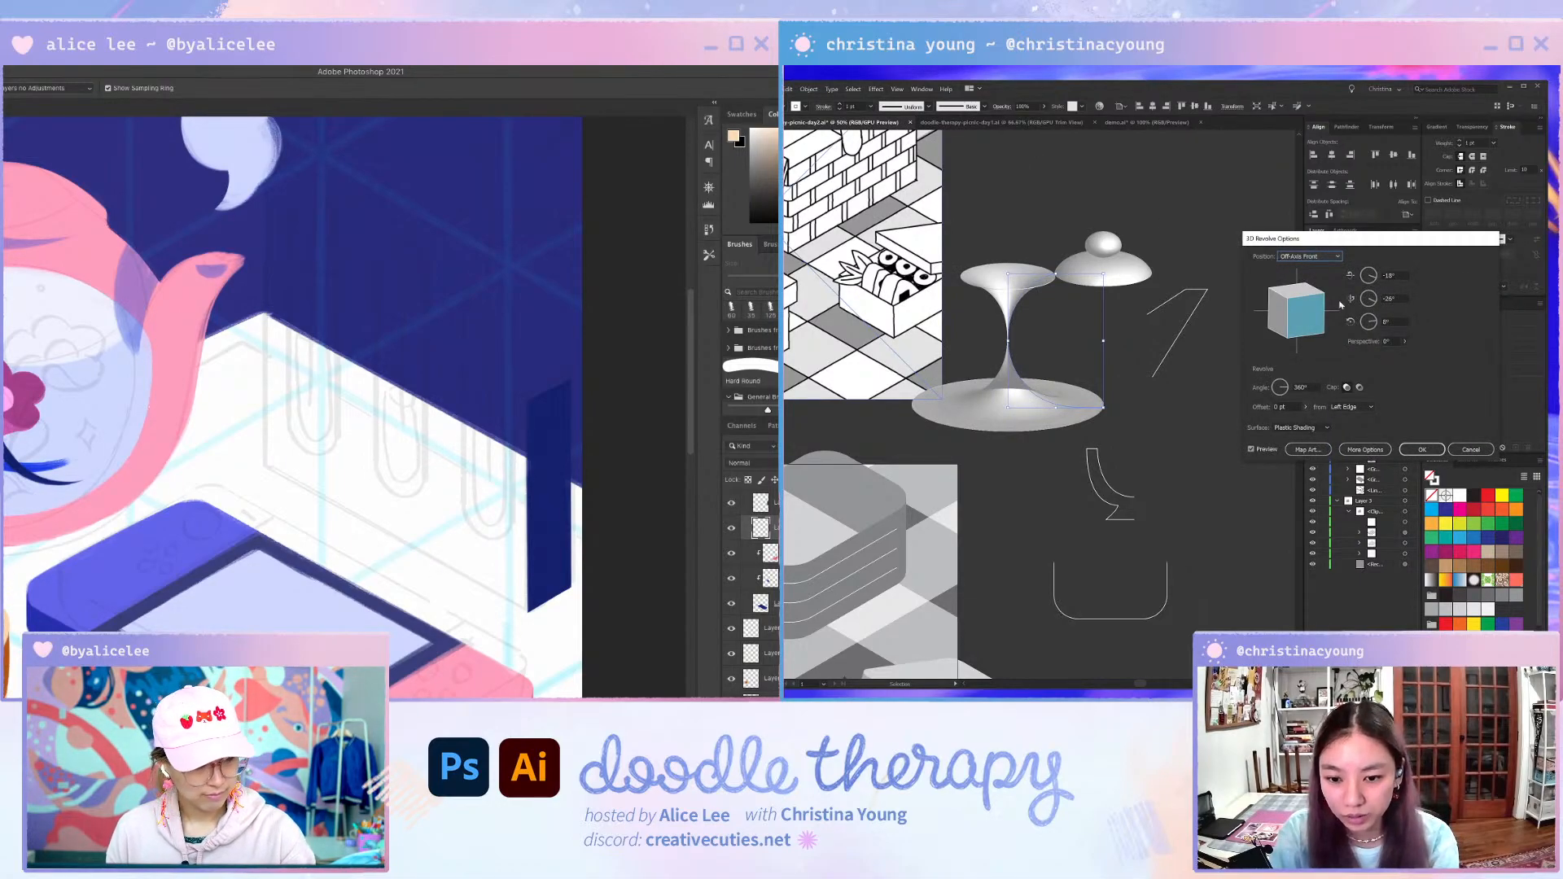
left_click(1314, 428)
left_click(1314, 427)
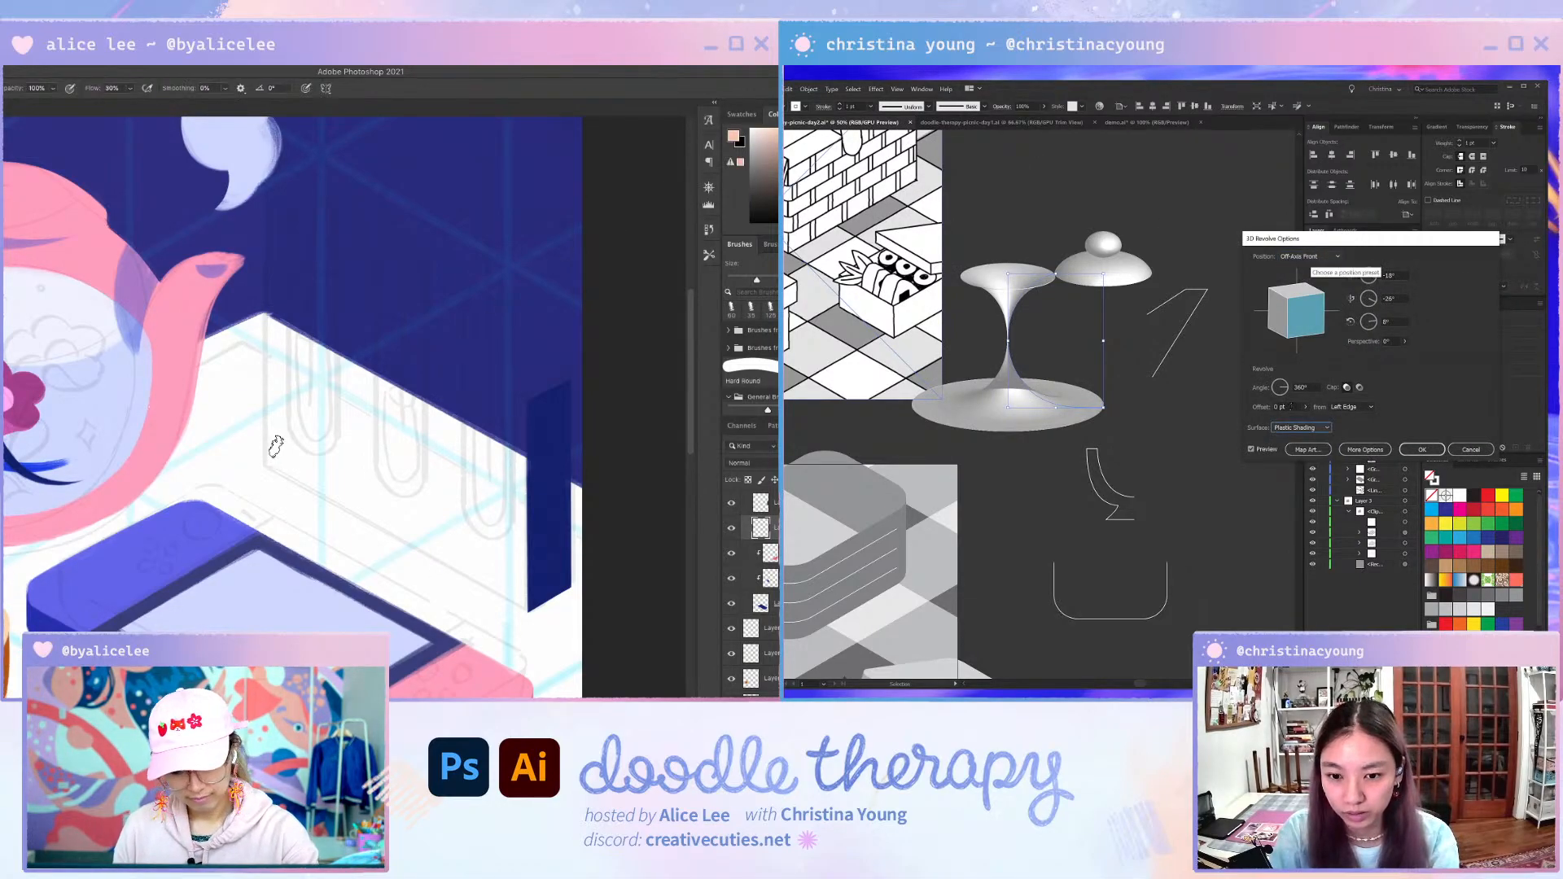
left_click(1308, 257)
- Paint a peach line along the white wall's base in Photoshop, and revolve the teapot body from the Right Edge
left_click(271, 458)
left_click(530, 600, "shift")
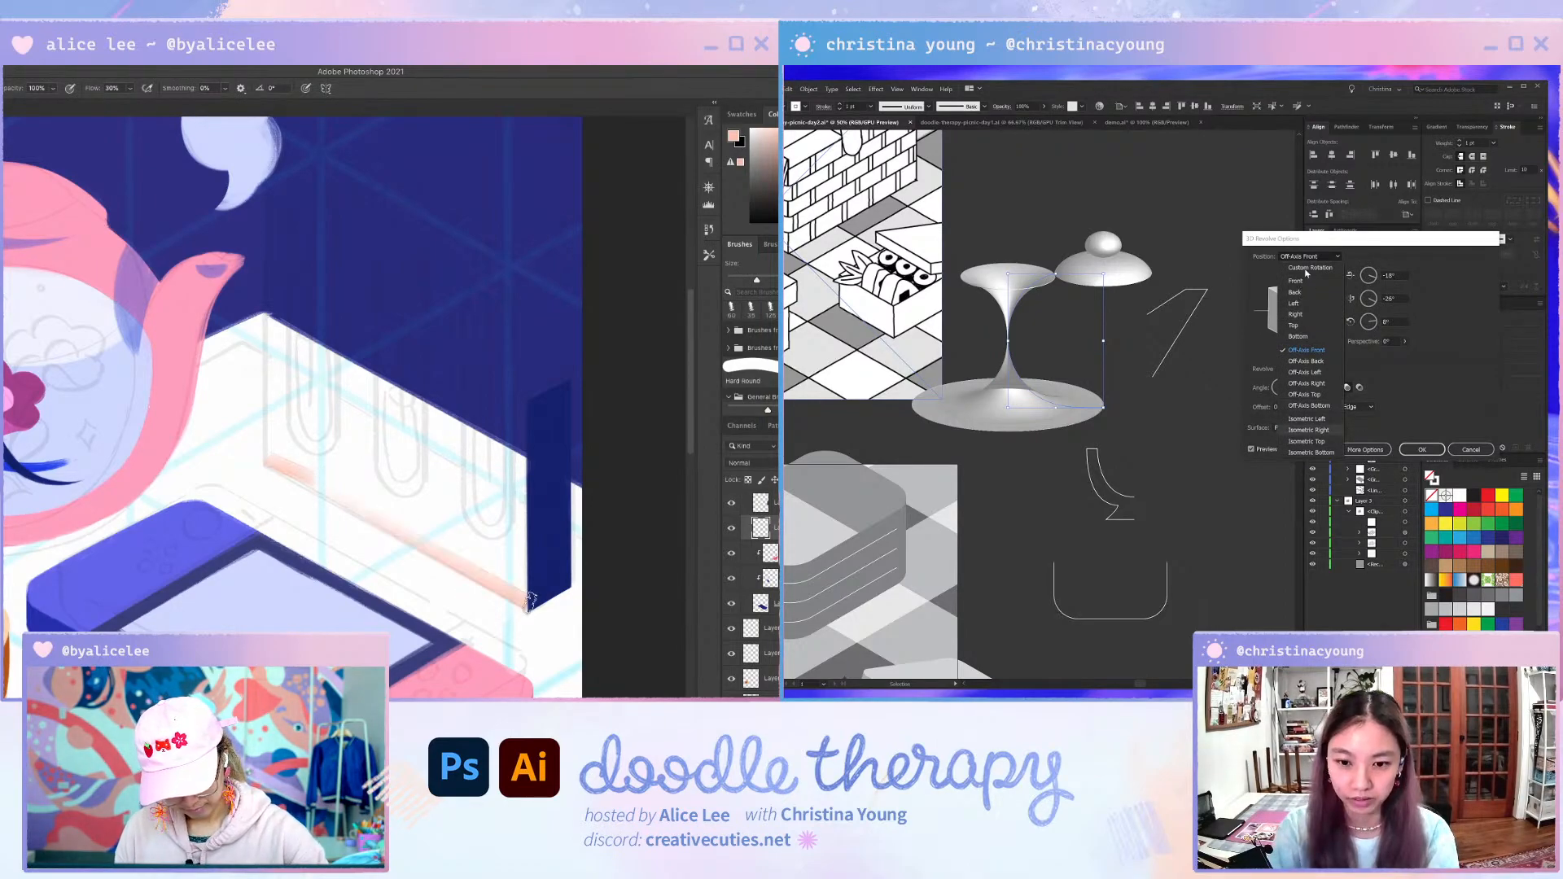
left_click_drag(531, 595, 525, 568)
left_click(1351, 407)
left_click(1351, 407)
key("r")
mouse_move(253, 513)
left_mouse_down()
mouse_move(339, 600)
mouse_move(391, 408)
mouse_move(301, 367)
mouse_move(299, 344)
mouse_move(292, 381)
left_mouse_up()
left_click(1353, 429)
key("e")
key("Escape")
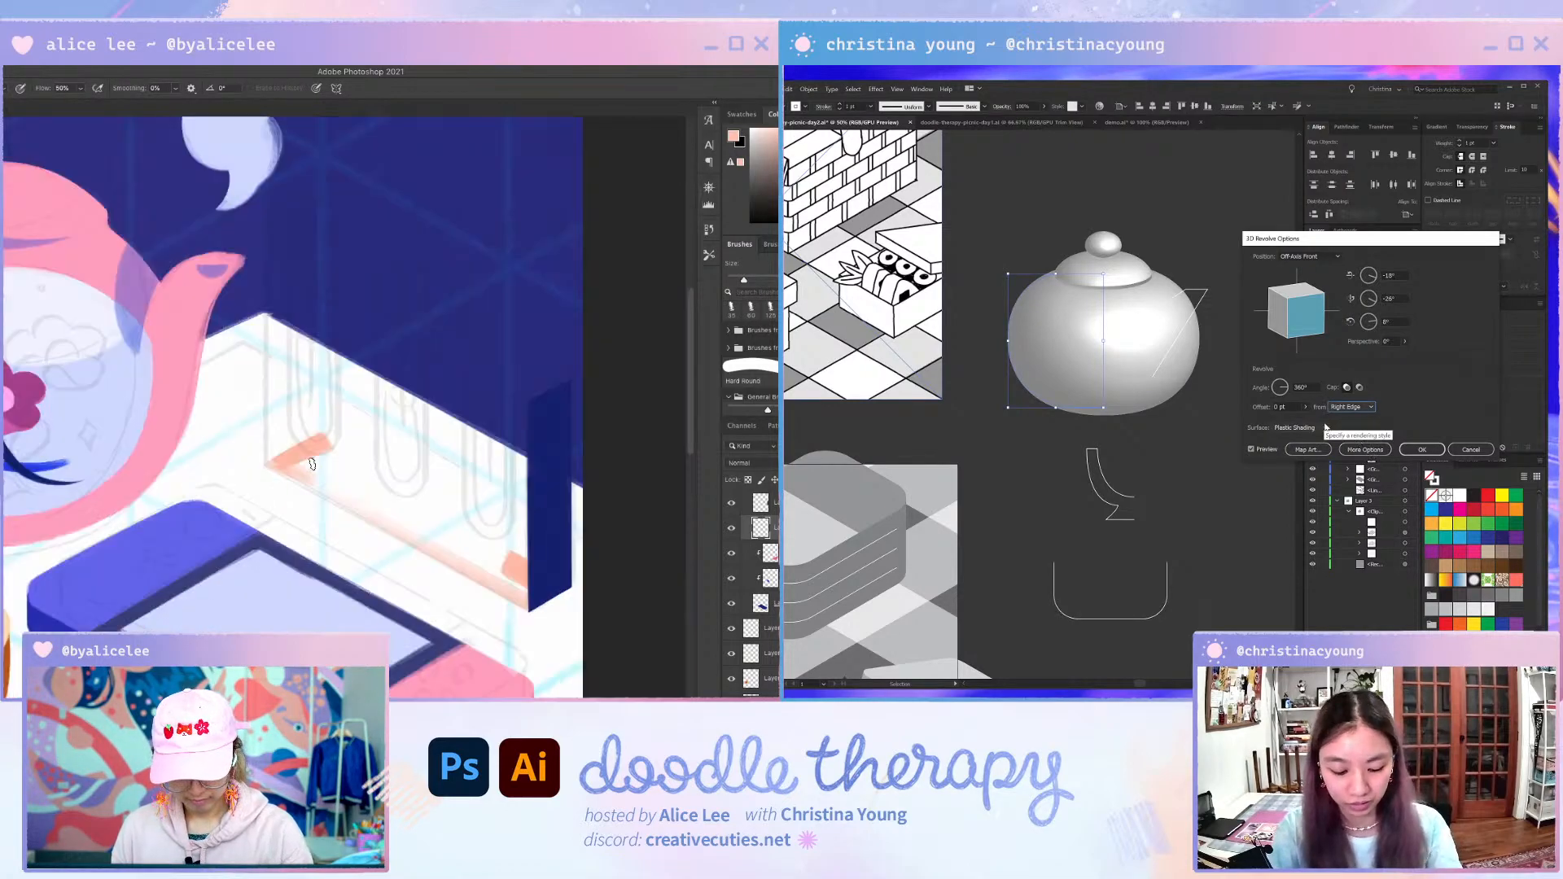
- Paint and erase along the edges and ends of the peach strip at the base of the white wall in Photoshop
key("r")
mouse_move(311, 463)
left_mouse_down()
mouse_move(350, 335)
mouse_move(302, 403)
left_mouse_up()
key("b")
key("e")
left_click_drag(291, 335, 297, 416)
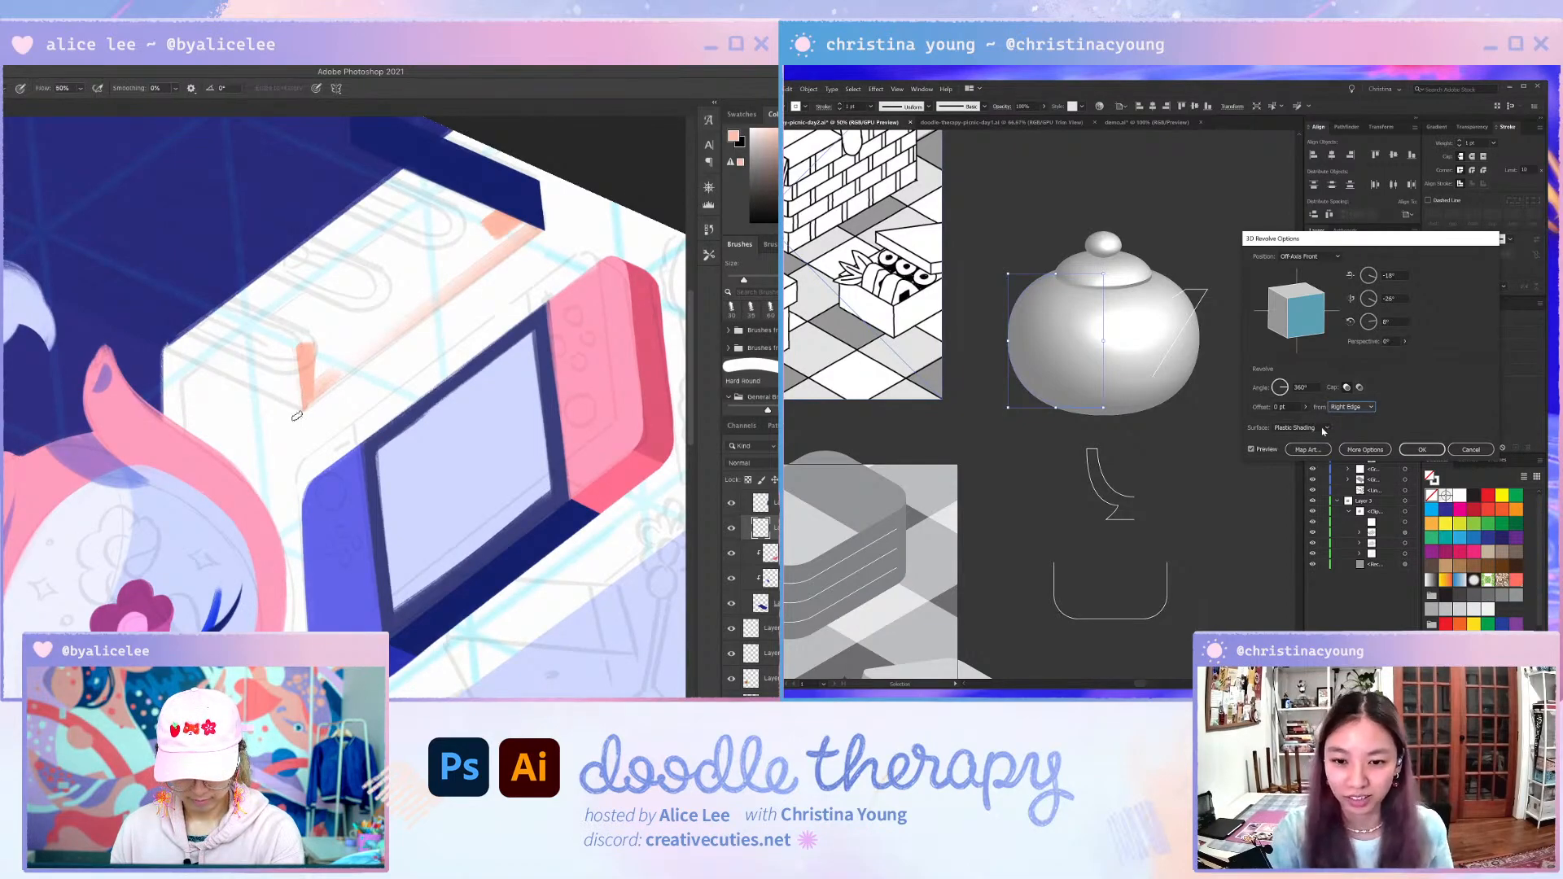
key("r")
mouse_move(399, 443)
left_mouse_down()
mouse_move(373, 603)
mouse_move(228, 598)
left_mouse_up()
key("b")
left_click_drag(258, 469, 247, 472)
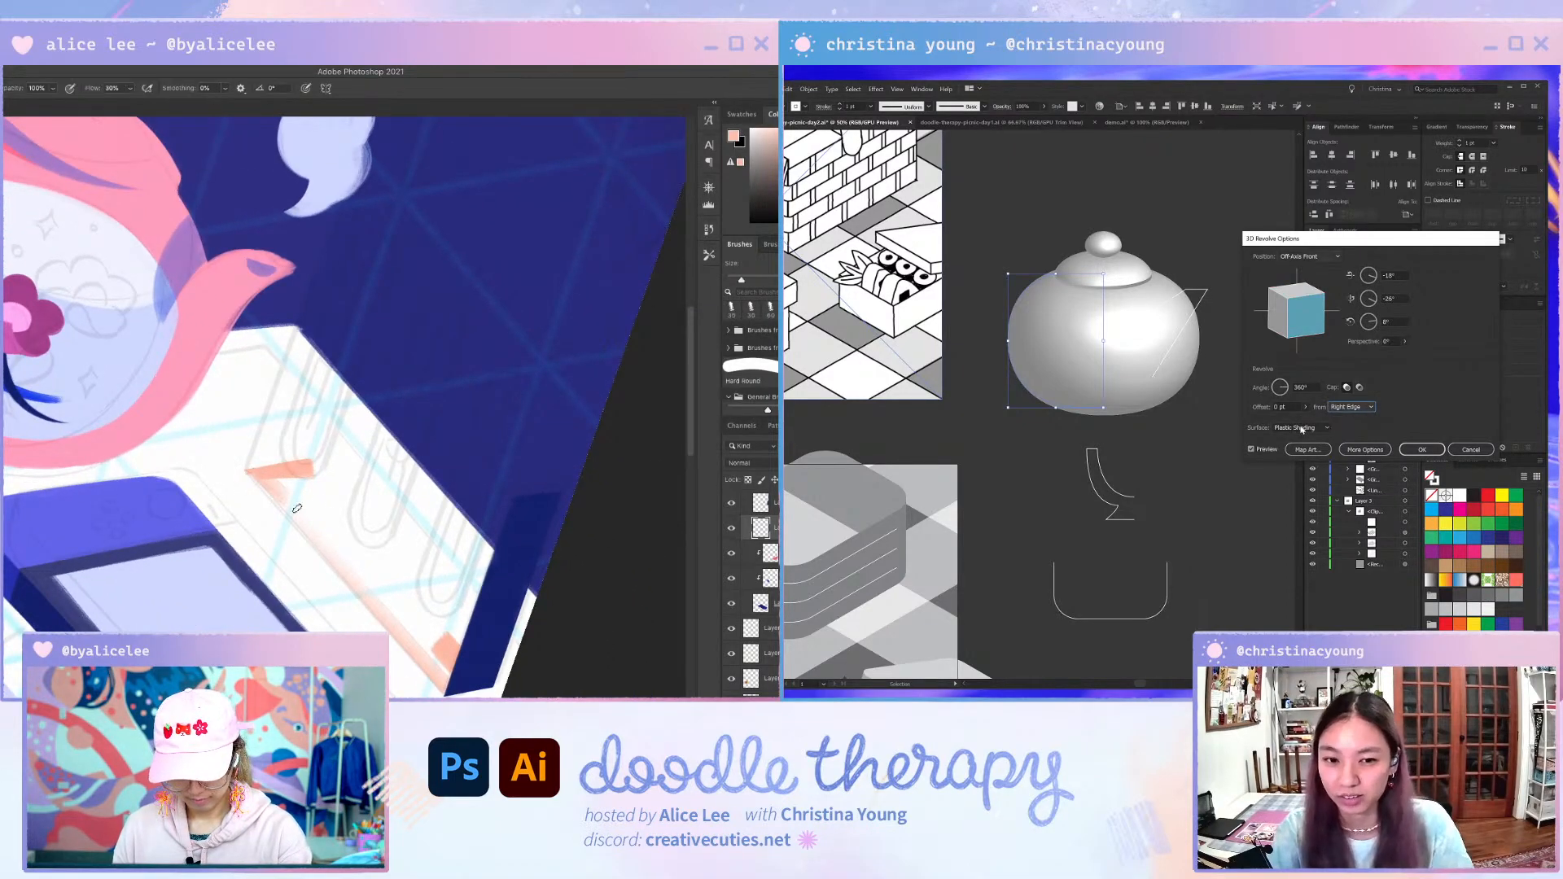
left_click_drag(438, 682, 398, 554)
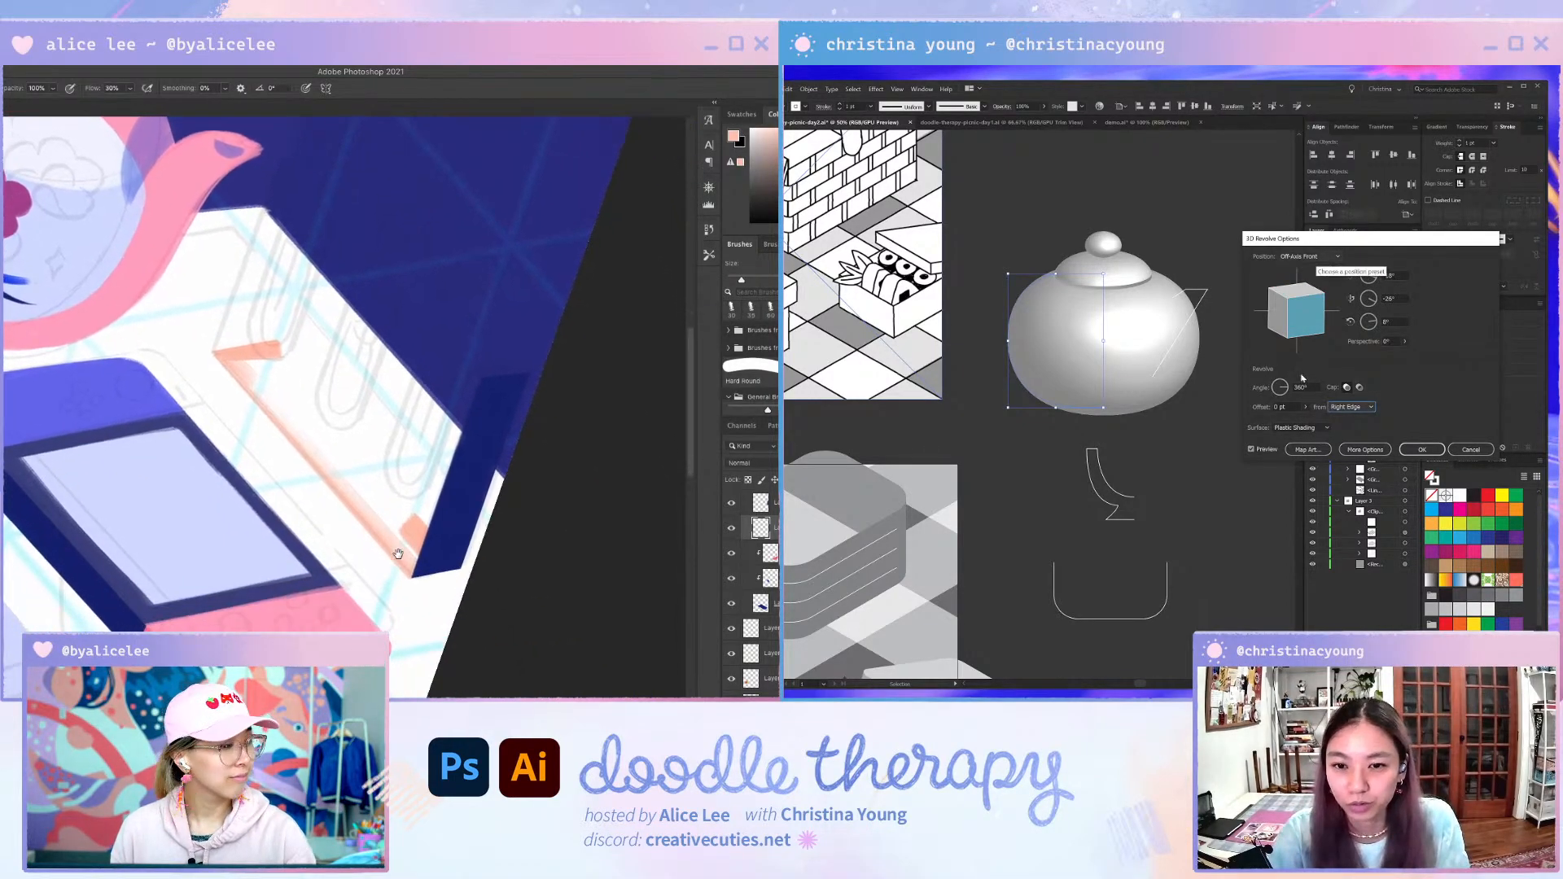
mouse_move(229, 359)
left_mouse_down()
mouse_move(341, 485)
mouse_move(281, 409)
left_mouse_up()
- Apply the Isometric Right position to the revolved teapot body, and extend the peach strip's outline in the Photoshop painting
left_click(1319, 257)
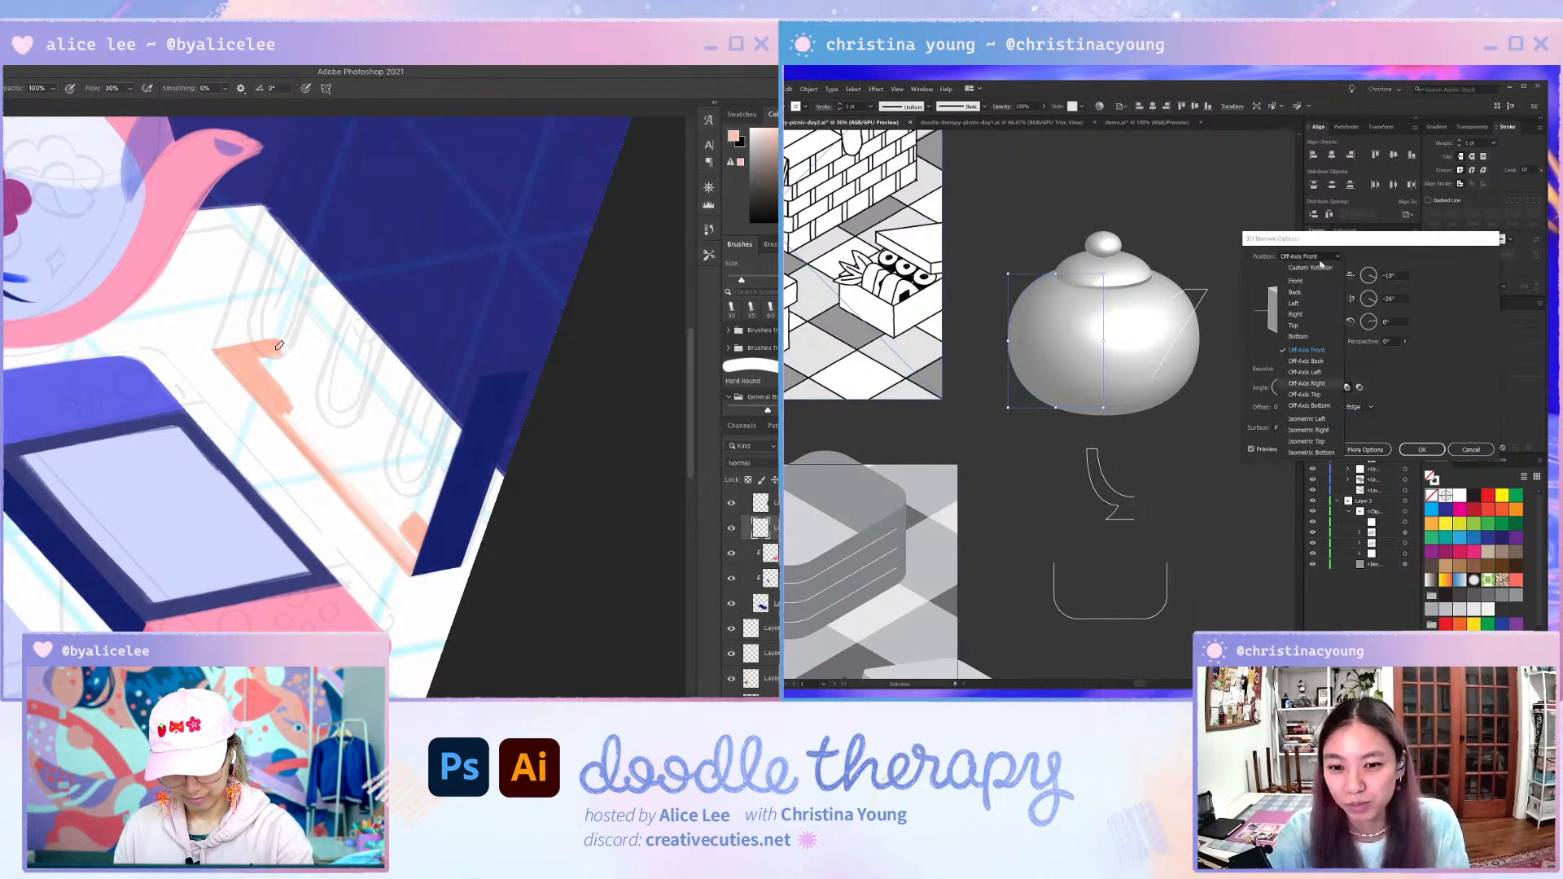
left_click(1311, 441)
mouse_move(283, 351)
left_mouse_down()
mouse_move(430, 516)
mouse_move(313, 405)
mouse_move(295, 408)
left_mouse_up()
left_click(1319, 256)
left_click(1311, 430)
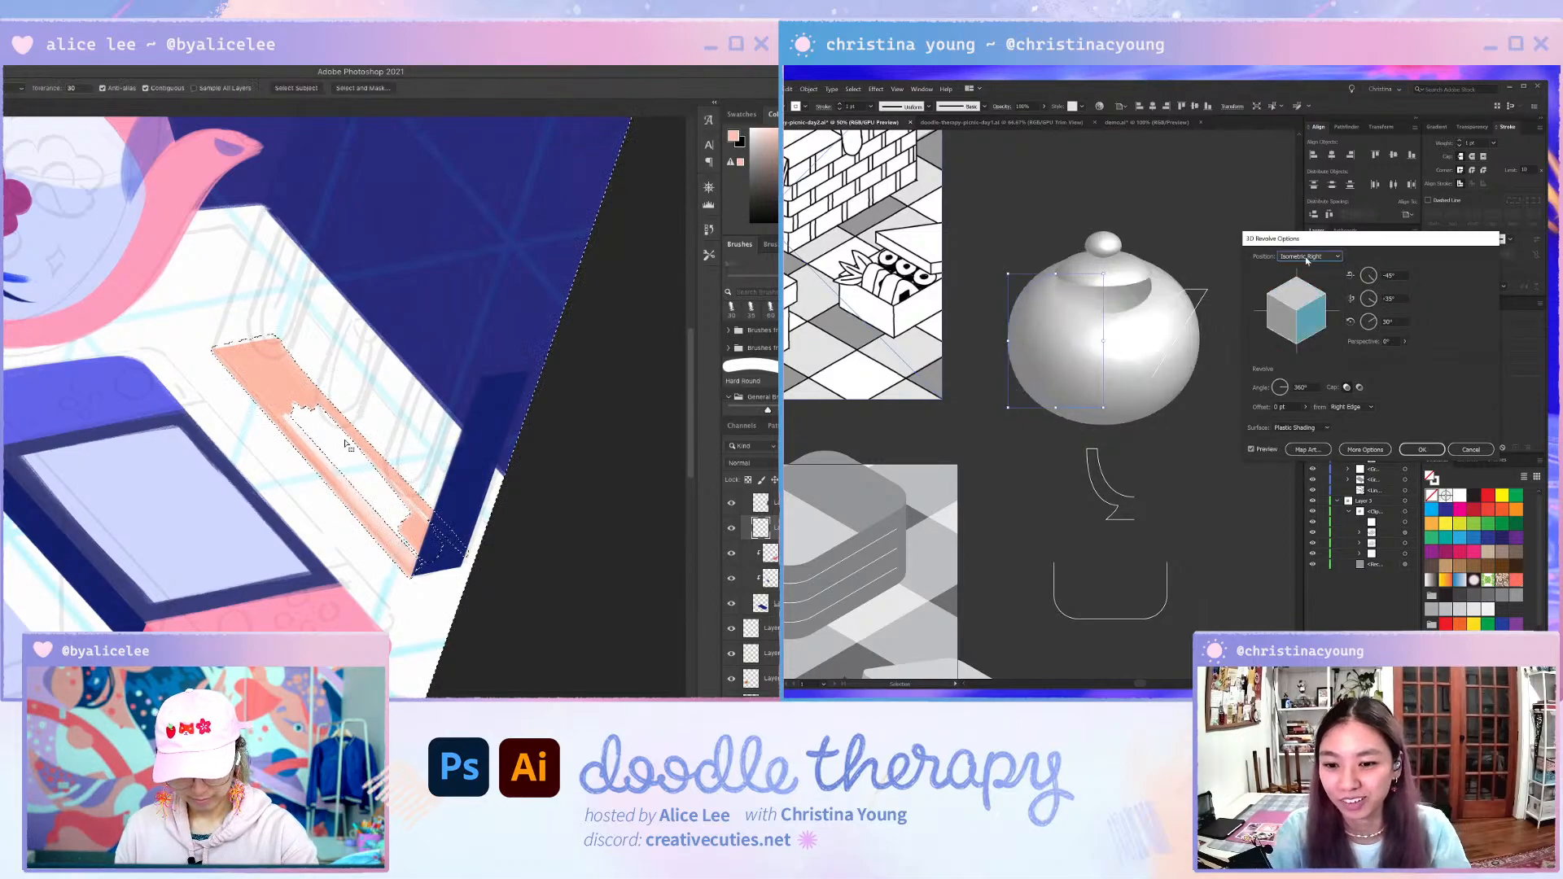
left_click(1422, 449)
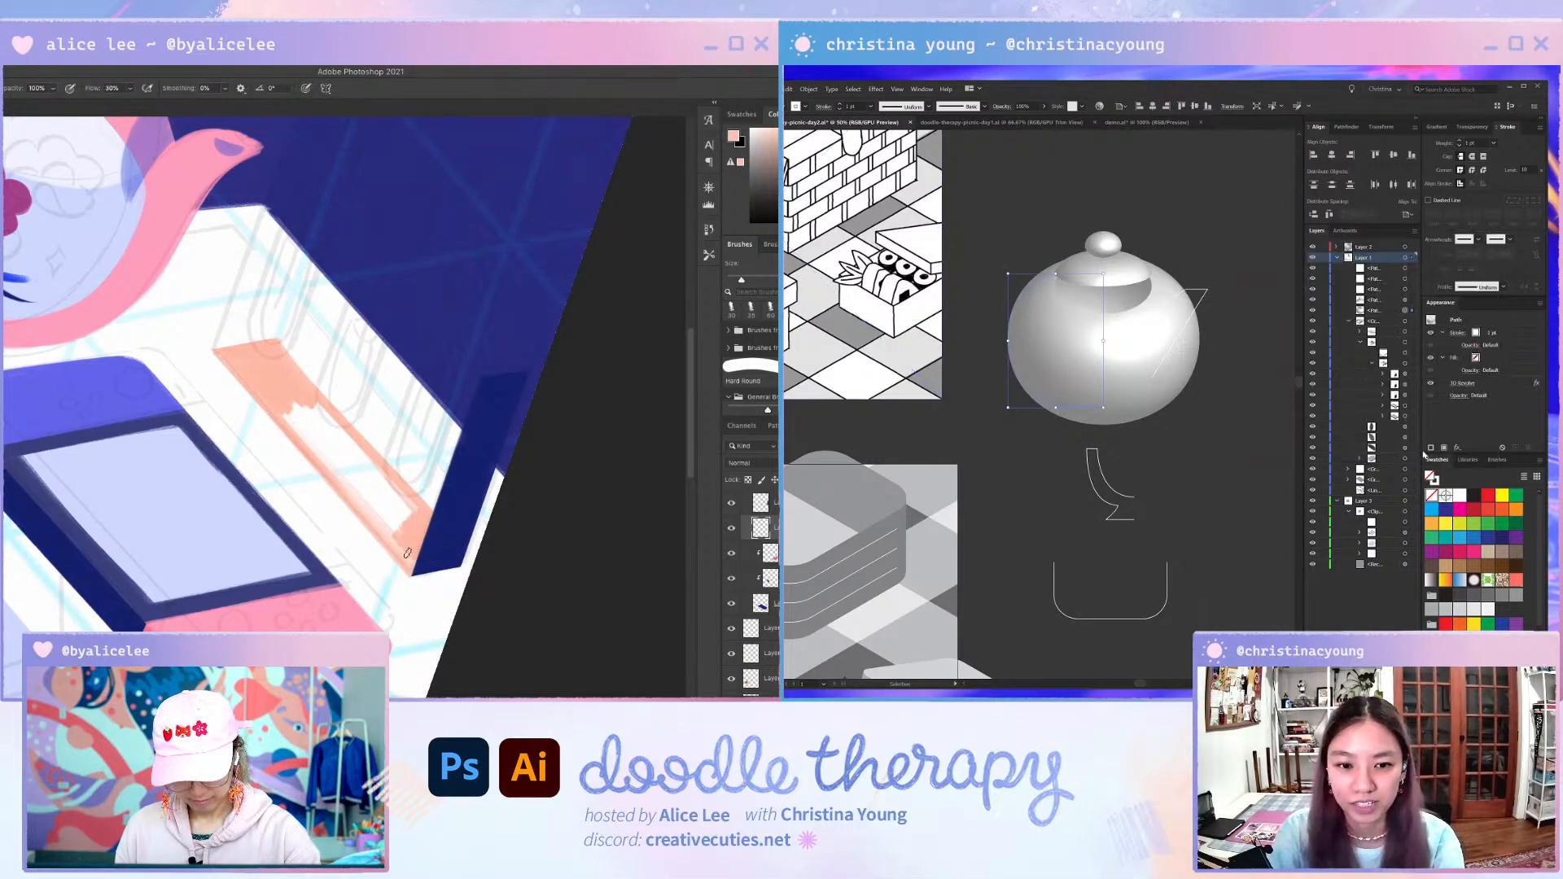
- Select the unpainted middle of the peach strip with the Magic Wand, fill it with peach and clear the selection
key("w")
left_click(399, 509)
key("F2")
key("Return")
key("g")
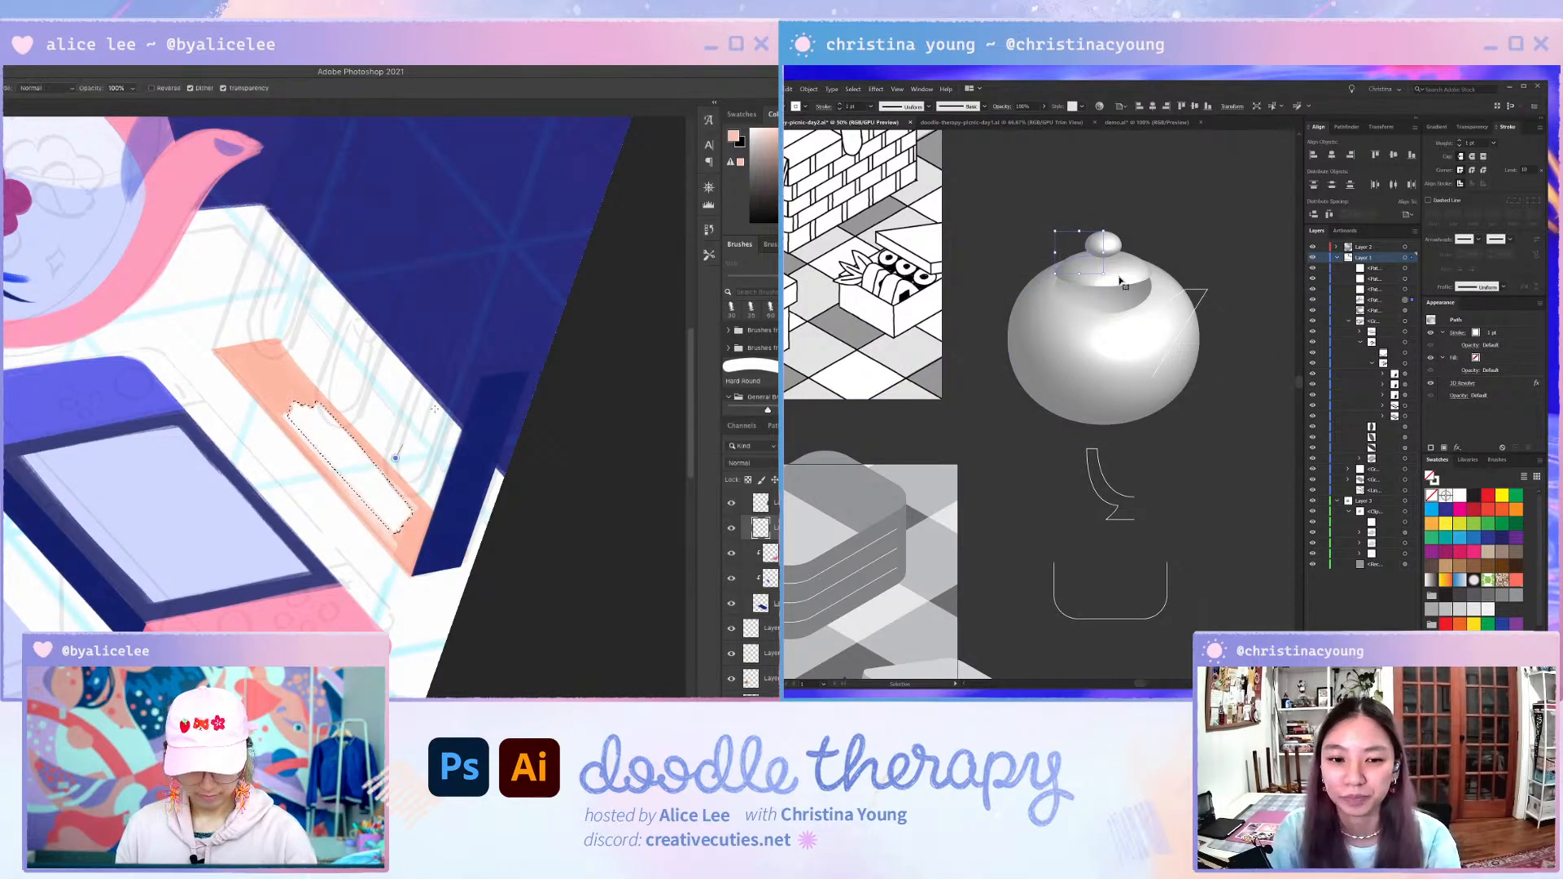
key("alt+BackSpace")
key("super+d")
key("Escape")
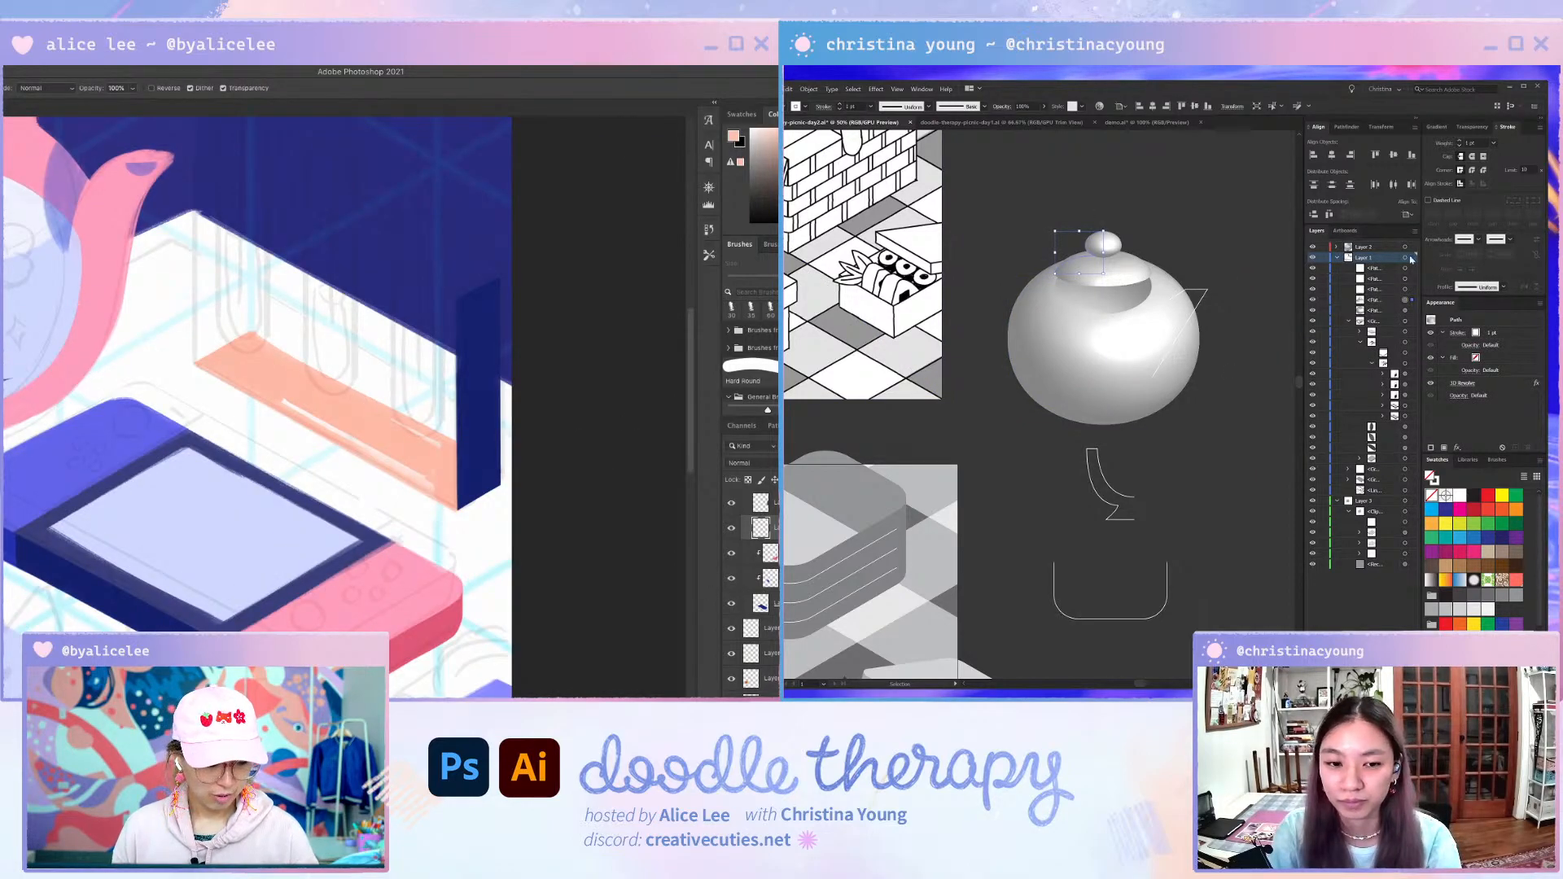
- Change the teapot lid's 3D Revolve position to Isometric Right, and float the layer list beside the Photoshop painting
left_click(1464, 383)
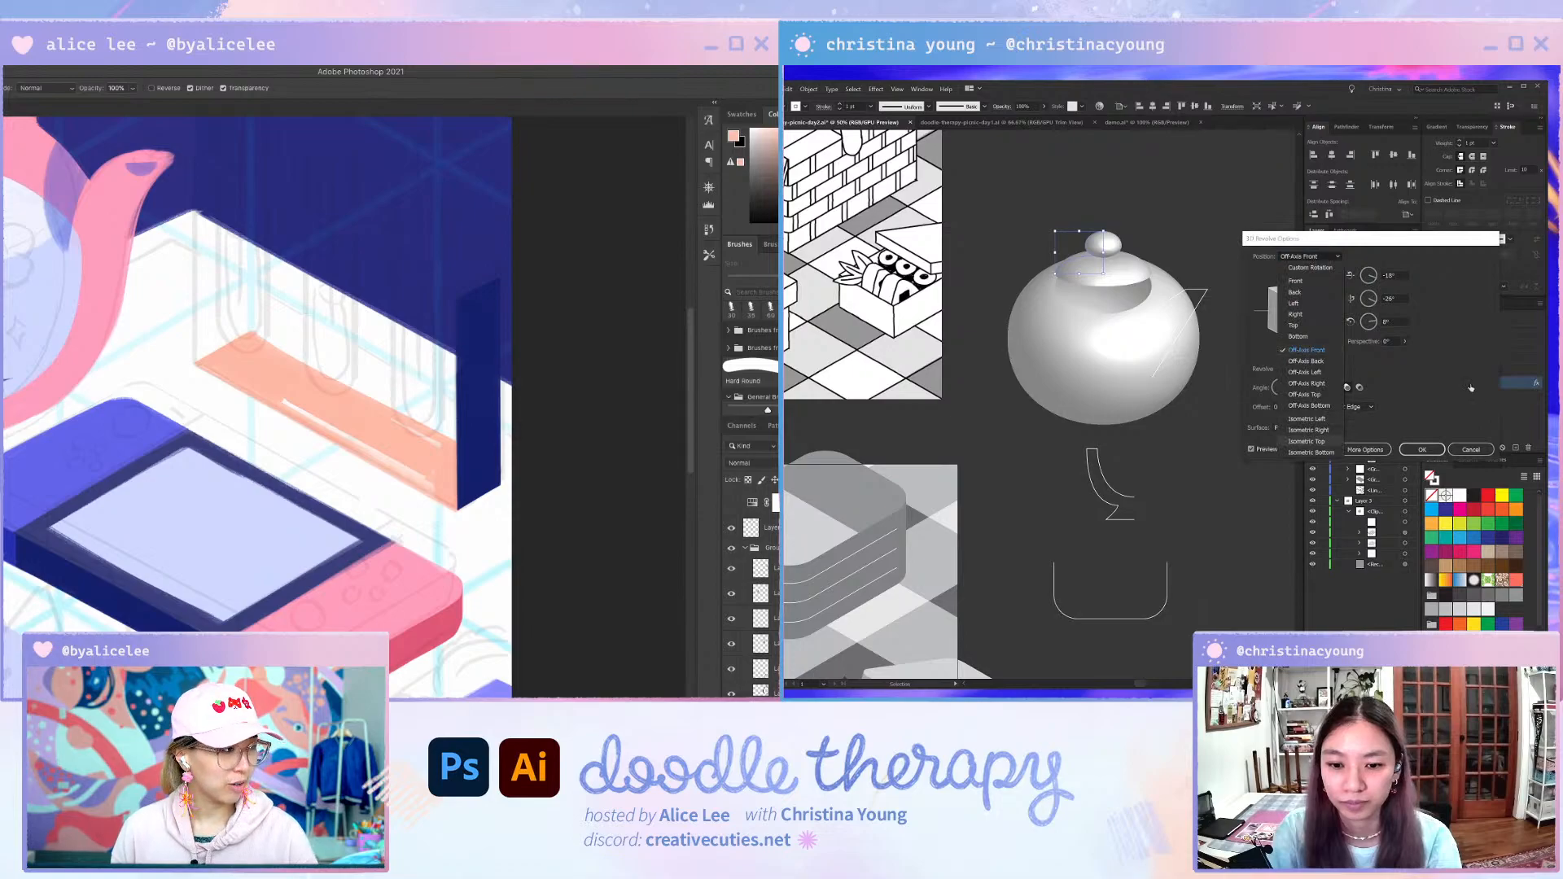
left_click(1319, 430)
left_click_drag(802, 426, 492, 258)
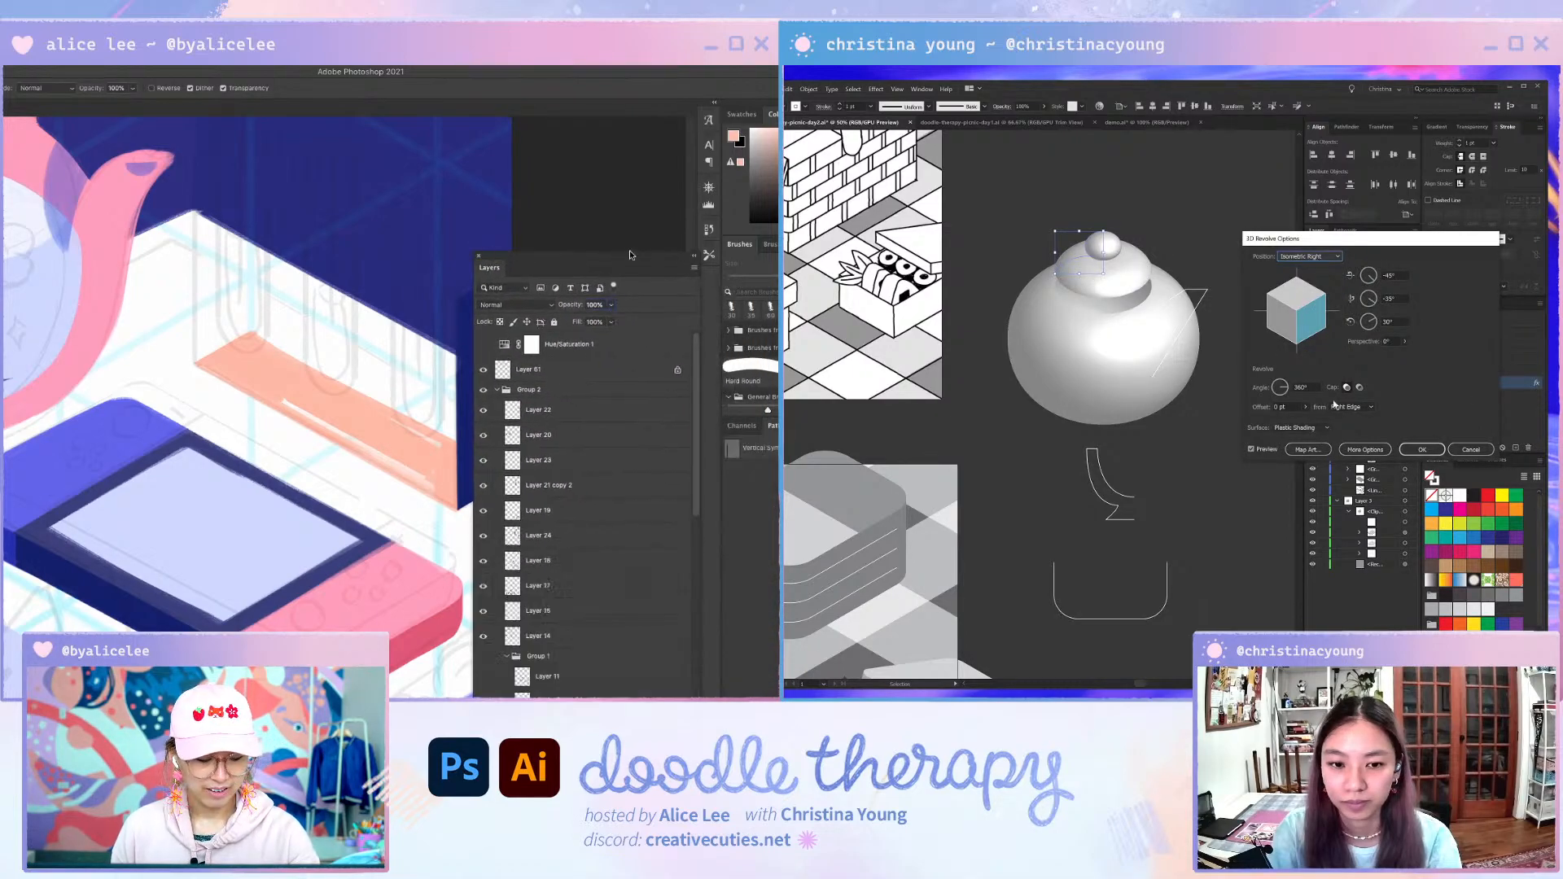
left_click(1422, 450)
left_click_drag(636, 257, 614, 150)
key("super+minus")
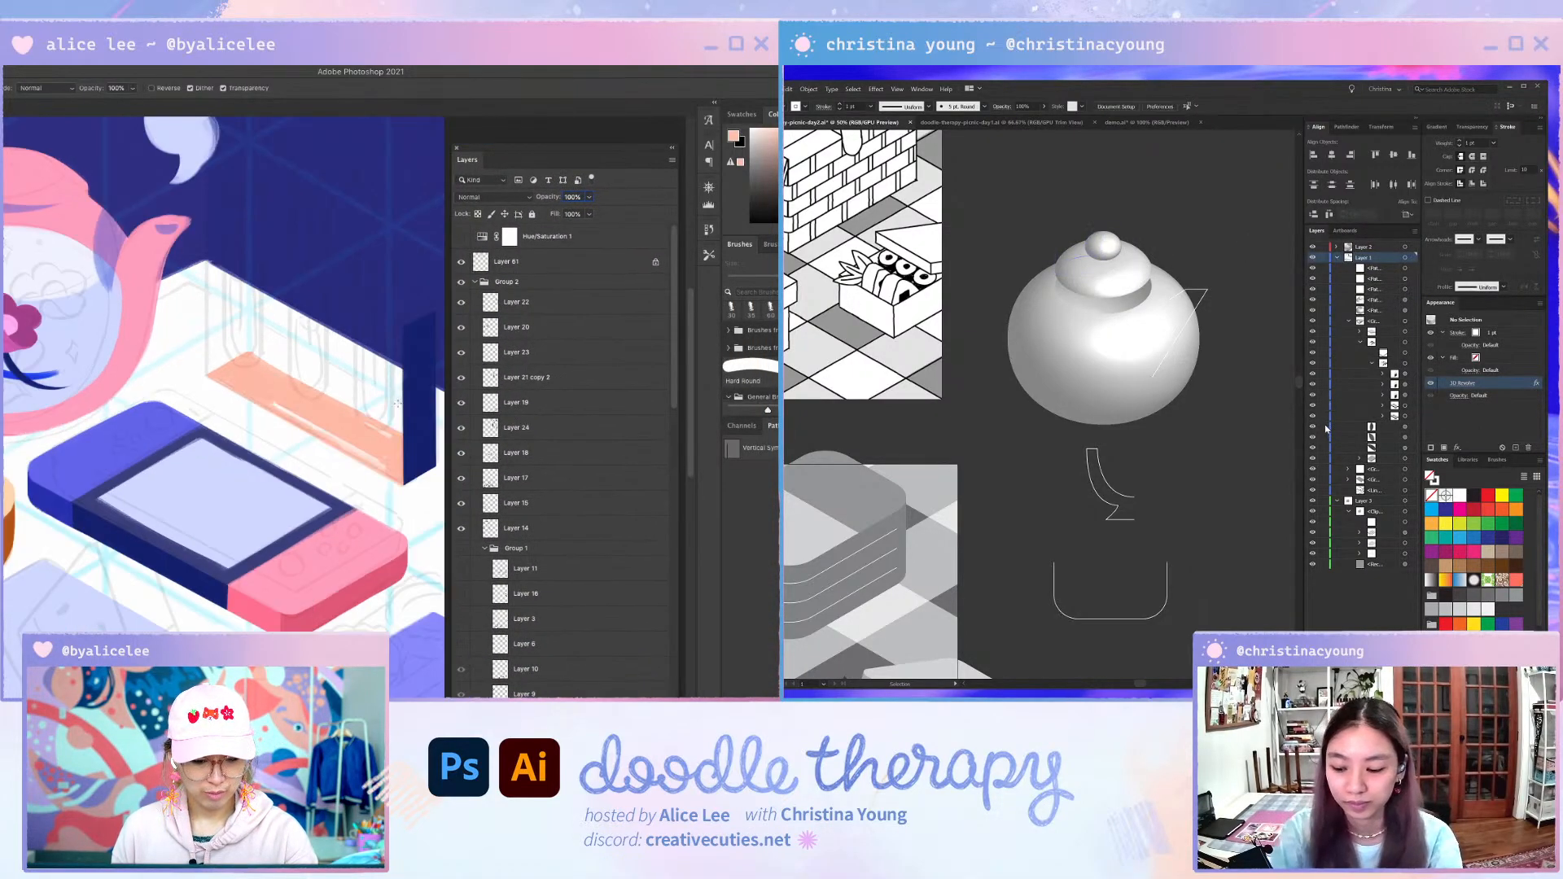
- Nudge the revolved lid down onto the teapot body, and collapse the floating layer list in Photoshop
key("shift+Down")
key("shift+Down")
key("shift+Down")
key("shift+Down")
key("shift+Down")
left_click(672, 148)
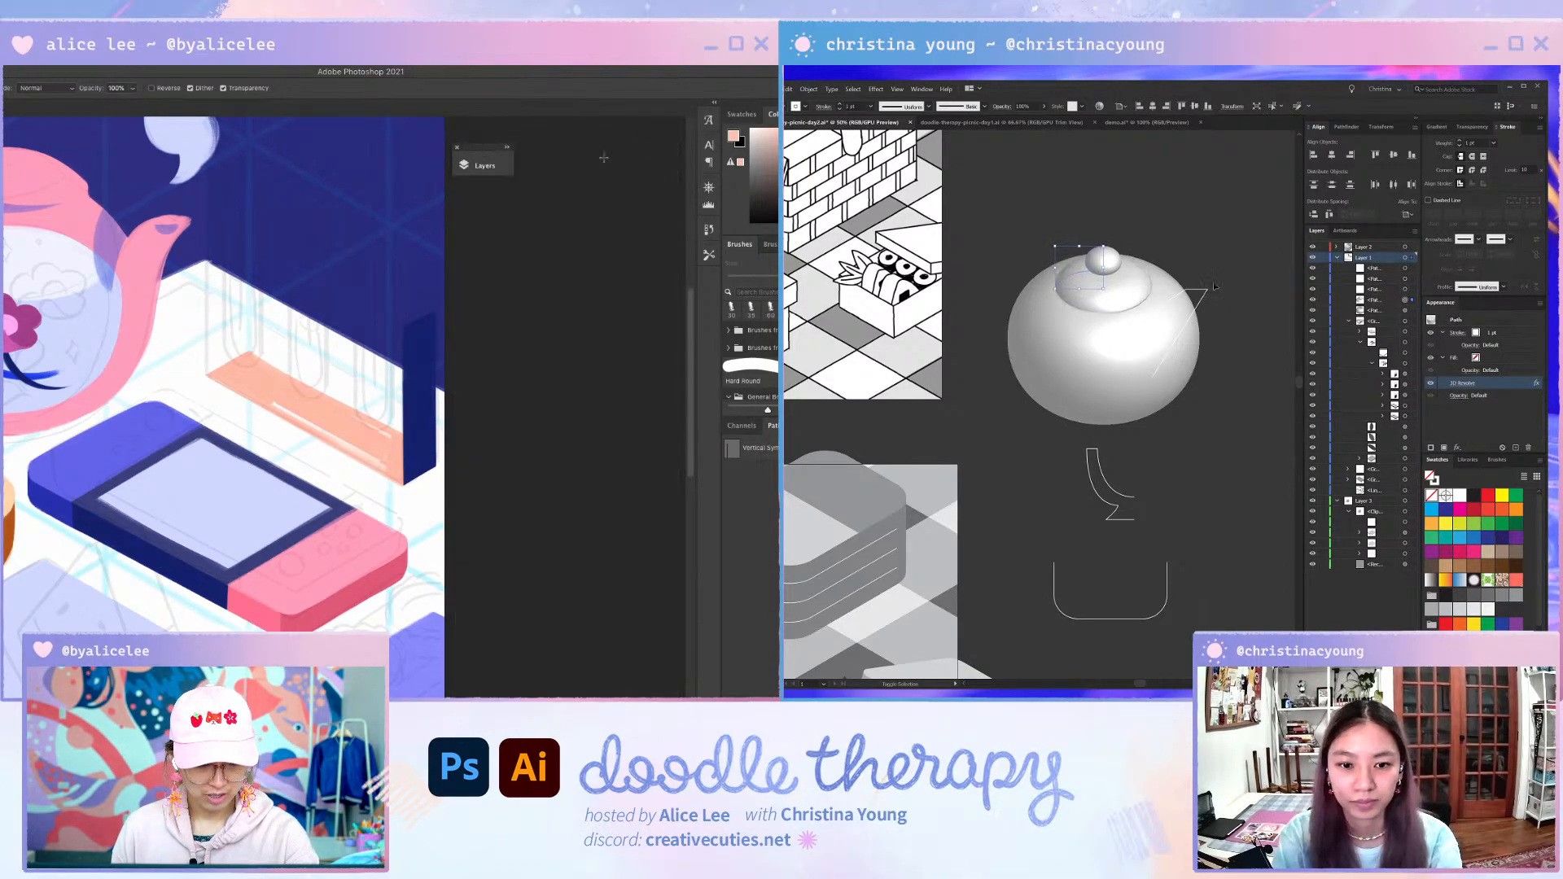
- Add a Hue/Saturation adjustment layer to the Photoshop painting and set its saturation to -100
left_click(494, 164)
left_click(379, 693)
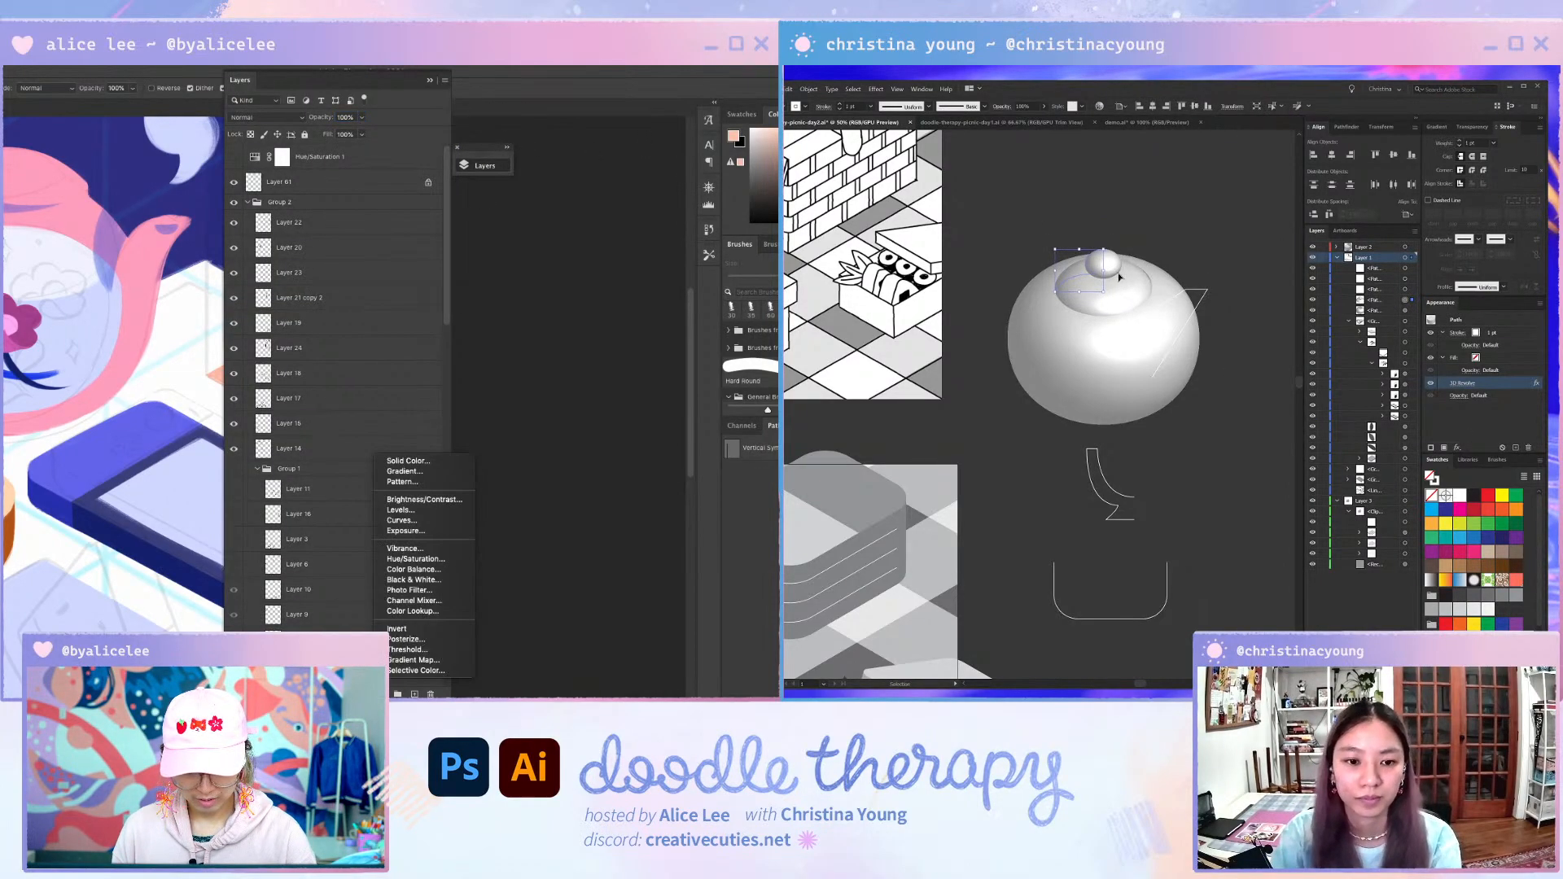
left_click(447, 559)
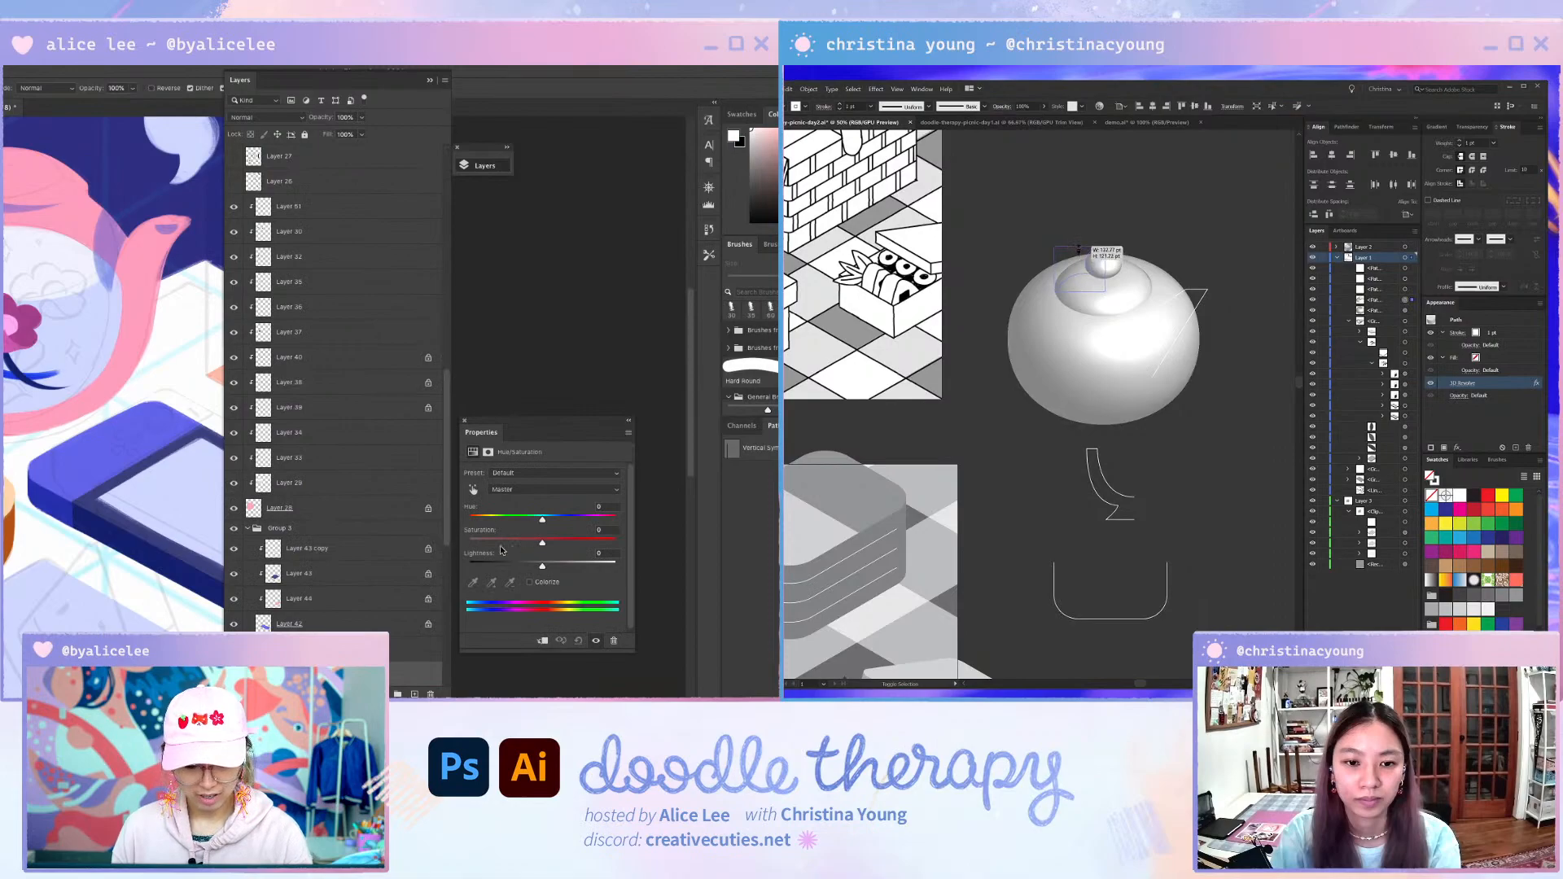
left_click_drag(534, 544, 467, 543)
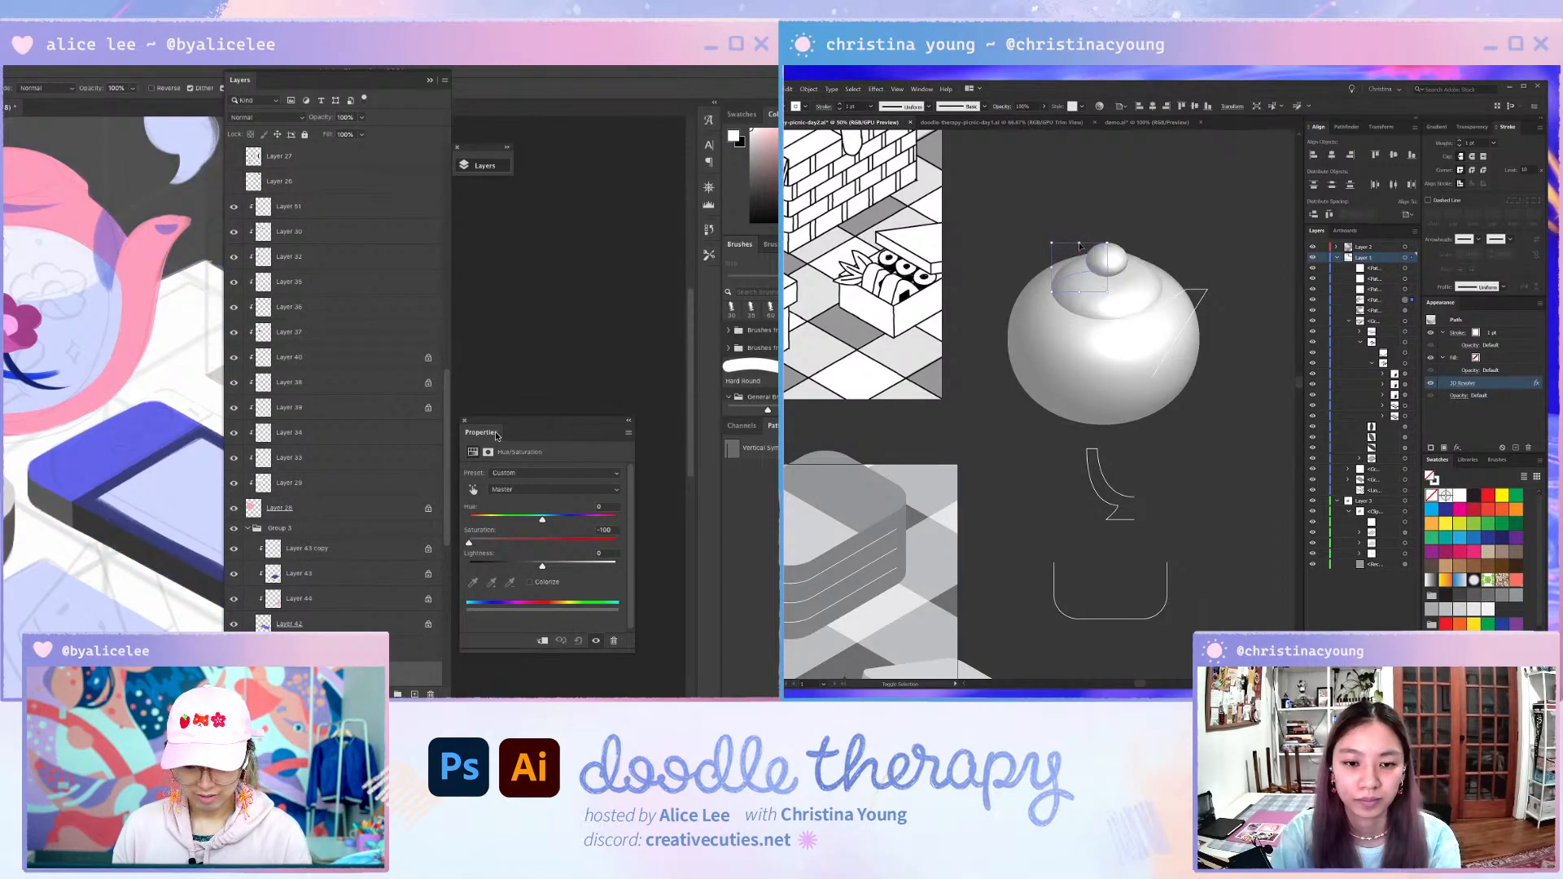
- Align the teapot lid and body by their right edges, and bring the new Hue/Saturation layer to the top of the Photoshop stack
left_click(1080, 329)
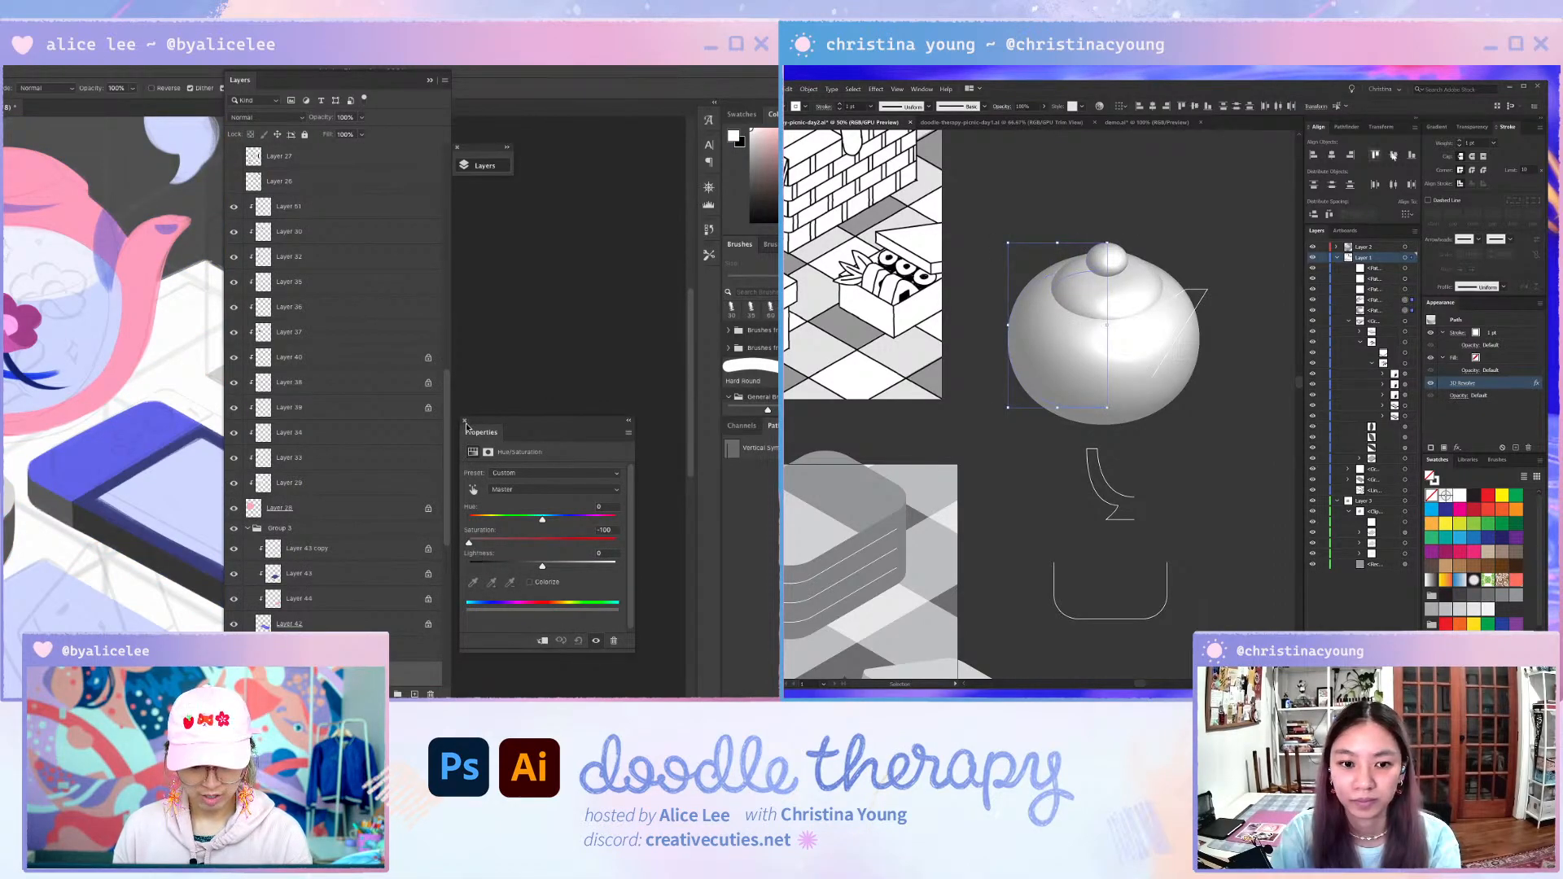
left_click(464, 421)
left_click(1351, 158)
left_click(1251, 222)
key("super+shift+bracketright")
key("super+shift+bracketright")
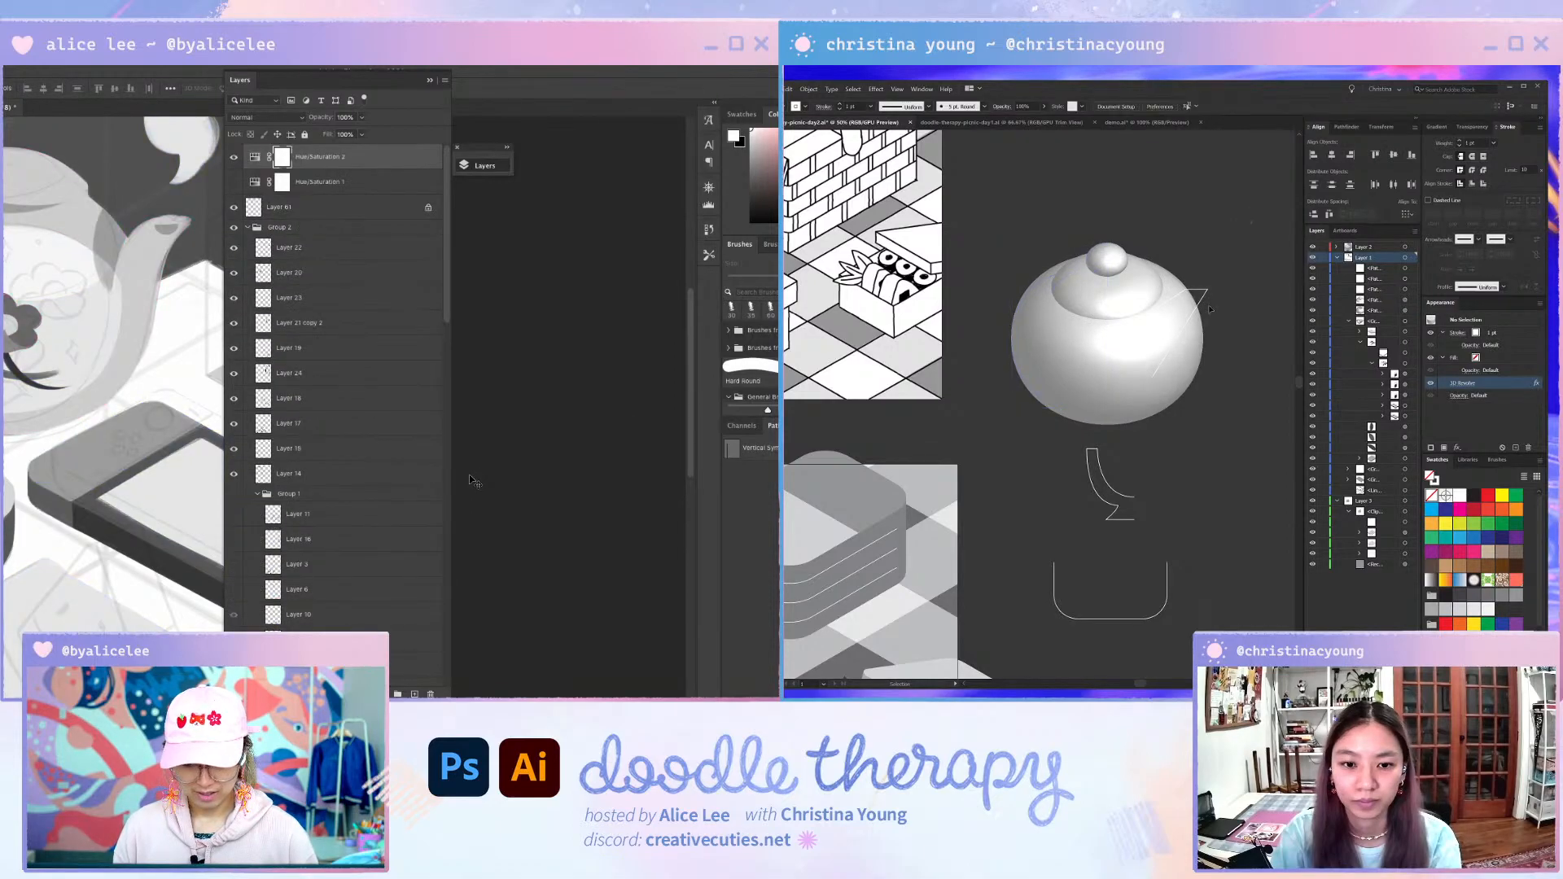
- Dock the floating layer list back in Photoshop, and move the triangular spout outline up and outward from the teapot body
left_click_drag(307, 80, 775, 437)
left_click(1205, 300)
left_click_drag(1206, 299, 1240, 278)
left_click_drag(775, 437, 775, 427)
left_click_drag(1241, 278, 1239, 279)
left_click_drag(775, 427, 775, 425)
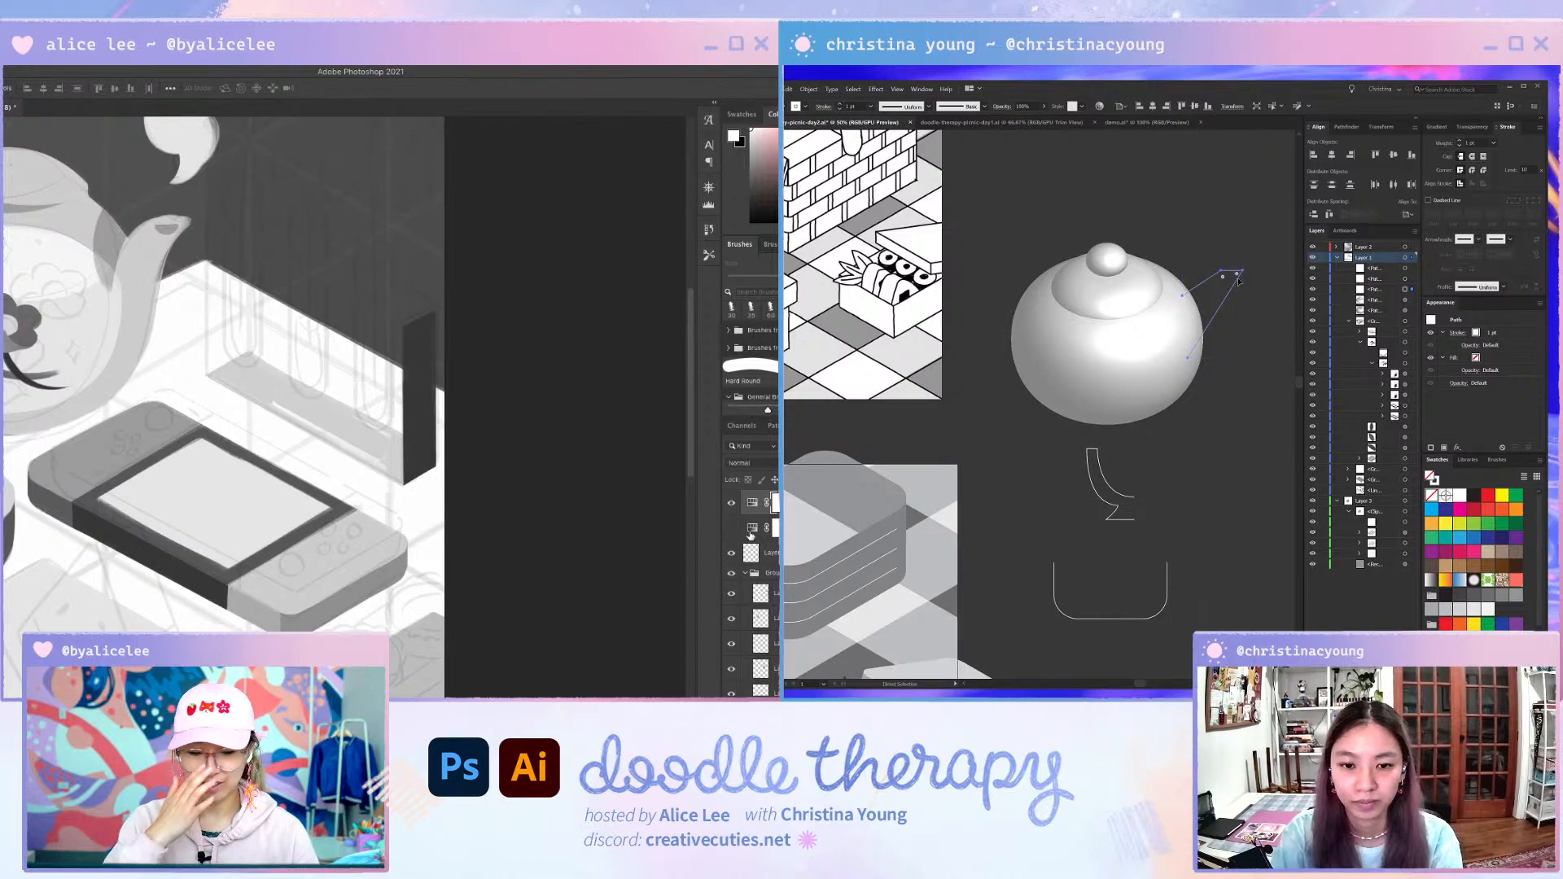
- Fill the spout with white and no stroke, send it behind the teapot body, and deselect it
key("Delete")
key("ctrl+z")
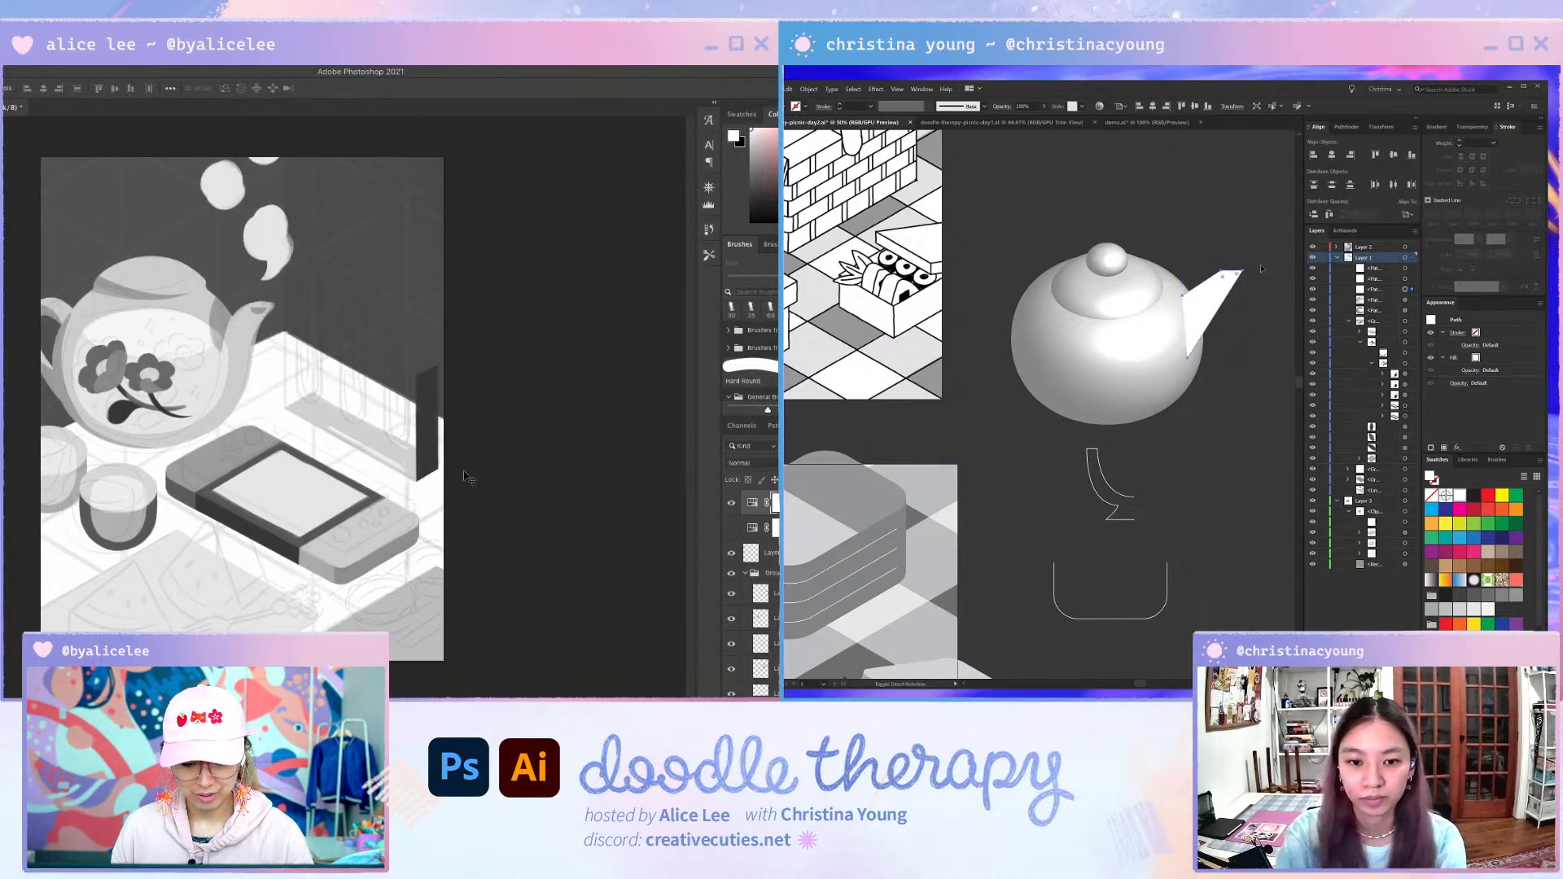
key("super+plus")
key("ctrl+shift+[")
left_click_drag(467, 478, 557, 486)
left_click(1234, 240)
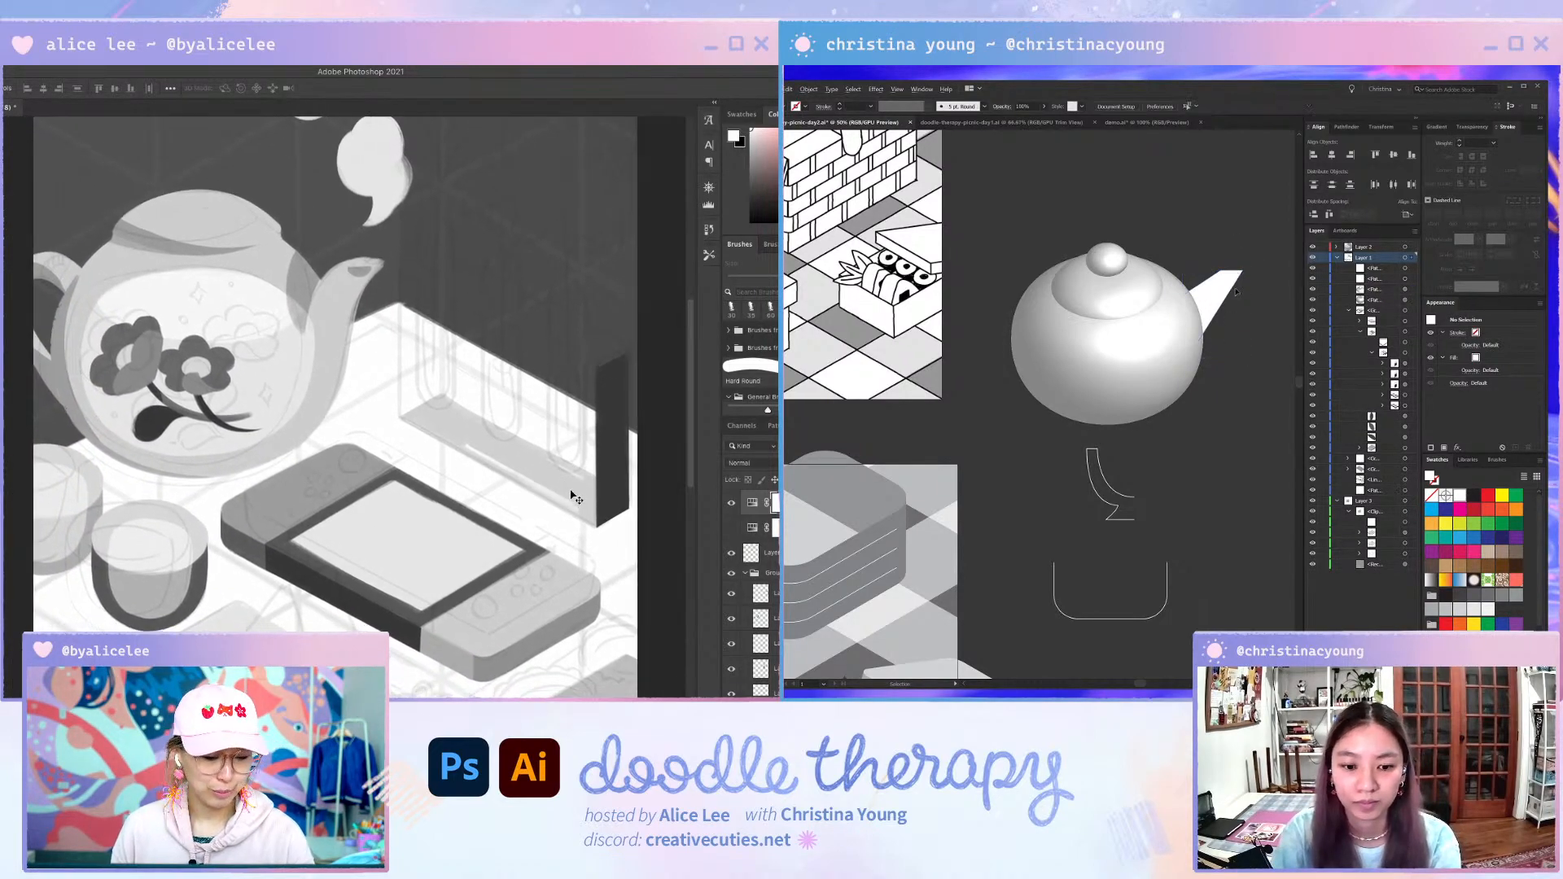
- Make the grey base strip's layer active in Photoshop and sample its pink colour for the Brush
left_click(576, 496)
key("b")
left_click_drag(1264, 418, 1243, 408)
left_click(570, 478, "alt")
- Apply the last 3D Revolve to the cup profile, accepting the Isometric Right position and revolving from the right edge
left_click(1090, 470)
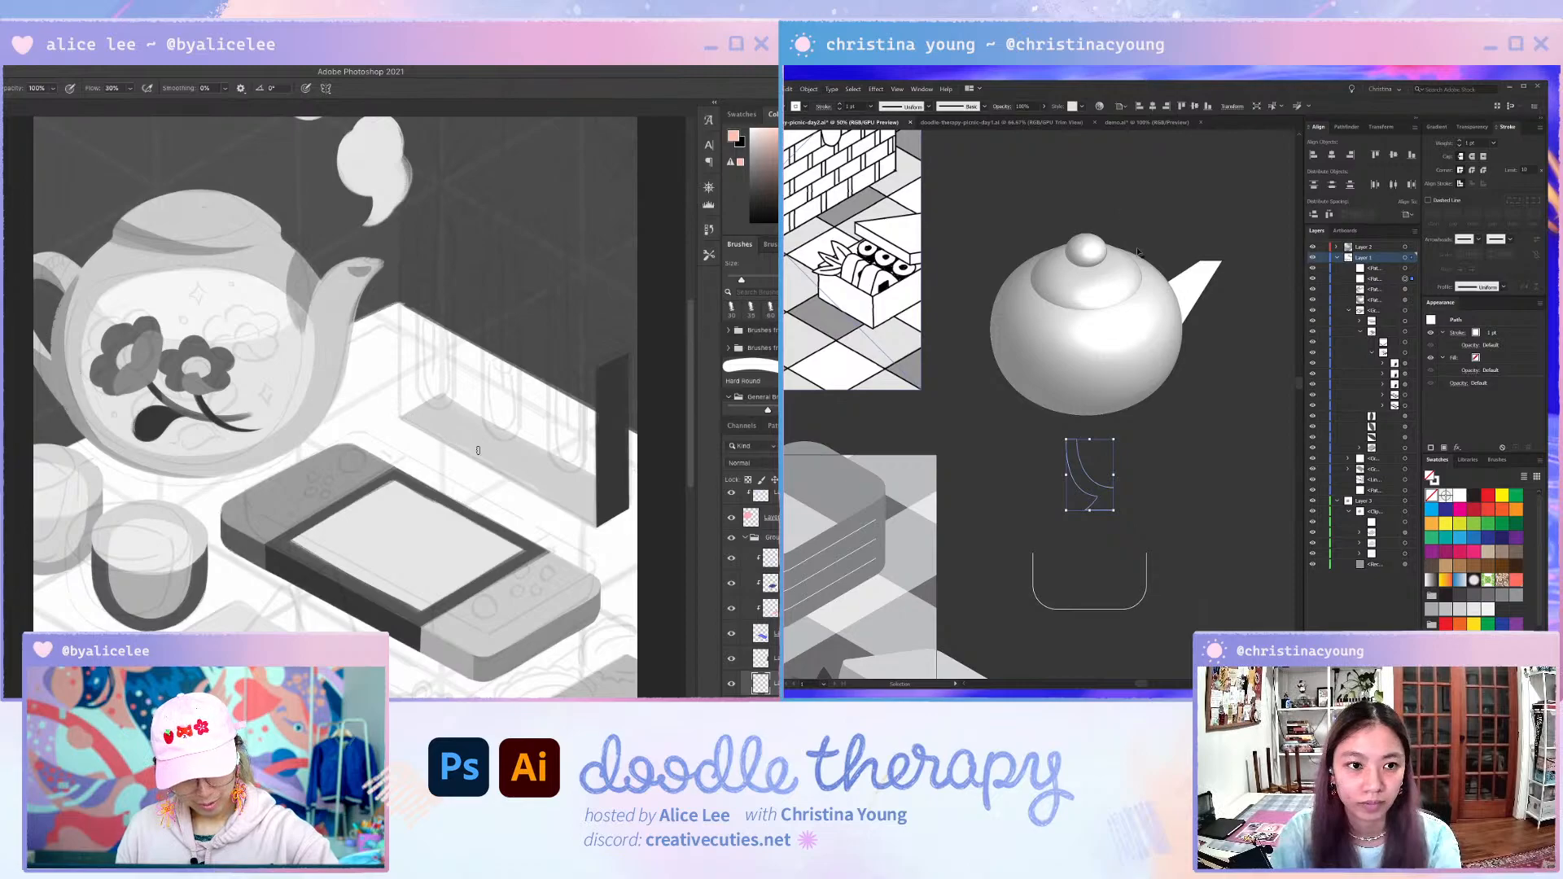
left_click(876, 88)
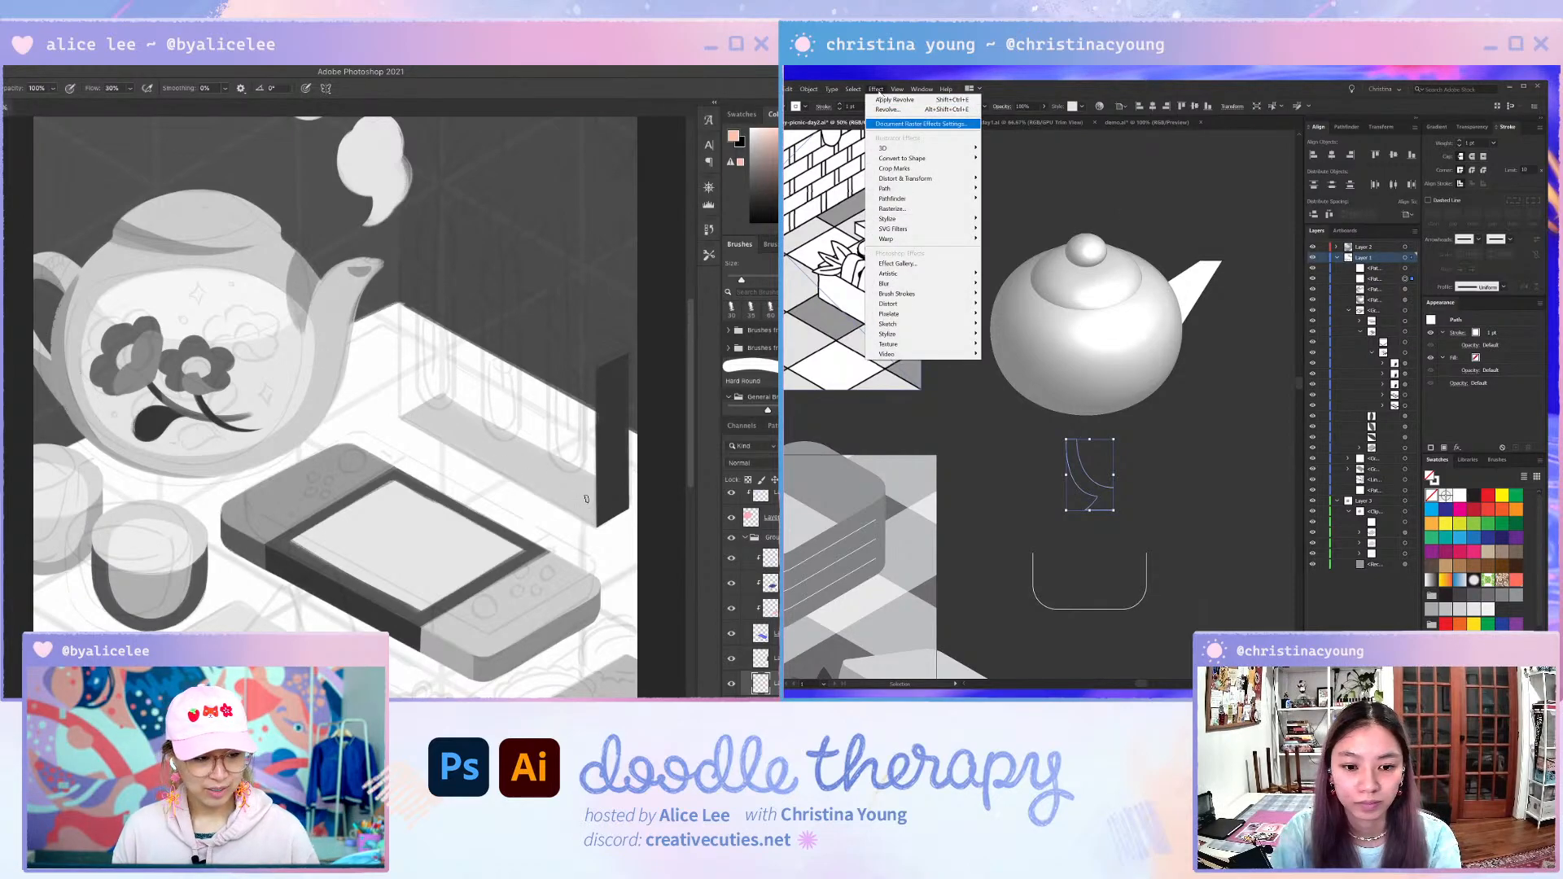
left_click(894, 99)
key("r")
left_click_drag(586, 498, 487, 493)
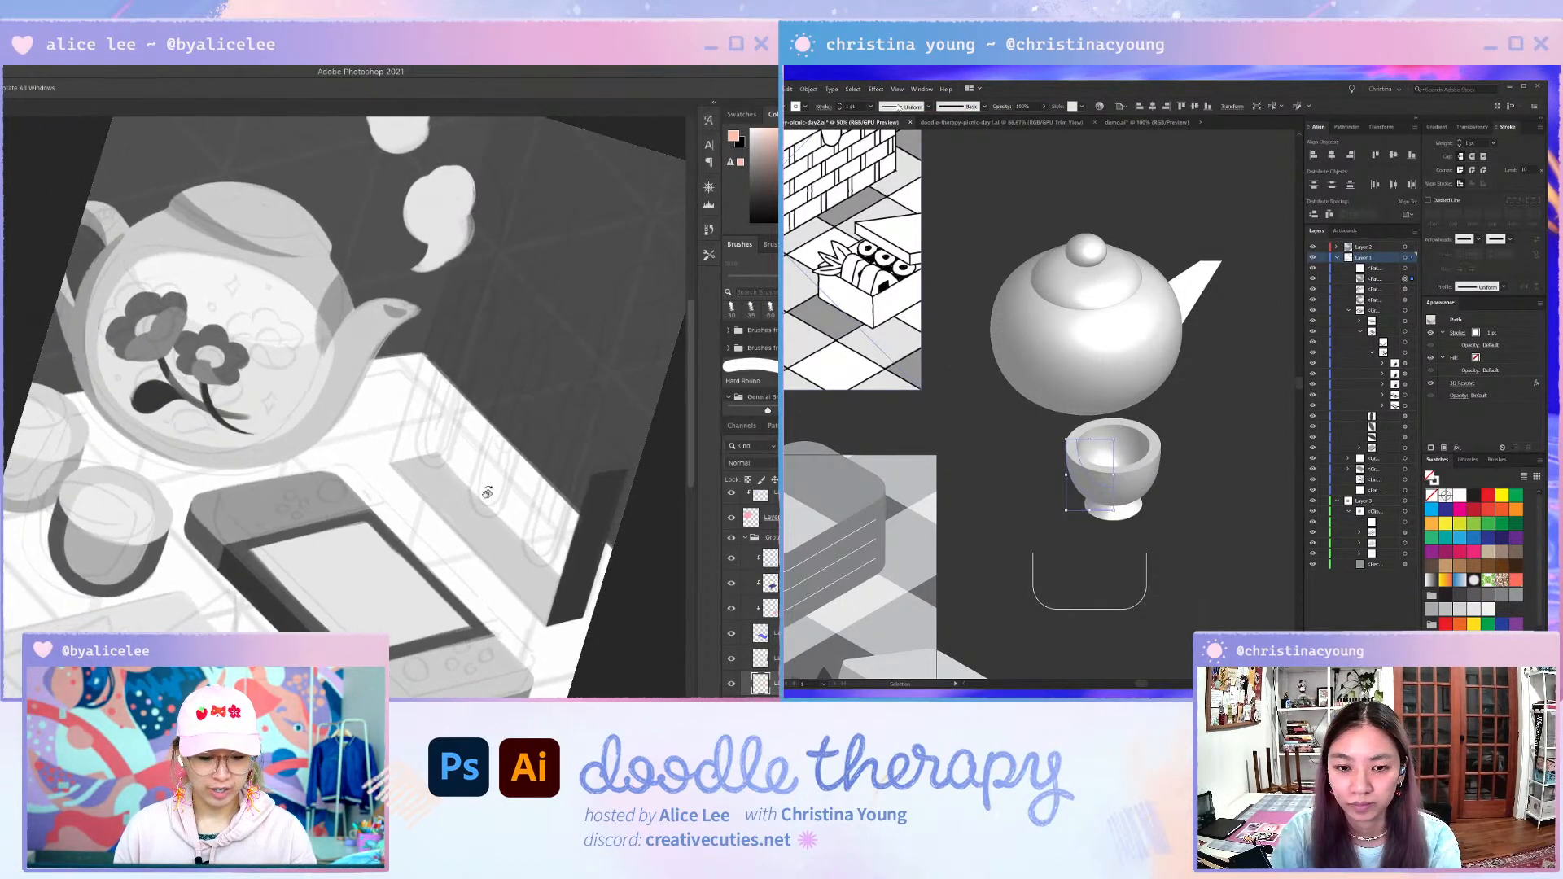
left_click(1465, 383)
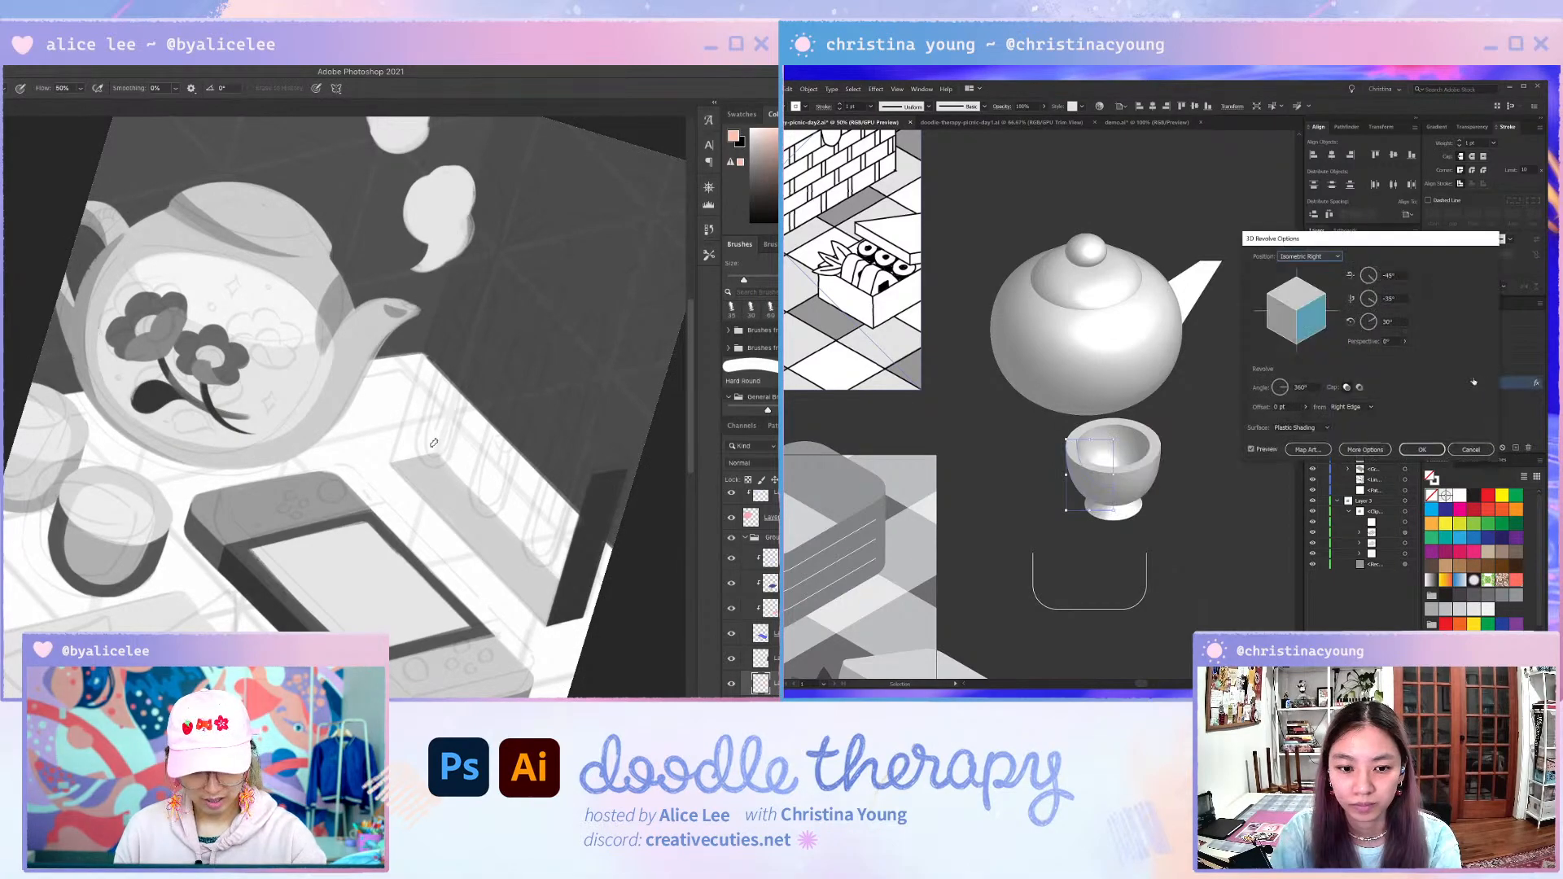
left_click(1422, 449)
key("Escape")
left_click(1230, 465)
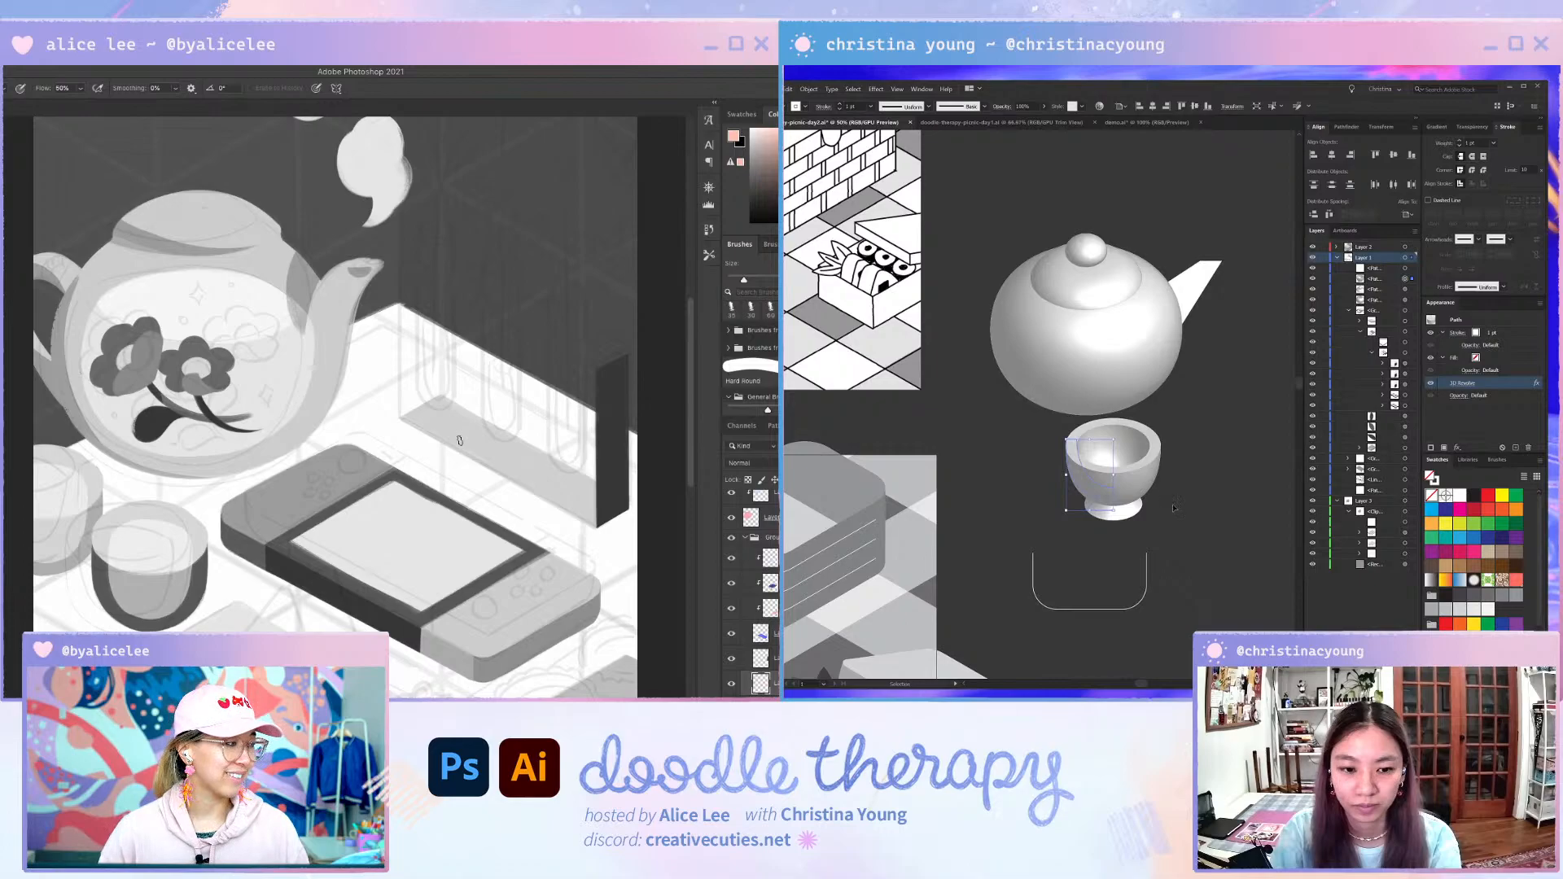
- Move the revolved cup out beside the teapot, and display the artwork in outline mode
key("a")
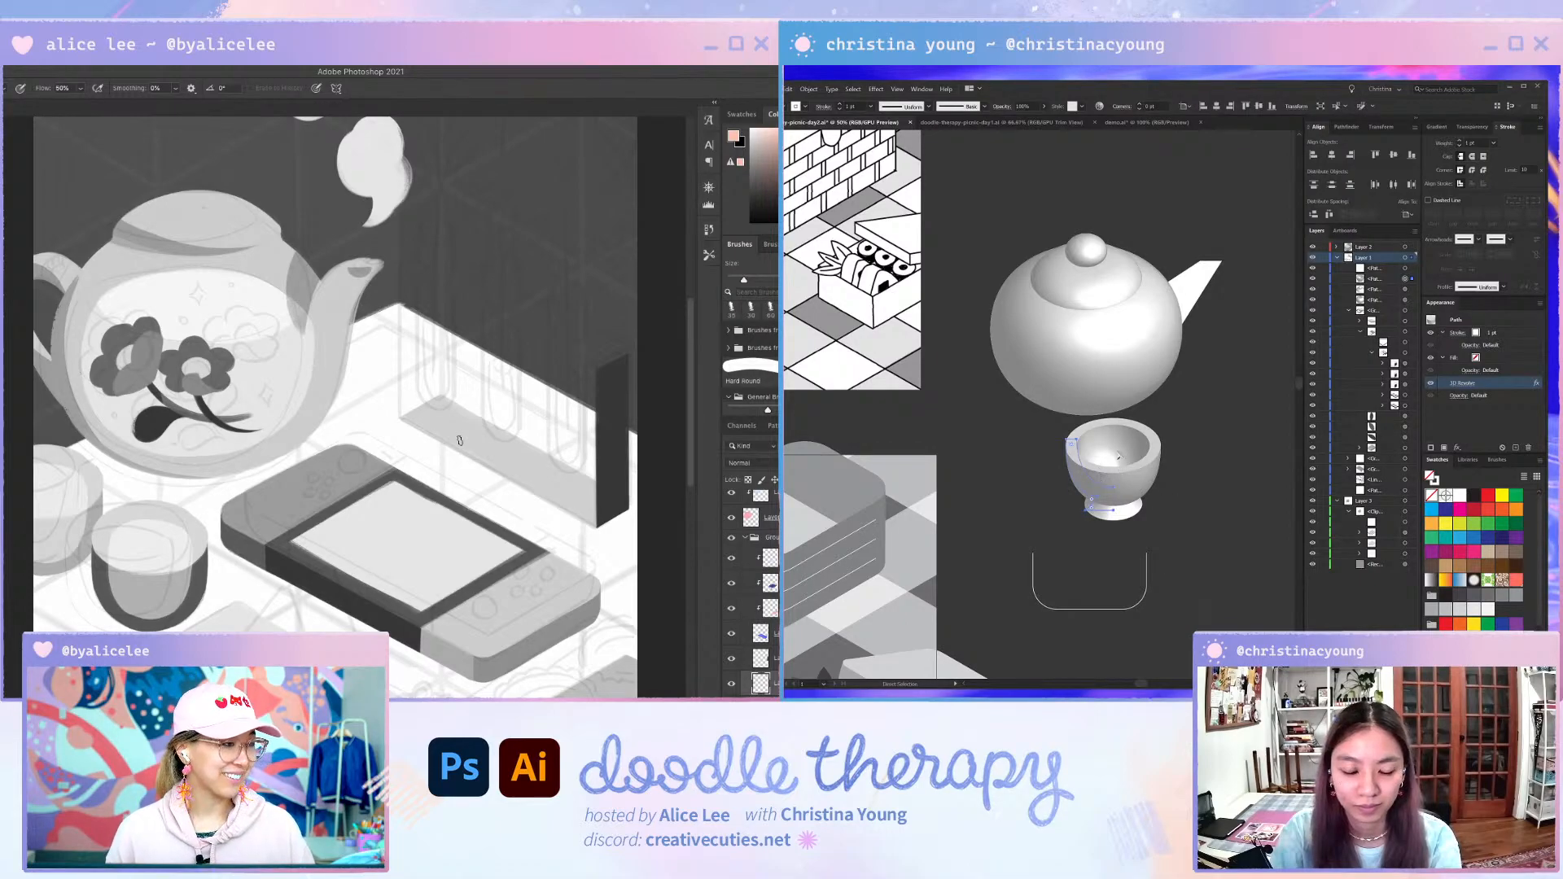
left_click_drag(1095, 437, 1230, 409)
key("ctrl+z")
key("ctrl+shift+a")
key("ctrl+y")
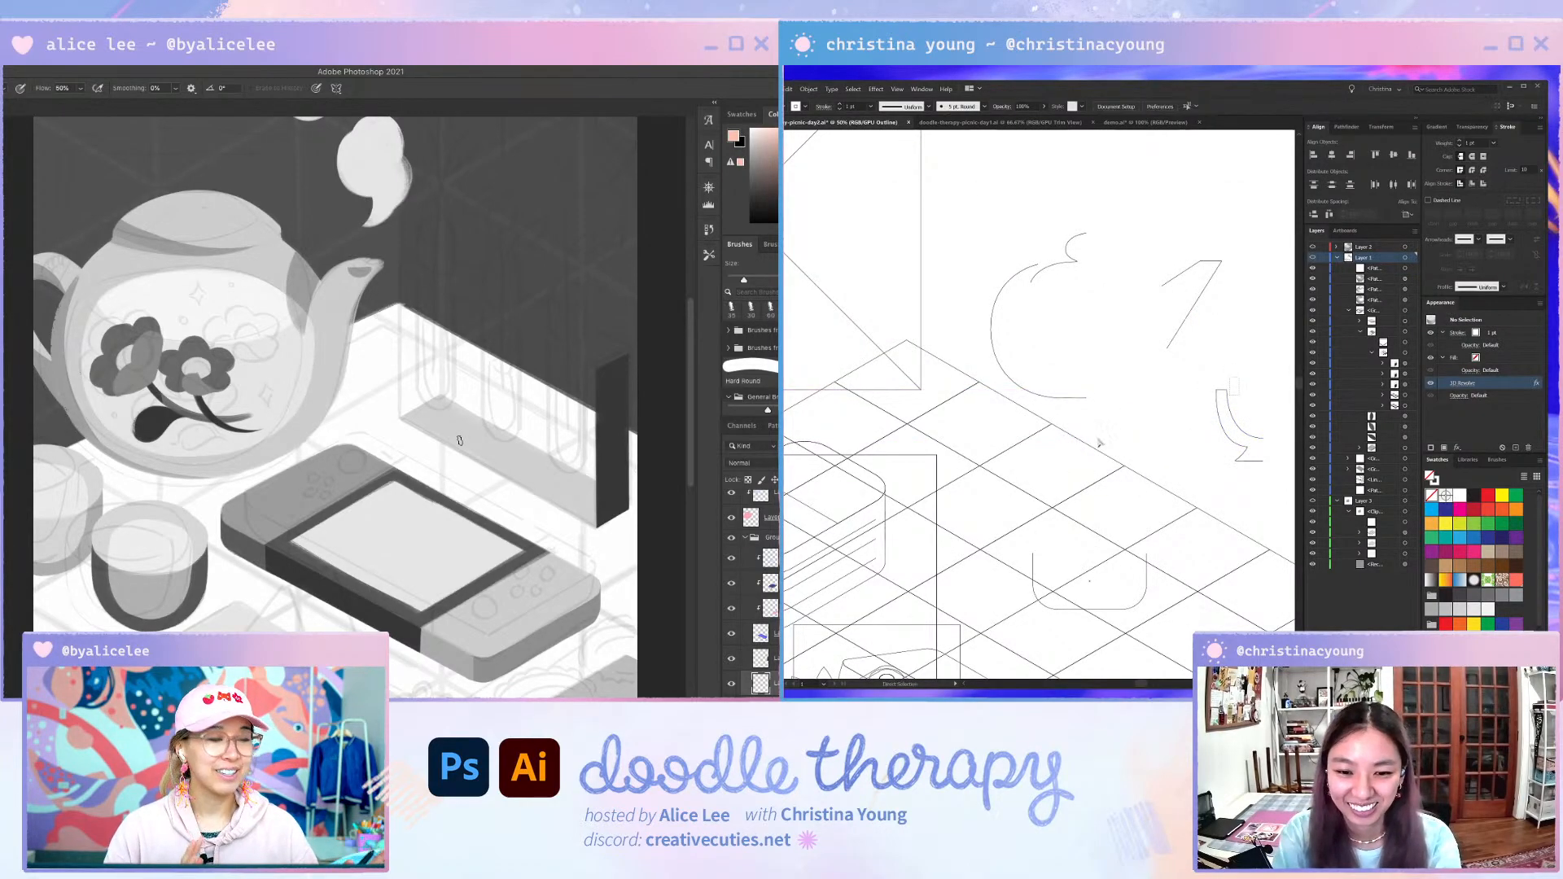
- Nudge the inner-wall anchor points of the cup profile left to thin its wall, and return to preview mode
key("a")
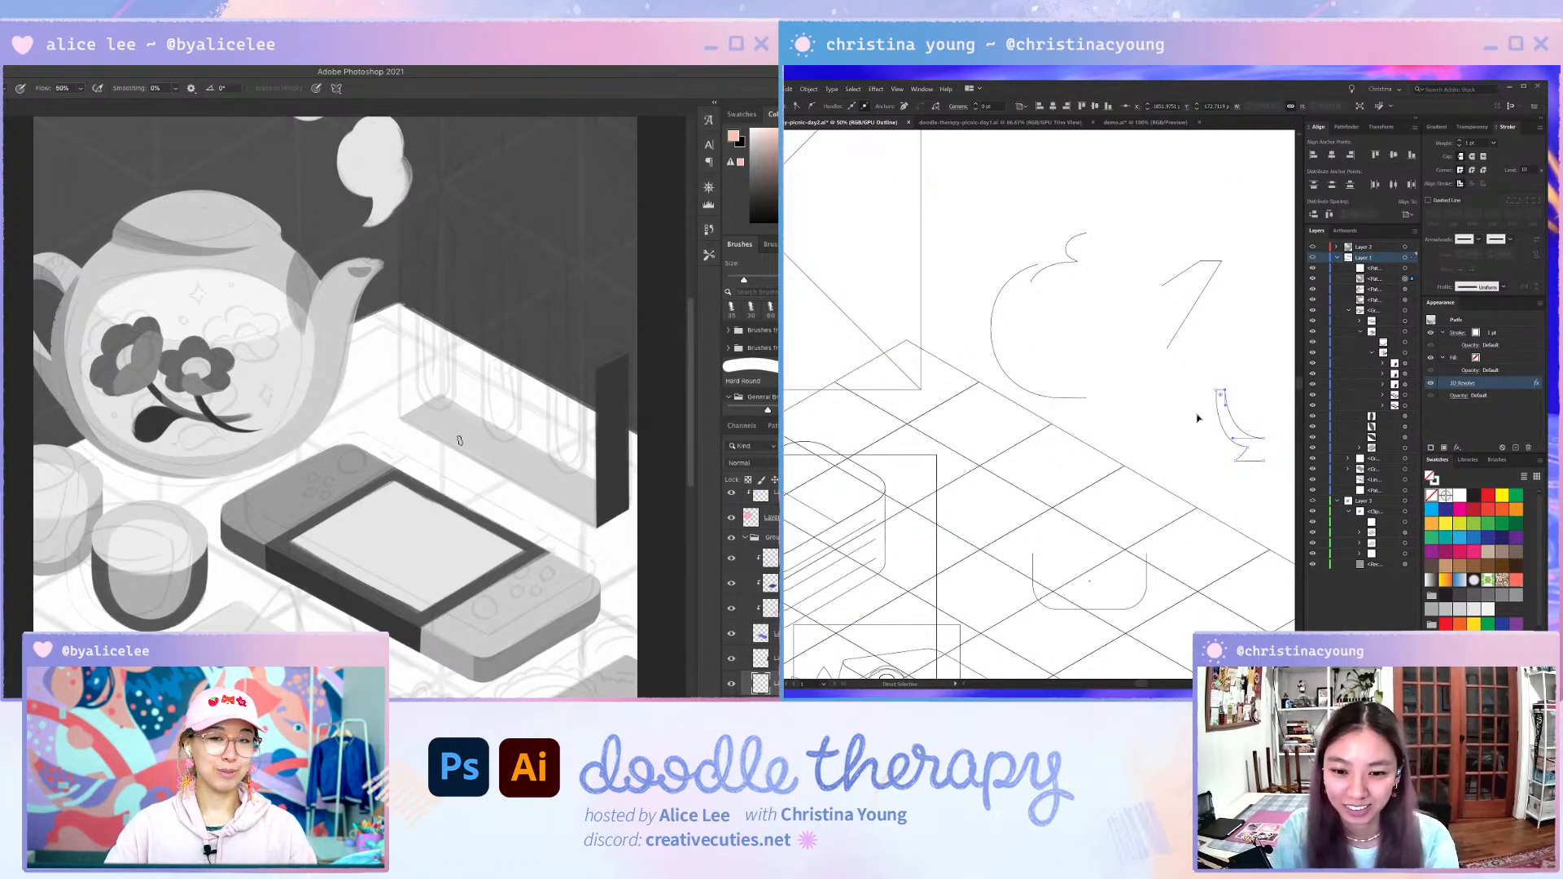
key("Left")
key("Left")
key("Left")
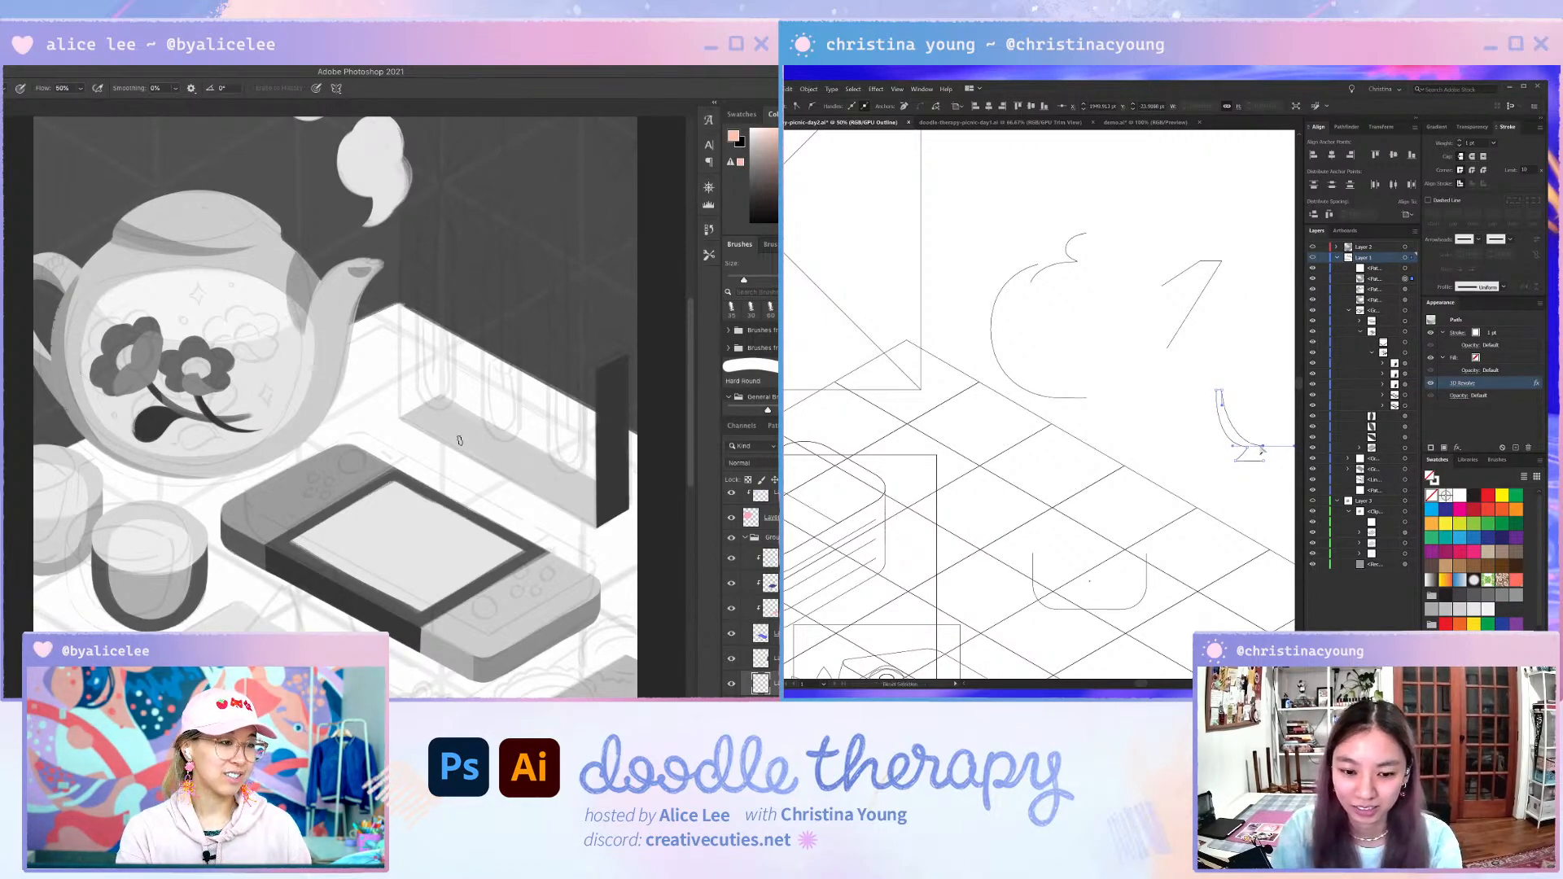
scroll(1263, 426, "up", 5)
scroll(1194, 329, "down", 4)
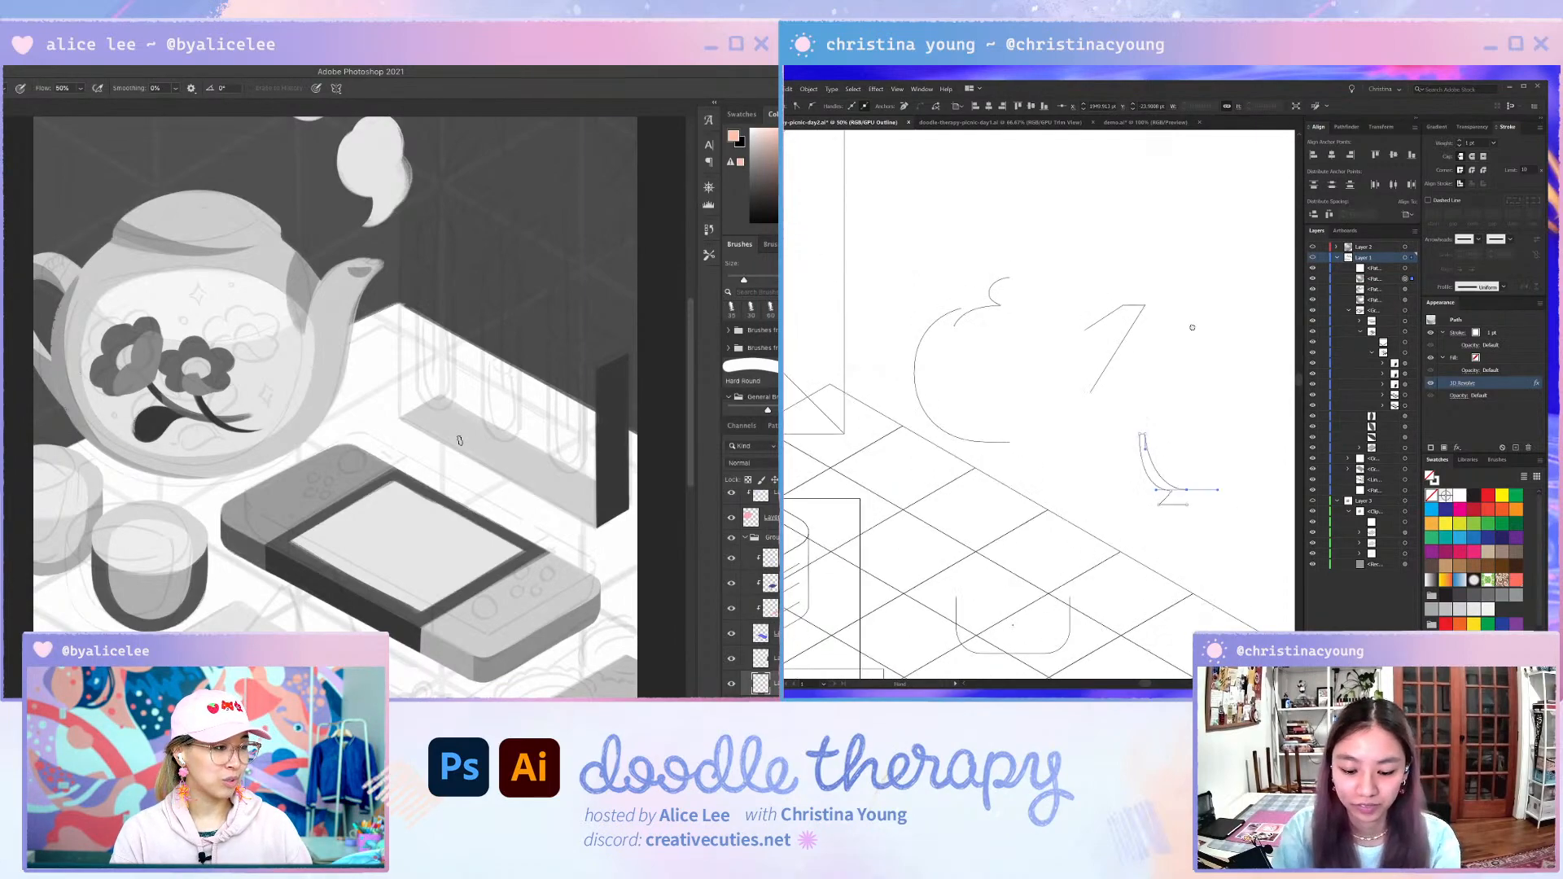
key("ctrl+y")
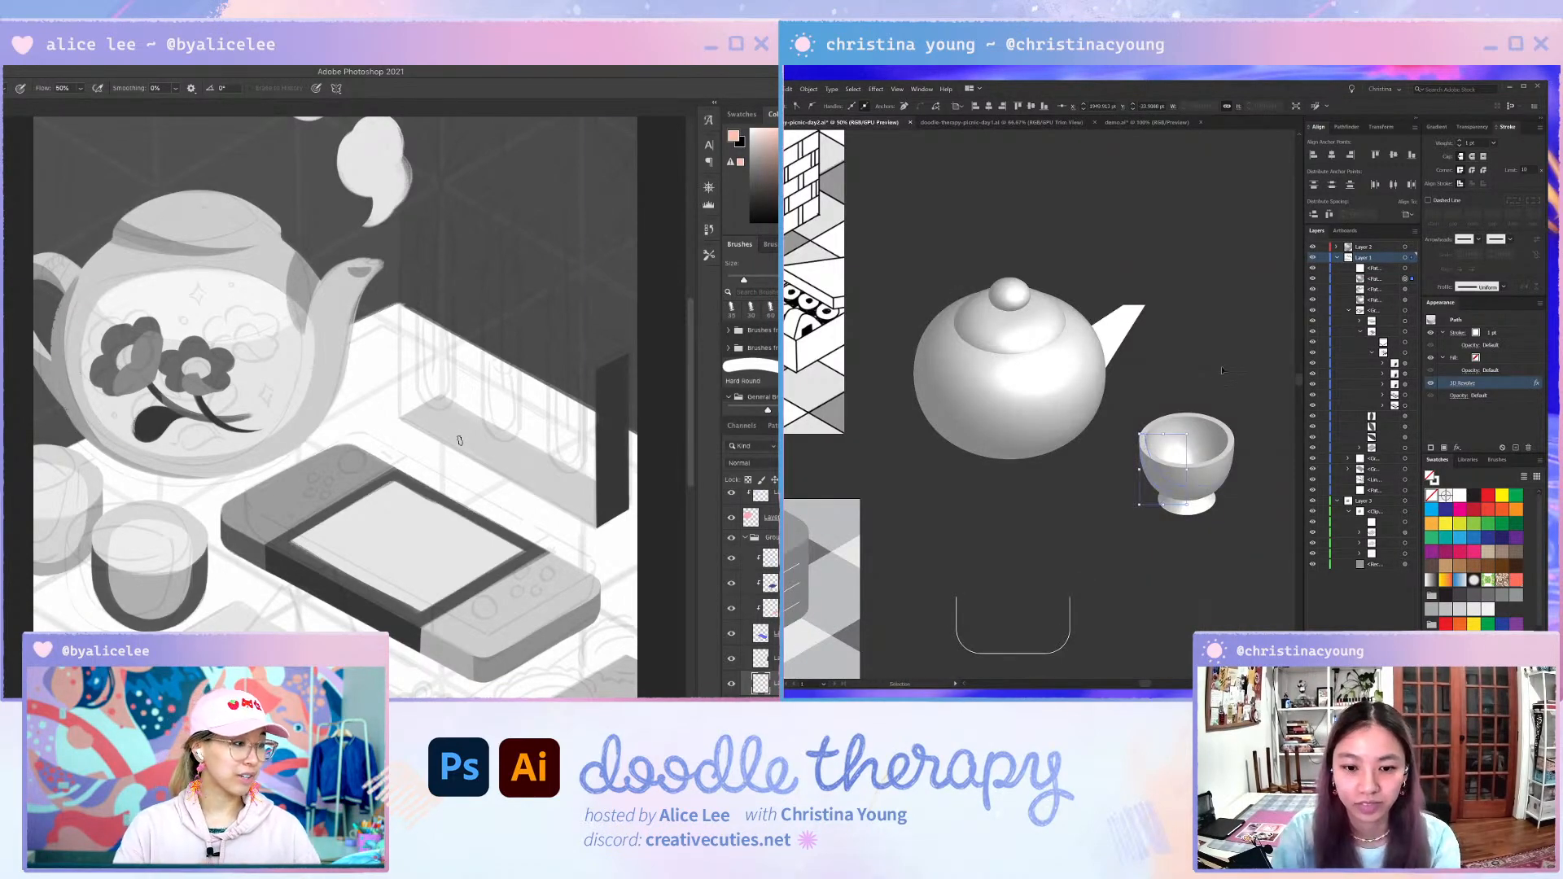
left_click(1221, 370)
scroll(1213, 526, "down", 2)
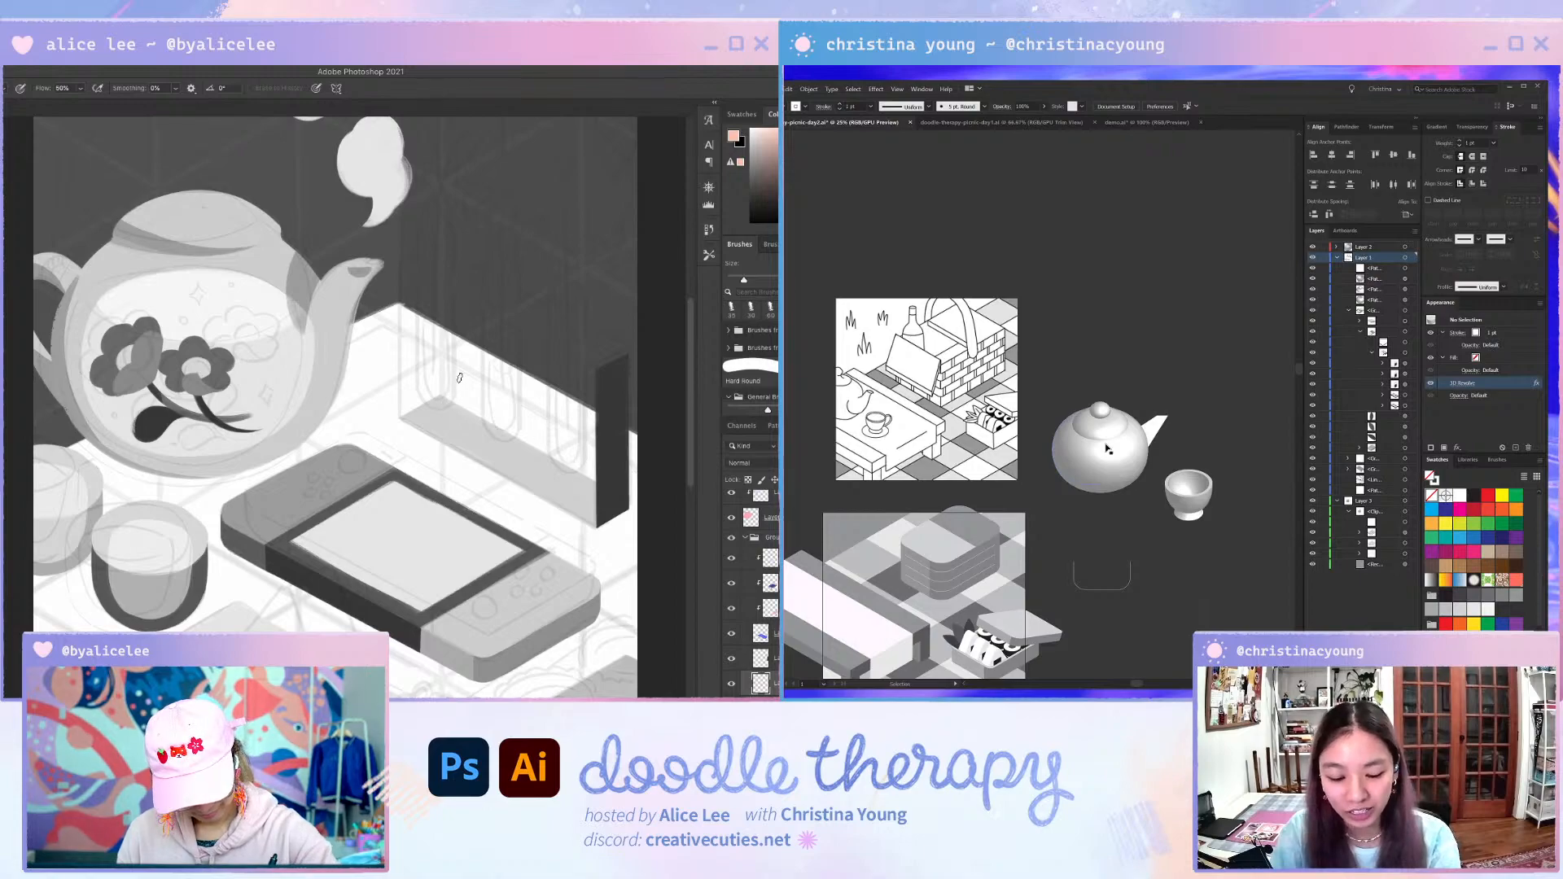
- Add a new layer in Photoshop, sample the navy of the game console, and choose a lighter purple for the Brush
key("super+shift+n")
key("Return")
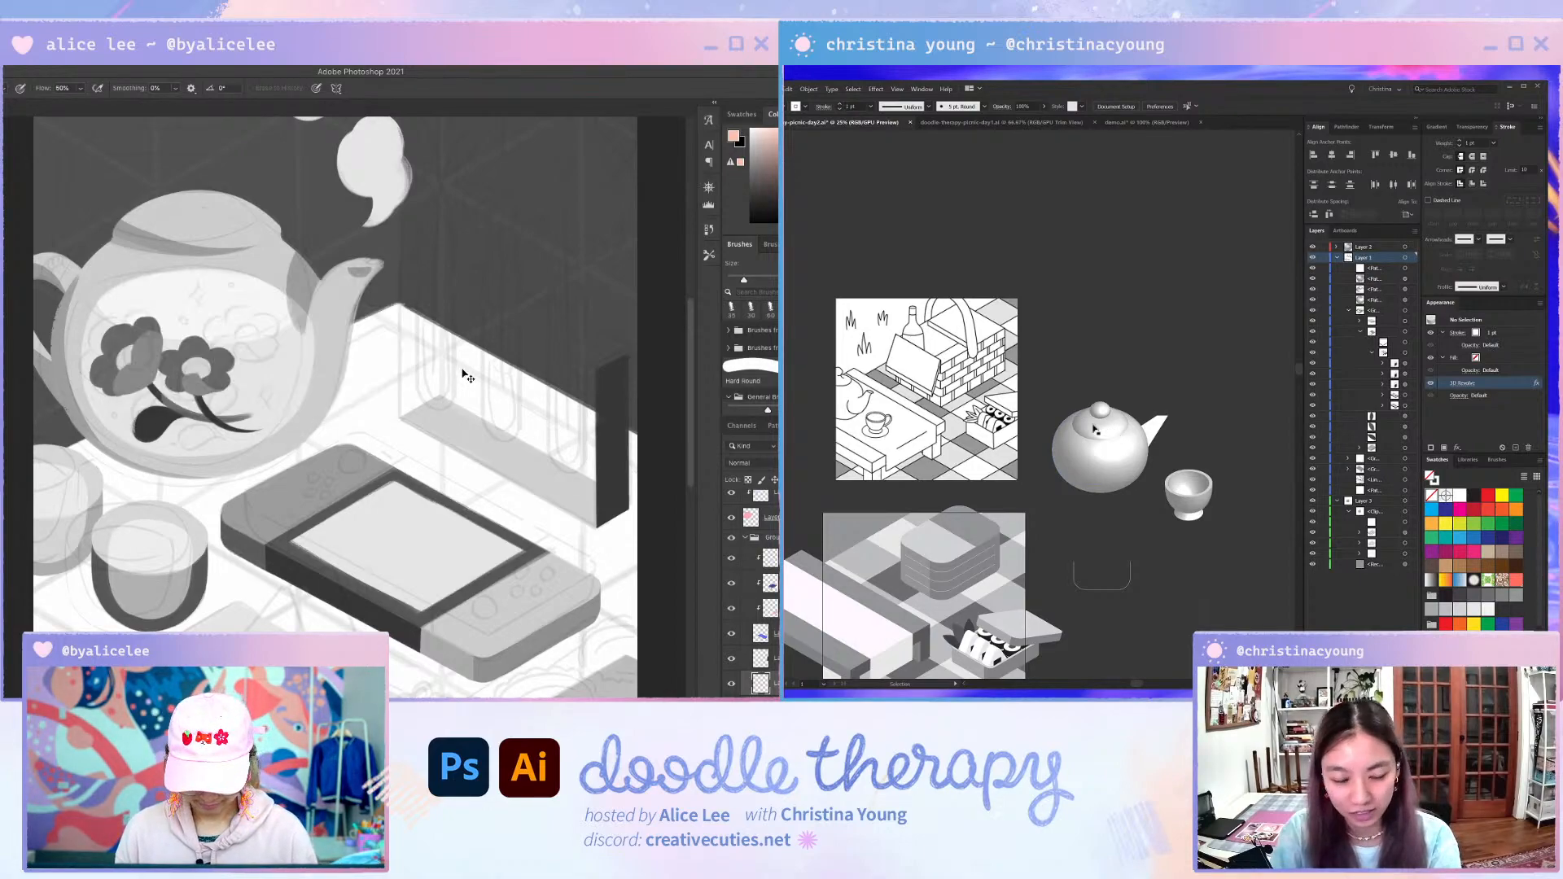
key("i")
left_click(530, 554)
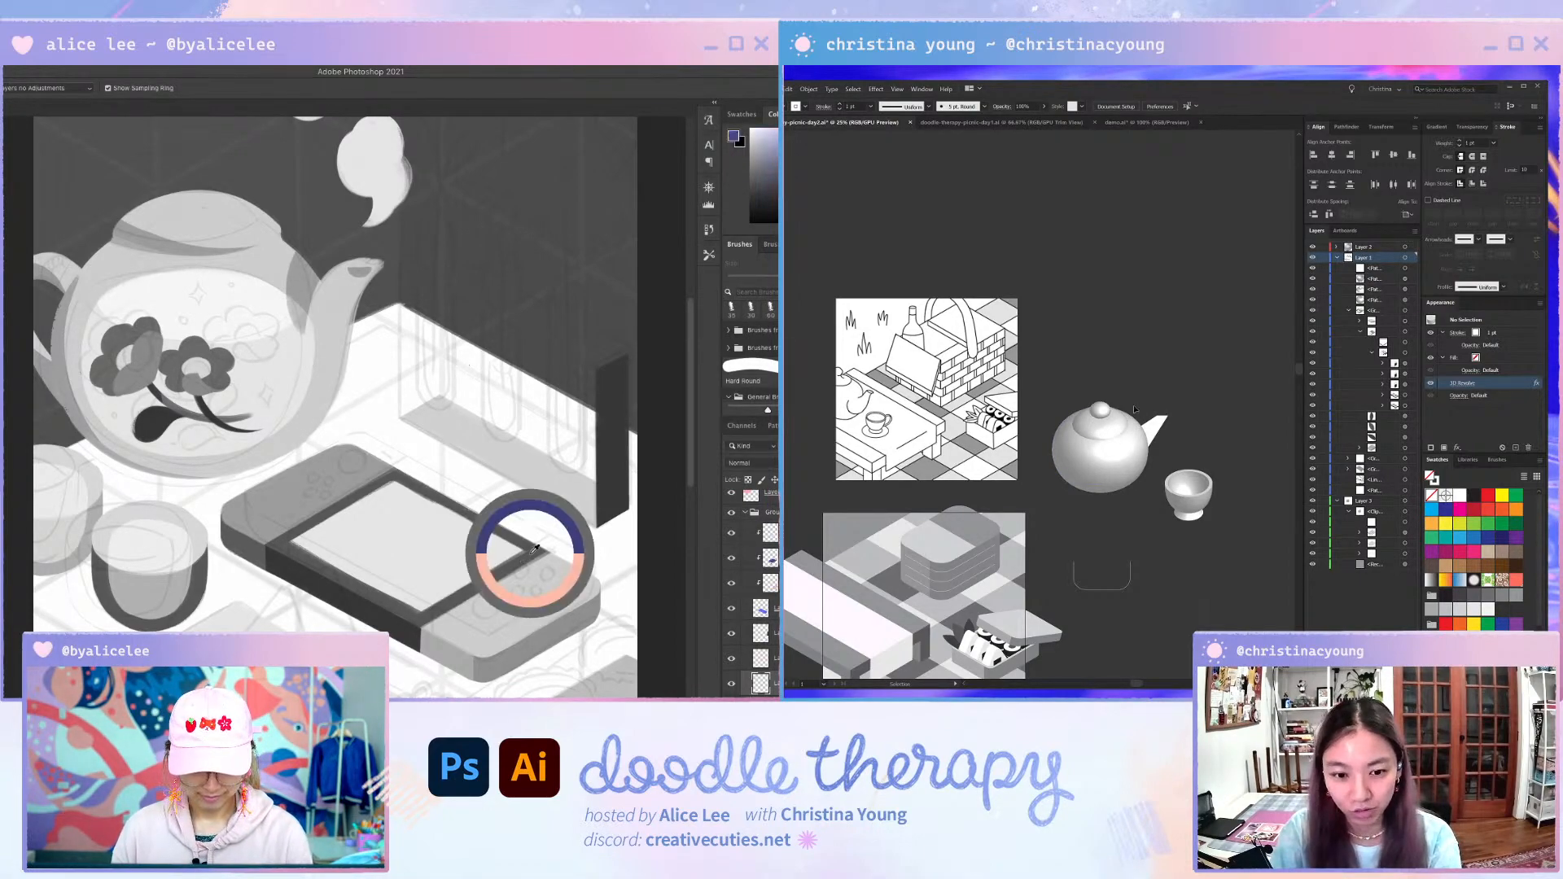
key("b")
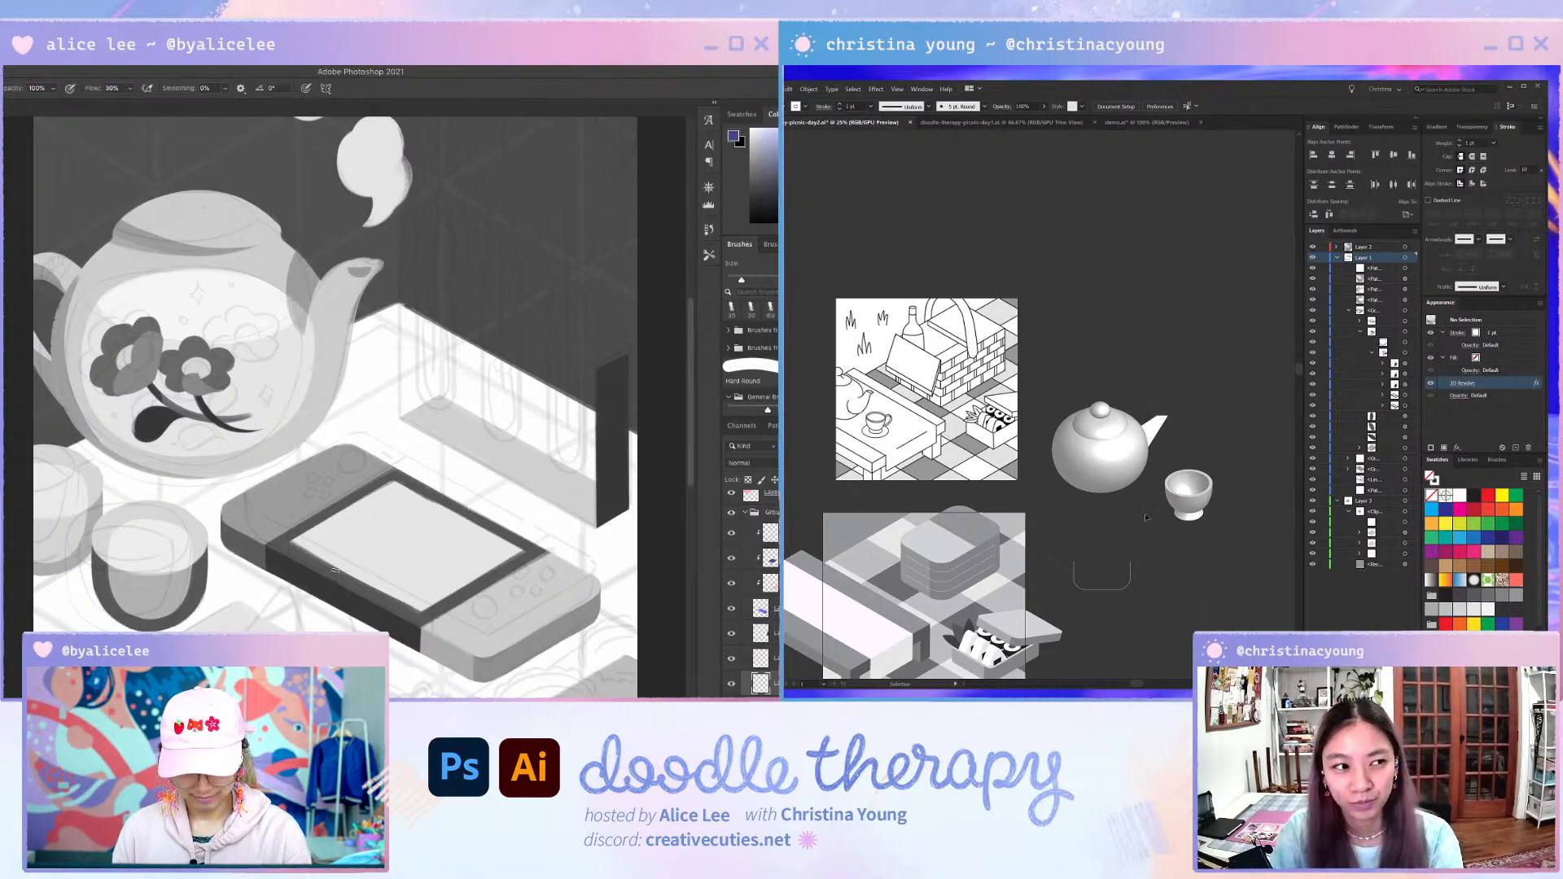
left_click(777, 154)
- Paint the outline of an upright side panel at the far end of the base strip, and select the revolved cup
left_click_drag(435, 396, 432, 359)
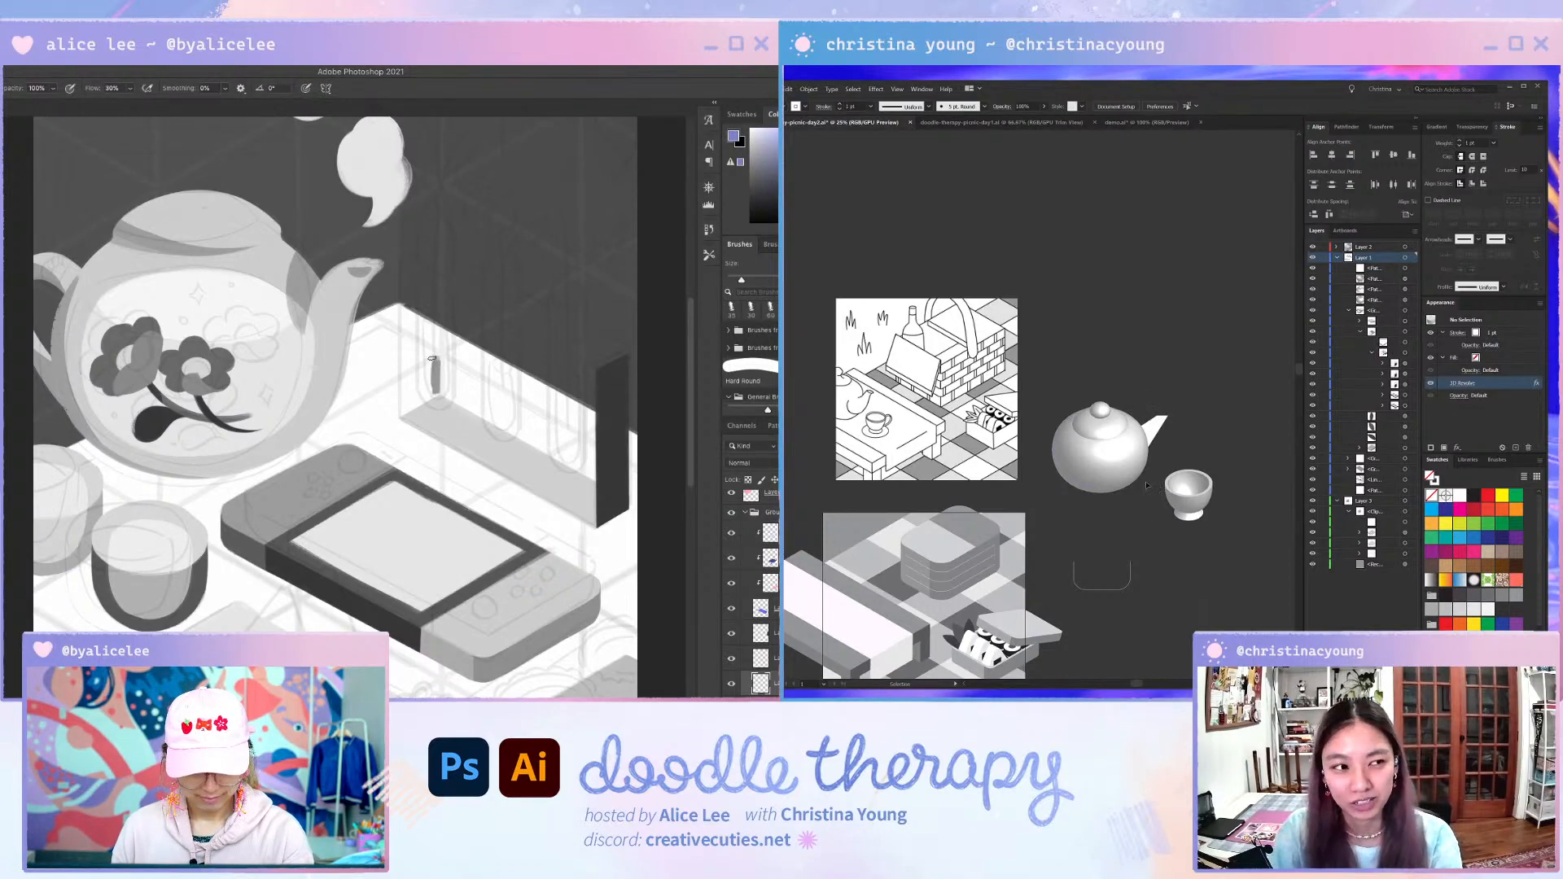
left_click_drag(403, 414, 401, 250)
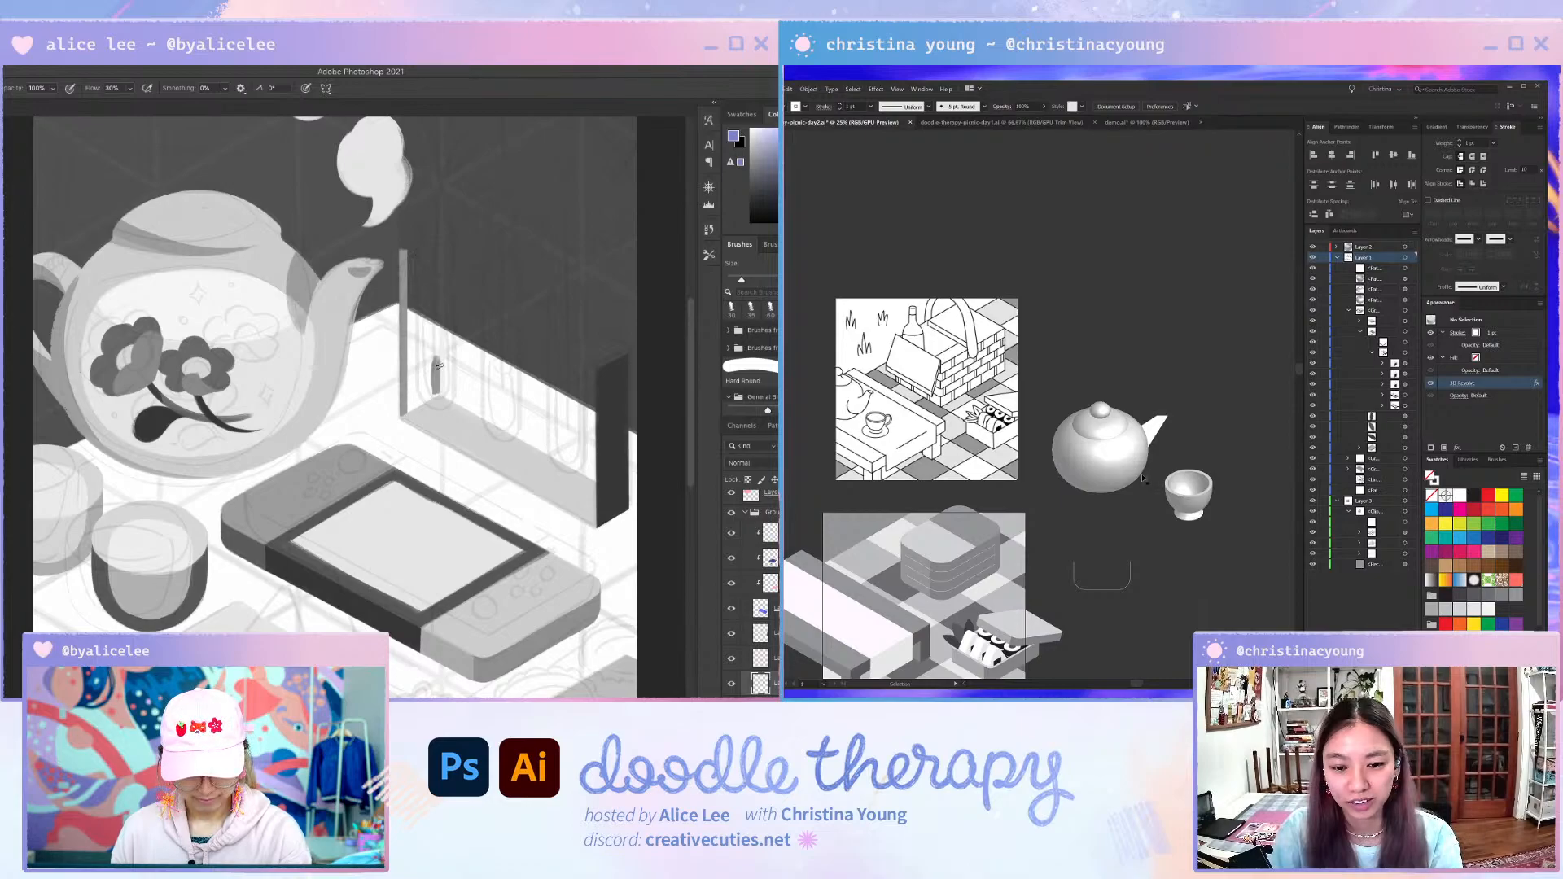
left_click_drag(437, 381, 437, 259)
left_click(1168, 500)
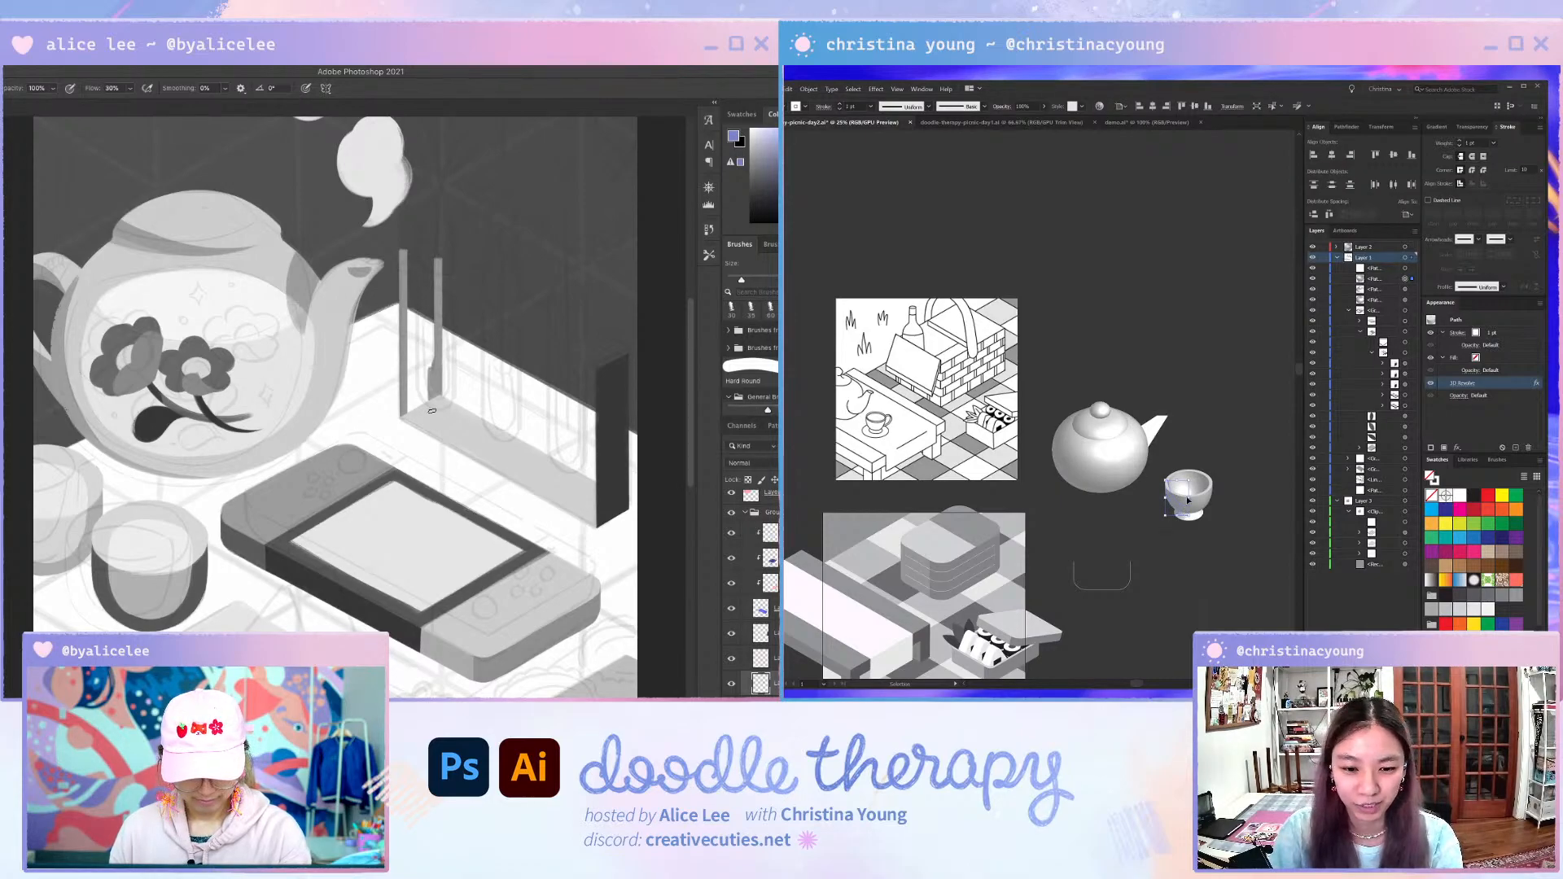
mouse_move(432, 411)
left_mouse_down()
mouse_move(421, 370)
mouse_move(406, 412)
left_mouse_up()
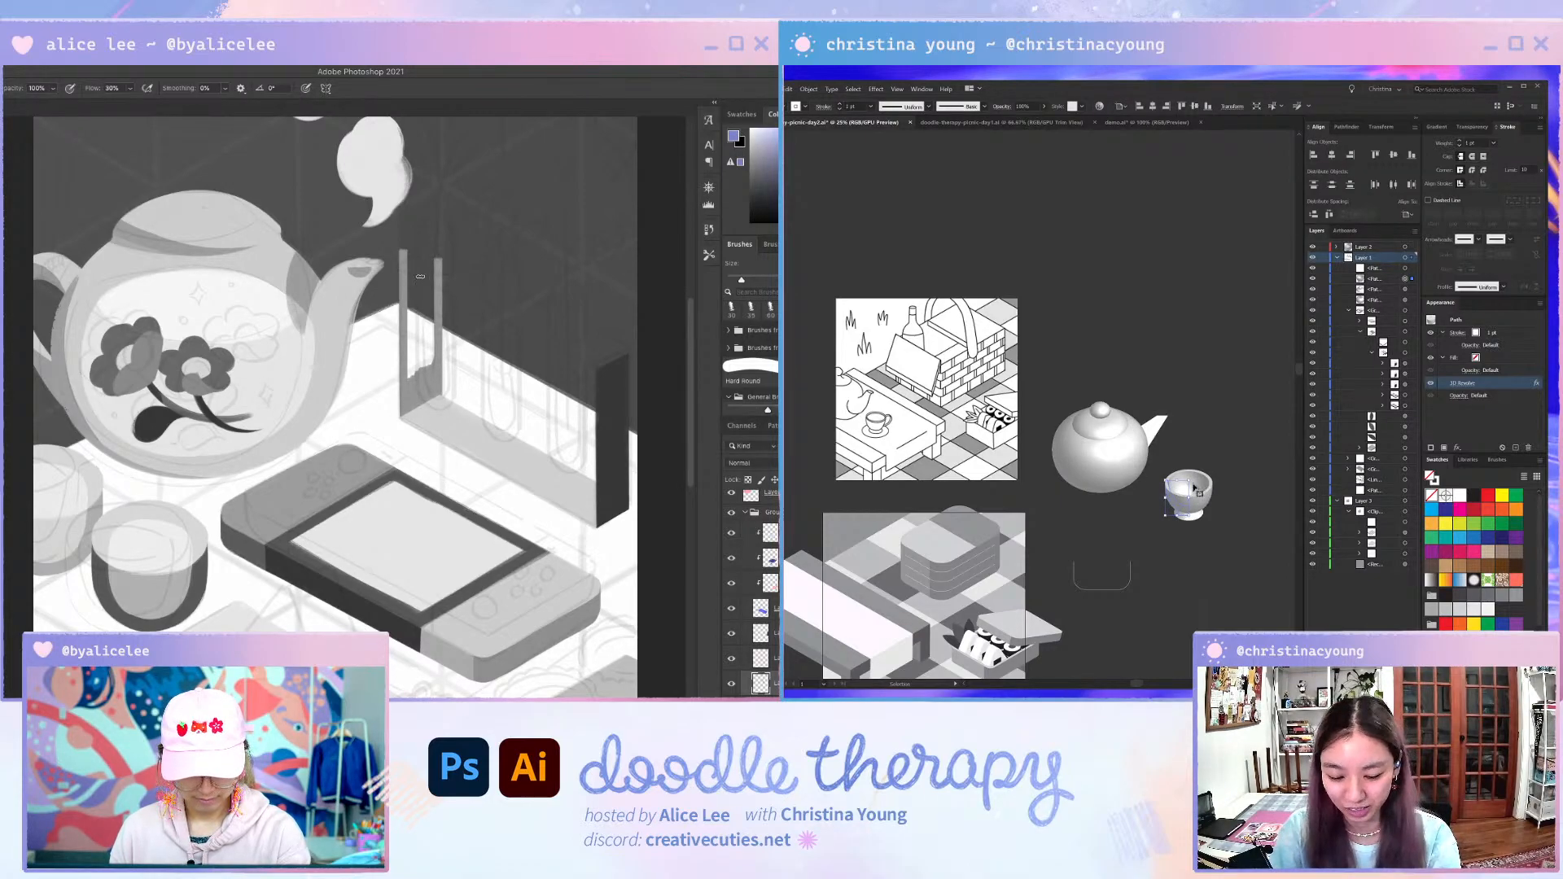
mouse_move(407, 268)
left_mouse_down()
mouse_move(433, 259)
mouse_move(432, 294)
left_mouse_up()
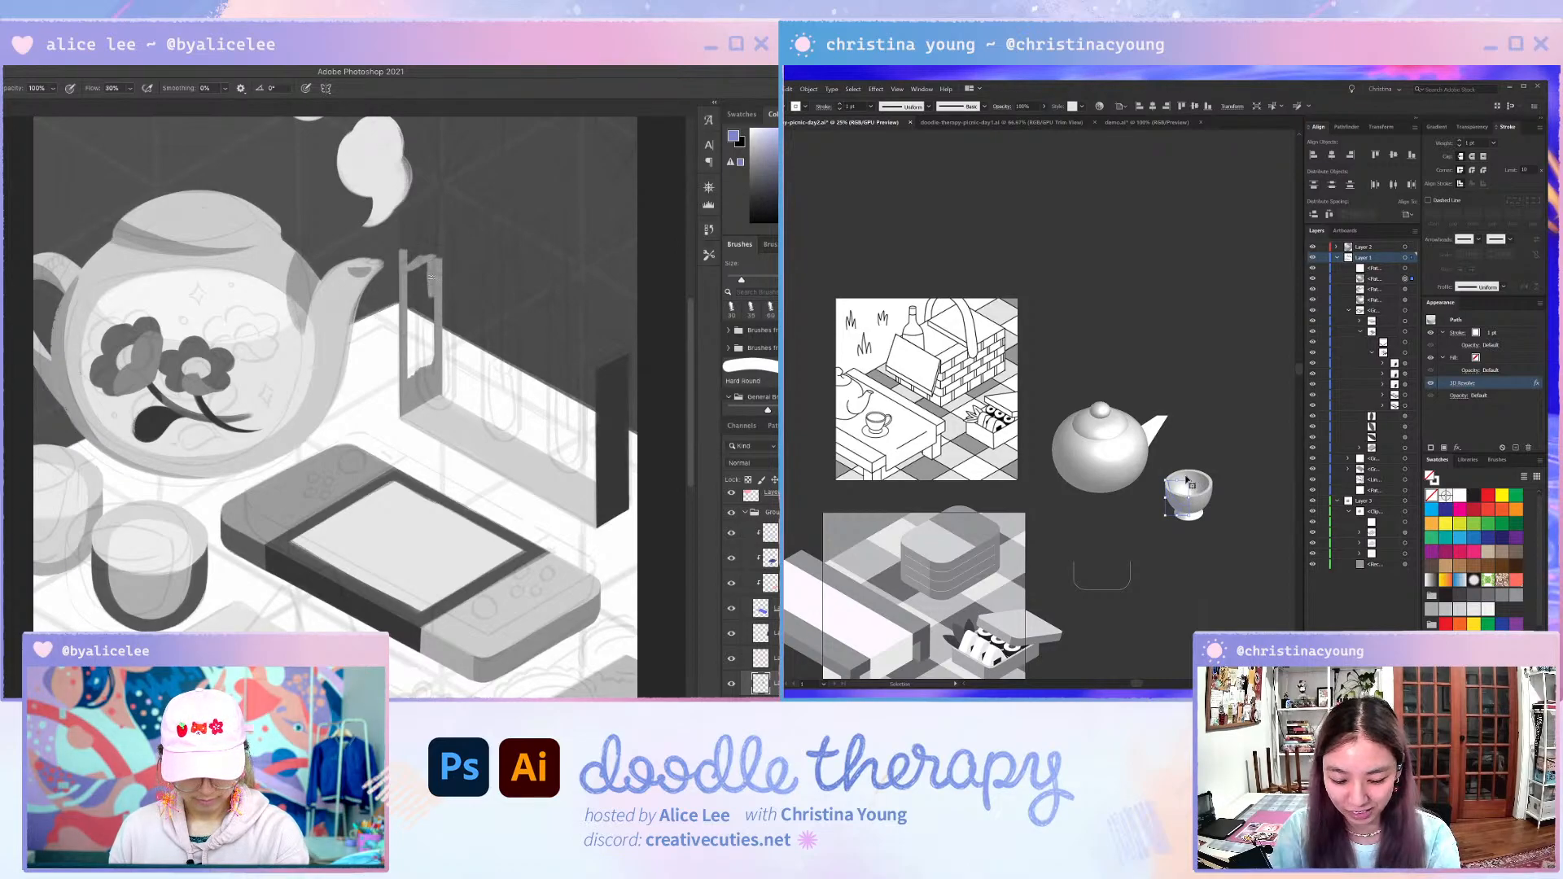
- Select the enclosed area of the painted side panel with the Magic Wand, fill it with the foreground purple, and deselect
key("e")
key("w")
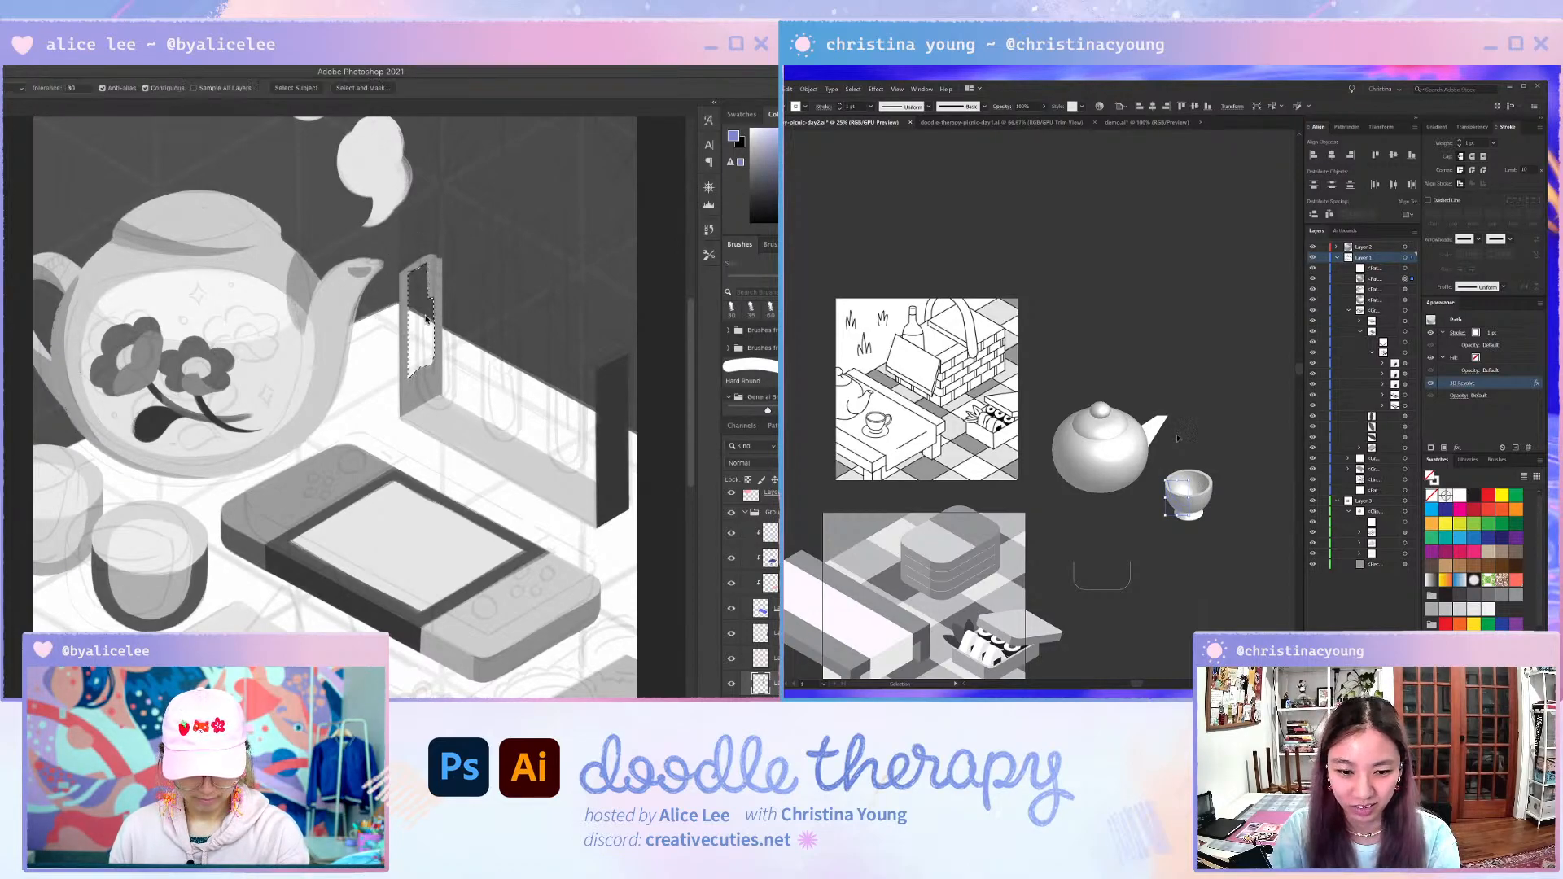
left_click(422, 322)
key("F2")
key("Return")
key("g")
key("alt+BackSpace")
key("ctrl+d")
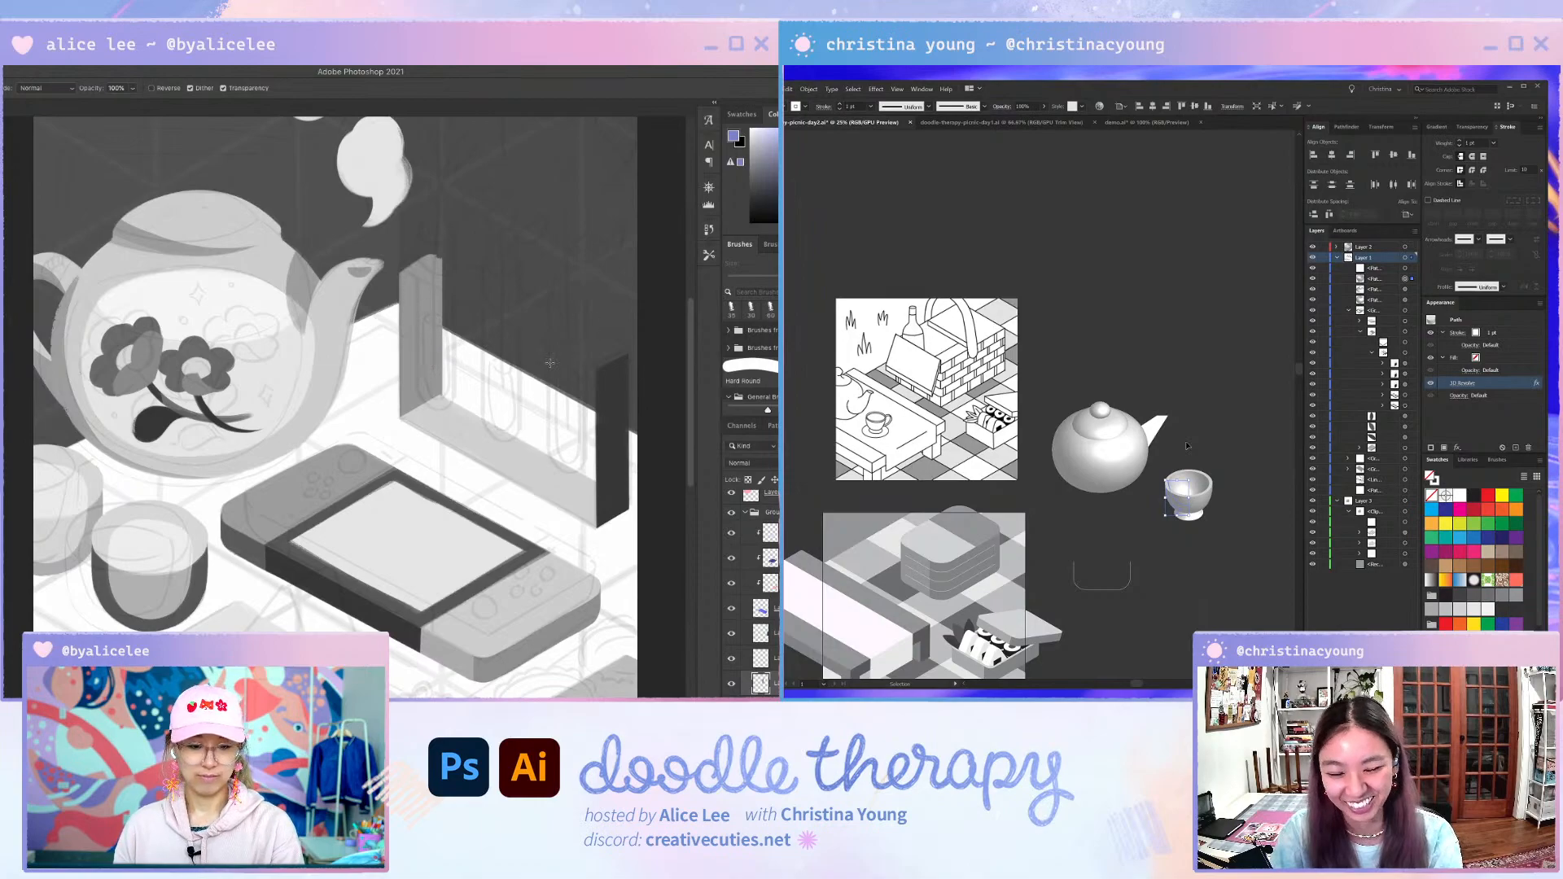
- Duplicate the base strip upward as the frame's top bar in Photoshop, and reselect the revolved cup in Illustrator
key("b")
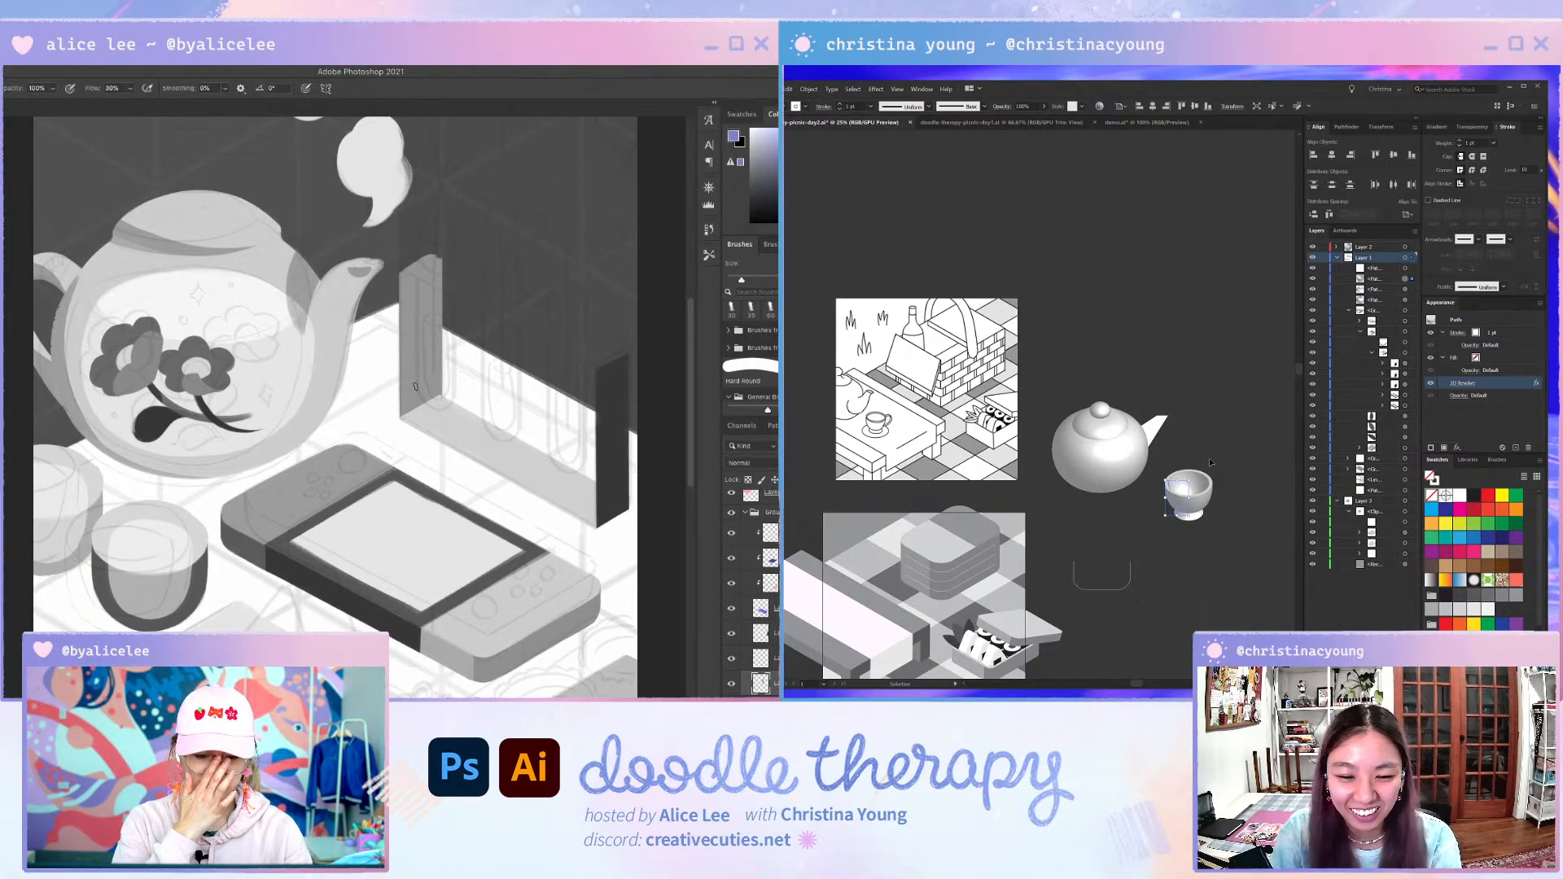
left_click(1211, 462)
key("v")
left_click(1177, 513)
left_click(580, 516)
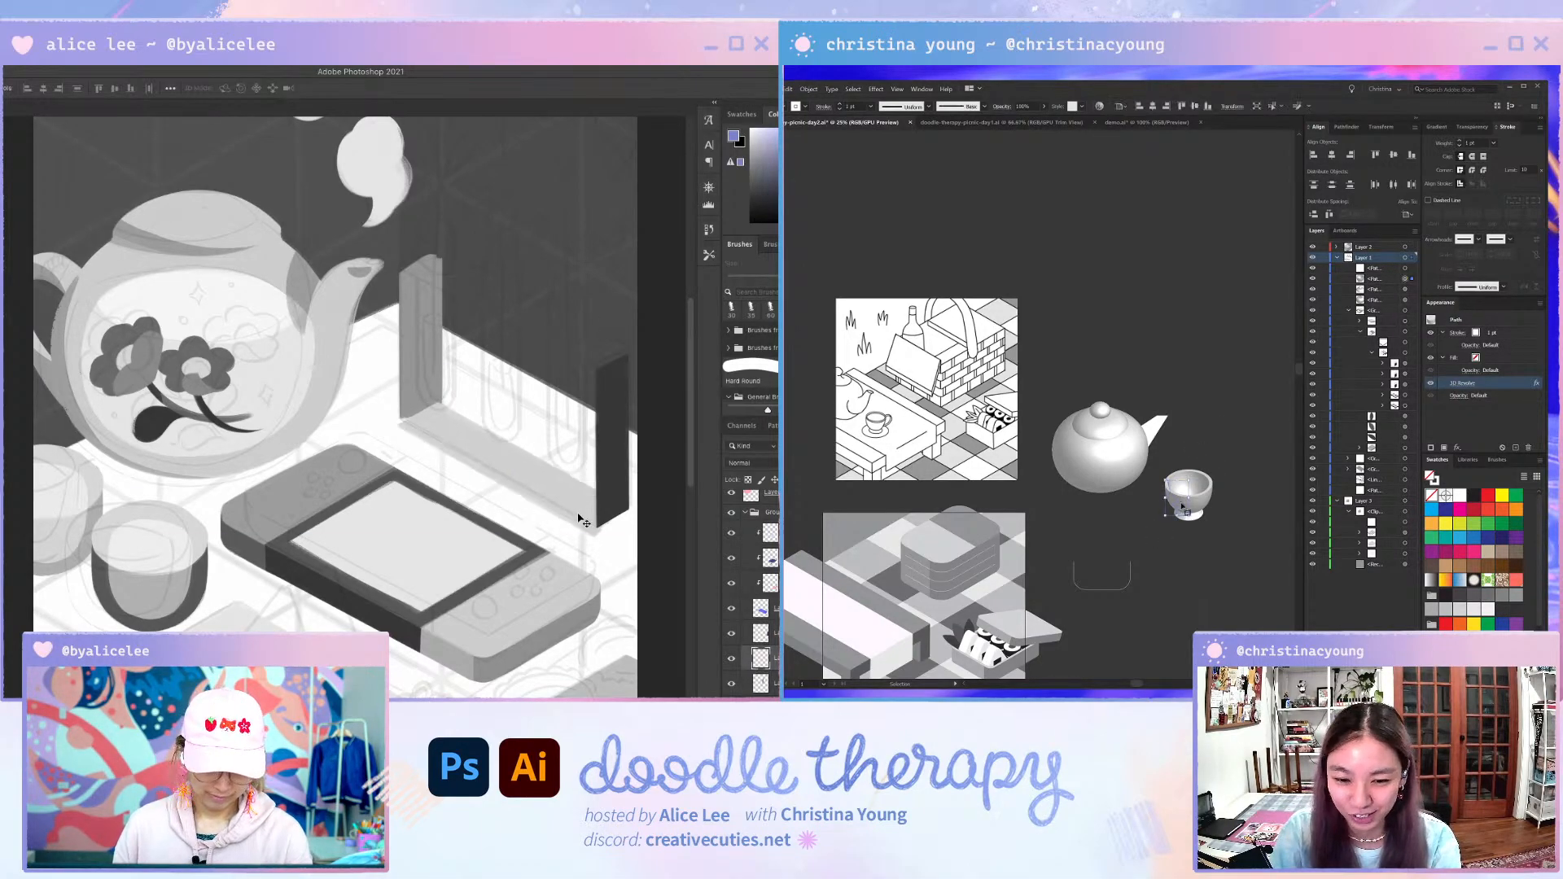
scroll(1165, 524, "up", 3)
left_click_drag(584, 521, 561, 337)
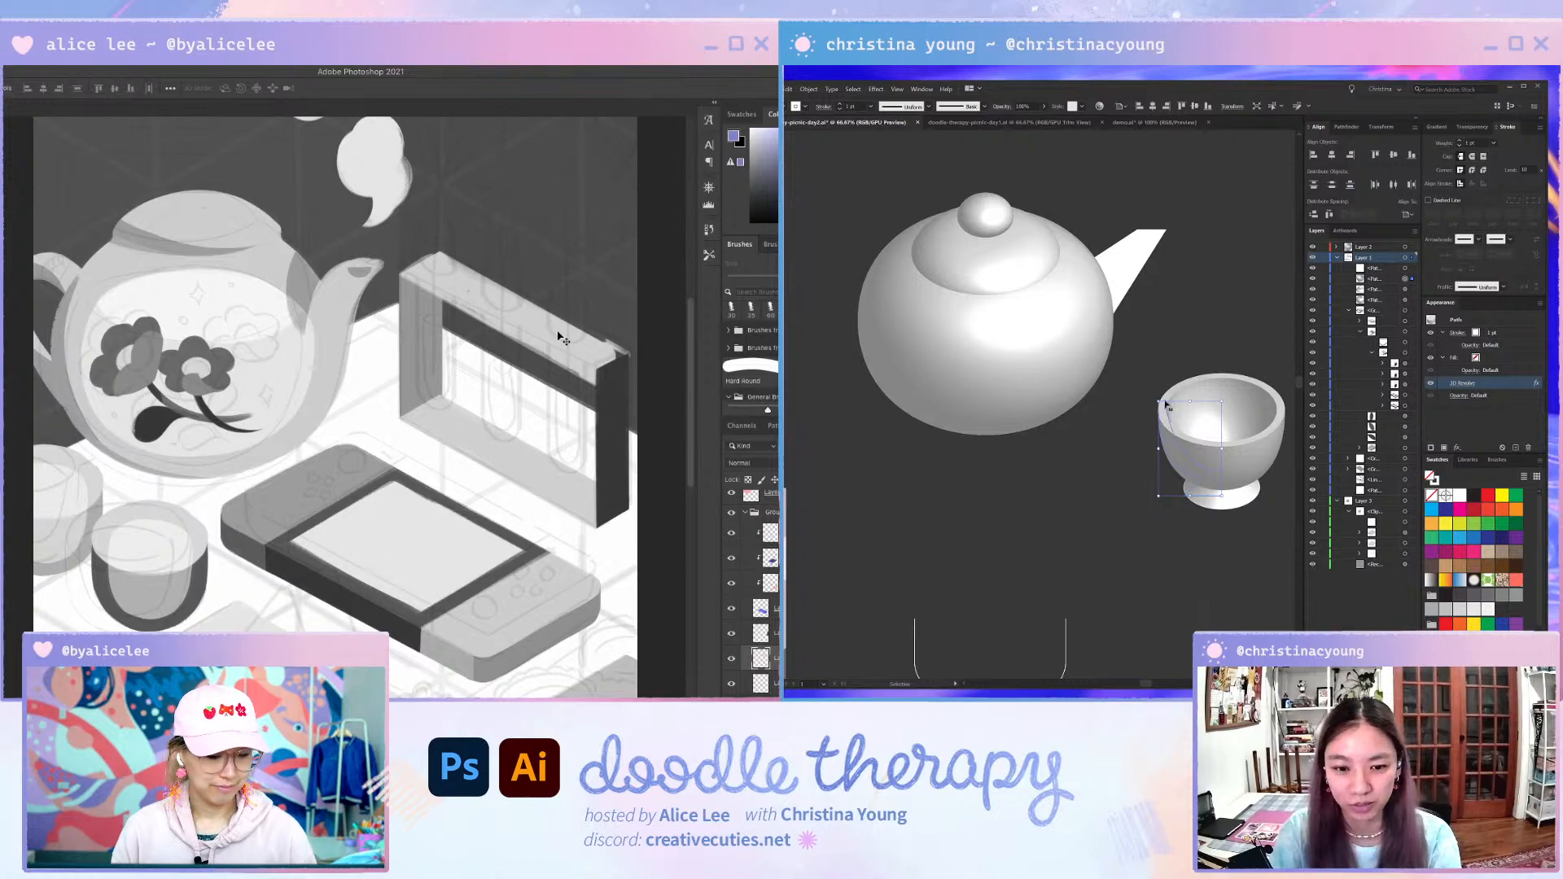
- Shorten the dark side panel so it meets the underside of the top bar, and try reshaping the cup profile's anchor points
left_click(613, 418)
key("a")
key("super+t")
left_click_drag(616, 353, 617, 367)
left_click_drag(1162, 407, 1164, 452)
left_click_drag(617, 367, 617, 369)
left_click_drag(1164, 452, 1164, 452)
left_click_drag(617, 368, 617, 367)
left_click_drag(1164, 453, 1164, 452)
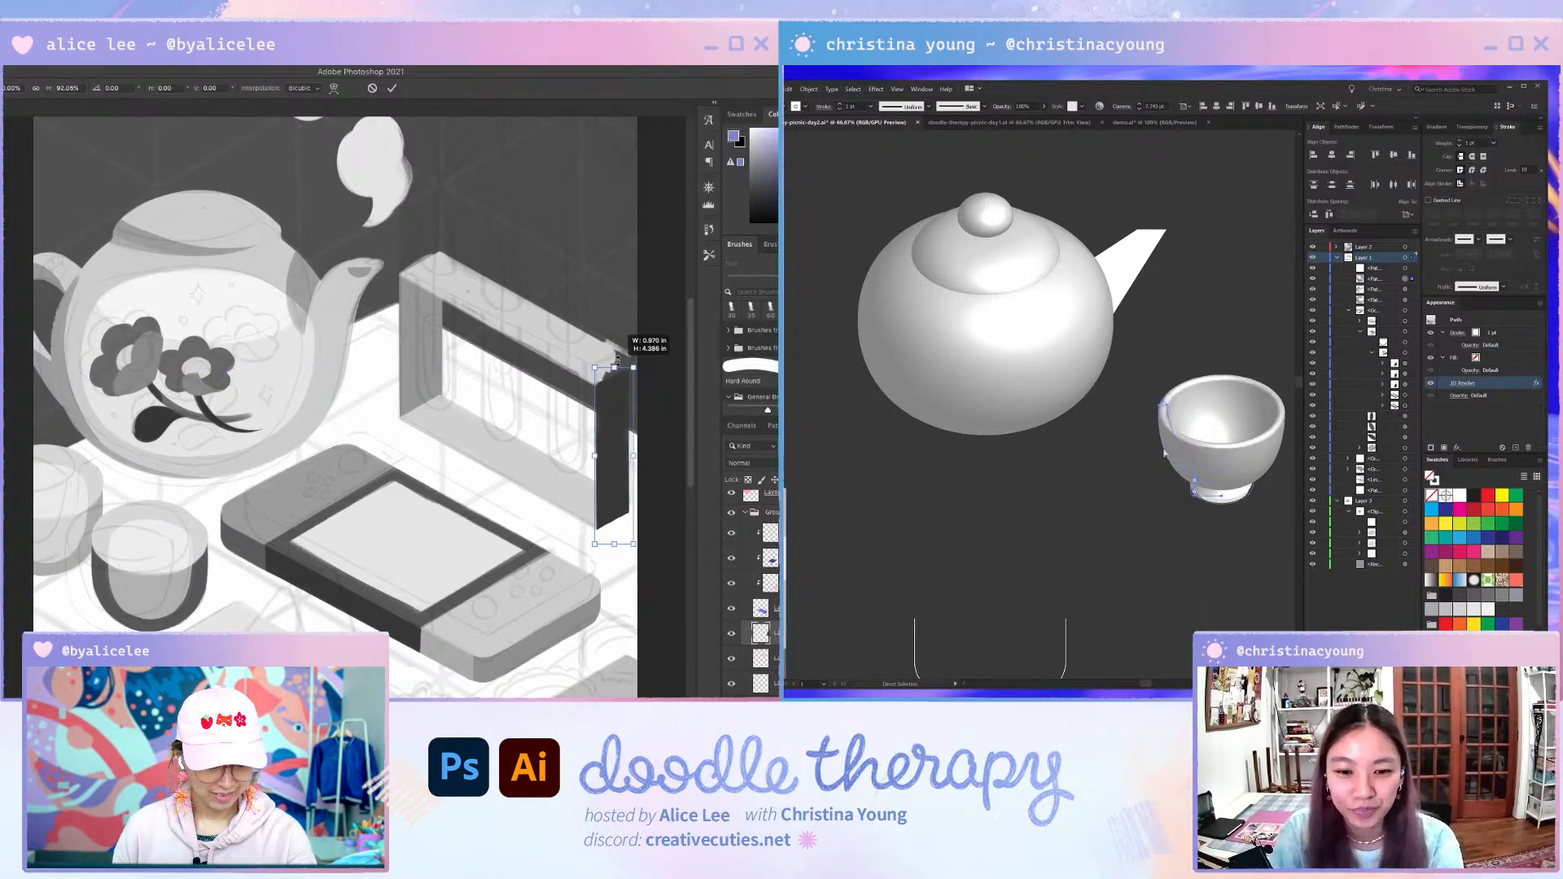
left_click_drag(617, 361, 617, 360)
key("Page_Up")
key("Return")
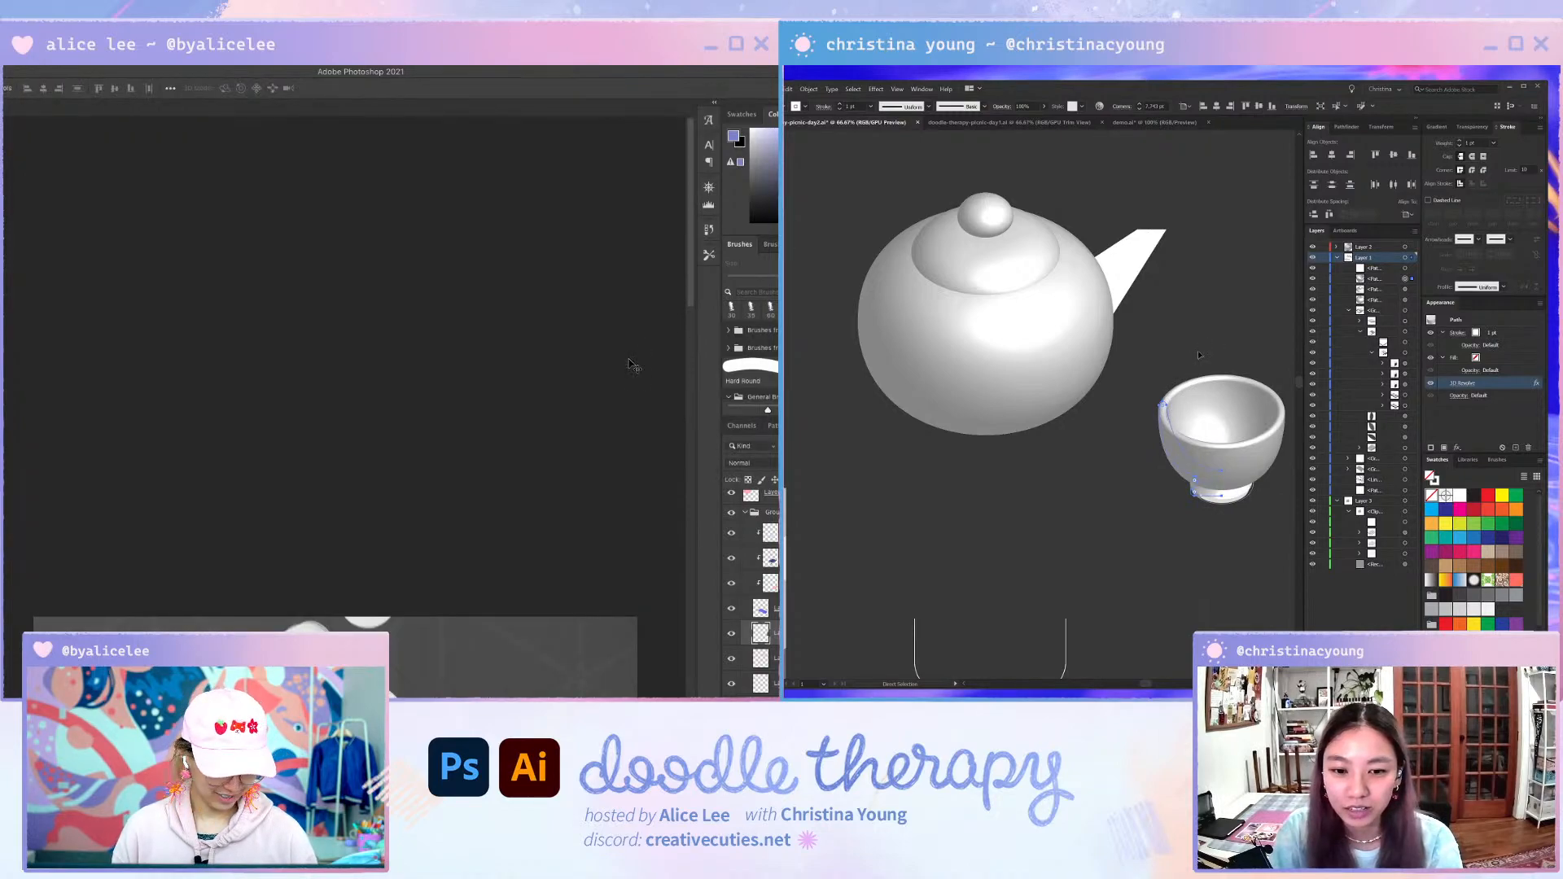
- Undo the last cup profile reshape, and move the whole cup slightly up and closer to the teapot
mouse_move(532, 536)
left_mouse_down()
mouse_move(495, 418)
mouse_move(480, 212)
left_mouse_up()
key("ctrl+z")
mouse_move(581, 660)
left_mouse_down()
mouse_move(547, 418)
mouse_move(553, 439)
left_mouse_up()
key("v")
mouse_move(1205, 339)
left_mouse_down()
mouse_move(1158, 460)
mouse_move(1158, 424)
left_mouse_up()
key("e")
left_click(1149, 350)
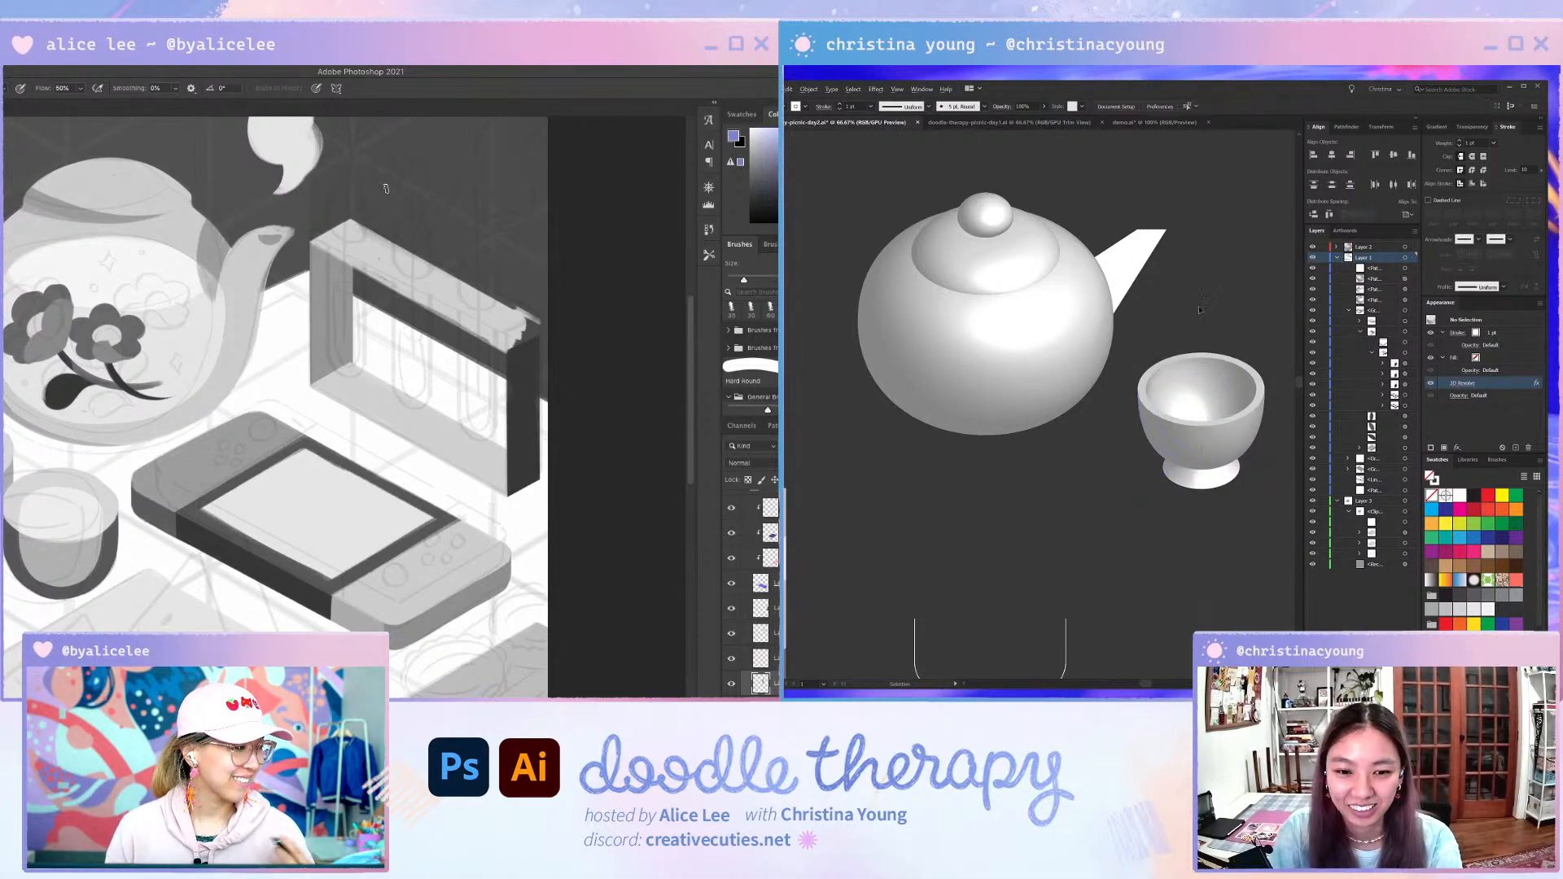
- Sample the top bar's pink in Photoshop and paint over its ragged near end and along its lower edge
scroll(1234, 403, "up", 1)
left_click(1168, 513)
left_click(523, 320, "ctrl")
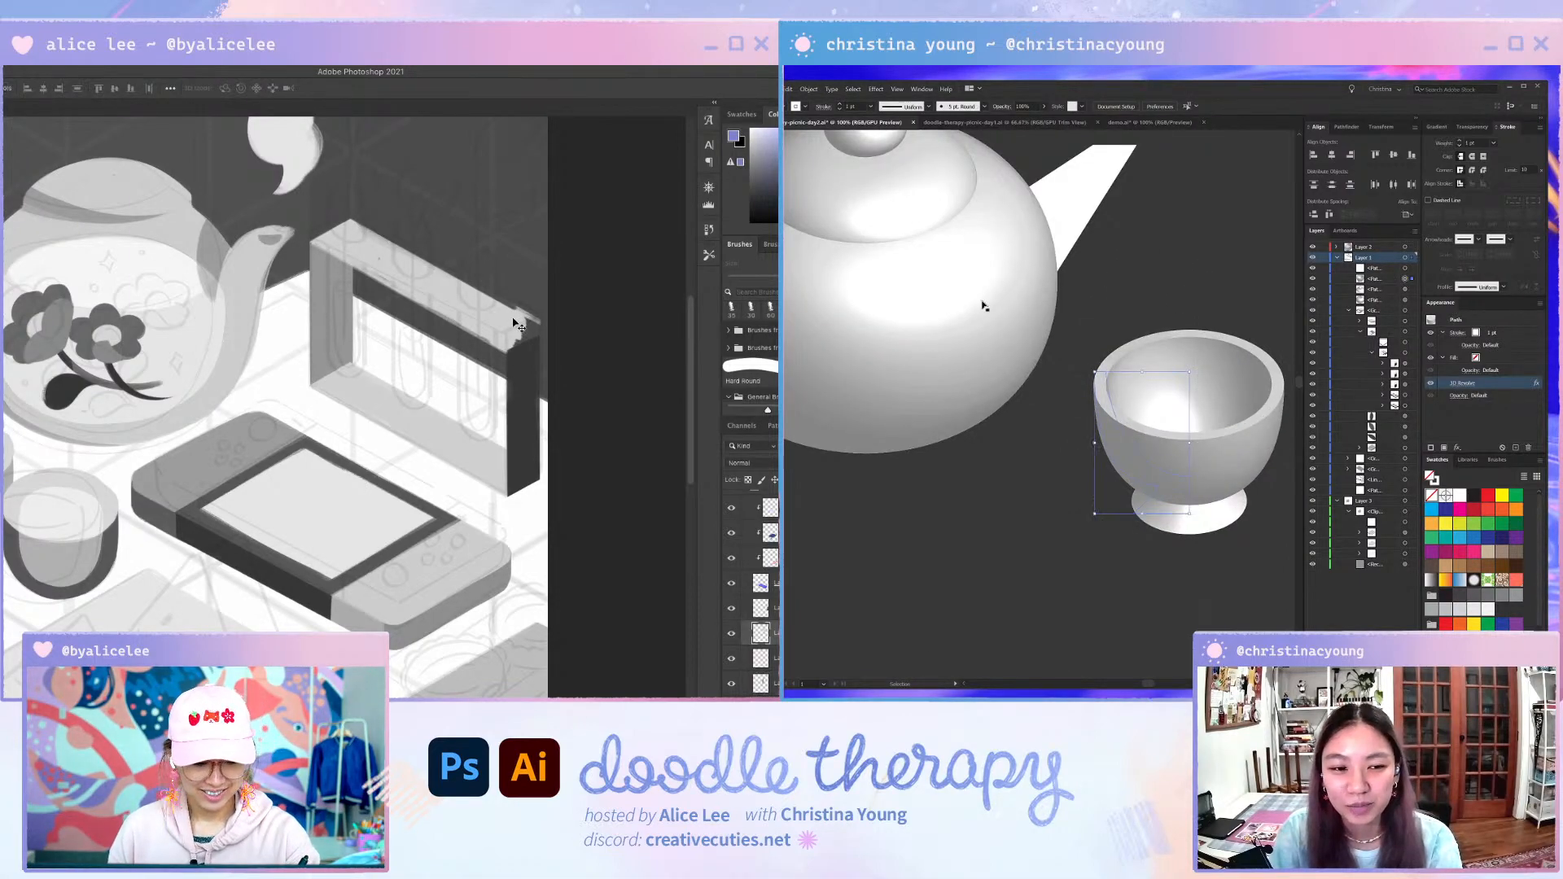
scroll(984, 307, "down", 1)
left_click(513, 307, "alt")
key("b")
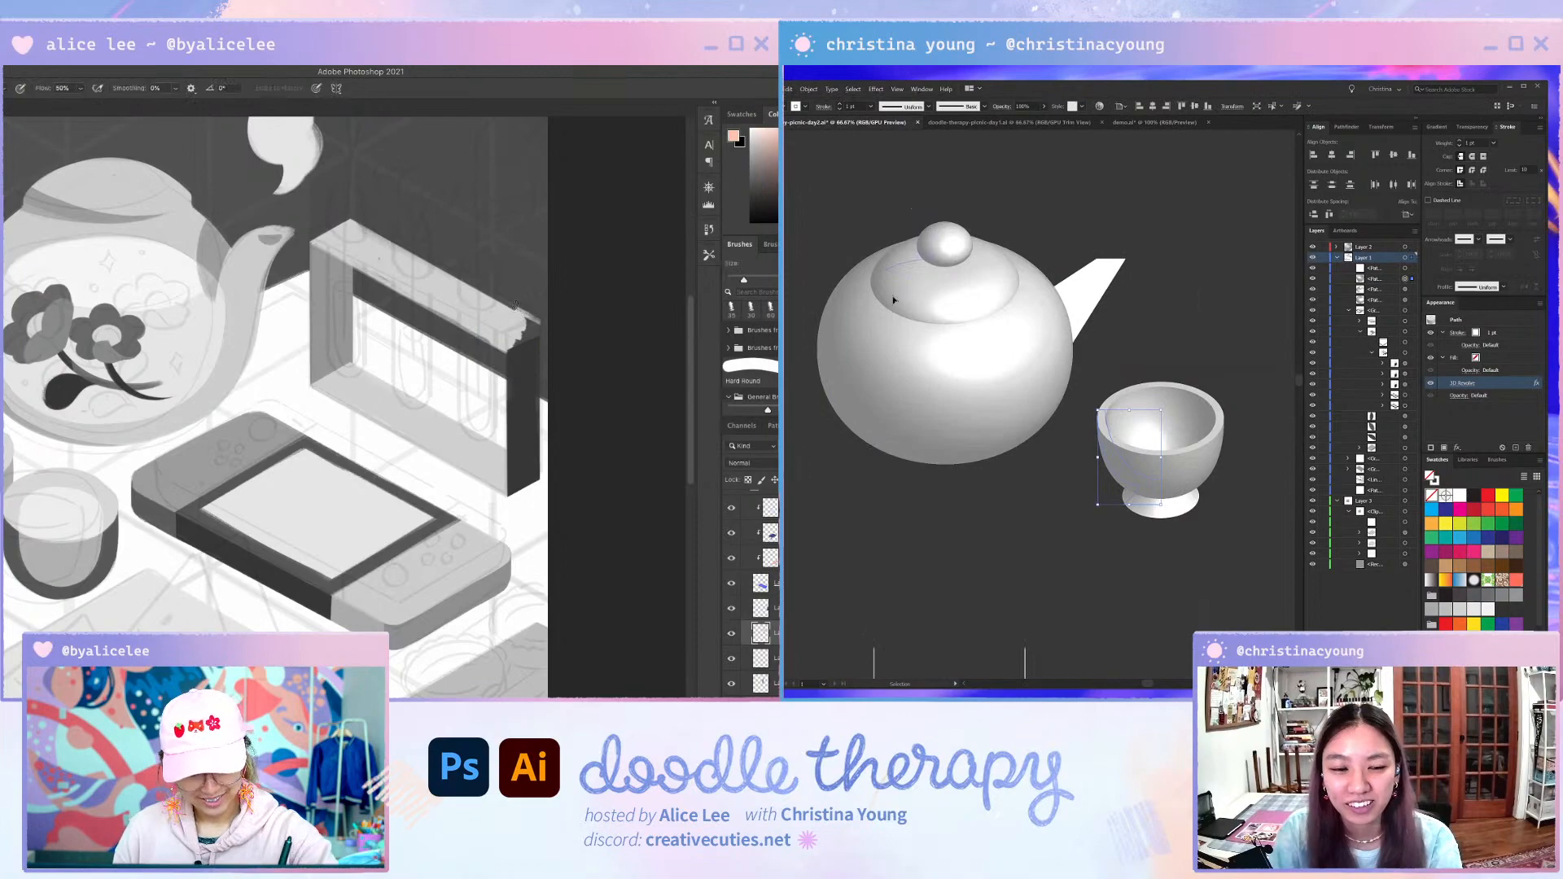
left_click(892, 228)
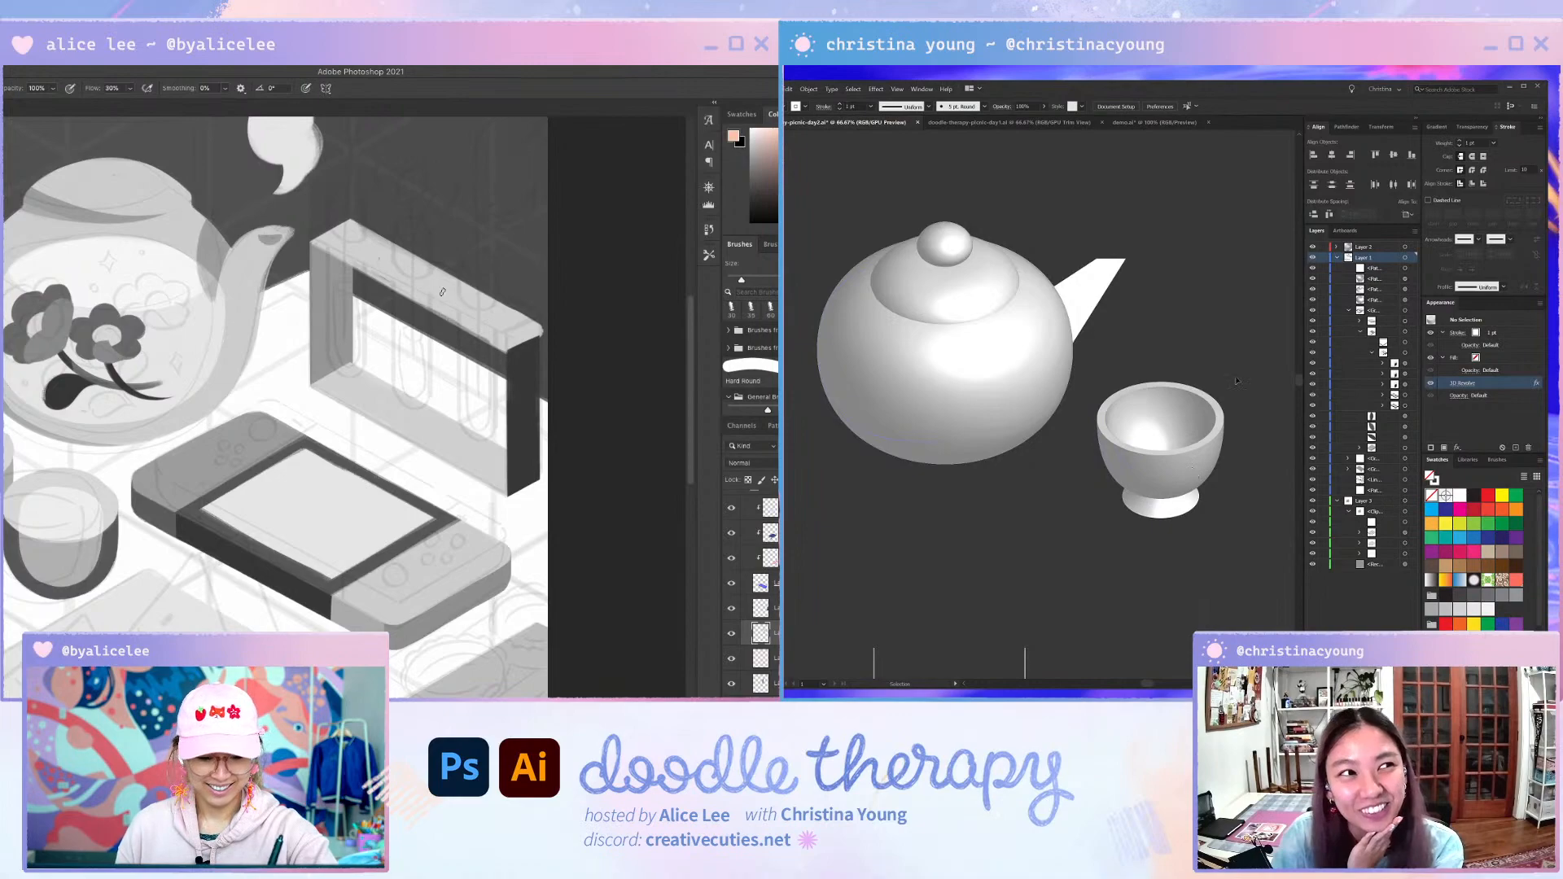
left_click_drag(427, 307, 505, 348)
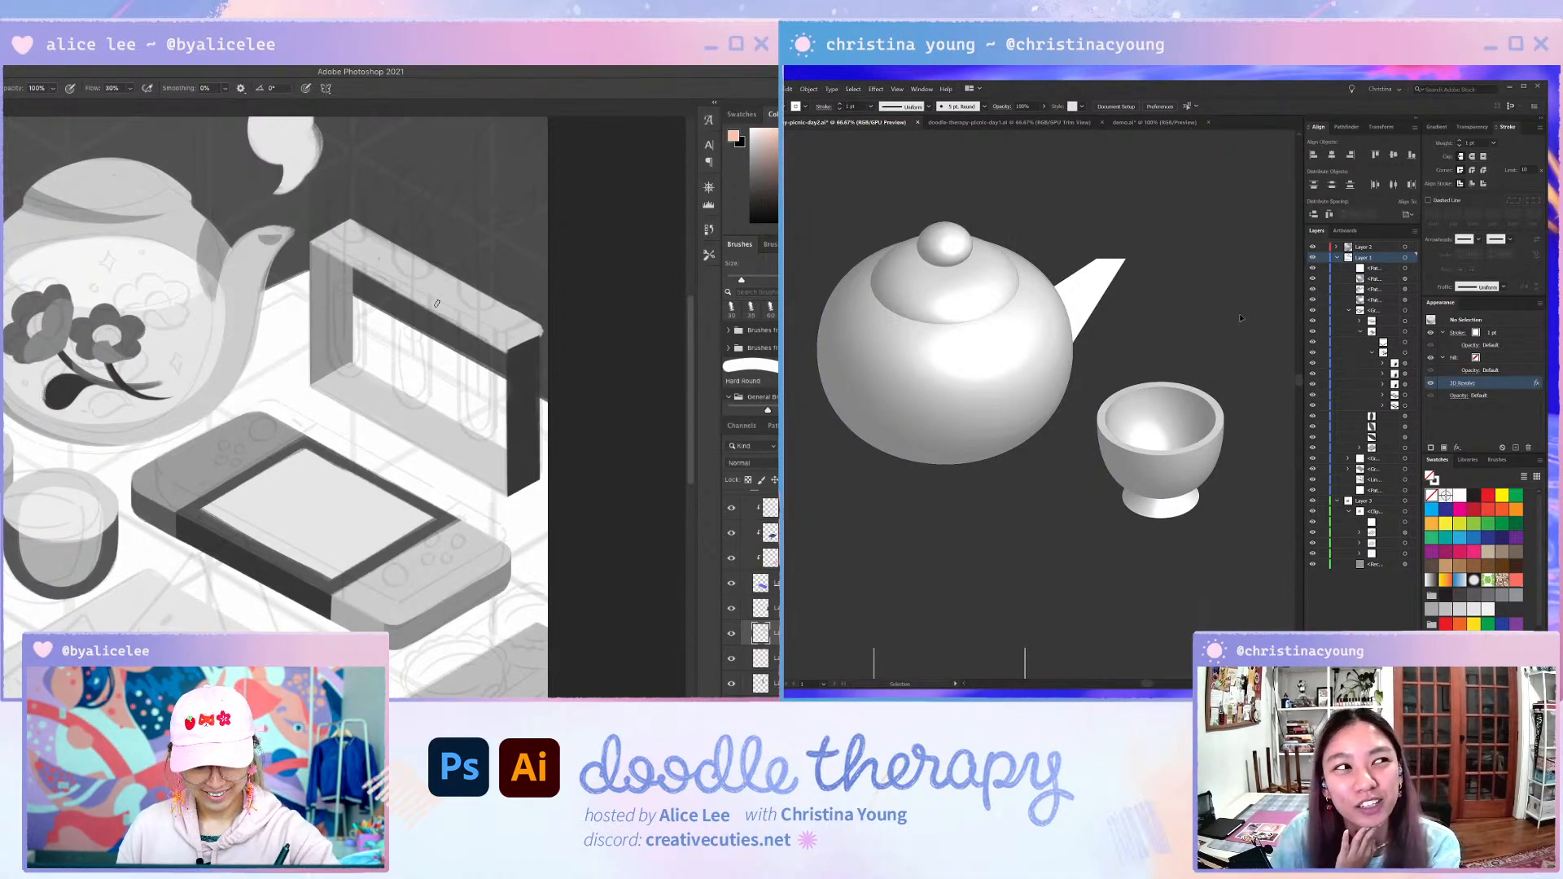
- Erase along the outer edge and near corner of the frame's top bar in Photoshop to leave clean straight edges
key("e")
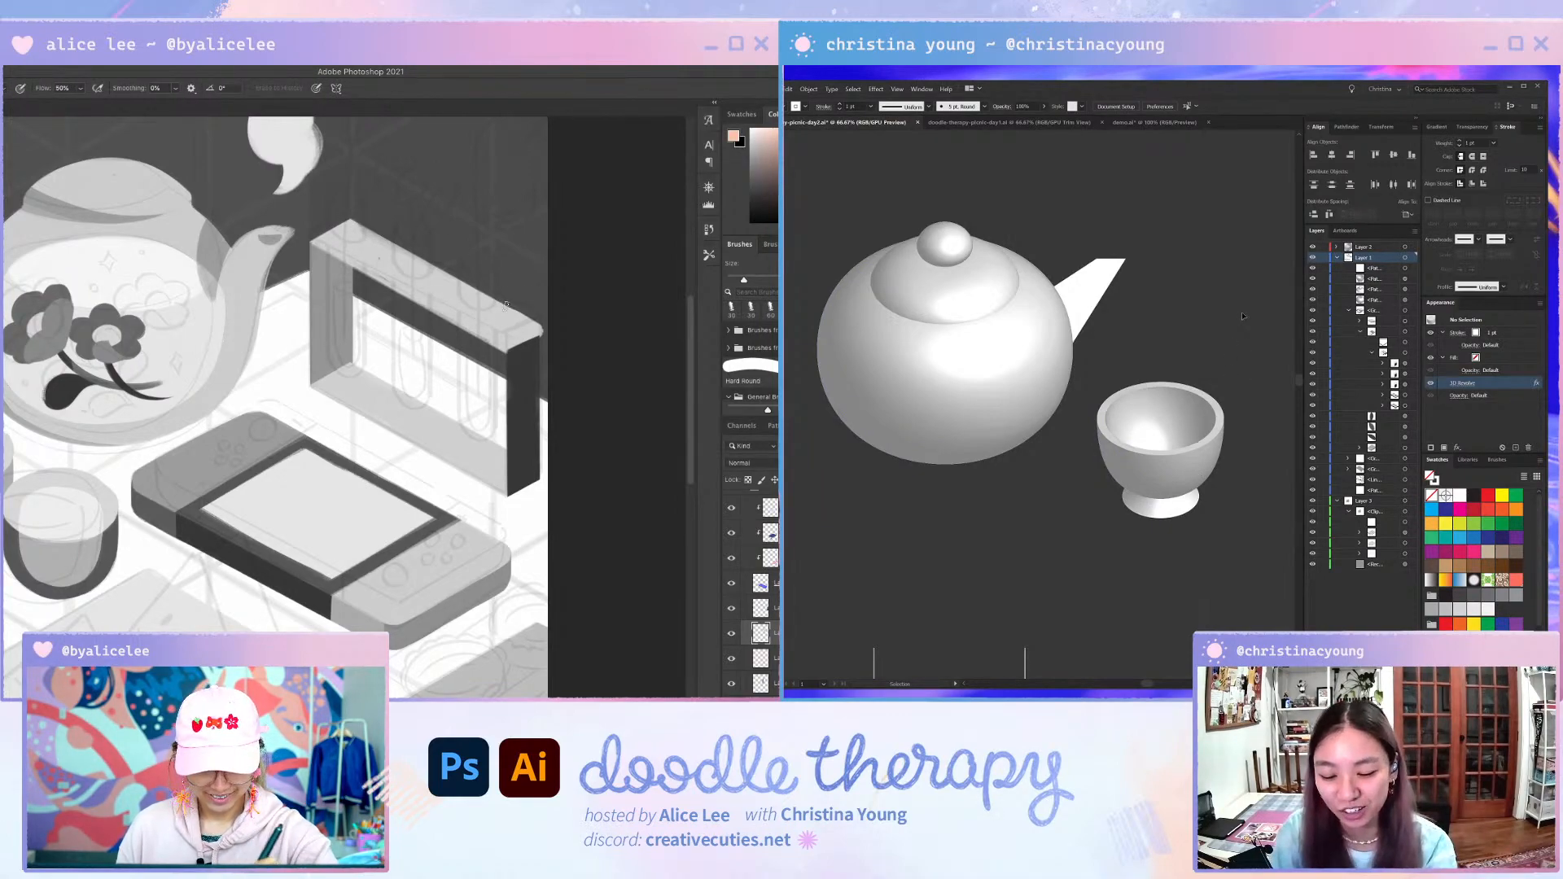
left_click_drag(505, 305, 545, 329)
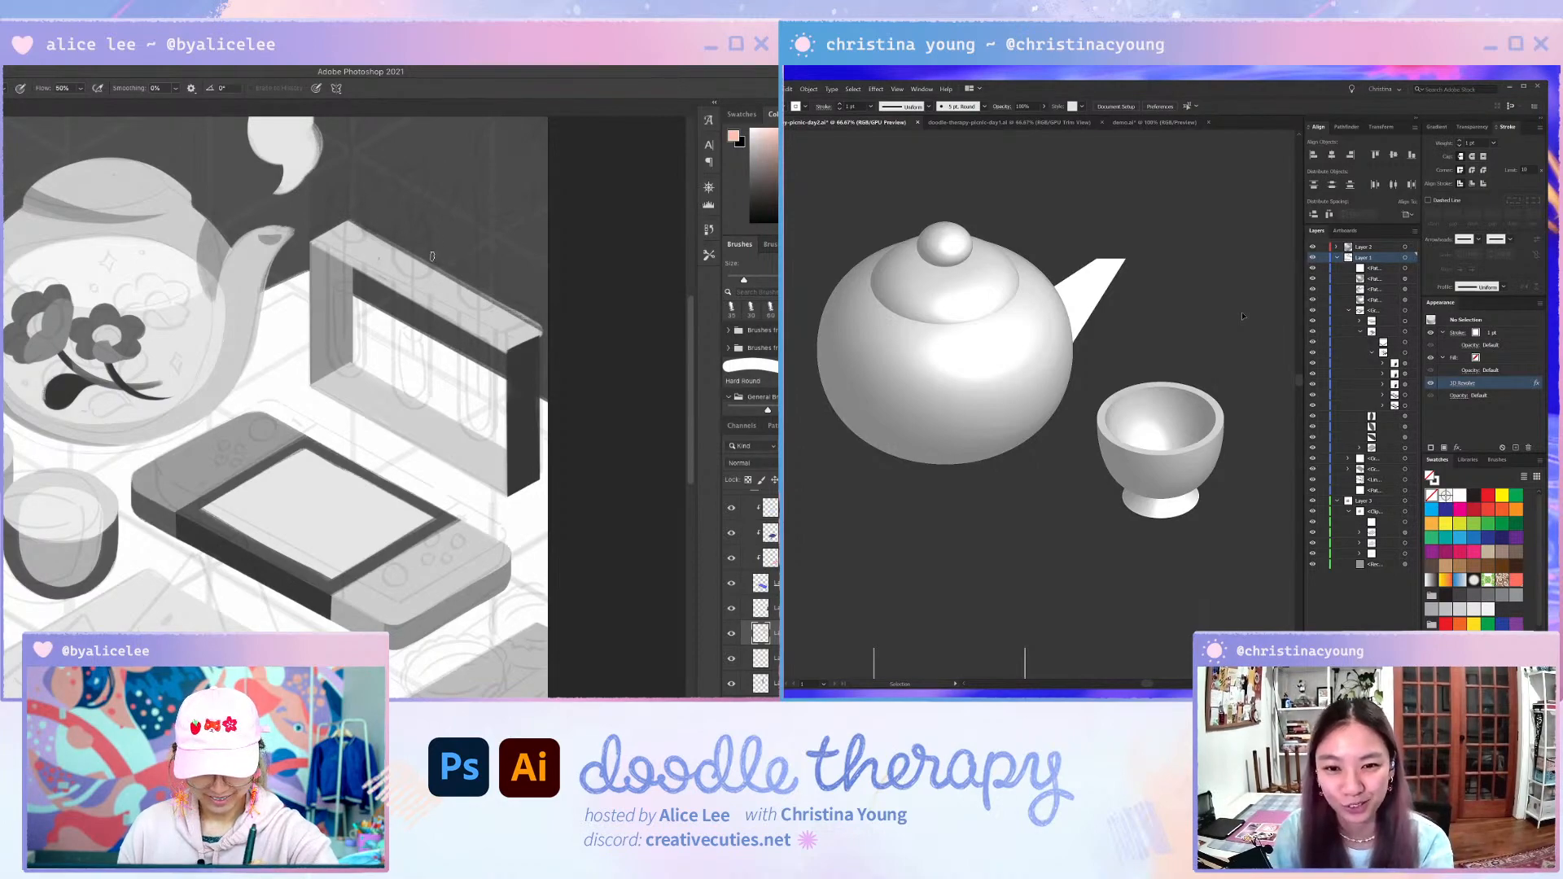
left_click_drag(421, 253, 558, 332)
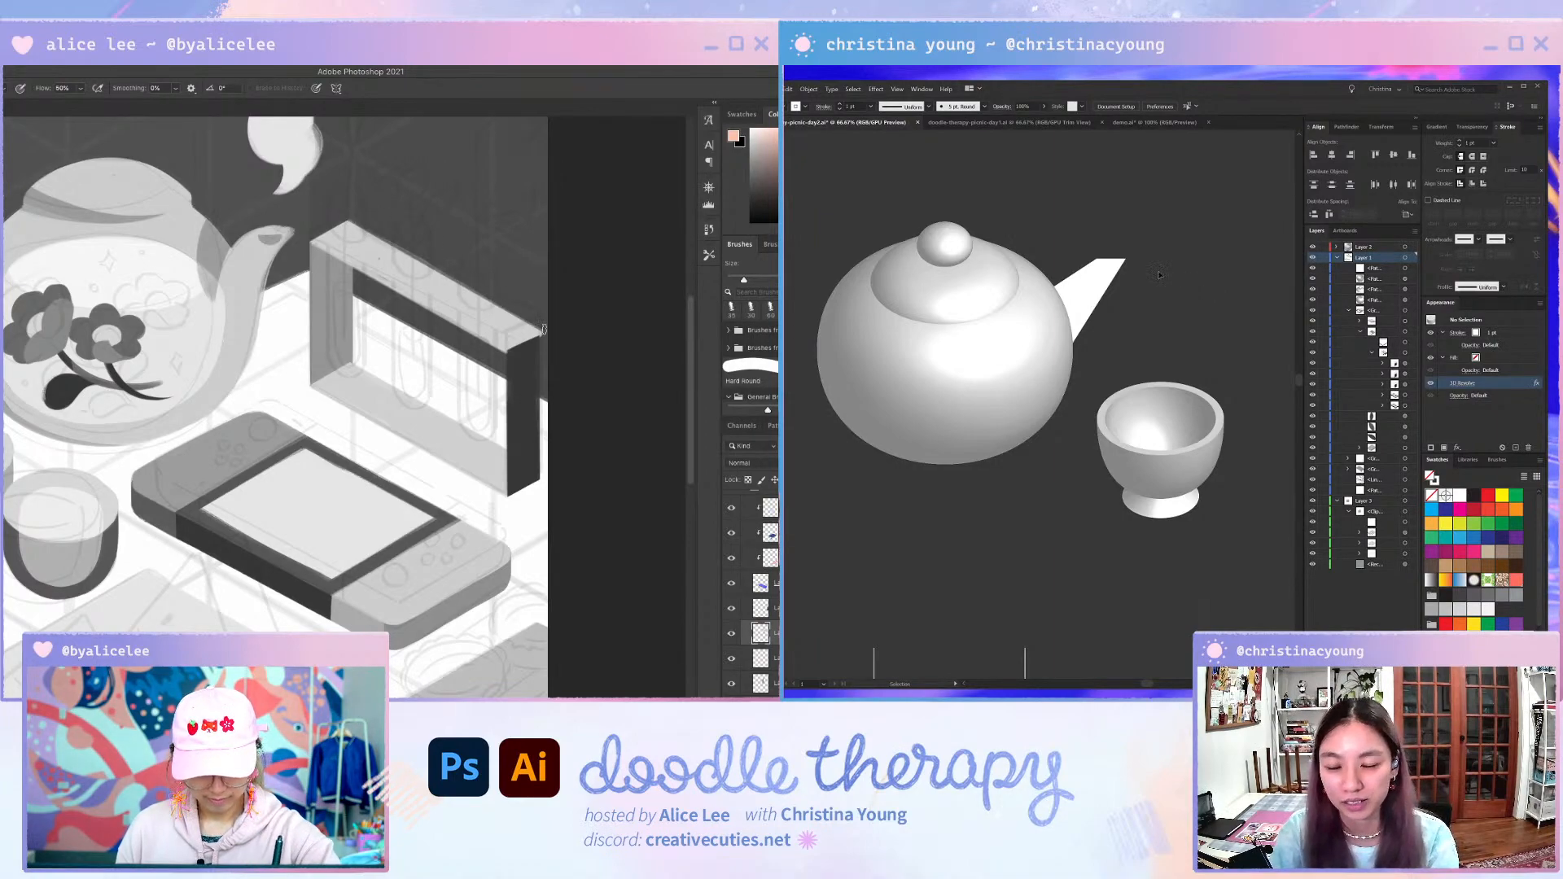
left_click_drag(423, 261, 544, 330)
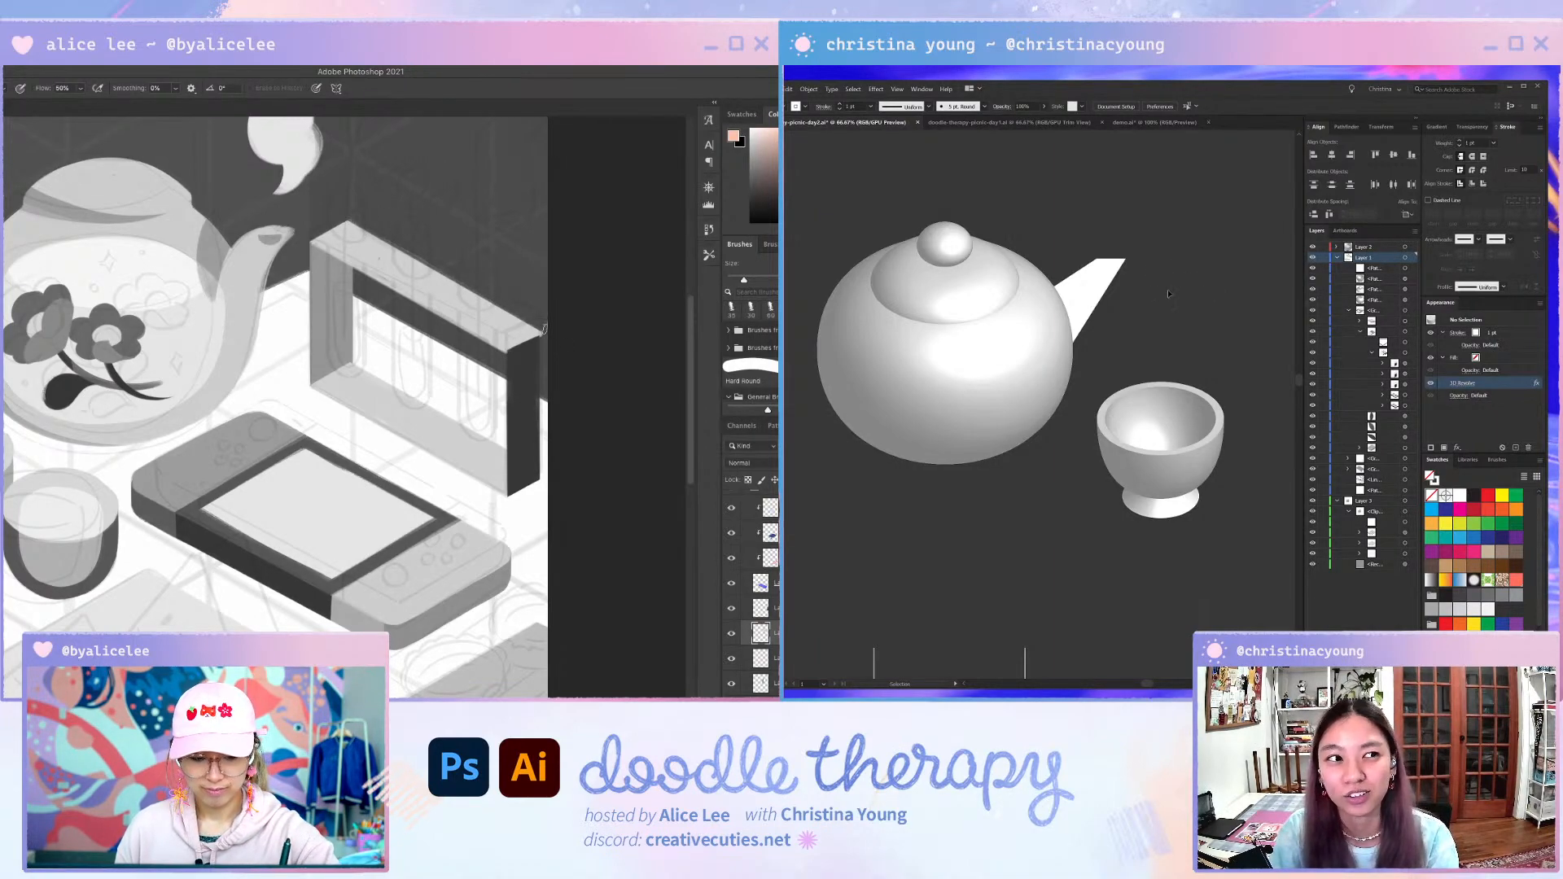
- Sample the dark side panel's colour, move the panel against the end of the top bar, and nudge it into alignment
key("b")
left_click(536, 397, "super")
left_click(538, 361, "alt")
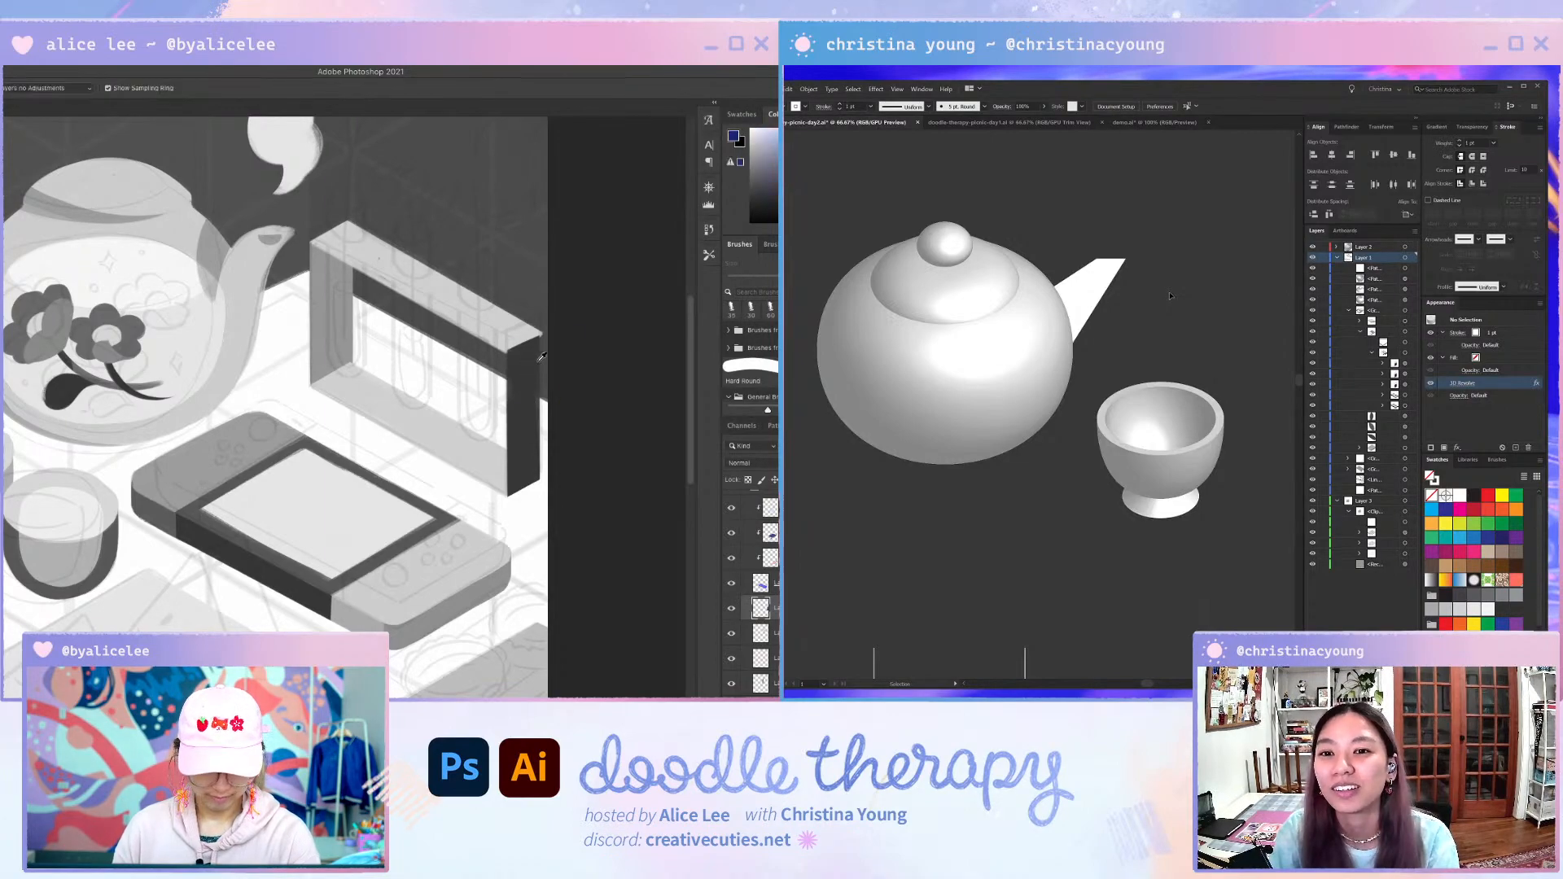
key("v")
left_click_drag(538, 368, 539, 421)
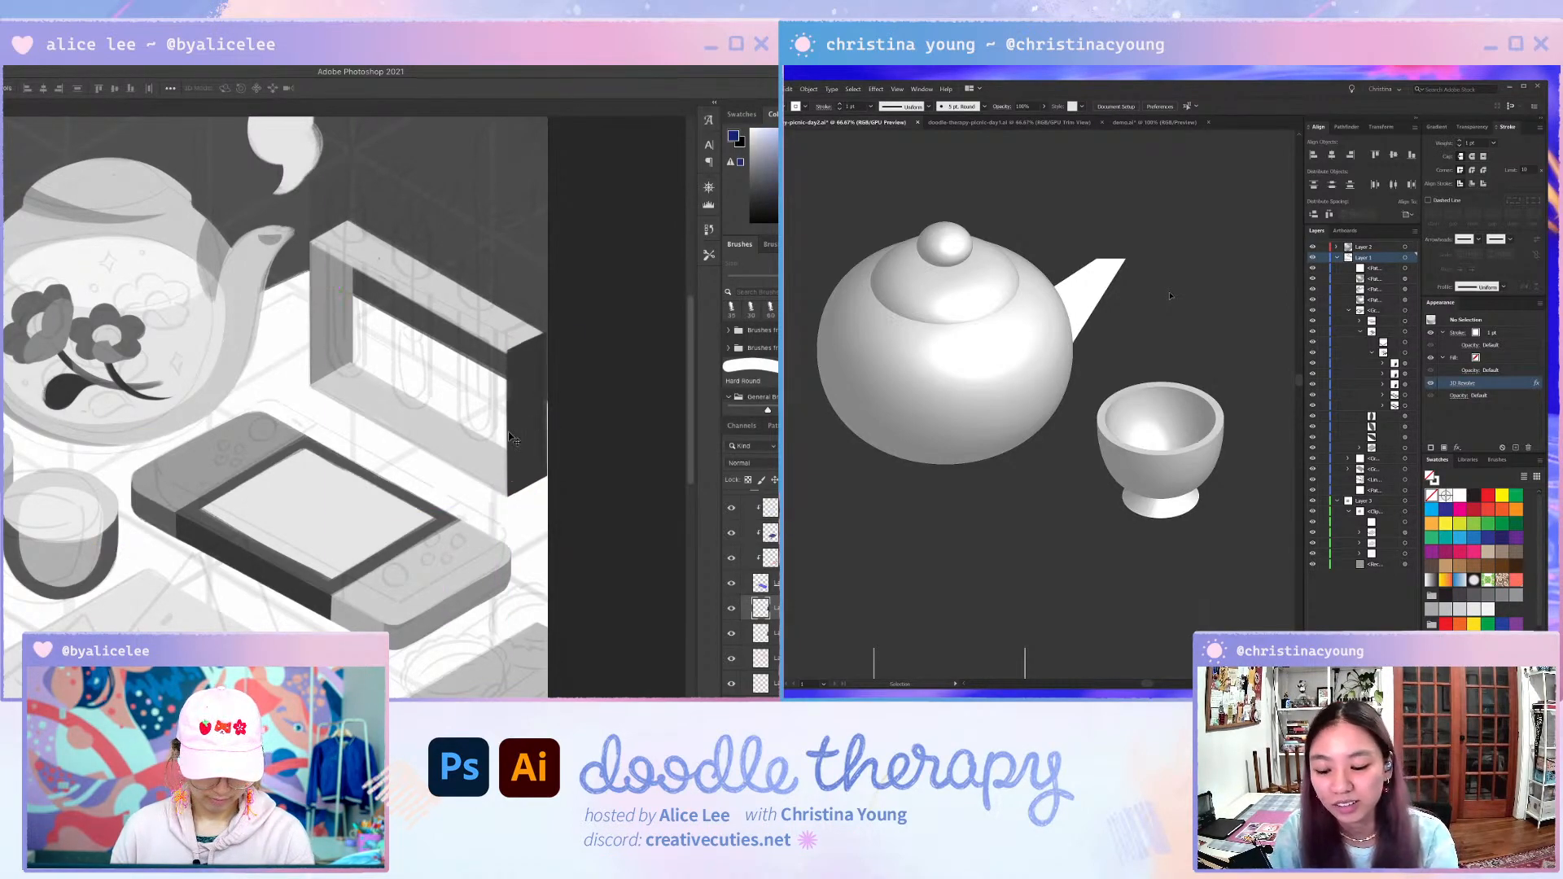
key("Left")
key("Left")
key("Left")
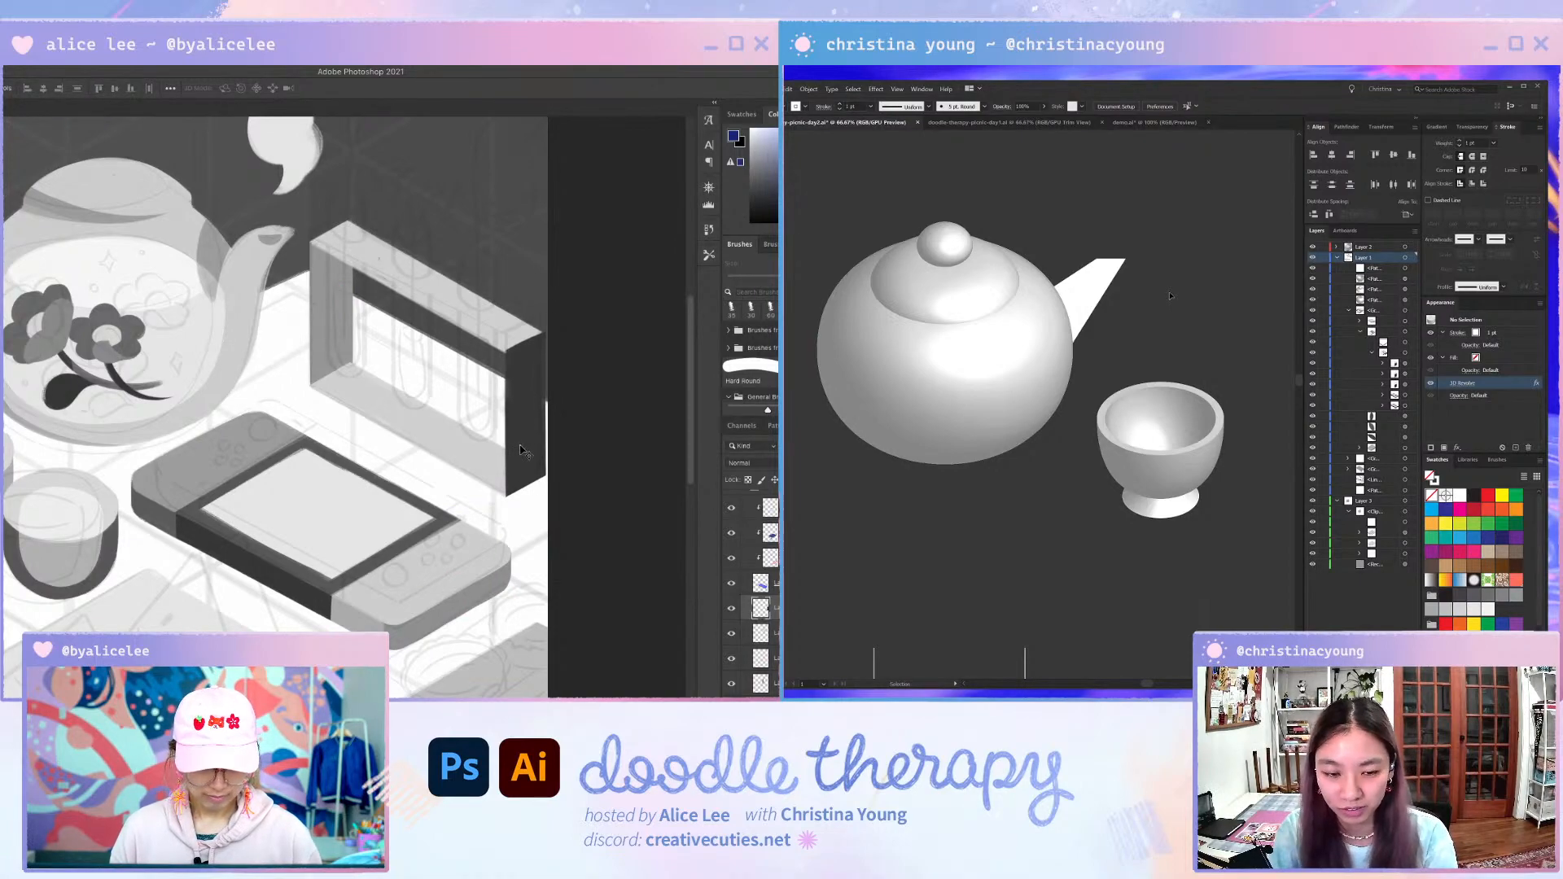
key("Down")
key("Left")
key("Up")
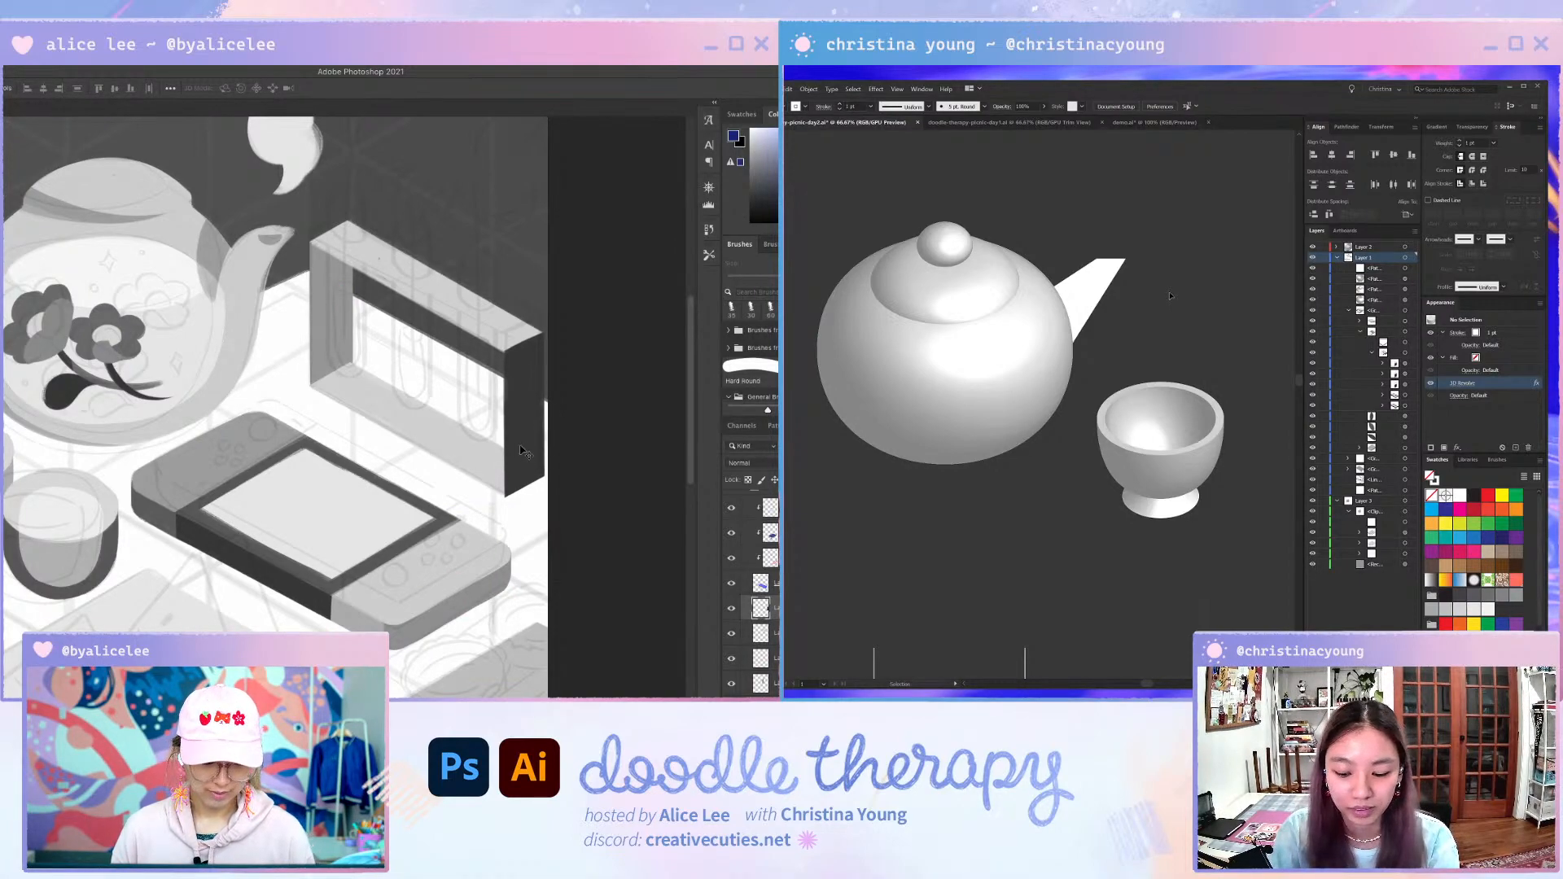
- Select the rounded U-shaped path below the teapot in Illustrator and set its stroke weight to 10 pt
scroll(1167, 326, "down", 1)
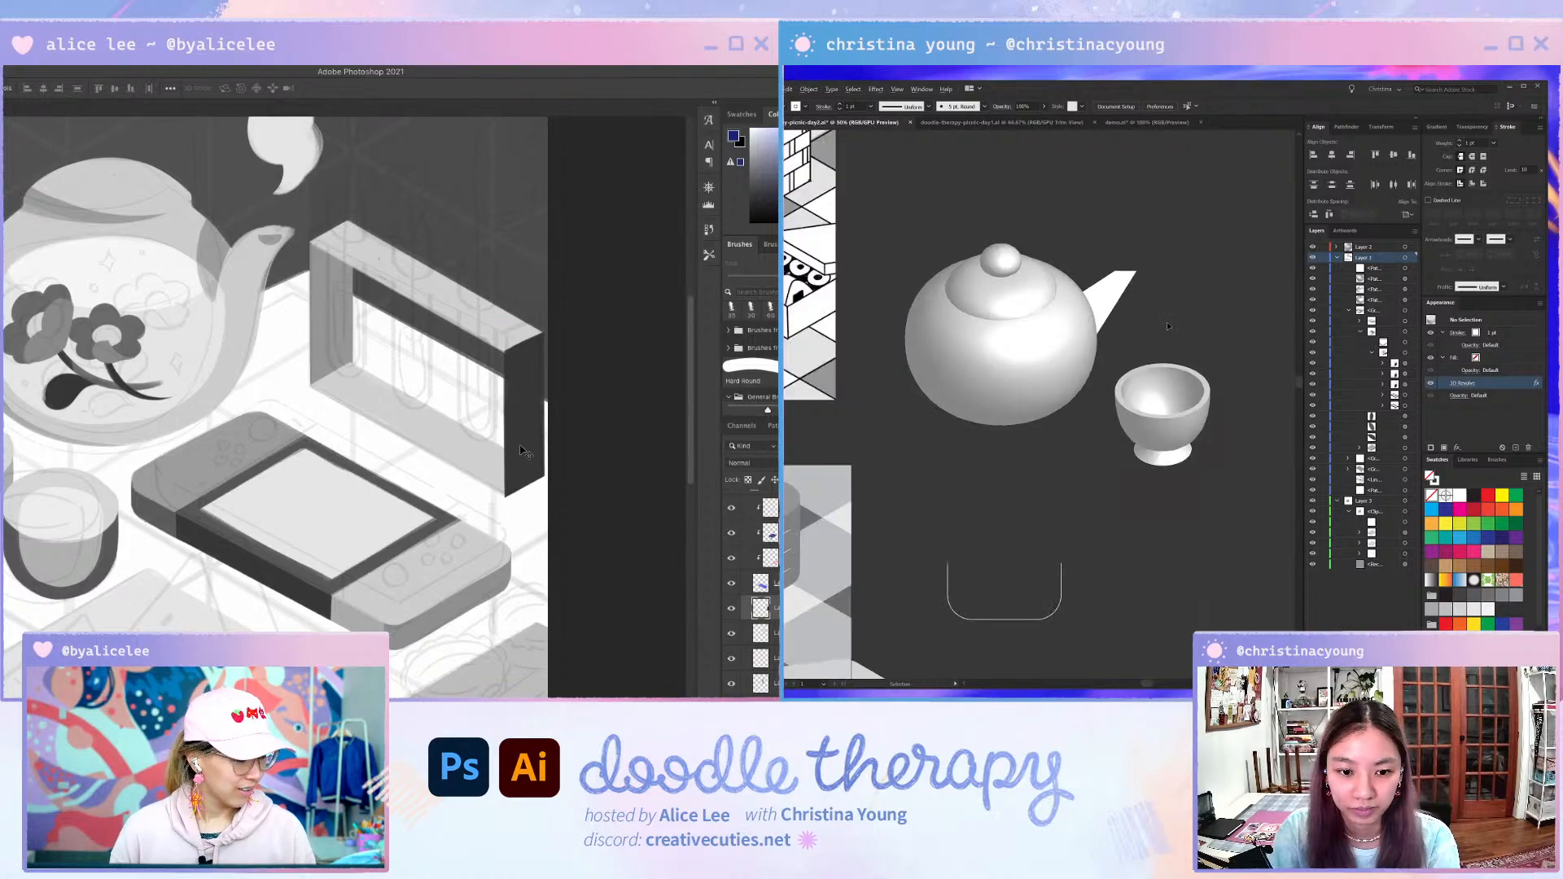
scroll(1167, 325, "down", 1)
left_click_drag(1057, 441, 1188, 385)
left_click_drag(1101, 406, 1214, 483)
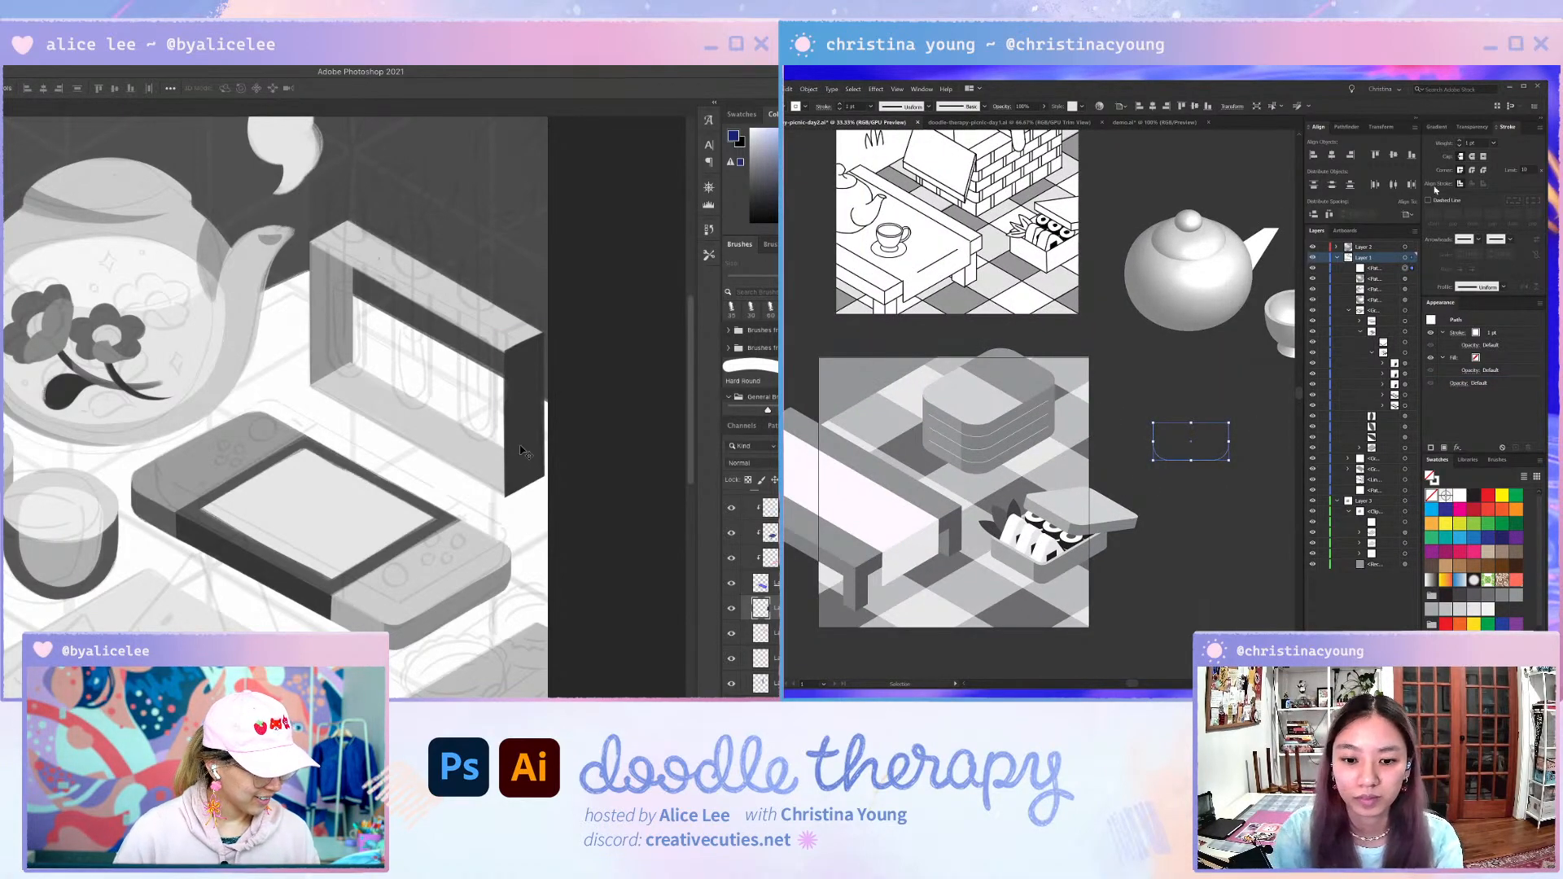
left_click(1434, 147)
type("10")
key("Return")
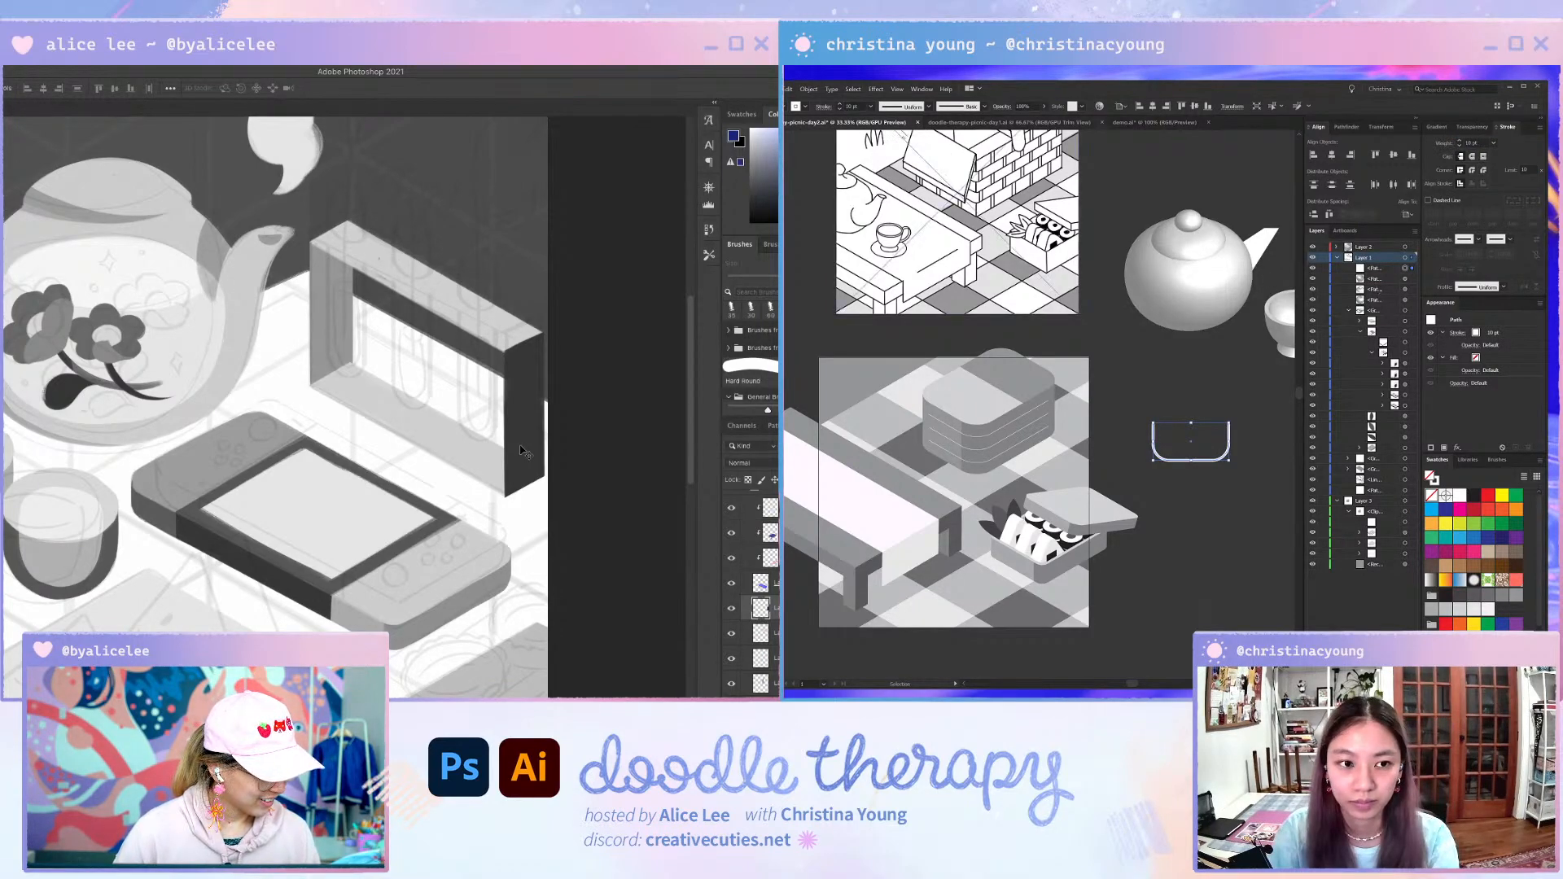
- Apply a 3D Extrude & Bevel effect to the U-shaped path with the Isometric Top position
left_click(875, 89)
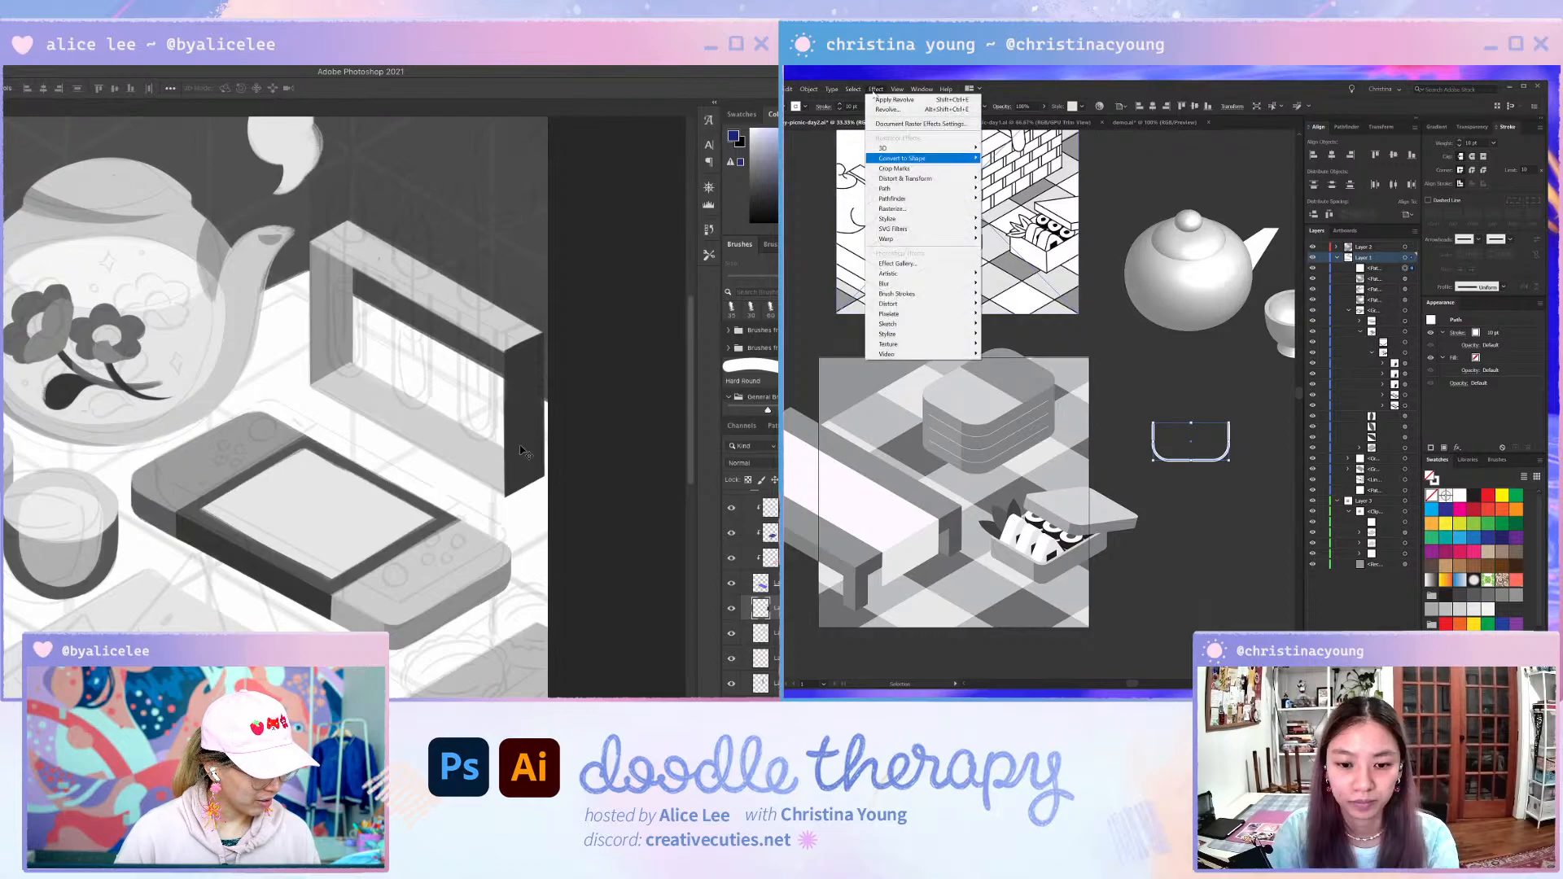
mouse_move(907, 150)
left_click(1016, 148)
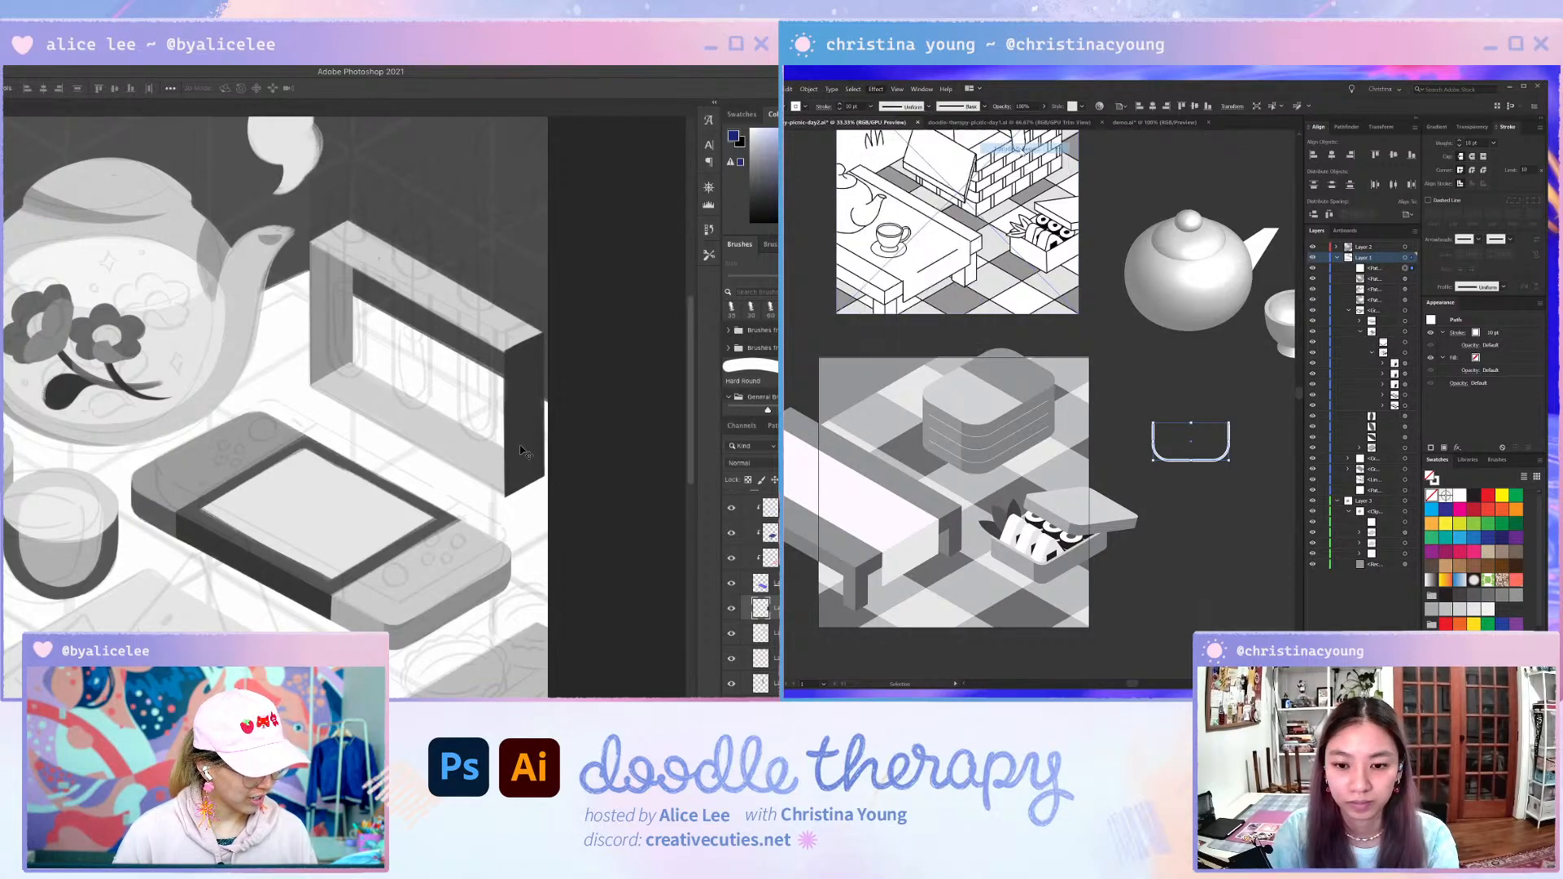
left_click(1309, 256)
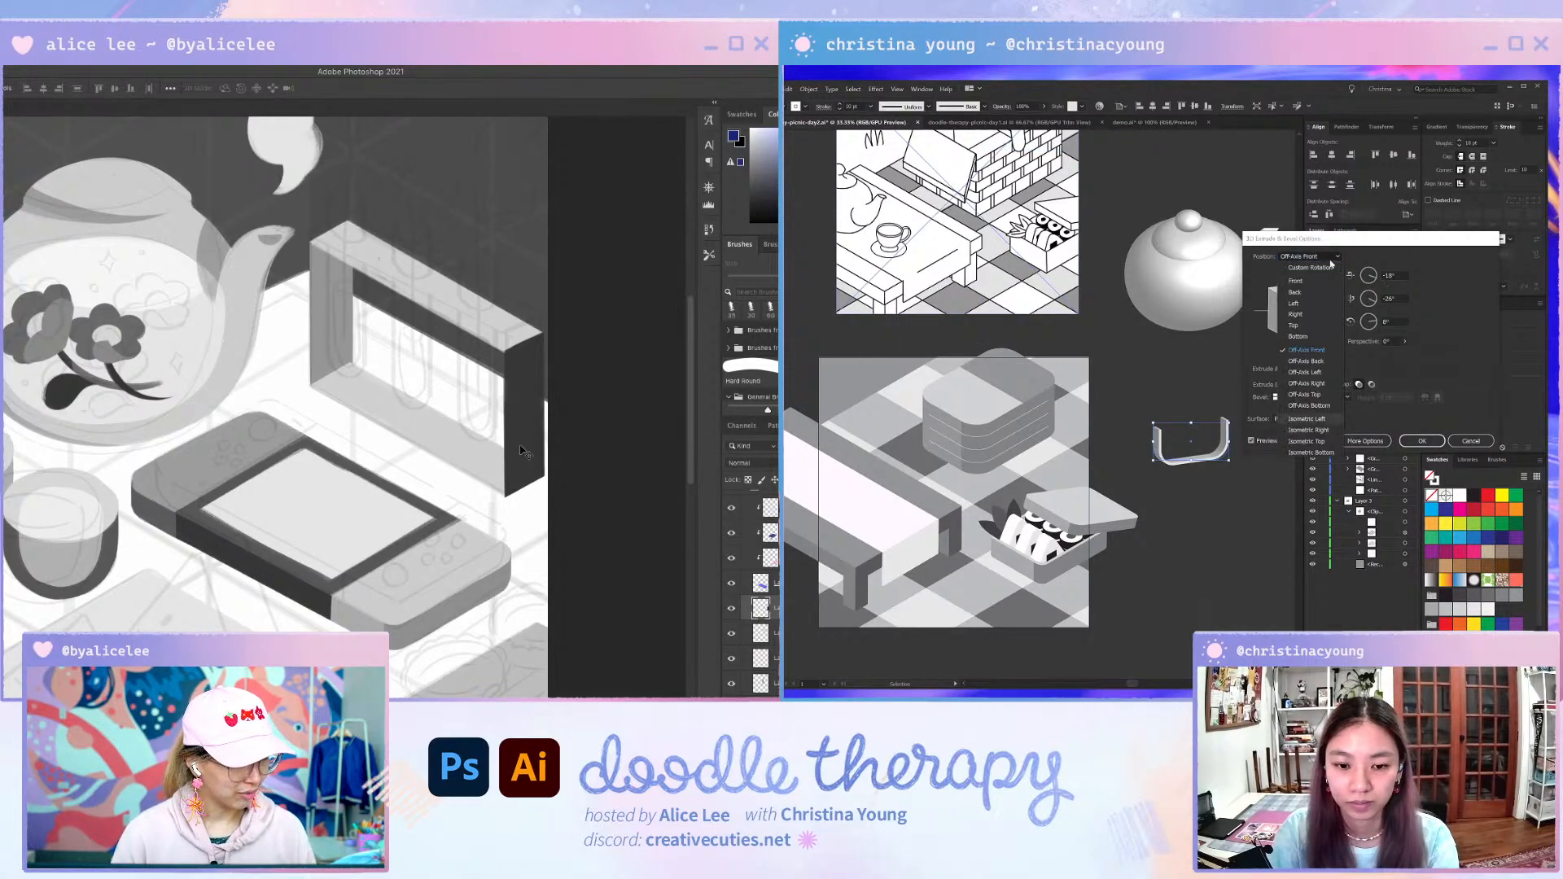
left_click(1312, 440)
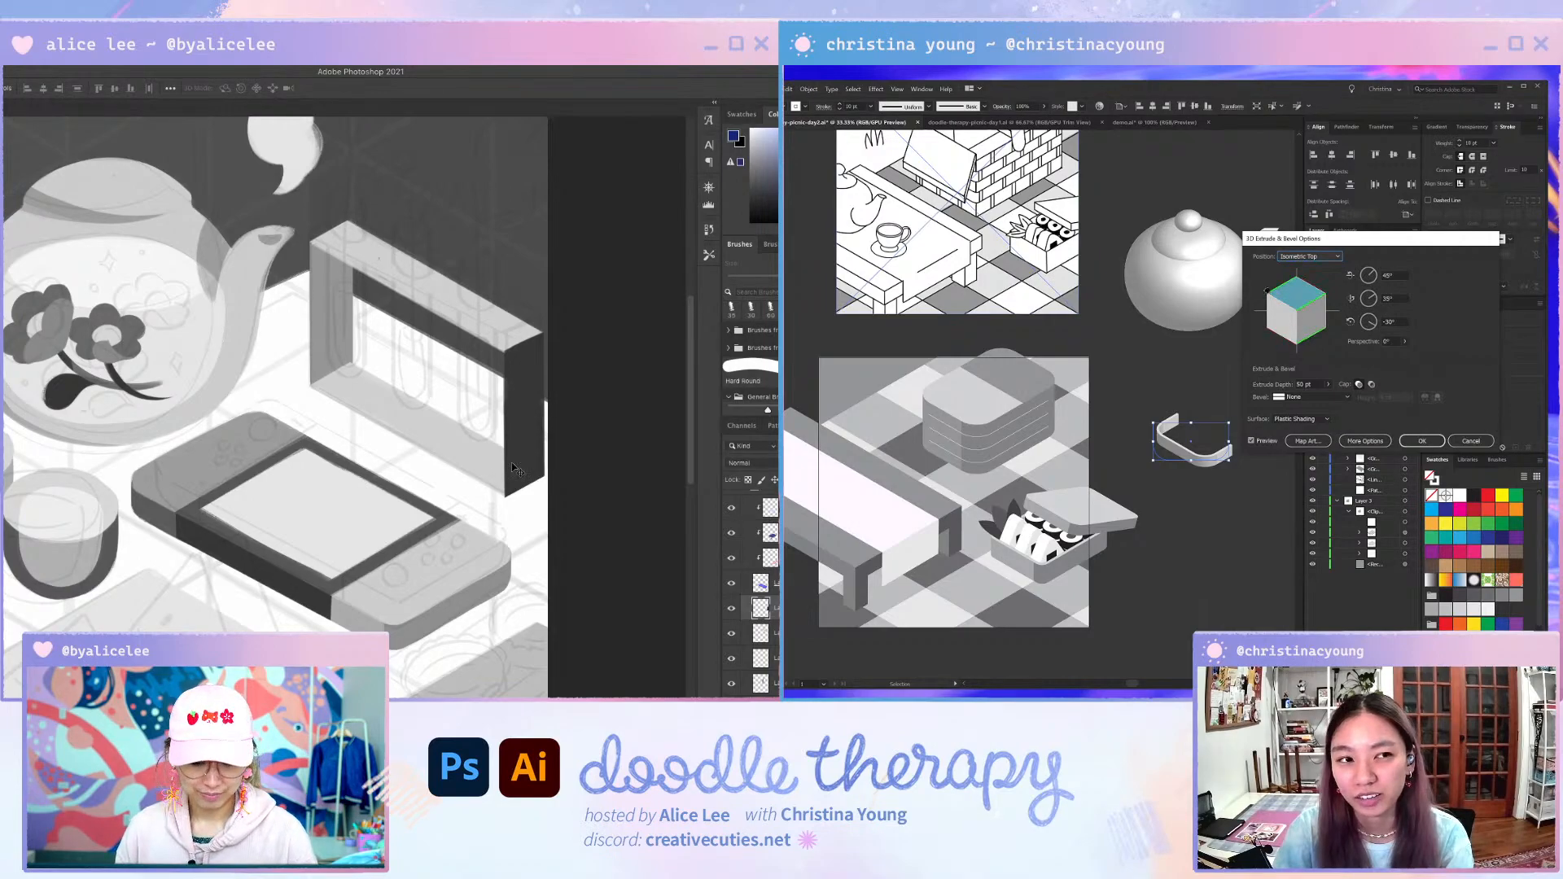
- Create a new layer in Photoshop and paint two light vertical strokes through the frame as test tube sides
key("super+shift+n")
key("Return")
key("i")
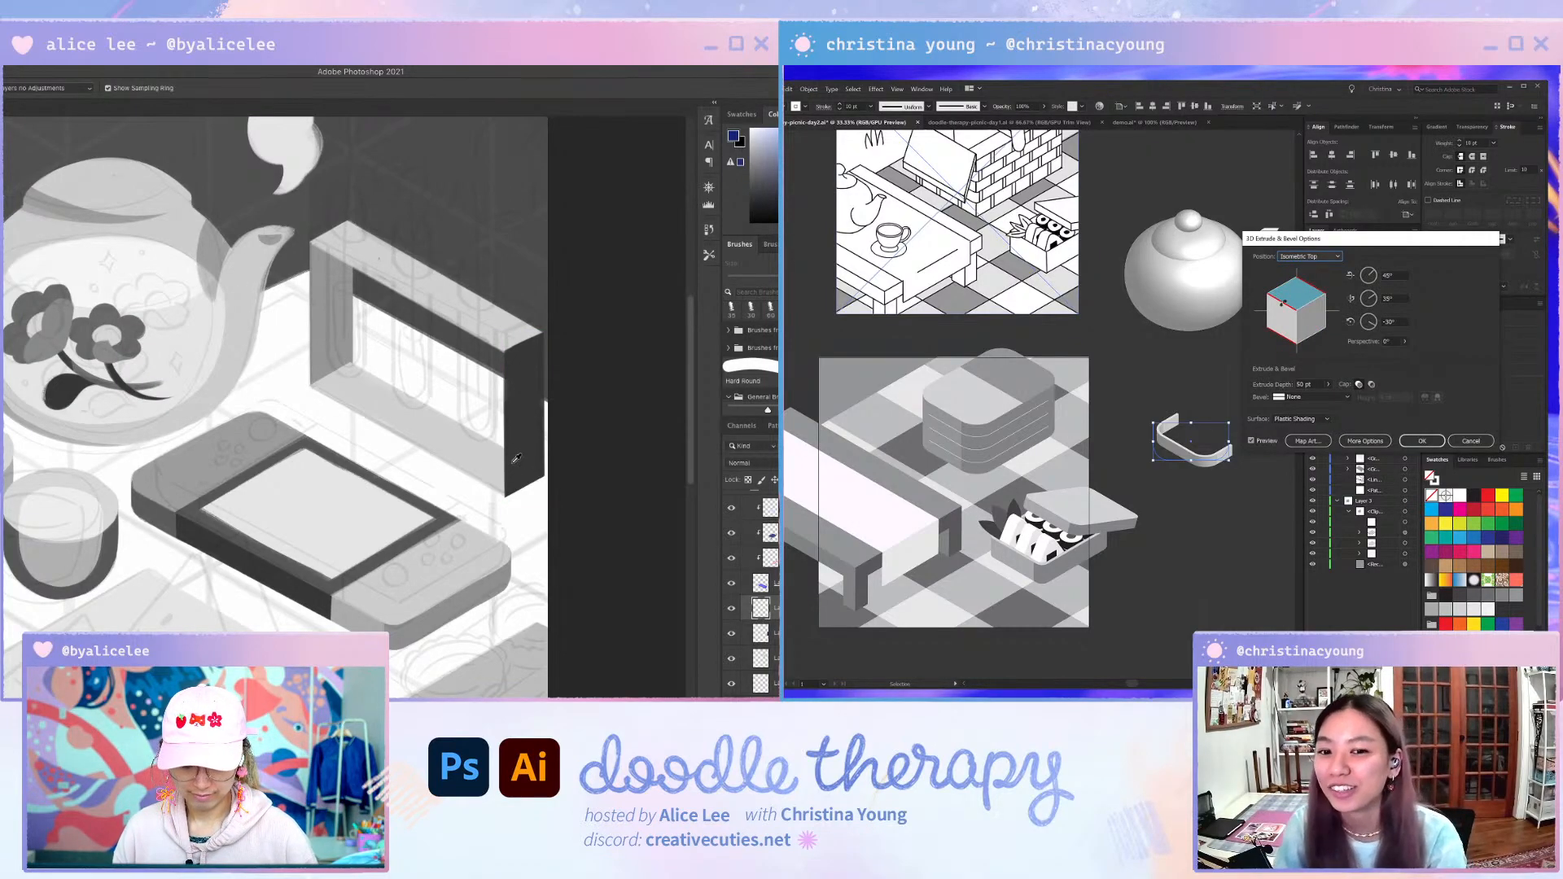
left_click(515, 459)
key("b")
left_click_drag(340, 196, 342, 366)
left_click_drag(375, 198, 375, 368)
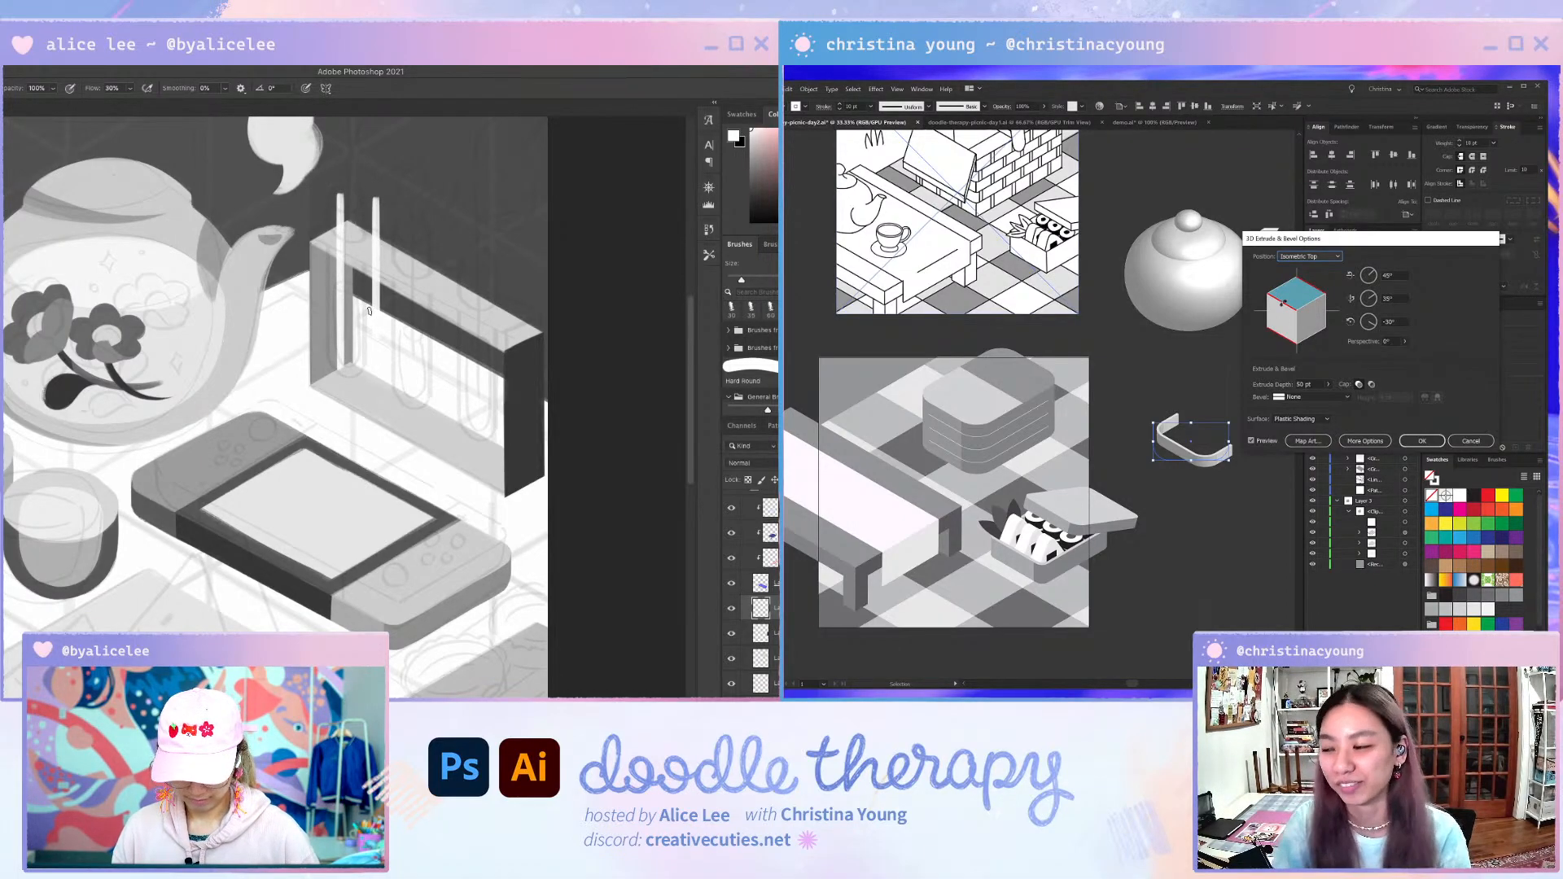
- Recolour the tube strokes with a sampled pink in Photoshop, and turn the extruded strip to a custom rotation in Illustrator
key("i")
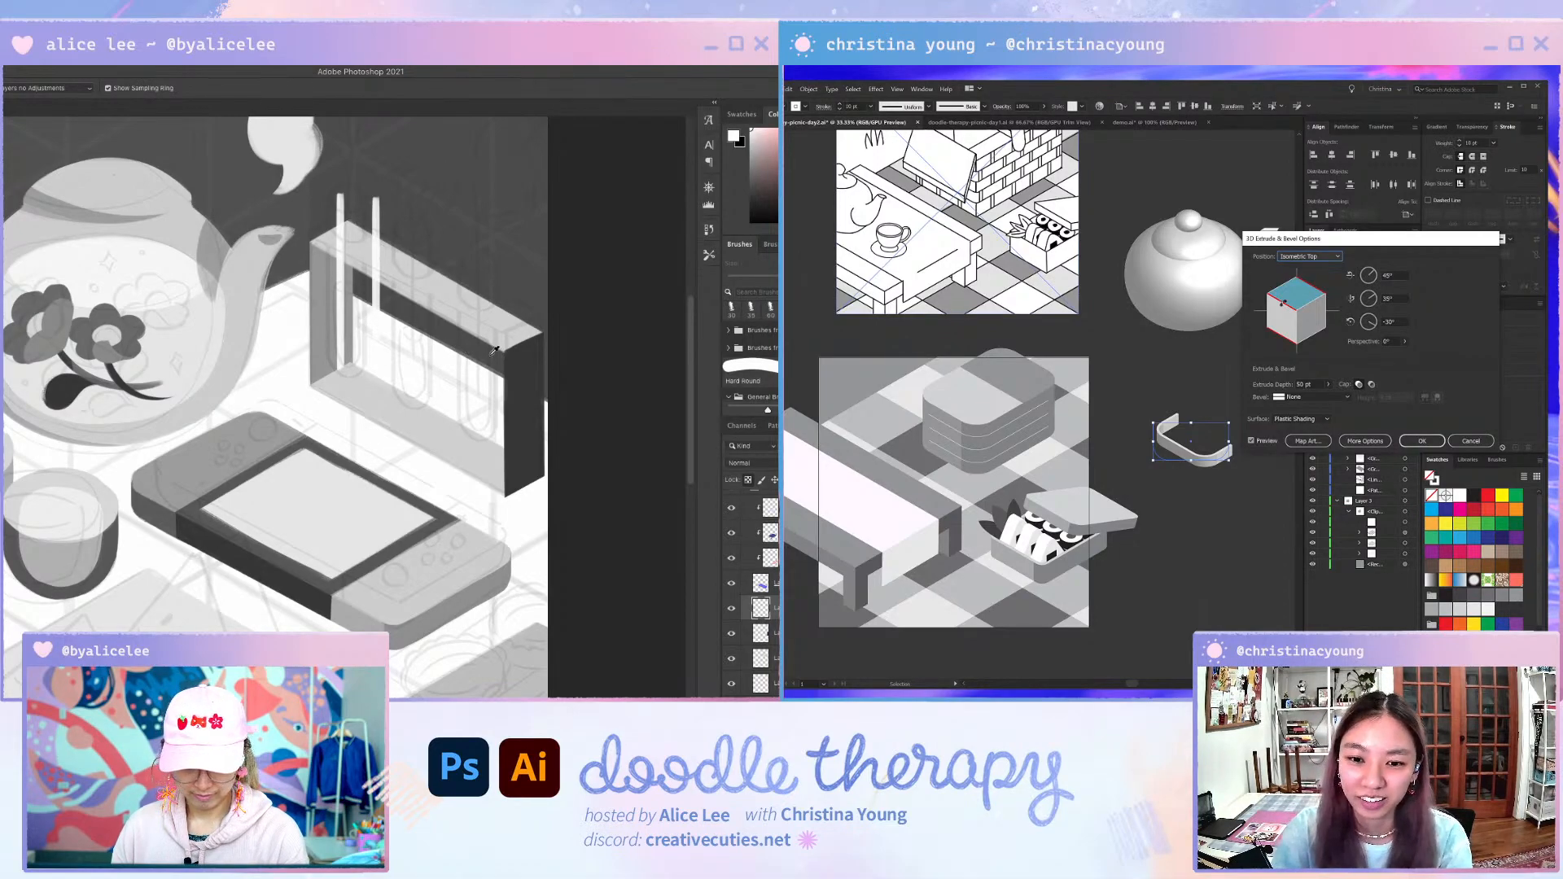
left_click_drag(1283, 303, 1280, 317)
left_click(112, 545)
key("g")
key("alt+BackSpace")
key("i")
left_click(224, 372)
key("g")
key("alt+BackSpace")
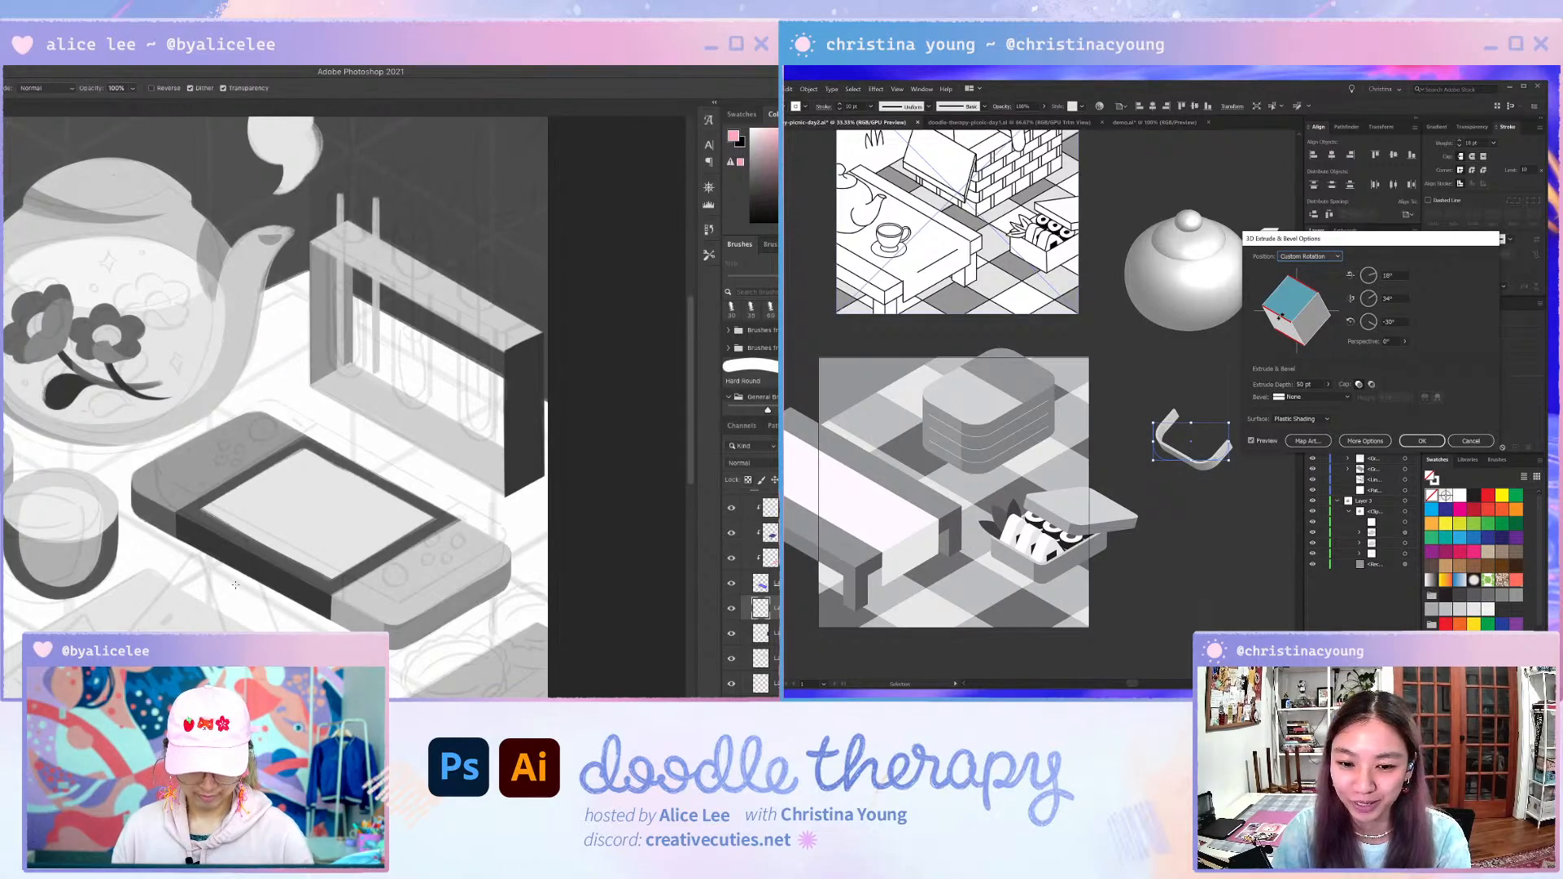
key("b")
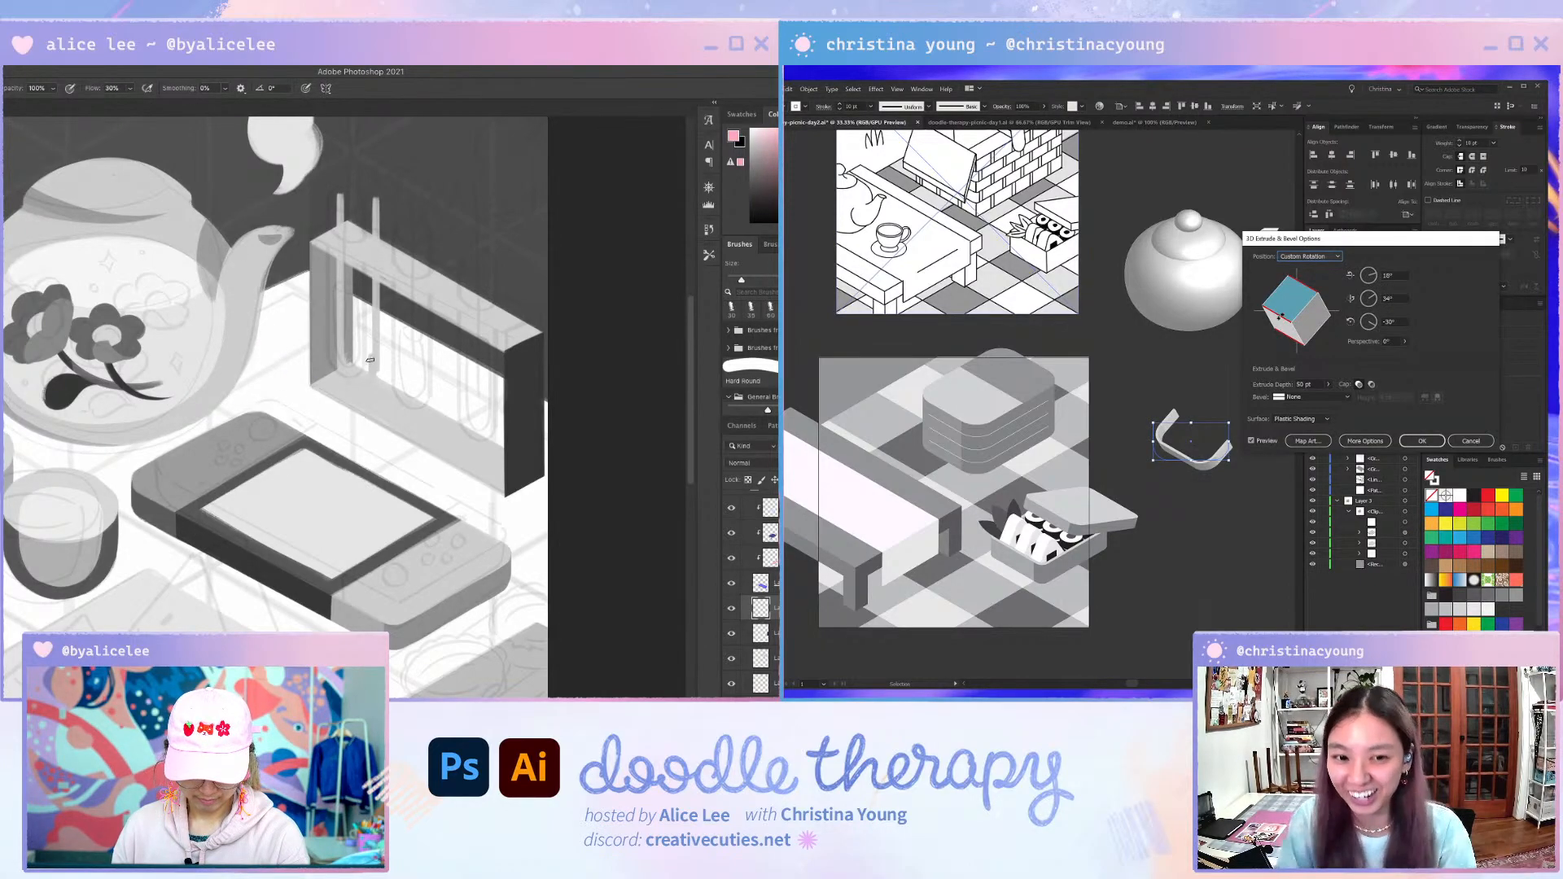
- Darken the frame's top bar slightly with Hue/Saturation in Photoshop, and accept the strip's extrusion settings in Illustrator
key("v")
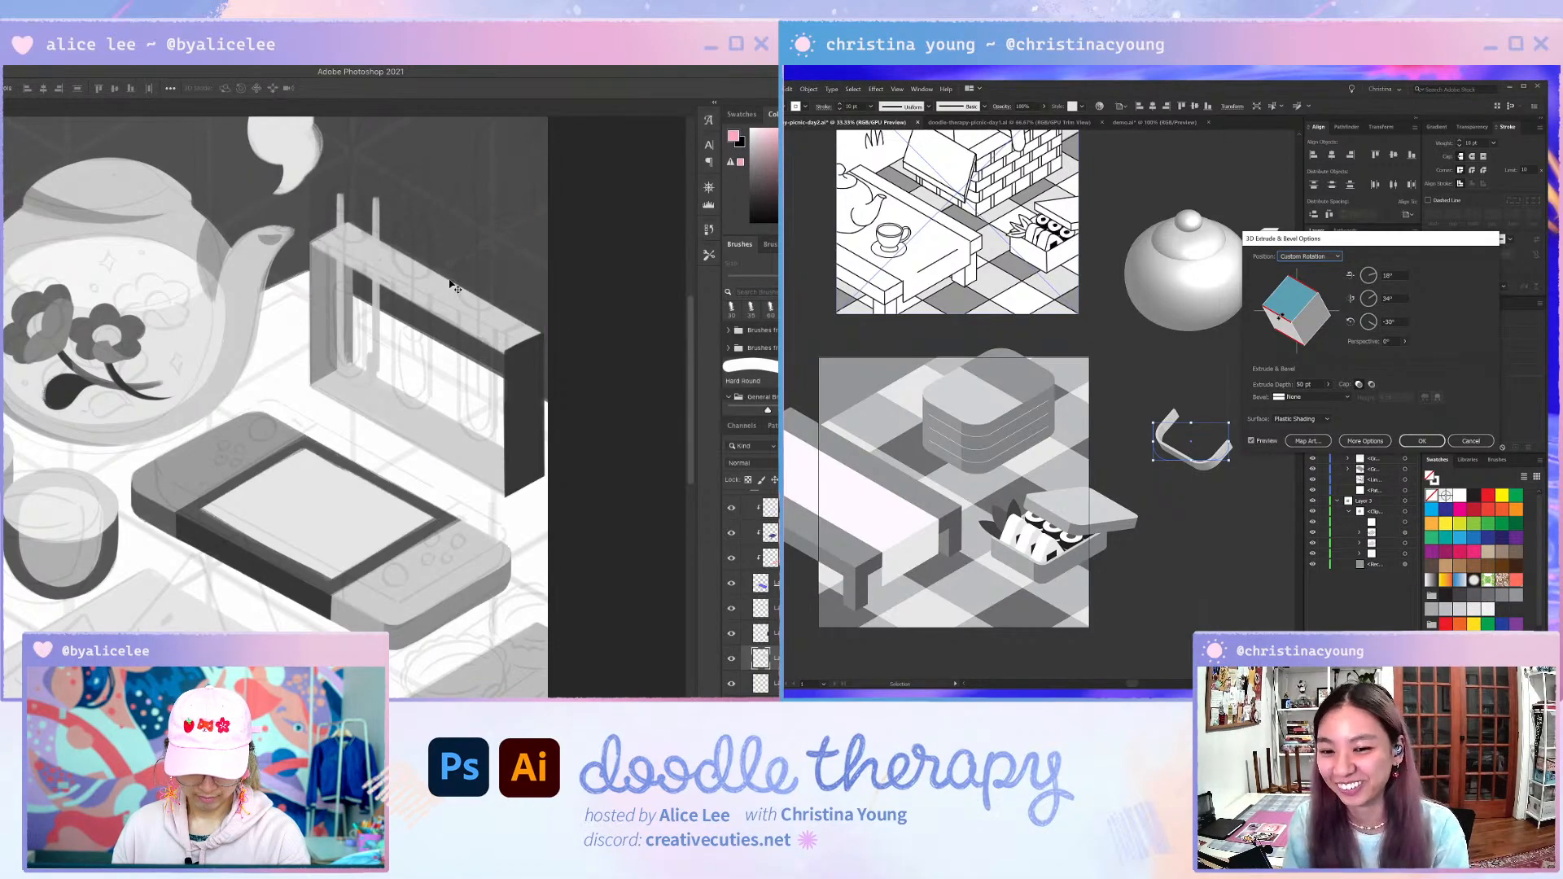
key("ctrl+u")
left_click_drag(478, 482, 478, 486)
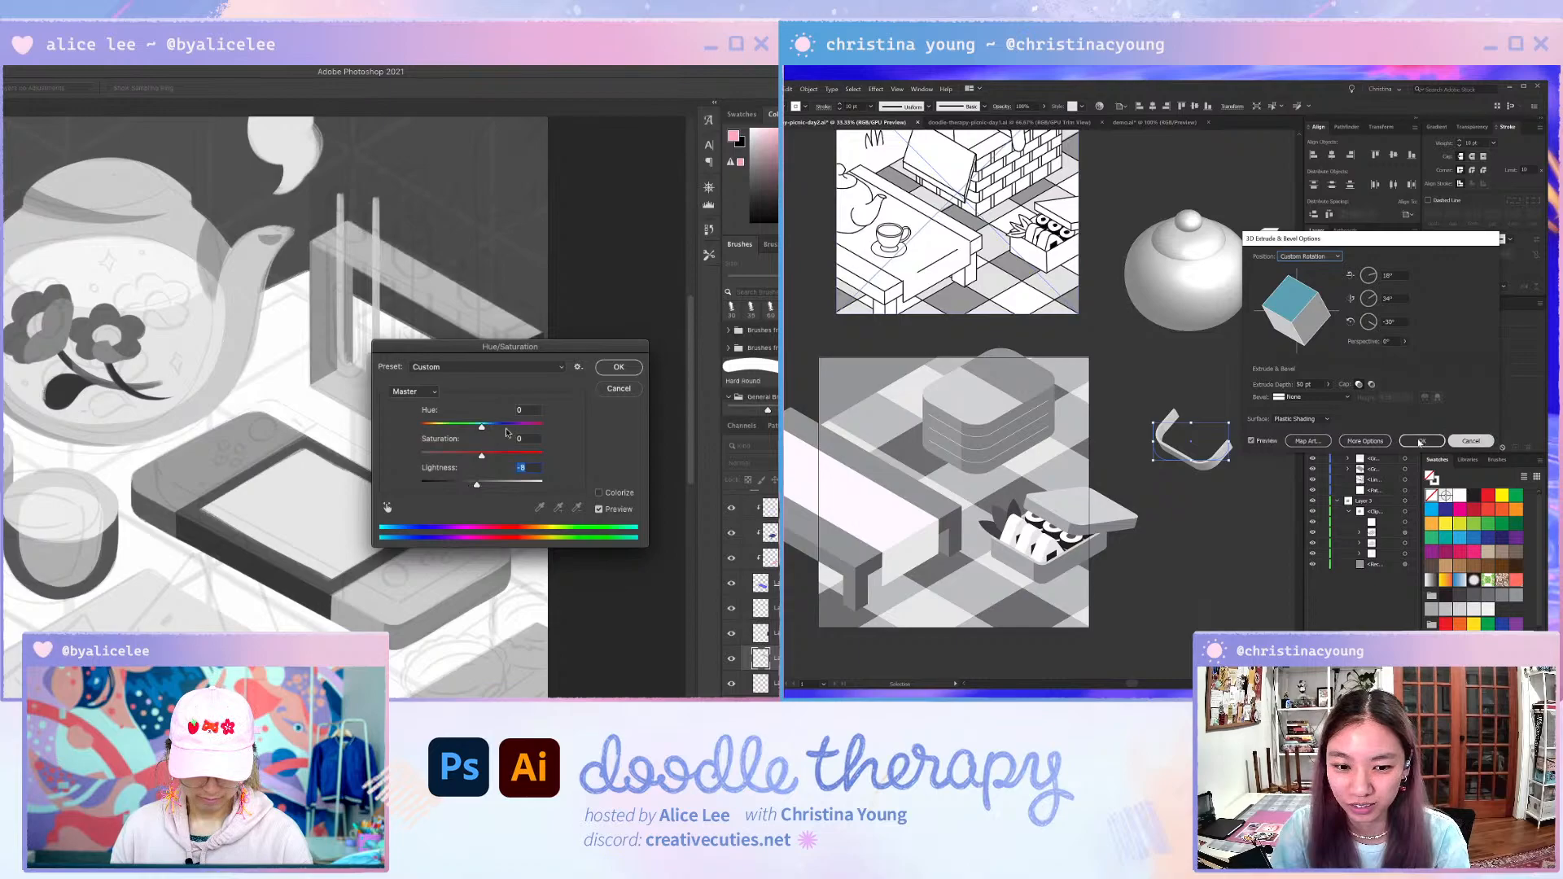
left_click(1425, 441)
left_click(618, 367)
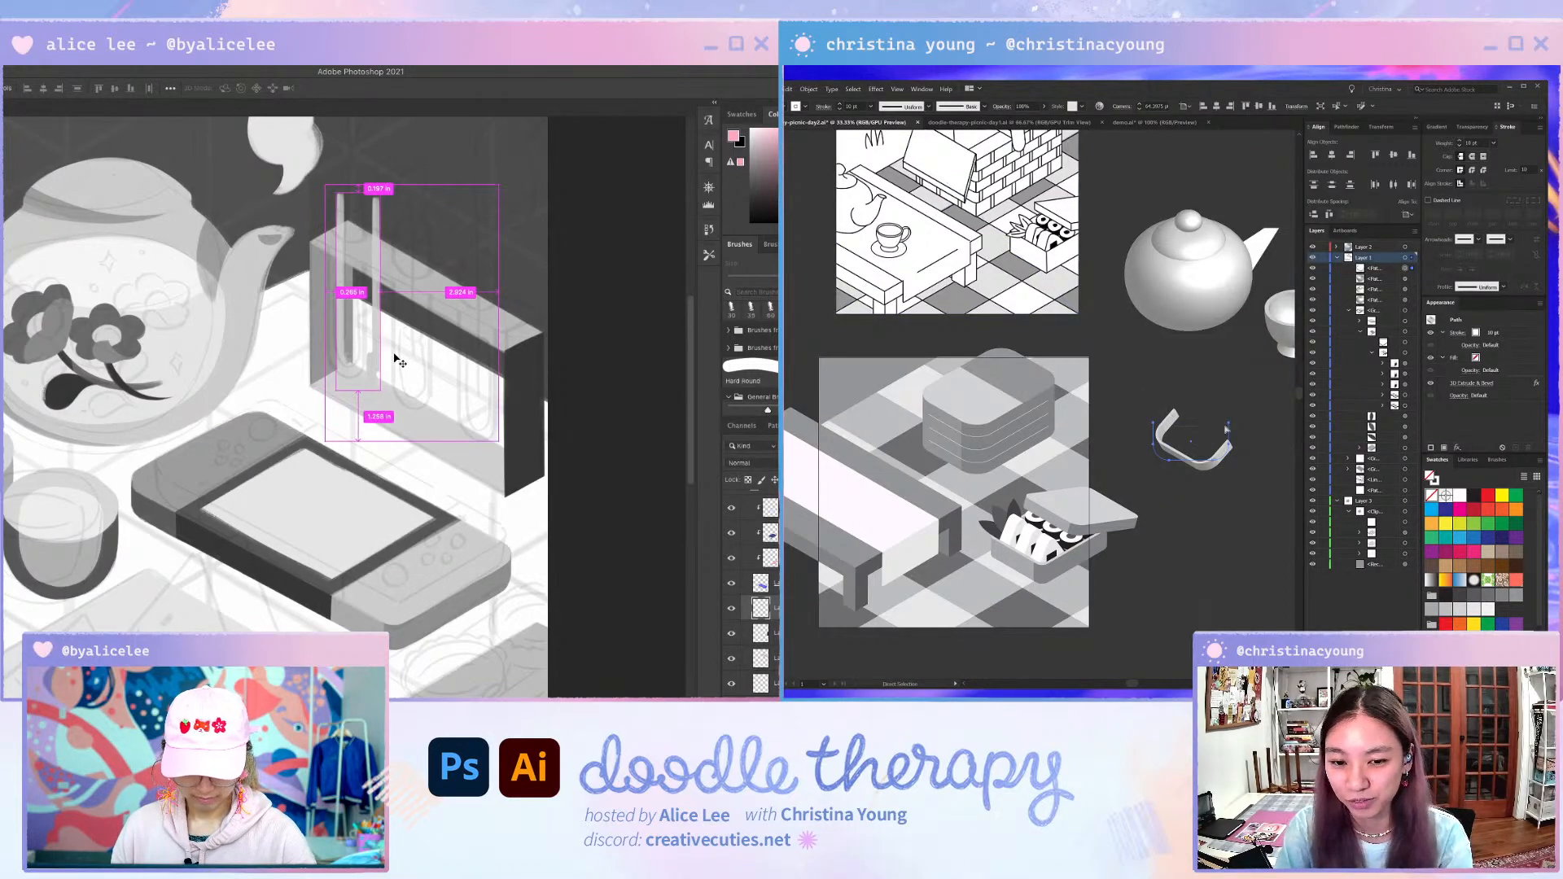
- Lighten the test tube strokes with a Hue/Saturation lightness of +25
key("ctrl+u")
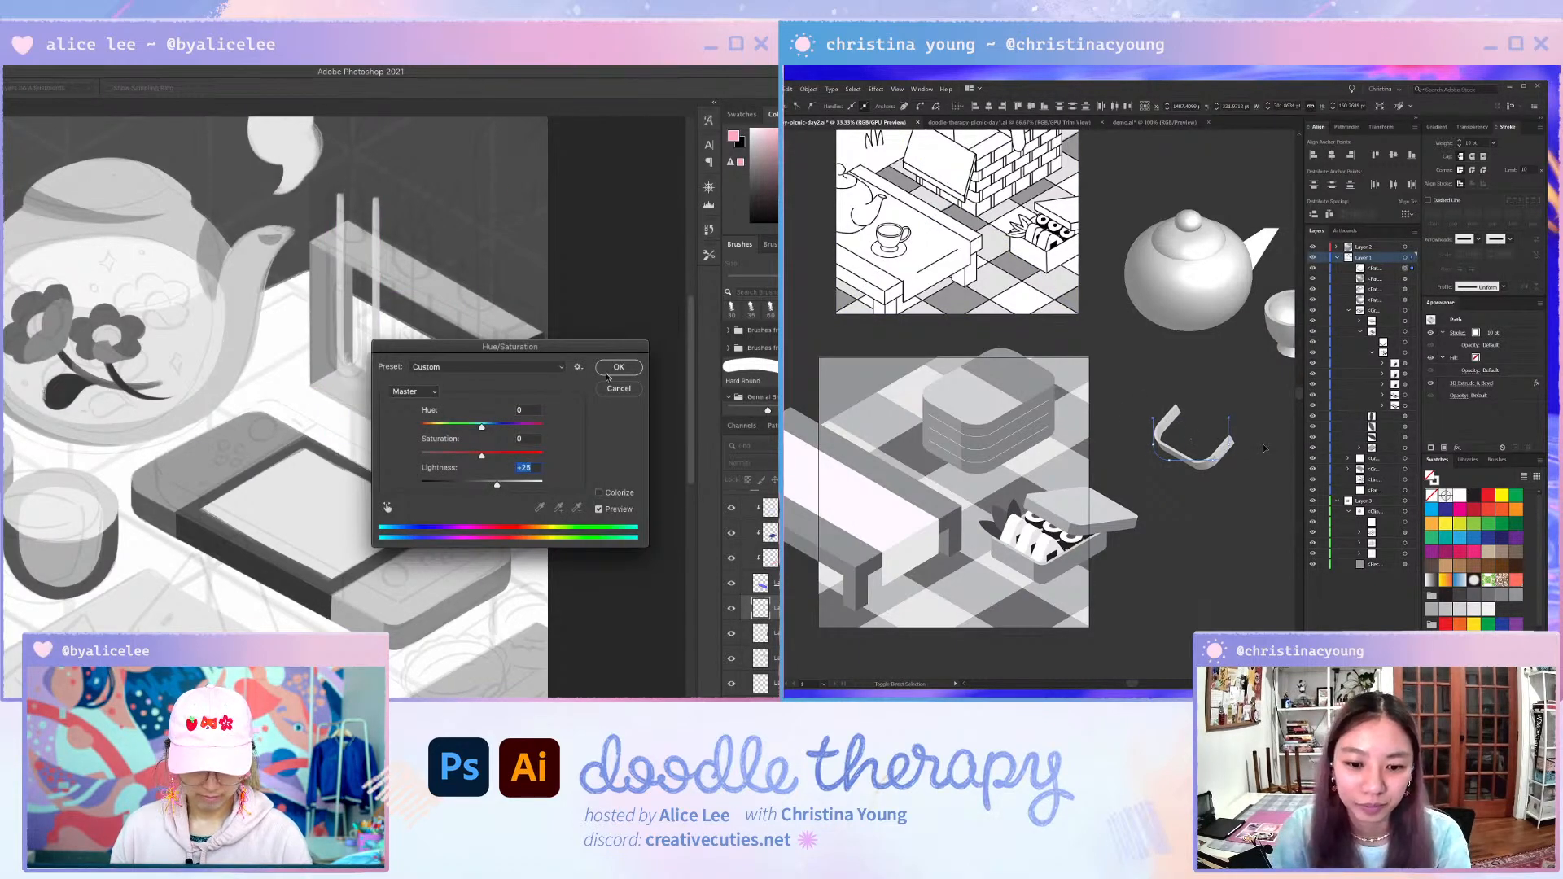
left_click(618, 373)
key("v")
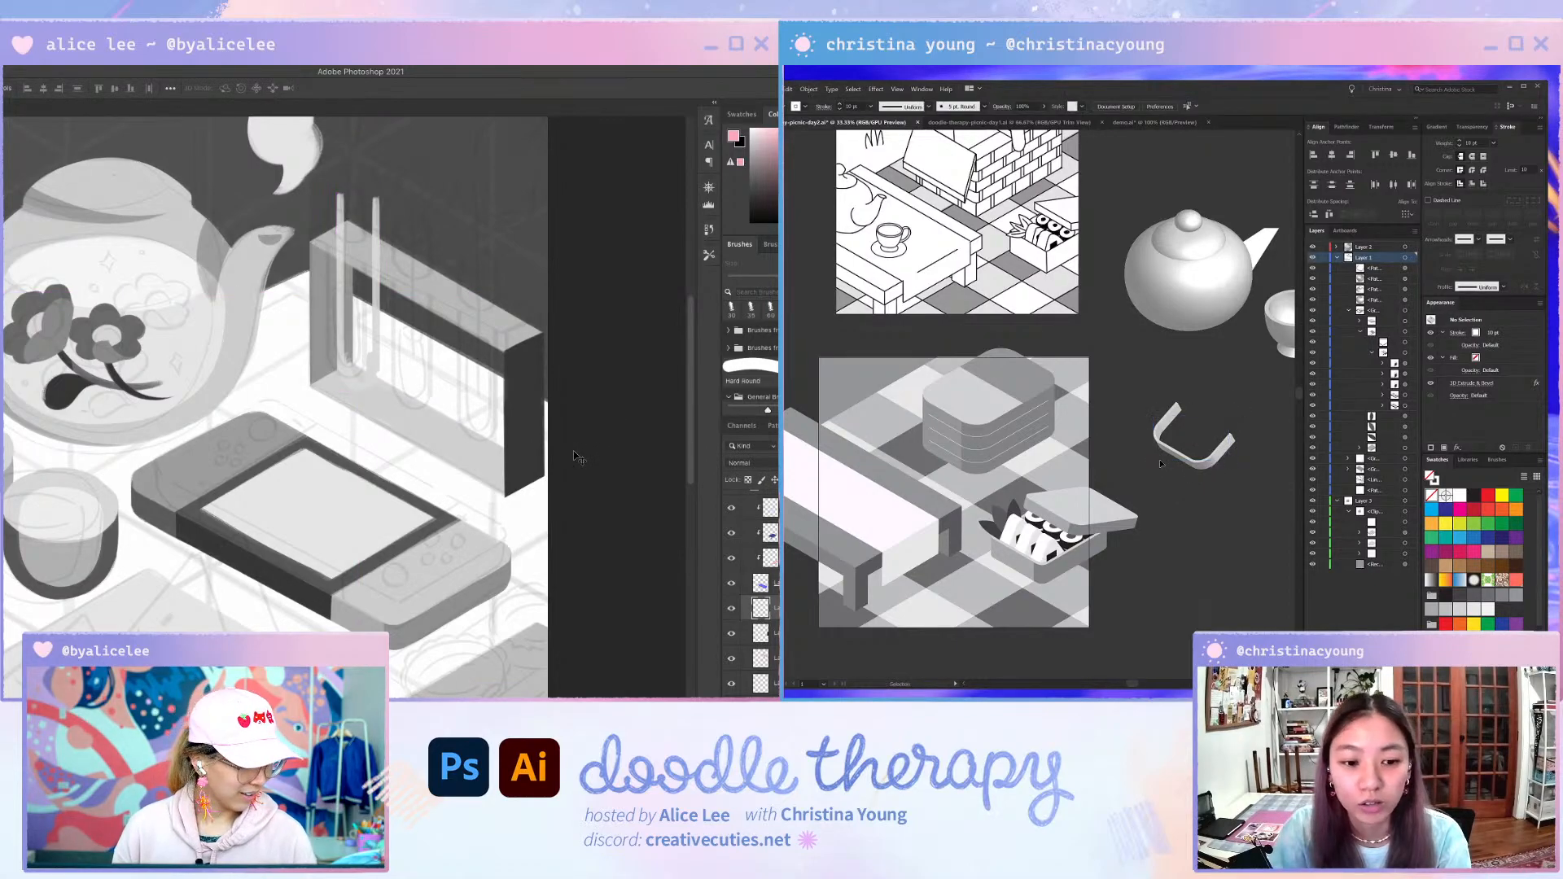
- Move the extruded strip onto the stacked box and paste it in front on the uppermost layer, and shift the tube strokes sideways in Photoshop
left_click_drag(1211, 458, 979, 435)
left_click_drag(381, 218, 403, 226)
key("b")
key("ctrl+x")
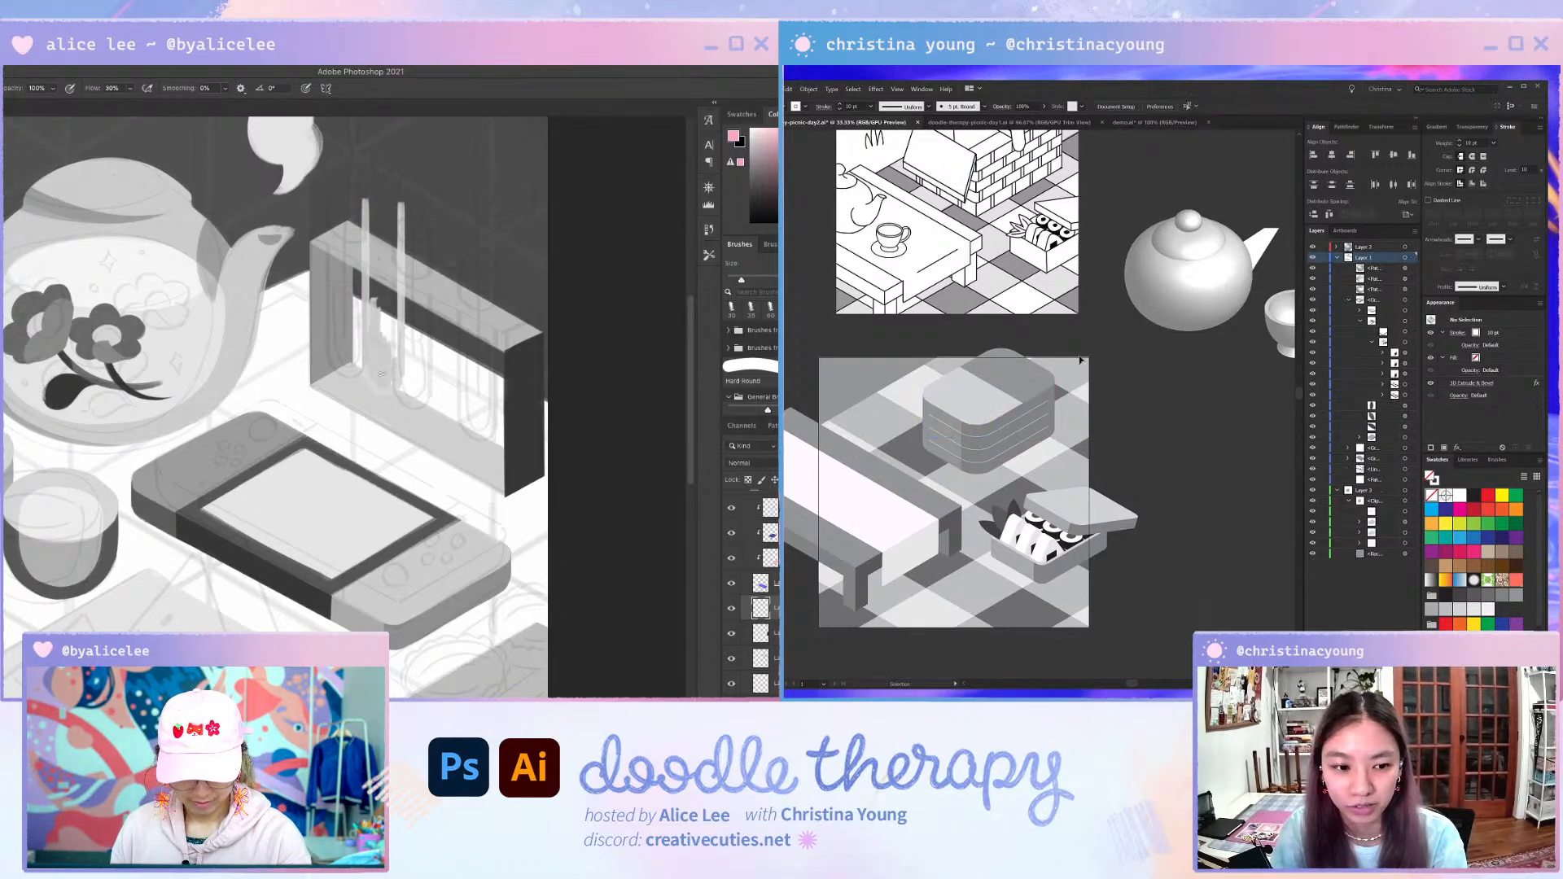
left_click(1372, 247)
key("ctrl+f")
- Paint in the test tube between its two side strokes, and adjust the strip against the stacked box's corner in Illustrator
left_click(371, 381, "alt")
left_click_drag(371, 375, 375, 337)
left_click_drag(924, 392, 913, 387)
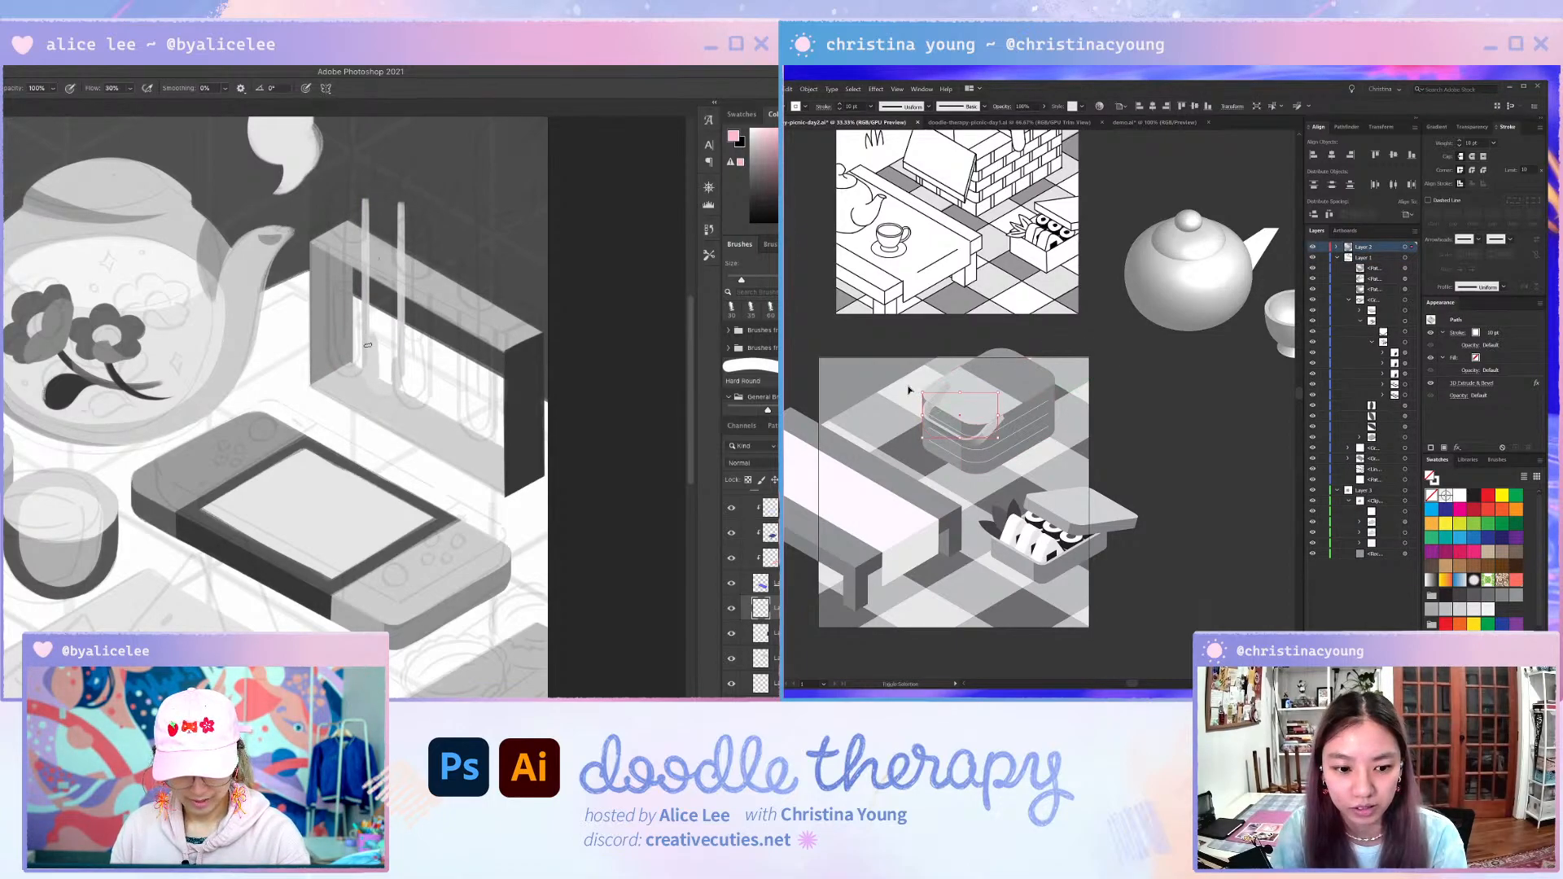
left_click_drag(374, 337, 381, 374)
left_click_drag(912, 387, 914, 377)
left_click_drag(380, 375, 390, 383)
left_click_drag(914, 377, 914, 378)
left_click_drag(390, 382, 397, 358)
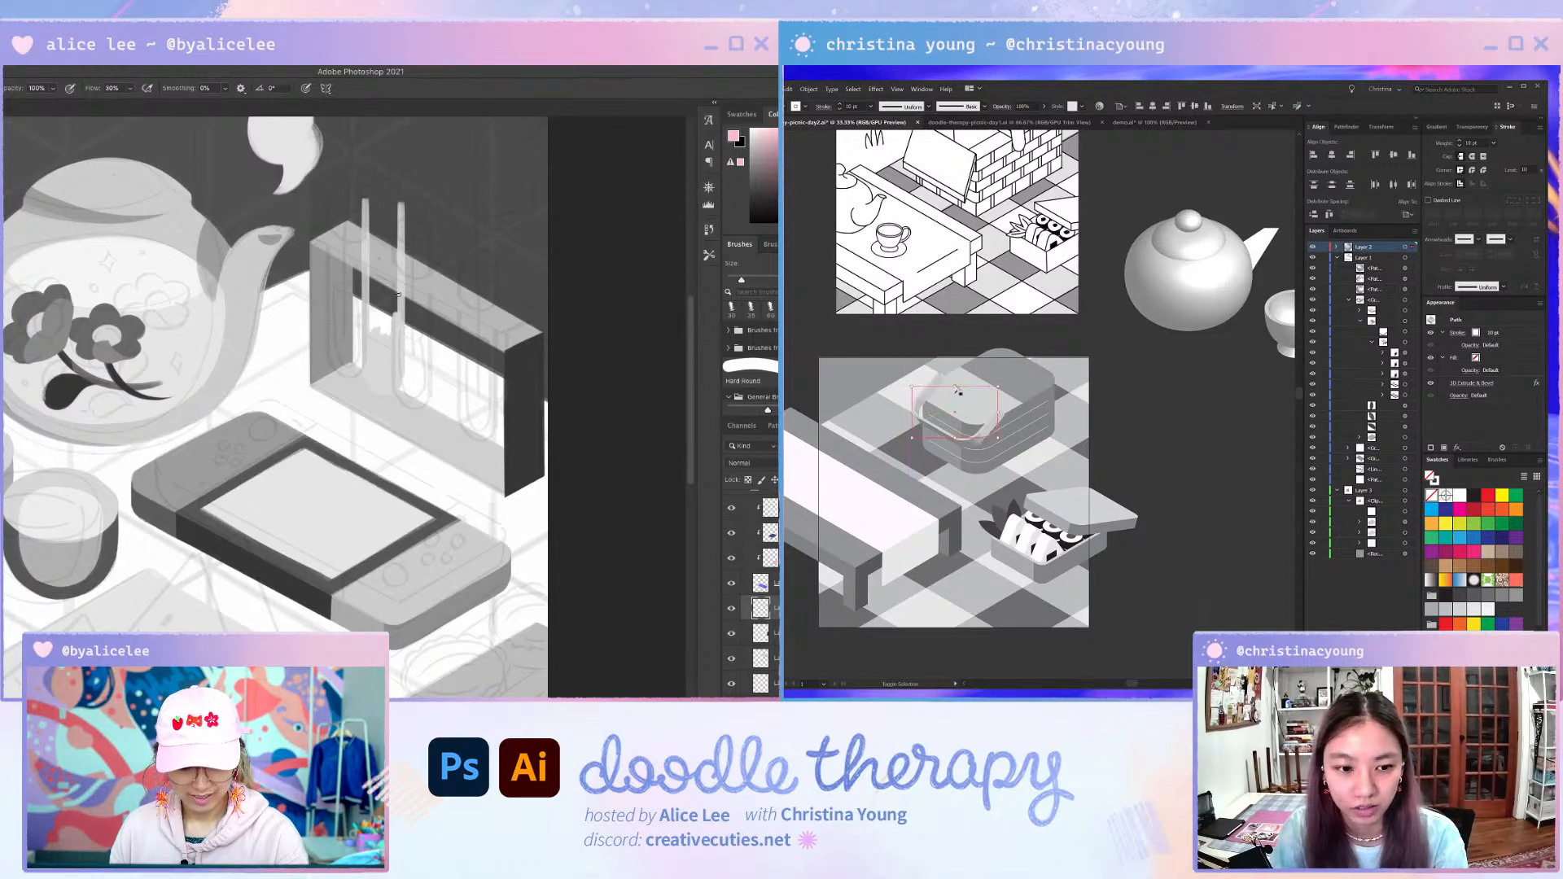
mouse_move(398, 295)
left_mouse_down()
mouse_move(395, 269)
mouse_move(388, 326)
mouse_move(370, 306)
left_mouse_up()
key("a")
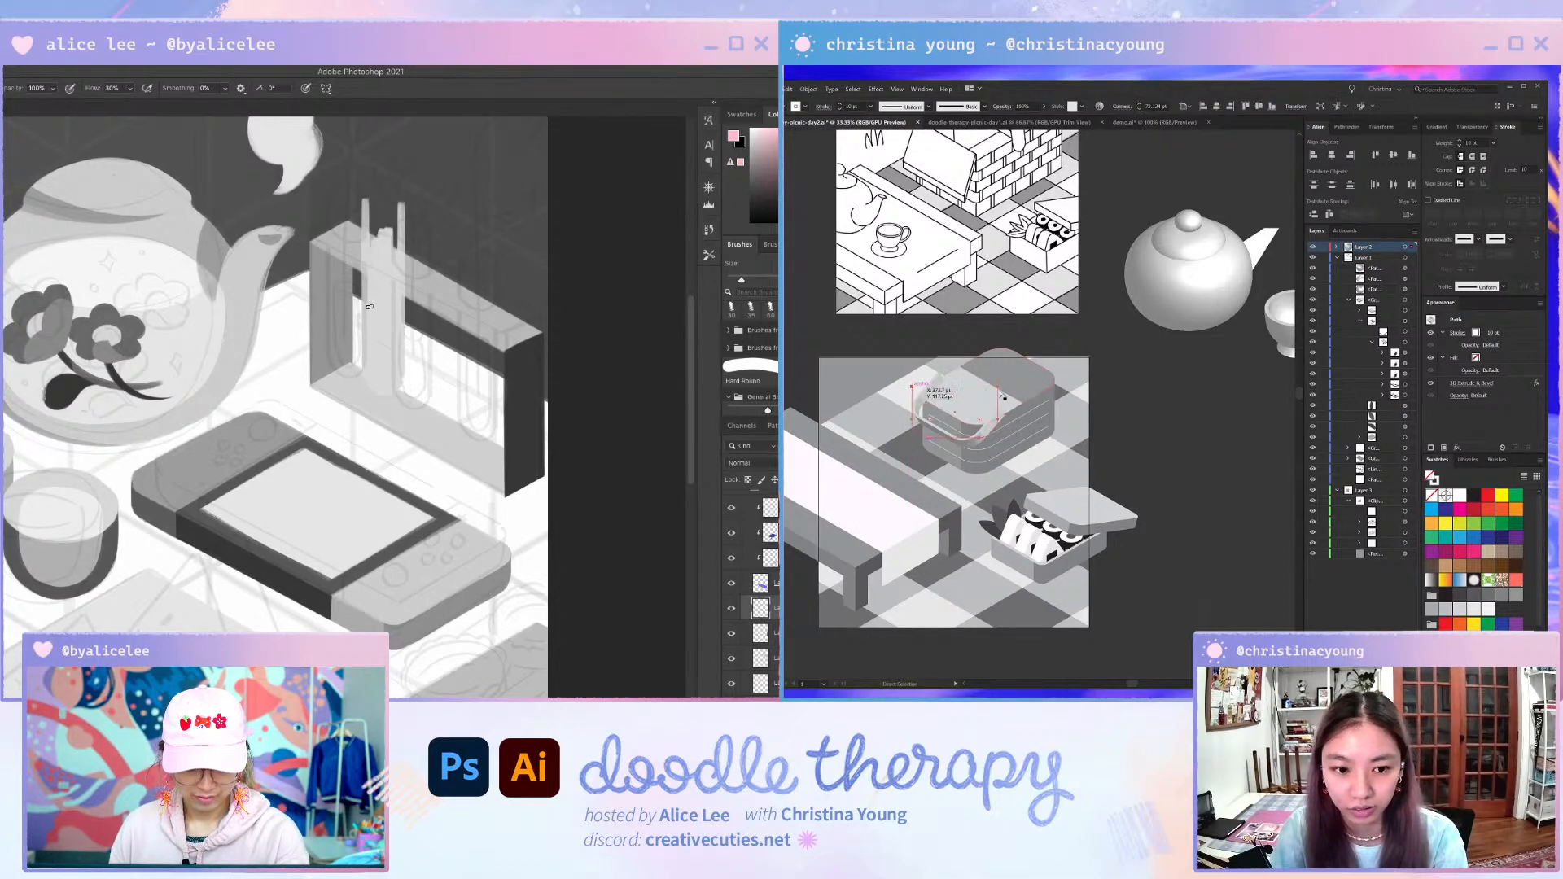
- Finish painting the test tube's upper end and erase the excess above it in Photoshop
left_click(998, 387, "shift")
key("r")
left_click_drag(558, 314, 259, 598)
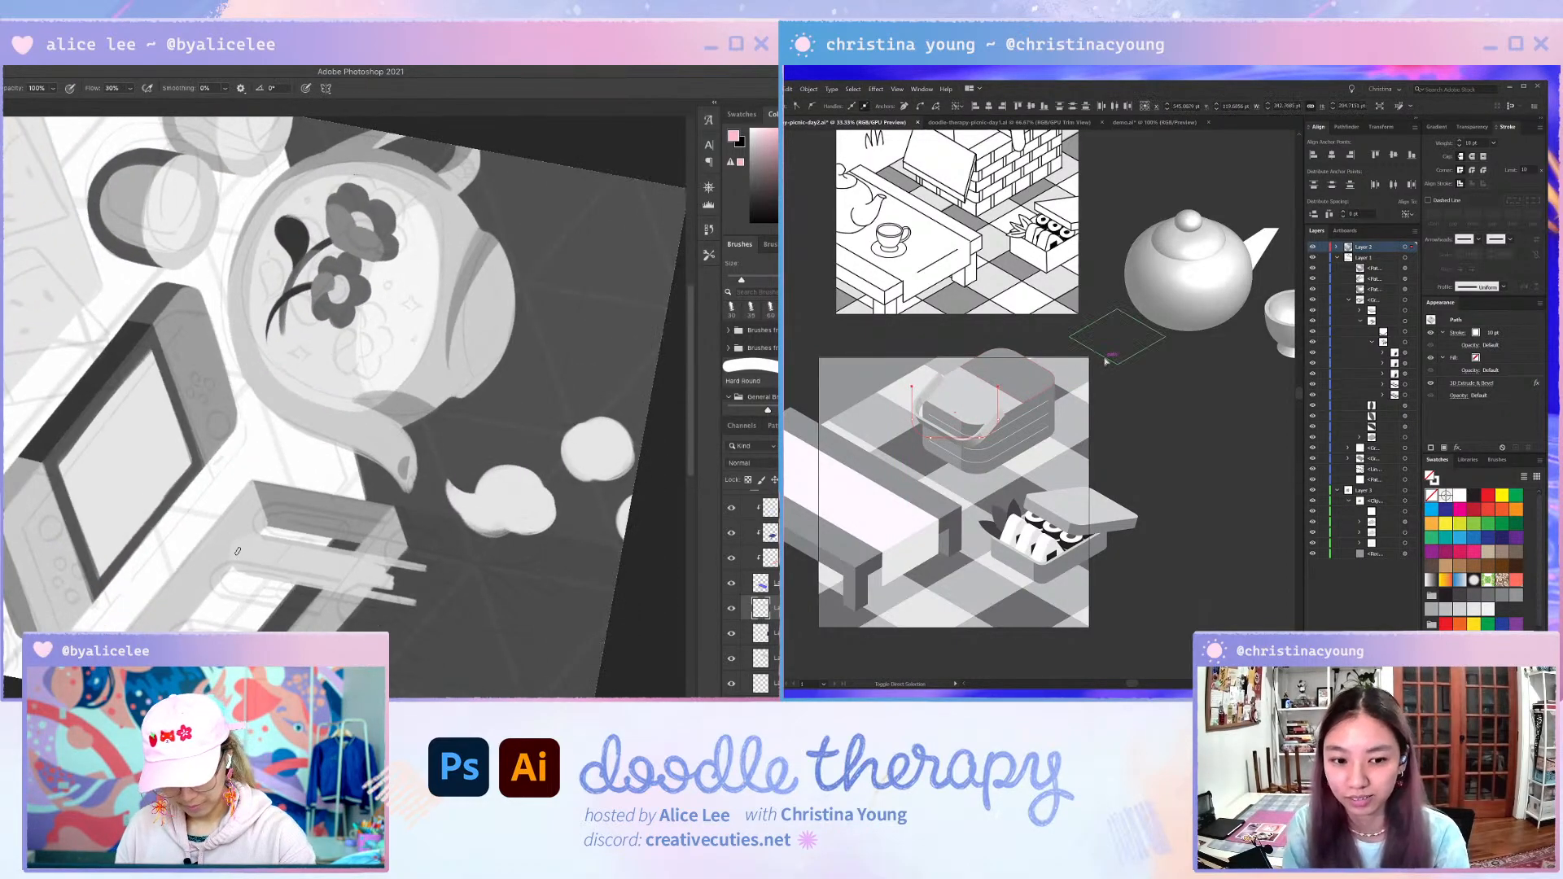
key("Escape")
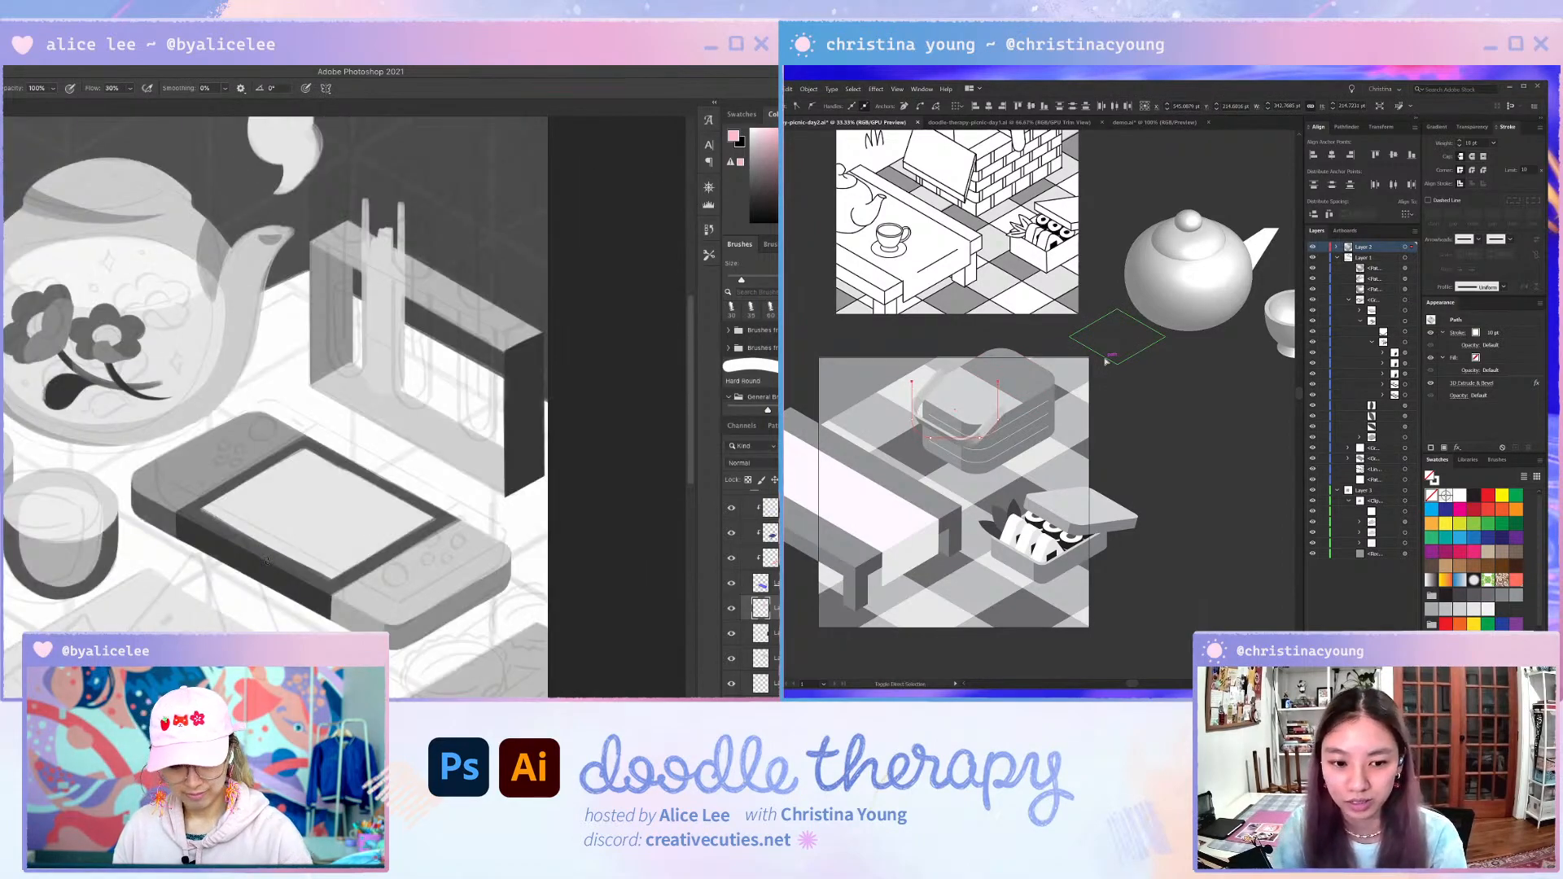
mouse_move(375, 226)
left_mouse_down()
mouse_move(480, 277)
mouse_move(421, 197)
left_mouse_up()
key("v")
scroll(967, 444, "up", 2)
key("r")
key("e")
left_click_drag(324, 187, 340, 181)
- Reposition the extruded strip along the stacked box's front corner in Illustrator and open its stroke weight for editing
left_click_drag(970, 435, 976, 448)
key("Escape")
left_click_drag(486, 282, 499, 329)
left_click(1454, 145)
- Duplicate the cup's ellipse above the test tube in Photoshop and lighten it with a Hue/Saturation lightness of +47
left_click_drag(125, 570, 453, 259)
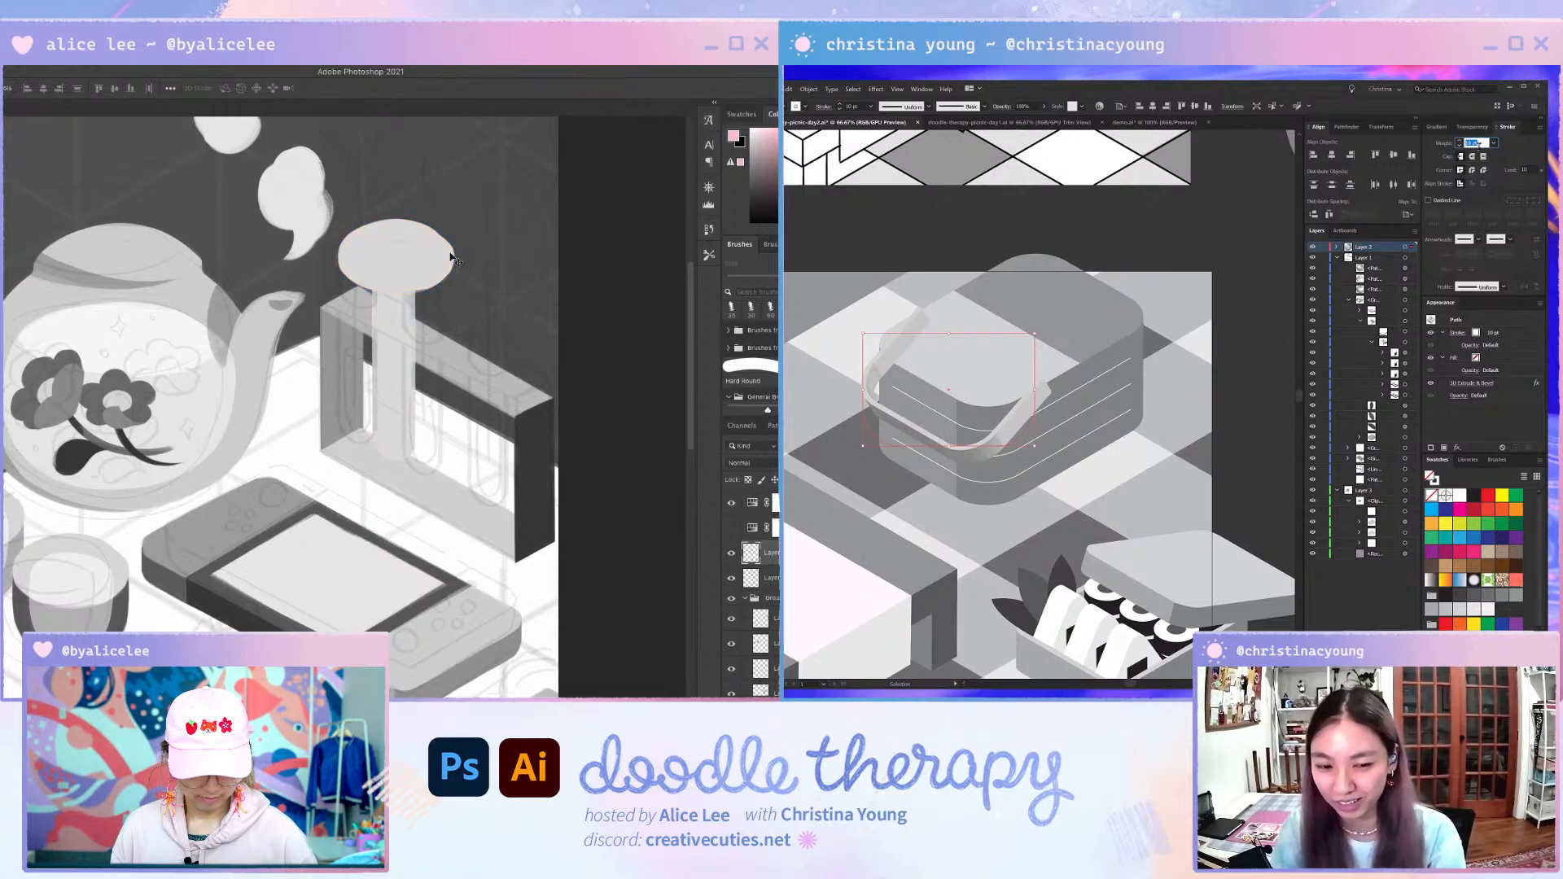
key("ctrl+u")
left_click_drag(481, 481, 511, 485)
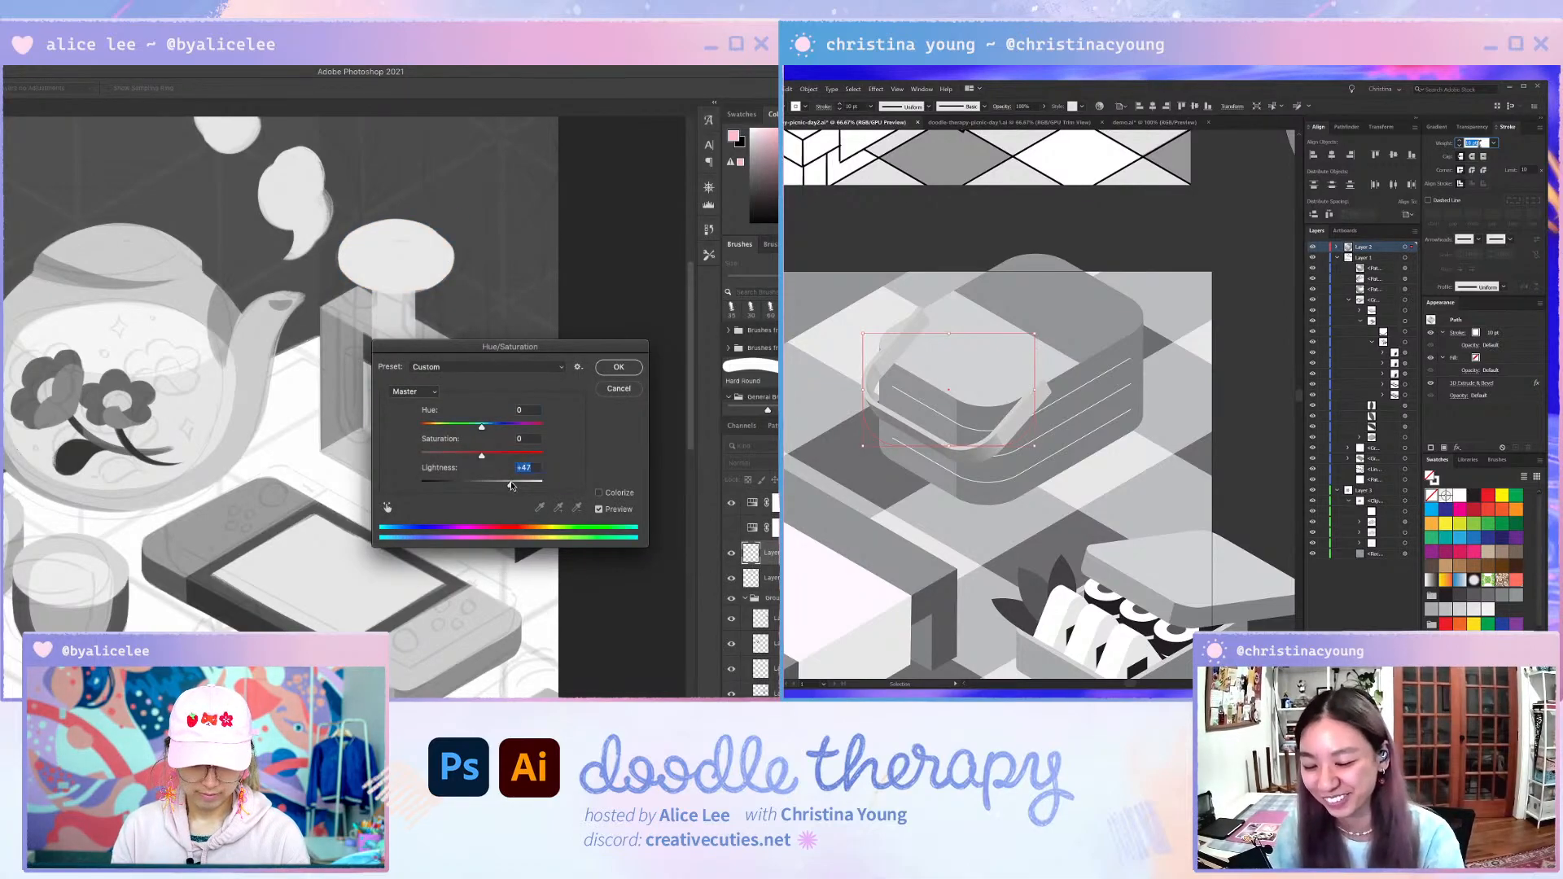
key("Return")
- Shrink the lightened ellipse to fit the test tube's upper end and merge it into the layer below in Photoshop
key("ctrl+t")
left_click_drag(457, 257, 421, 257)
key("Return")
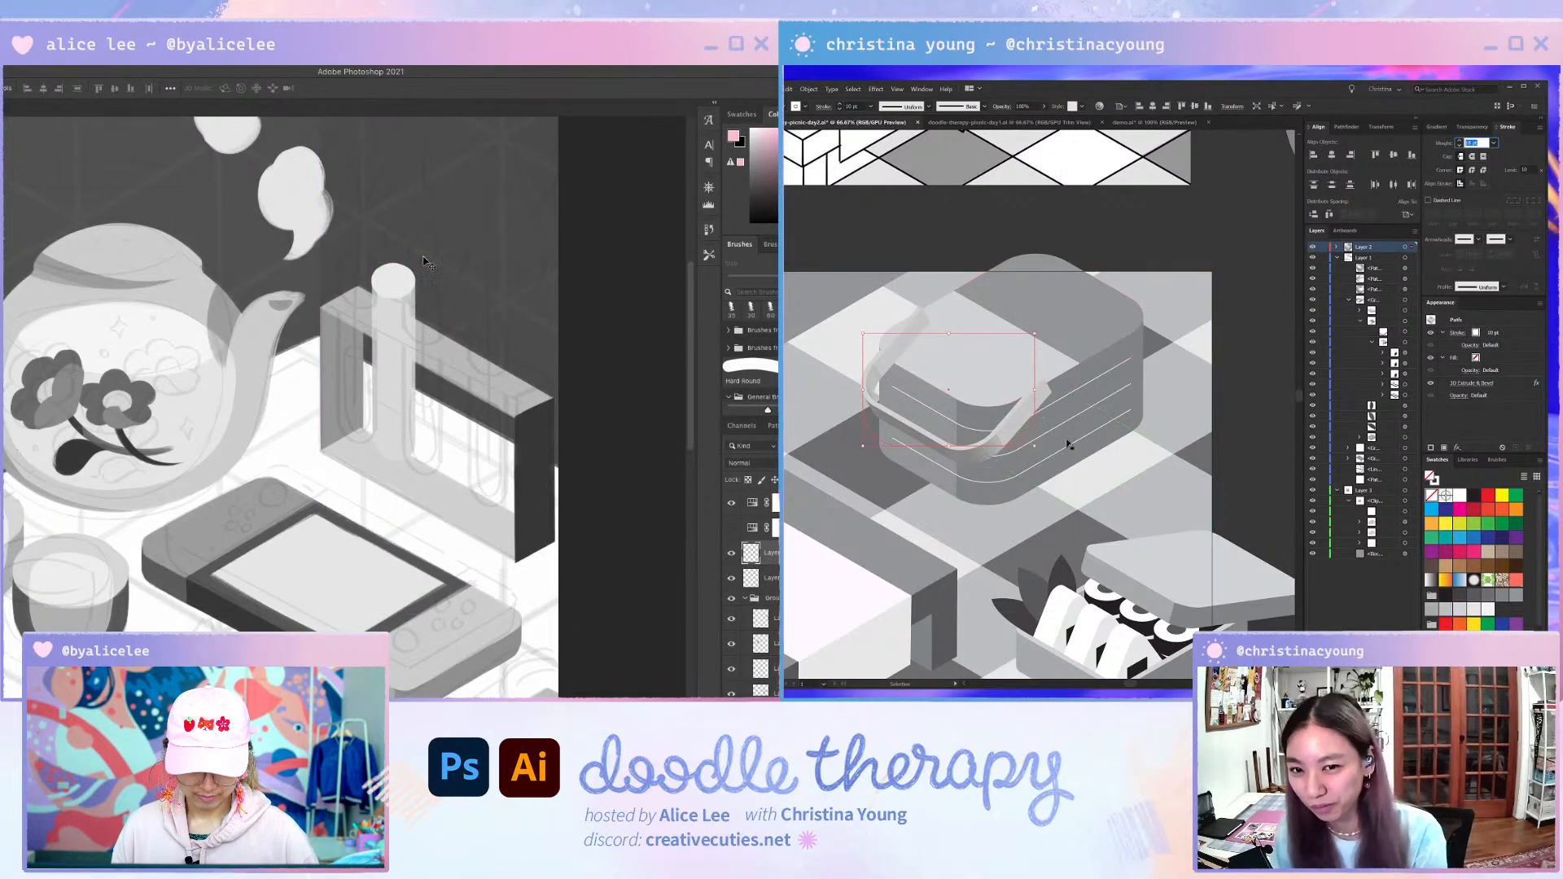
key("ctrl+t")
left_click_drag(423, 257, 458, 322)
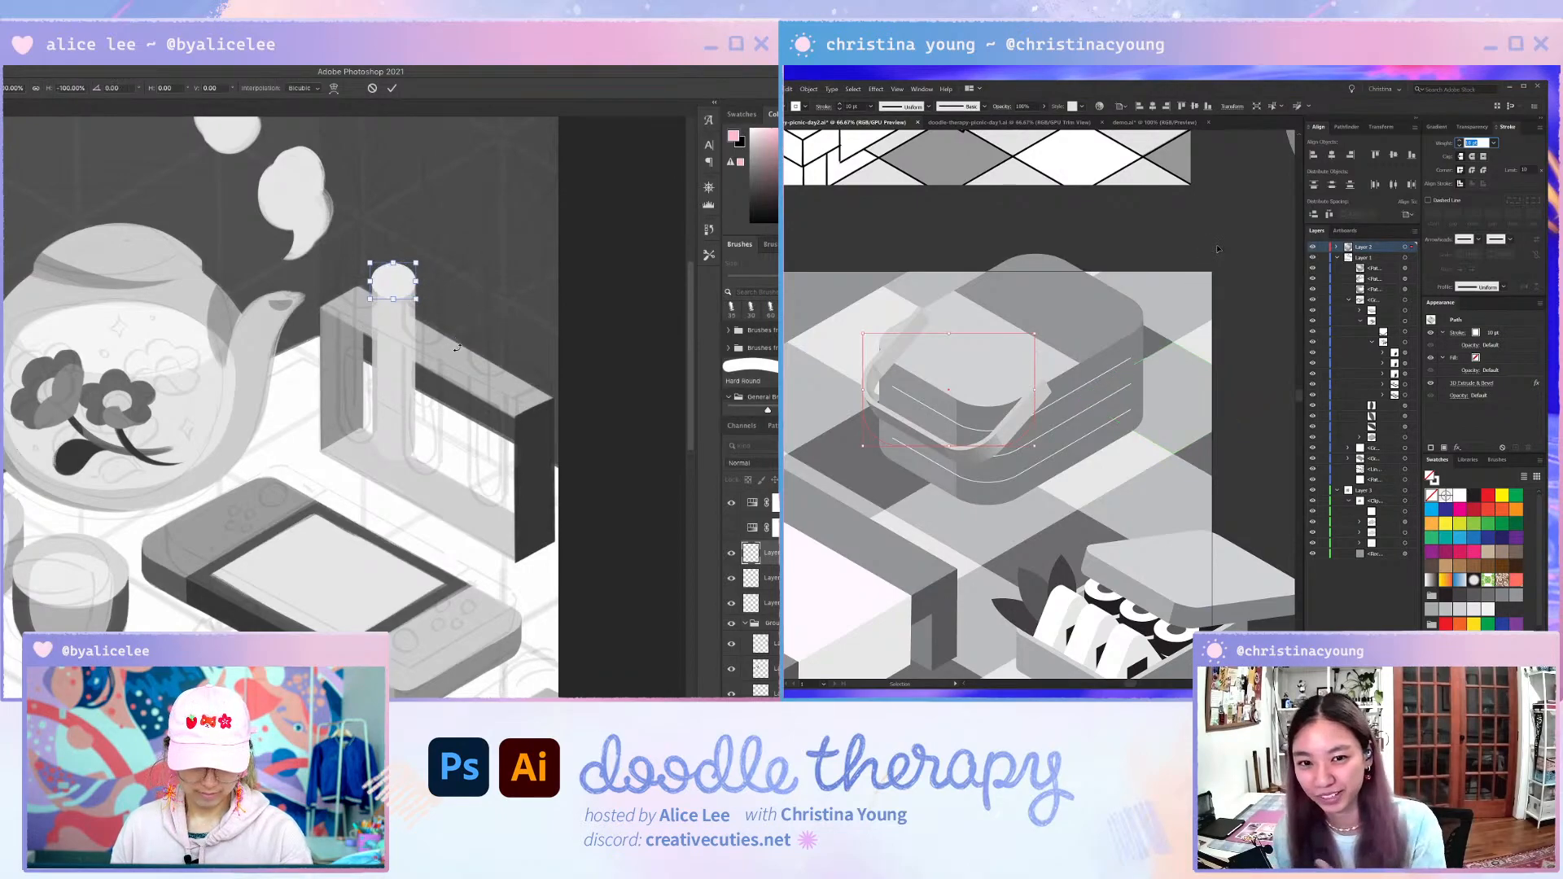
key("Return")
key("ctrl+e")
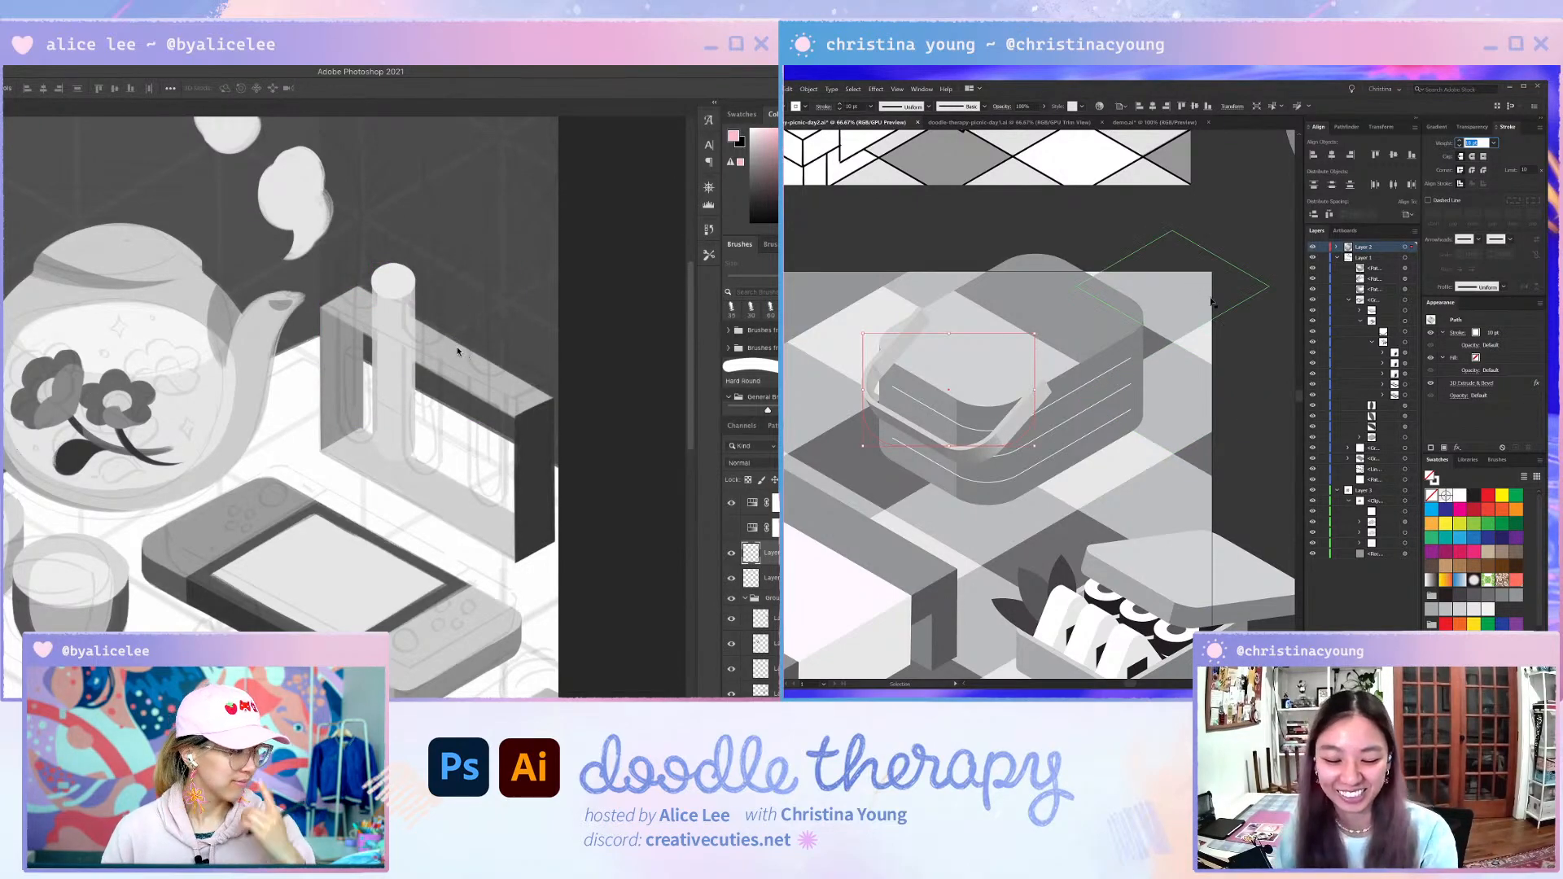
- Lengthen the extruded strip on the stacked box in Illustrator by moving both end anchor points of its path upward
type("v")
left_click(1236, 248)
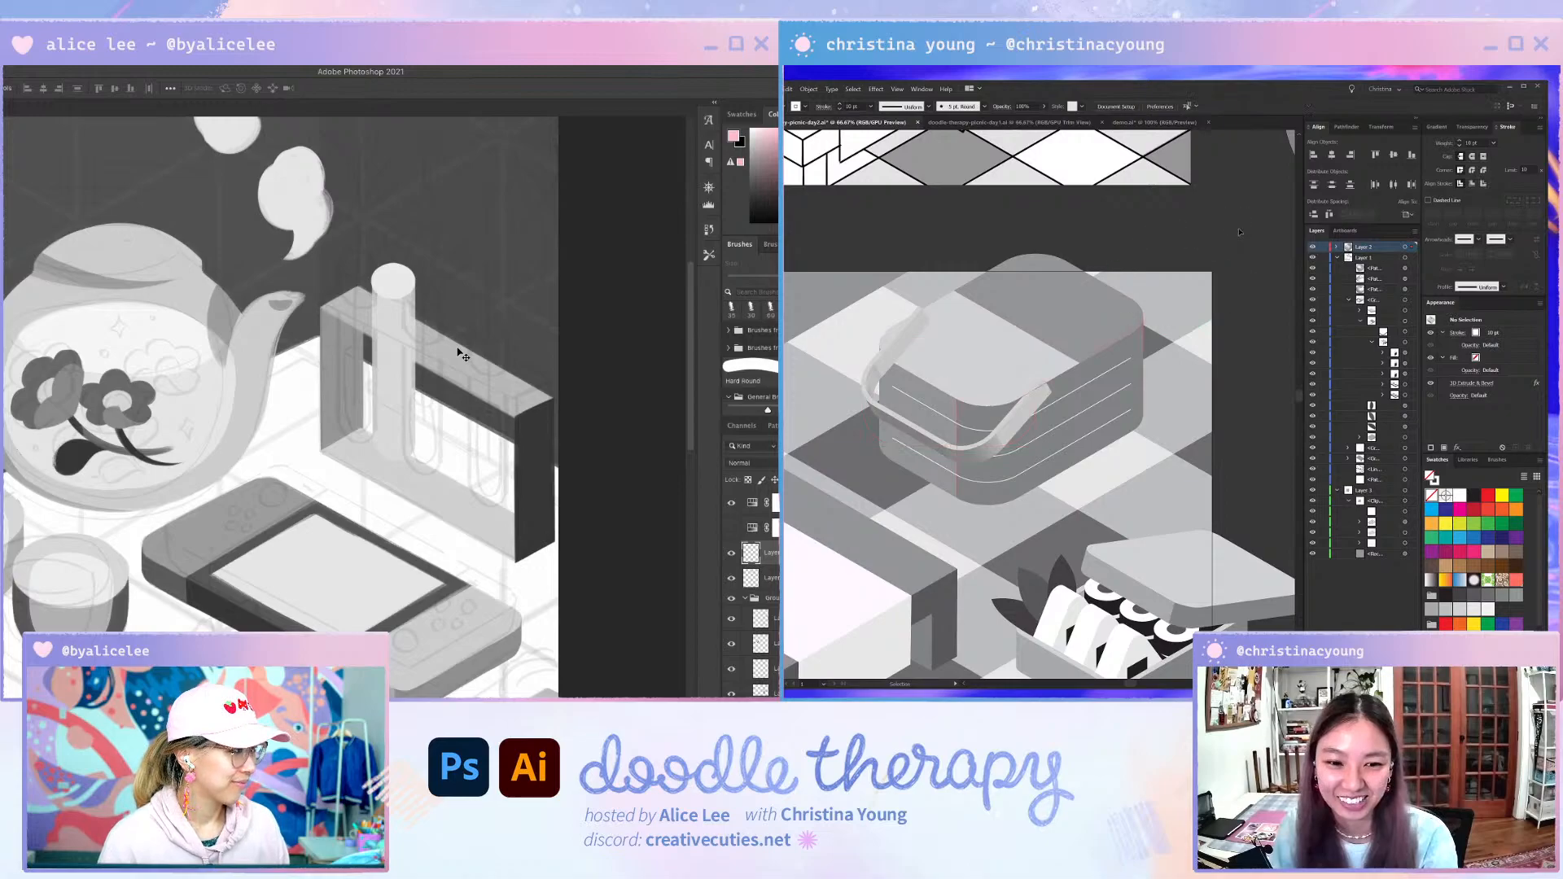
left_click(1045, 411)
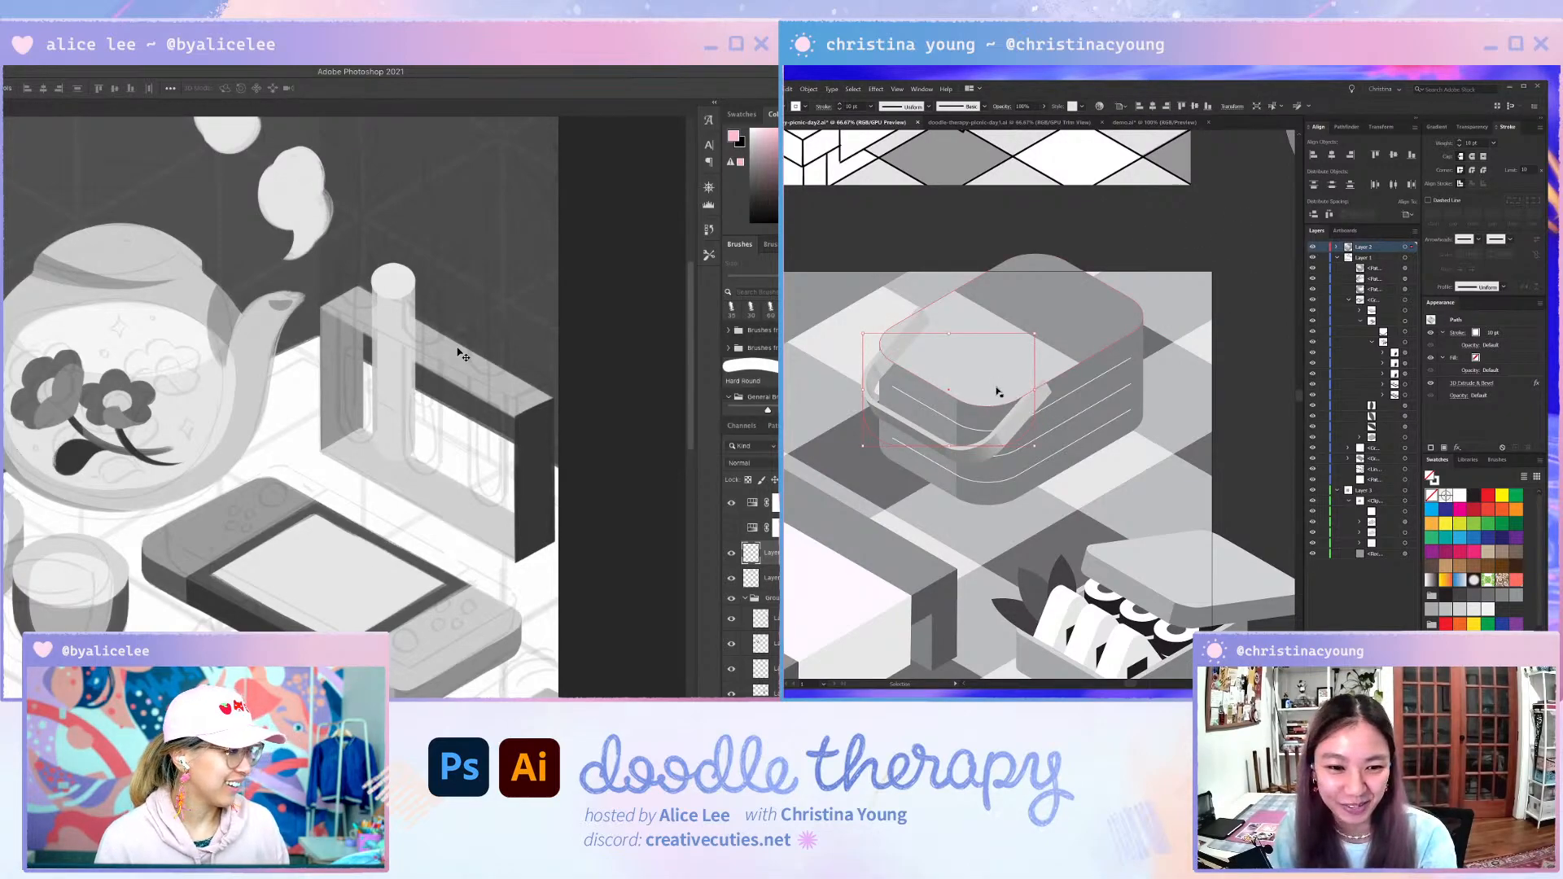
left_click(948, 329, "shift")
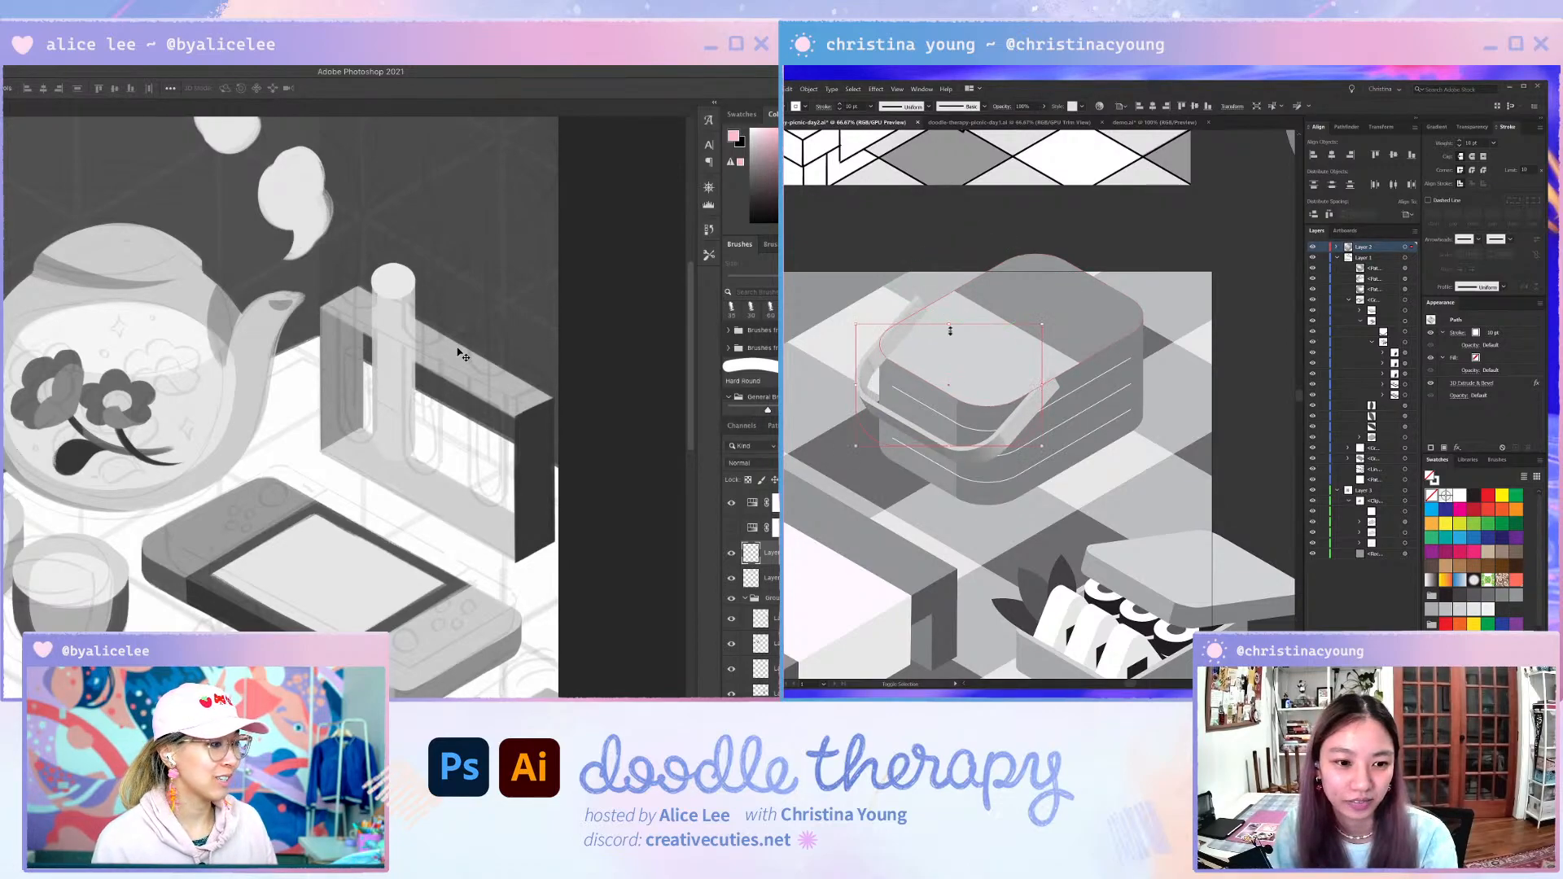
key("a")
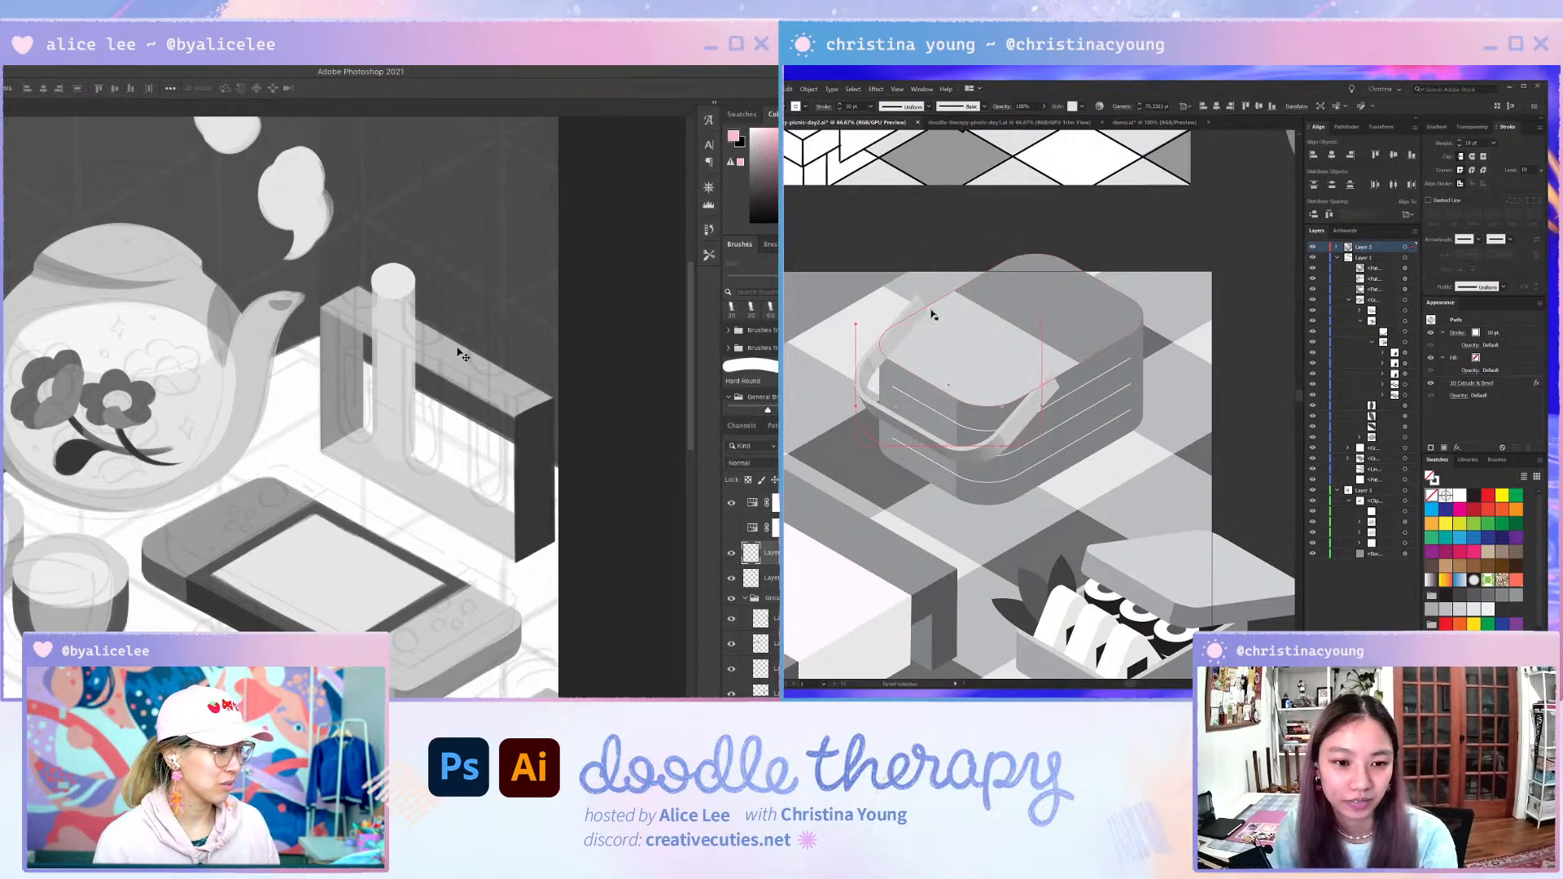
left_click(1042, 326)
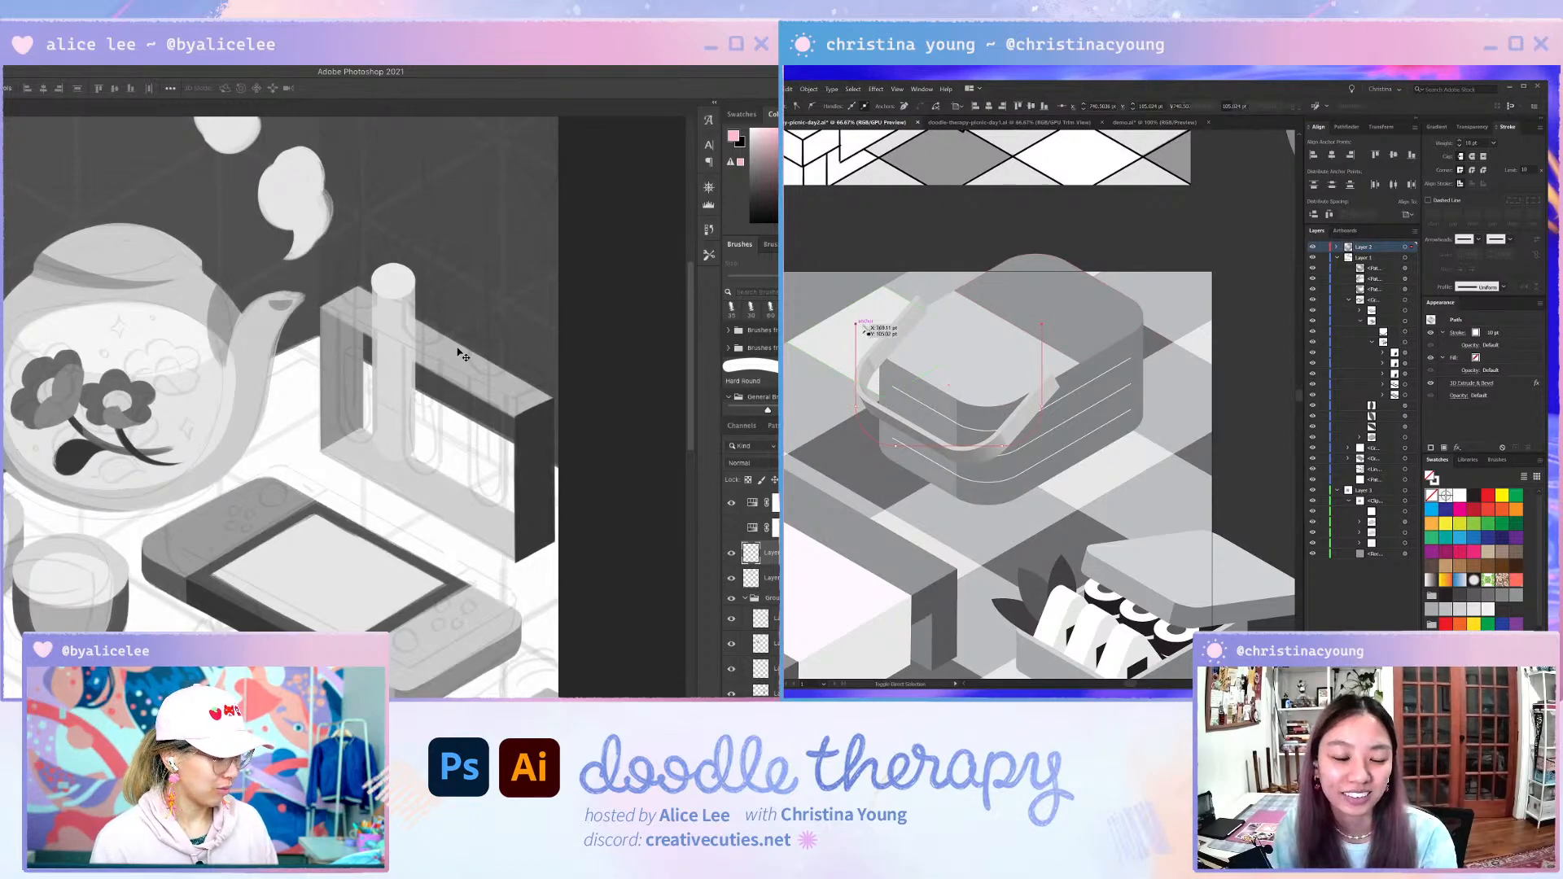
left_click(857, 325, "shift")
left_click_drag(857, 325, 857, 310)
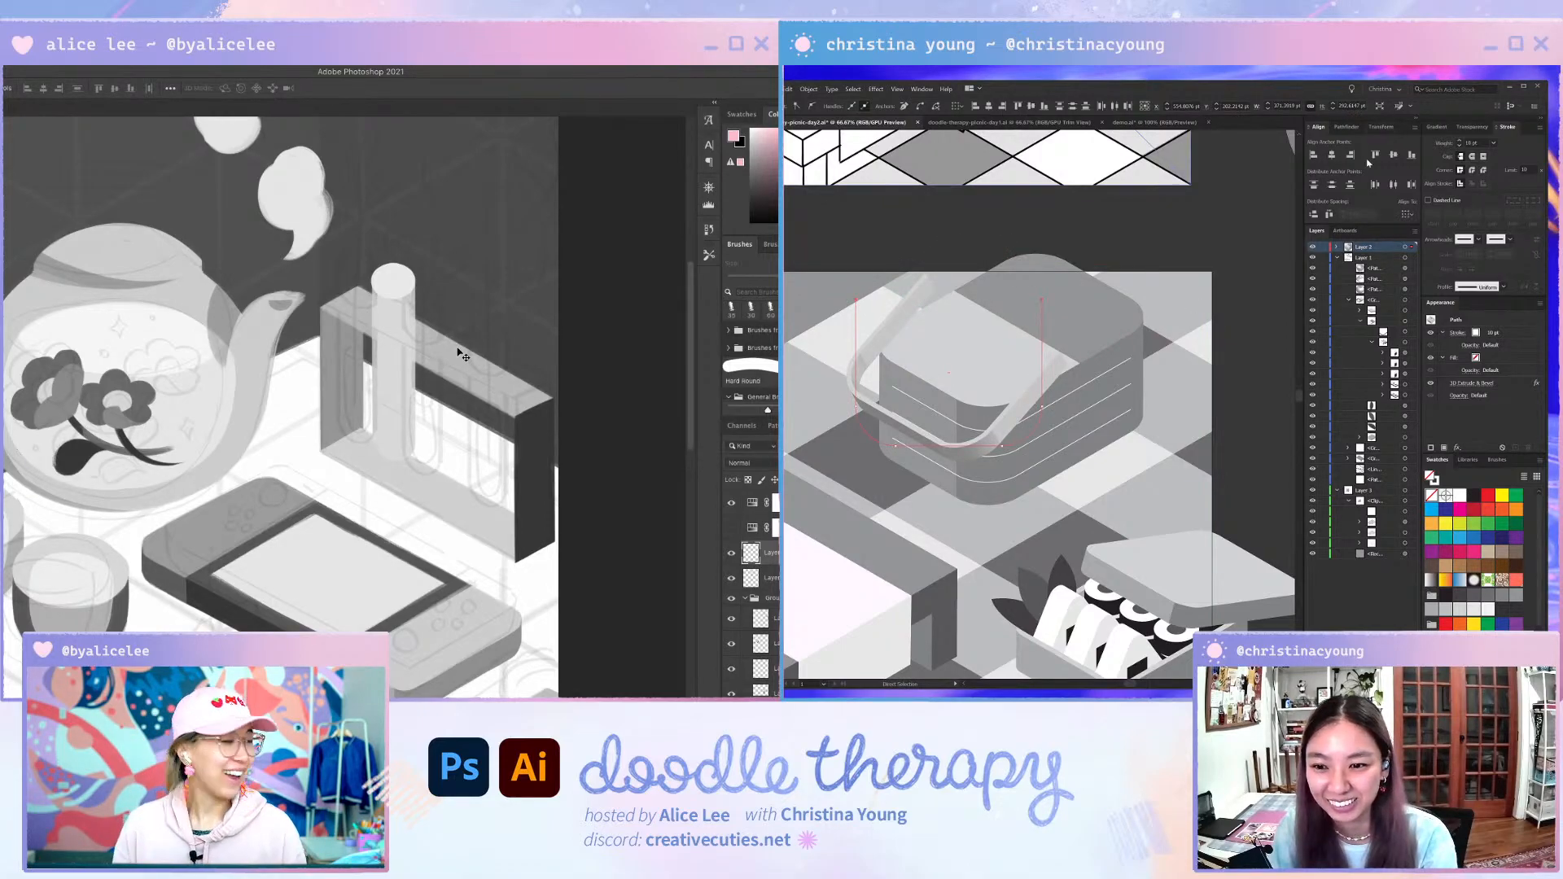
- Rotate the strip's 3D Extrude & Bevel effect and move the strip back onto the box's front corner
left_click(1477, 383)
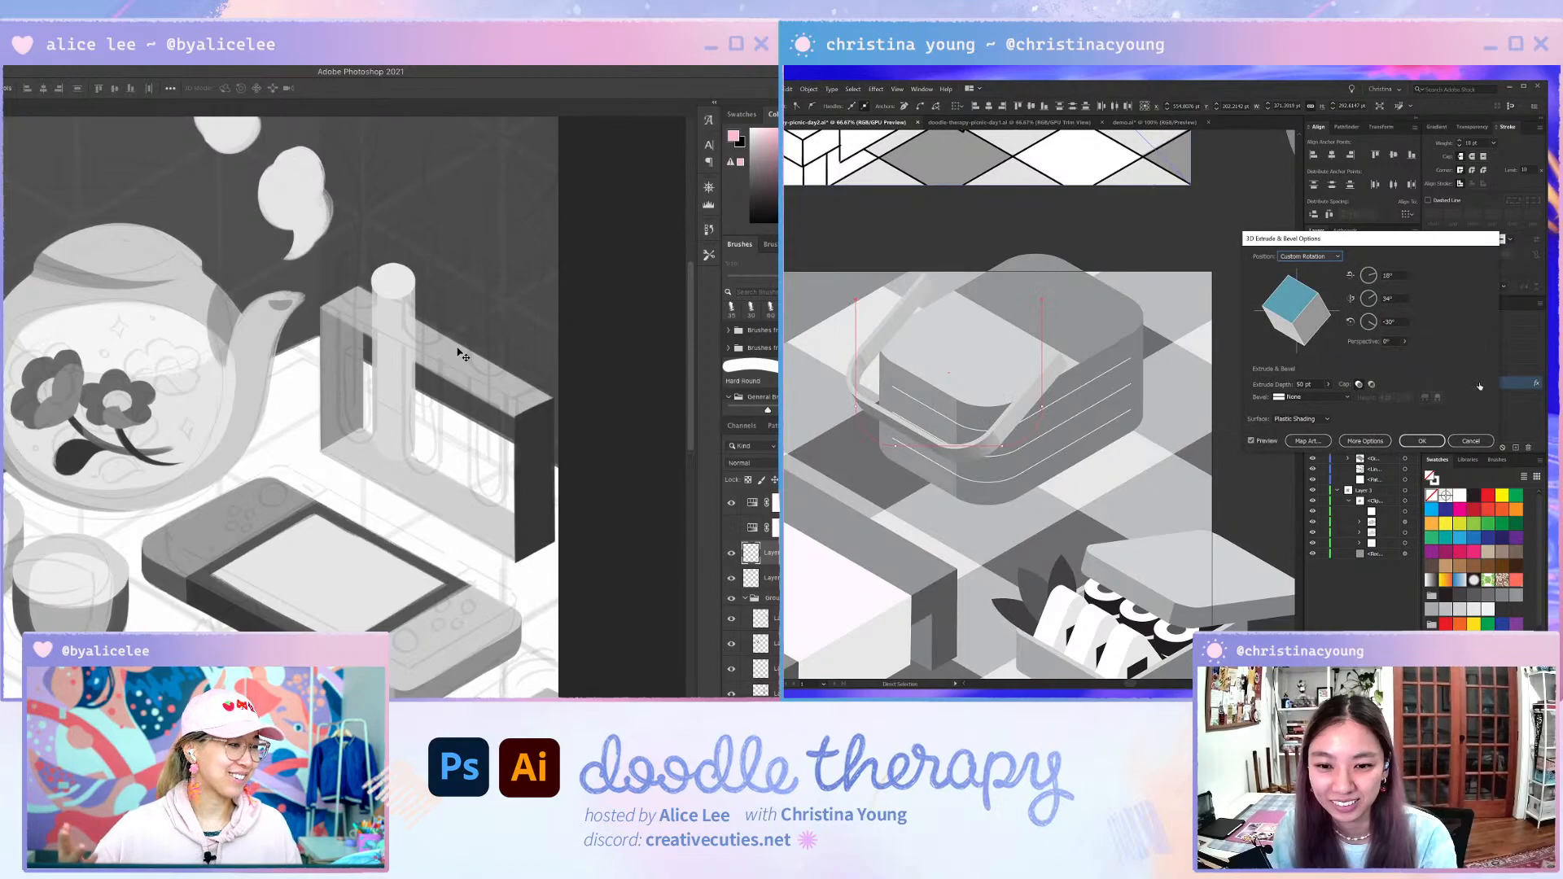
left_click_drag(1292, 322, 1283, 310)
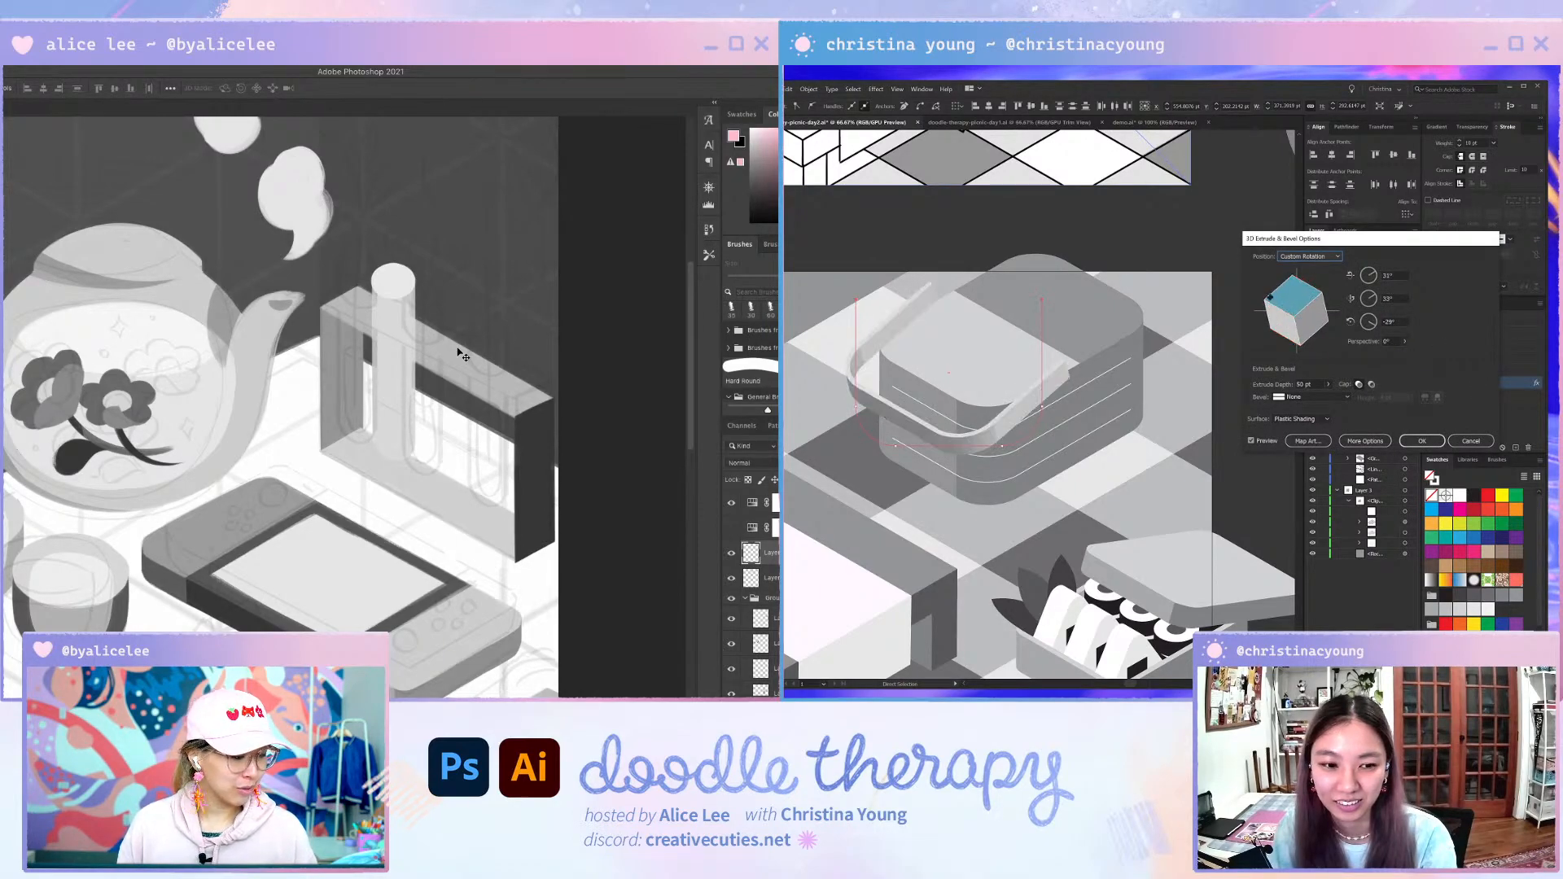
left_click(1421, 440)
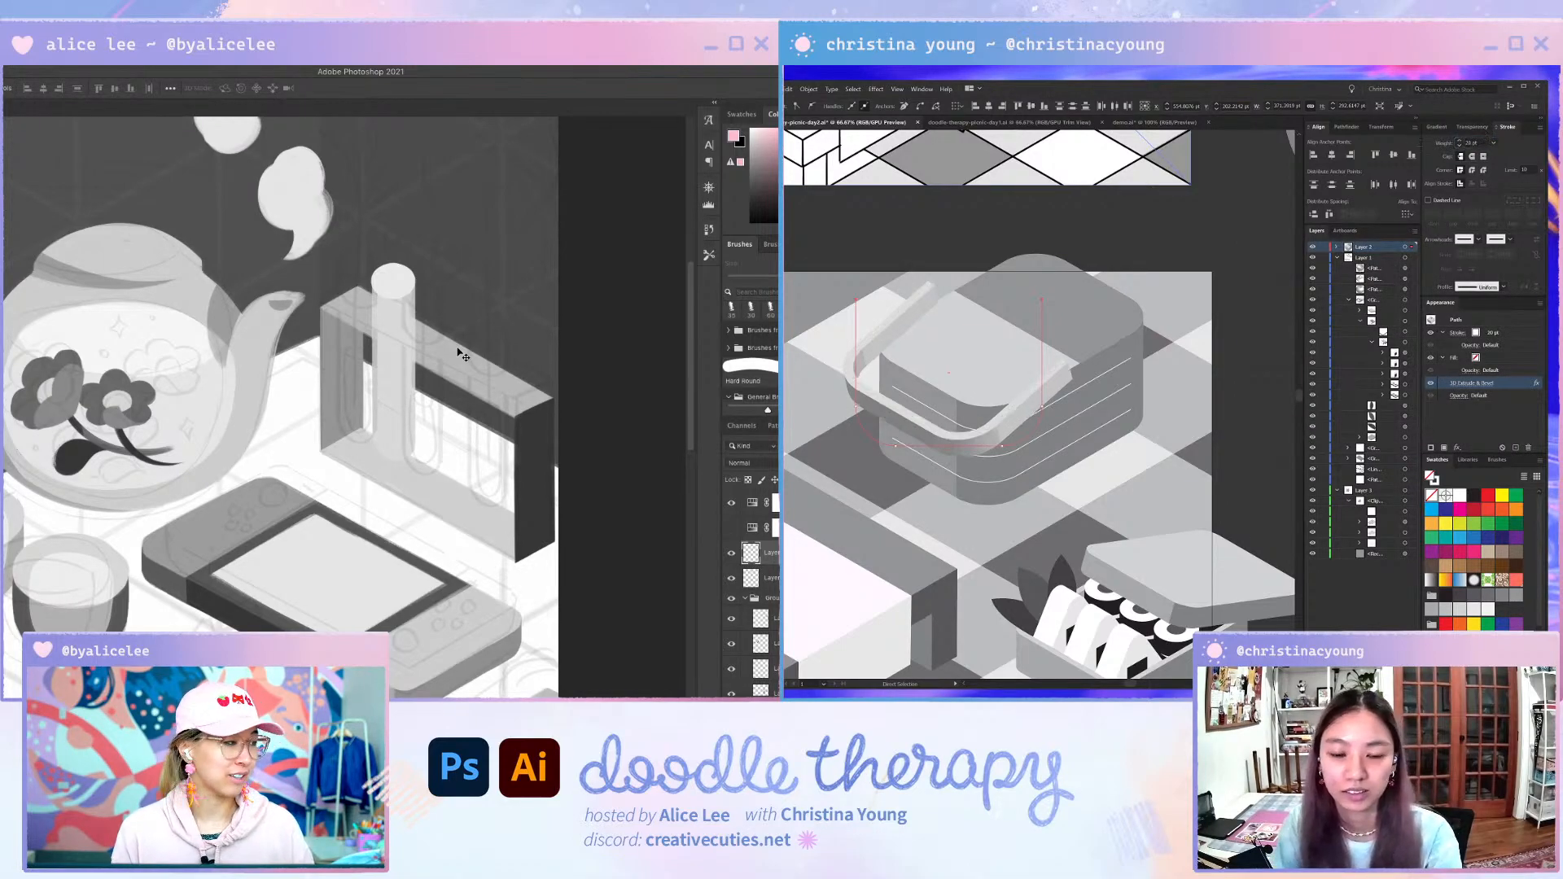
key("ctrl+z")
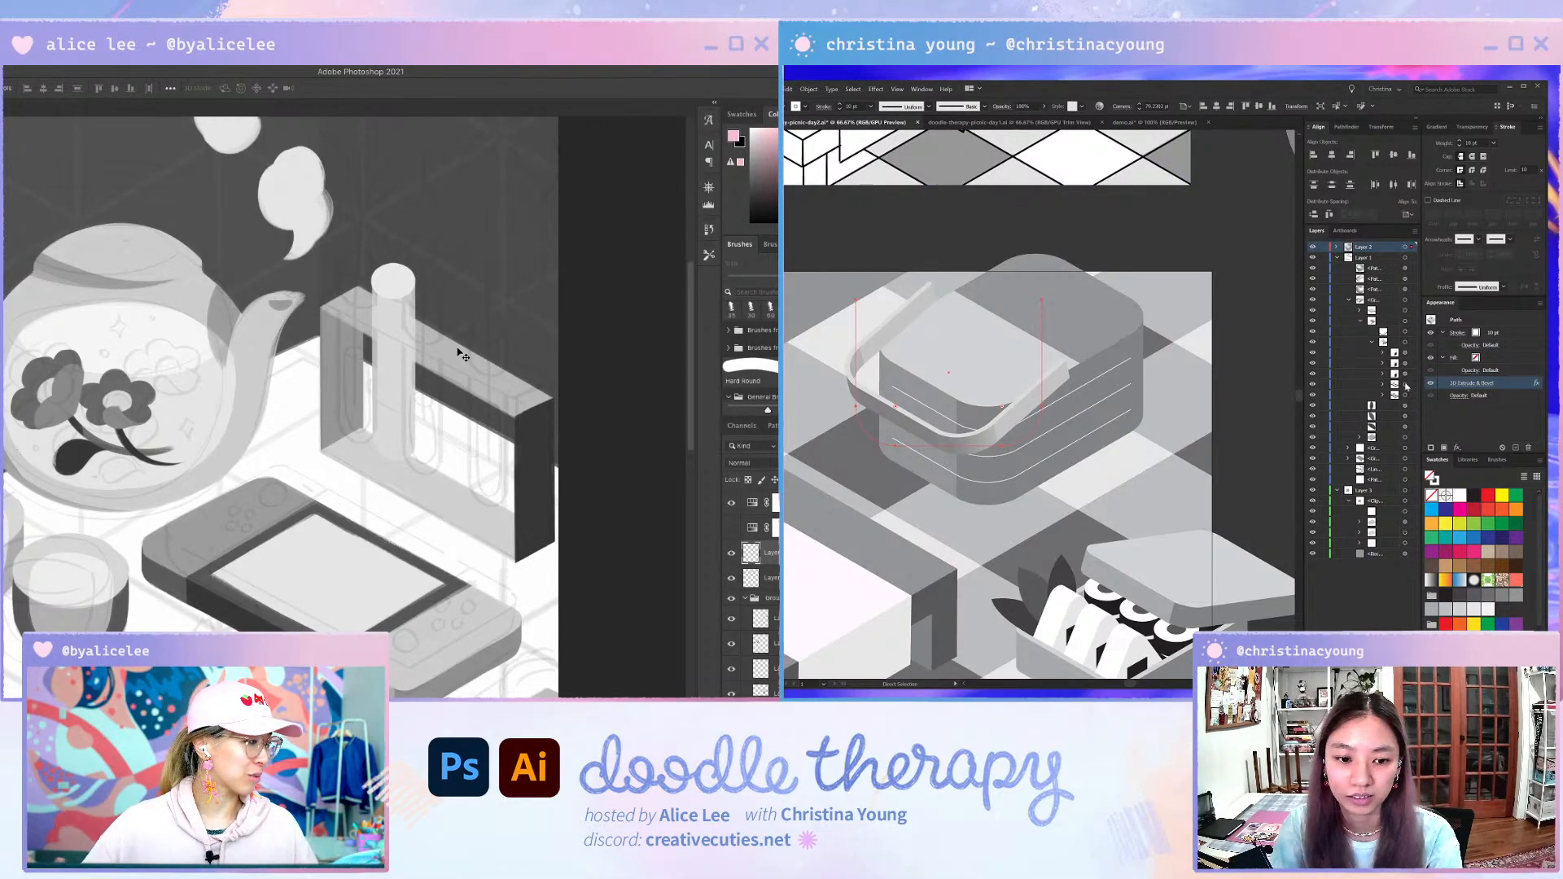
key("v")
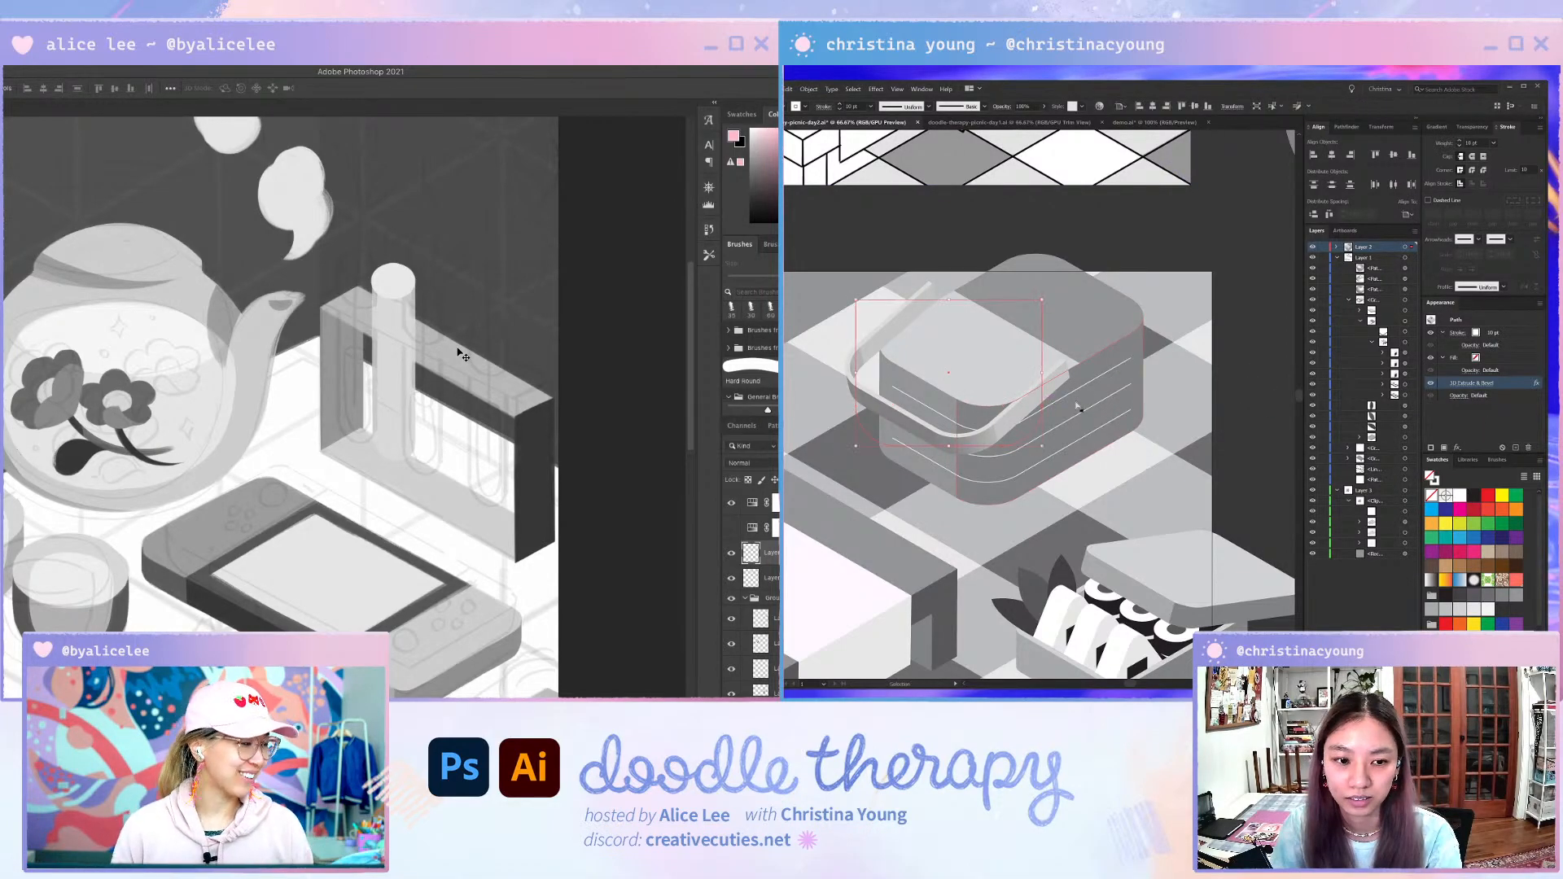
left_click_drag(1056, 384, 1049, 414)
- Place a duplicate of the strip around the box's back corner, with its 3D Extrude & Bevel rotation turned to face the opposite way
key("a")
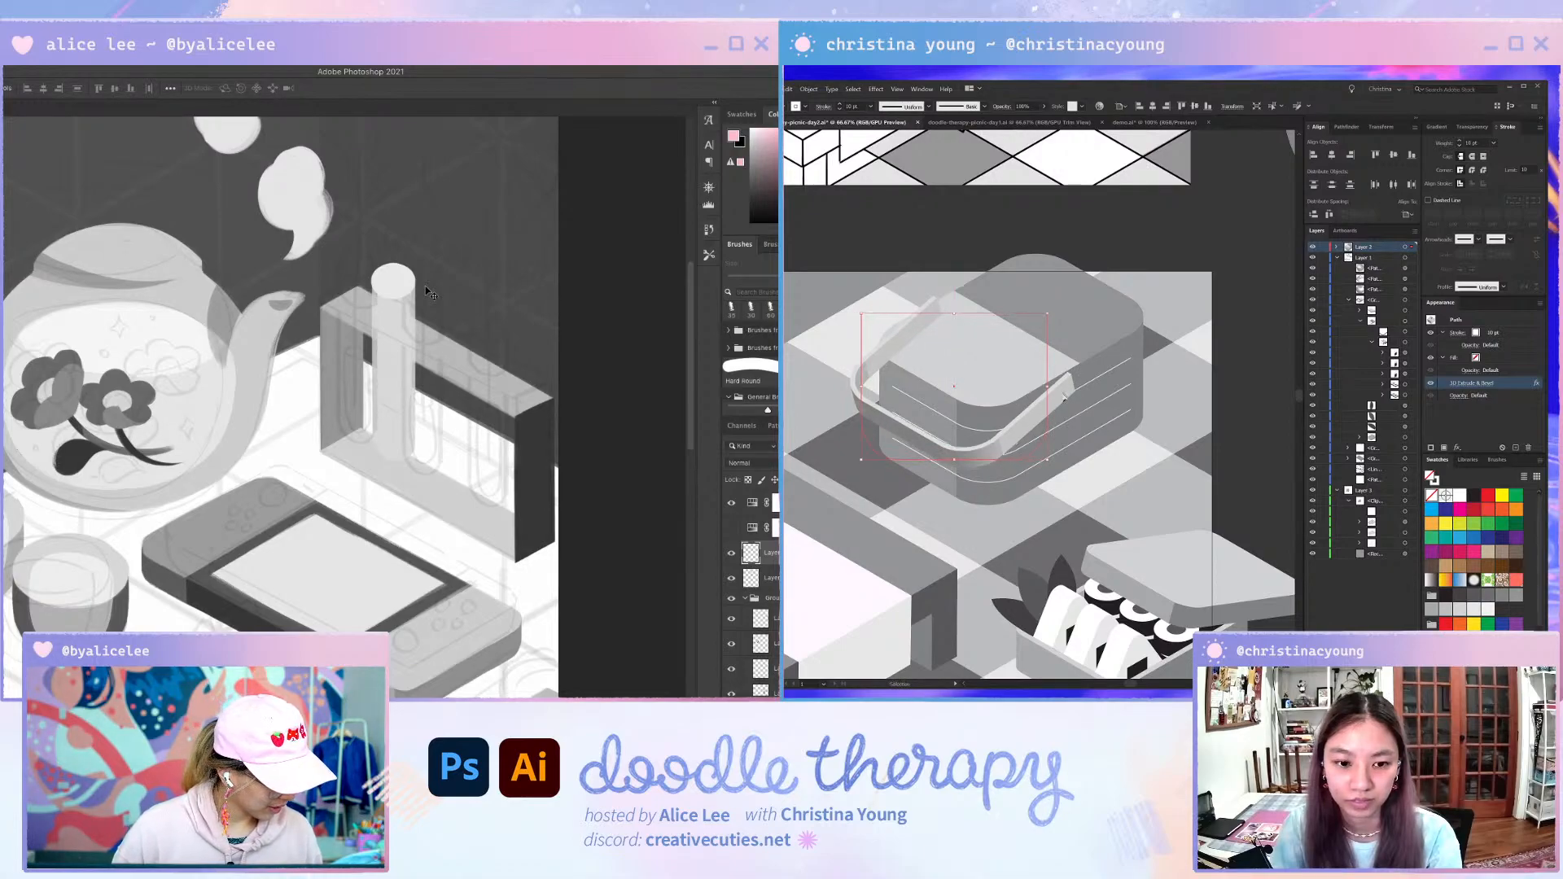
left_click_drag(1069, 393, 1124, 417)
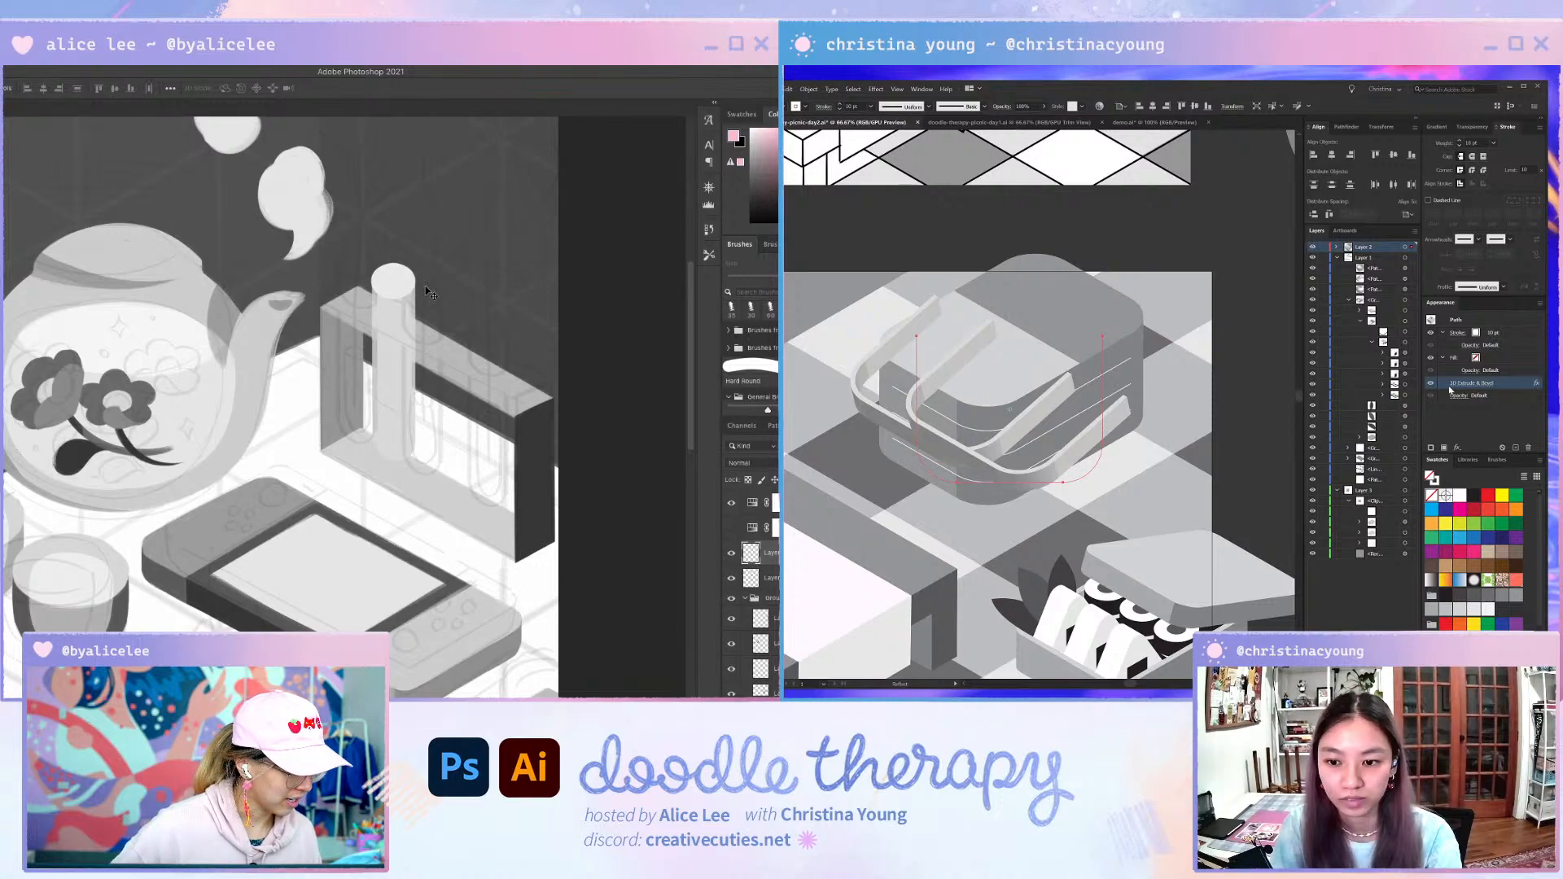
left_click(1481, 384)
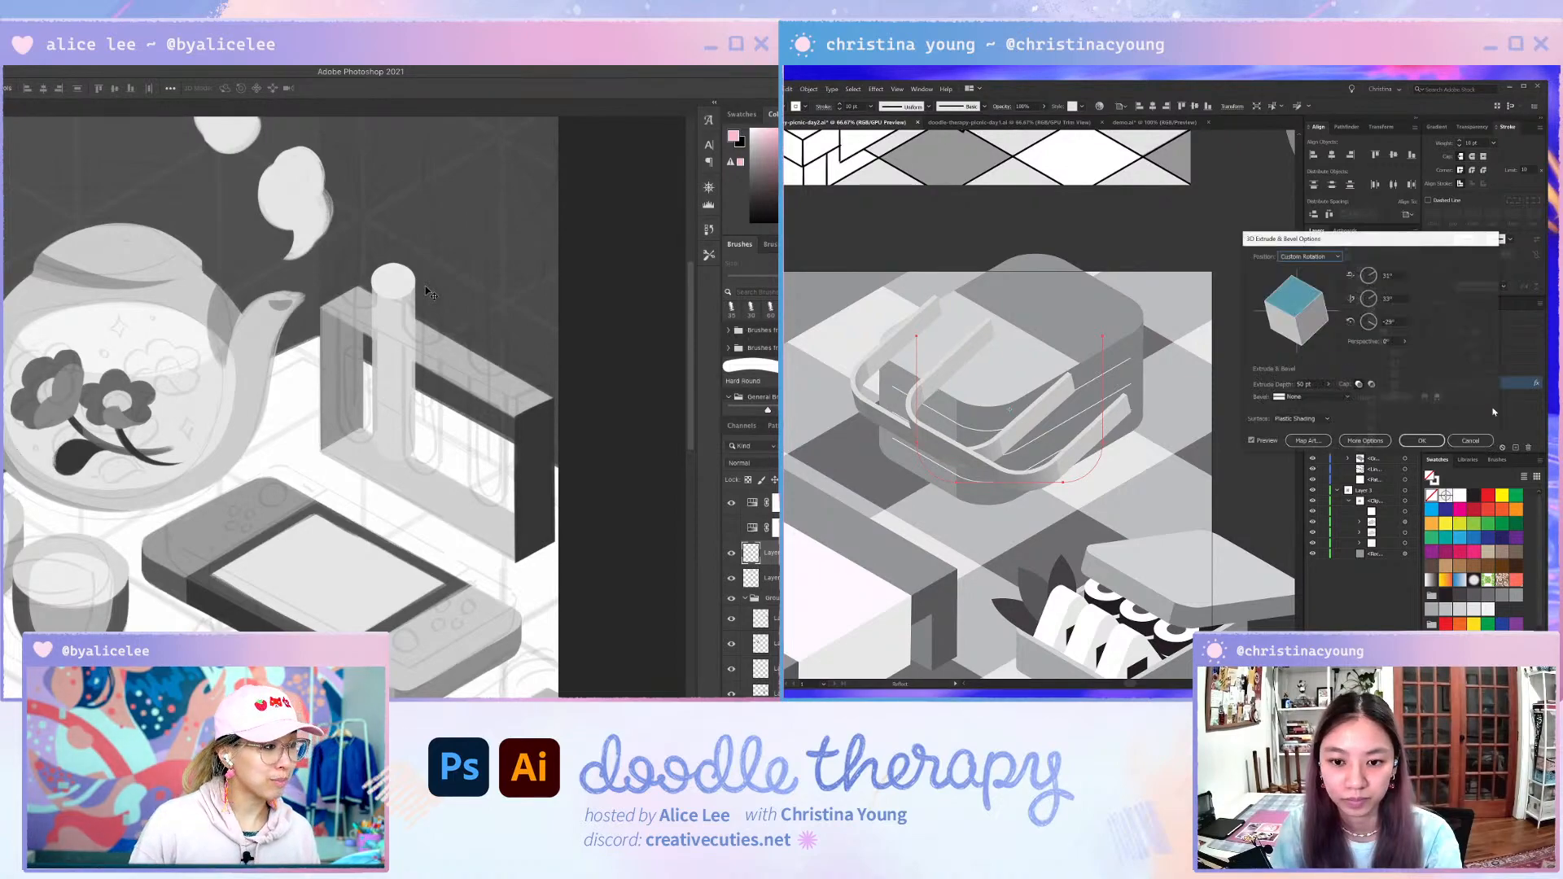
mouse_move(1281, 310)
left_mouse_down()
mouse_move(1320, 283)
mouse_move(1288, 304)
left_mouse_up()
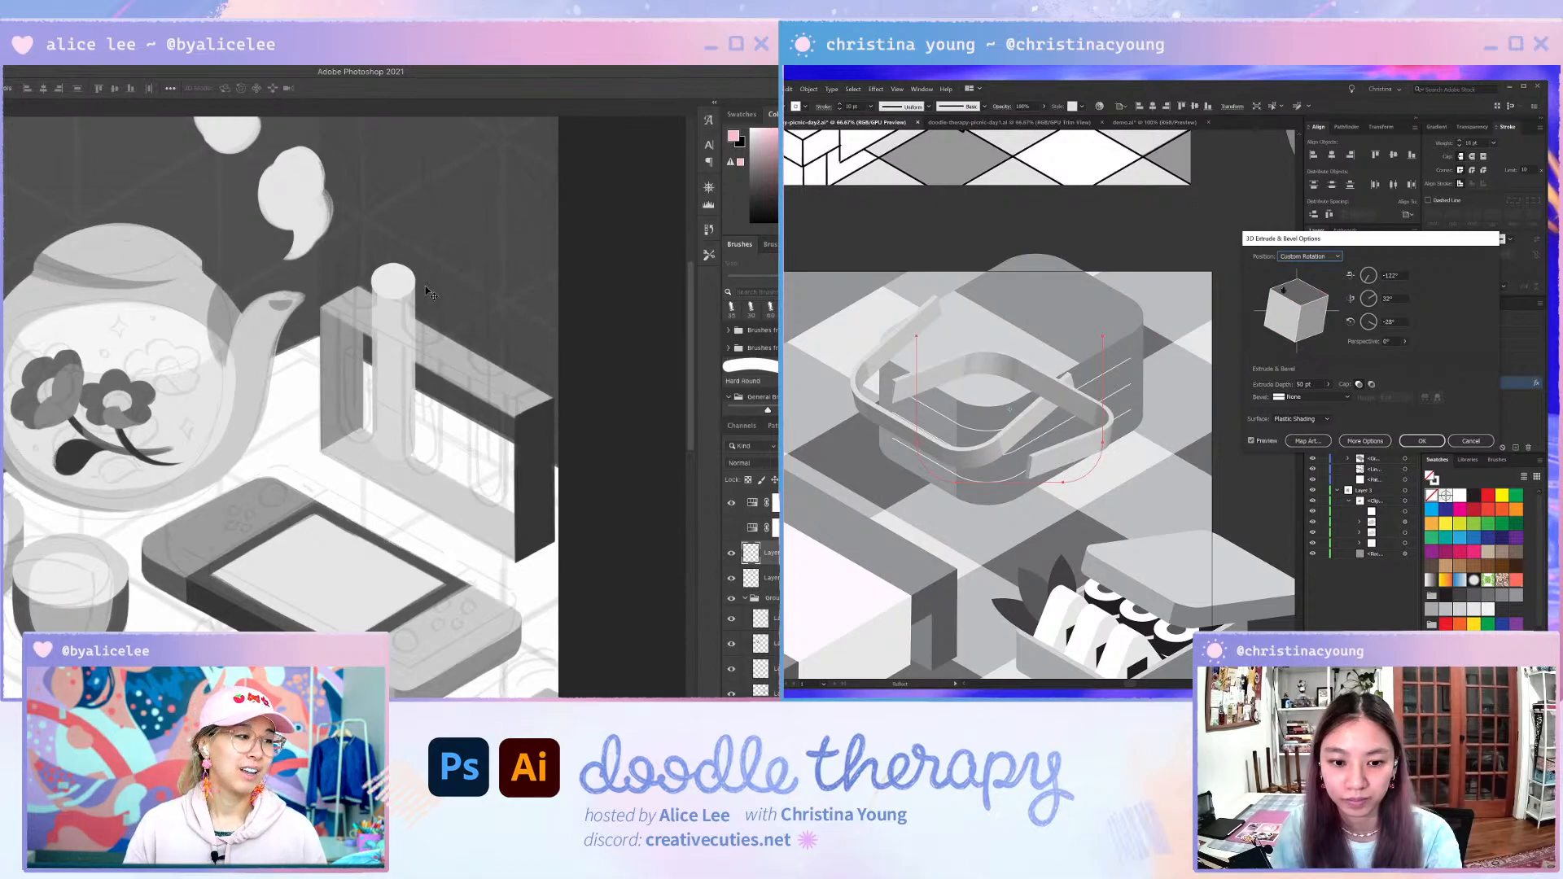
left_click(1421, 440)
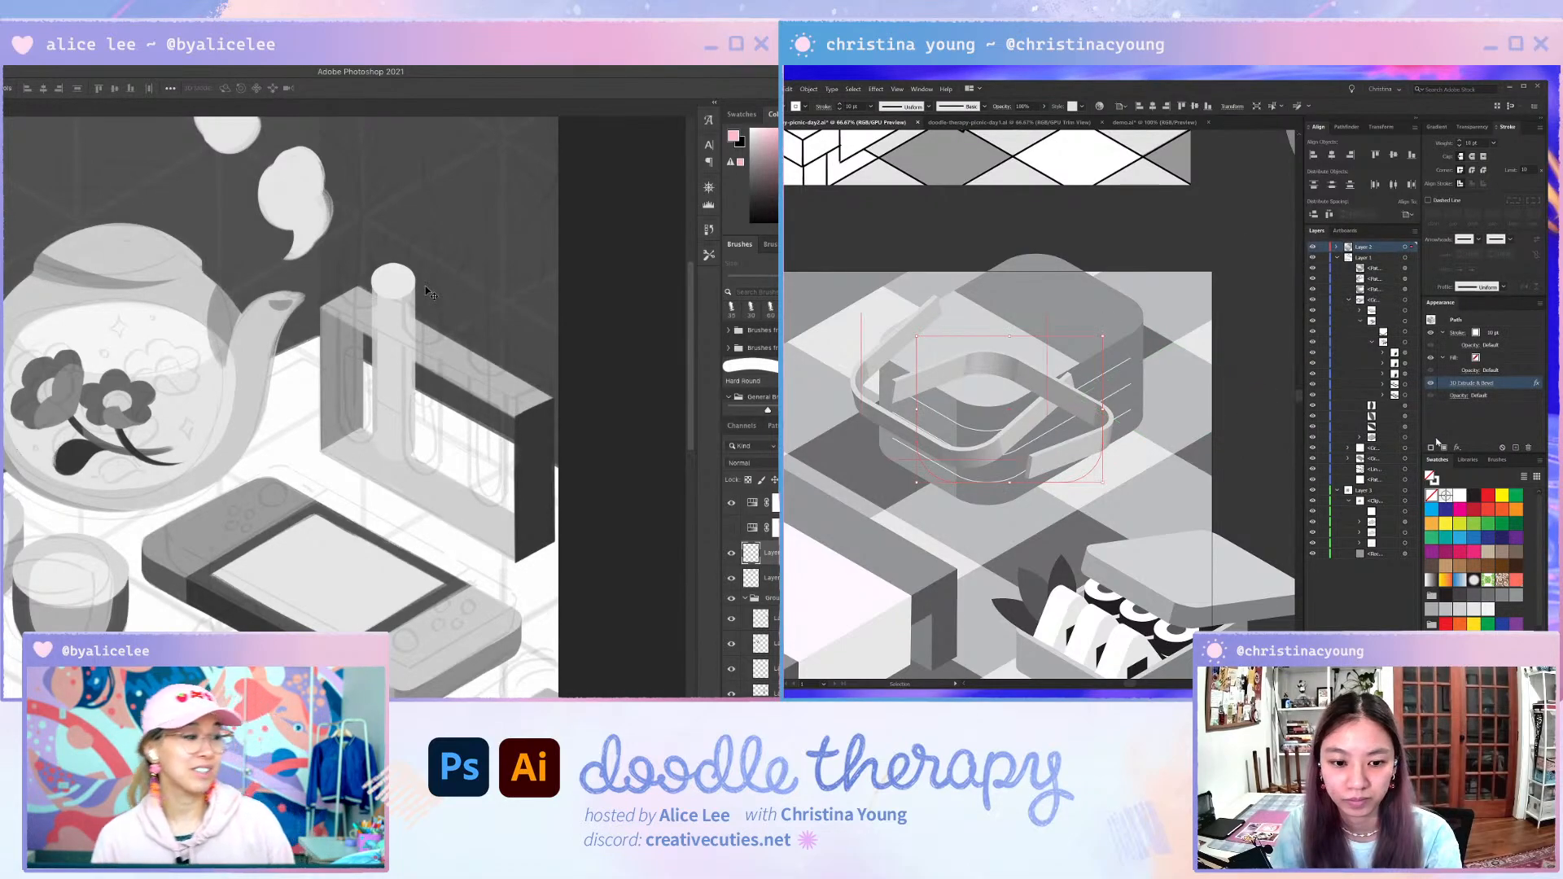
left_click_drag(1112, 412, 1104, 373)
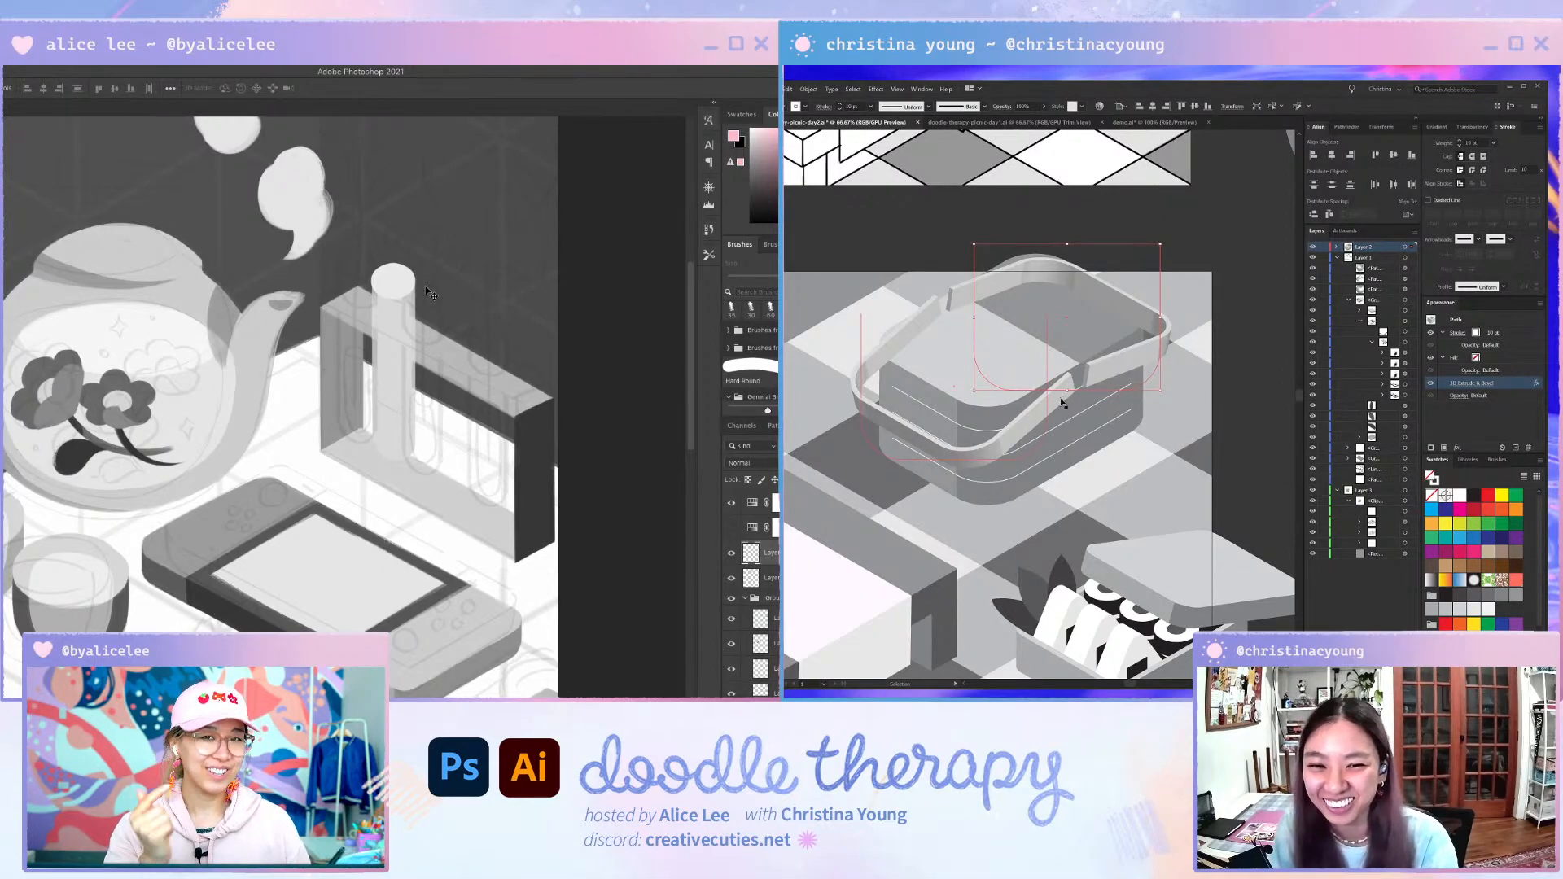
left_click(1226, 245)
- Add the text note "Effect> 3D > Extrude and Bevel" above the stacked box
key("t")
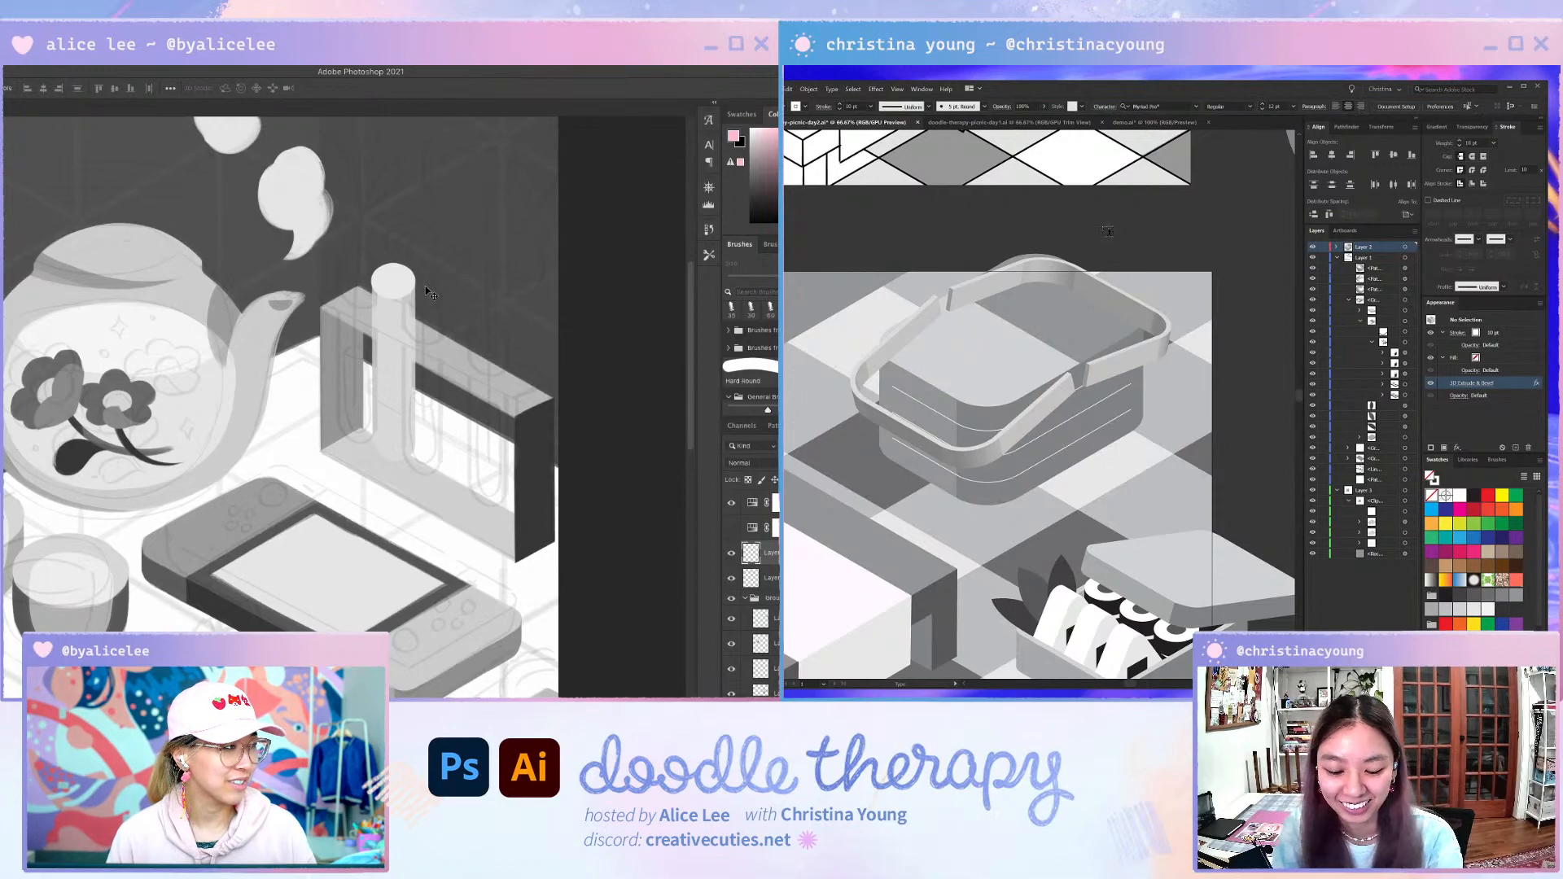
left_click(1088, 227)
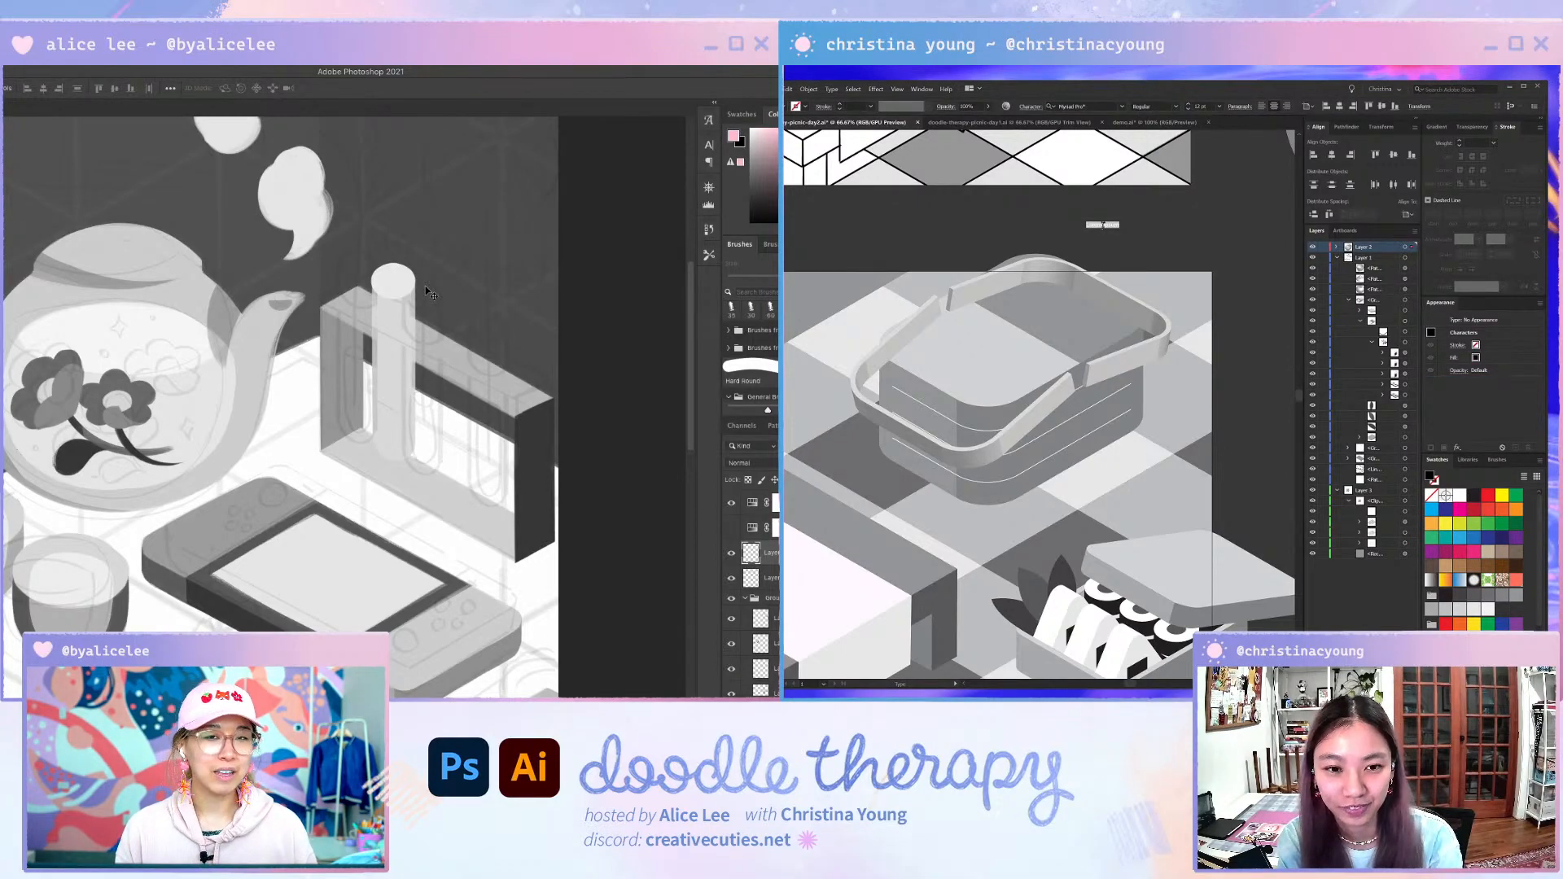
key("BackSpace")
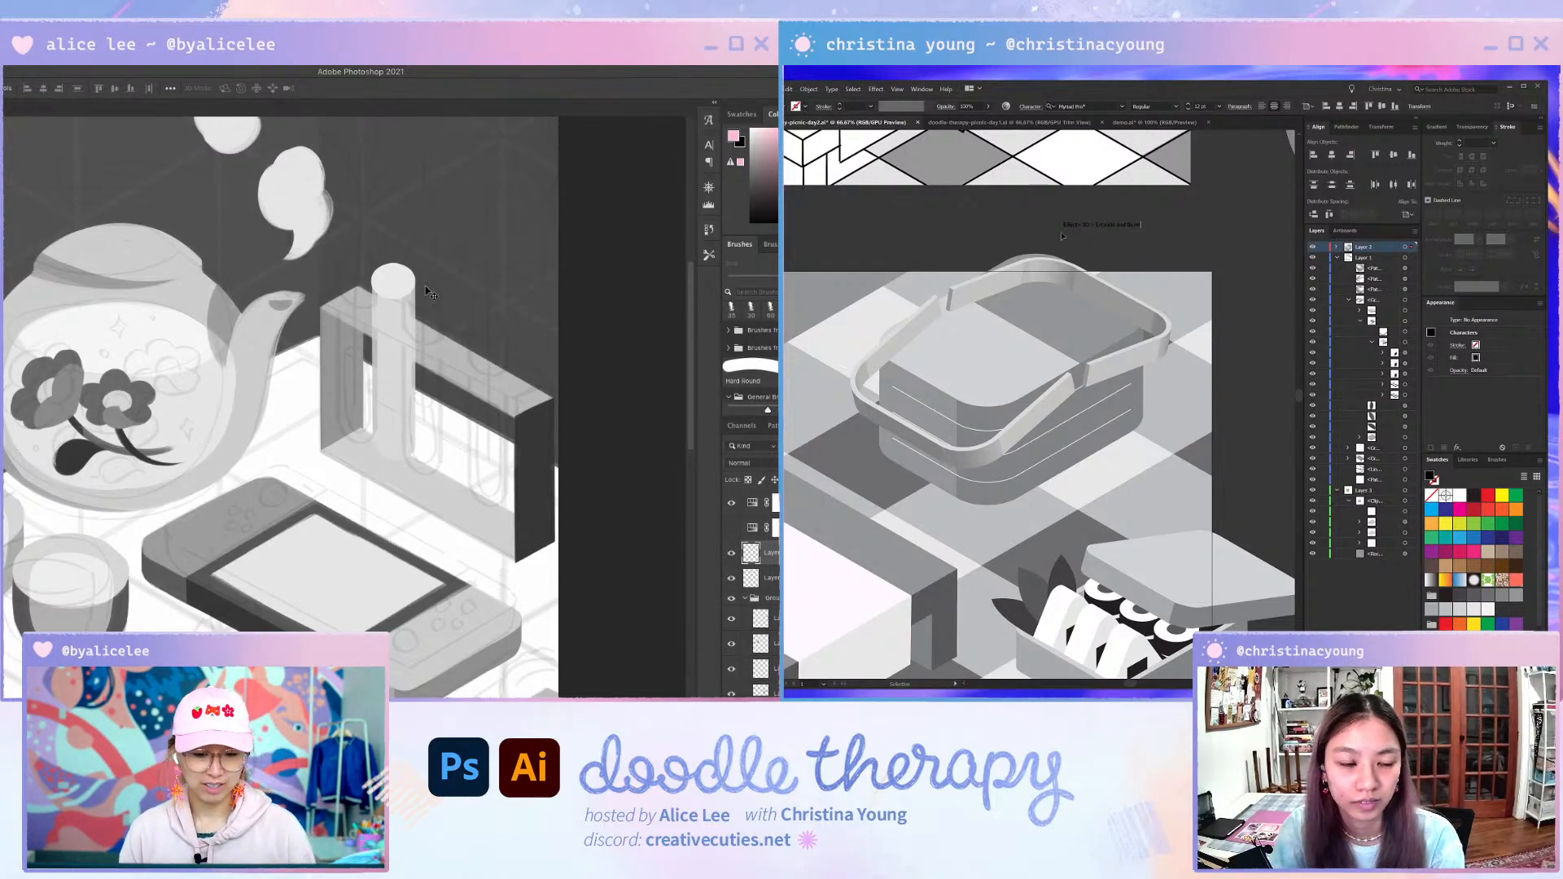
key("Escape")
key("Right")
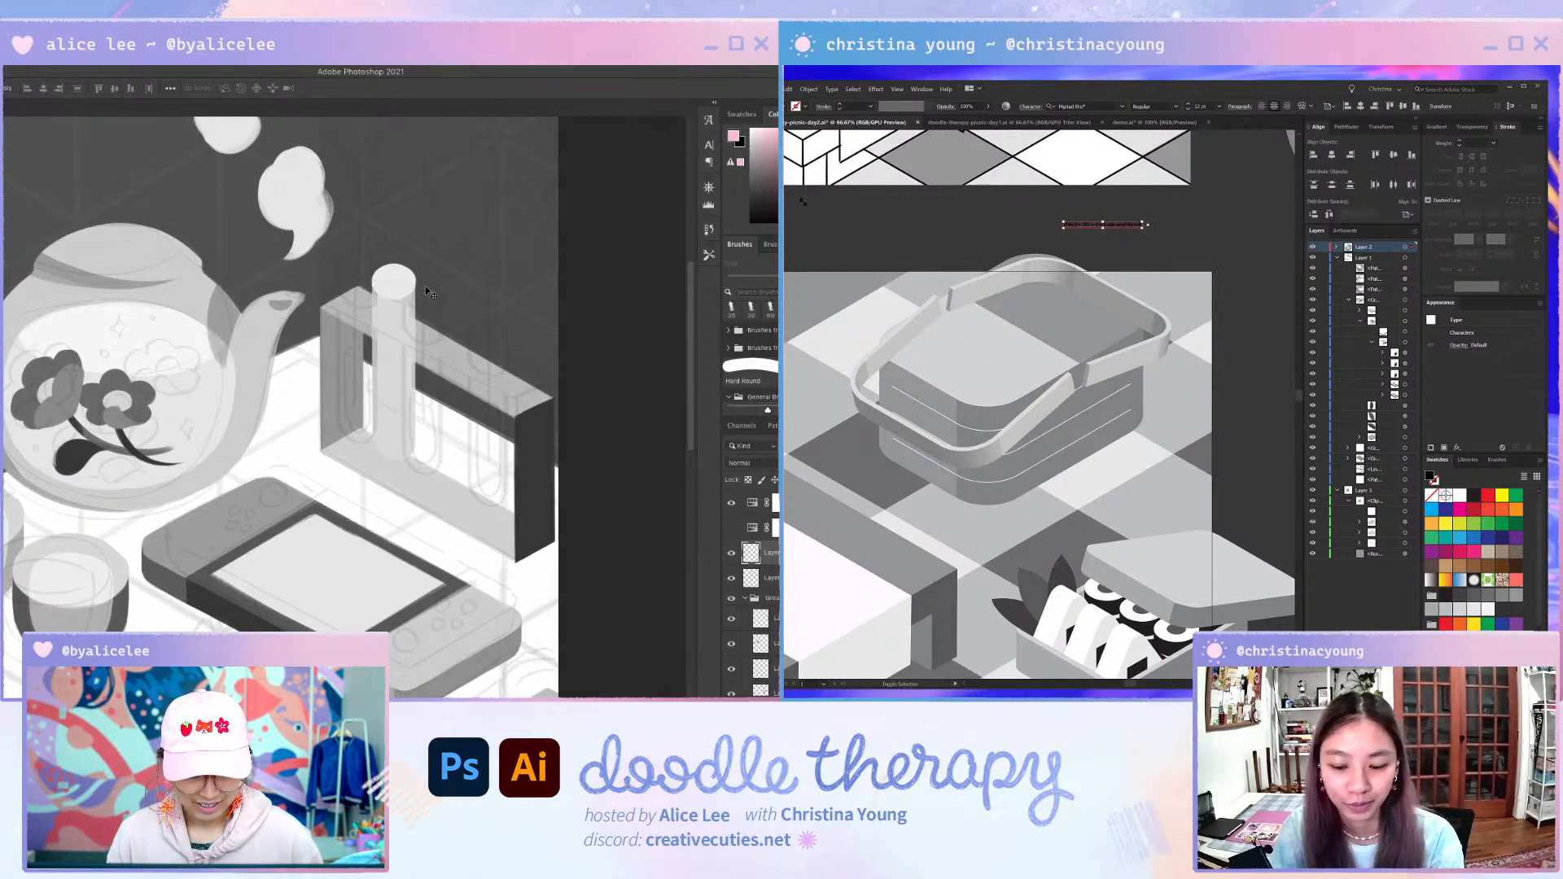
- Enlarge the text note above the artboard and color it white in Illustrator, and fine-tune the test tube's end ellipse in Photoshop
key("super+t")
left_click_drag(1064, 222, 784, 196)
key("super+plus")
key("super+plus")
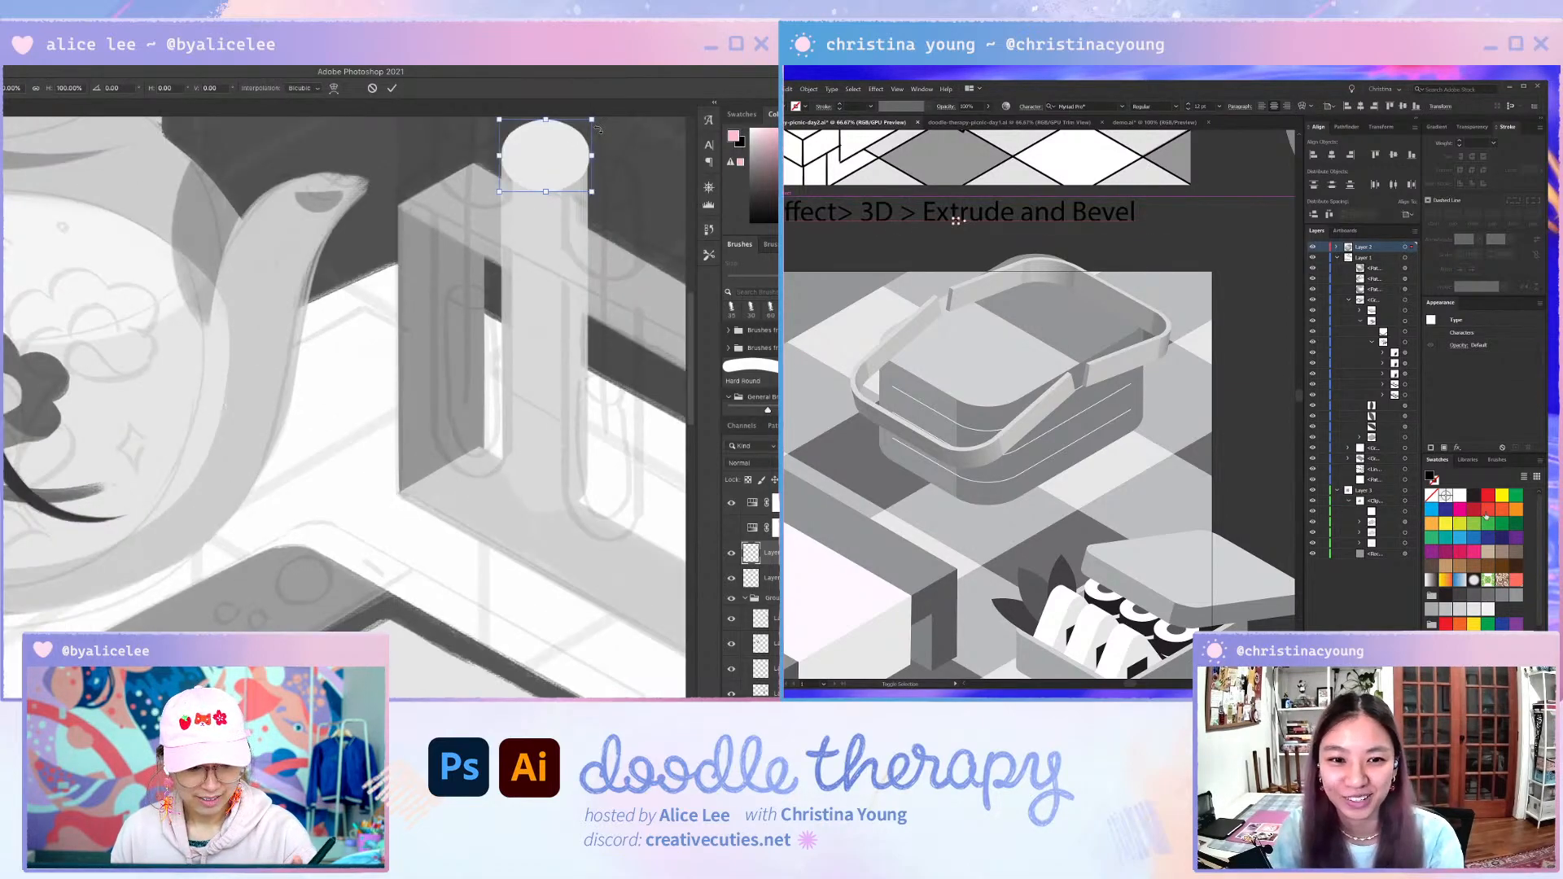
key("super+minus")
left_click(1460, 496)
left_click_drag(478, 215, 477, 213)
left_click_drag(1119, 219, 1197, 230)
key("Return")
key("Return")
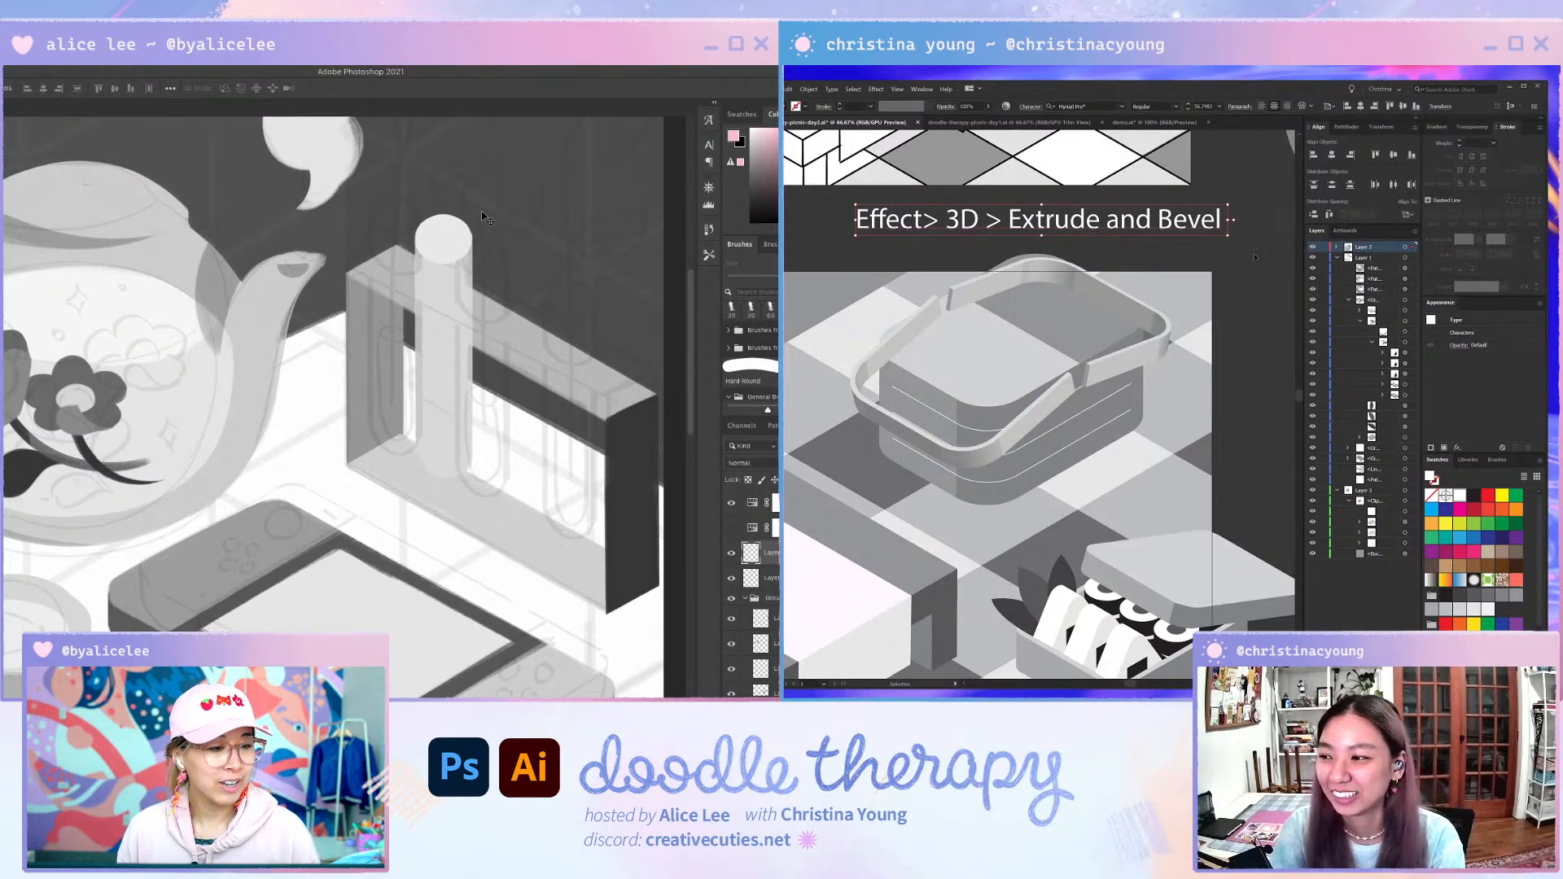
- Select both extruded strips around the stacked box in Illustrator
left_click(1258, 246)
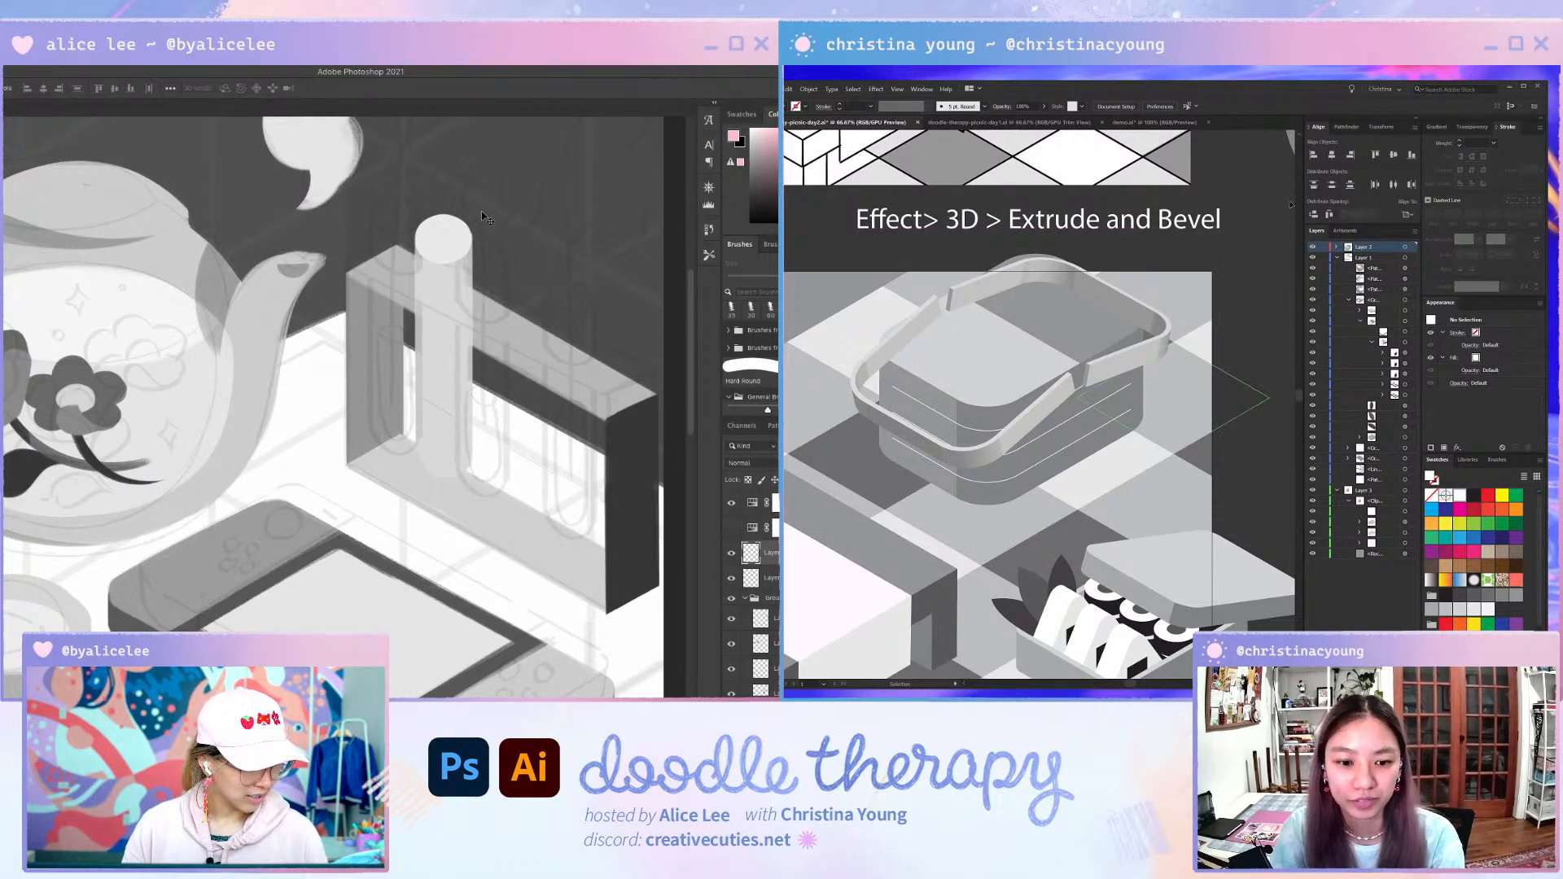
left_click(1159, 344)
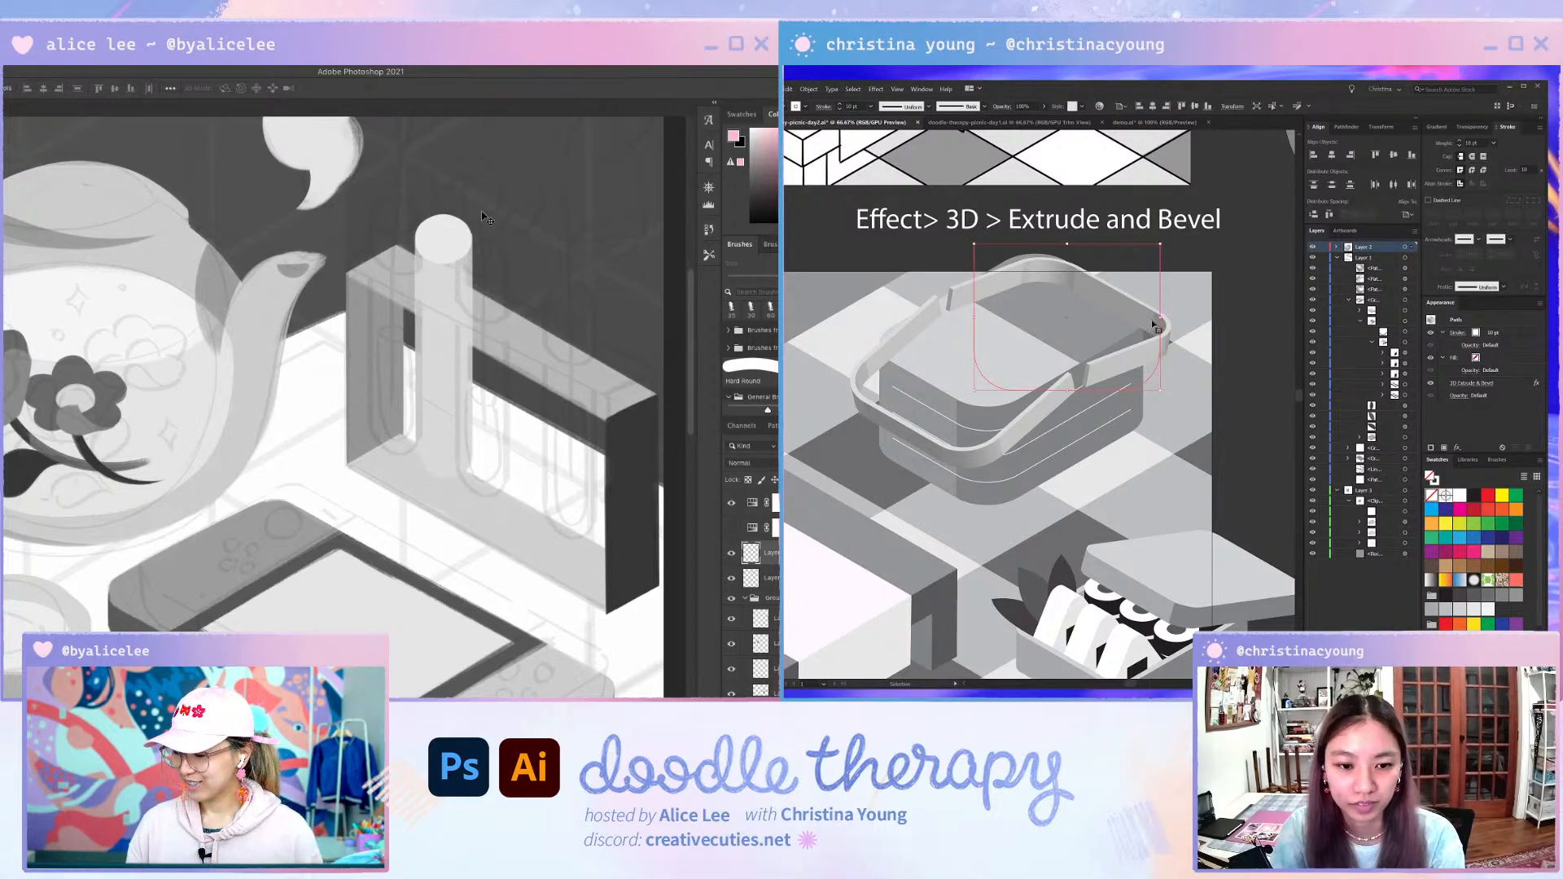
left_click(1040, 425, "shift")
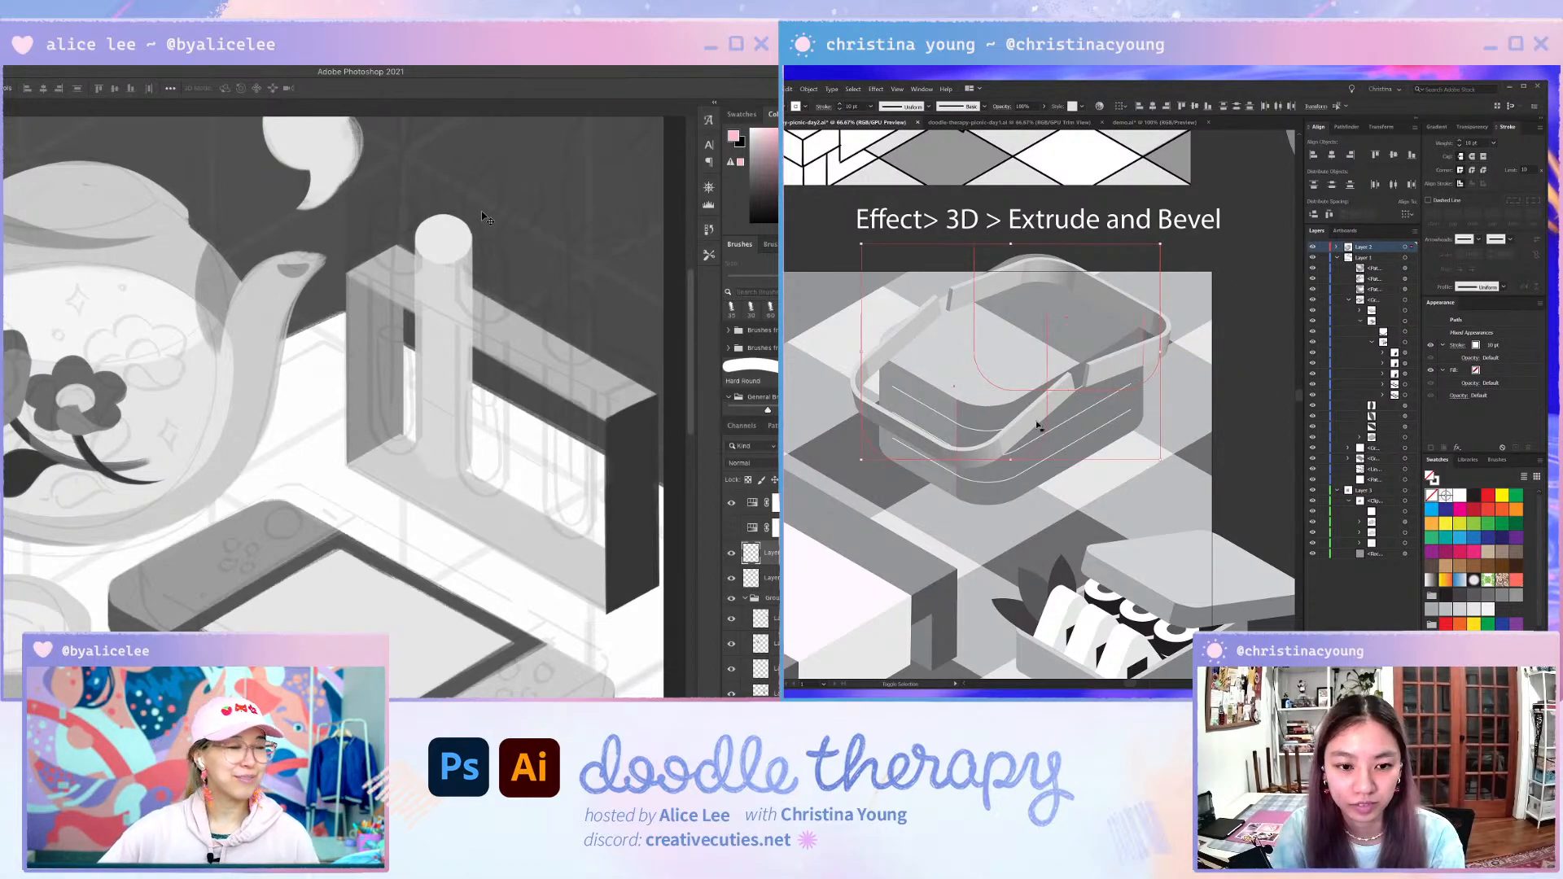
left_click(1228, 356)
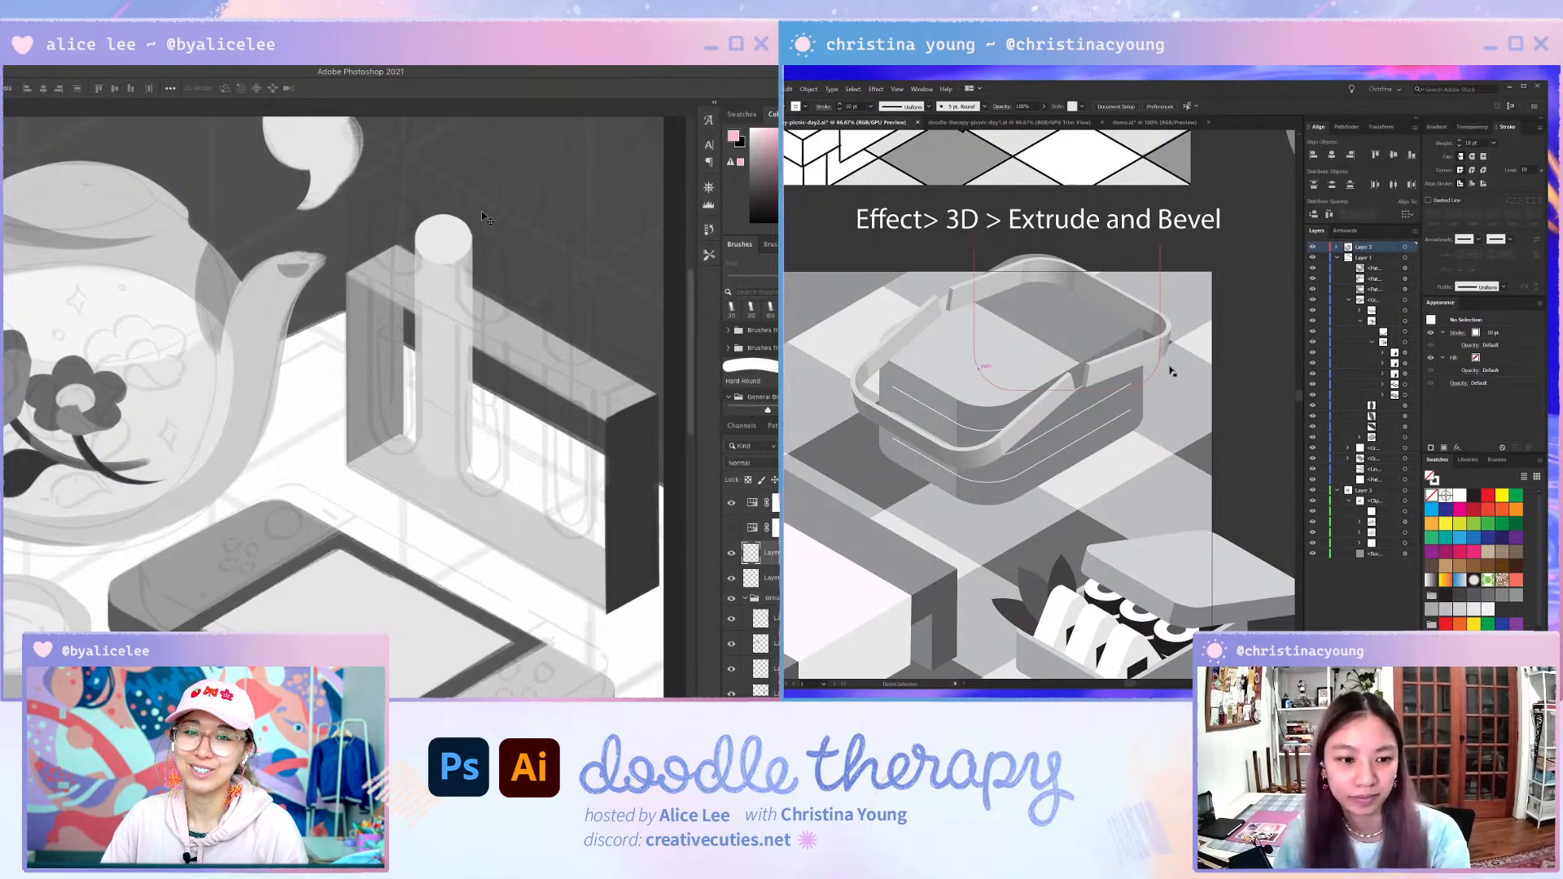
key("a")
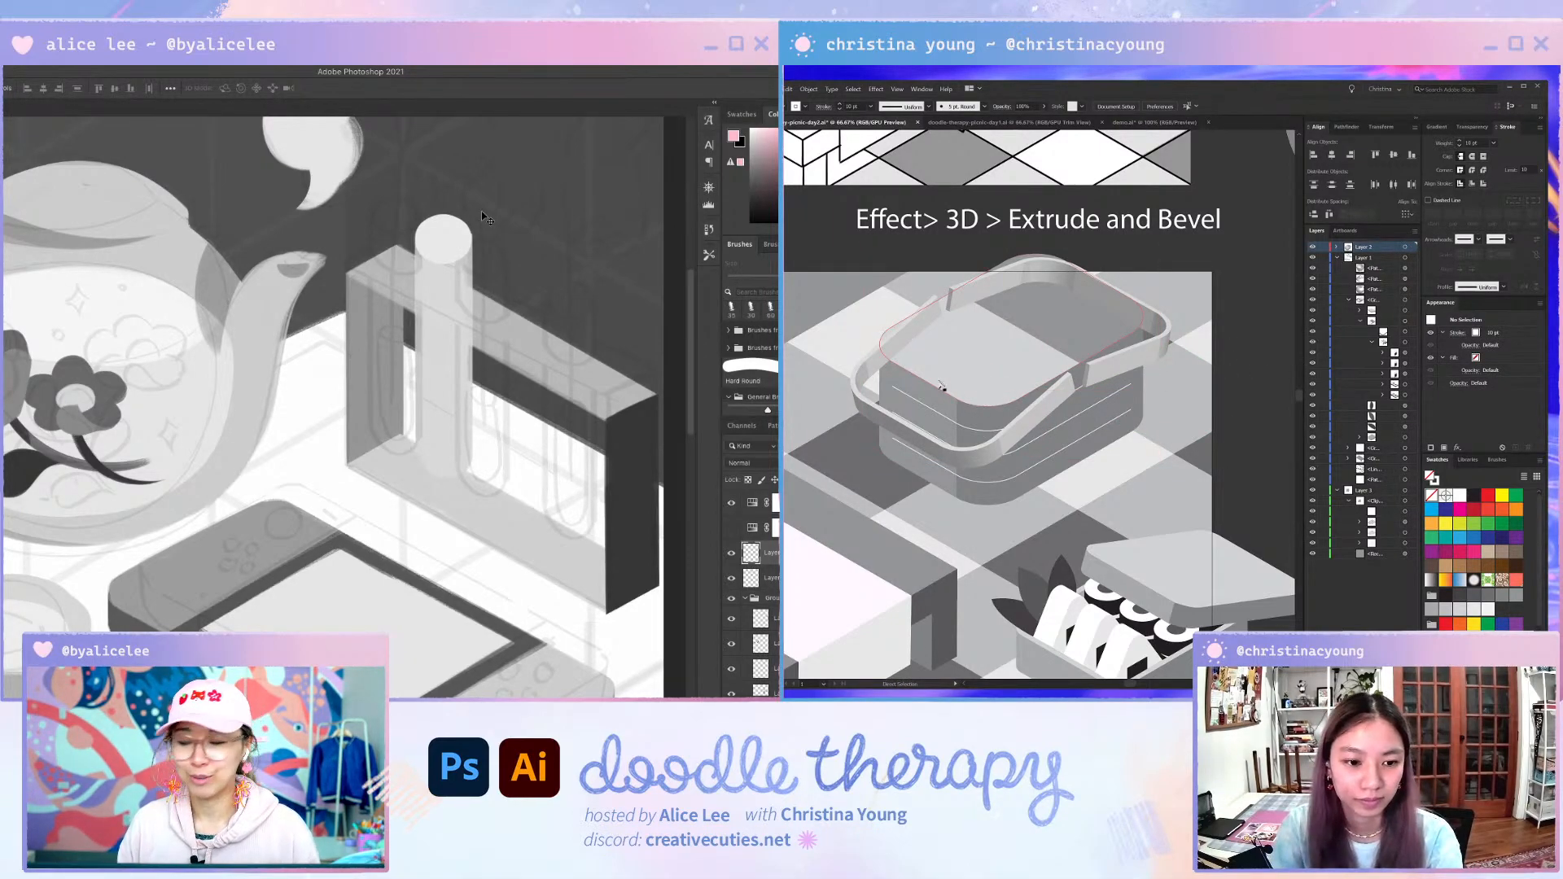
left_click(942, 383)
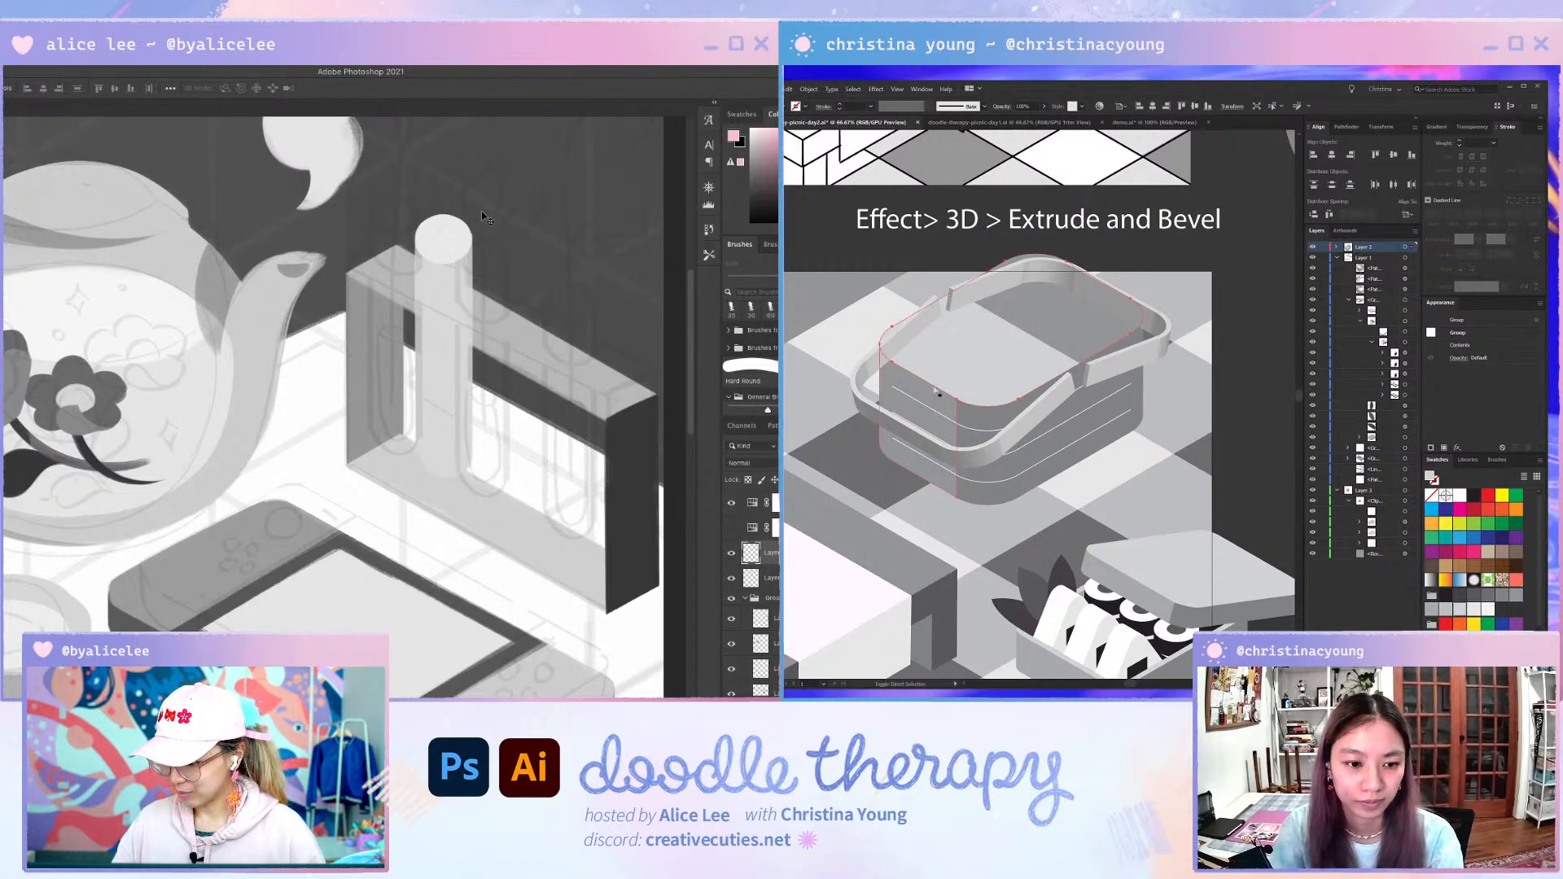
left_click(925, 395)
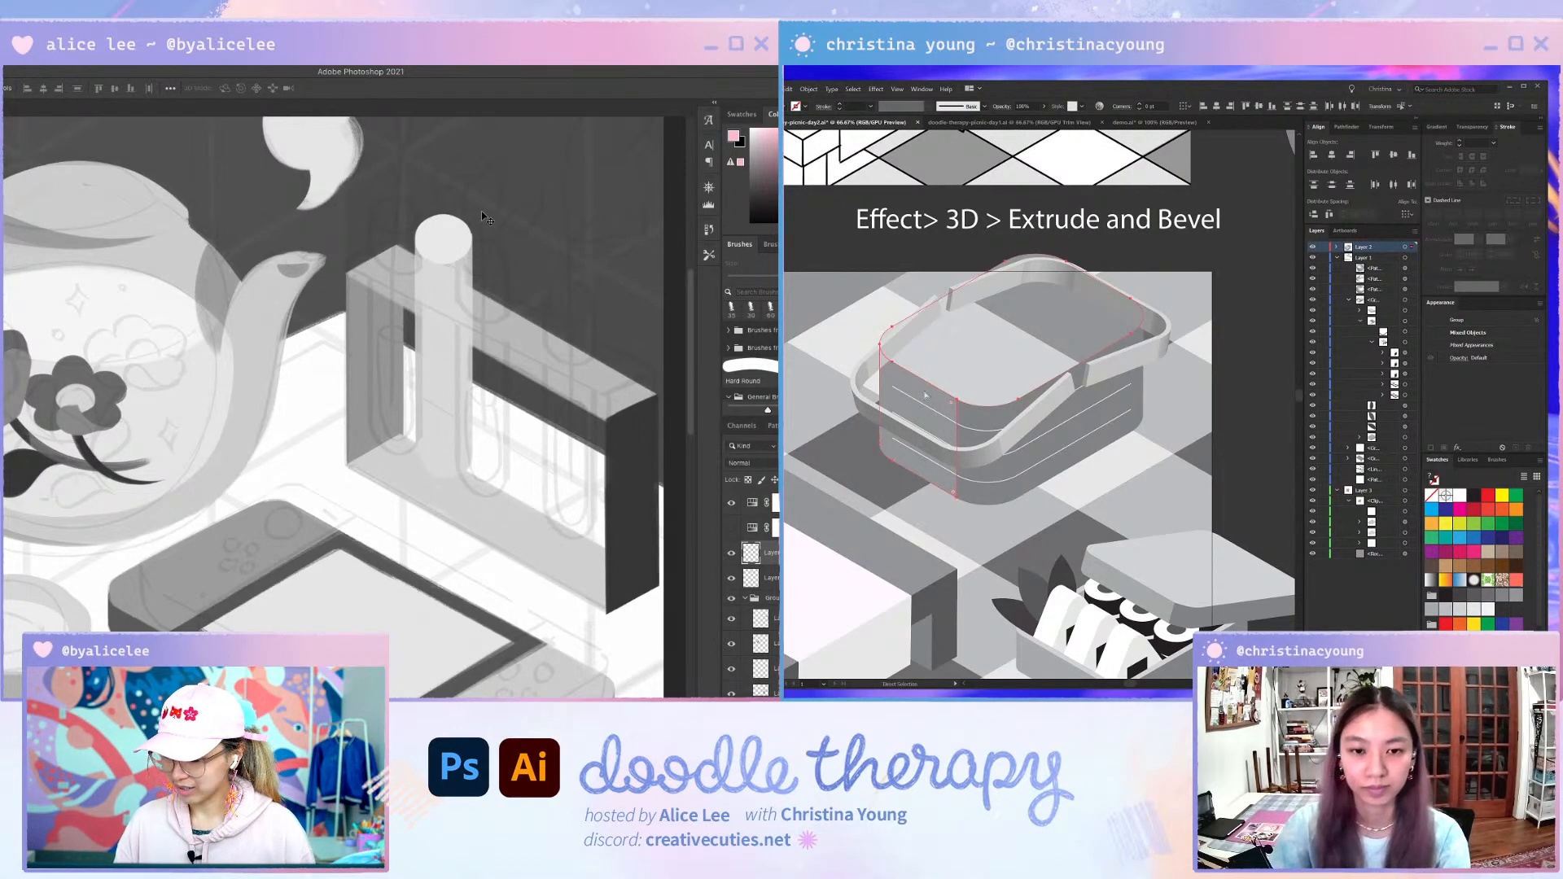
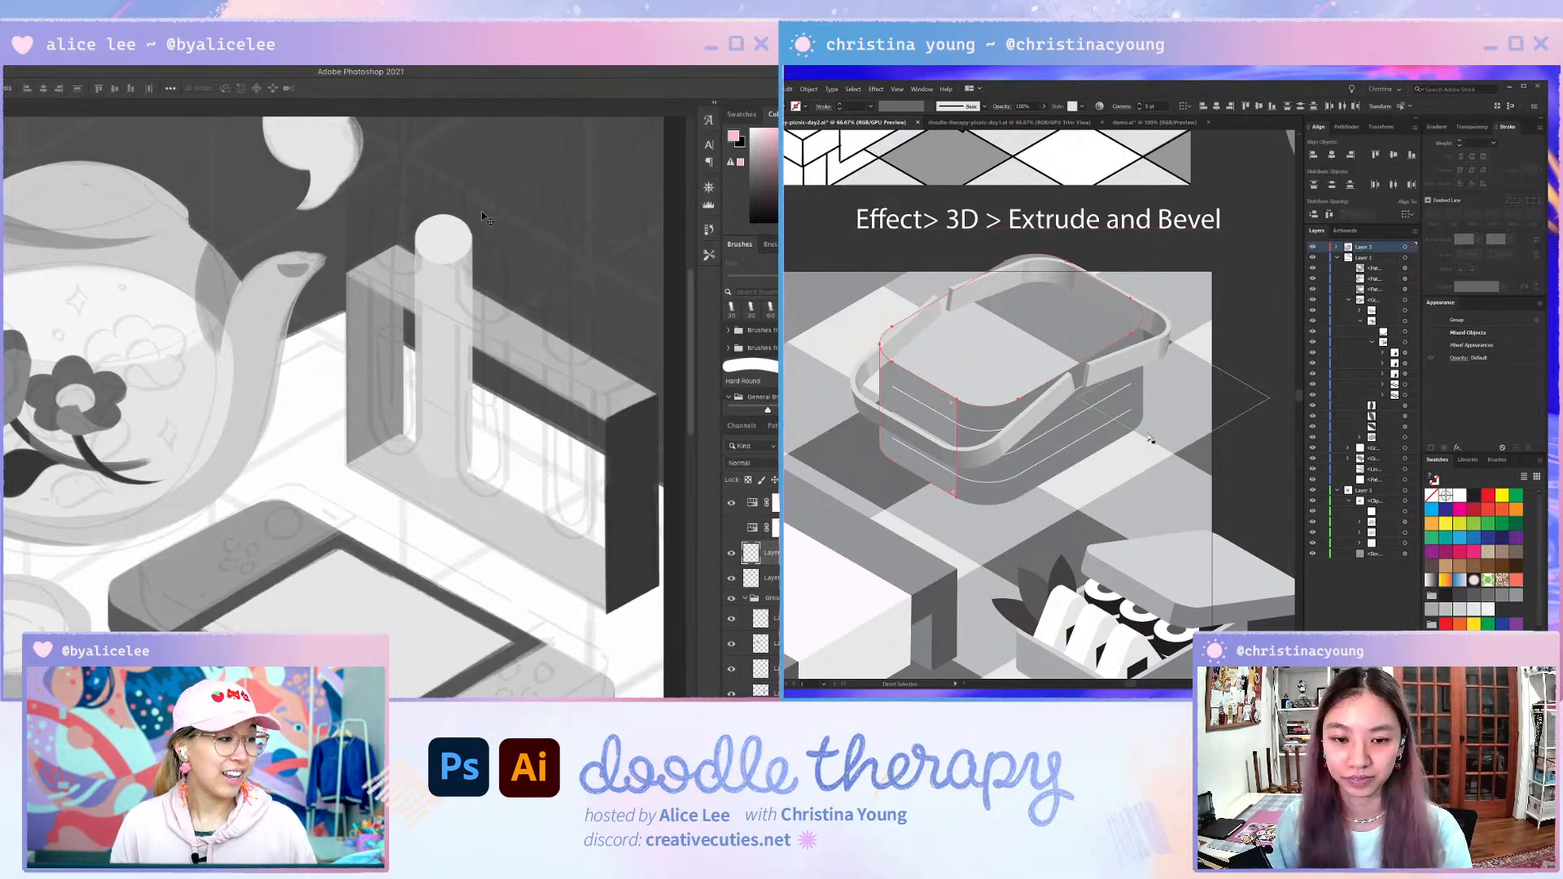
left_click(1265, 389)
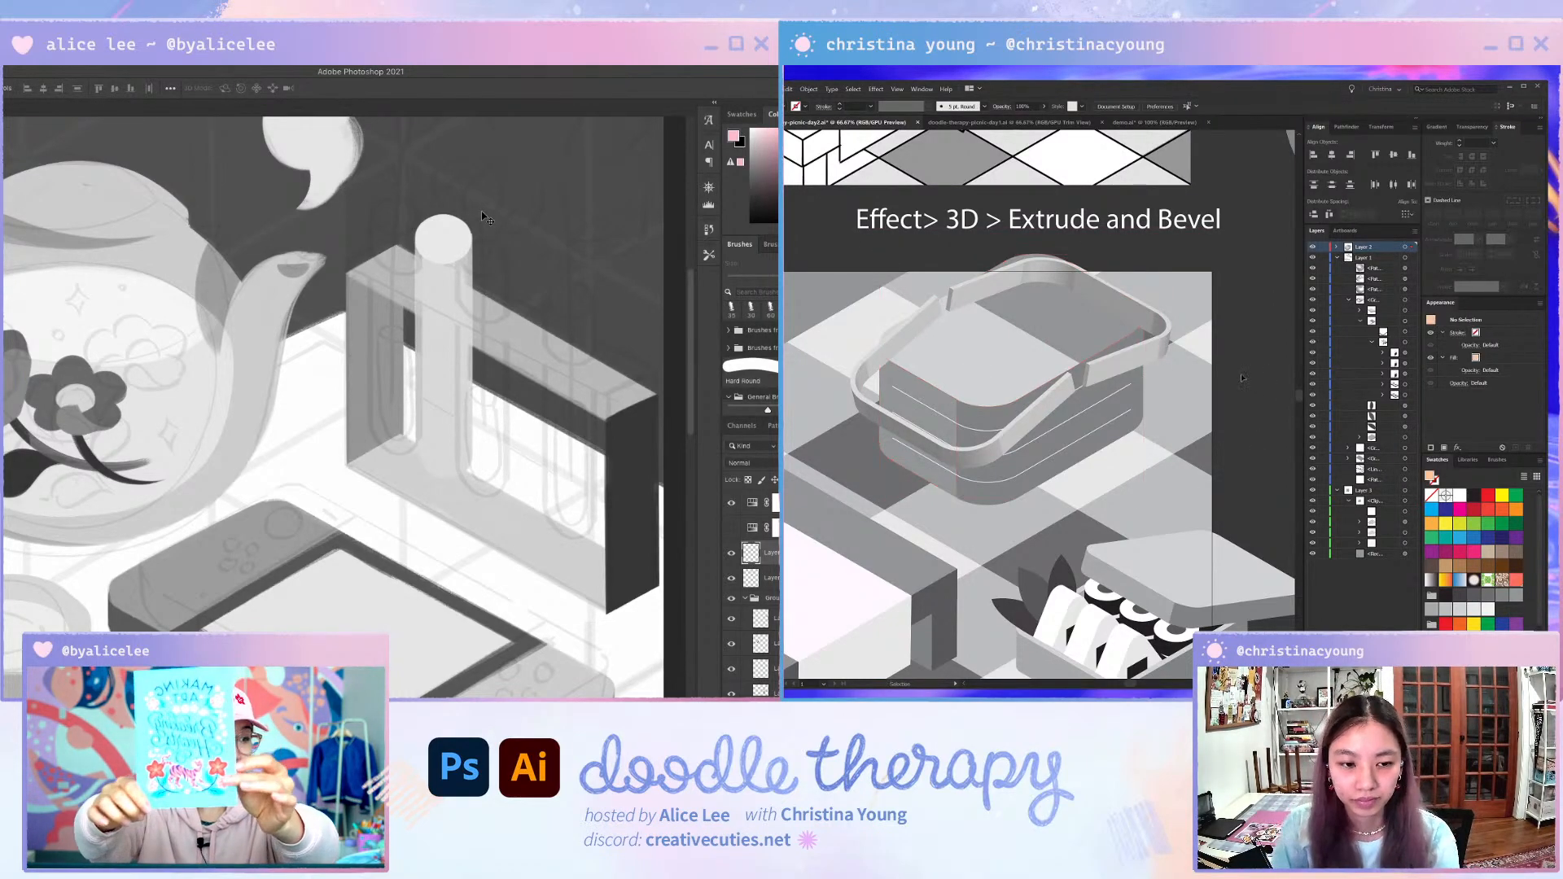
left_click(940, 353)
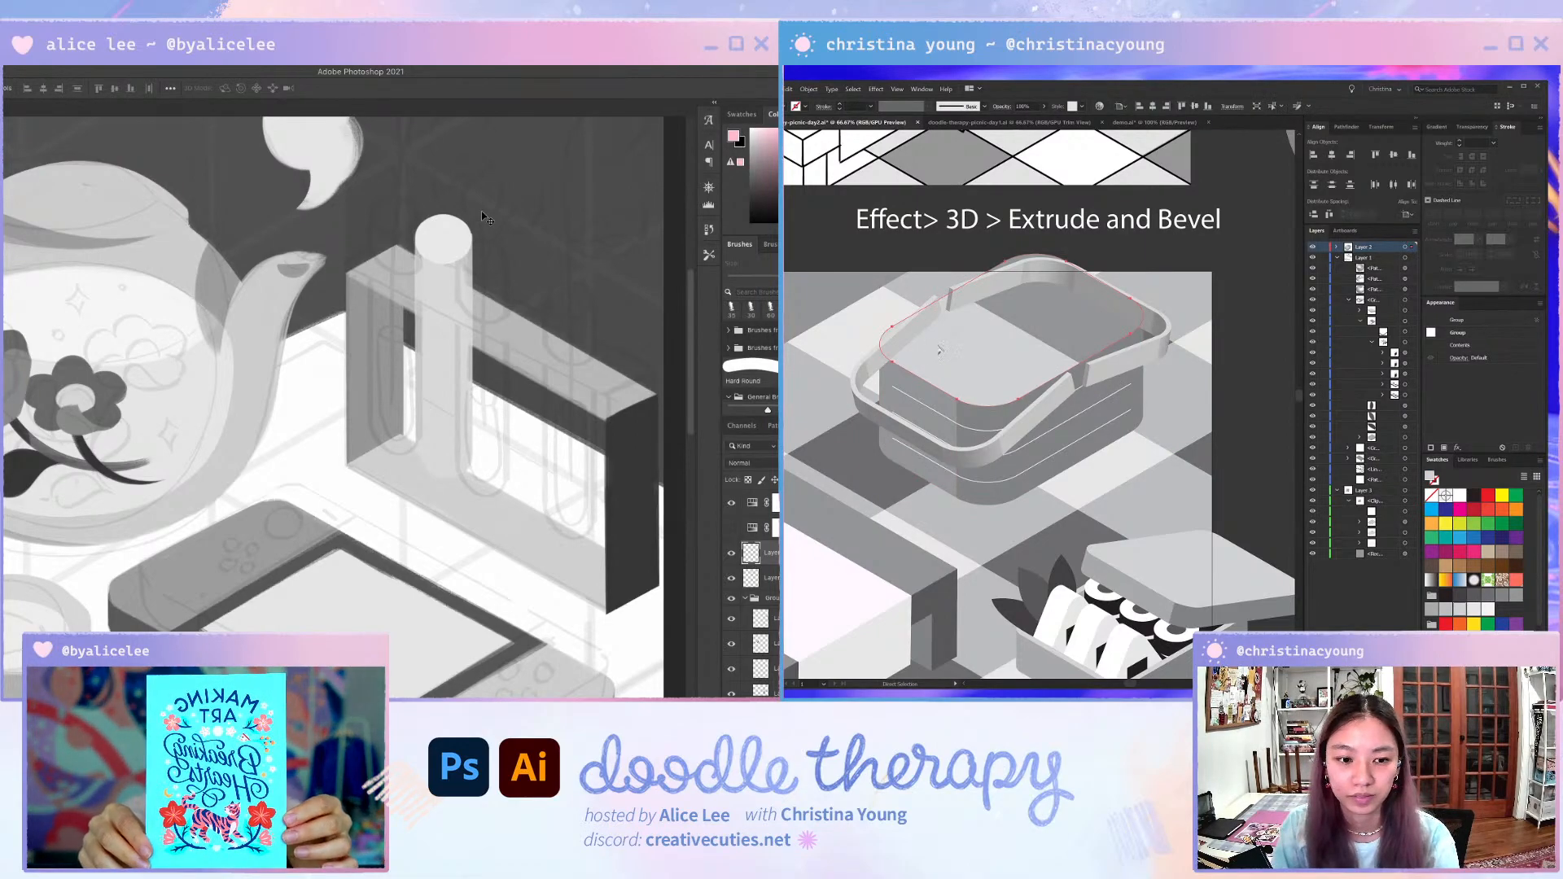
left_click(983, 457)
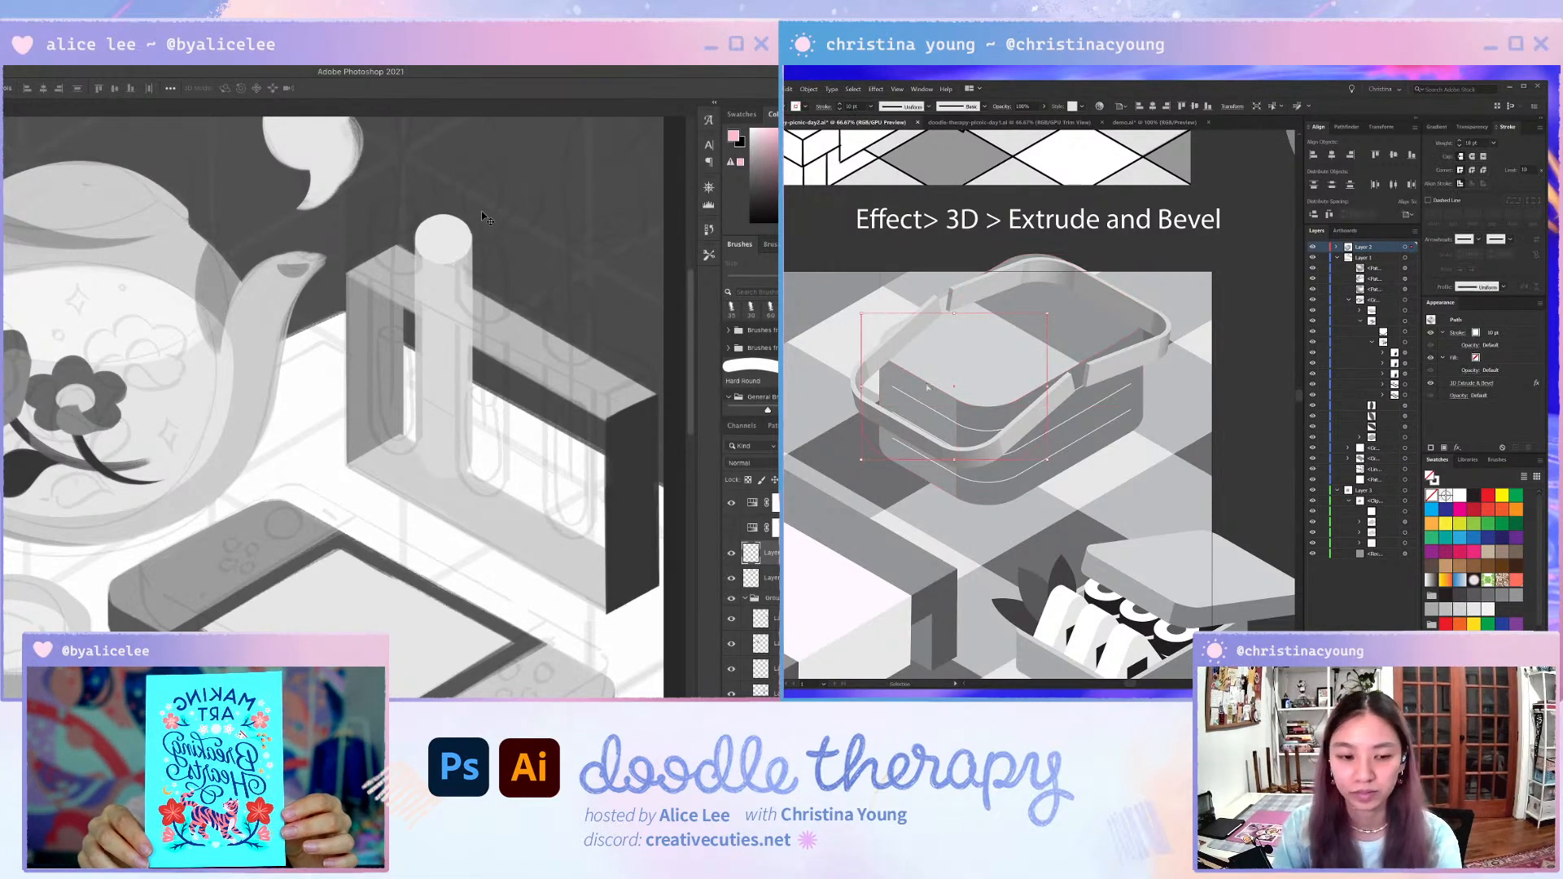
left_click(1148, 357, "shift")
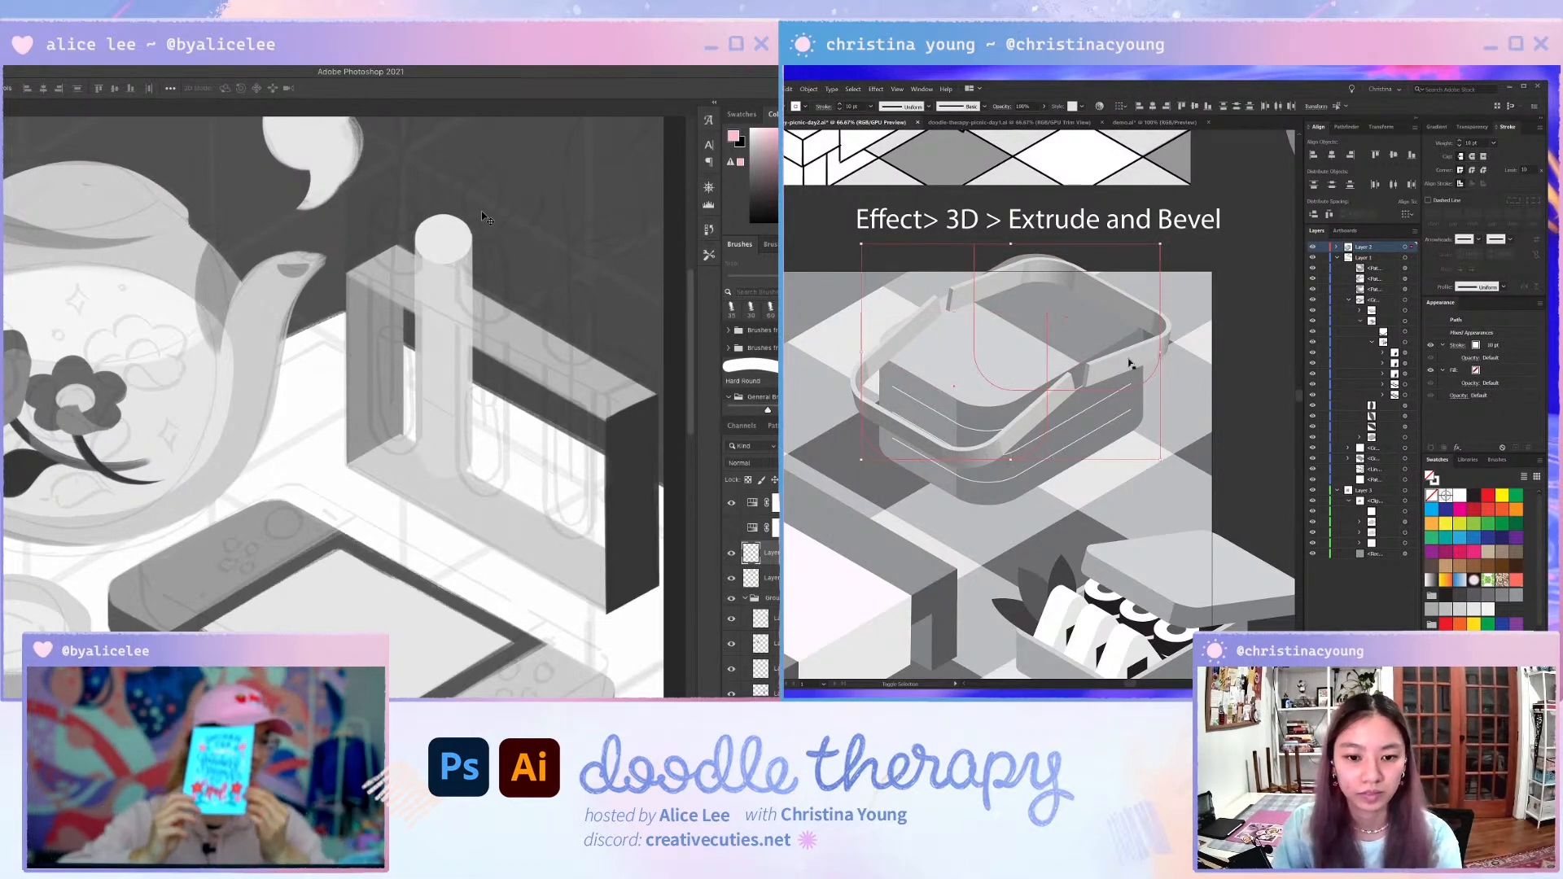
left_click(1246, 340)
- Widen the front half of the basket handle slightly, then delete the back half
mouse_move(1058, 417)
left_mouse_down()
mouse_move(1112, 411)
mouse_move(1077, 406)
mouse_move(1084, 422)
left_mouse_up()
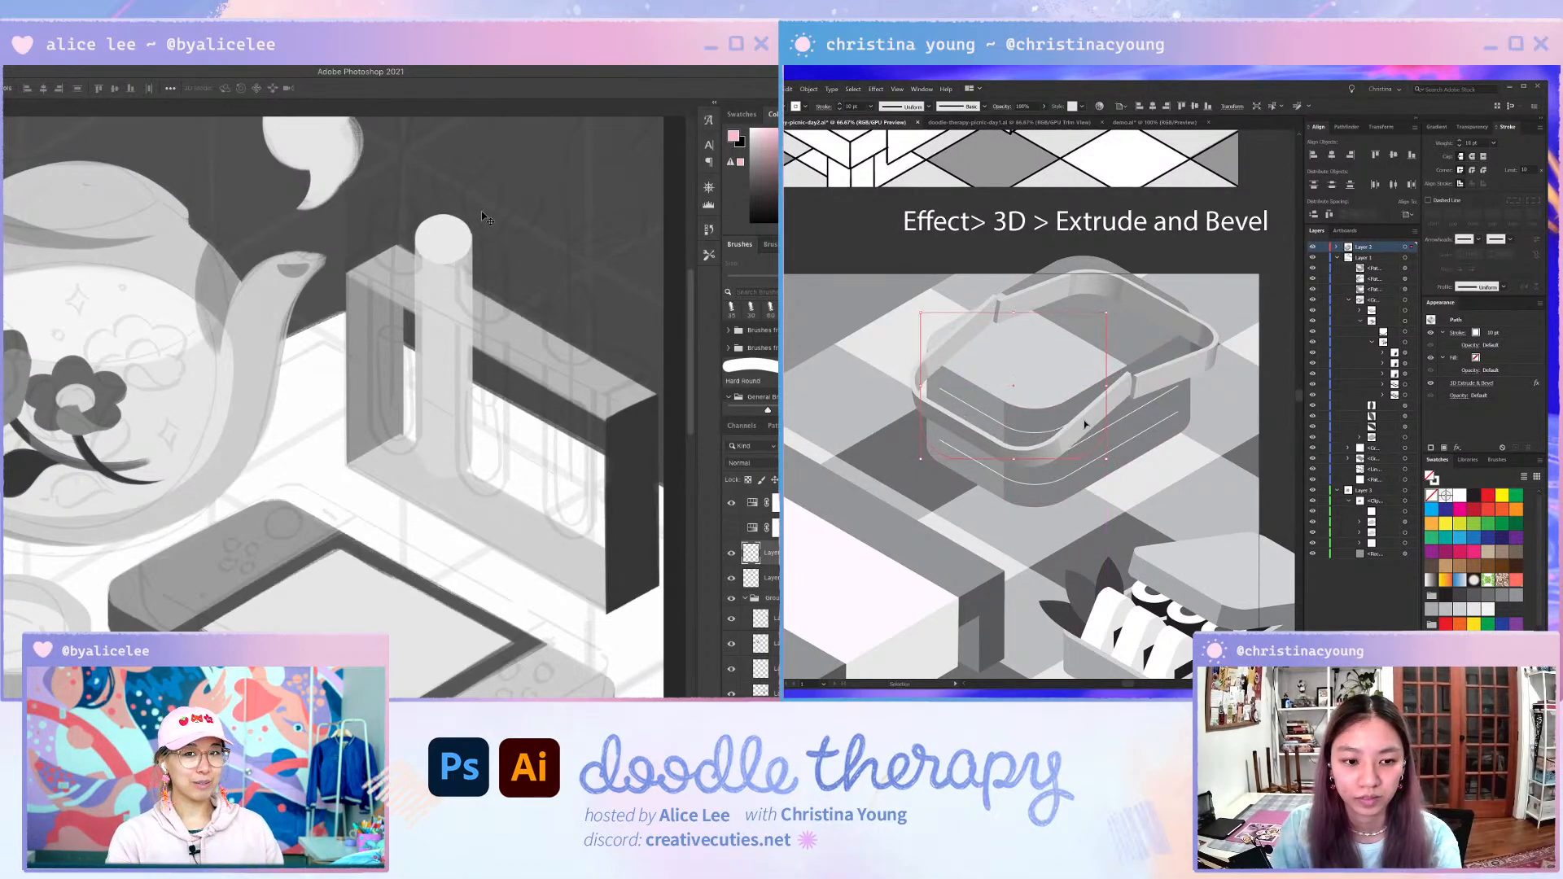
left_click_drag(920, 385, 914, 385)
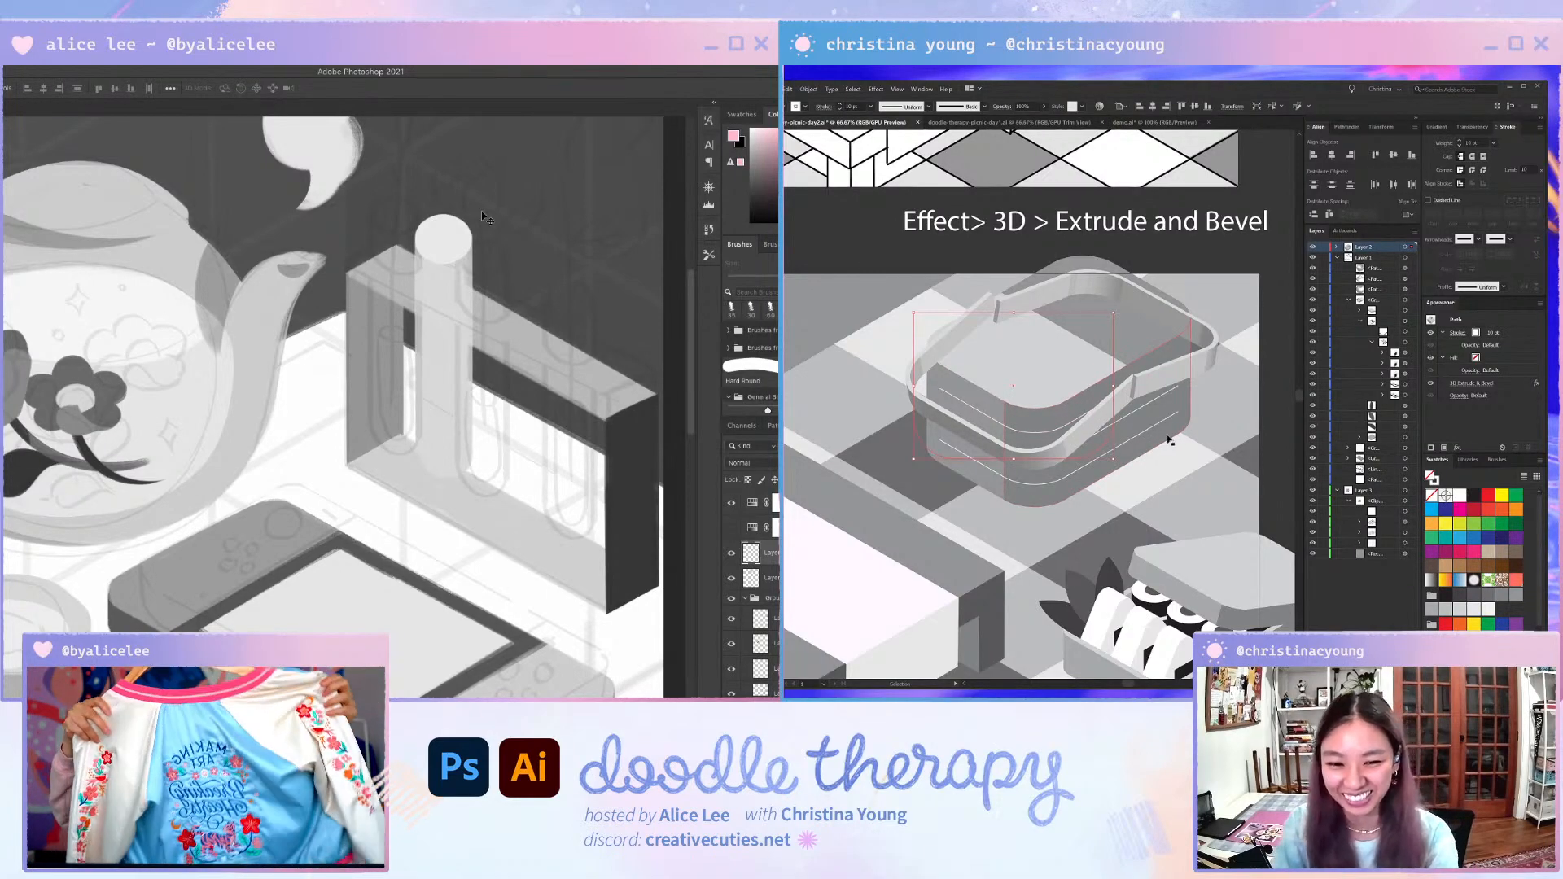
left_click_drag(1095, 419, 1086, 426)
left_click(1206, 381)
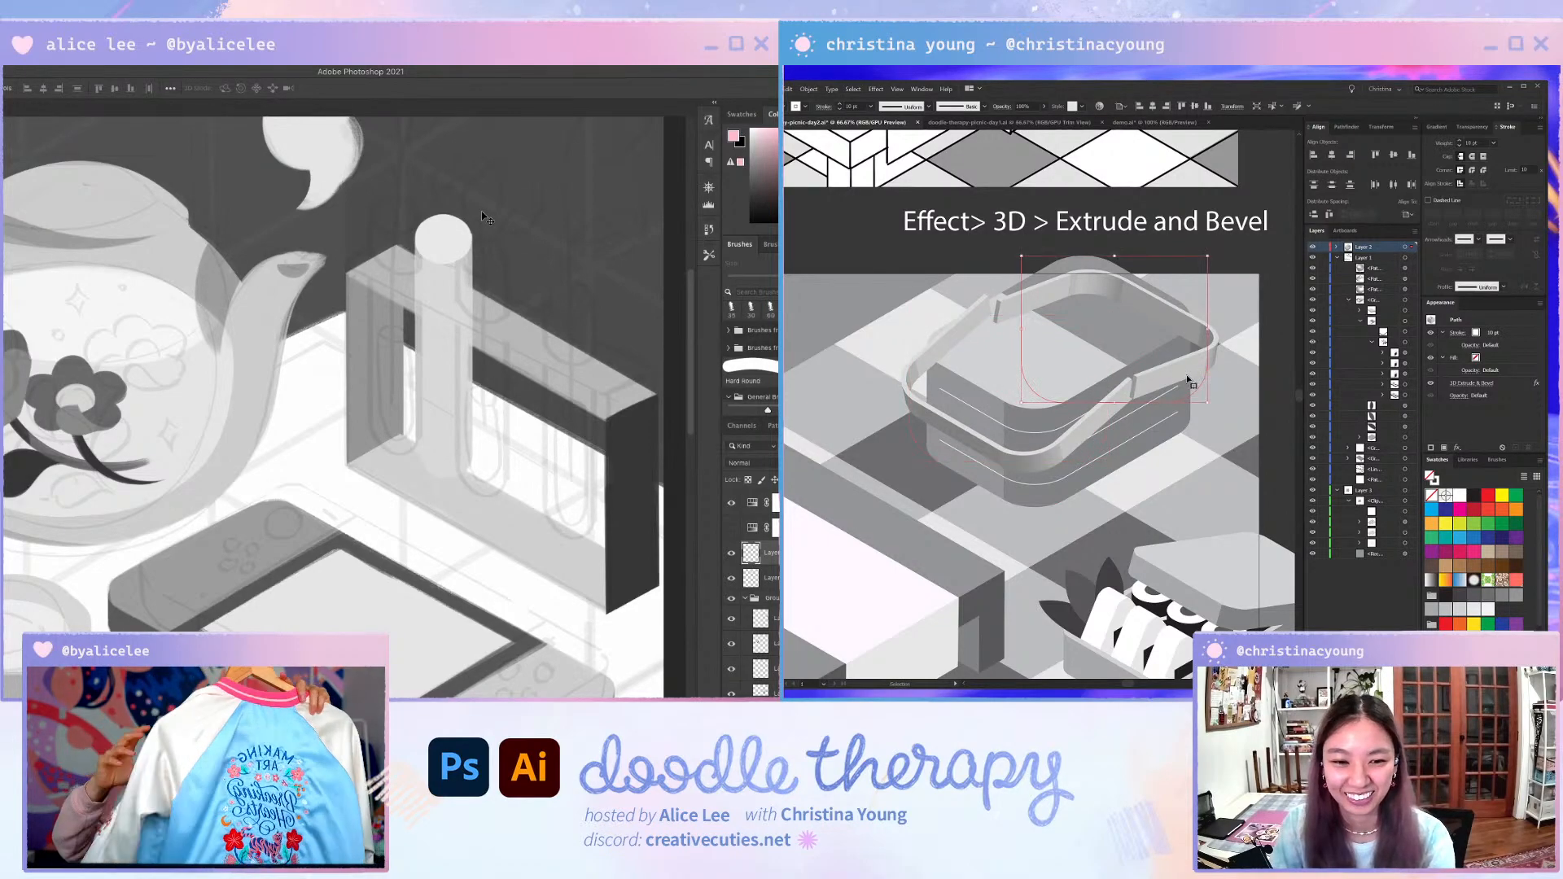
key("Delete")
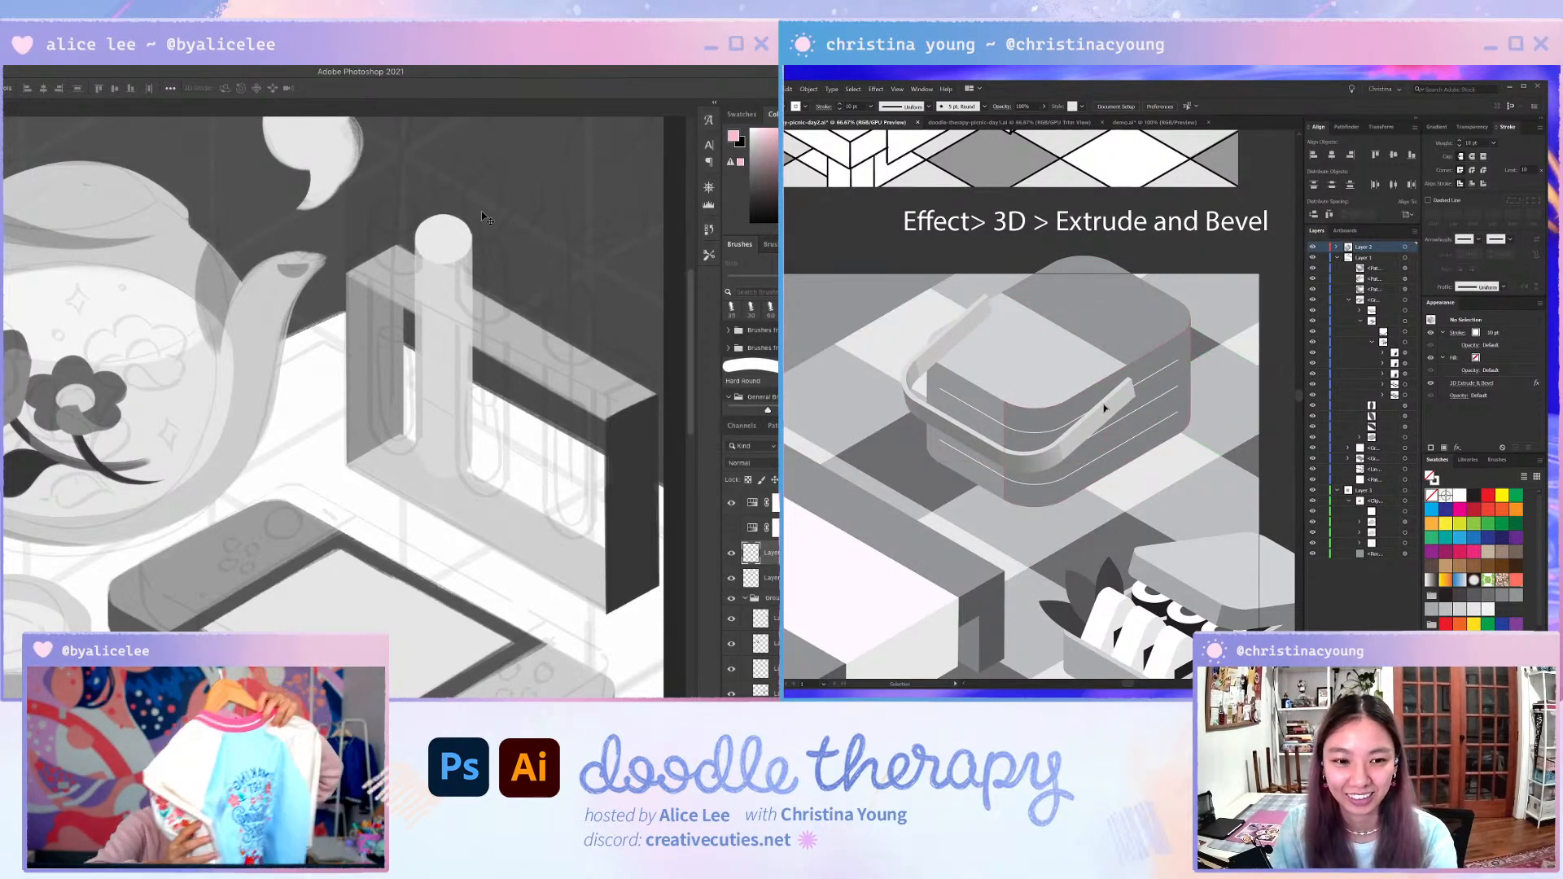
- Narrow the remaining front half of the handle and nudge it down on the basket
left_click(921, 313)
key("a")
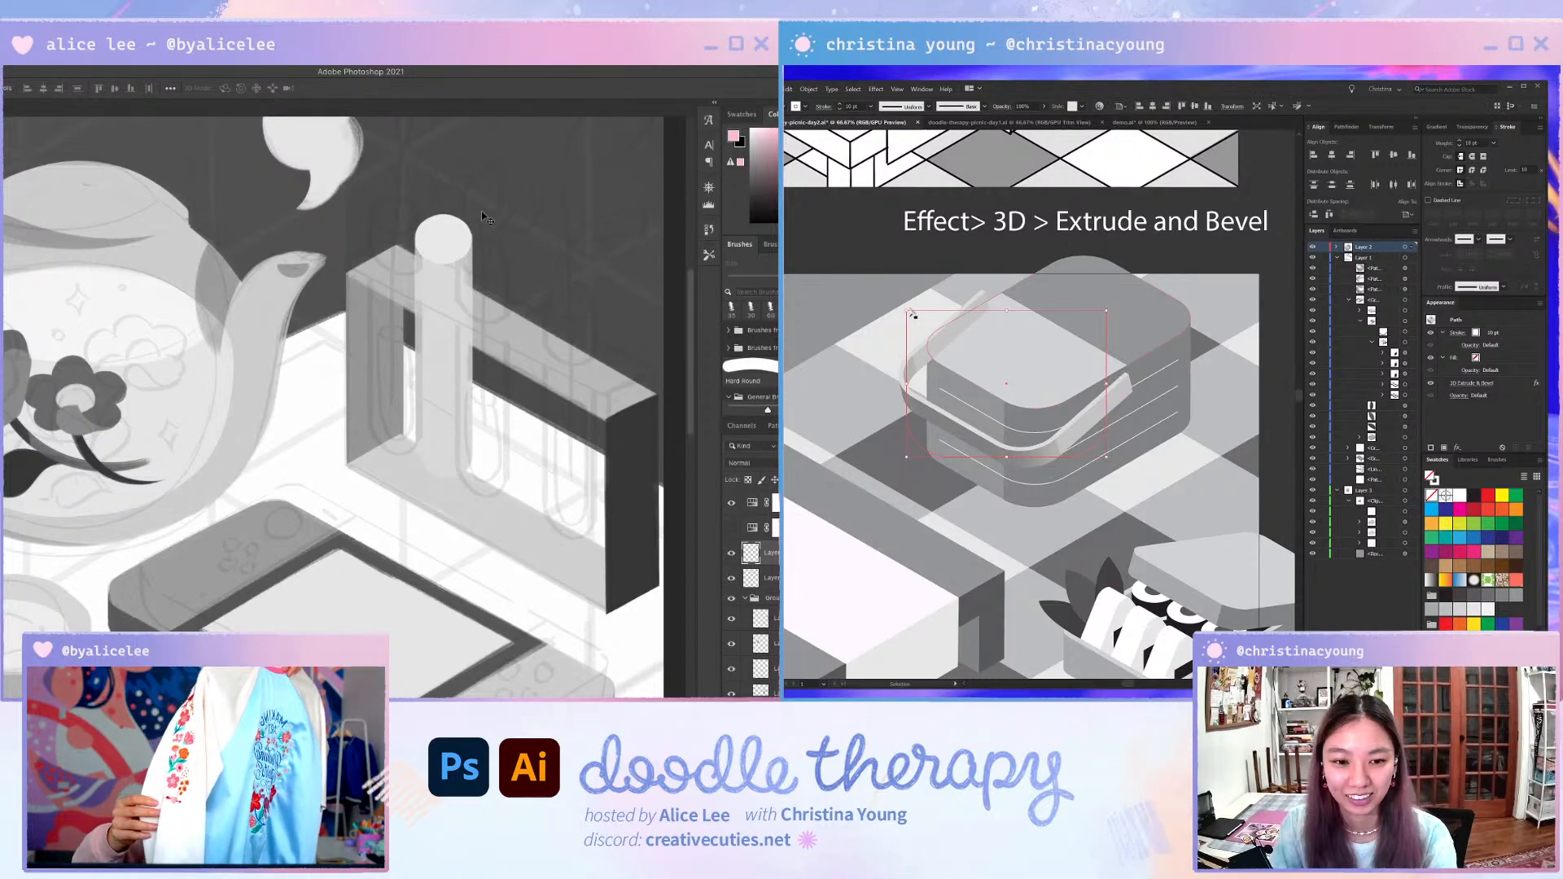
key("v")
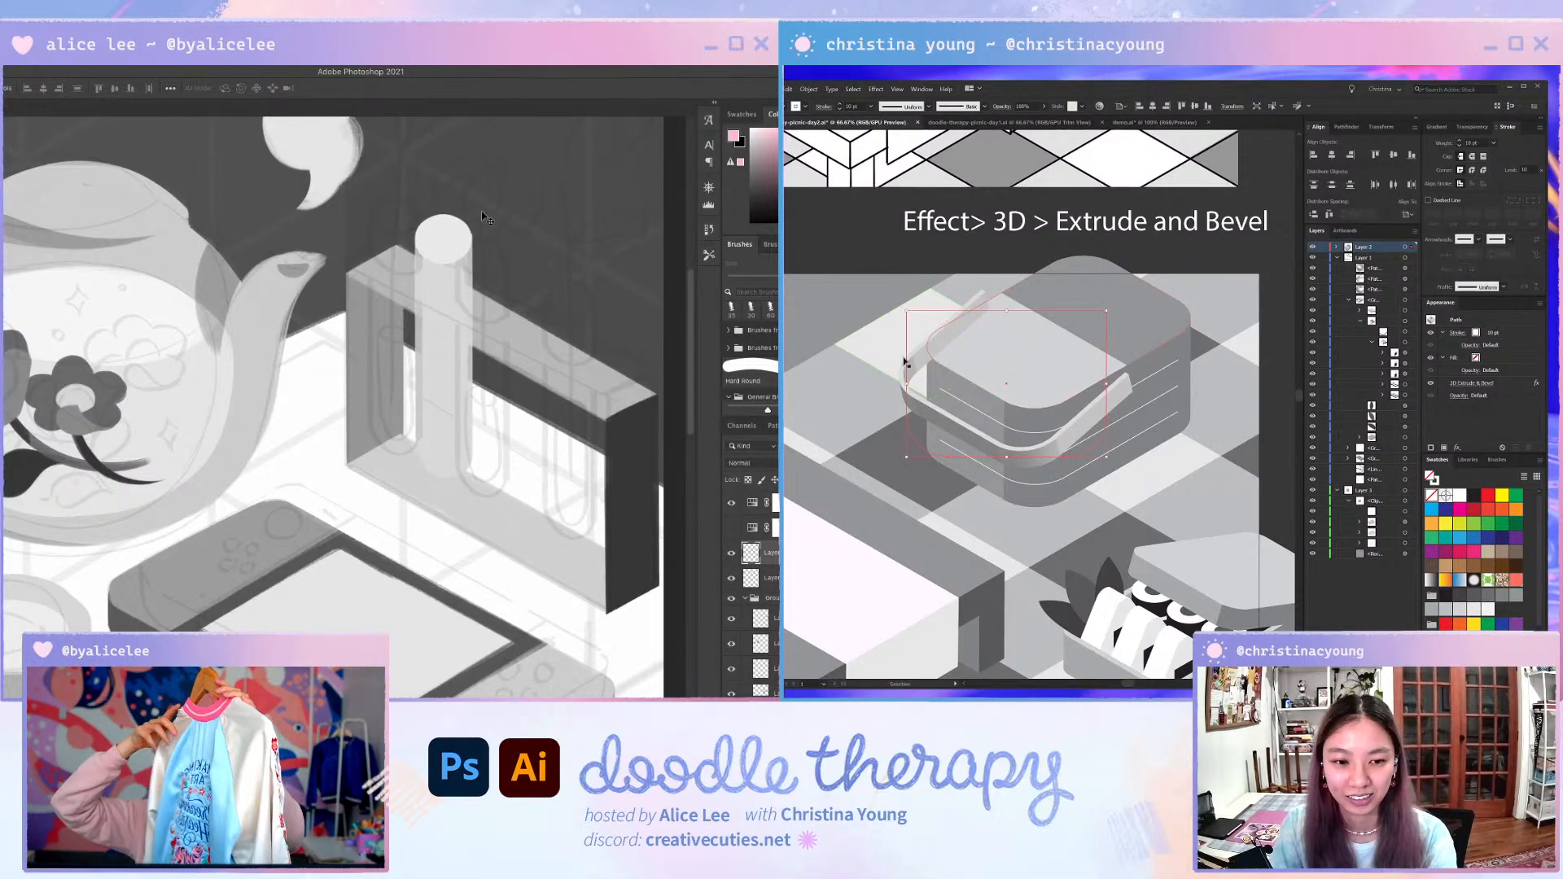
left_click_drag(918, 383, 924, 387)
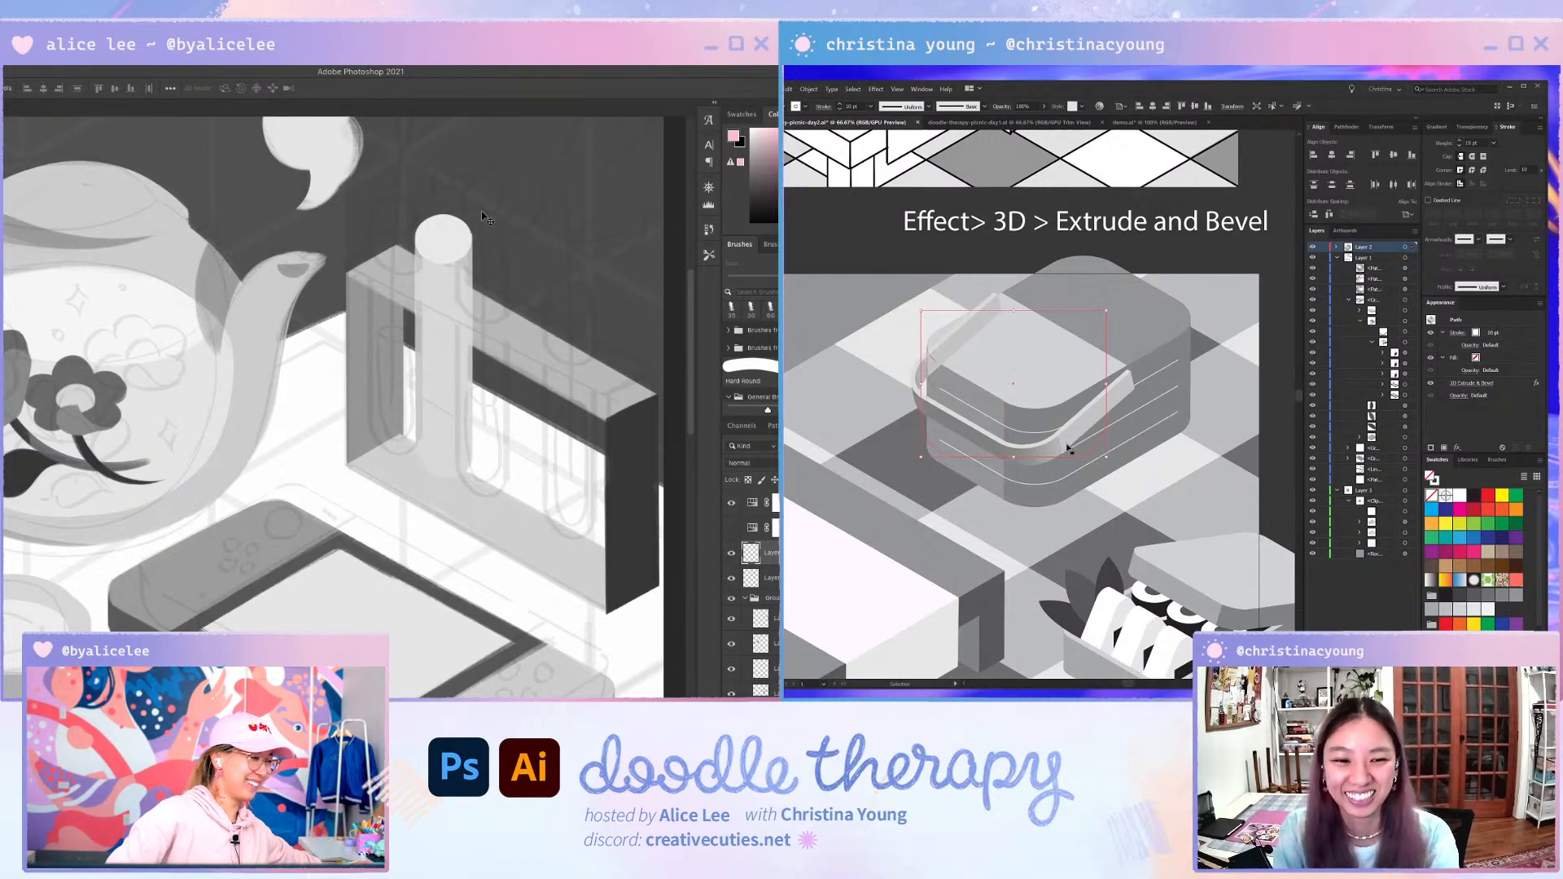
key("shift+Down")
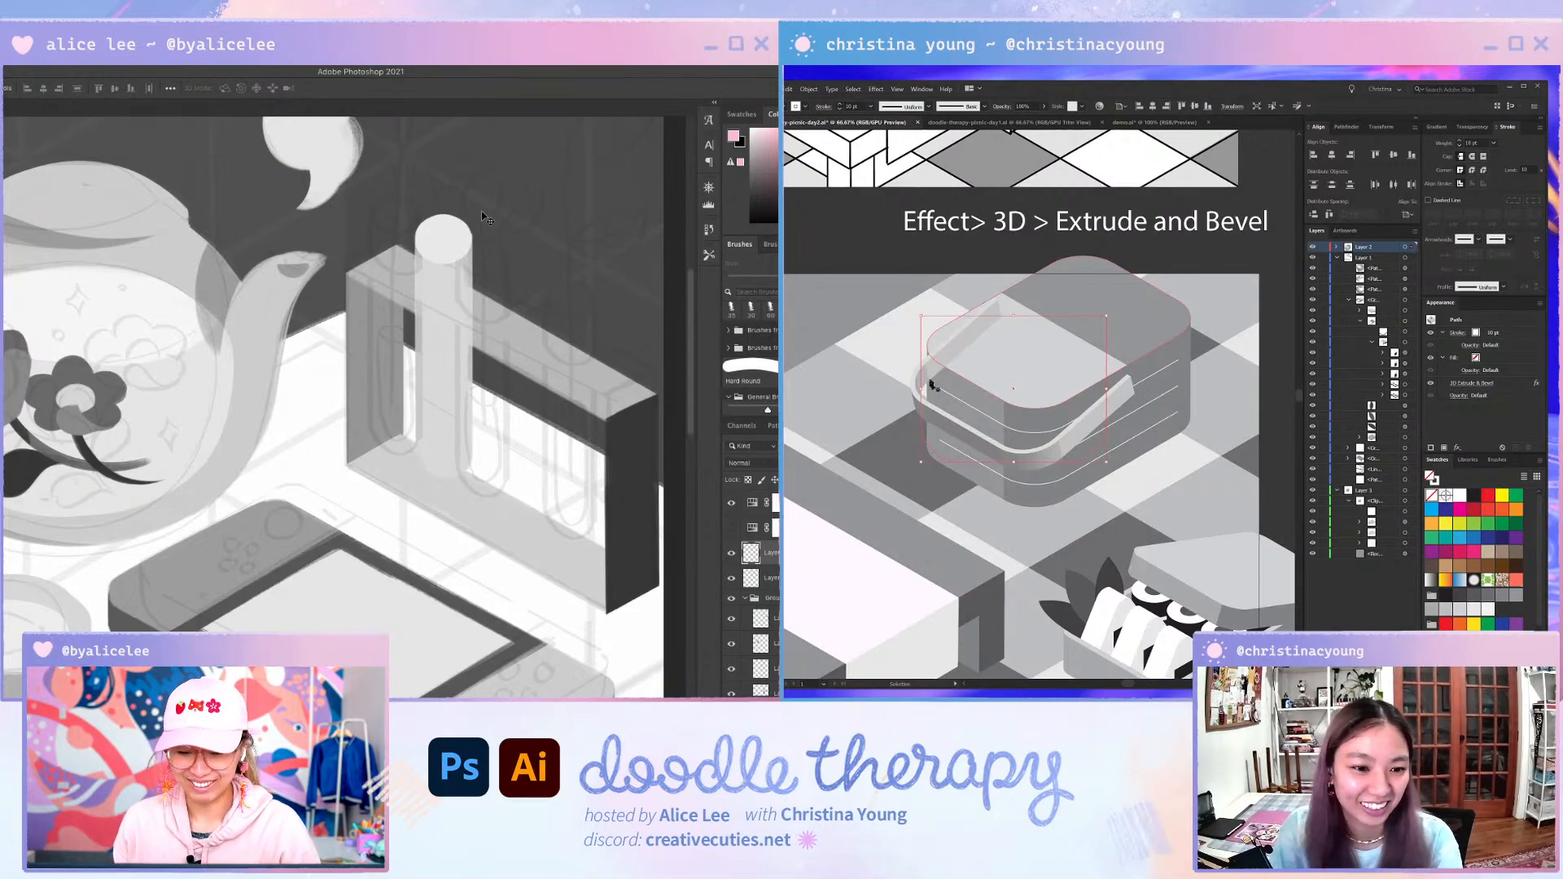
- Draw a small rectangle over the handle's upper end and remove the 3D Extrude & Bevel effect from it
mouse_move(933, 384)
left_mouse_down()
mouse_move(958, 367)
mouse_move(927, 393)
left_mouse_up()
left_click(1219, 404)
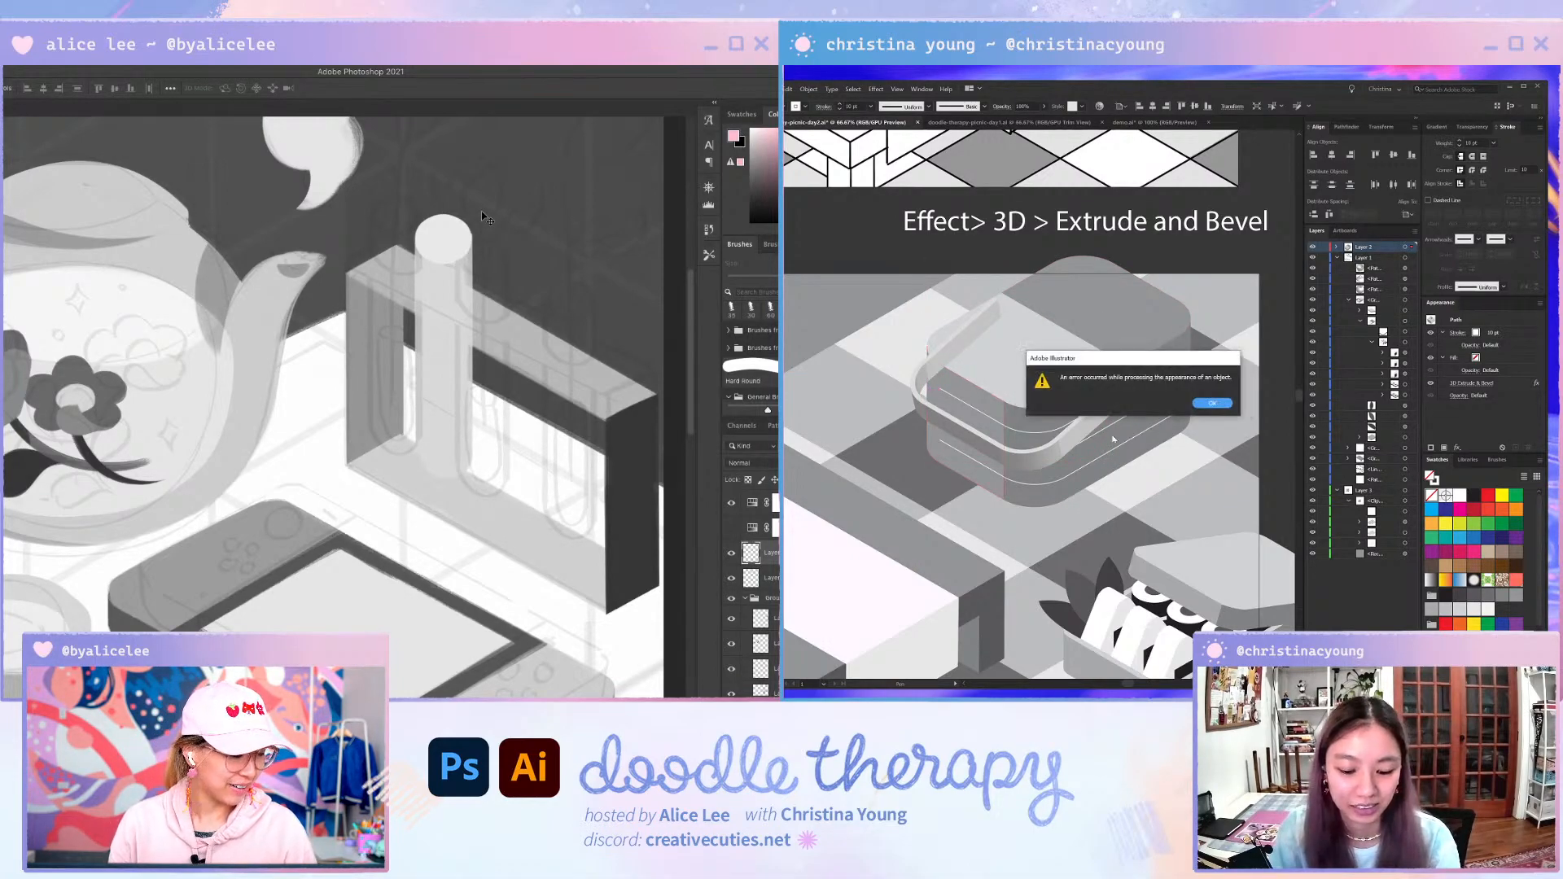
left_click(1212, 403)
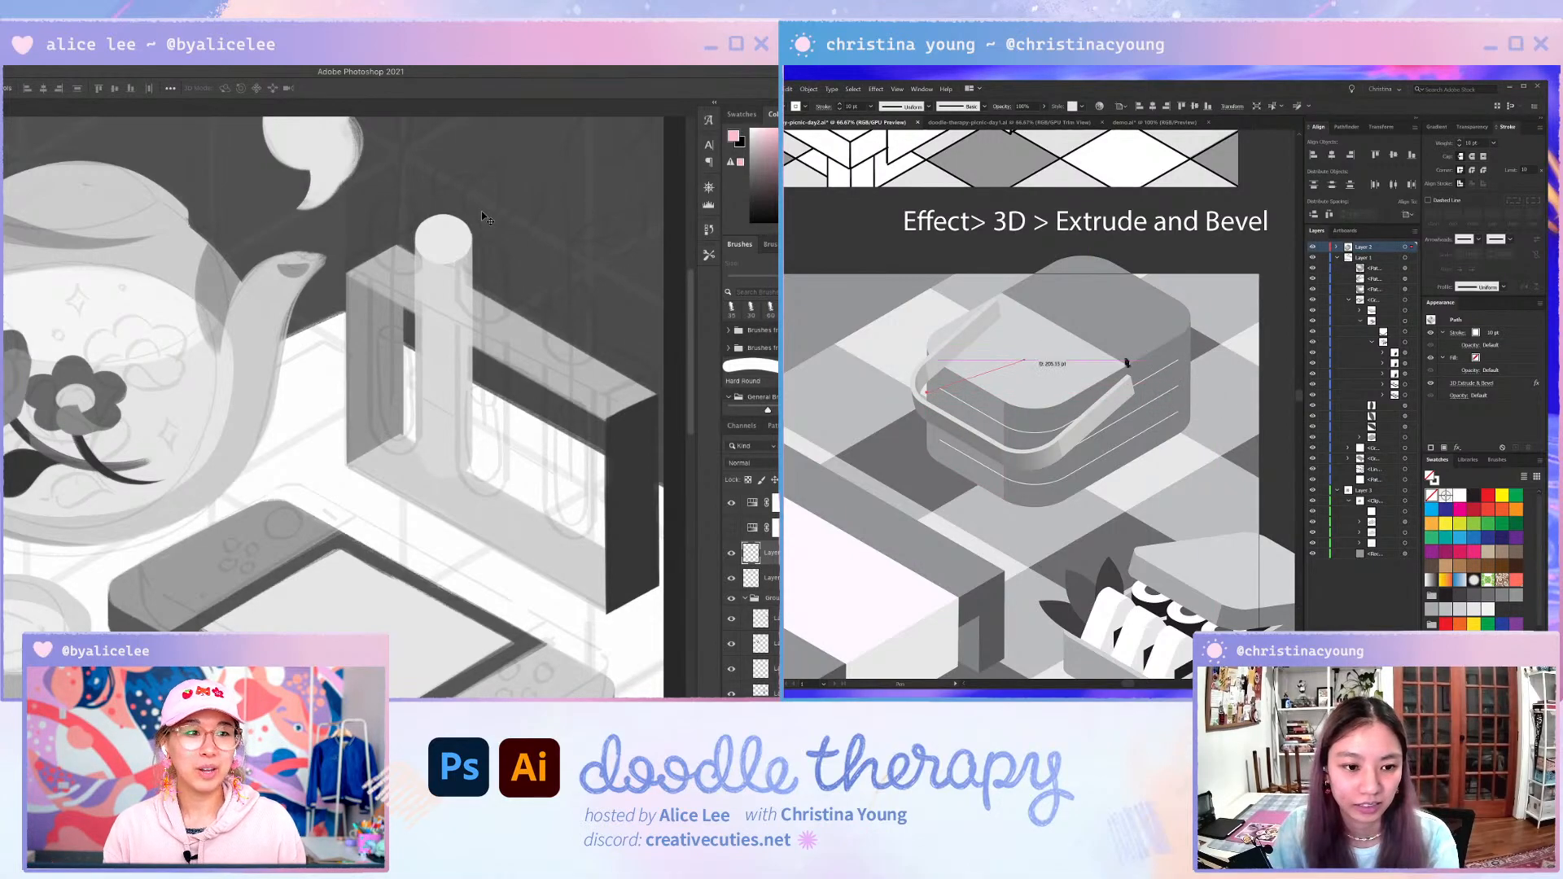
left_click_drag(1128, 362, 933, 288)
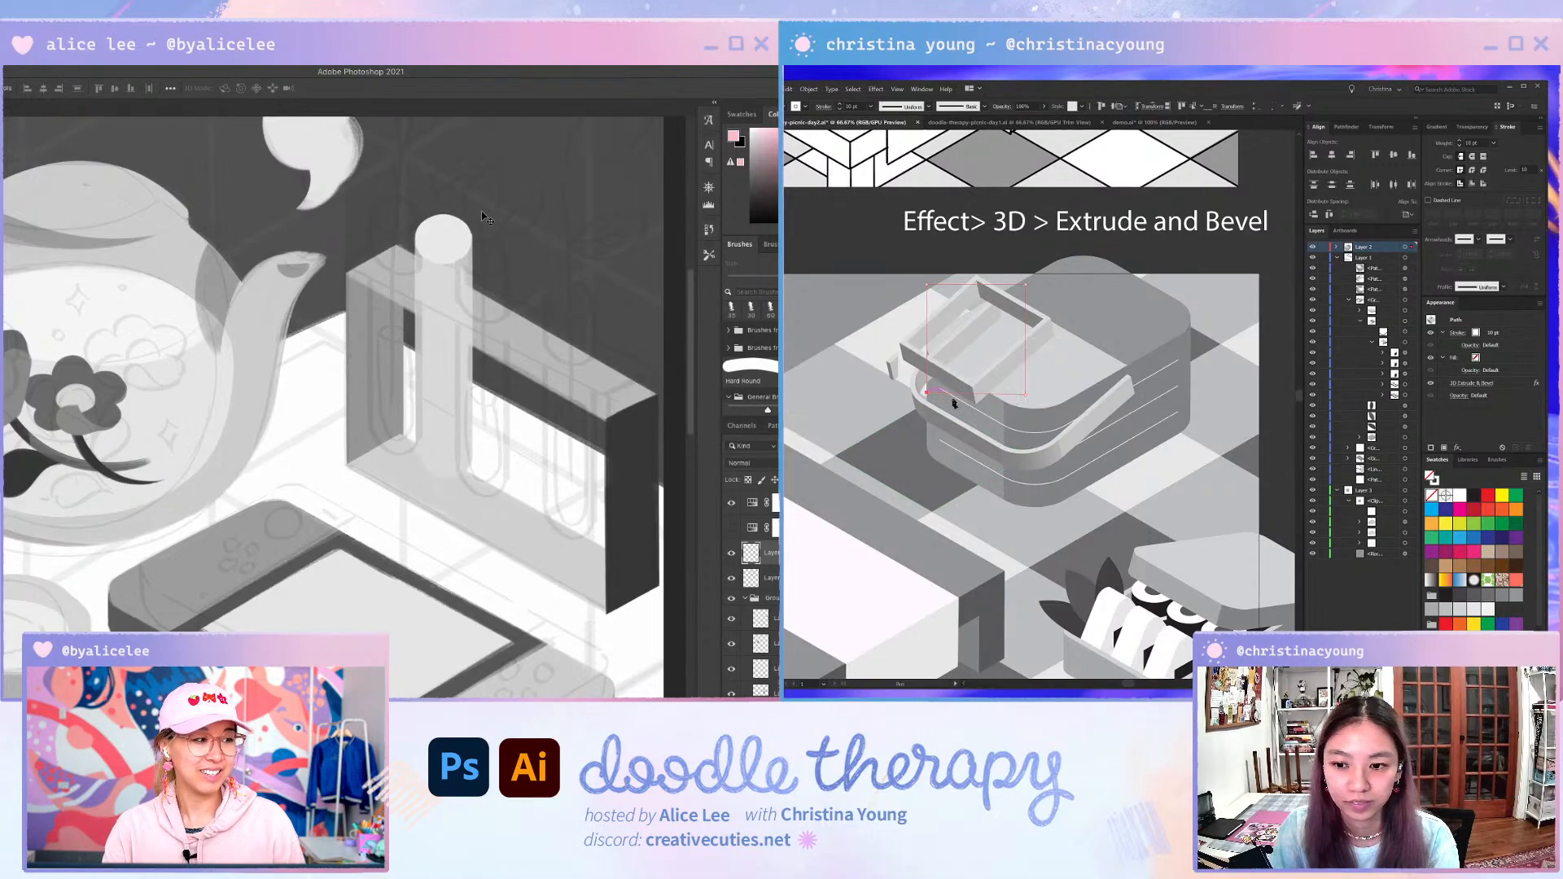
left_click(1506, 381)
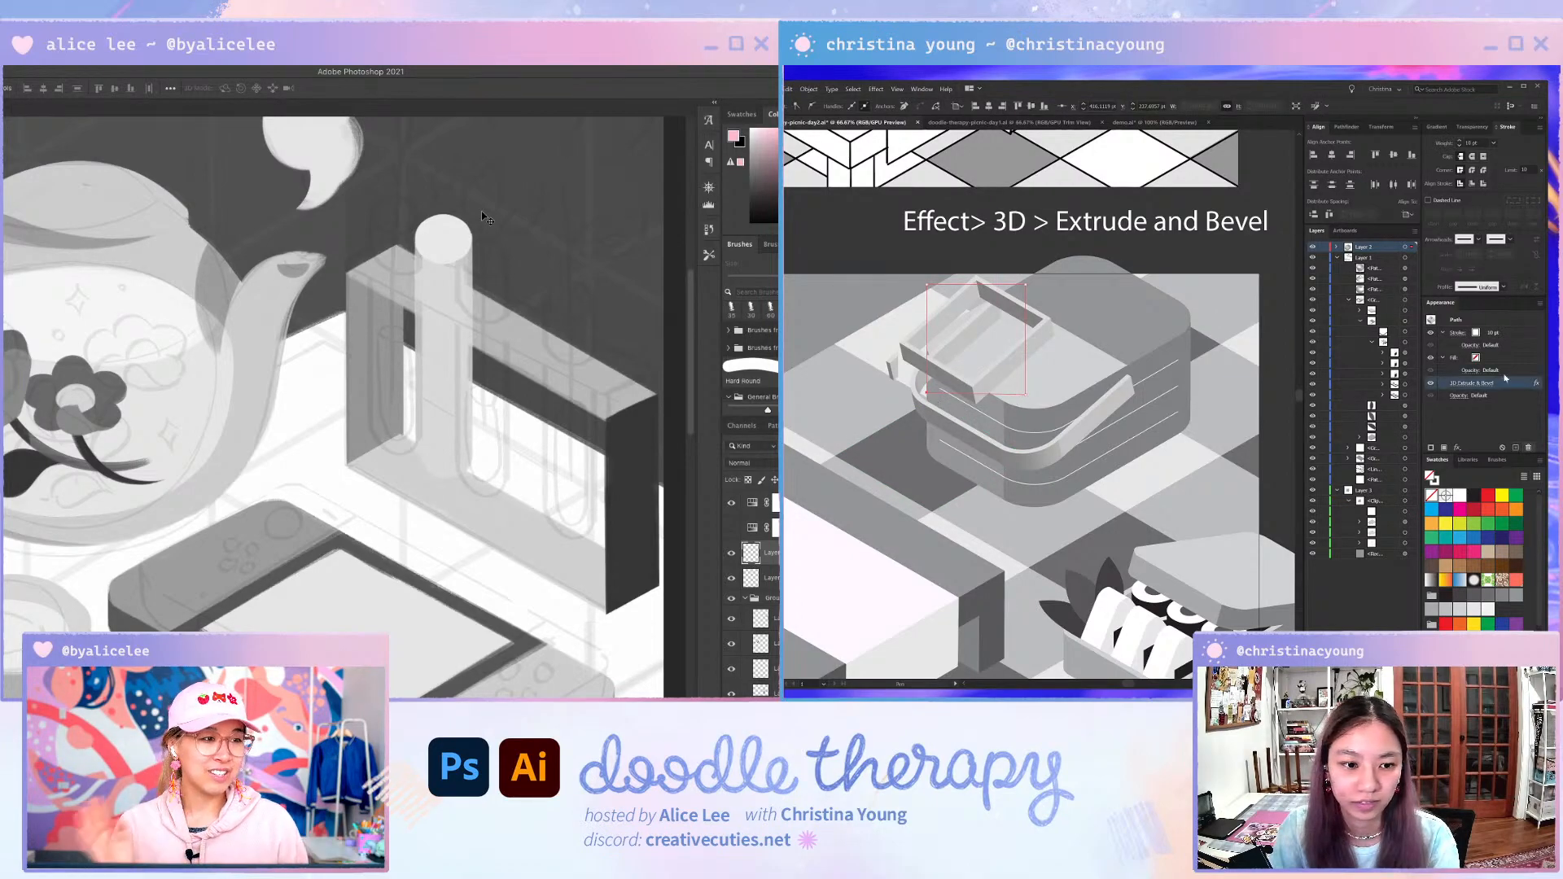
left_click(1528, 448)
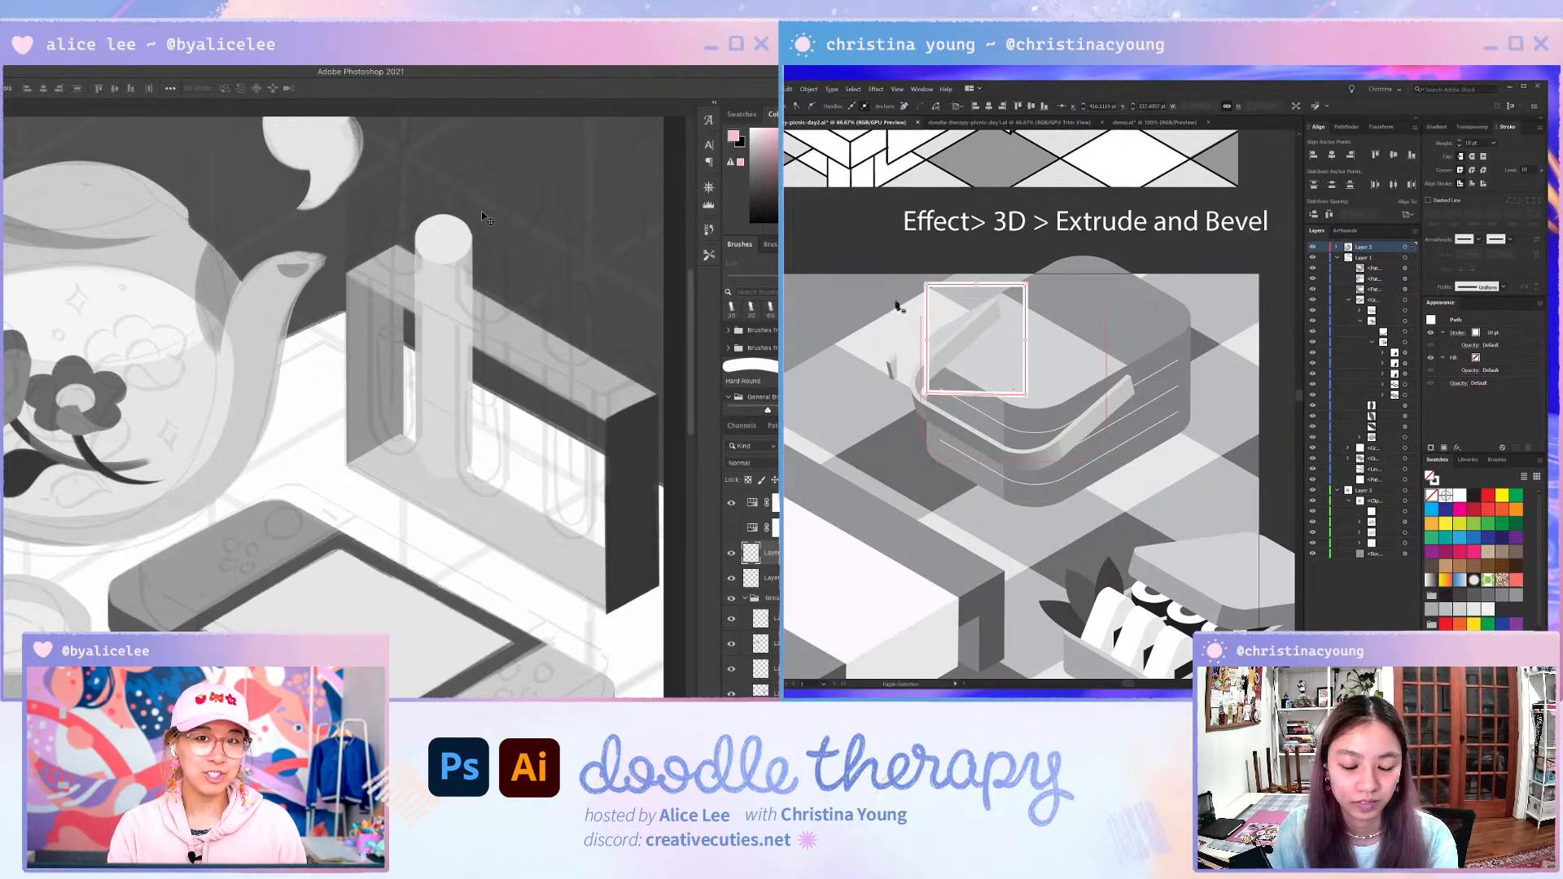
- Replace the rectangle with a new small one over the handle's upper end and a larger one enclosing the whole front handle
key("Delete")
key("Delete")
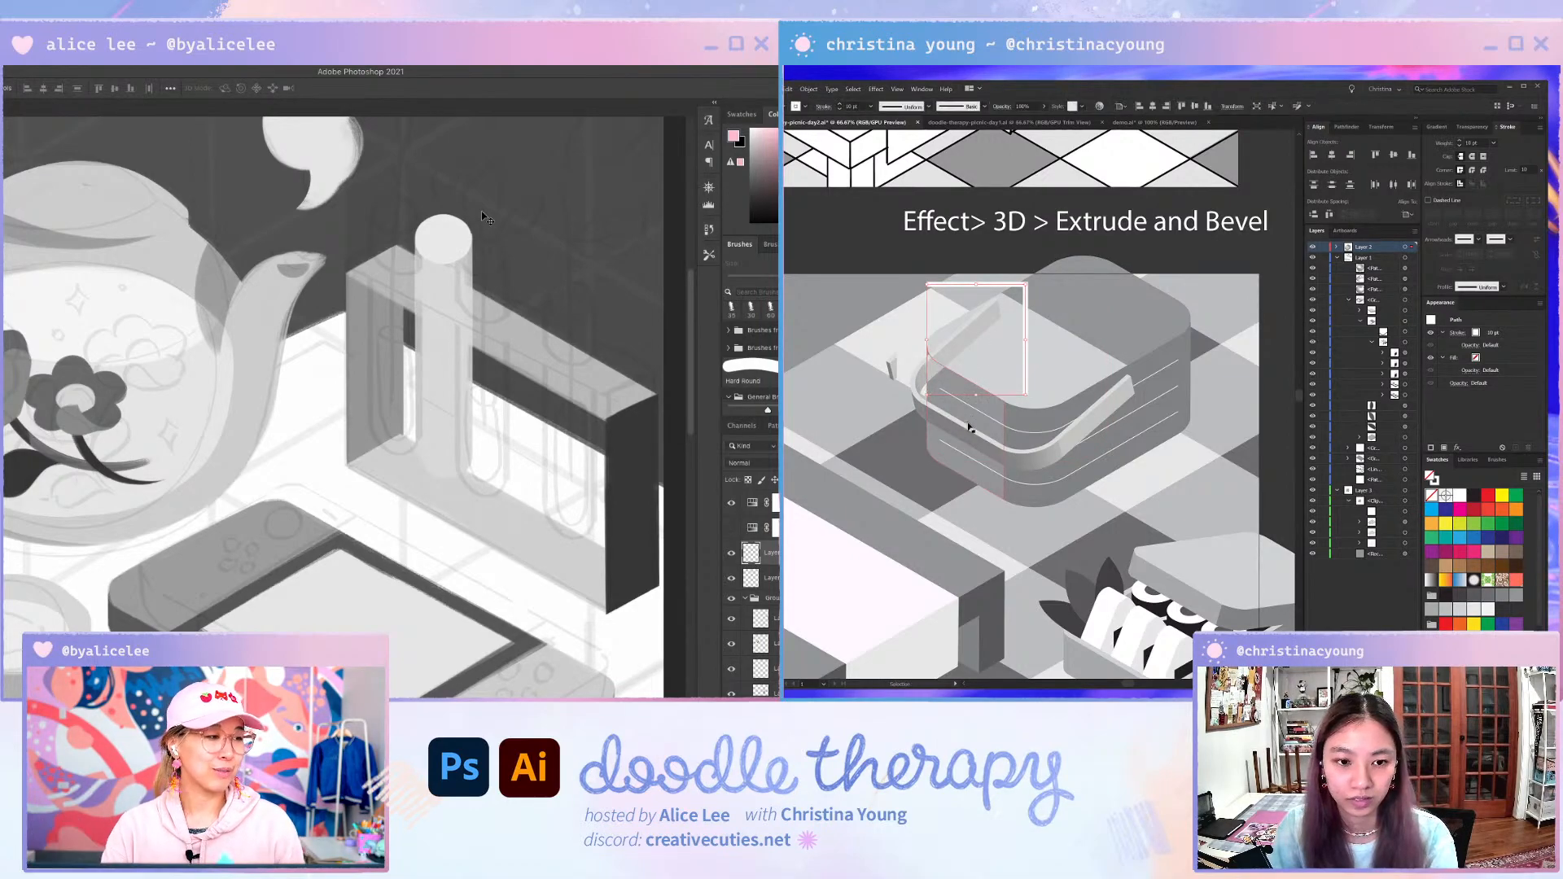
key("m")
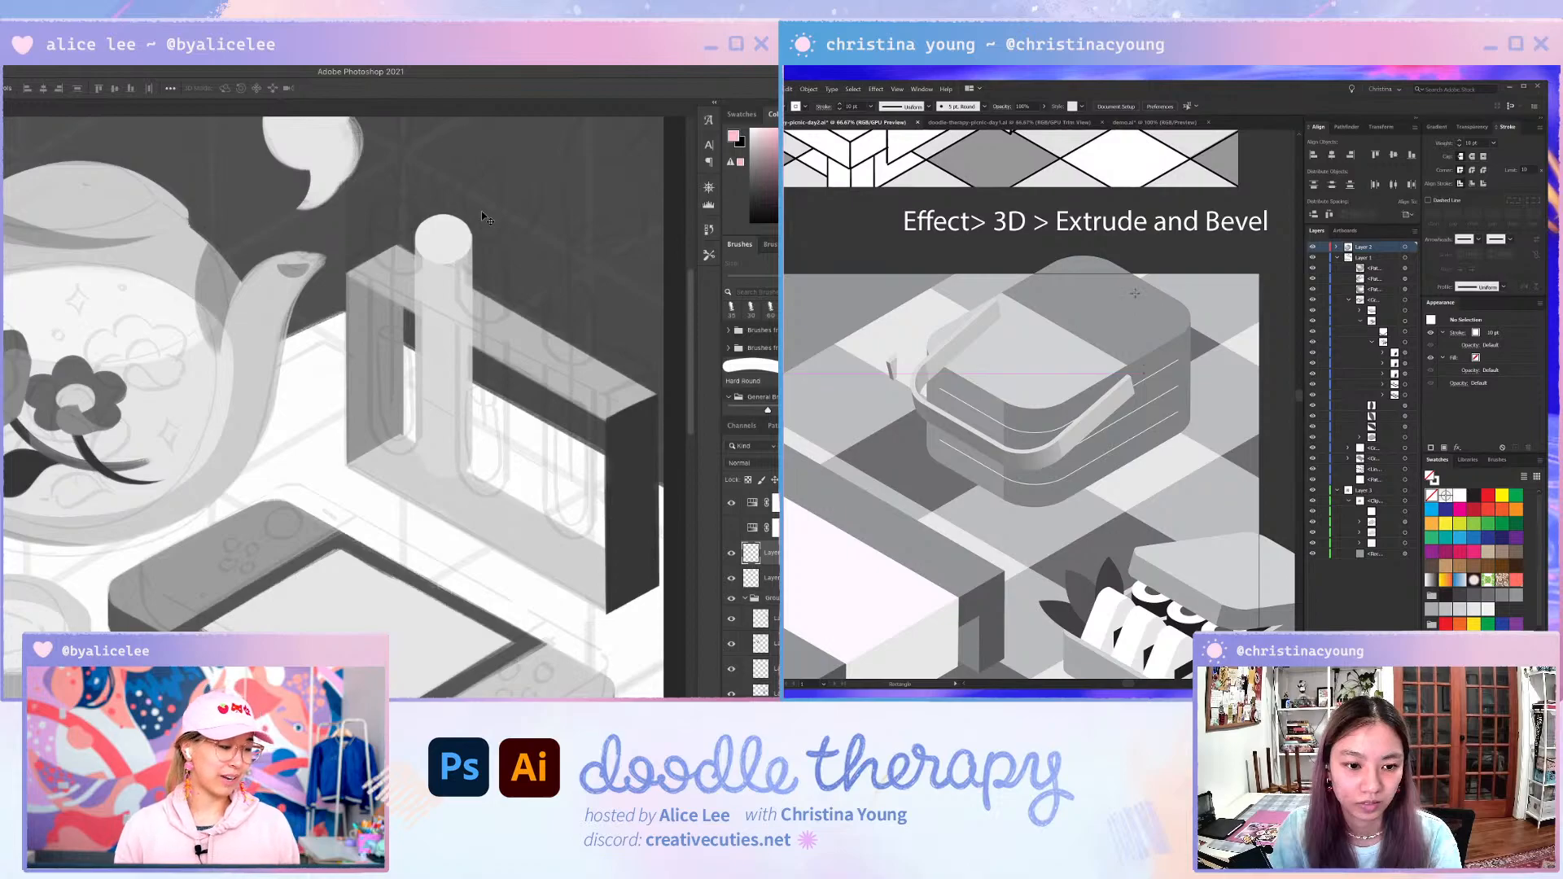
mouse_move(926, 386)
left_mouse_down()
mouse_move(998, 334)
mouse_move(1024, 286)
left_mouse_up()
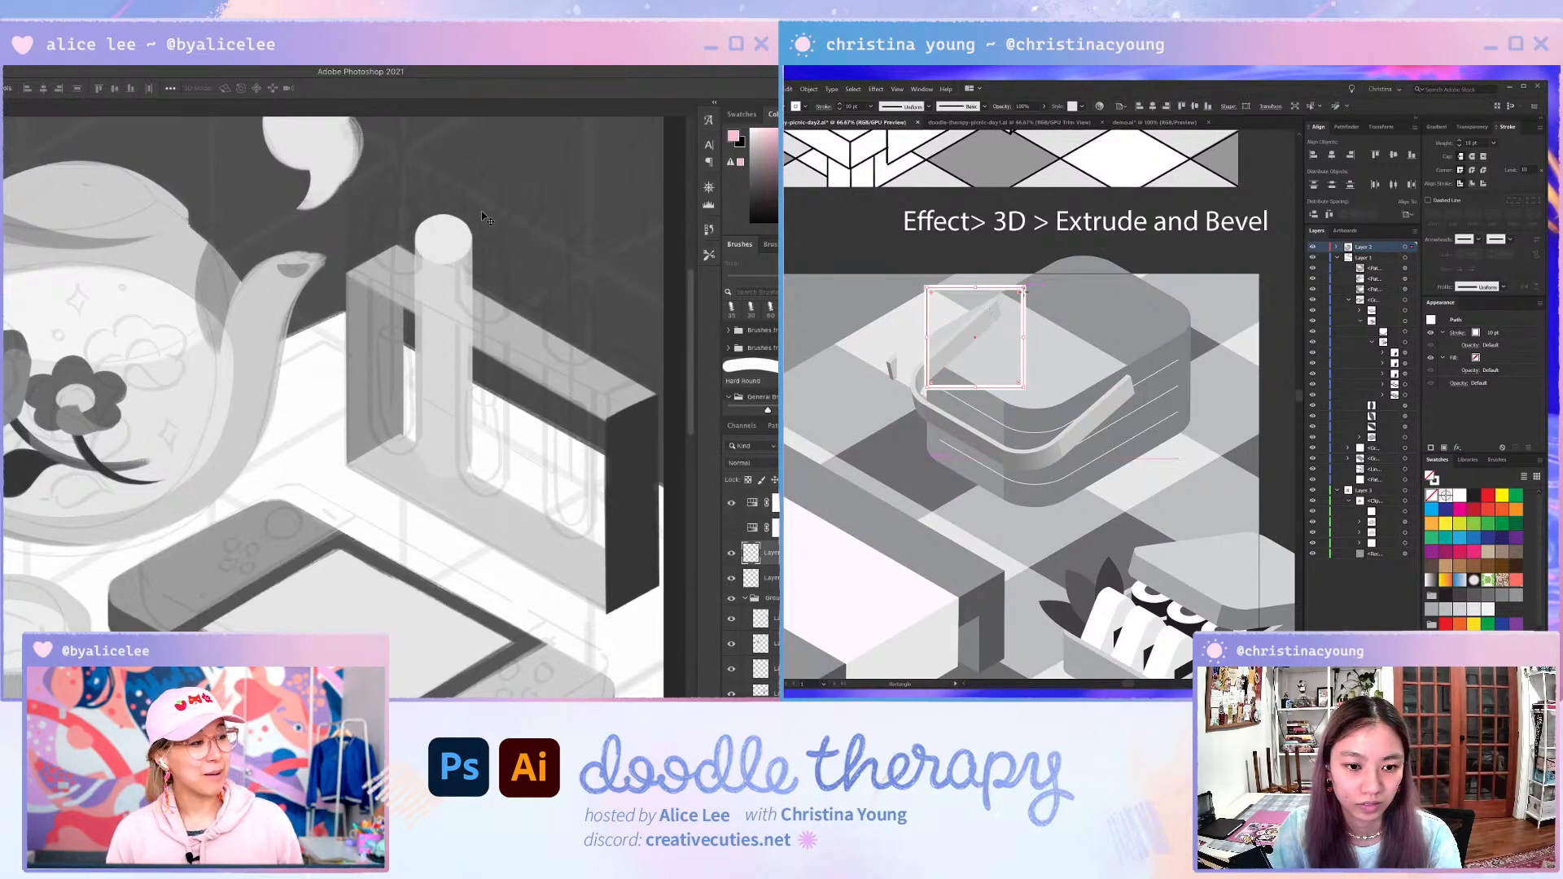
left_click_drag(863, 493, 1145, 297)
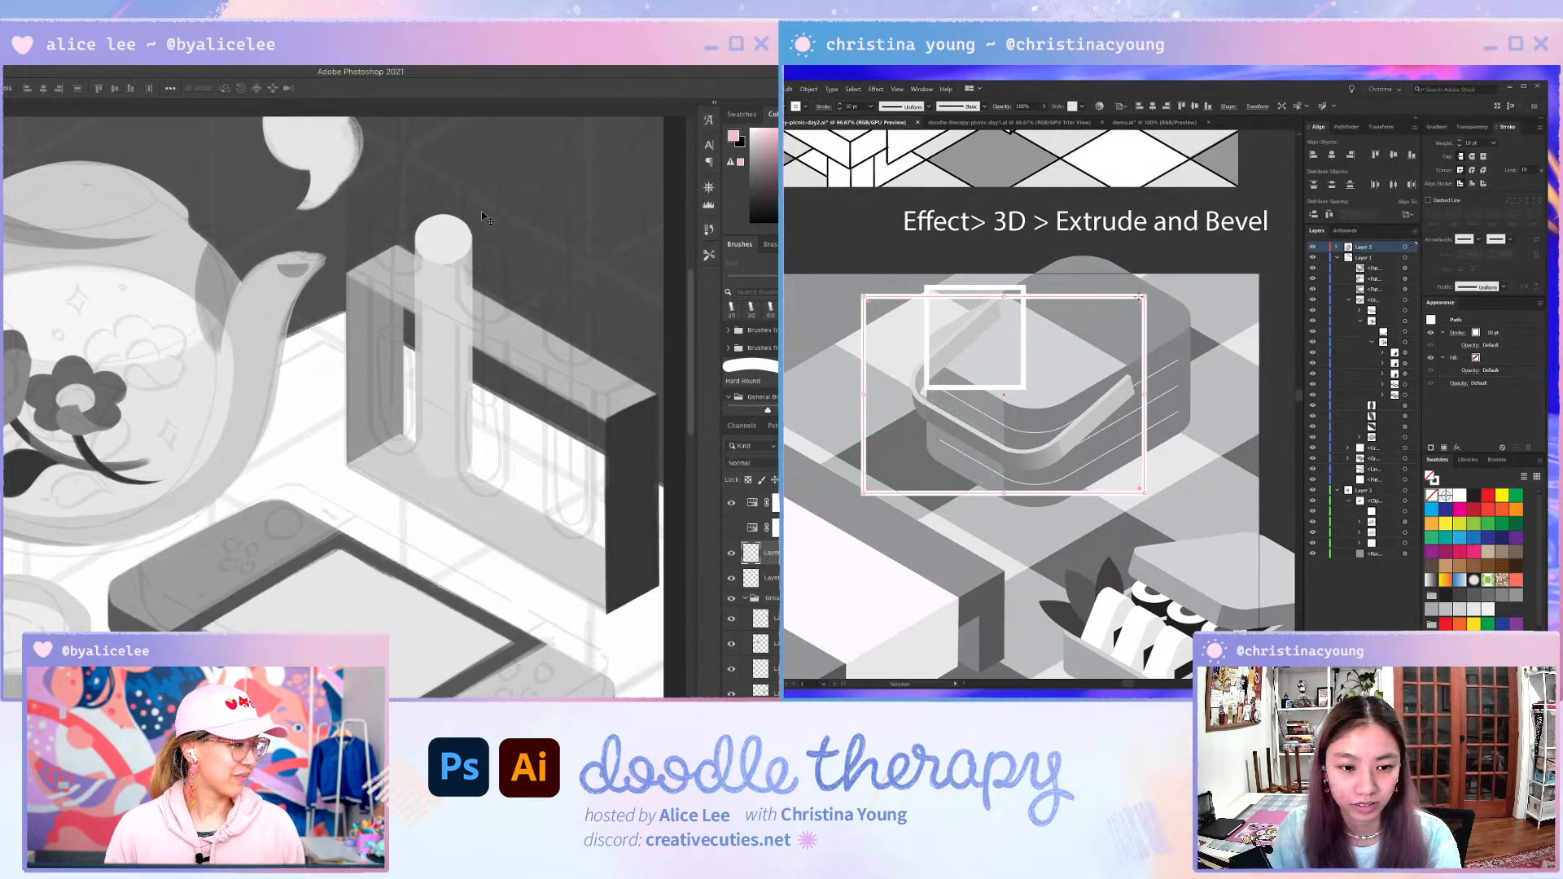
left_click_drag(863, 493, 867, 494)
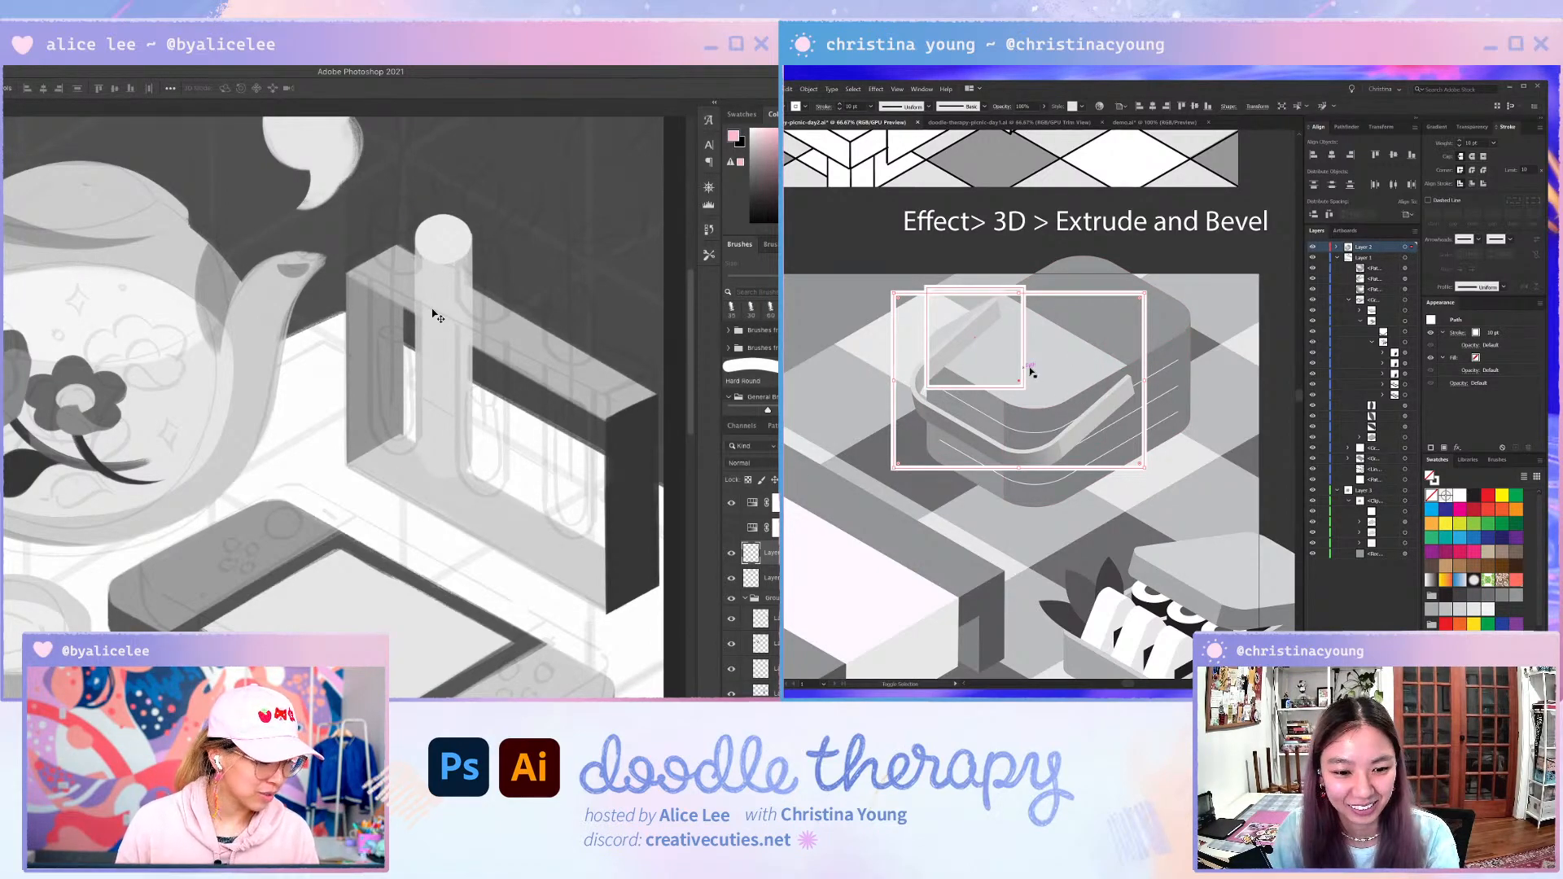
left_click_drag(1020, 468, 1021, 480)
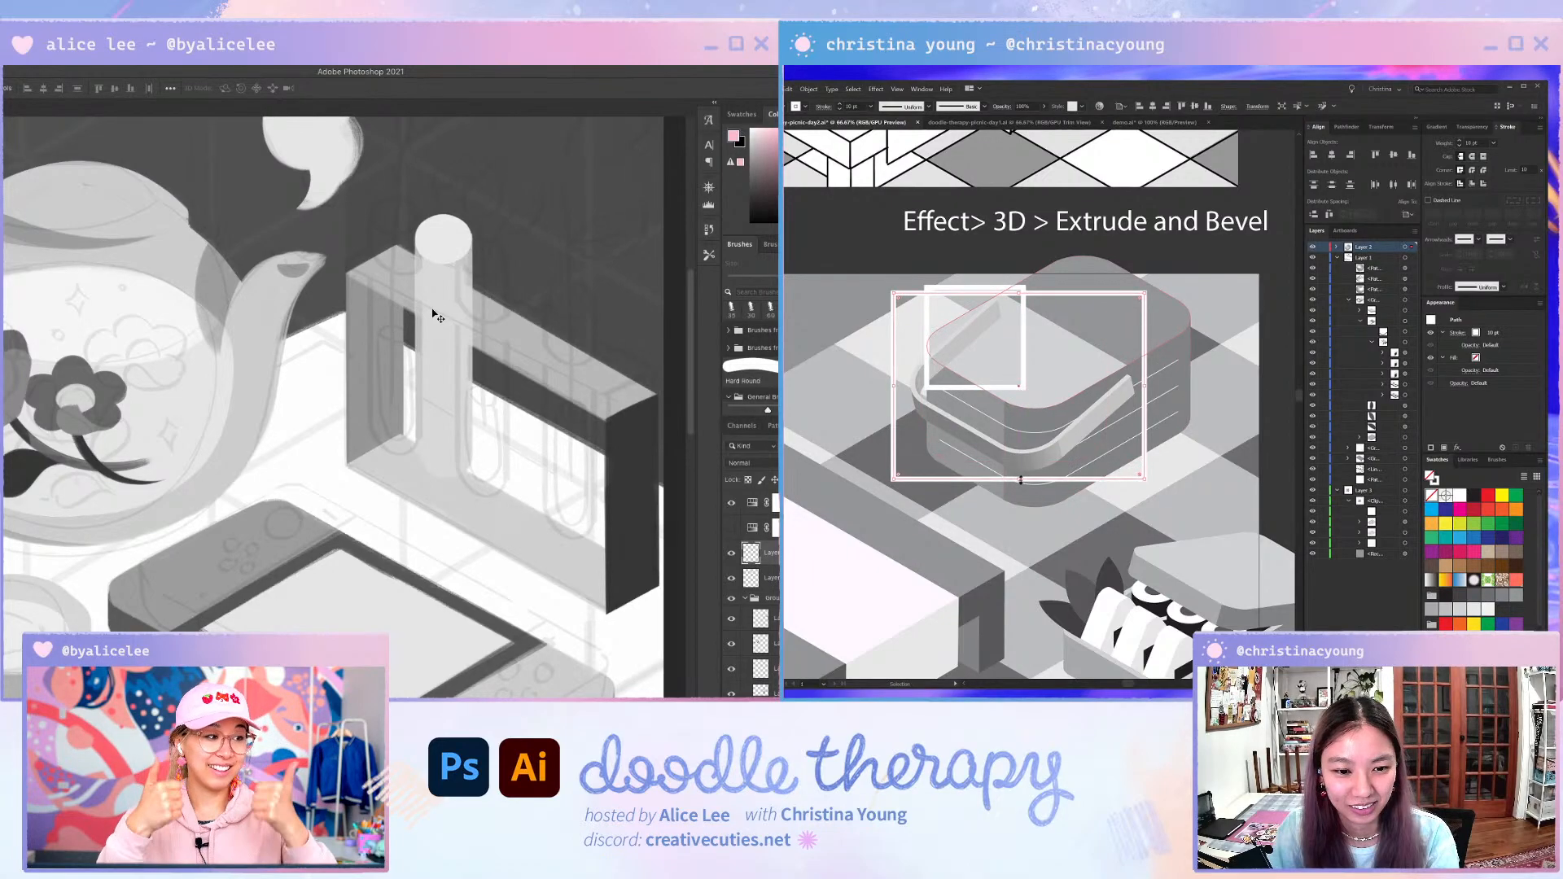
- Cut the small rectangle out of the larger one with the Shape Builder tool
left_click(1024, 382, "shift")
key("shift+m")
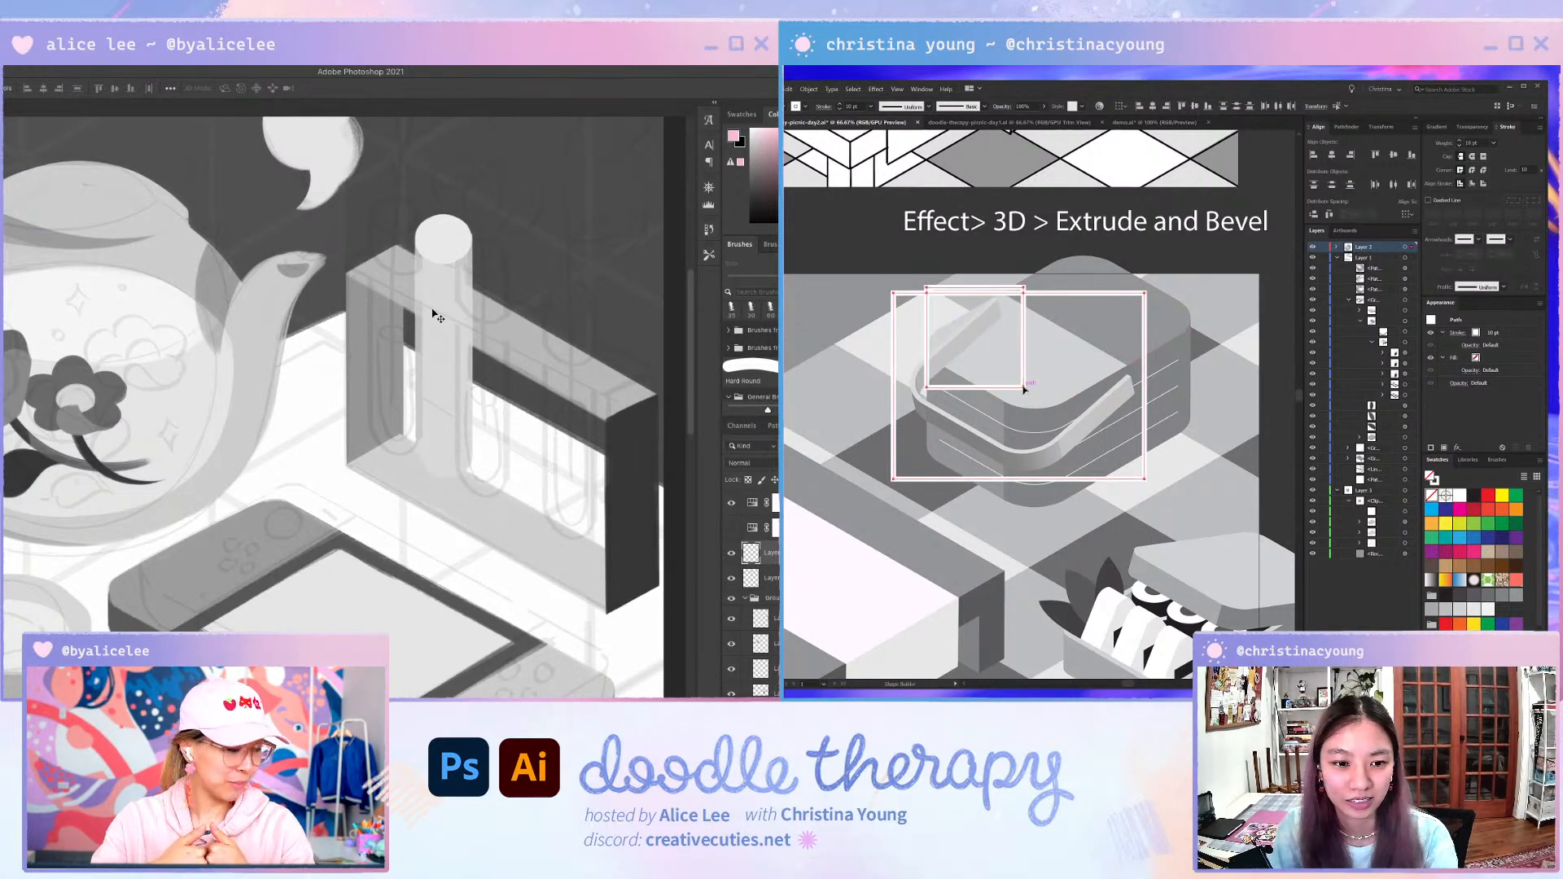
left_click(1025, 388, "alt")
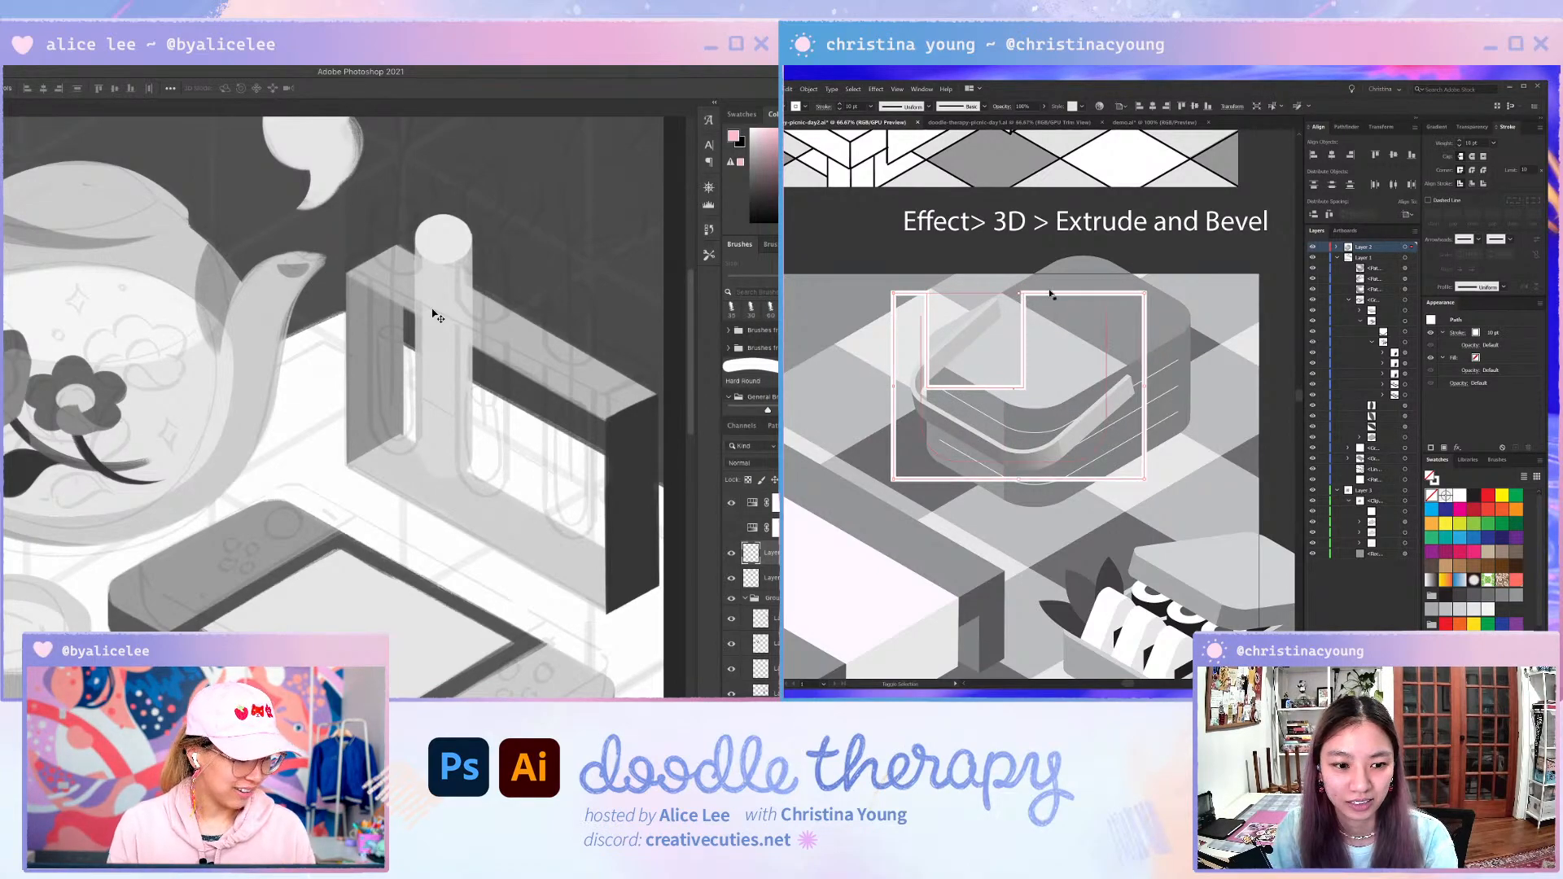
- Make a clipping mask on the front handle using the notched rectangle shape
left_click(1082, 424, "shift")
key("ctrl+g")
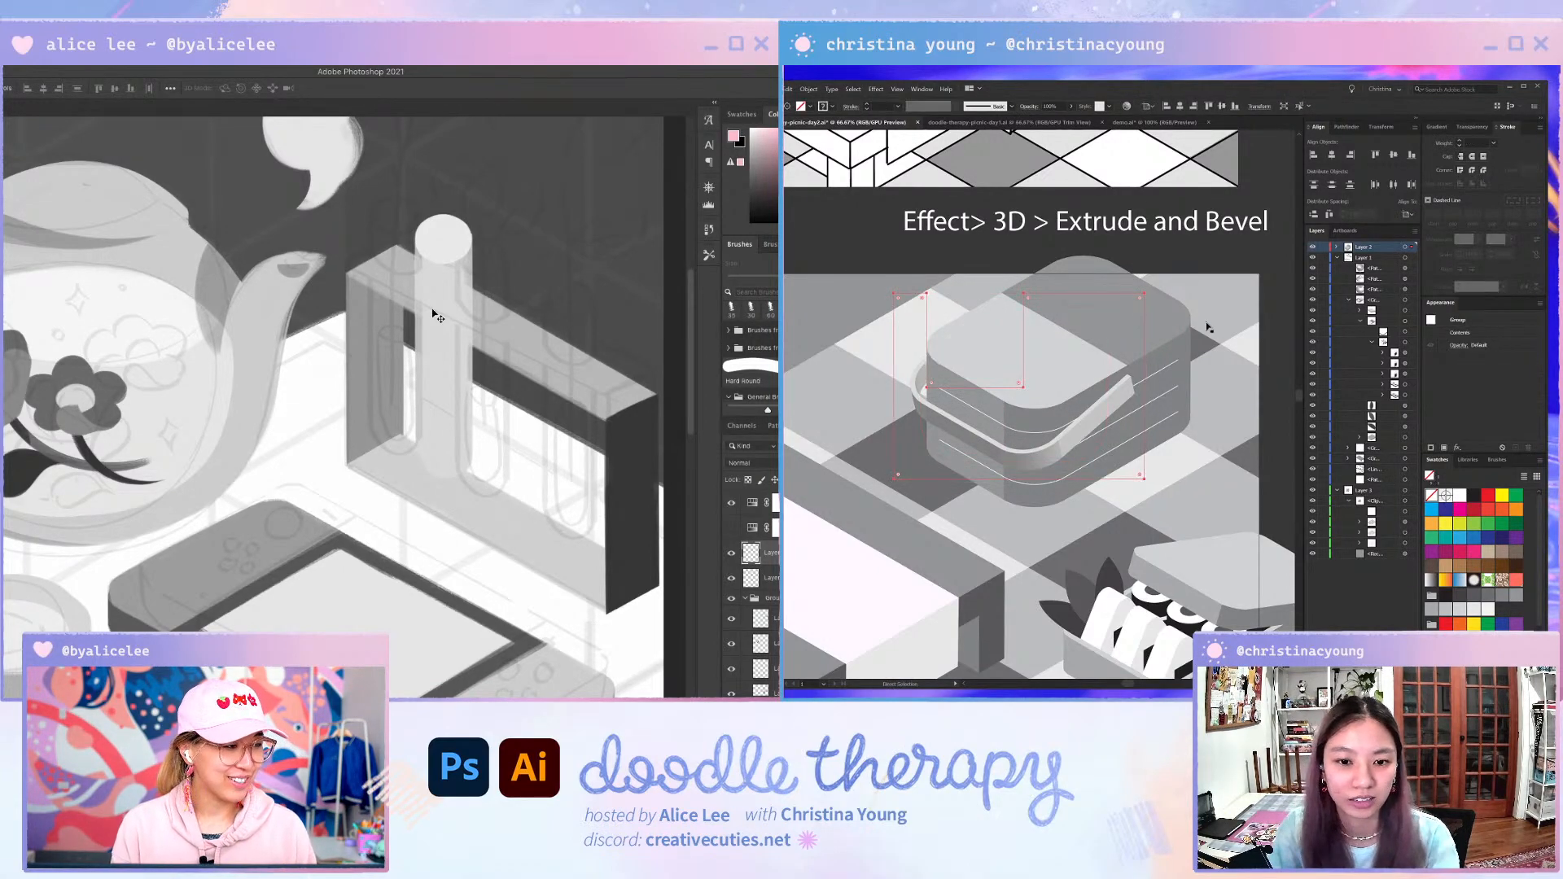
left_click(1221, 269)
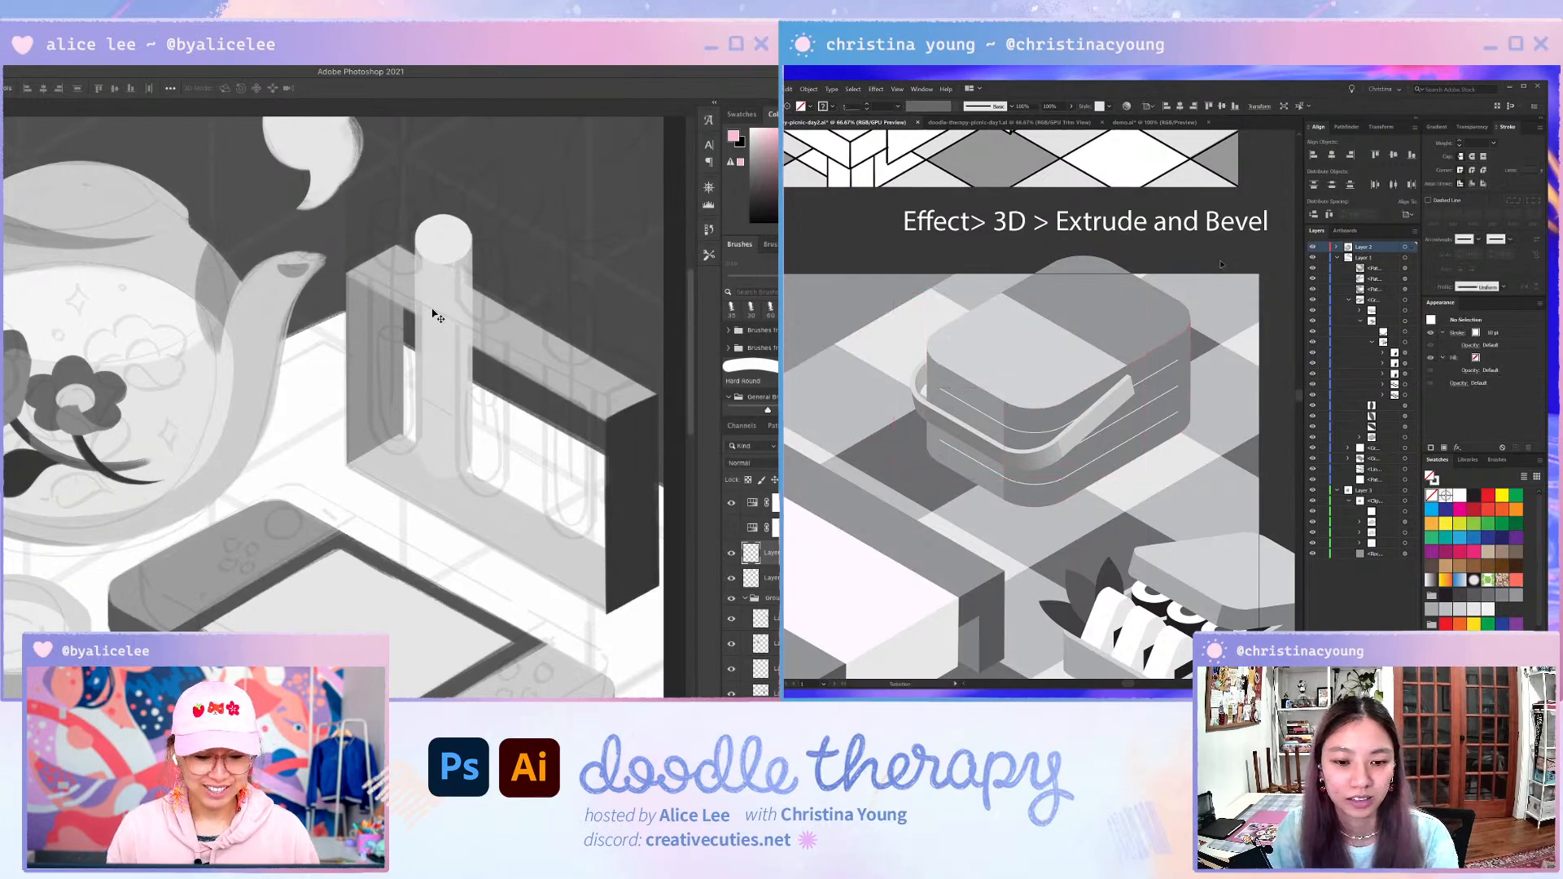
- Set the basket handle's 3D Extrude & Bevel surface to No Shading, and in Photoshop brush a light highlight down the test tube
left_click(1088, 435)
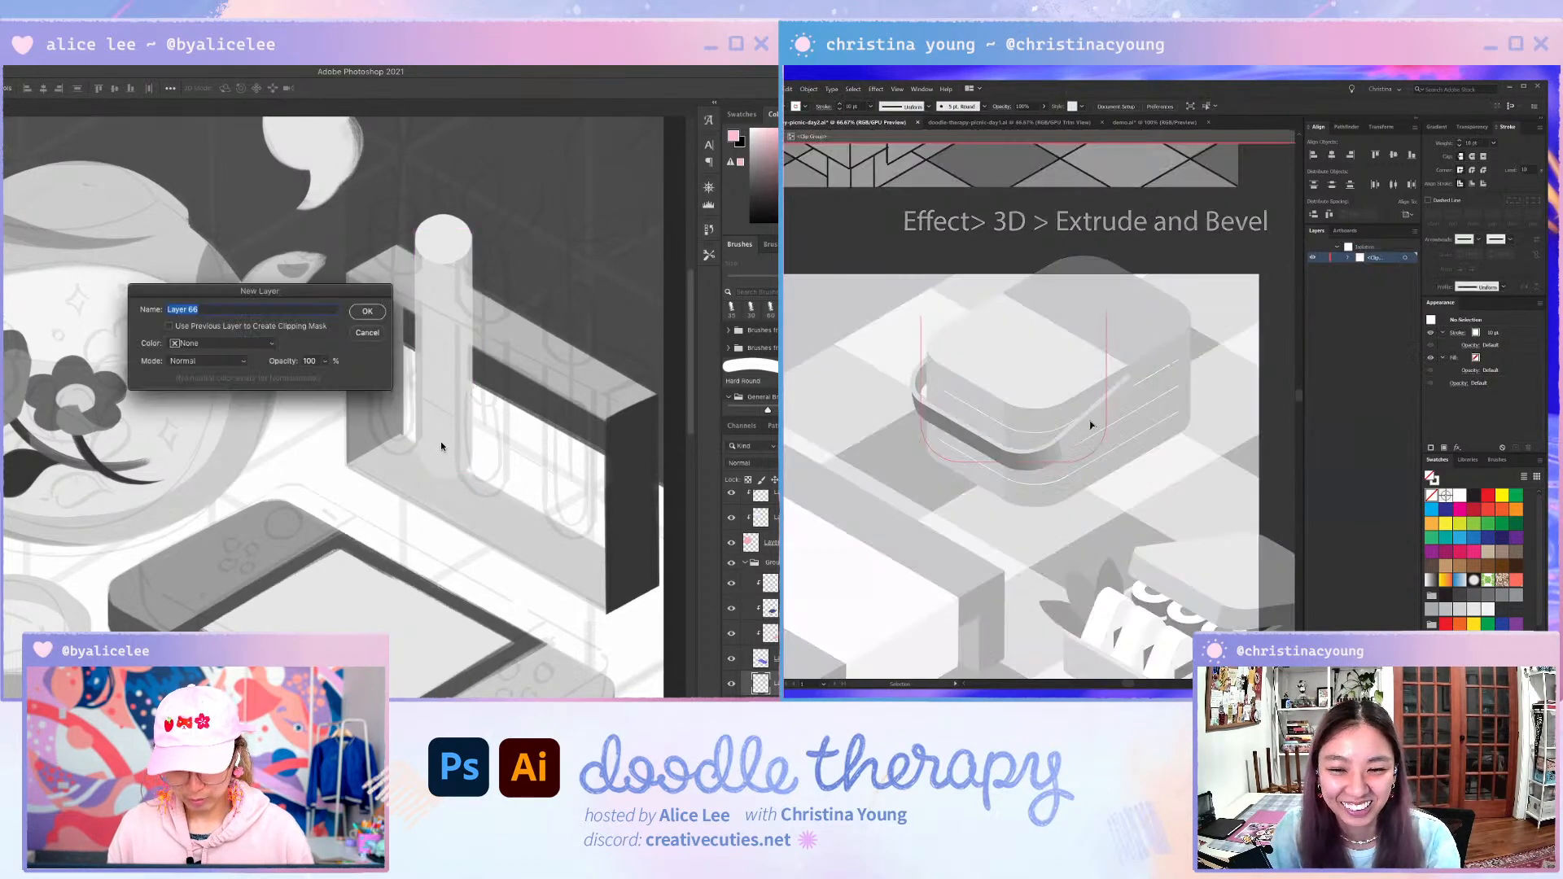
double_click(1091, 424)
key("i")
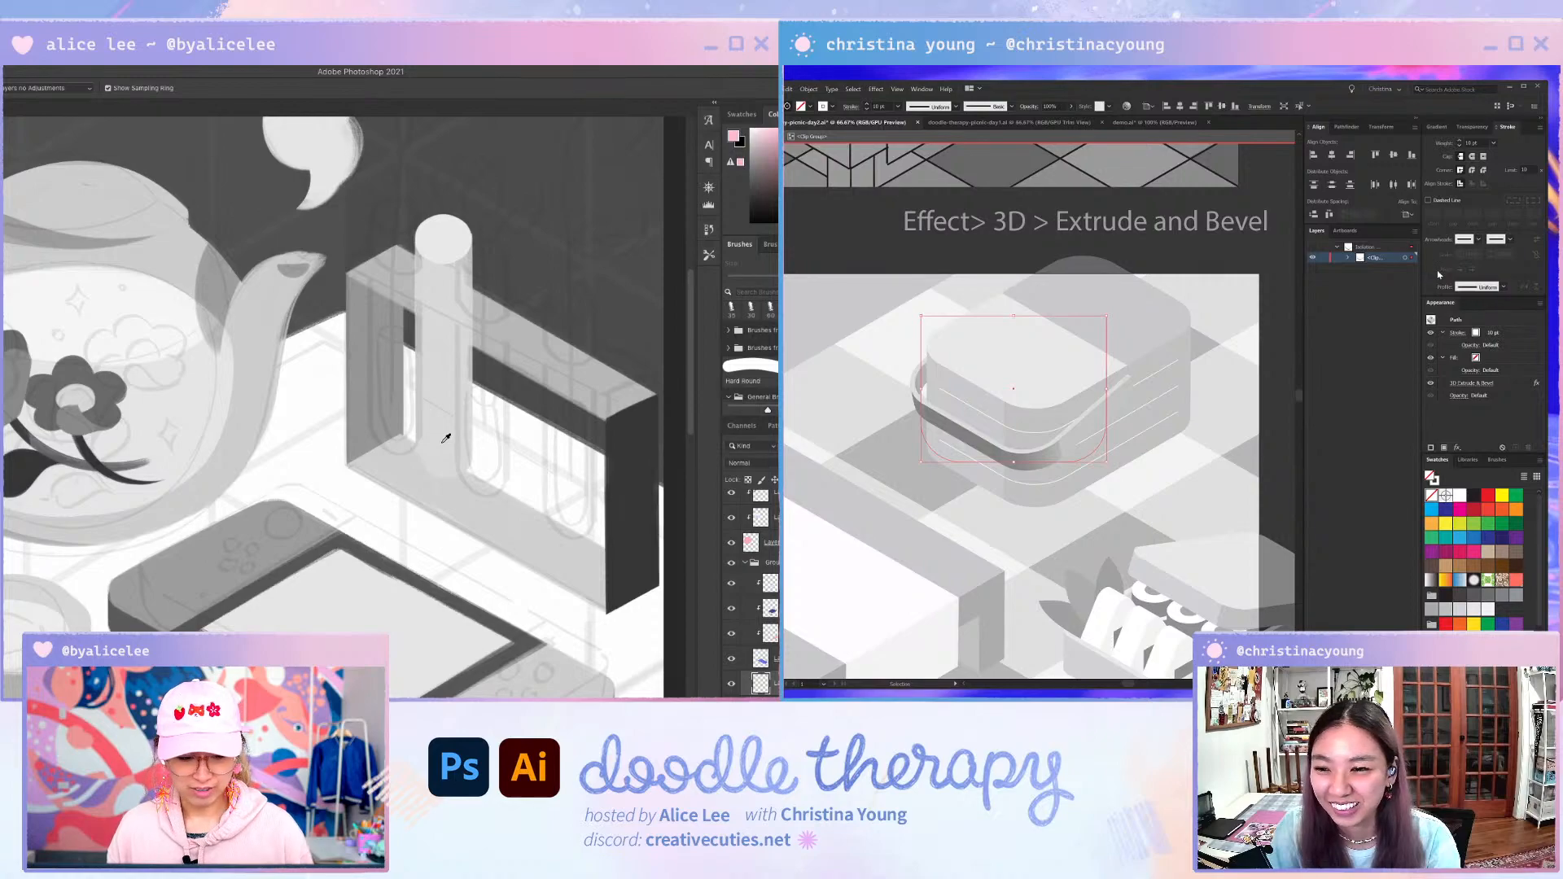
left_click(1495, 381)
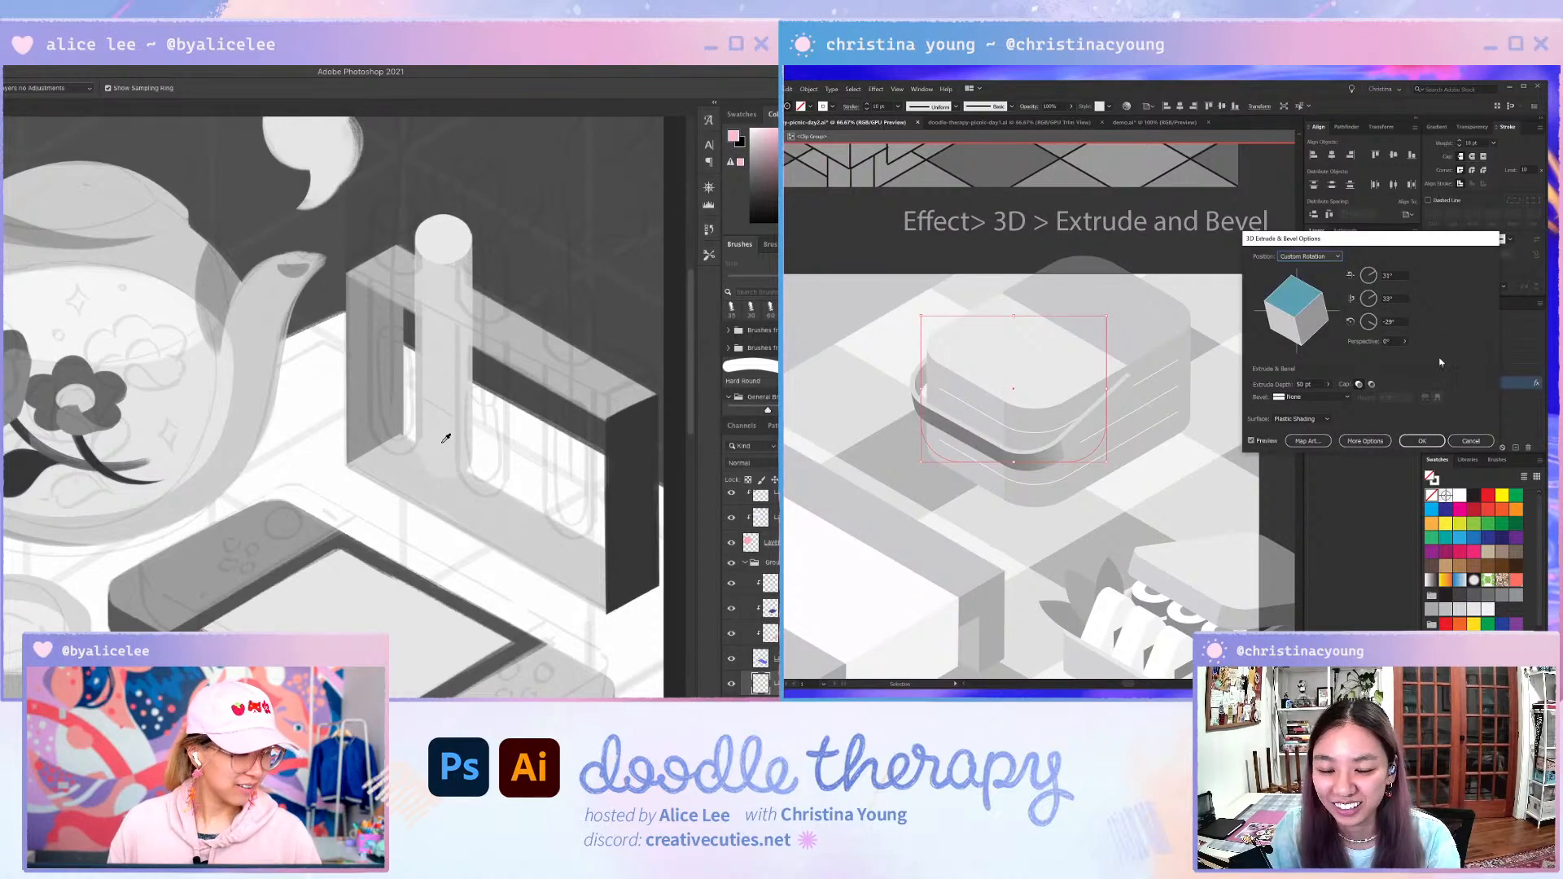
left_click(1302, 419)
left_click(764, 134)
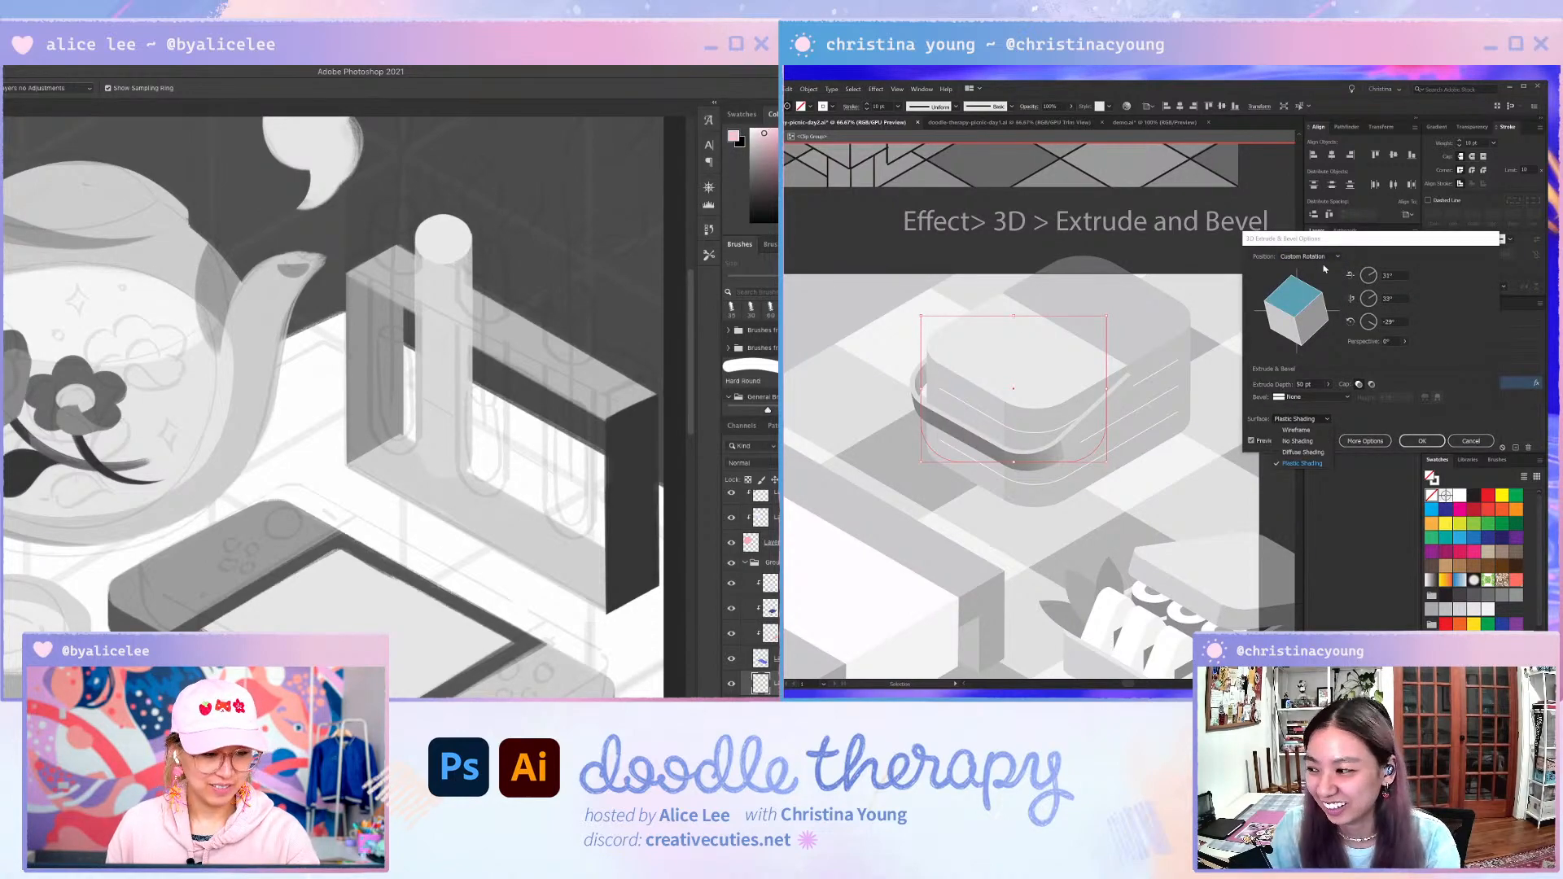
key("b")
mouse_move(433, 259)
left_mouse_down()
mouse_move(434, 456)
mouse_move(453, 421)
mouse_move(451, 259)
mouse_move(444, 449)
left_mouse_up()
left_click(1297, 440)
key("e")
left_click(1422, 440)
key("b")
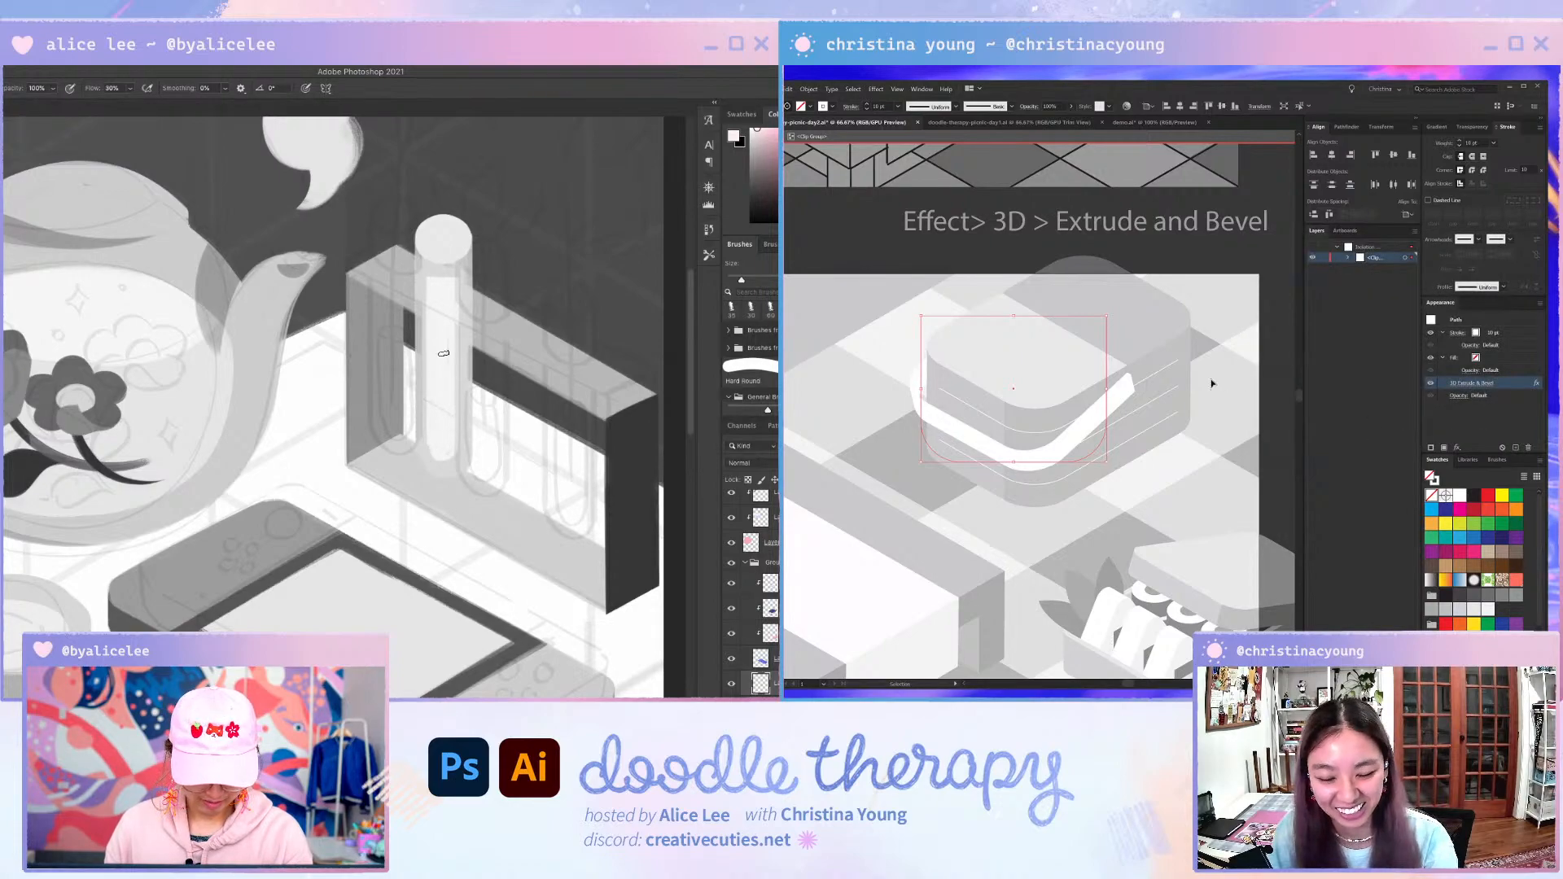
double_click(1211, 373)
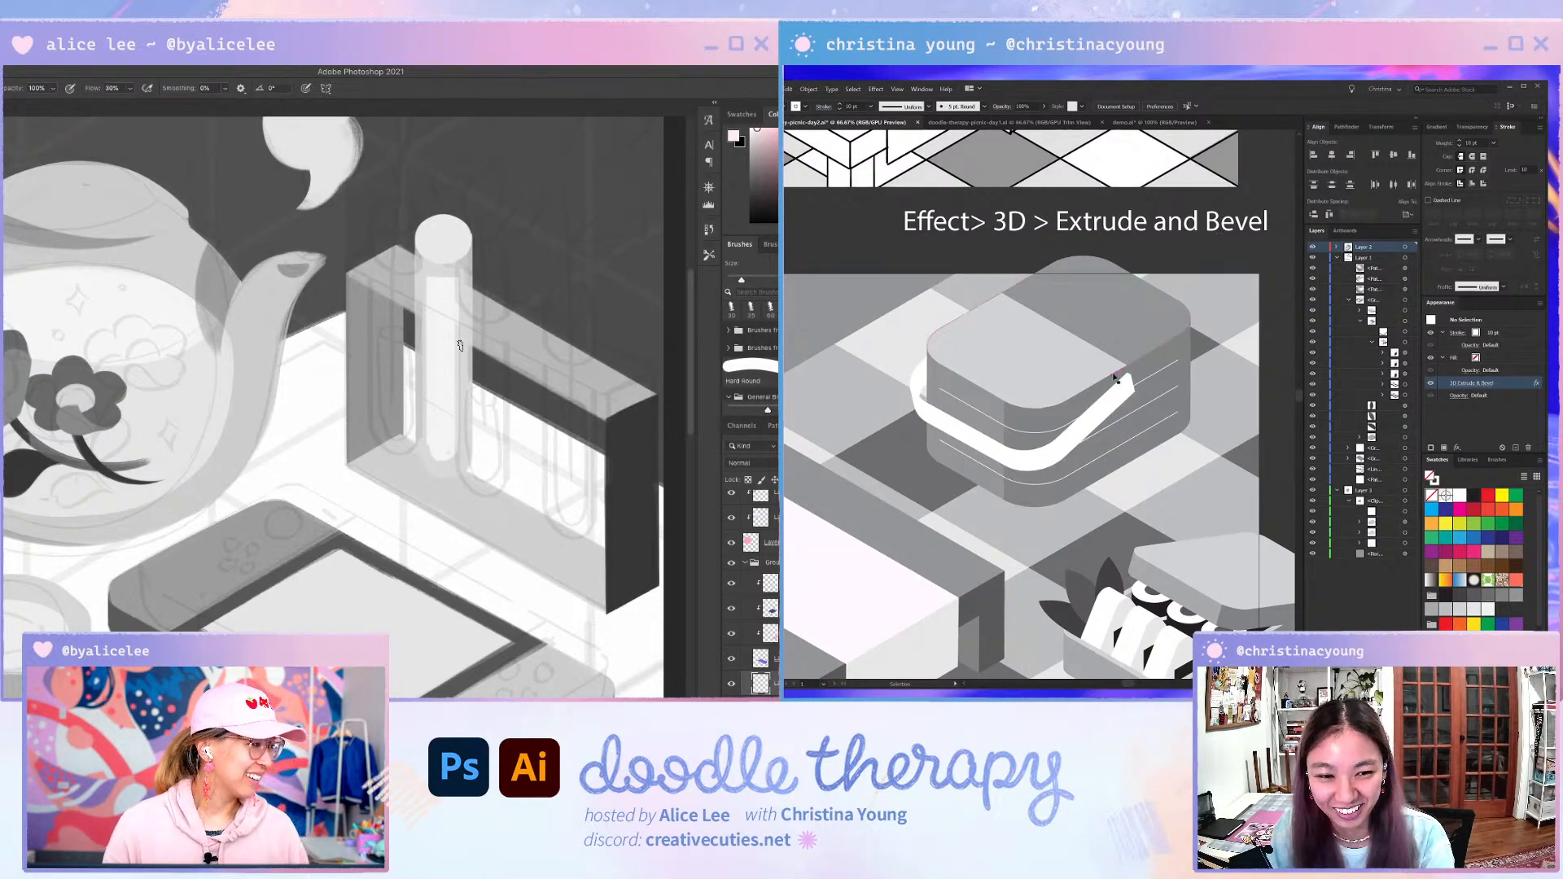
- Isolate the basket handle's clip group in Illustrator, and in Photoshop nudge the test tube's highlight layer and send it back two levels
left_click(1089, 429)
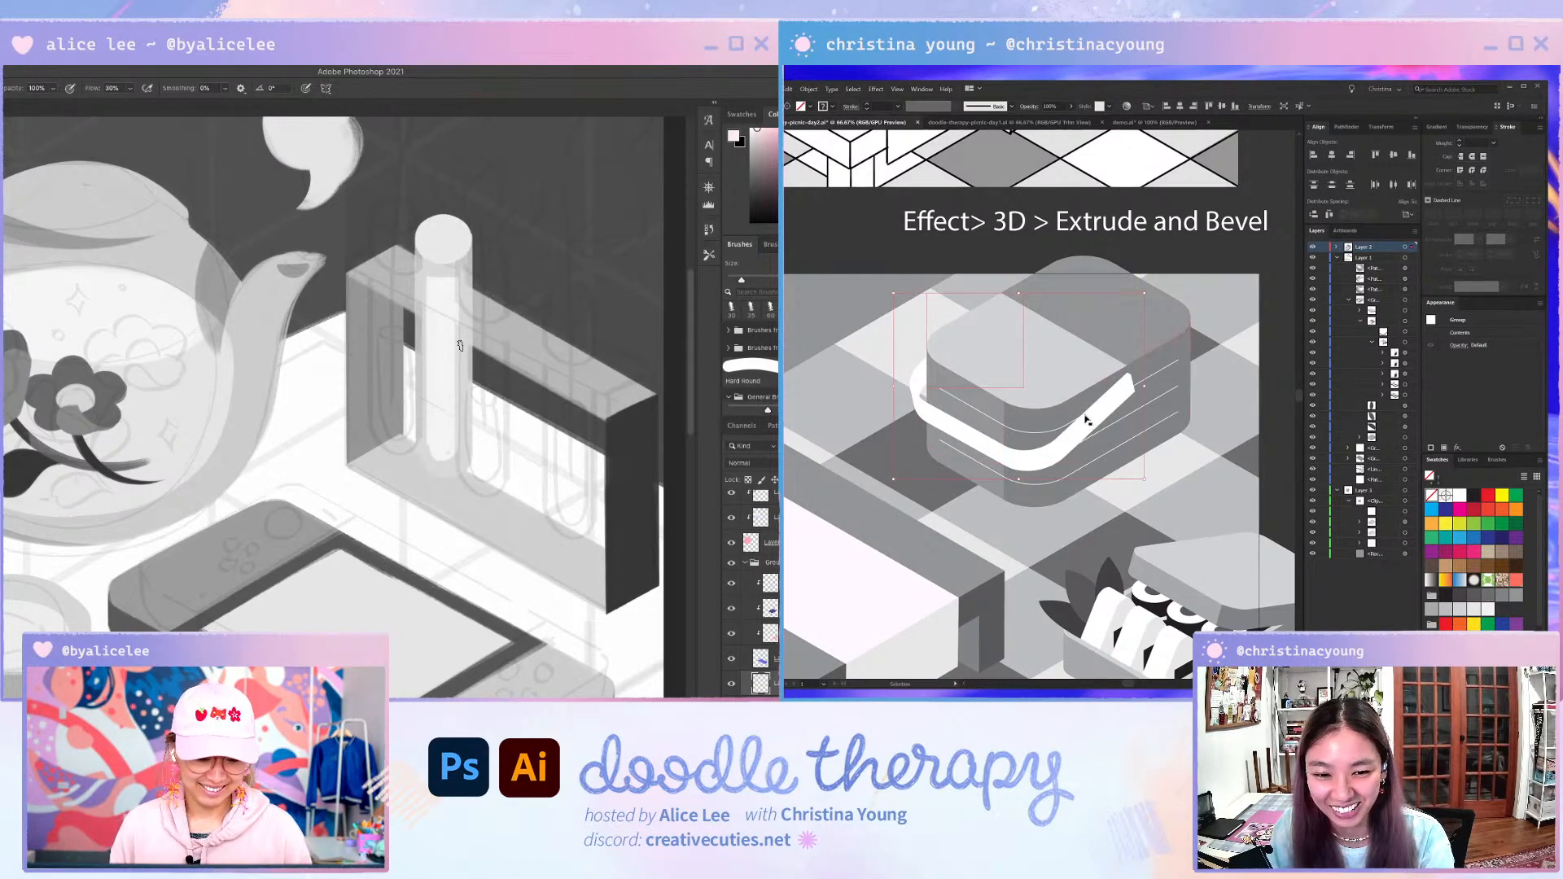
double_click(1096, 425)
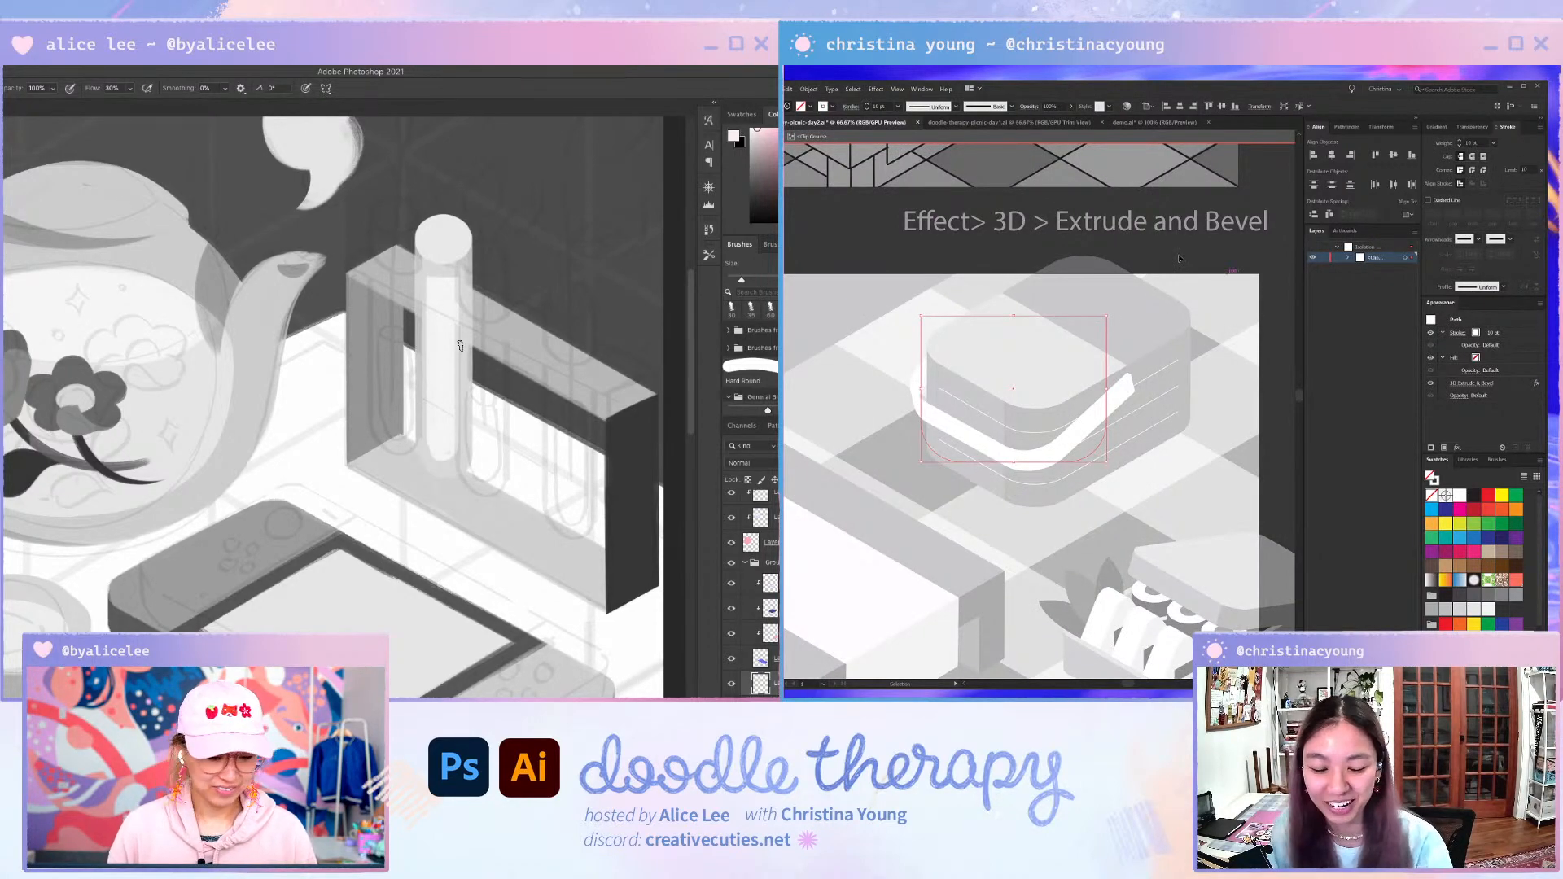
key("v")
left_click_drag(442, 435, 445, 452)
key("super+bracketleft")
key("super+bracketleft")
left_click(449, 355, "super")
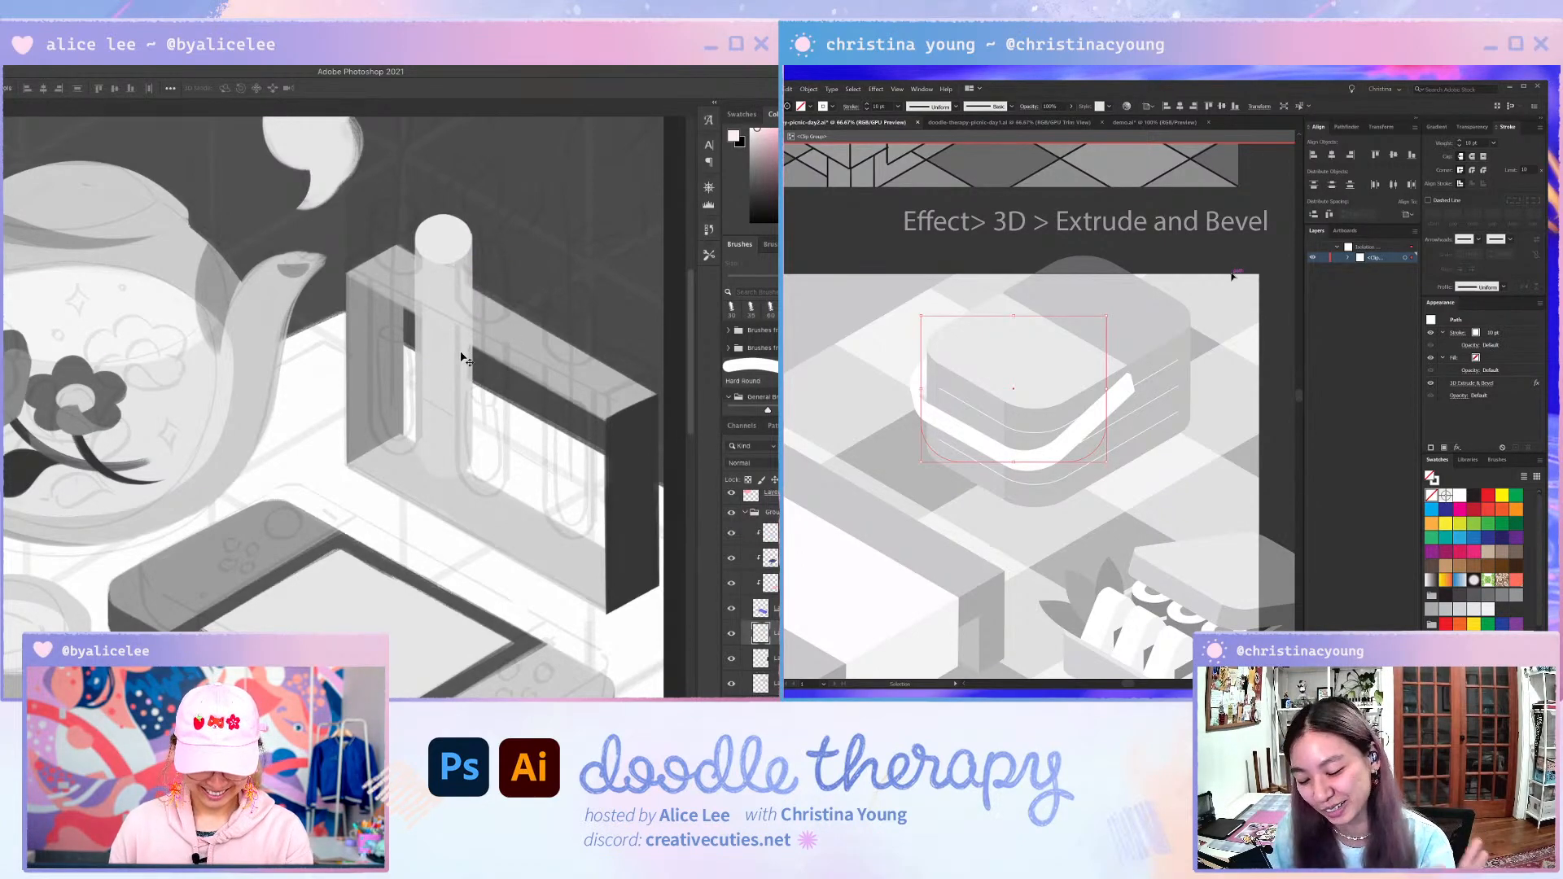
- In Photoshop, paint the rack's top bar over the test tube with the rack's sampled color and erase the excess around the tube
key("i")
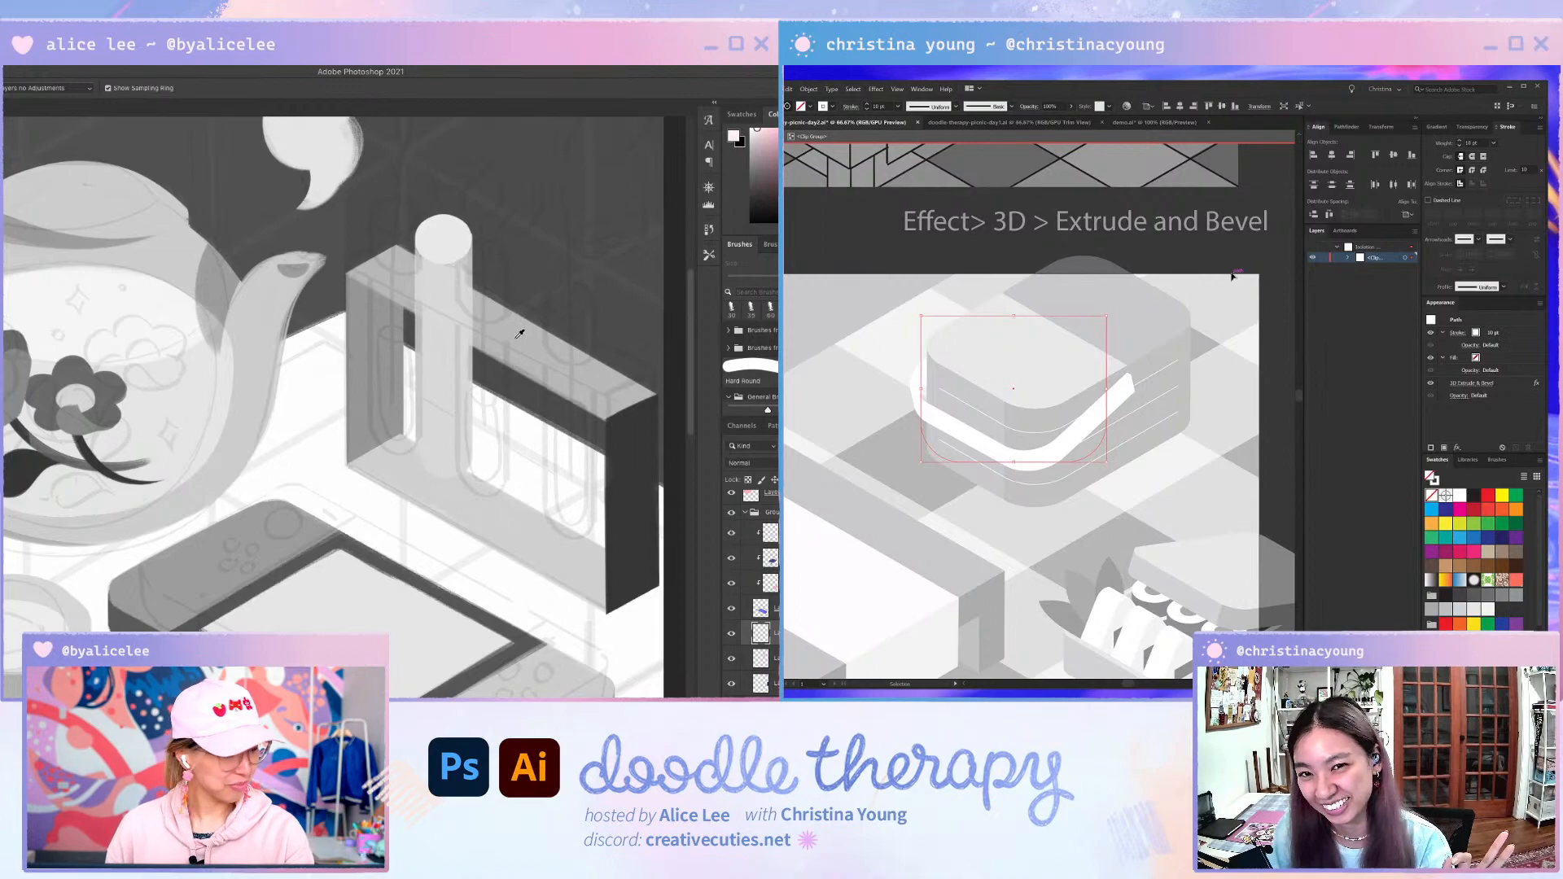
left_click(515, 340)
key("r")
left_click_drag(529, 334, 537, 342)
key("Escape")
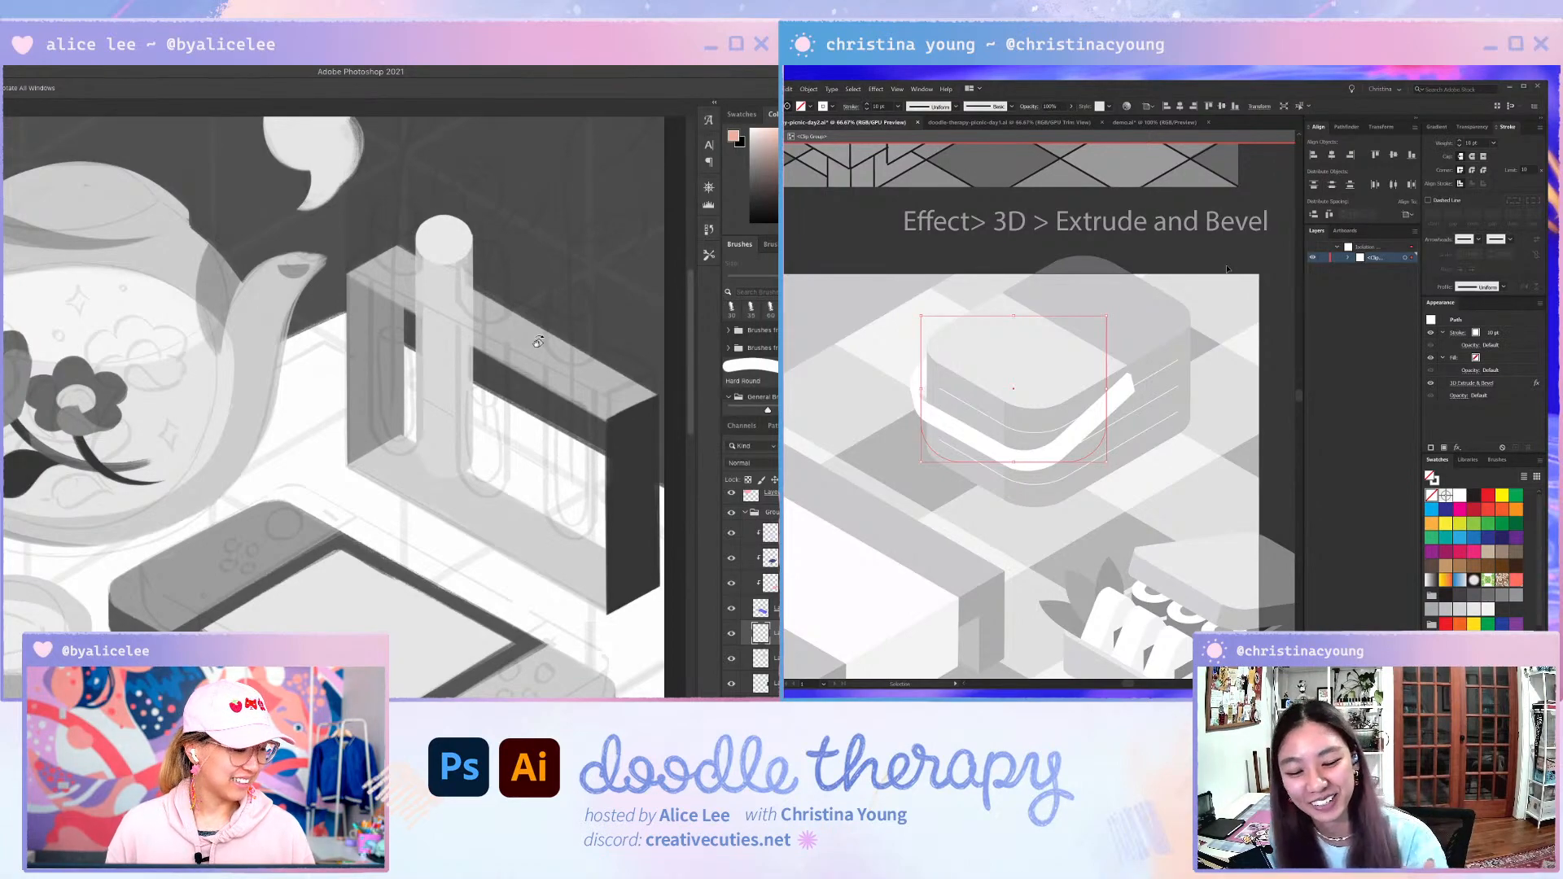
key("b")
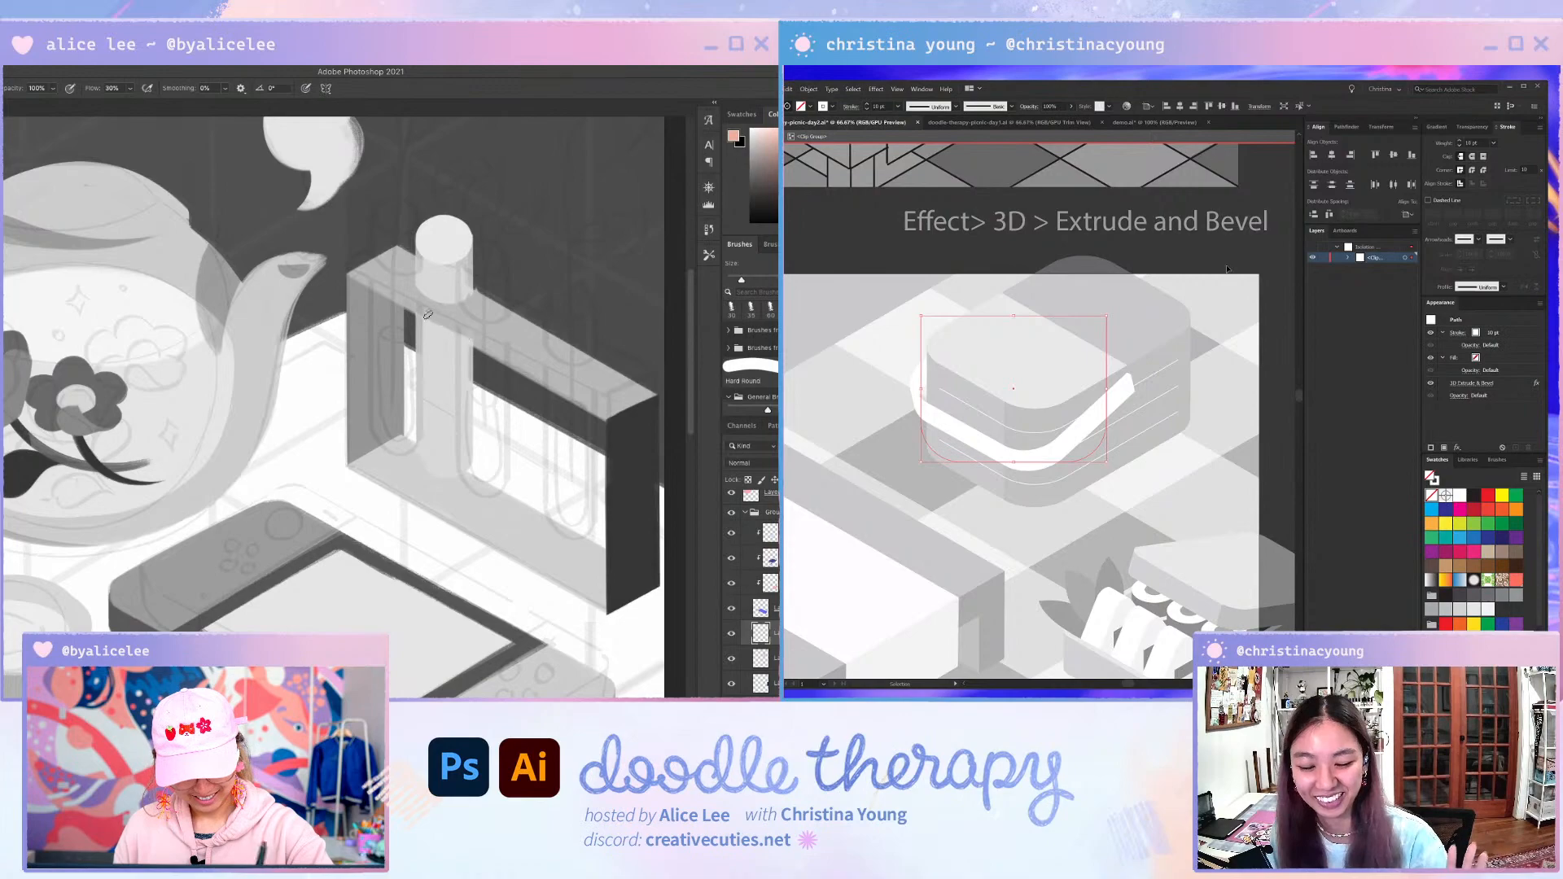
key("e")
left_click_drag(412, 266, 472, 298)
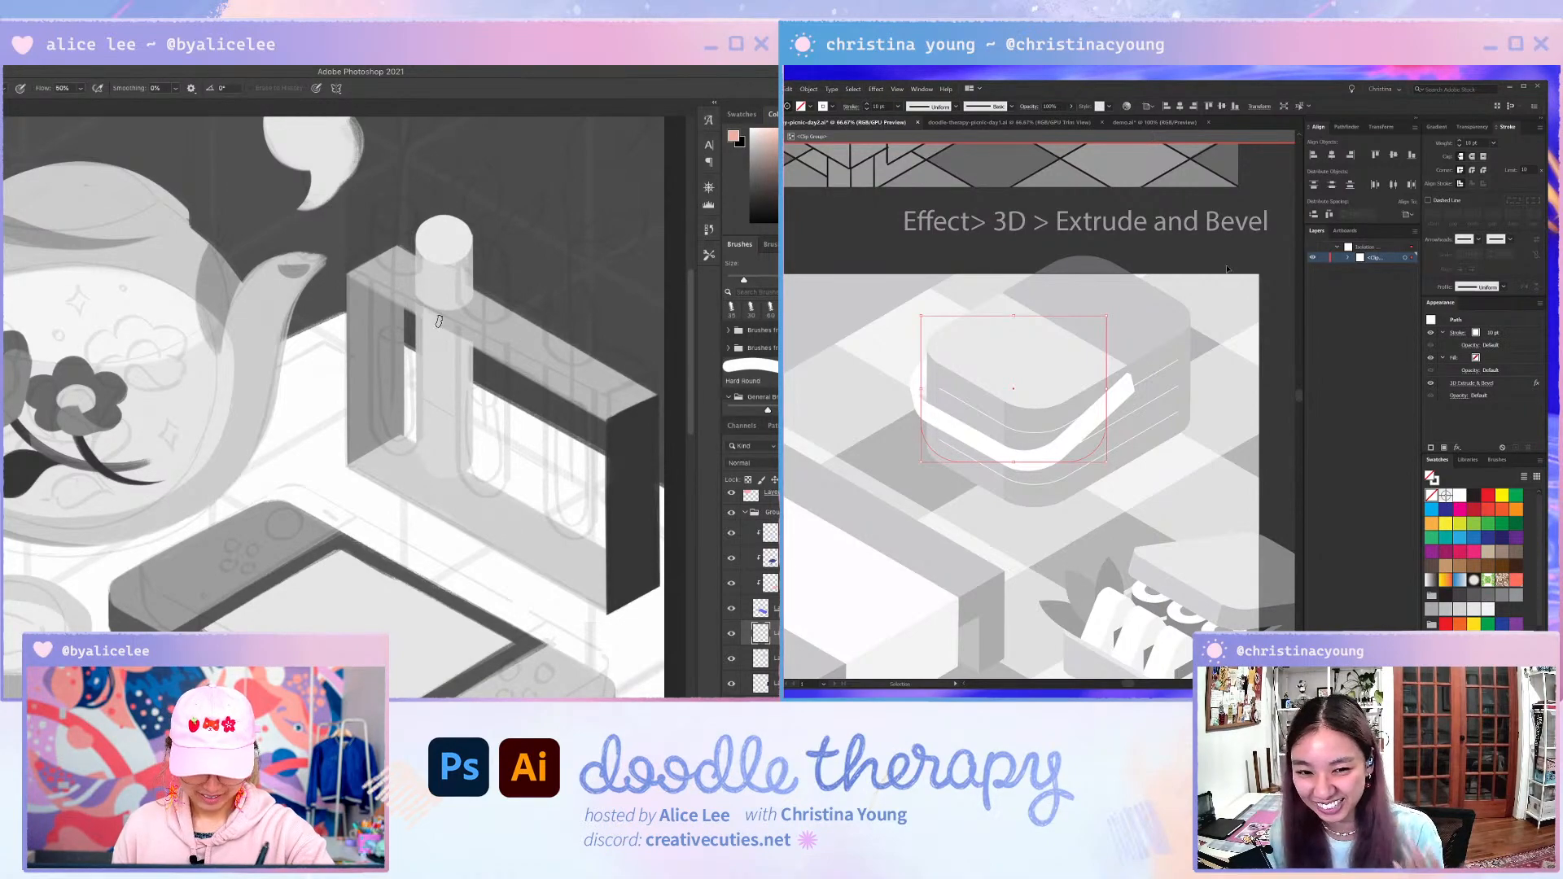
key("b")
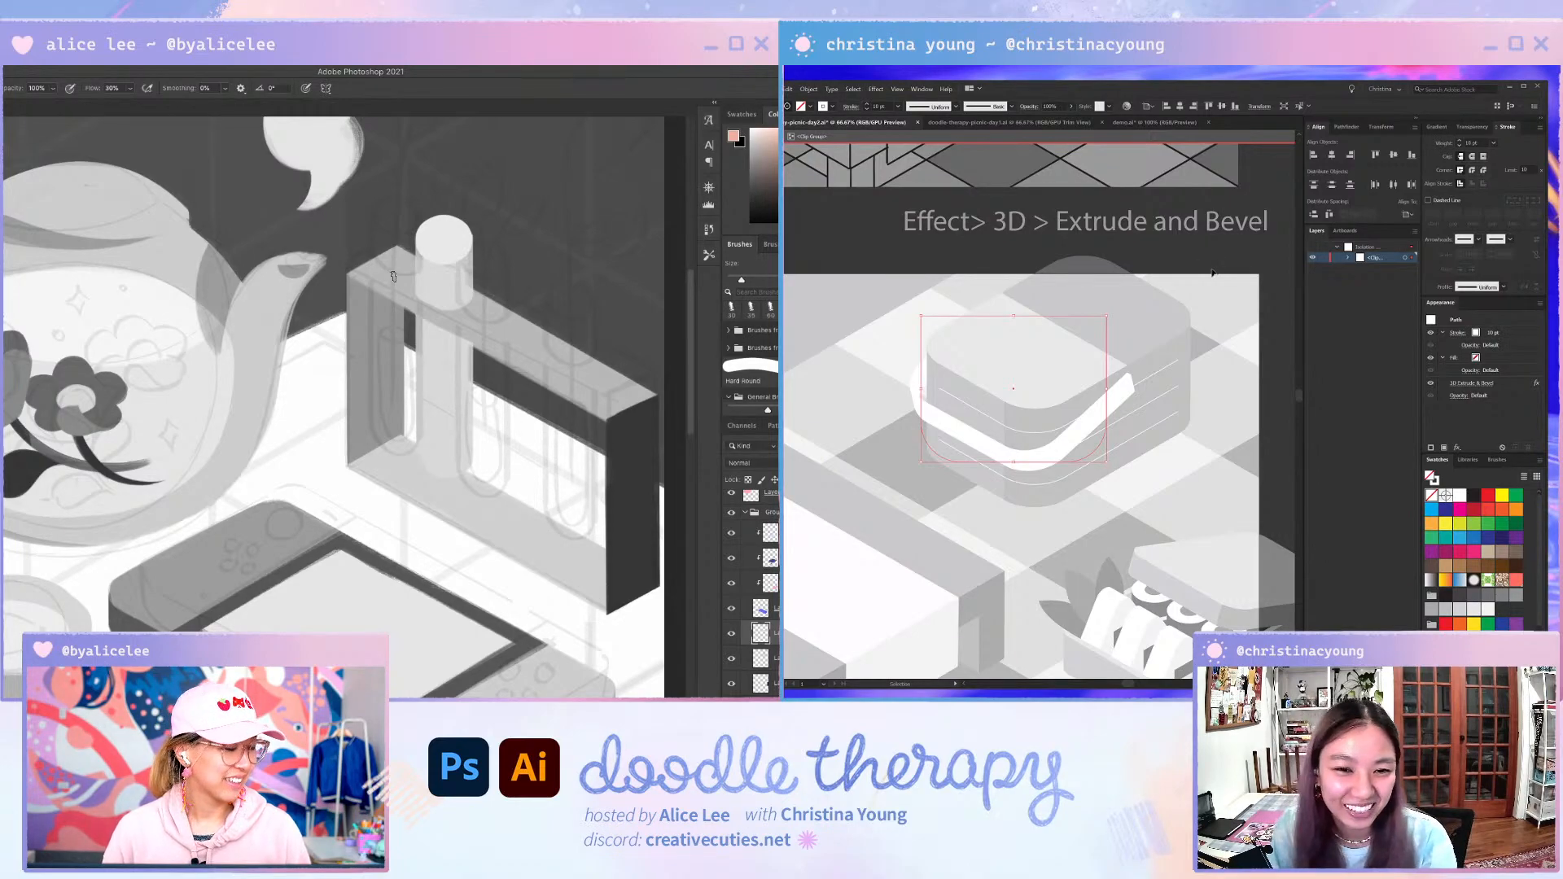
- In Illustrator, isolate the basket handle's clip group and expand the extruded handle's appearance into editable shapes
left_click(1165, 275)
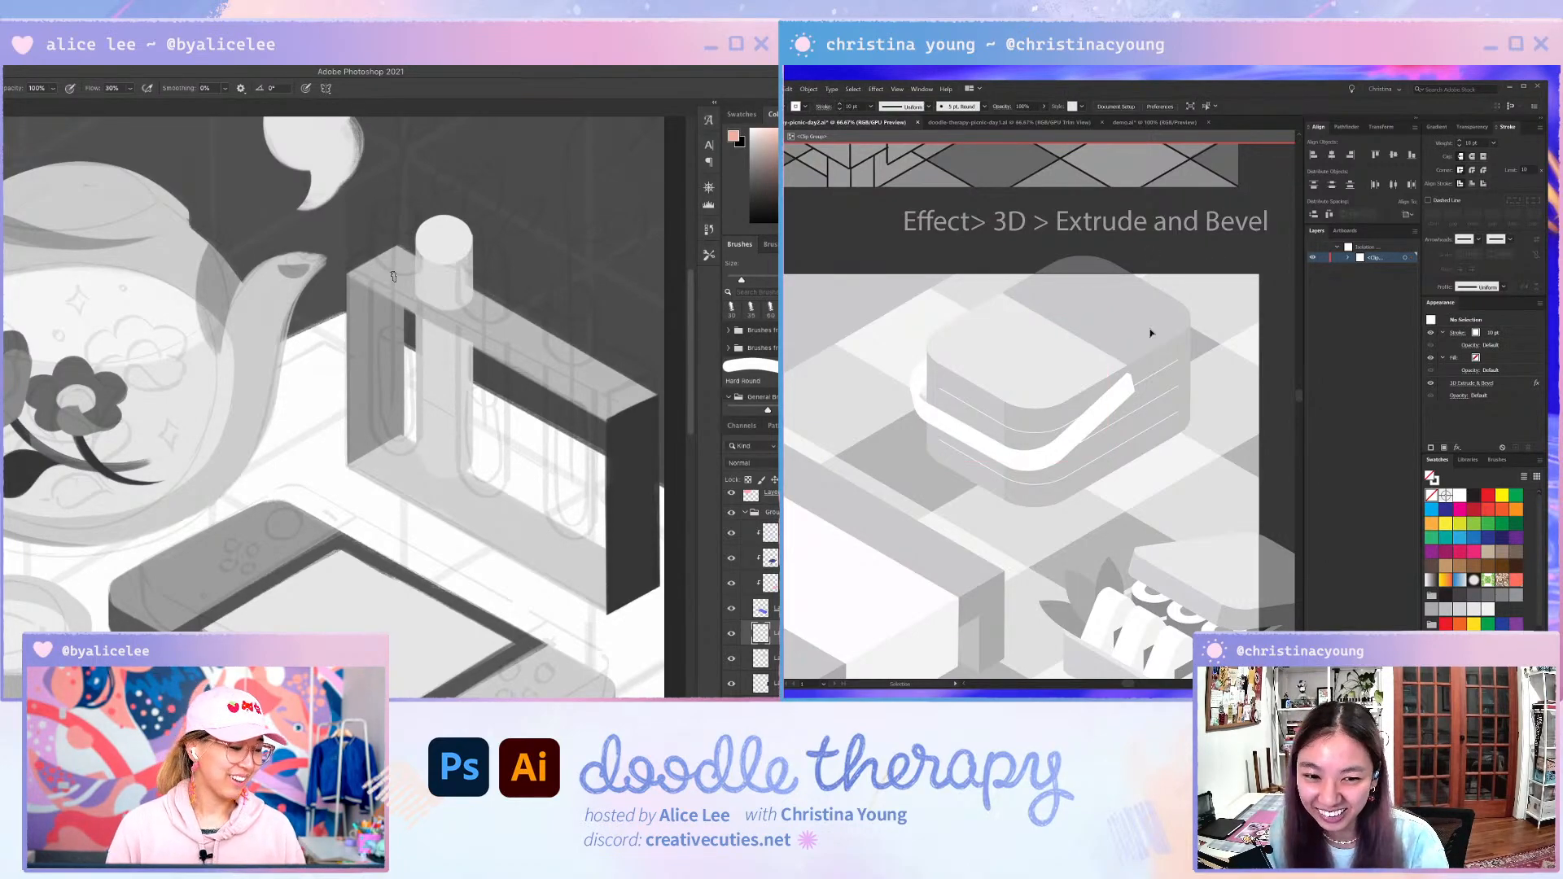
double_click(1165, 267)
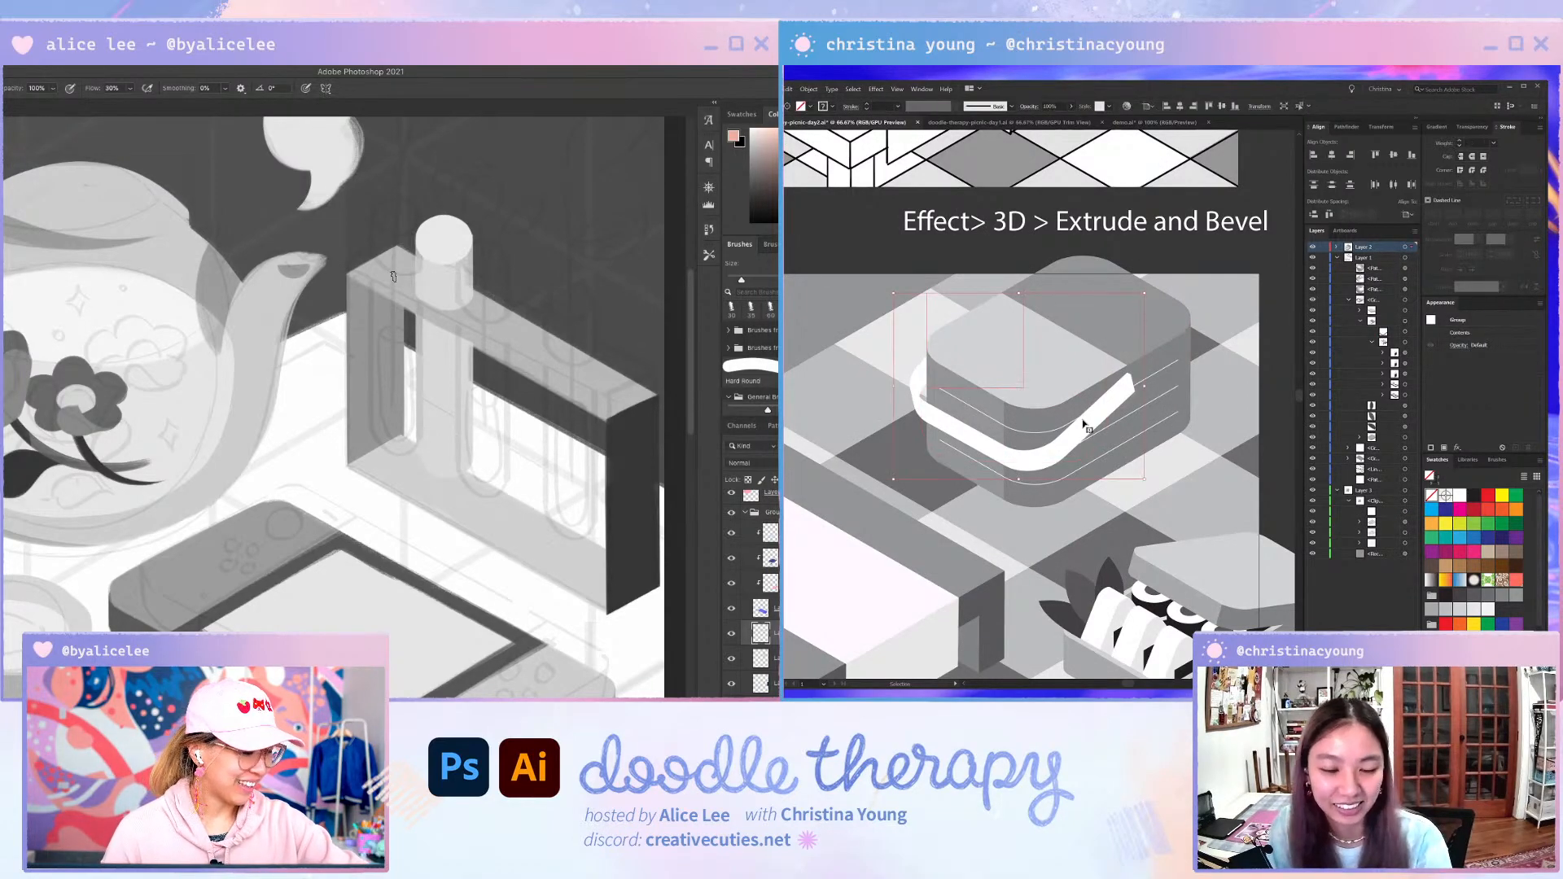
double_click(1087, 430)
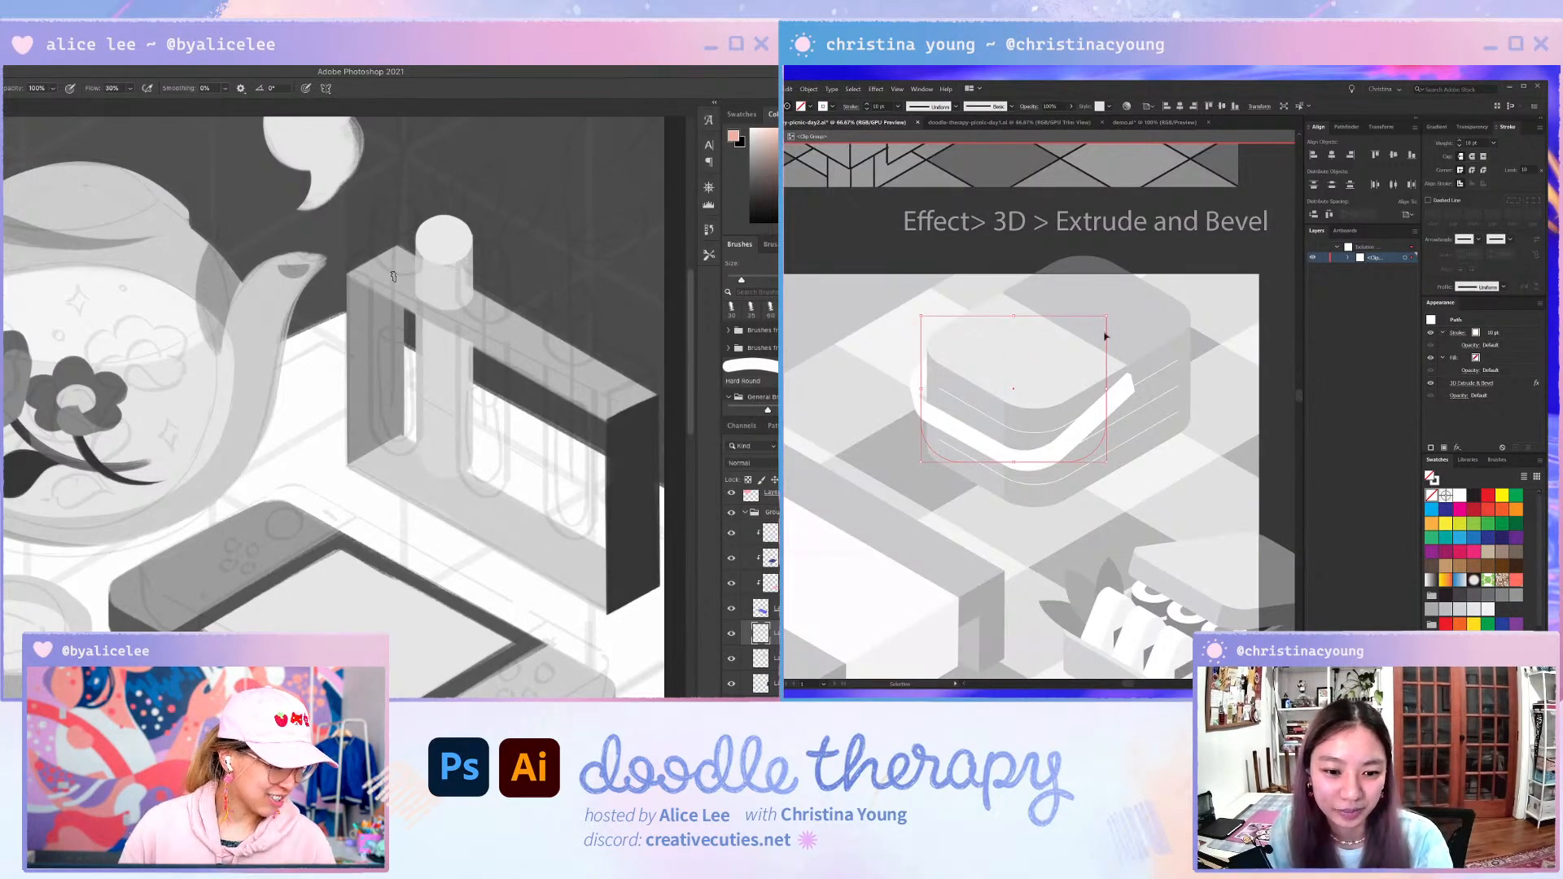
key("alt+o")
key("e")
left_click(1220, 265)
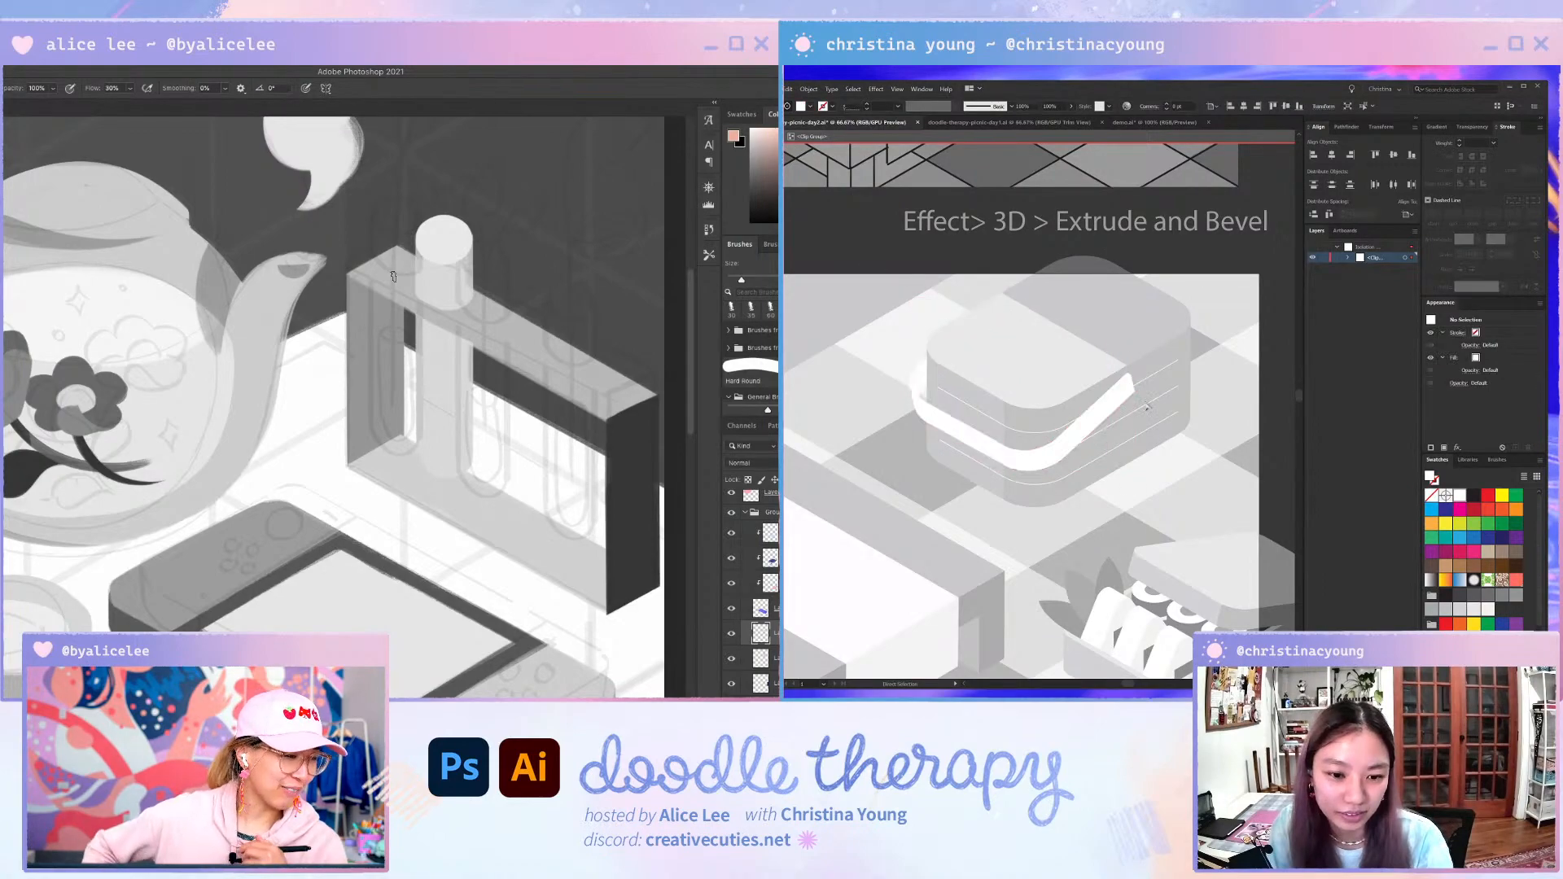
- Fill the handle's outer front faces with a gray sampled from the basket and exit isolation mode
left_click(1083, 439, "ctrl")
left_click(1002, 460, "ctrl+shift")
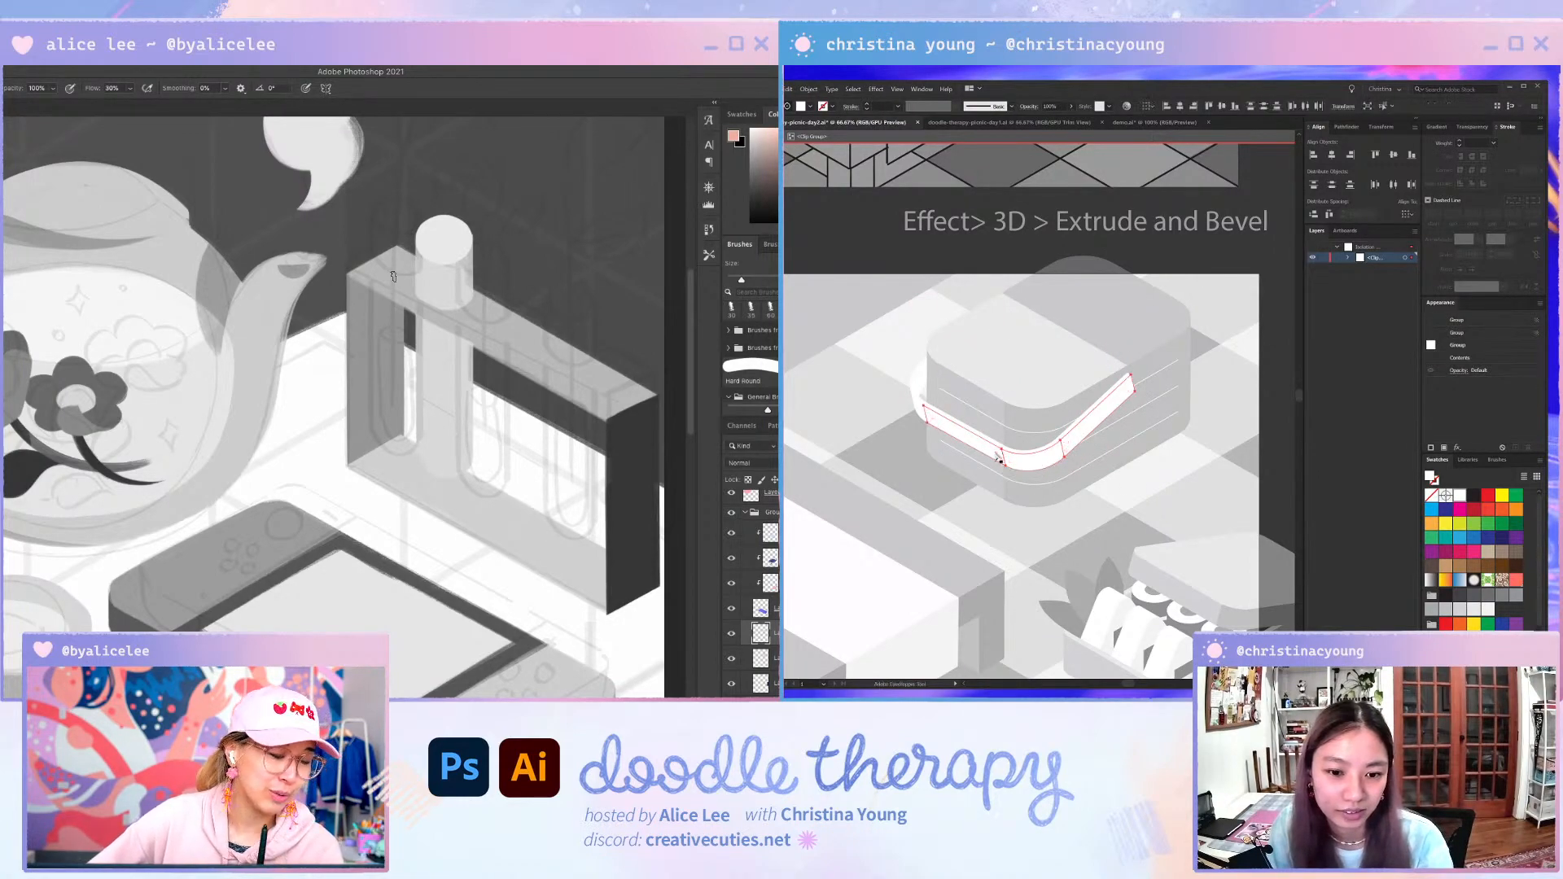
left_click(1068, 376)
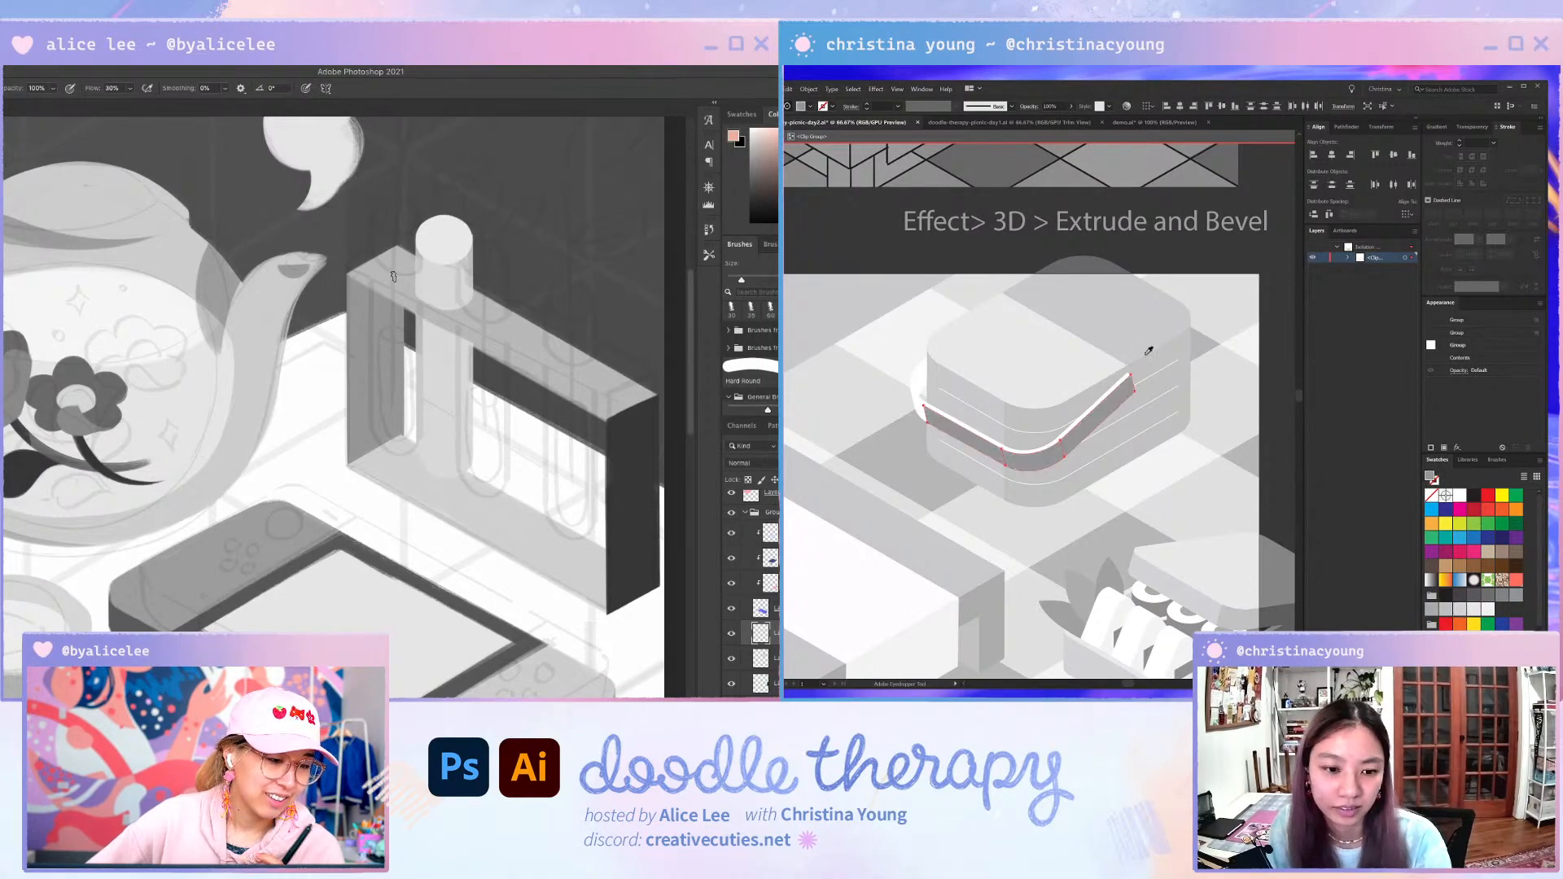
key("a")
double_click(1217, 353)
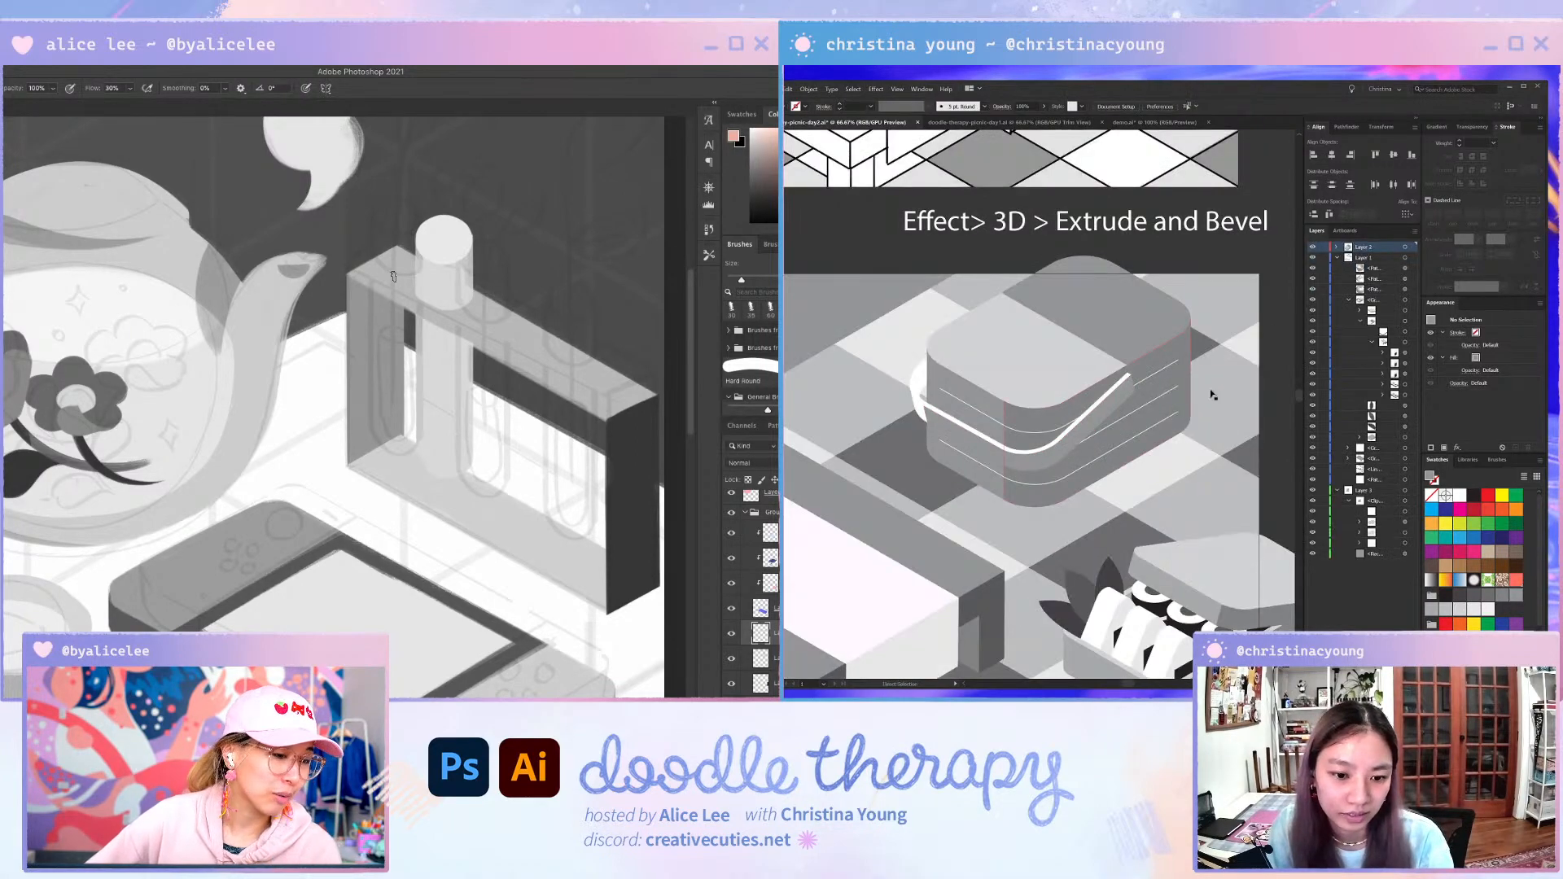
- Darken the handle's outer front faces and fill its curved left end with a gray sampled from the basket lid
left_click(1023, 453)
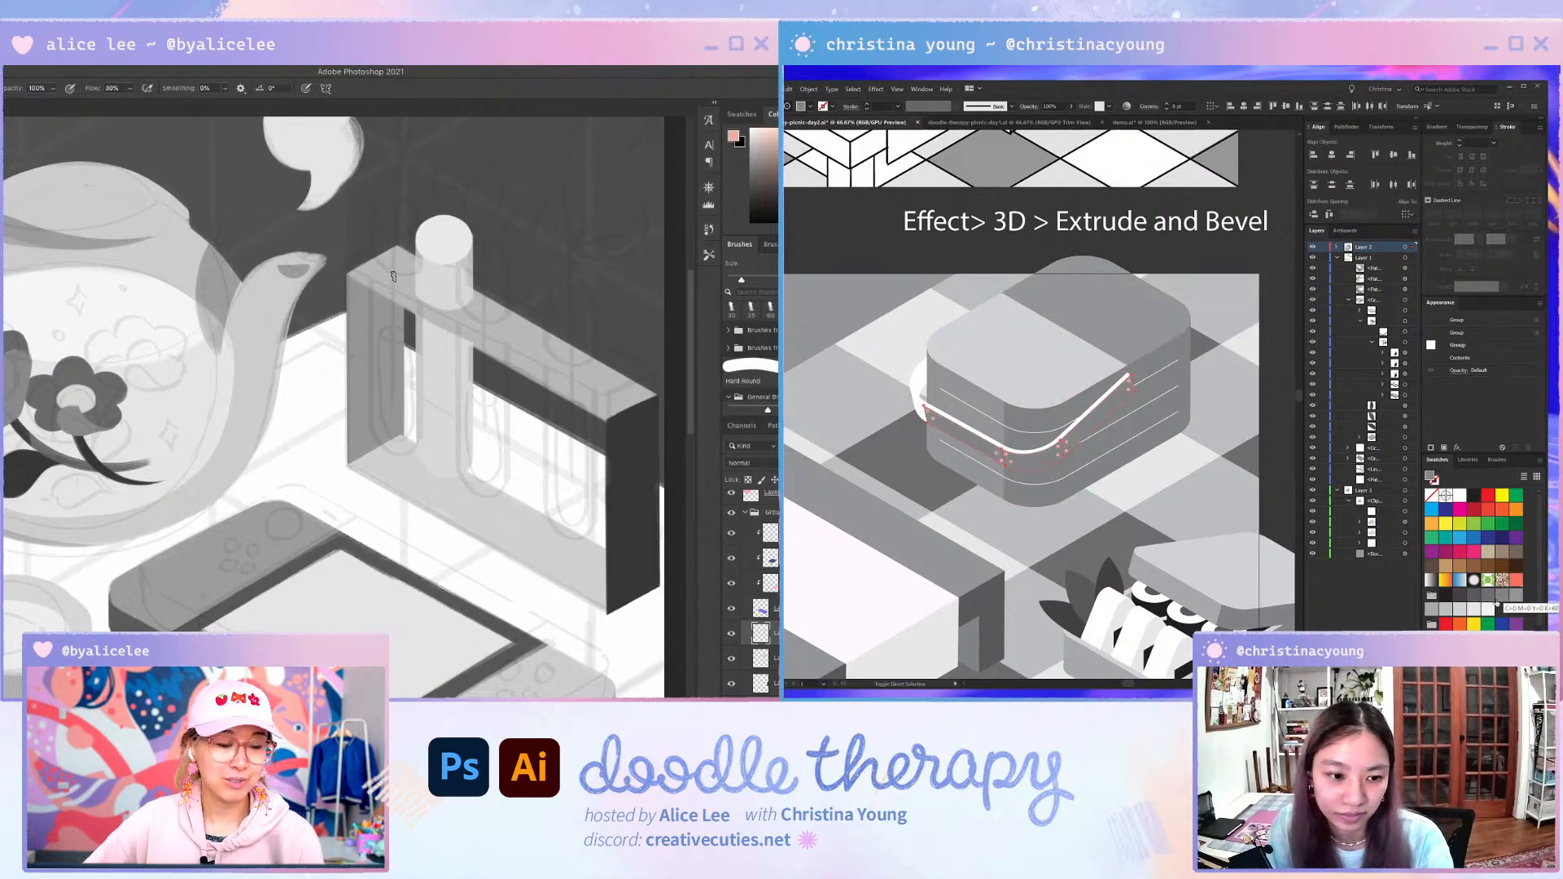
key("i")
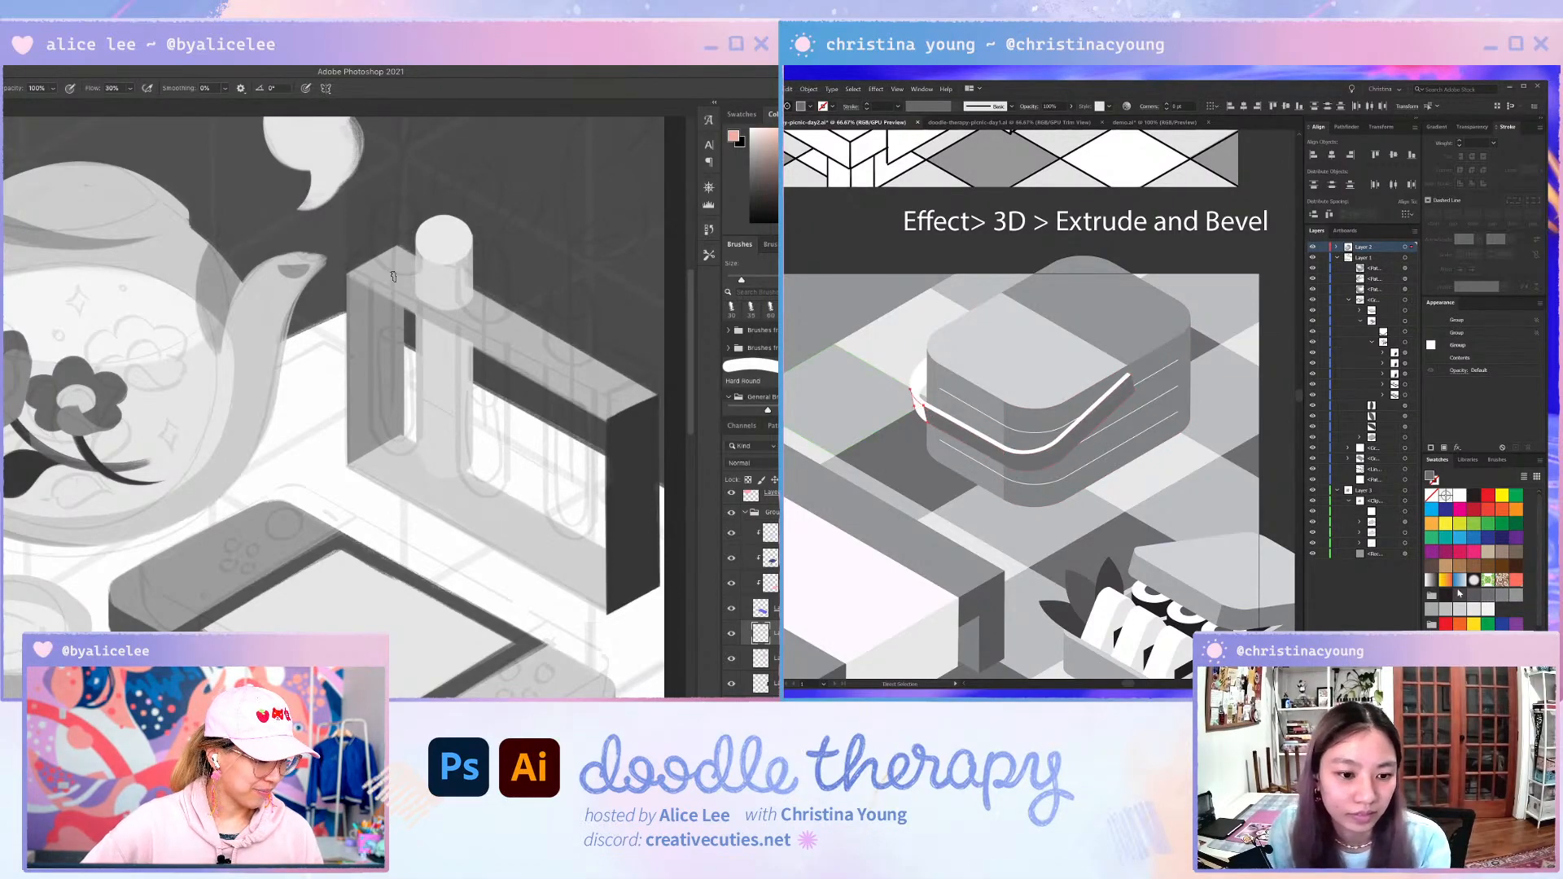
left_click(921, 407)
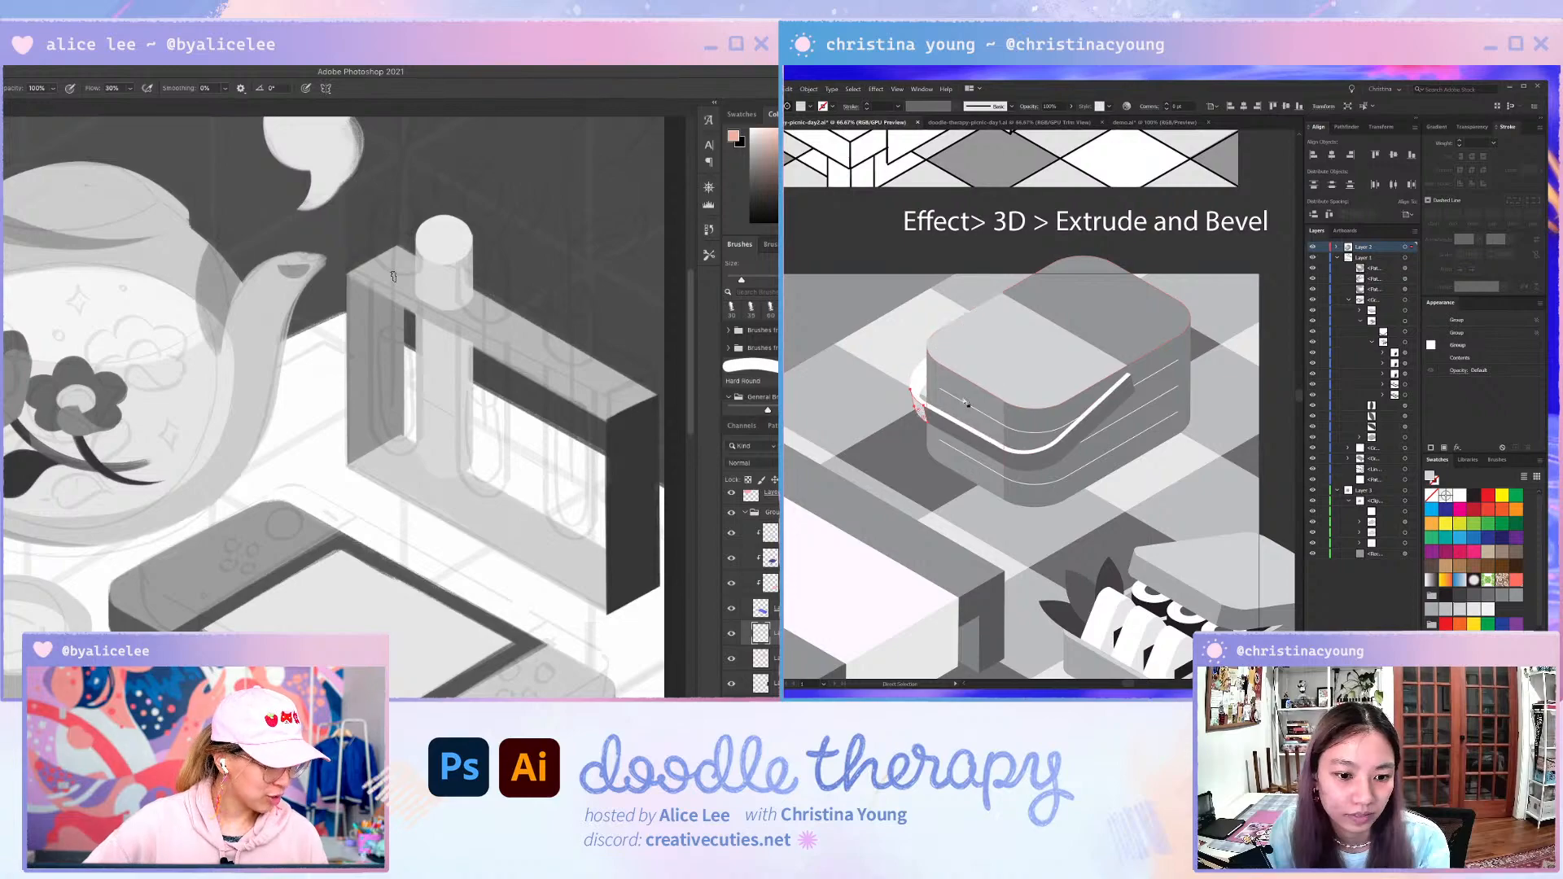
left_click(1021, 359)
- Fill the handle's thin top rim with a sampled light gray and its inner face with the dark gray of the front faces
left_click(975, 430, "ctrl")
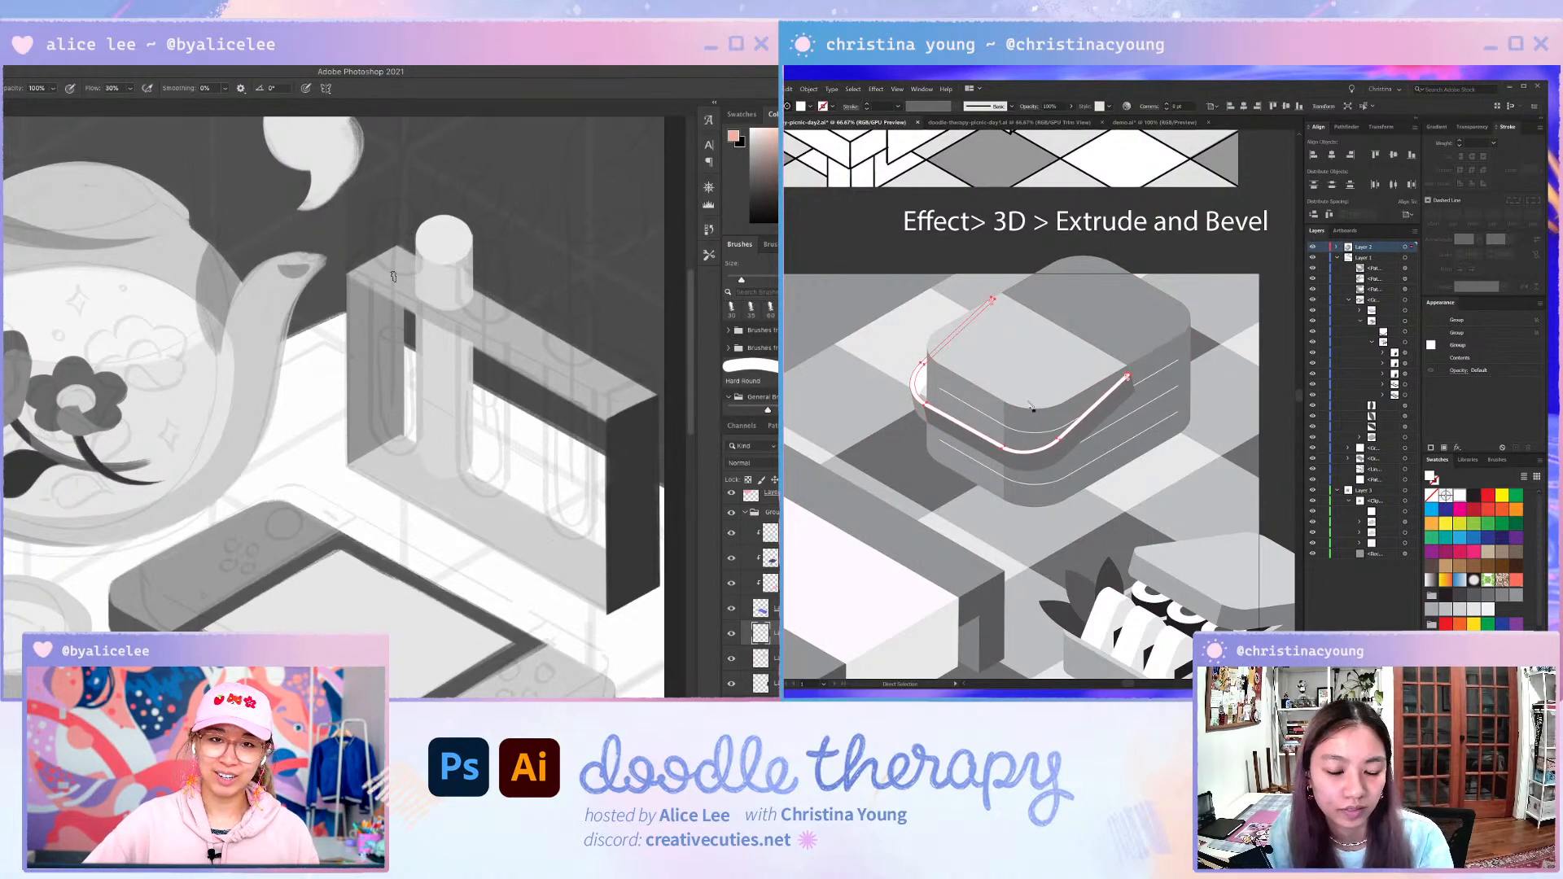
left_click(1213, 304)
left_click(921, 381, "ctrl")
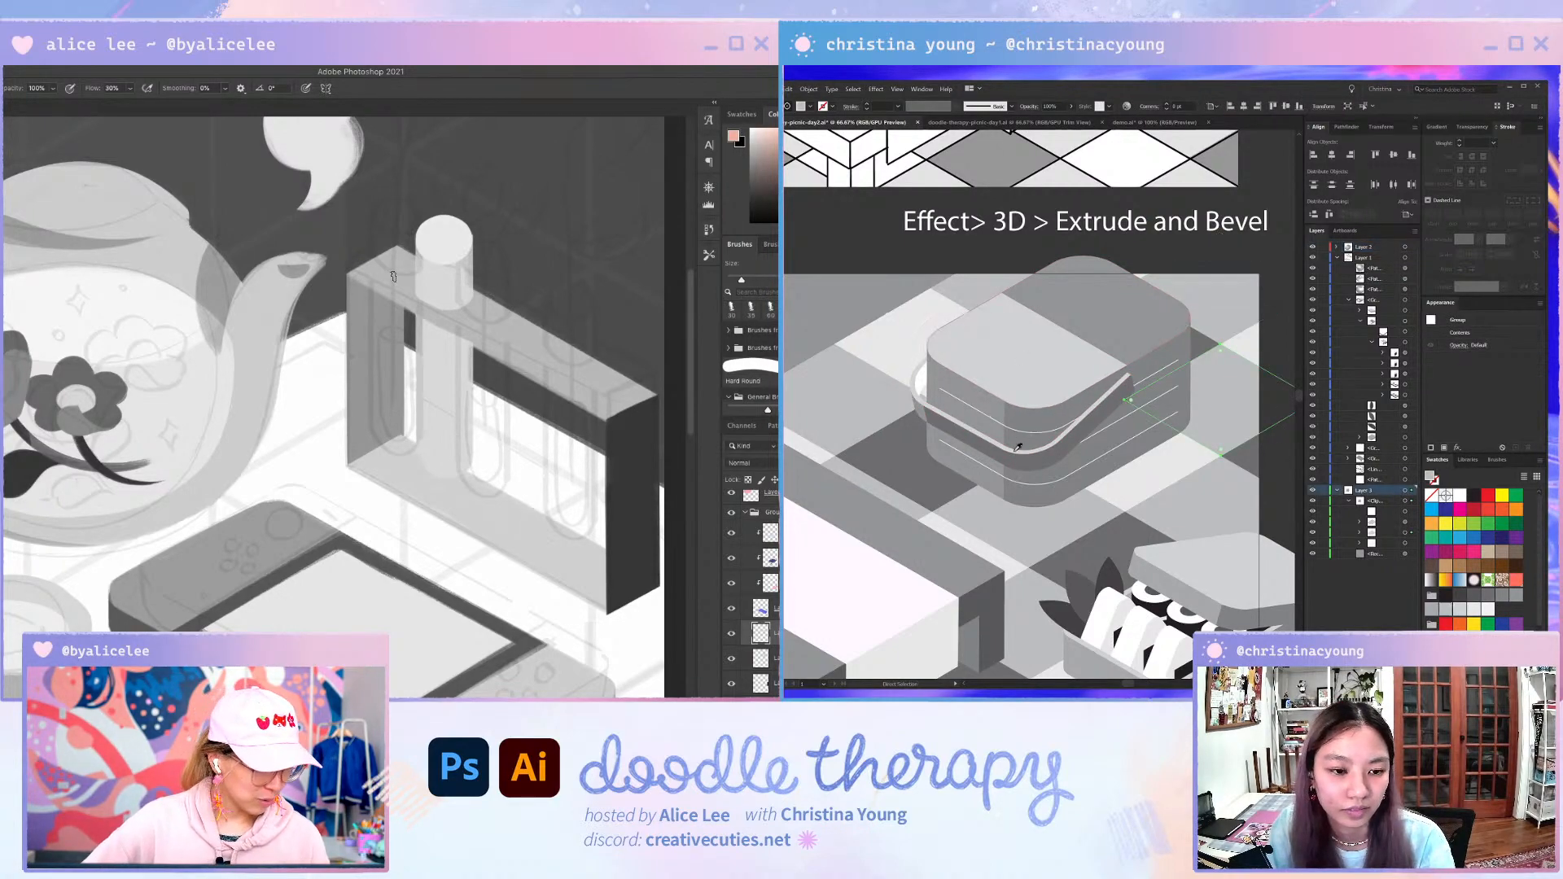
key("ctrl+equal")
key("ctrl+equal")
key("ctrl+equal")
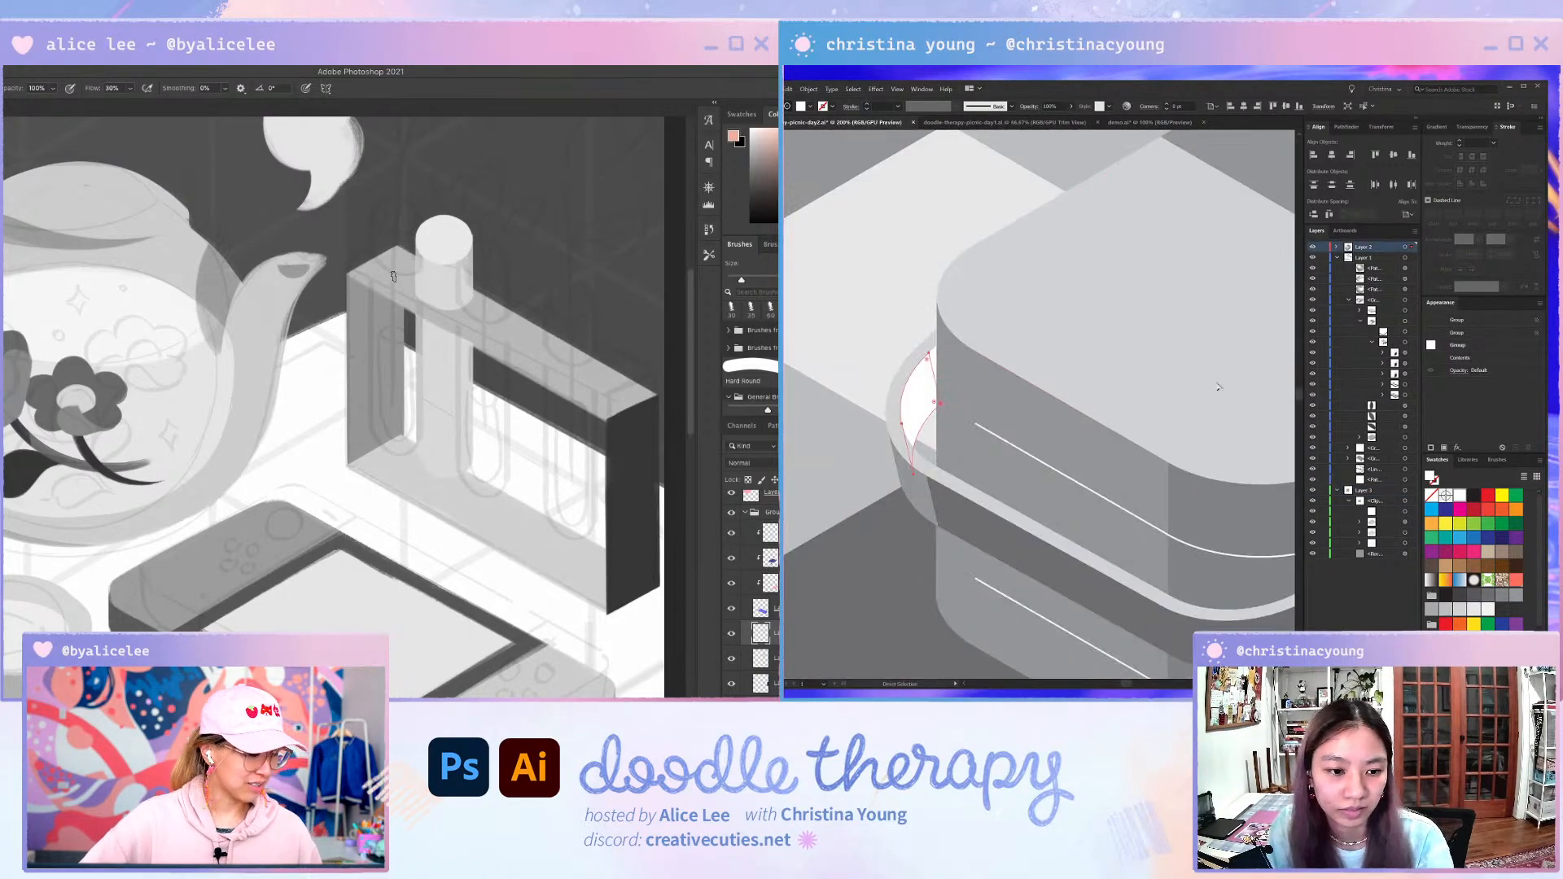
left_click(969, 522)
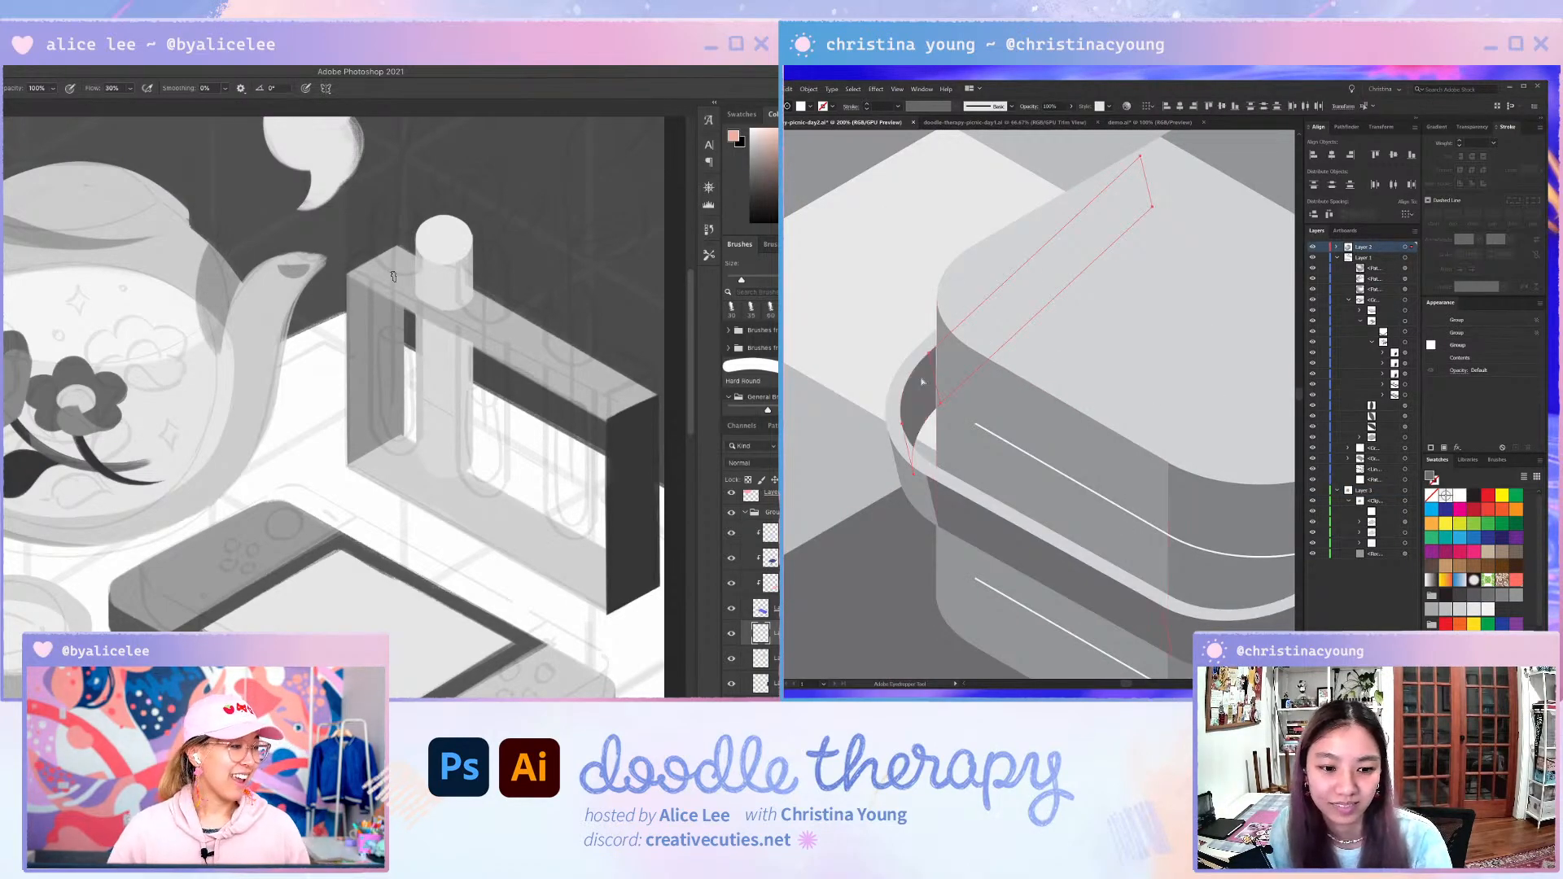
key("ctrl+minus")
key("ctrl+minus")
key("ctrl+shift+a")
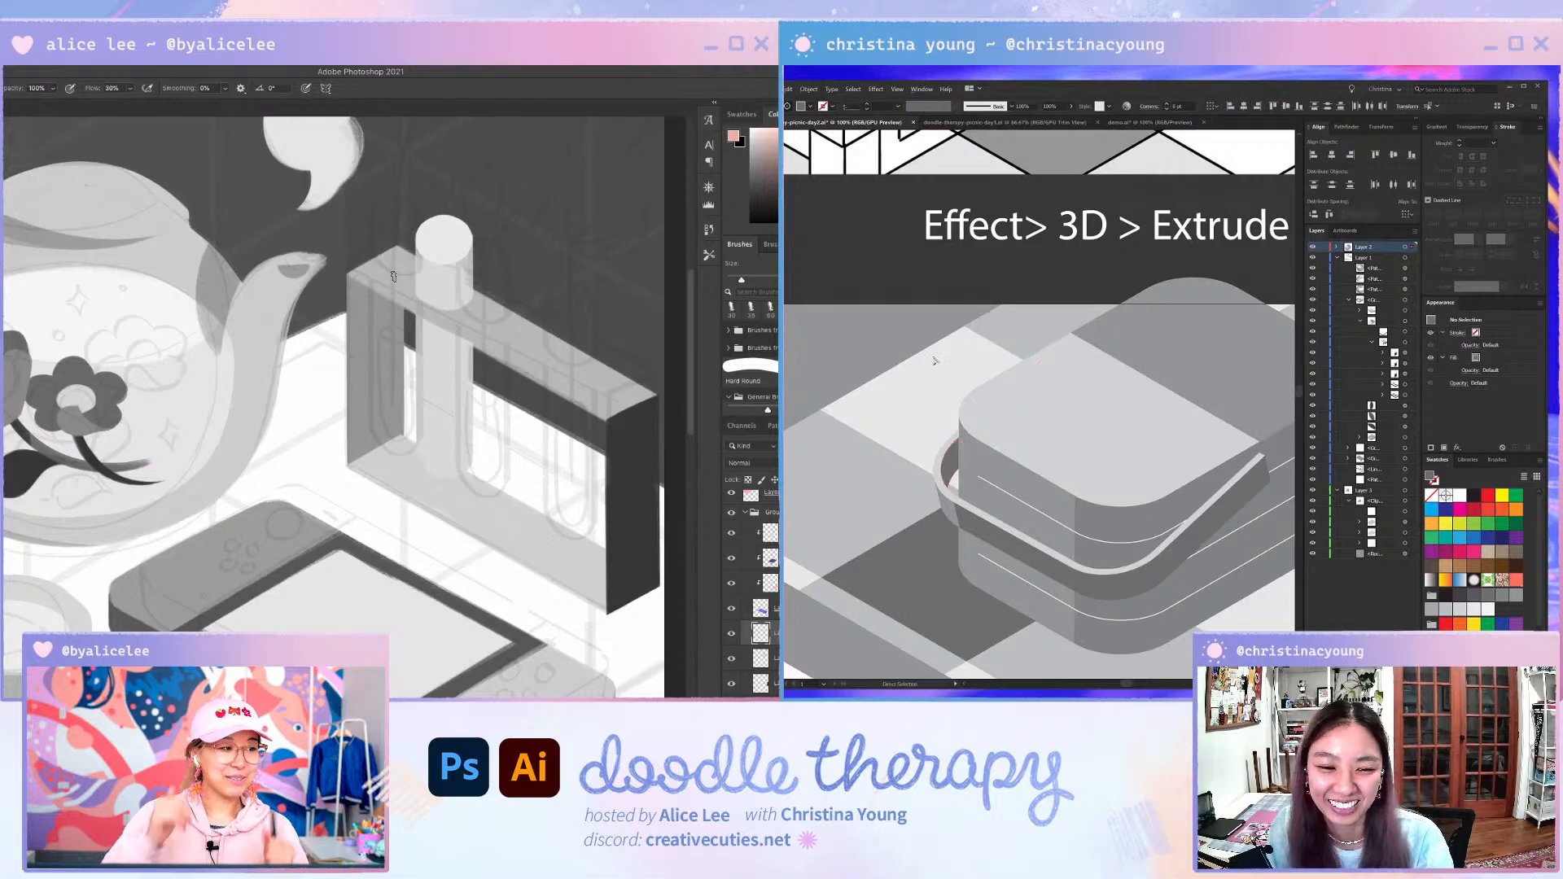
- Set the surface of the teapot body's 3D Revolve effect to No Shading
key("ctrl+minus")
key("ctrl+minus")
scroll(982, 325, "down", 2)
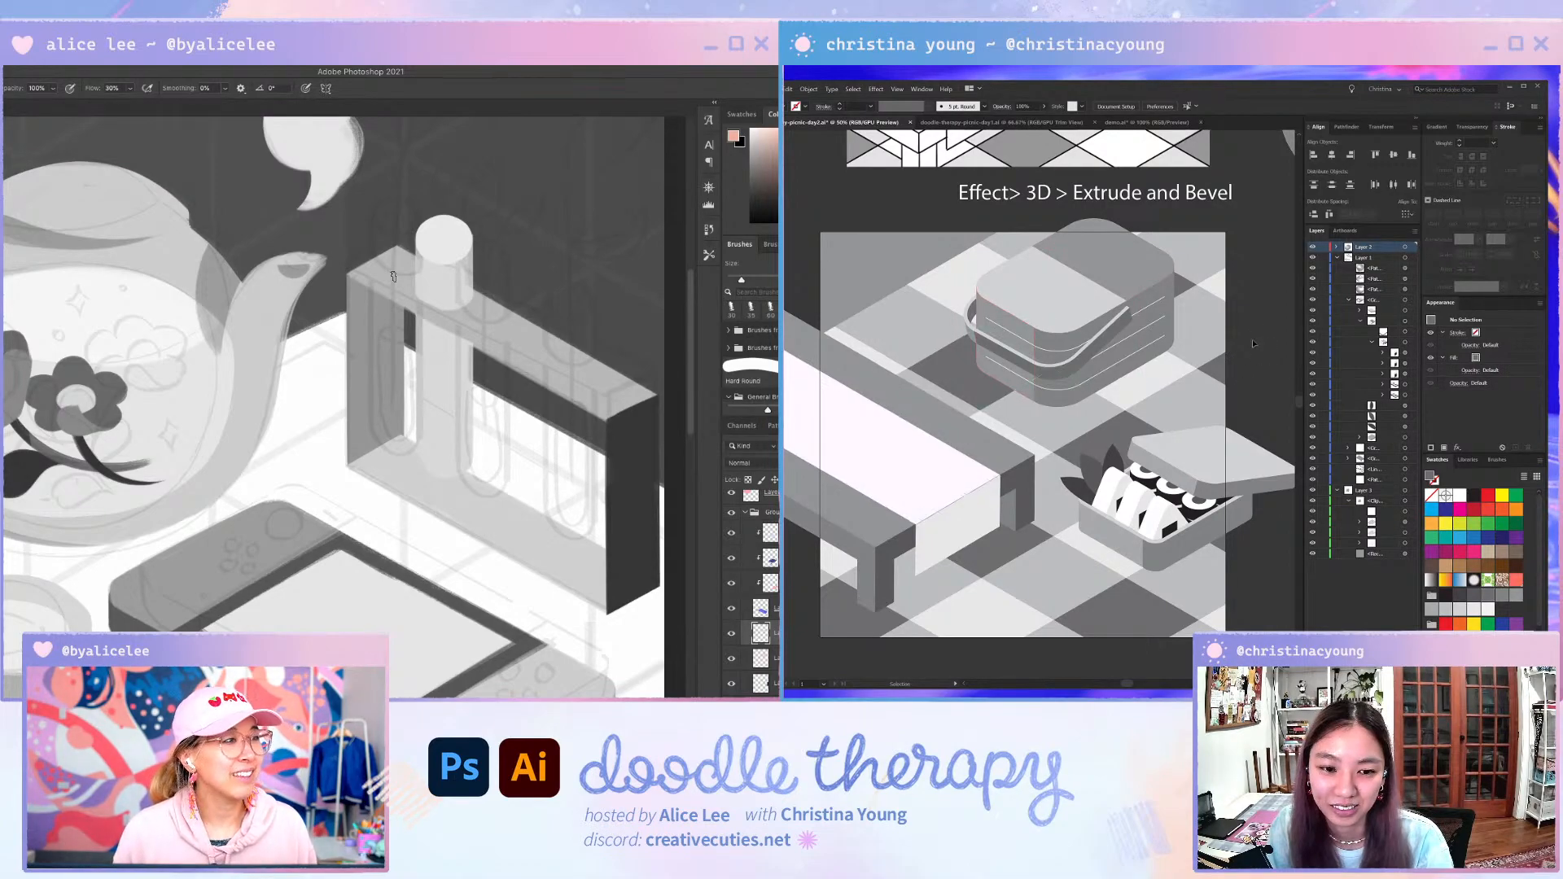
key("ctrl+minus")
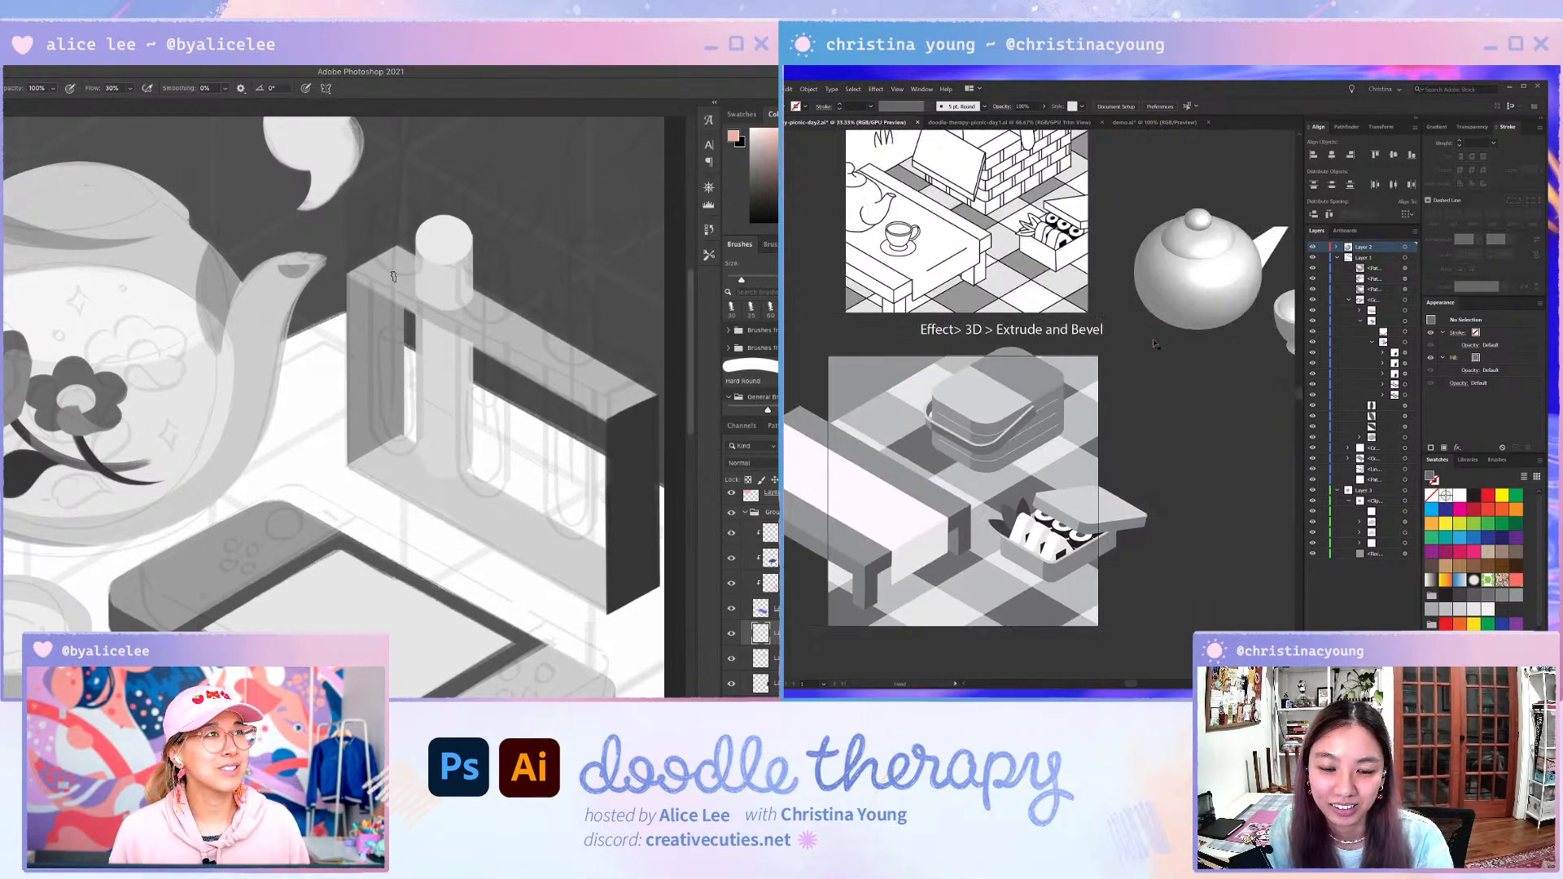
key("ctrl+z")
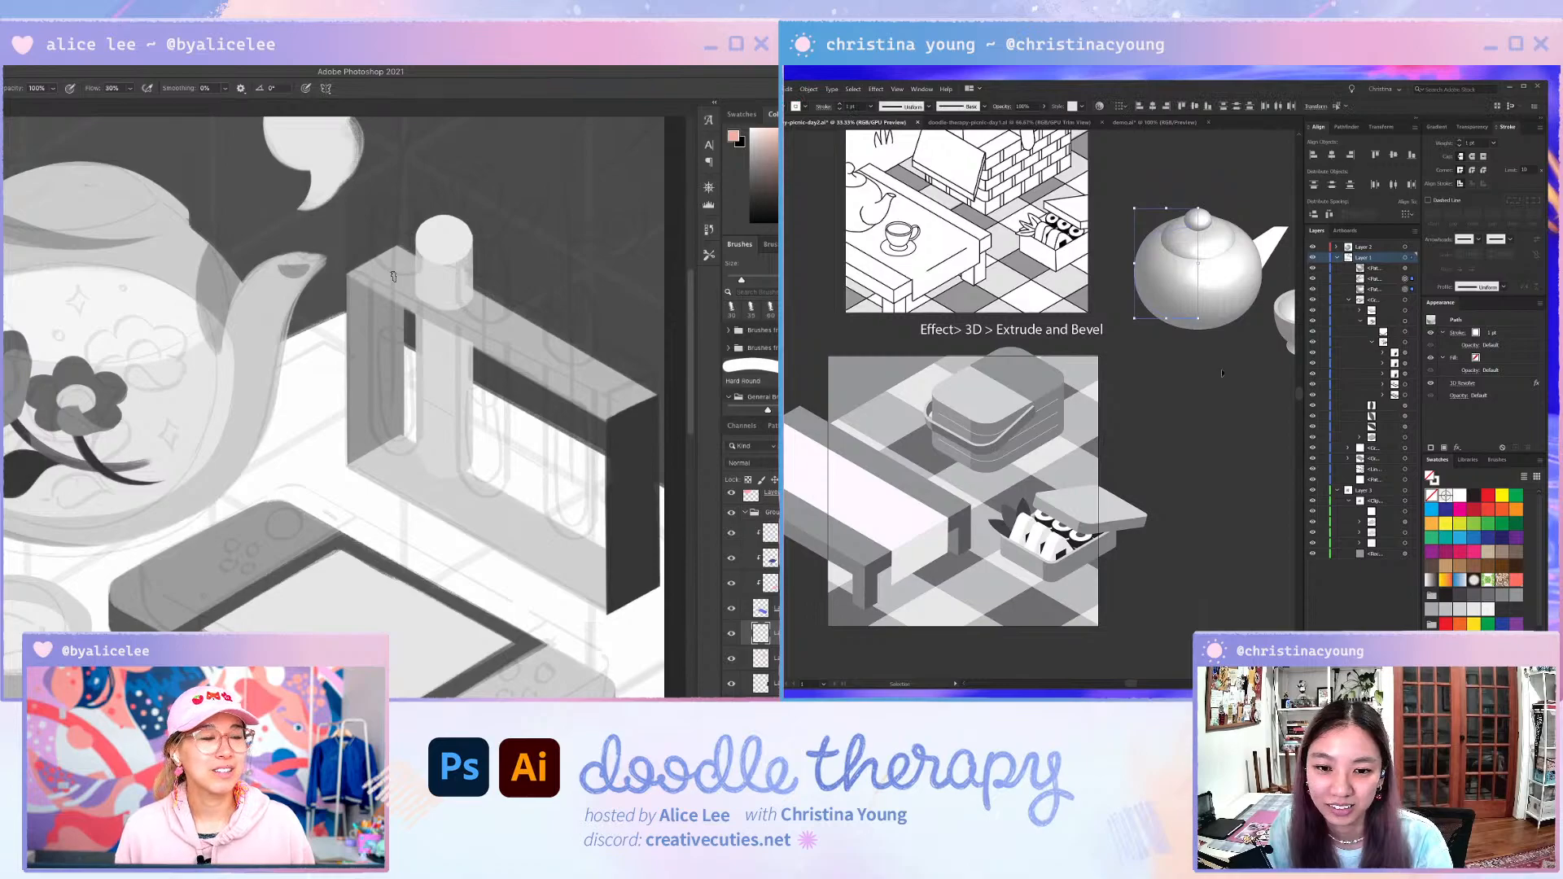
left_click(1463, 383)
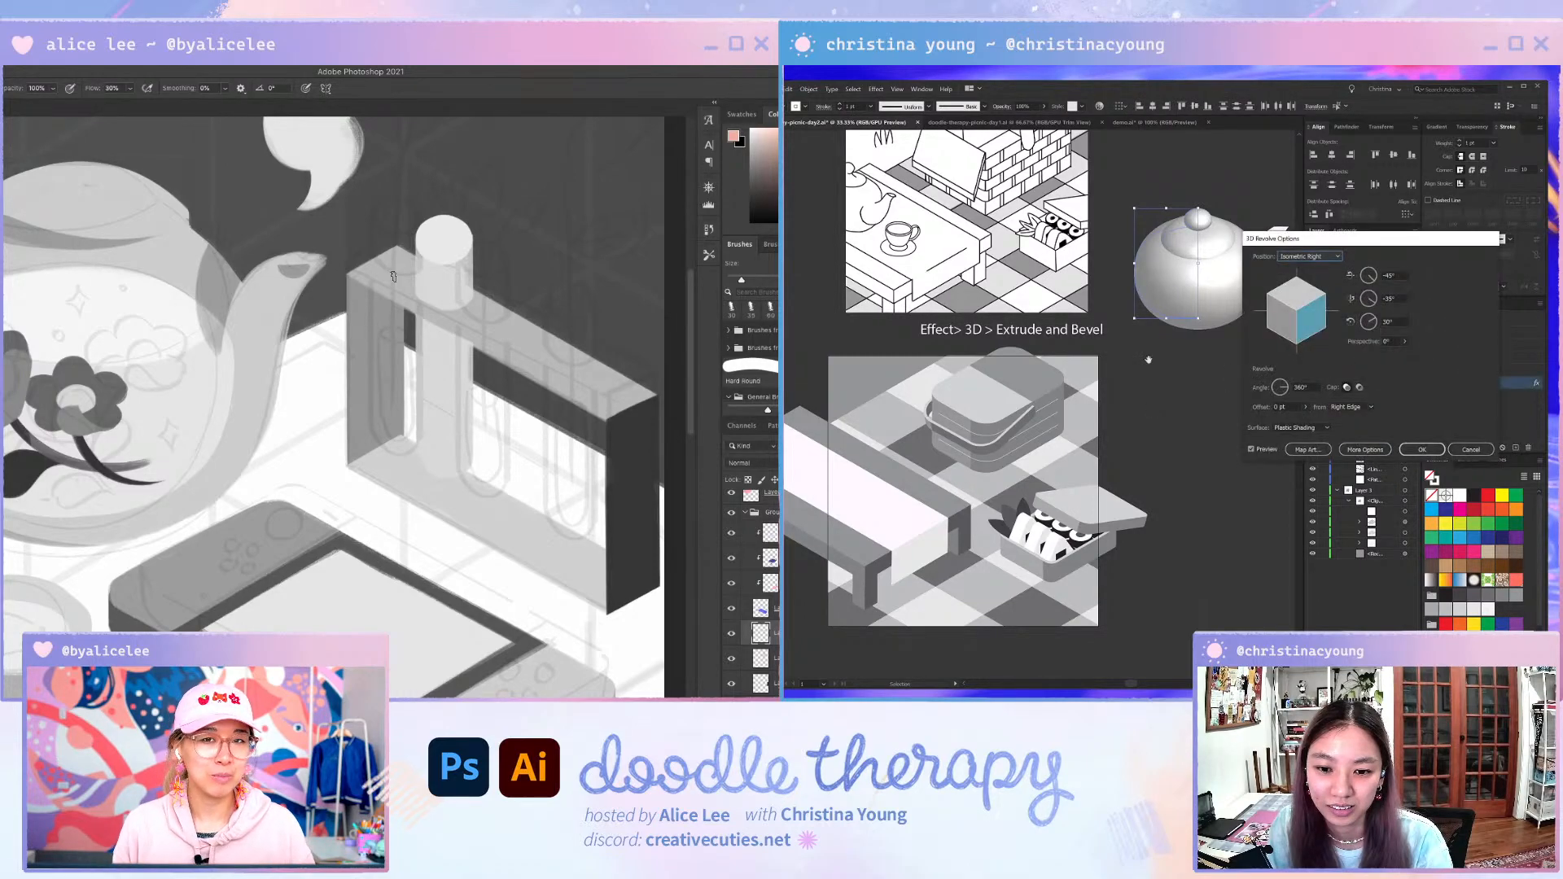
left_click(1301, 428)
left_click(1297, 449)
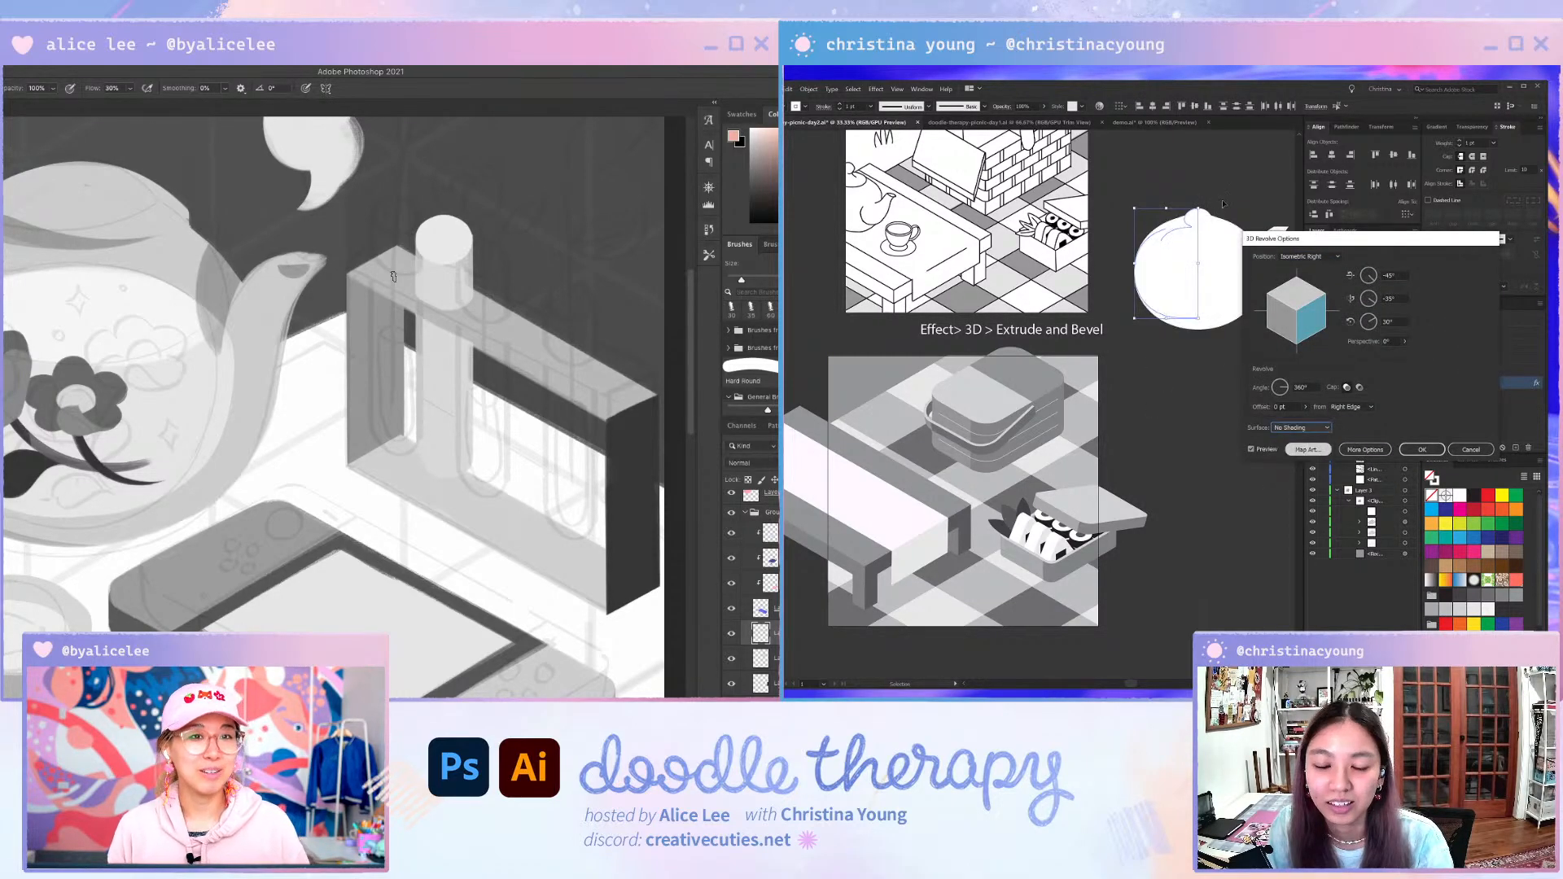
left_click(1423, 449)
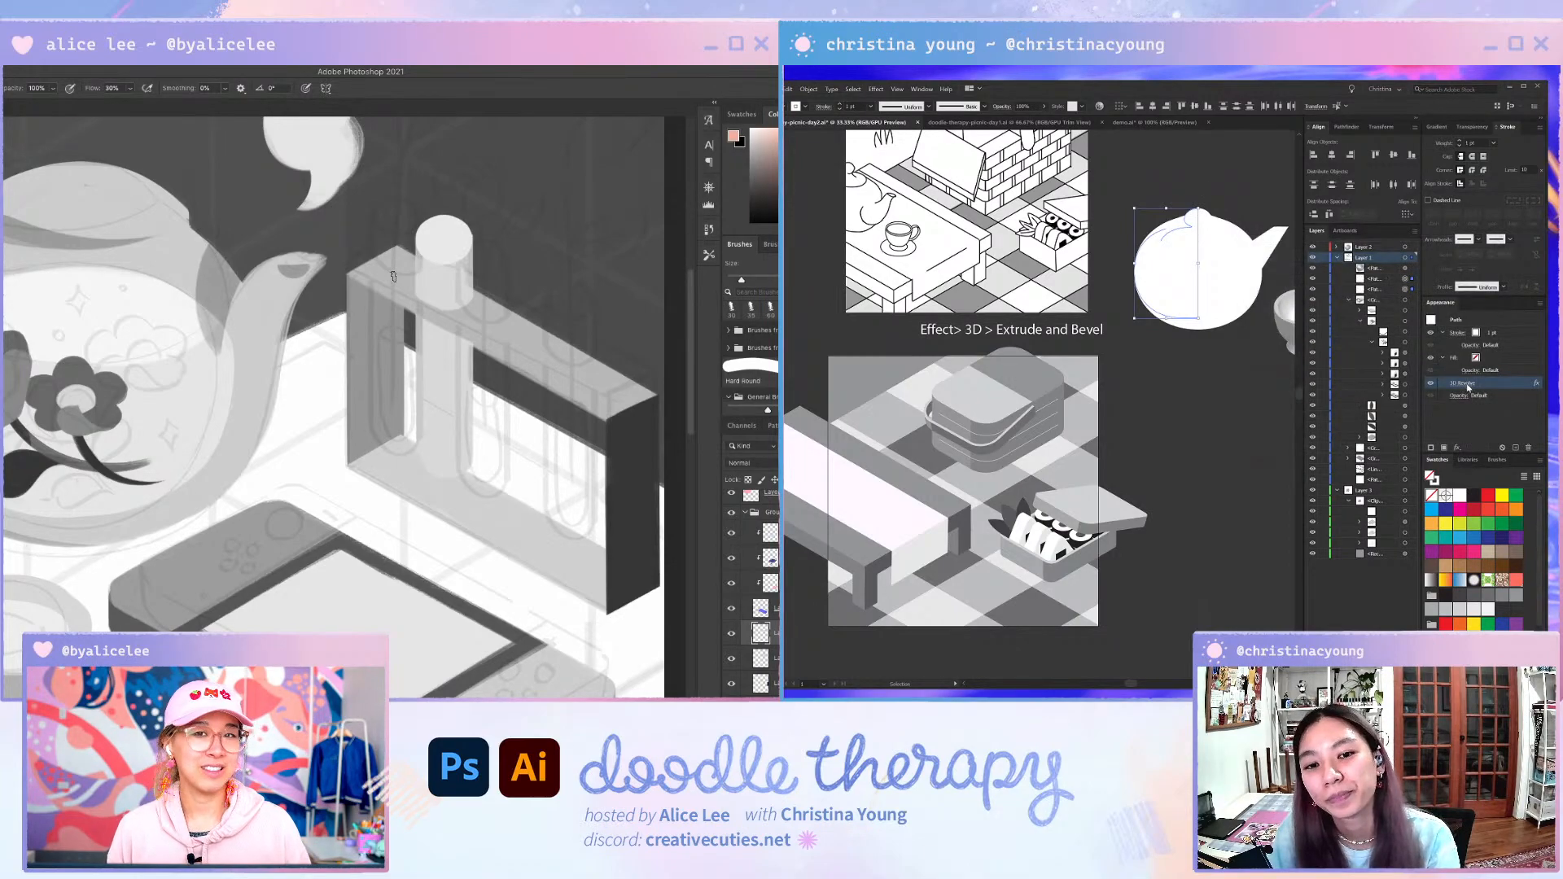
- Select the teapot's body, lid and spout together and expand their 3D appearance into editable shapes
left_click(1258, 397)
key("ctrl+z")
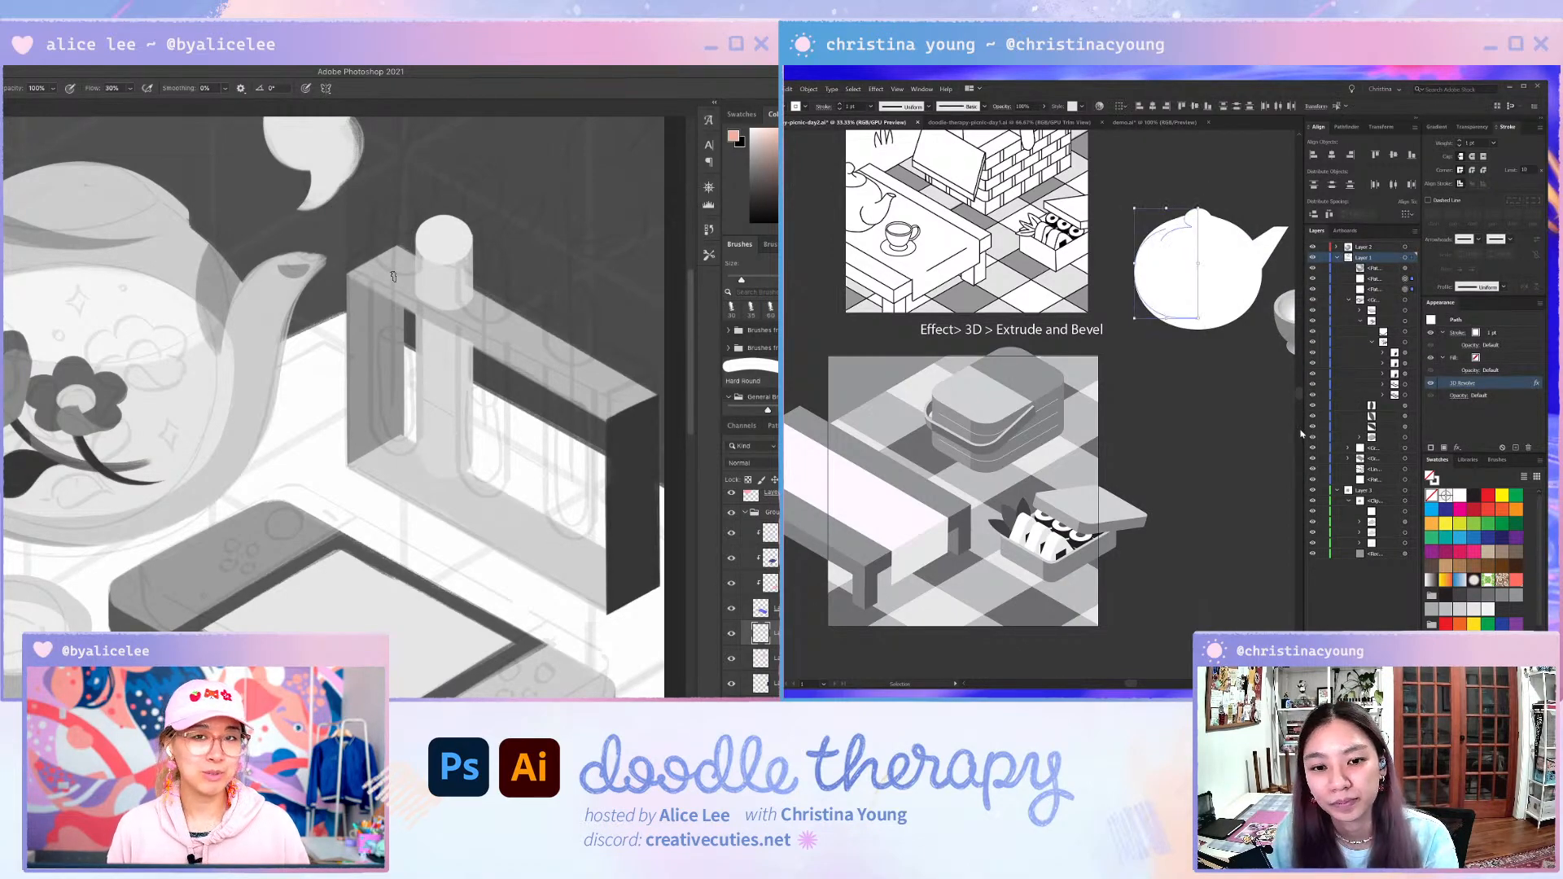
left_click(1406, 479, "shift")
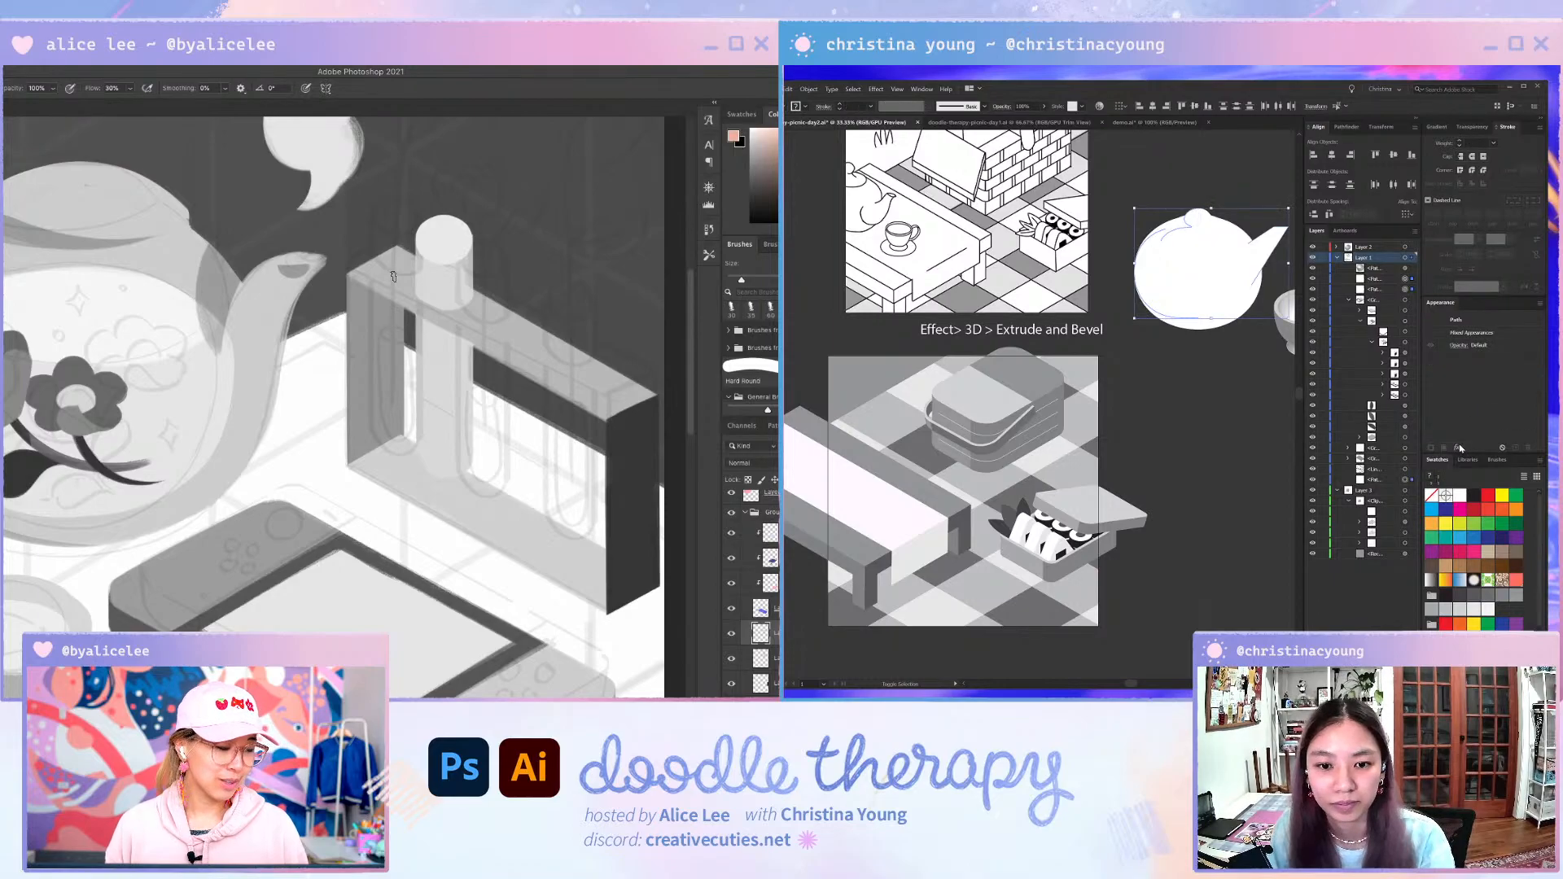
key("alt+o")
key("e")
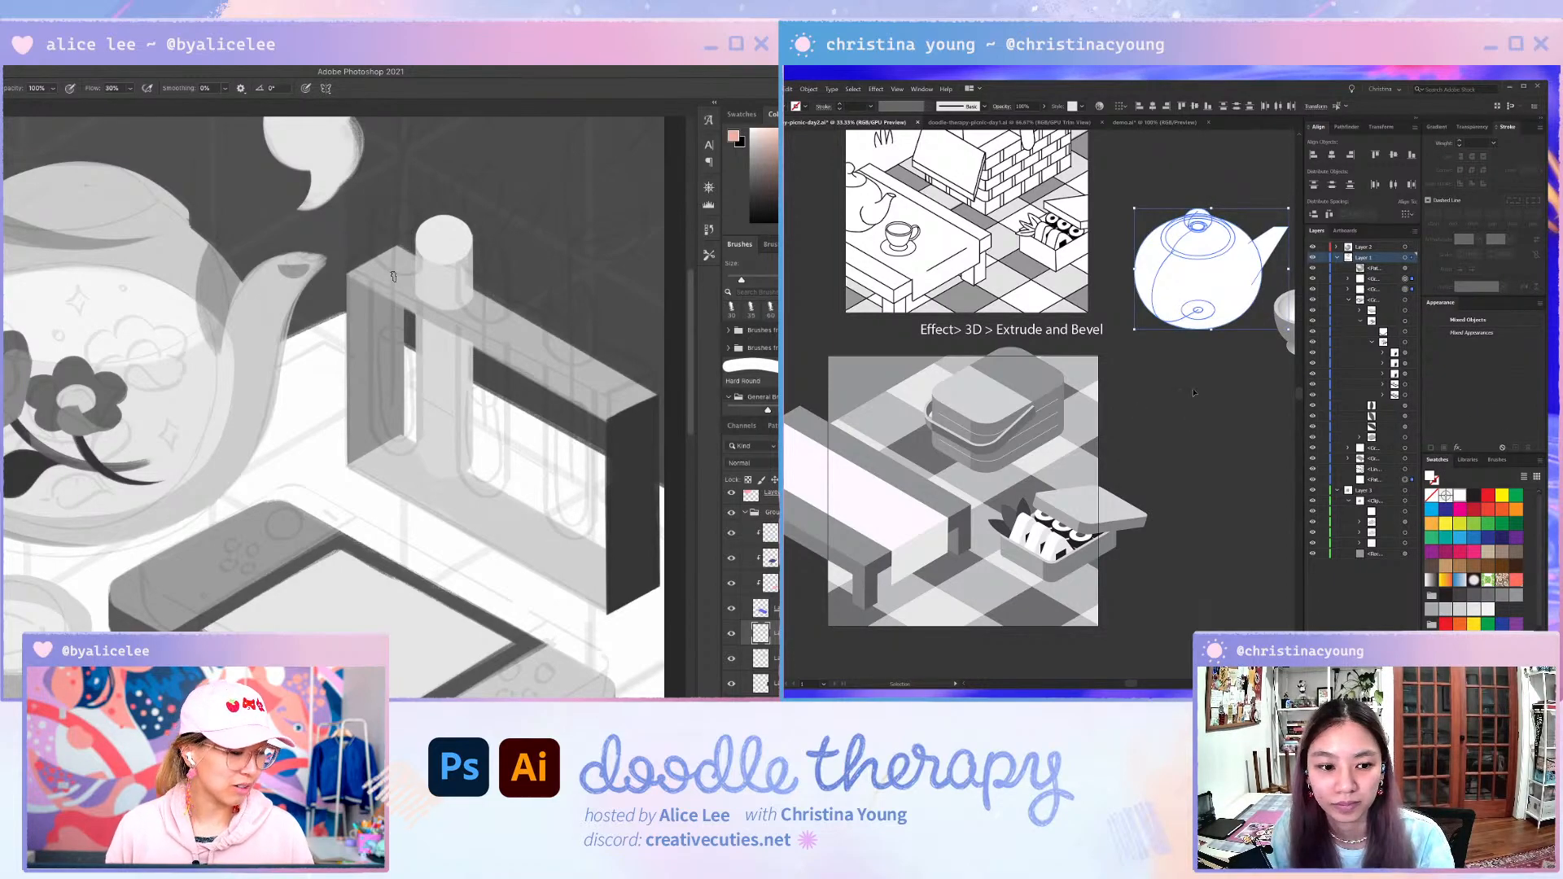
- Move the expanded teapot onto the table, bring it to the front and scale it down to fit the tabletop
left_click_drag(1180, 335, 837, 529)
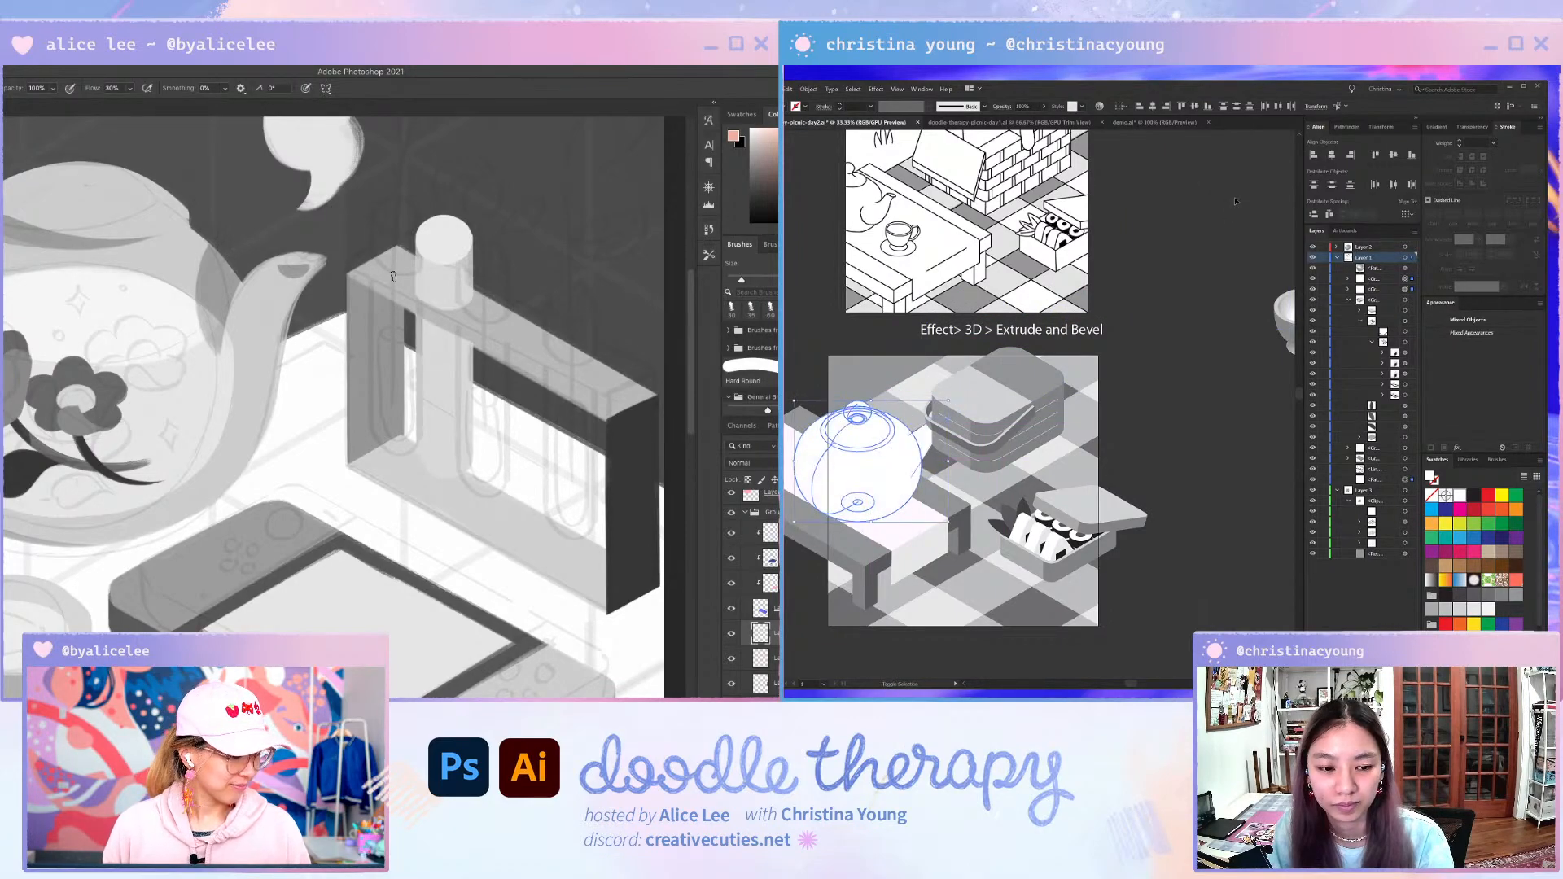
left_click_drag(871, 400, 871, 448)
left_click(454, 282, "super")
key("ctrl+shift+bracketright")
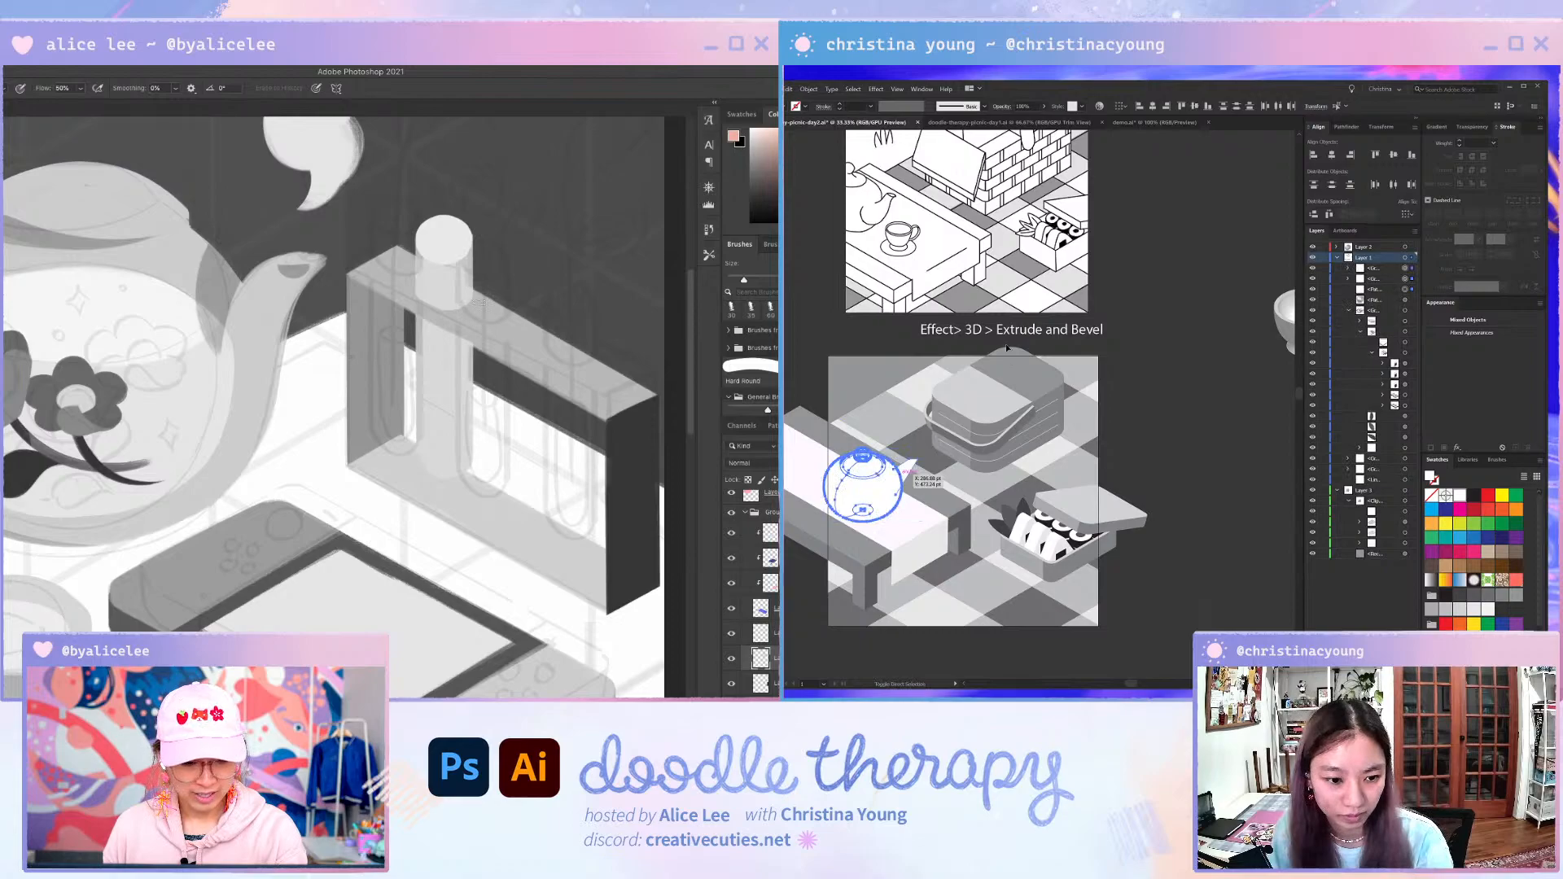
left_click_drag(475, 228, 477, 300)
mouse_move(881, 482)
left_mouse_down()
mouse_move(858, 491)
mouse_move(884, 467)
left_mouse_up()
key("super+z")
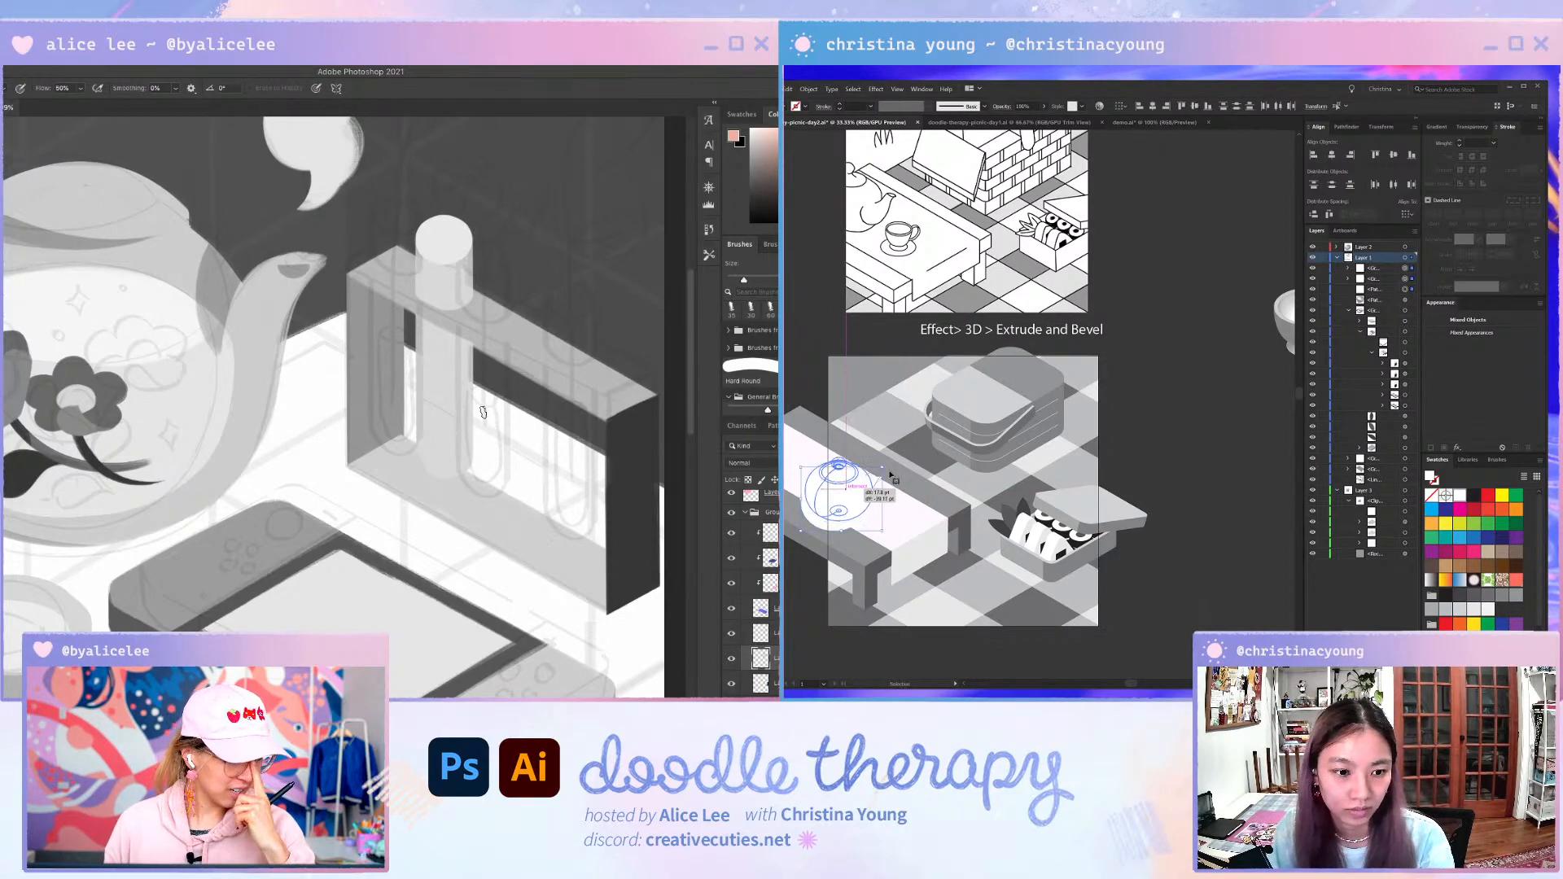
- Fill the teapot's lid and knob with the lavender swatch
key("ctrl+1")
scroll(879, 488, "left", 3)
scroll(879, 488, "down", 2)
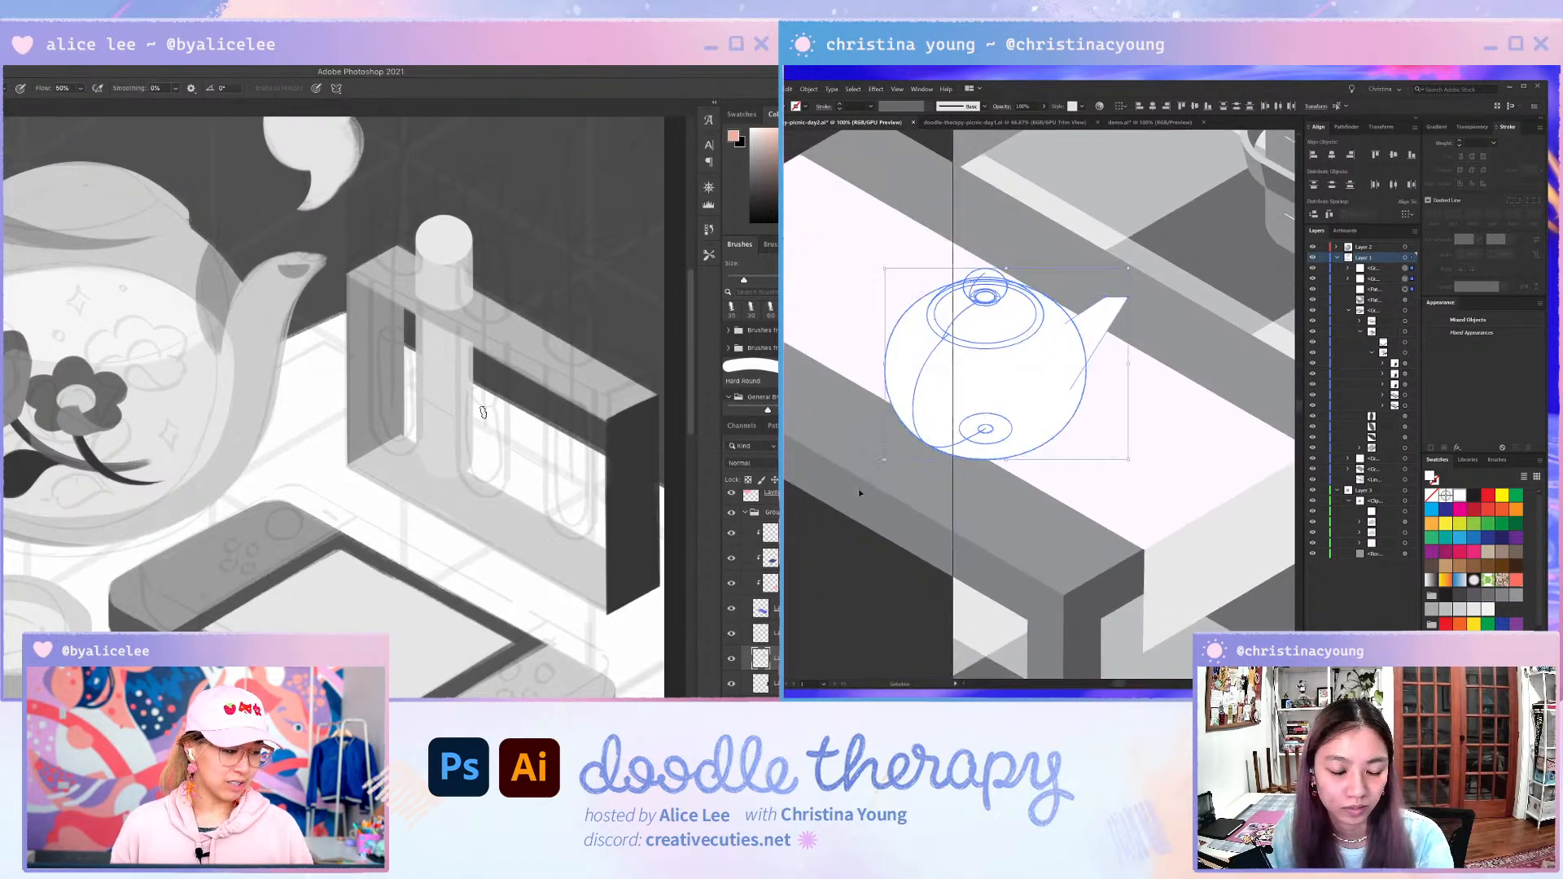
key("a")
key("ctrl+shift+a")
left_click(857, 509)
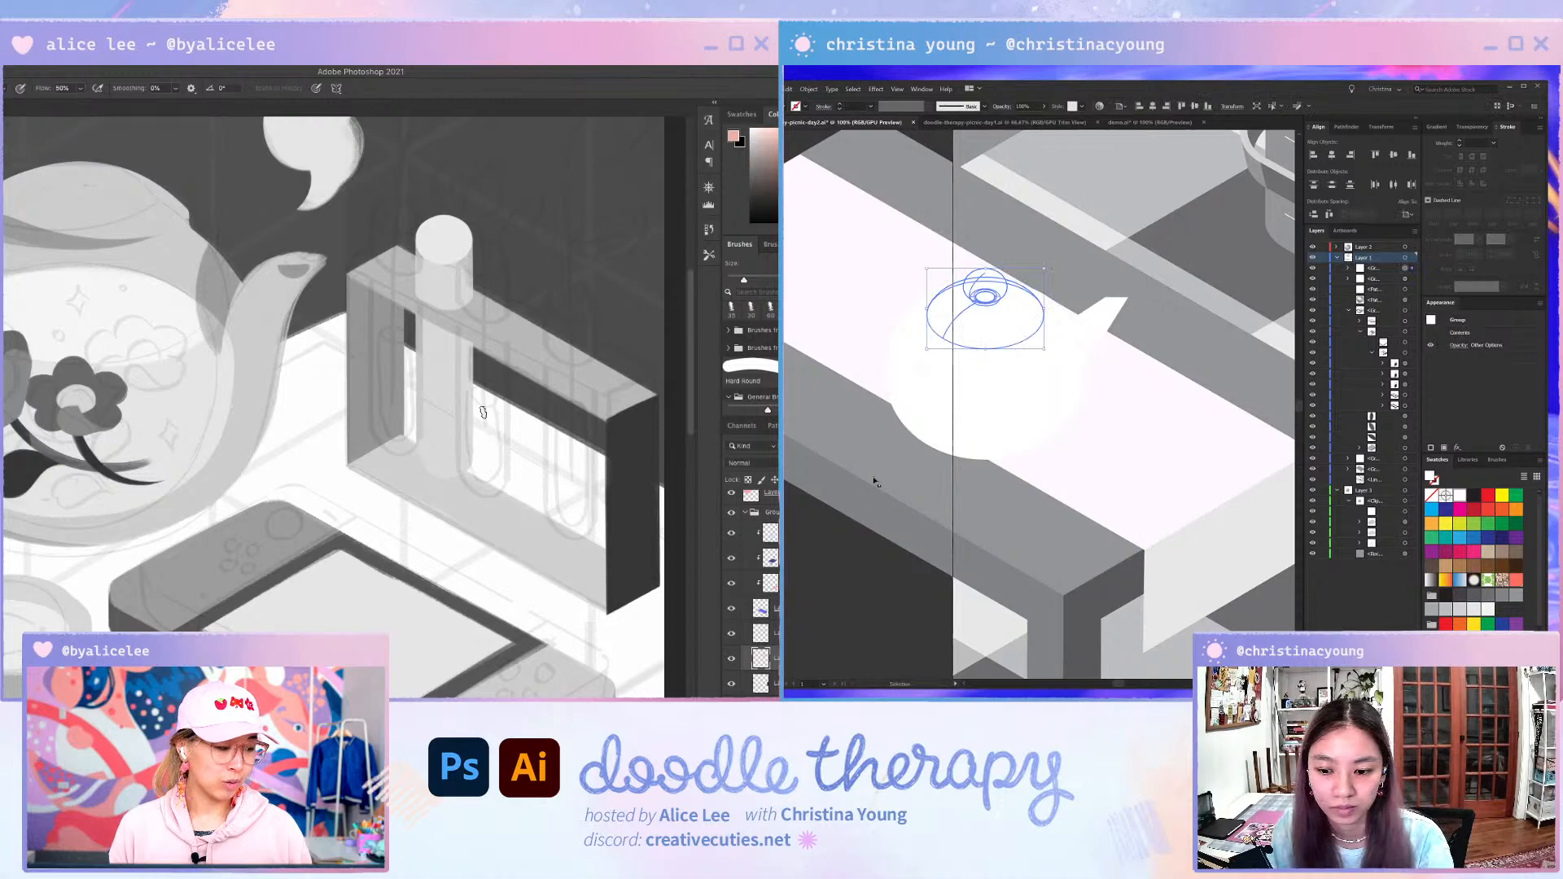
scroll(1474, 561, "down", 3)
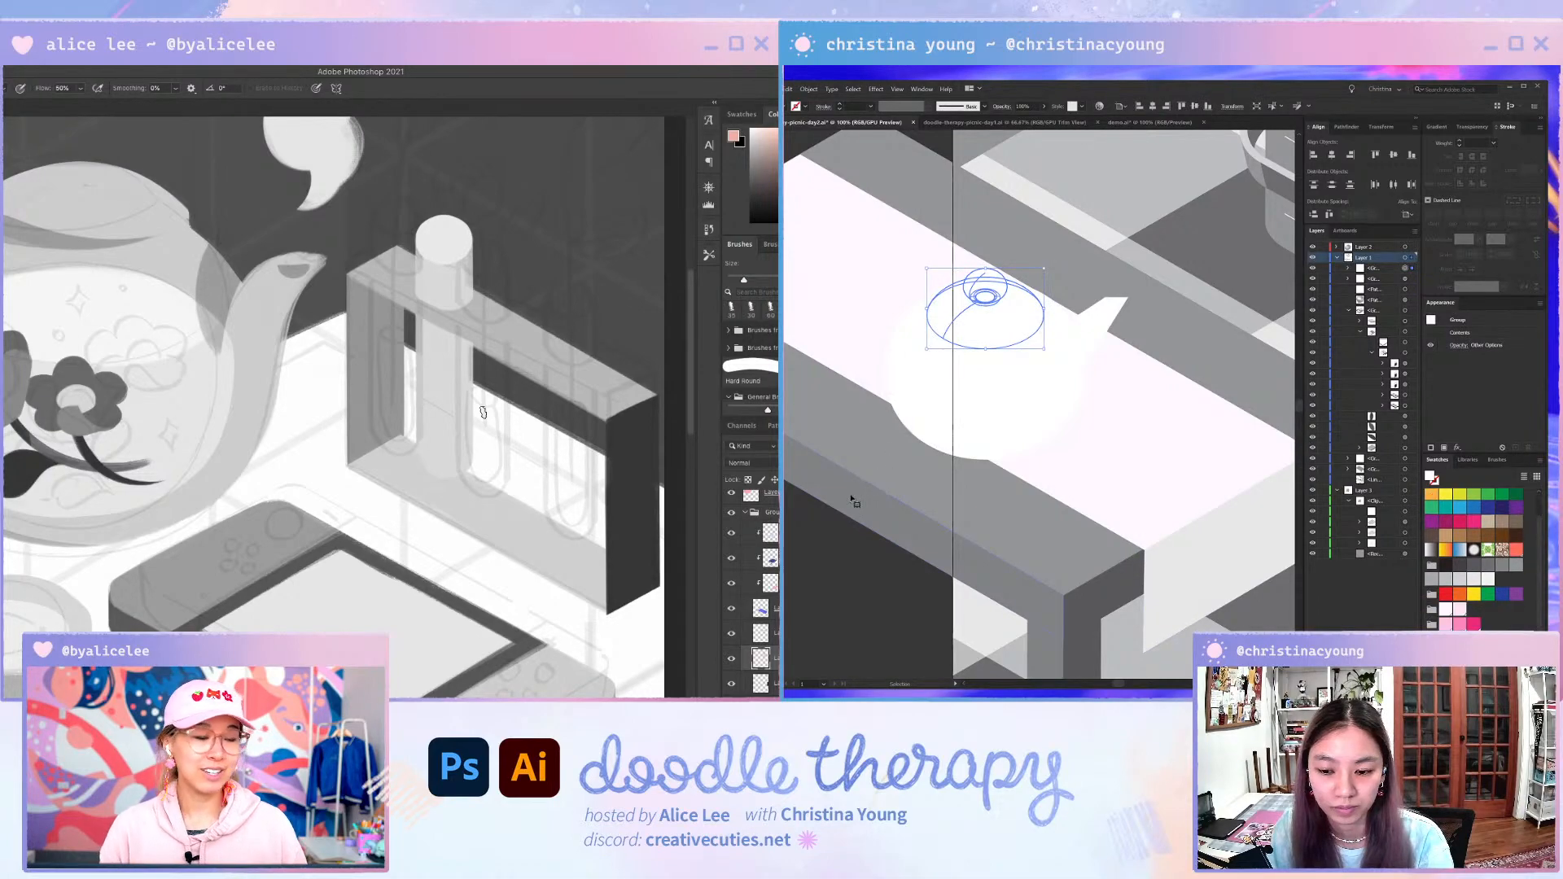
left_click(1446, 595)
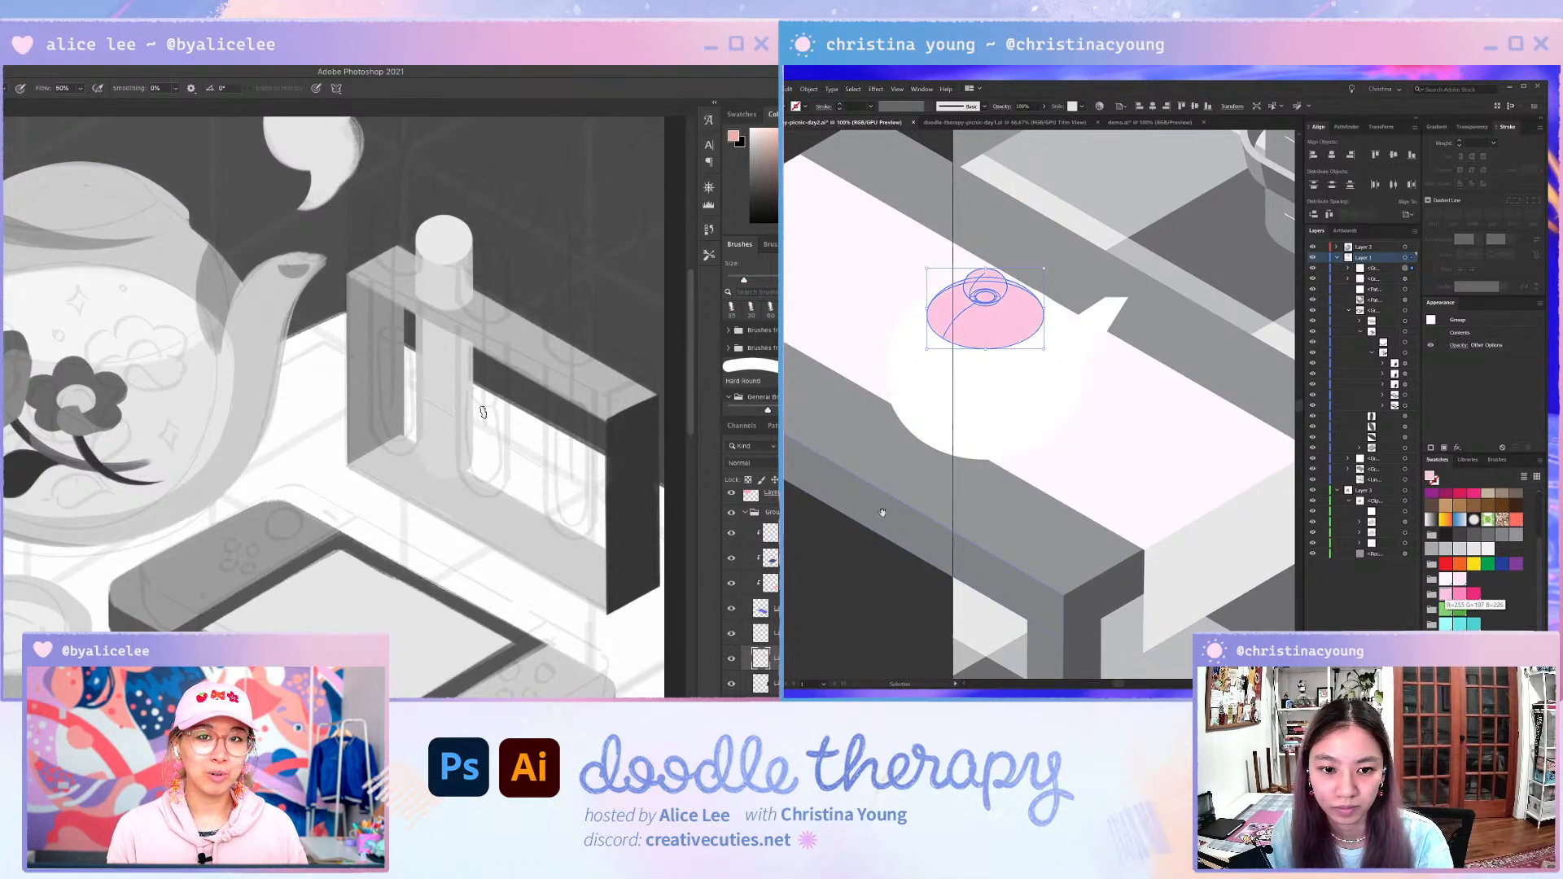
left_click(1446, 640)
- Fill the teapot's body and spout with the lavender sampled from the lid
left_click(1034, 401, "shift")
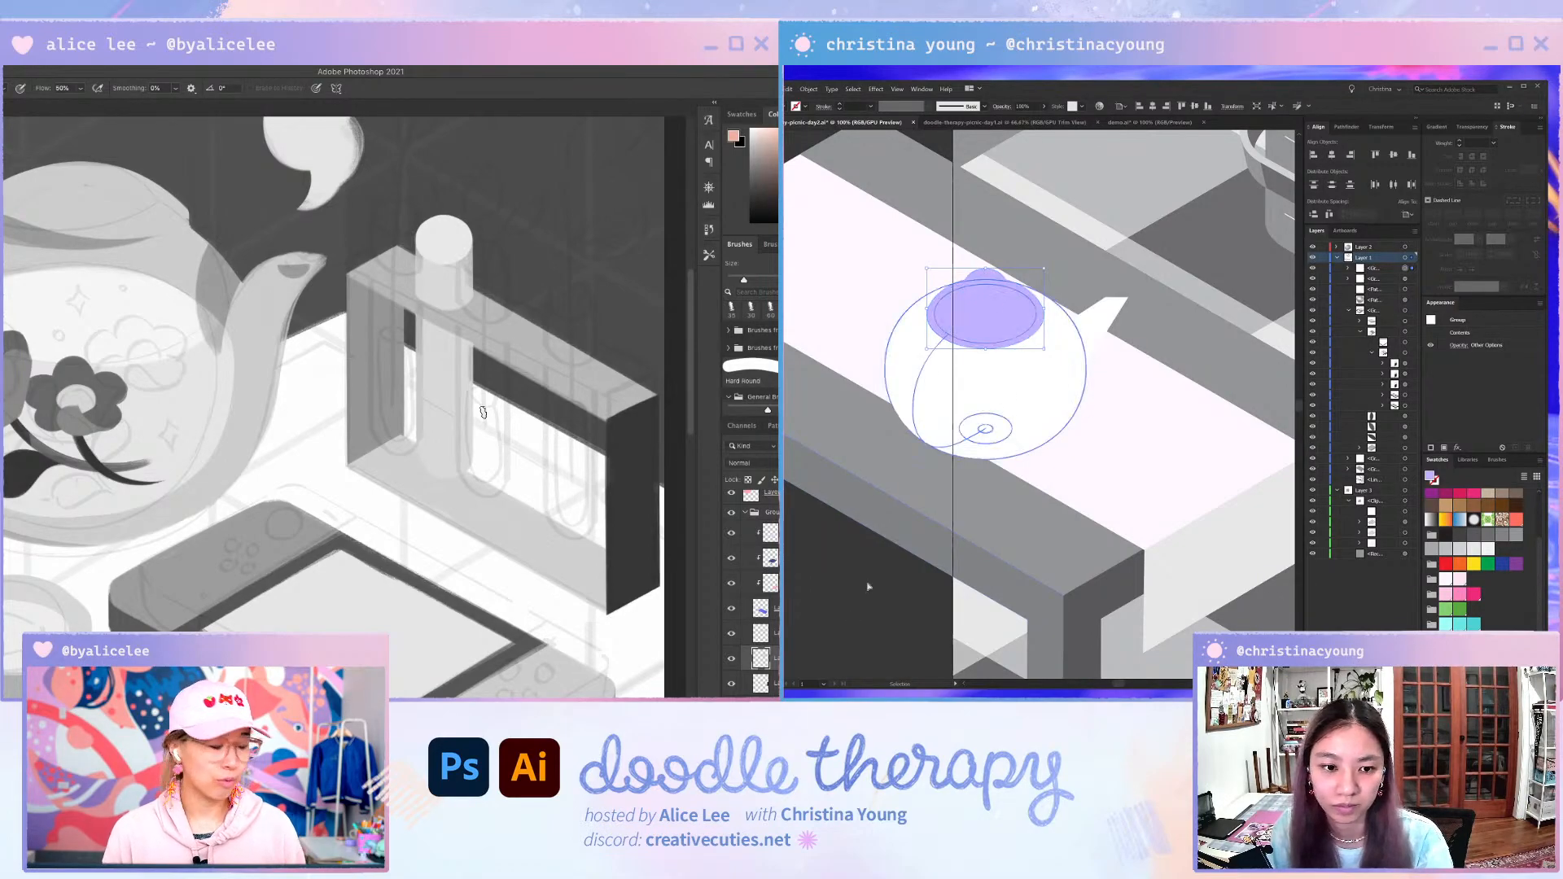
key("i")
left_click(1010, 341)
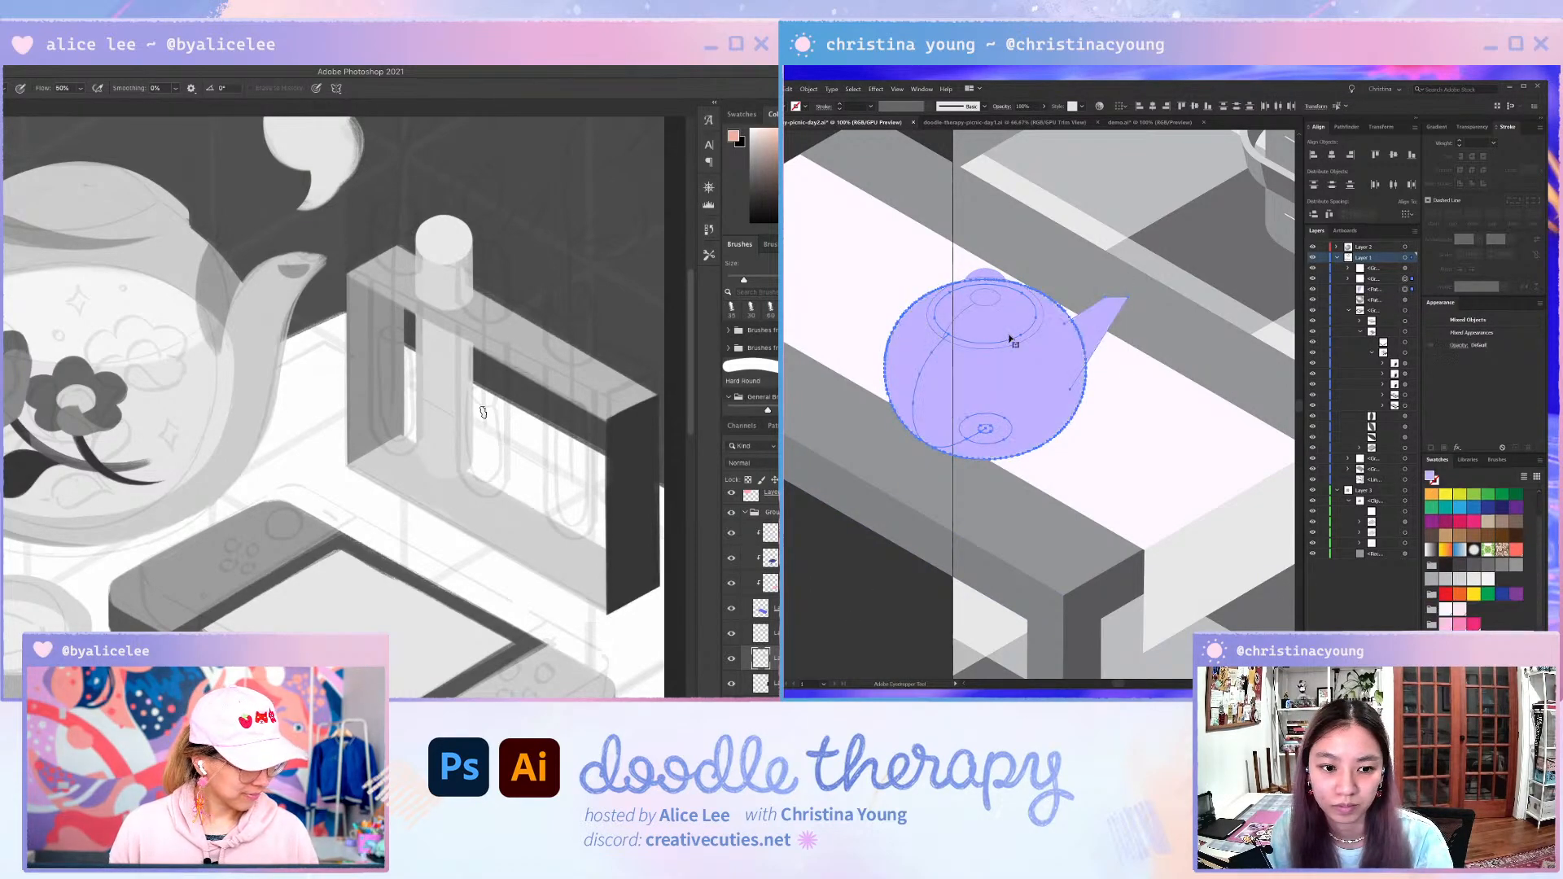
- Fill the teapot's lid with a darker purple, keeping the knob in the lighter lavender
key("a")
left_click(924, 275)
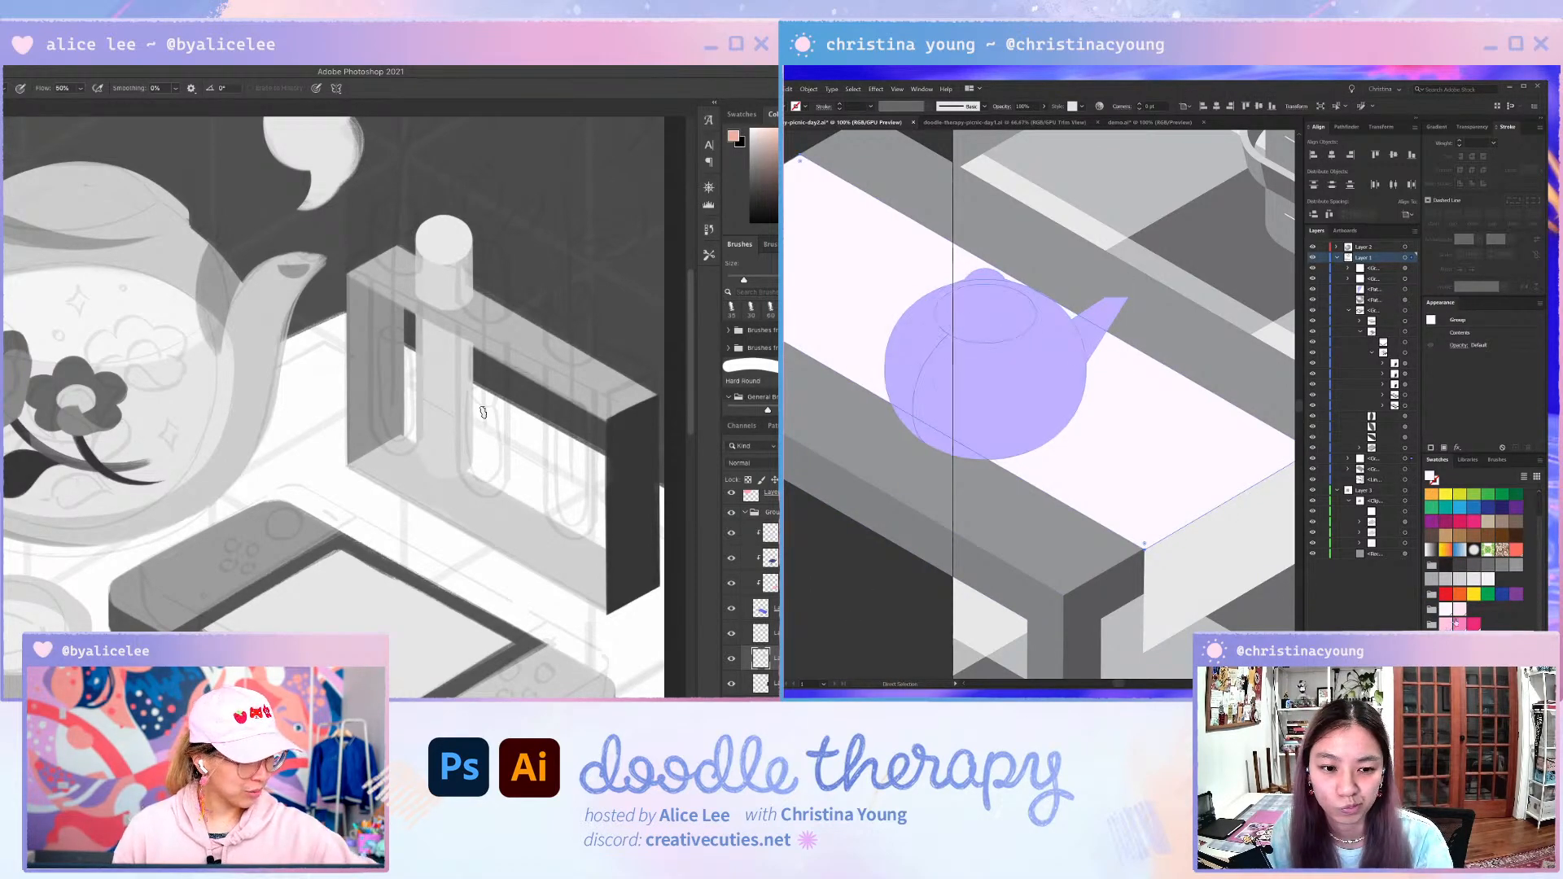
left_click(965, 361)
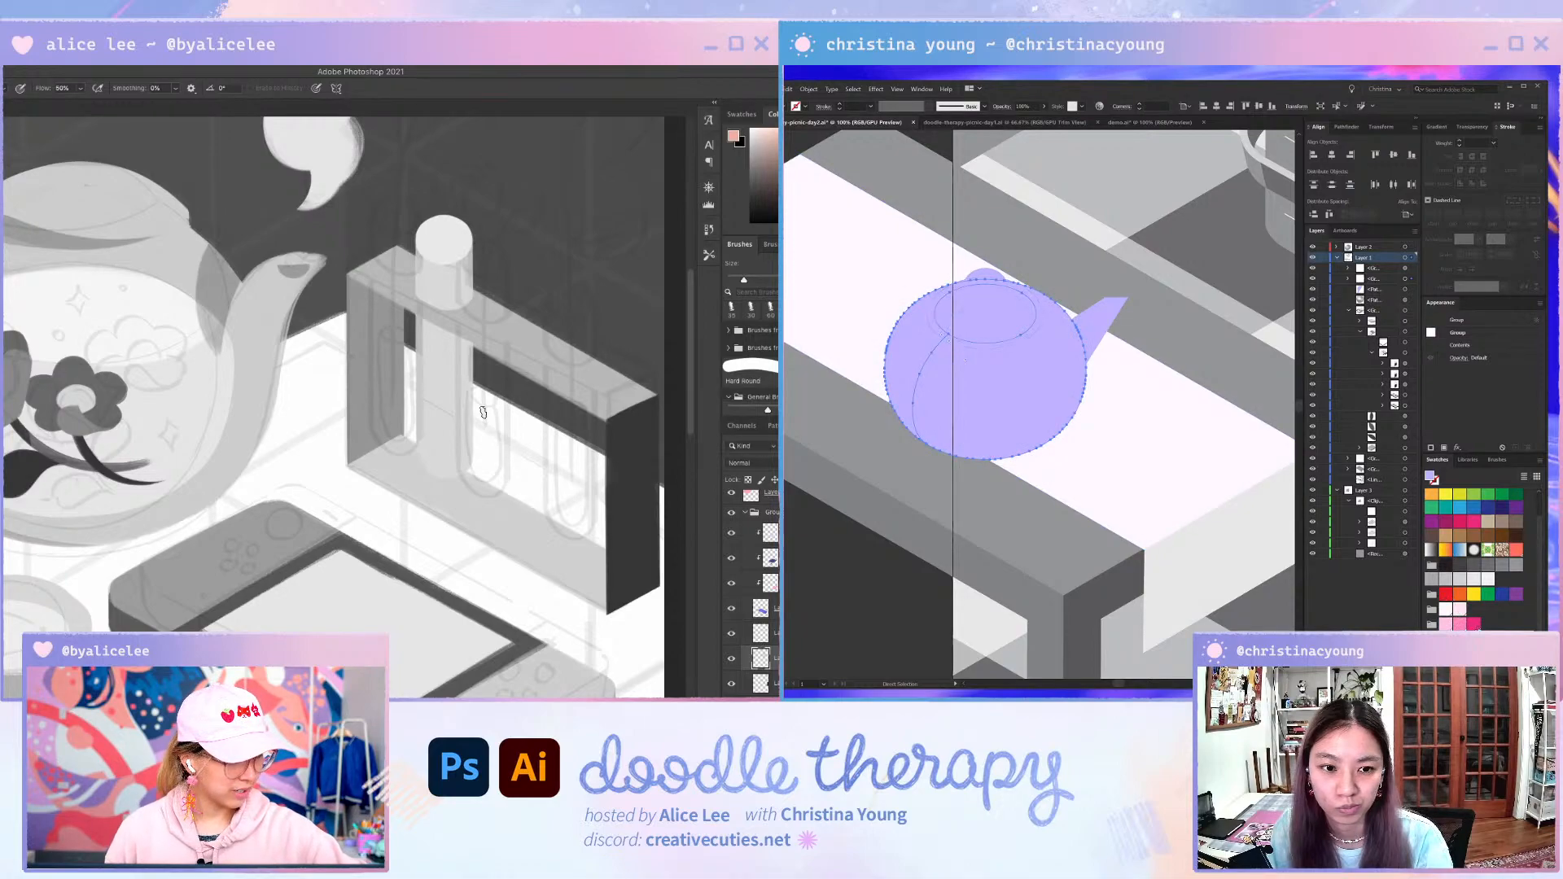
left_click(985, 285)
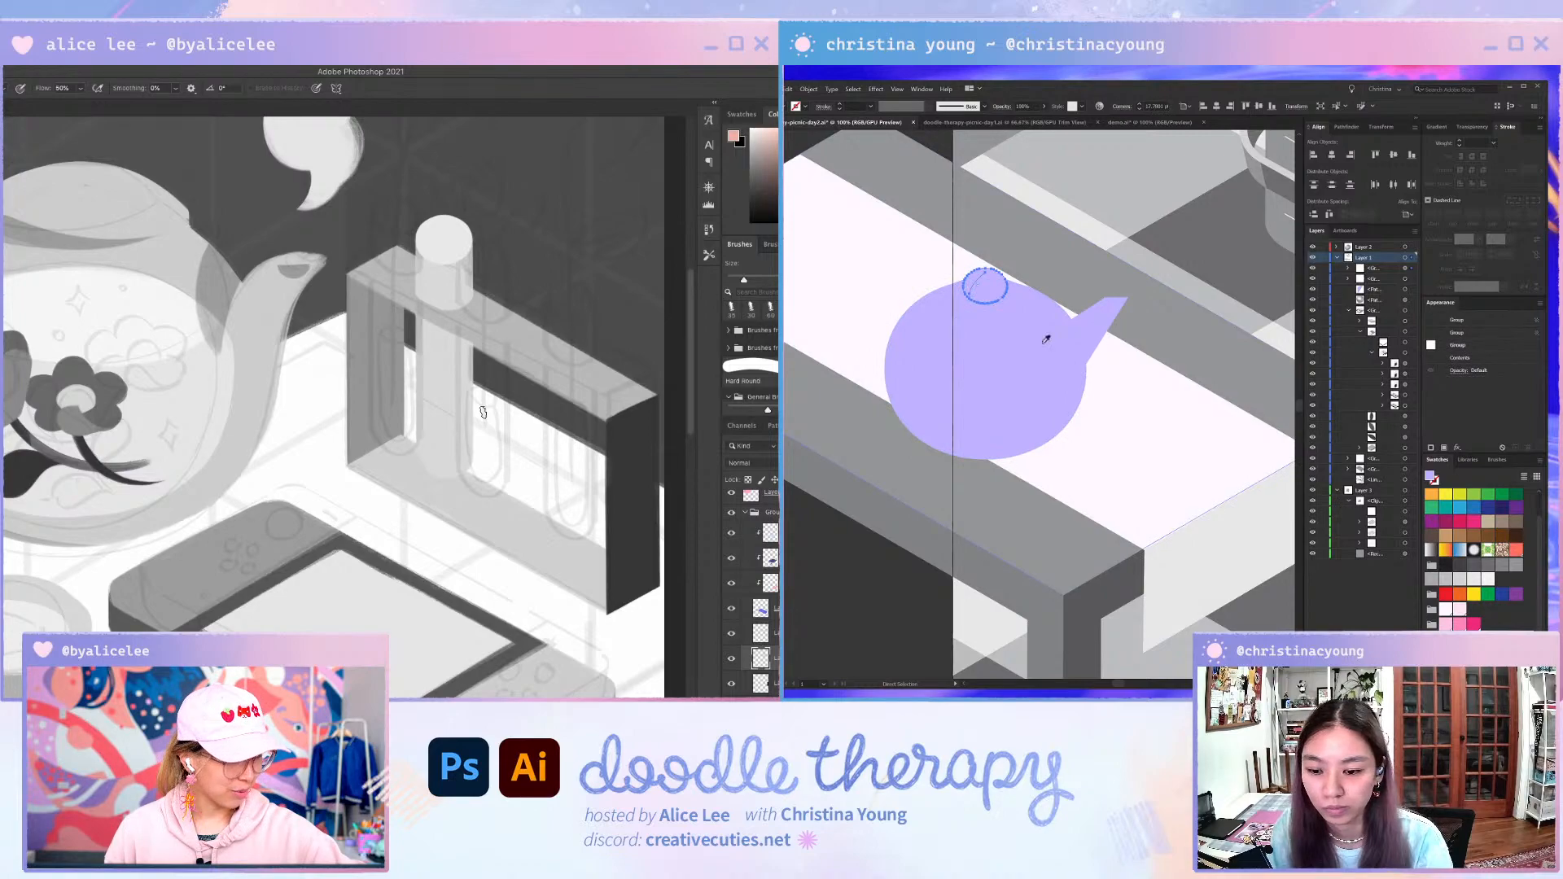
left_click(1023, 335)
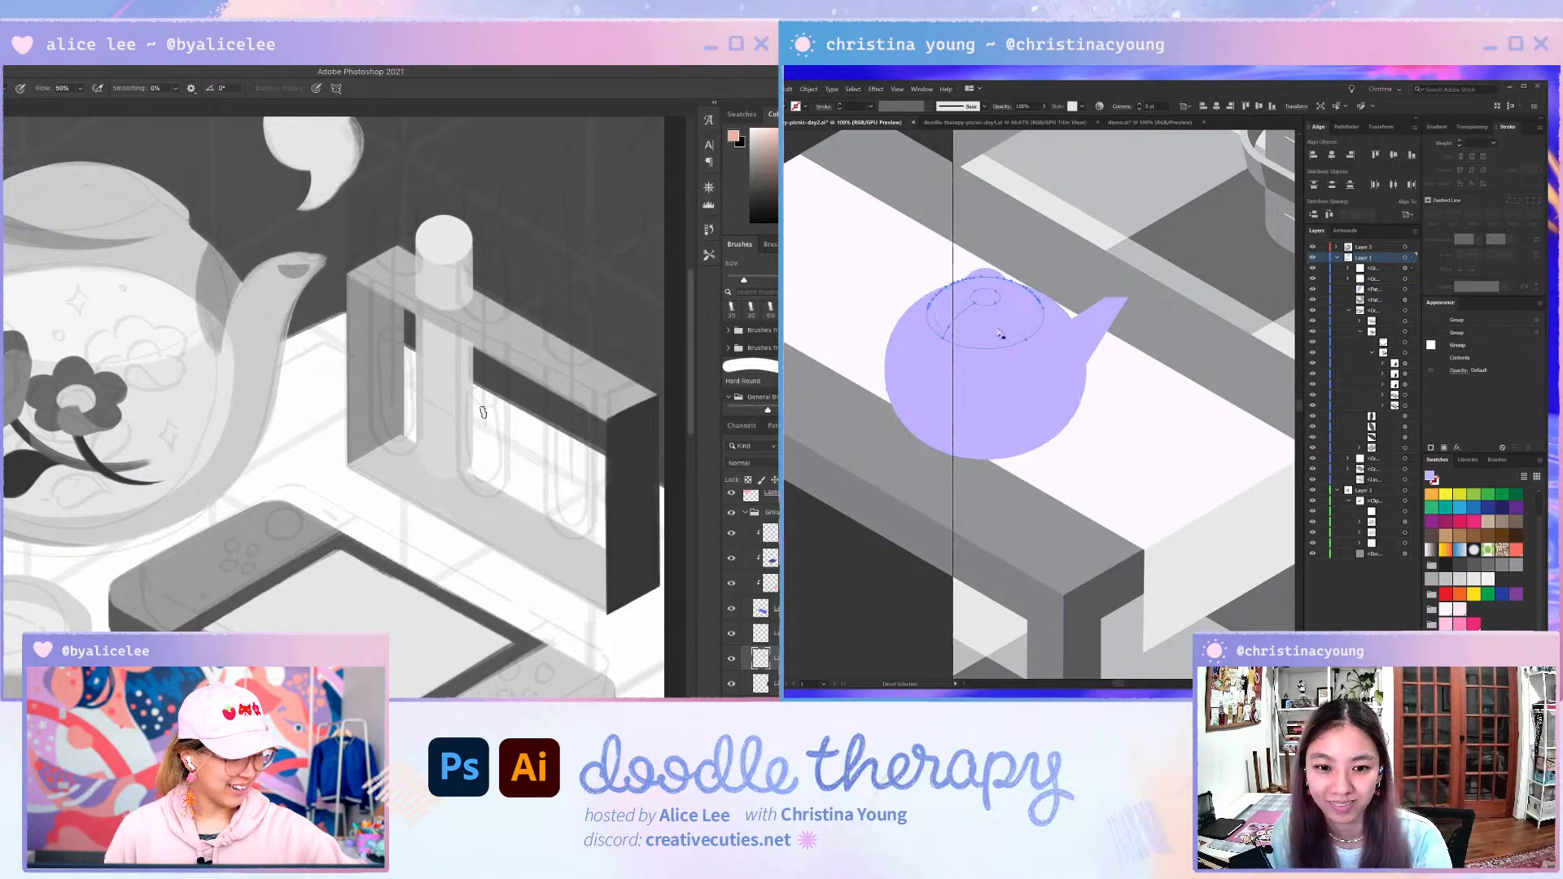
key("ctrl+z")
key("v")
left_click(1120, 400)
key("ctrl+minus")
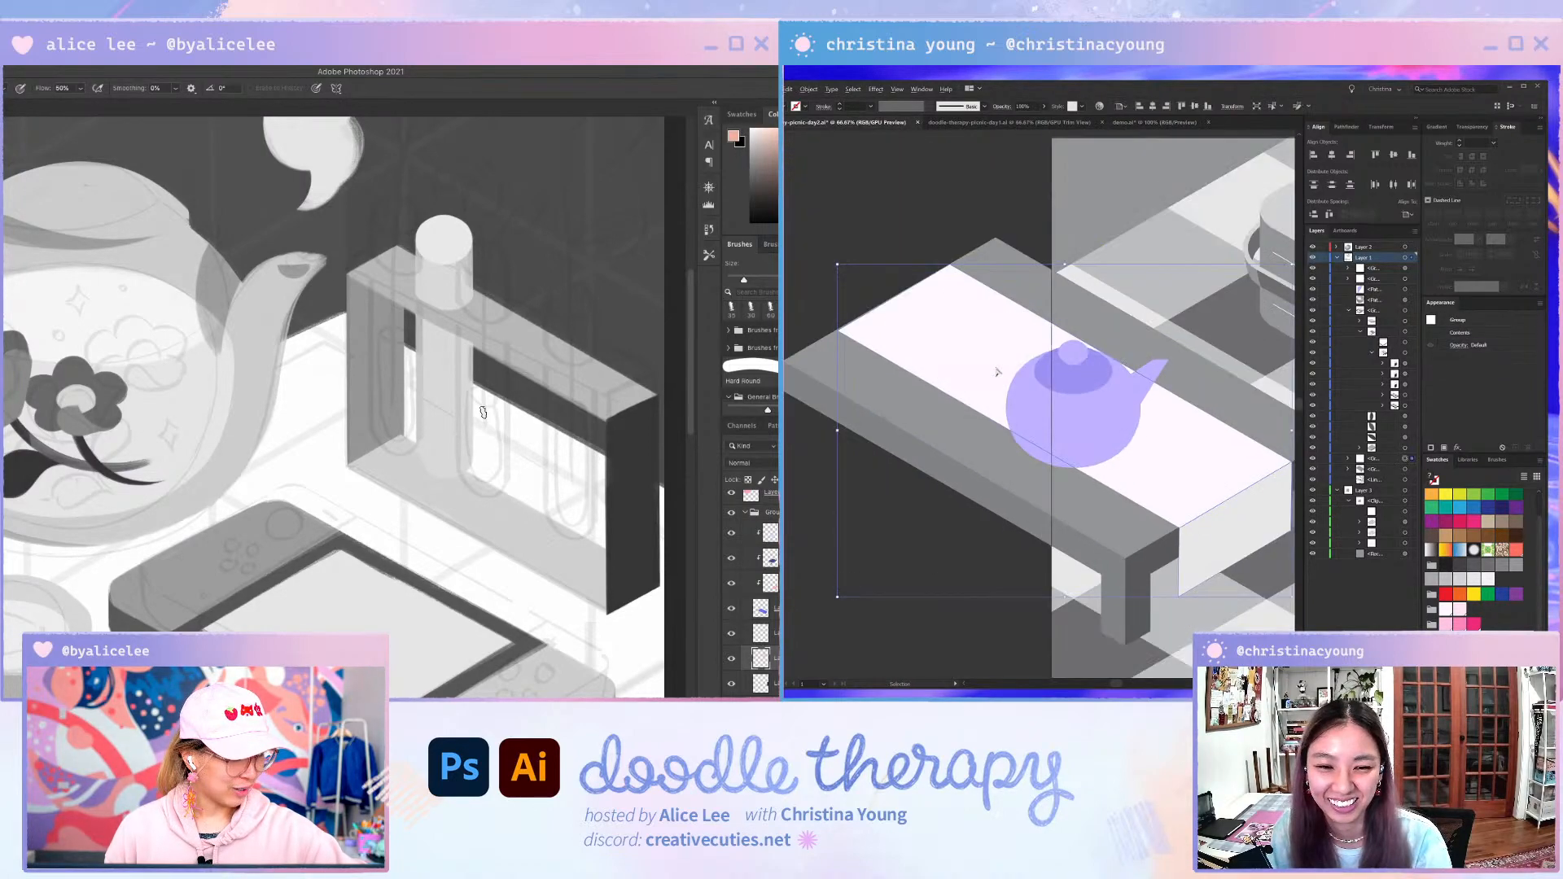
- Isolate the dark gray diamonds of the checkered blanket and fill them all with hot pink
key("ctrl+shift+a")
key("ctrl+minus")
left_click_drag(984, 300, 828, 281)
double_click(1043, 375)
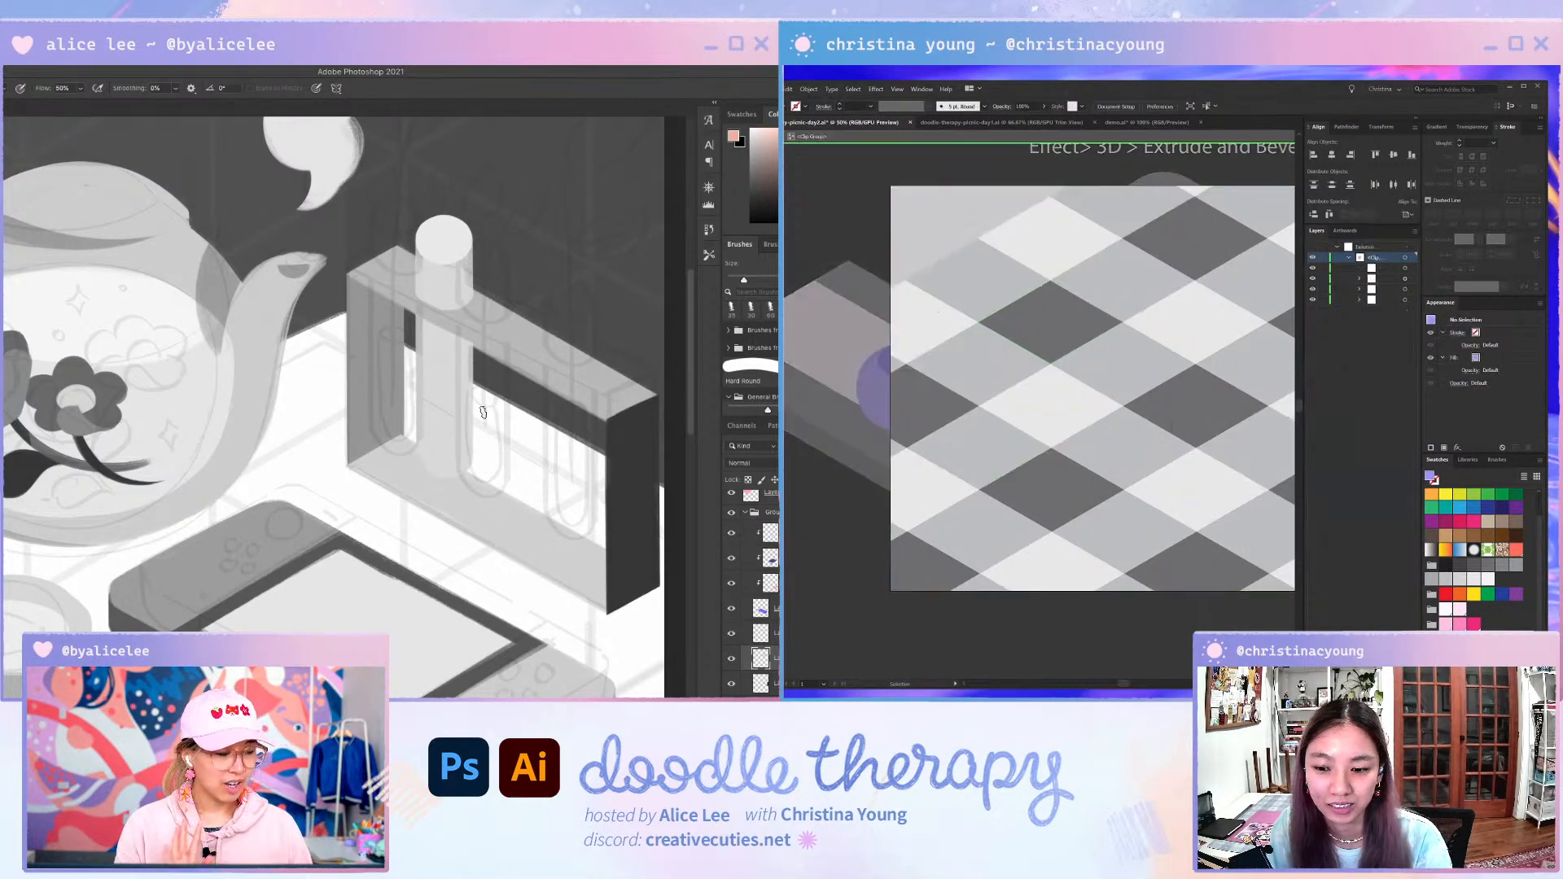
double_click(1011, 326)
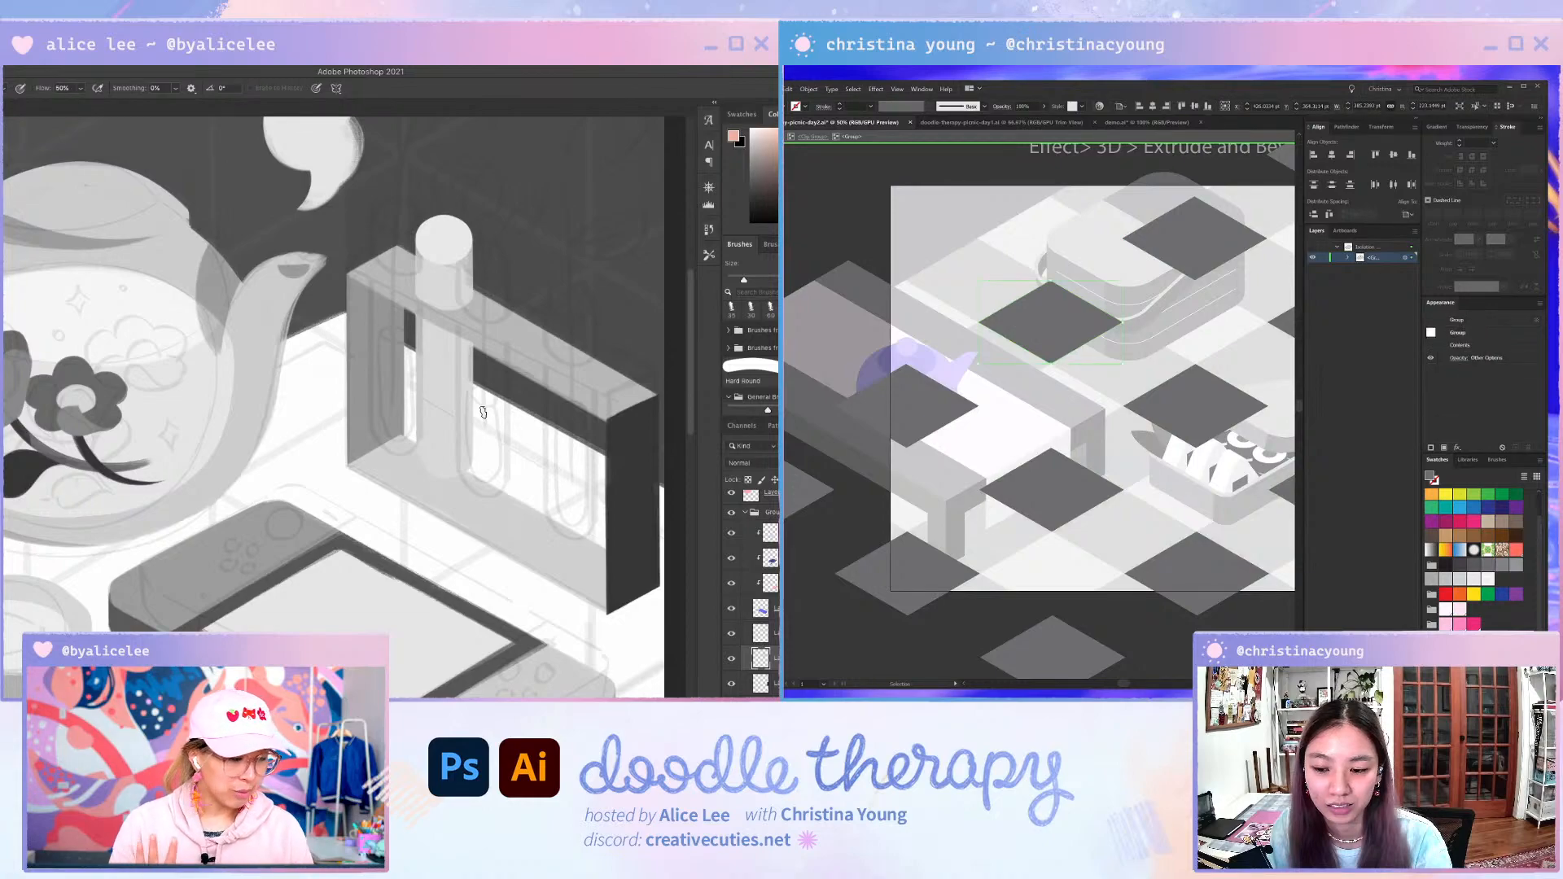
key("ctrl+a")
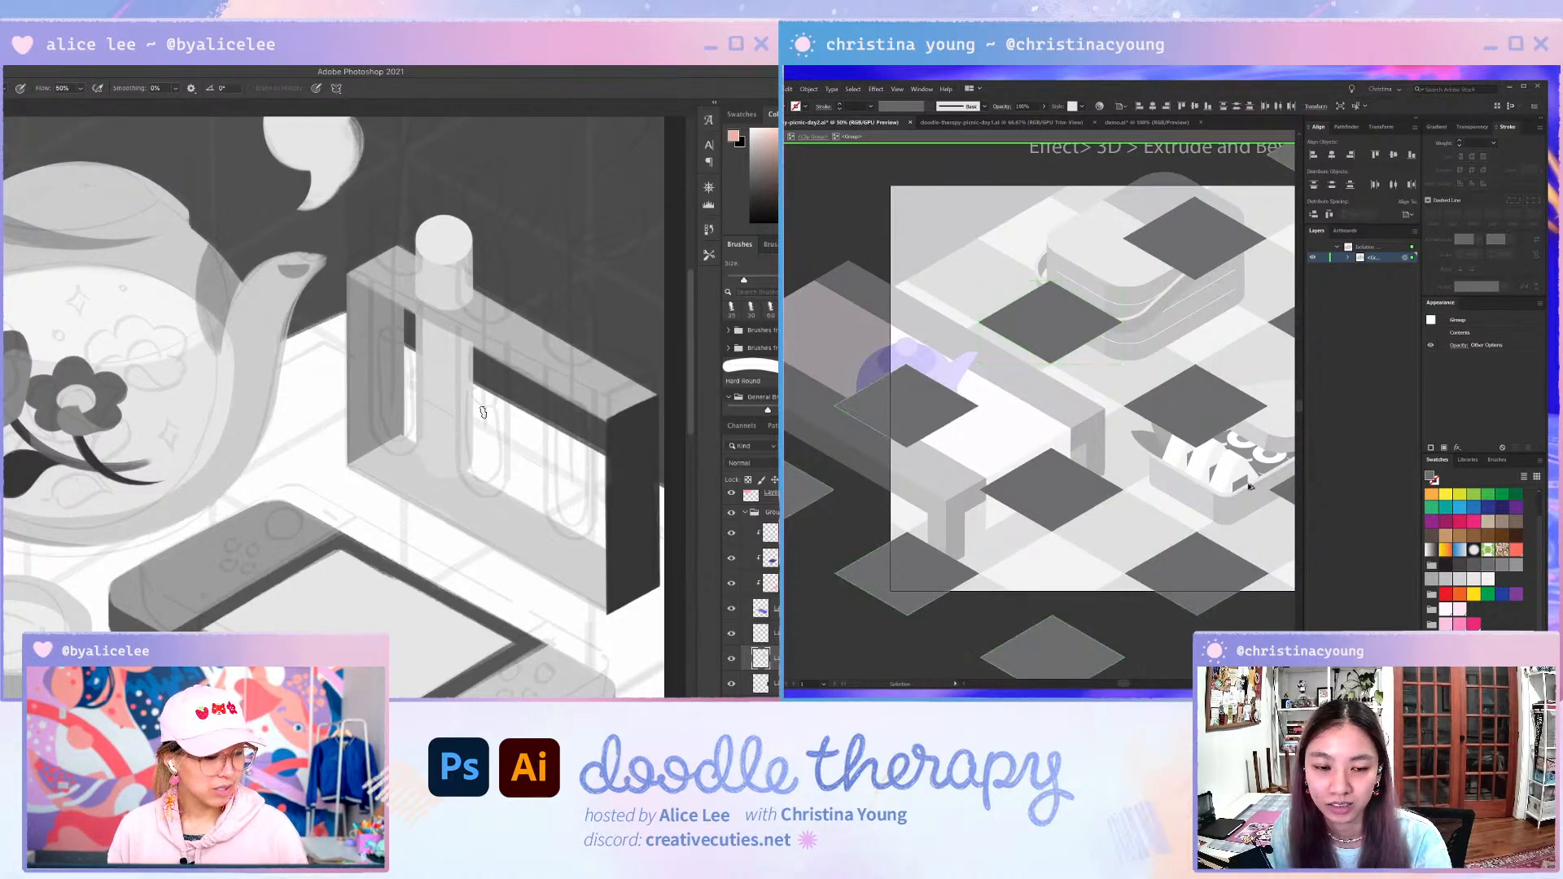
key("ctrl+z")
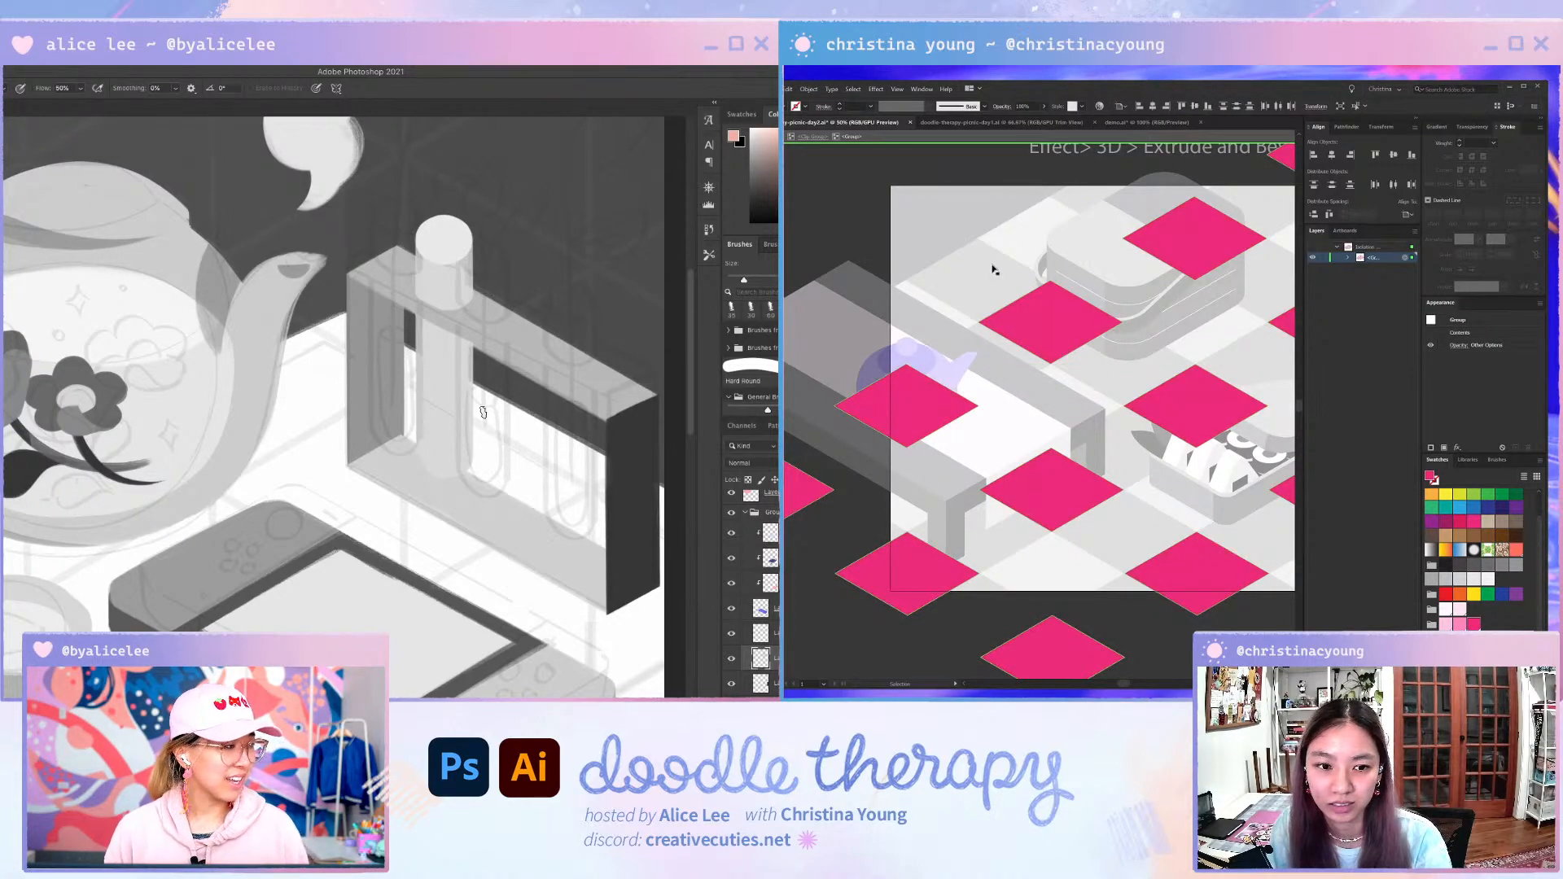
key("Escape")
- Fill the blanket's mid-gray diamonds with medium pink and its light diamonds with pale pink, and exit isolation mode
double_click(972, 317)
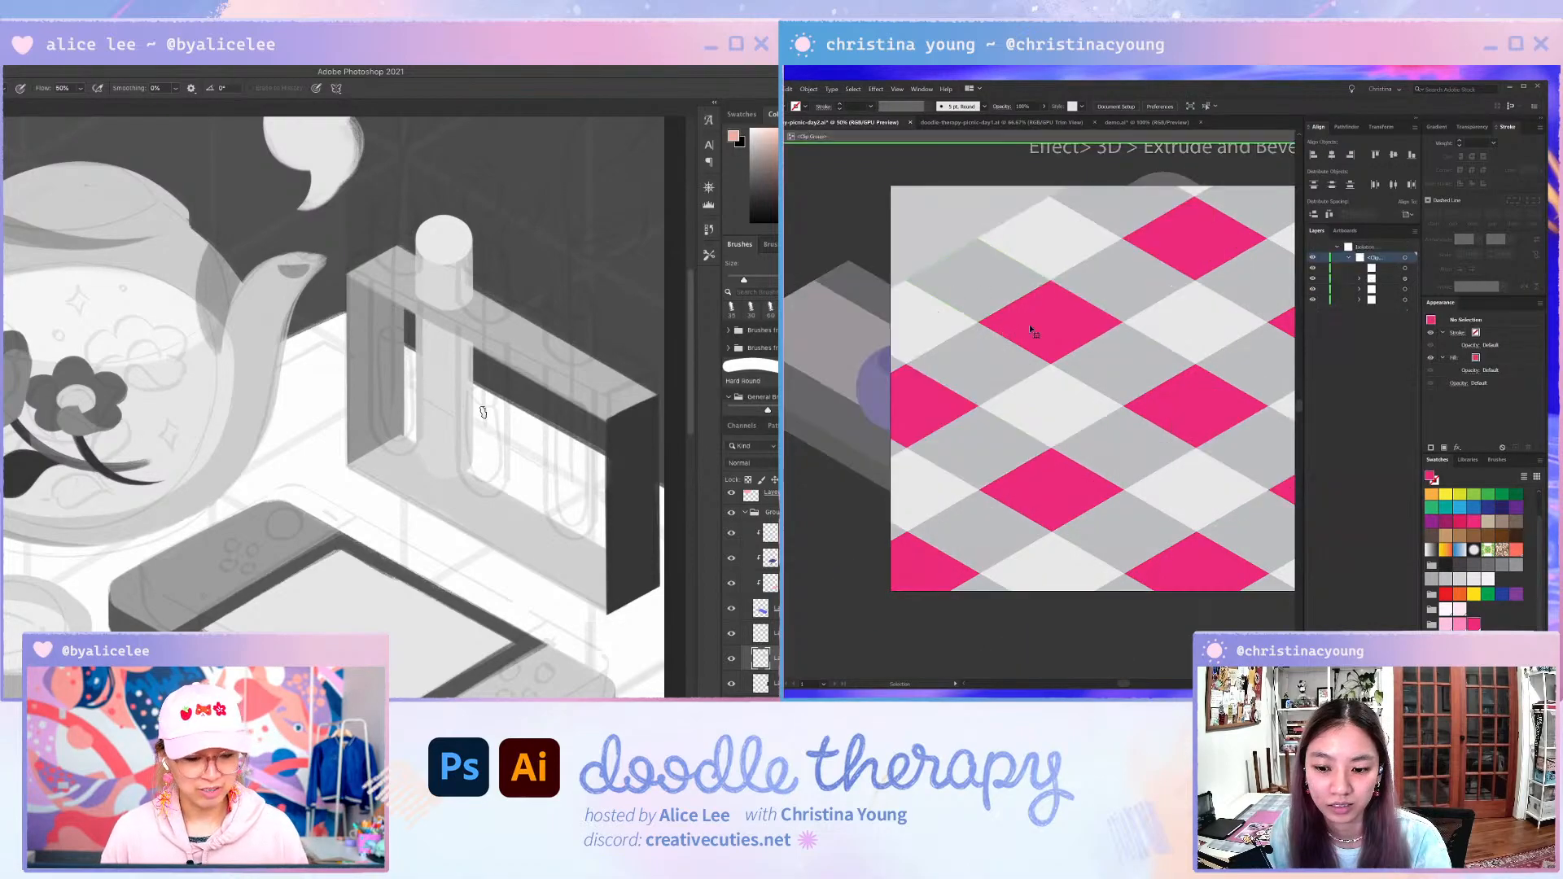
left_click(1032, 330)
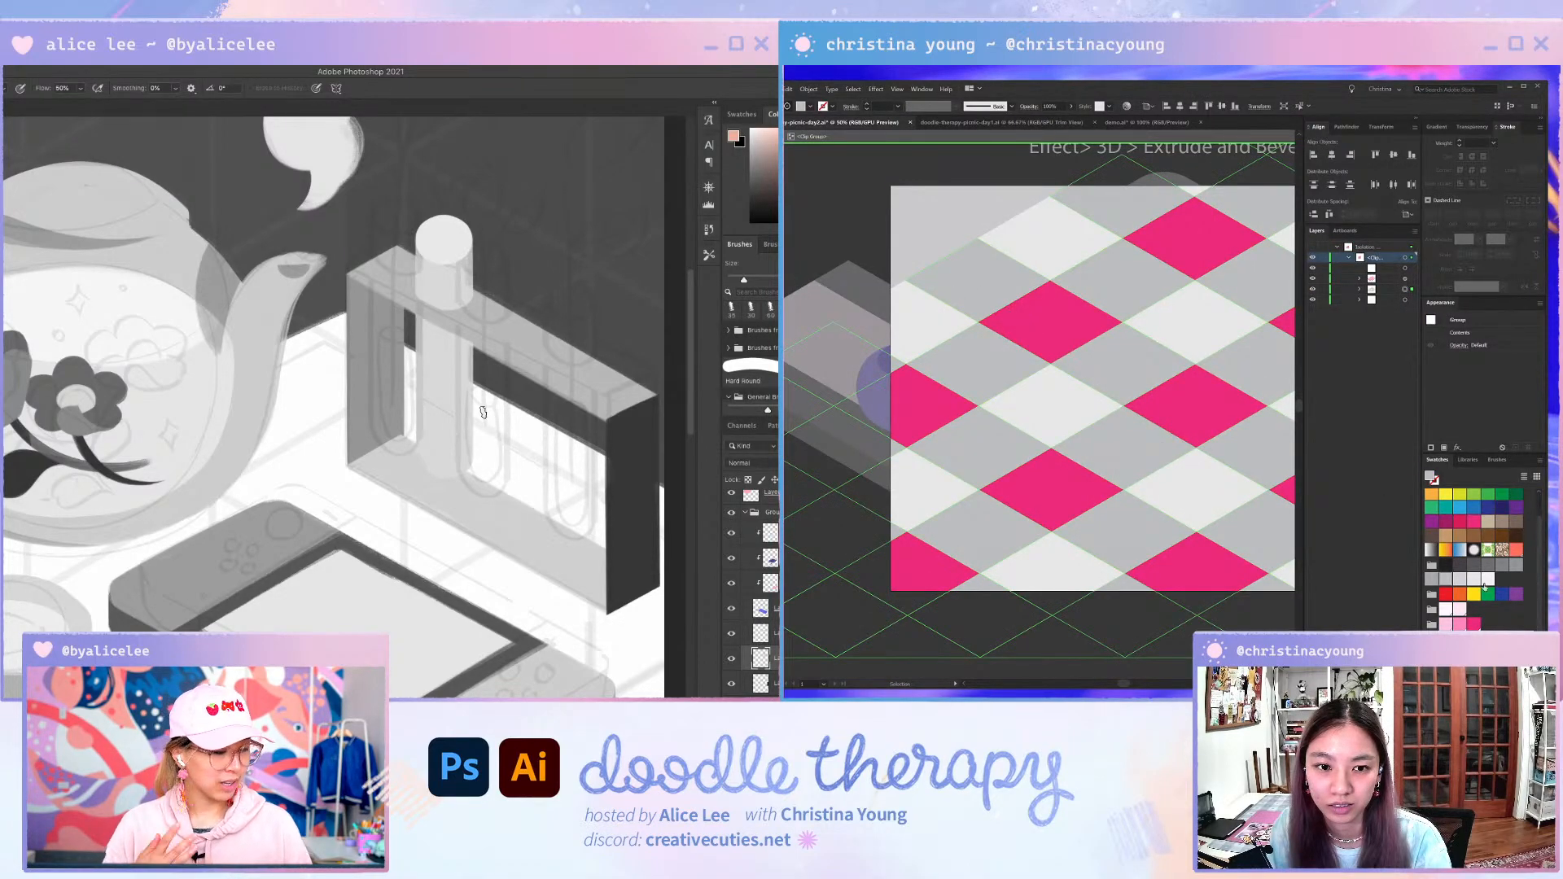
left_click(1404, 259)
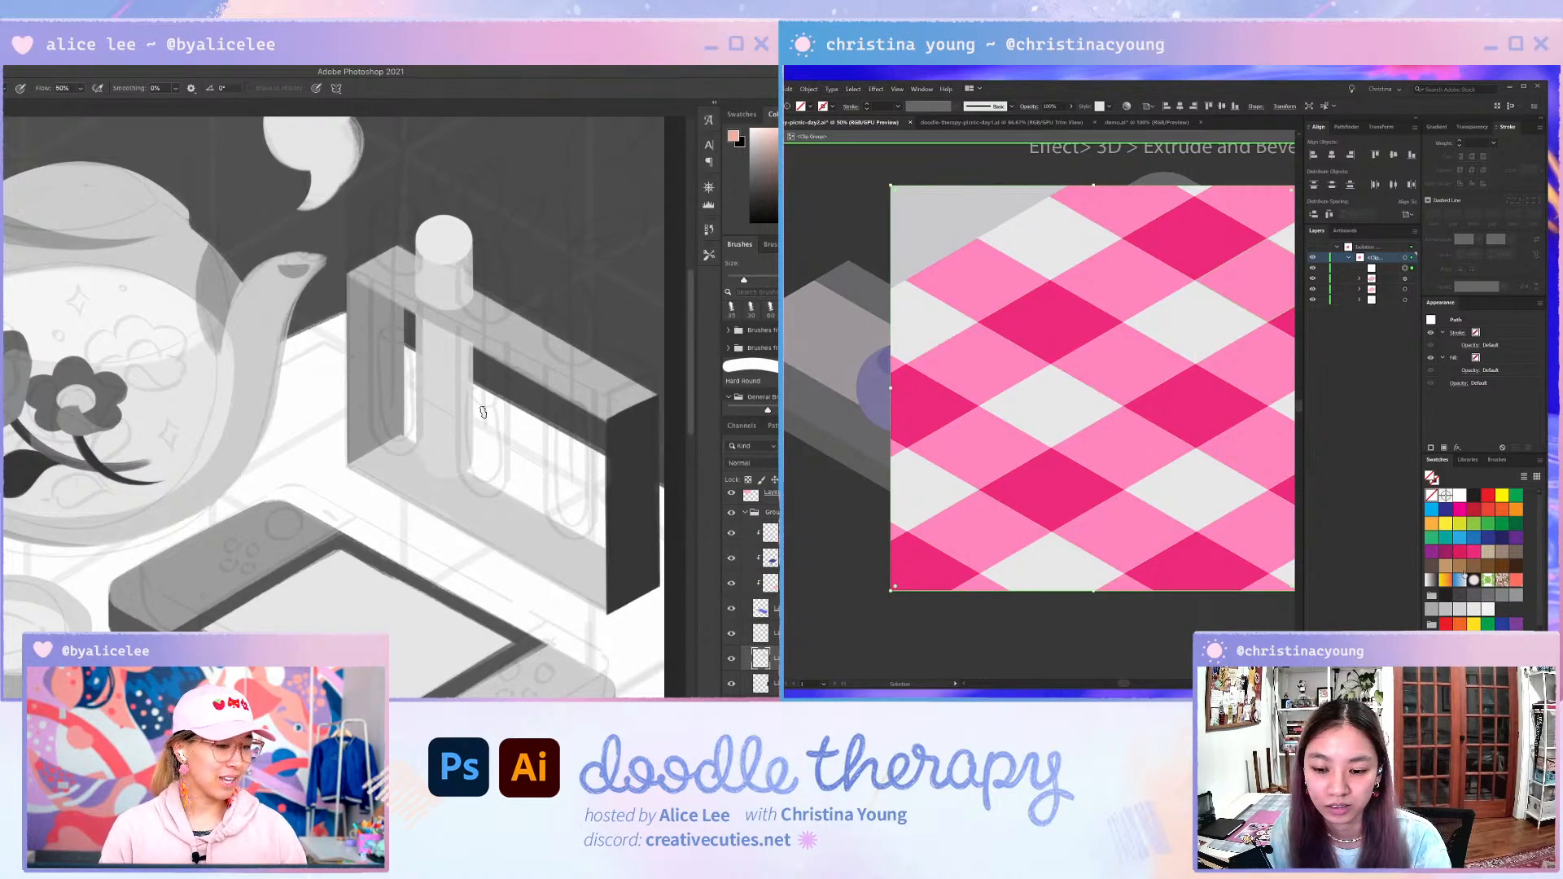
left_click(1029, 368)
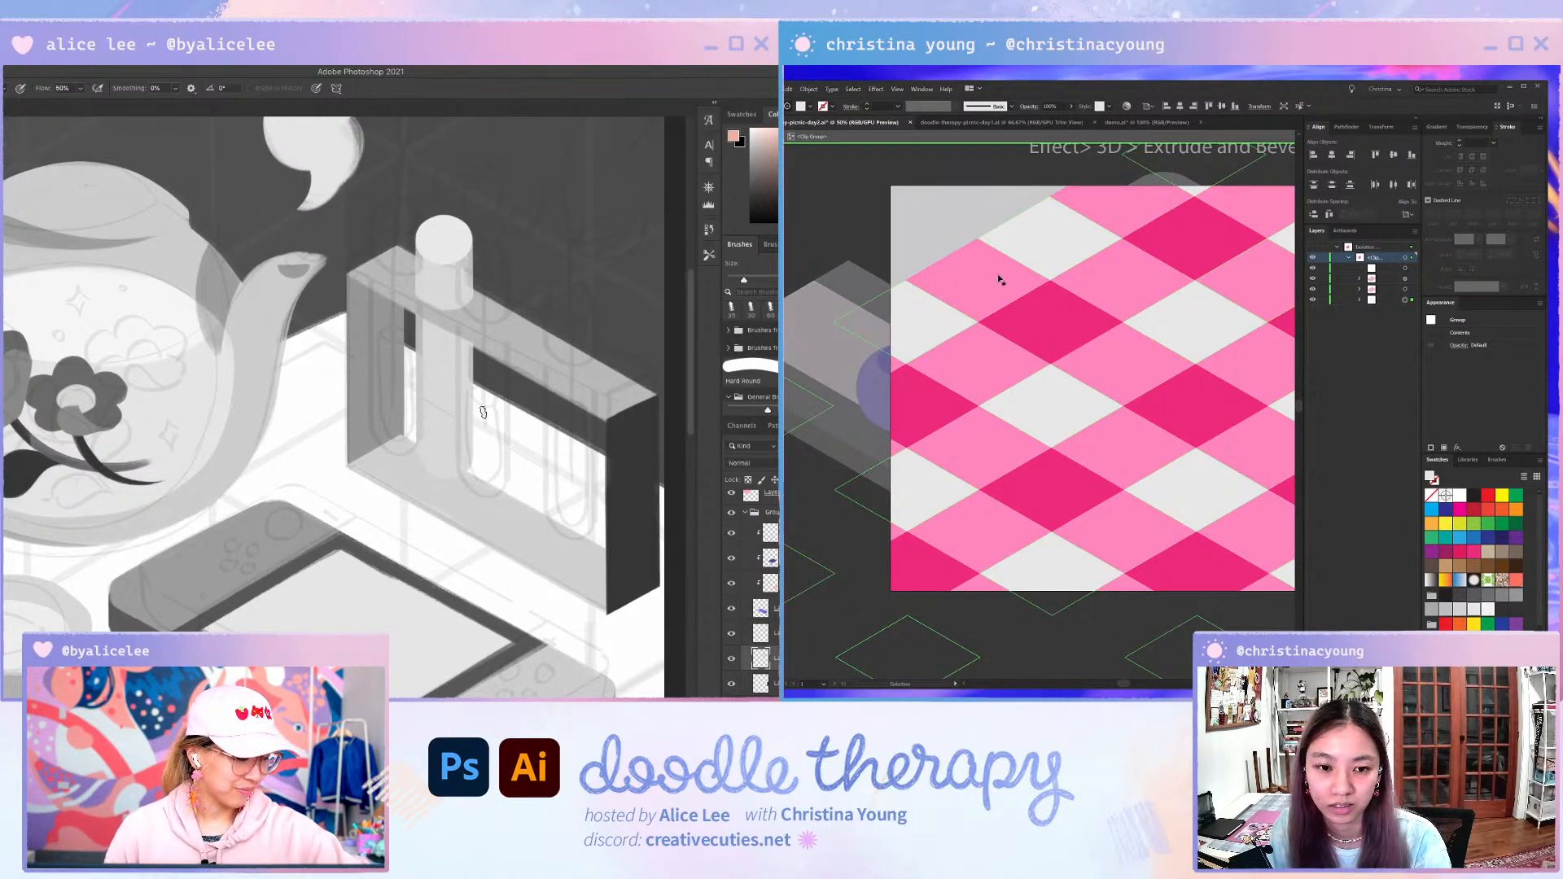
key("ctrl+shift+z")
double_click(1083, 639)
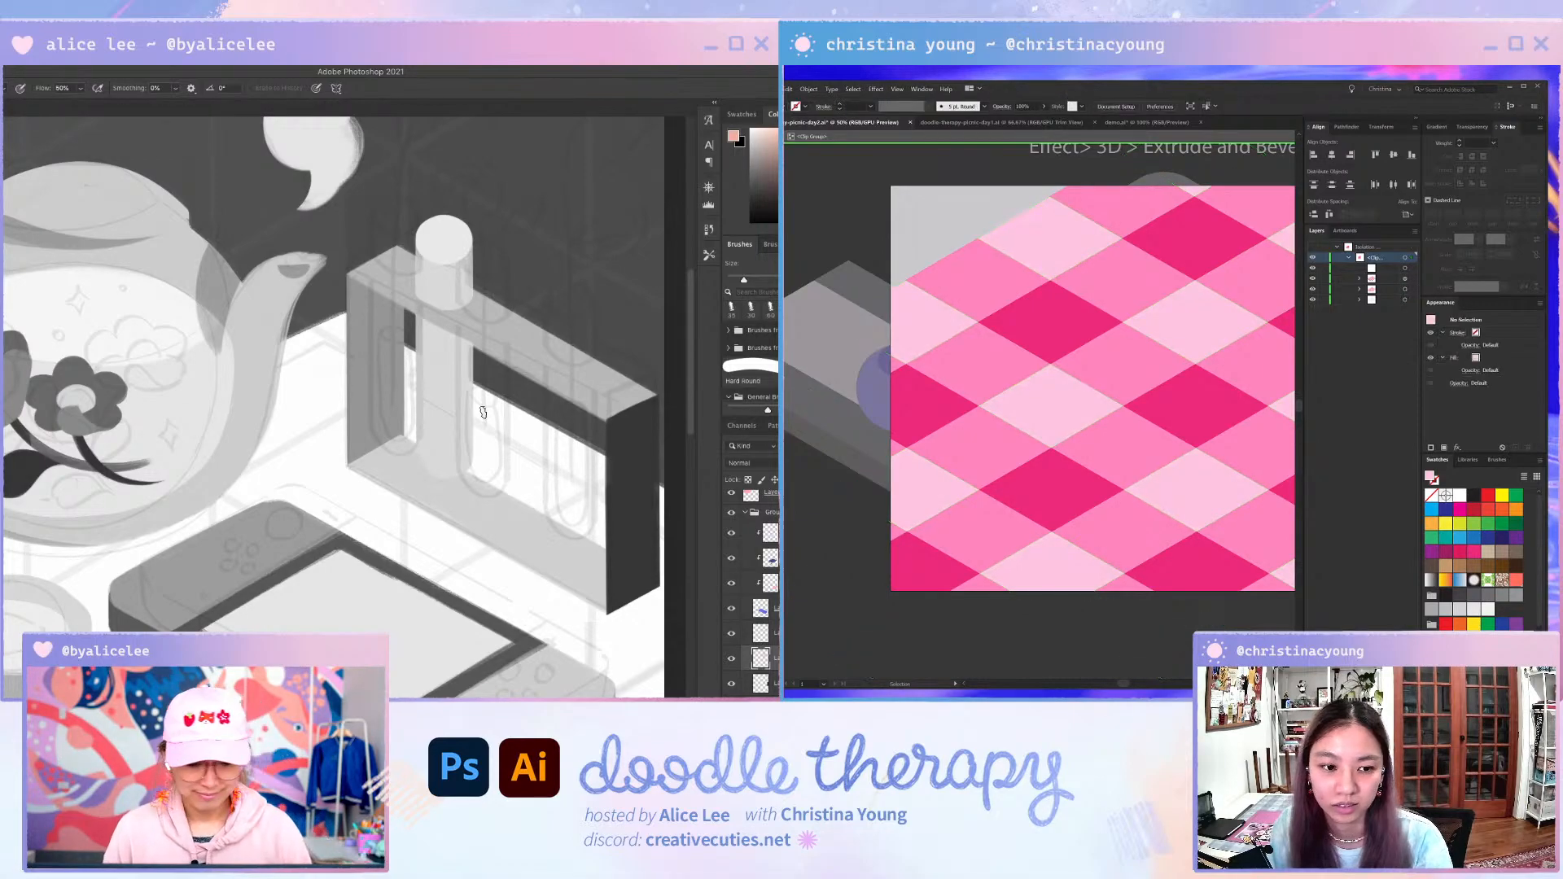
left_click_drag(1180, 423, 1121, 399)
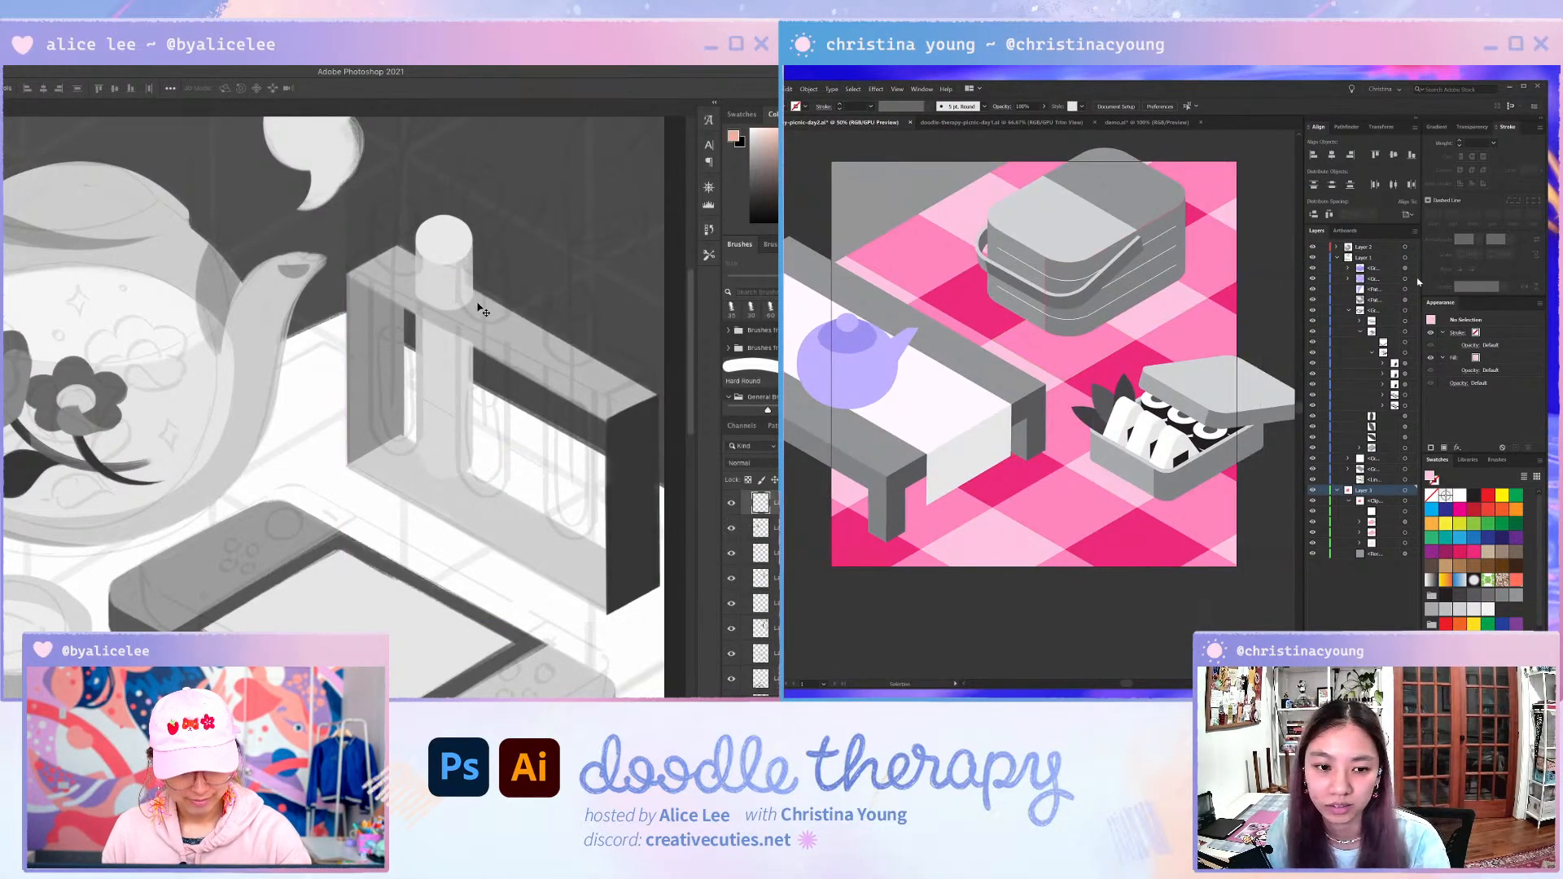
key("r")
left_click_drag(453, 313, 460, 433)
key("b")
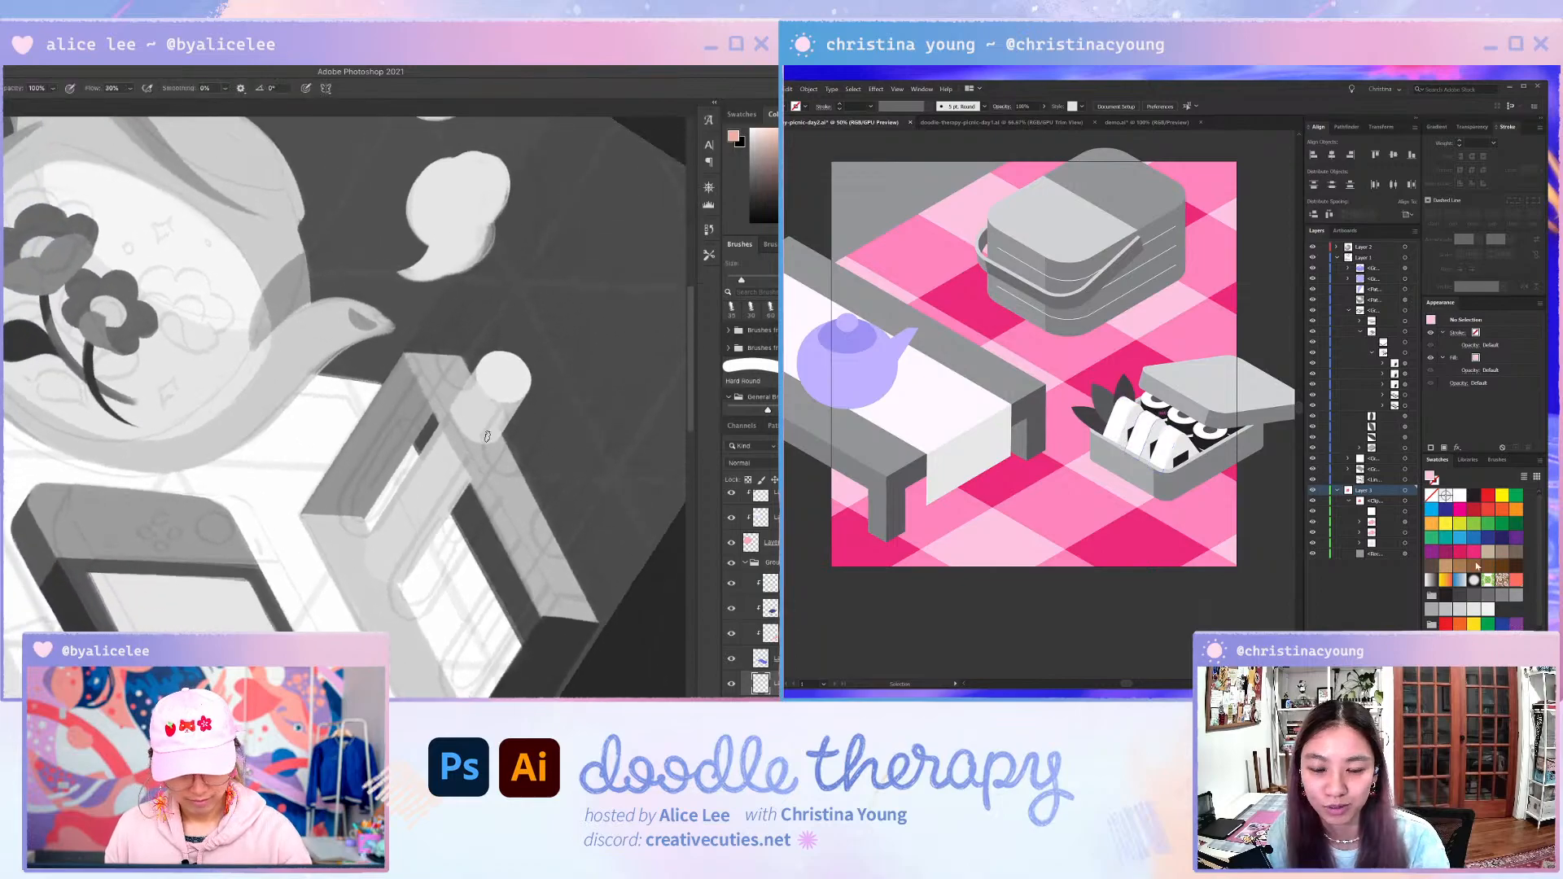
- Fill the gray background behind the checkered blanket with light green
key("ctrl+minus")
key("ctrl+plus")
key("a")
left_click(883, 220)
key("Escape")
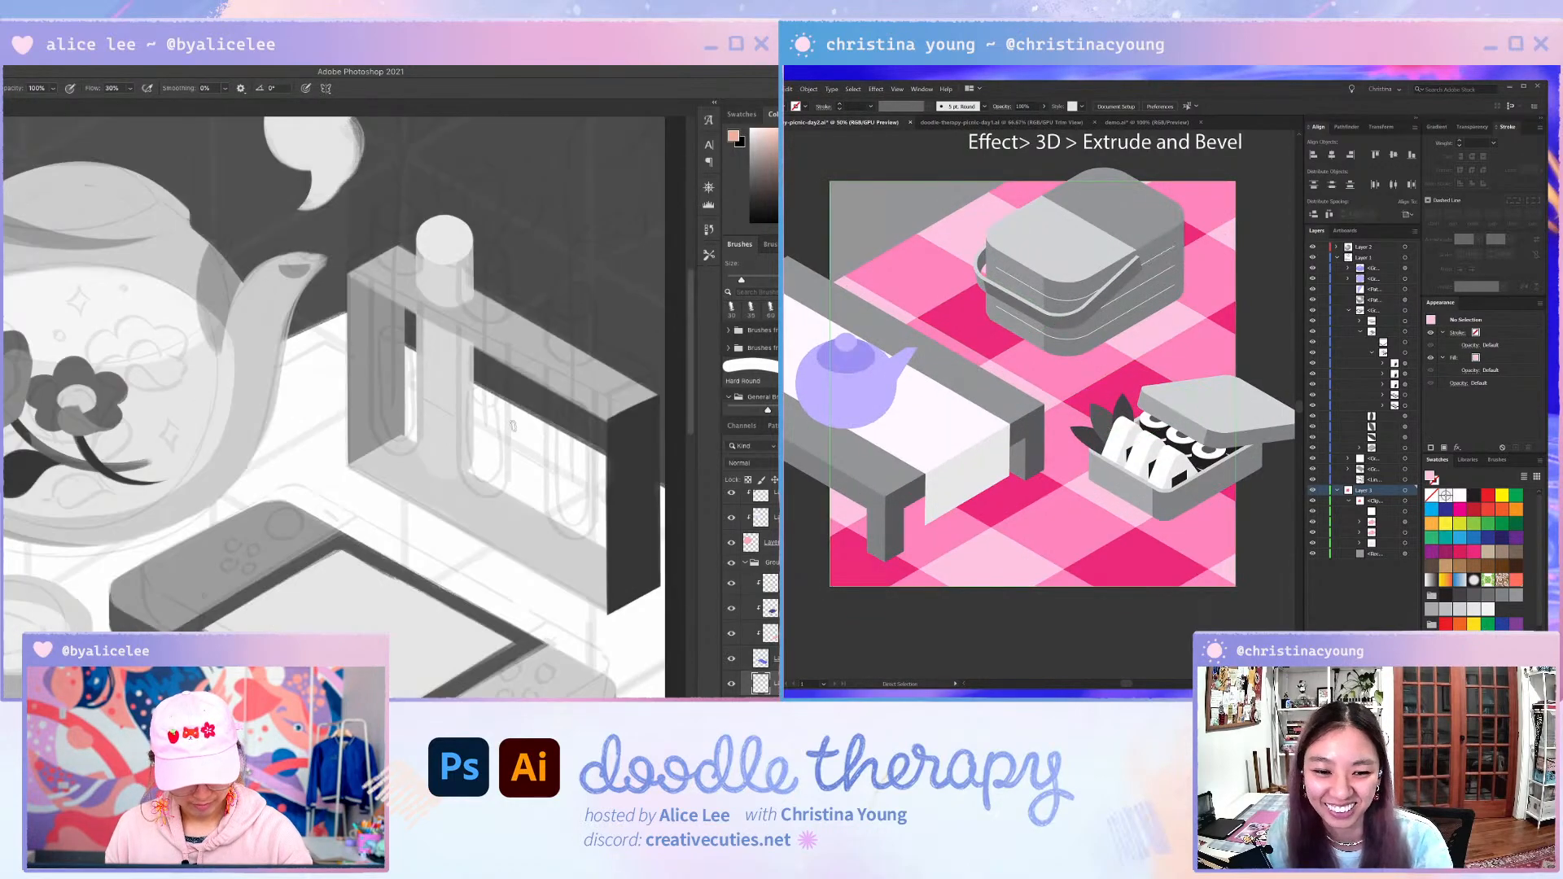
key("v")
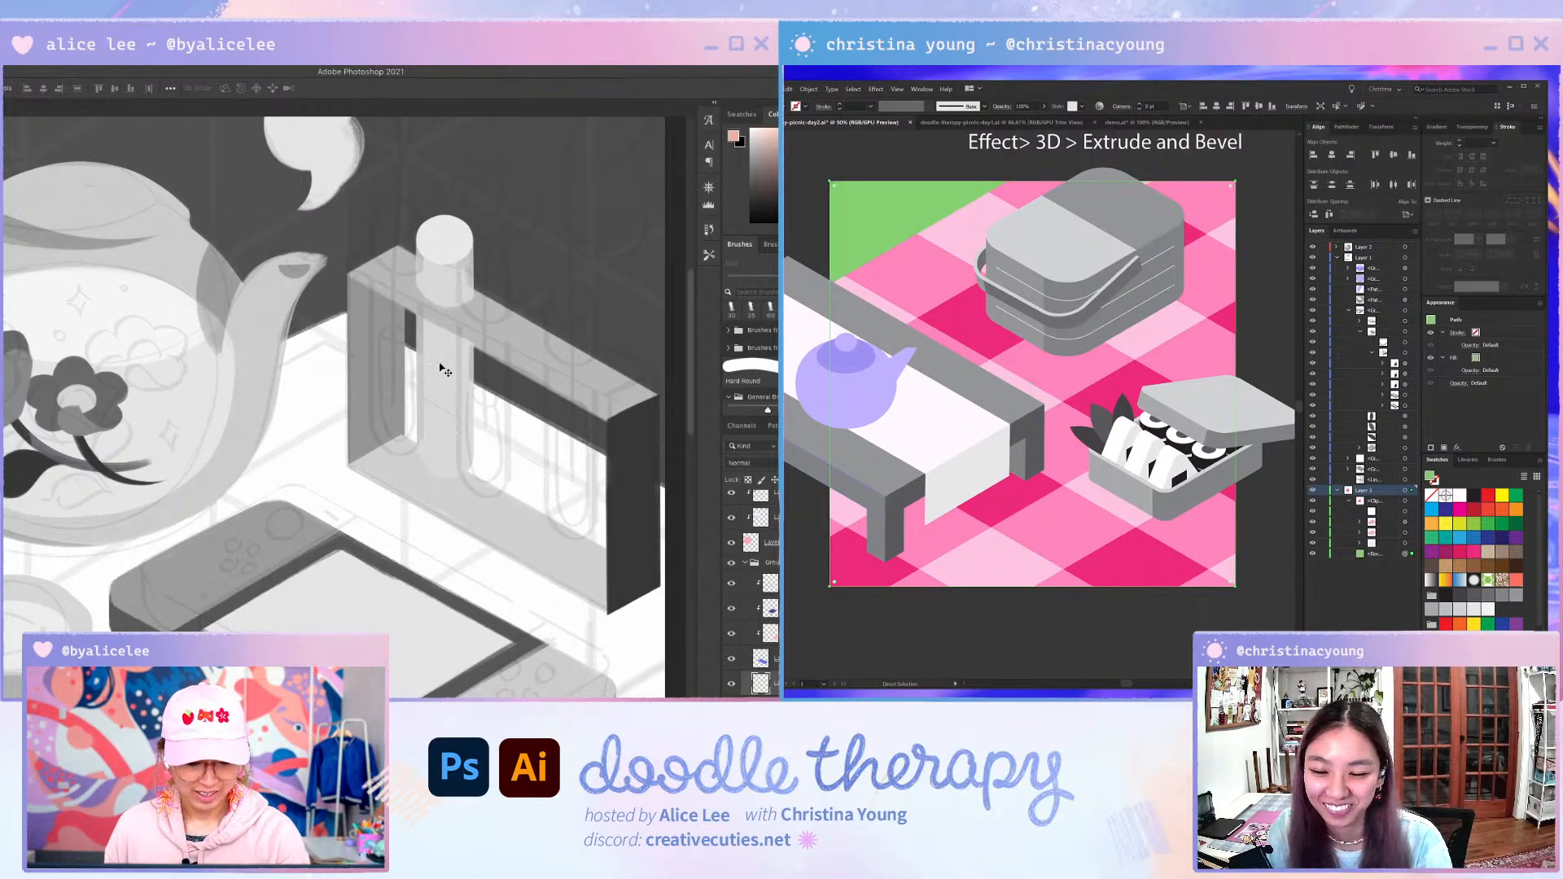
- Fill the dark leaf shapes beside the sushi in the lunch box with green
left_click(440, 365)
left_click(1088, 438)
left_click(1123, 413, "shift")
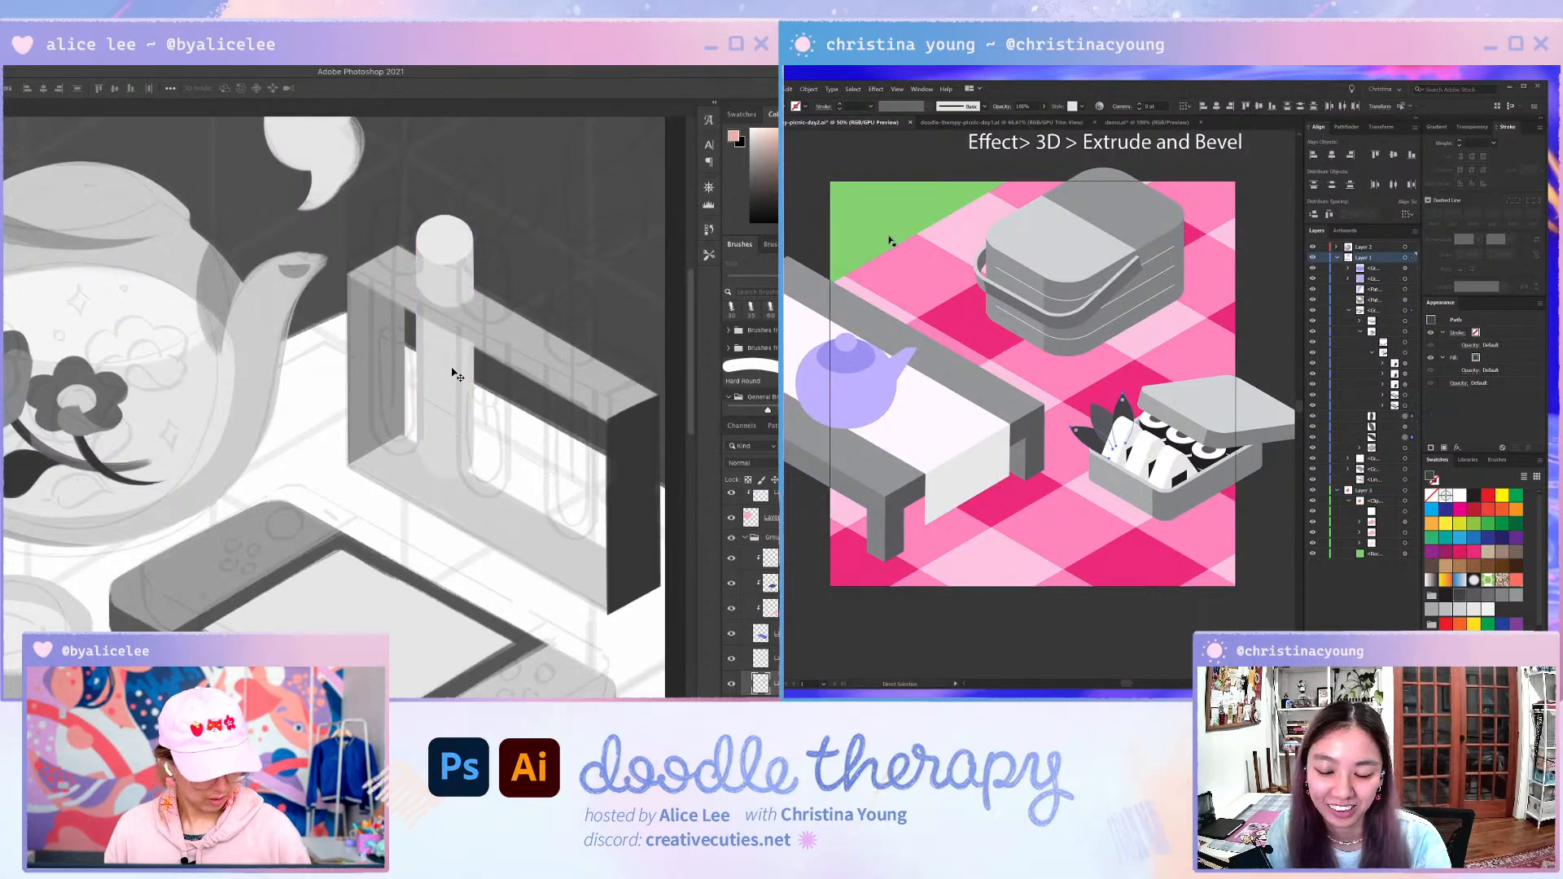
key("i")
left_click(446, 234)
key("v")
key("alt+BackSpace")
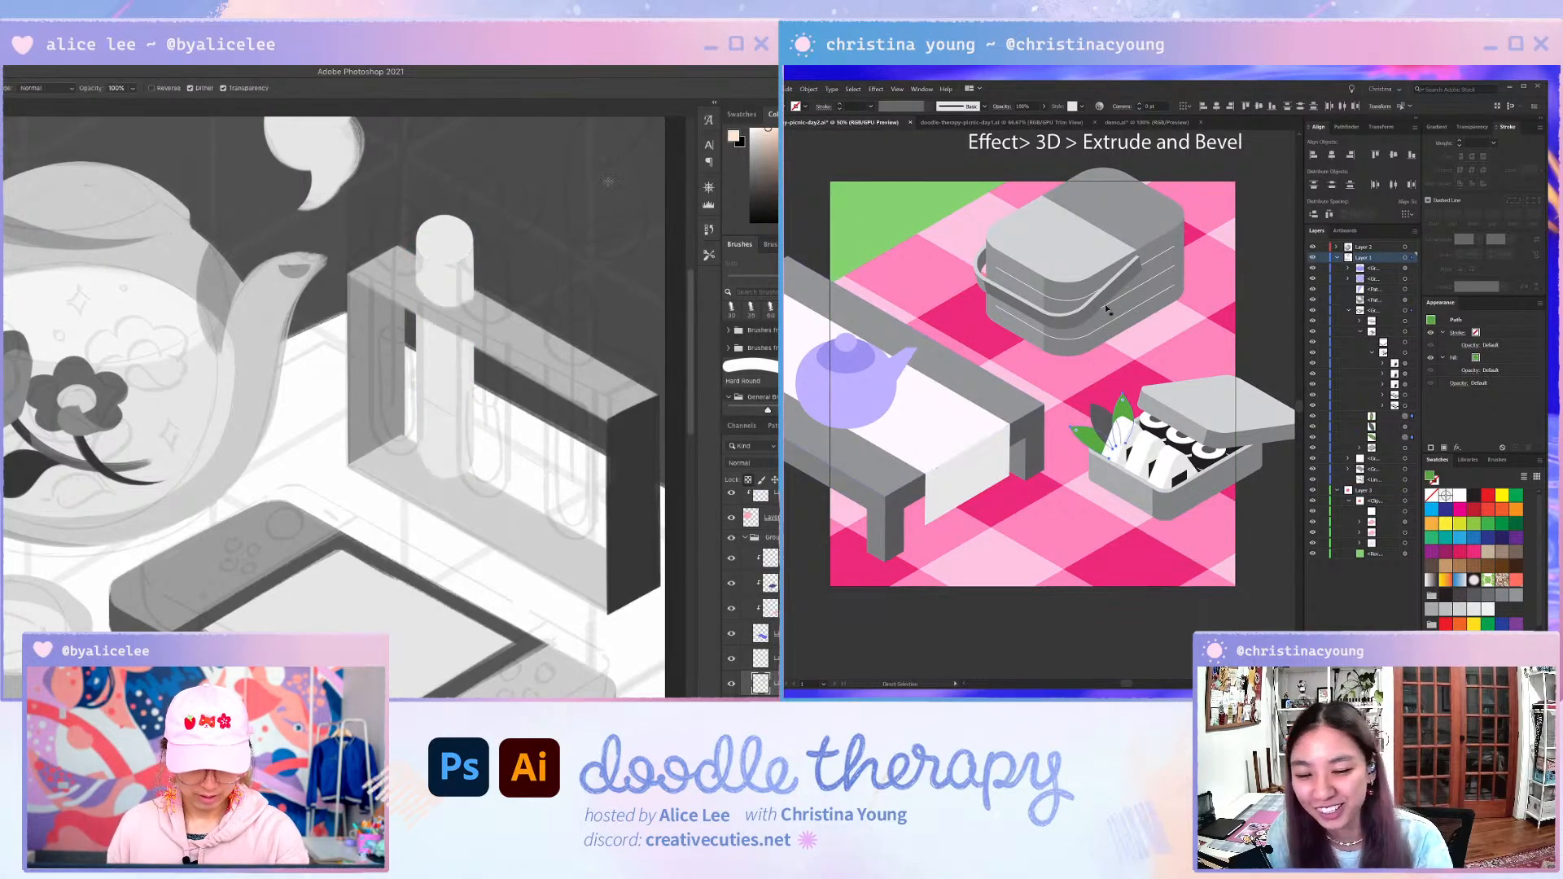
- Fill the remaining leaf shapes in the lunch box with green sampled from the neighboring leaf, and clear the selection
left_click(1104, 424)
key("ctrl+t")
left_click_drag(446, 228, 446, 286)
key("i")
left_click(1123, 408)
key("ctrl+shift+a")
- Open the saved library and bring its green, blue and purple color groups into view
left_click_drag(447, 340, 632, 527)
key("Return")
key("g")
key("v")
left_click(1468, 460)
key("ctrl+z")
scroll(1479, 570, "down", 2)
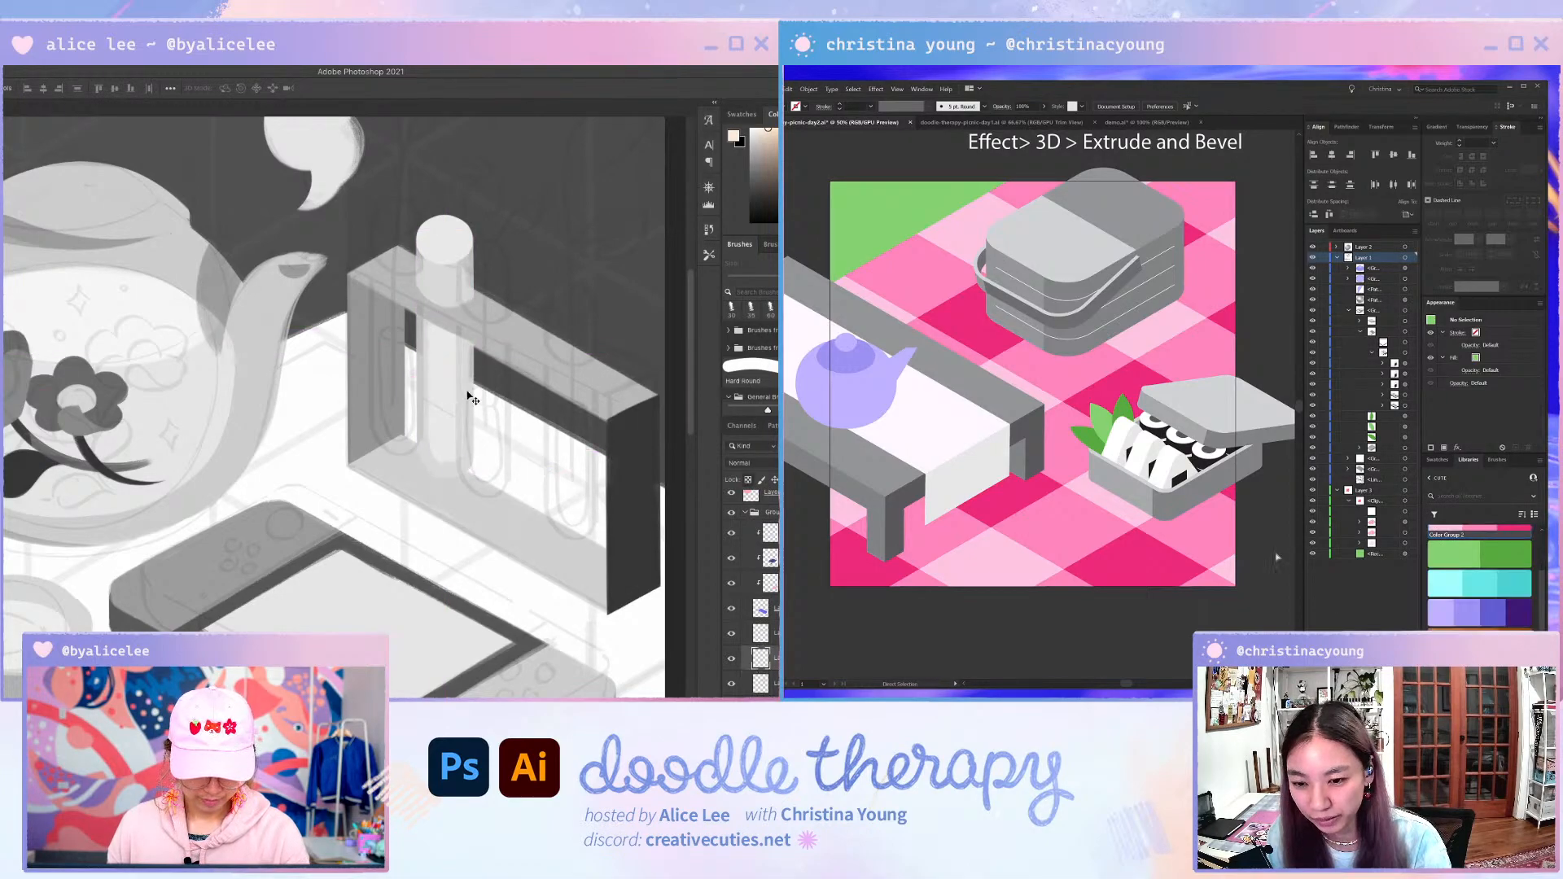
key("e")
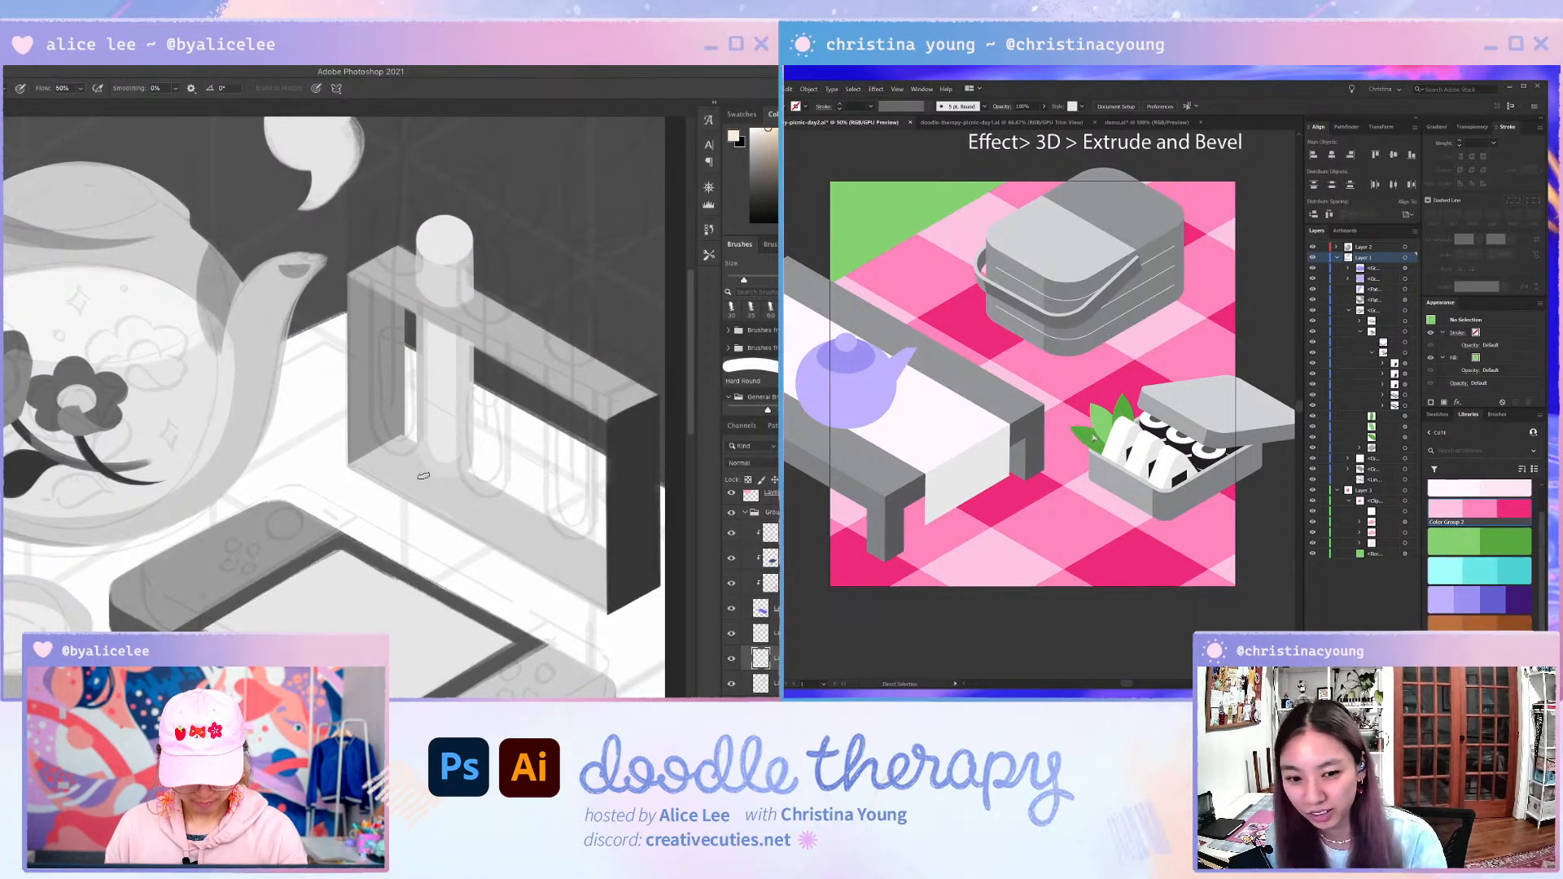
key("r")
left_click_drag(501, 430, 453, 398)
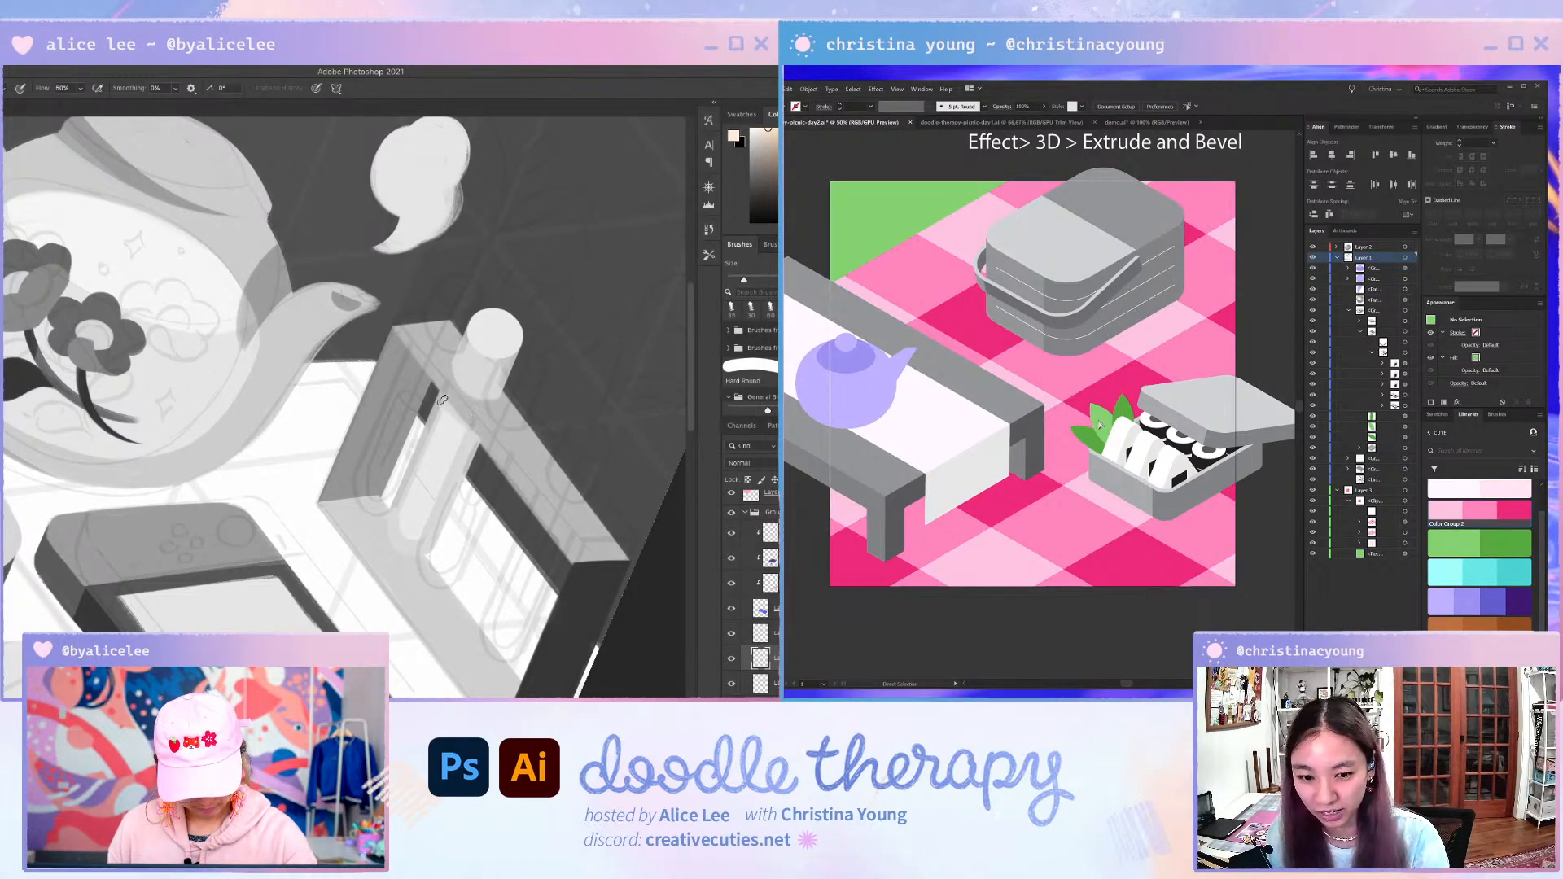
left_click(1136, 568)
key("Escape")
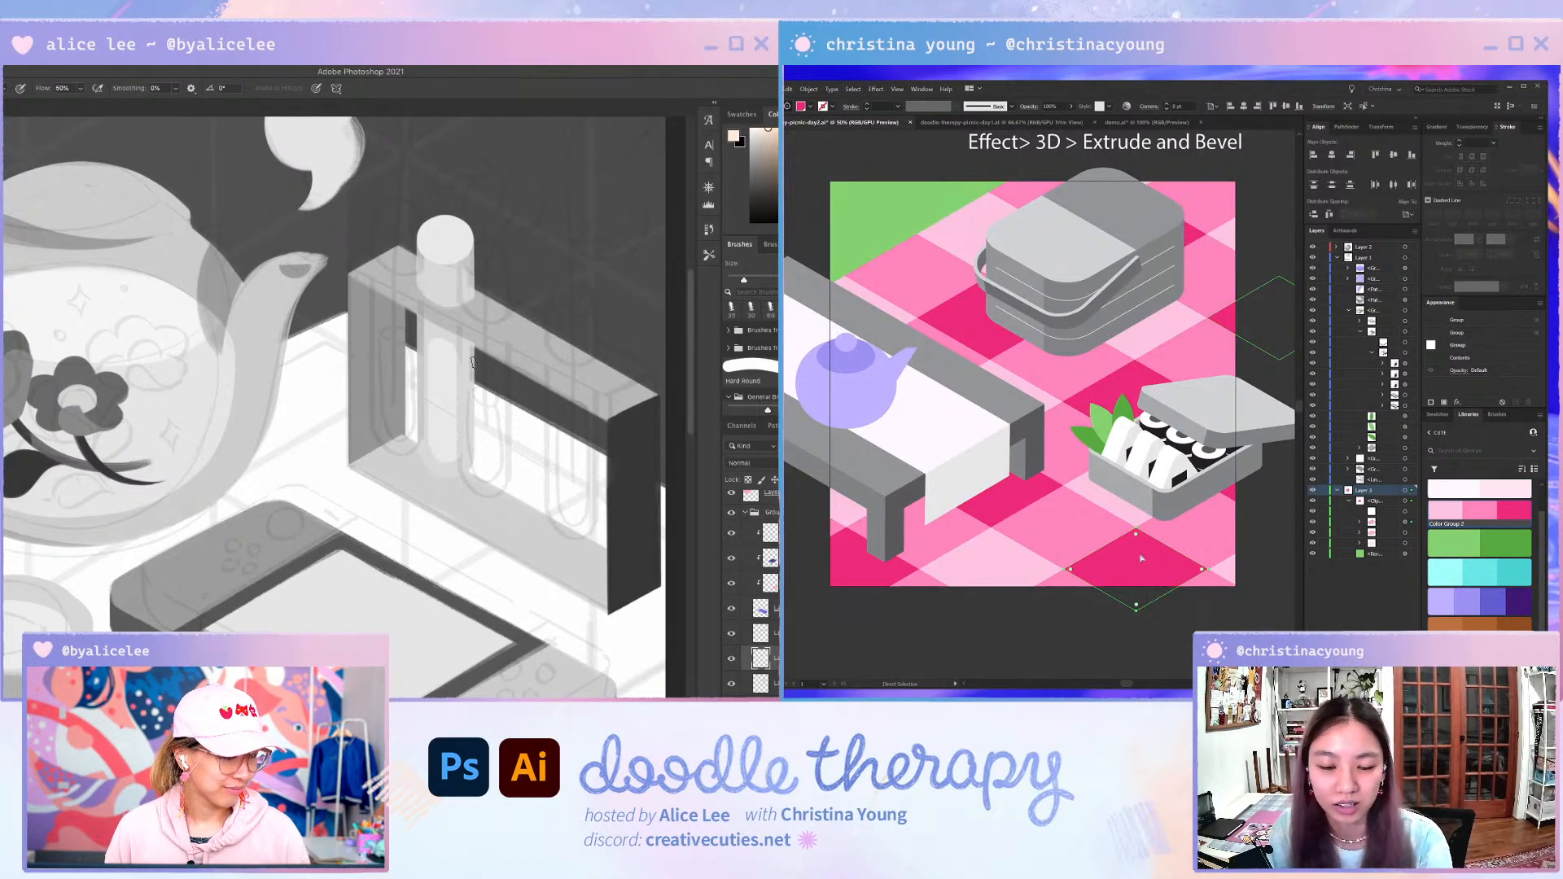
key("v")
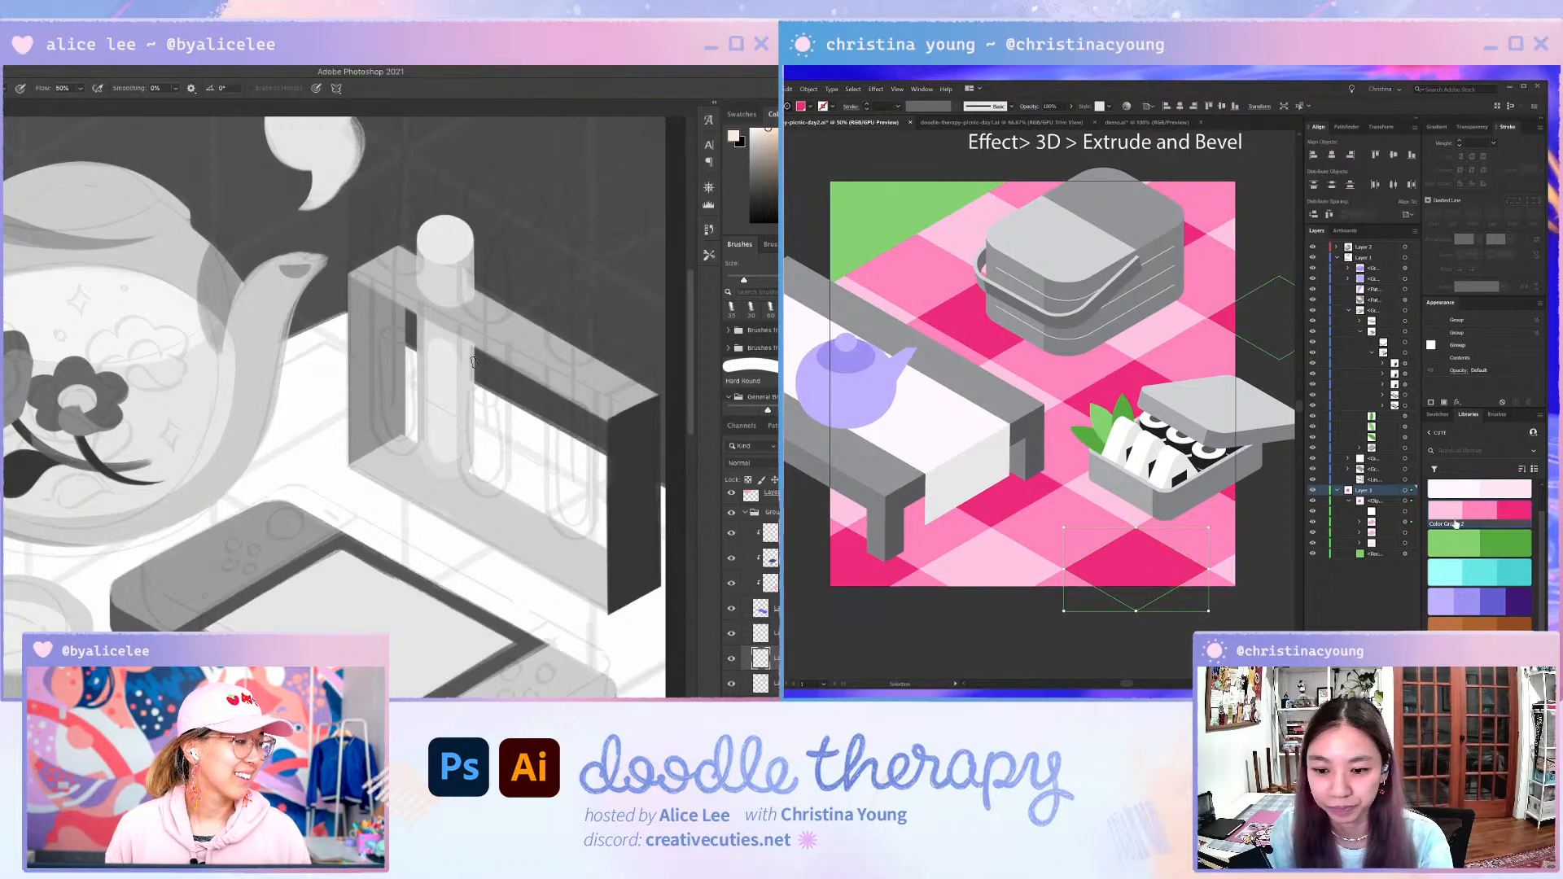
key("ctrl+shift+a")
key("a")
- Select every shape that shares the fill color of the front rice ball's white surface, and clear the selection
scroll(1202, 460, "up", 2)
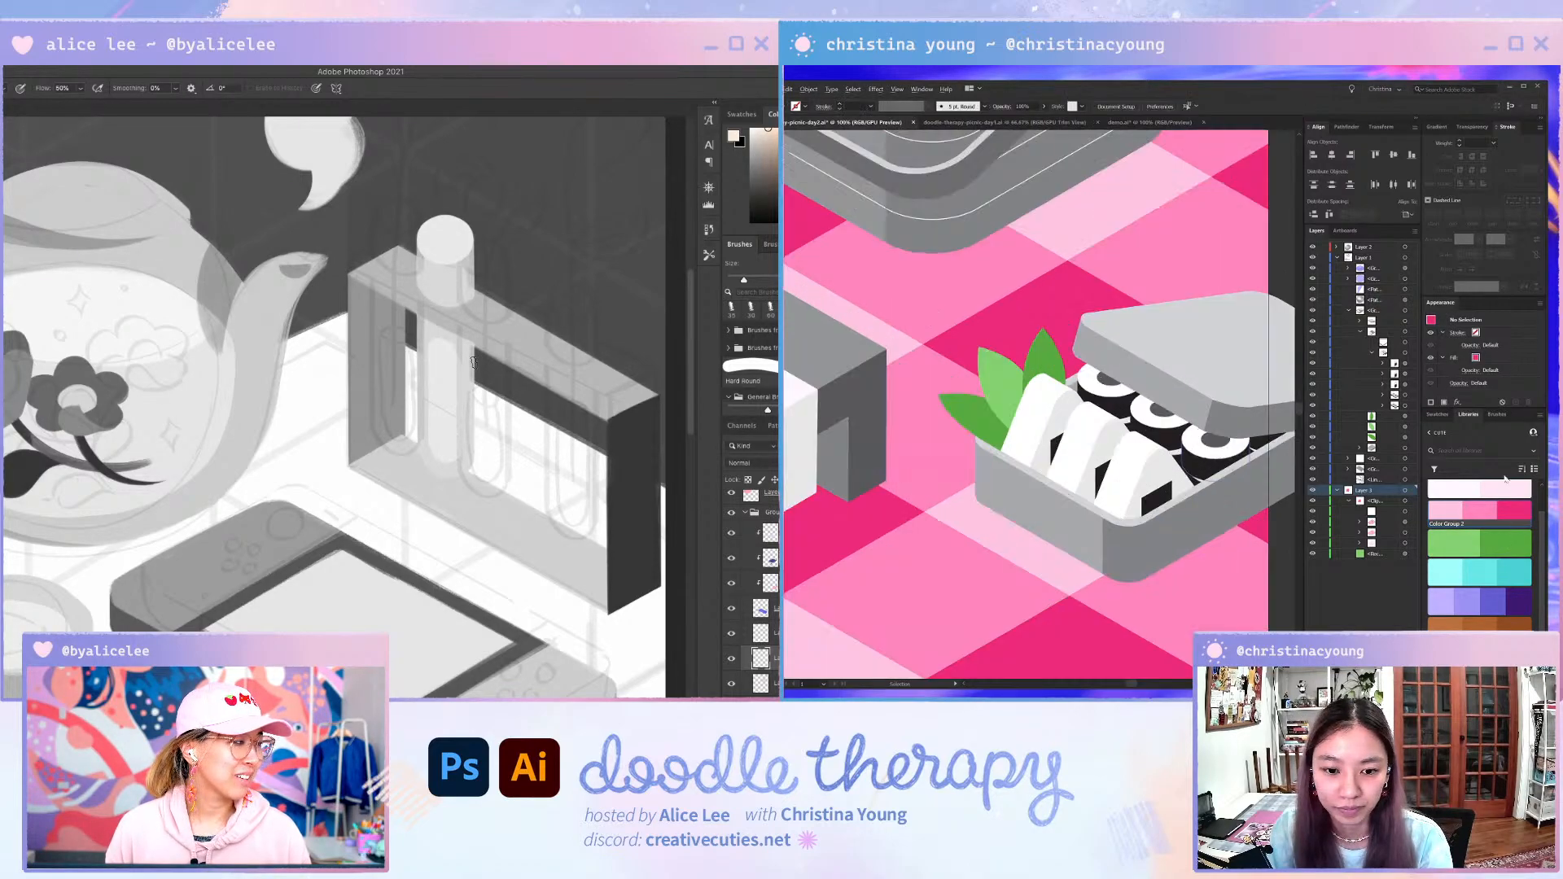
left_click(1127, 479)
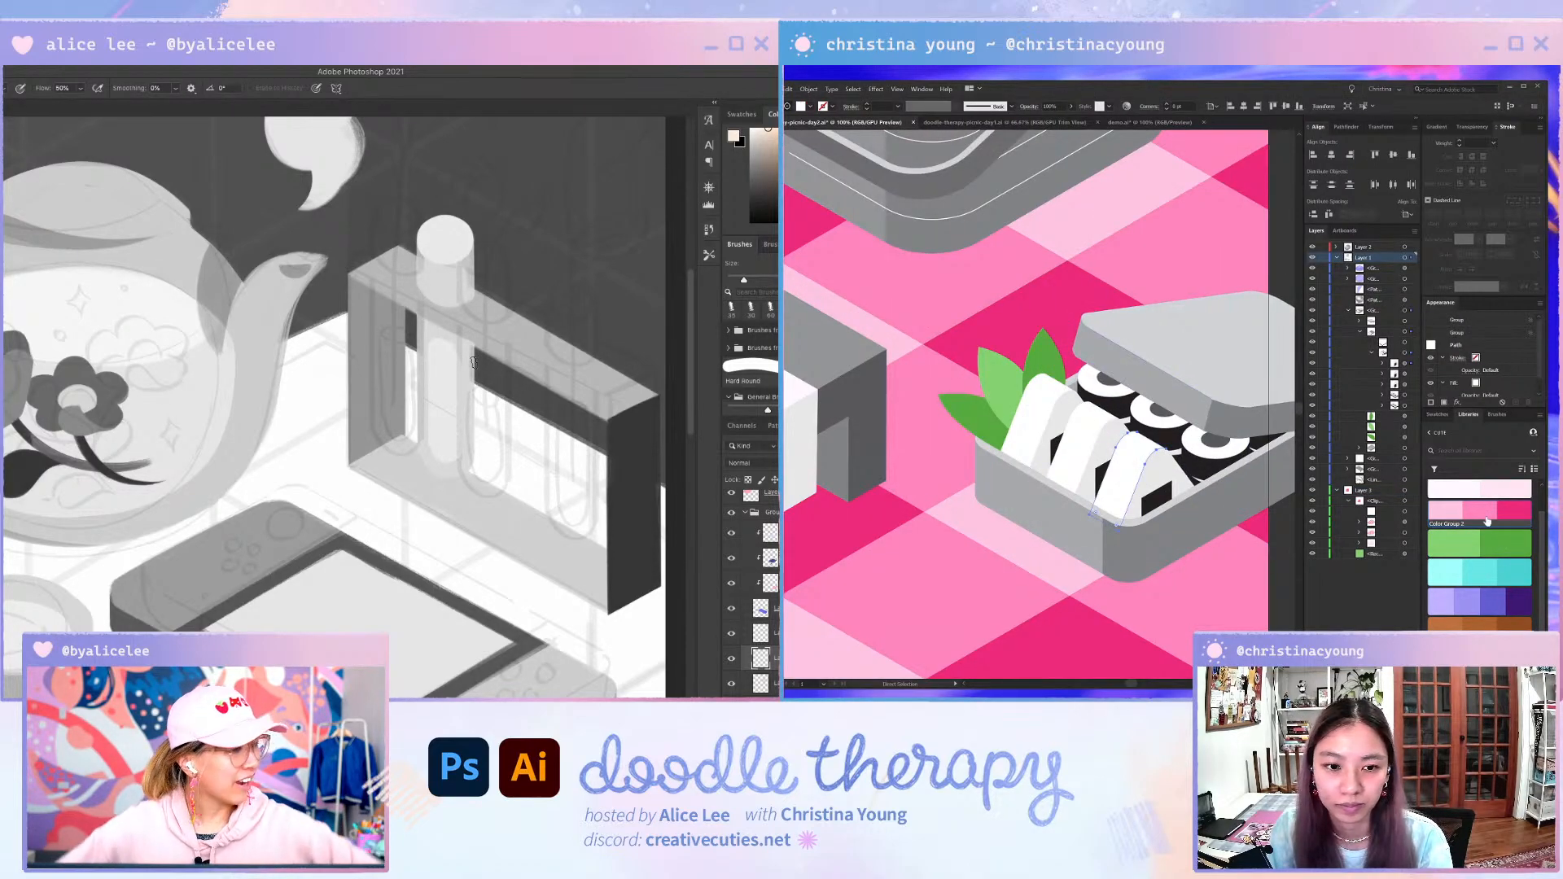
key("ctrl+minus")
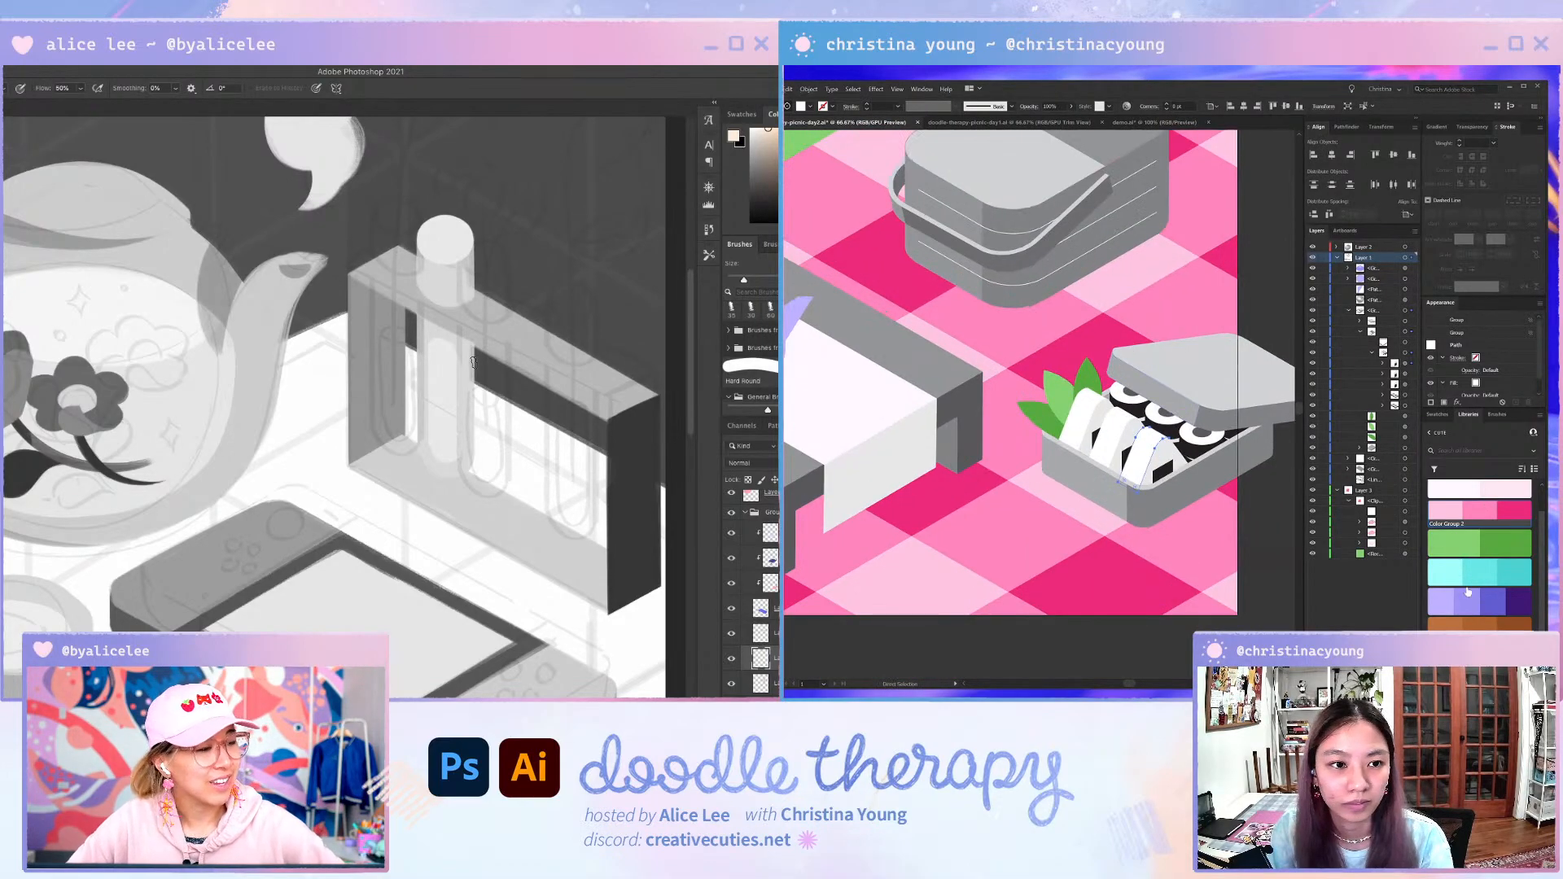
left_click(852, 90)
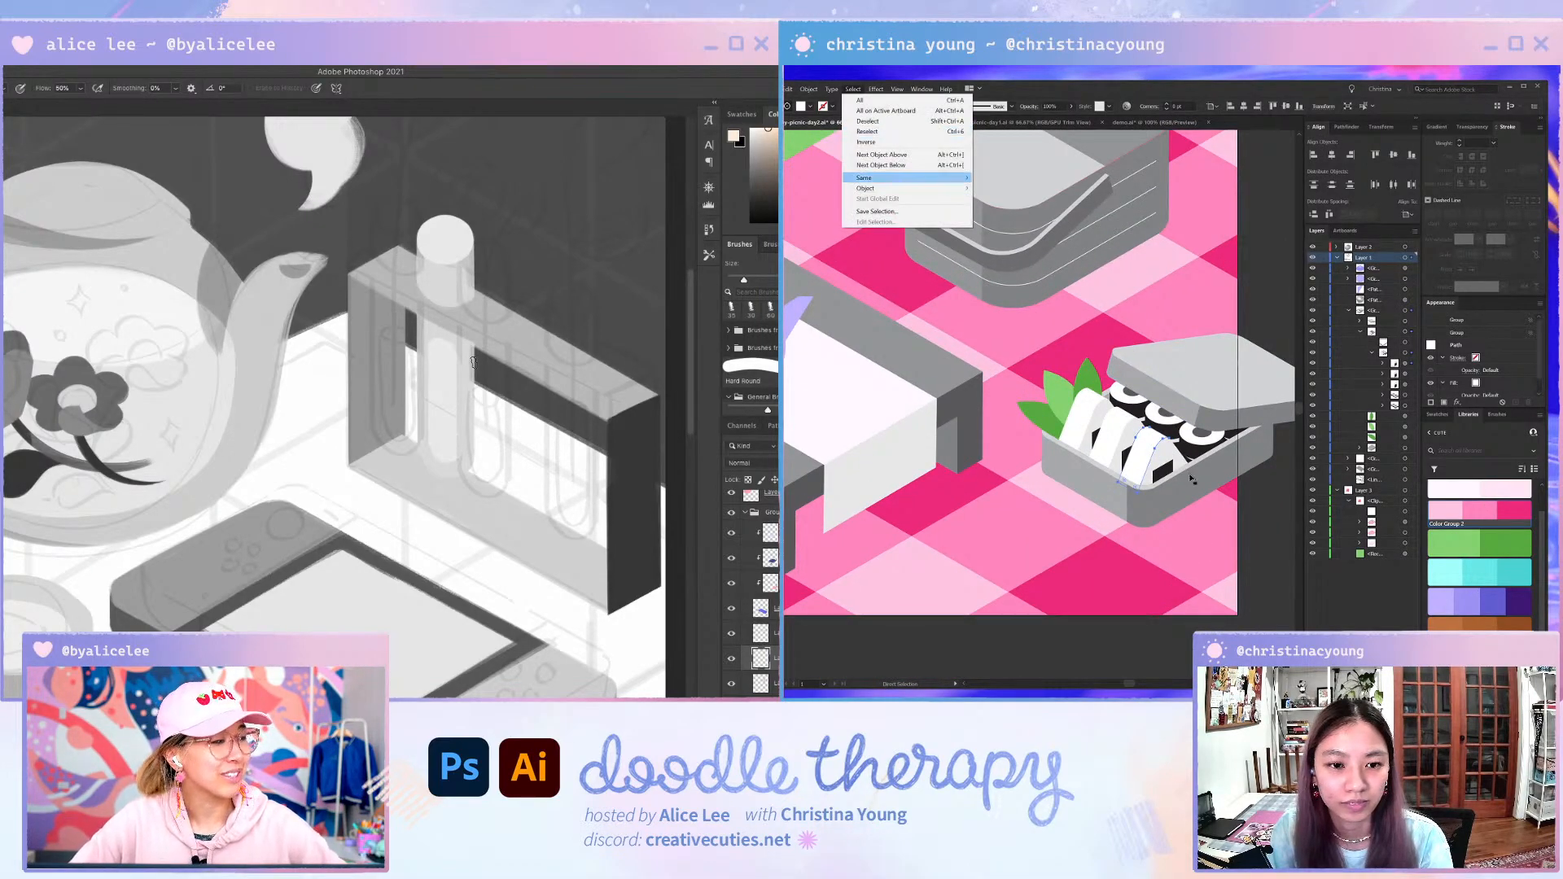
mouse_move(875, 177)
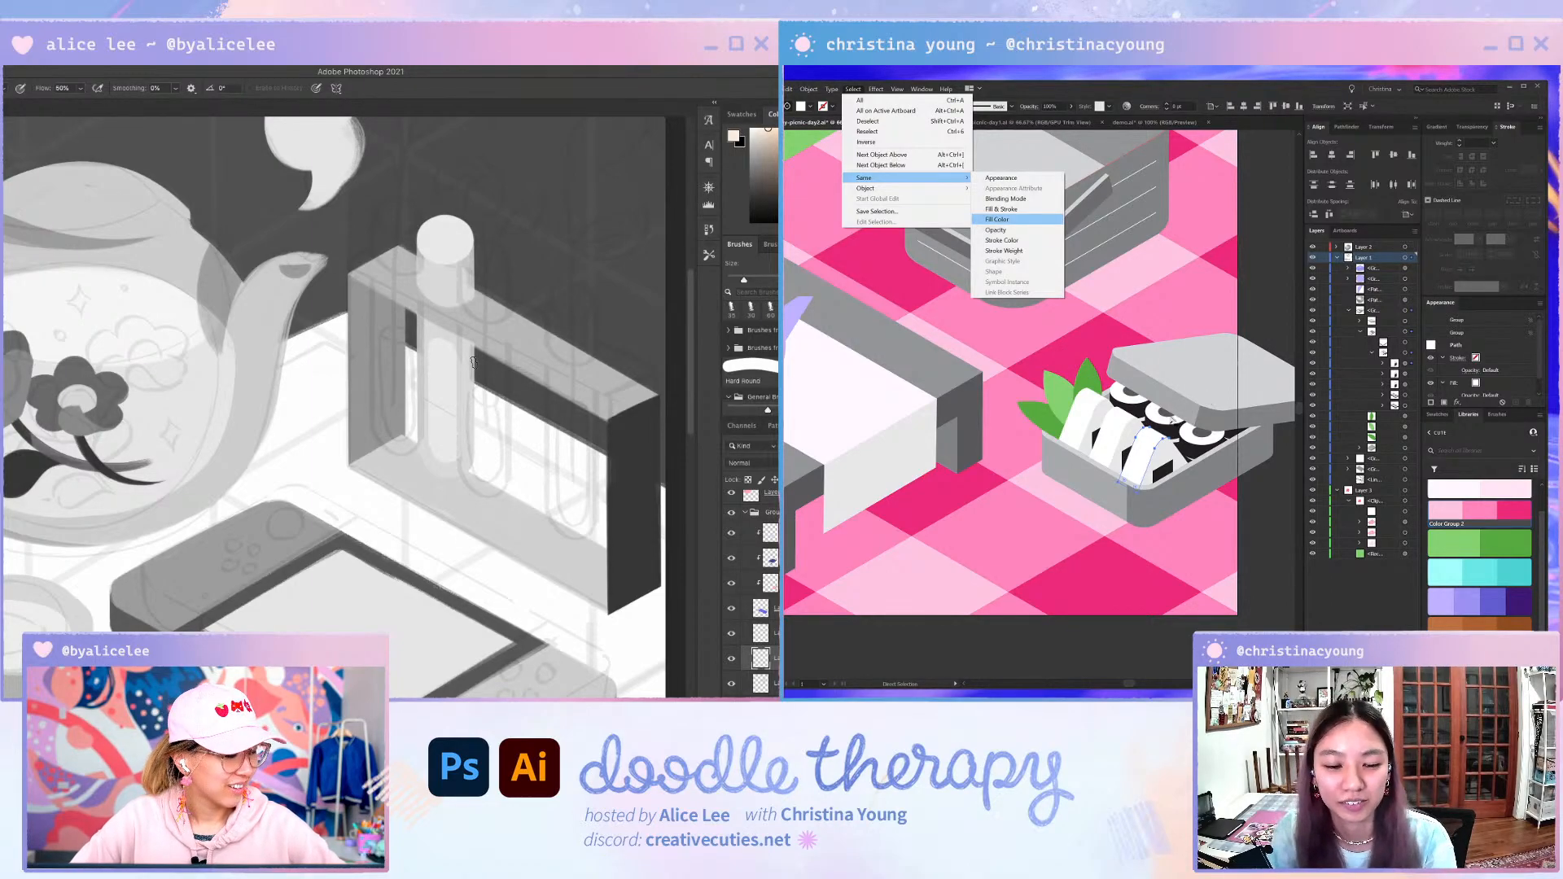
left_click(996, 219)
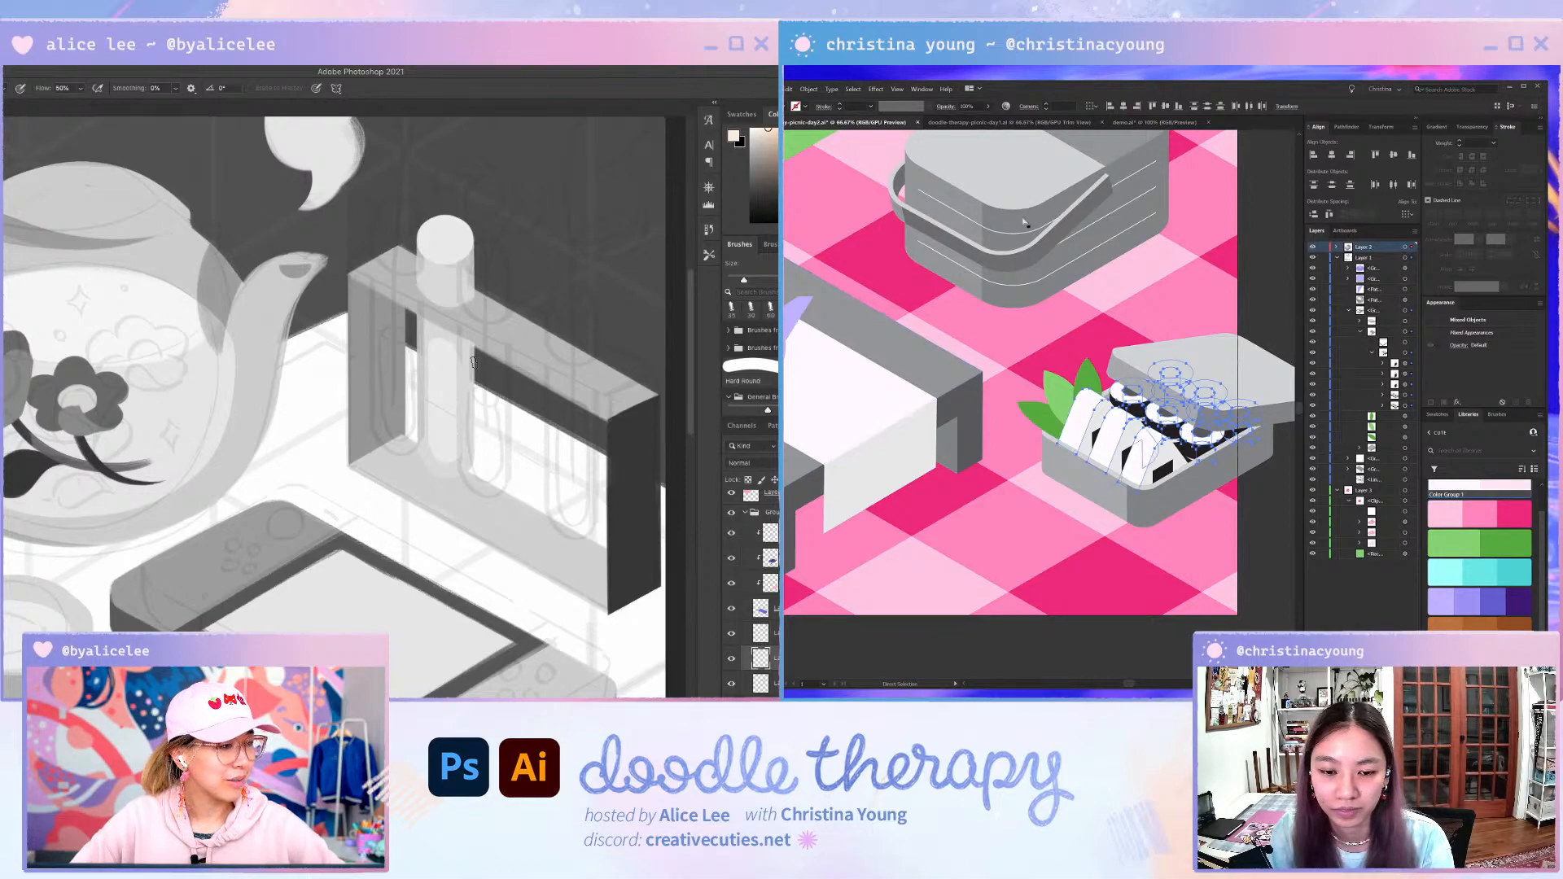
key("ctrl+equal")
left_click_drag(1178, 435, 1109, 426)
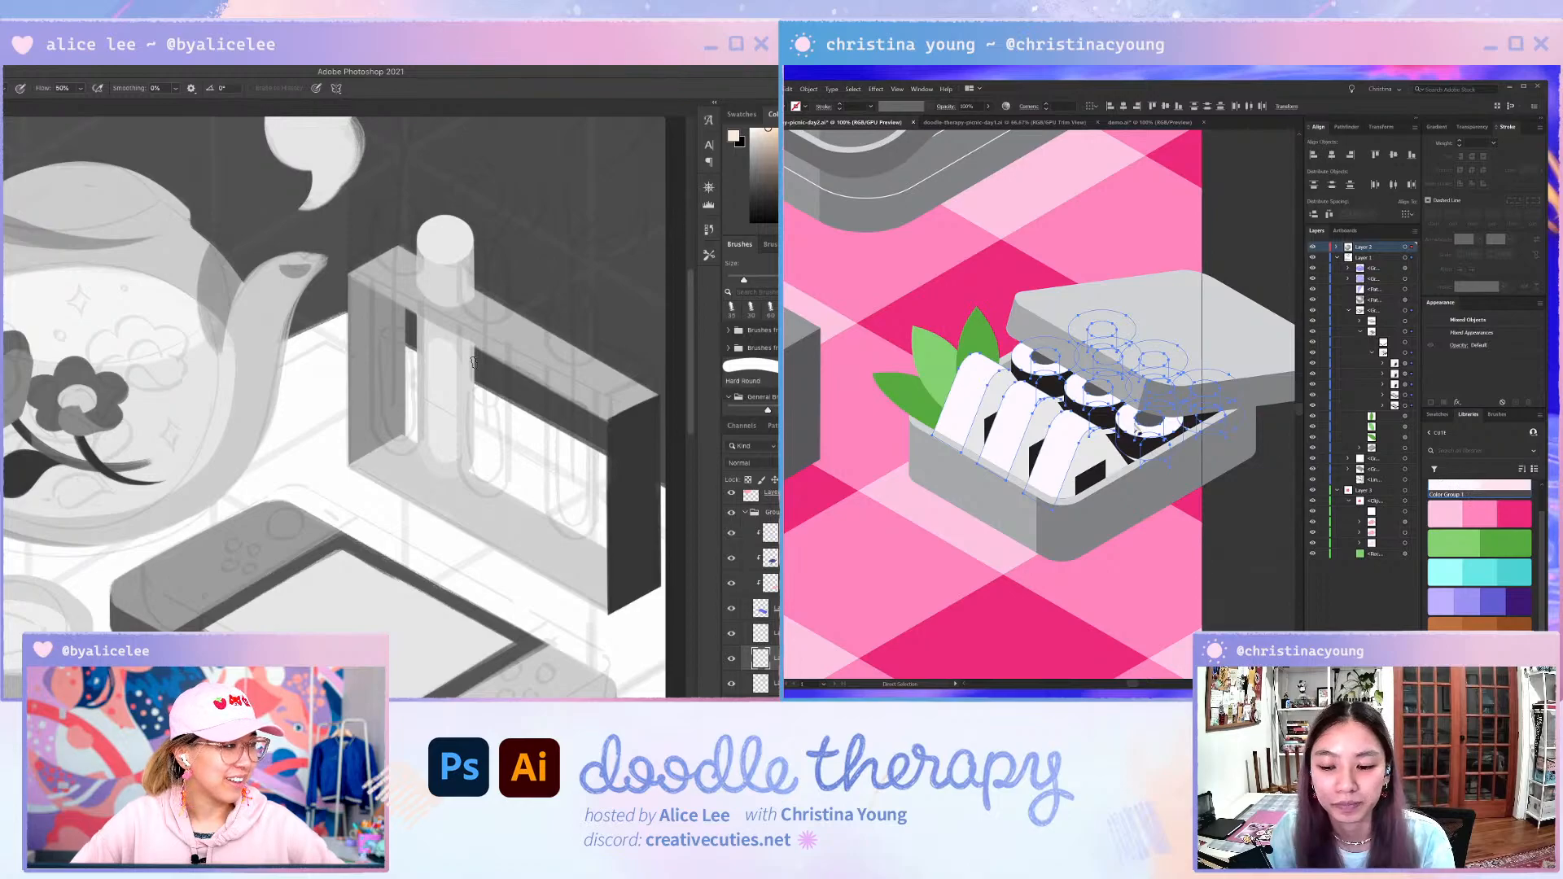
scroll(1138, 429, "up", 1)
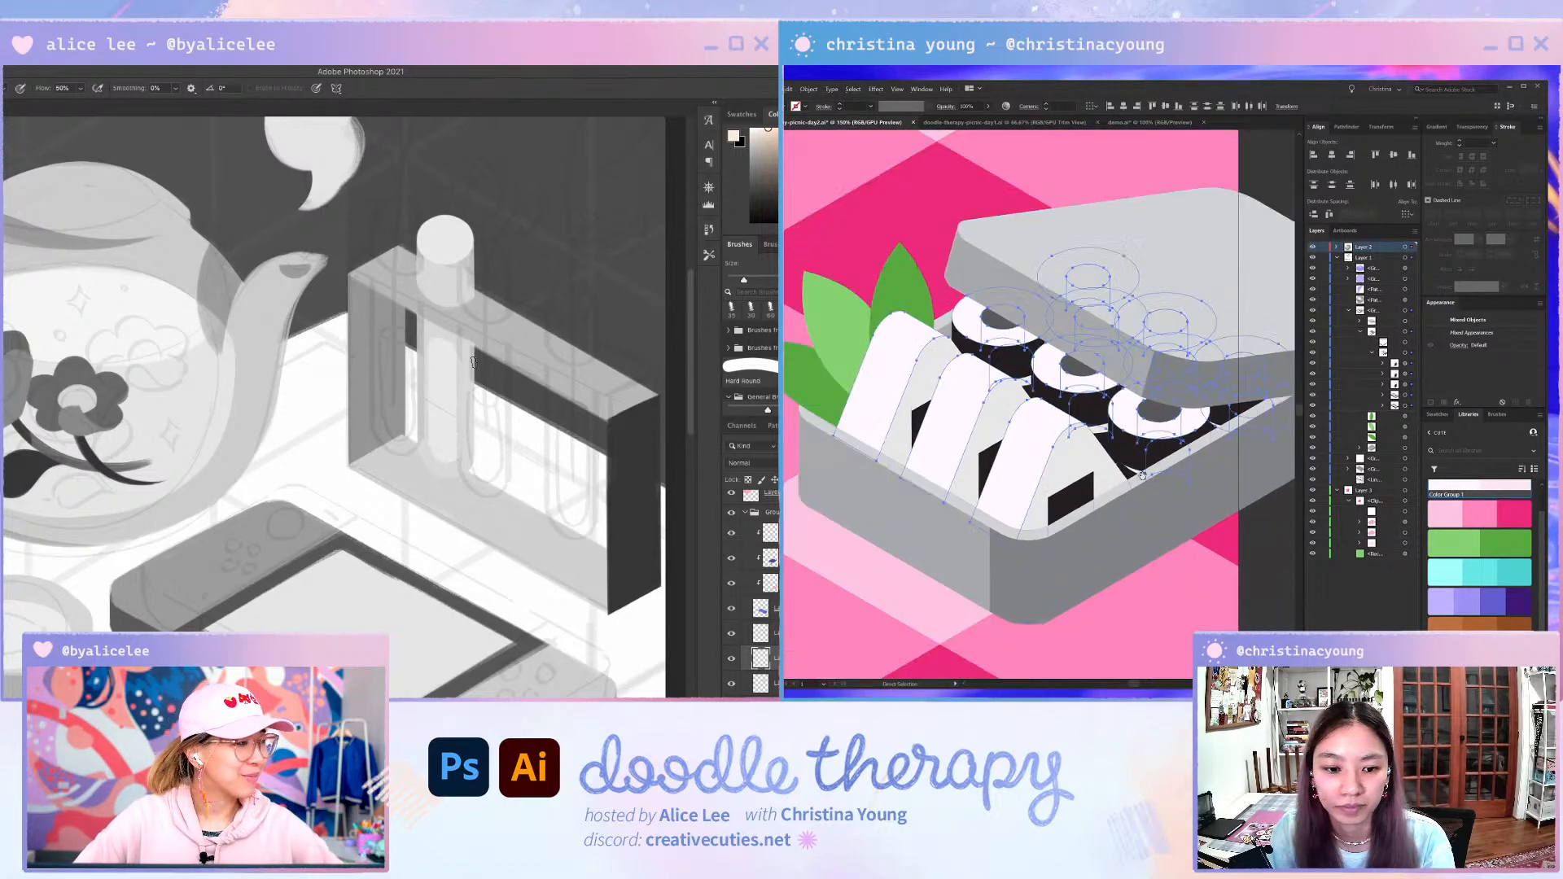
left_click(1164, 461)
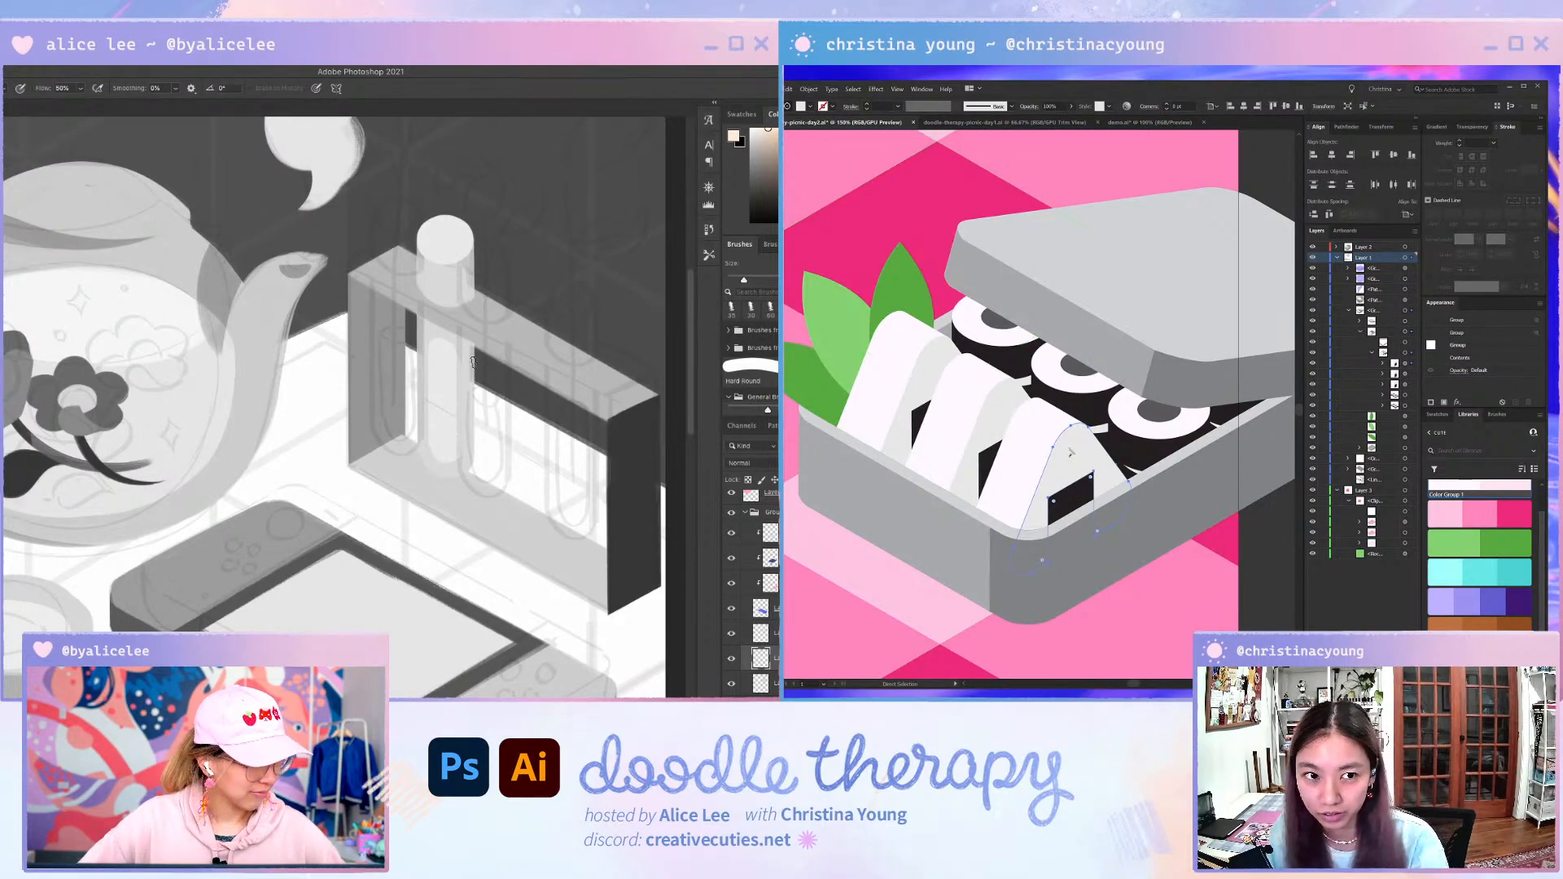
- Isolate the lunch box group for editing and clear the selection inside it
key("v")
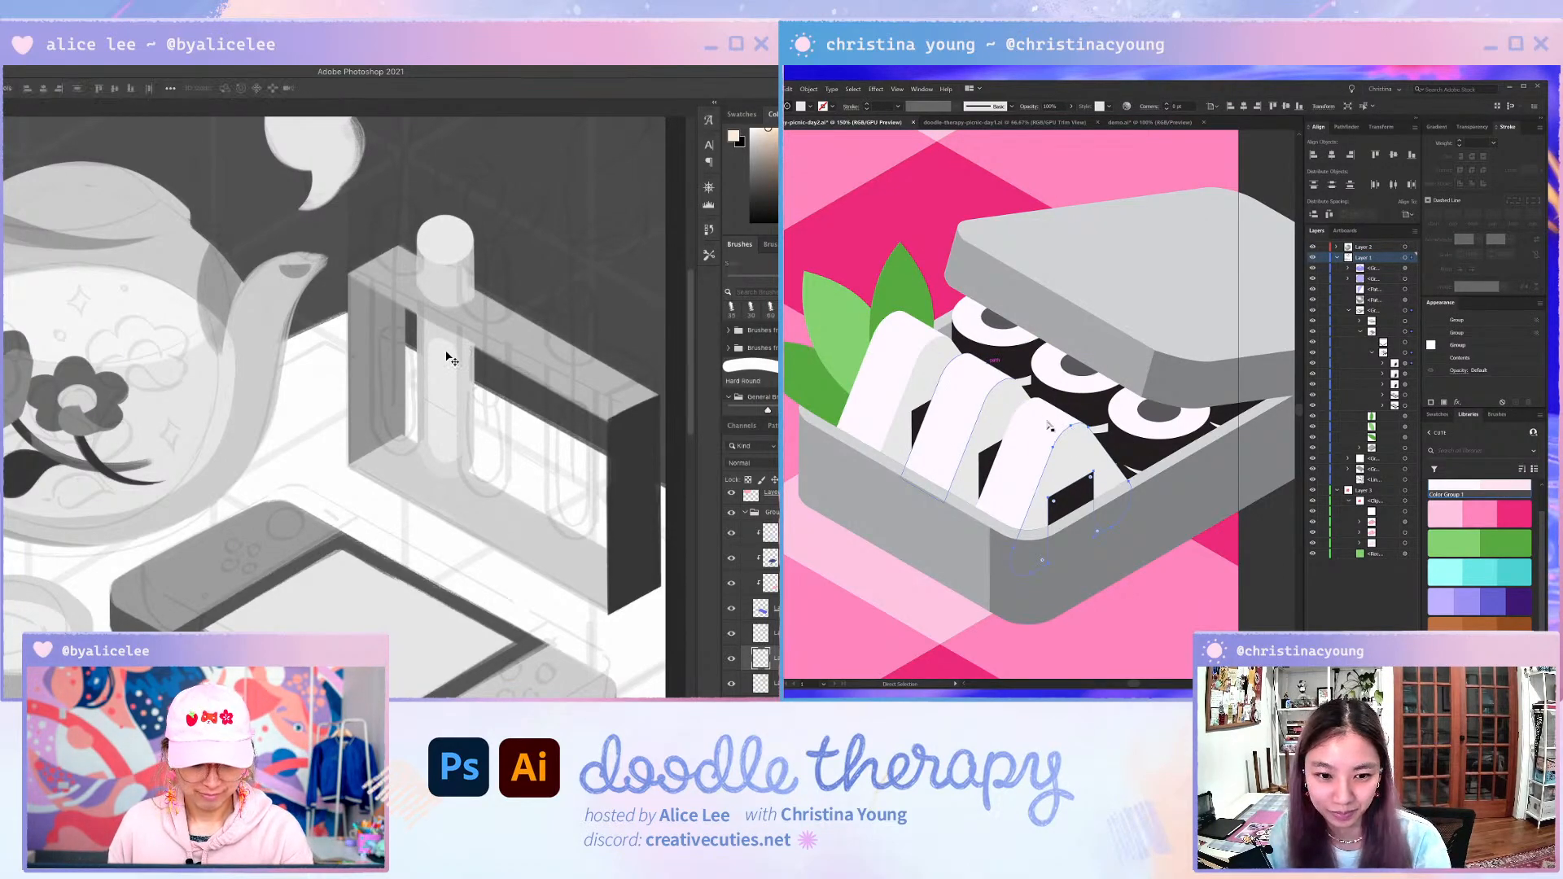
key("b")
key("v")
double_click(1009, 427)
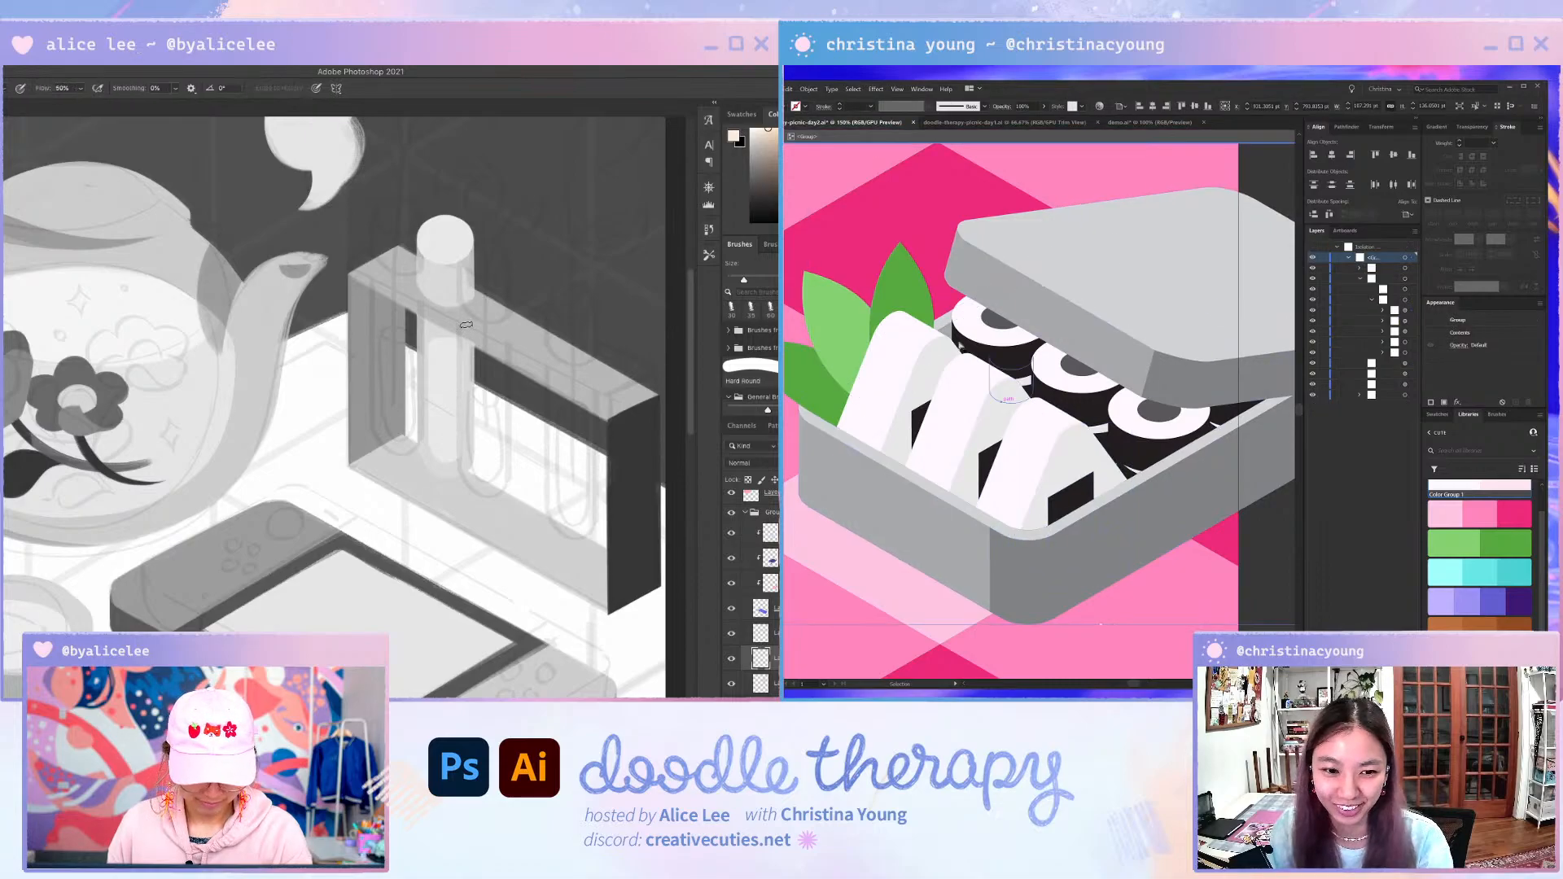
key("e")
key("ctrl+equal")
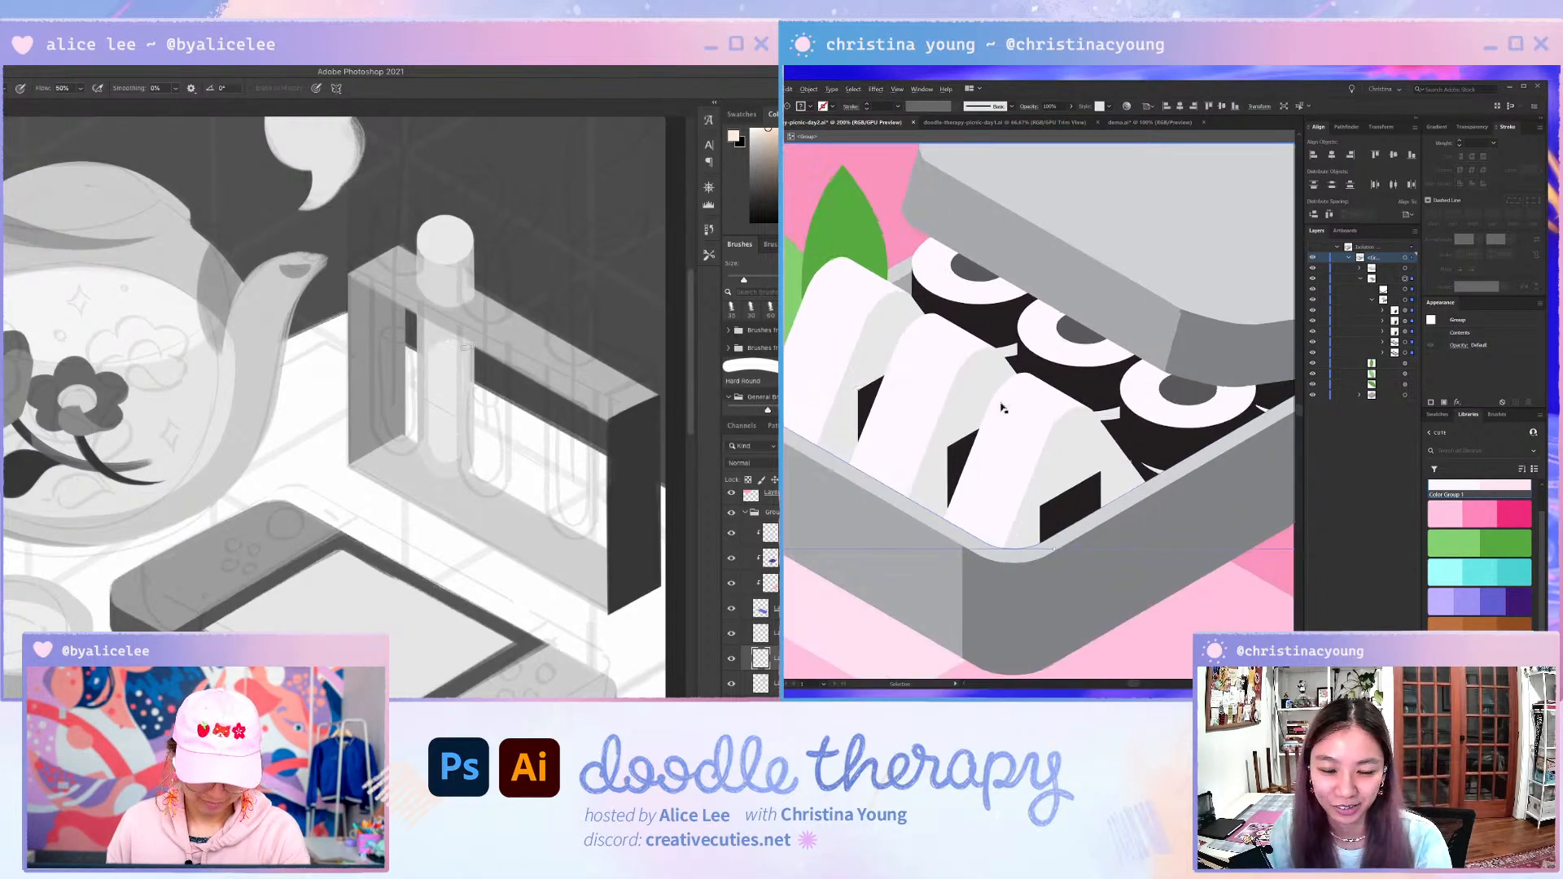
key("ctrl+minus")
key("super+minus")
key("super+minus")
key("a")
key("super+equal")
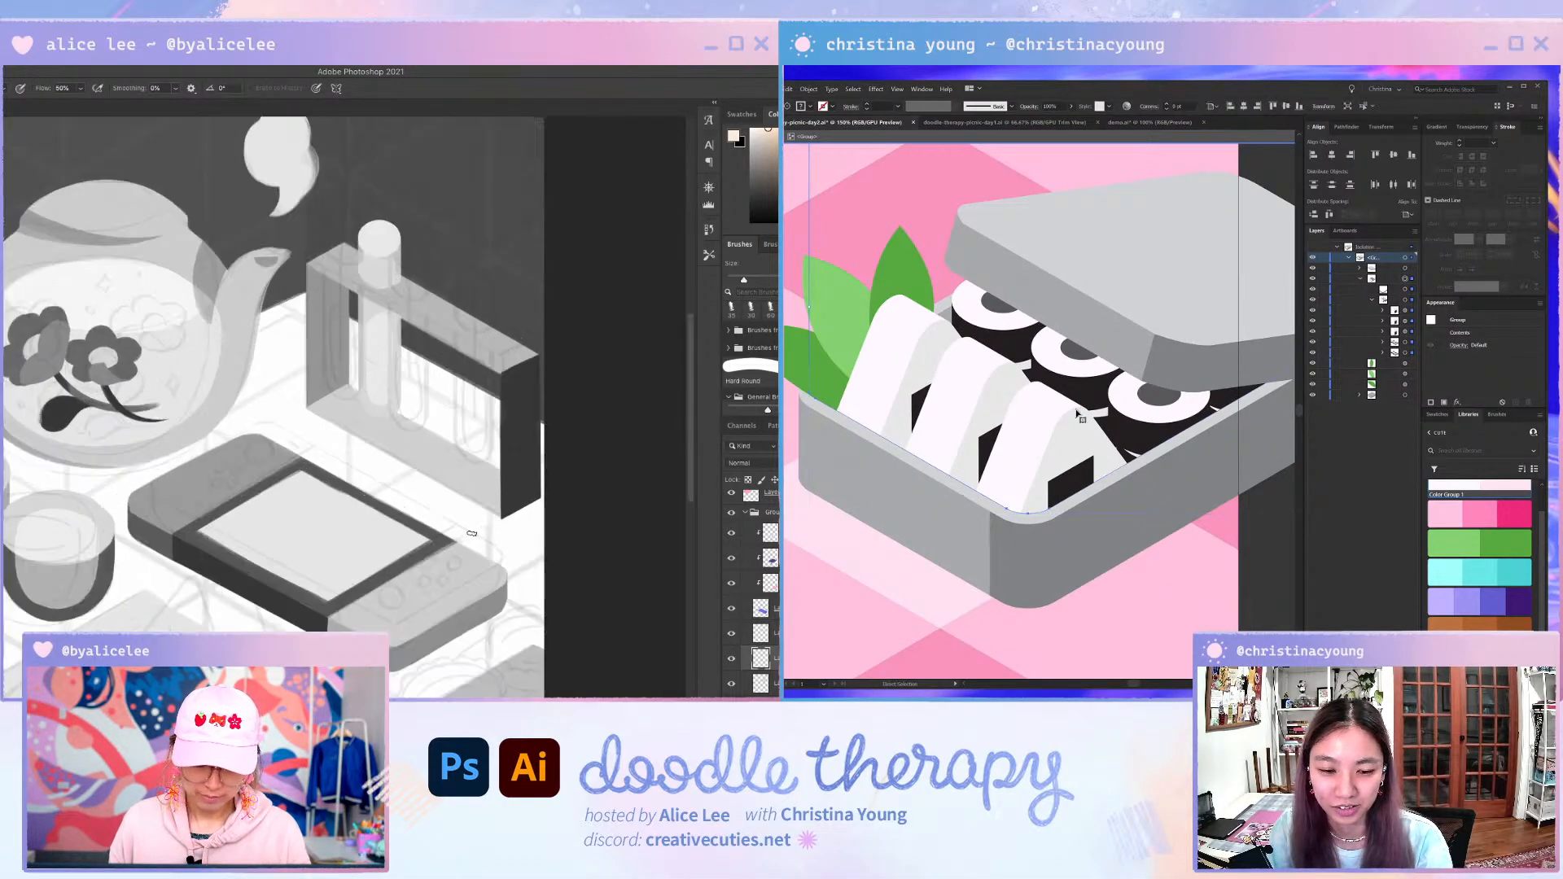
key("ctrl+shift+a")
- In the Photoshop drawing, sample the teapot flower's dark color and paint a thin stem rising out of the front test tube
left_click_drag(472, 492, 479, 568)
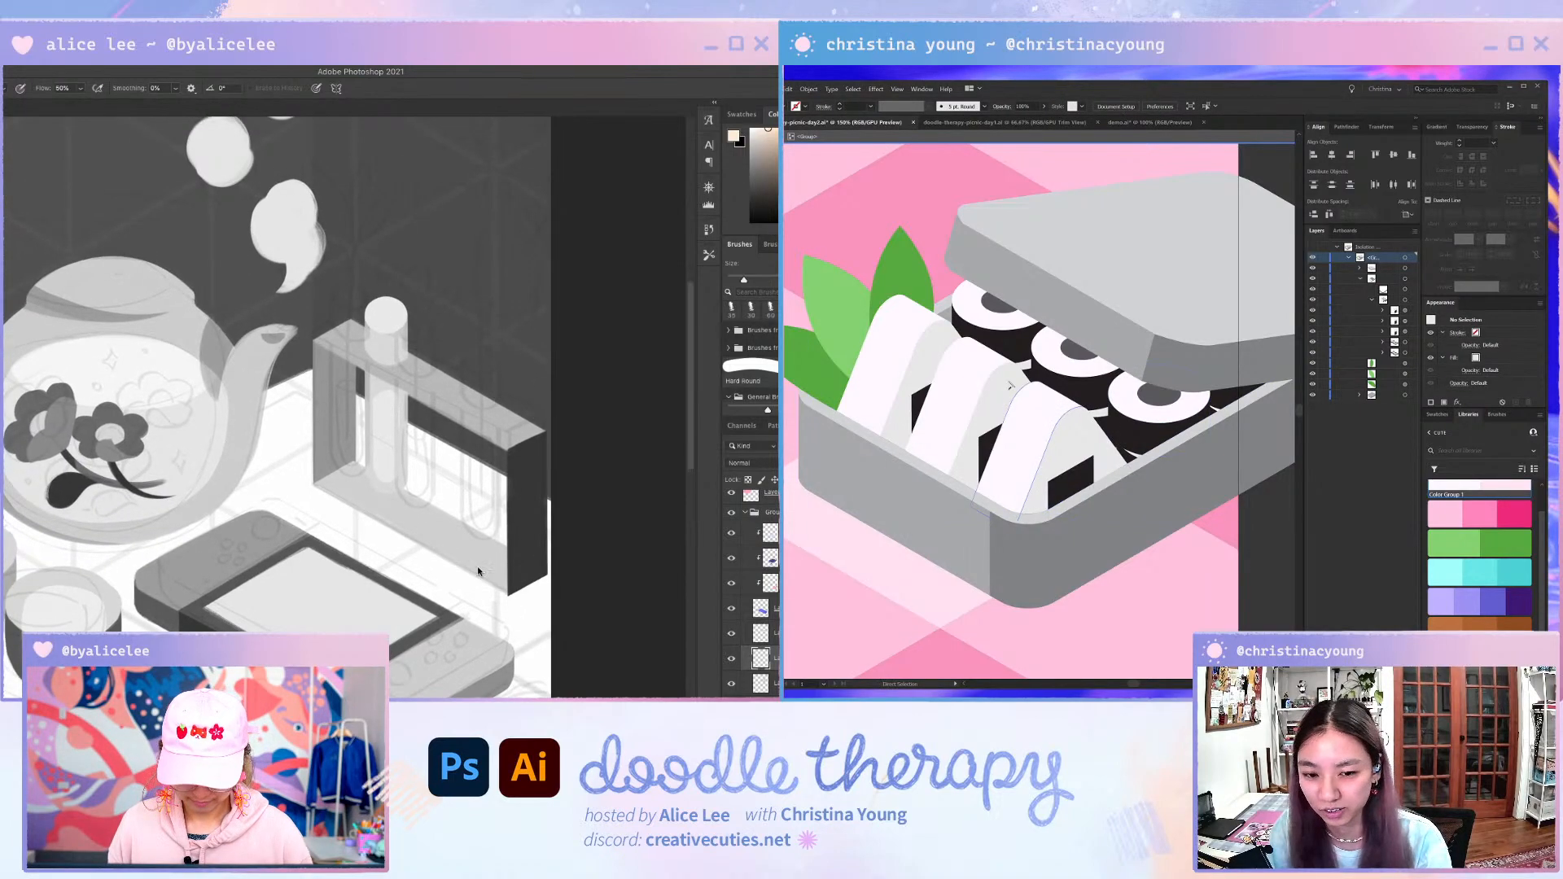
key("i")
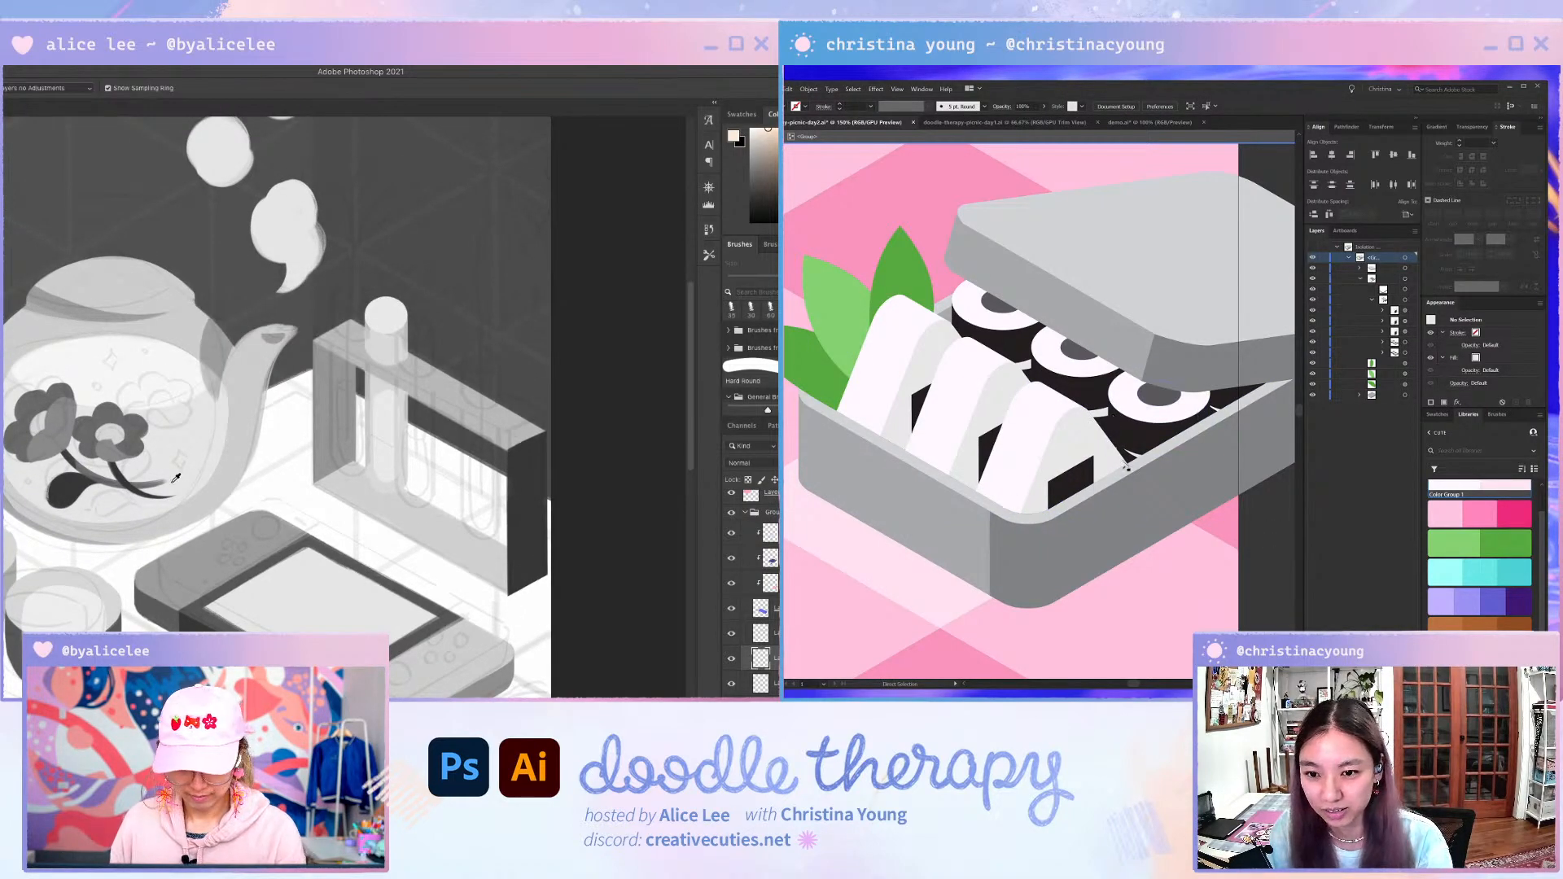
left_click(117, 469)
key("b")
mouse_move(387, 453)
left_mouse_down()
mouse_move(389, 381)
mouse_move(343, 216)
left_mouse_up()
- Try moving the painted stem's layer up and down in the stacking order around the test tube rack
key("super+bracketright")
key("super+bracketright")
key("super+bracketright")
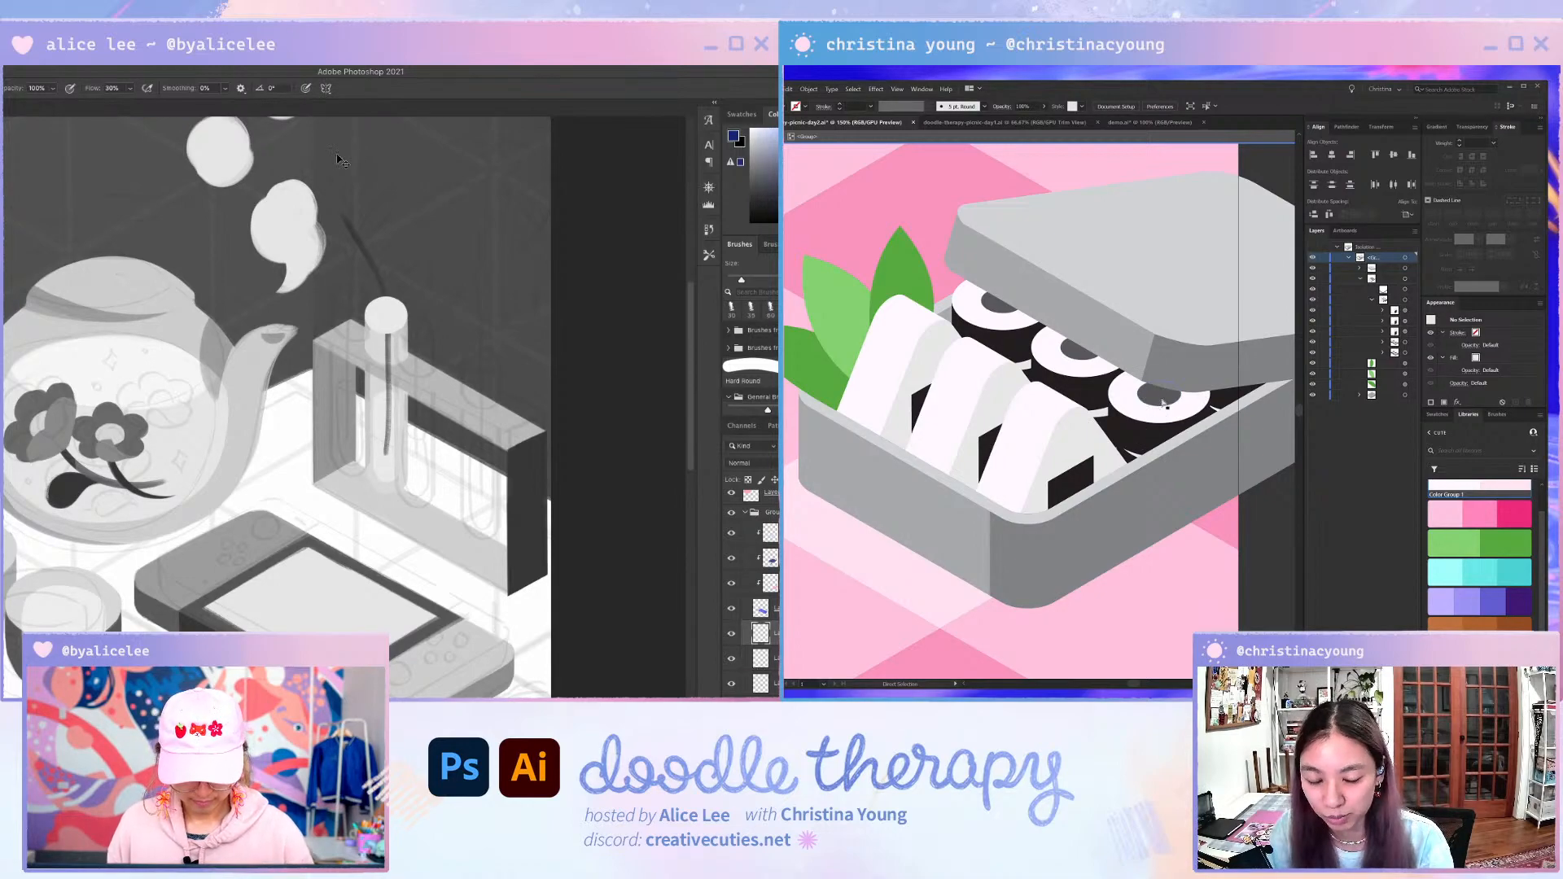
key("super+bracketright")
key("super+bracketright")
key("super+bracketright")
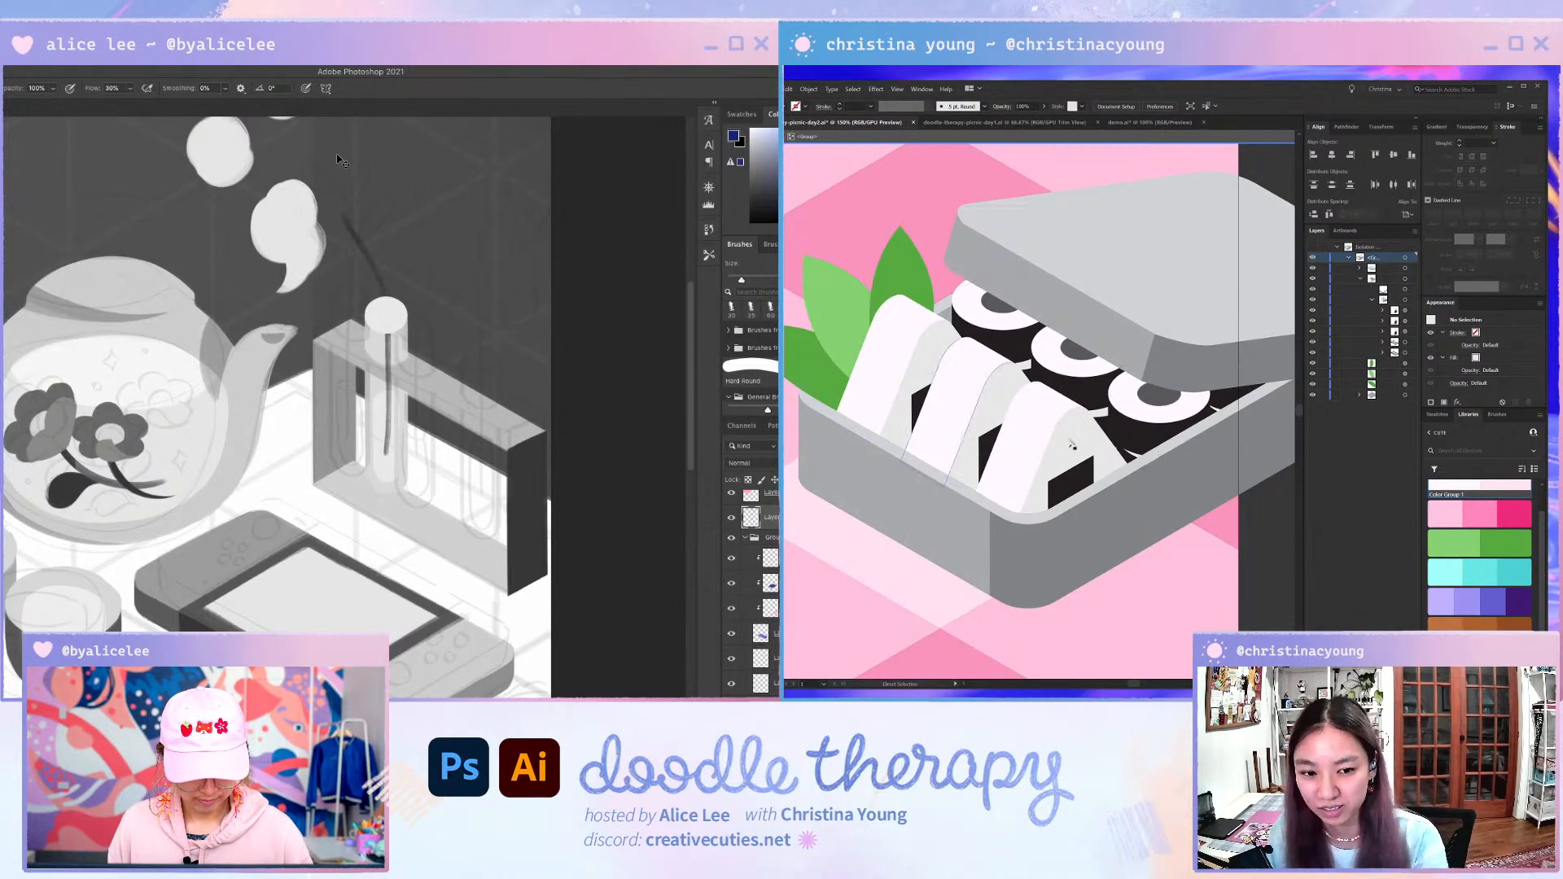
key("super+bracketleft")
key("super+bracketleft")
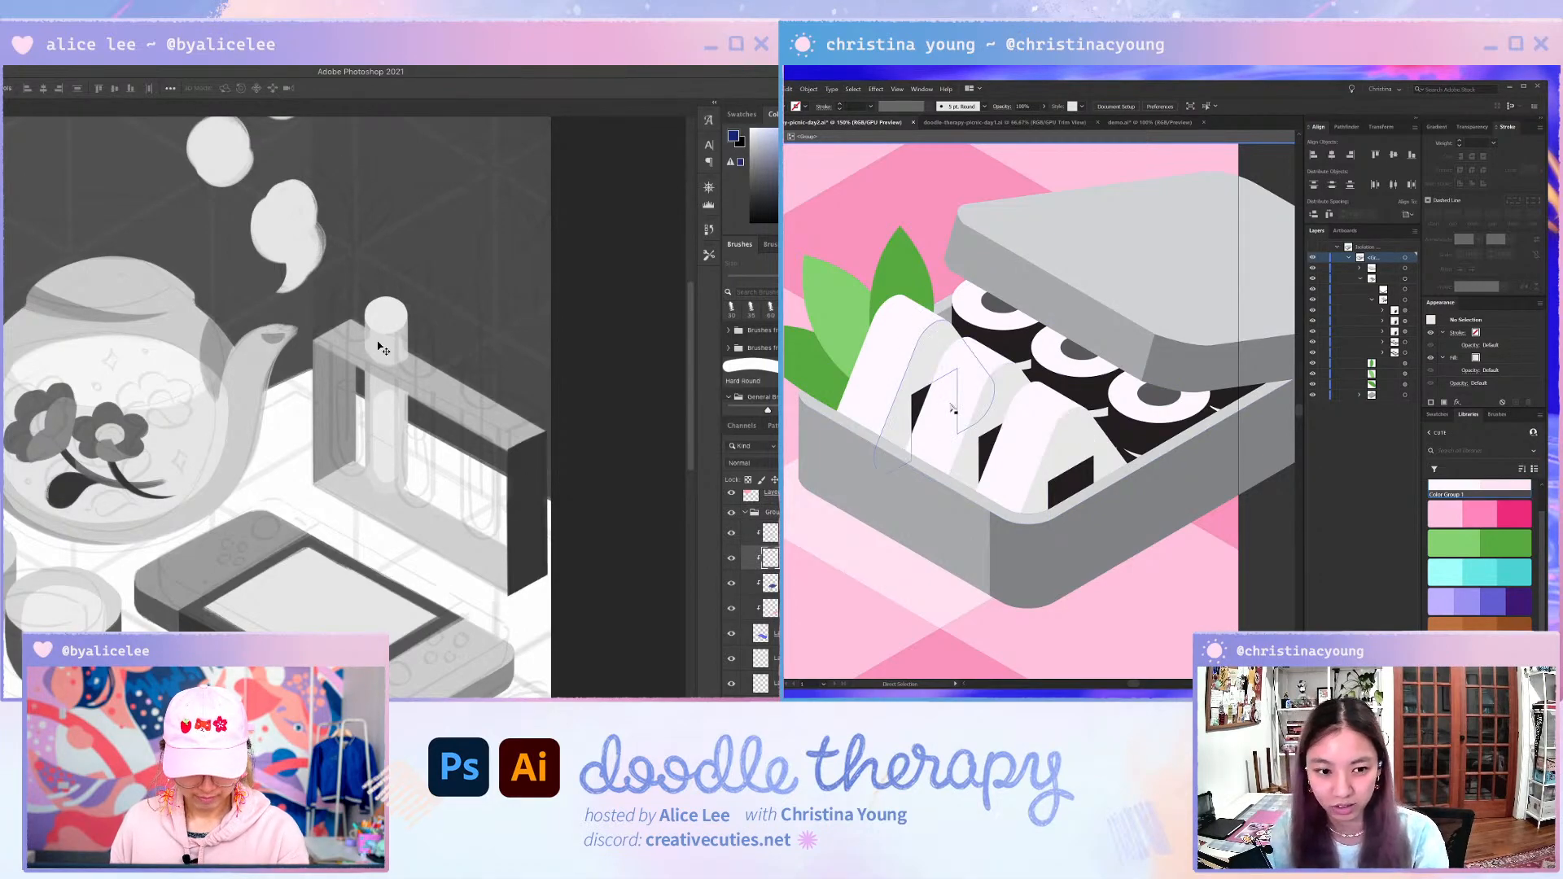
- Fill all black seaweed parts of the sushi rolls and rice balls in the Illustrator lunch box with dark purple
left_click(927, 361)
left_click(384, 326, "super")
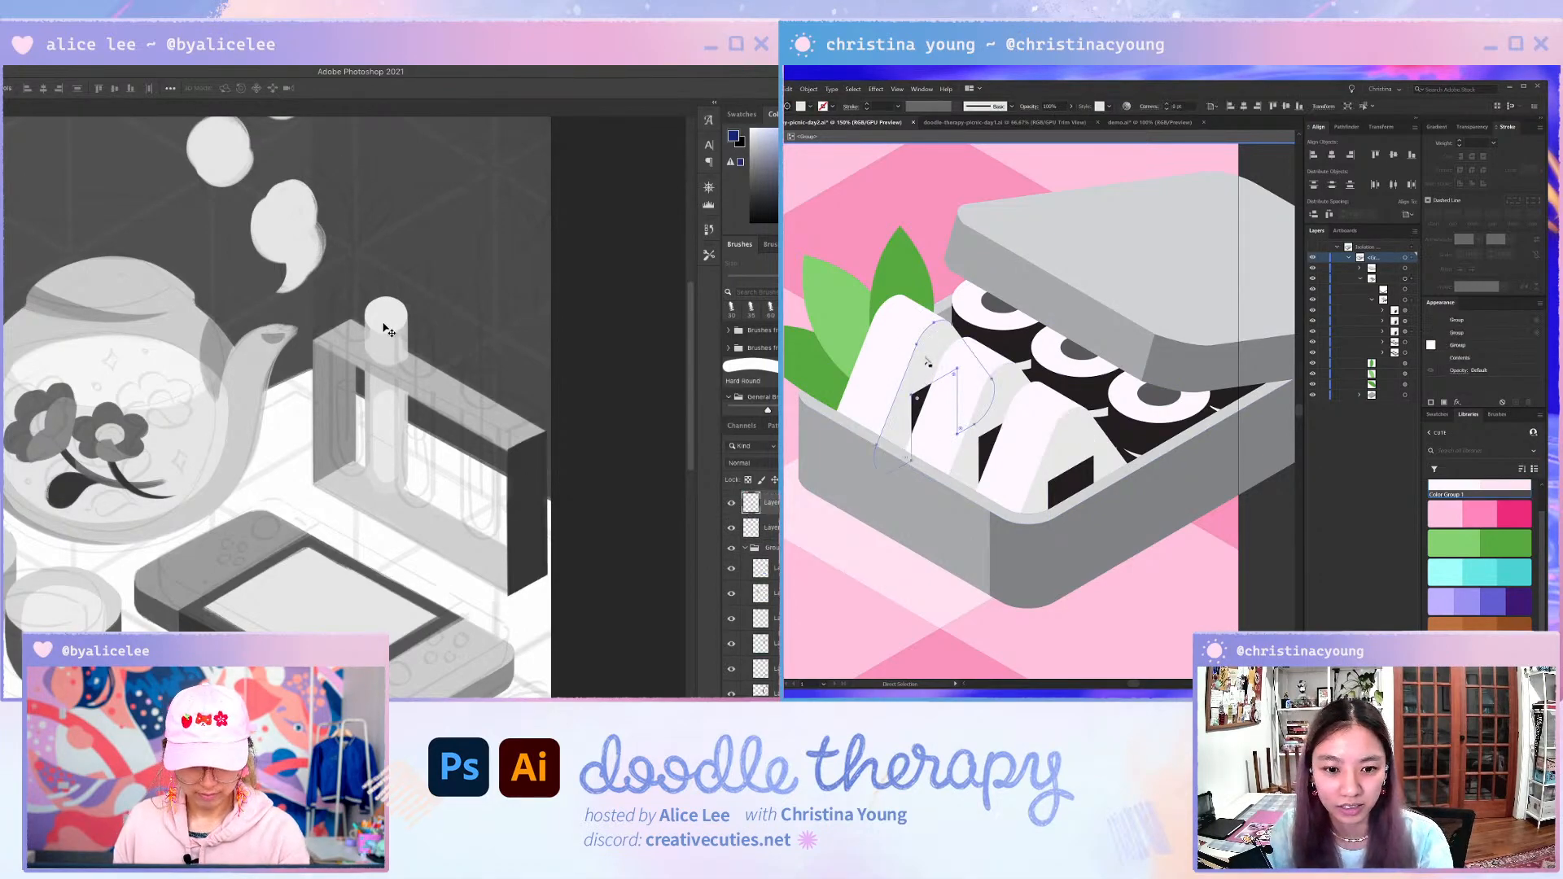
left_click(1087, 394)
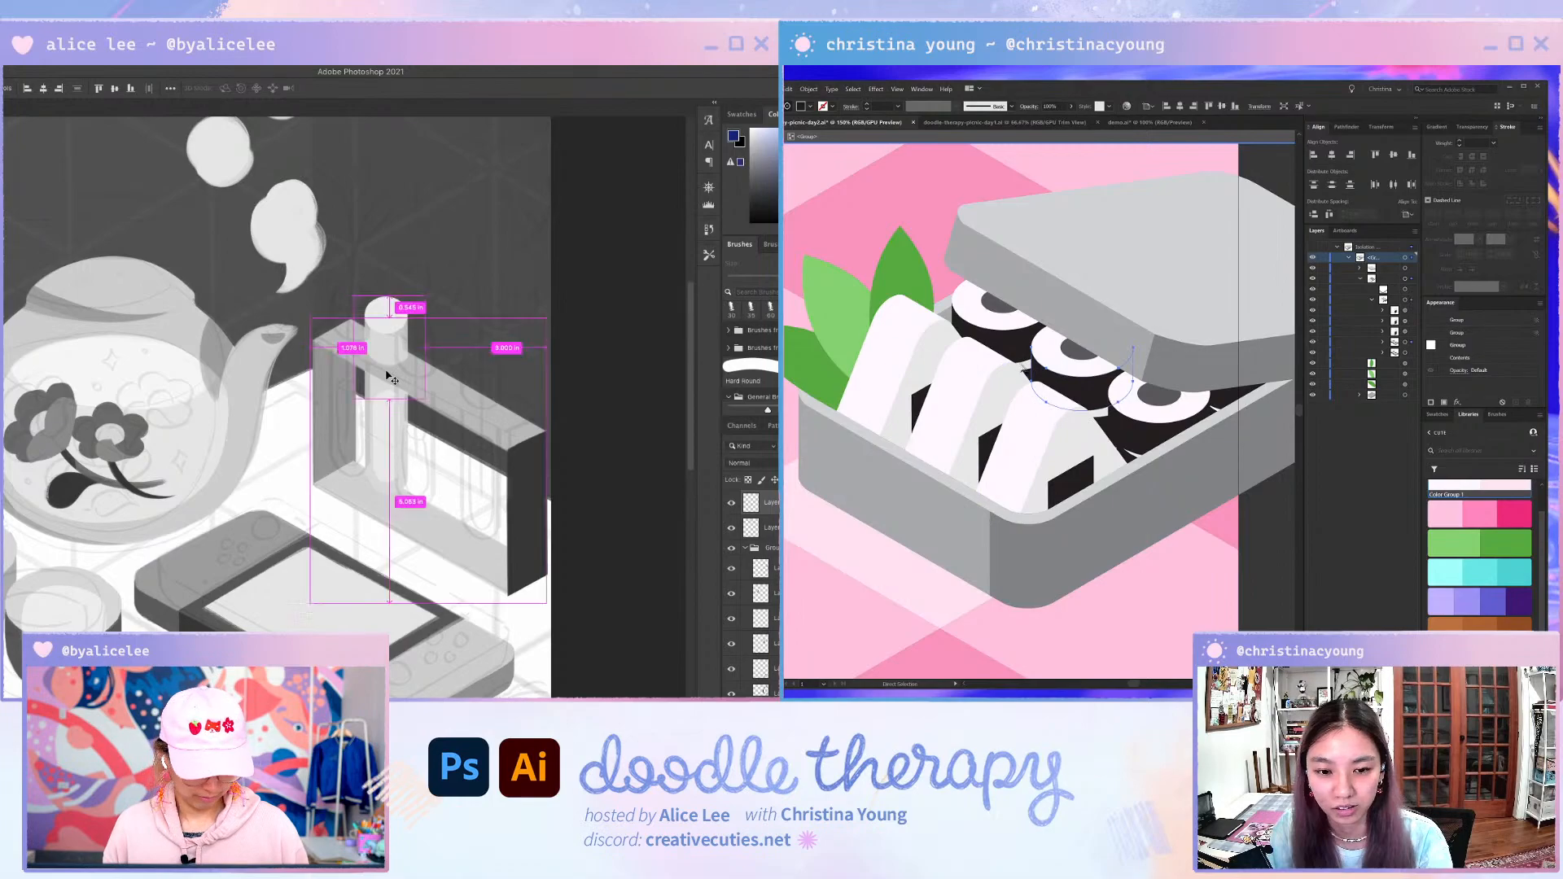
left_click(390, 370, "super")
left_click(852, 88)
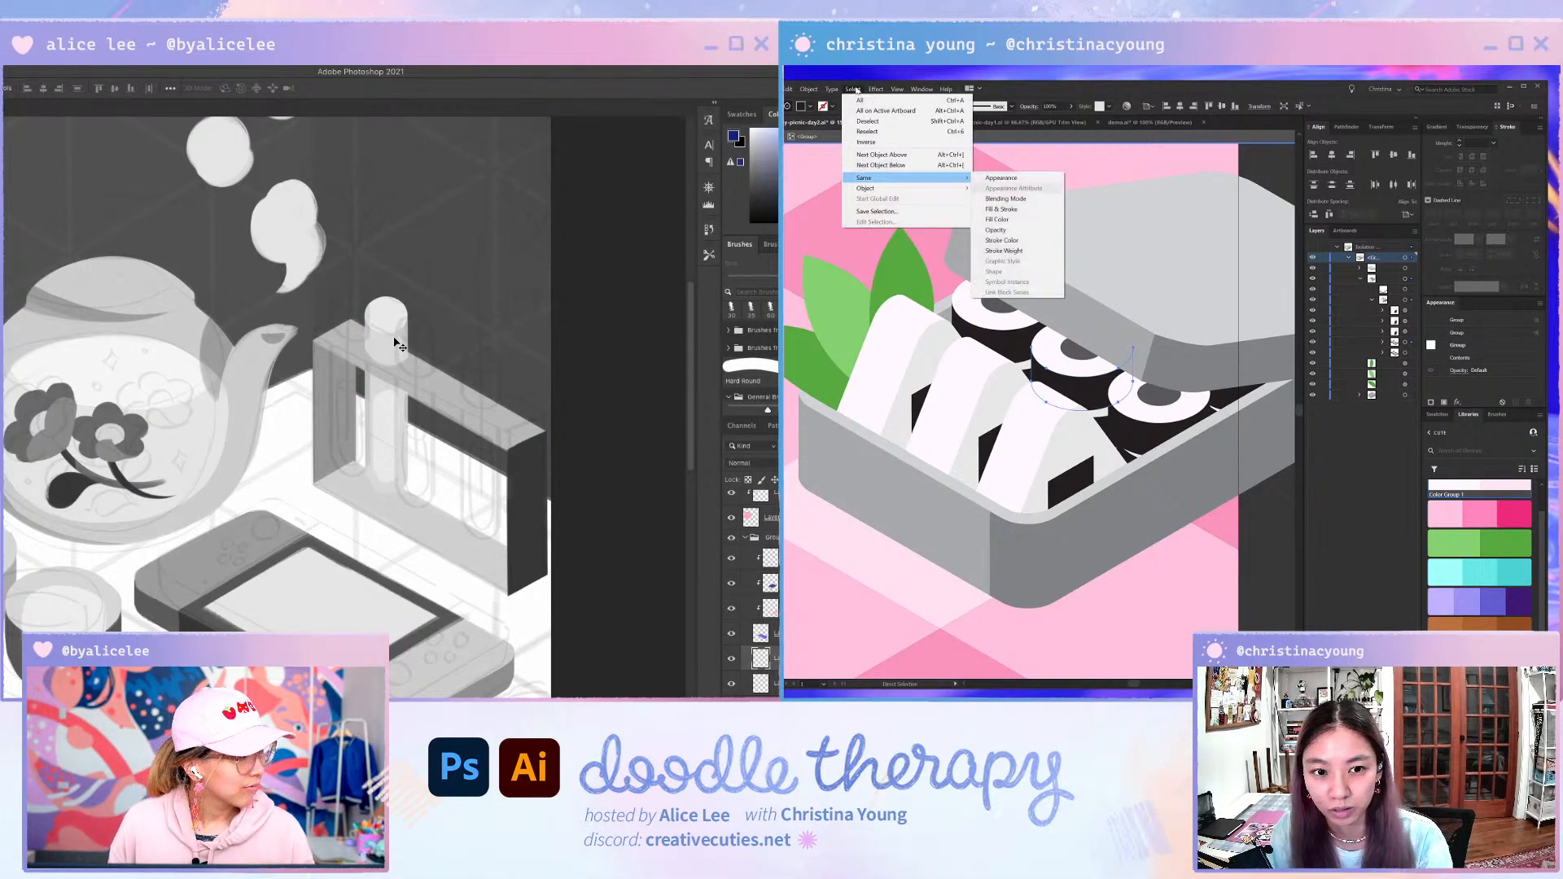
left_click(997, 219)
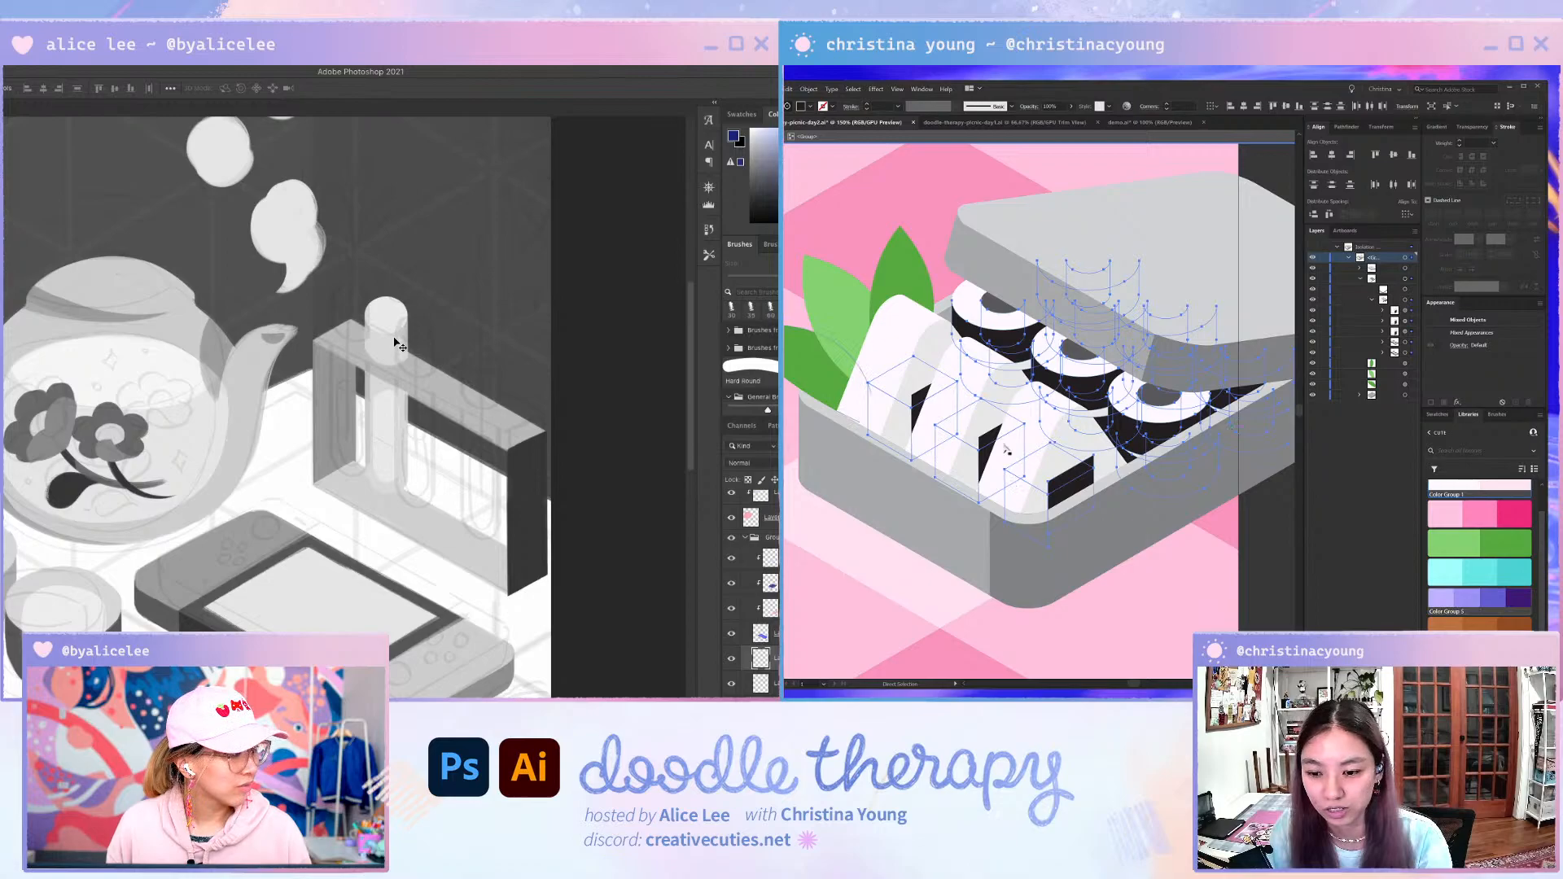
left_click(1492, 598)
left_click(1519, 598)
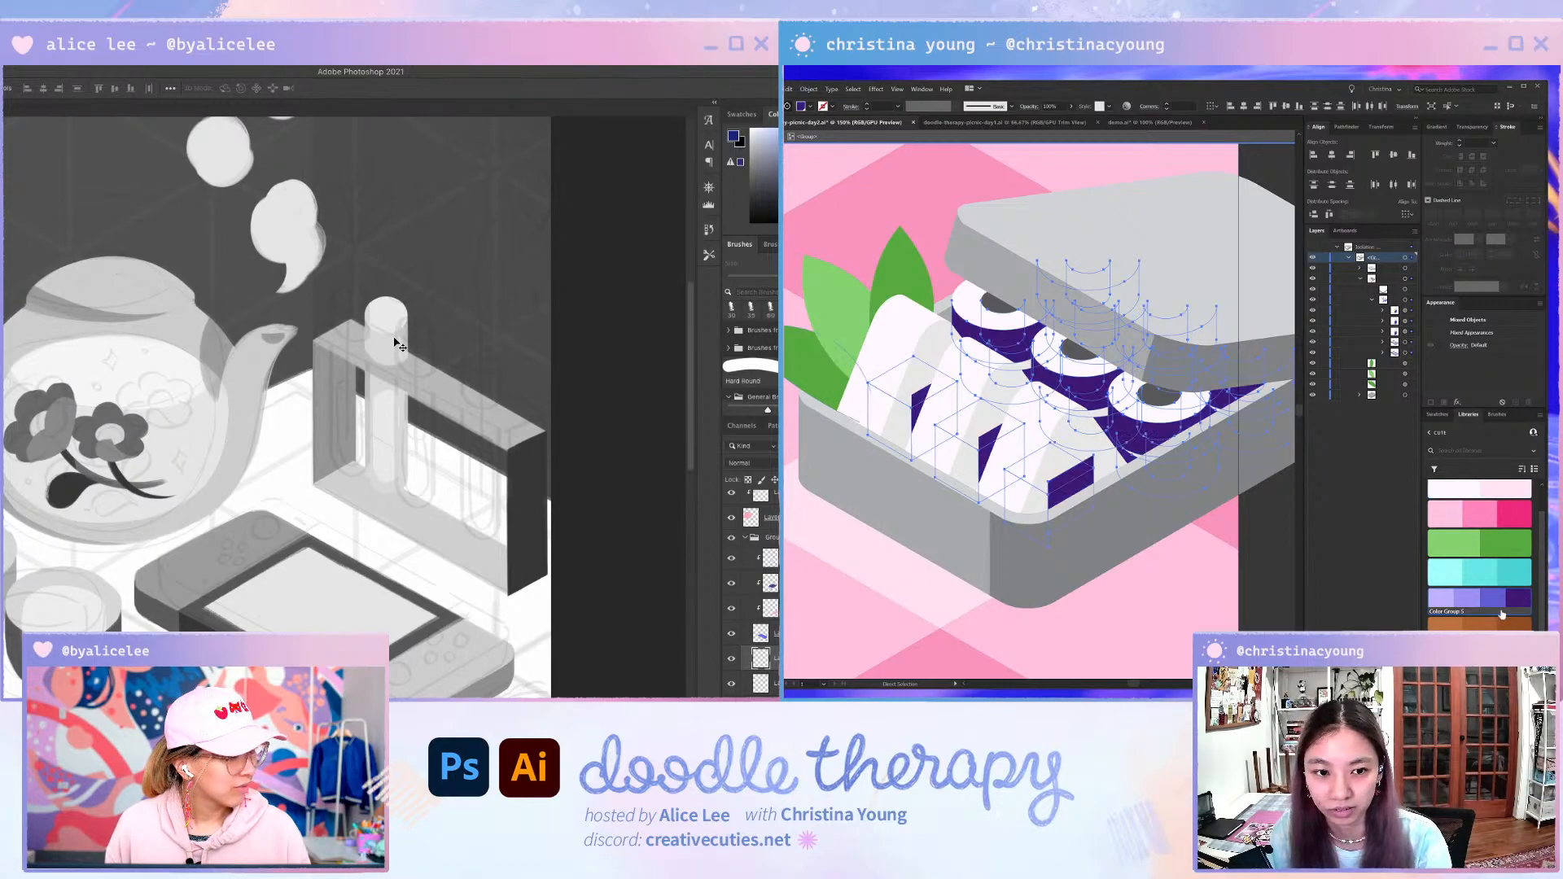
key("ctrl+shift+a")
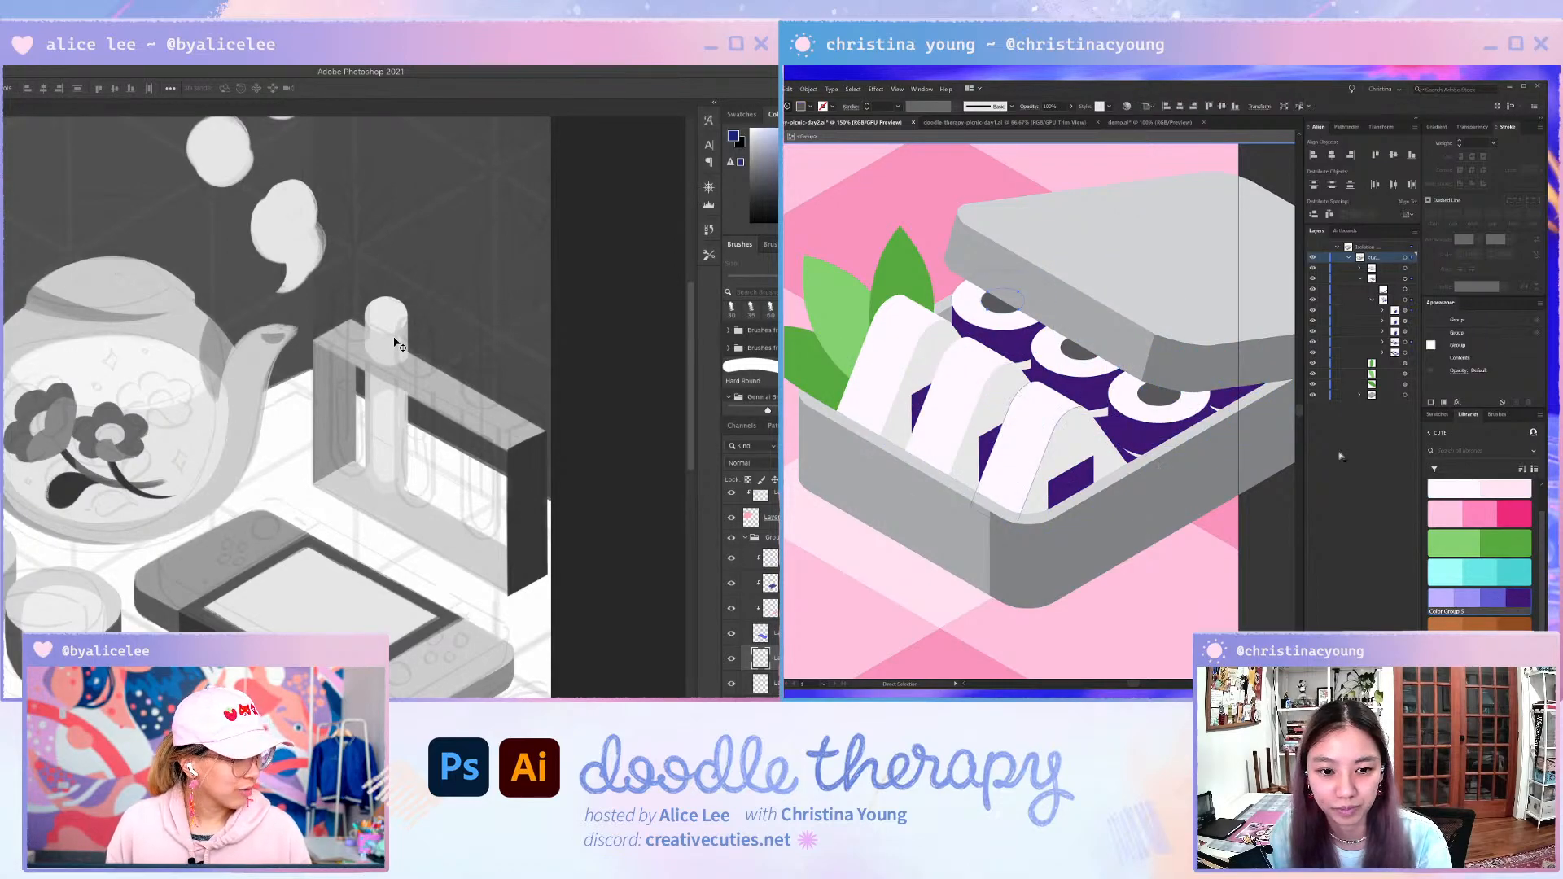
- Fill the light gray shaded faces of the three rice balls with pale pink
left_click(1079, 440)
left_click(1043, 352, "shift")
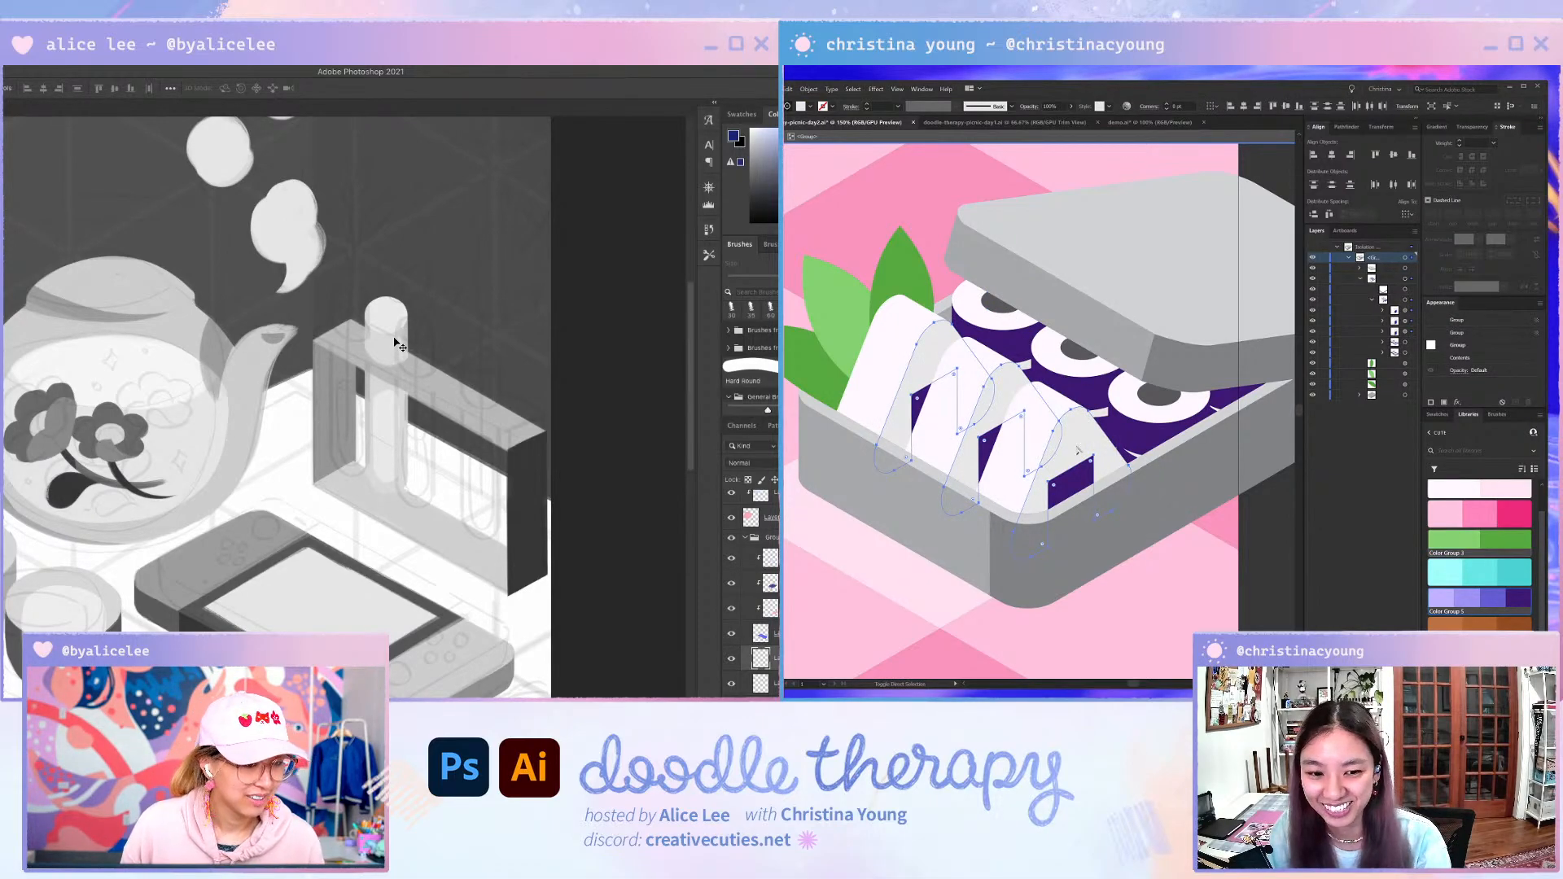
left_click(1506, 489)
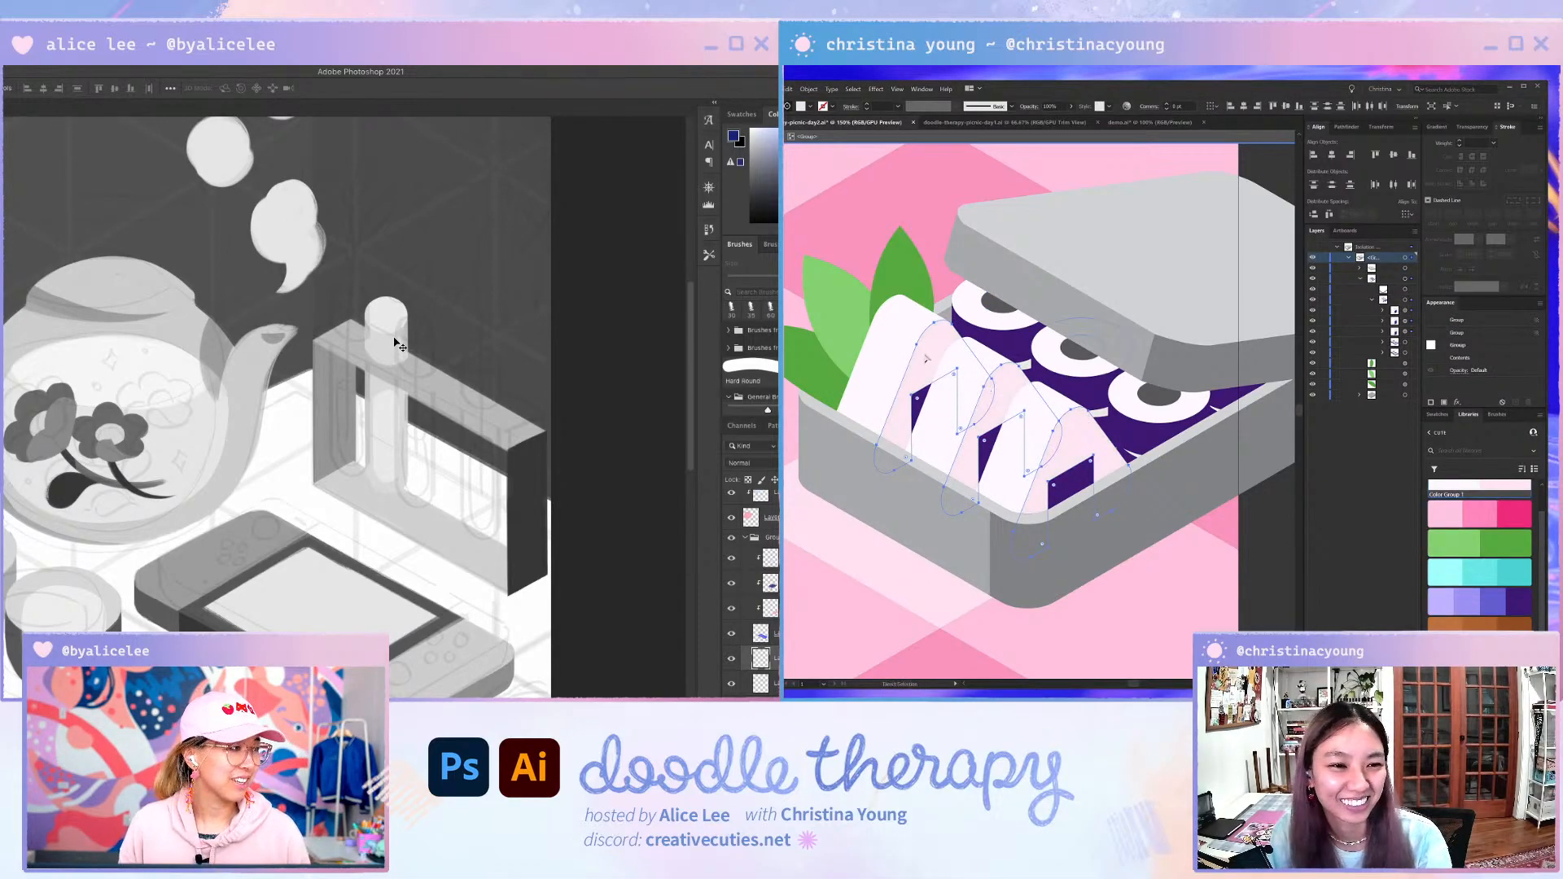
- Select all shapes with the same fill color as the white rice of the sushi rolls
left_click(1130, 399)
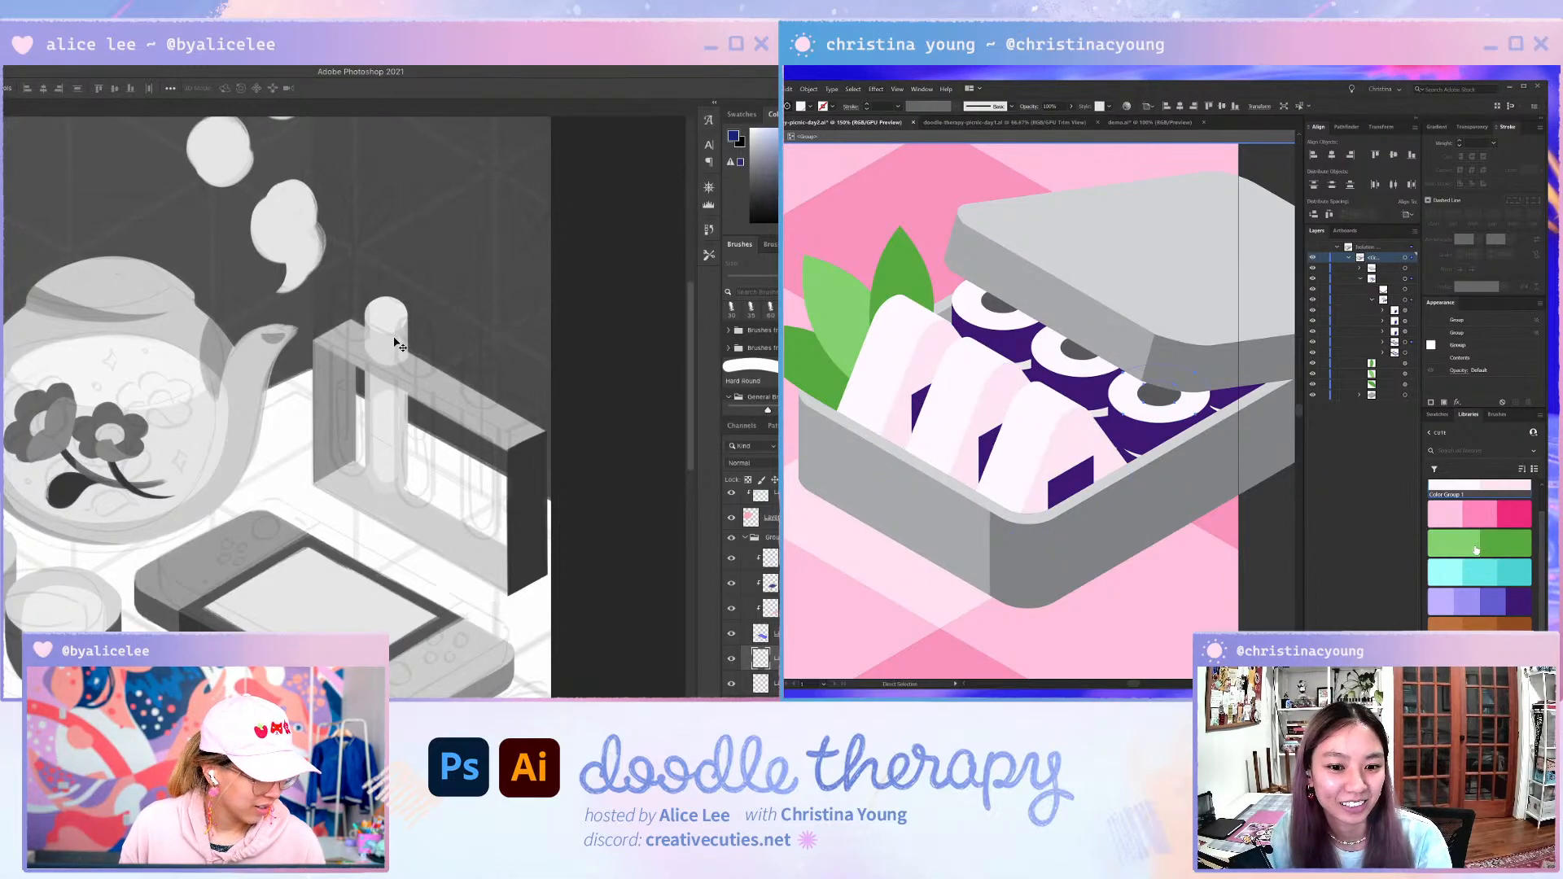
left_click(875, 89)
mouse_move(853, 89)
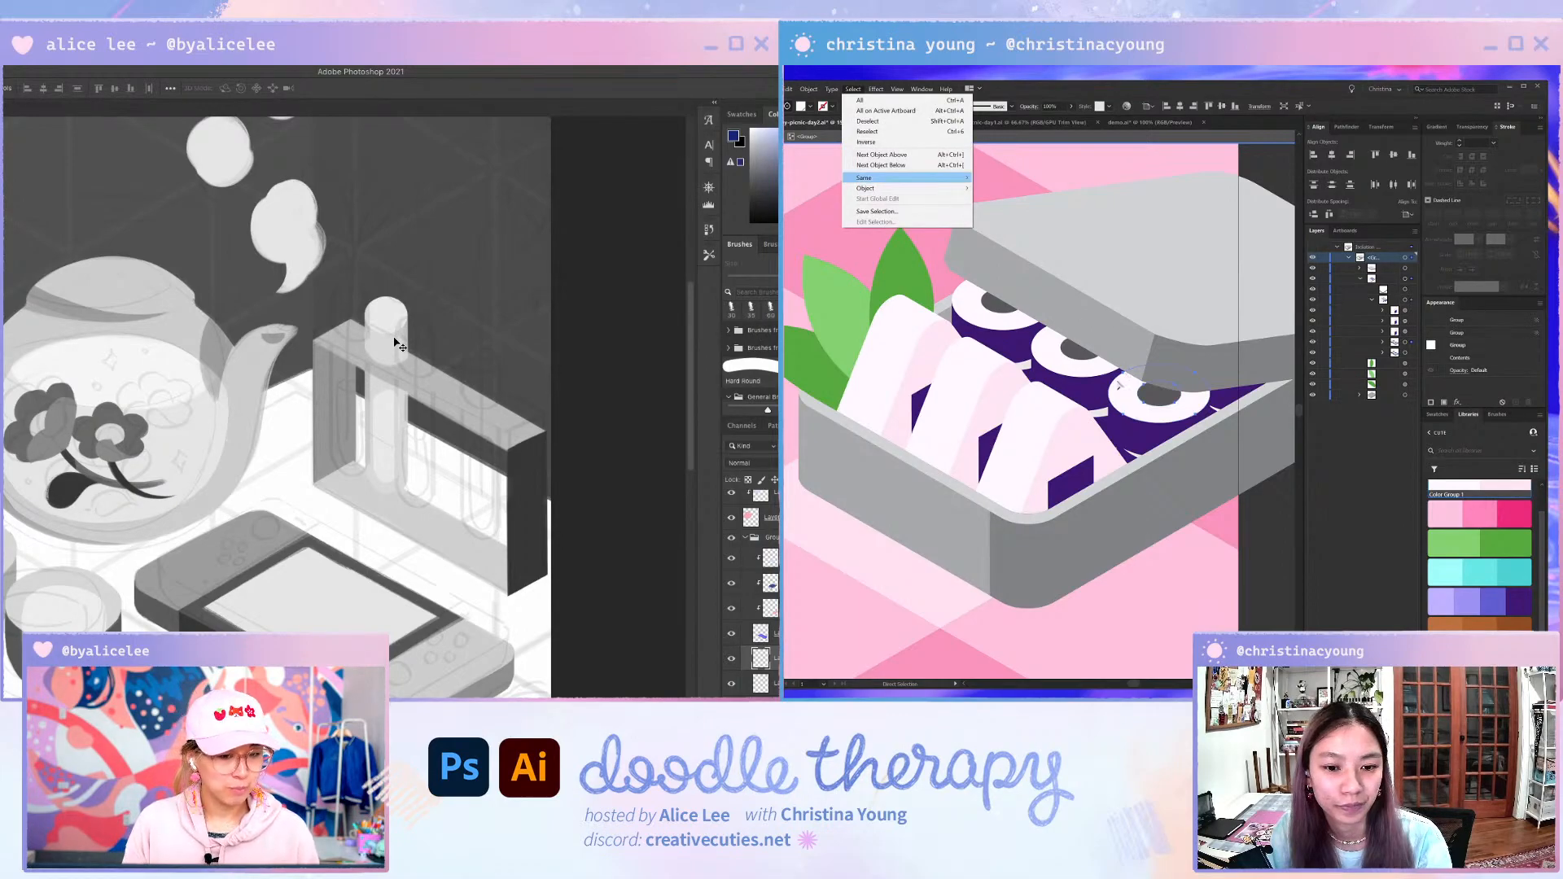
mouse_move(903, 178)
left_click(1010, 219)
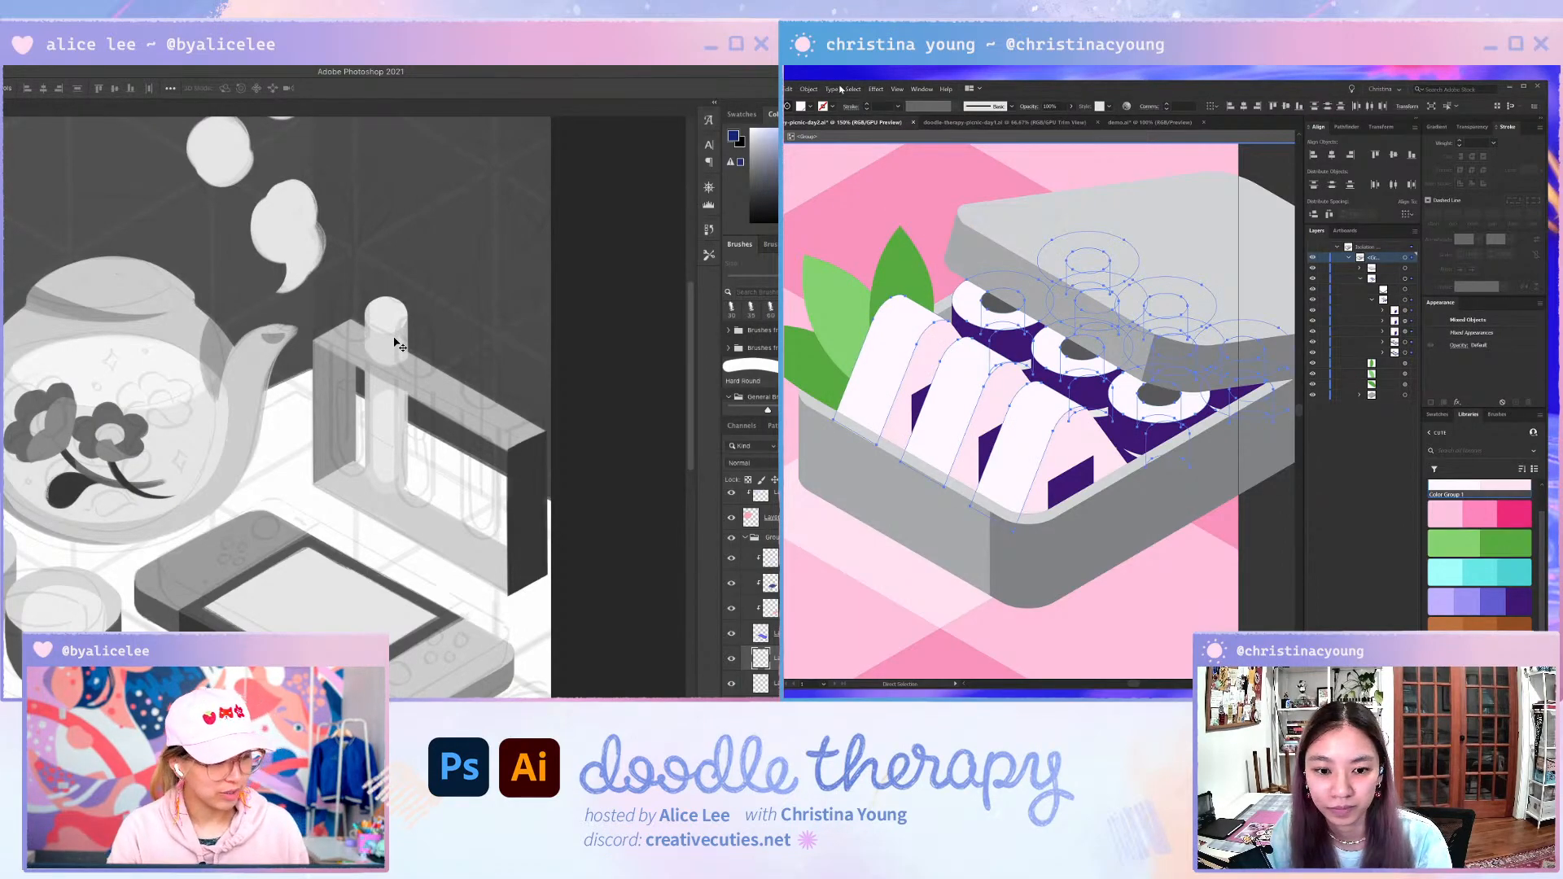
- Select the gray centers of all the sushi rolls by their matching appearance and fill them with medium pink
left_click(991, 192)
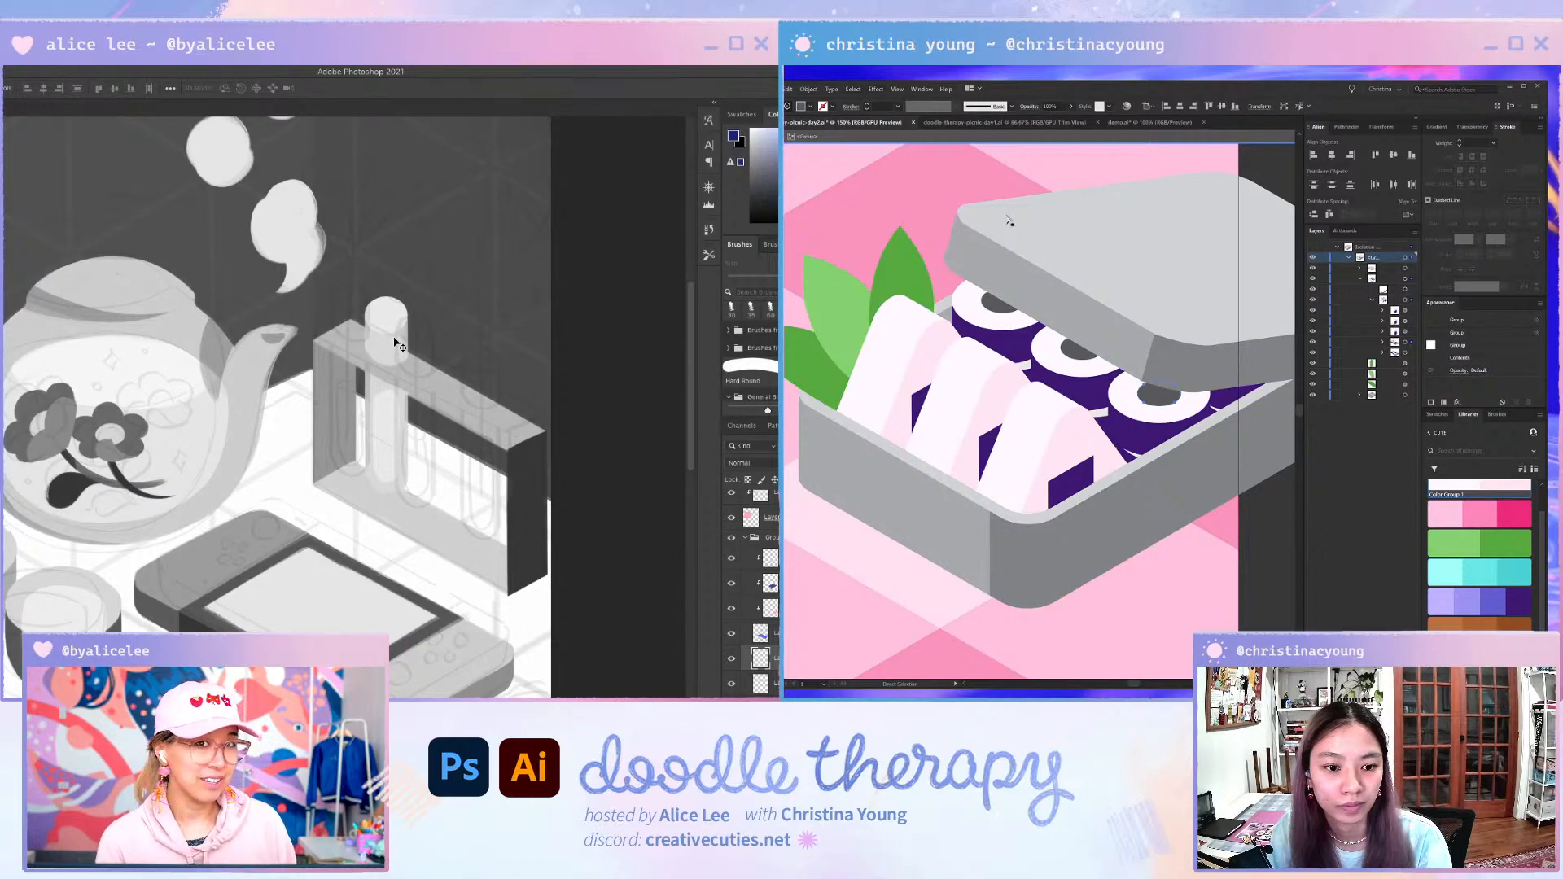
left_click(852, 89)
mouse_move(896, 177)
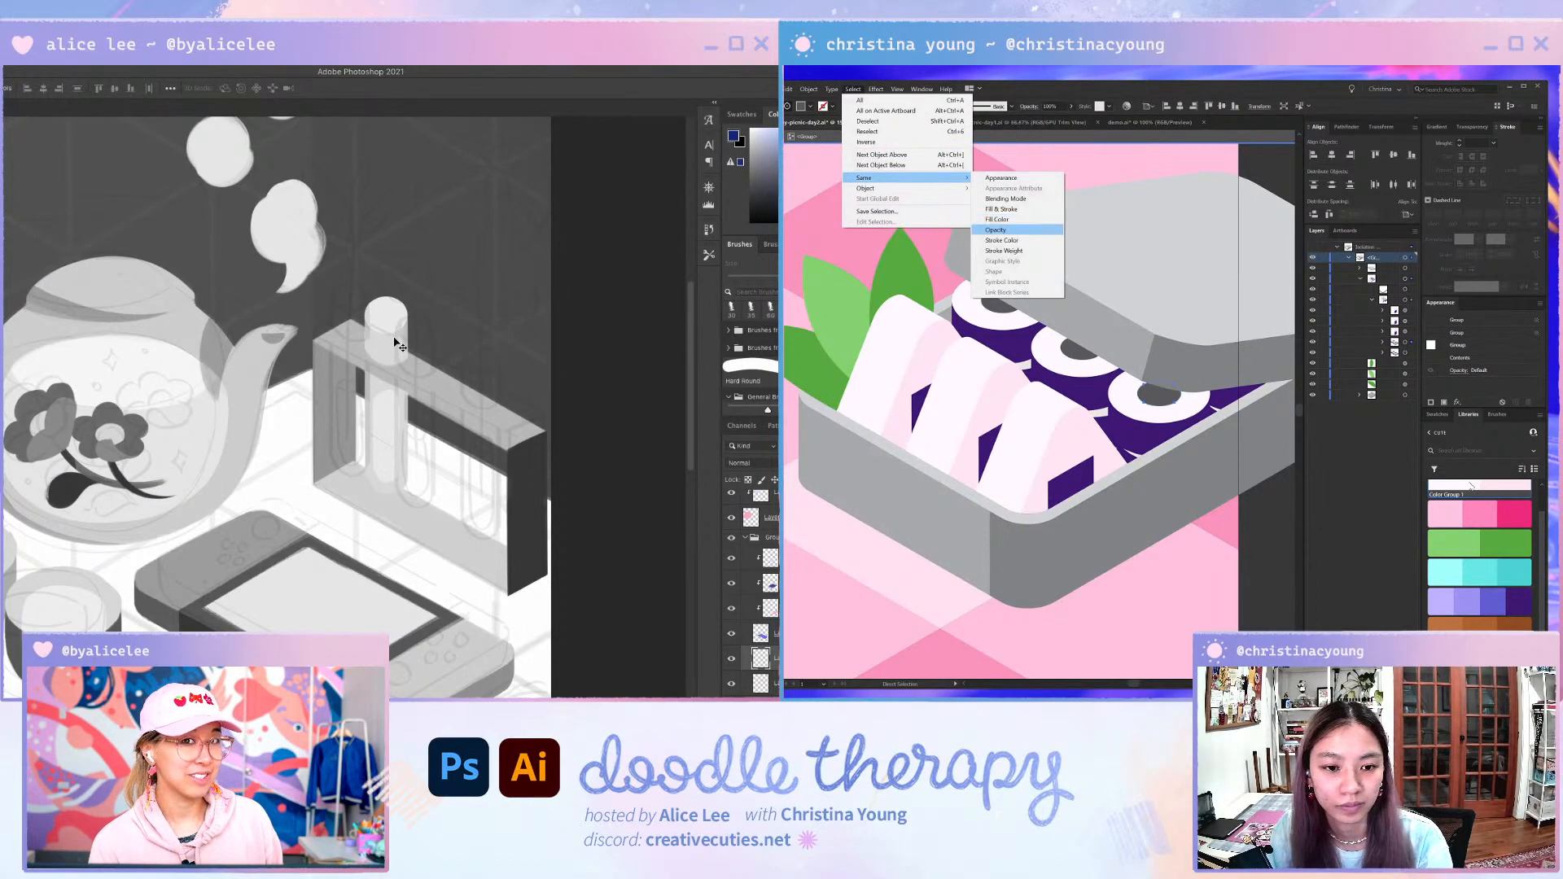
left_click(995, 229)
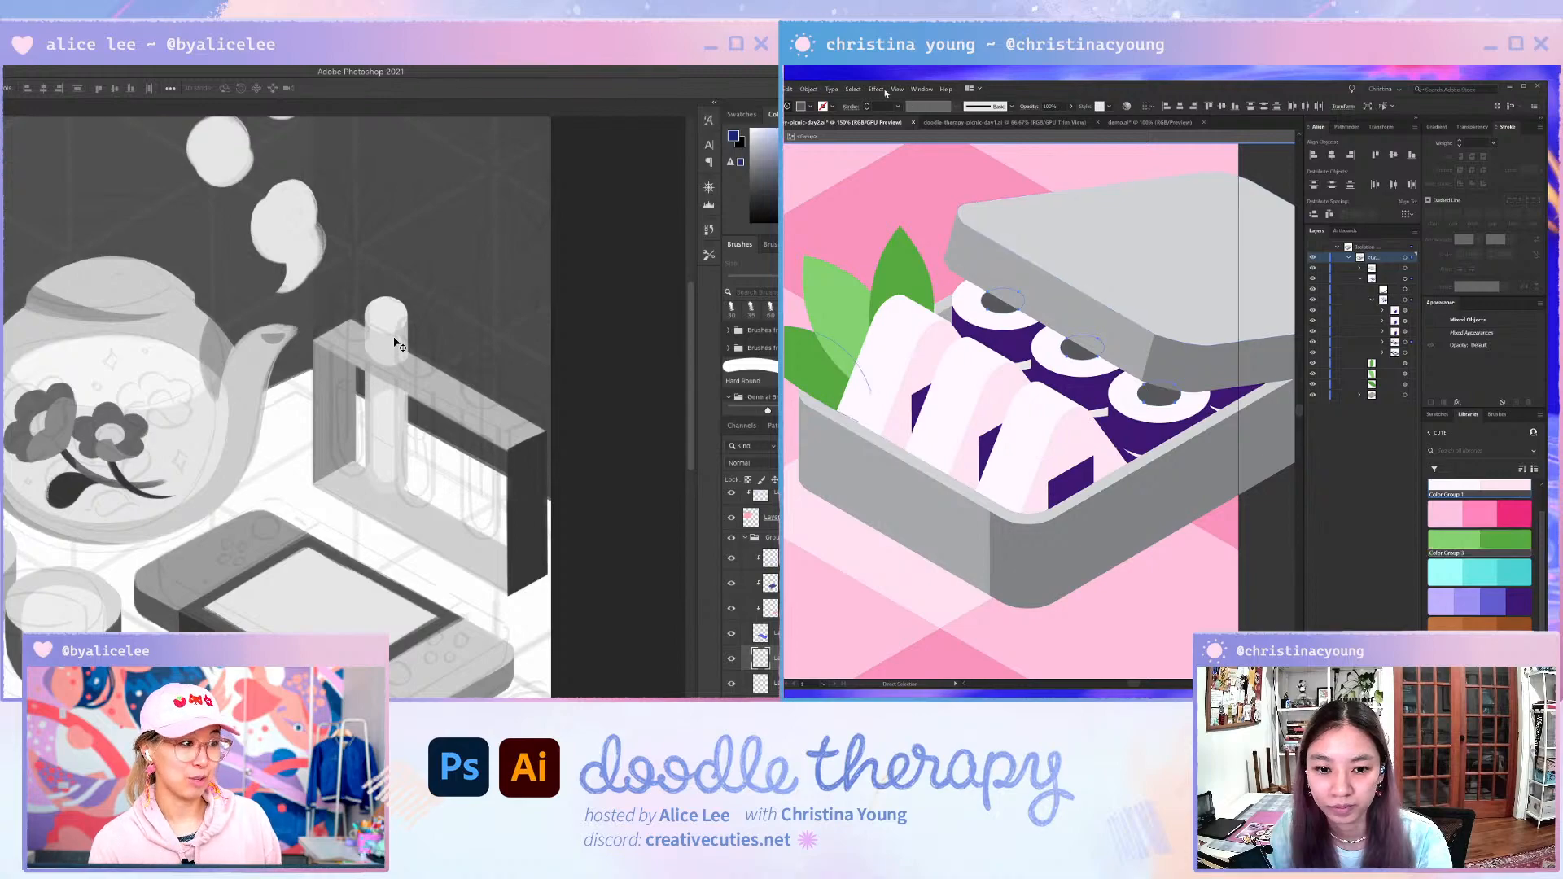
left_click(1480, 512)
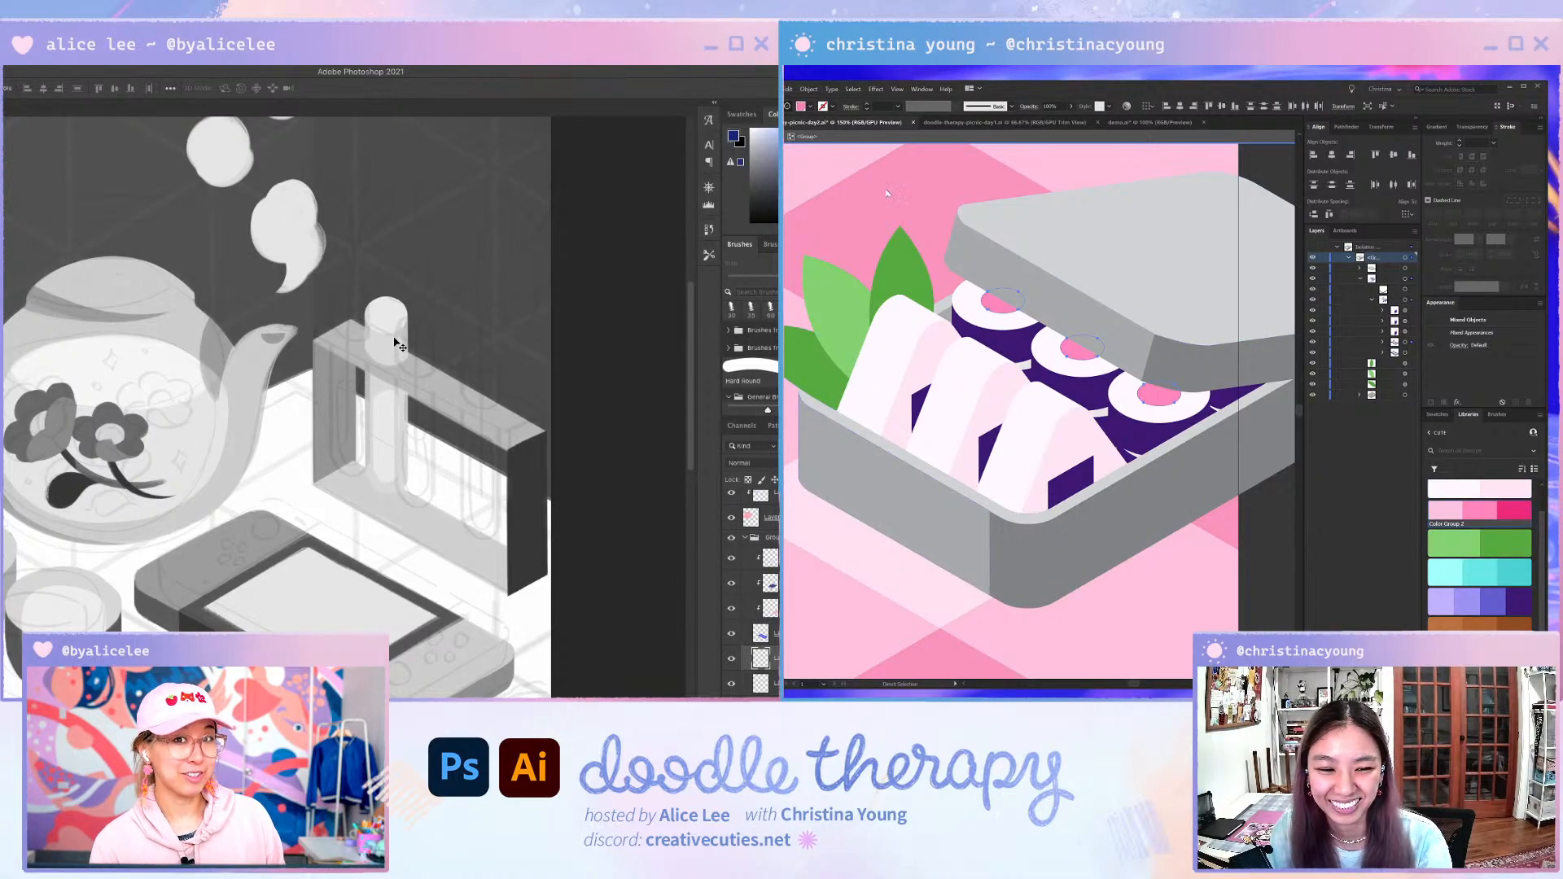
left_click(995, 234)
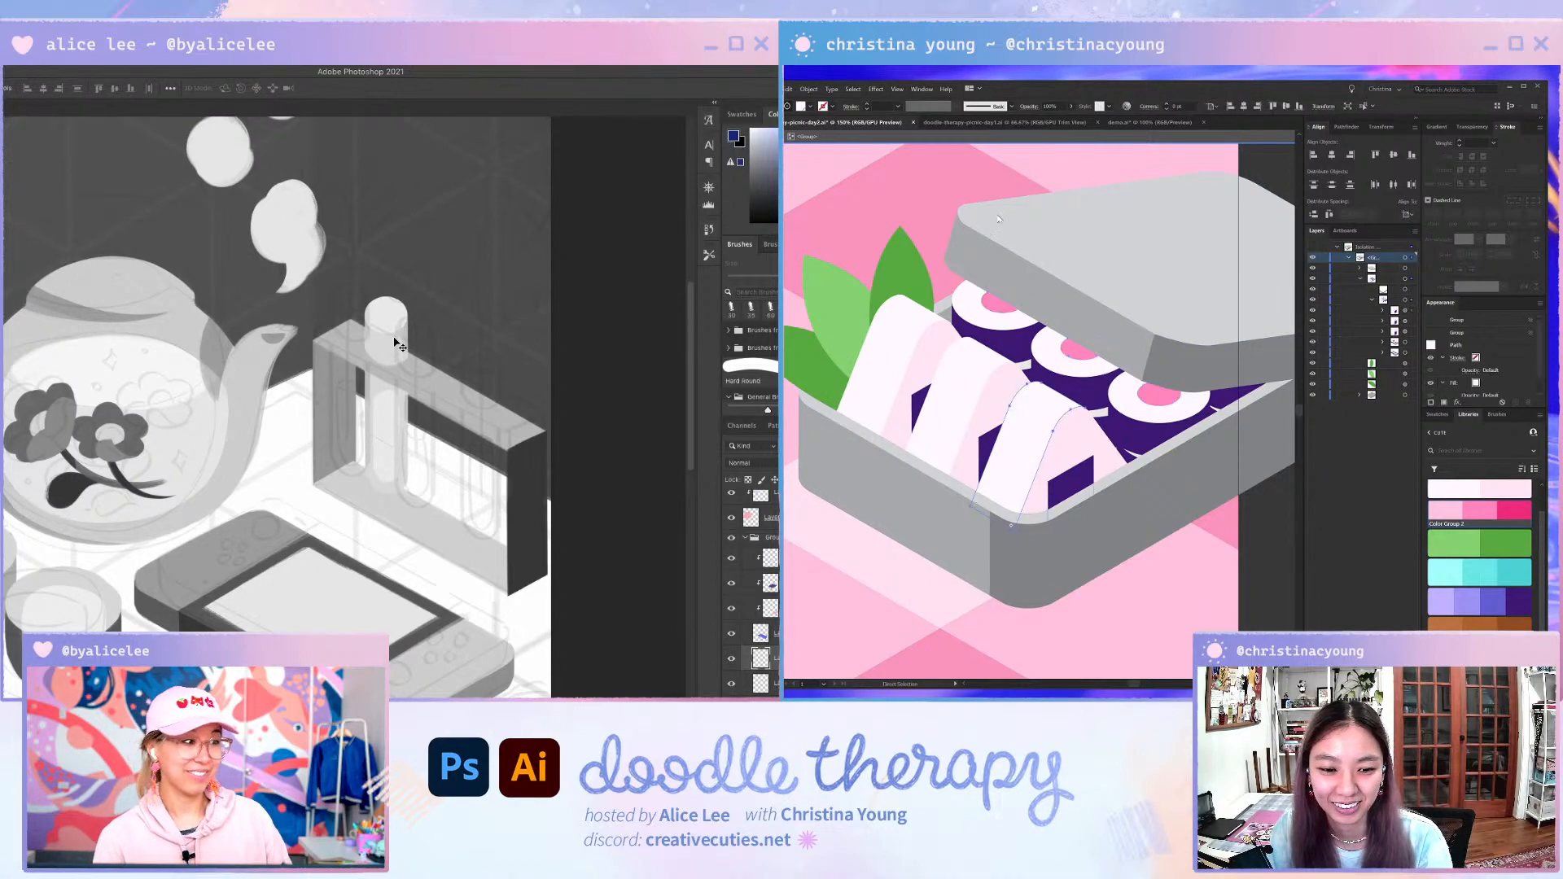
key("ctrl+z")
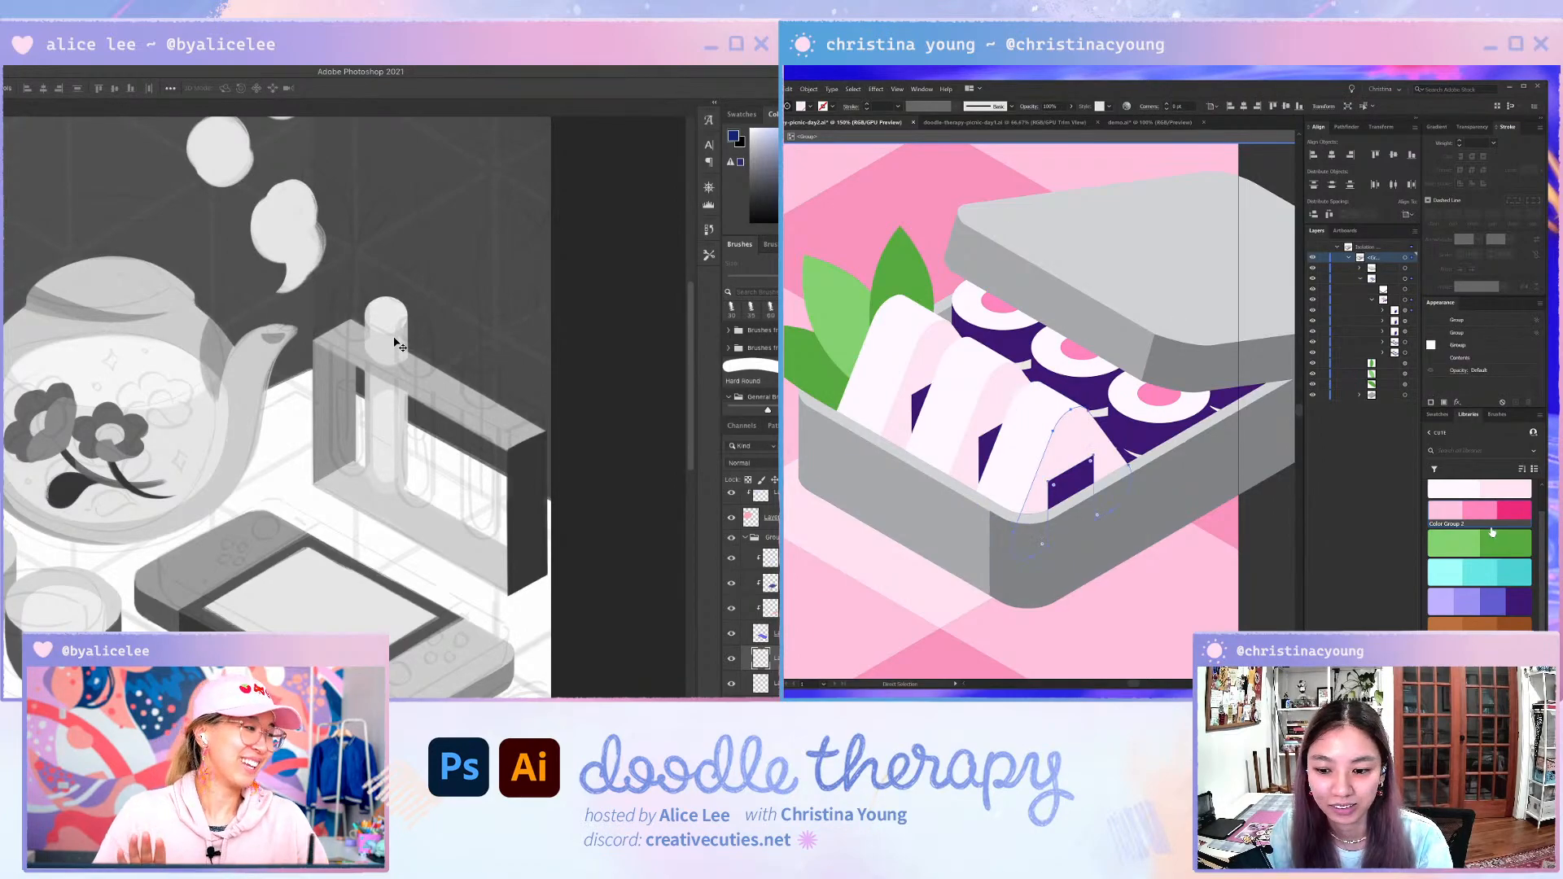
- Fill the side faces of the lunch box and its lid with turquoise, using the darker shade on the right-hand faces
left_click(1007, 508)
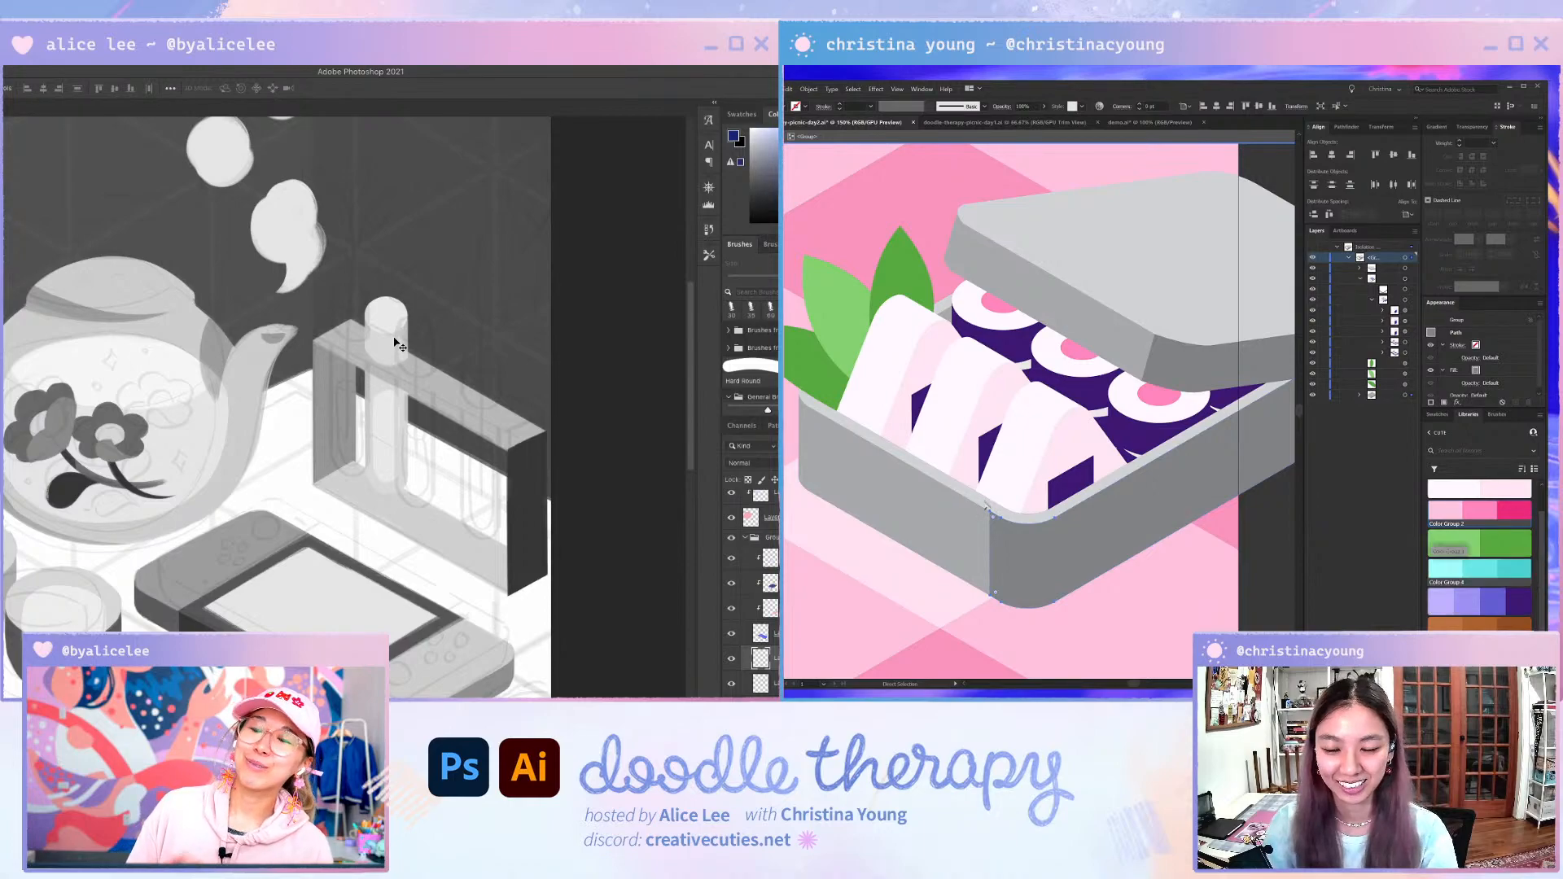
left_click(1506, 568)
left_click(1256, 376)
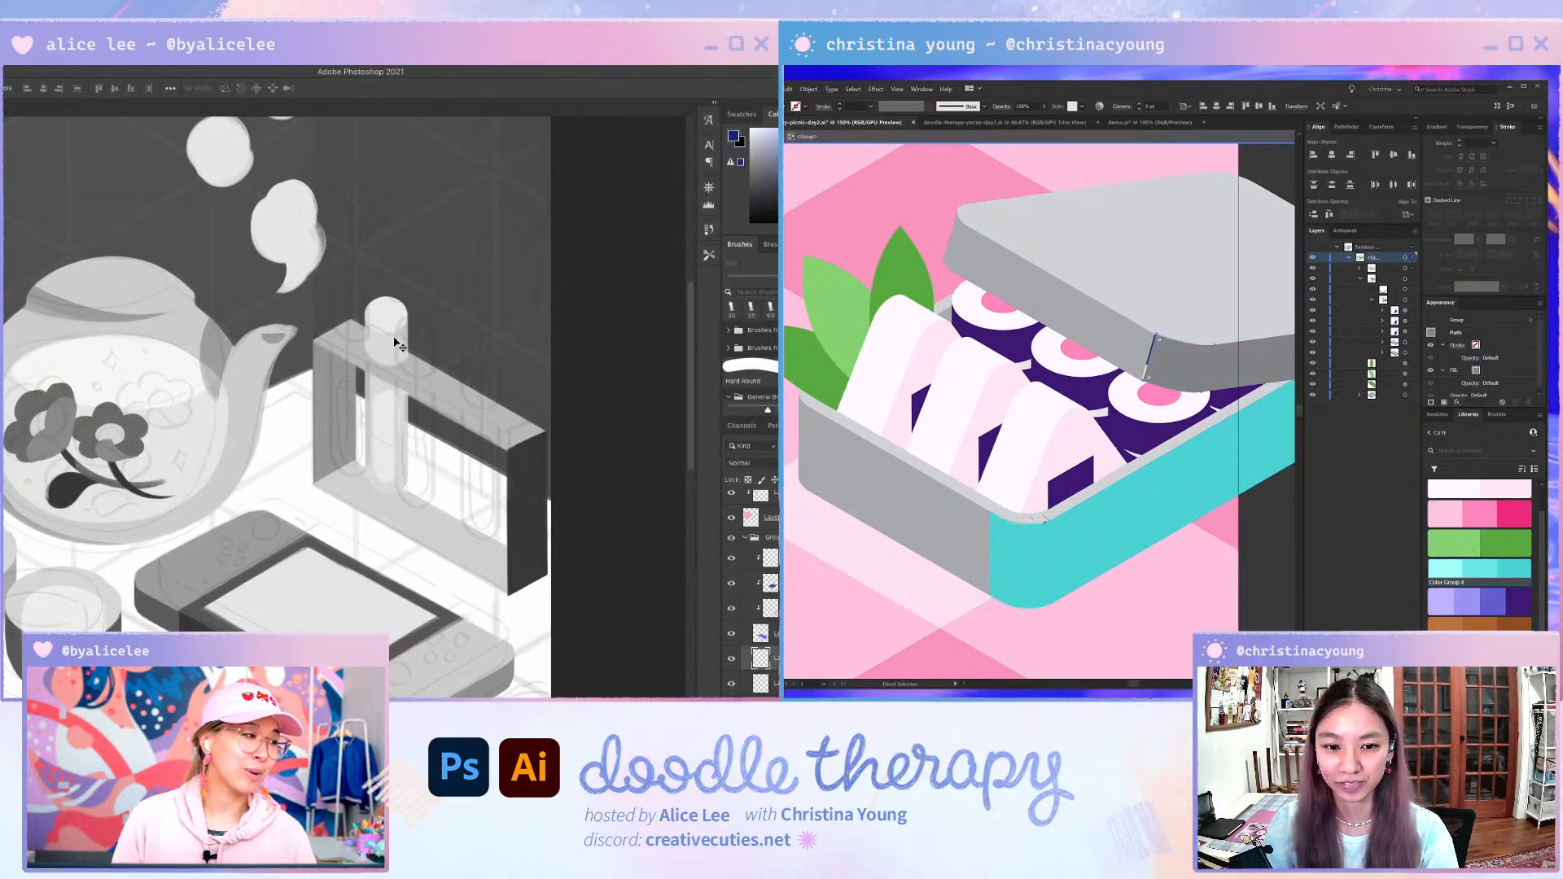
left_click(1508, 568)
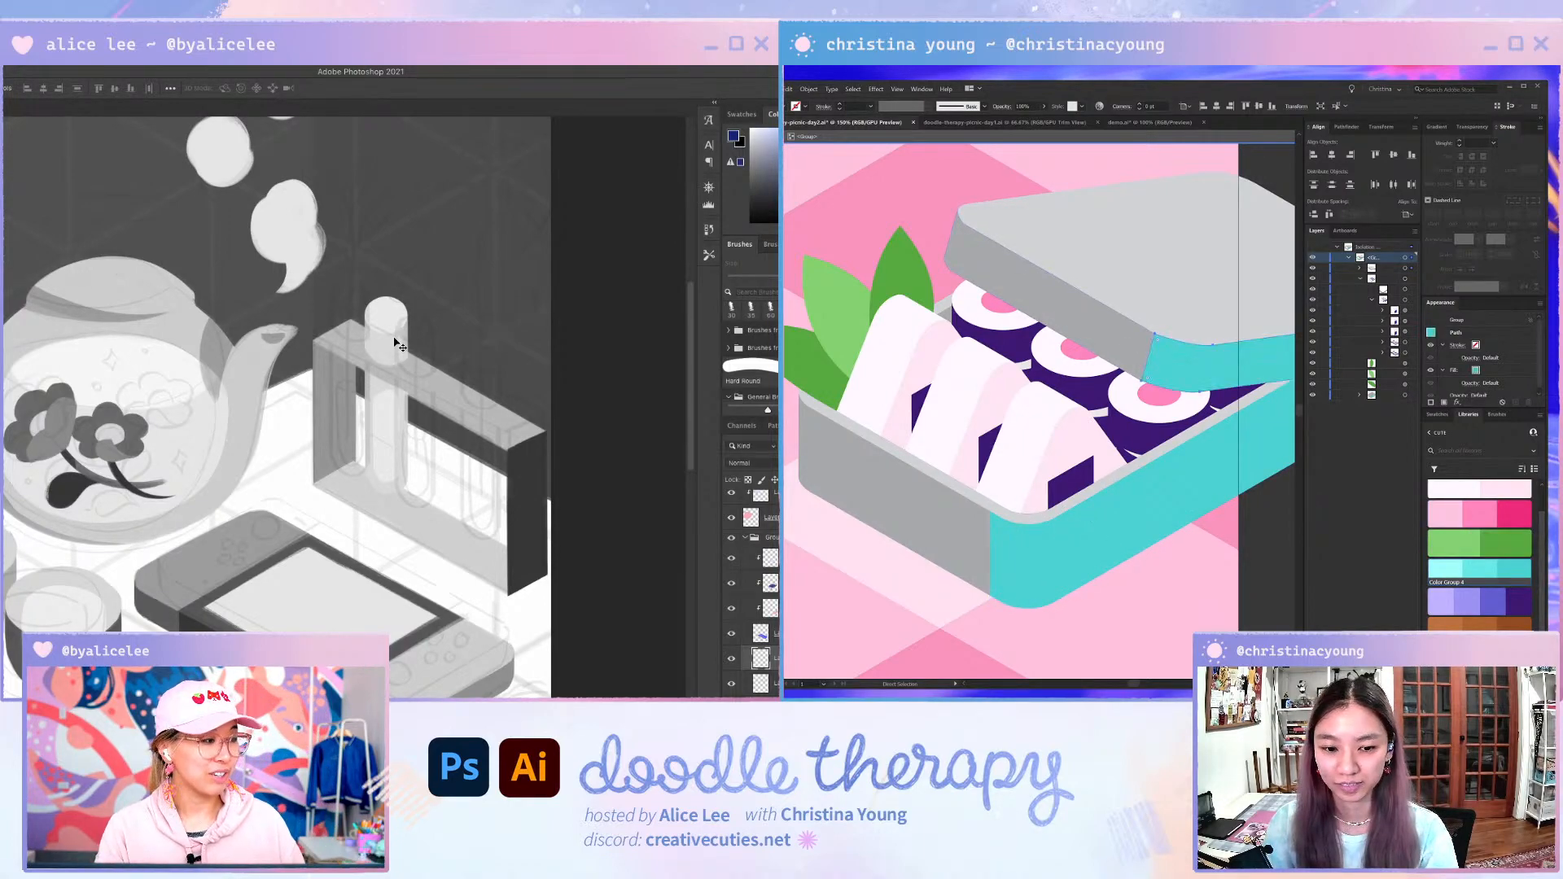
left_click(1490, 574)
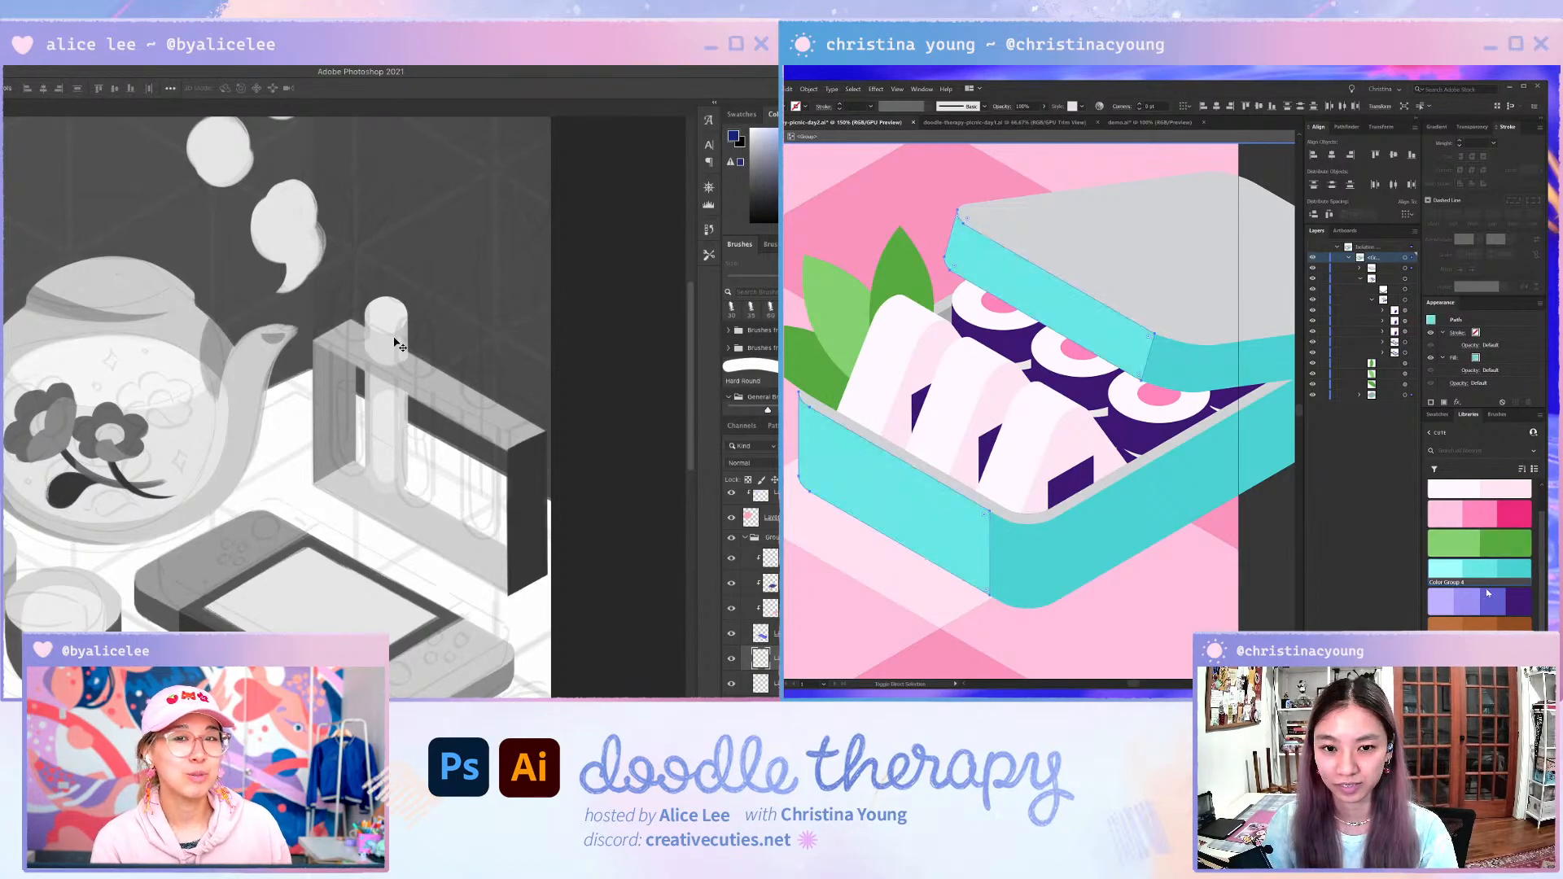
- Fill the lunch box's rim and the top of its lid with light aqua
left_click(1038, 518)
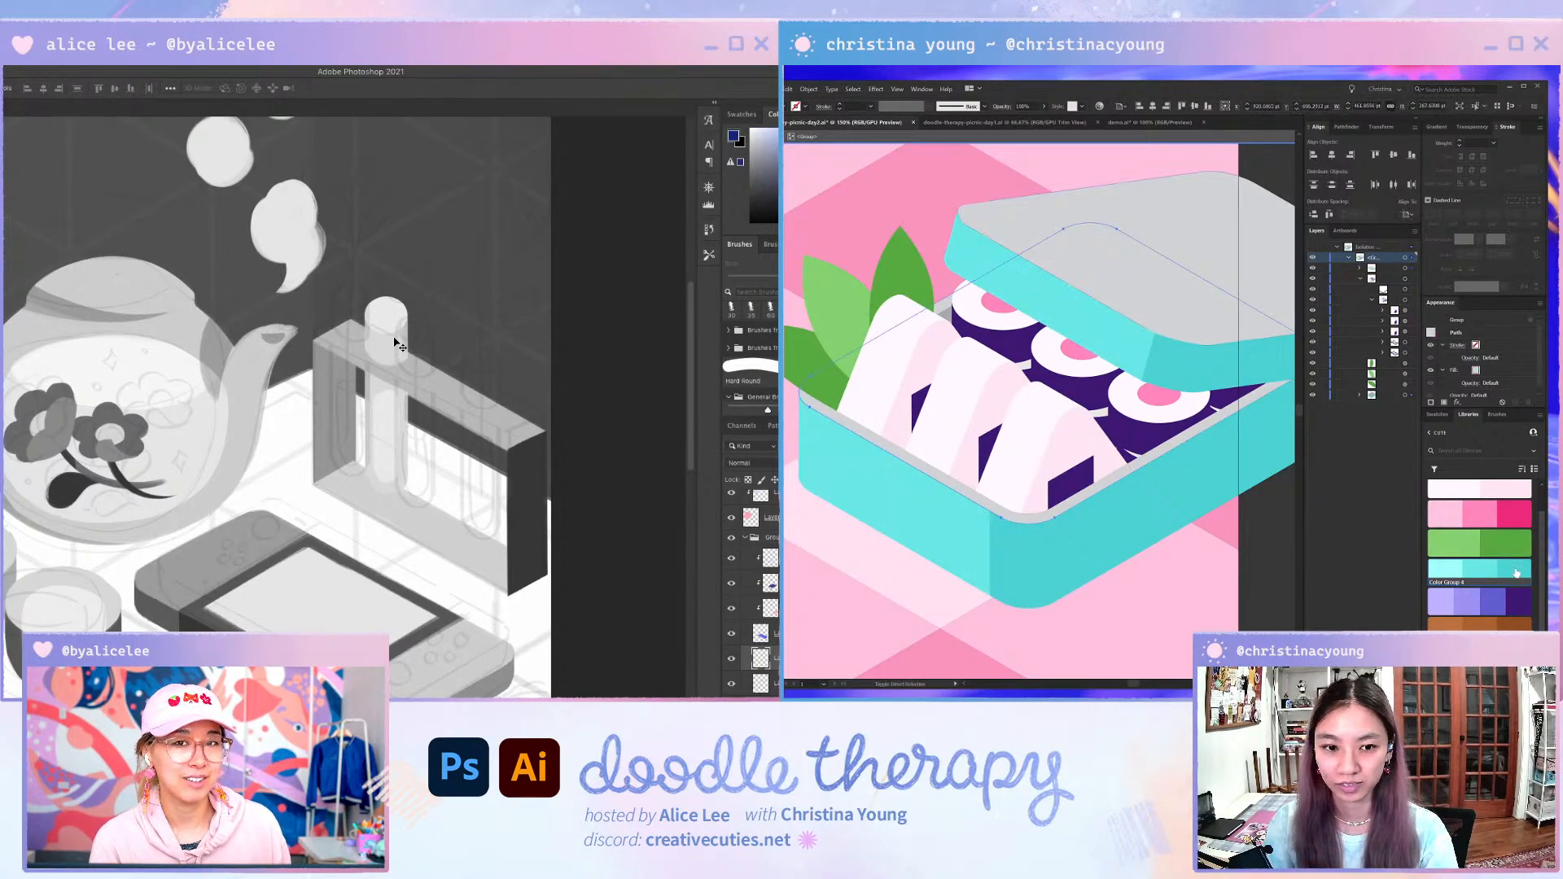
left_click(1239, 379, "shift")
left_click(1507, 575)
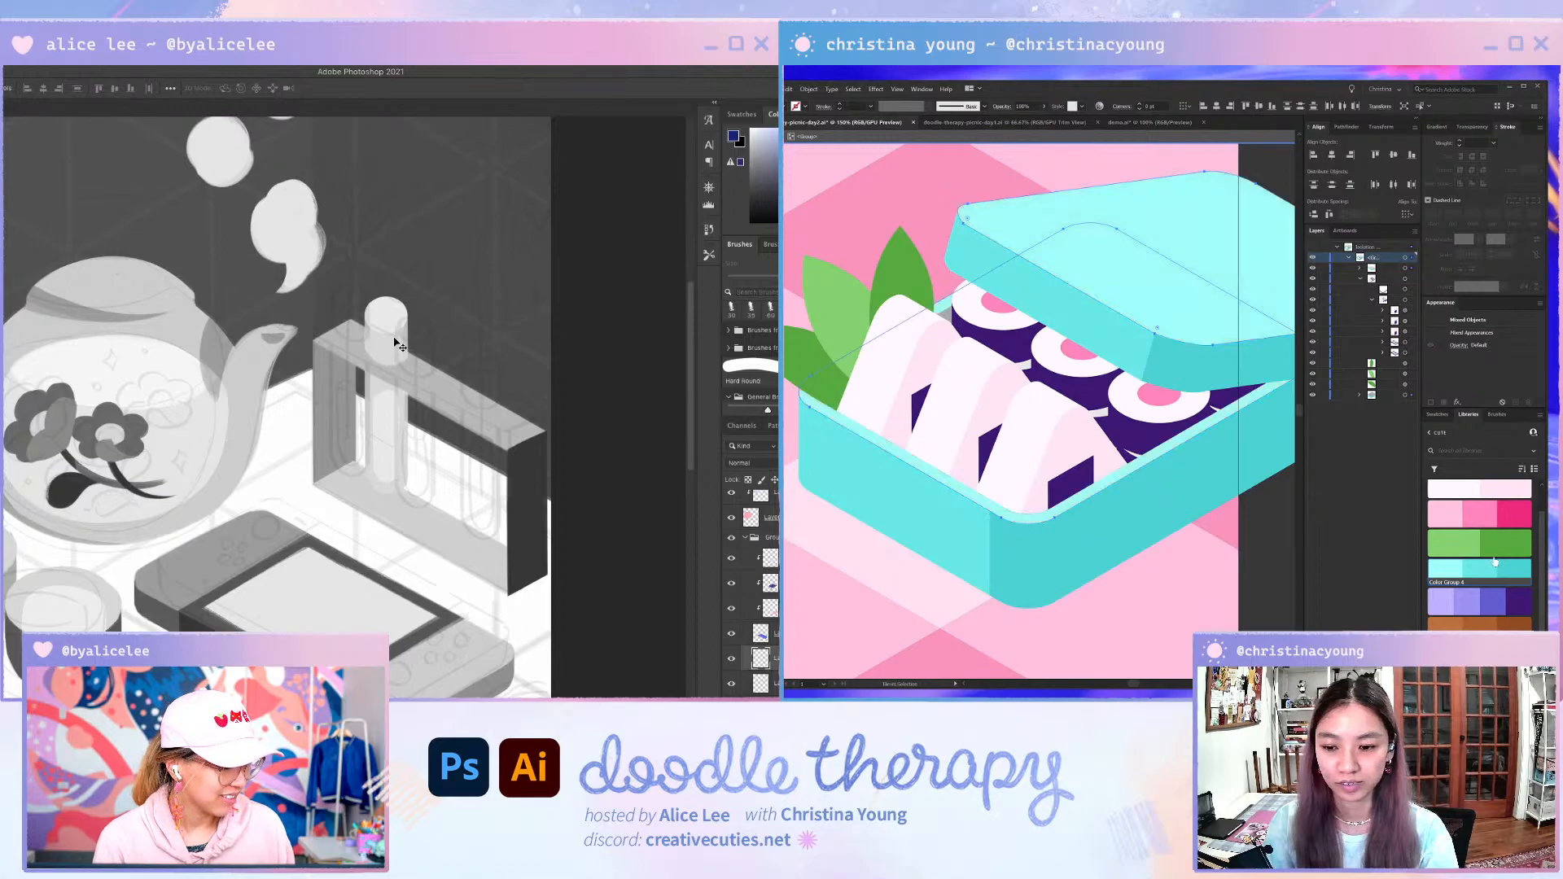
left_click(1123, 347)
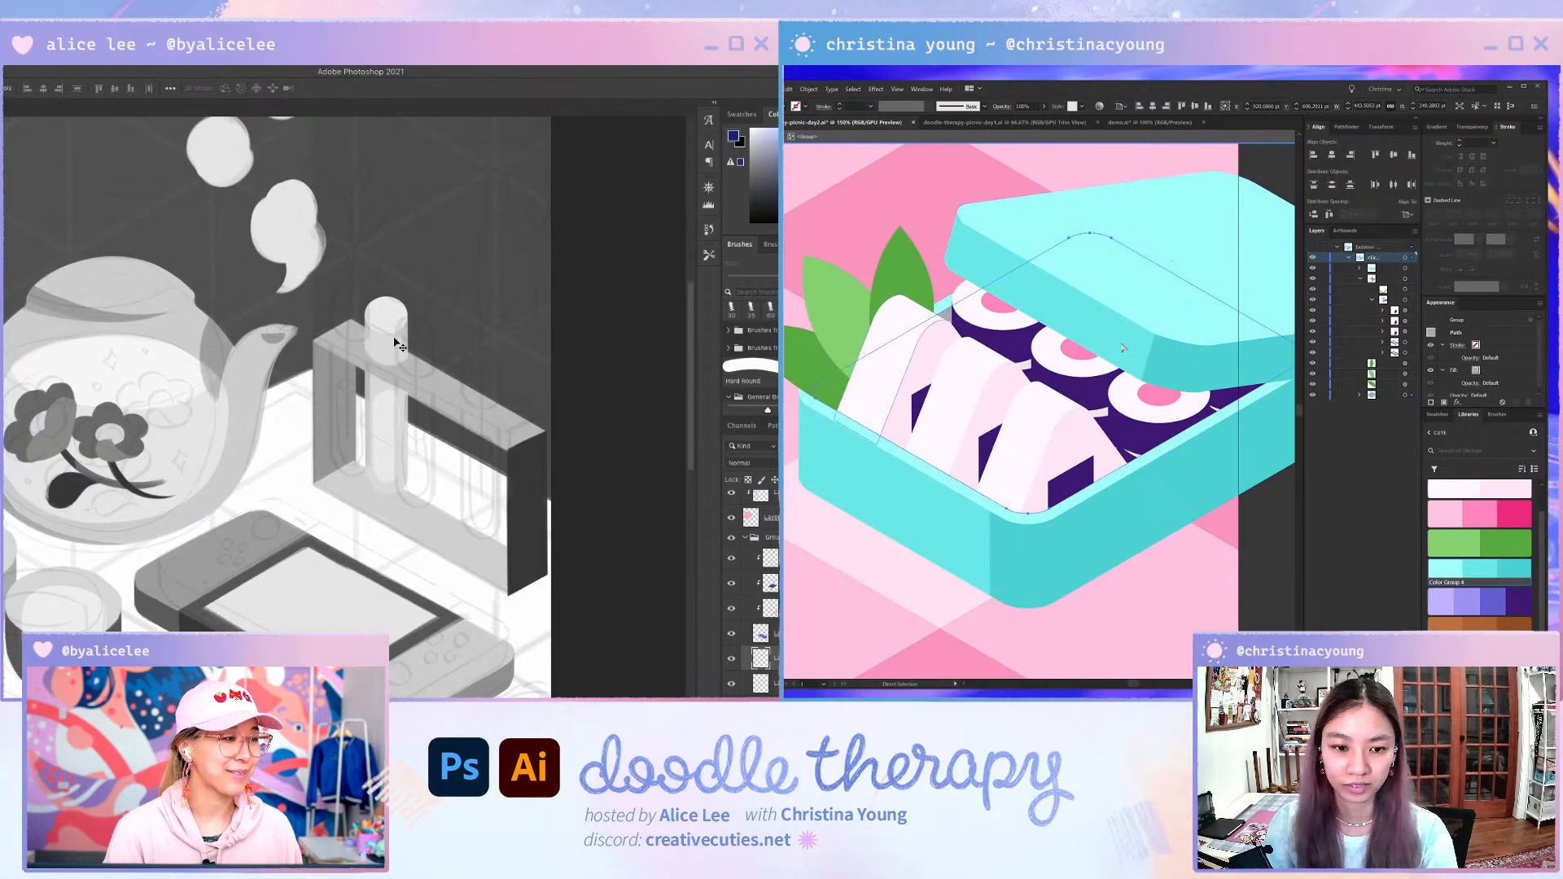
- Select all the light gray slivers beside the sushi rolls by their shared fill color and recolor them pink
scroll(1130, 416, "up", 3)
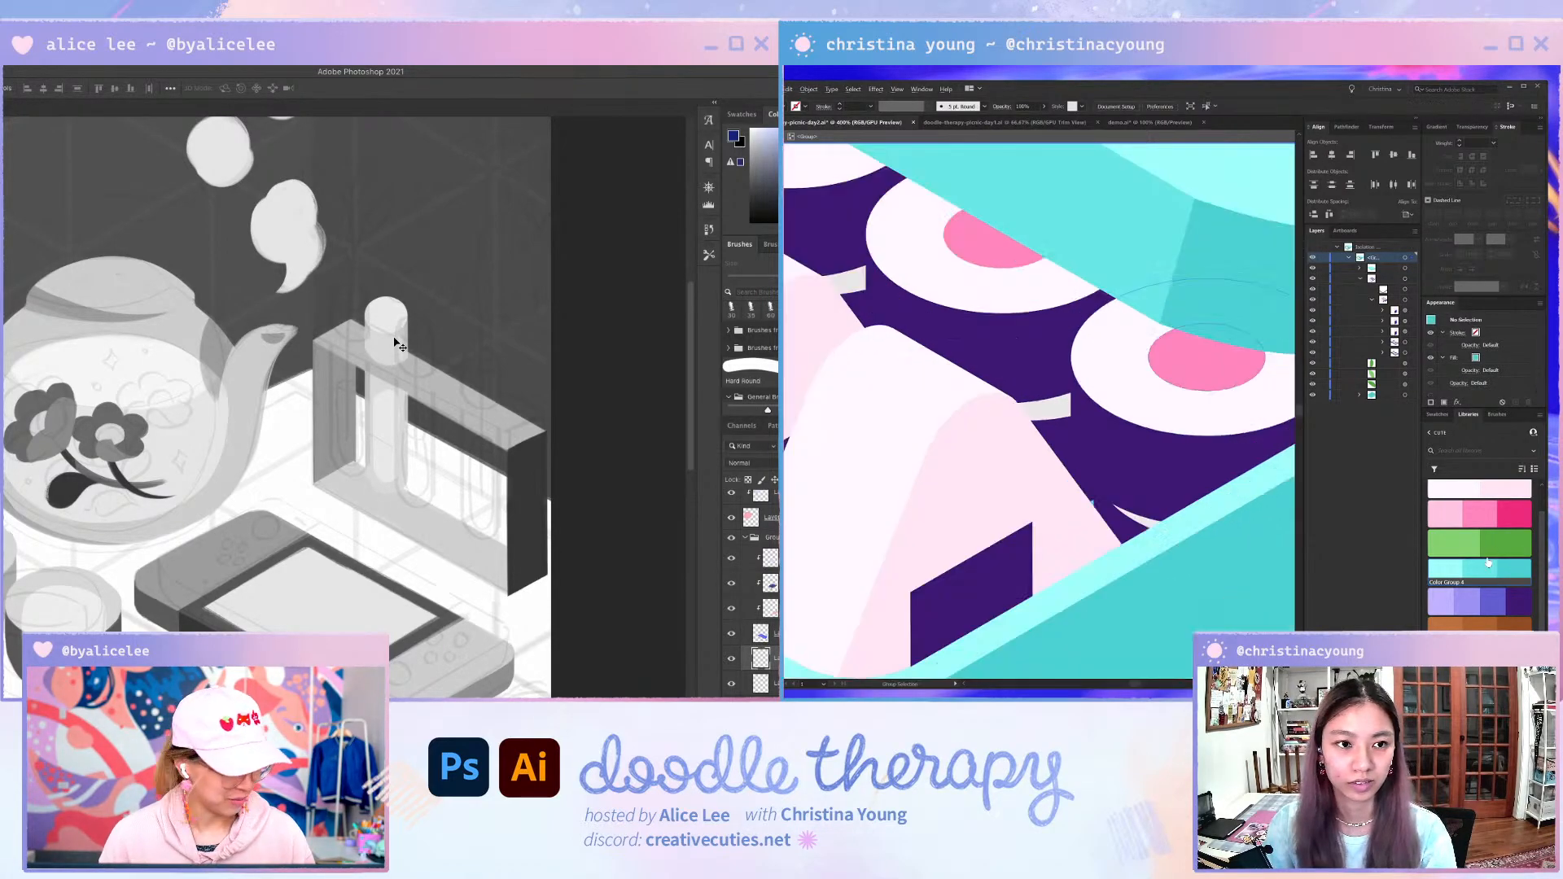
left_click(1050, 408)
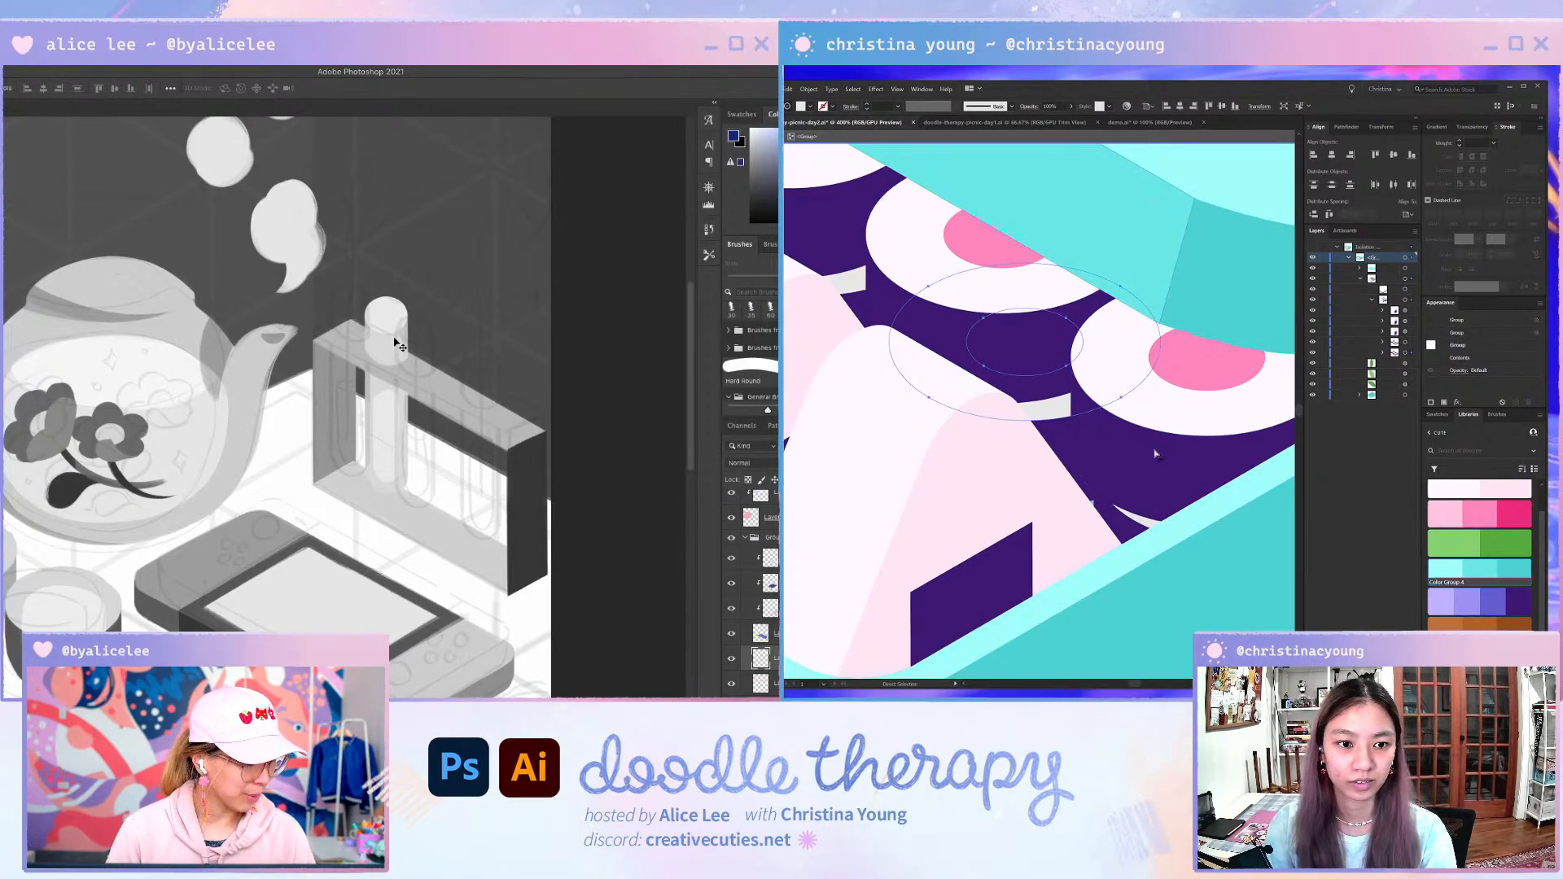
left_click(875, 90)
mouse_move(853, 89)
mouse_move(879, 178)
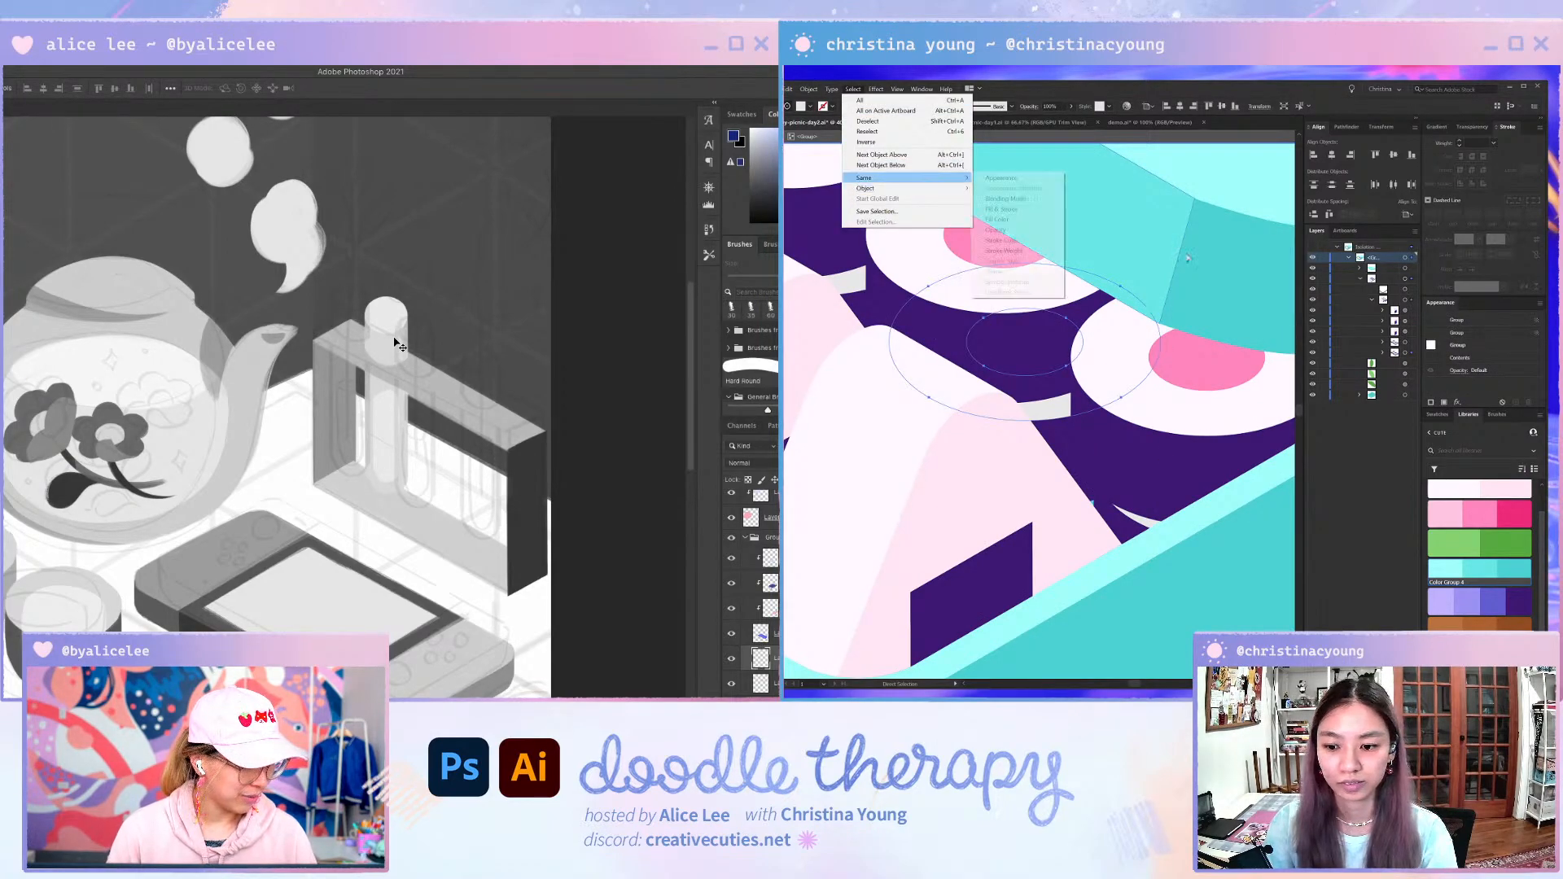
left_click(999, 219)
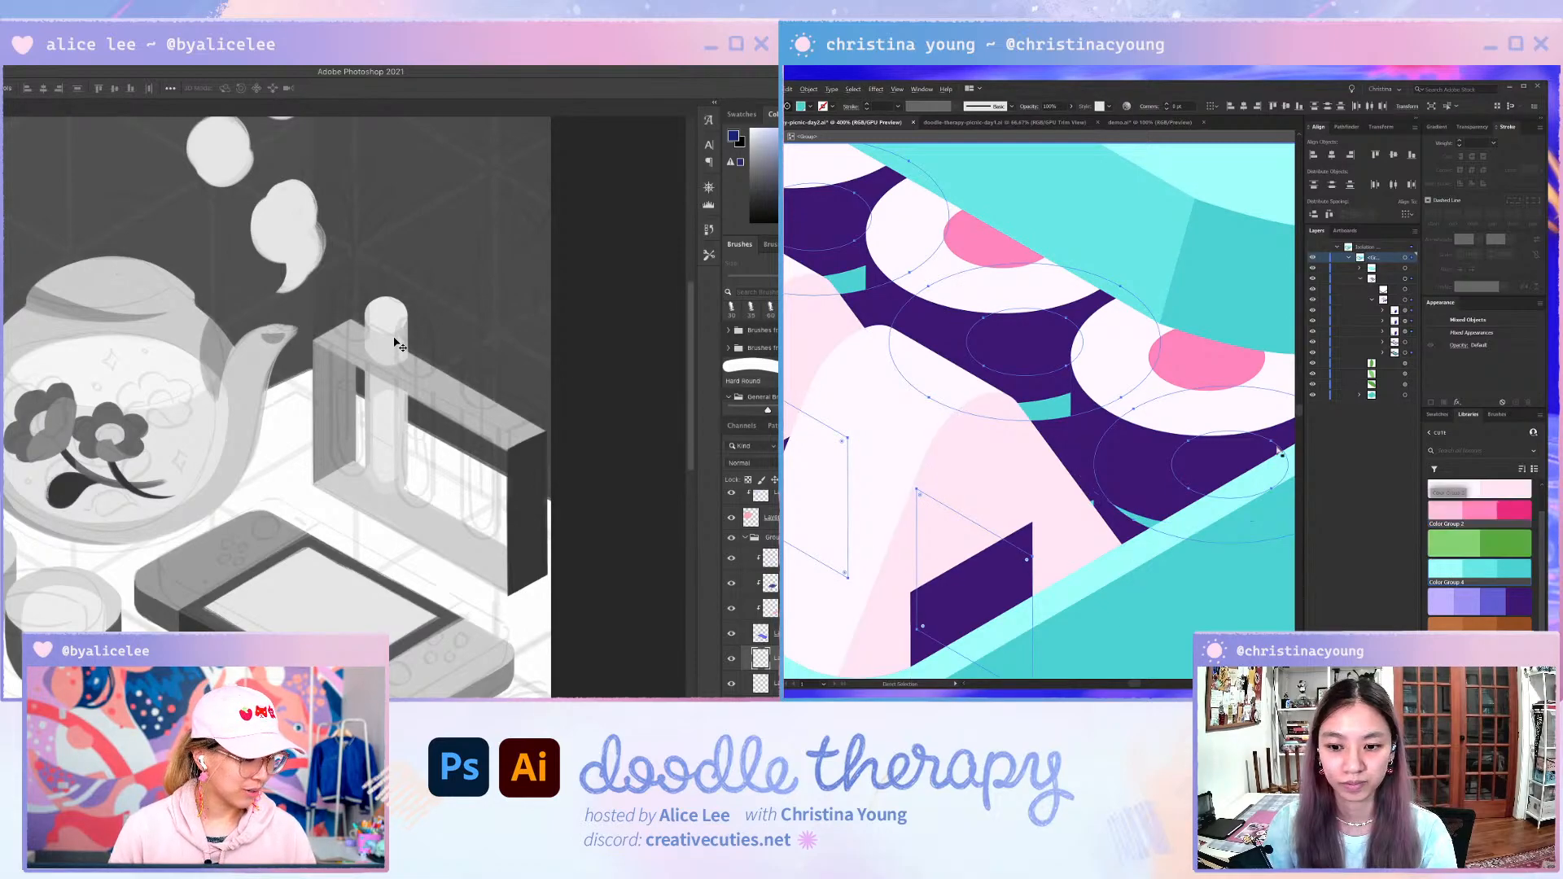
left_click(1480, 512)
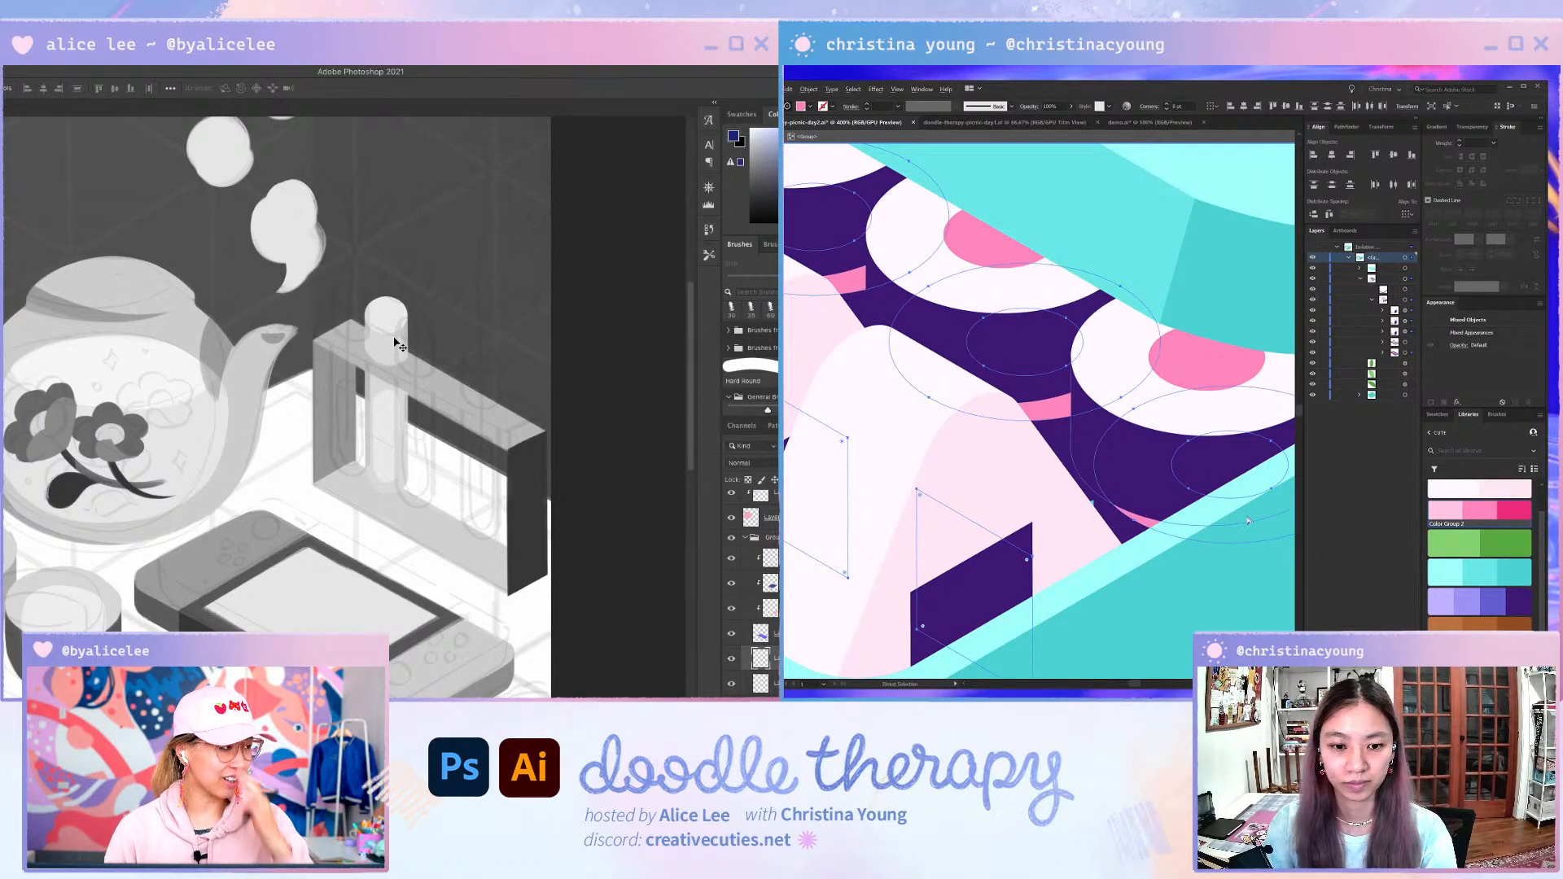
scroll(1132, 421, "down", 1)
scroll(1132, 422, "down", 2)
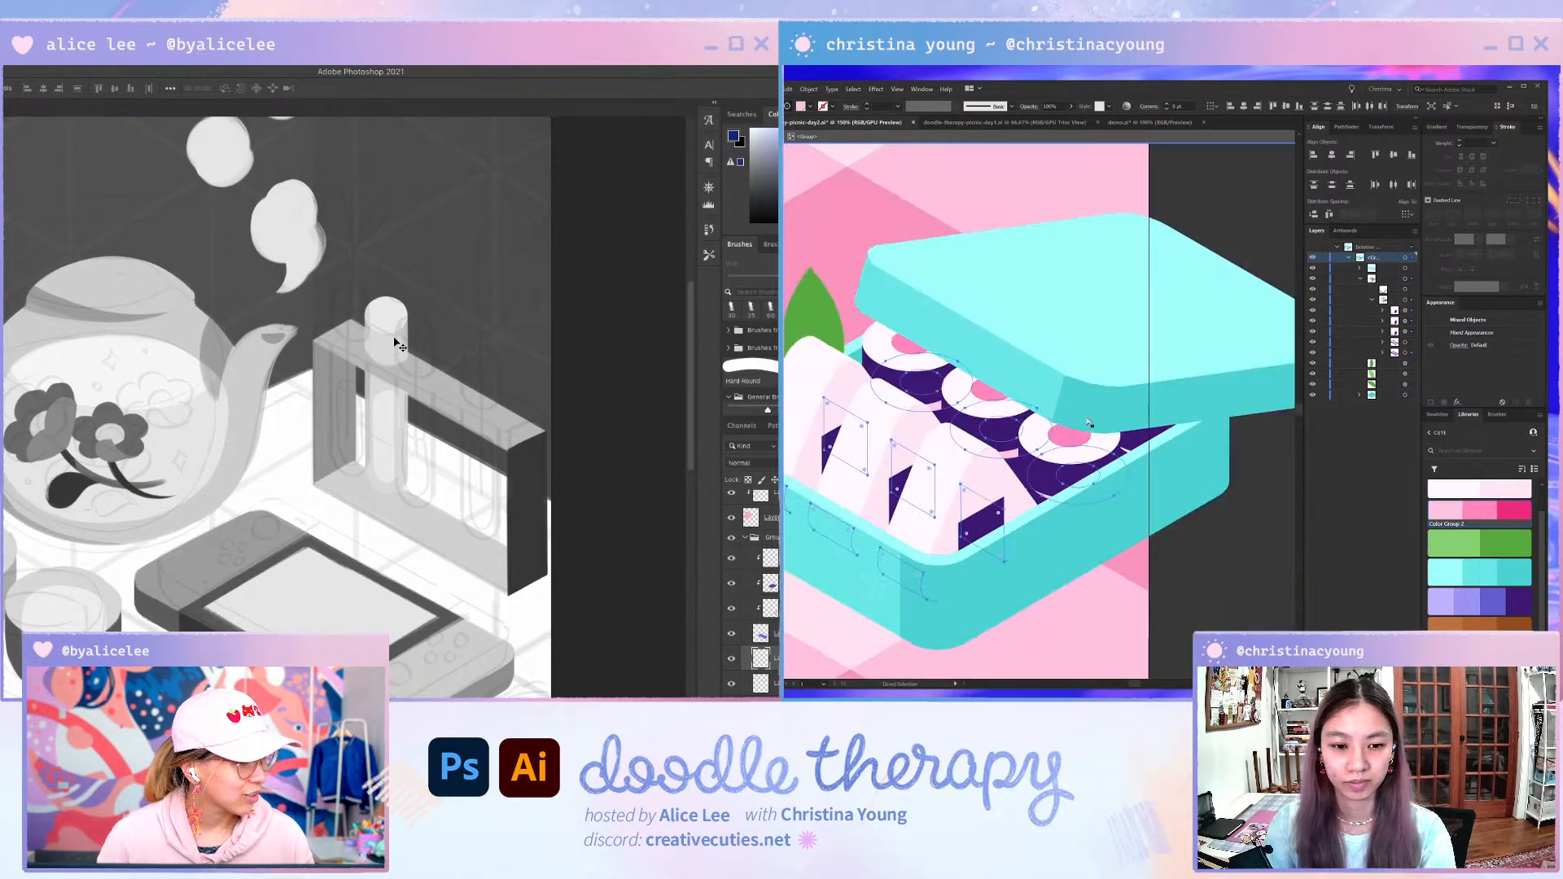
key("v")
key("ctrl+shift+a")
scroll(1094, 413, "down", 1)
scroll(896, 163, "down", 3)
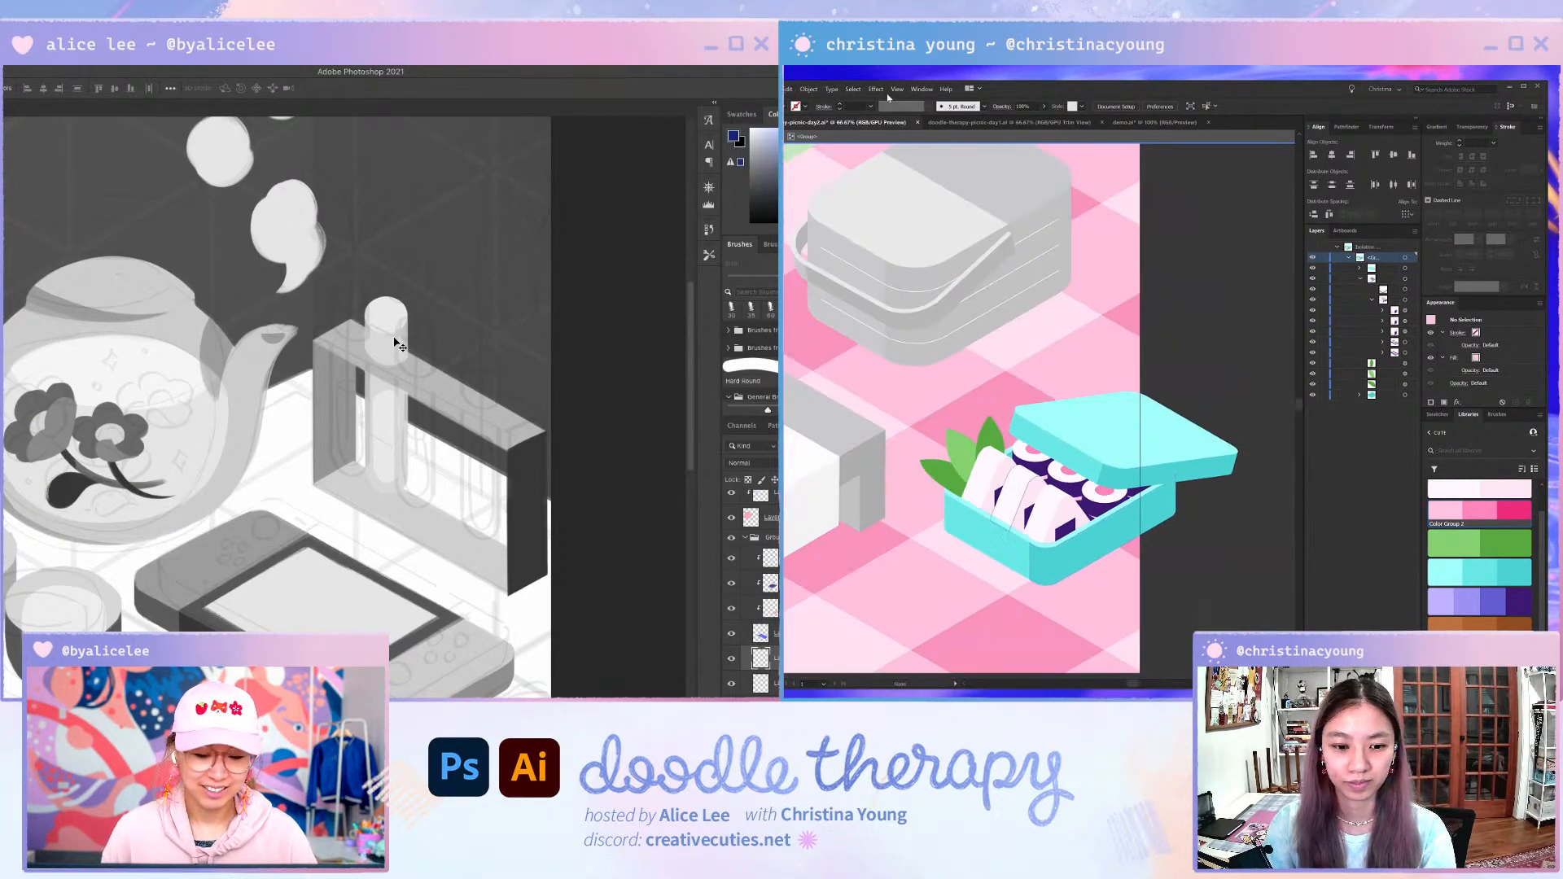
- Switch to Photoshop and try painting a dark stem with a leaf rising out of the first test tube
key("b")
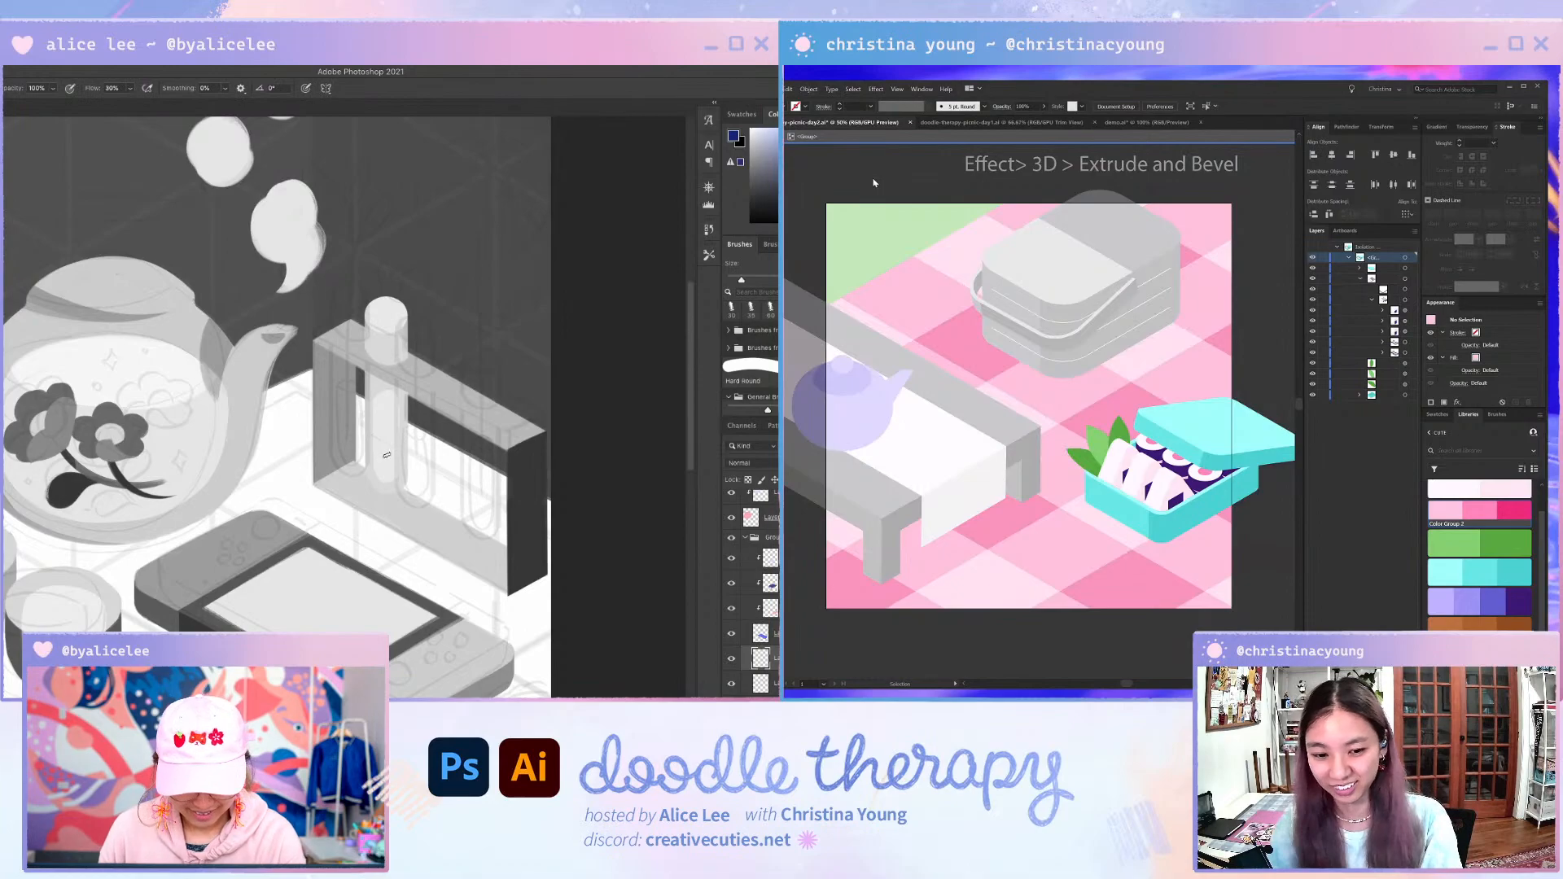
mouse_move(387, 453)
left_mouse_down()
mouse_move(374, 285)
mouse_move(387, 394)
left_mouse_up()
key("ctrl+z")
left_click(384, 481, "super")
key("Escape")
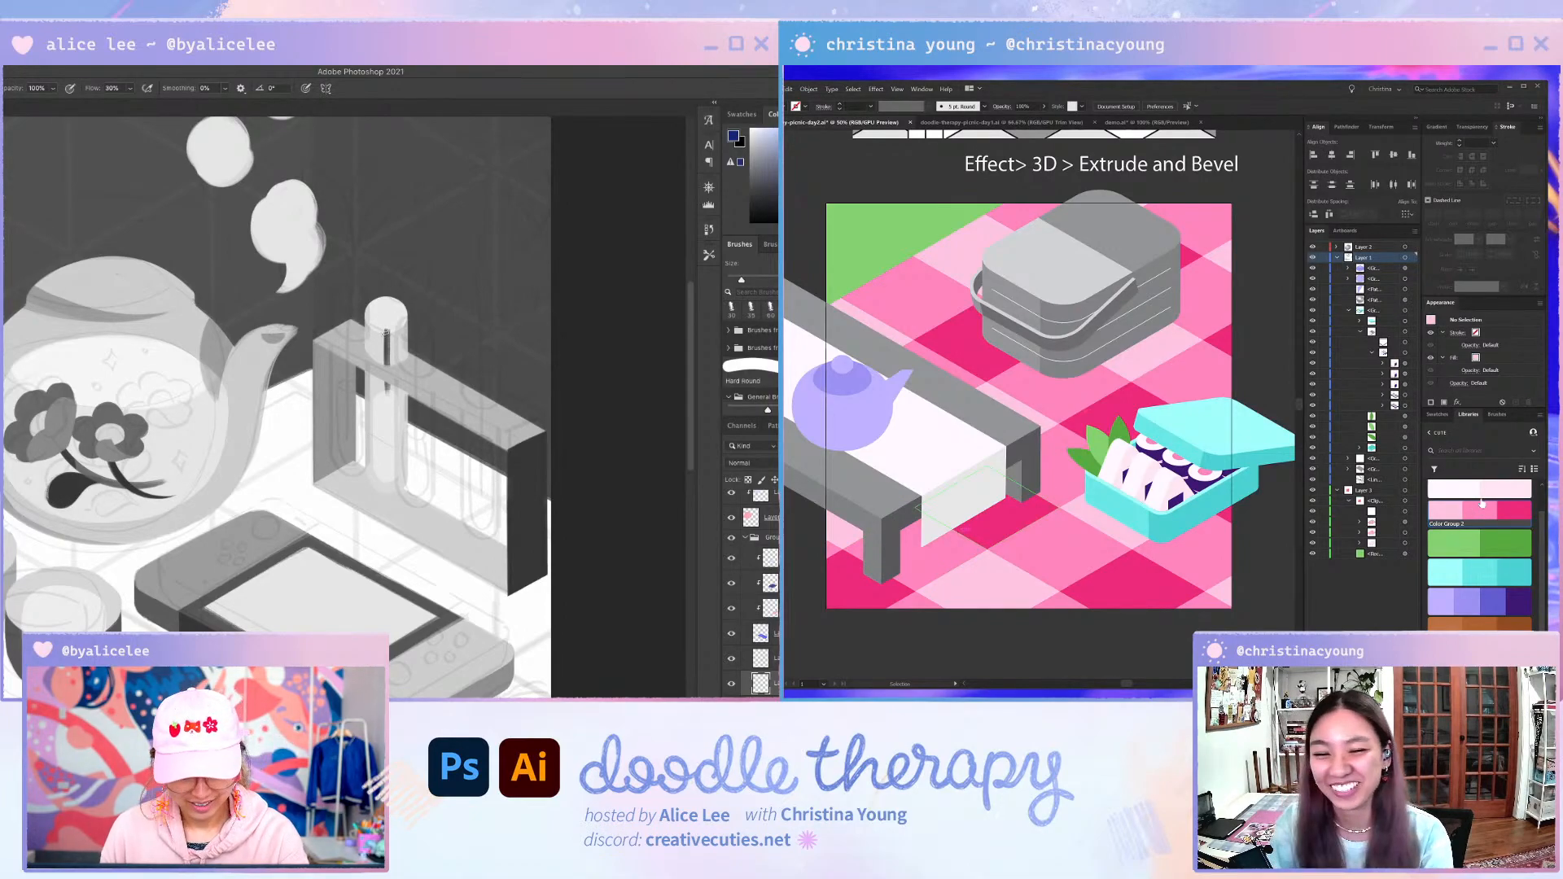
mouse_move(367, 290)
left_mouse_down()
mouse_move(351, 295)
mouse_move(376, 308)
left_mouse_up()
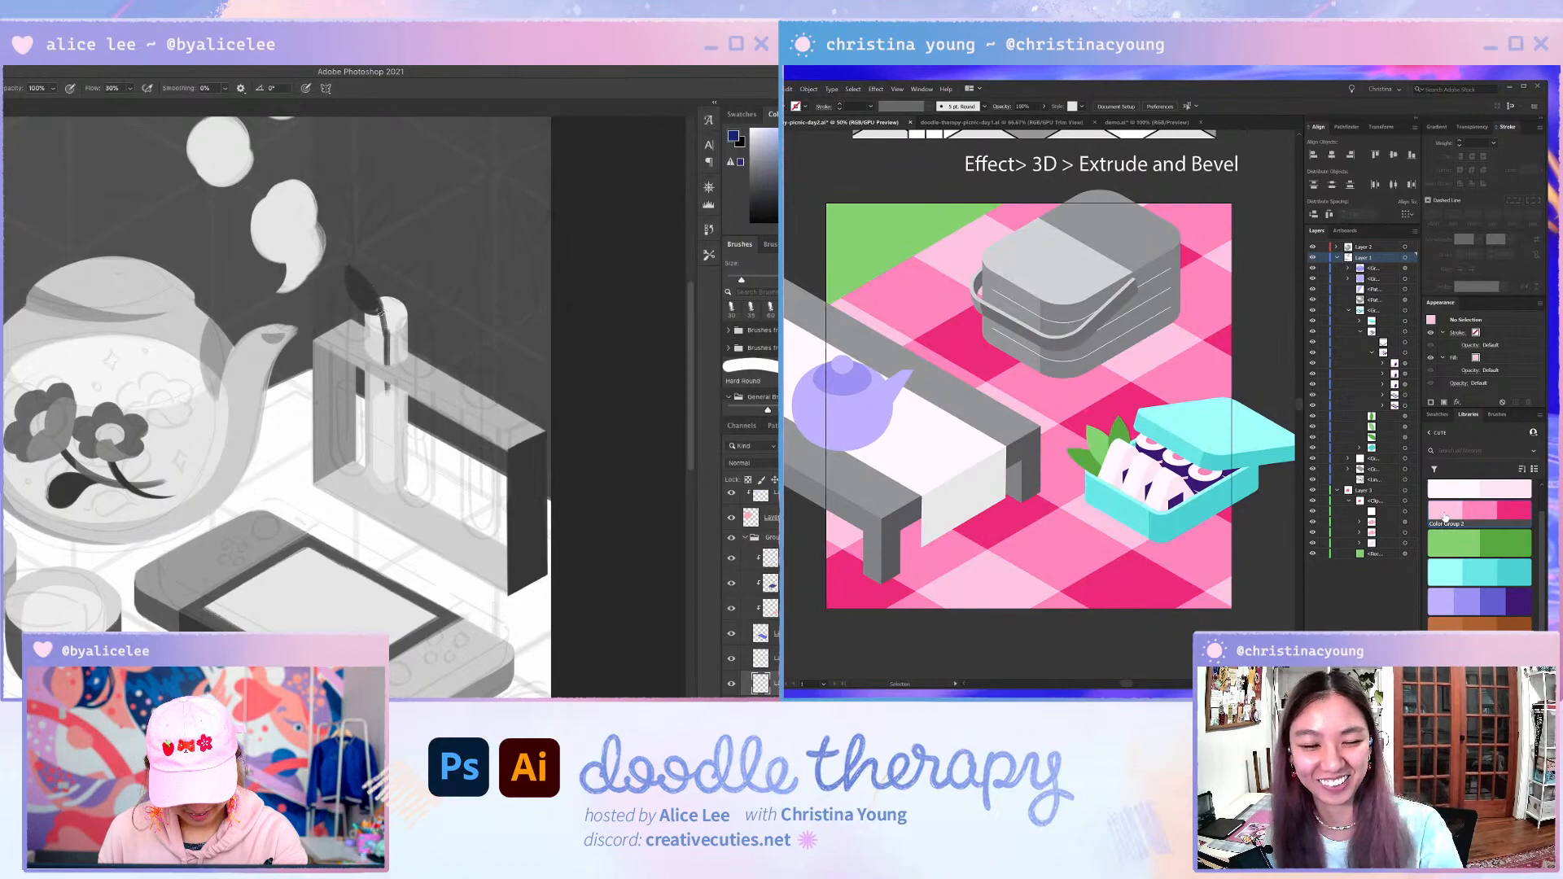
key("e")
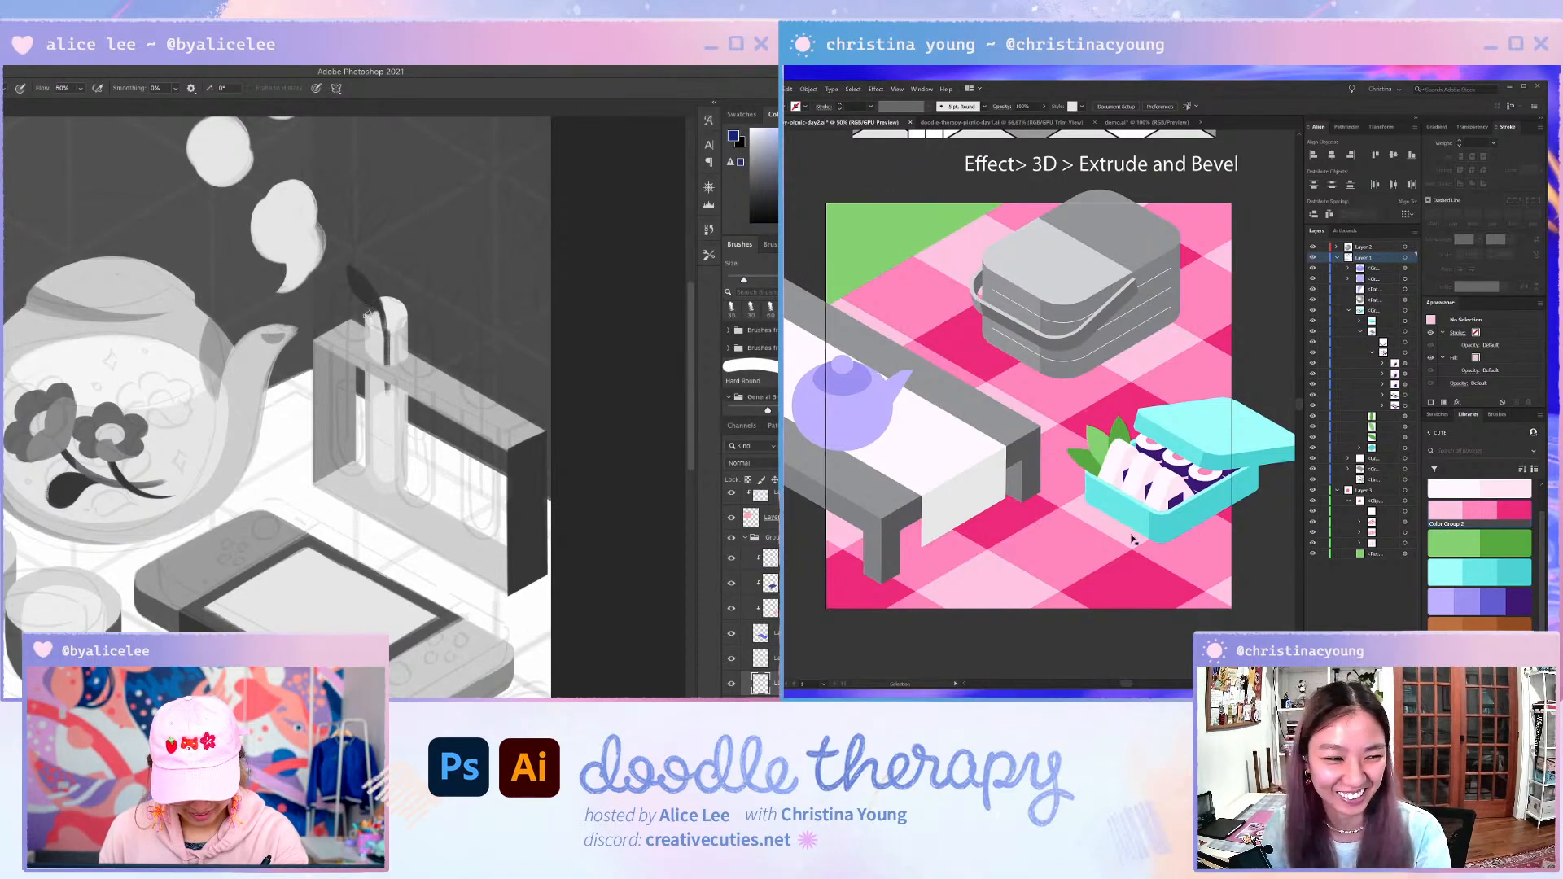
key("v")
left_click_drag(355, 273, 374, 274)
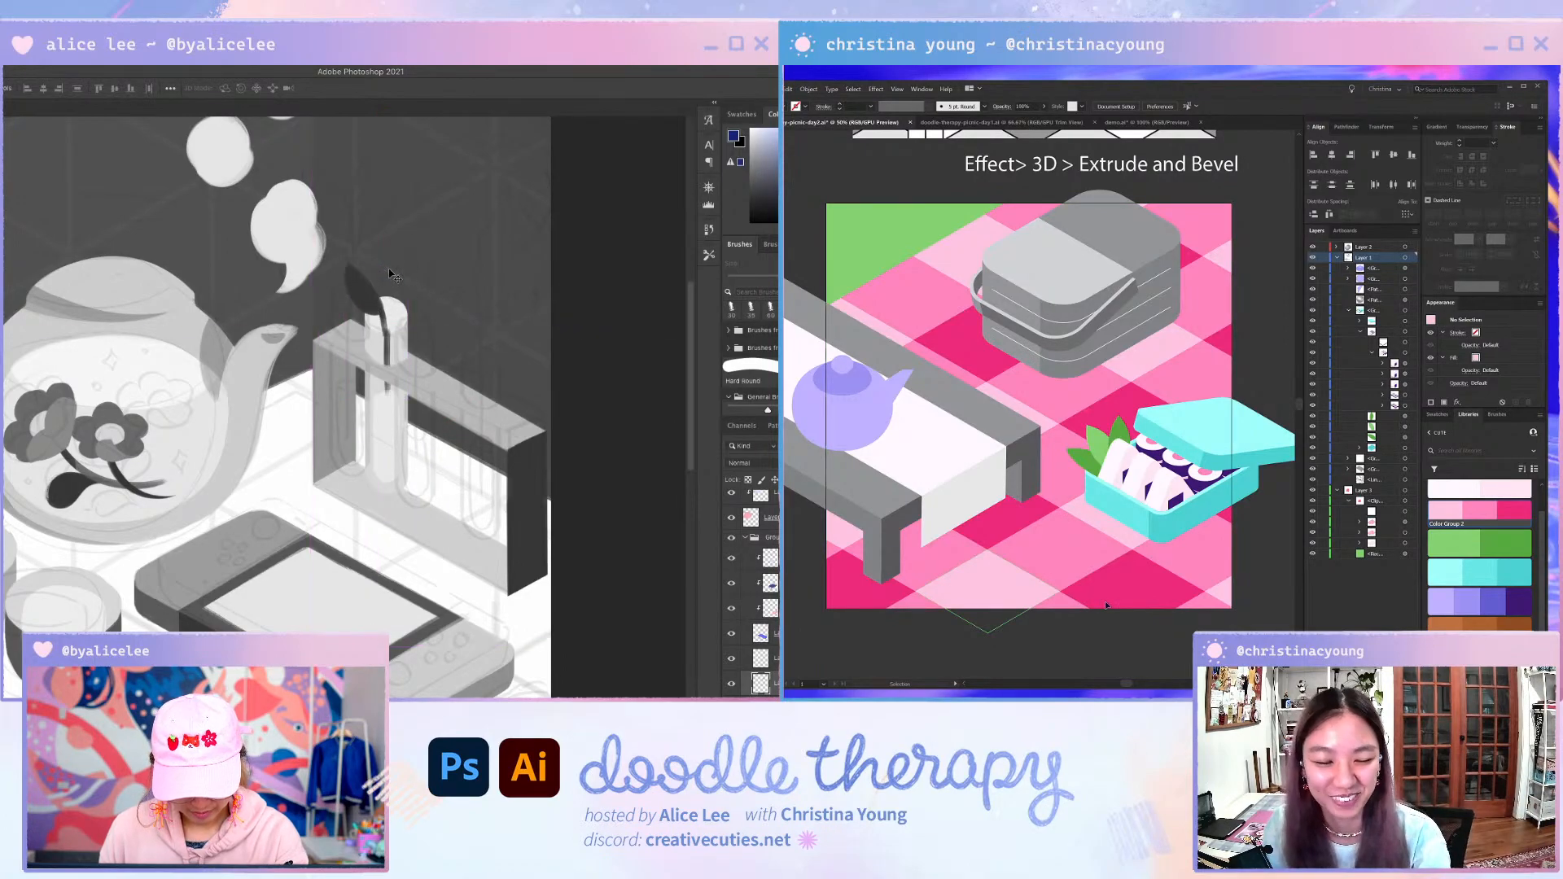
- Undo the stem and leaf strokes painted in the test tube
key("ctrl+z")
key("ctrl+z")
key("a")
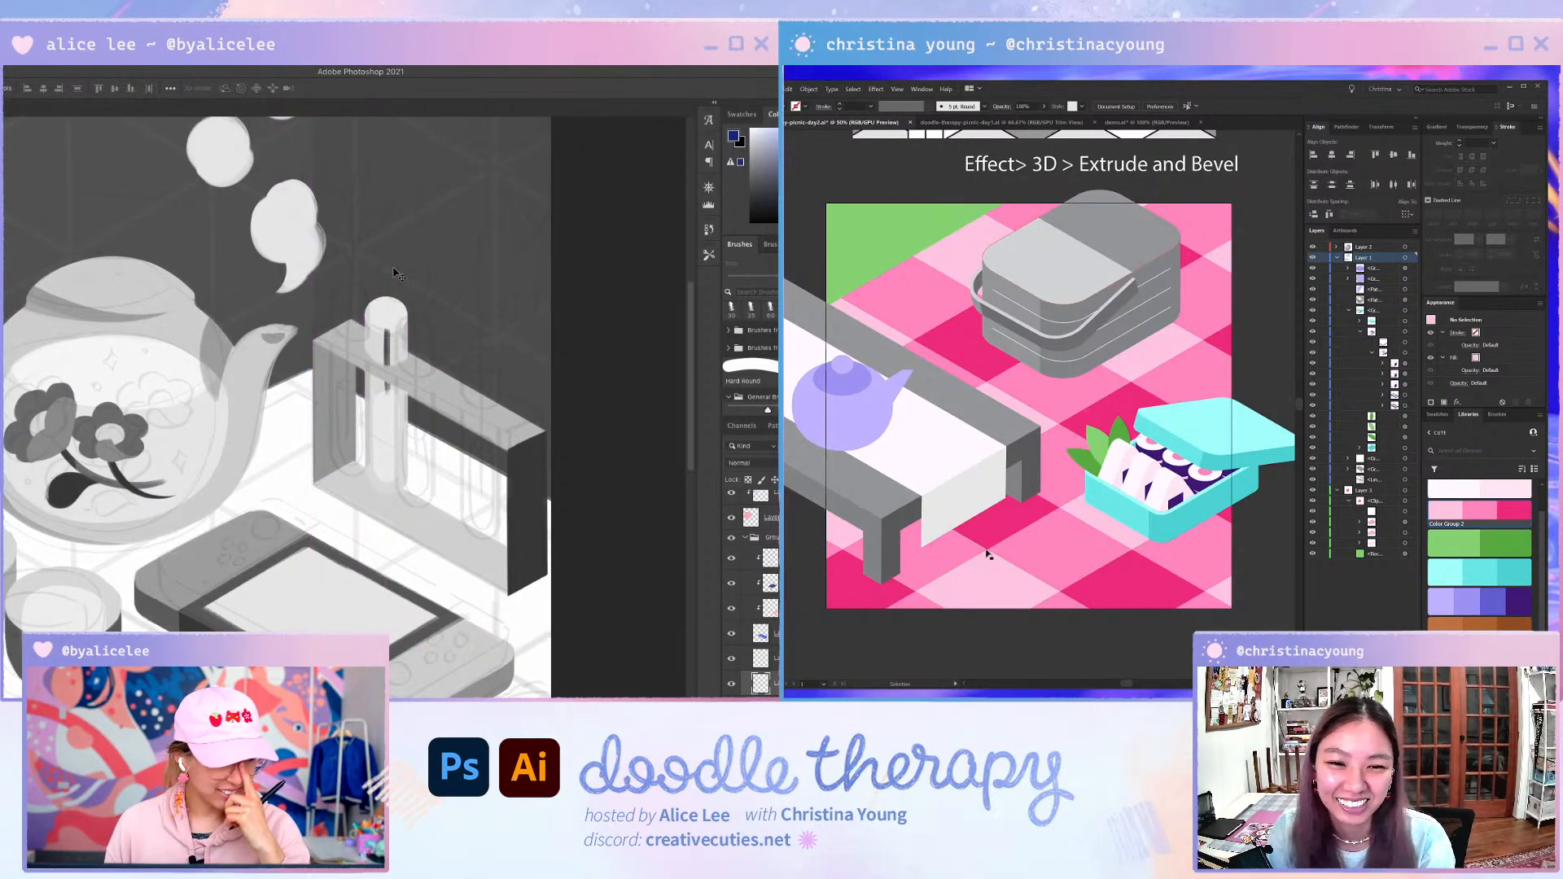
key("ctrl+z")
key("ctrl+z")
key("ctrl+z")
- Switch to Illustrator and fill the picnic basket's left lid half with light orange and its right half with a deeper orange
left_click(1059, 262)
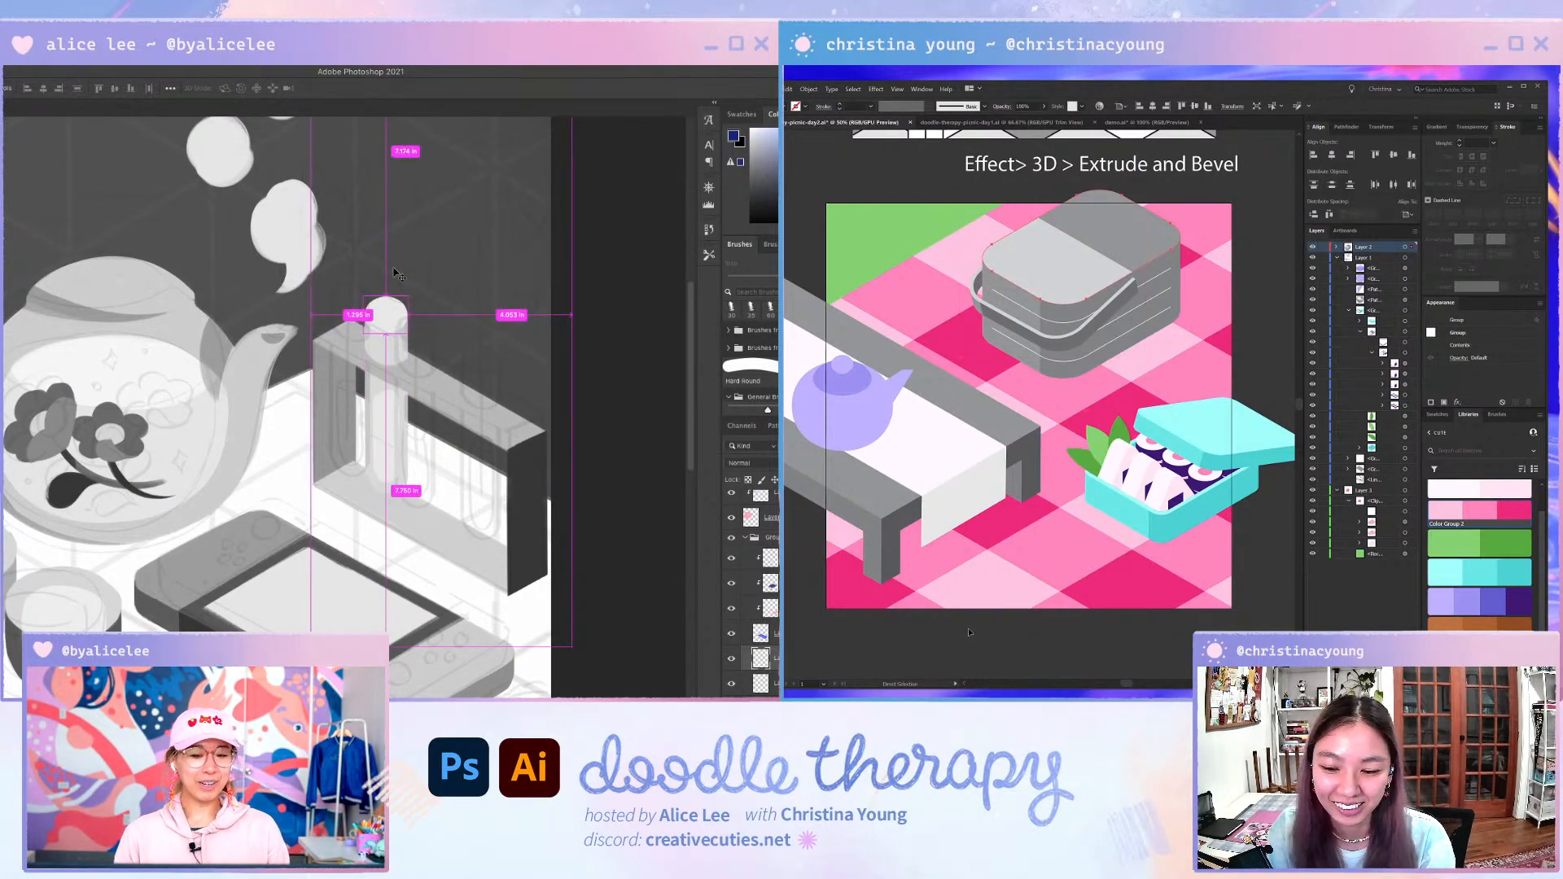
left_click(1448, 624)
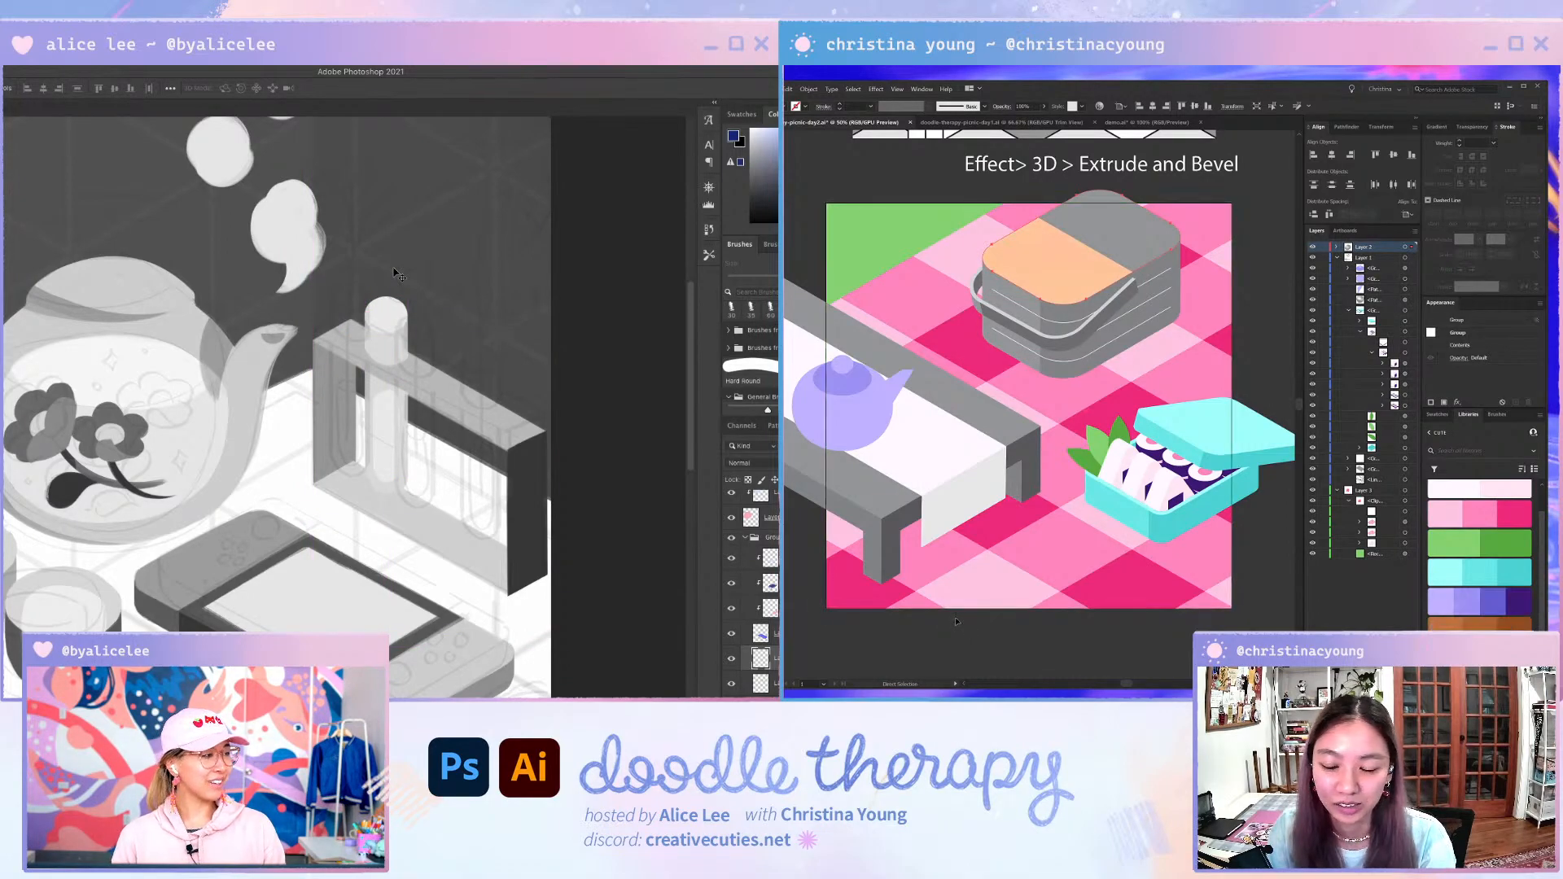
key("ctrl+equal")
key("ctrl+equal")
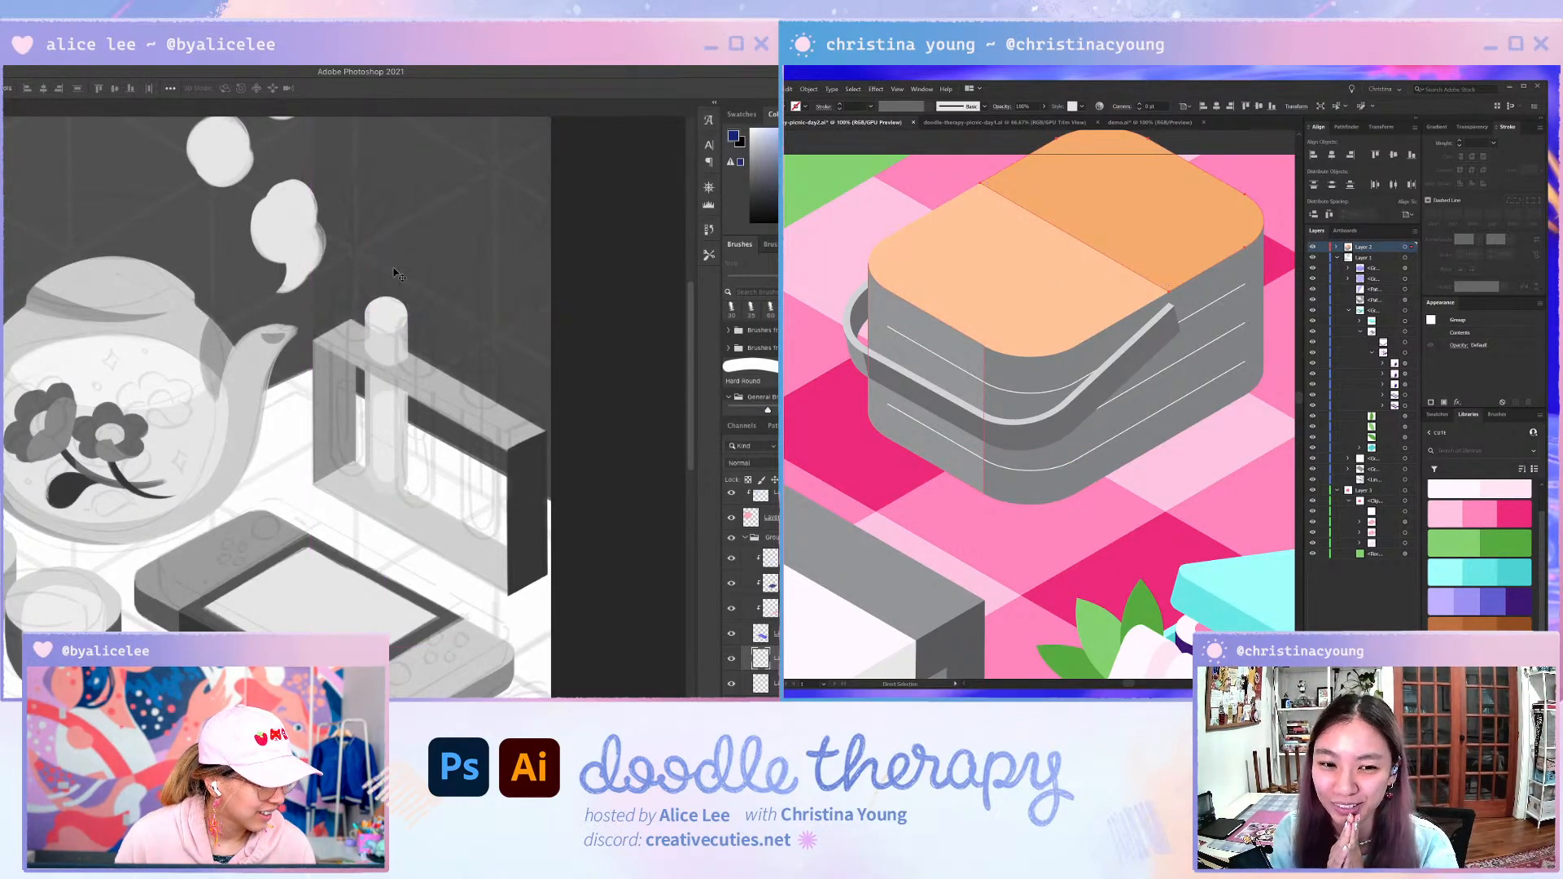
key("z")
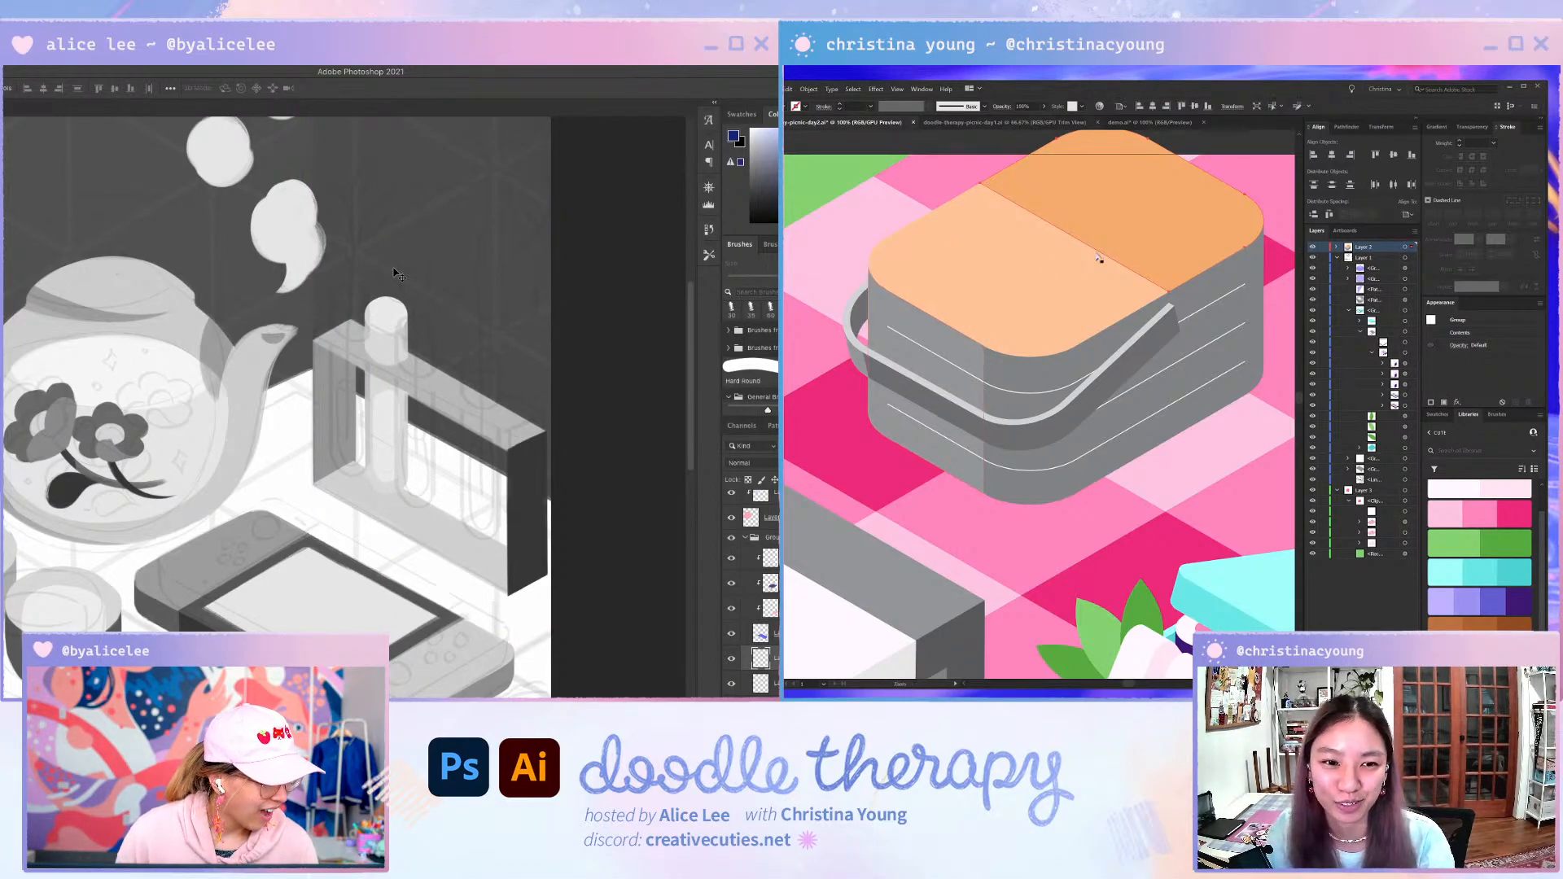
key("a")
key("ctrl+shift+a")
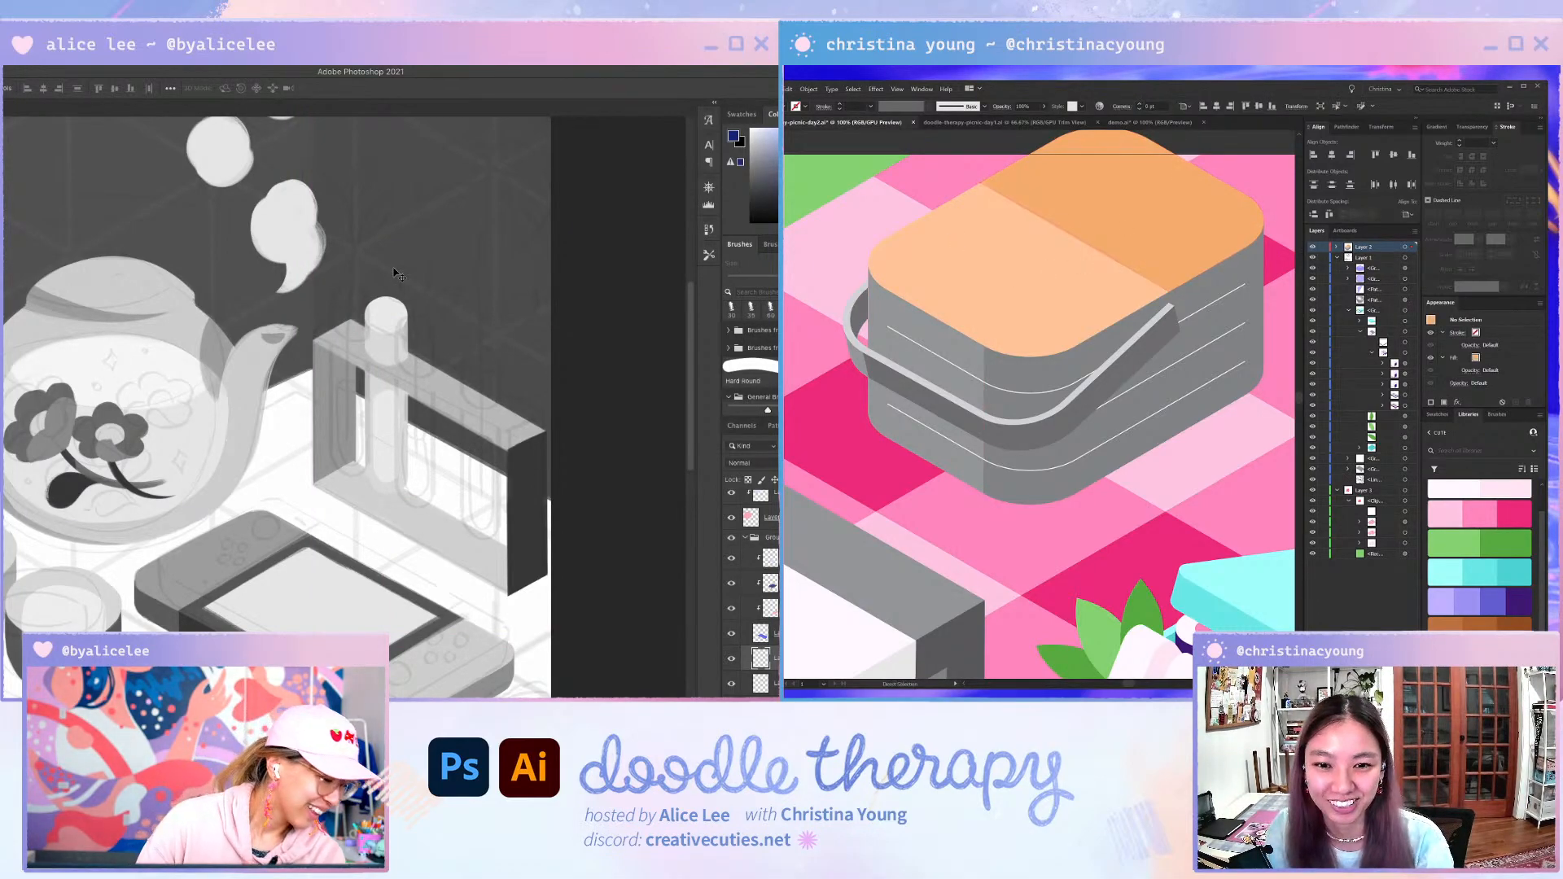
- Fill the basket's left side with the deeper lid orange and its right side with a darker orange
left_click(1048, 473)
left_click(981, 472)
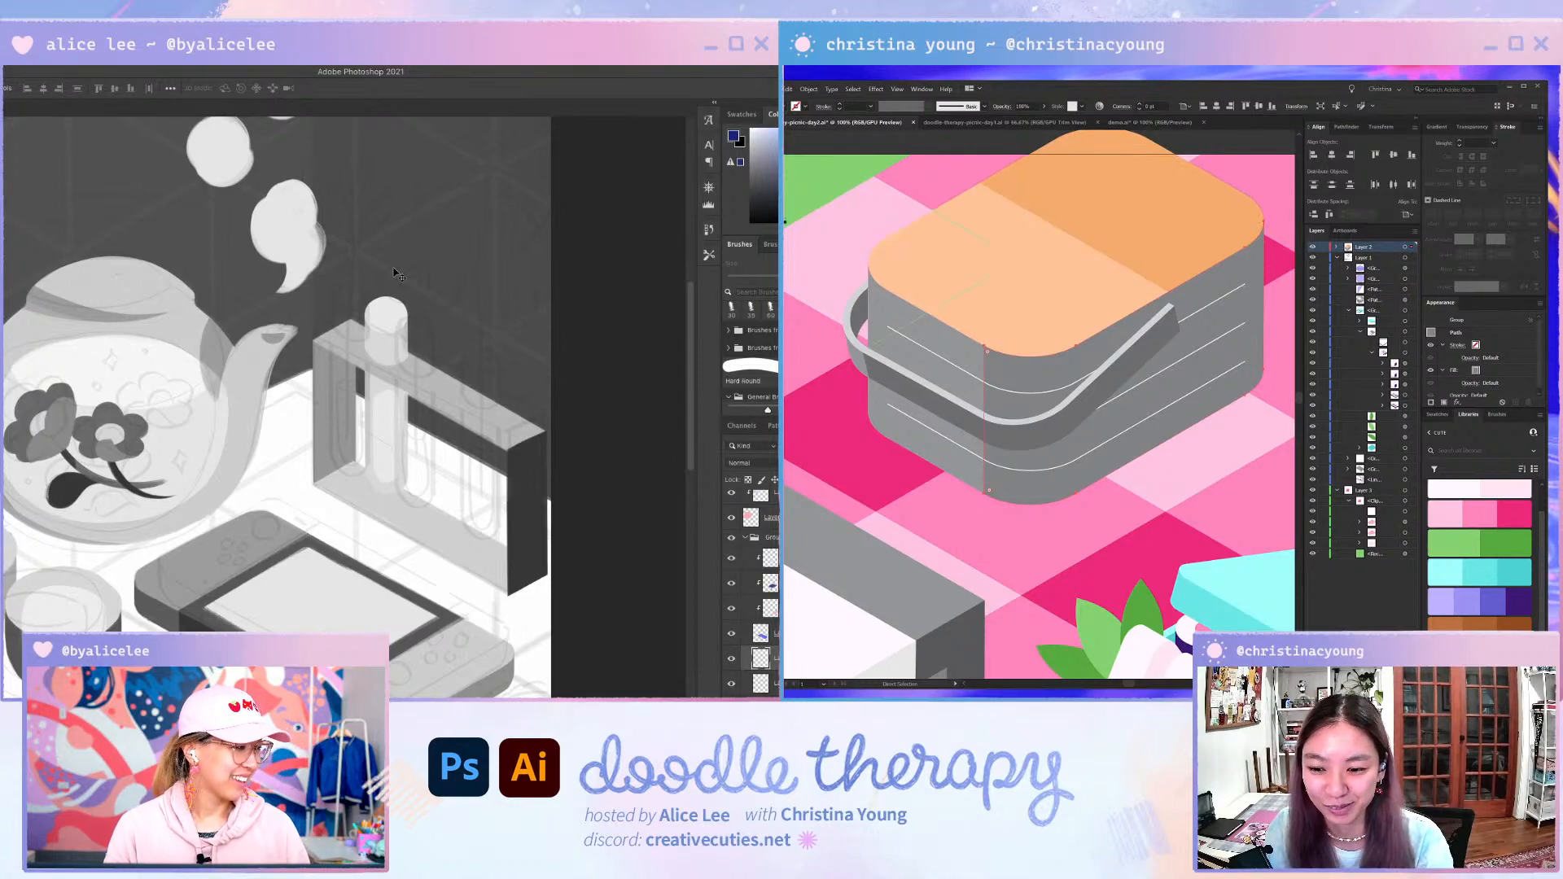
key("i")
left_click(974, 141)
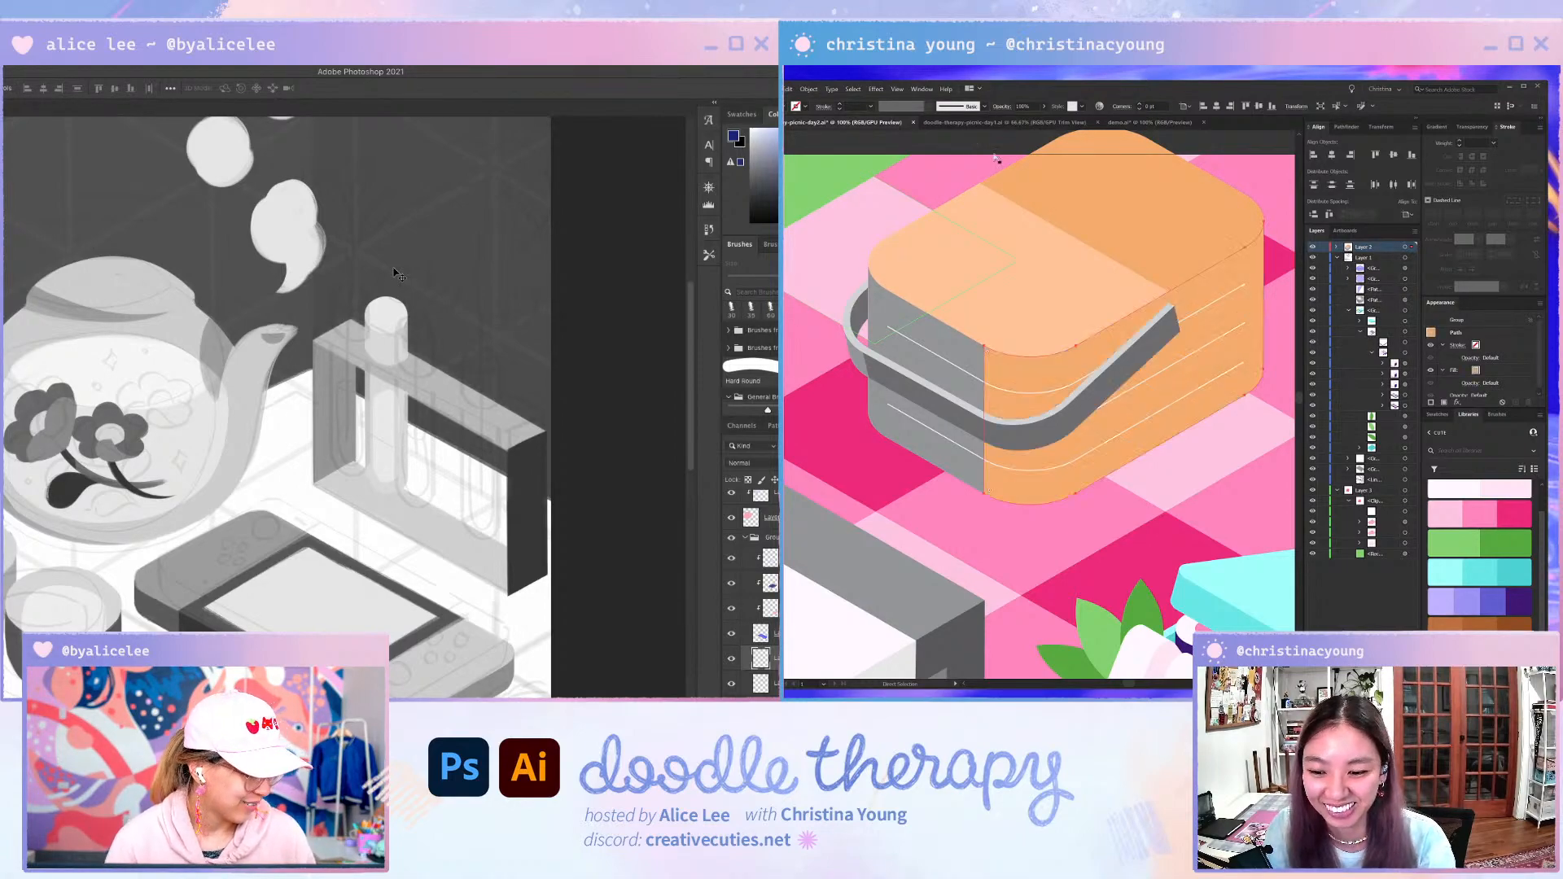
key("i")
left_click(1235, 271)
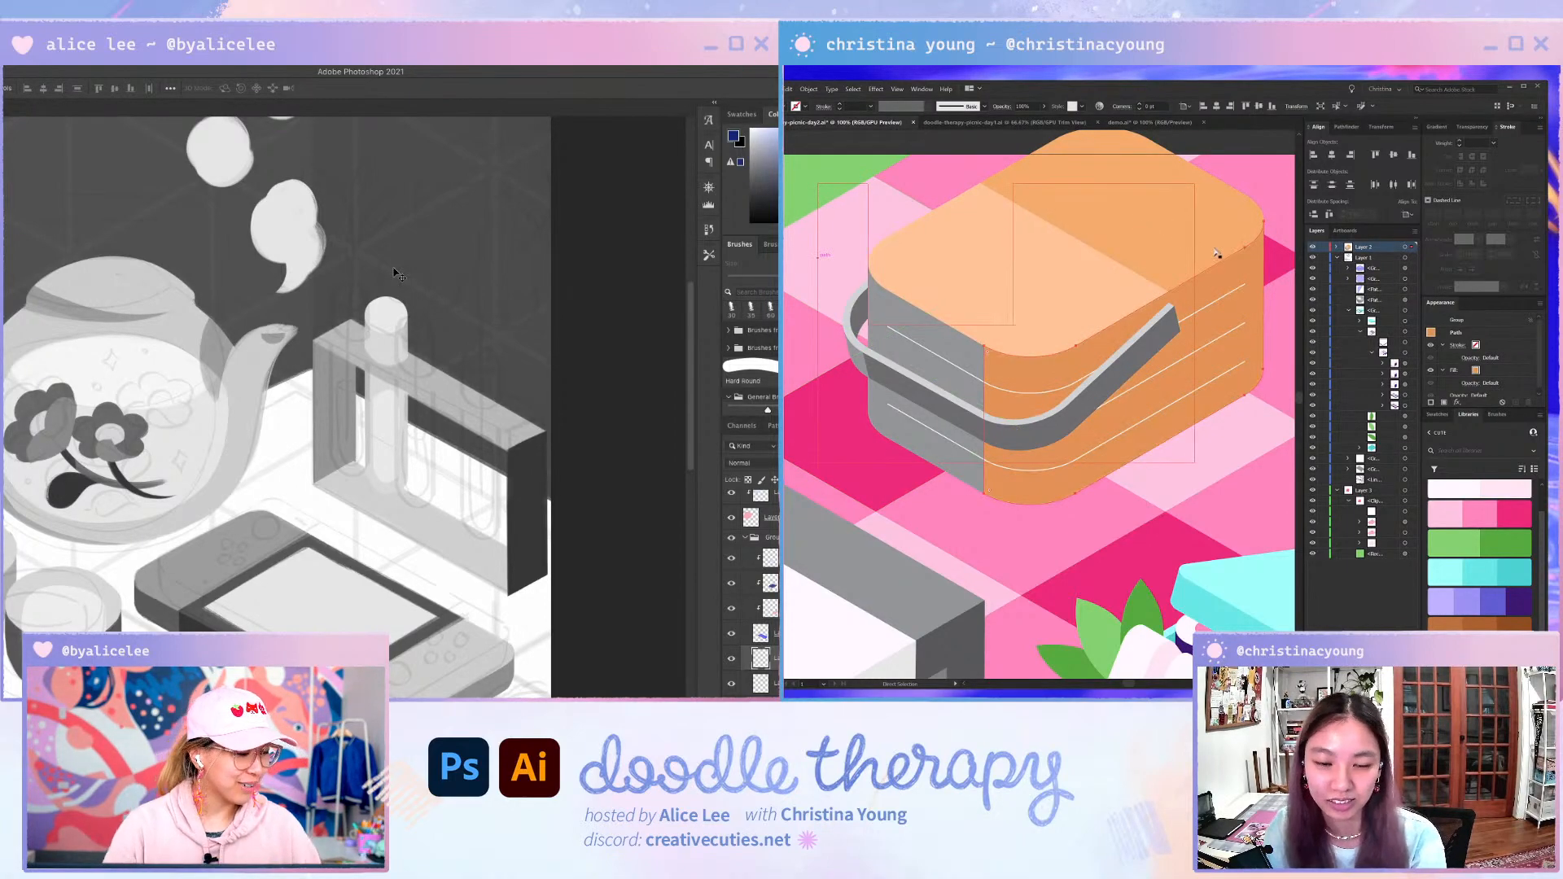
left_click(1156, 224)
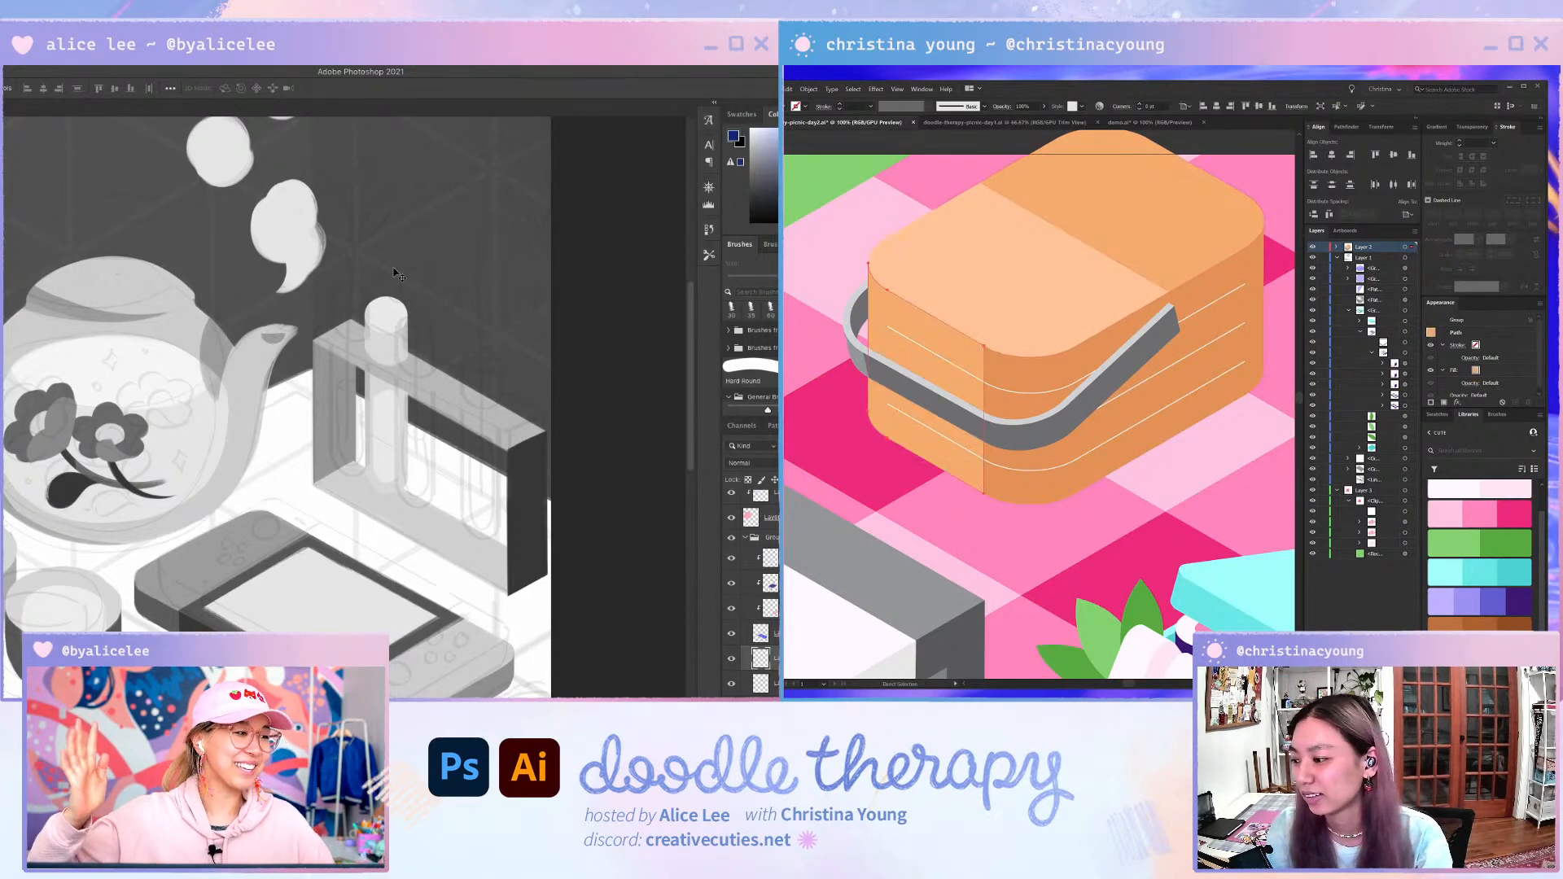
- Fill the basket handle's grey front band and its thin upper rim with the lid's light orange
key("a")
key("ctrl+shift+a")
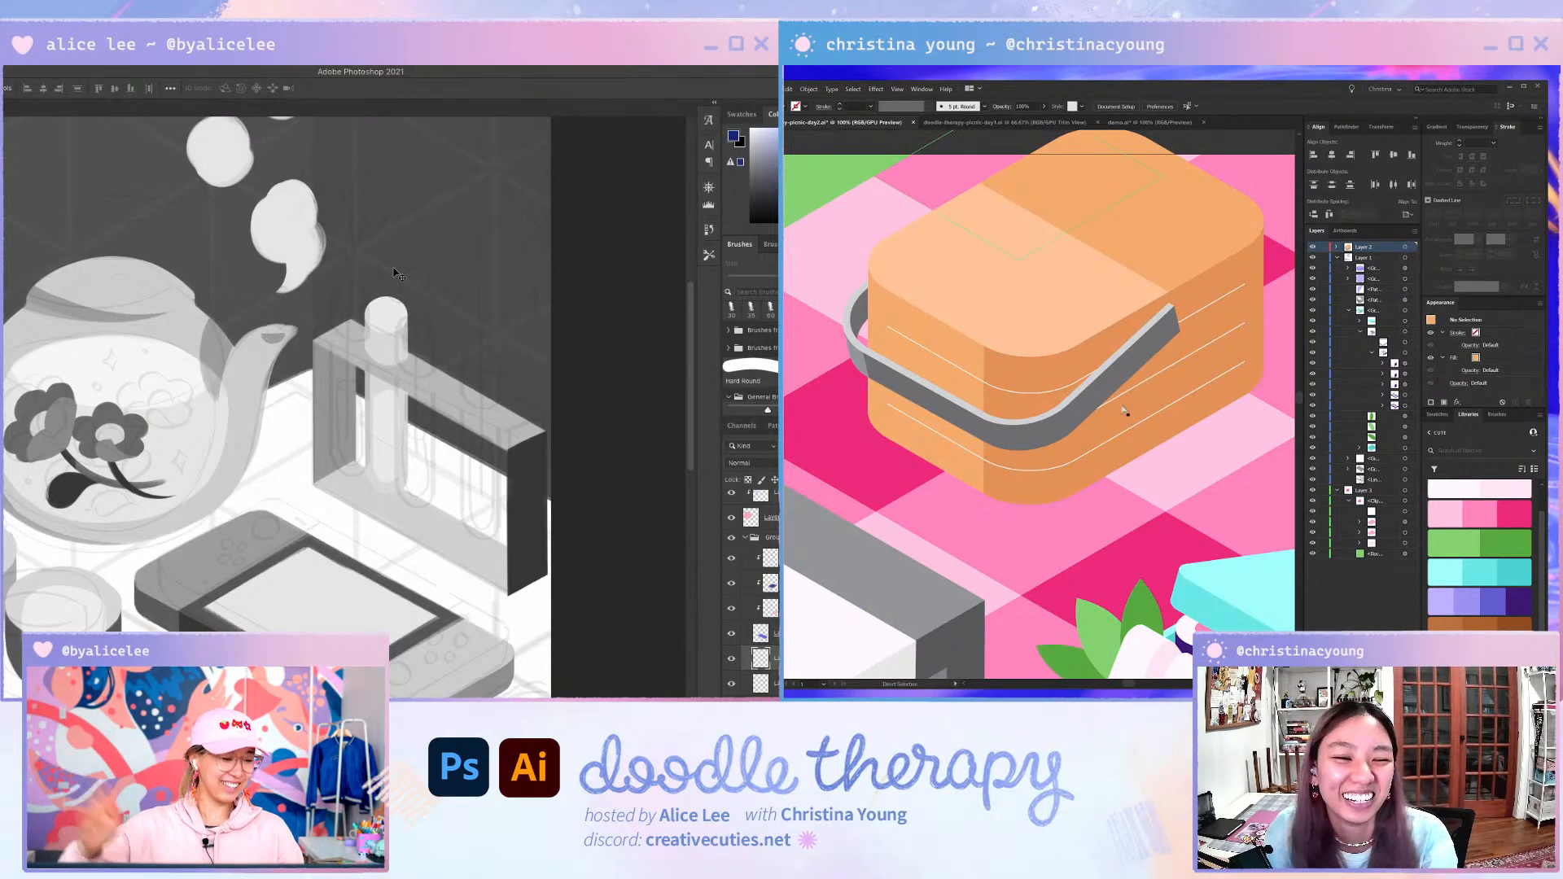
left_click(1078, 372)
key("i")
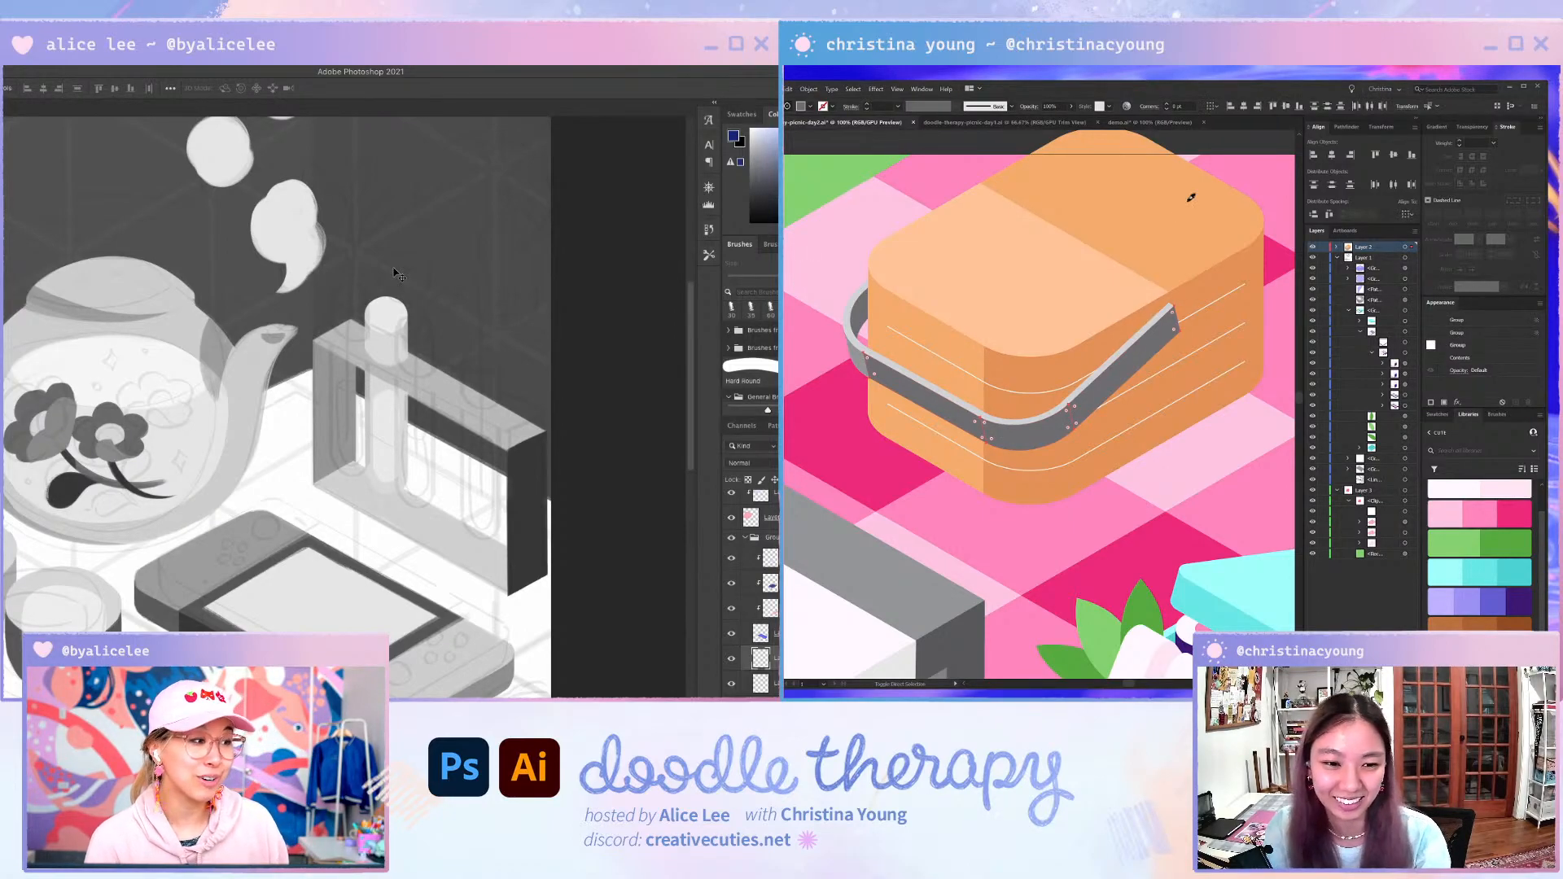
left_click(1137, 219)
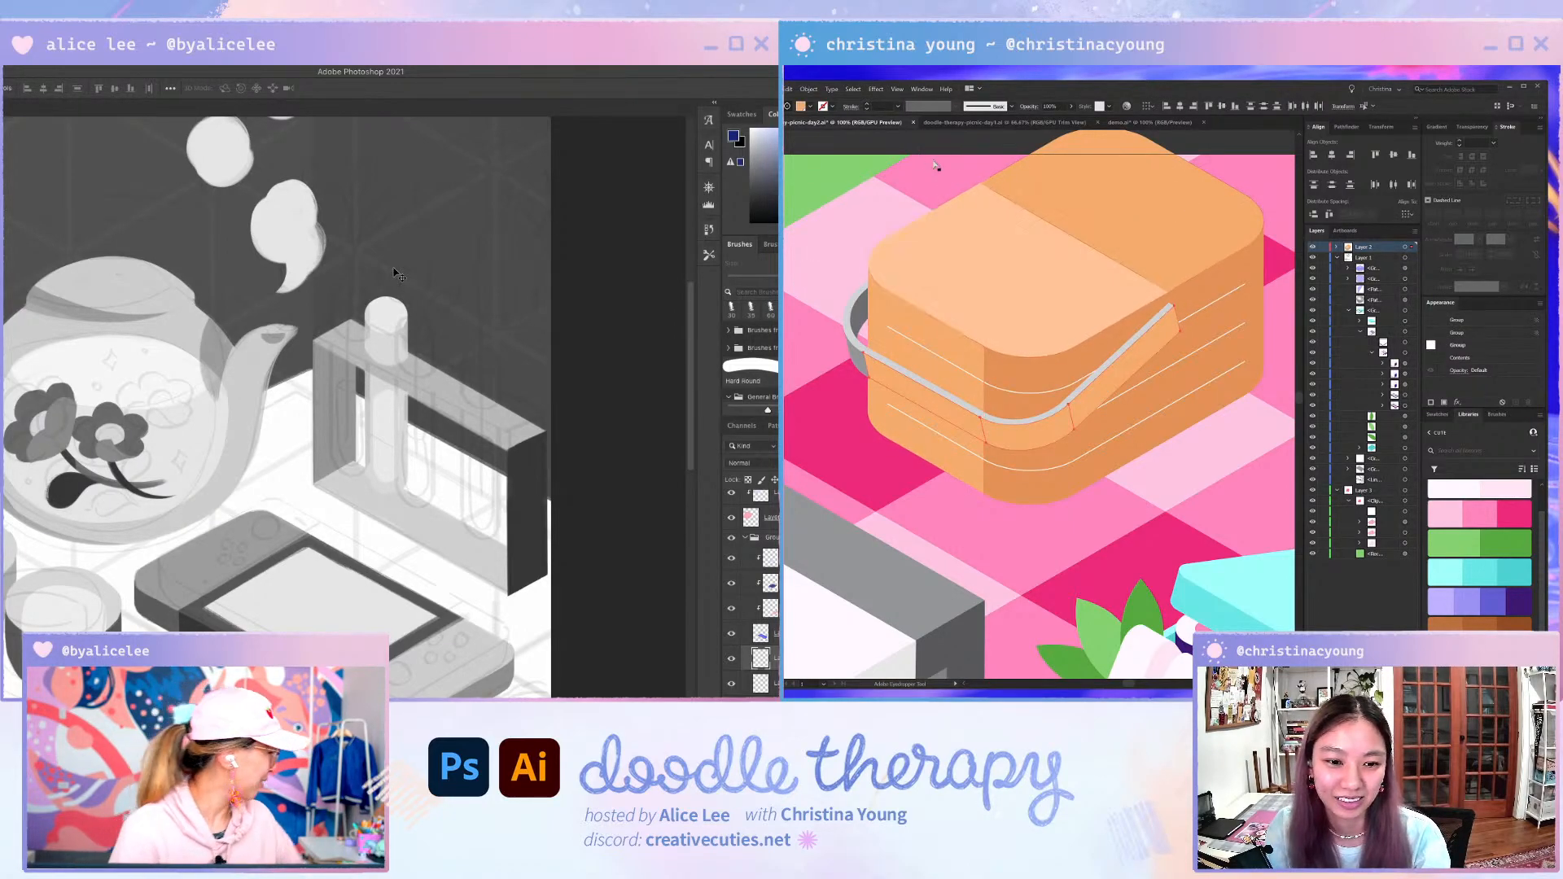
key("a")
left_click(976, 429)
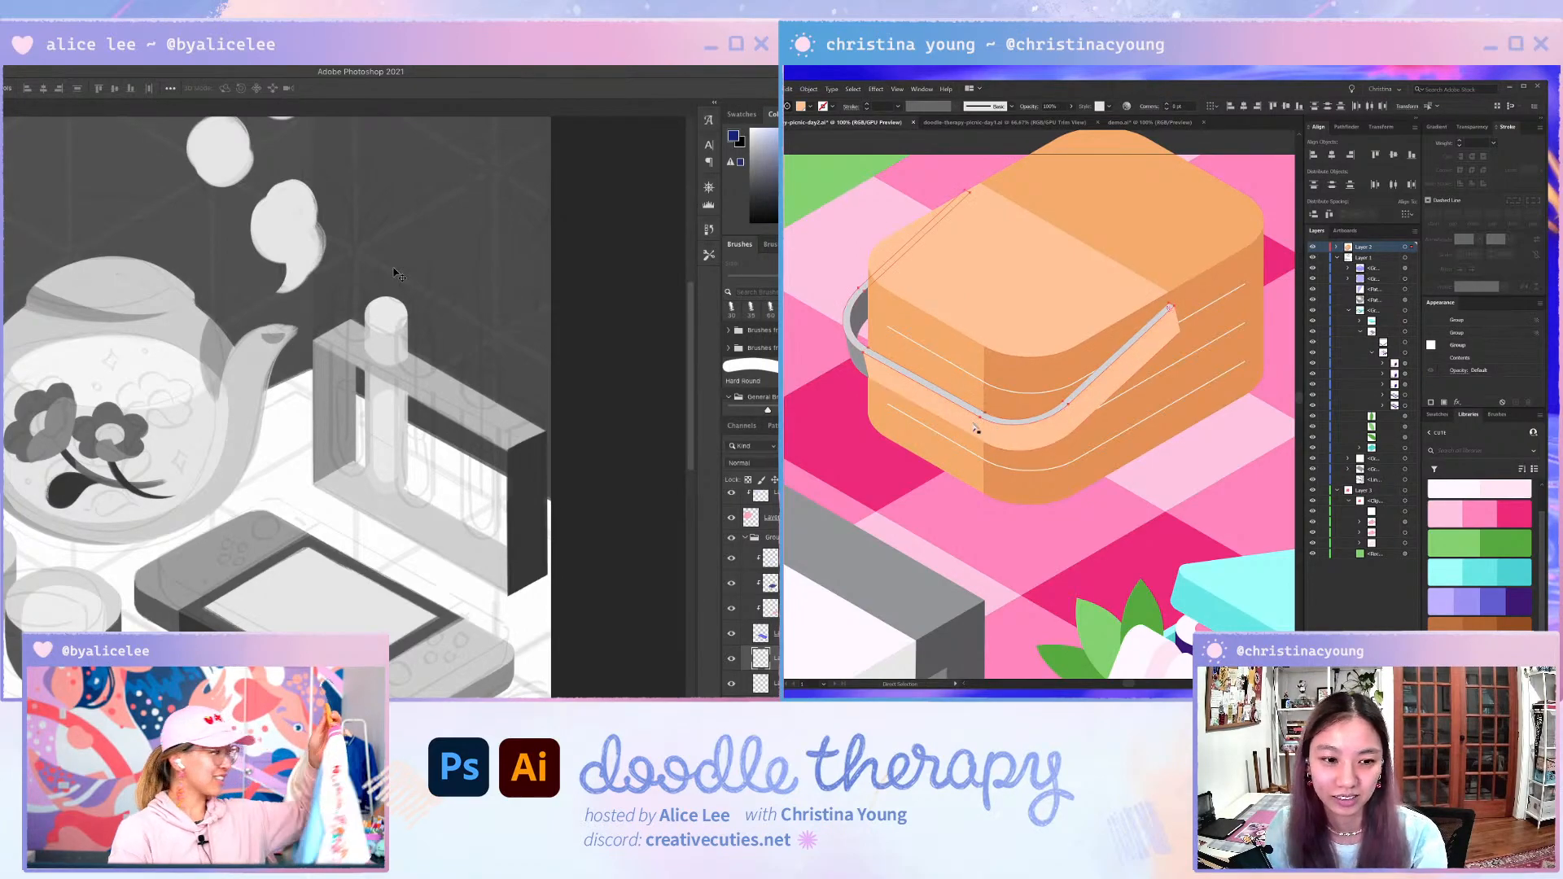
key("i")
left_click(1010, 439)
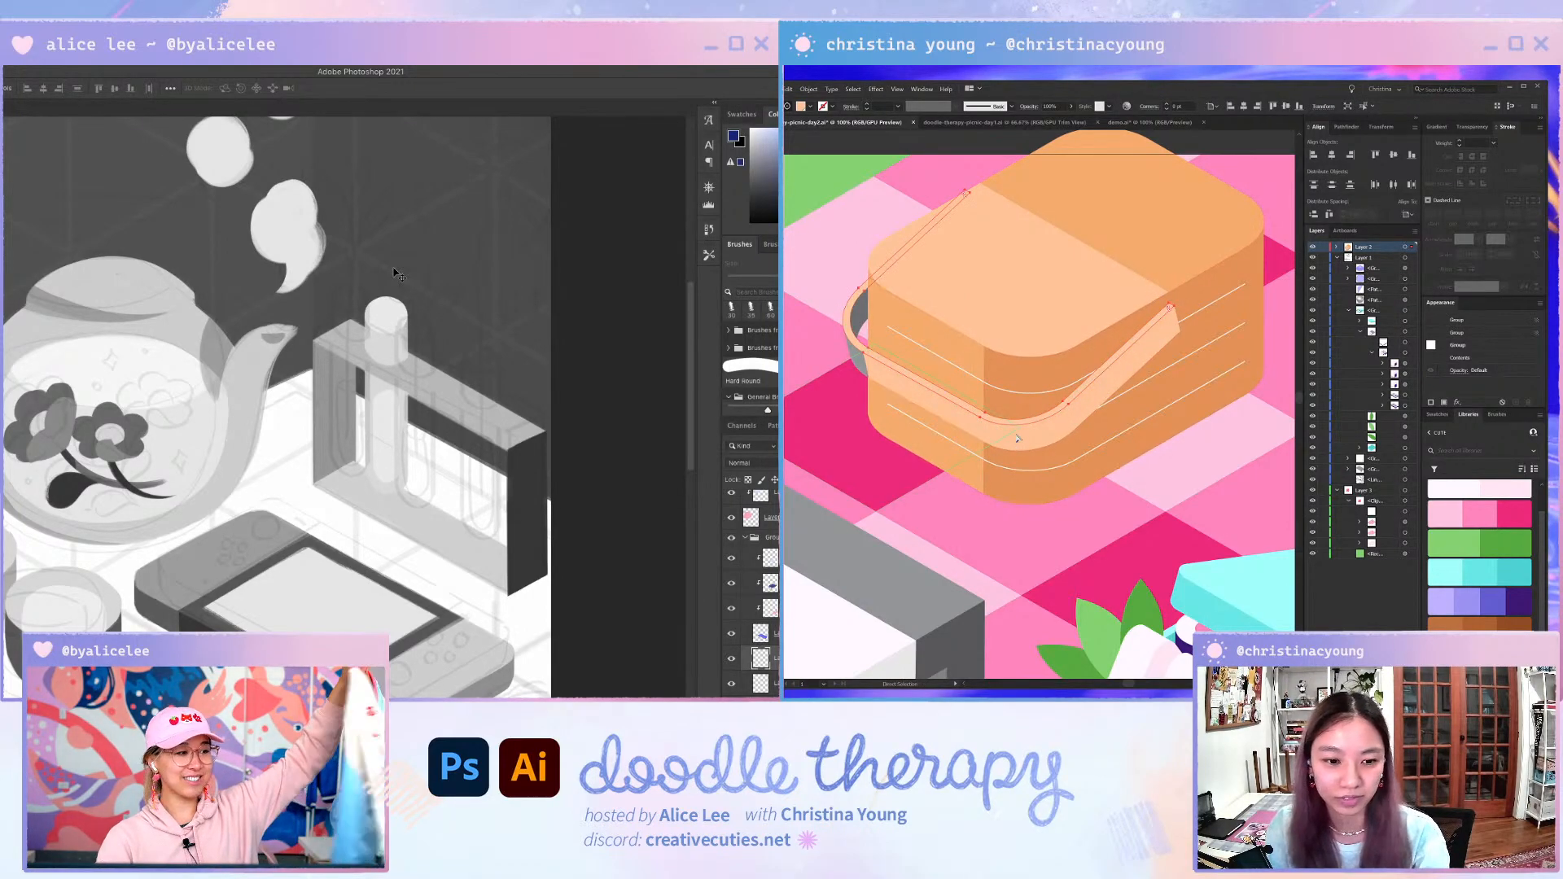
- Fill the grey piece at the handle's left end with the deeper orange of the lid's right half
left_click(858, 360)
key("i")
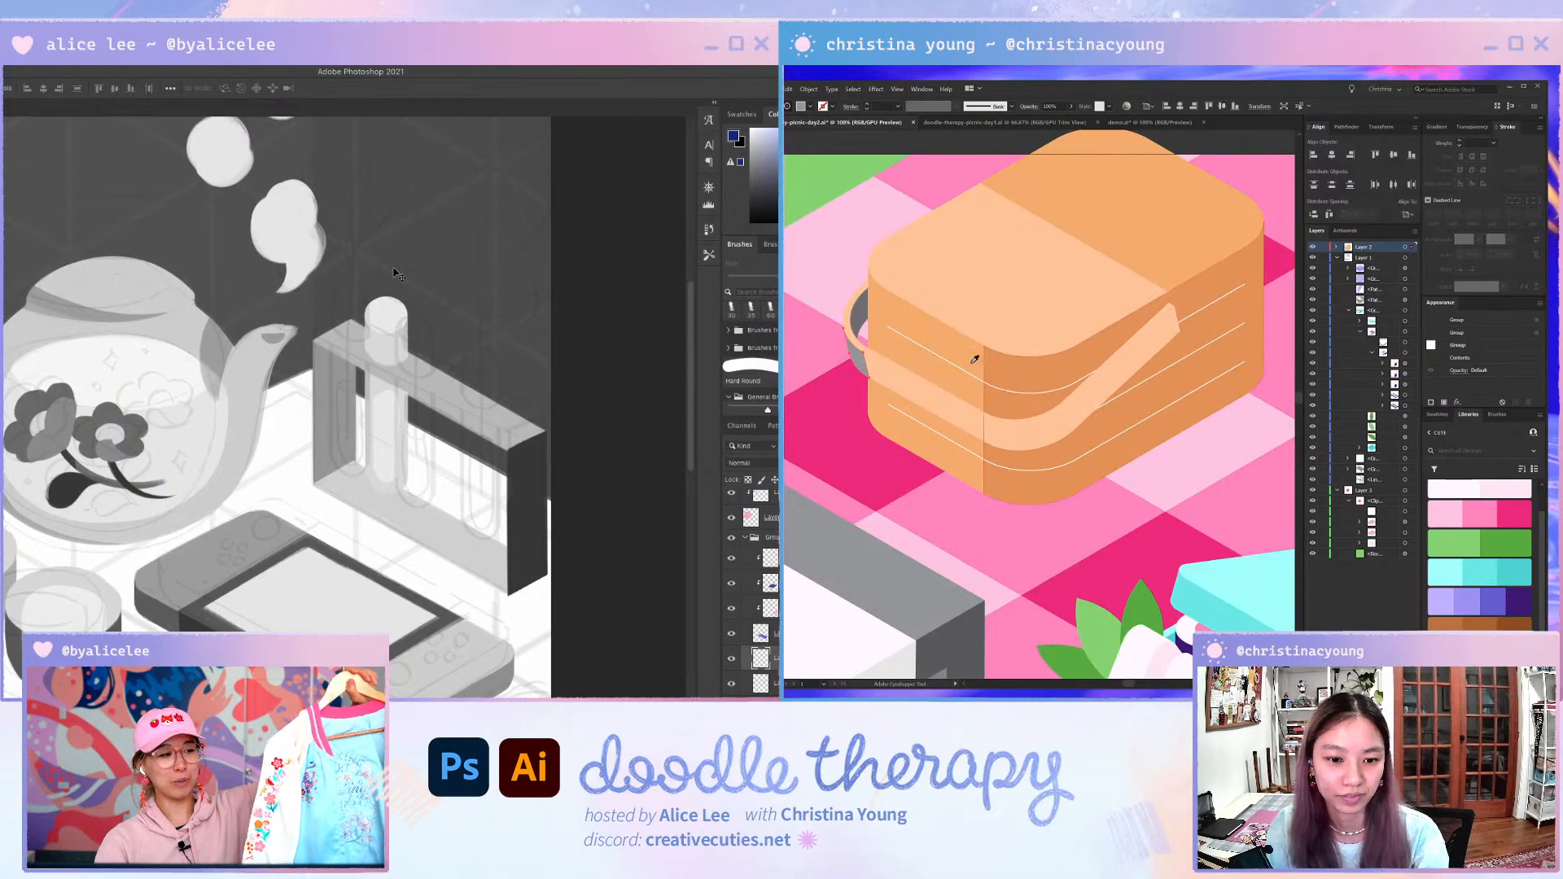
left_click(1186, 237)
key("a")
left_click(1061, 420)
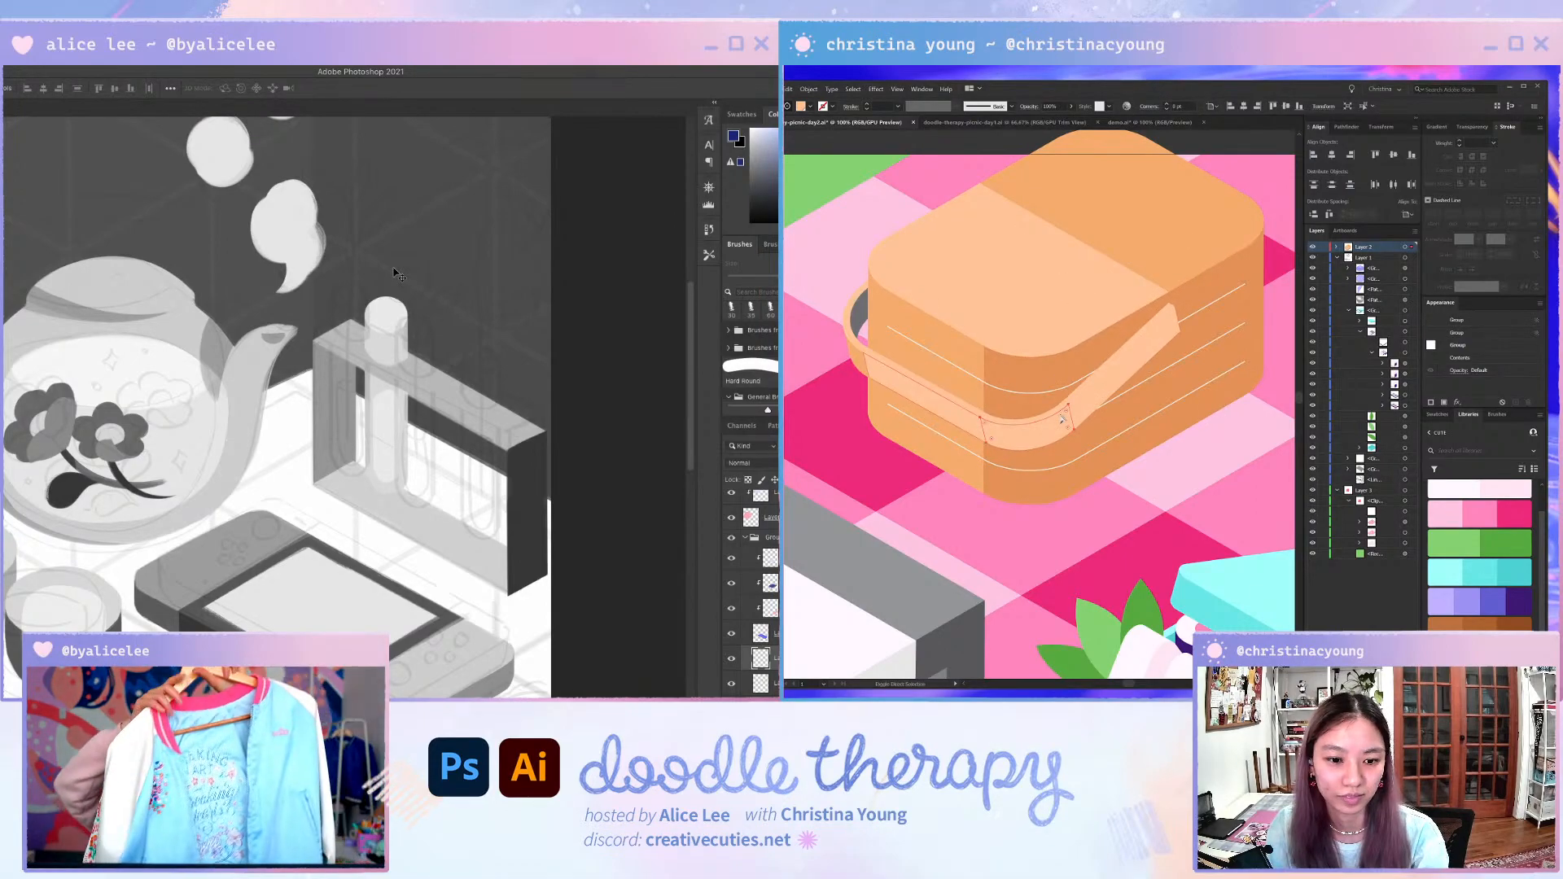
left_click(948, 411, "shift")
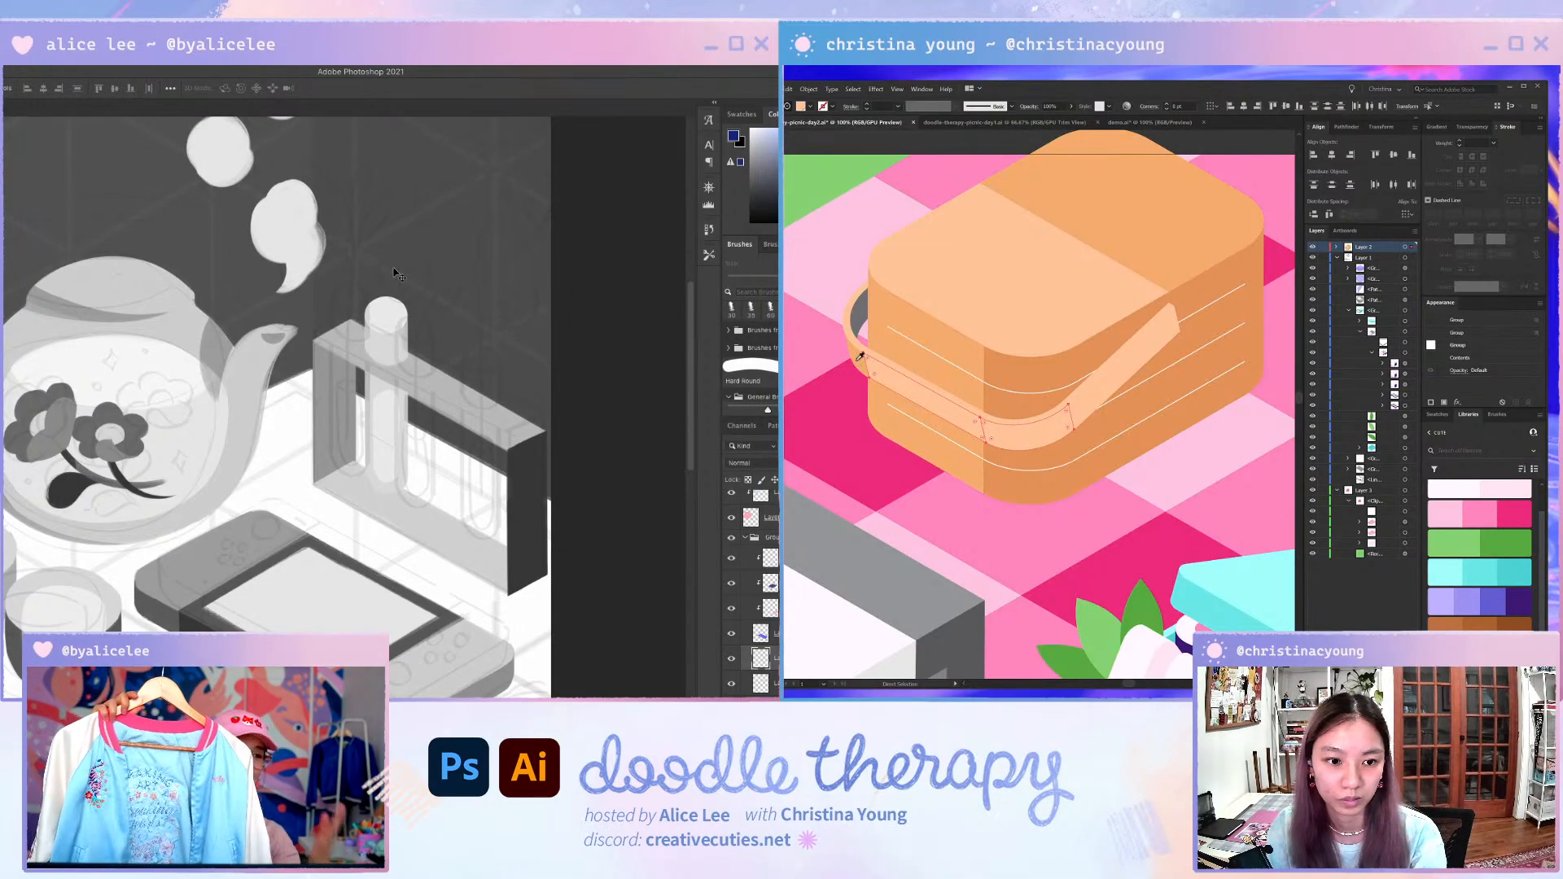
left_click(1086, 416)
key("ctrl+shift+a")
- Fill the grey inner face at the handle's left end with orange sampled from the basket
key("a")
left_click(863, 301)
key("i")
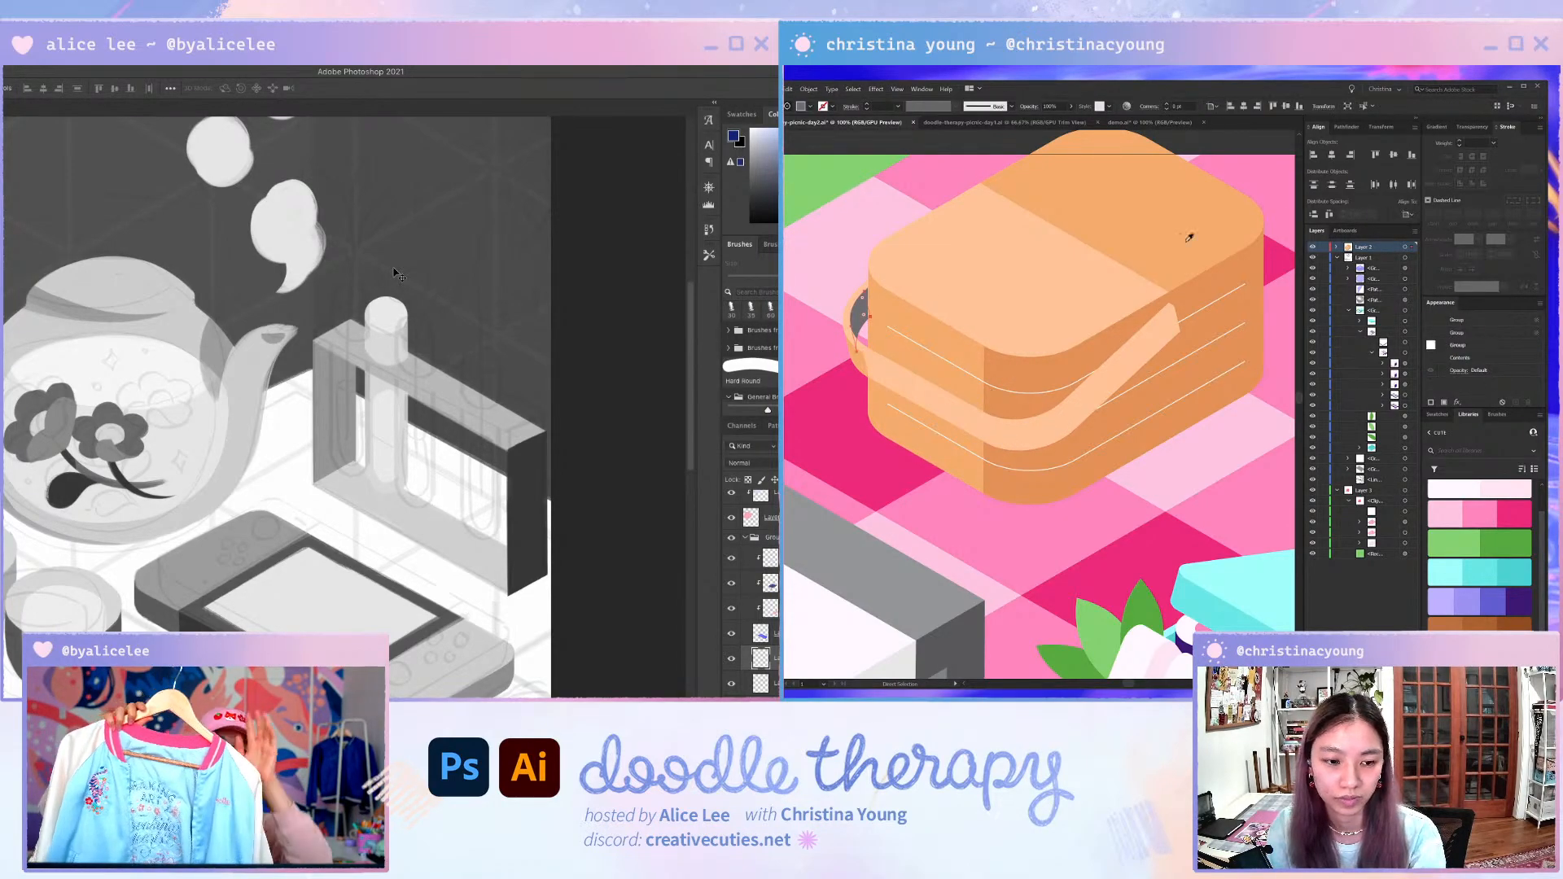
key("ctrl+plus")
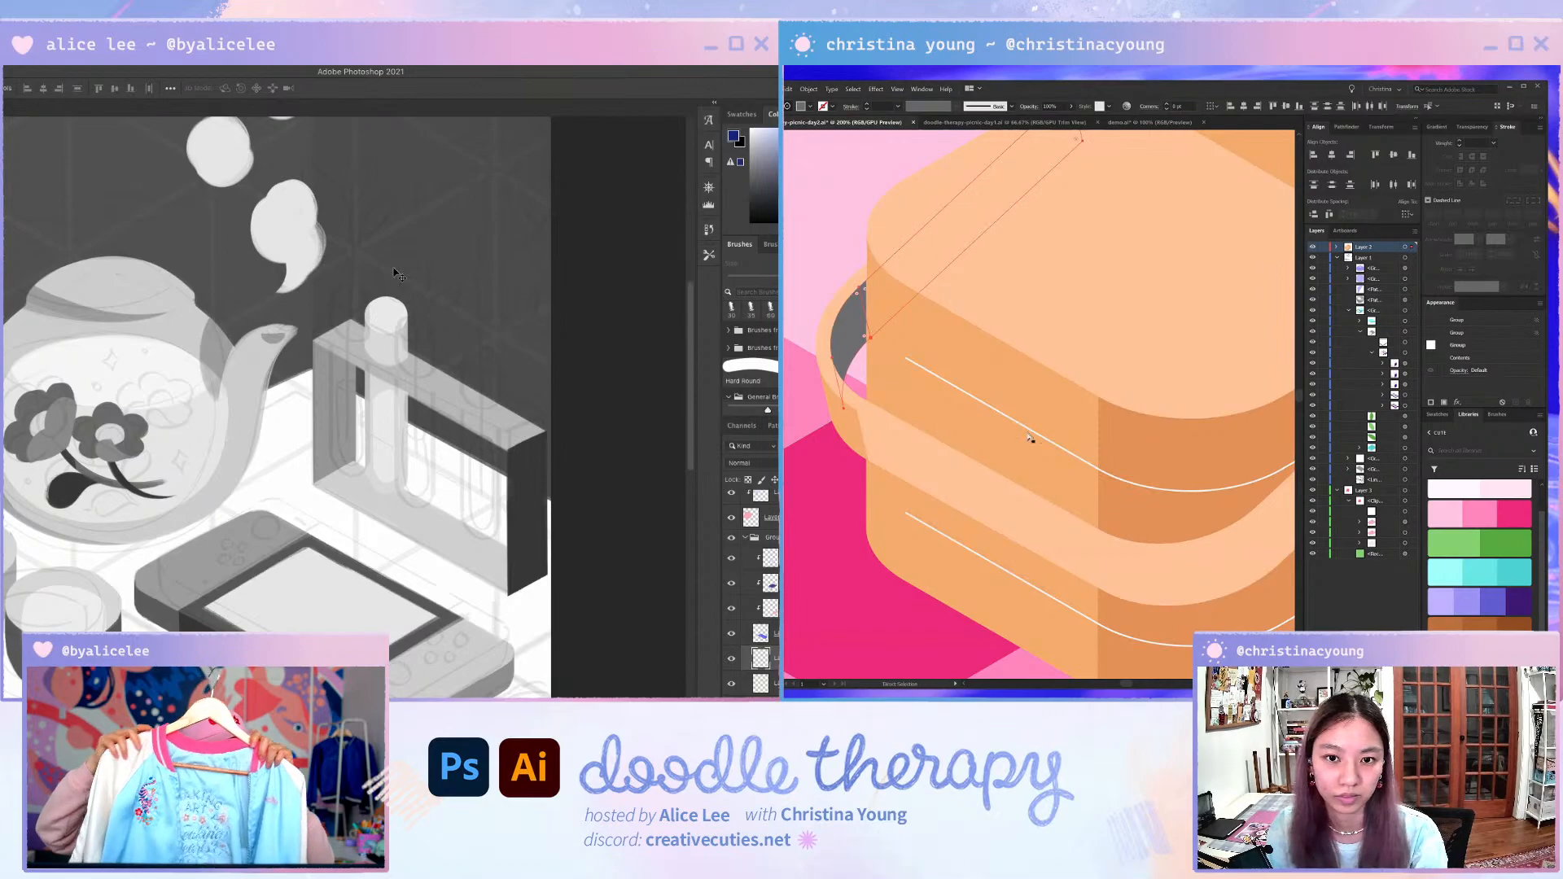
key("ctrl+minus")
key("ctrl+minus")
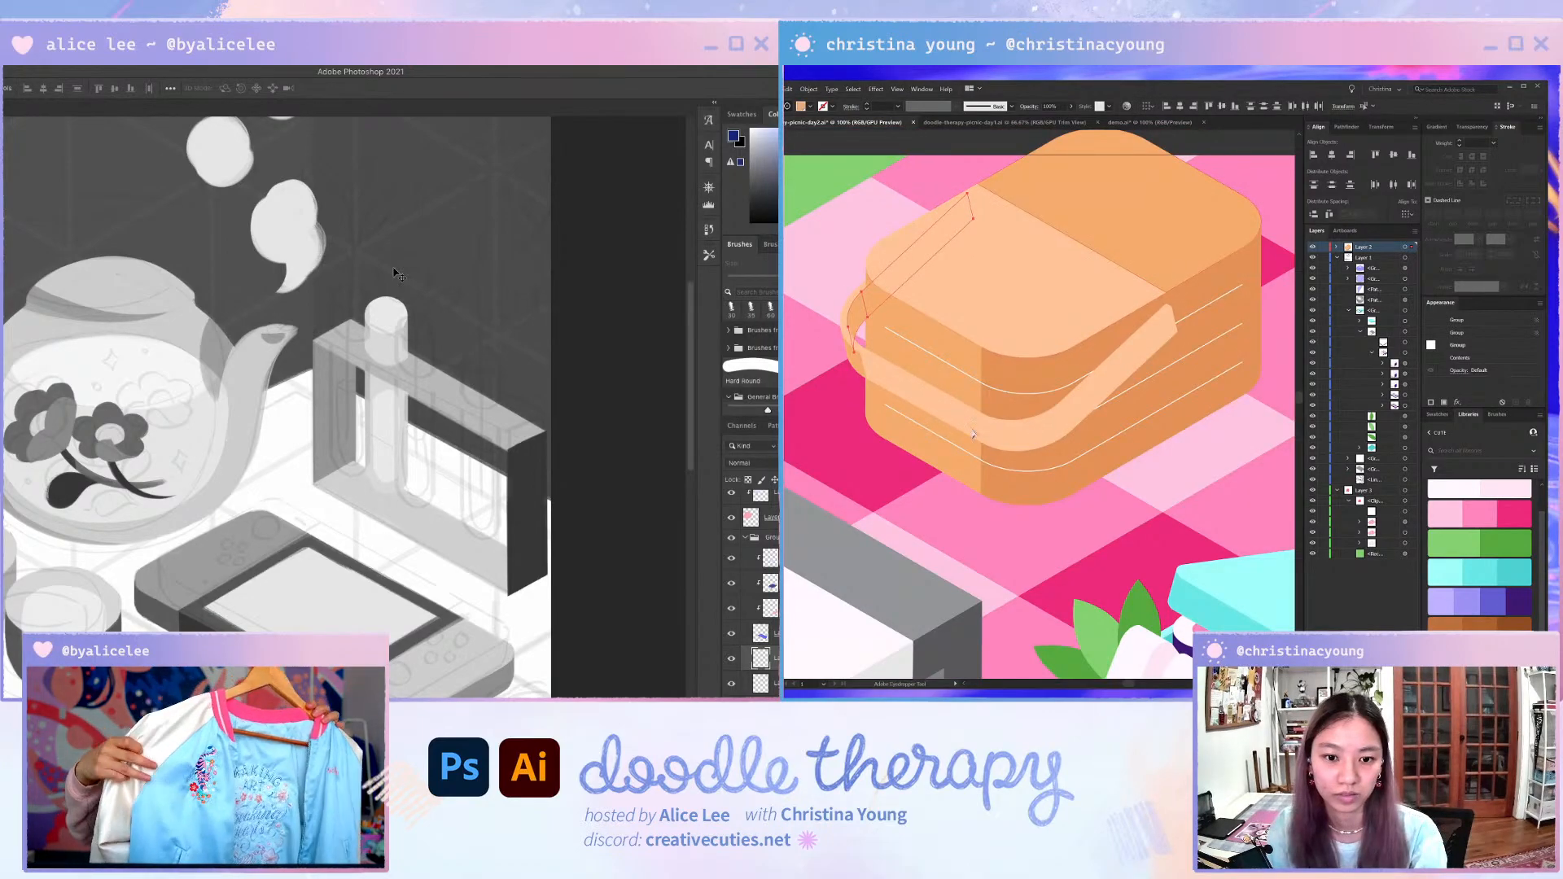
key("a")
key("ctrl+shift+a")
key("ctrl+minus")
key("ctrl+plus")
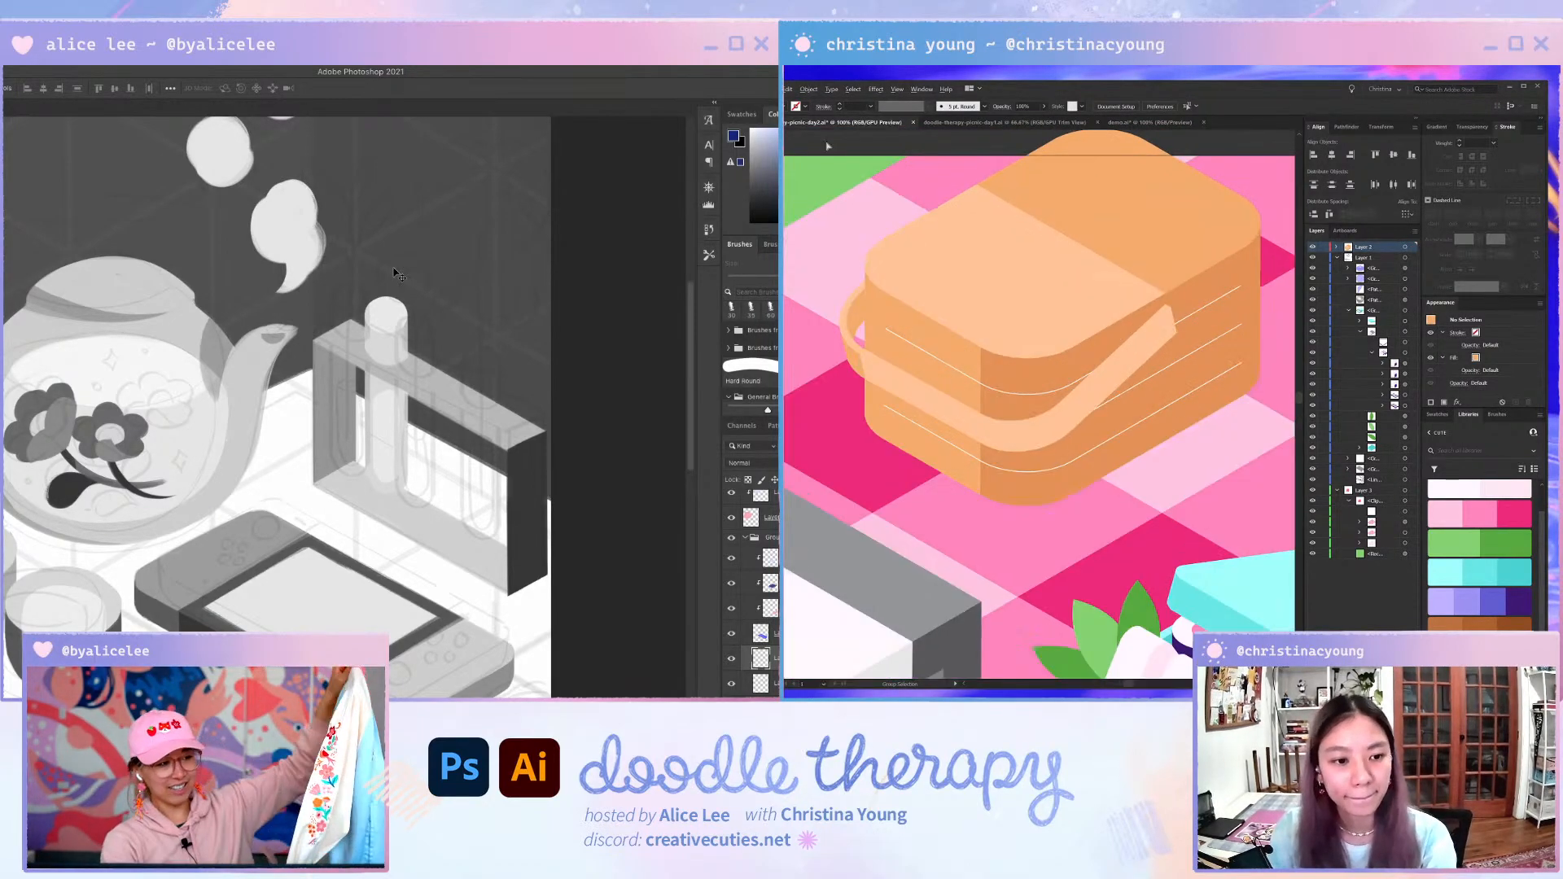
- Resample the fill of the handle's inner left face from the basket's light orange lid half
left_click(865, 300)
key("ctrl+plus")
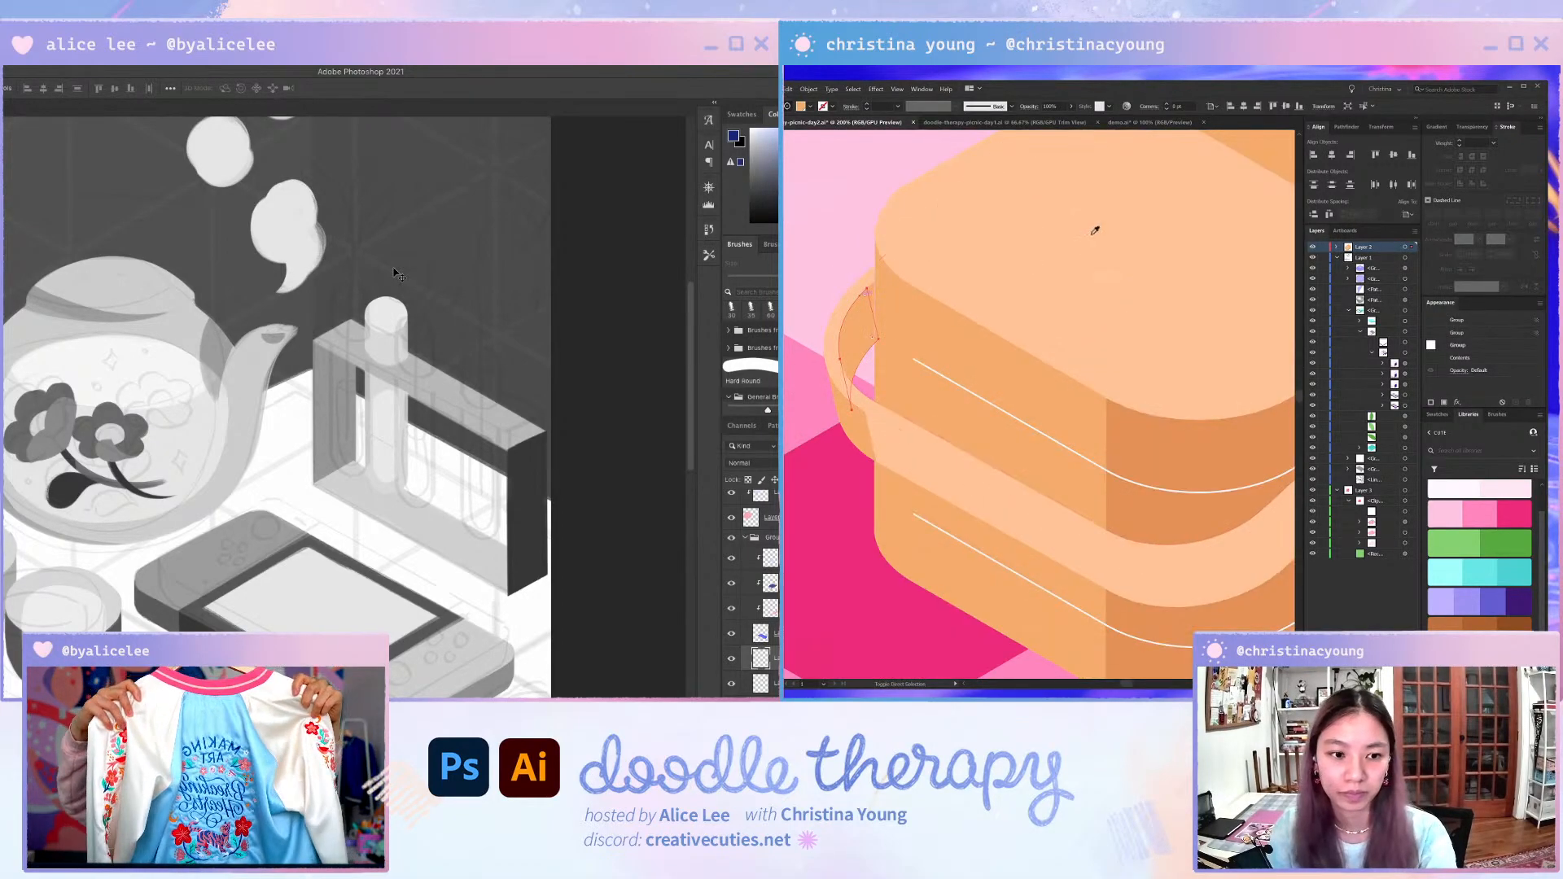
key("ctrl+minus")
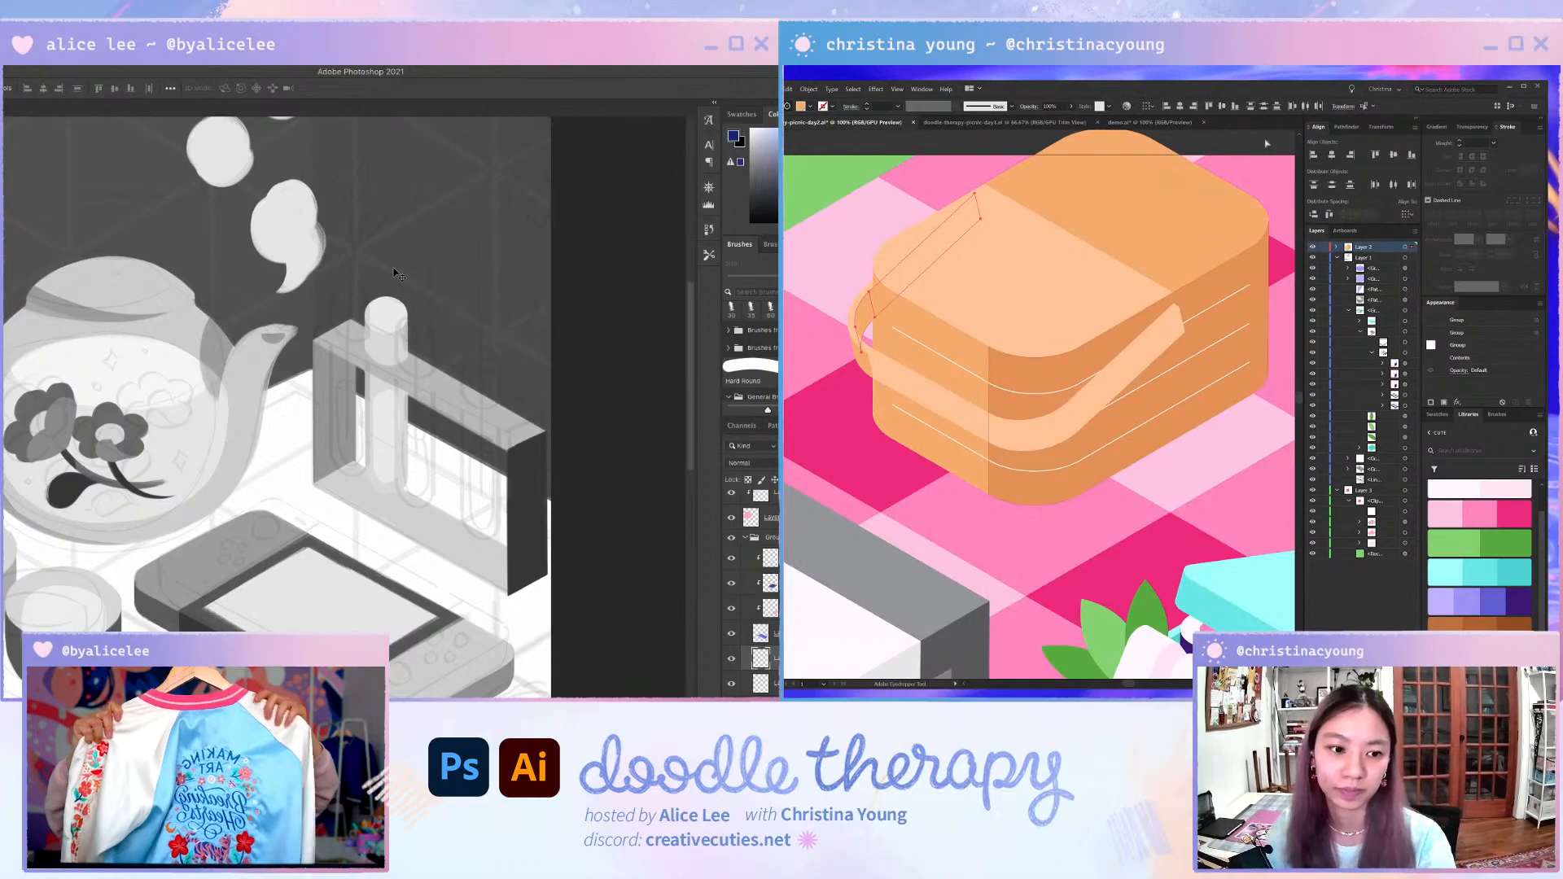
key("v")
key("a")
key("ctrl+shift+a")
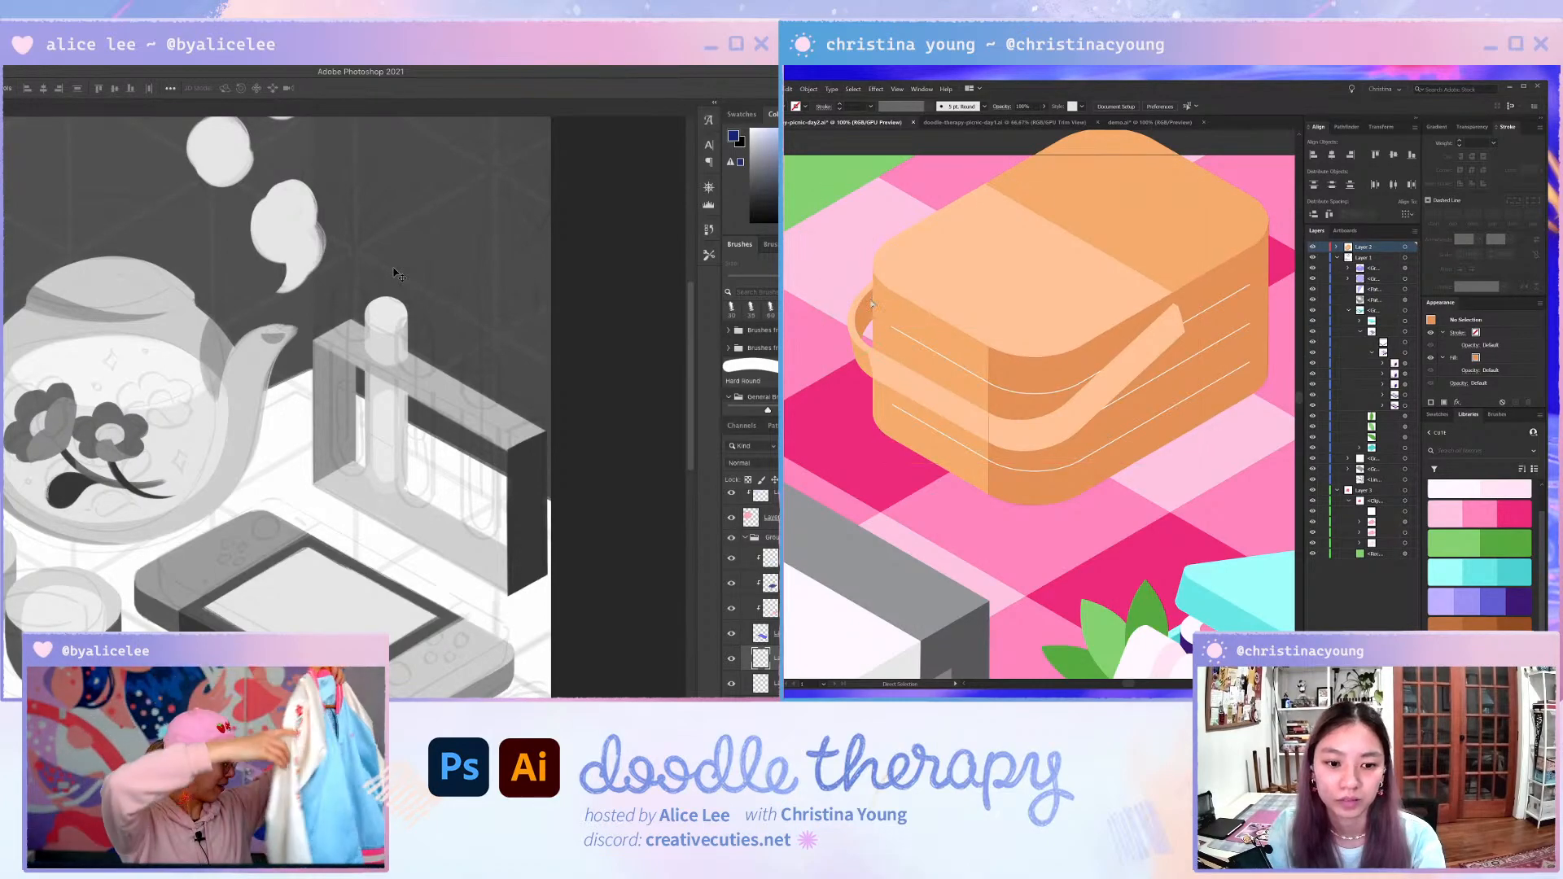
- Fill the handle's front band with the deeper orange of the basket's left side, keeping the rim light
left_click(1131, 356)
key("i")
key("a")
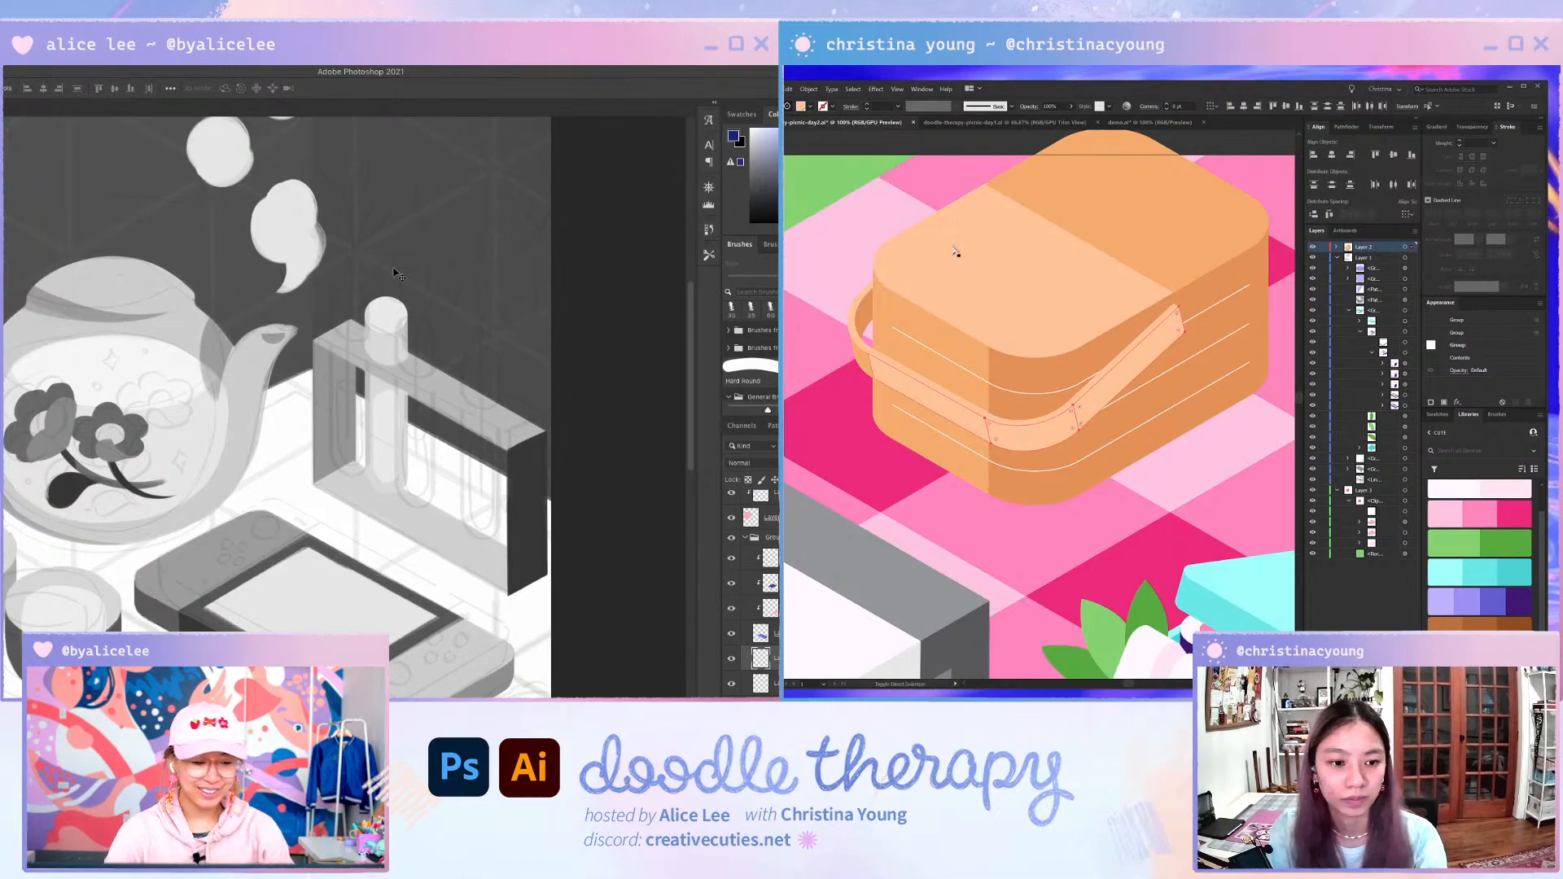
key("i")
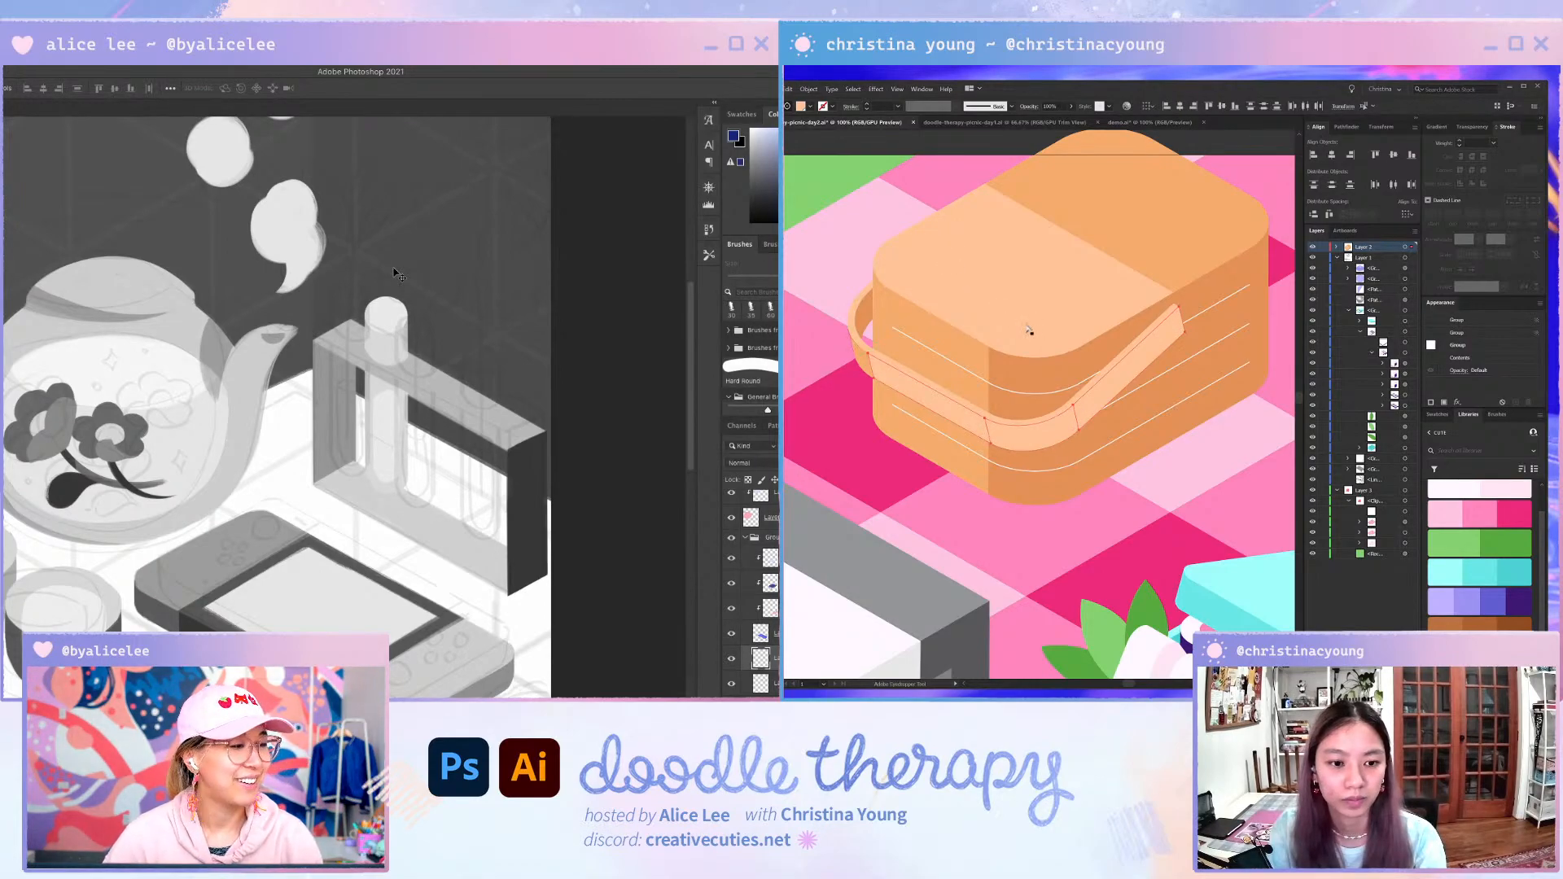
left_click(961, 346)
key("a")
- Try darkening the handle's front band with fill color e29256
left_click(884, 477)
scroll(1149, 357, "down", 2)
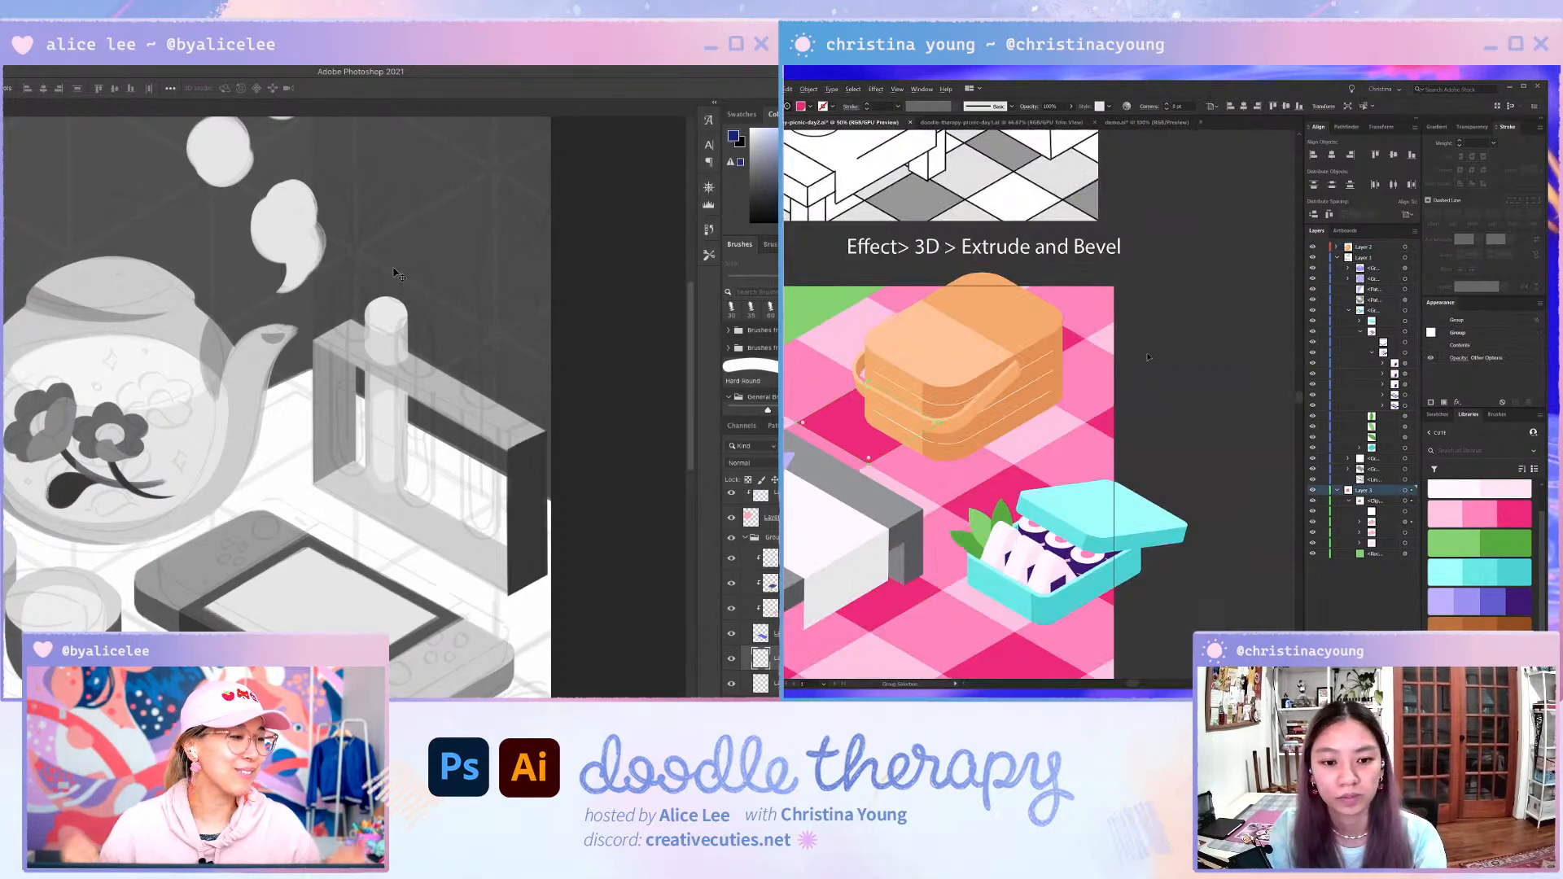
left_click_drag(1149, 357, 1076, 412)
scroll(1195, 397, "down", 2)
scroll(1105, 403, "up", 3)
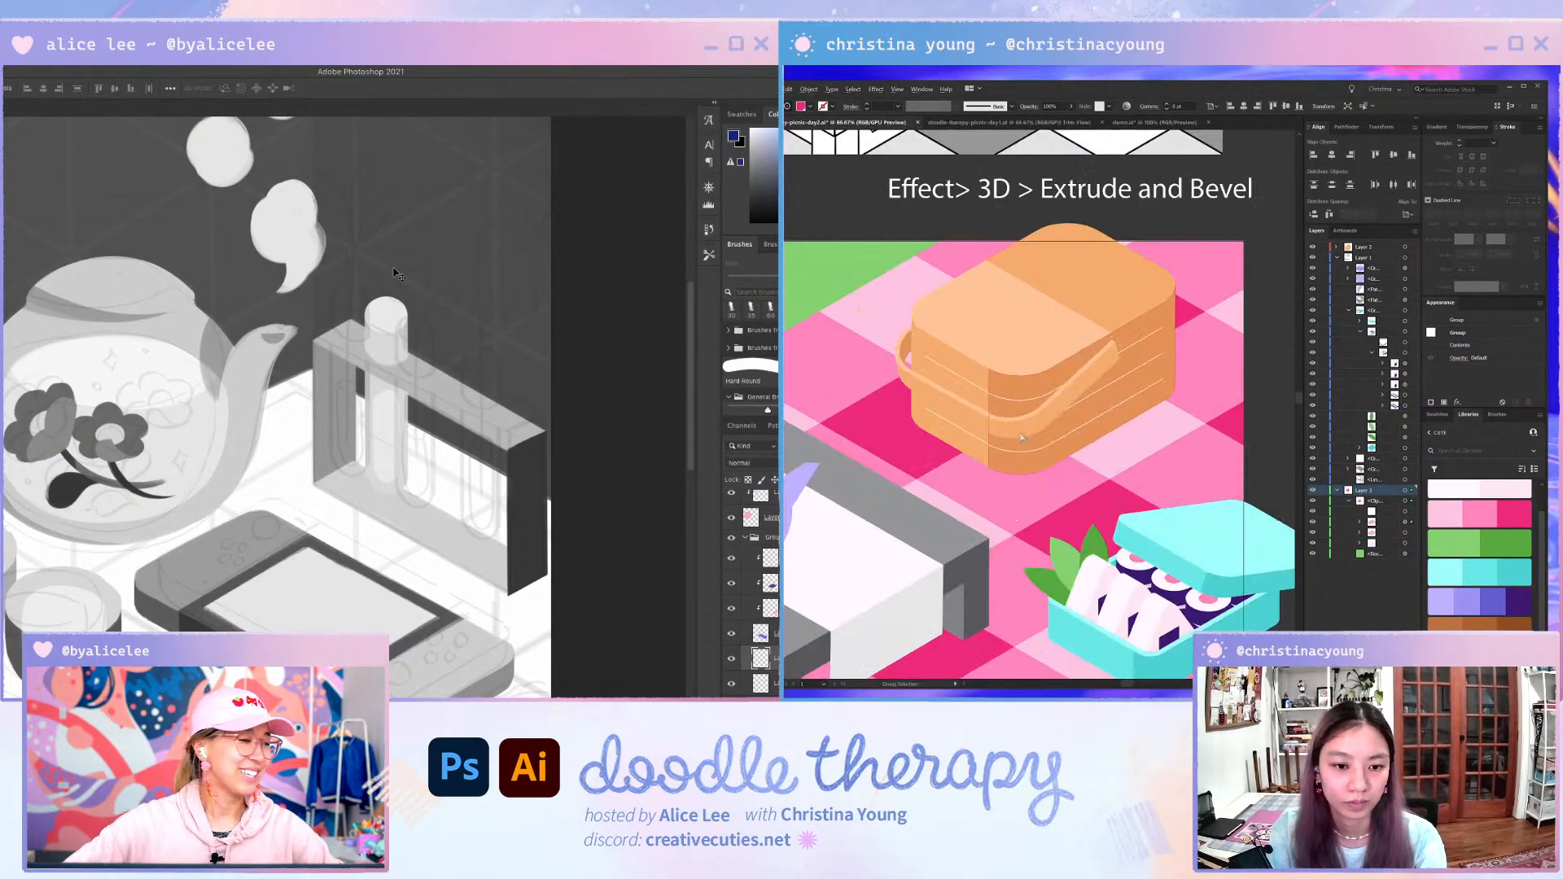
scroll(1017, 417, "up", 2)
left_click(953, 399)
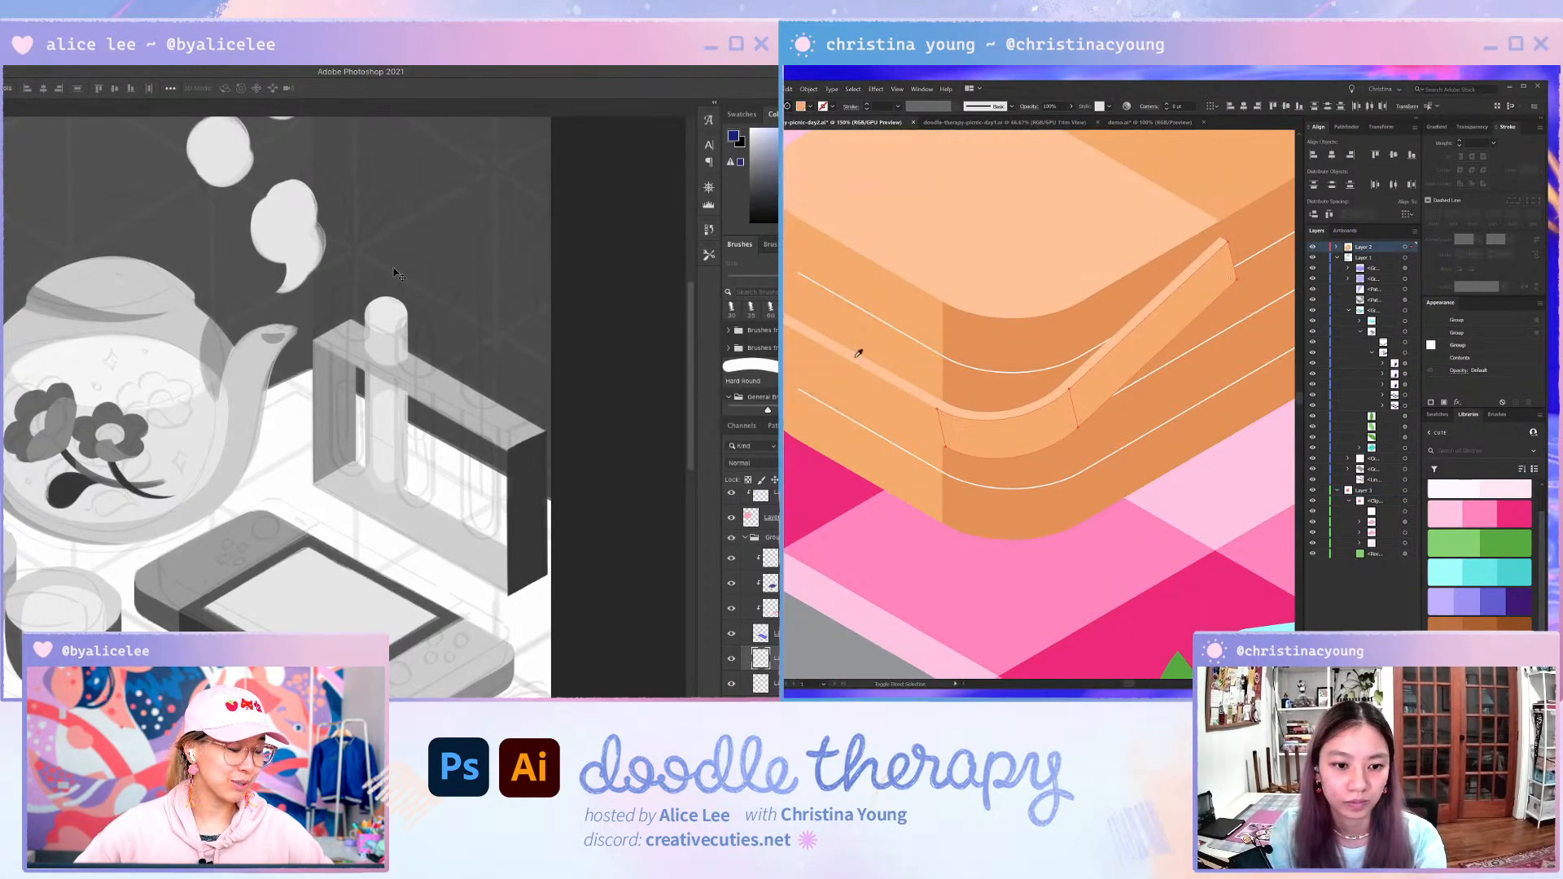
left_click_drag(865, 360, 859, 421)
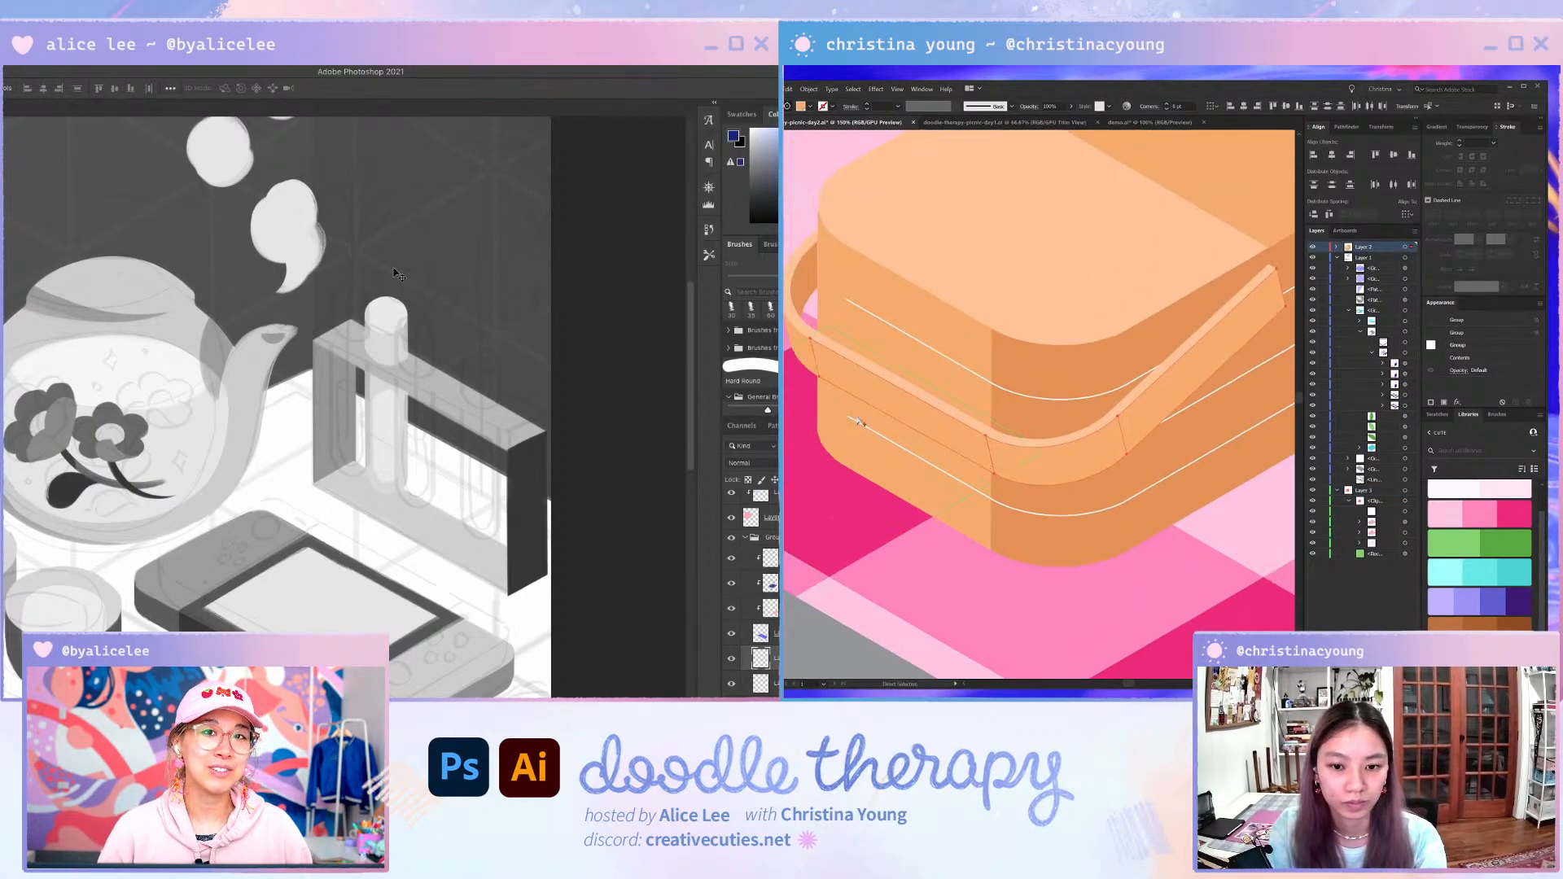
type("e29256")
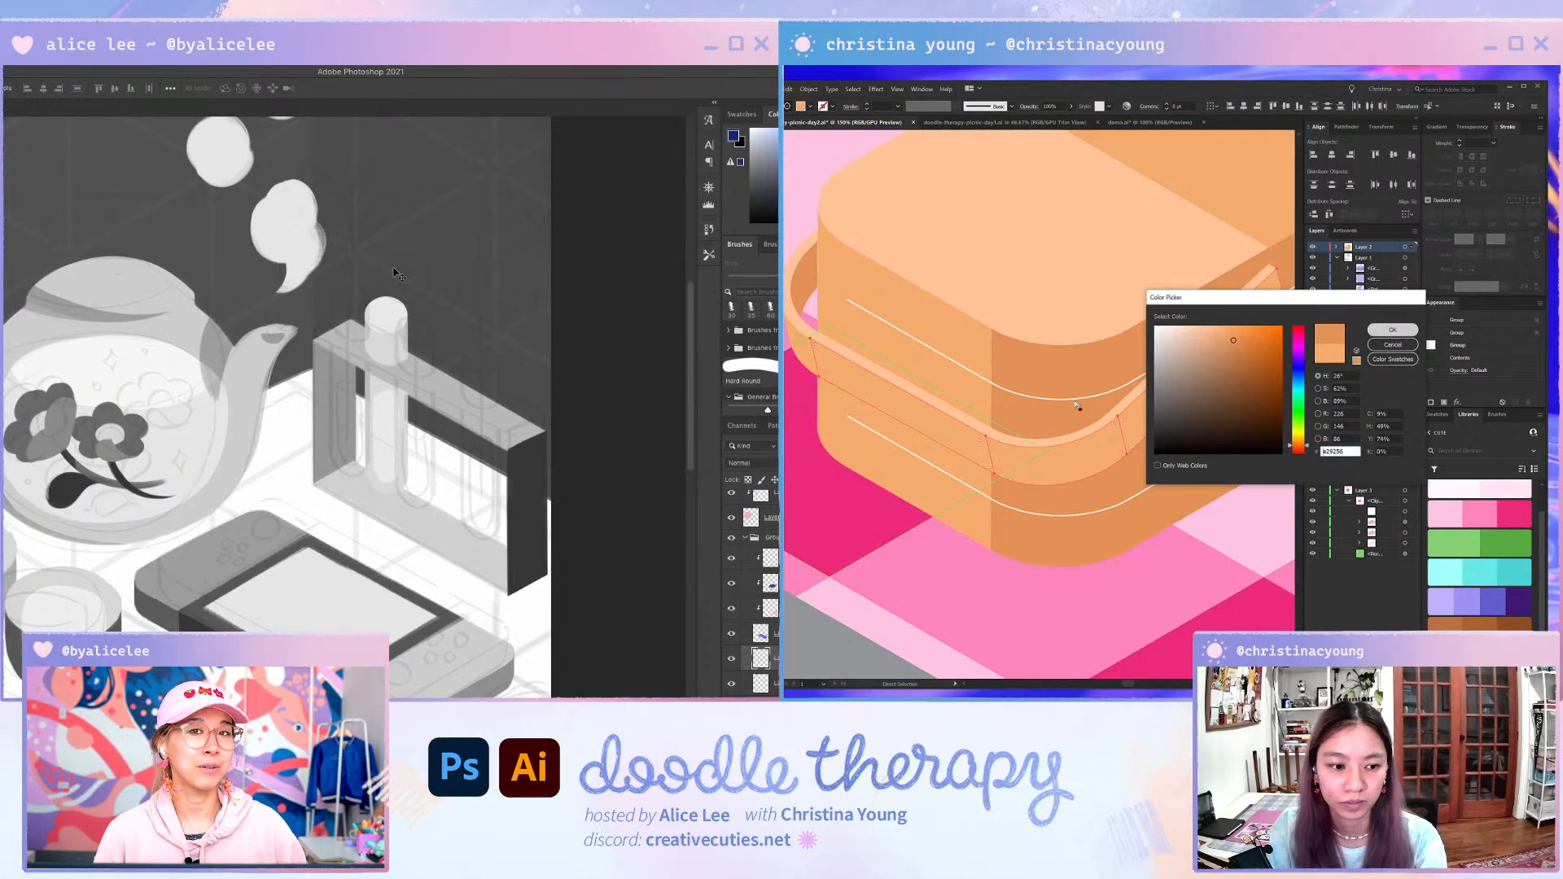
left_click(1392, 330)
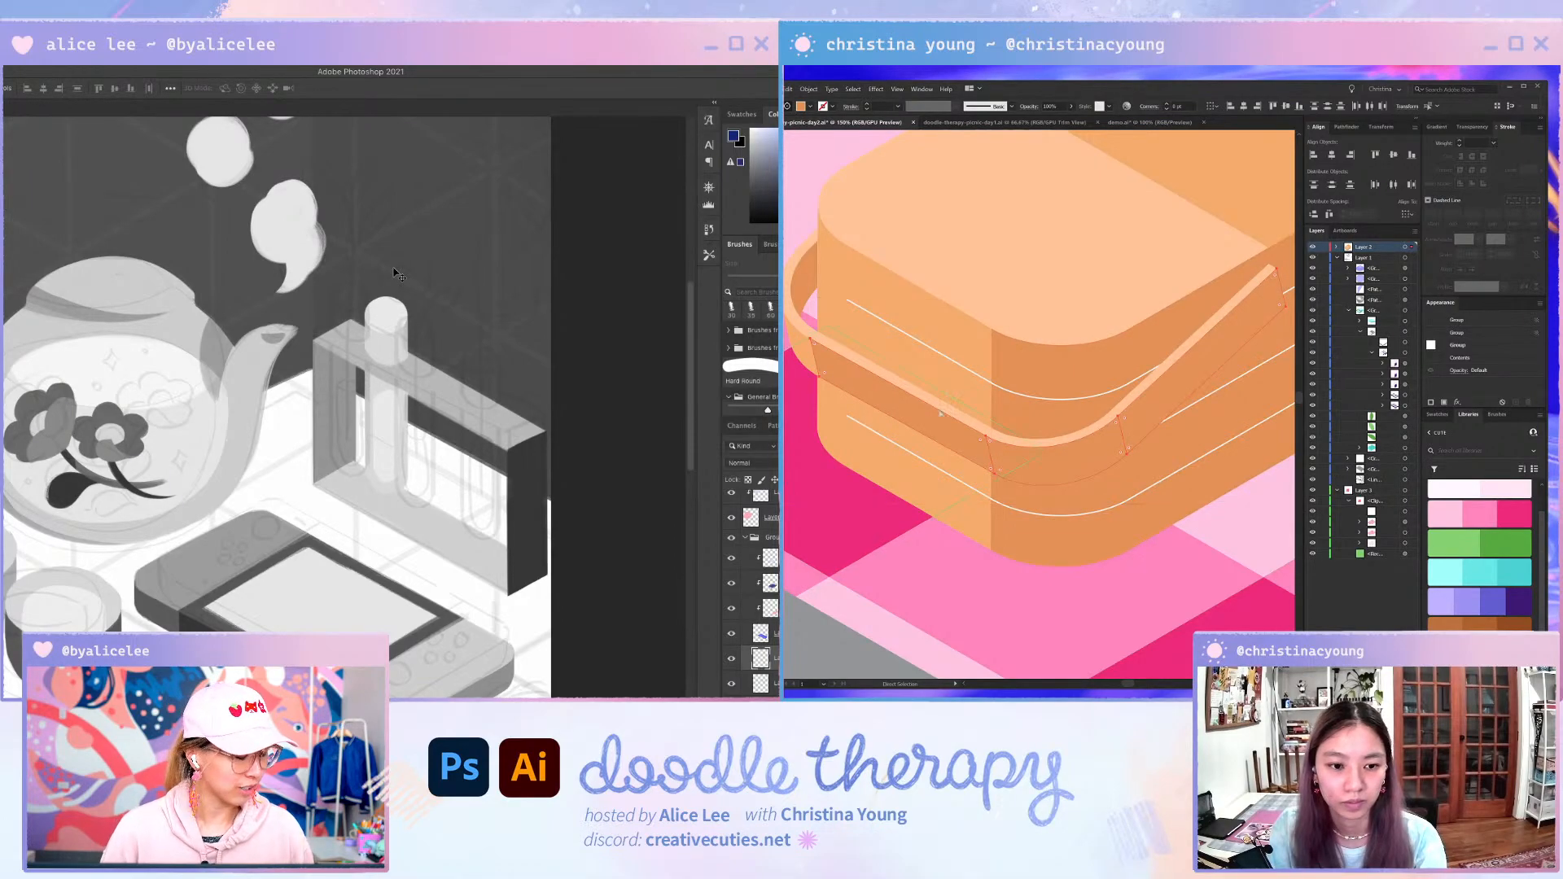
- Recolor the handle's front band with a darker orange through a custom color code
scroll(1014, 450, "down", 1)
left_click(1023, 475)
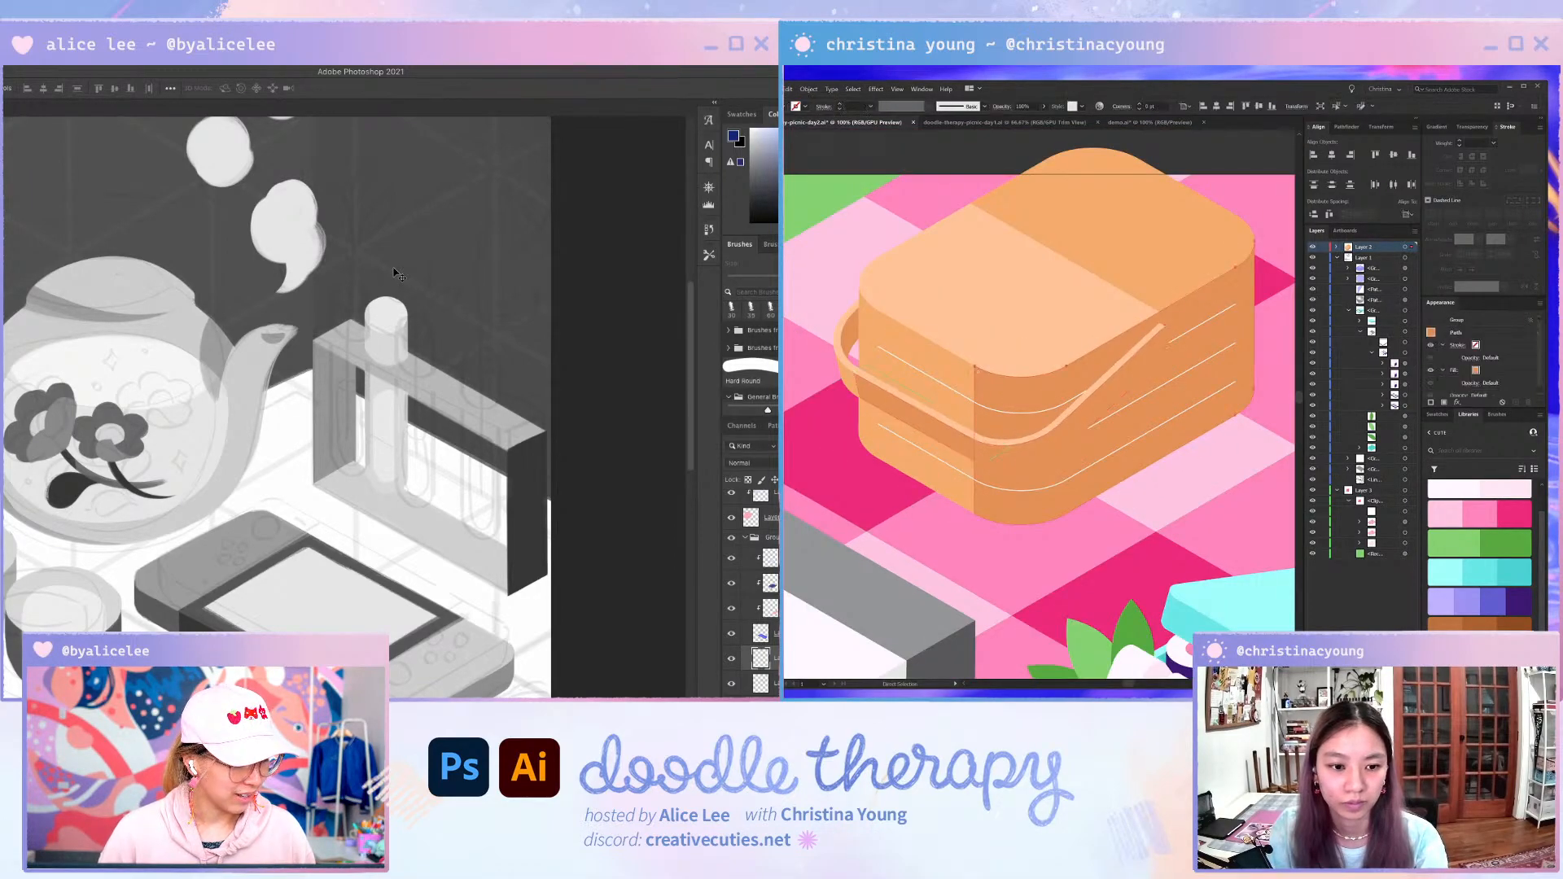
left_click(1210, 347)
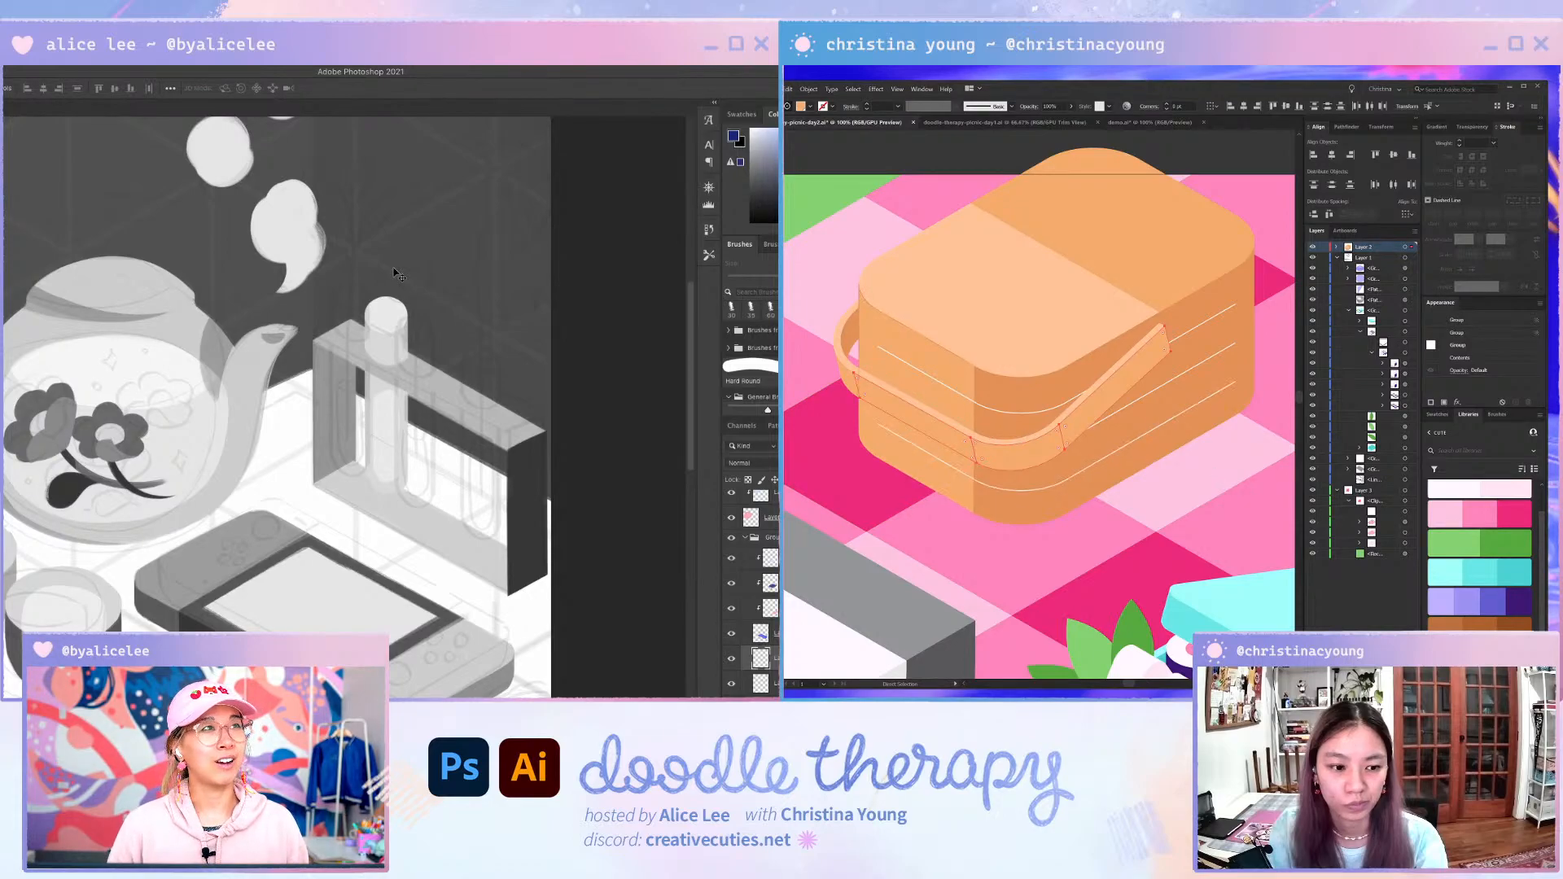
key("n")
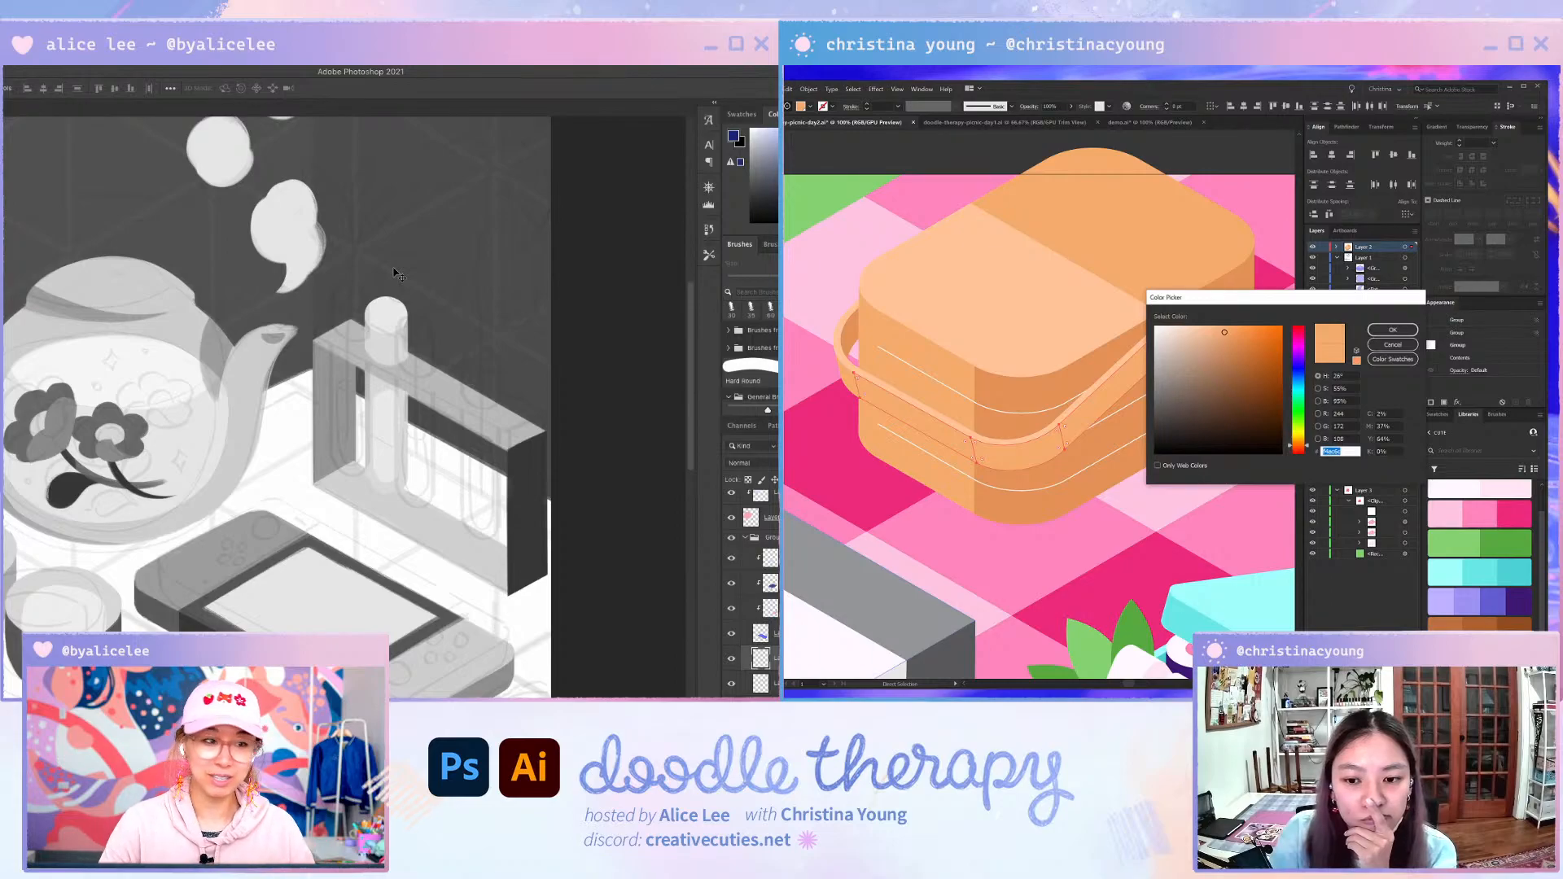
type("e5955a")
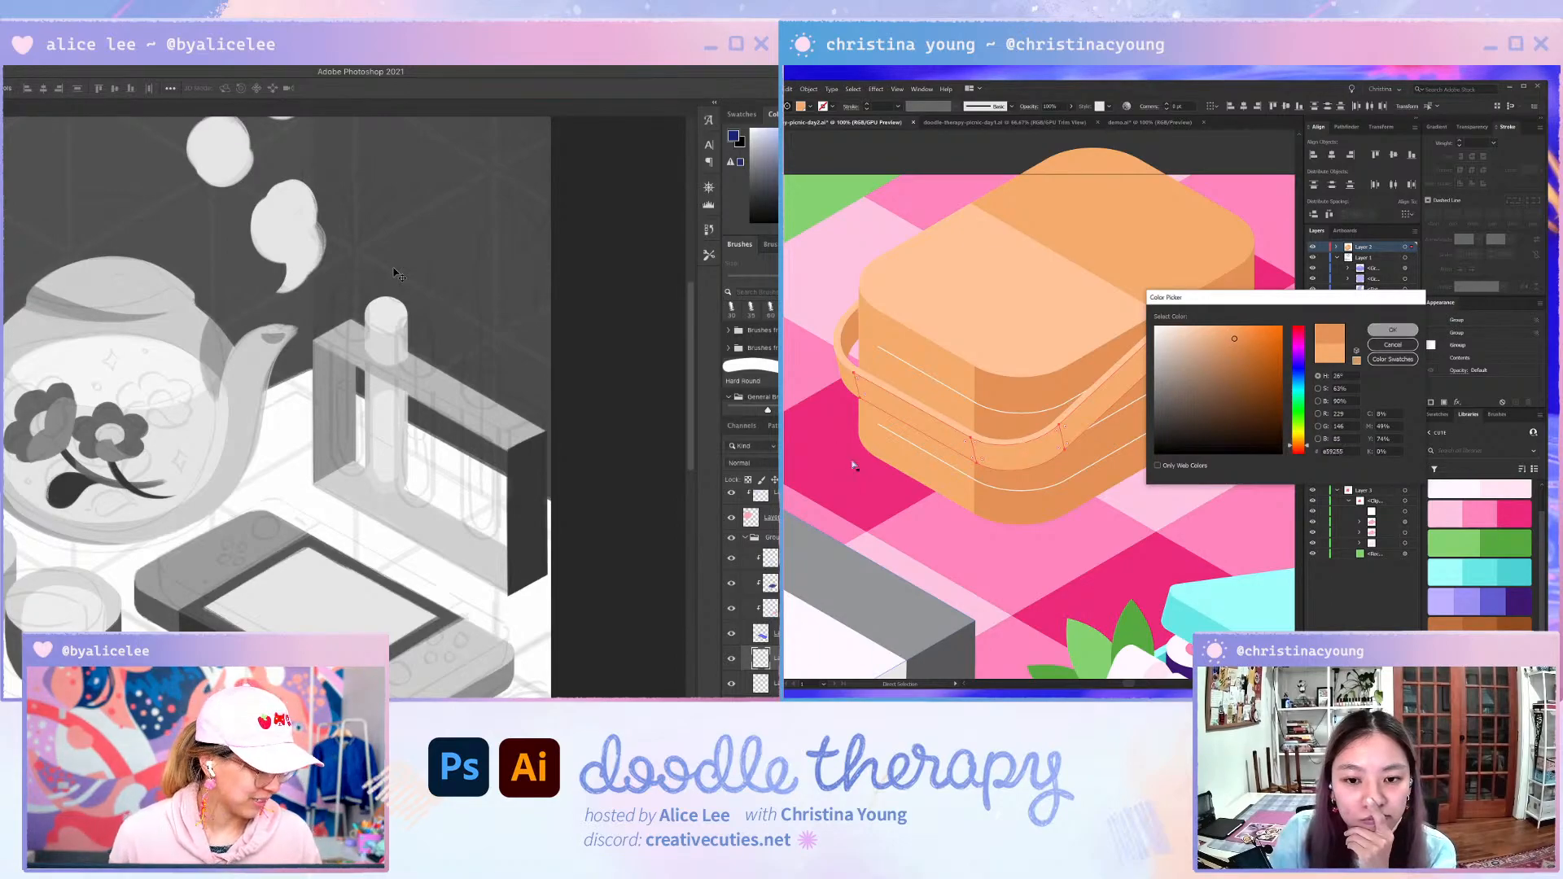
left_click(1392, 330)
key("ctrl+shift+a")
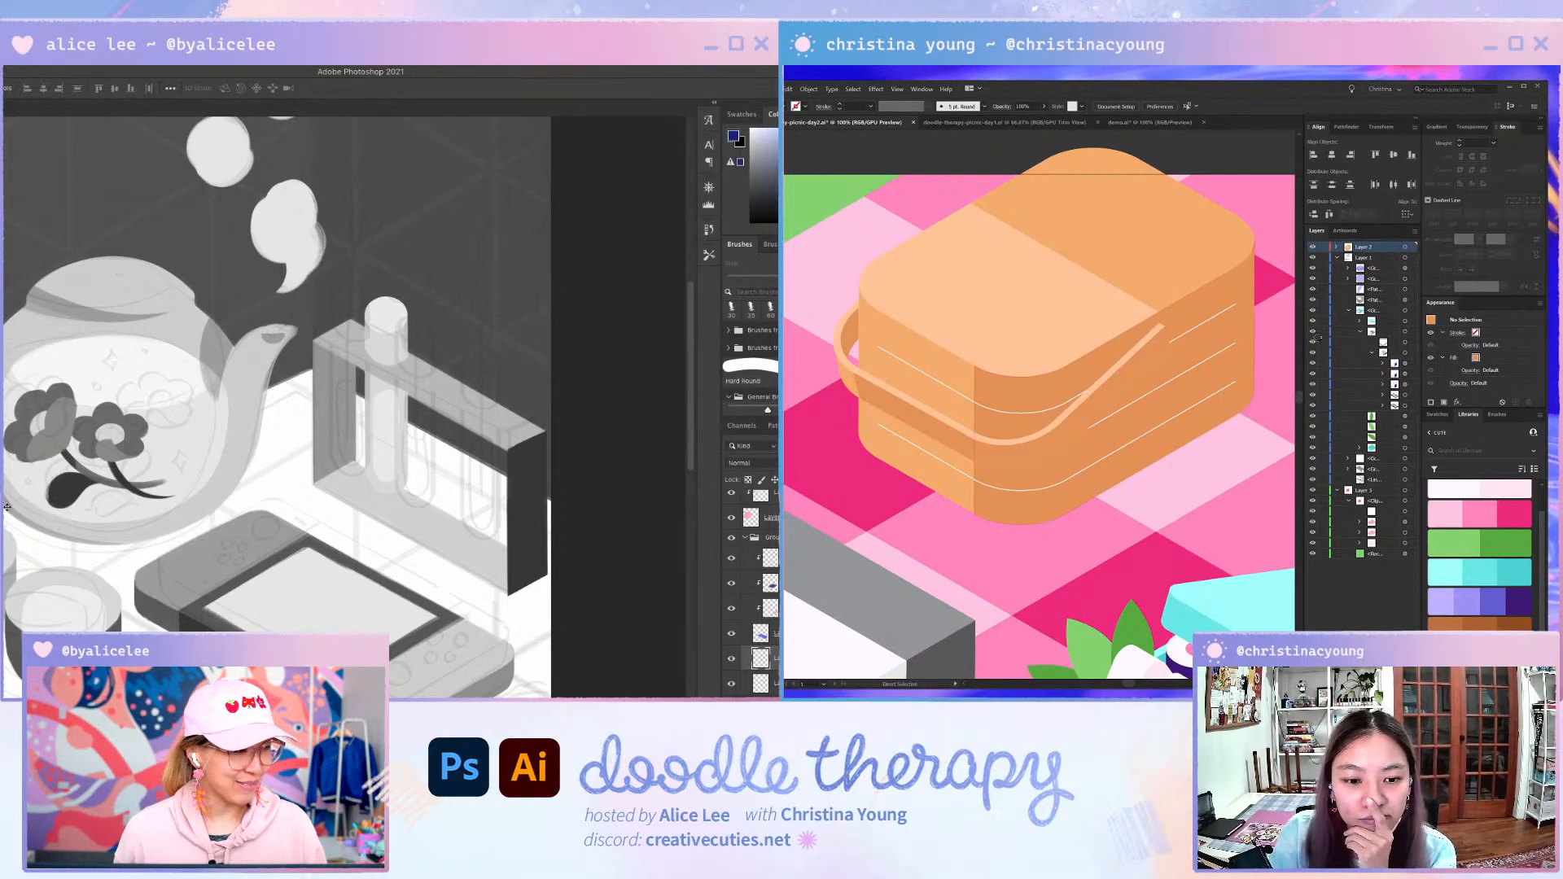
- Darken the basket's right side to the custom orange d37f46 so the handle stands out
left_click(1202, 353)
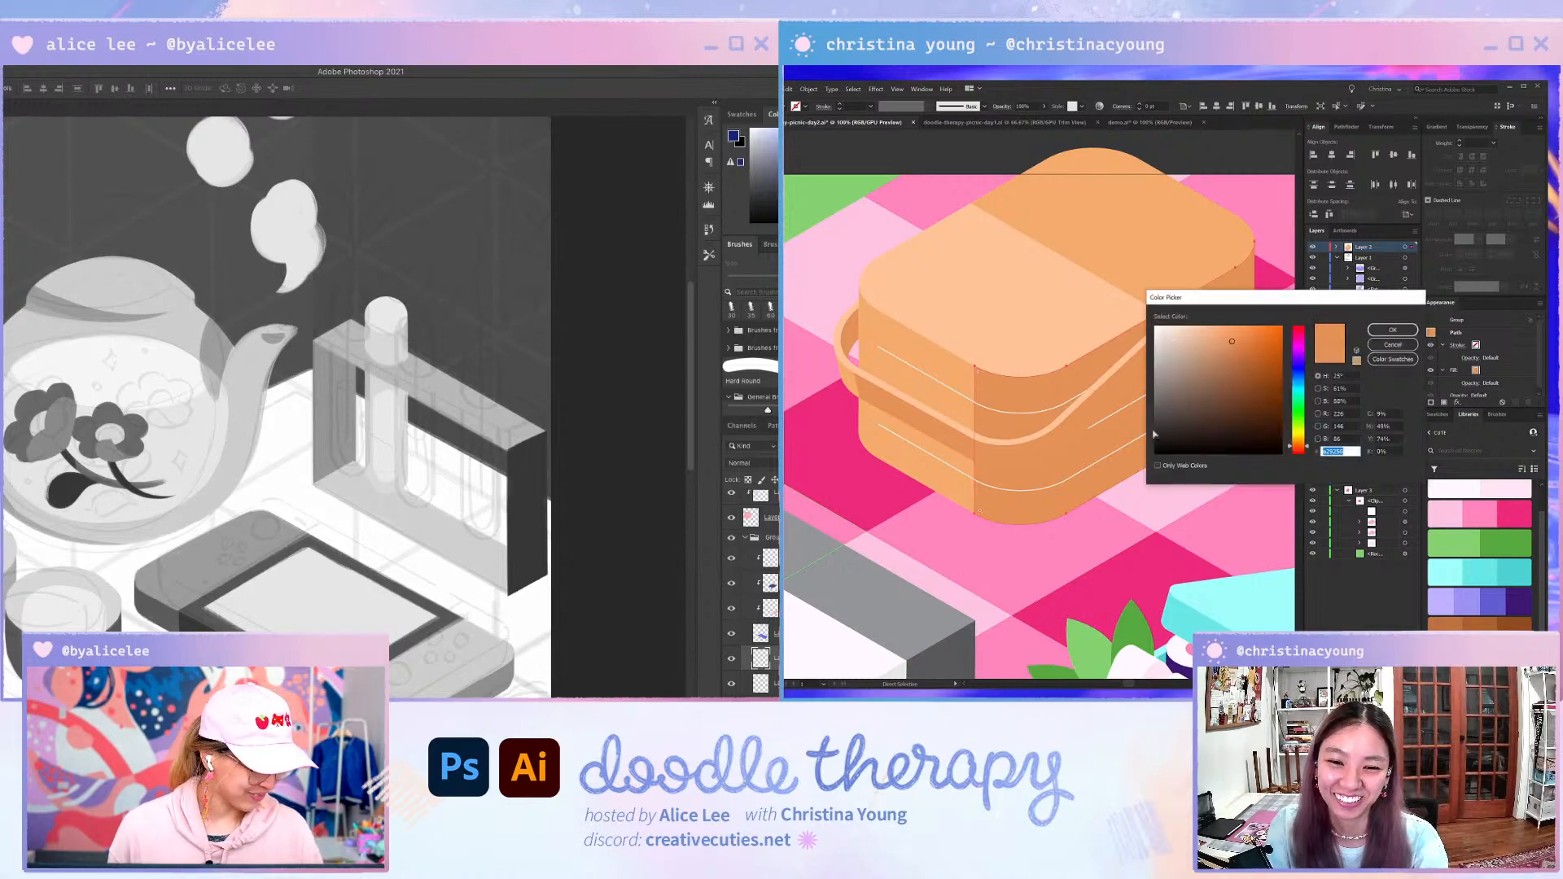
type("d88248")
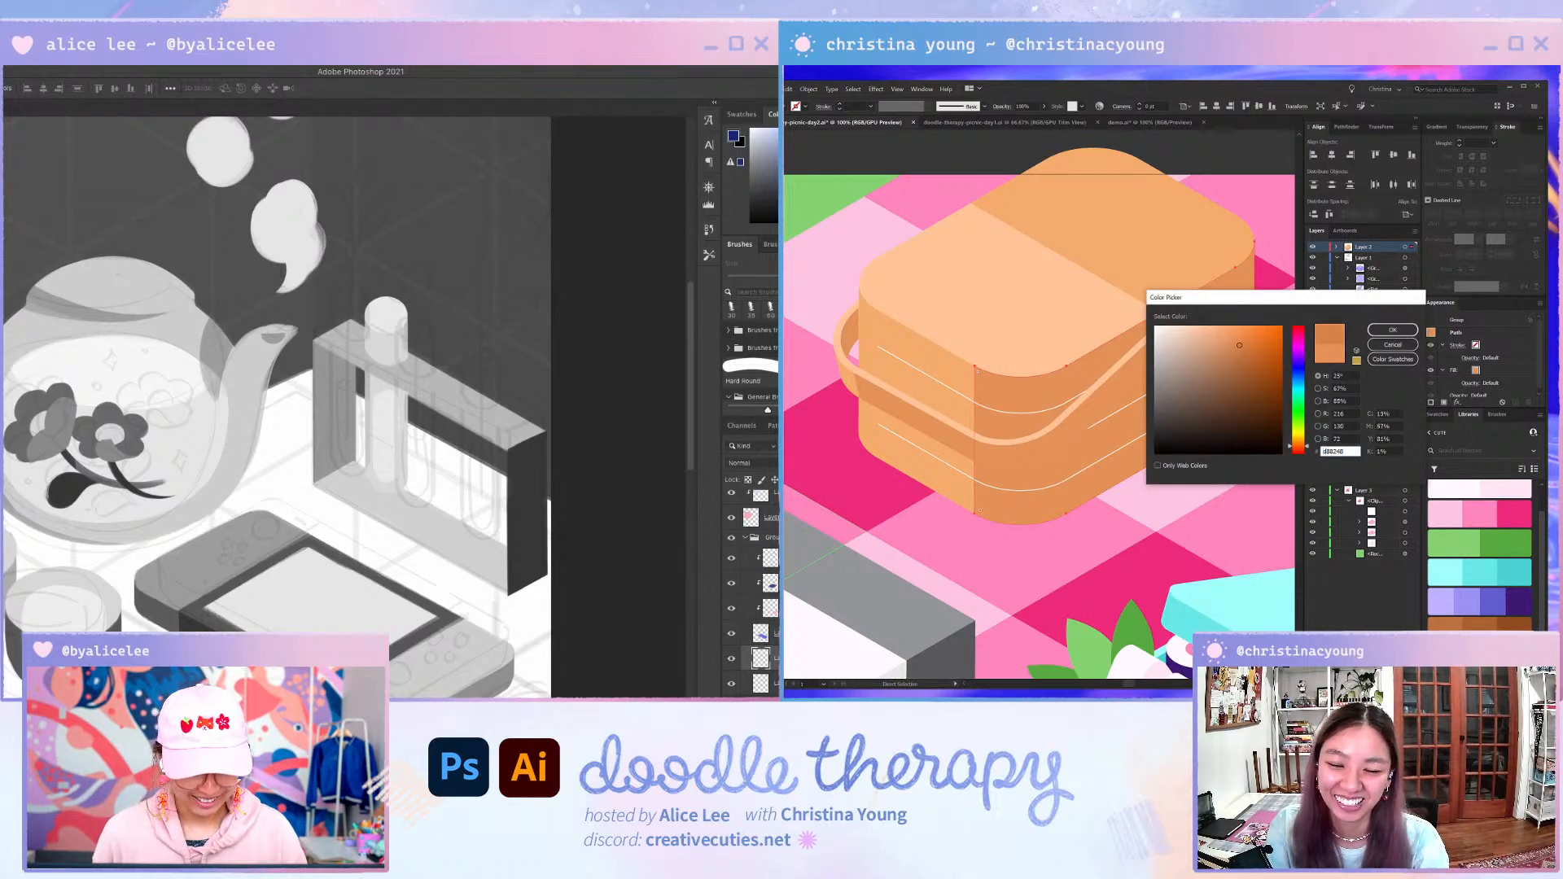
left_click_drag(1239, 345, 1239, 348)
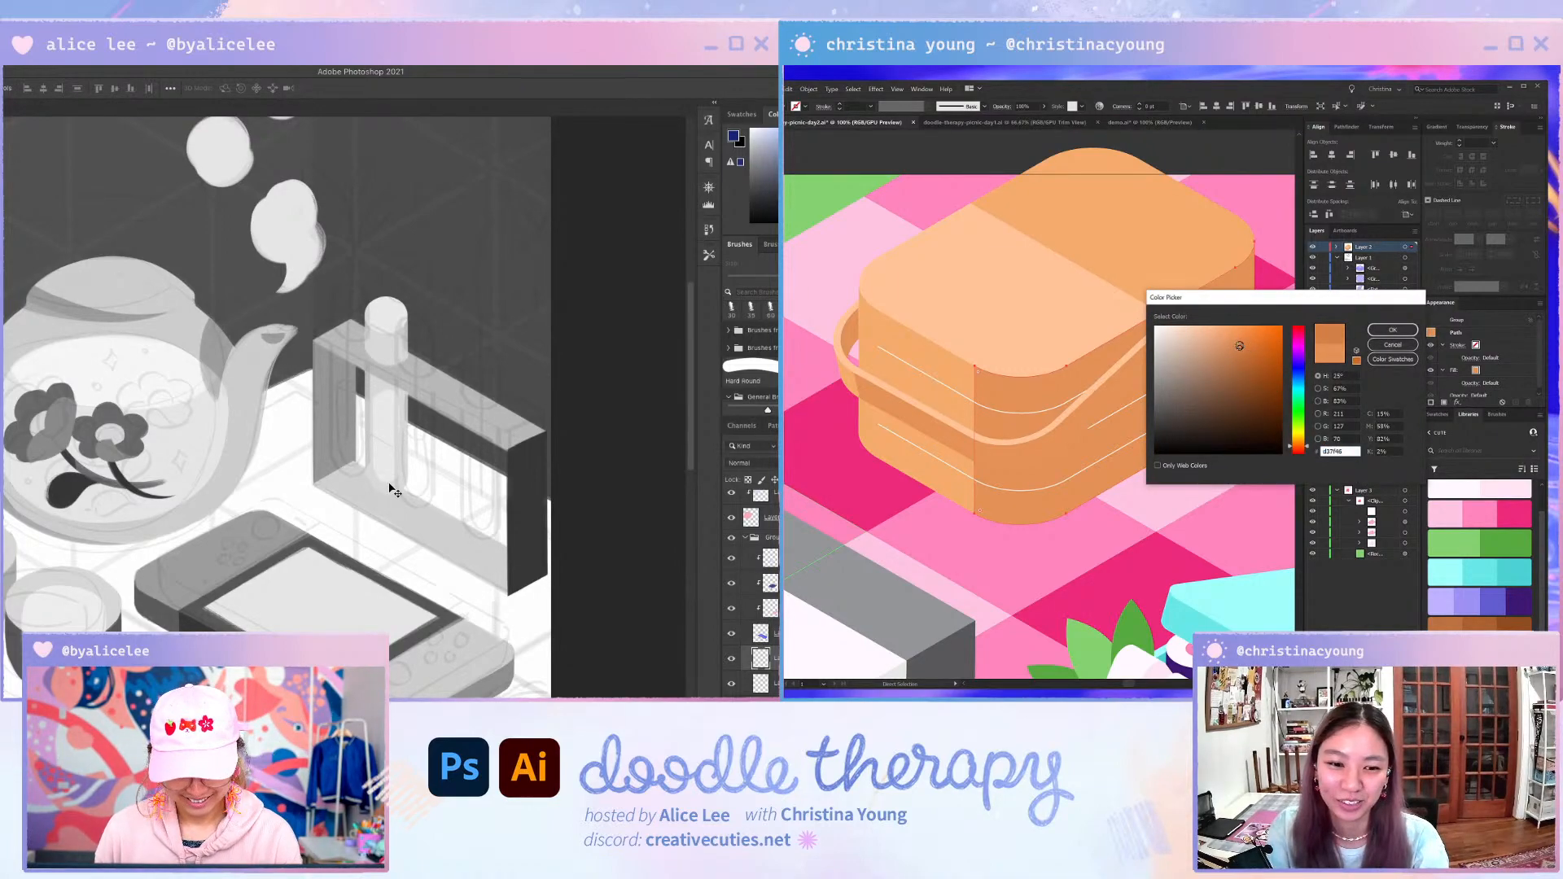
left_click(1413, 331)
- Switch to Photoshop and darken the first test tube with Hue/Saturation, setting Lightness to -16
key("super+u")
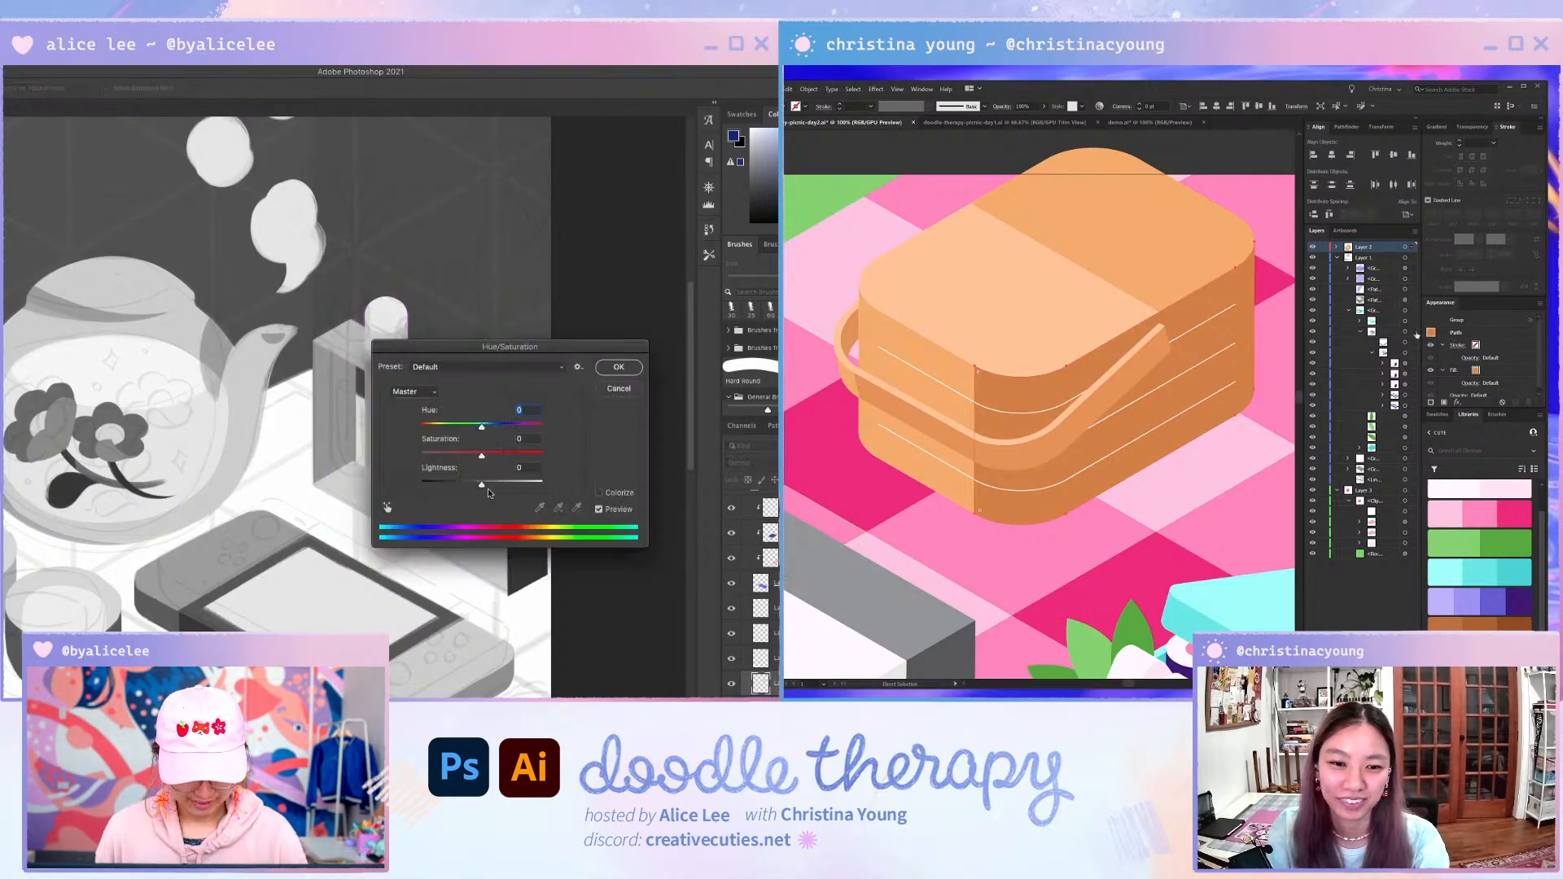
left_click(1240, 161)
left_click_drag(508, 345, 618, 278)
scroll(1241, 161, "down", 2)
left_click_drag(590, 416, 579, 418)
scroll(1241, 161, "up", 1)
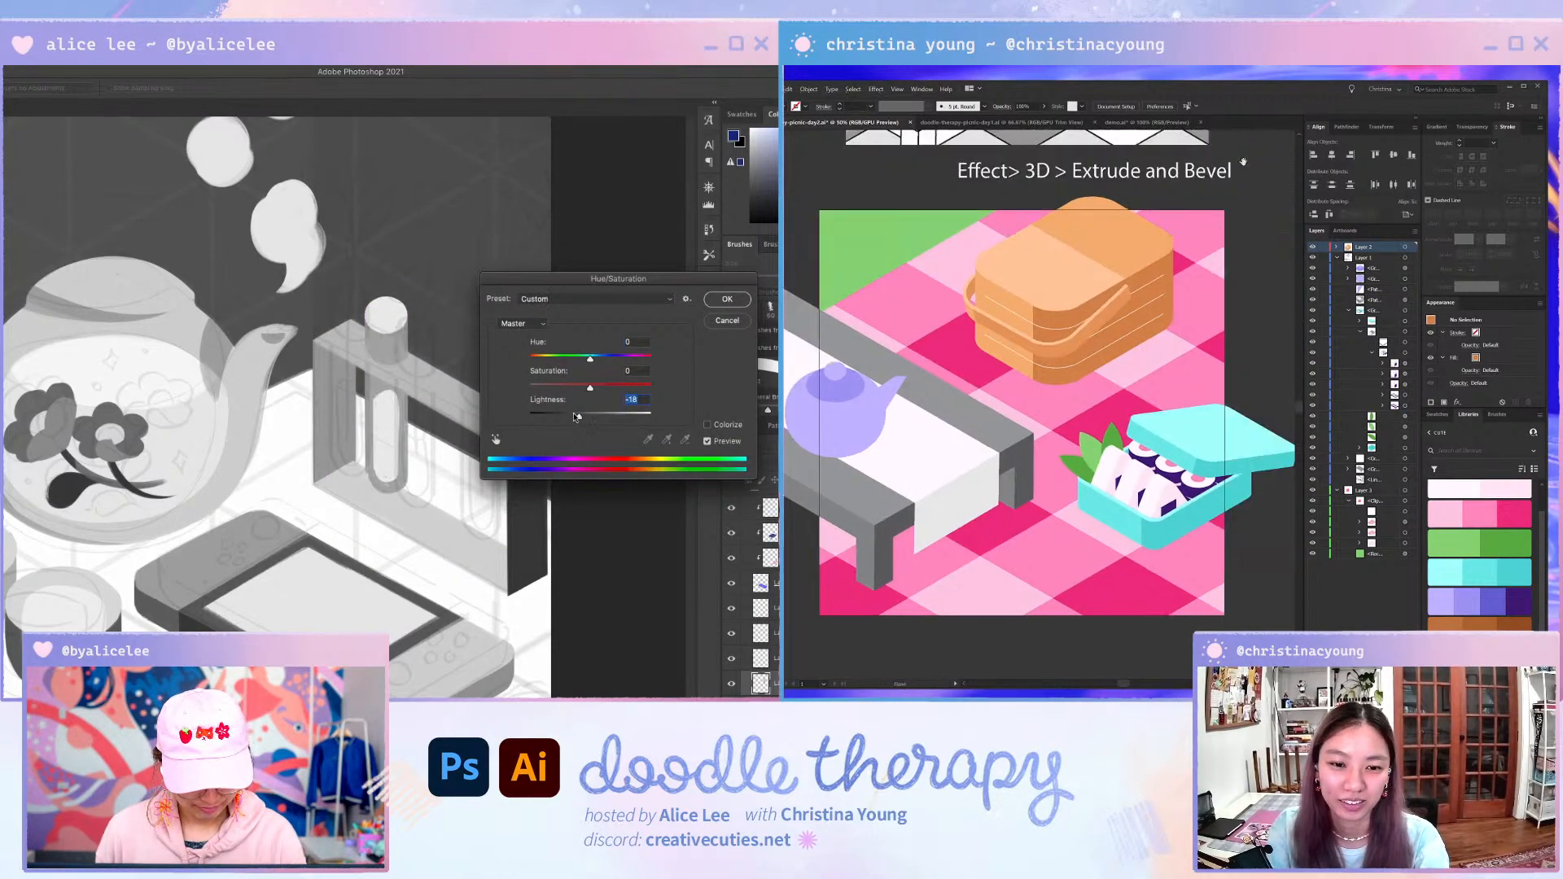
left_click(727, 299)
- Isolate and select the basket's nested group of band lines, and hide the grayscale adjustment layer in Photoshop to show the tea scene in color
left_click(1143, 293)
double_click(1143, 293)
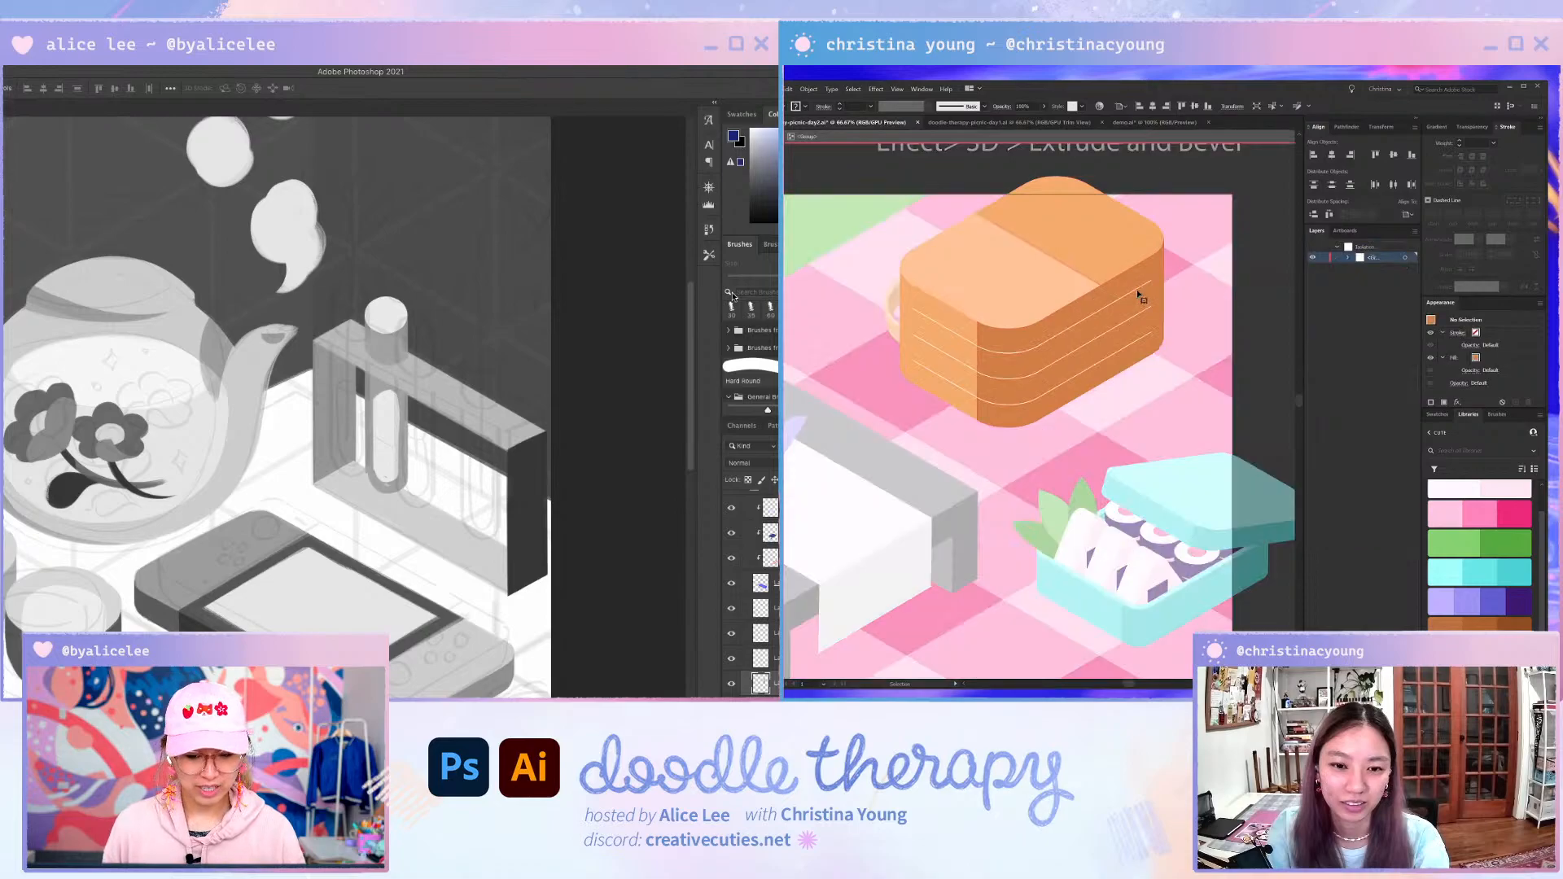
scroll(735, 521, "up", 5)
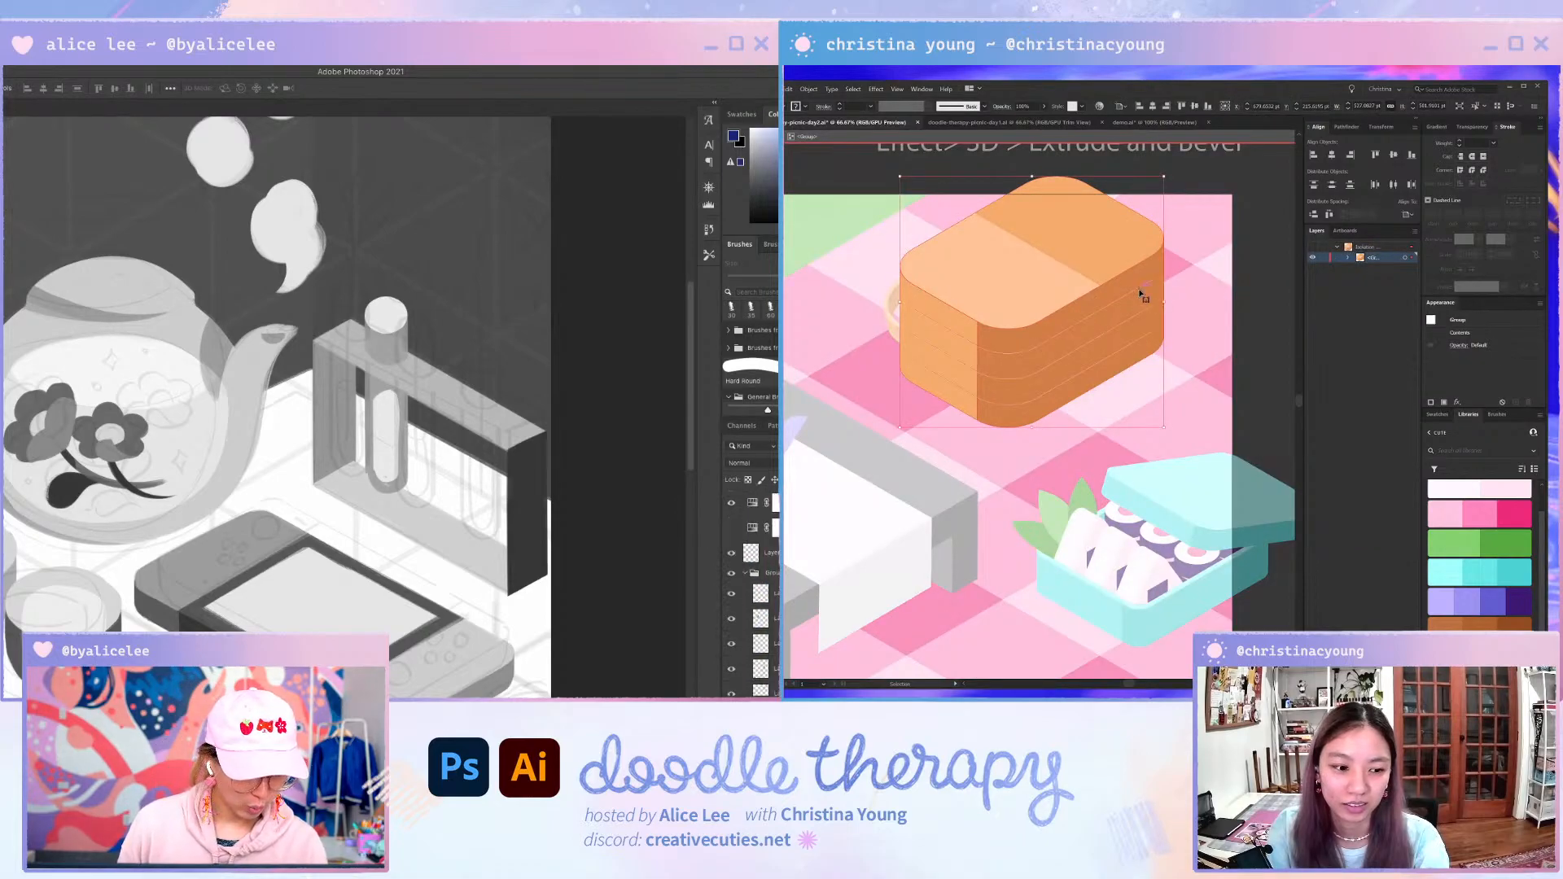
double_click(1140, 291)
left_click(732, 502)
left_click(1139, 289)
left_click_drag(470, 520, 525, 455)
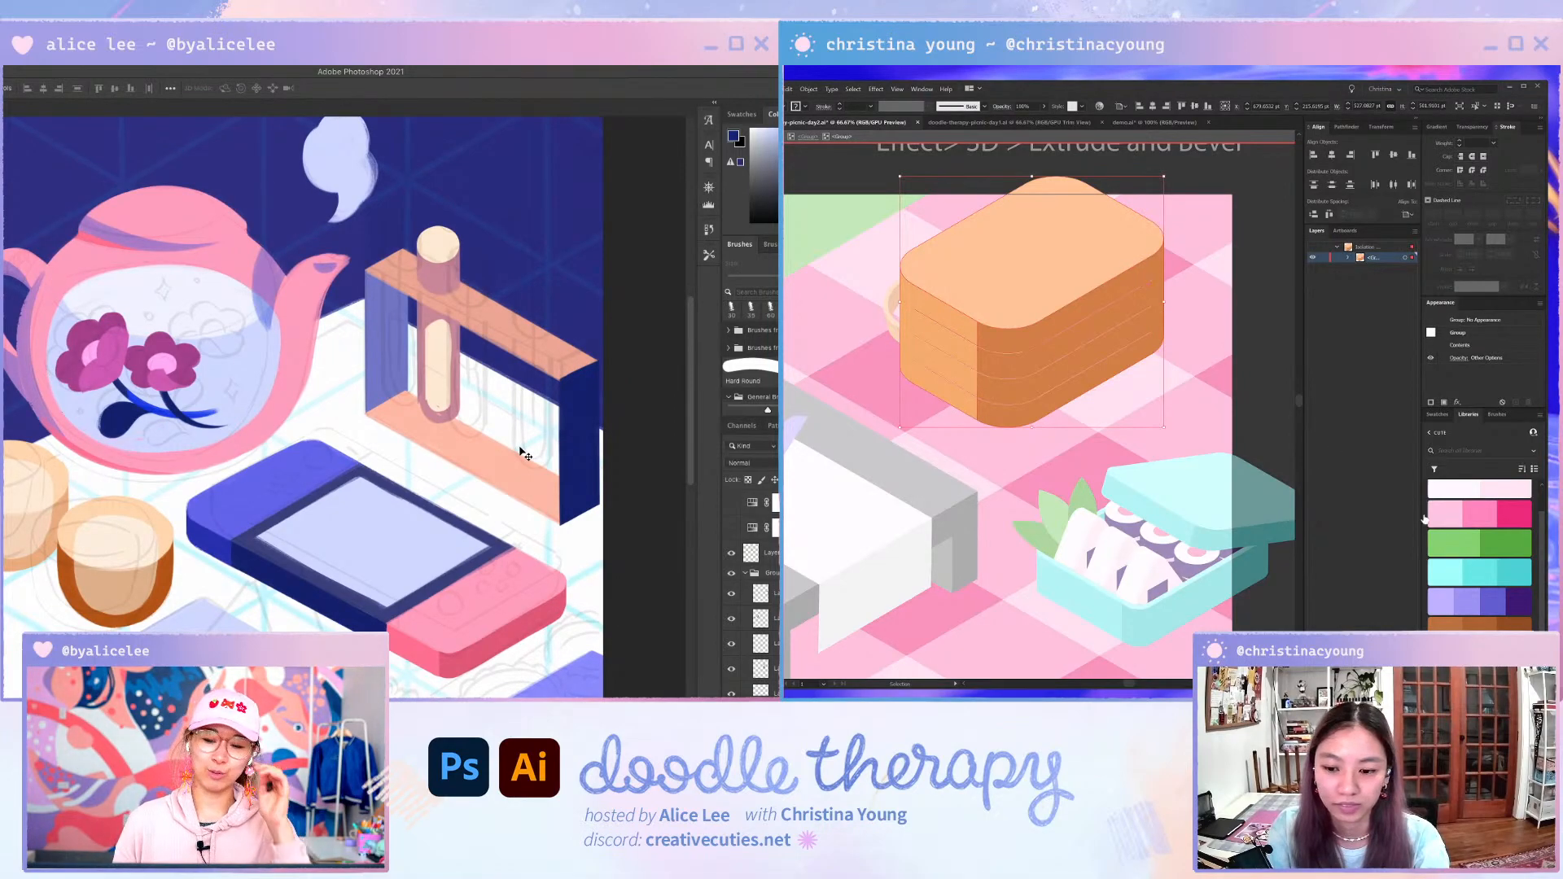
- Select the test tube's liquid layer in Photoshop and rotate the canvas to refine the liquid's edge
left_click(440, 341)
key("b")
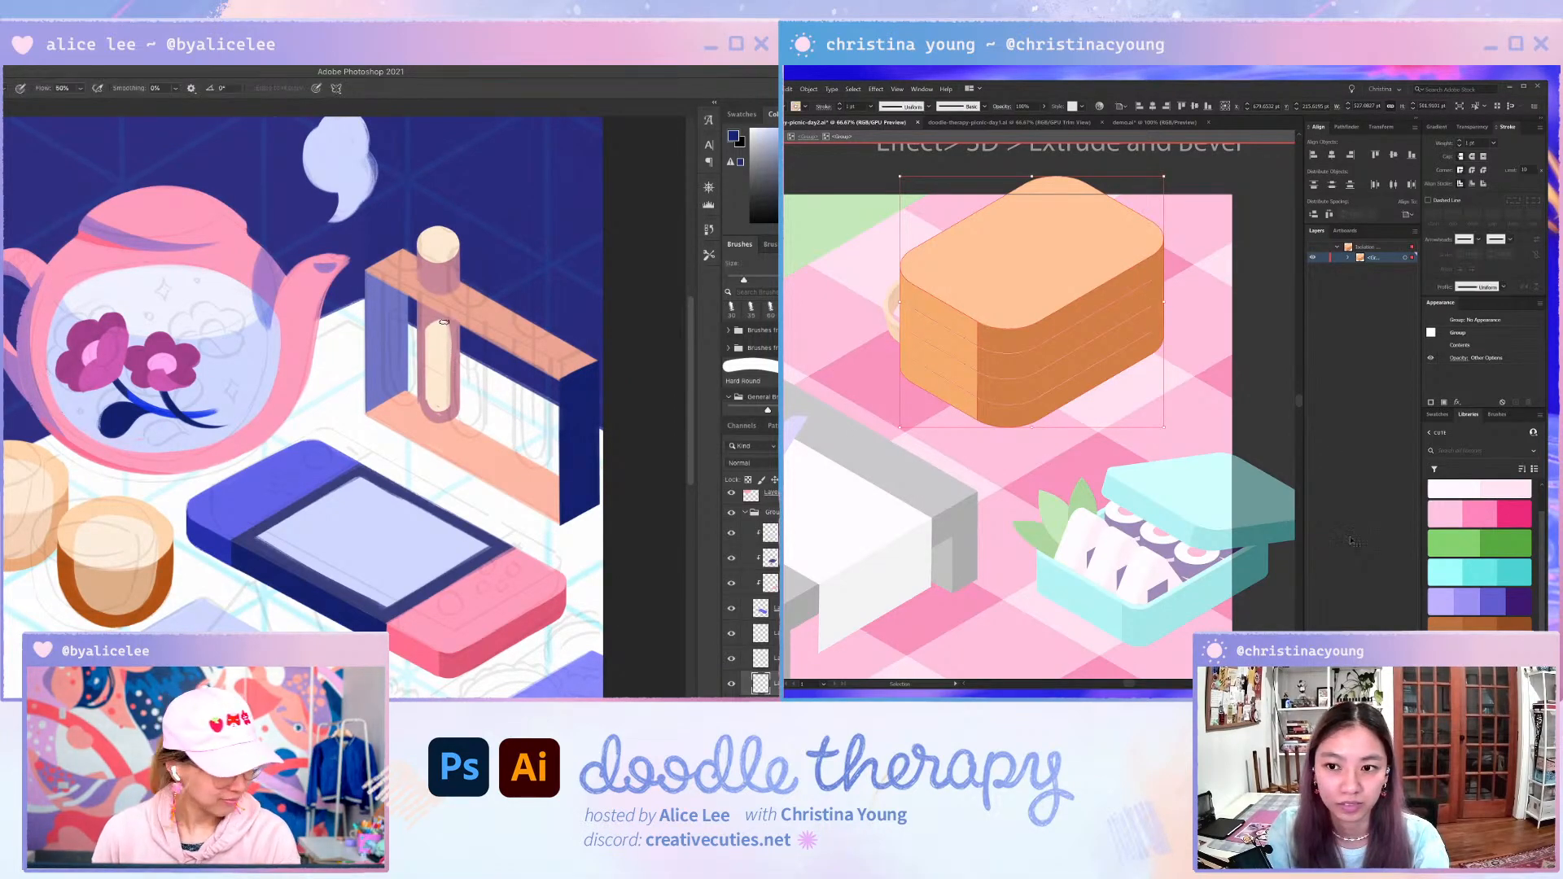
key("r")
mouse_move(443, 322)
left_mouse_down()
mouse_move(572, 424)
mouse_move(562, 339)
left_mouse_up()
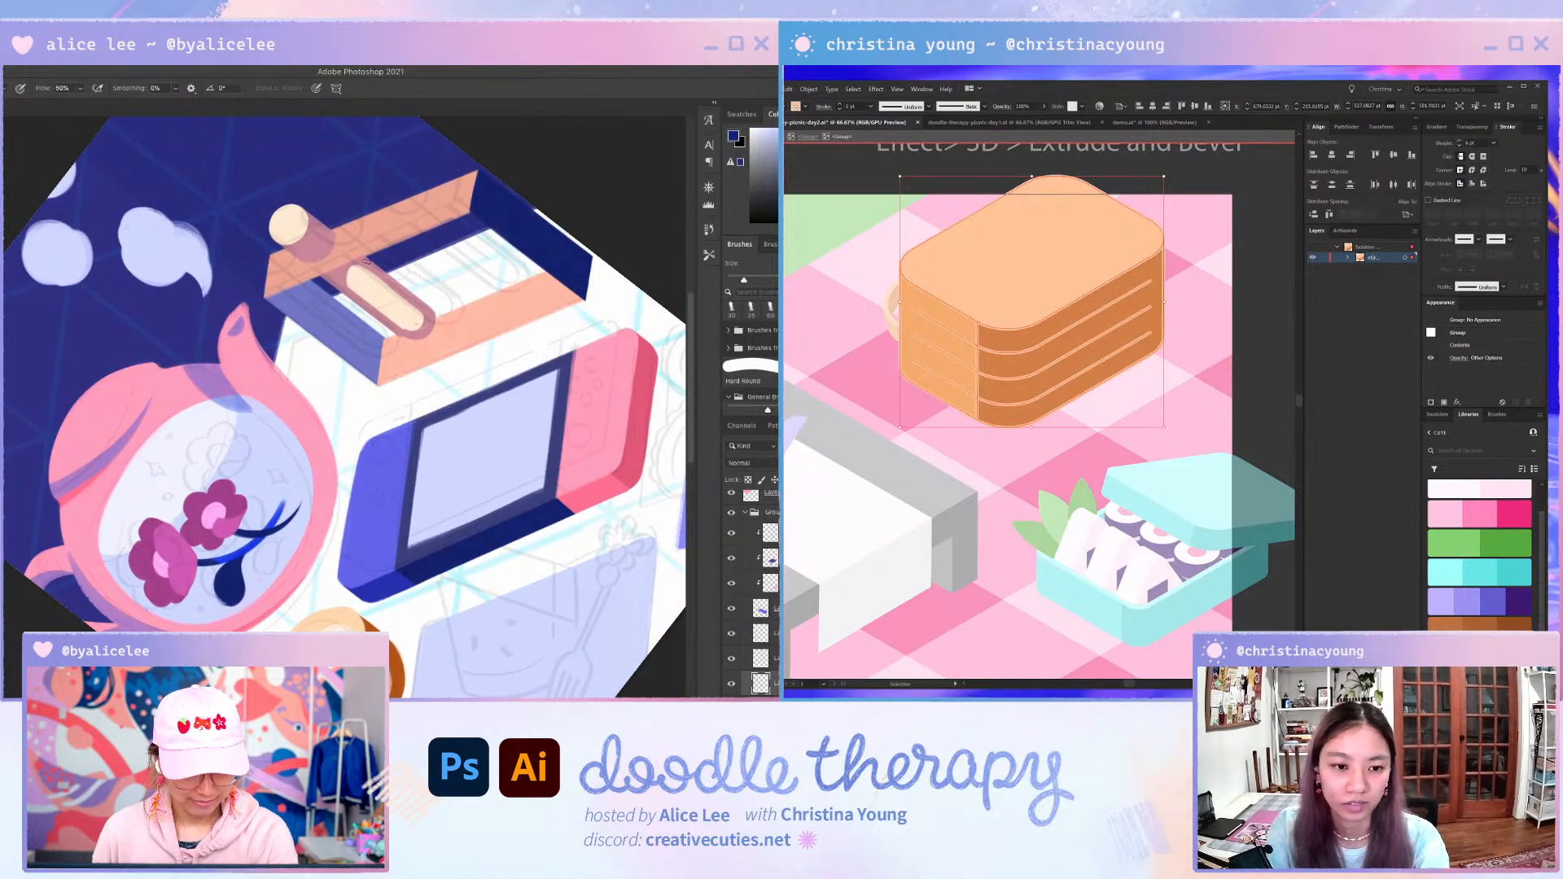
- Try a thinner stroke on the whole group of basket lines in Illustrator, and remove the group's stroke
key("Down")
key("Down")
key("Down")
left_click(345, 297)
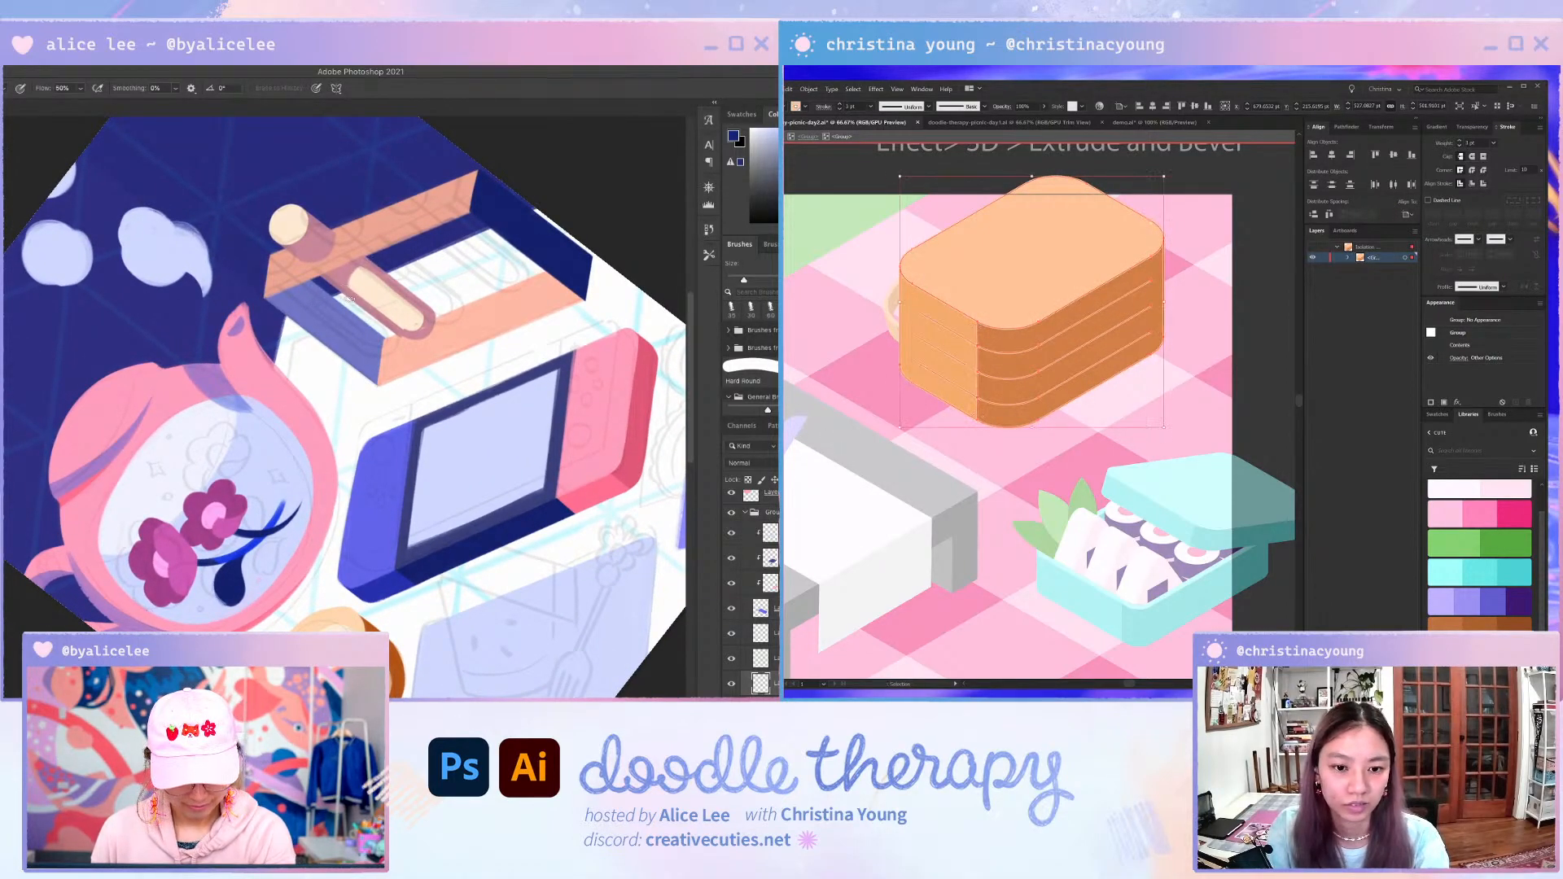
key("/")
key("Escape")
- Touch up the test tube's liquid in Photoshop with its sampled cream color and the Eraser, and select the basket's individual band lines in Illustrator
key("b")
left_click(414, 479, "alt")
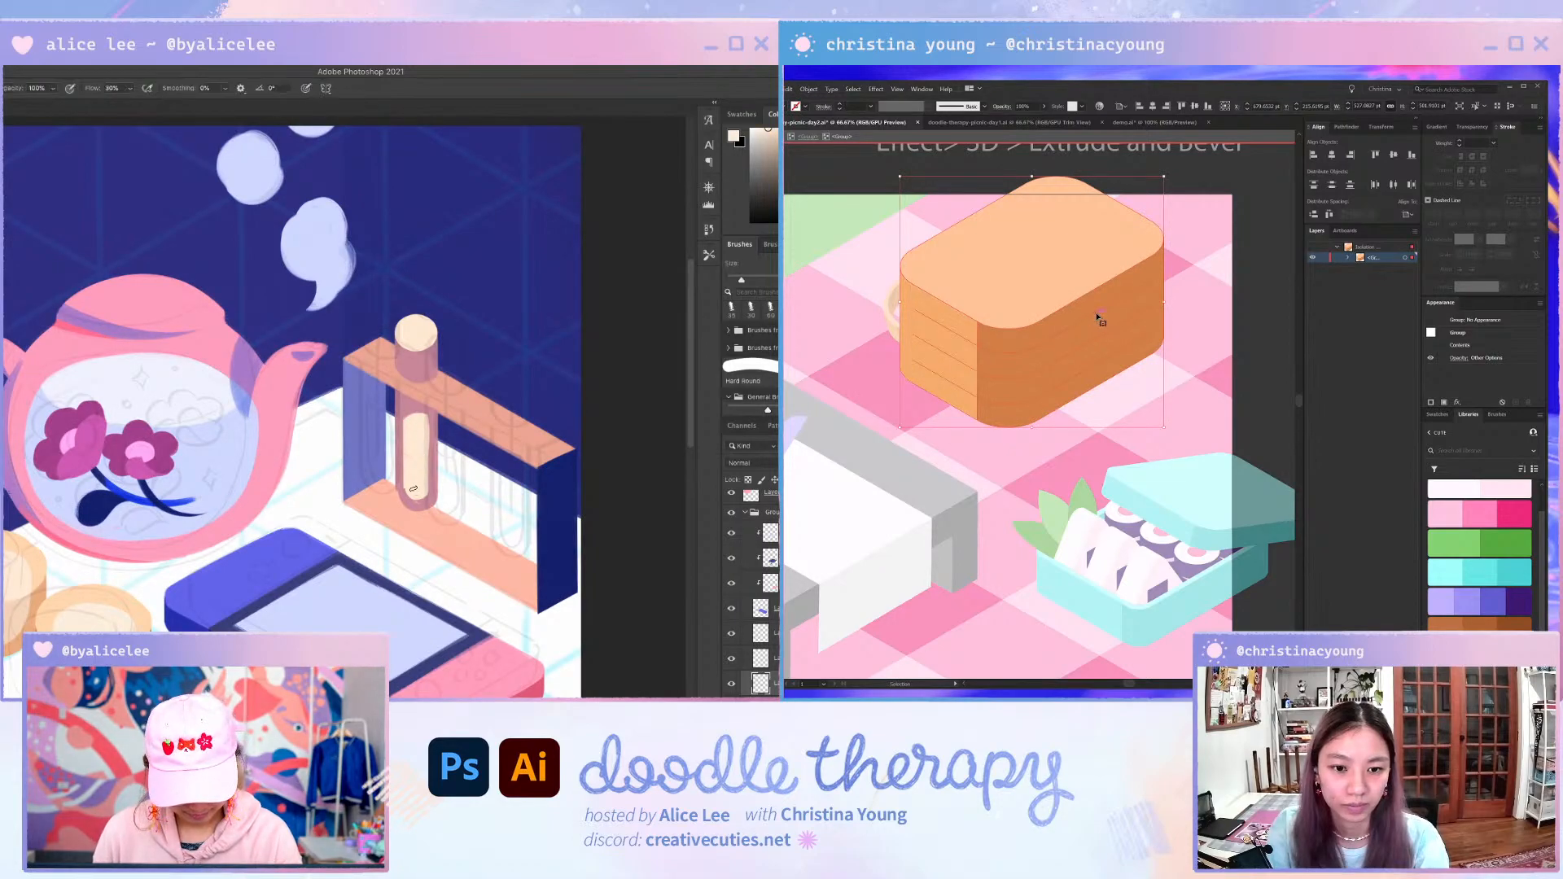
double_click(1098, 318)
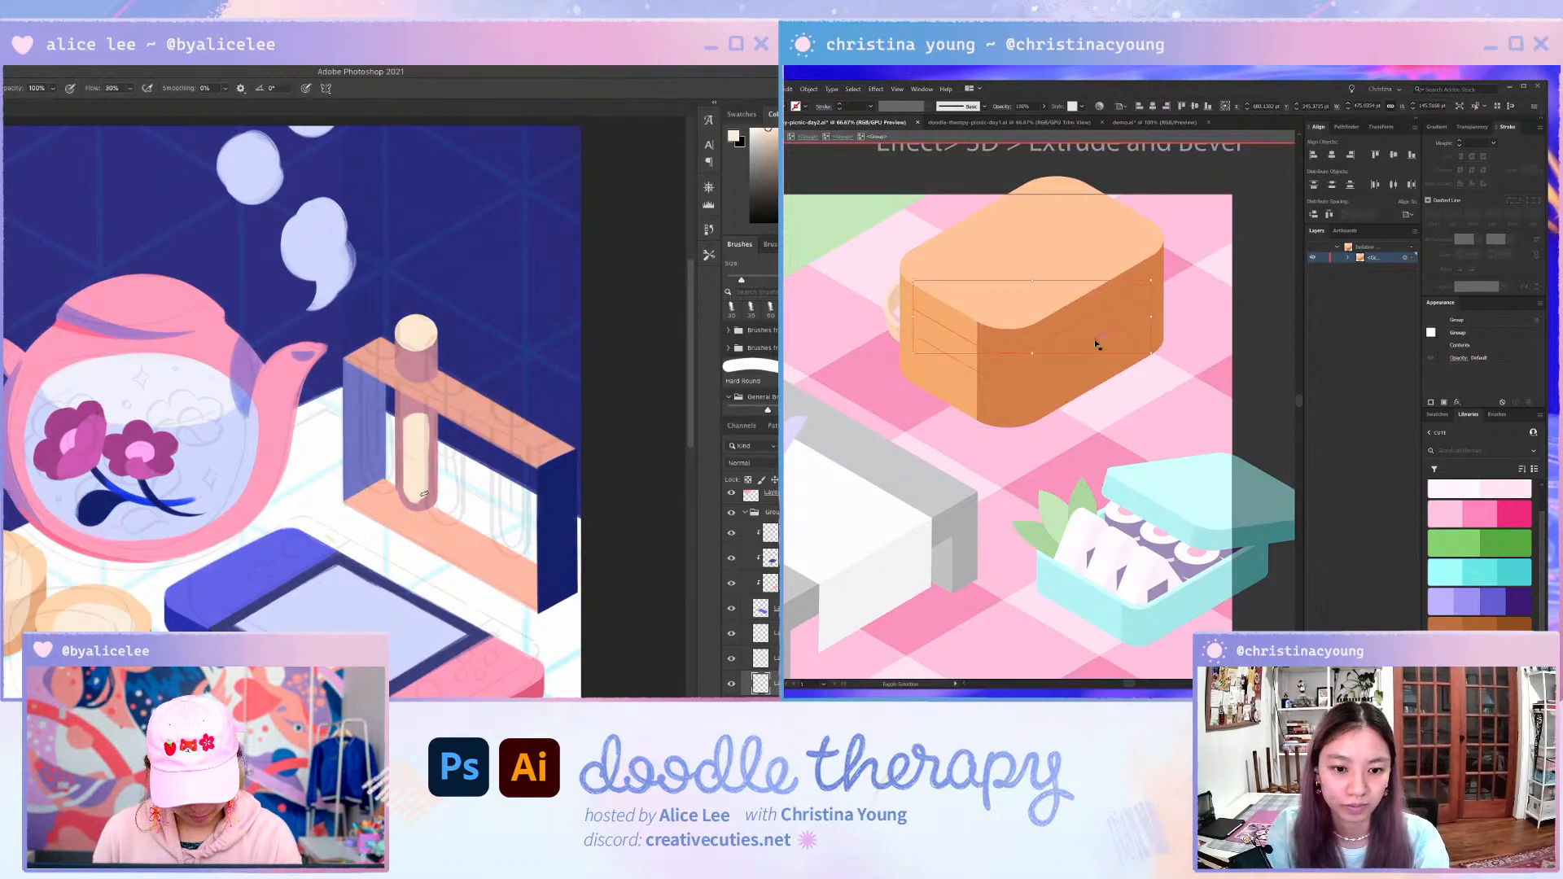
key("e")
left_click(1099, 369)
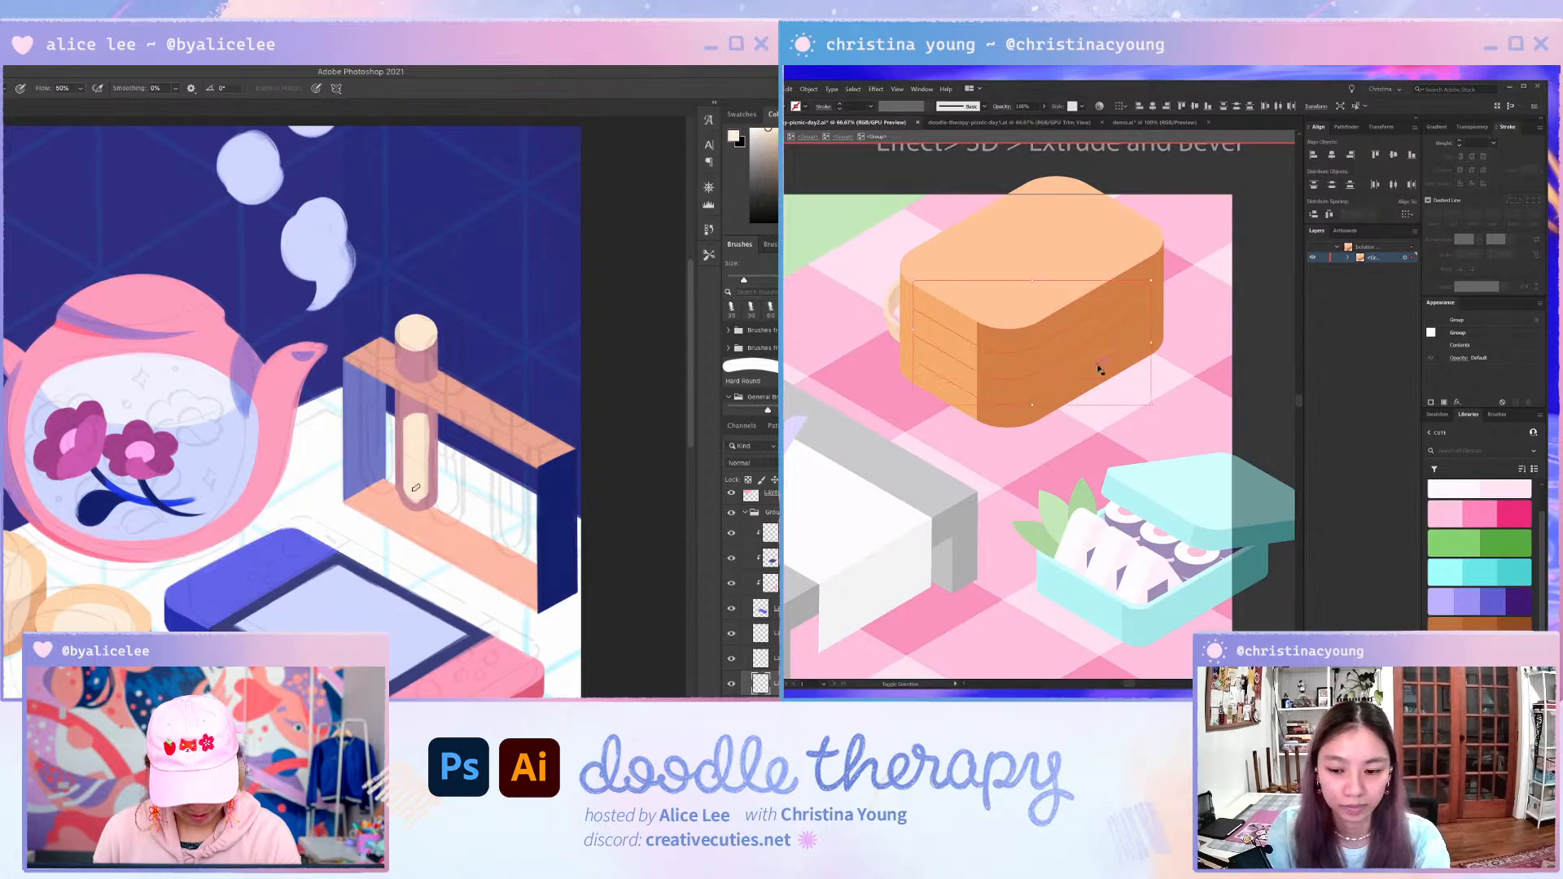
key("r")
left_click_drag(412, 487, 329, 341)
key("e")
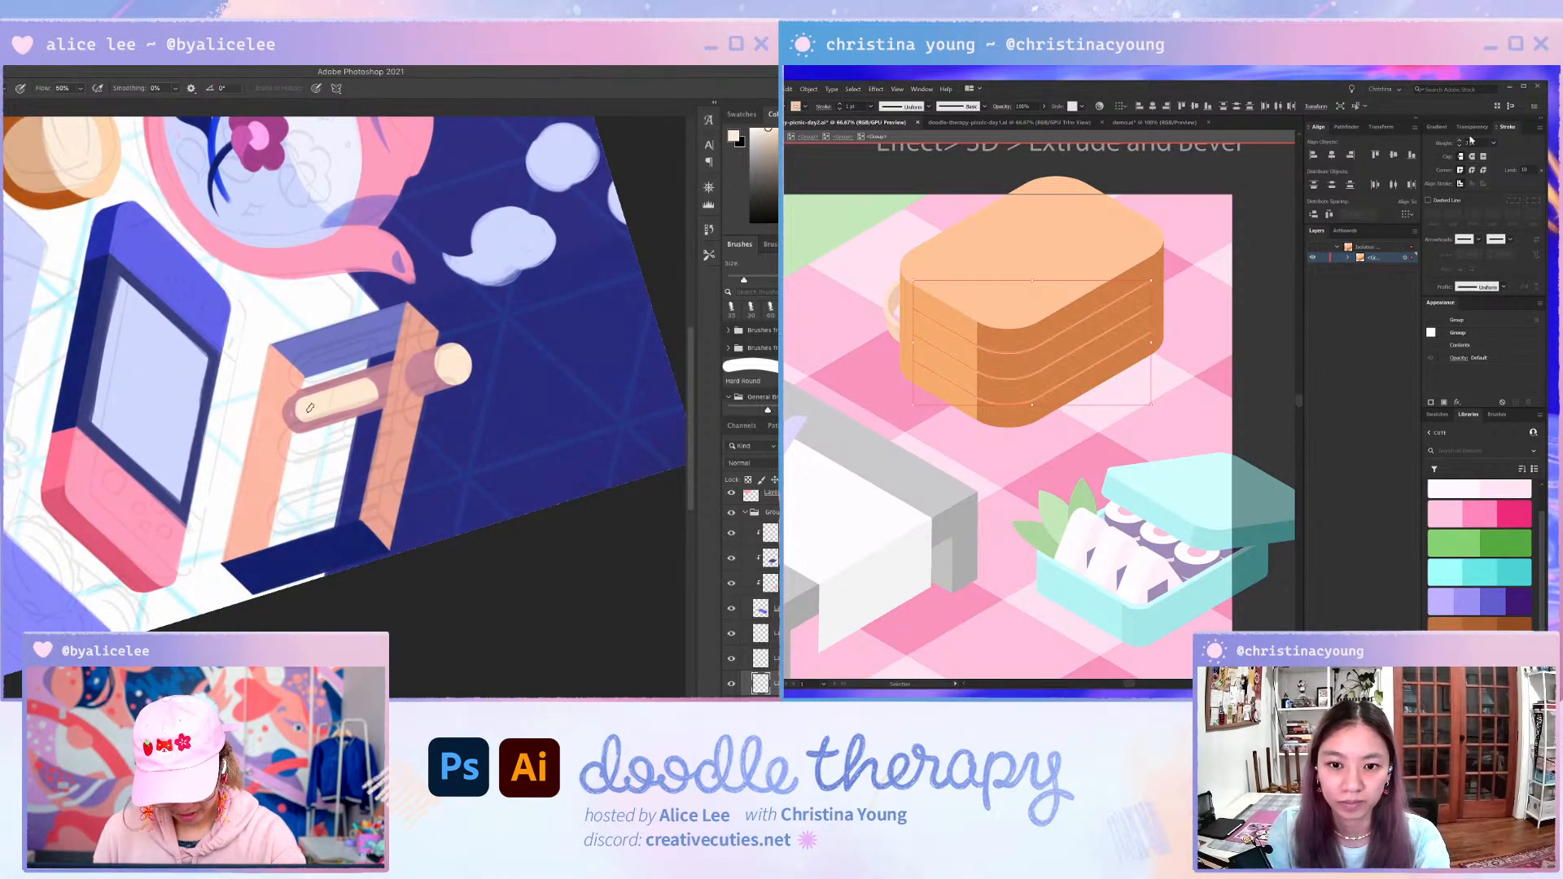
- Give the basket's band lines round caps and round joins, and sample the test tube's mauve glass color in Photoshop
key("super+shift+alt+n")
left_click(1472, 156)
left_click(298, 415, "alt")
left_click(1472, 170)
key("ctrl+shift+a")
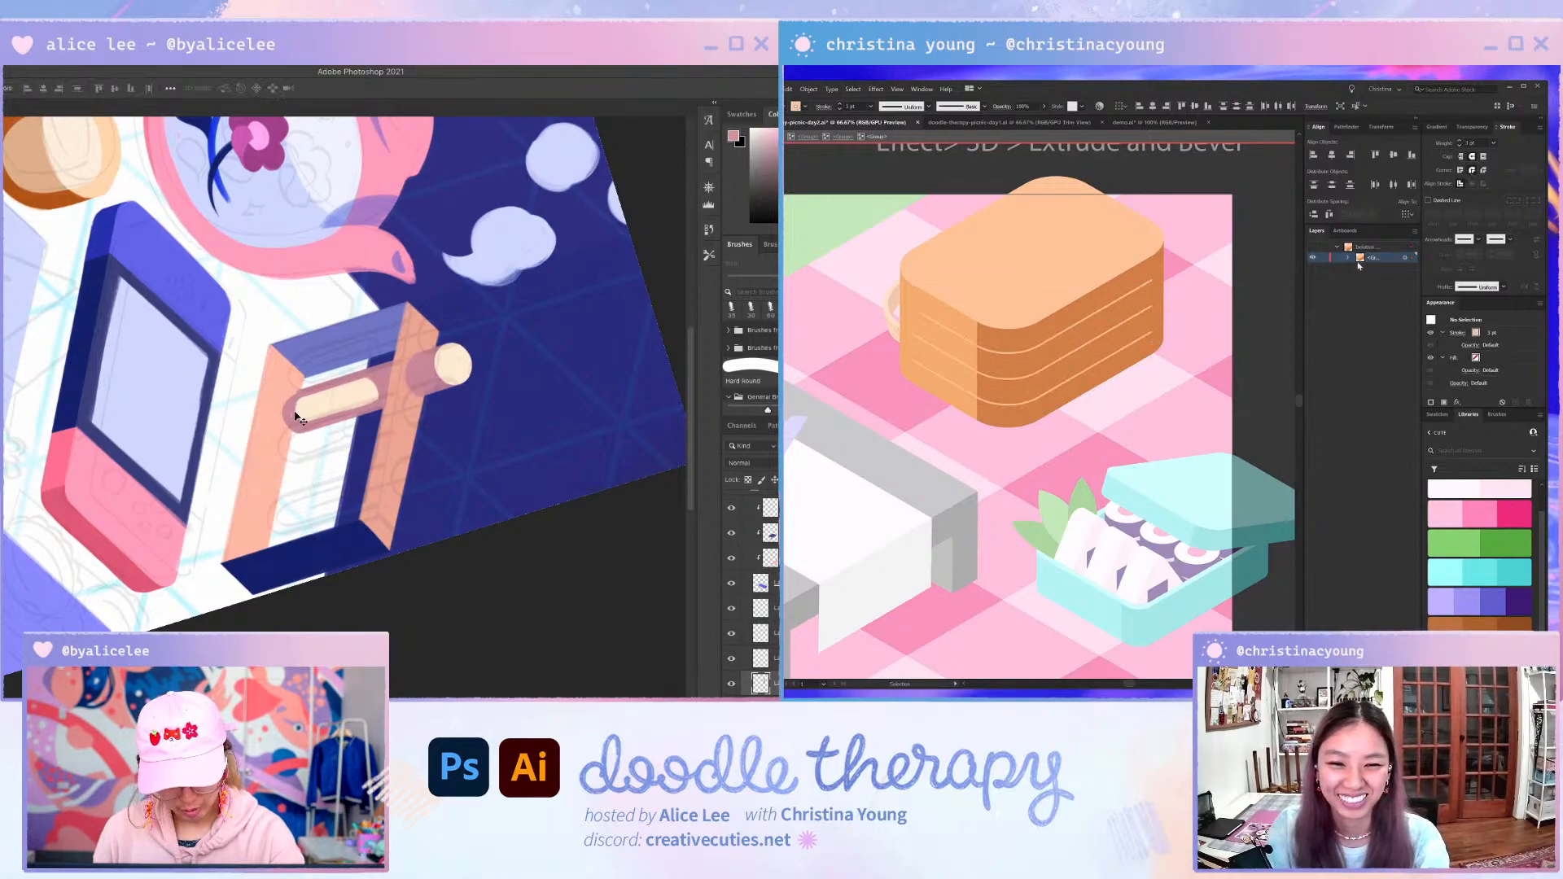
key("Escape")
- Recolor the gray tabletop of the picnic table with a brown swatch from the library
scroll(1274, 265, "down", 1)
key("r")
left_click_drag(222, 490, 320, 451)
left_click_drag(1293, 292, 1258, 278)
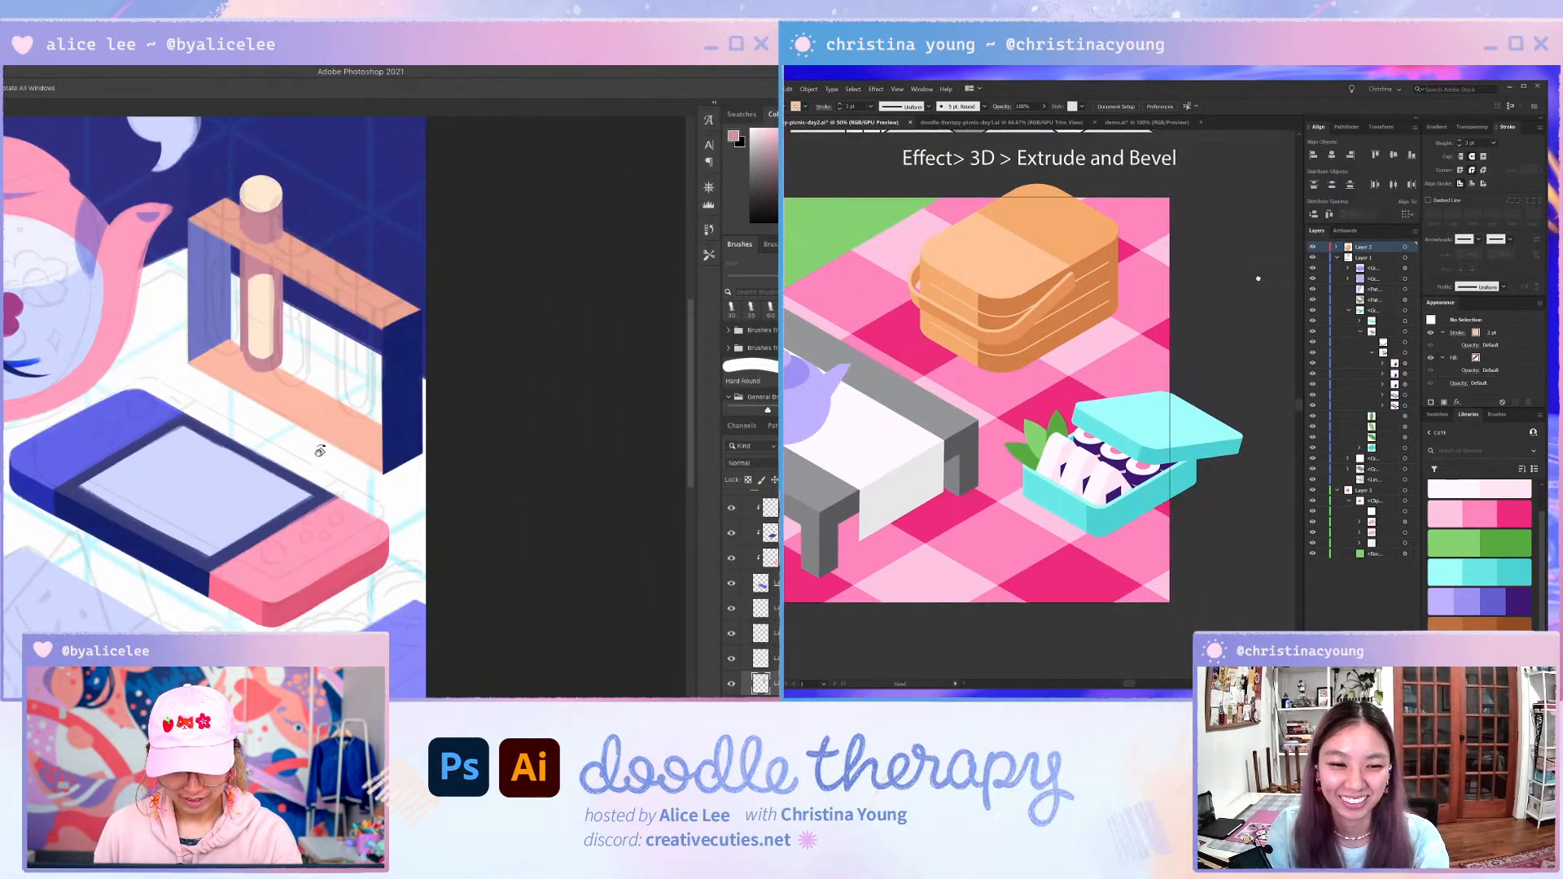
left_click_drag(319, 451, 547, 507)
scroll(1190, 262, "down", 1)
scroll(972, 393, "up", 1)
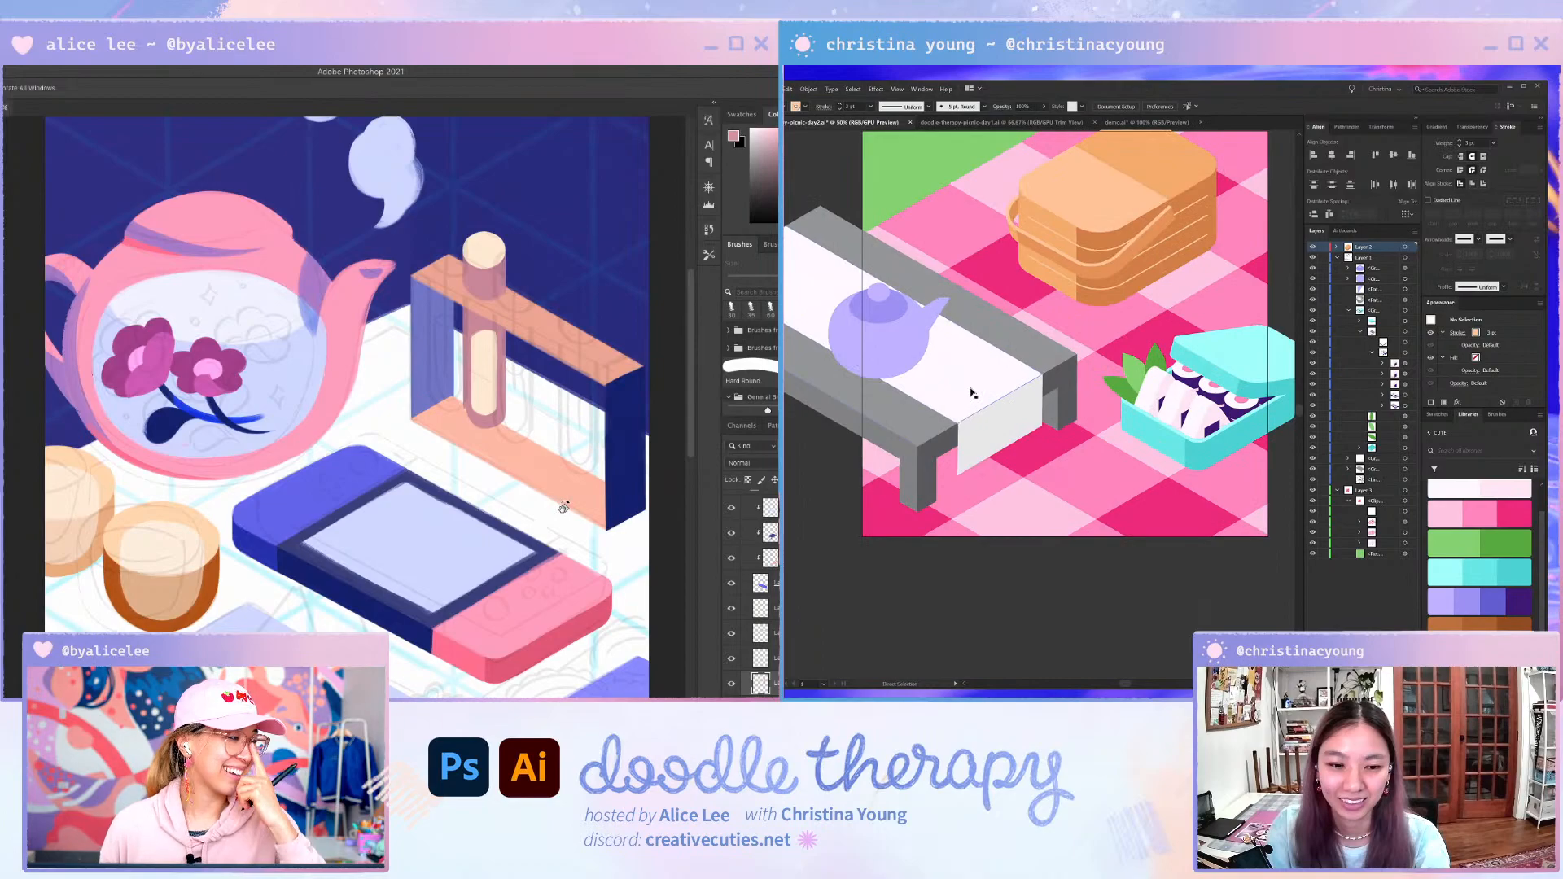
left_click(983, 367)
key("b")
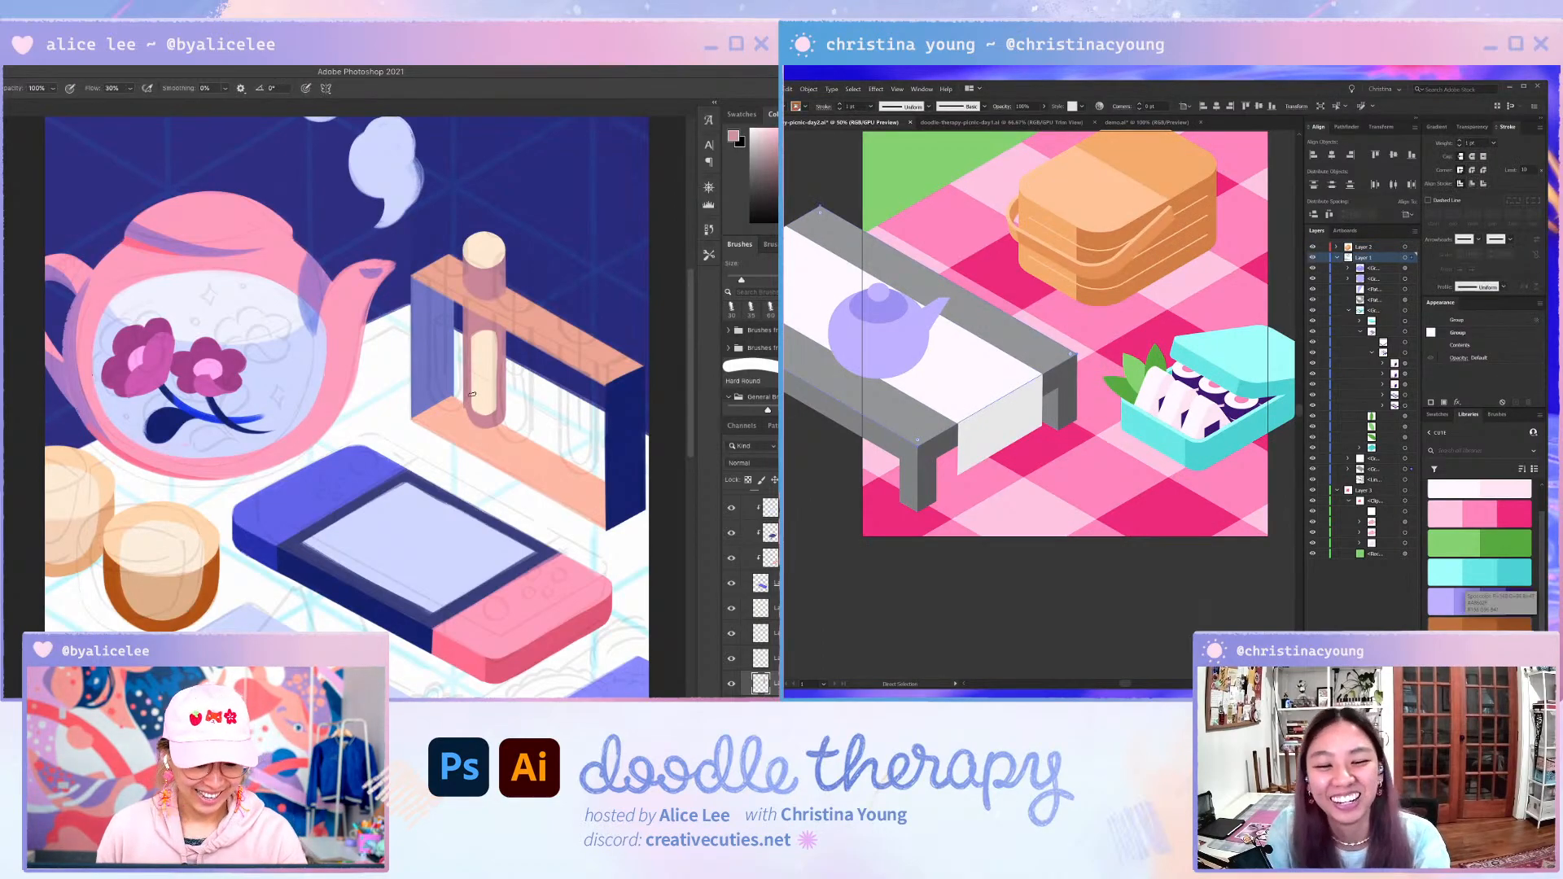
left_click(1491, 627)
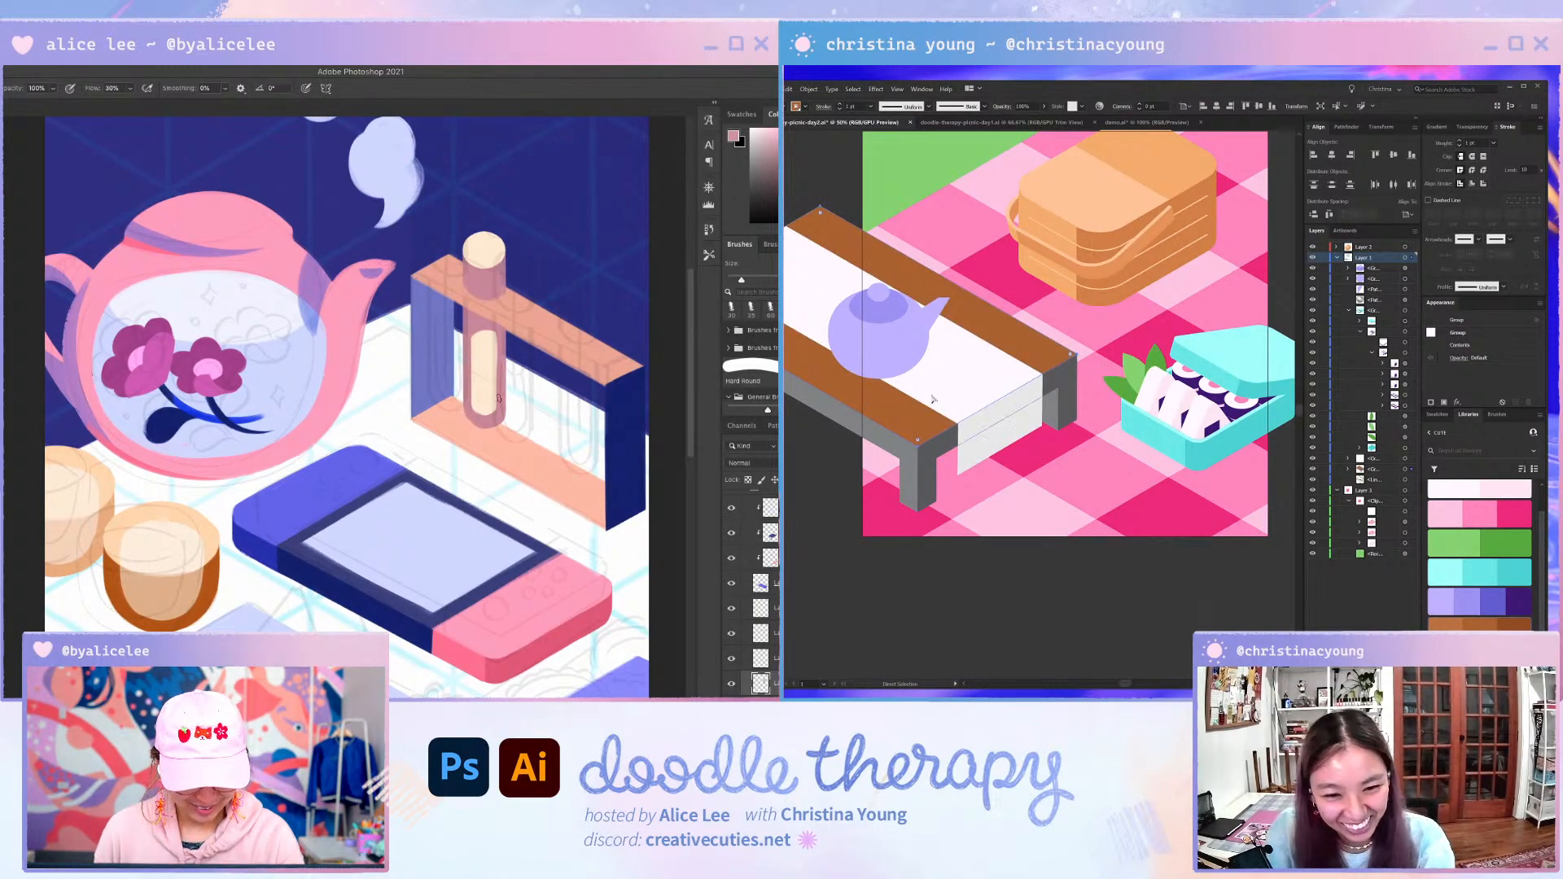
- Color the right-hand faces of the two table legs brown, and rotate the Photoshop canvas to refine the test tube
key("r")
mouse_move(498, 399)
left_mouse_down()
mouse_move(492, 468)
mouse_move(415, 598)
mouse_move(456, 444)
left_mouse_up()
left_click(1066, 399)
key("e")
left_click(933, 472, "shift")
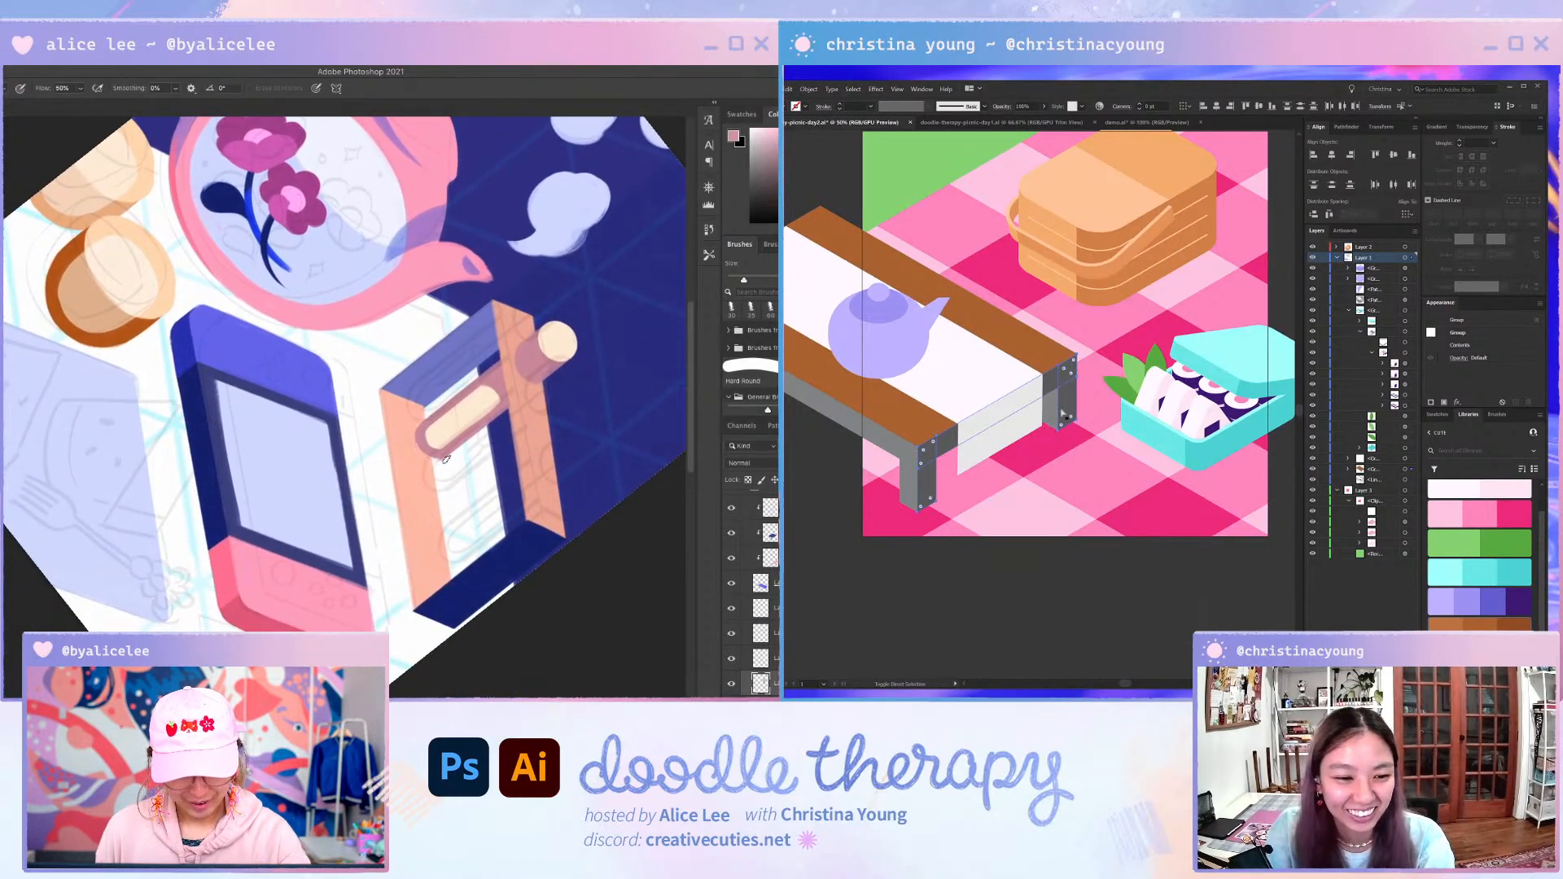
key("b")
left_click(1075, 481)
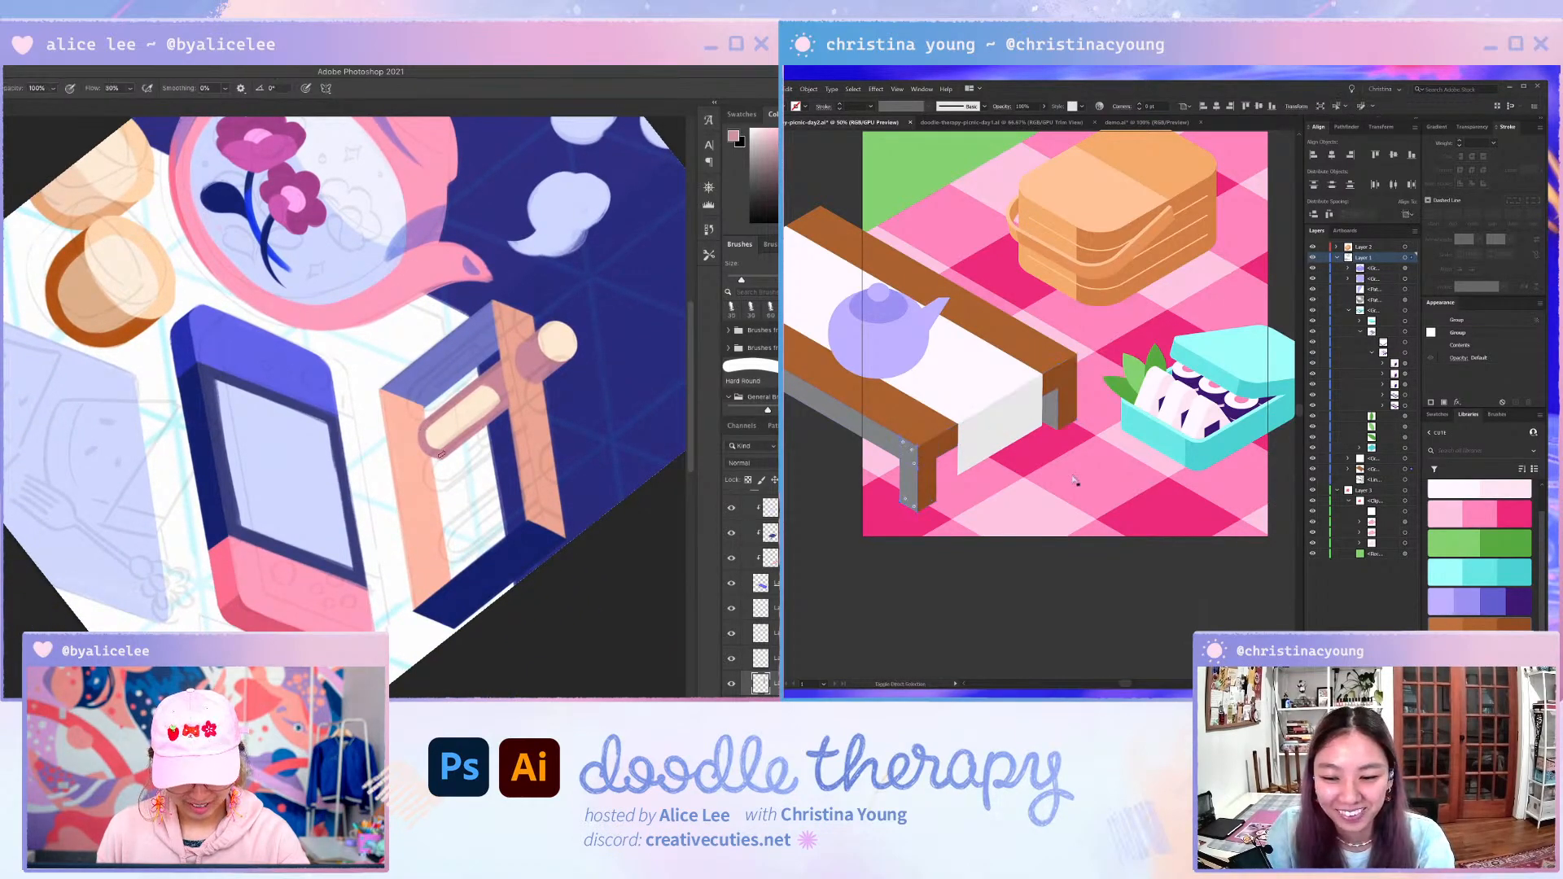
- Color the remaining gray side faces of the table and its legs with a brown swatch, and deselect the table
left_click(1050, 405)
left_click_drag(421, 431, 425, 452)
left_click(911, 466, "shift")
left_click(1488, 625)
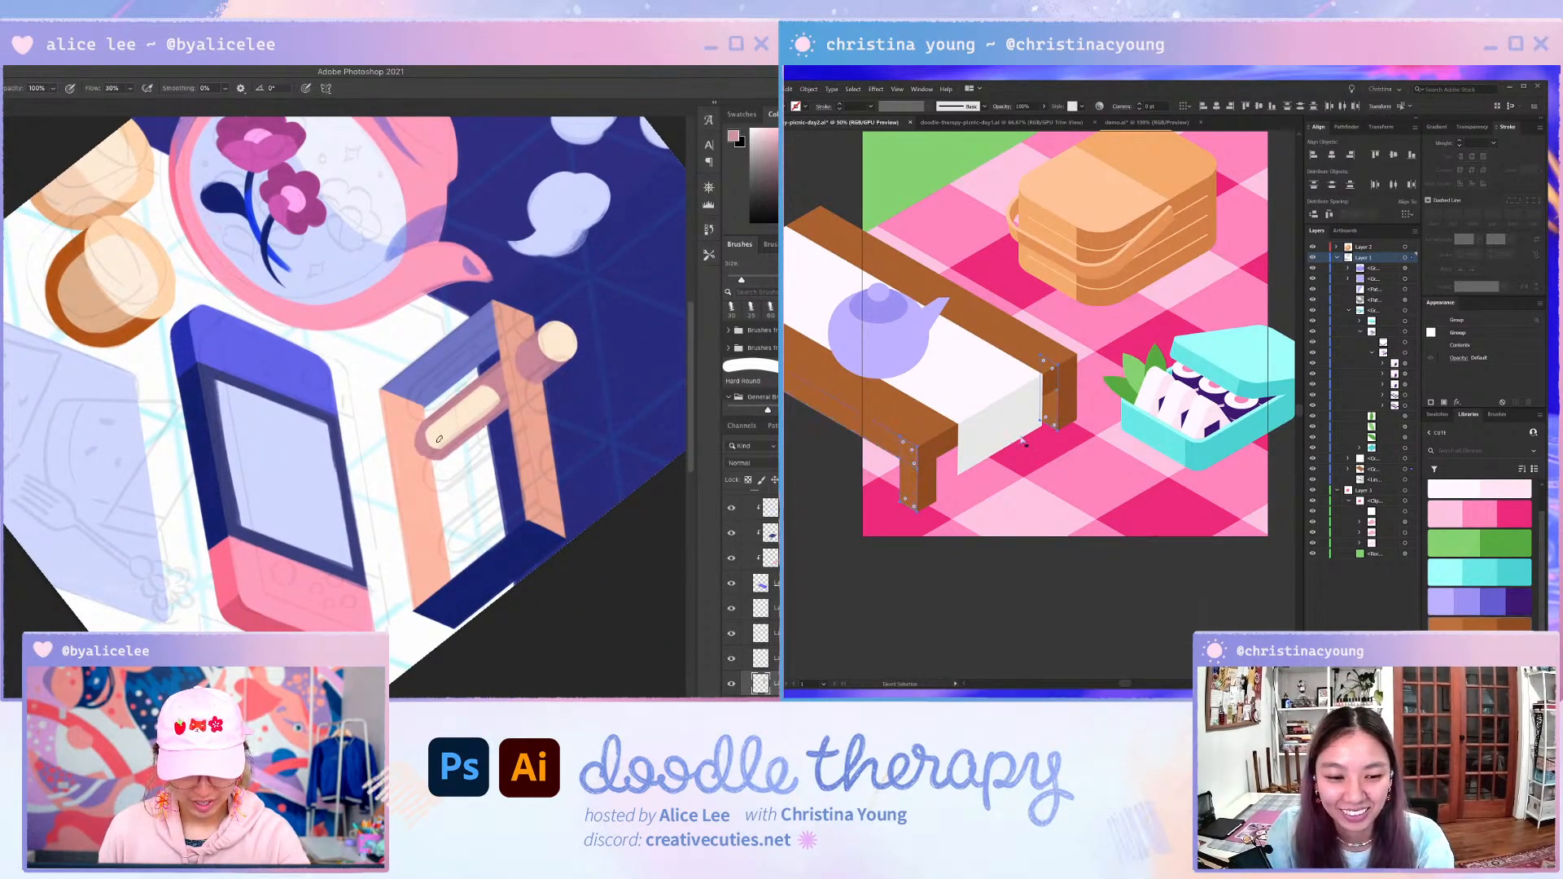
left_click(1055, 421)
key("Escape")
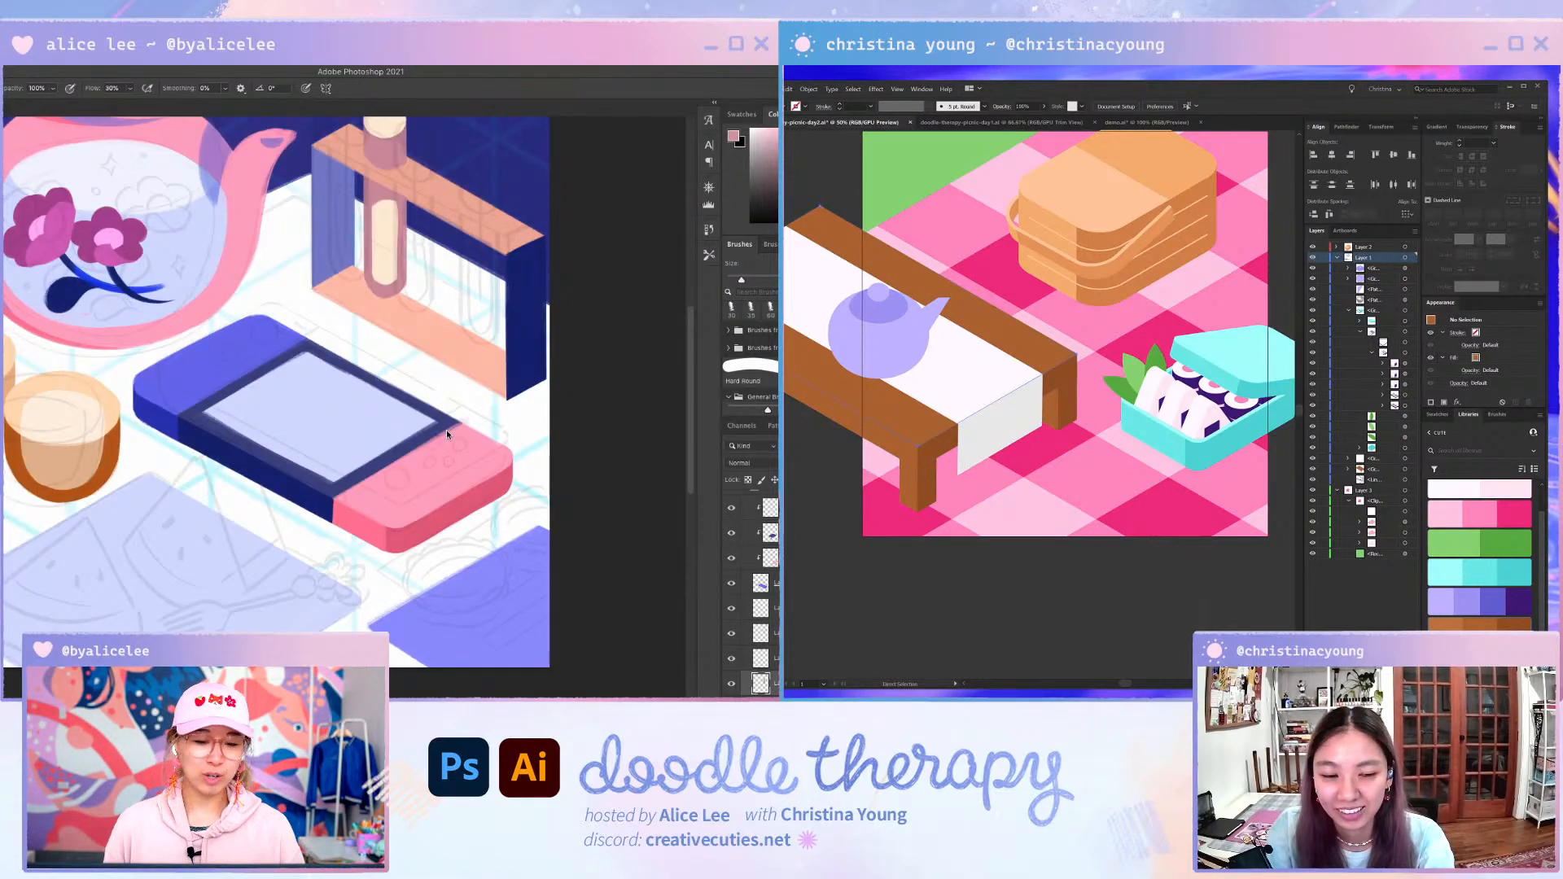
key("ctrl+z")
key("ctrl+shift+a")
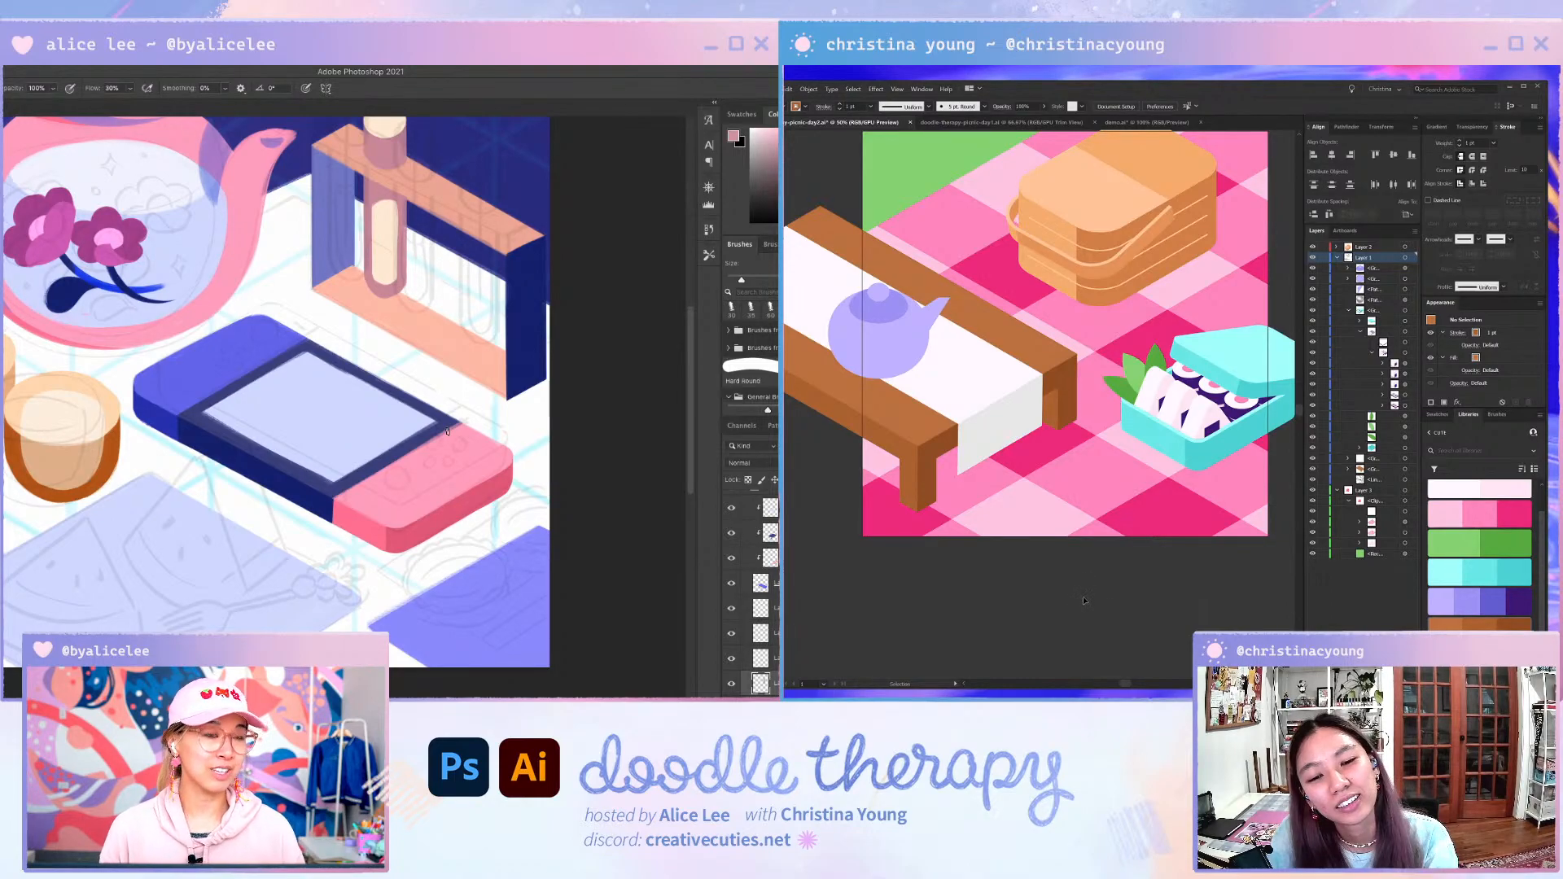
- Move the gray 3D bowl from beside the artboard onto the white tablecloth next to the teapot
left_click_drag(1132, 588, 1109, 653)
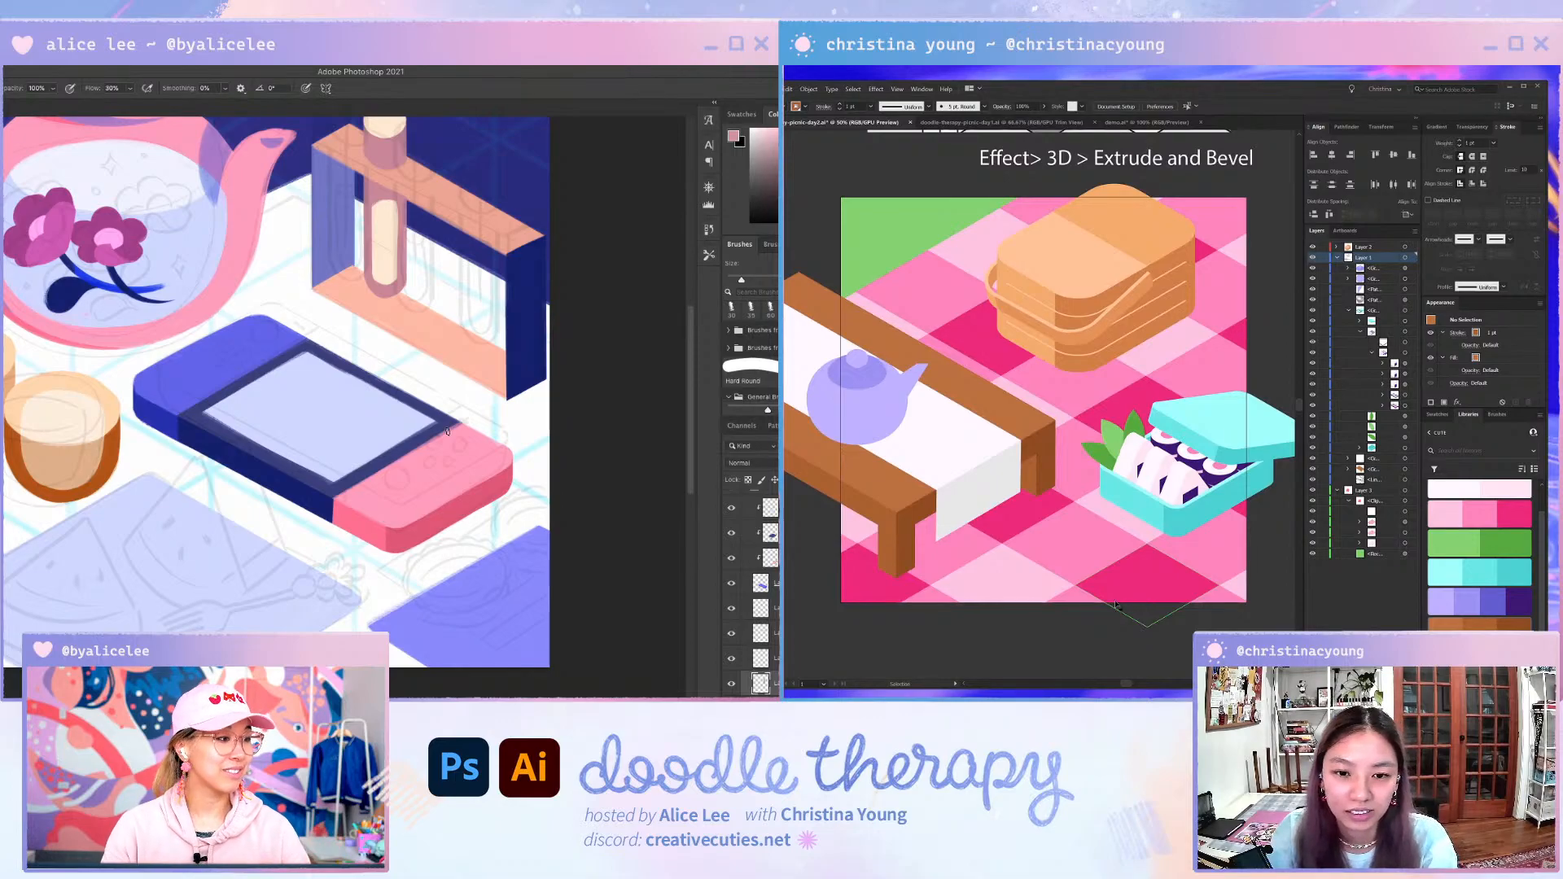
key("ctrl+minus")
key("ctrl+minus")
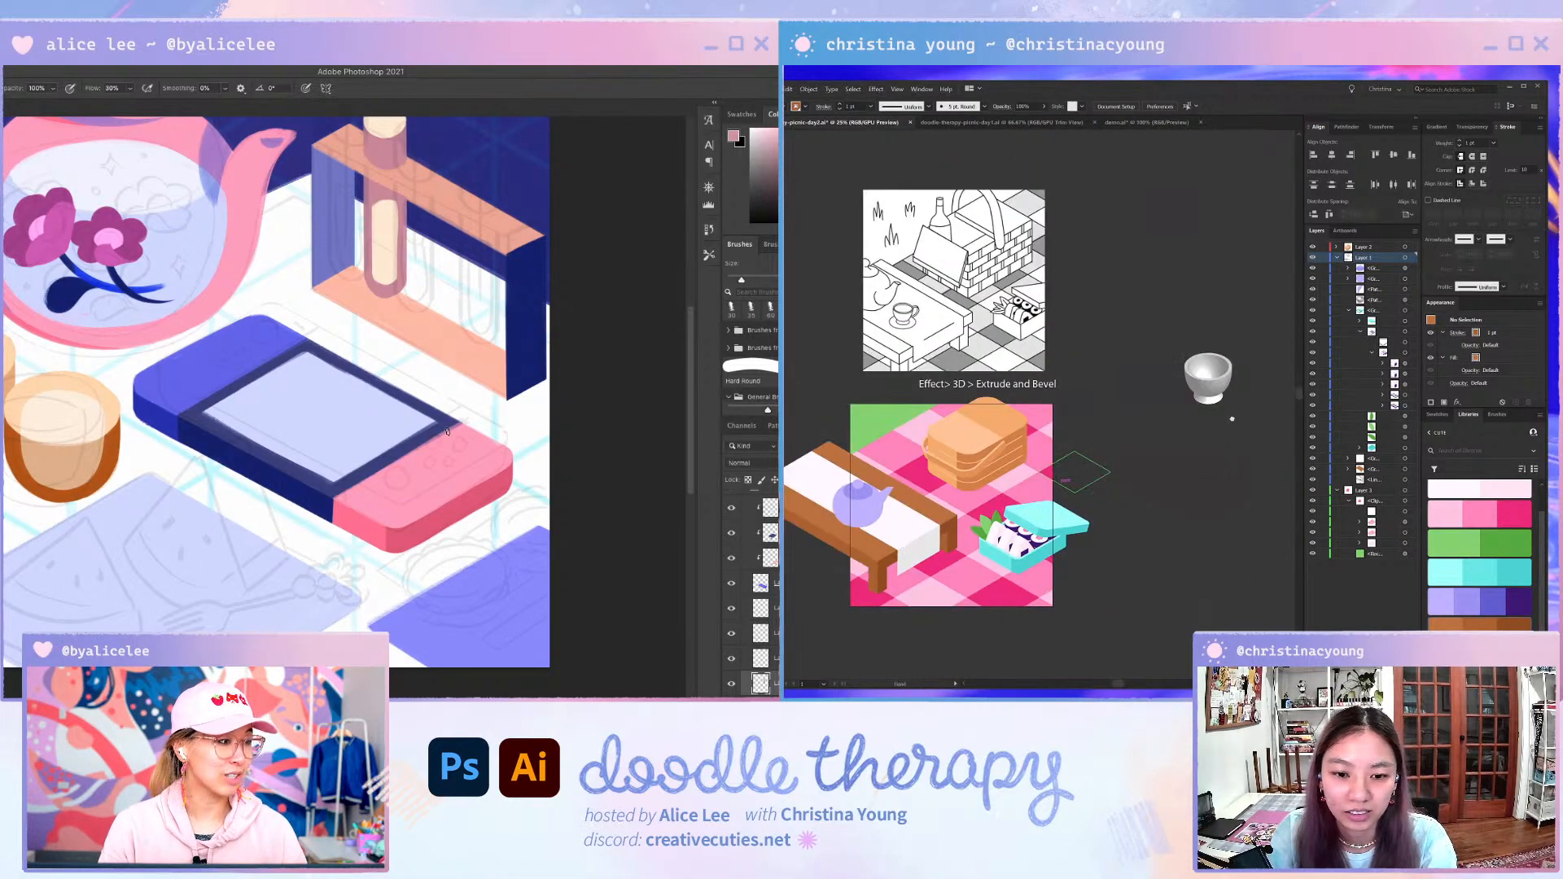
left_click_drag(1232, 420, 1222, 421)
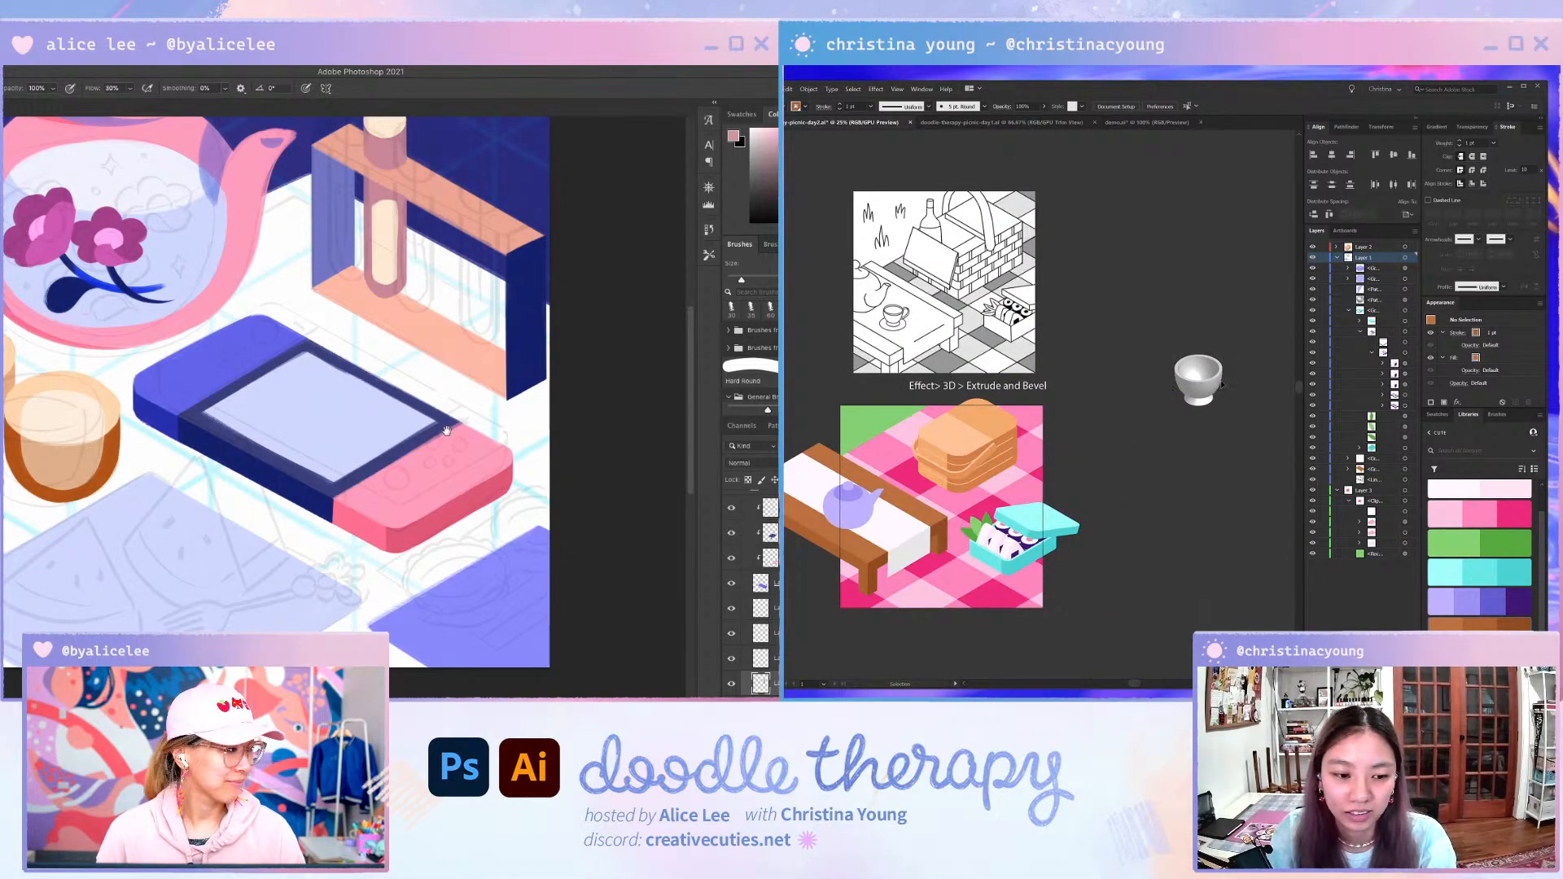
left_click(1219, 384)
left_click_drag(1187, 389, 897, 517)
scroll(889, 520, "up", 3)
left_click_drag(940, 450, 918, 486)
- Select the test tube liquid's layer in Photoshop and sample its cream color
key("r")
mouse_move(523, 545)
left_mouse_down()
mouse_move(366, 624)
mouse_move(342, 486)
left_mouse_up()
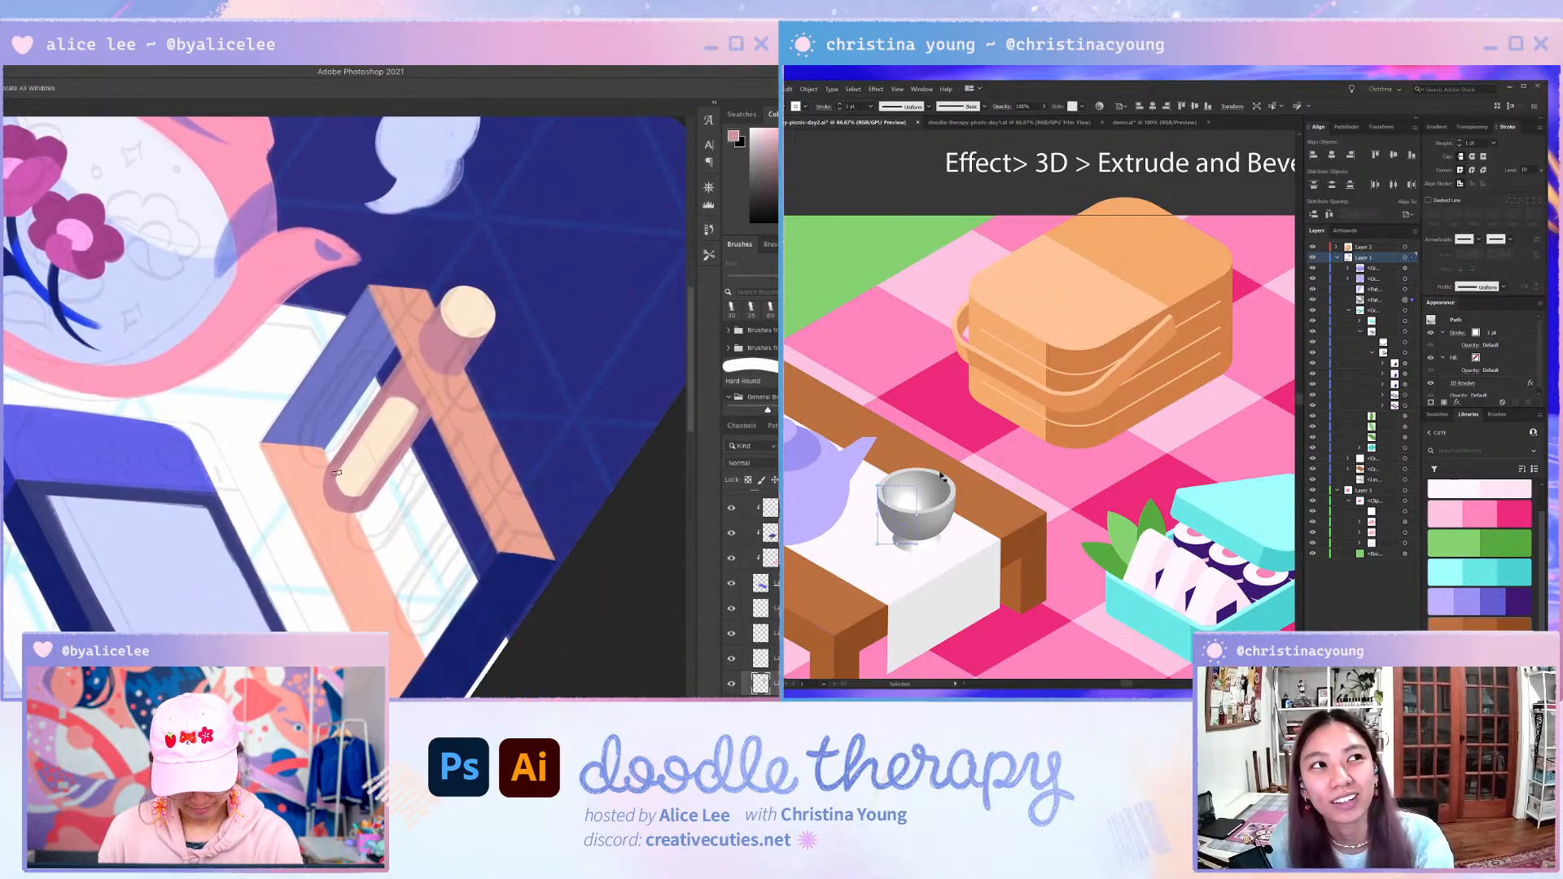
key("r")
left_click_drag(373, 590, 266, 408)
left_click_drag(948, 468, 985, 401)
key("Escape")
scroll(936, 465, "up", 1)
key("v")
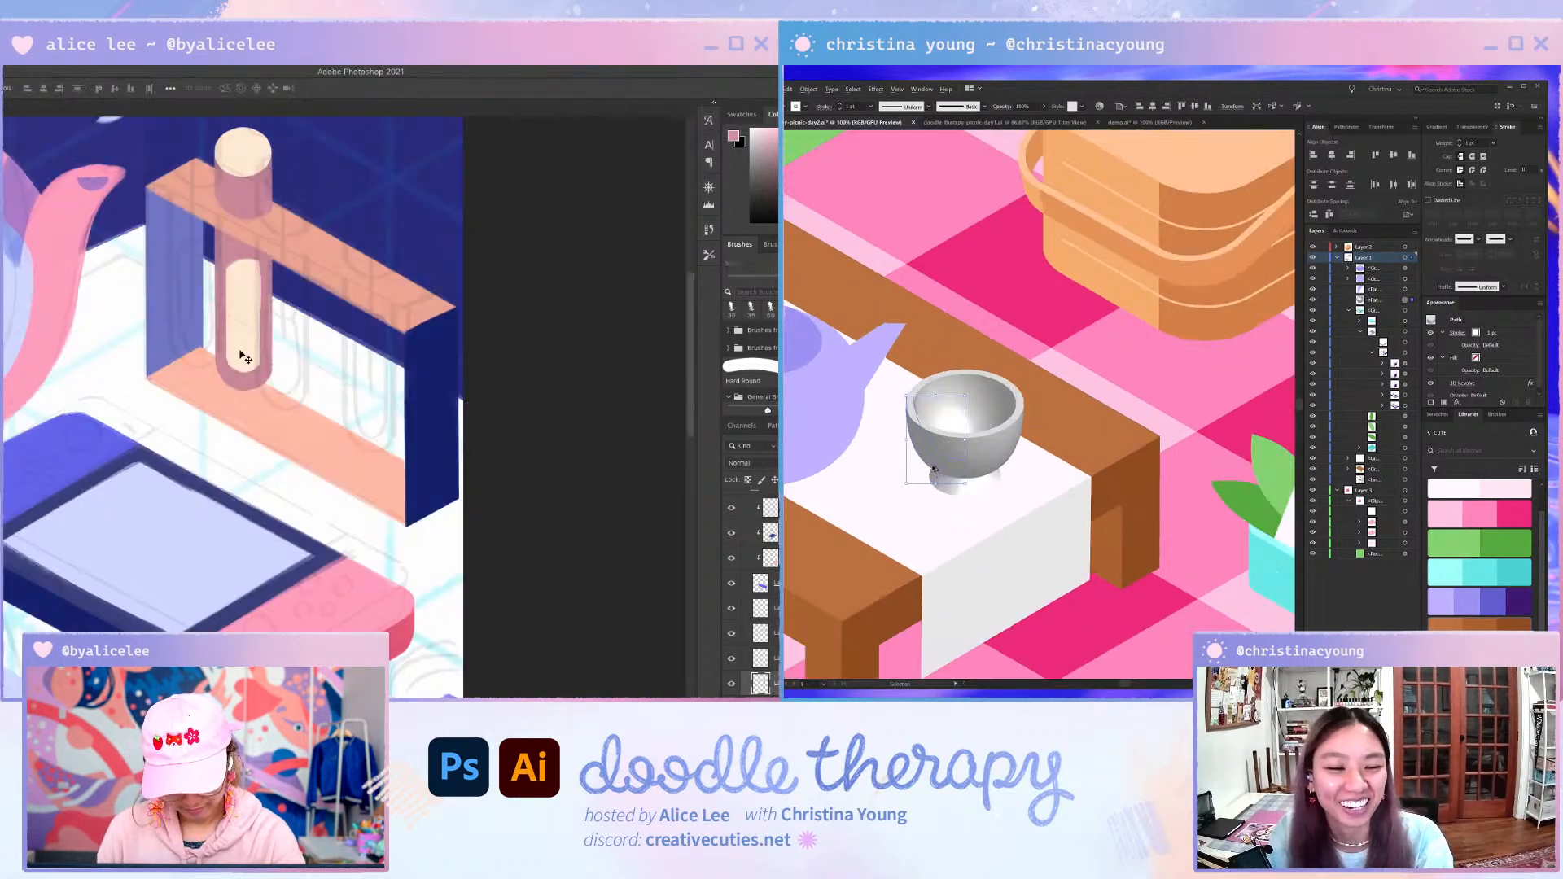
scroll(932, 466, "up", 1)
left_click(244, 356)
key("i")
left_click(244, 356)
left_click_drag(264, 384, 387, 482)
key("v")
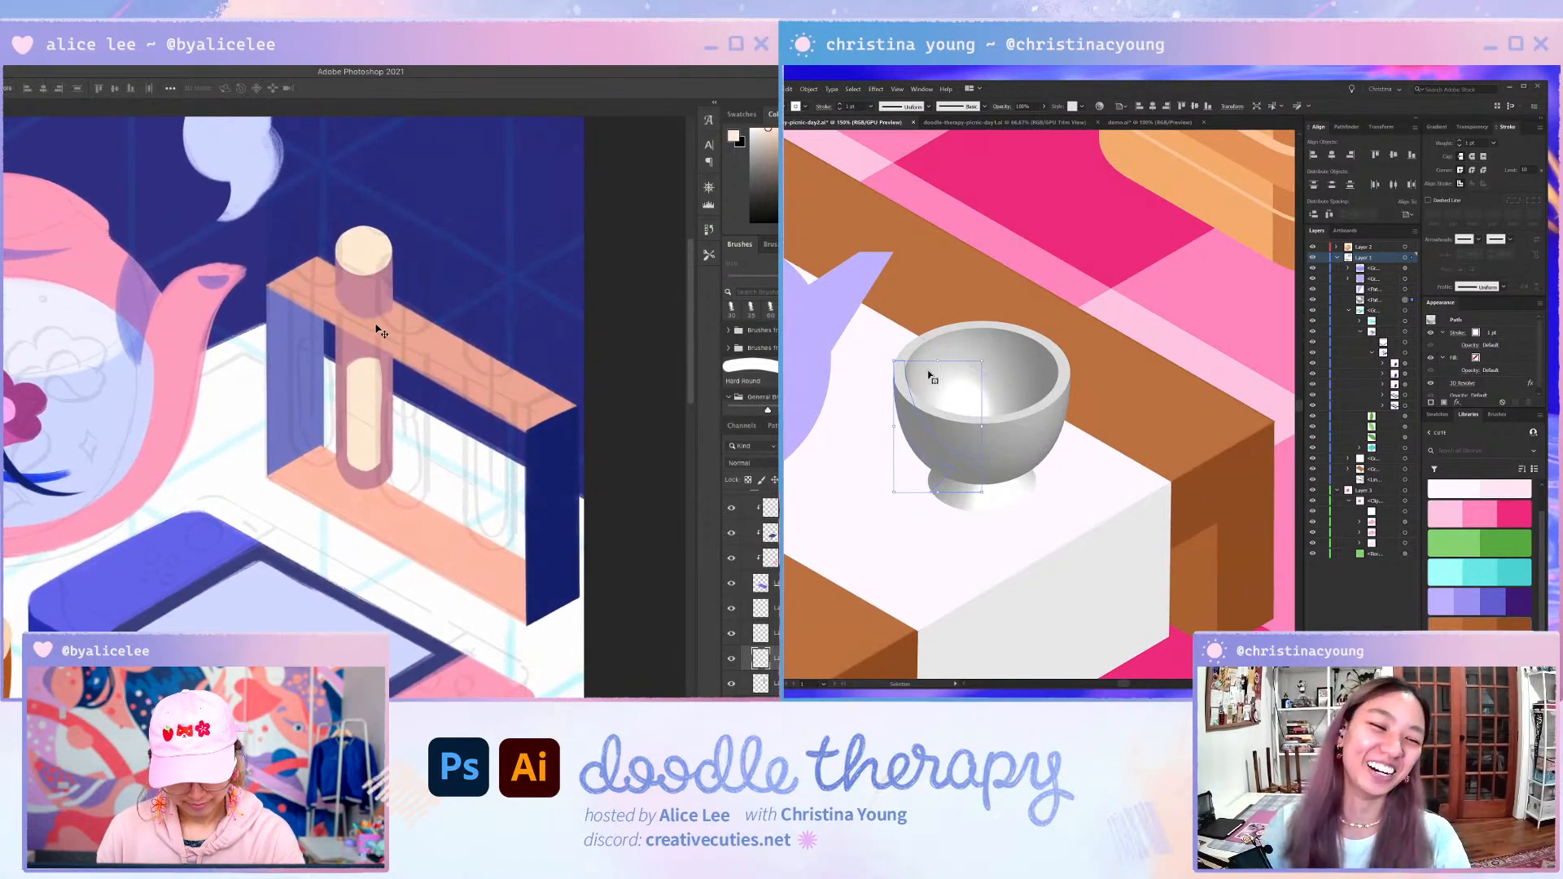
- Select the layer where the test tube crosses the rack's top bar in Photoshop, and ready the Eraser to clean up the overlap
left_click(379, 330)
key("r")
left_click_drag(378, 330, 396, 435)
scroll(944, 385, "down", 1)
key("b")
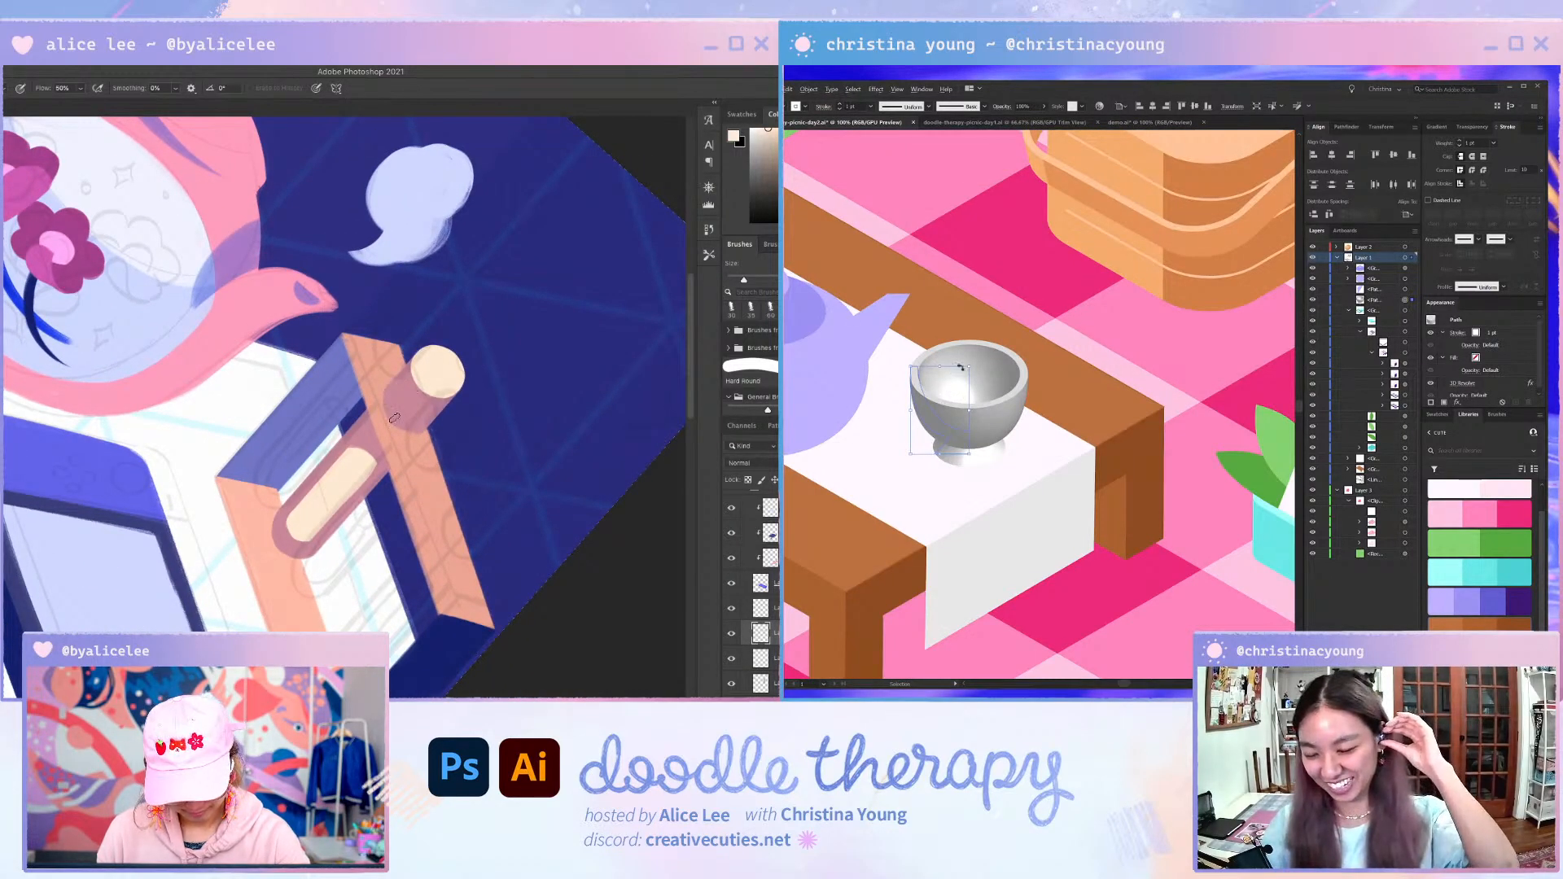
scroll(962, 368, "down", 1)
key("r")
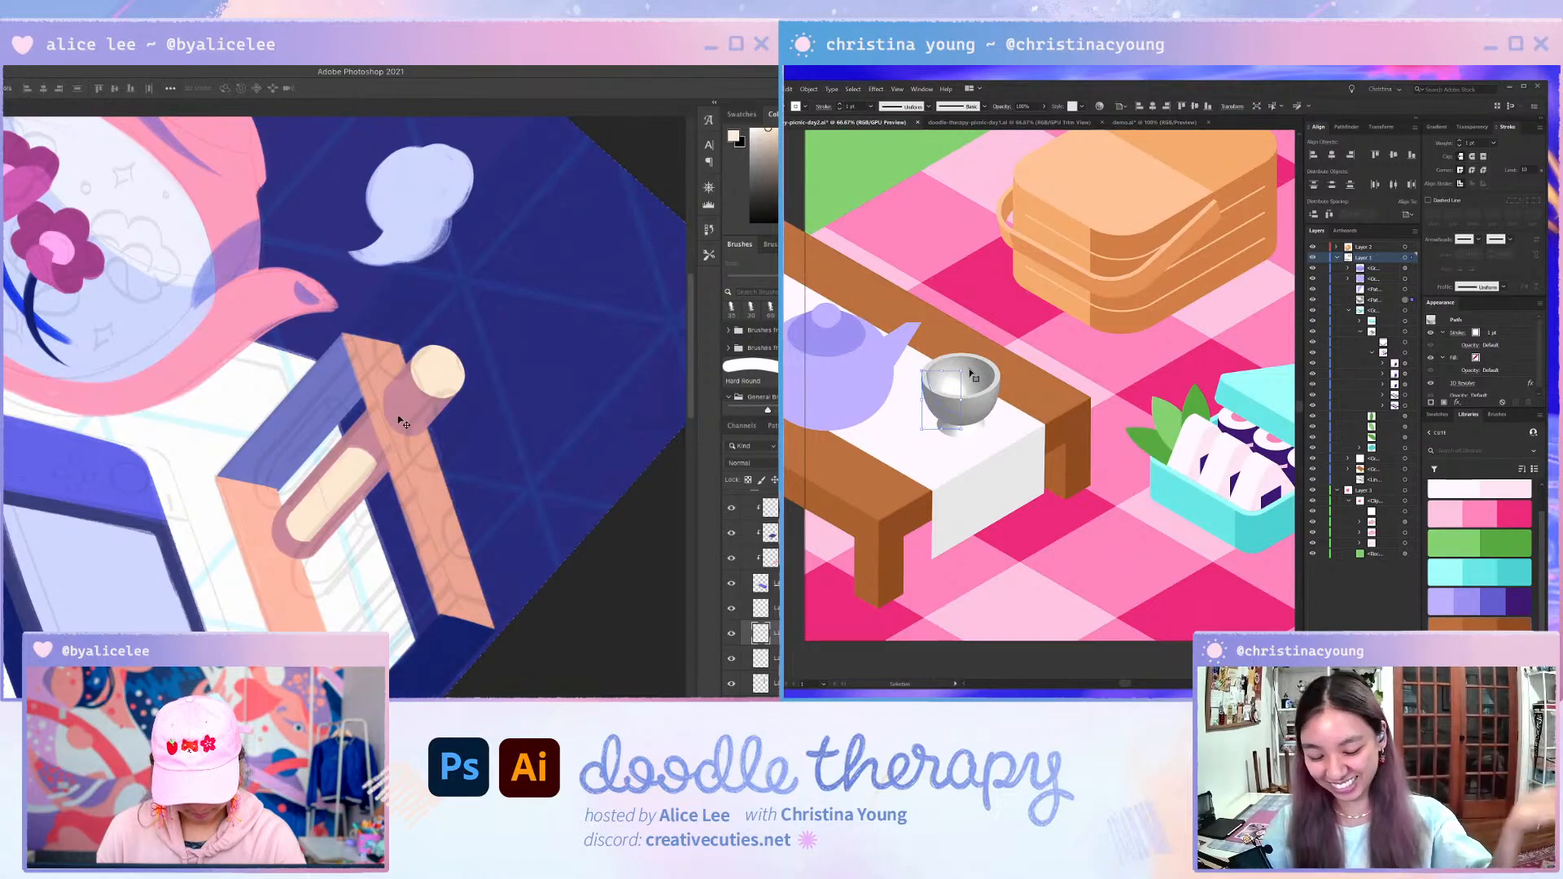
key("Escape")
key("v")
key("b")
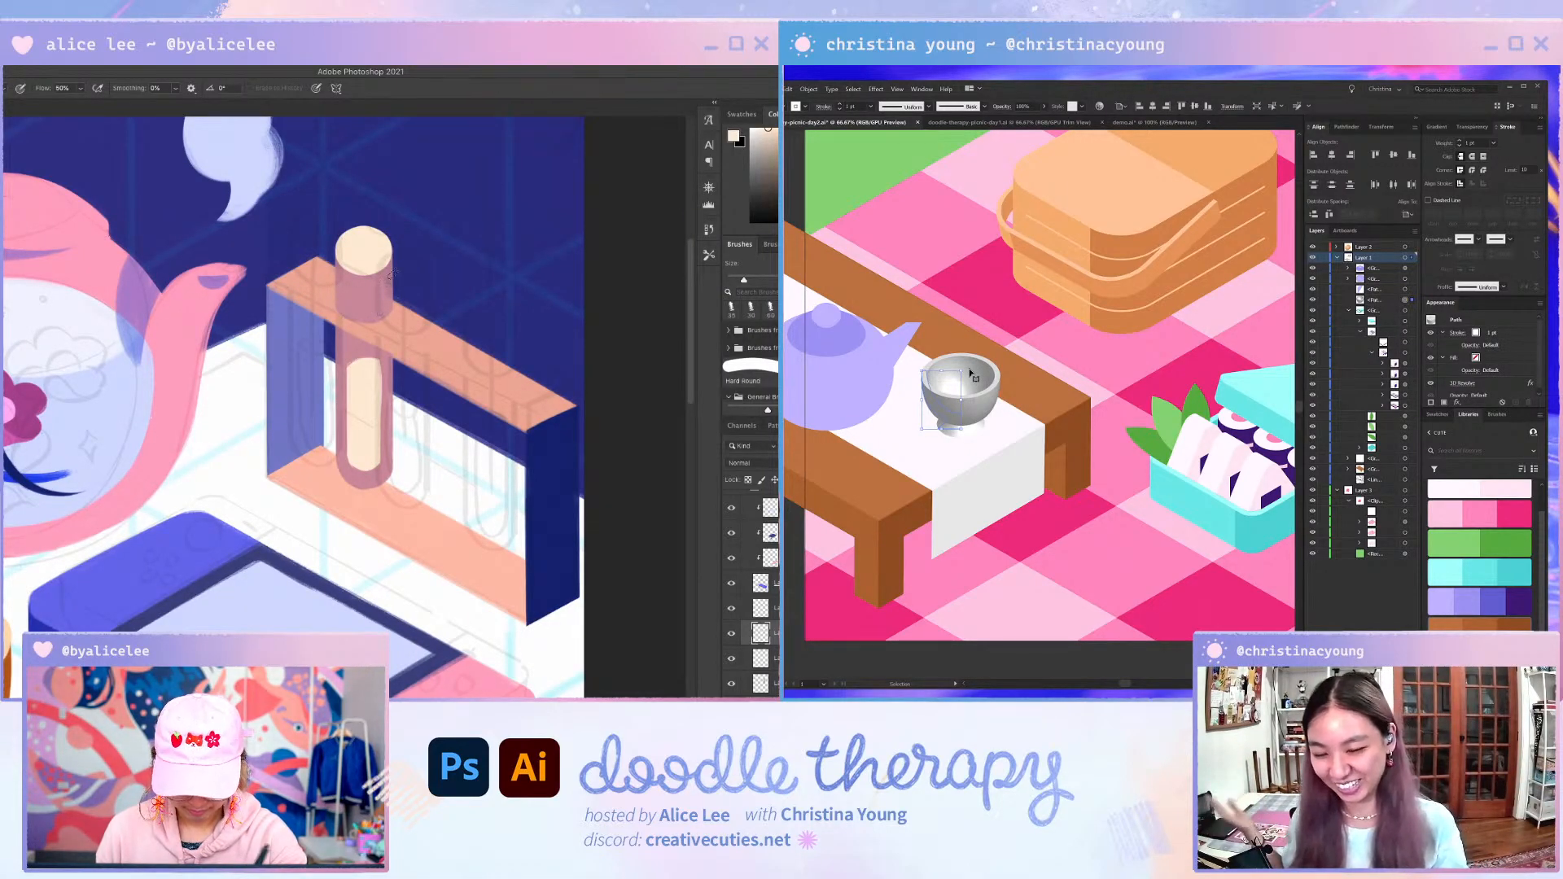
- Undo the last changes around the test tube where it crosses the rack's top bar
key("super+z")
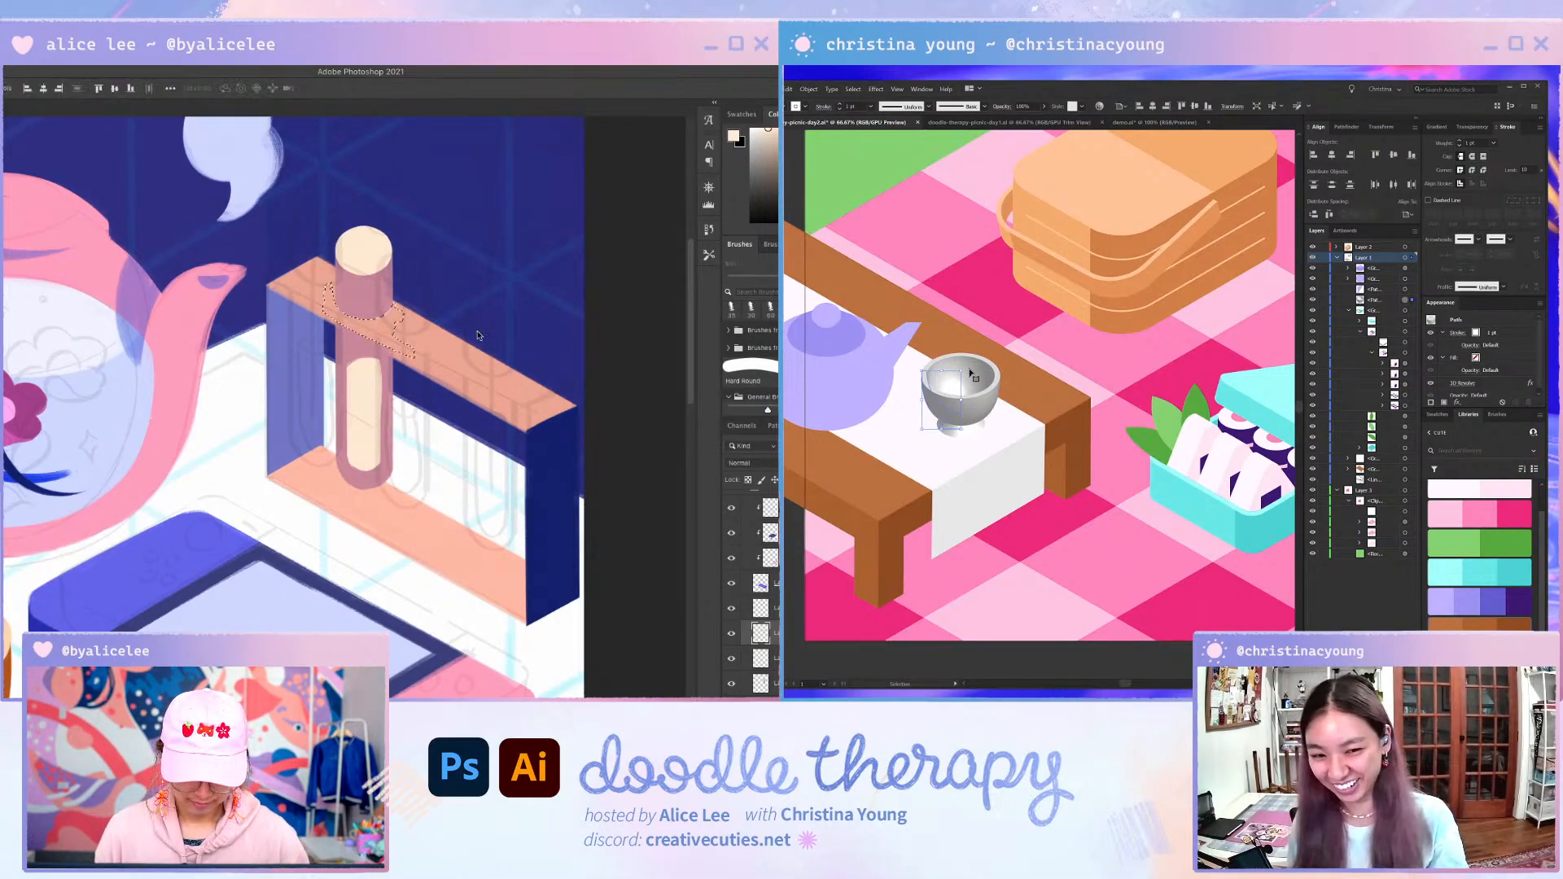
left_click(365, 299)
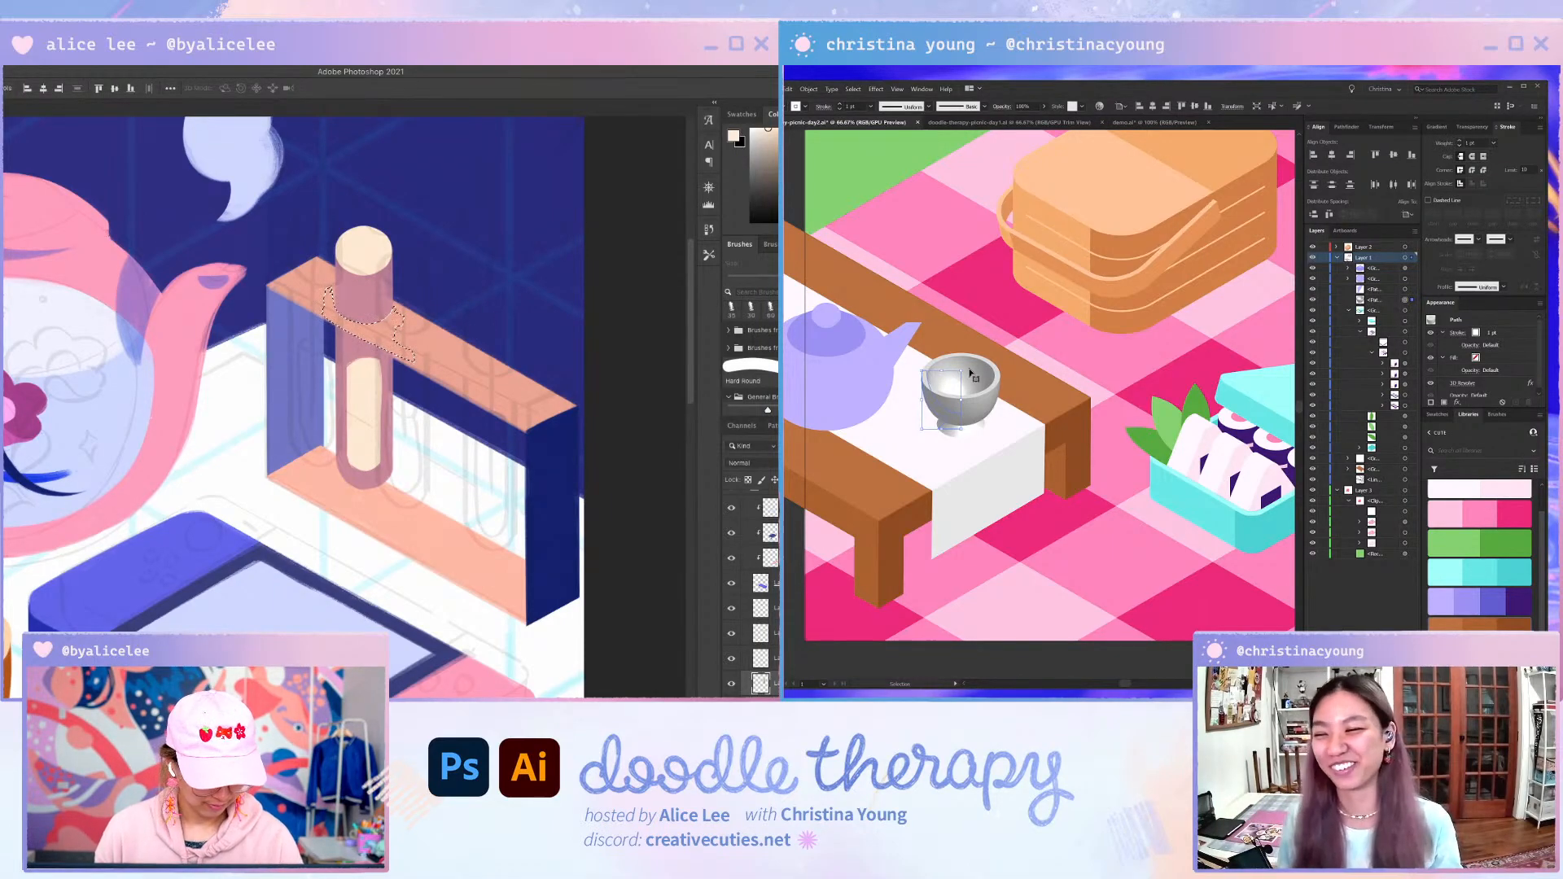
key("super+z")
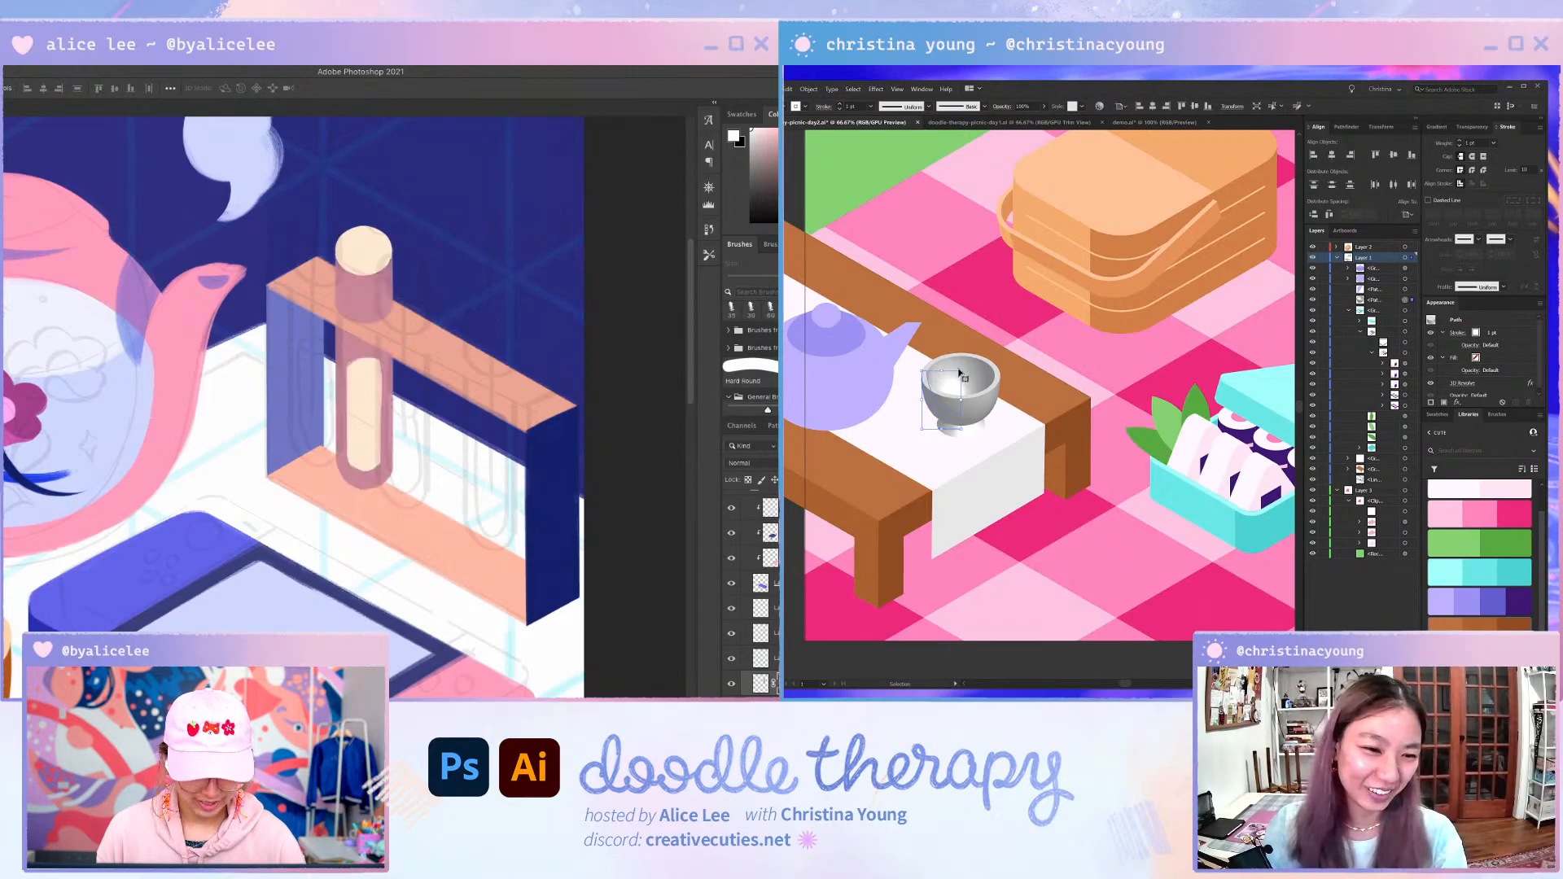
- Shift the bowl slightly lower on the tablecloth in Illustrator, and reselect the test tube's layer in Photoshop
left_click_drag(942, 375, 942, 385)
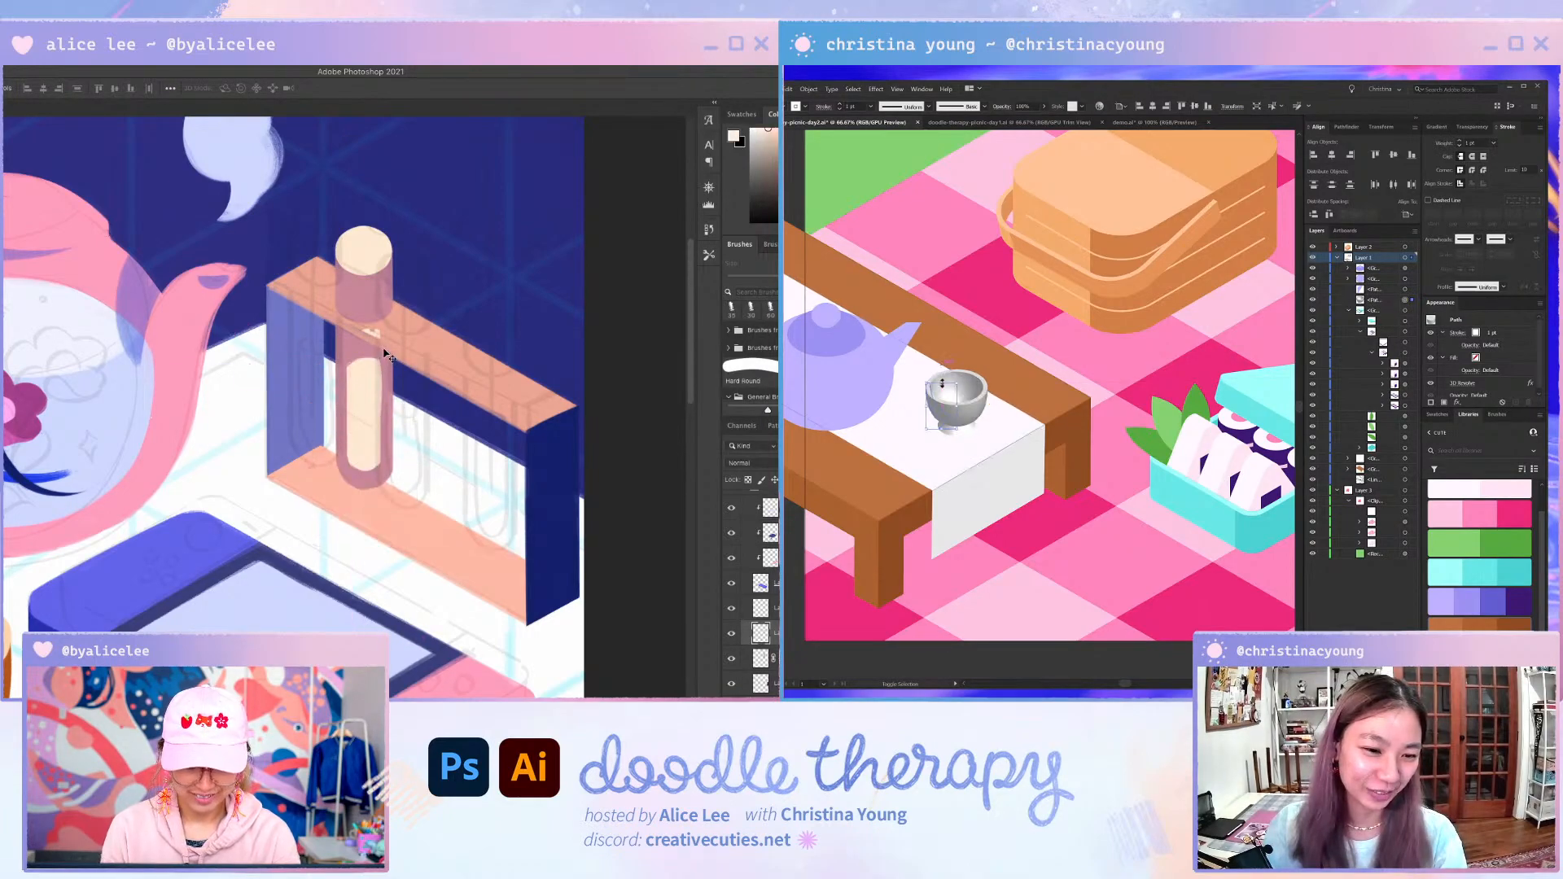
left_click(394, 321, "super")
left_click(380, 372, "super")
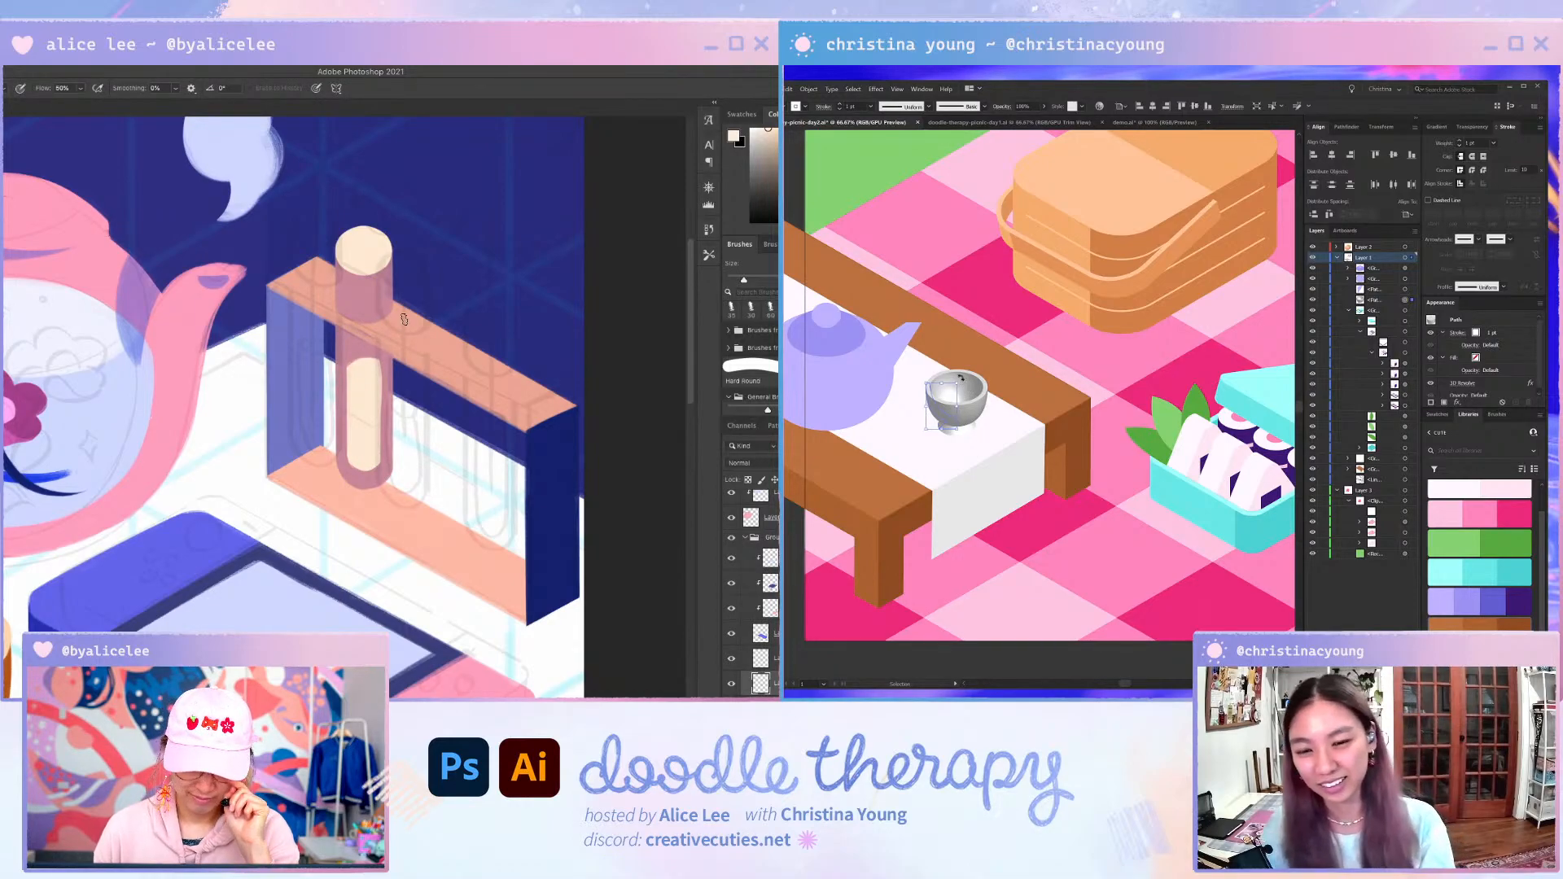
key("super+minus")
key("super+minus")
key("super+minus")
key("super+plus")
key("super+plus")
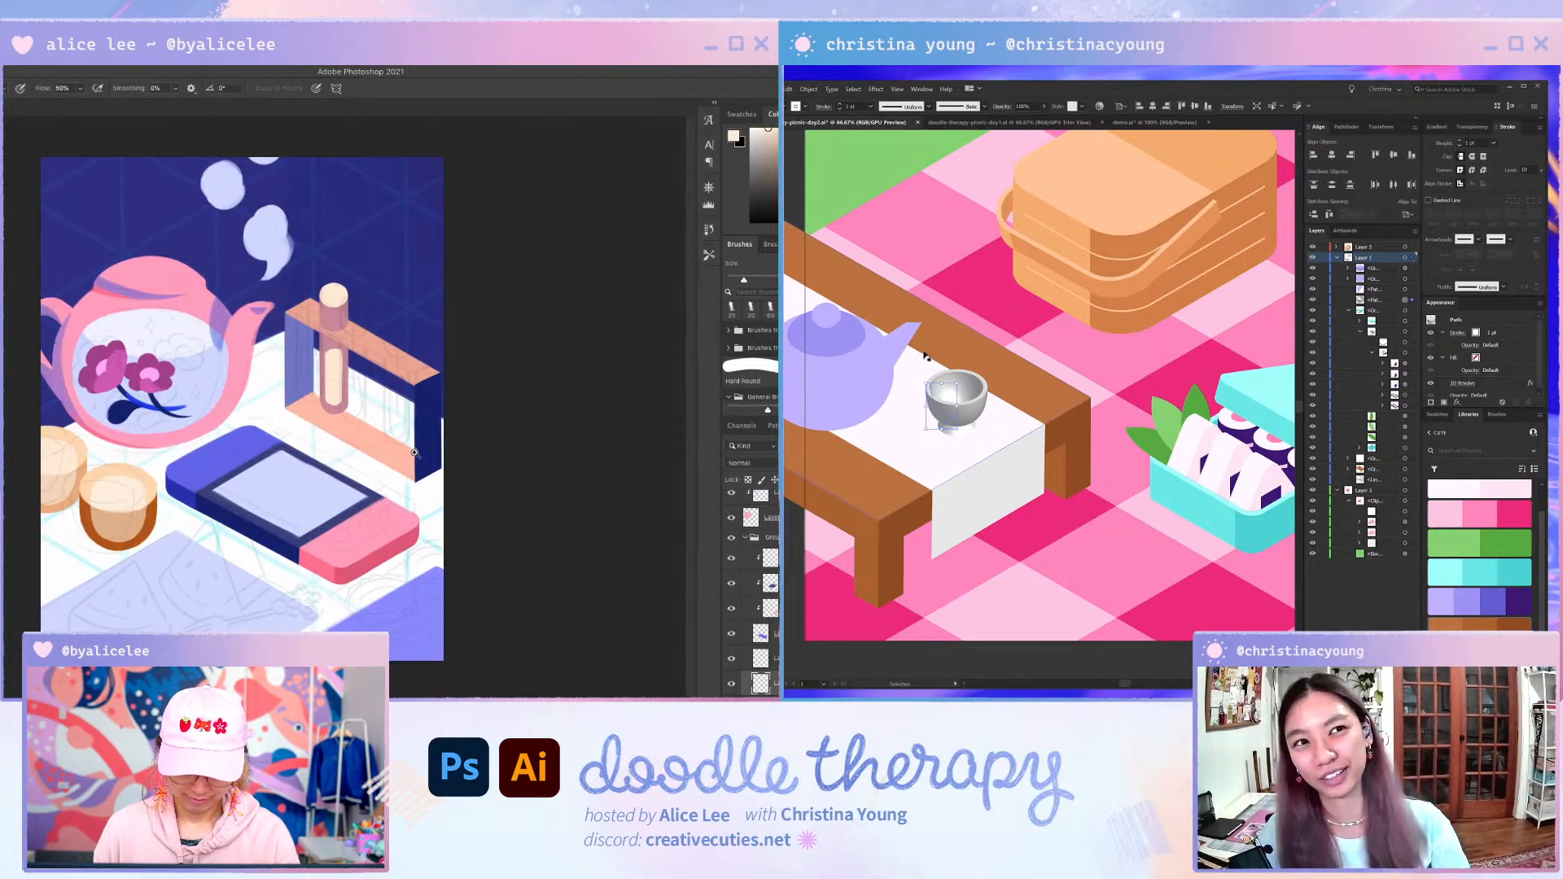
- Add a new layer in the Photoshop tea scene for the handheld console's left joystick
left_click_drag(405, 489, 452, 390)
key("super+plus")
key("super+plus")
key("r")
left_click_drag(426, 479, 450, 310)
key("shift+super+n")
key("Return")
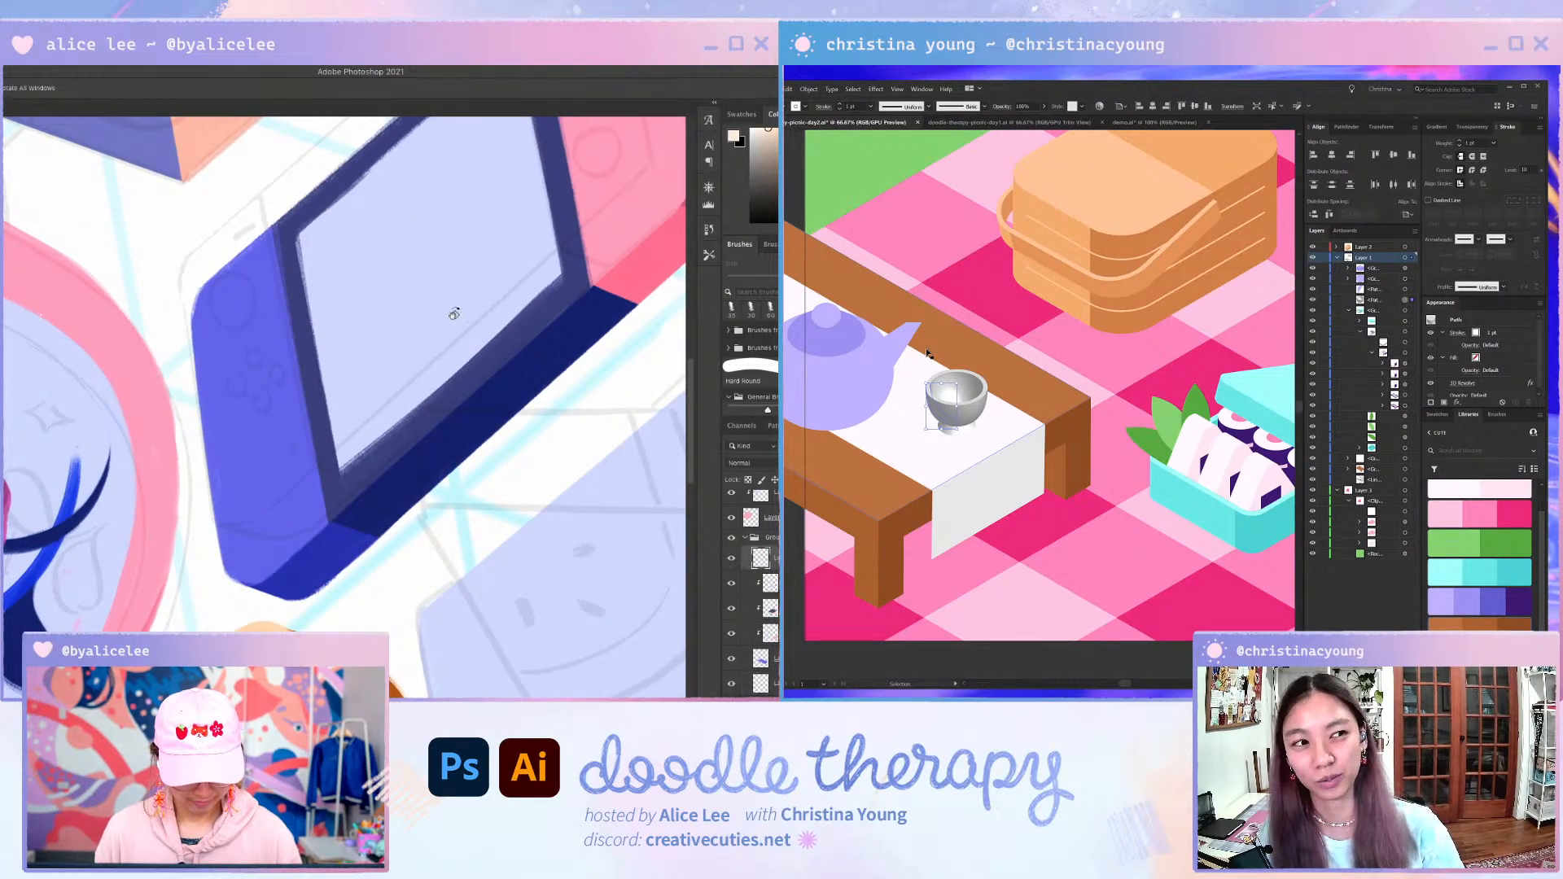
- Outline the left joystick's circle with the Lasso and fill it with pink sampled from the console's pink controller
key("i")
left_click(643, 215)
key("b")
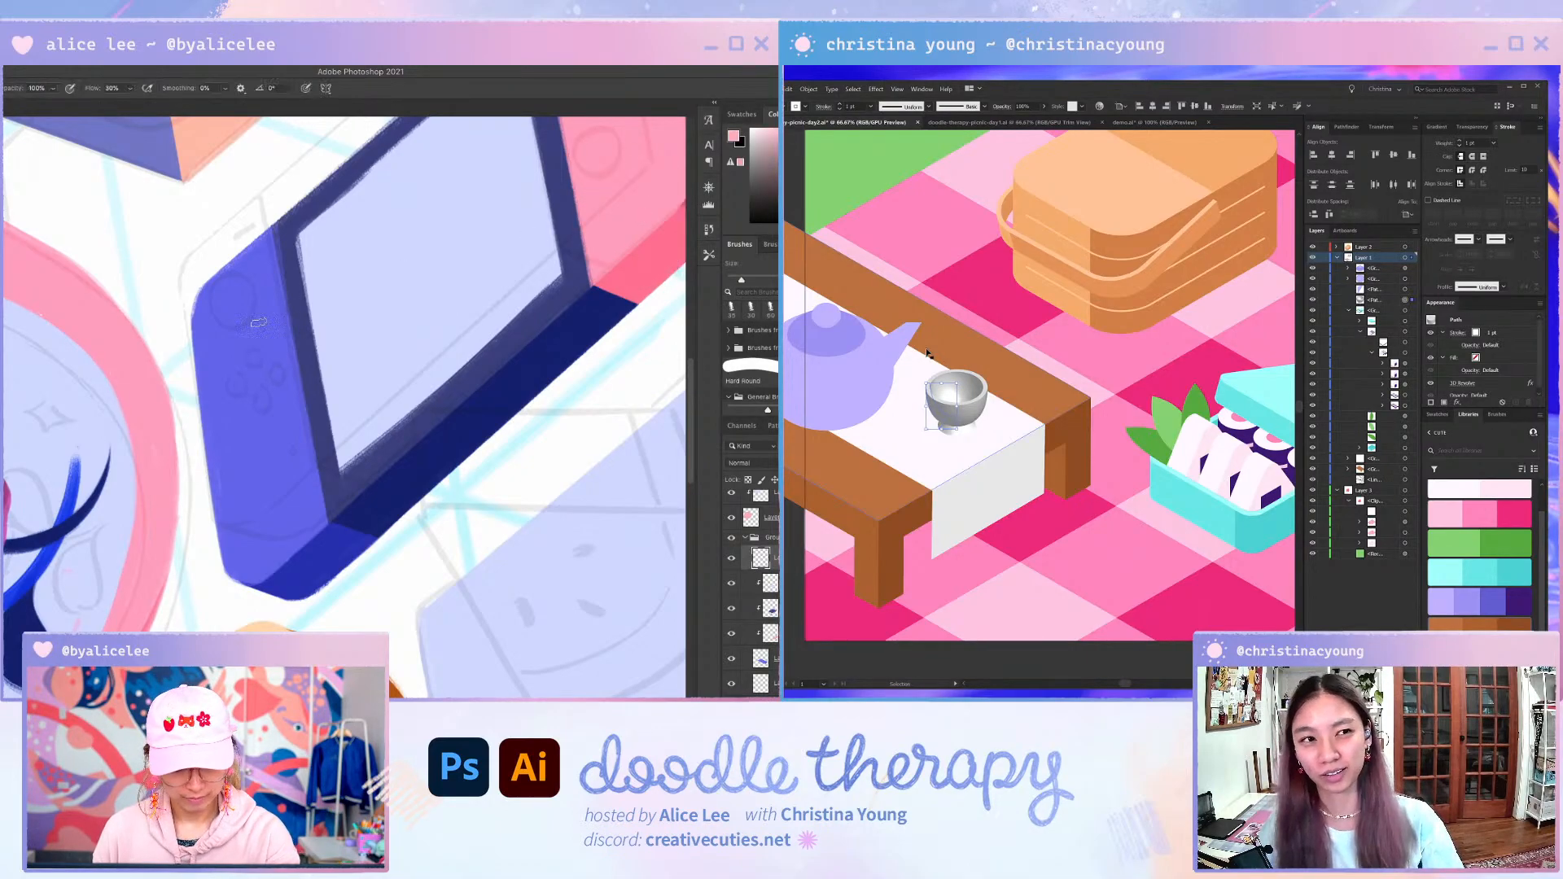
key("l")
left_click_drag(232, 296, 250, 348)
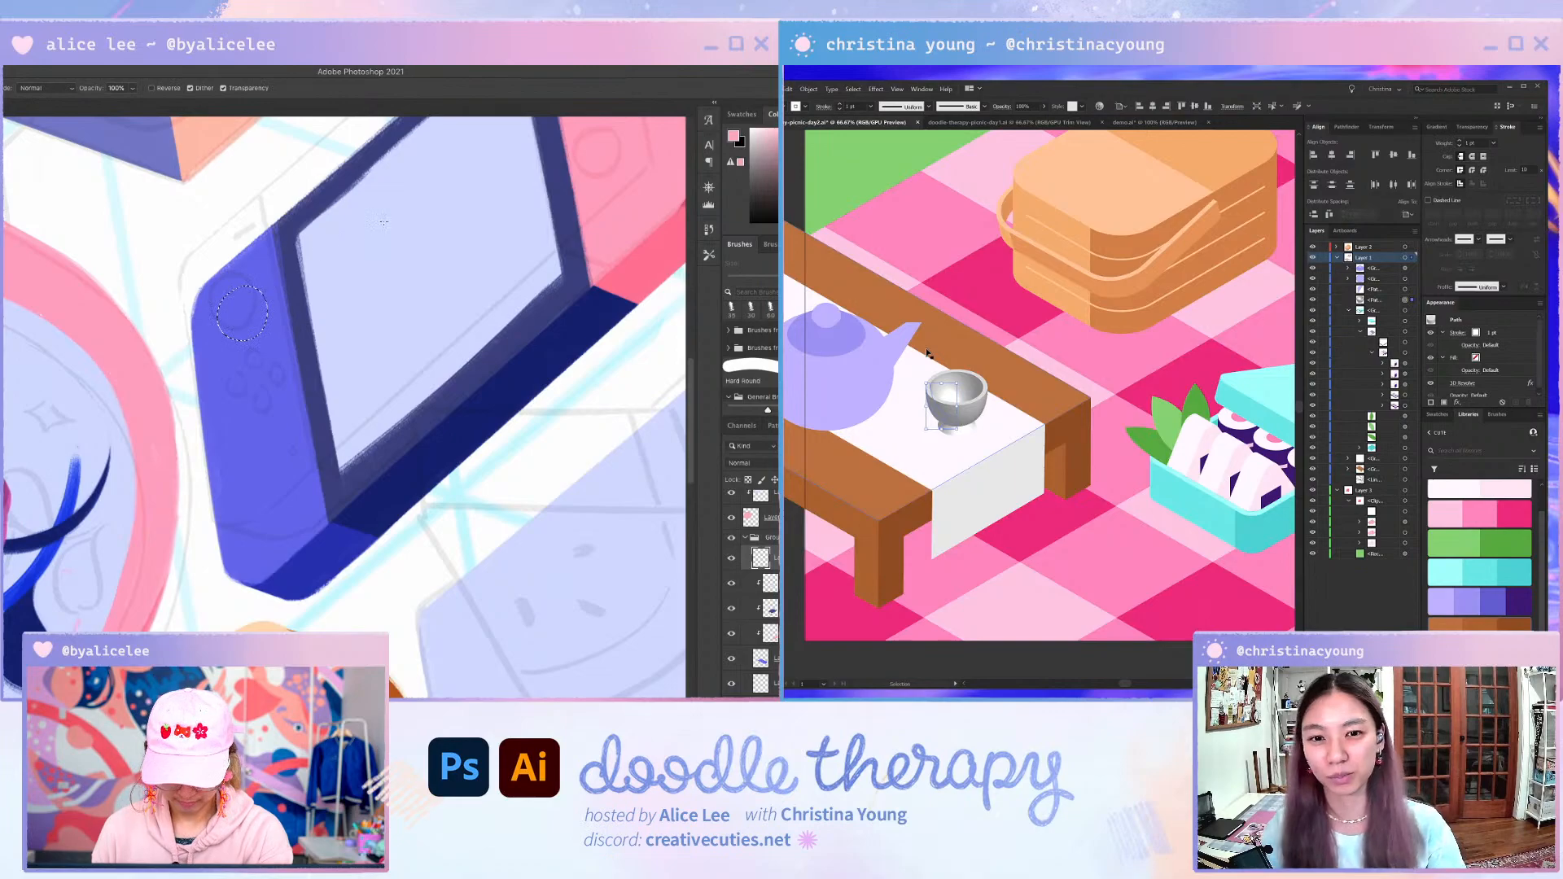
key("alt+BackSpace")
- Copy the pink joystick circle onto the console's pink controller and fill the copy with peach
key("v")
left_click_drag(254, 326, 187, 418)
left_click_drag(188, 418, 554, 252)
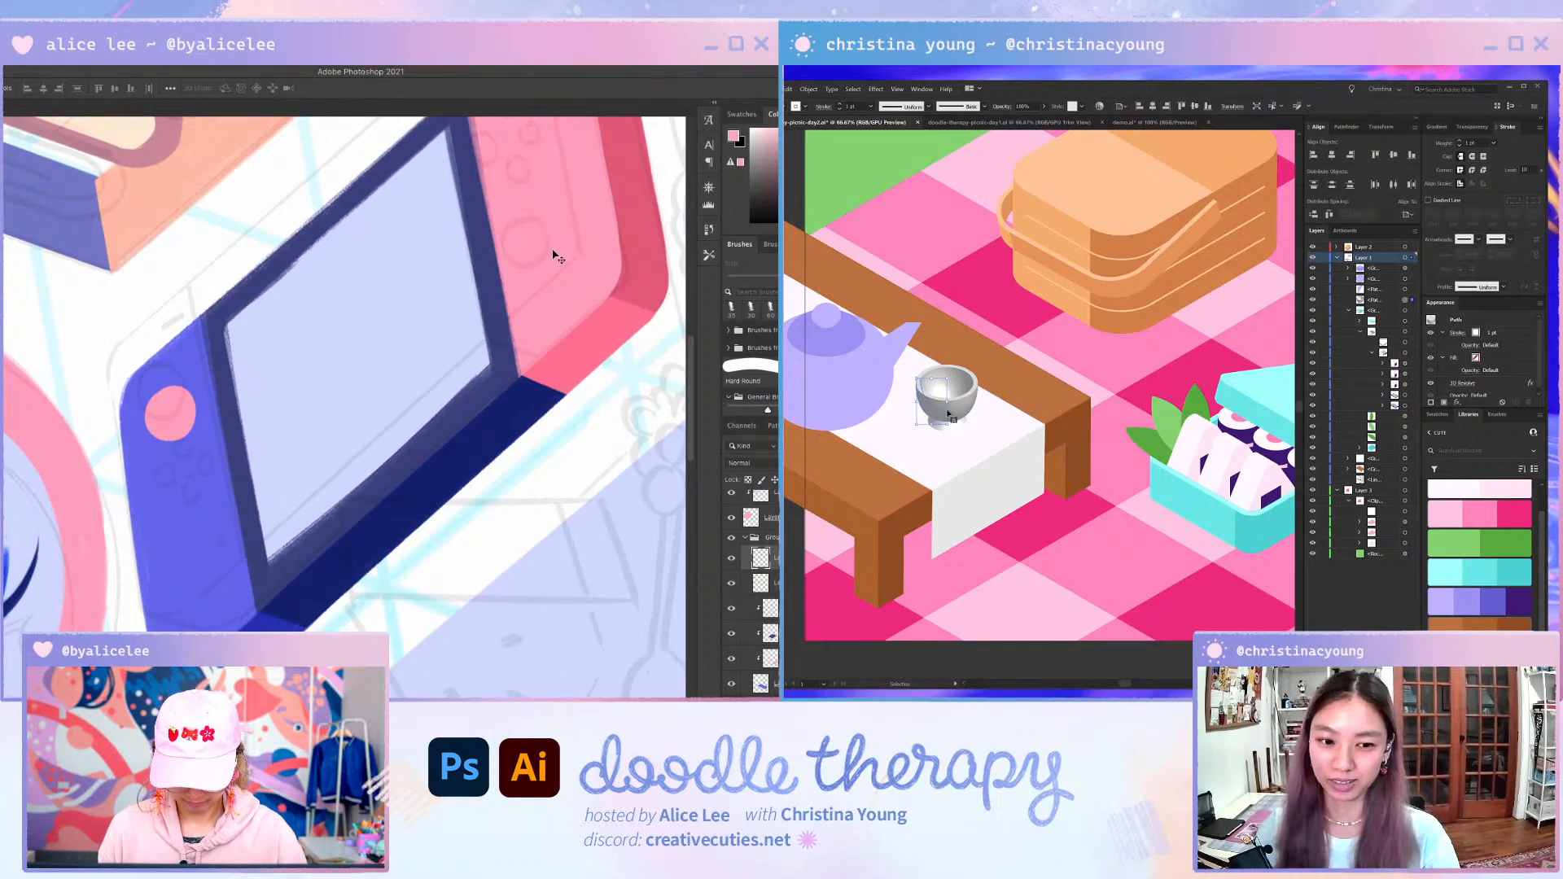
key("i")
key("g")
key("alt+BackSpace")
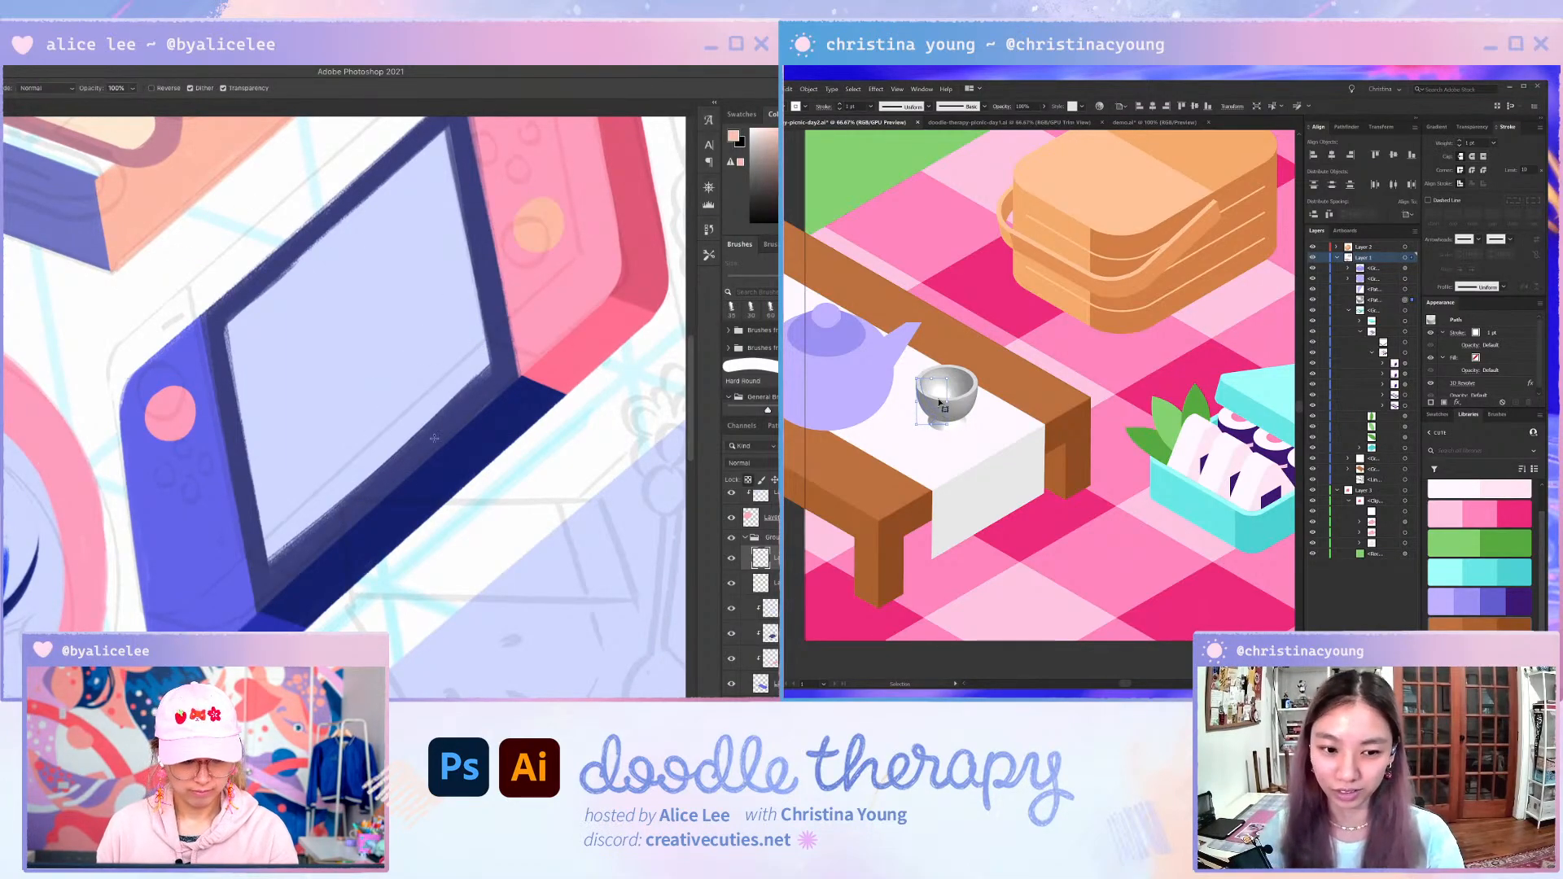
- Lighten the copied joystick circle to cream with Hue/Saturation
left_click_drag(434, 438, 418, 515)
key("ctrl+u")
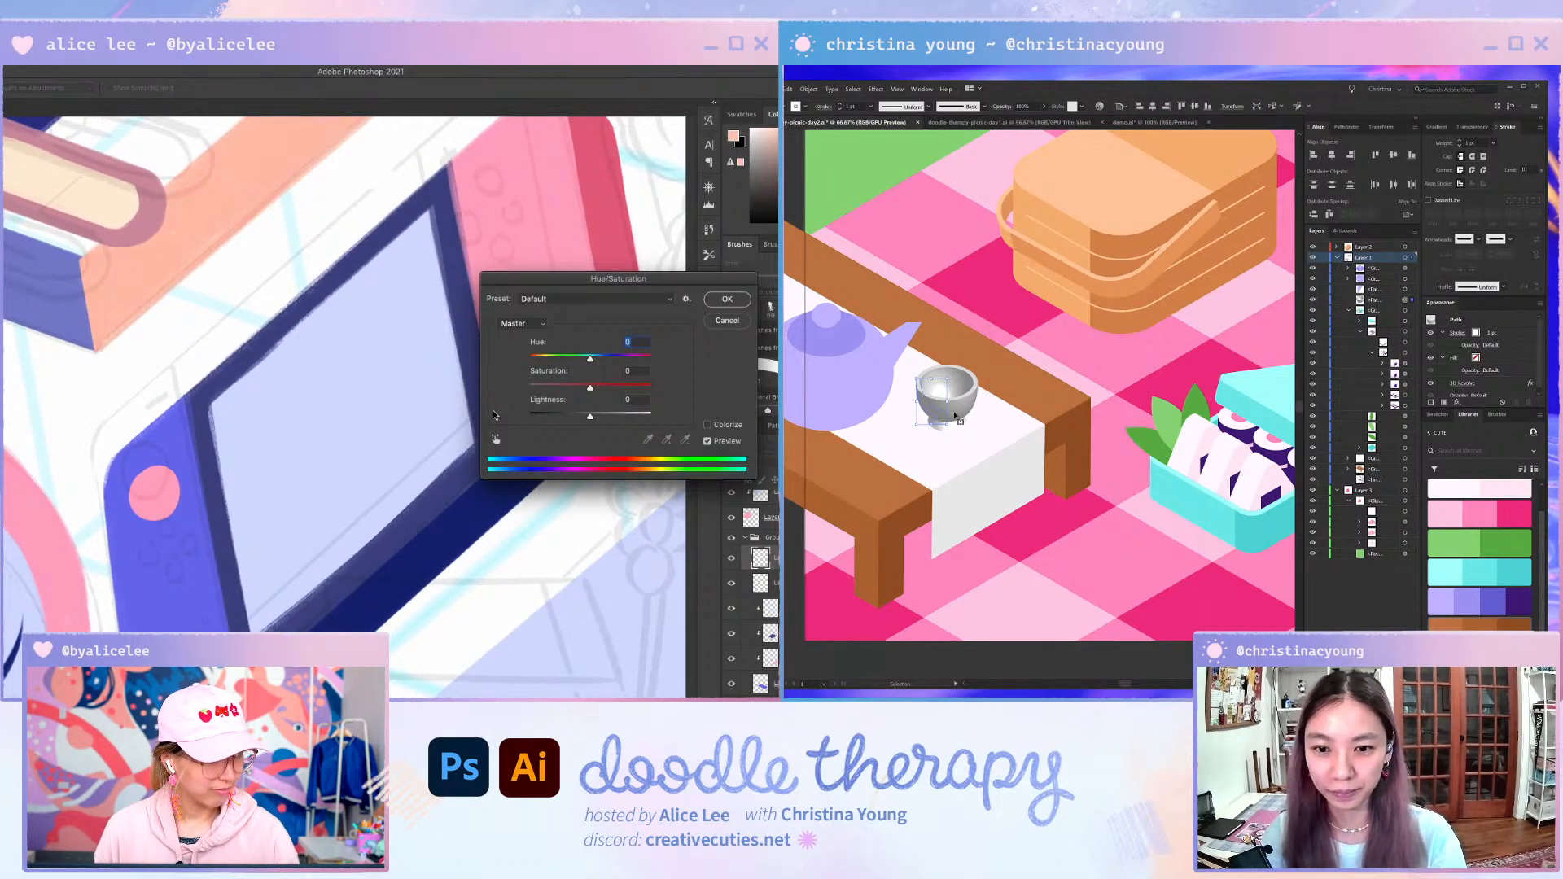
left_click(631, 412)
key("Return")
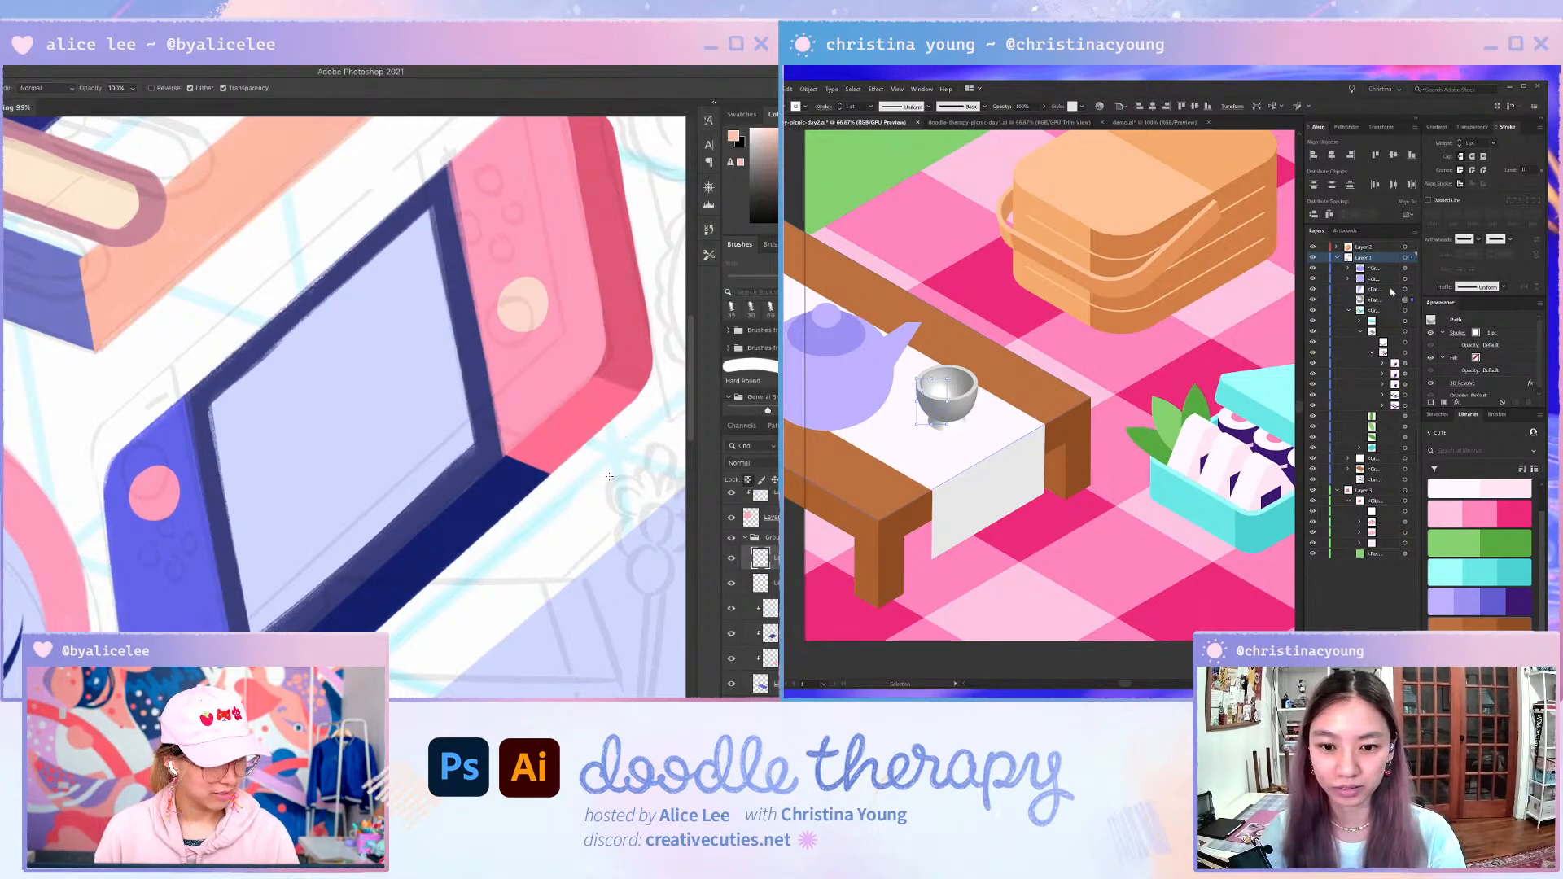
key("Escape")
- Enlarge the cream joystick circle slightly in Photoshop, and set the bowl's 3D Revolve surface to No Shading in Illustrator
left_click_drag(515, 506, 511, 344)
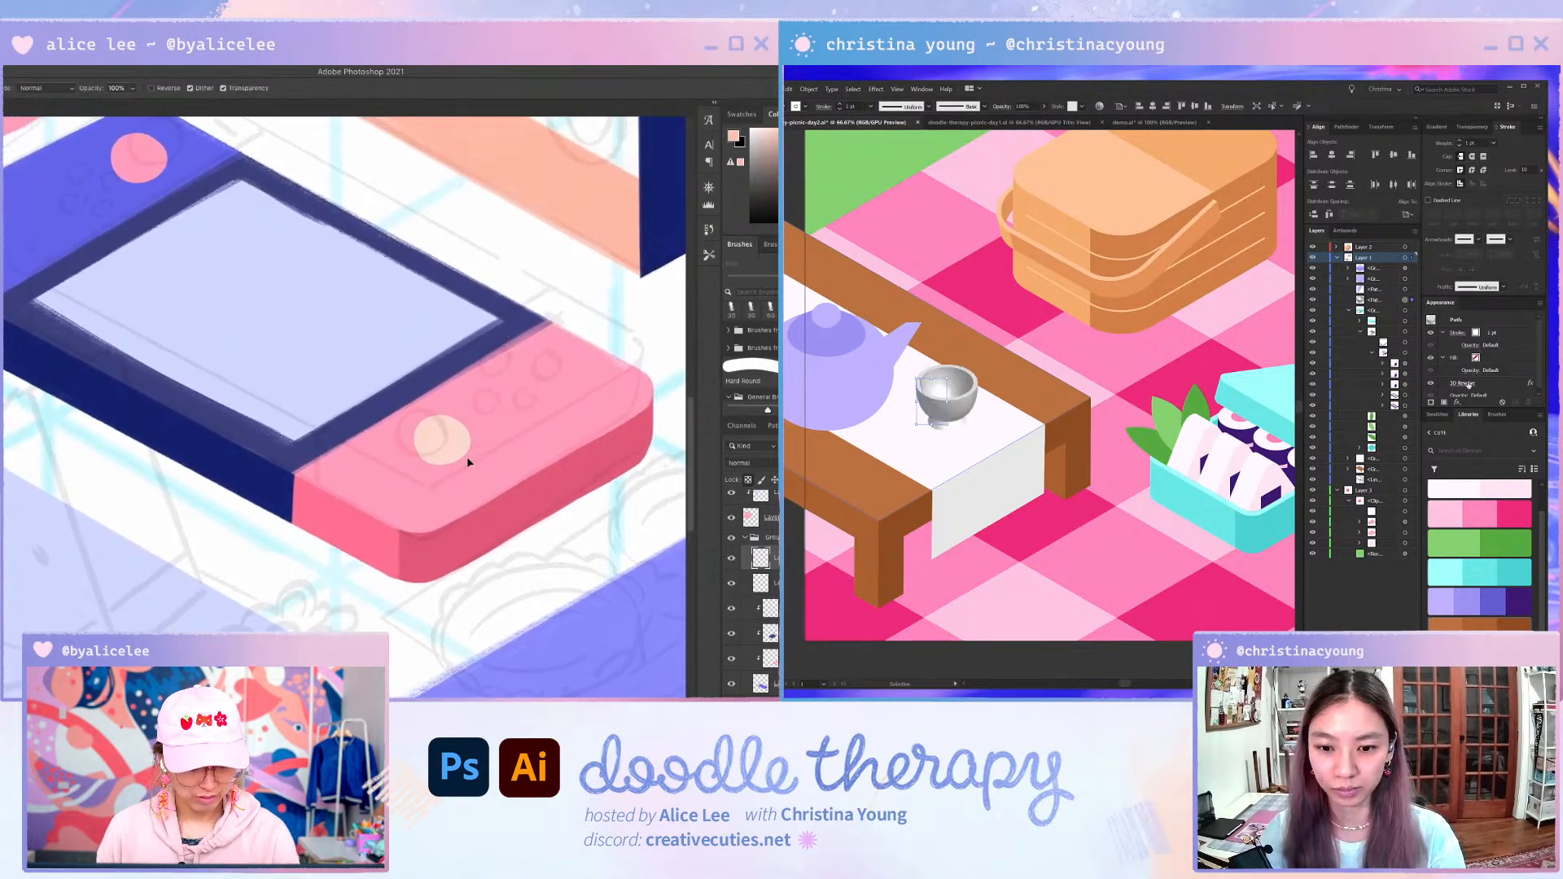
left_click(1462, 384)
key("ctrl+t")
left_click_drag(470, 464, 487, 484)
left_click(1317, 430)
key("Return")
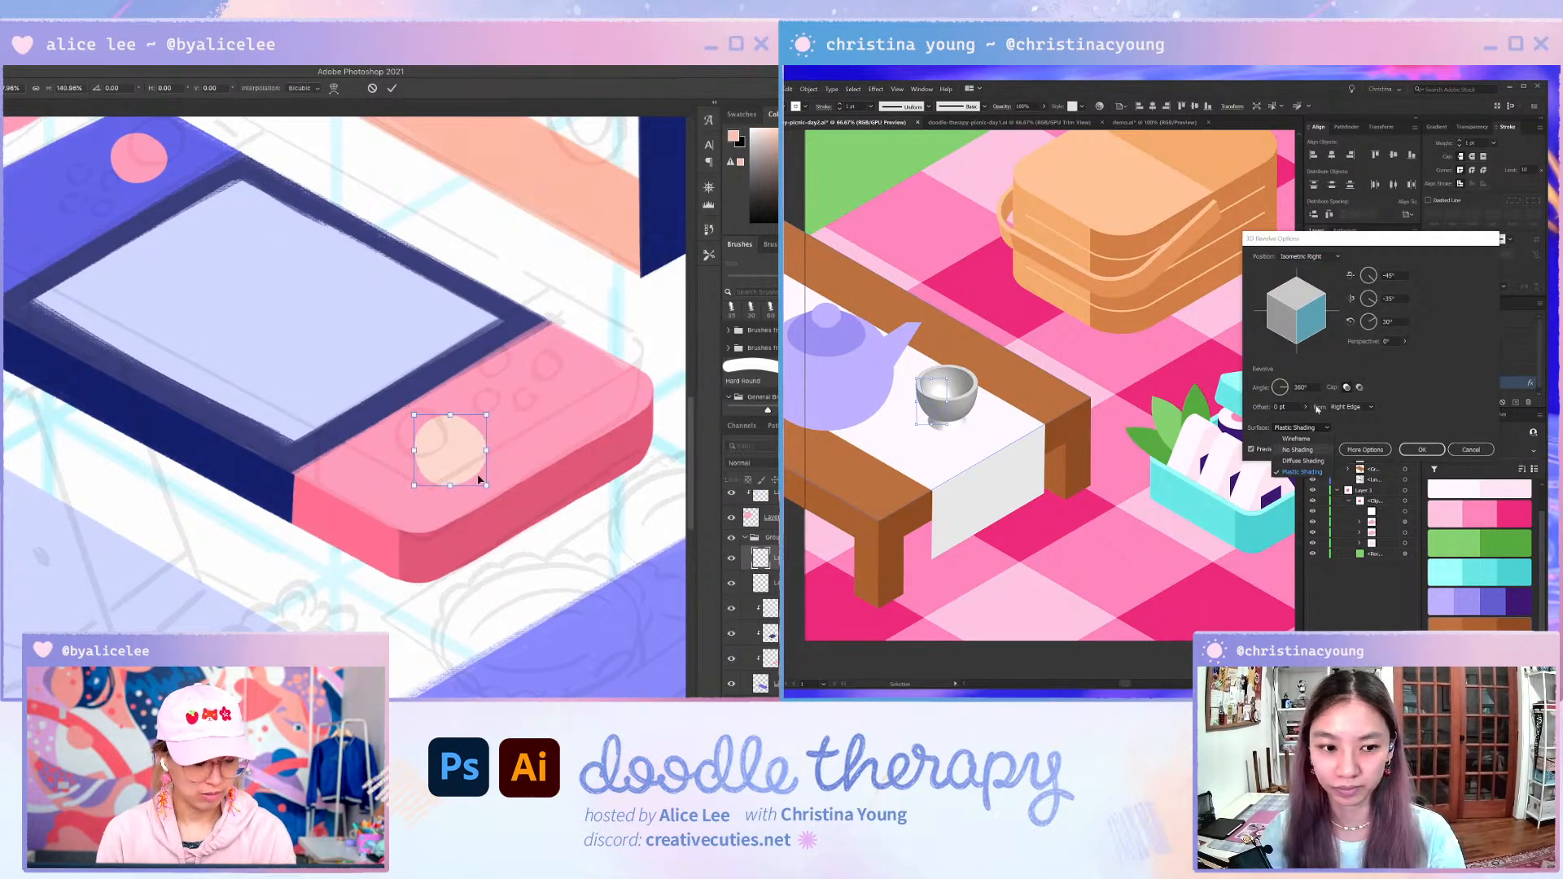
left_click(1298, 450)
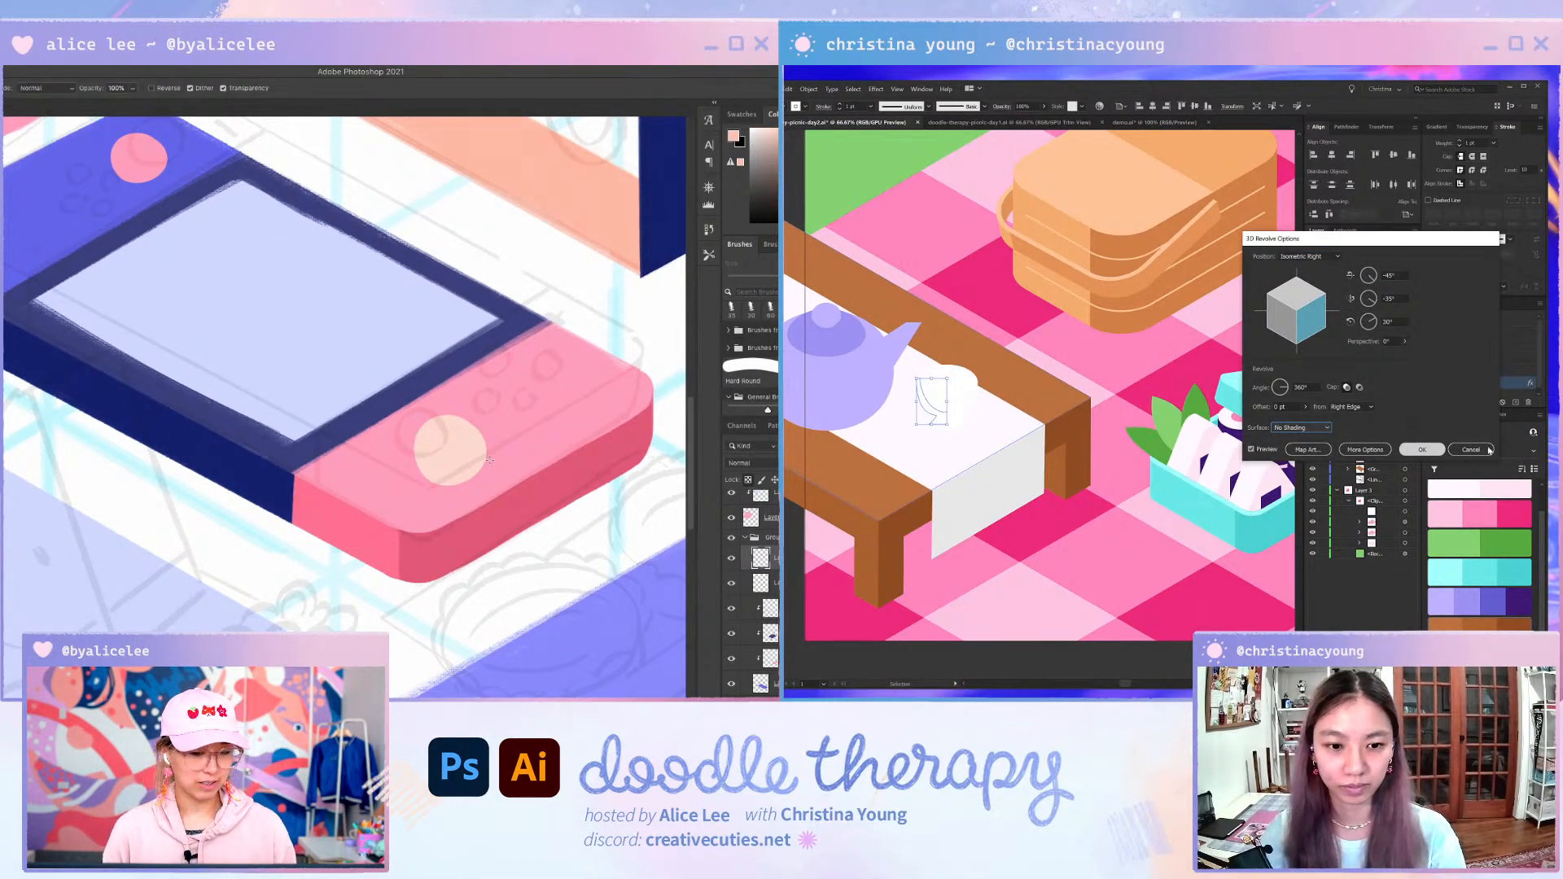
key("Return")
- Expand the unshaded 3D bowl into editable shapes and isolate its group in Illustrator
key("ctrl+equal")
key("ctrl+equal")
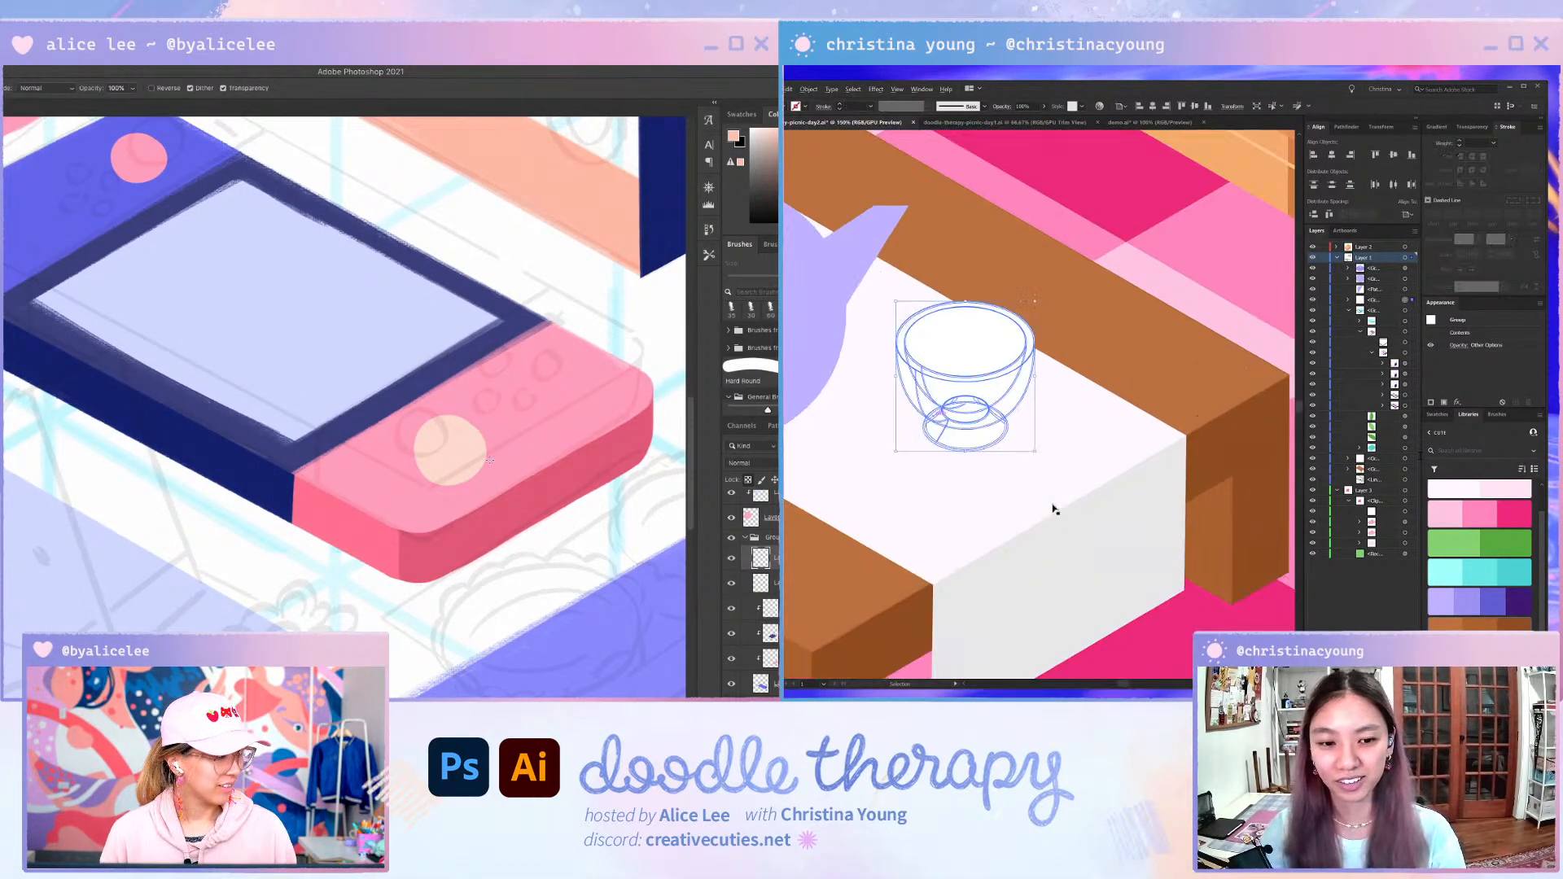
double_click(935, 411)
left_click(1032, 360)
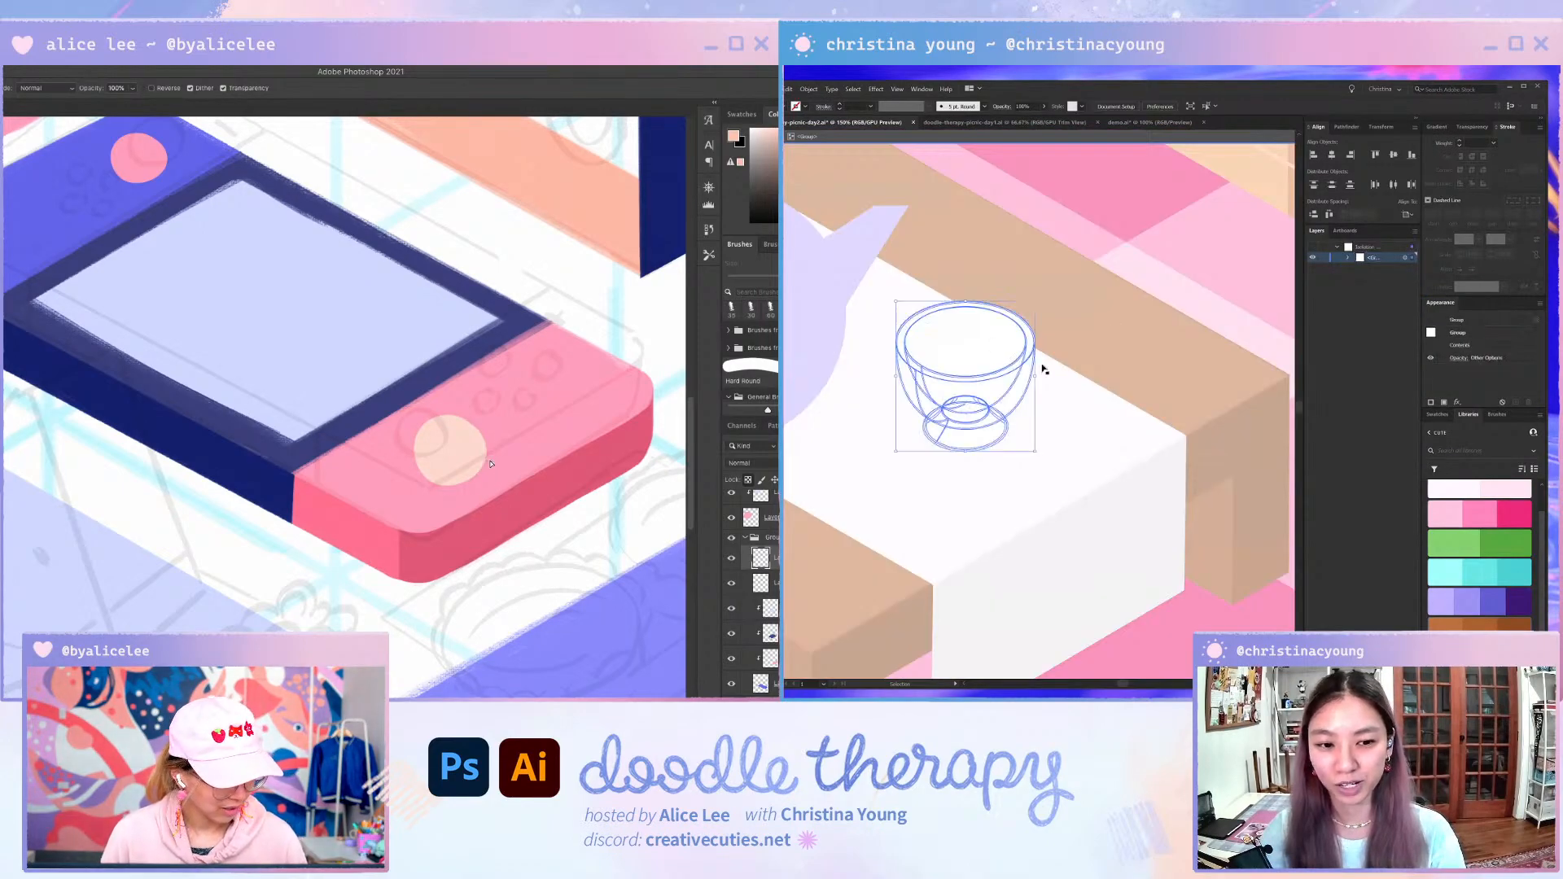
- Refine the cream joystick circle's size and position in Photoshop, and select the bowl's outer body shapes in Illustrator
key("ctrl+t")
key("a")
left_click(1043, 368)
left_click(1028, 378)
left_click_drag(486, 486, 481, 480)
key("Return")
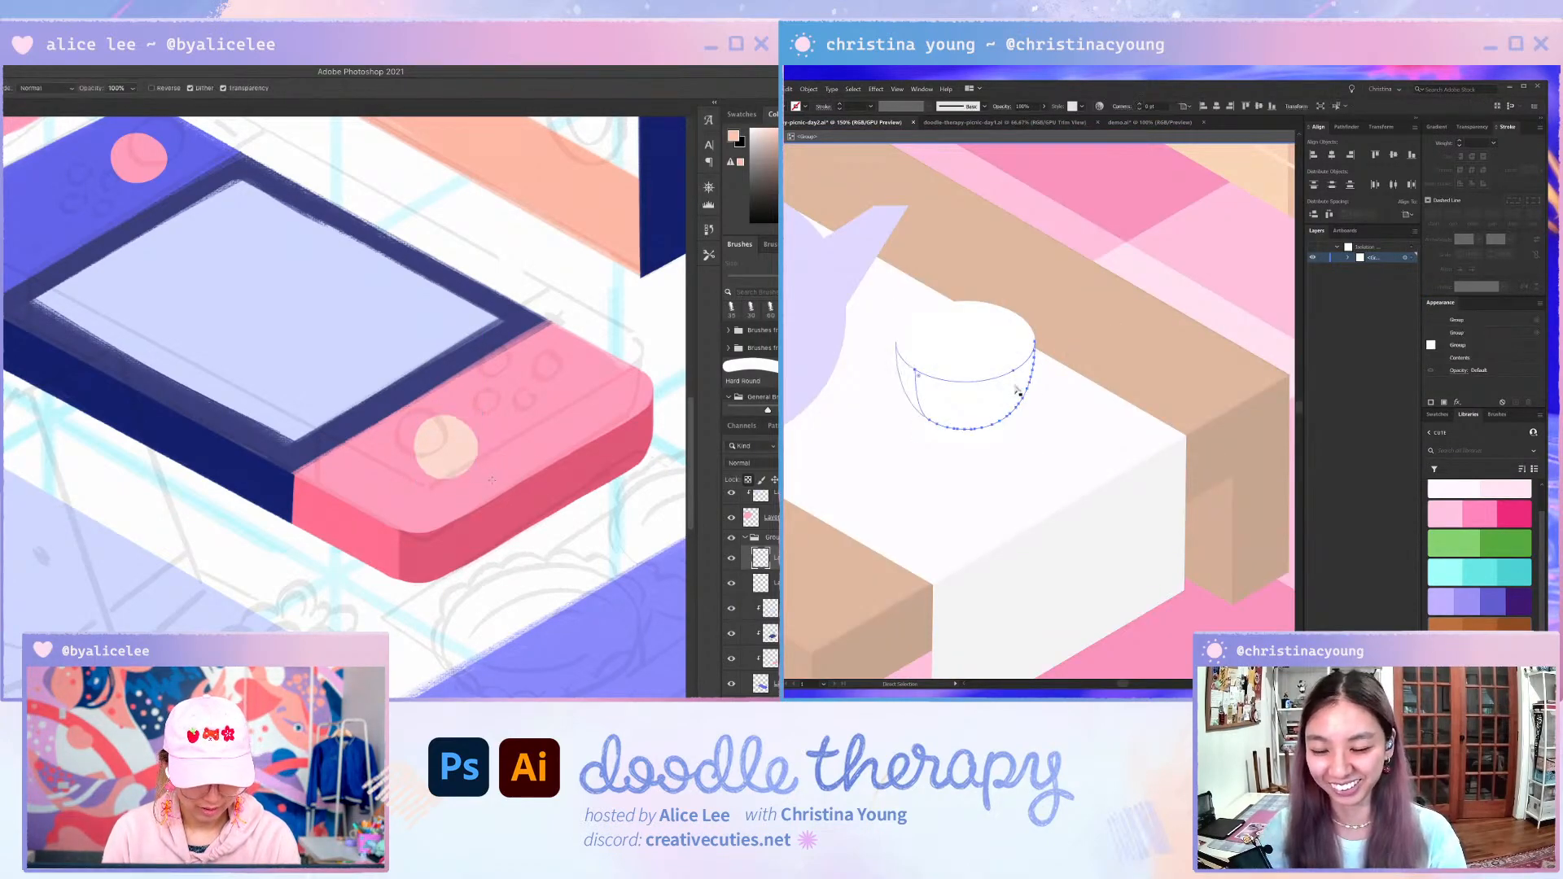
key("v")
left_click(1014, 389)
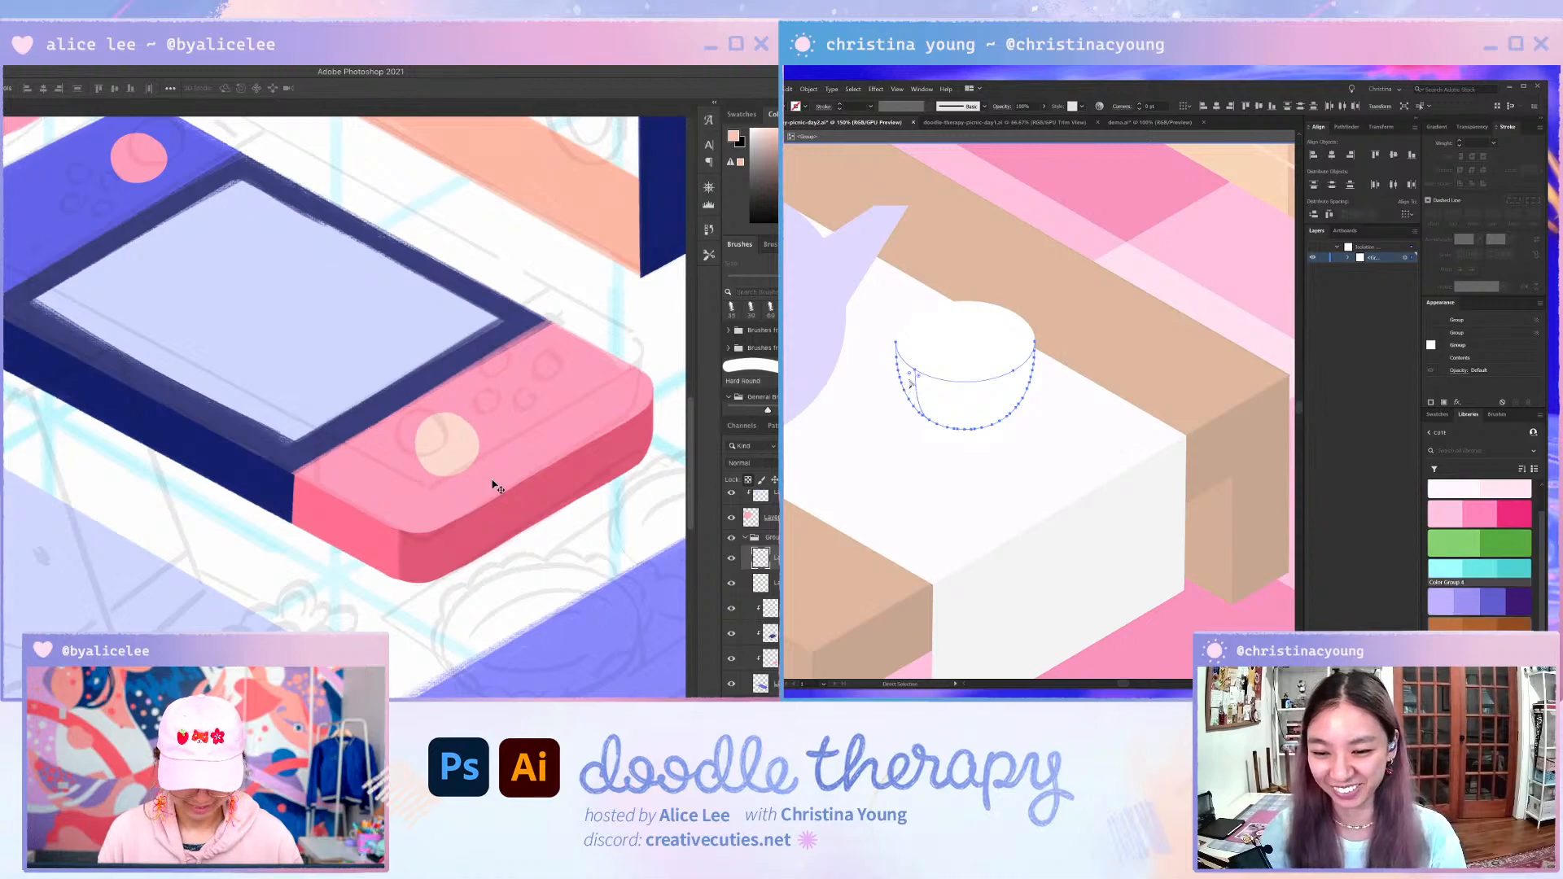
- Fill the bowl's outer body with purple in Illustrator, and add a new Photoshop layer for the left controller's small buttons
key("ctrl+shift+n")
key("Return")
key("l")
left_click(1440, 597)
scroll(1439, 583, "up", 1)
mouse_move(306, 501)
left_mouse_down()
mouse_move(349, 575)
mouse_move(477, 453)
left_mouse_up()
key("r")
mouse_move(498, 393)
left_mouse_down()
mouse_move(583, 401)
mouse_move(683, 354)
left_mouse_up()
key("b")
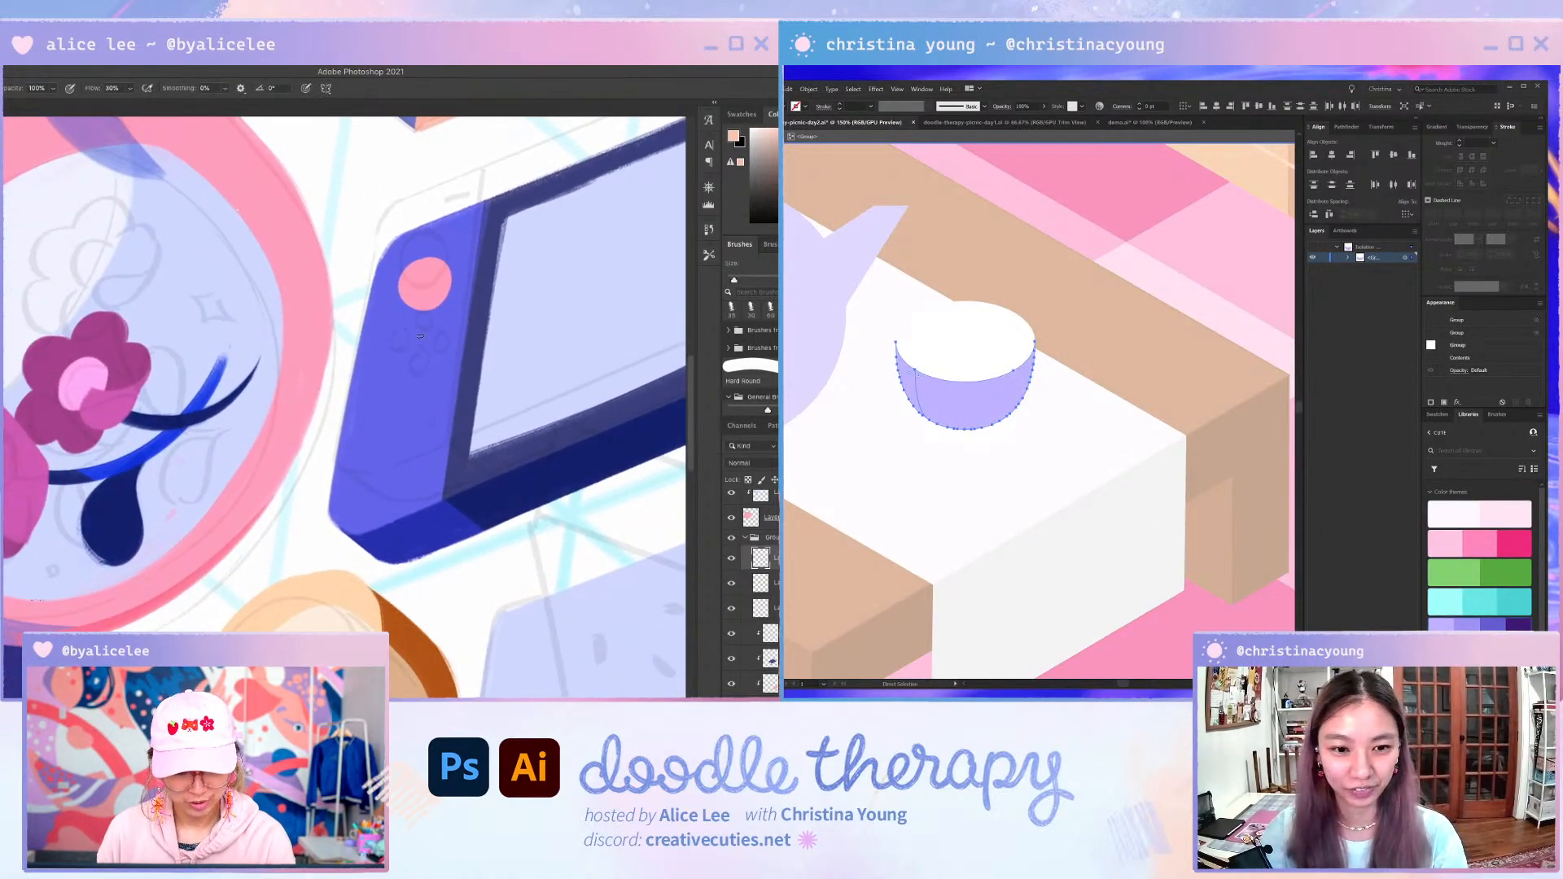
- Lasso the left controller's four small buttons in Photoshop, and color the bowl's rim light purple and its inner bottom dark purple in Illustrator
key("l")
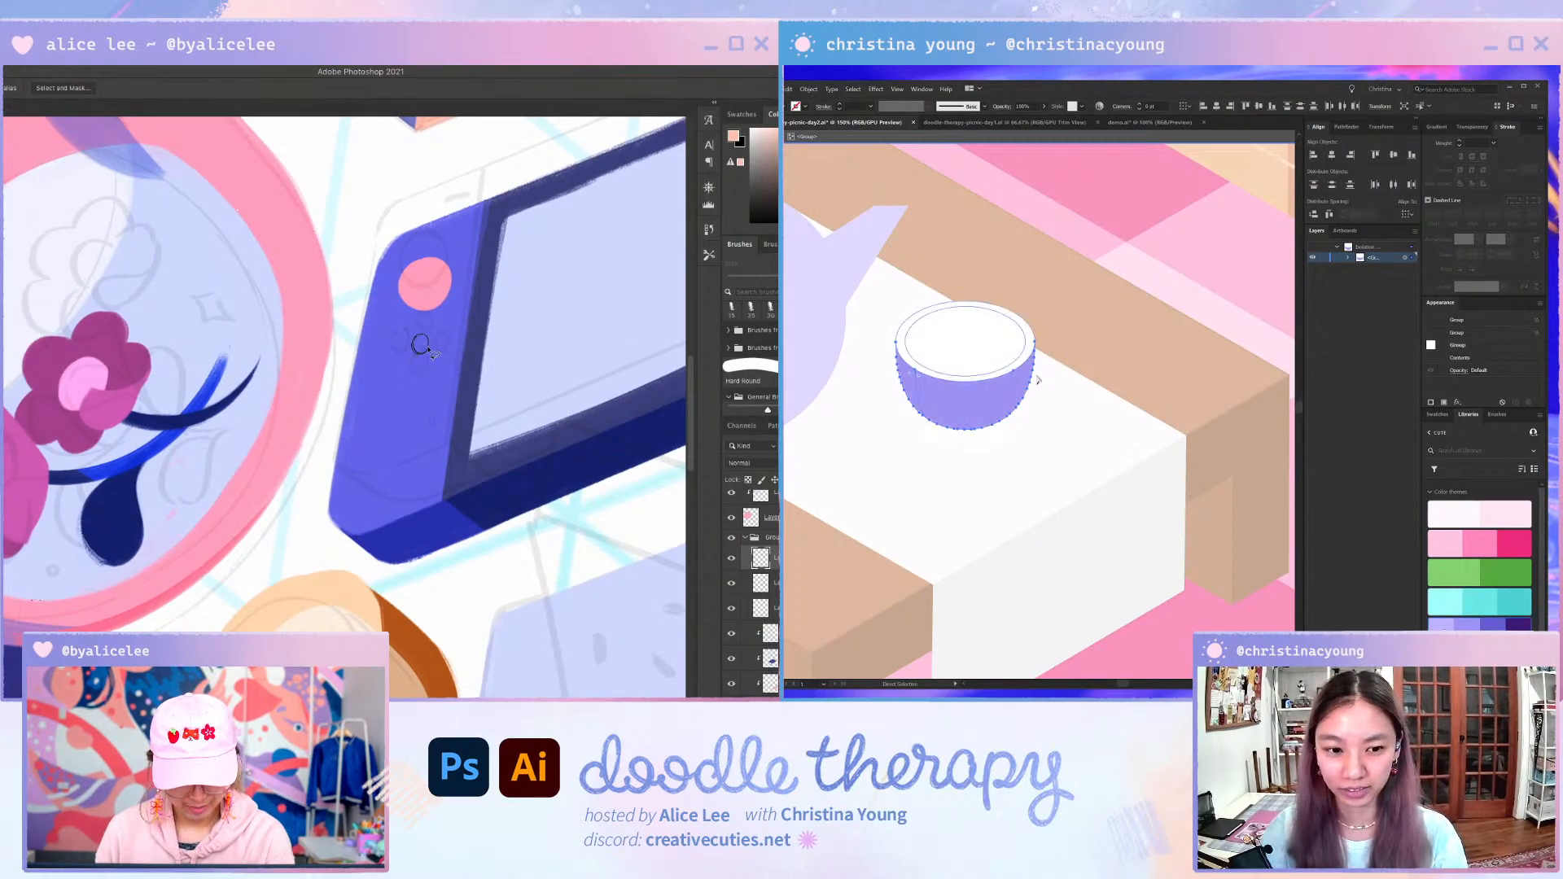
left_click(990, 377)
mouse_move(428, 350)
left_mouse_down()
mouse_move(394, 365)
mouse_move(420, 398)
mouse_move(440, 355)
left_mouse_up()
left_click(1442, 625)
left_click(993, 348)
scroll(981, 359, "up", 2)
left_click_drag(996, 324, 996, 376)
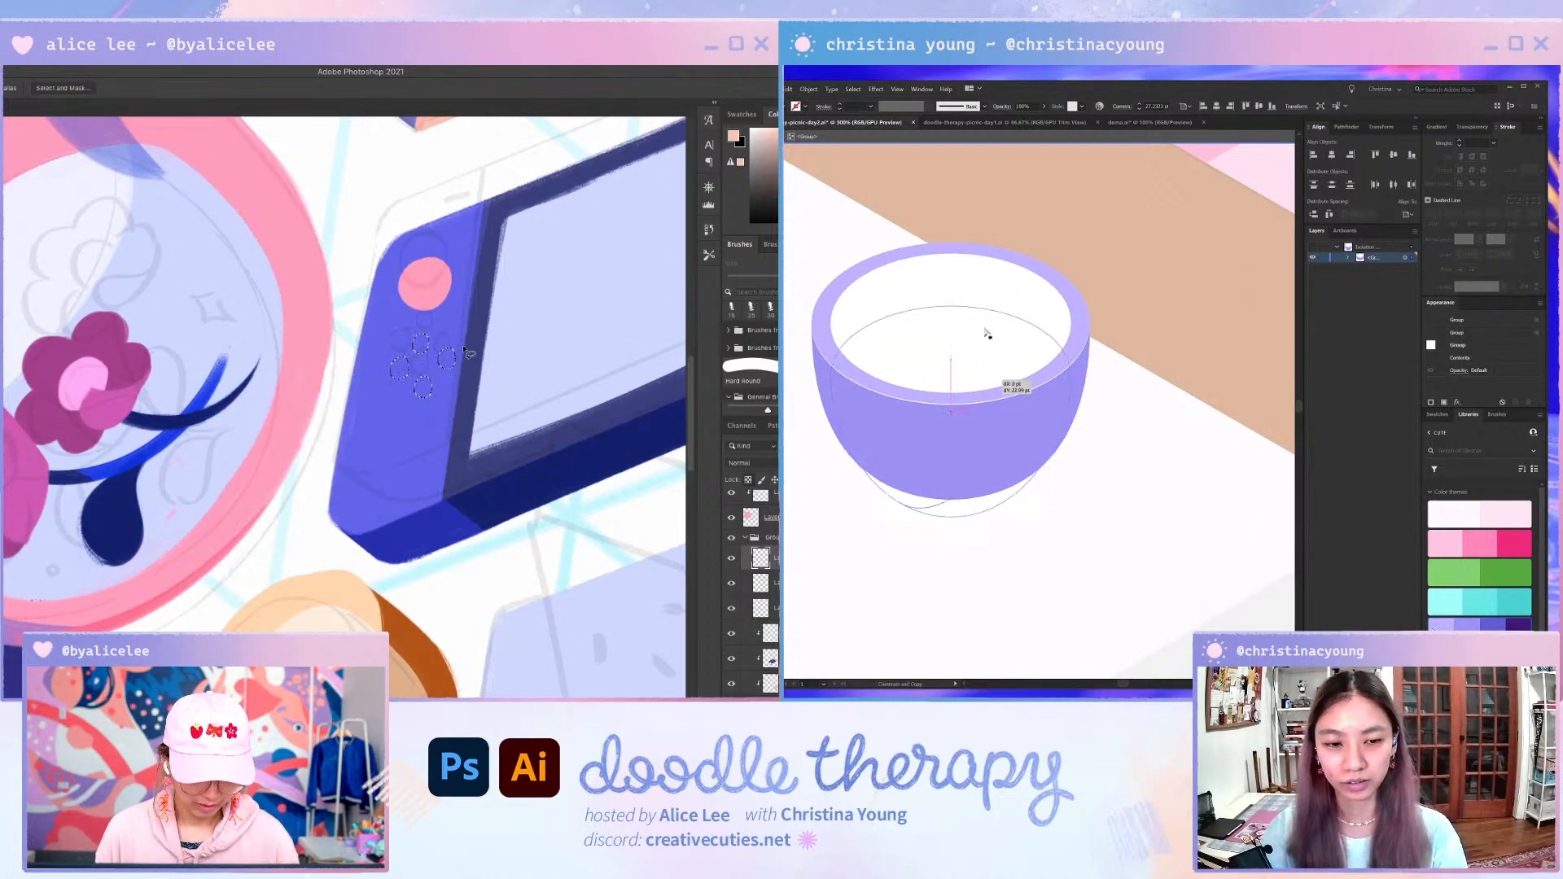
- Fill the four small button selections with a sampled deeper pink in Photoshop, and color the bowl's foot medium purple in Illustrator
key("i")
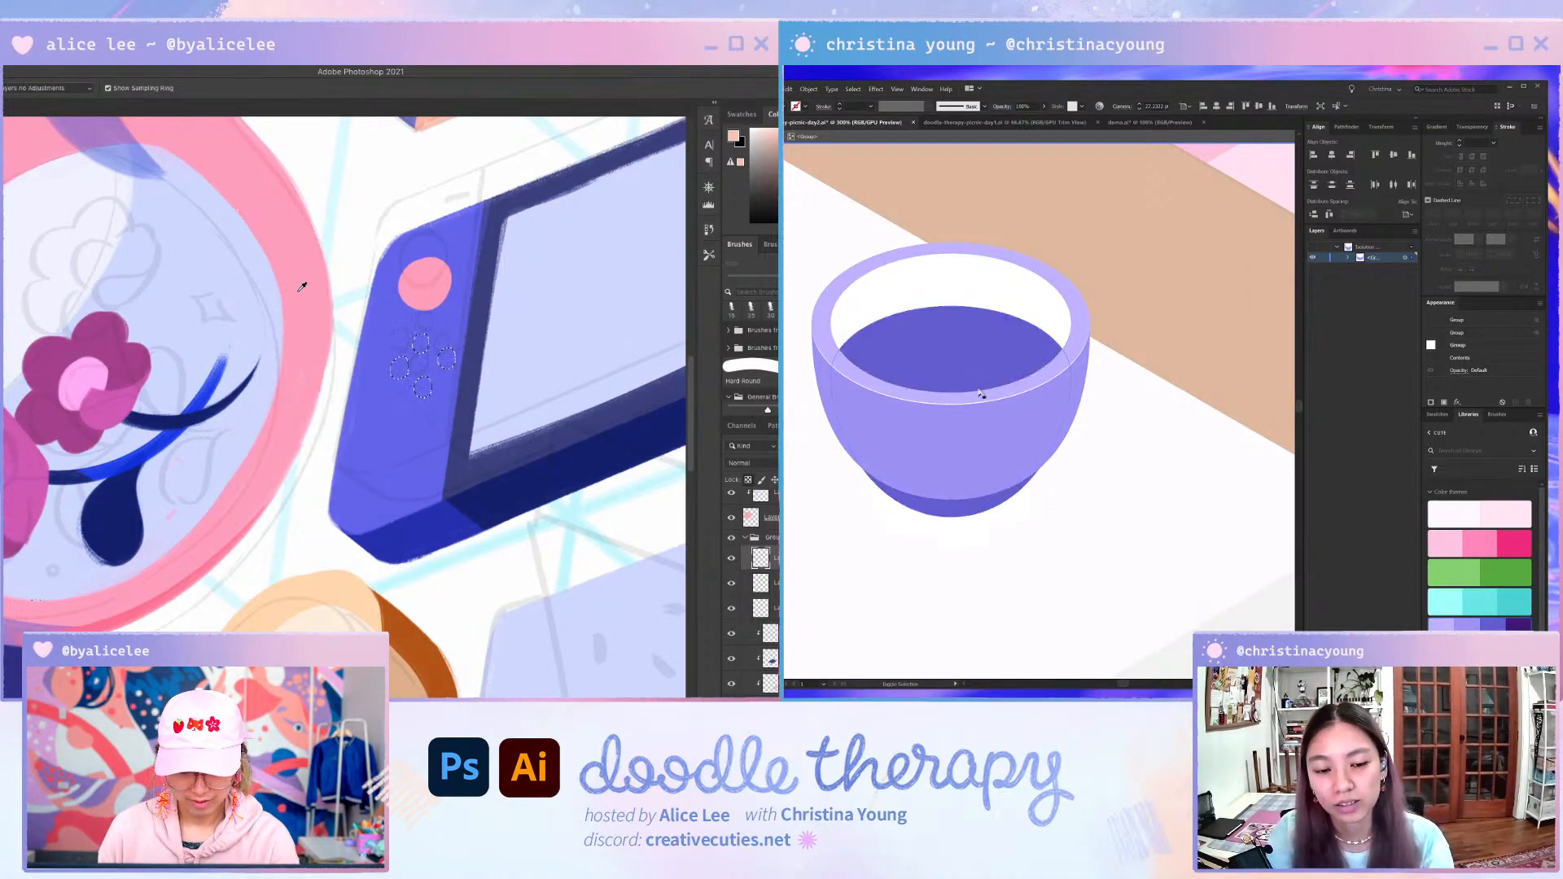
left_click(407, 283)
left_click(122, 617)
key("g")
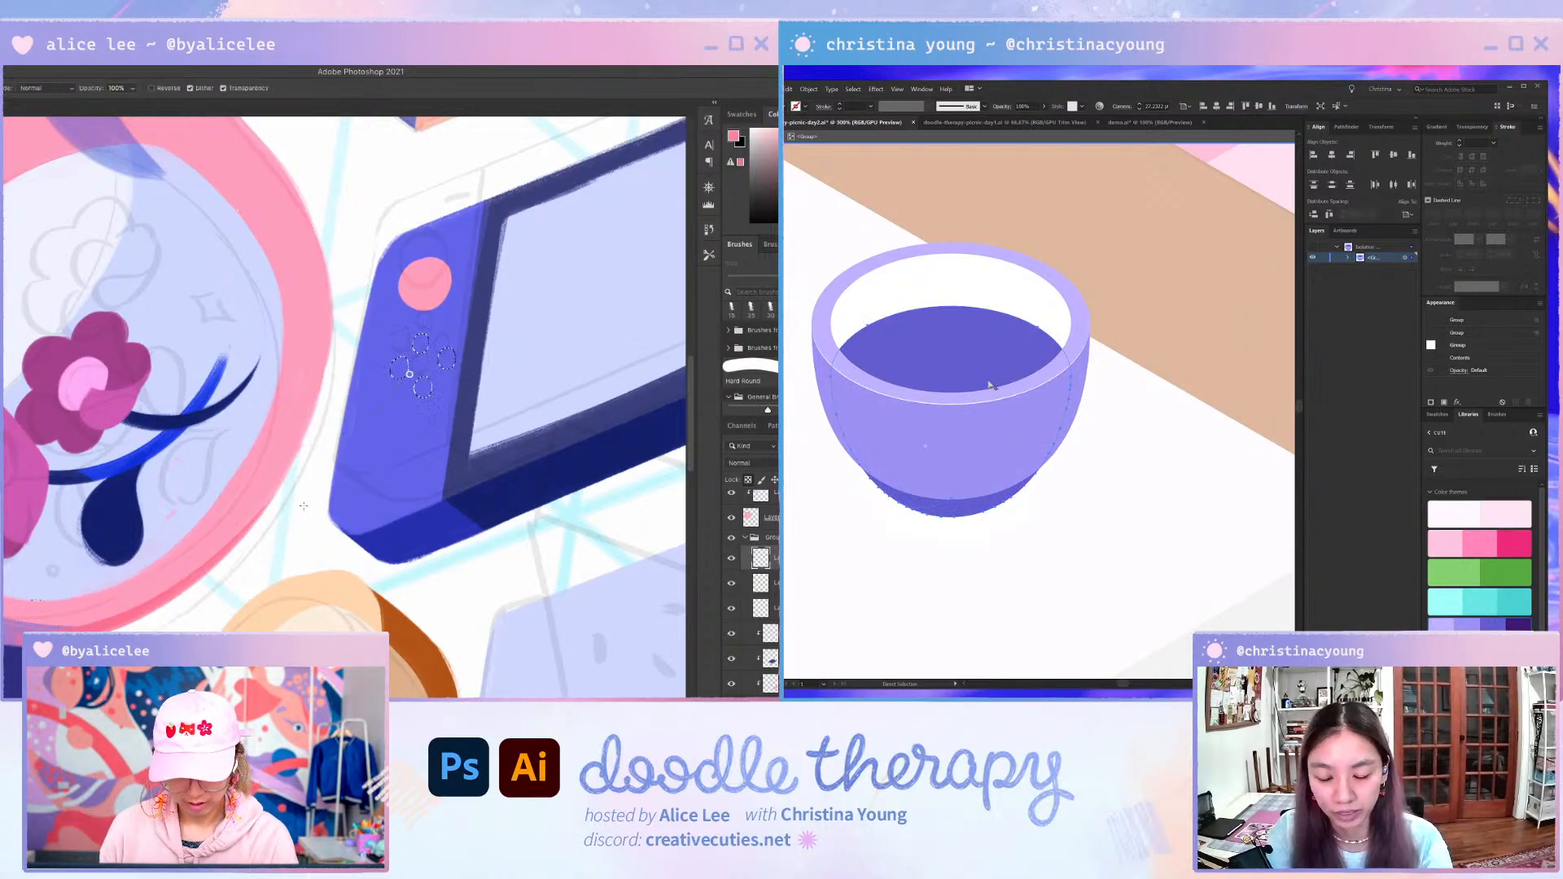
key("a")
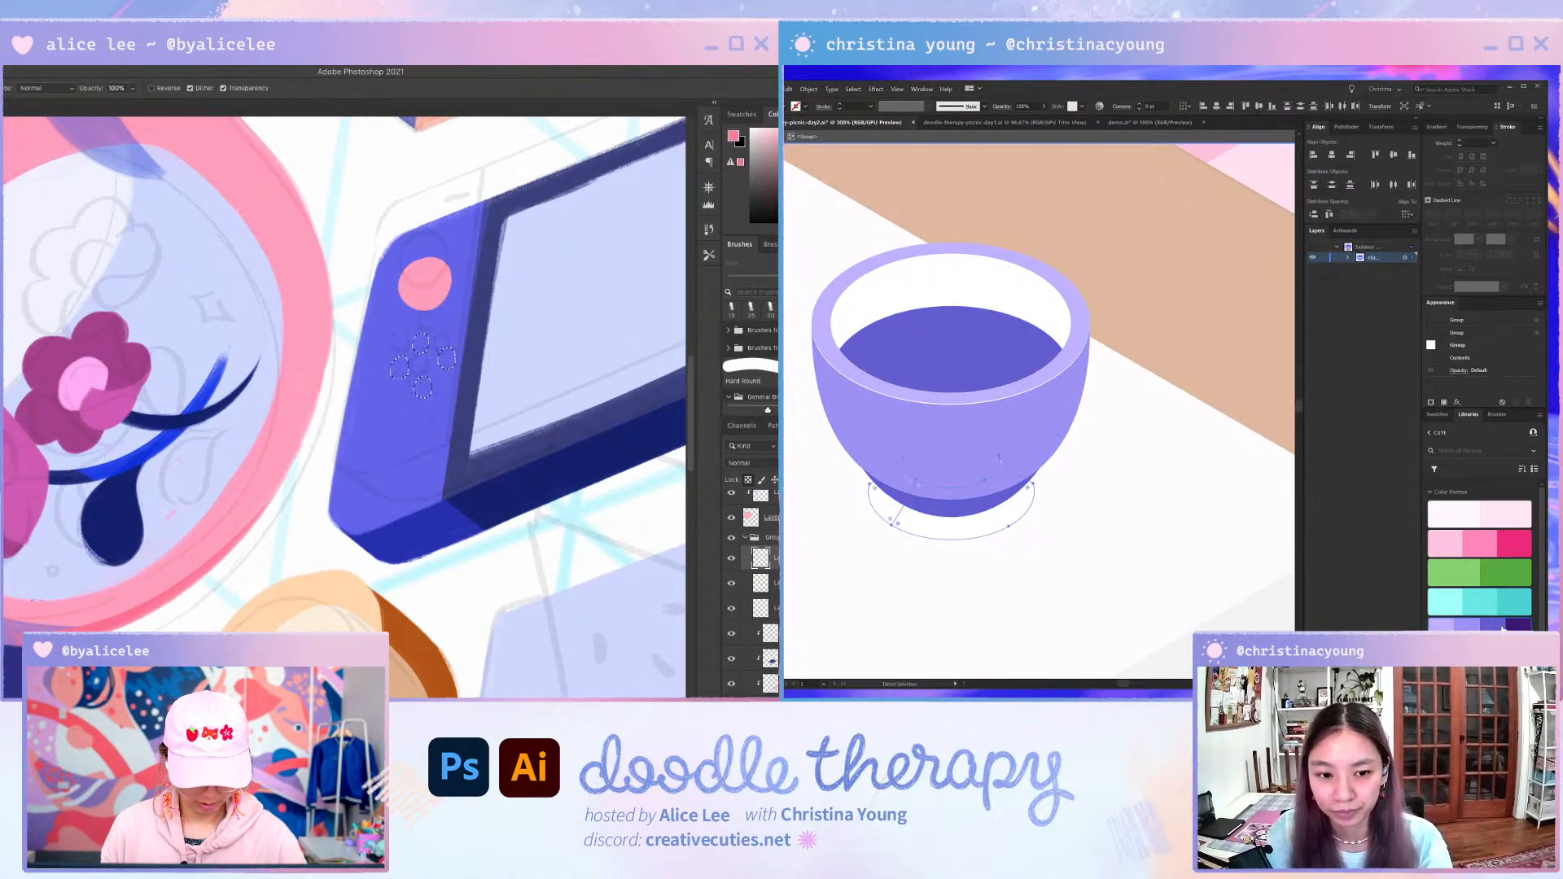
left_click_drag(407, 414, 352, 518)
key("ctrl+d")
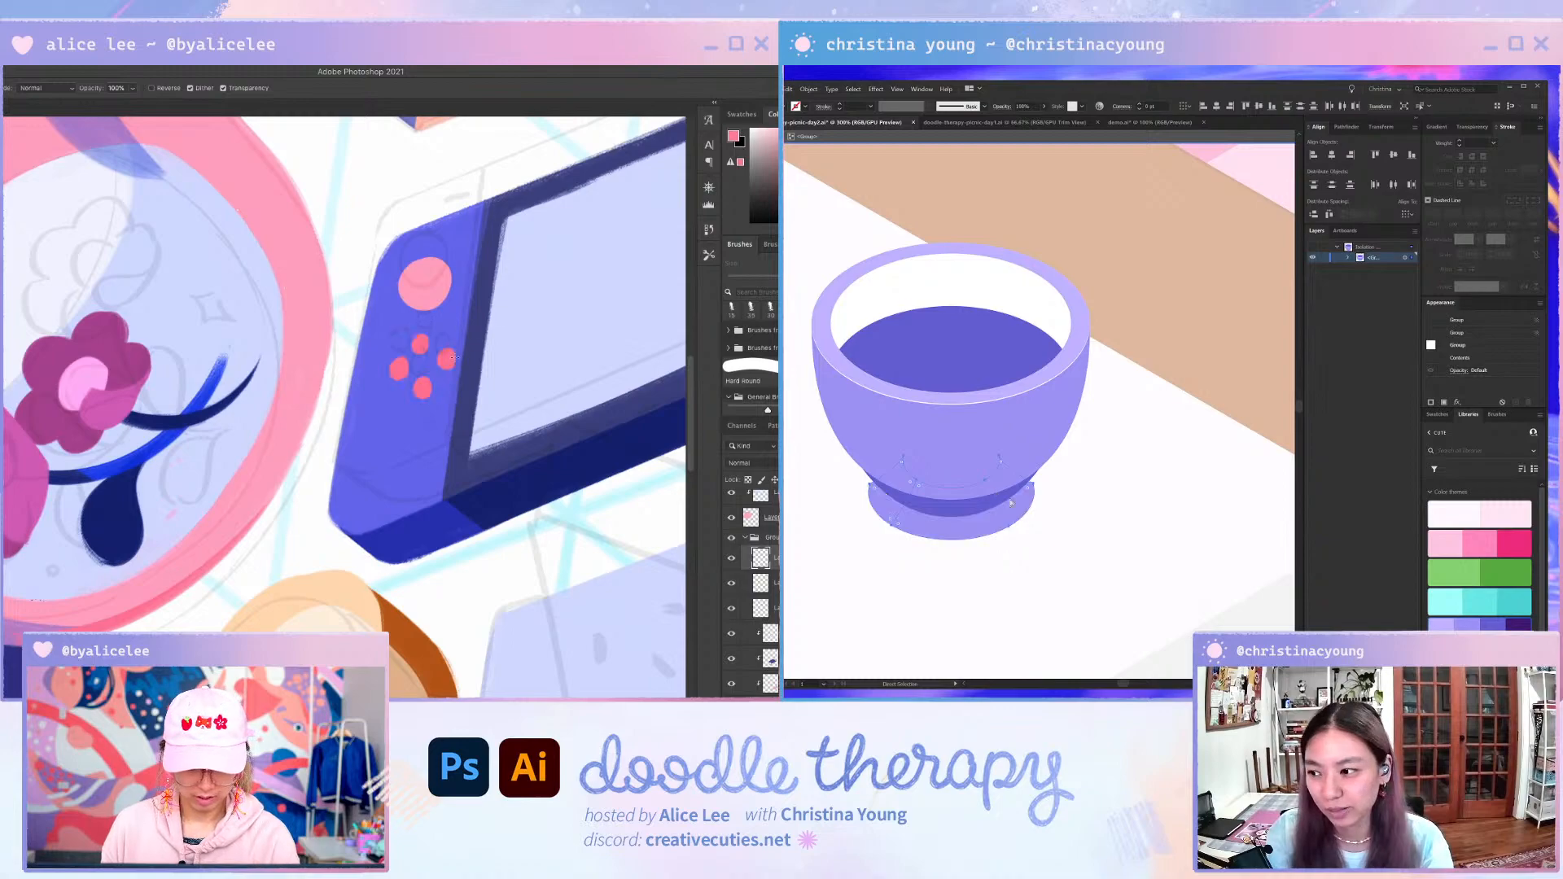
- Move the rightmost small pink button slightly toward the center of its cluster in Photoshop
key("w")
key("v")
left_click(447, 358)
left_click_drag(447, 359, 440, 363)
key("ctrl+d")
- Adjust the leftmost small pink button with Free Transform in Photoshop, and color the bowl's inner wall medium purple in Illustrator
key("l")
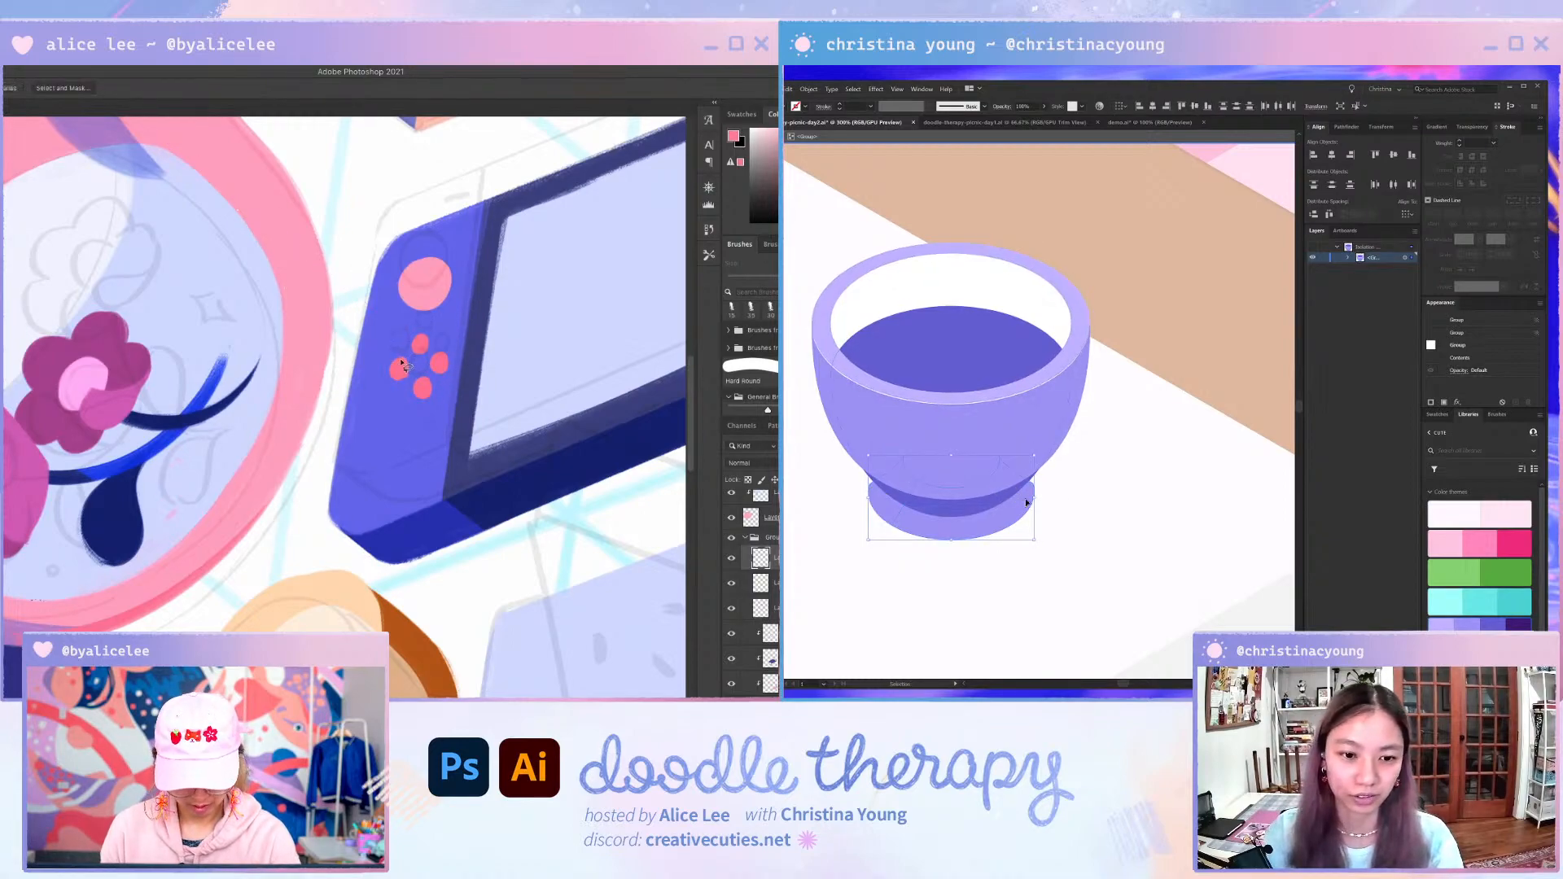
key("v")
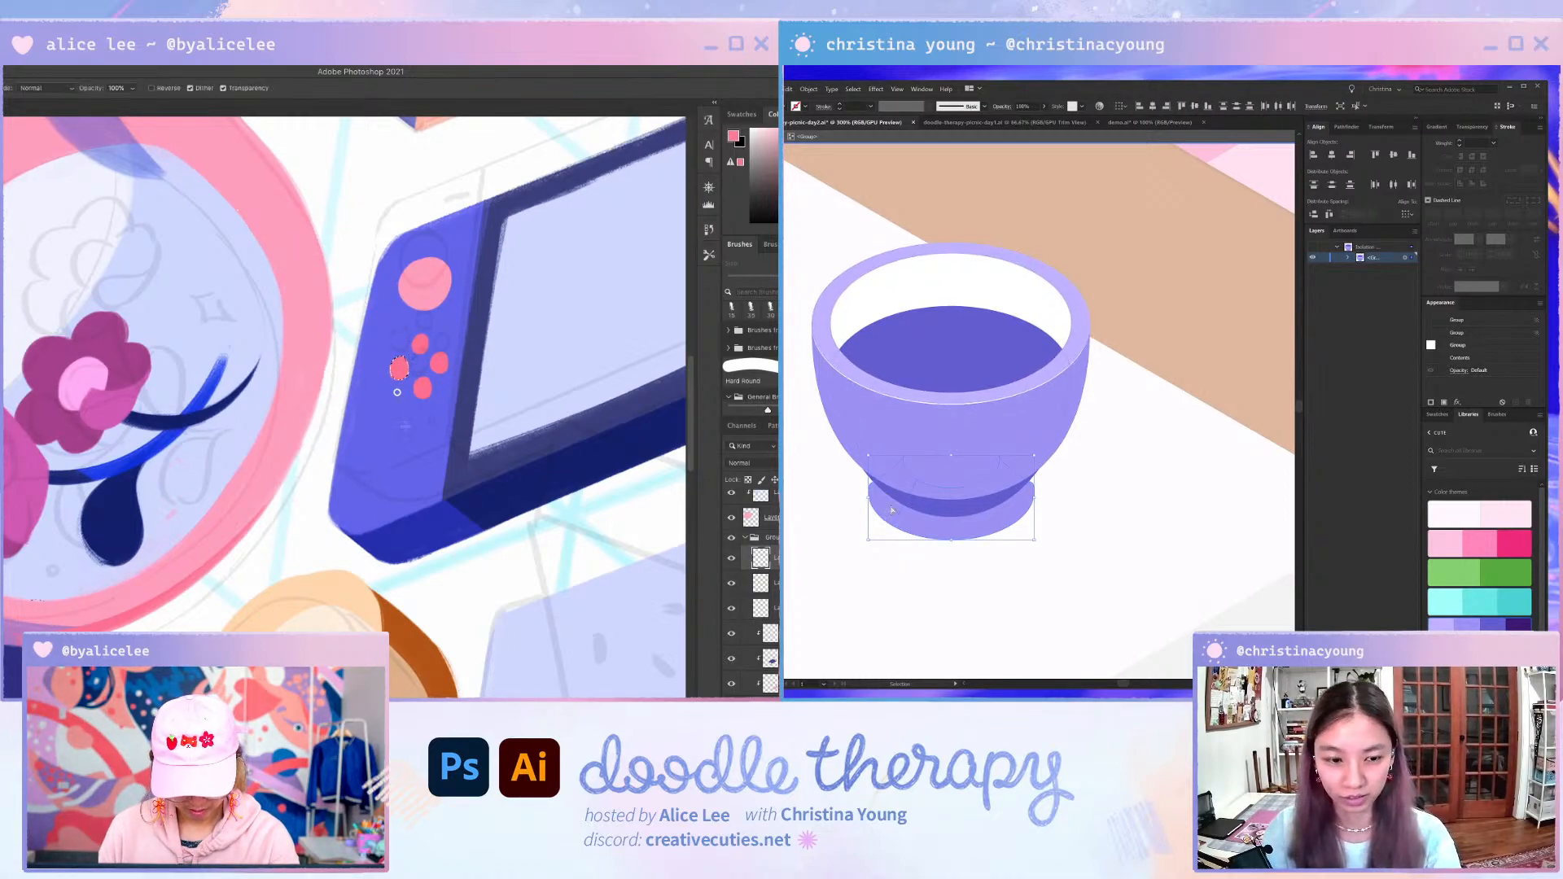
key("a")
left_click(951, 281)
key("ctrl+d")
key("w")
left_click(399, 369)
key("ctrl+t")
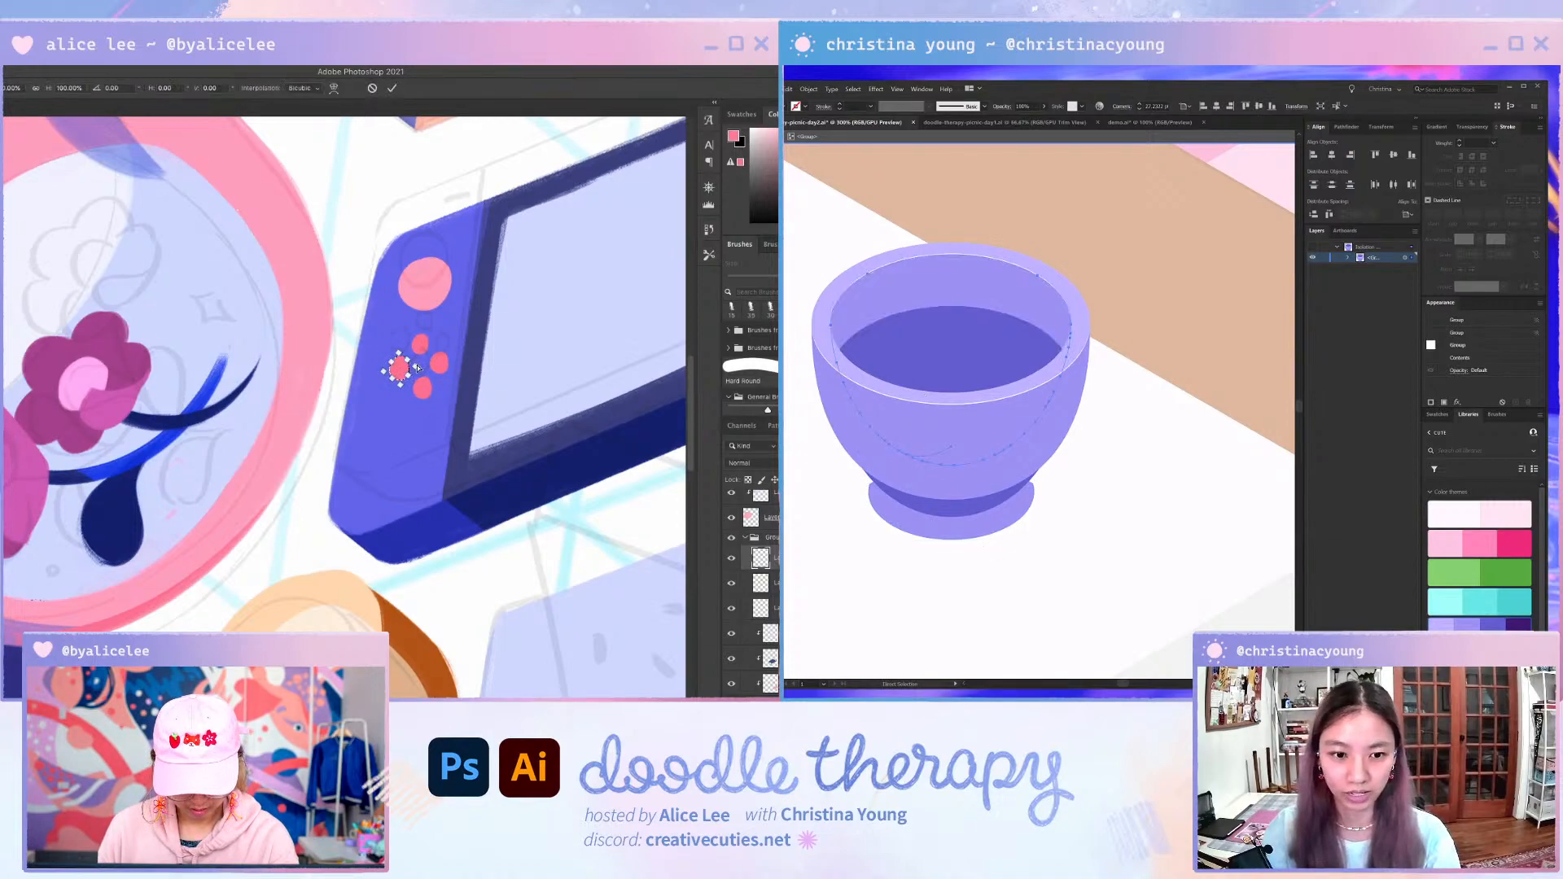
key("v")
key("Return")
key("ctrl+d")
key("ctrl+shift+a")
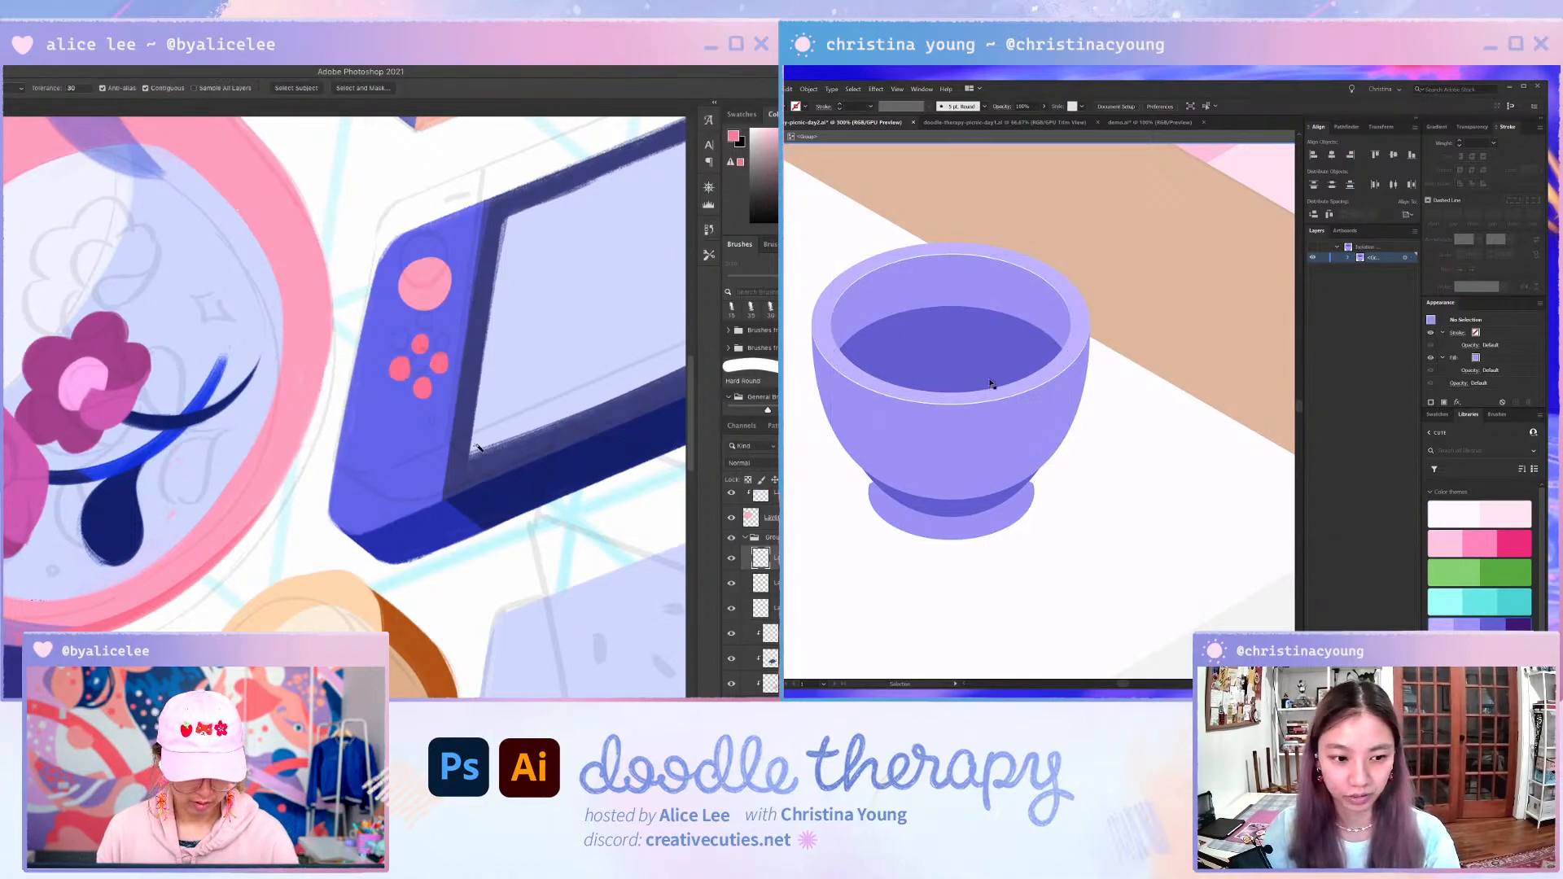
- Enlarge the topmost small pink button in Photoshop, and zero in on the white gap below the bowl's rim in Illustrator
key("ctrl+plus")
left_click(984, 375)
left_click_drag(619, 350, 502, 313)
key("ctrl+t")
key("ctrl+shift+a")
key("ctrl+plus")
key("ctrl+plus")
left_click(1109, 273)
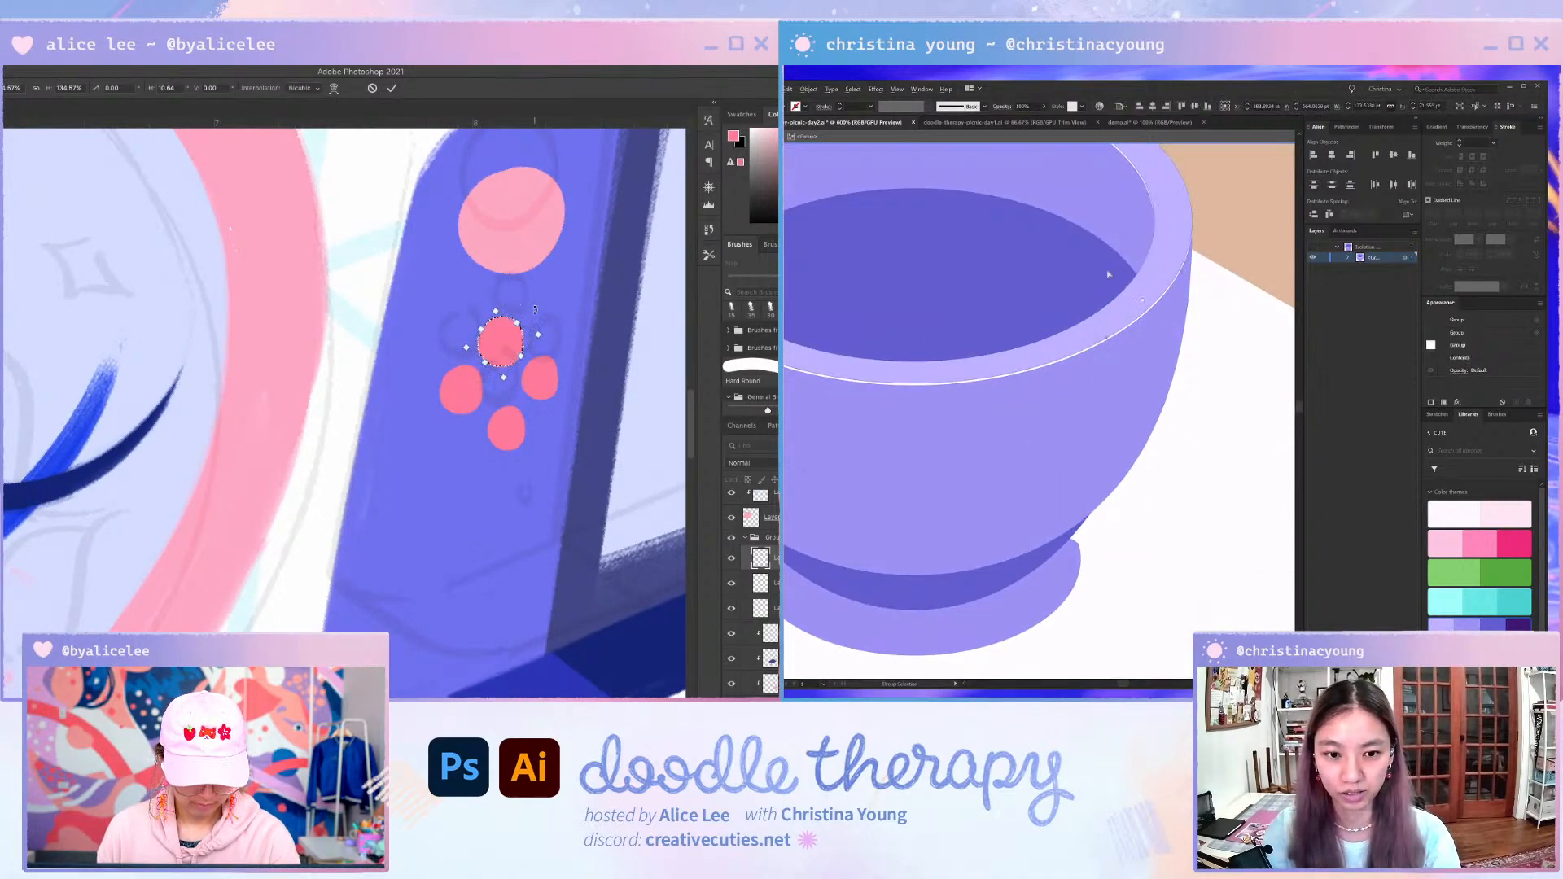
scroll(1108, 274, "up", 2)
key("Return")
- Enlarge the bottom small pink button in Photoshop, and recolor the white sliver along the bowl's front rim in Illustrator
left_click(515, 437)
key("ctrl+t")
scroll(1089, 333, "up", 3)
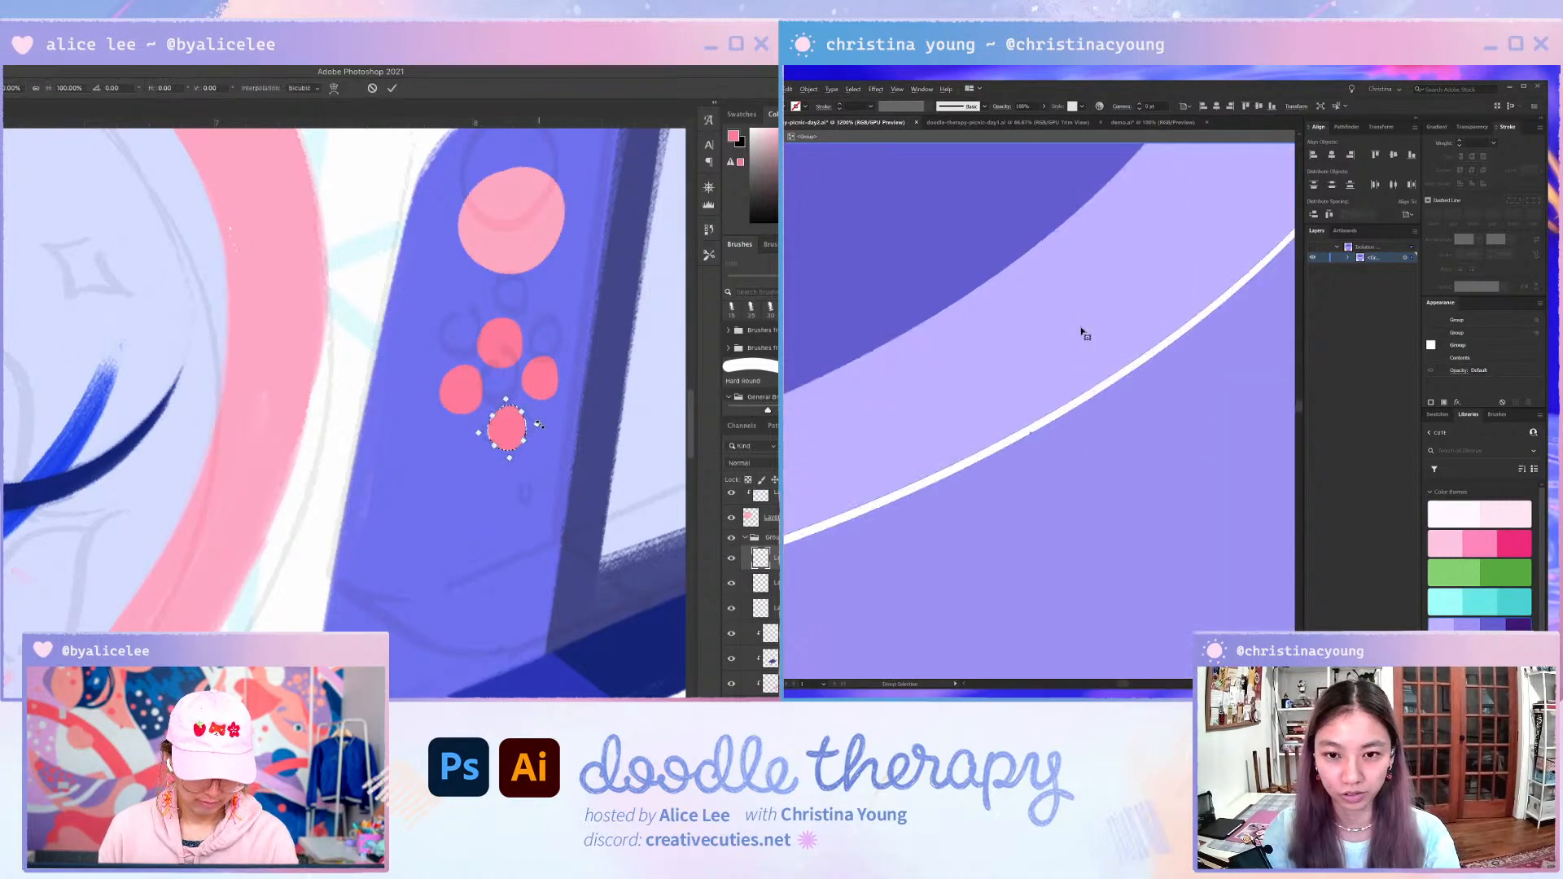
left_click_drag(537, 425, 503, 400)
left_click(1105, 345)
scroll(1006, 422, "down", 2)
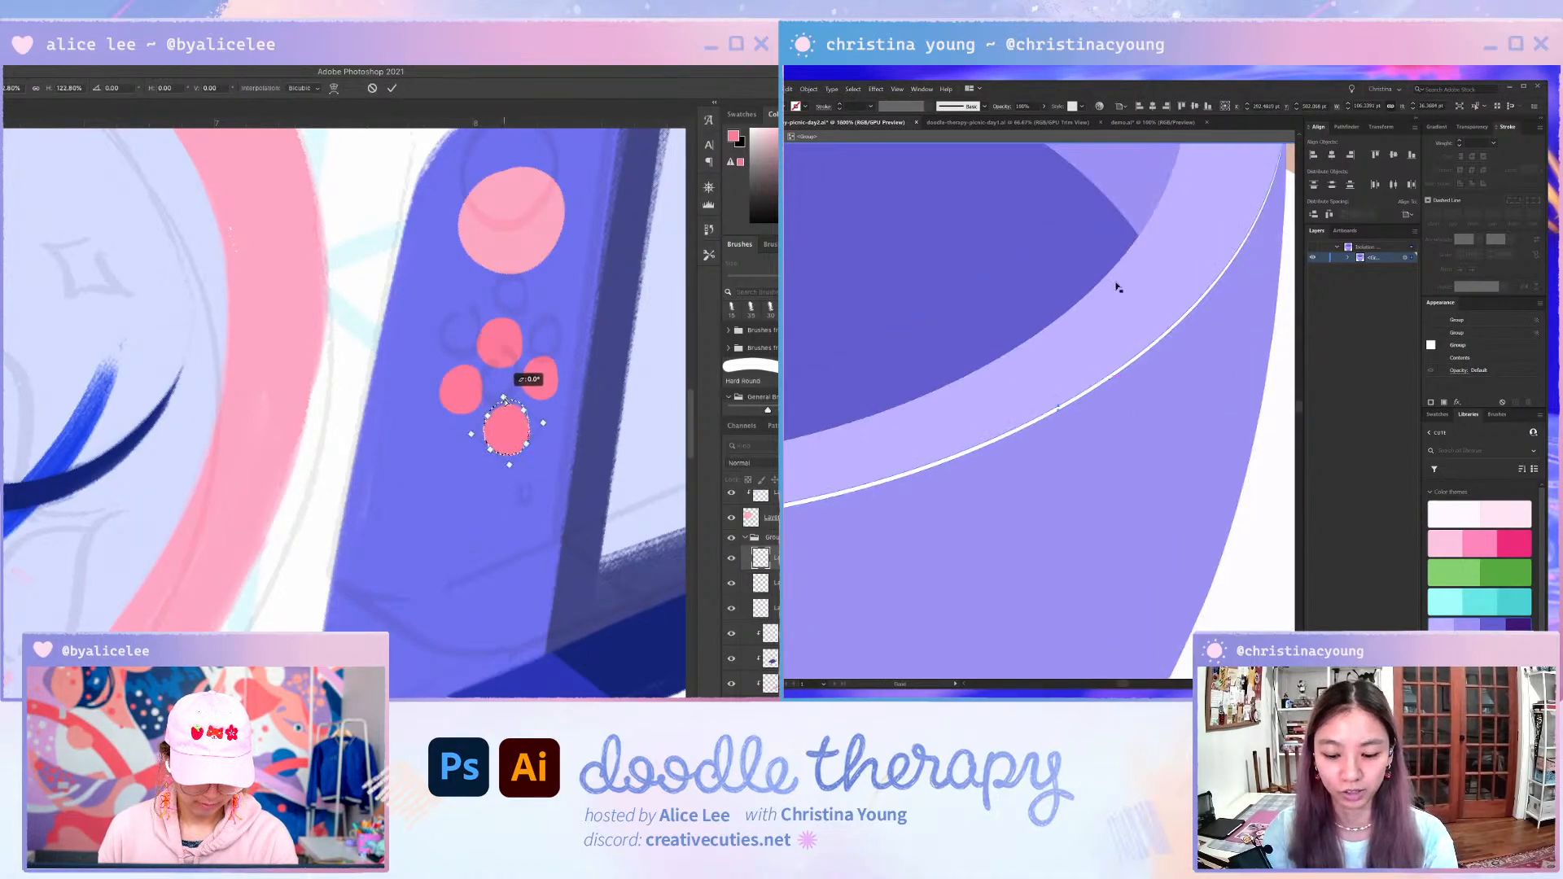
left_click_drag(1120, 290, 1009, 425)
left_click_drag(508, 439, 505, 432)
key("Return")
scroll(1143, 315, "down", 3)
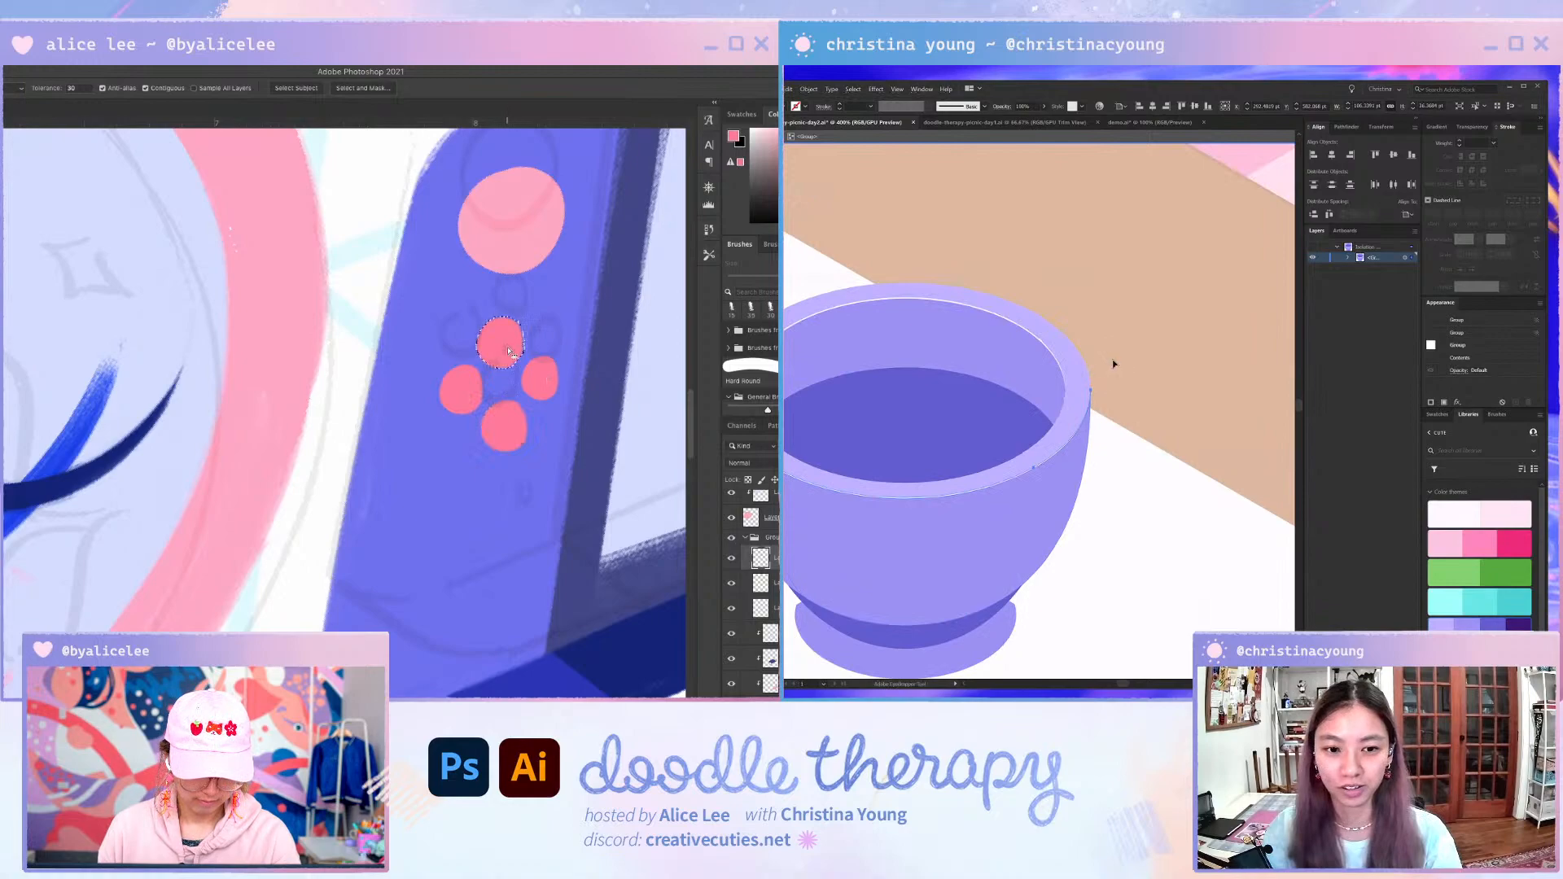
- Reposition the topmost small button and adjust the rightmost one with Free Transform in Photoshop
left_click_drag(508, 348, 515, 438)
left_click(547, 380)
key("a")
key("super+t")
scroll(880, 306, "up", 5)
key("Return")
- Recolor the white sliver along the bowl's inner back rim in Illustrator, and fine-tune the bottom and topmost small buttons in Photoshop
scroll(1067, 454, "down", 4)
left_click(513, 433)
left_click(1068, 415)
key("i")
key("a")
left_click(515, 343)
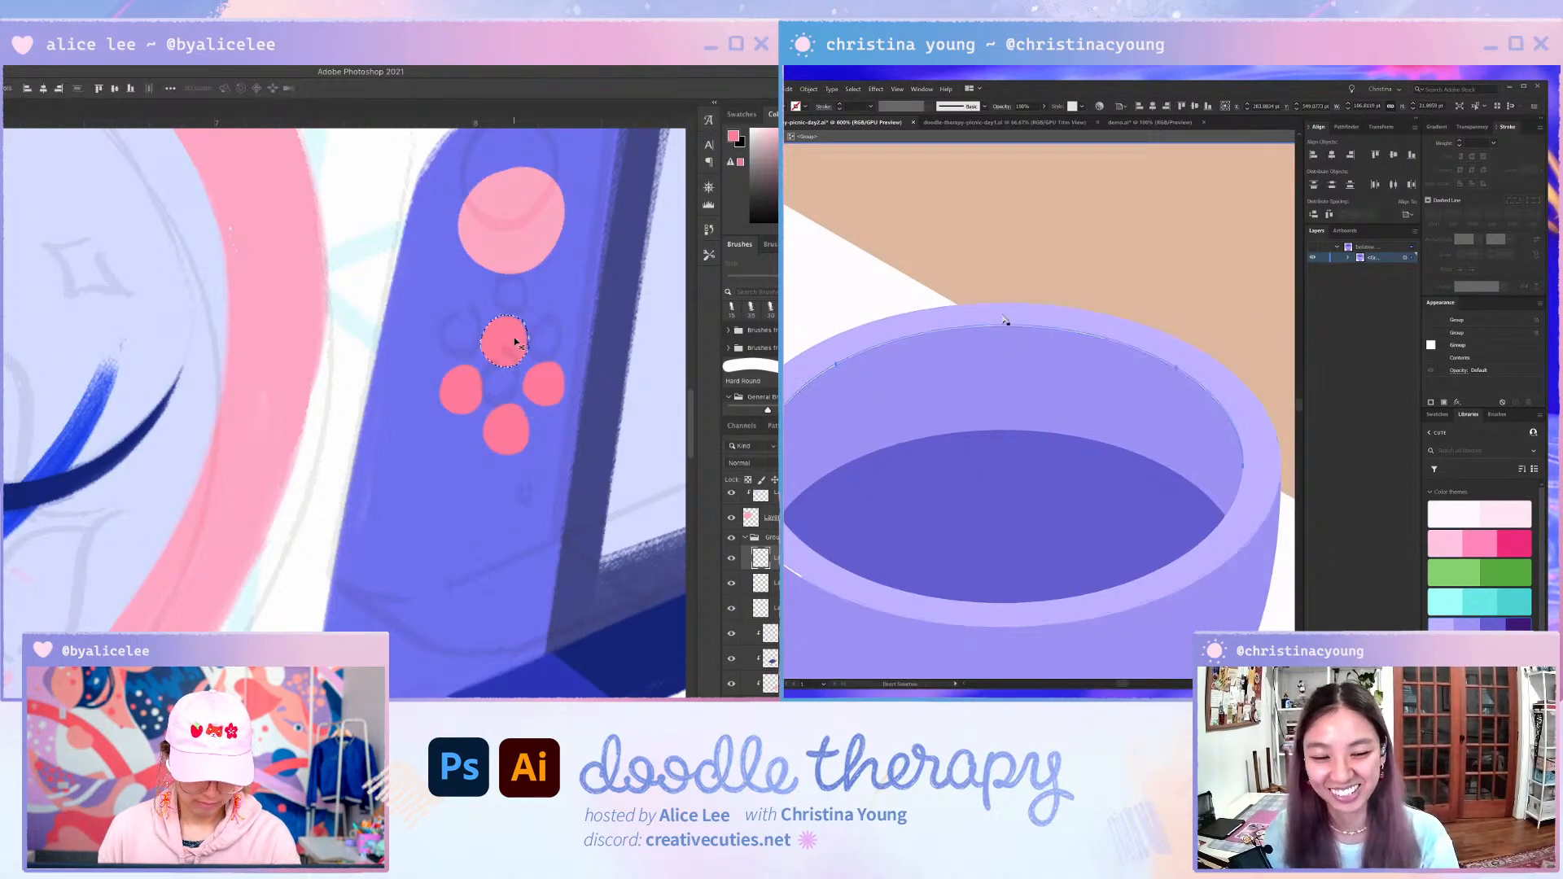
- Clear the button selection and shift all four small pink buttons together toward the controller's outer edge in Photoshop
scroll(1006, 320, "down", 3)
left_click_drag(515, 343, 535, 390)
key("super+d")
scroll(1021, 255, "up", 3)
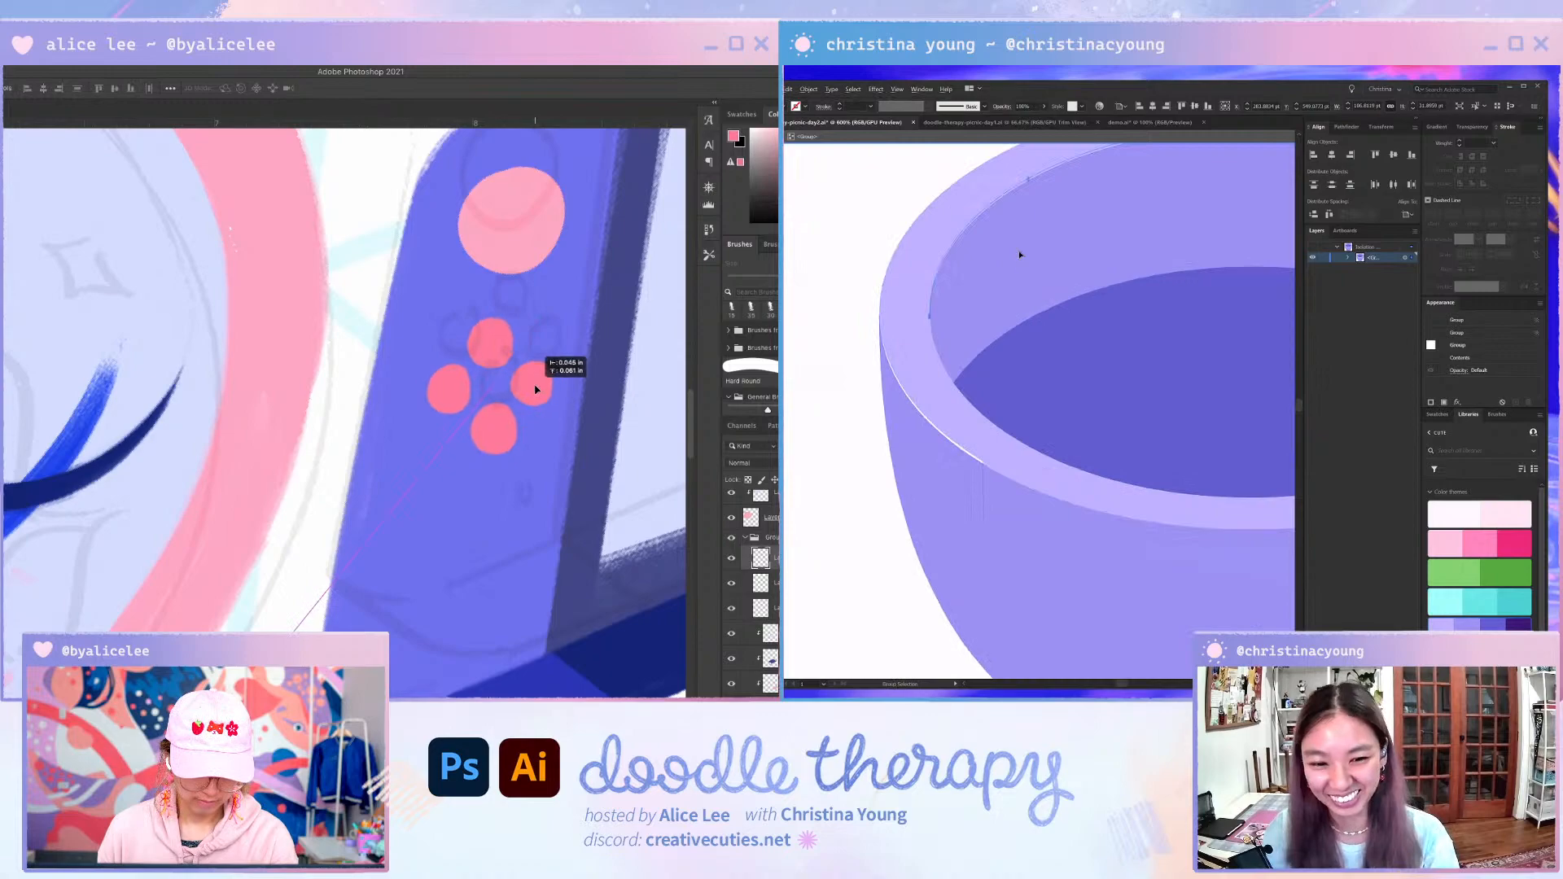
- Reshape the four-button cluster slightly with Free Transform in Photoshop, and recolor the white sliver along the rim's left edge in Illustrator
left_click(920, 412)
scroll(917, 432, "up", 4)
key("super+t")
left_click_drag(491, 305, 499, 307)
key("i")
scroll(1026, 319, "down", 2)
left_click_drag(494, 469, 490, 463)
key("a")
left_click(1027, 320)
key("Return")
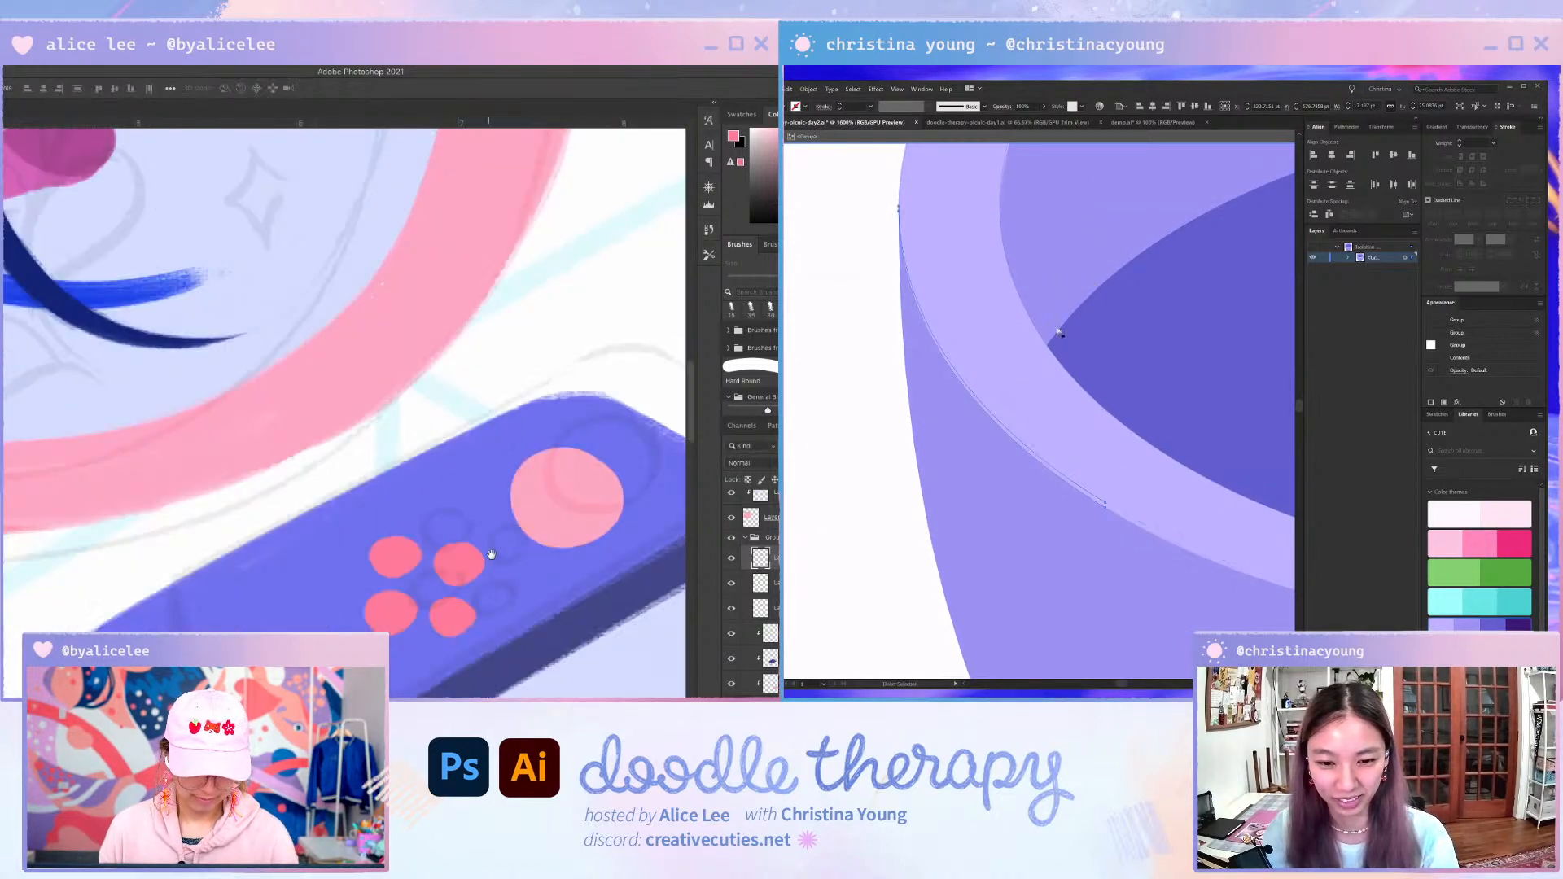
- Deselect the bowl's shapes in Illustrator, and add a new layer in Photoshop with the Eyedropper ready for the next console detail
scroll(1018, 443, "down", 4)
left_click_drag(491, 554, 469, 455)
key("ctrl+shift+a")
left_click_drag(963, 534, 918, 438)
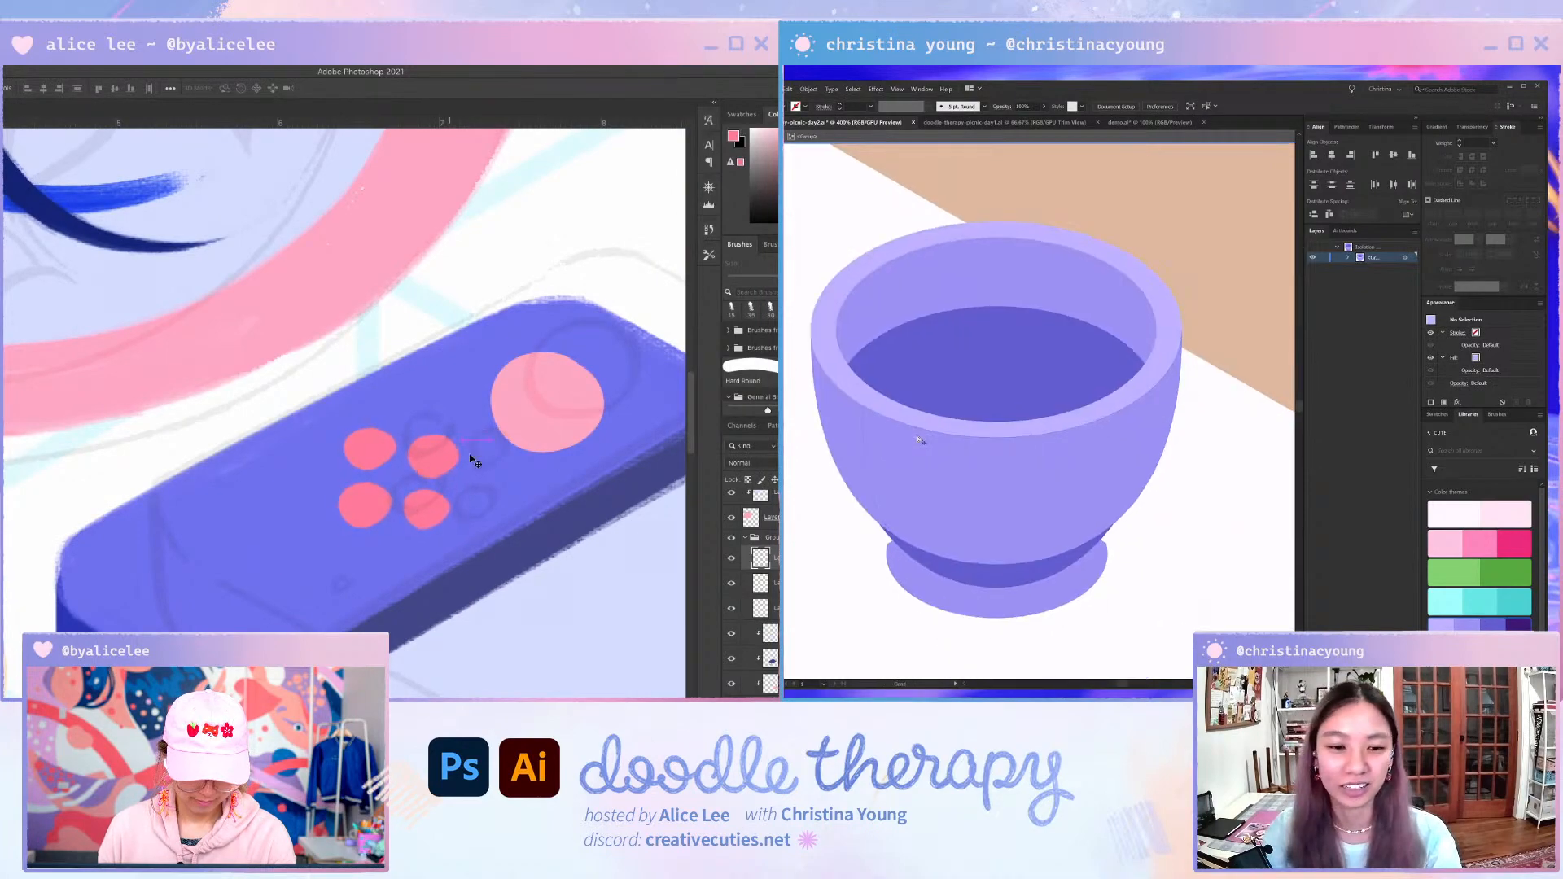
key("super+shift+n")
key("Return")
key("i")
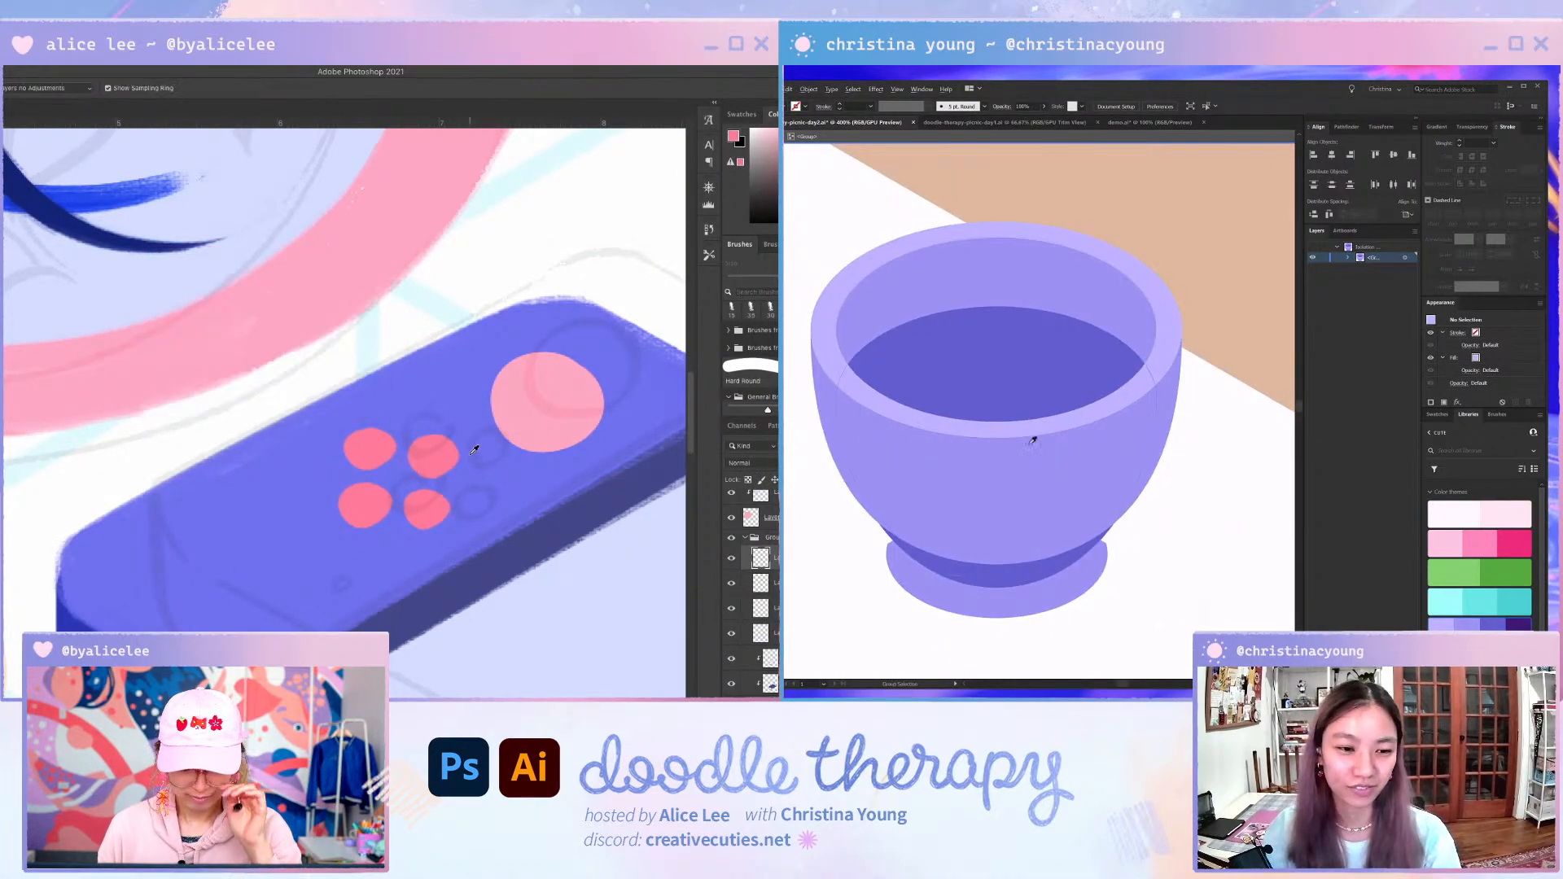
- Paint a short lavender minus button near the top corner of the console's blue controller and tidy its edges with the eraser
scroll(1032, 440, "up", 1)
scroll(1057, 431, "down", 1)
left_click(569, 471)
left_click(773, 129)
left_click(865, 504)
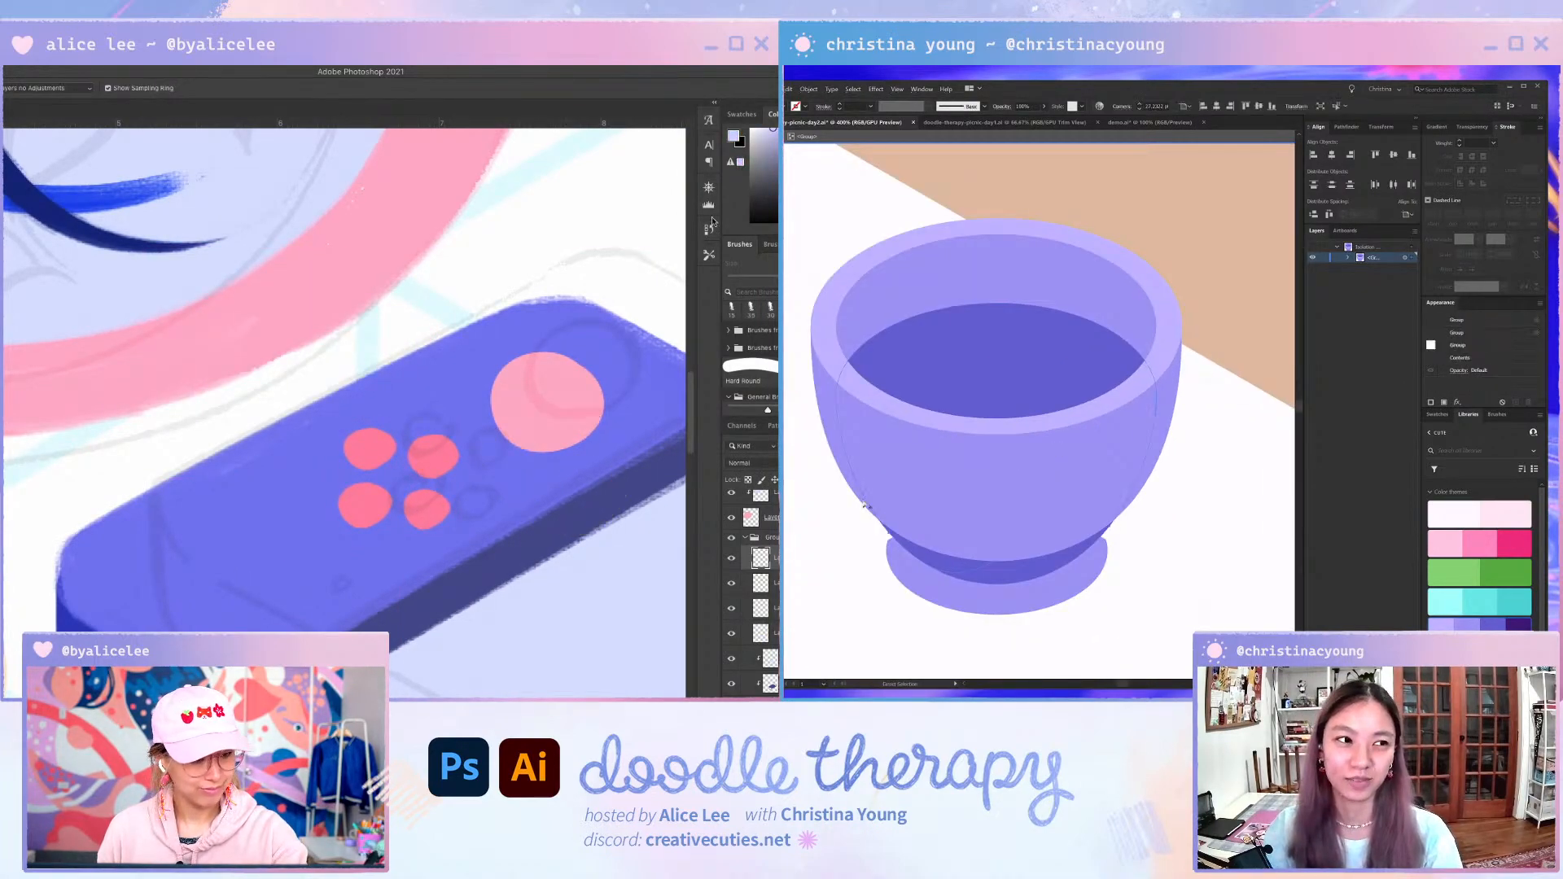
left_click_drag(525, 409, 379, 372)
key("b")
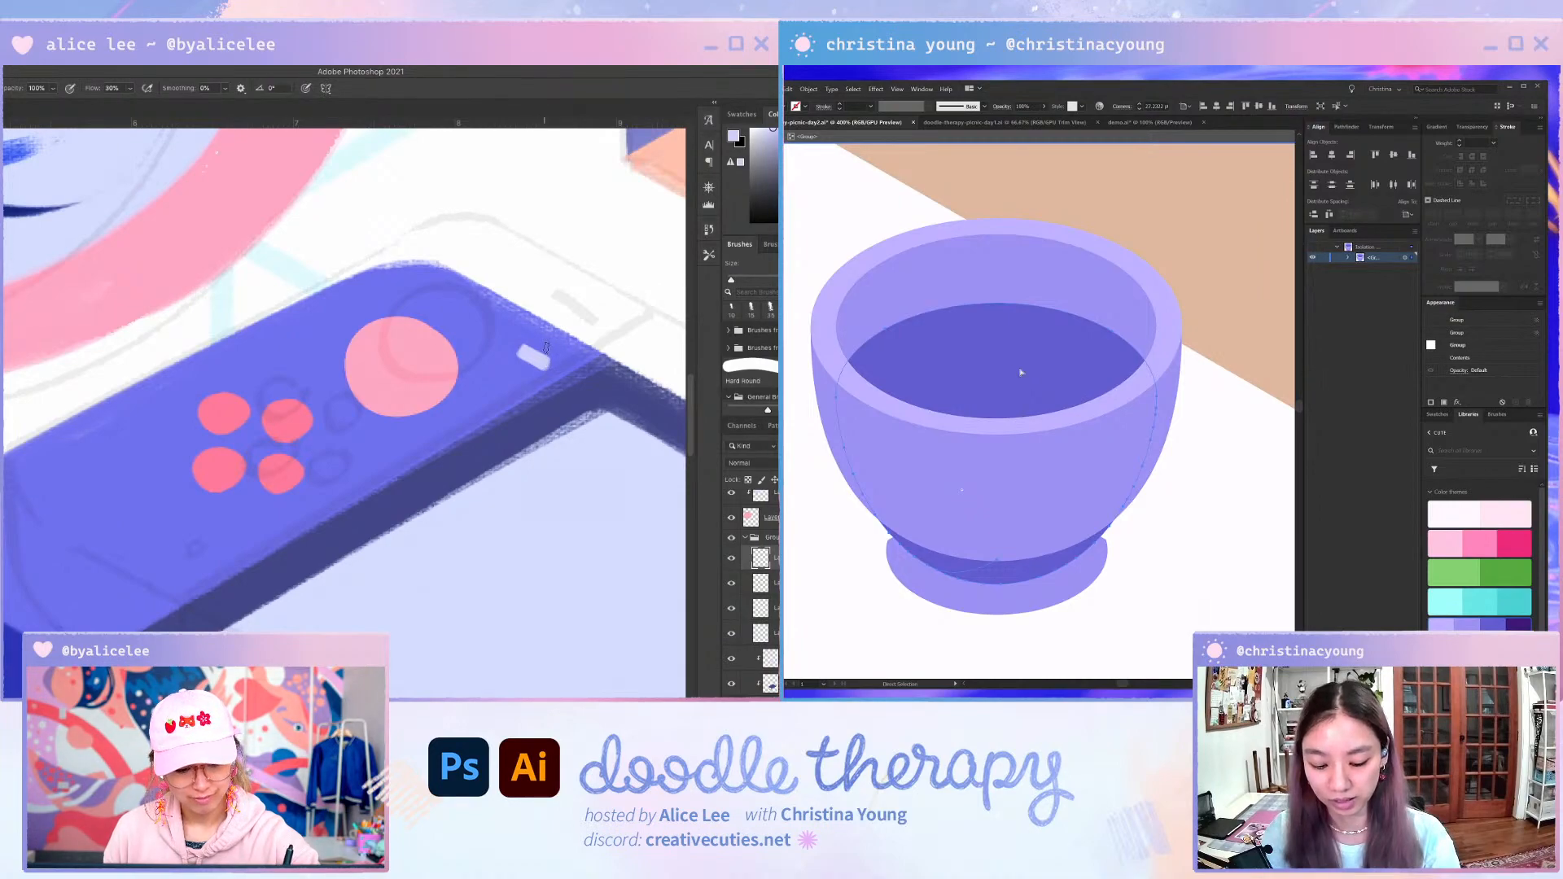
key("e")
key("bracketleft")
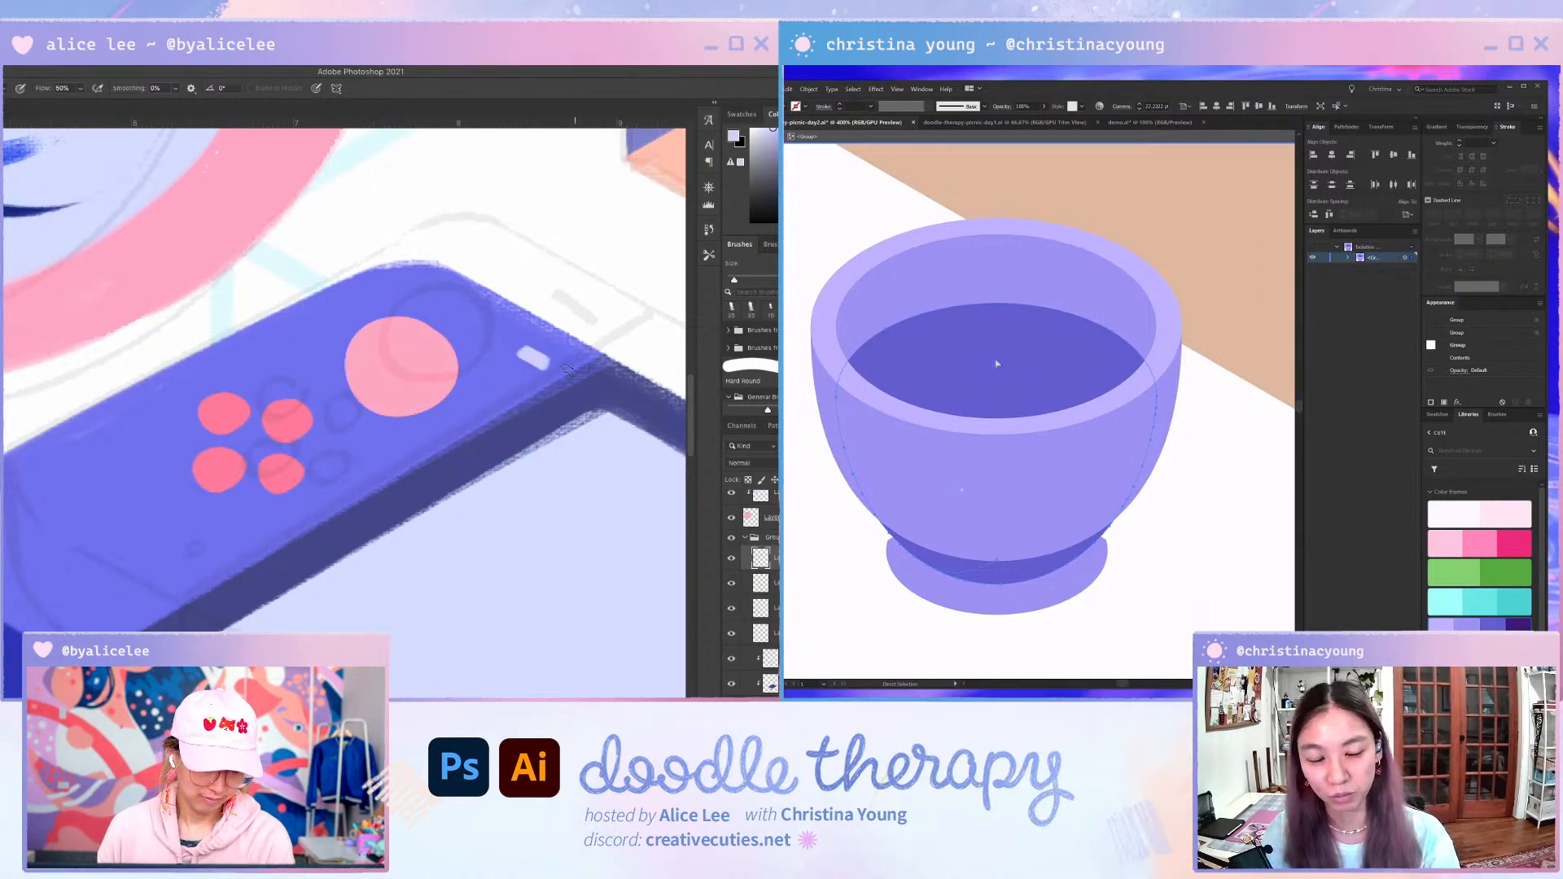
- Paint a small lavender plus button on the pink controller beside the console's screen frame
left_click_drag(574, 486, 281, 336)
left_click_drag(597, 552, 257, 392)
left_click_drag(669, 511, 429, 451)
key("b")
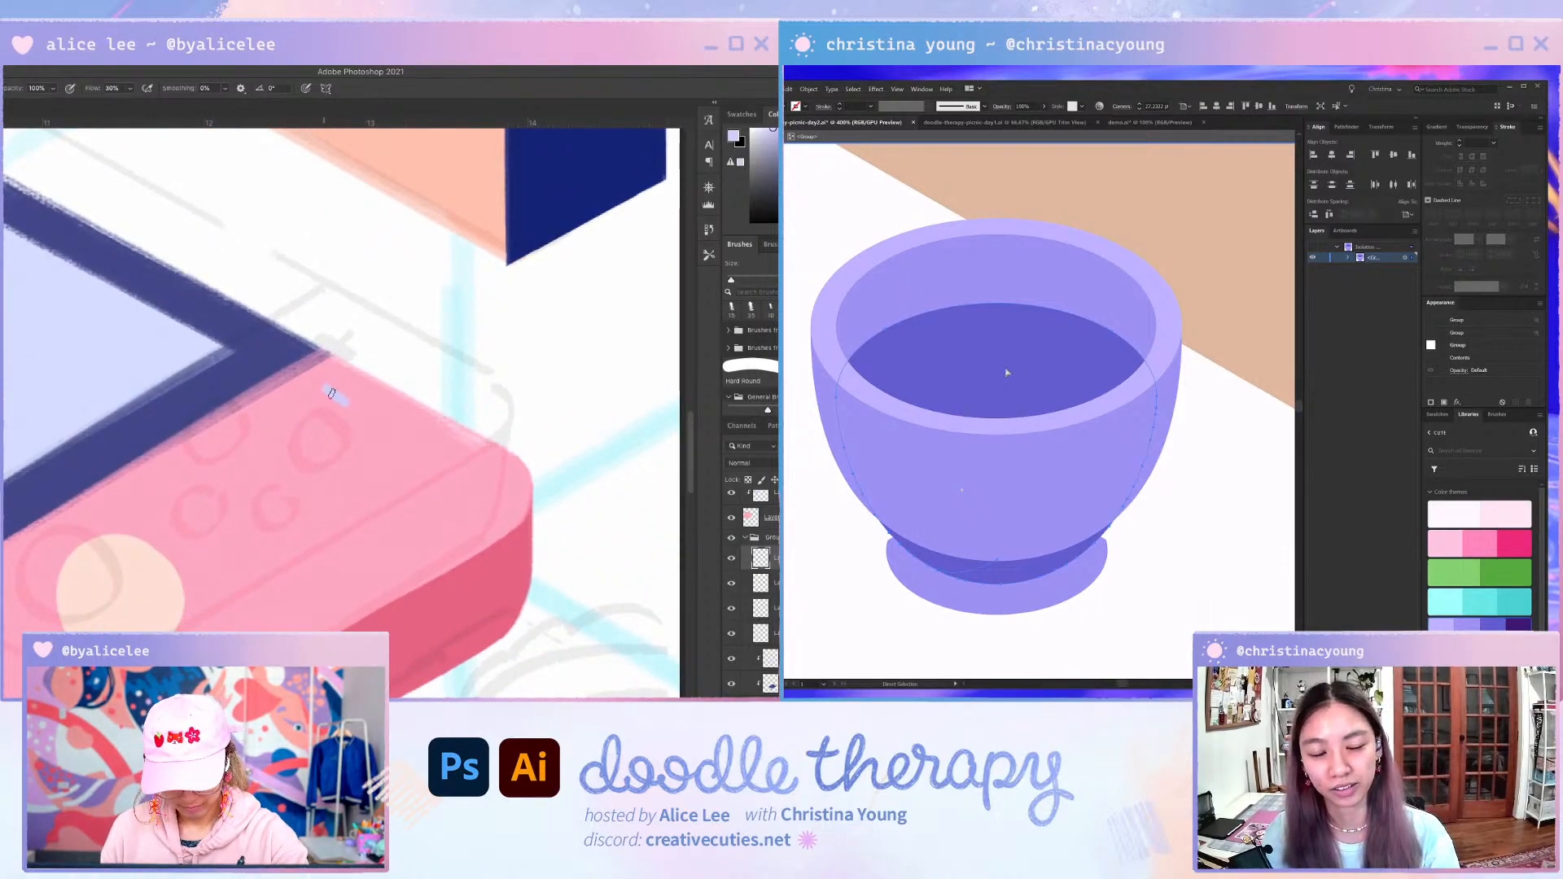
key("r")
mouse_move(343, 425)
left_mouse_down()
mouse_move(292, 326)
mouse_move(249, 335)
left_mouse_up()
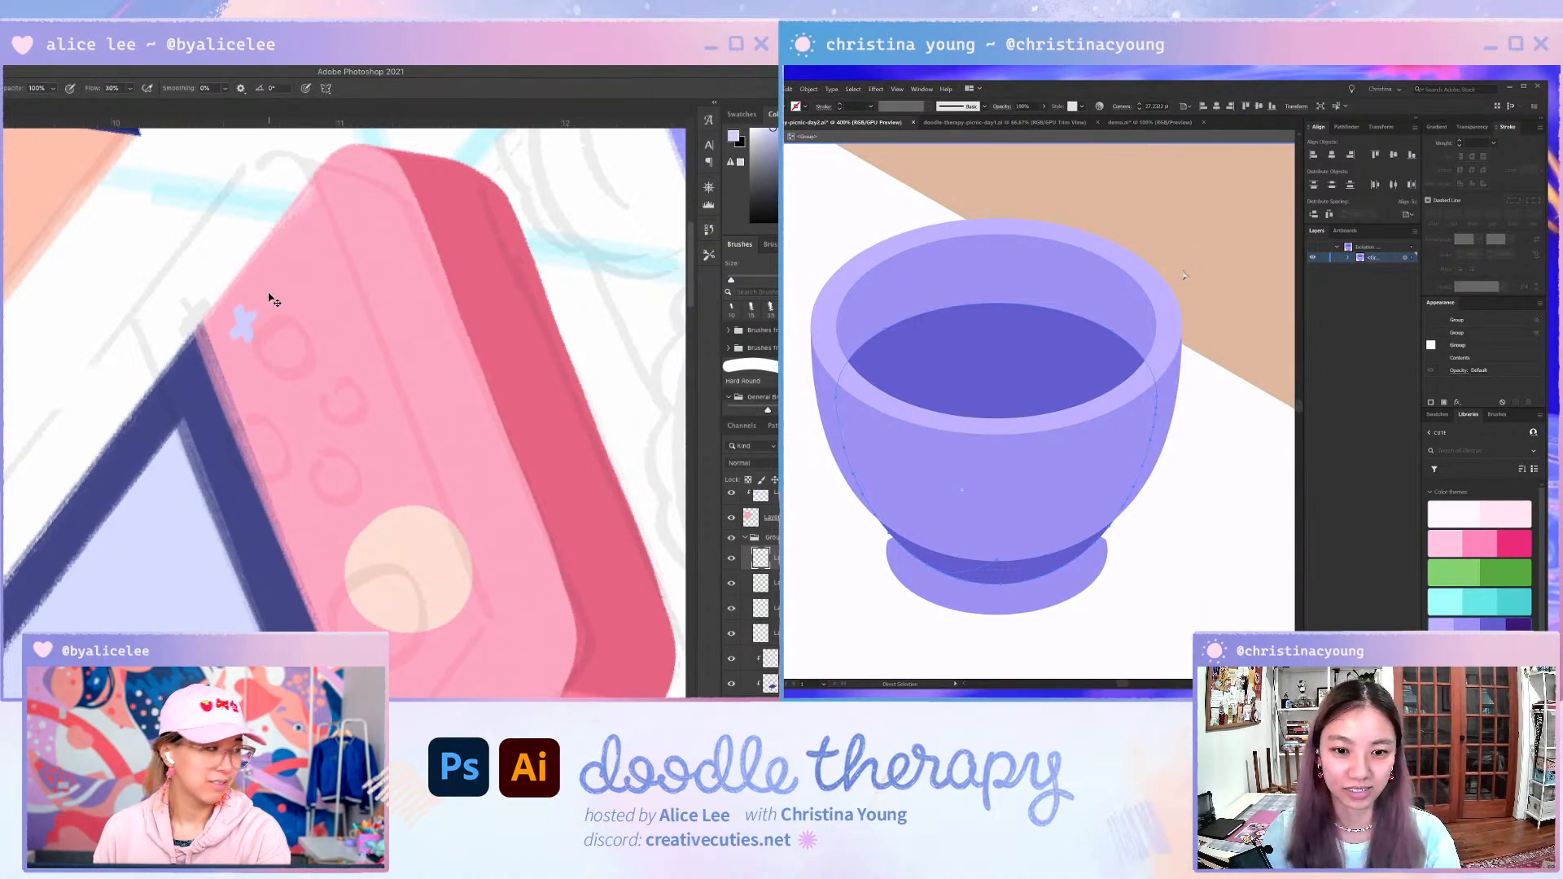
key("Escape")
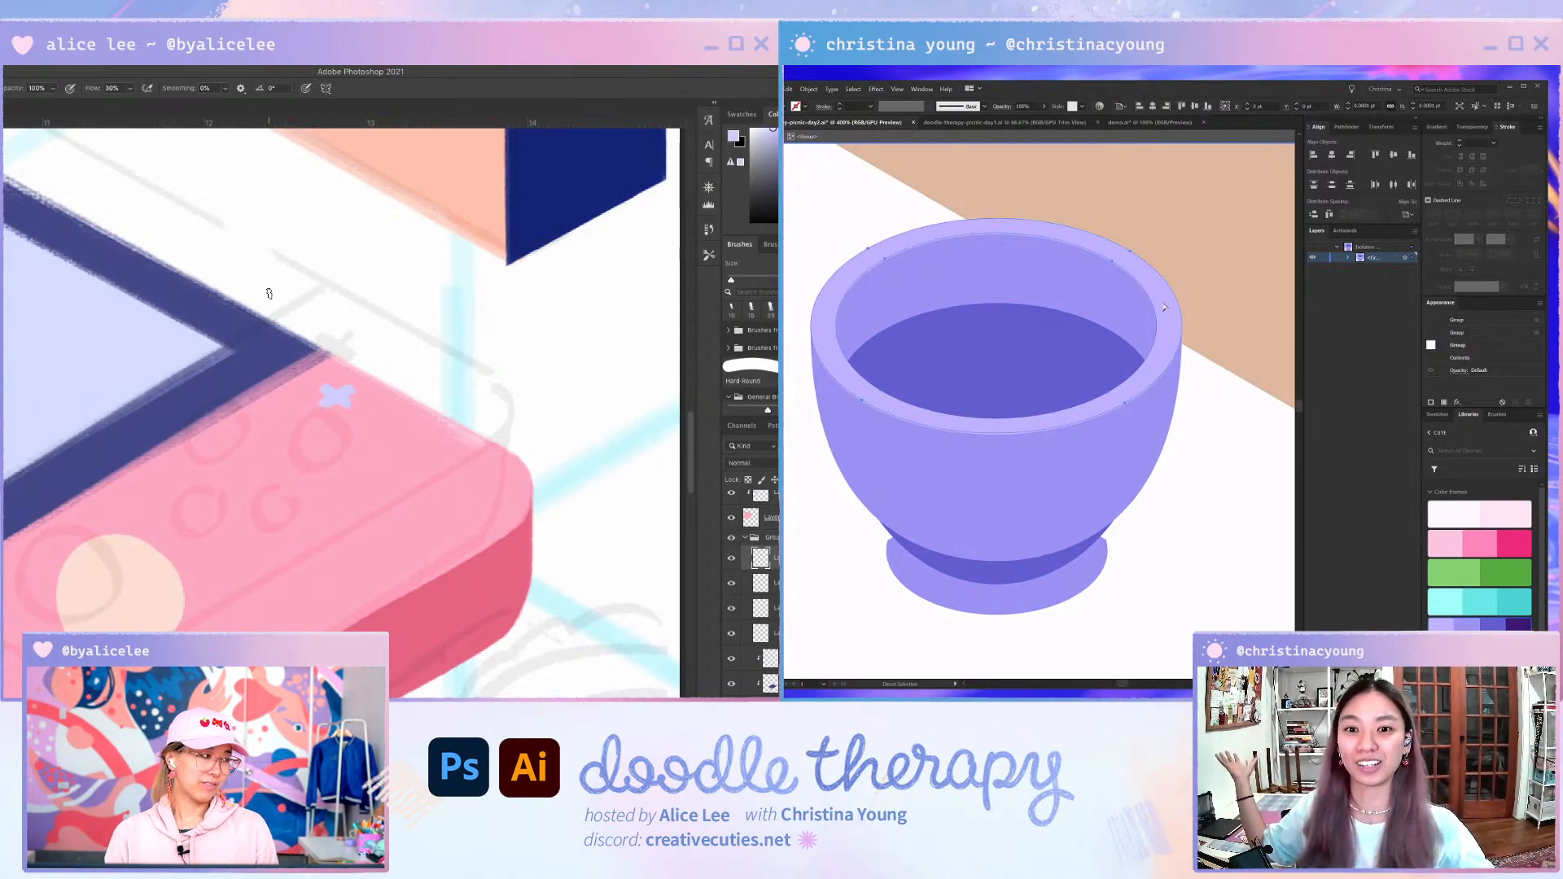
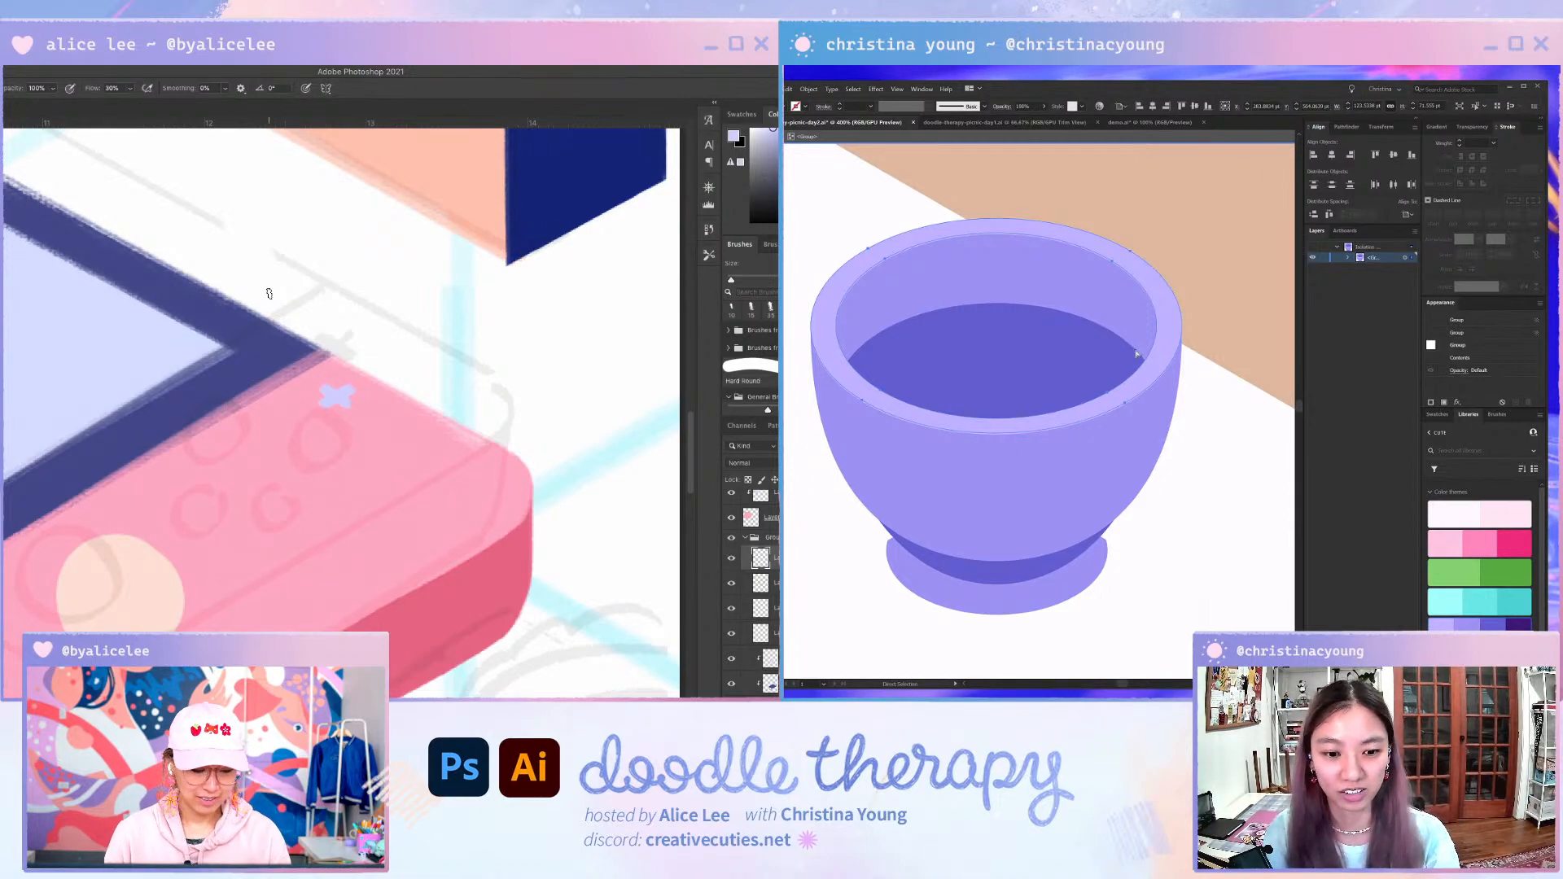
- Repaint the pink controller's plus button white and remove an extra anchor point on the right edge of the bowl's foot
key("i")
key("b")
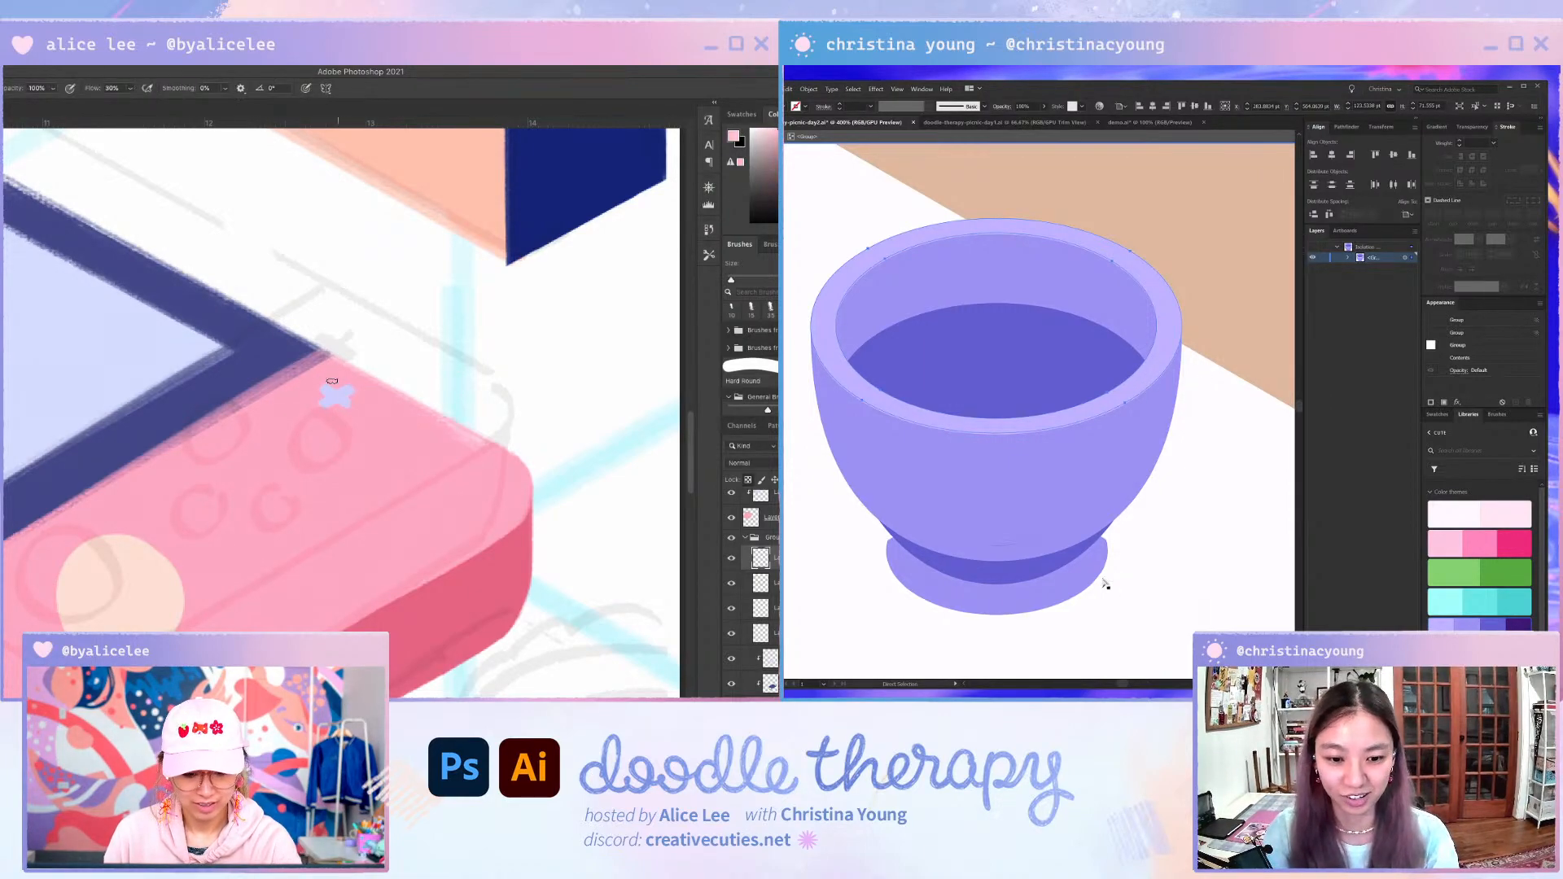
left_click(1097, 567)
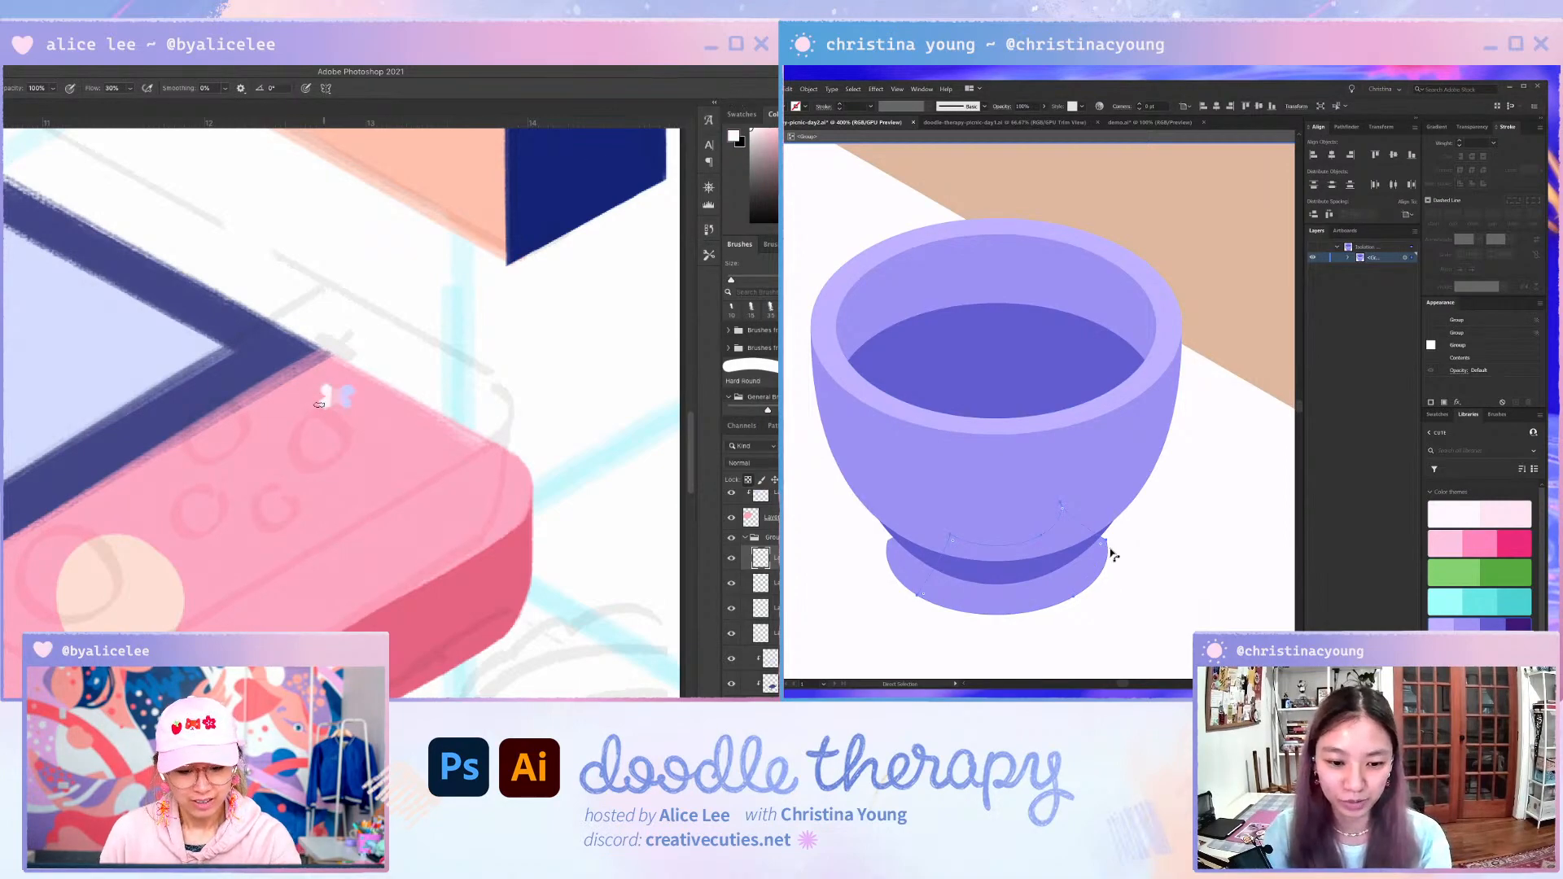
left_click(1109, 550)
key("super+minus")
key("super+minus")
- Remove the extra anchor point at the lower left of the bowl's foot outline and select the whole bowl
key("i")
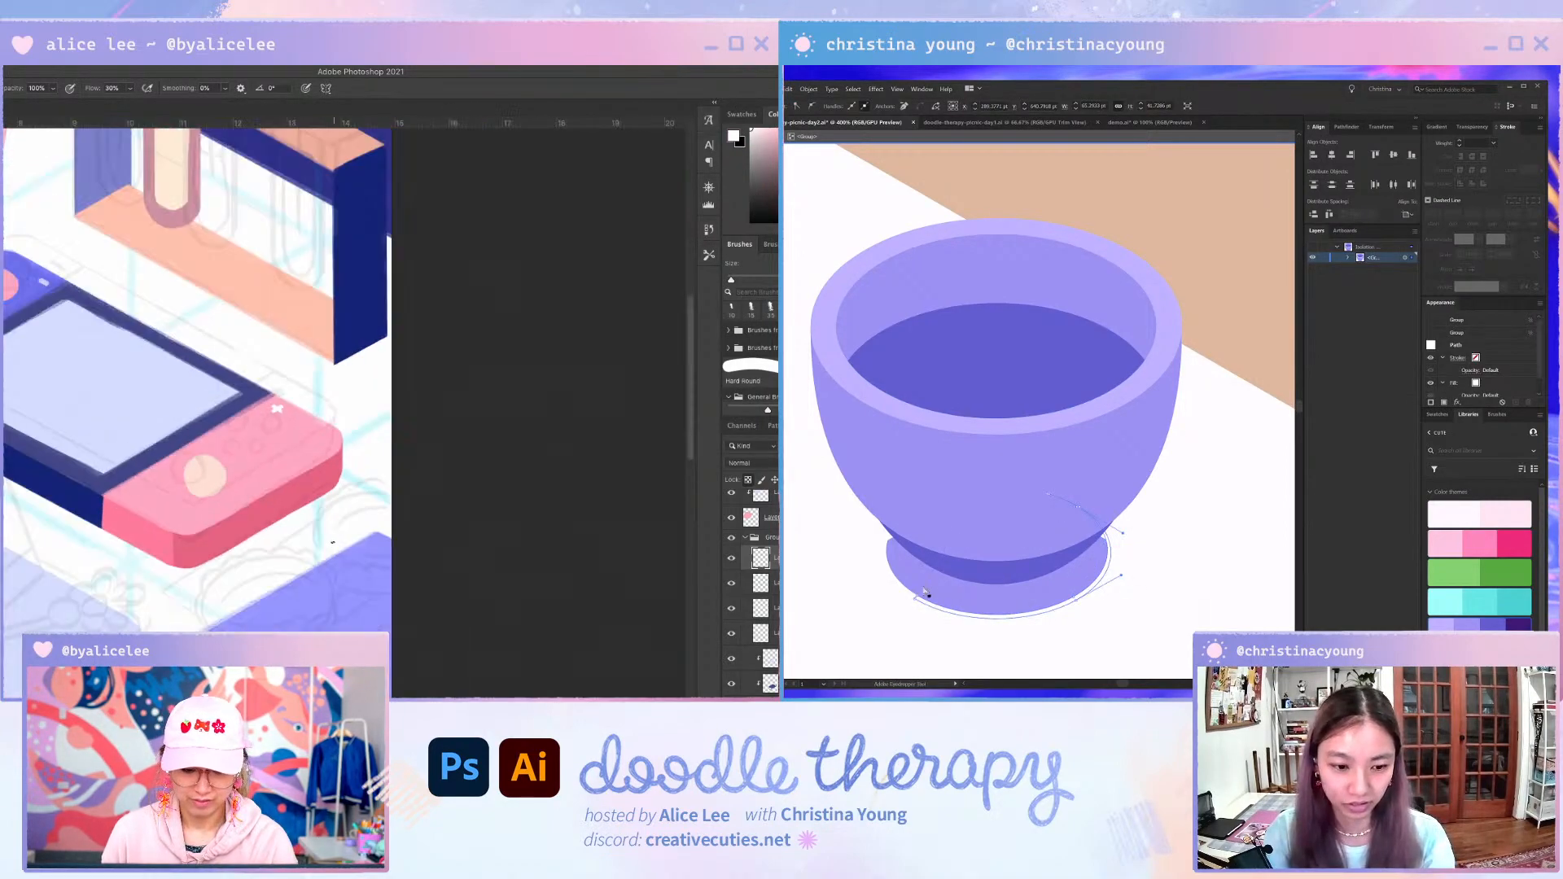
left_click(925, 597)
key("a")
key("super+equal")
left_click_drag(370, 396, 540, 341)
key("v")
left_click(909, 596)
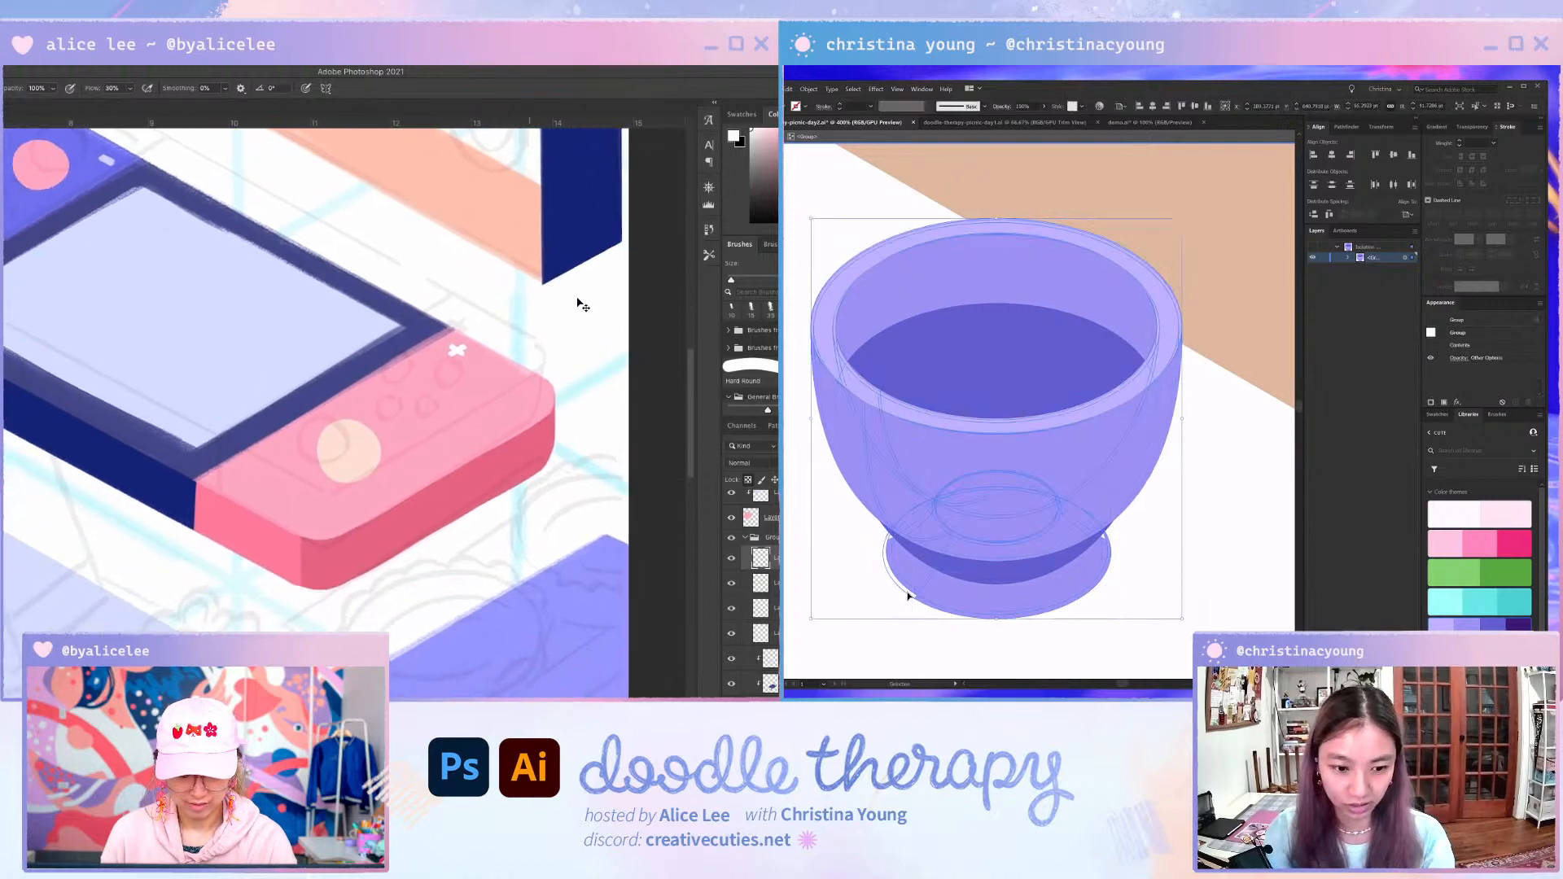
- Adjust the selected white plus button with Free Transform, and isolate the bowl's inner group to select its foot paths
key("super+equal")
key("w")
double_click(910, 597)
left_click(914, 599)
left_click_drag(664, 281, 587, 318)
left_click(593, 317)
key("super+t")
left_click(1105, 540, "shift")
key("Return")
left_click(1105, 542, "shift")
key("v")
left_click(1103, 560, "shift")
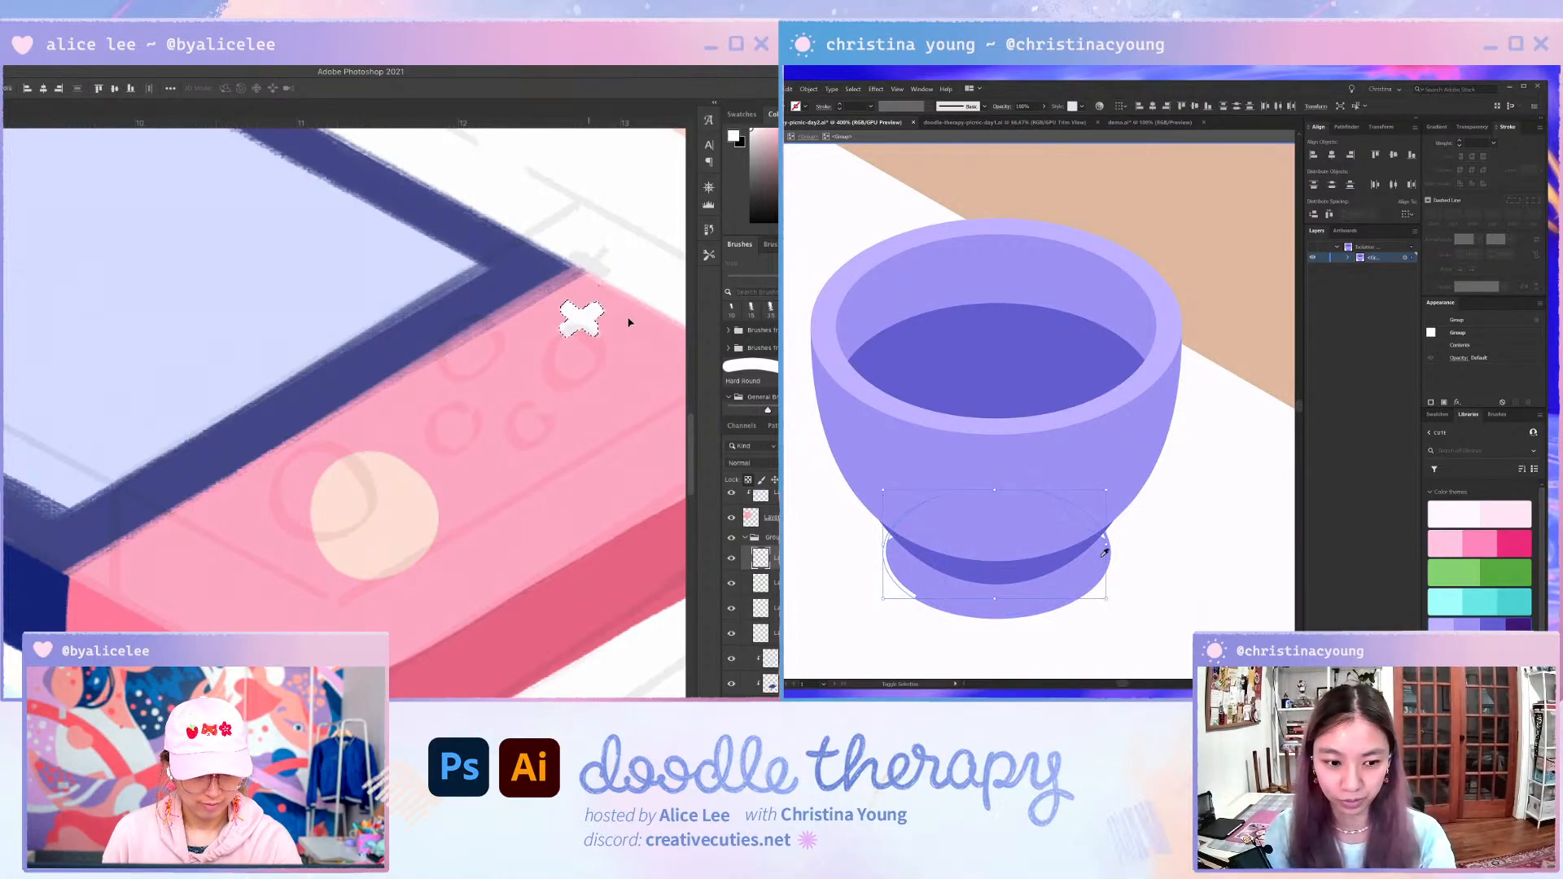
key("super+d")
- Adjust the blue controller's lower-right red button with Free Transform, and edit the anchor at the left edge of the bowl's foot
key("super+minus")
key("super+minus")
key("super+minus")
left_click_drag(401, 510, 440, 509)
key("super+equal")
key("super+equal")
key("i")
left_click_drag(390, 445, 558, 513)
key("super+equal")
key("a")
left_click_drag(244, 391, 470, 445)
left_click(336, 356)
key("super+t")
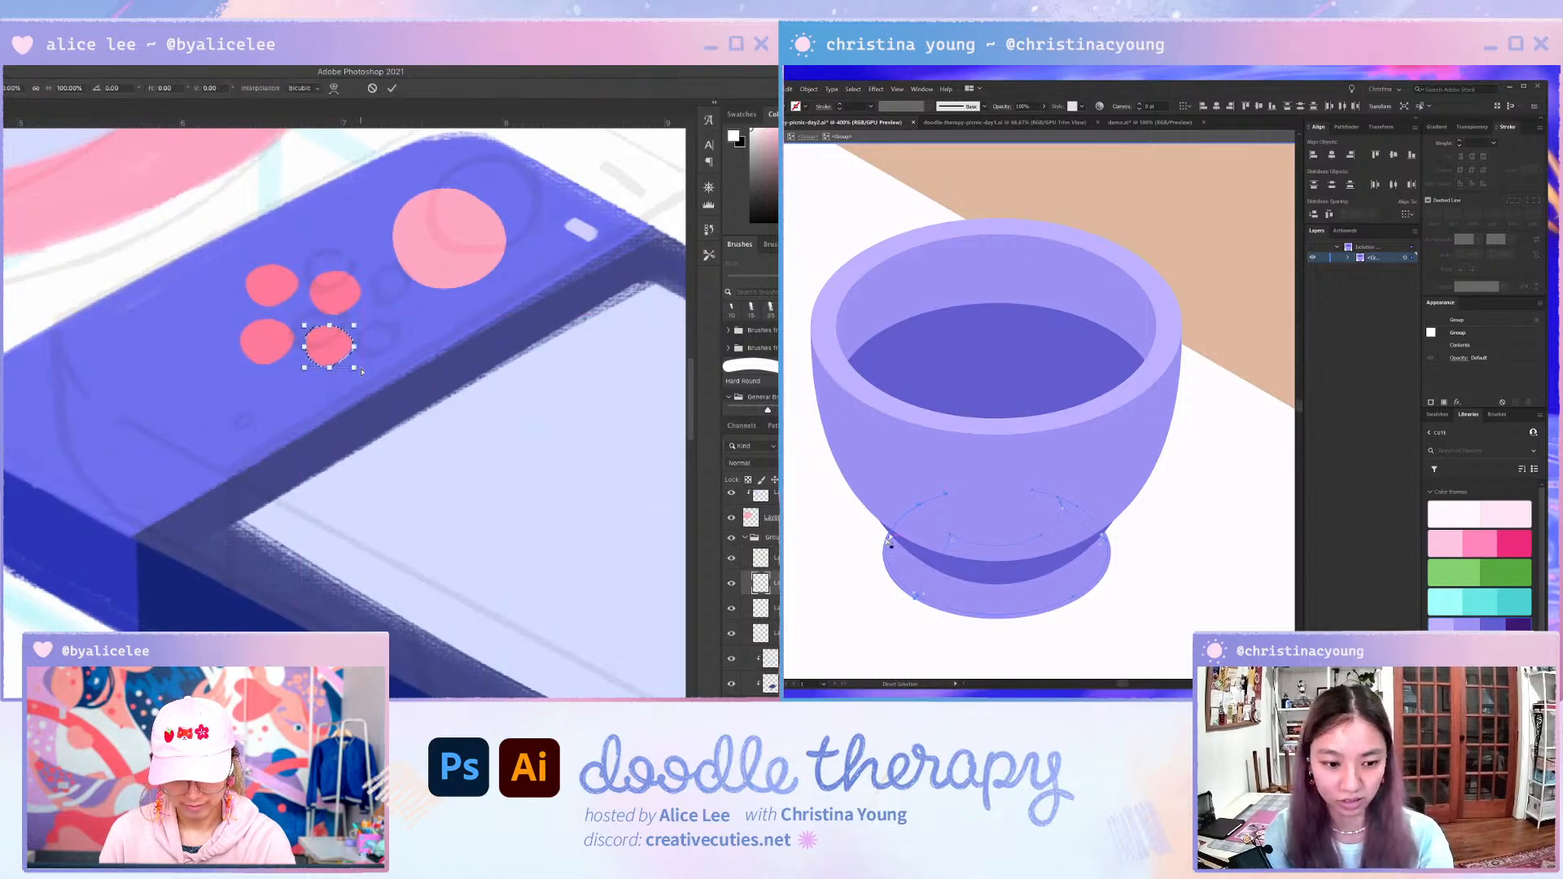
scroll(893, 539, "up", 3)
left_click_drag(353, 367, 357, 319)
key("i")
left_click(894, 579)
key("a")
key("Return")
key("super+d")
- Duplicate the four red buttons onto the pink controller and adjust the position of its peach joystick
scroll(1031, 624, "down", 2)
key("super+minus")
scroll(1018, 618, "down", 2)
key("super+minus")
left_click_drag(493, 498, 374, 549)
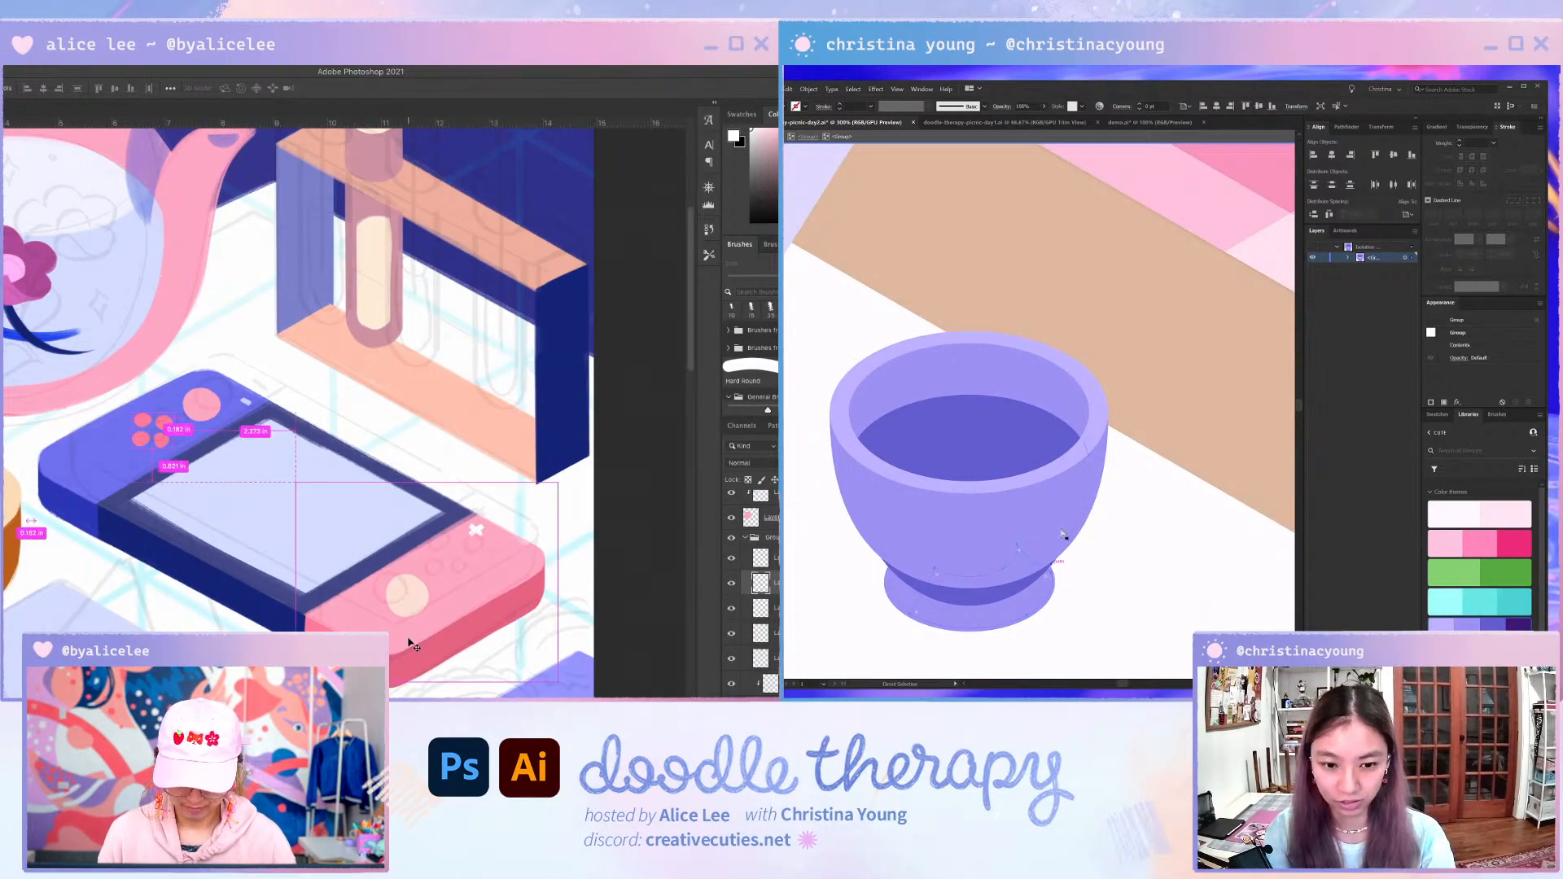
left_click_drag(167, 449, 418, 605)
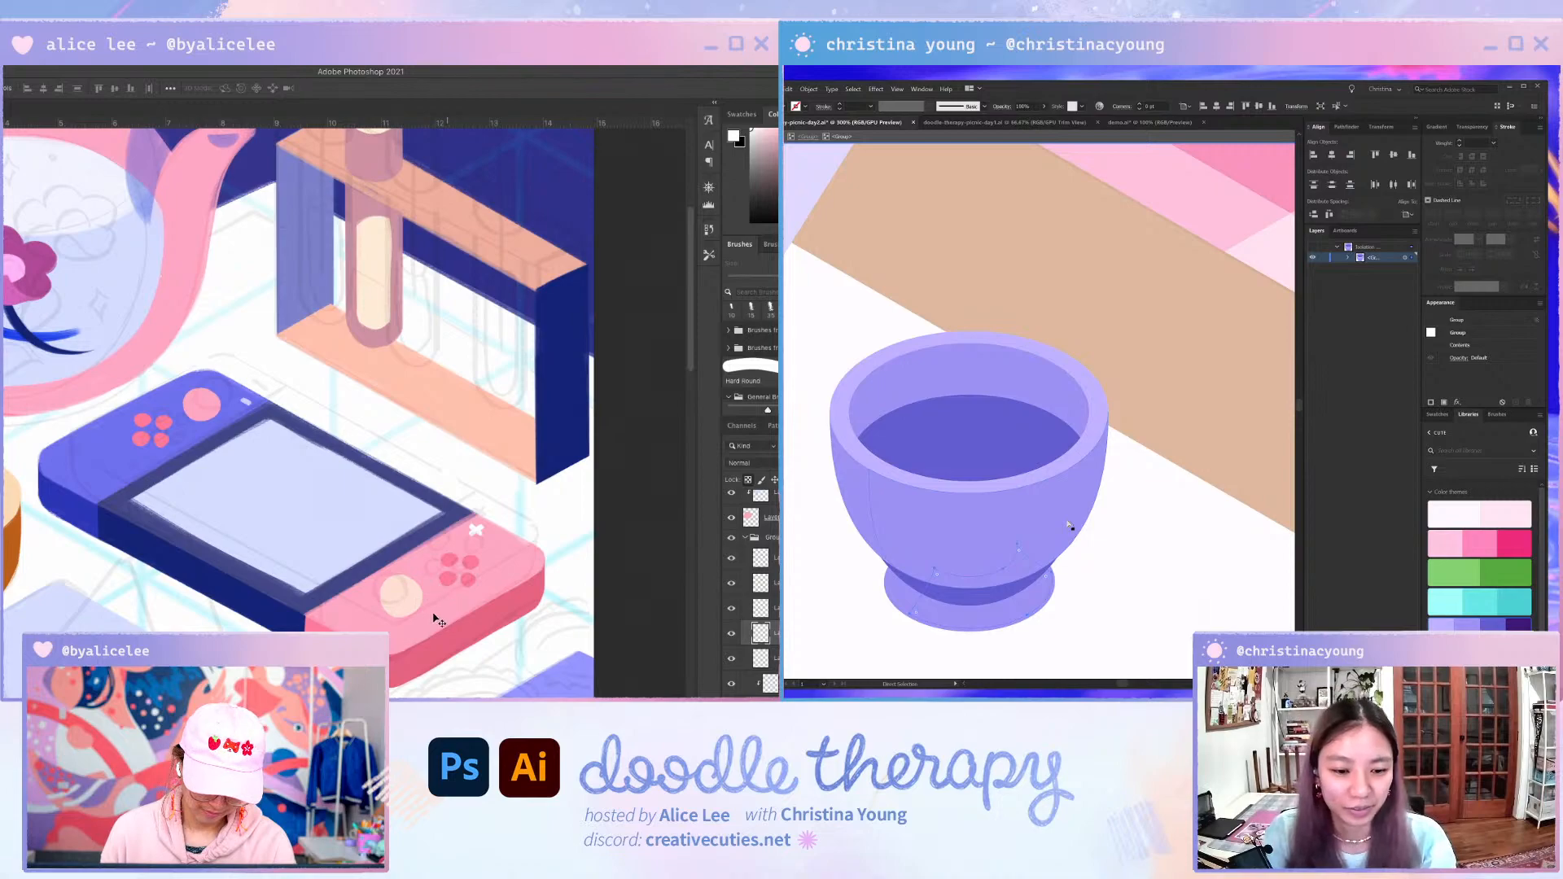
key("super+t")
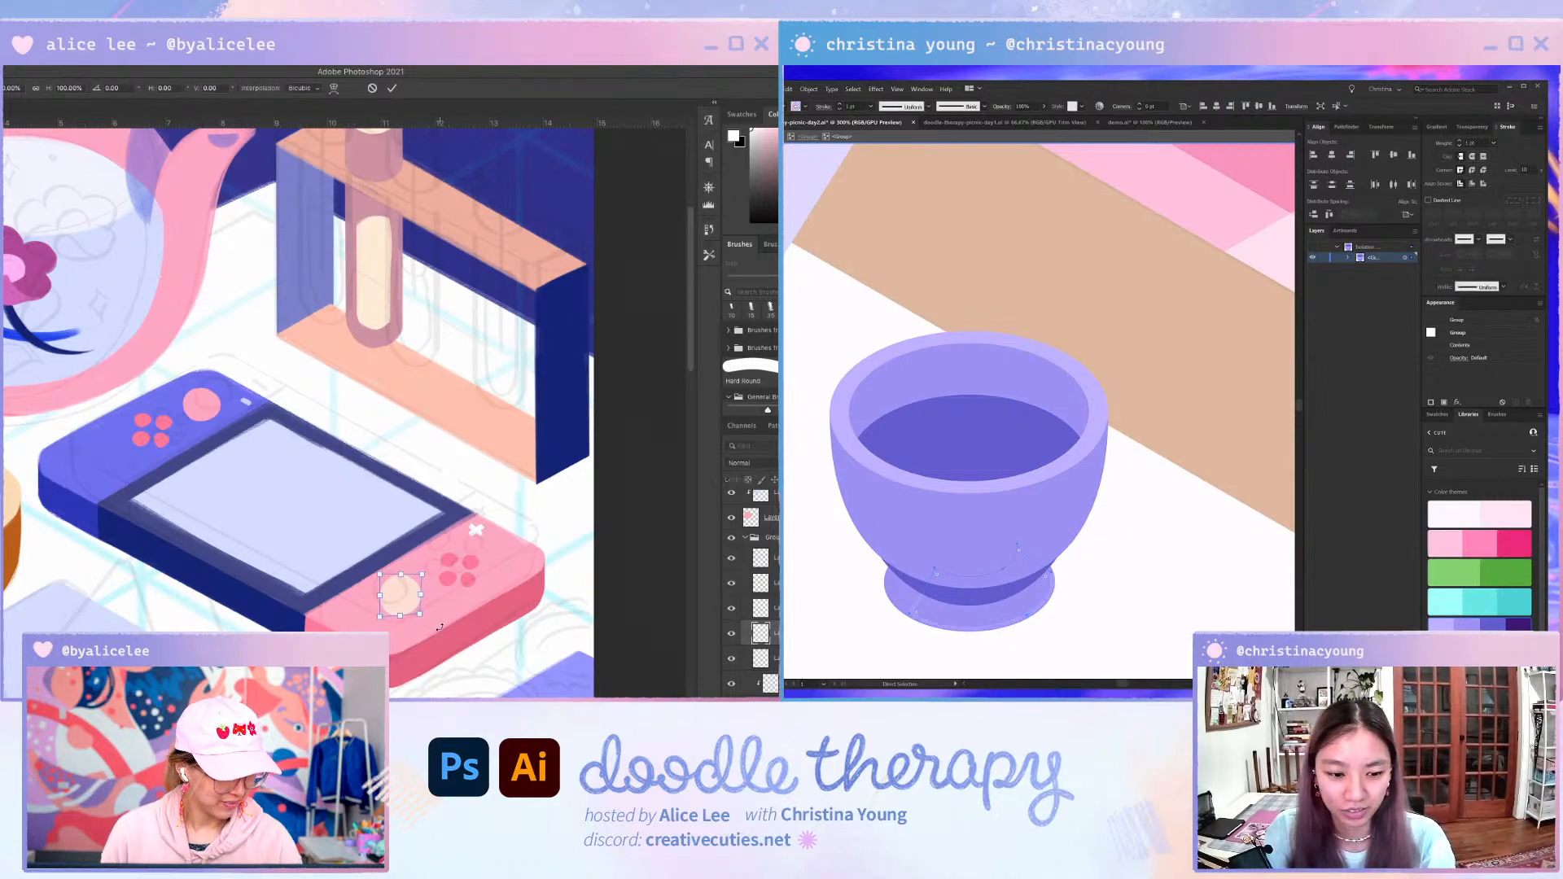
key("Return")
left_click(1030, 572)
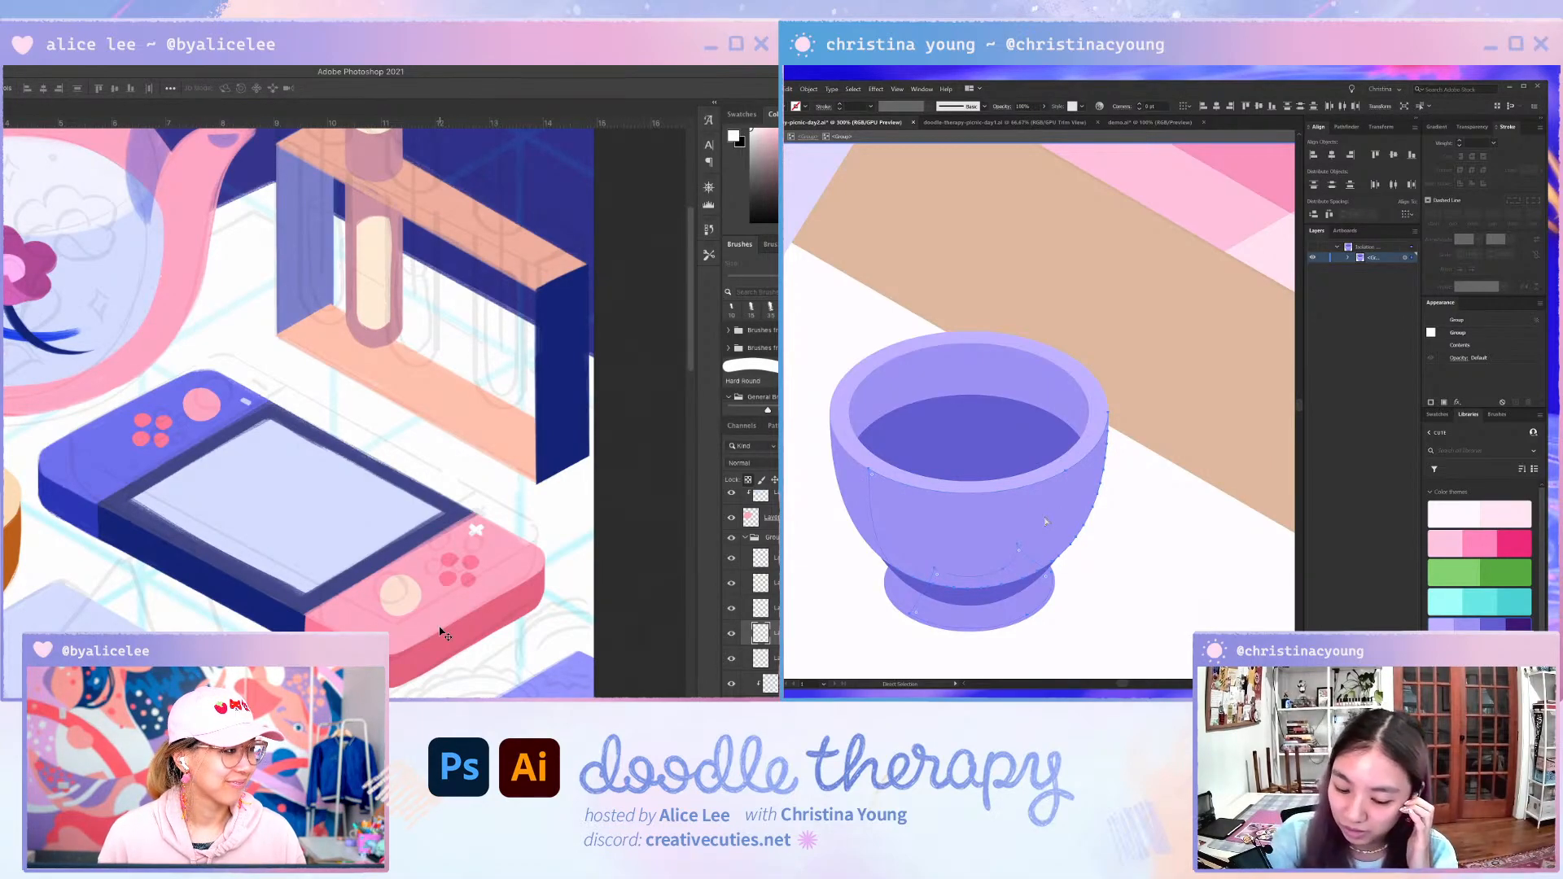
- Add a new layer, paint a small round lavender button near the blue controller's lower corner, and nudge it into place
left_click_drag(472, 526, 486, 460)
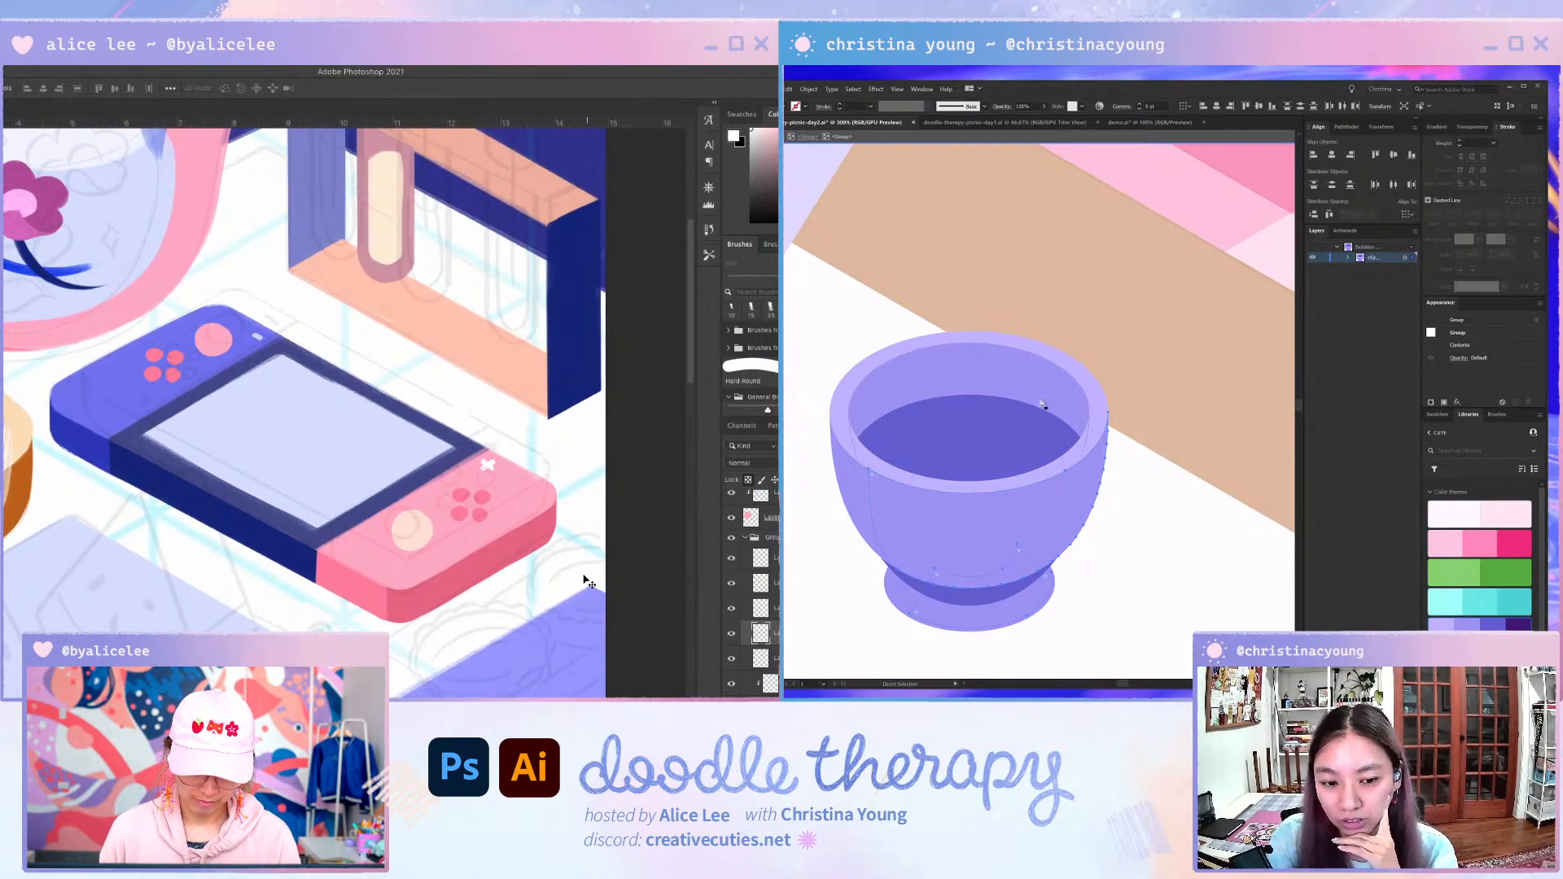
key("super+shift+n")
key("Return")
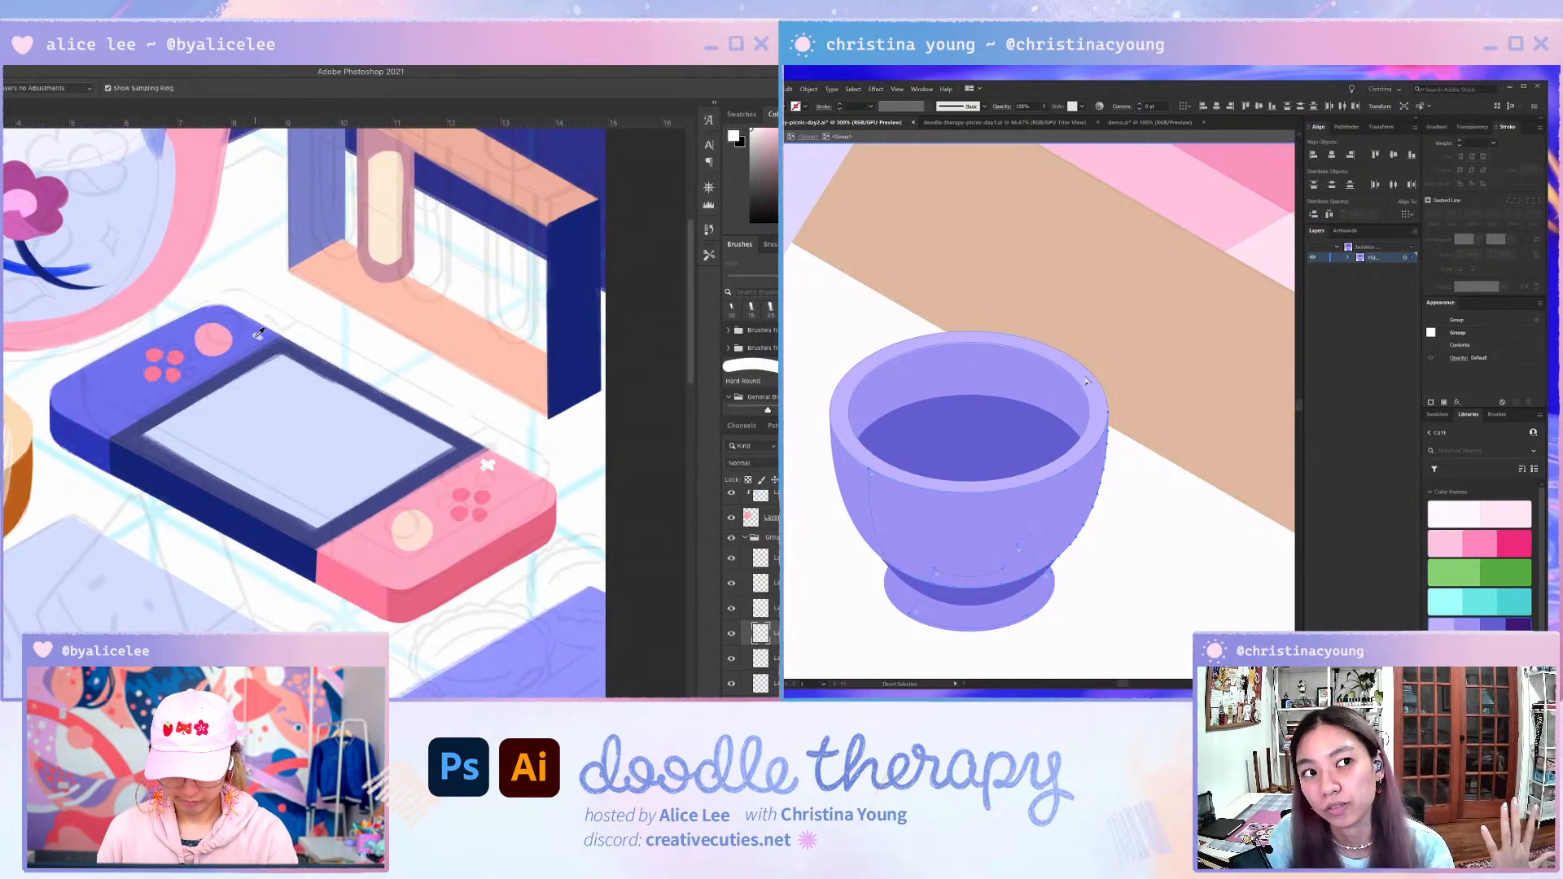
left_click(258, 335, "alt")
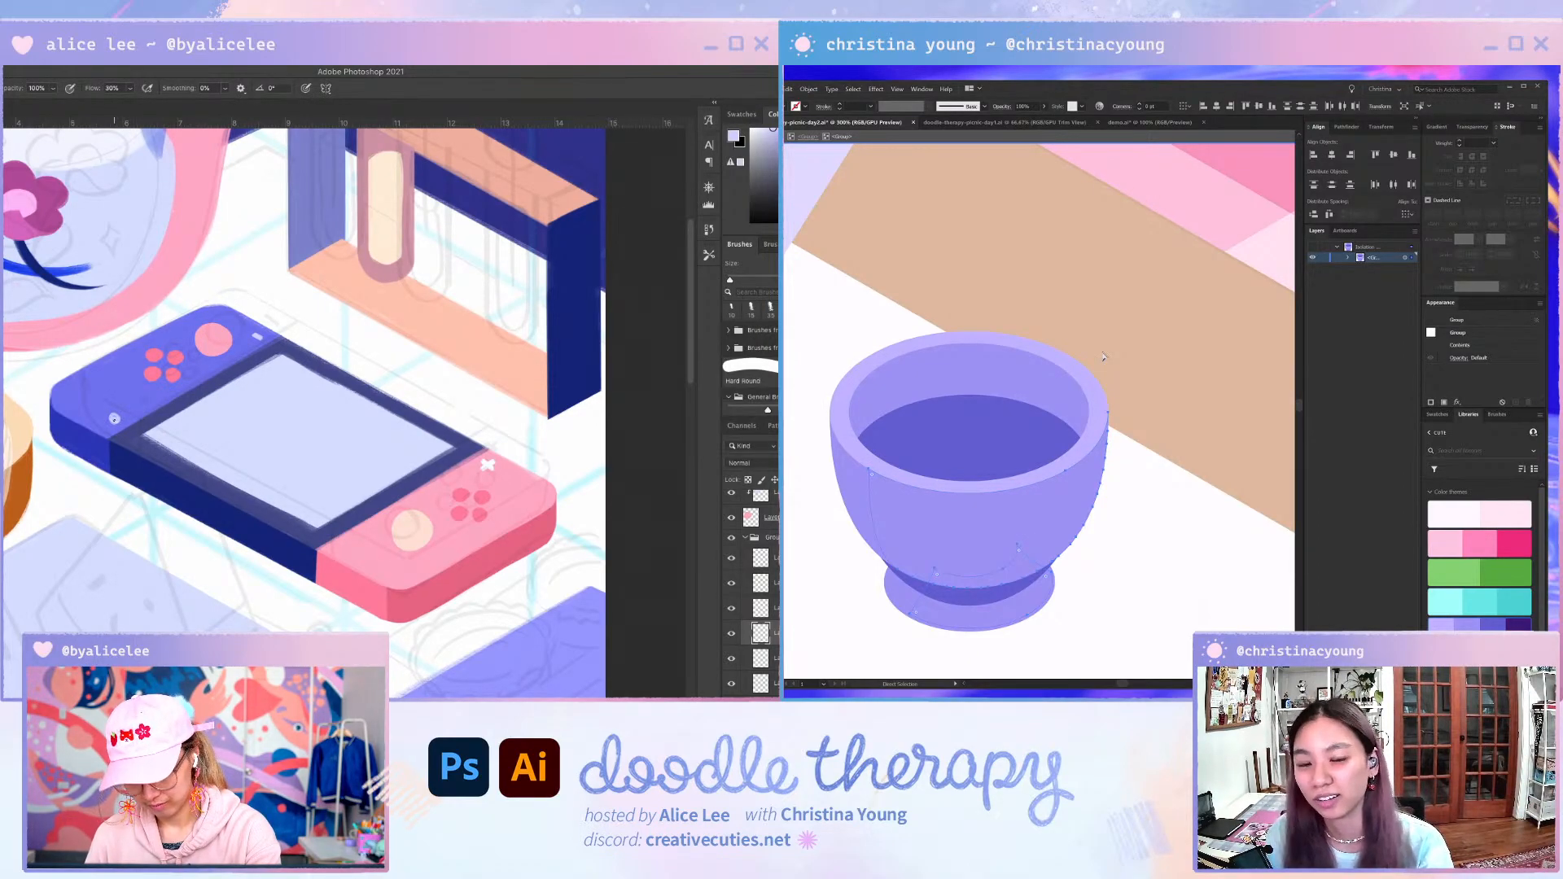
key("v")
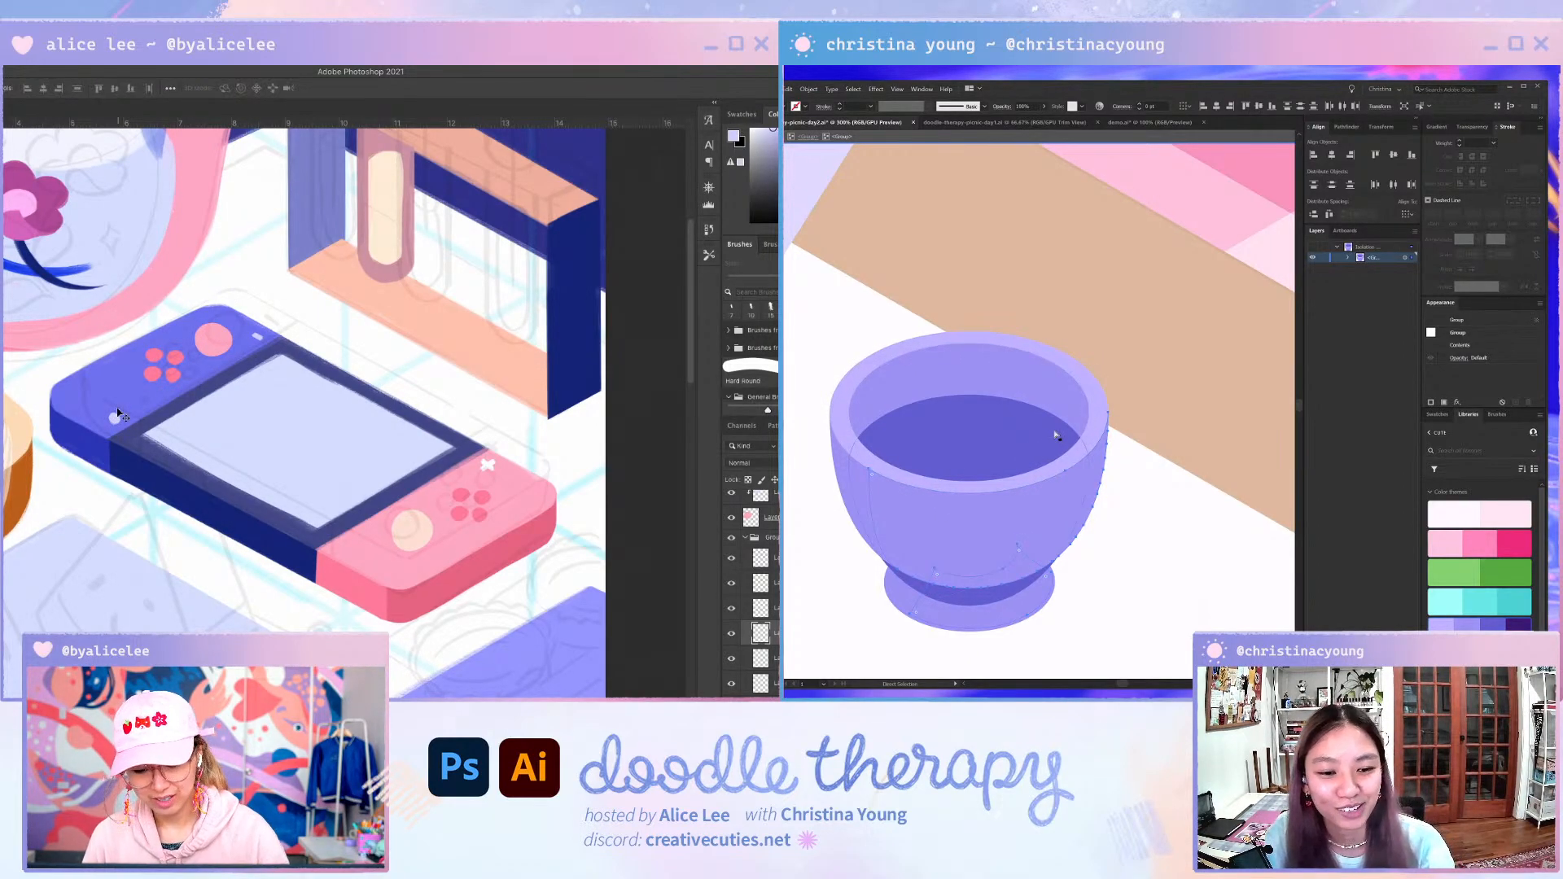
scroll(1052, 444, "down", 2)
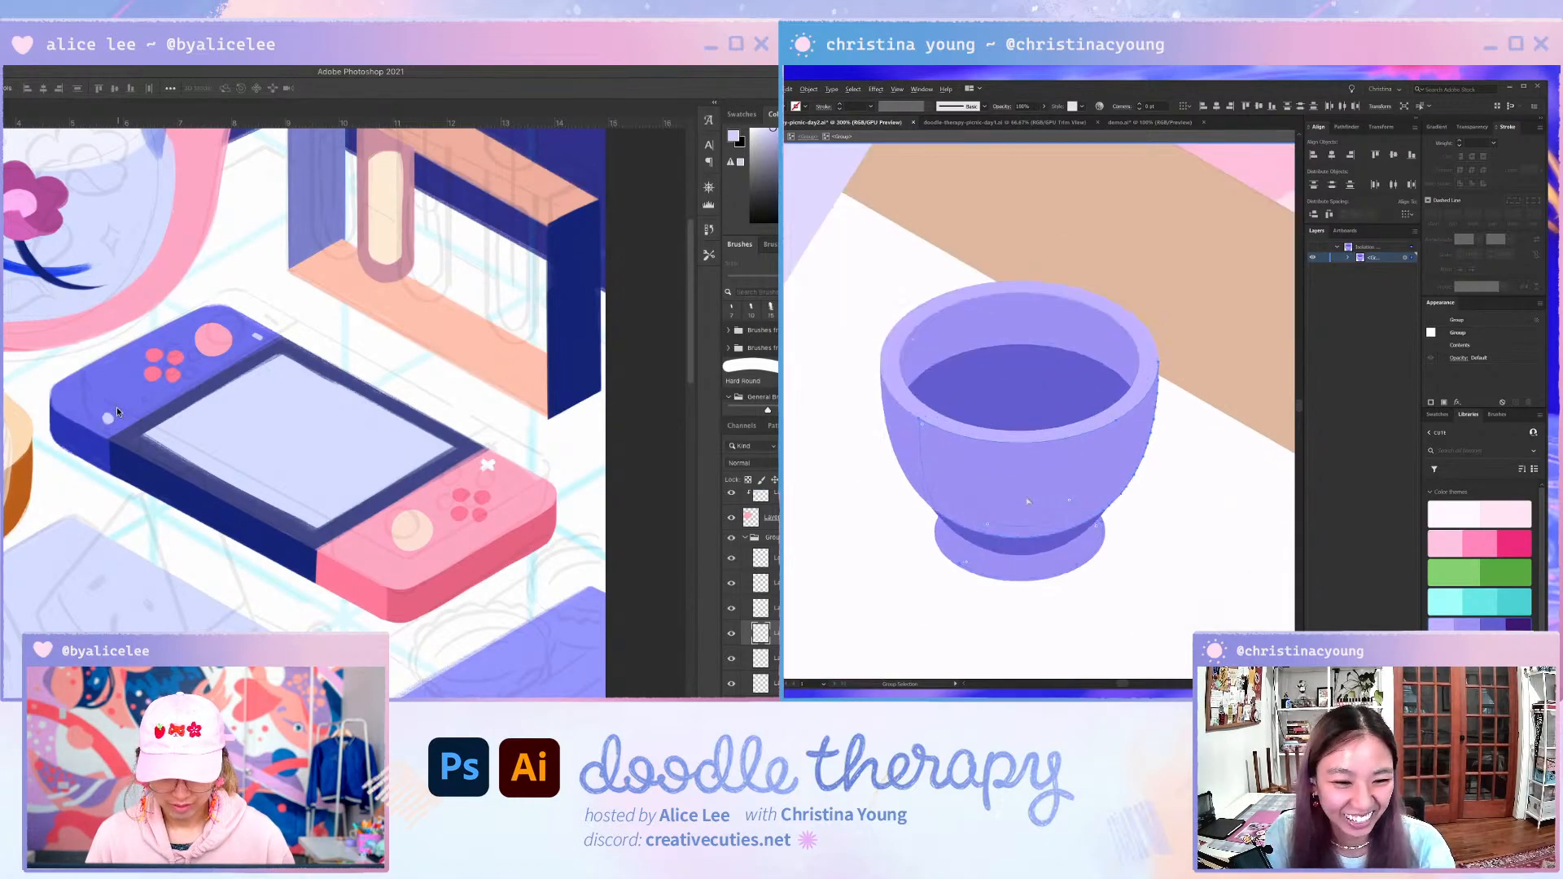
scroll(1057, 473, "up", 2)
key("b")
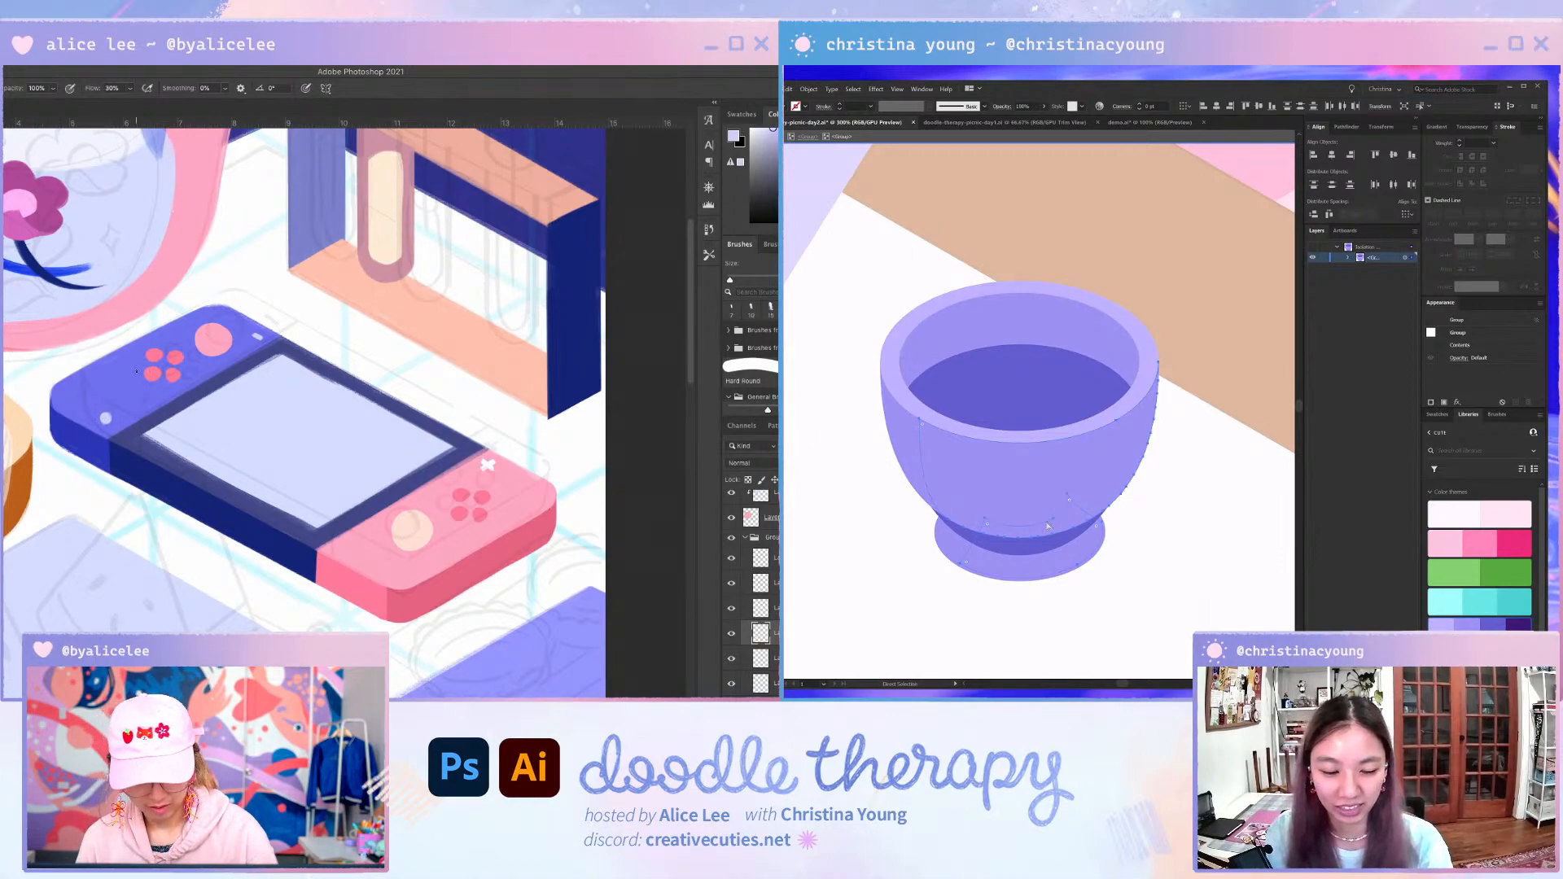
- Shift the peach joystick on the pink controller slightly with Free Transform
key("v")
key("ctrl+z")
key("ctrl+z")
left_click(425, 536)
key("ctrl+t")
left_click_drag(413, 552, 421, 555)
left_click(987, 587)
key("v")
key("Return")
- Switch to Illustrator and isolate the bowl's group so its individual shapes can be edited
double_click(991, 573)
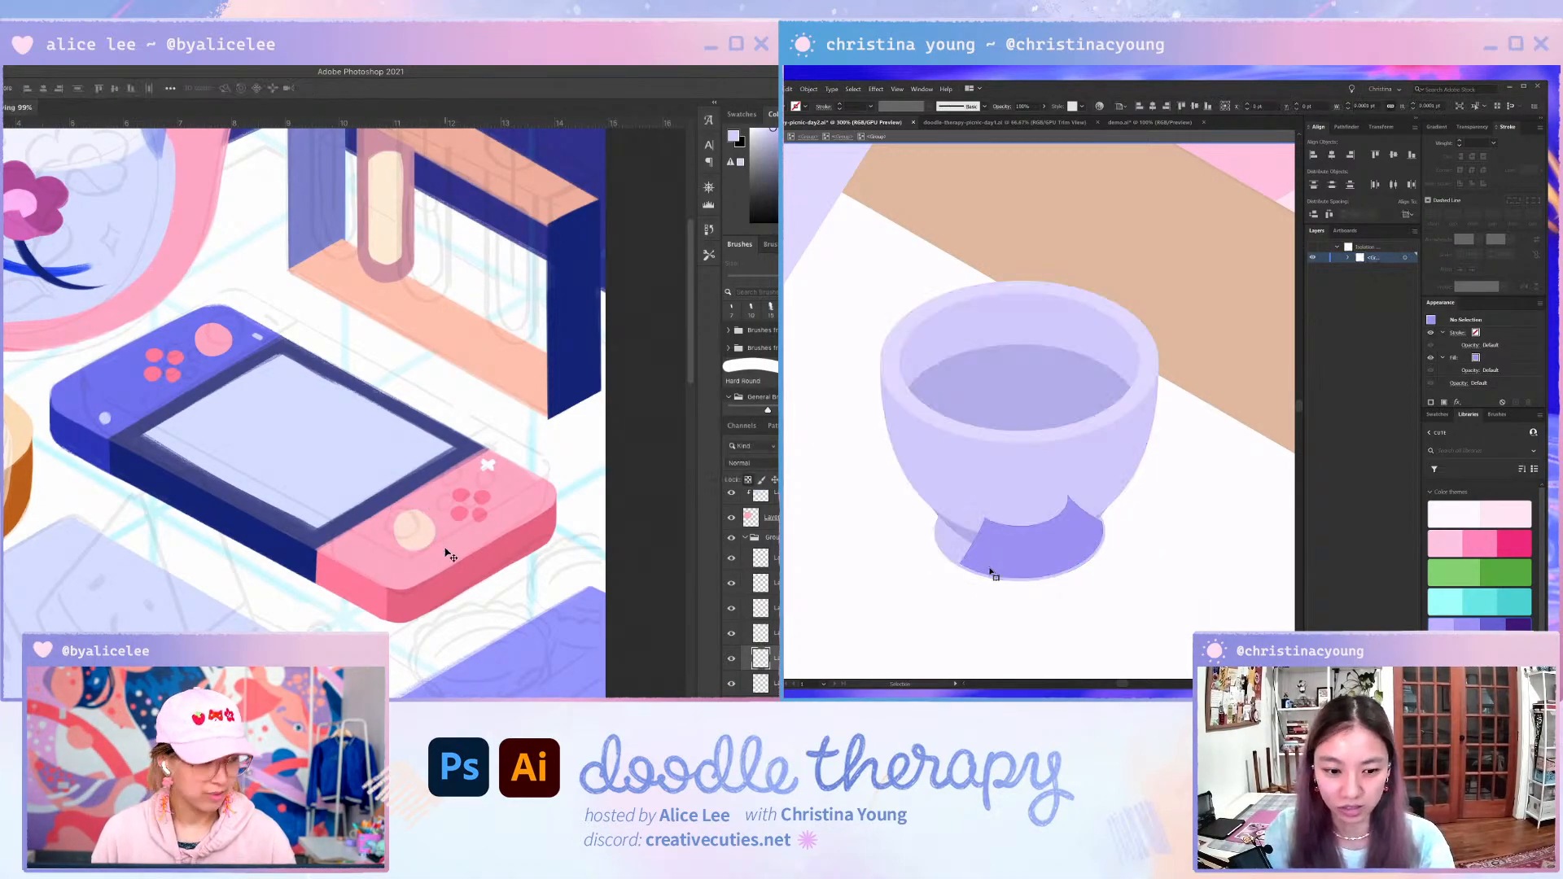
key("Escape")
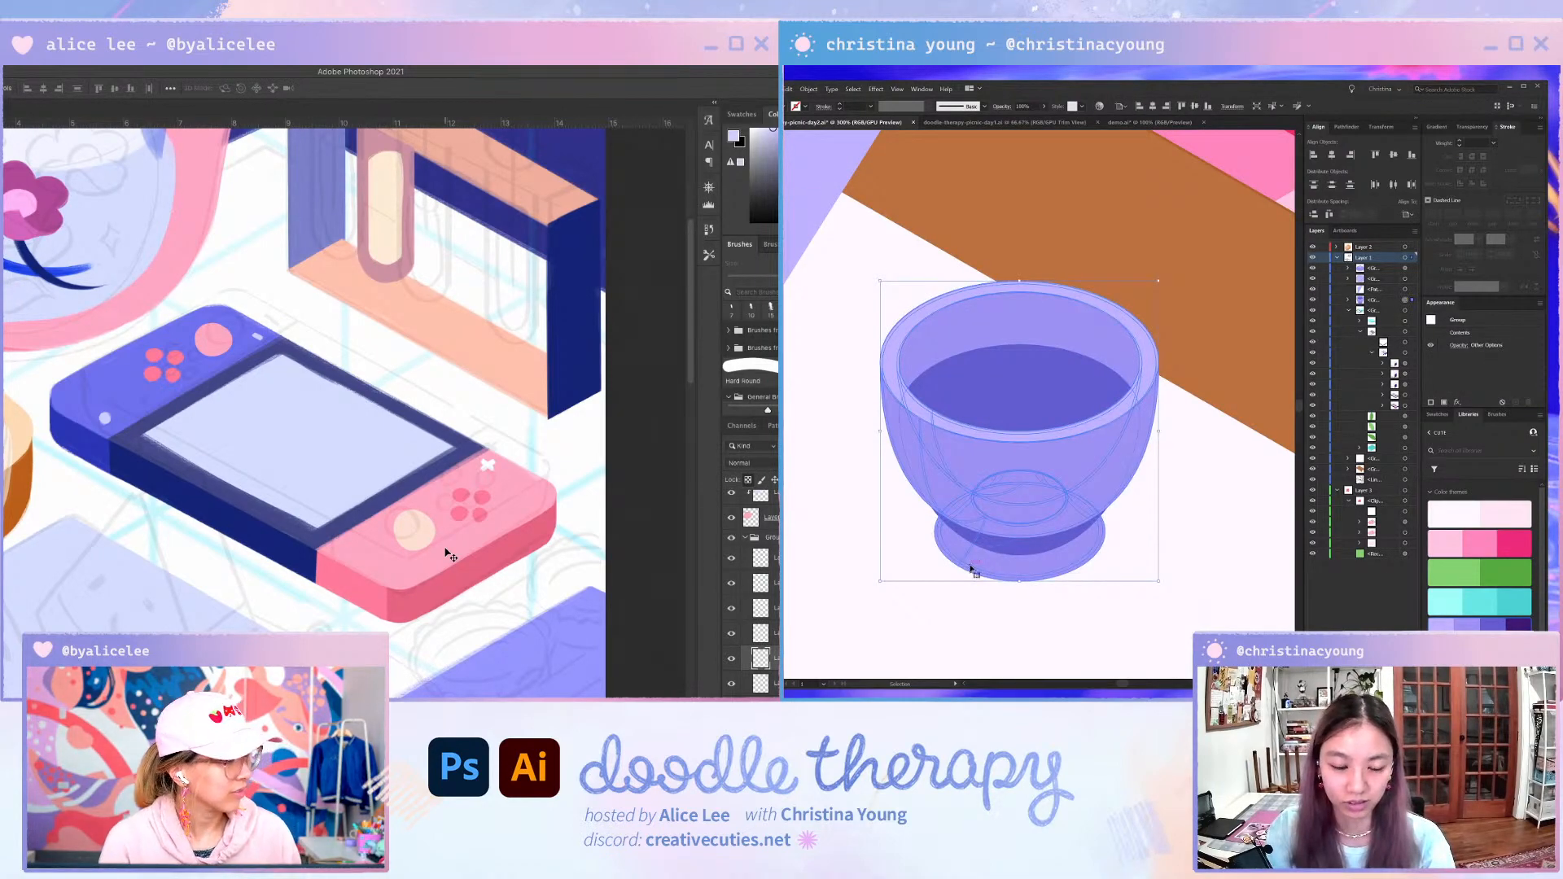
double_click(975, 572)
left_click(953, 590)
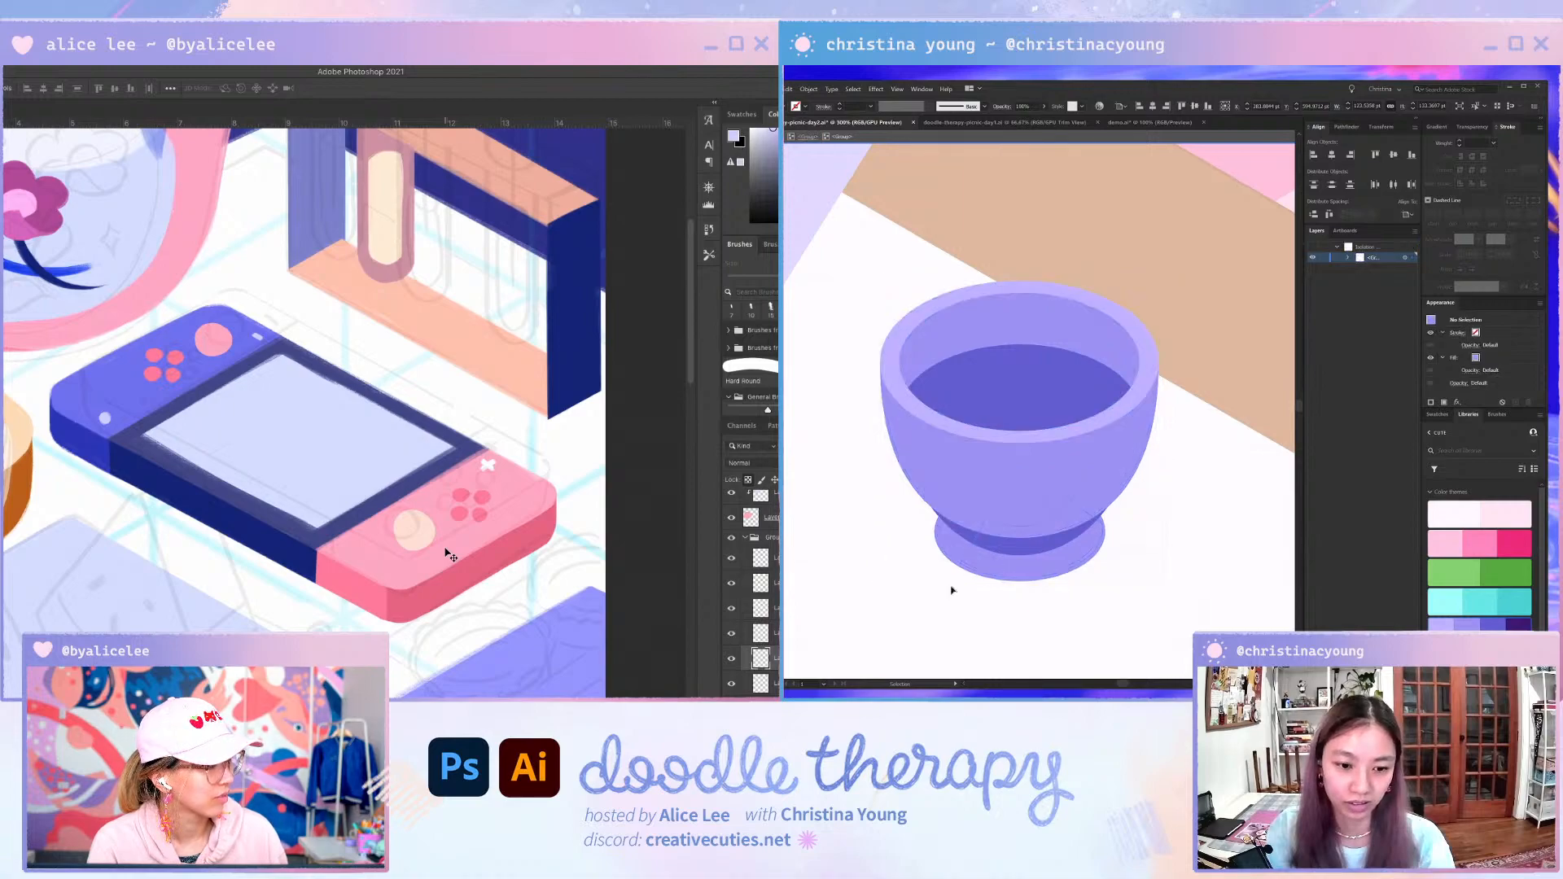
- Try to merge the bowl's foot shapes into one with the Pathfinder Unite operation
left_click(995, 562)
key("ctrl+equal")
key("ctrl+equal")
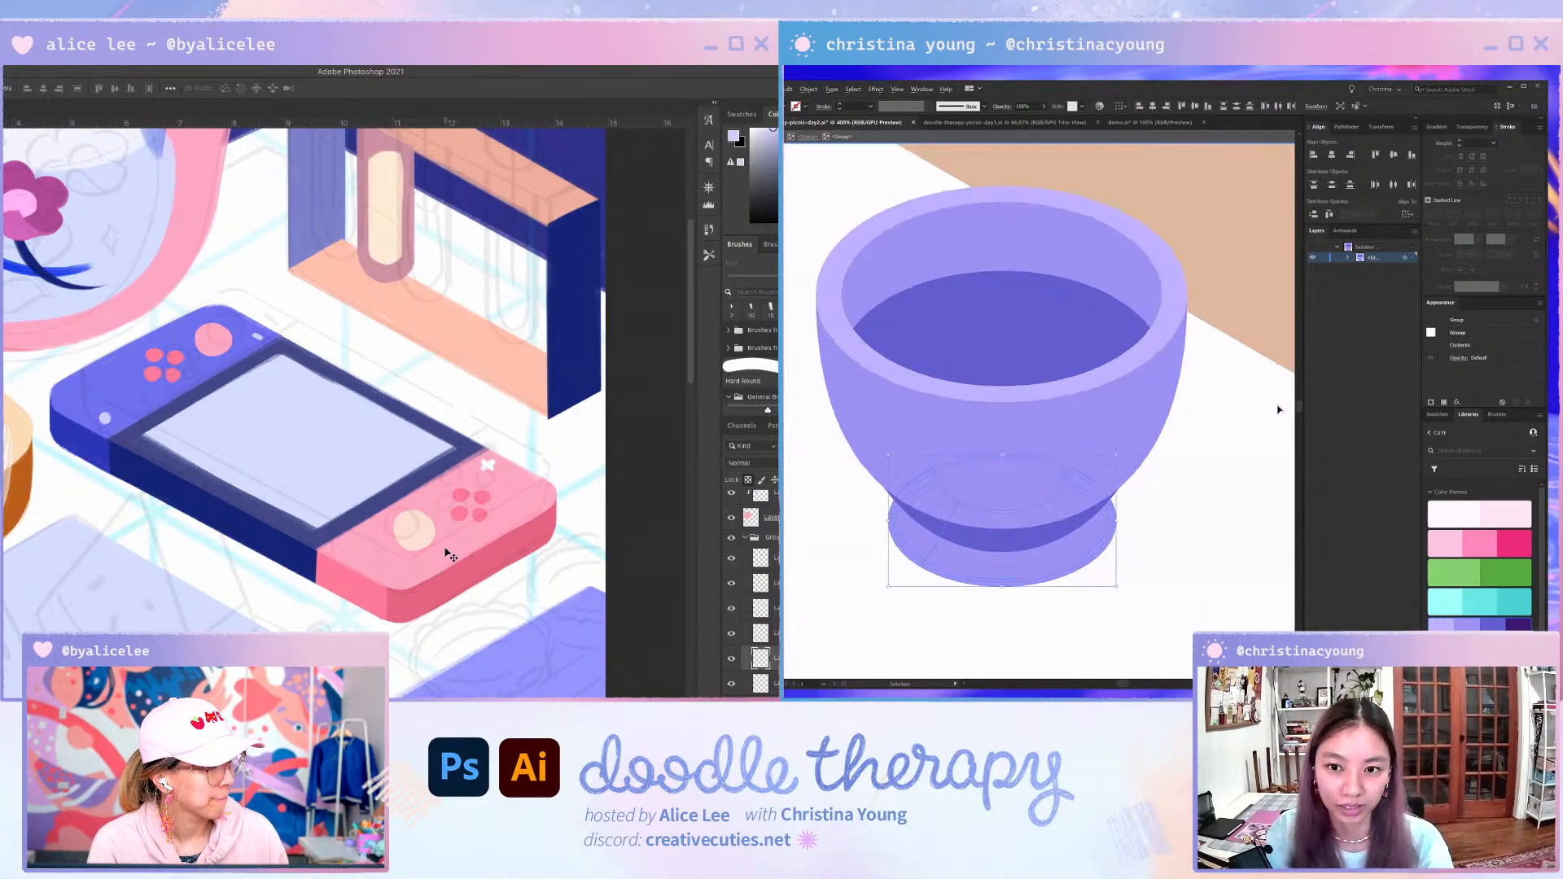
left_click(1347, 127)
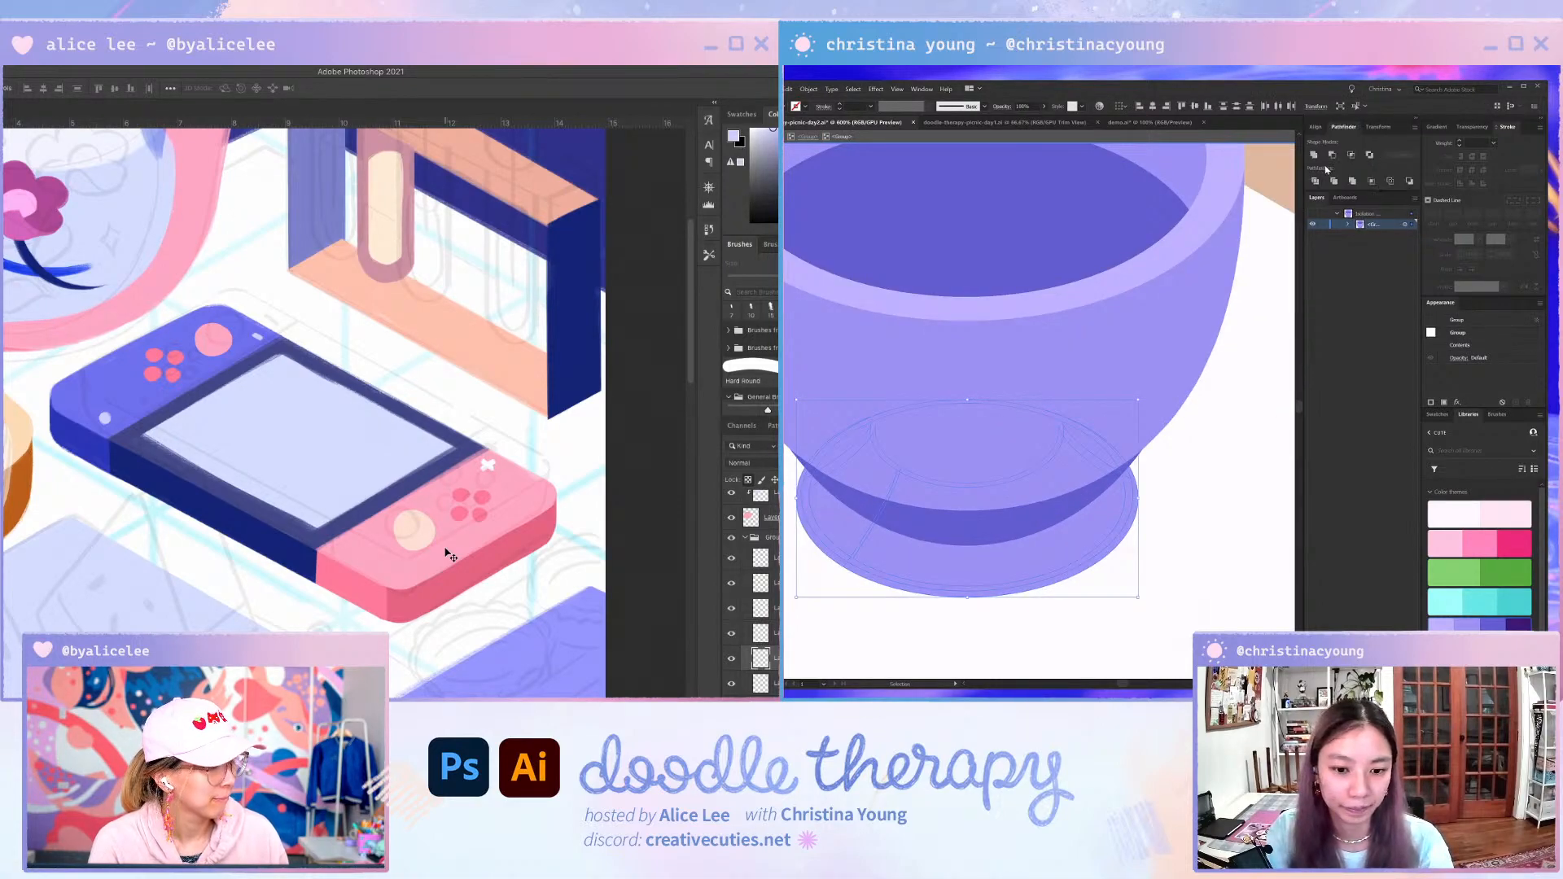
left_click(1314, 155)
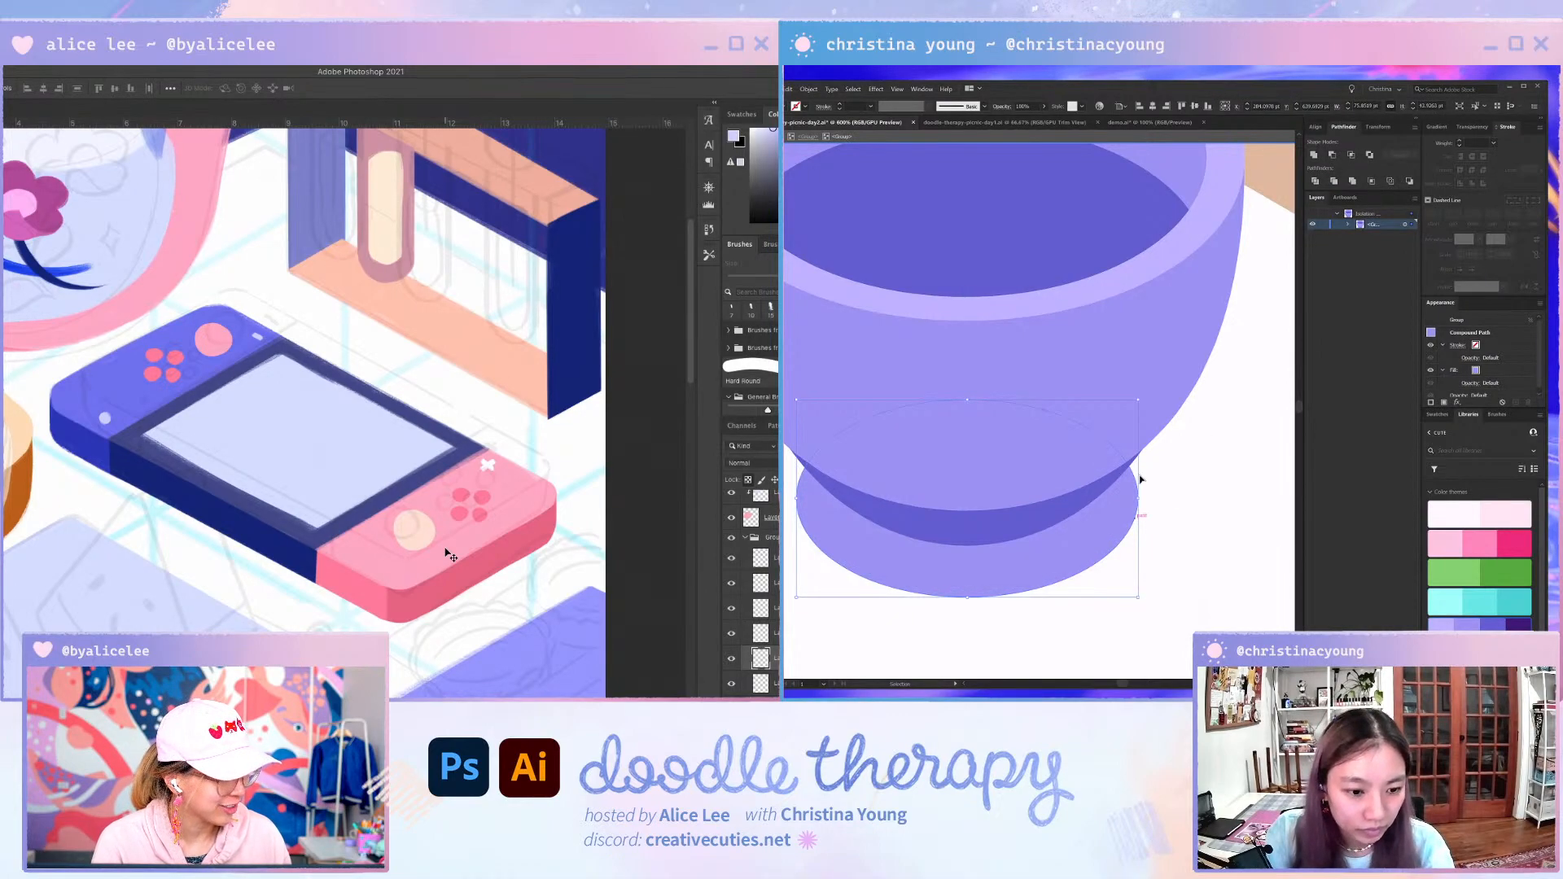
key("ctrl+z")
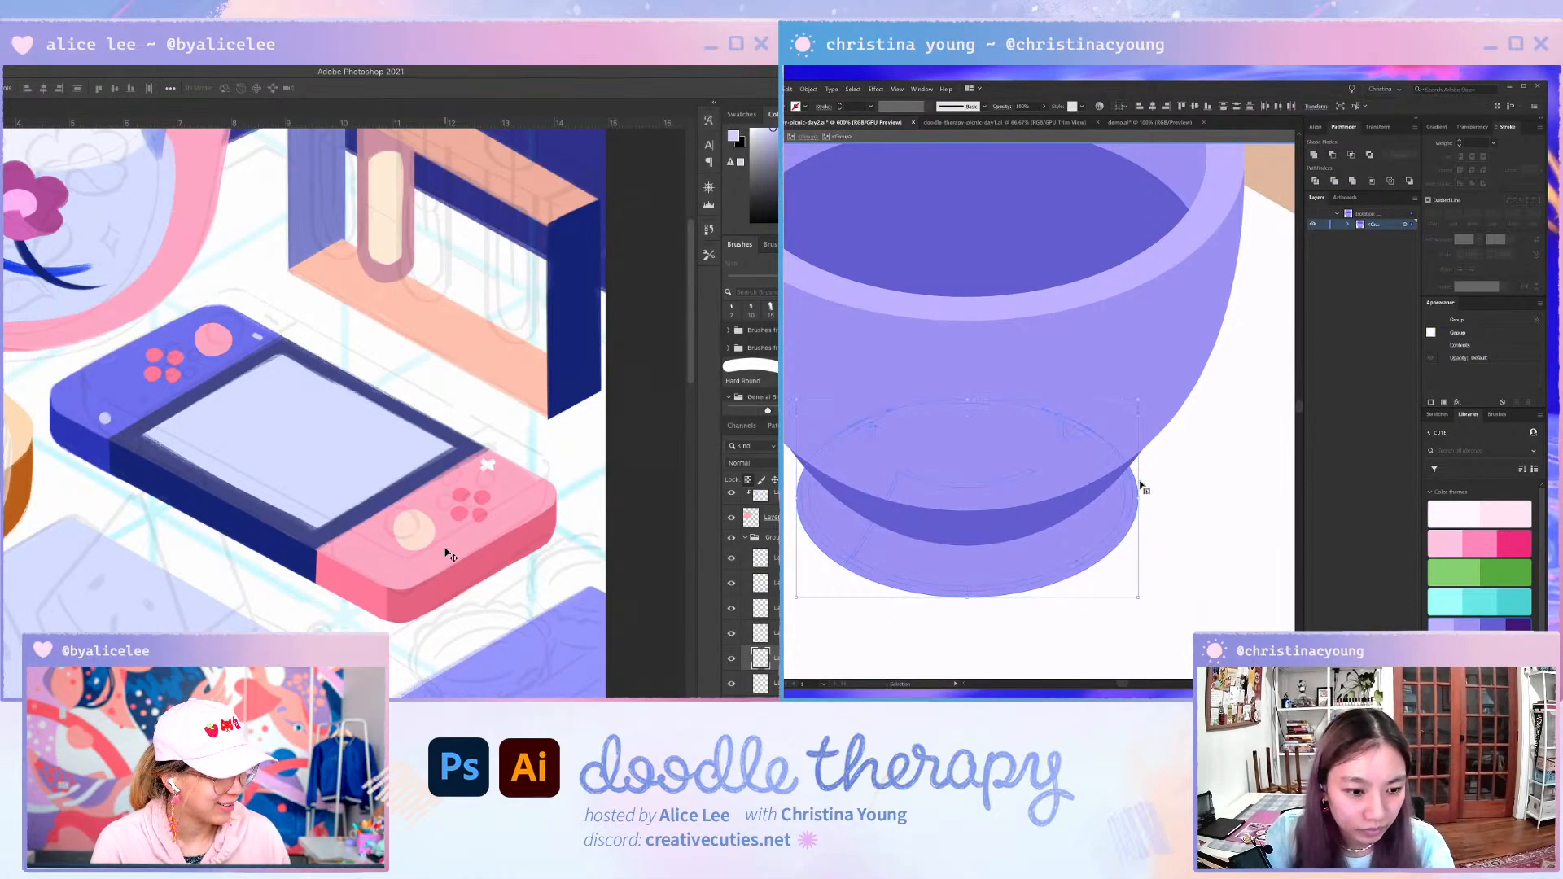
- Display the artwork in outline view and delete the duplicate inner path segments of the bowl's foot
left_click(862, 603)
key("a")
scroll(848, 574, "up", 2)
key("ctrl+y")
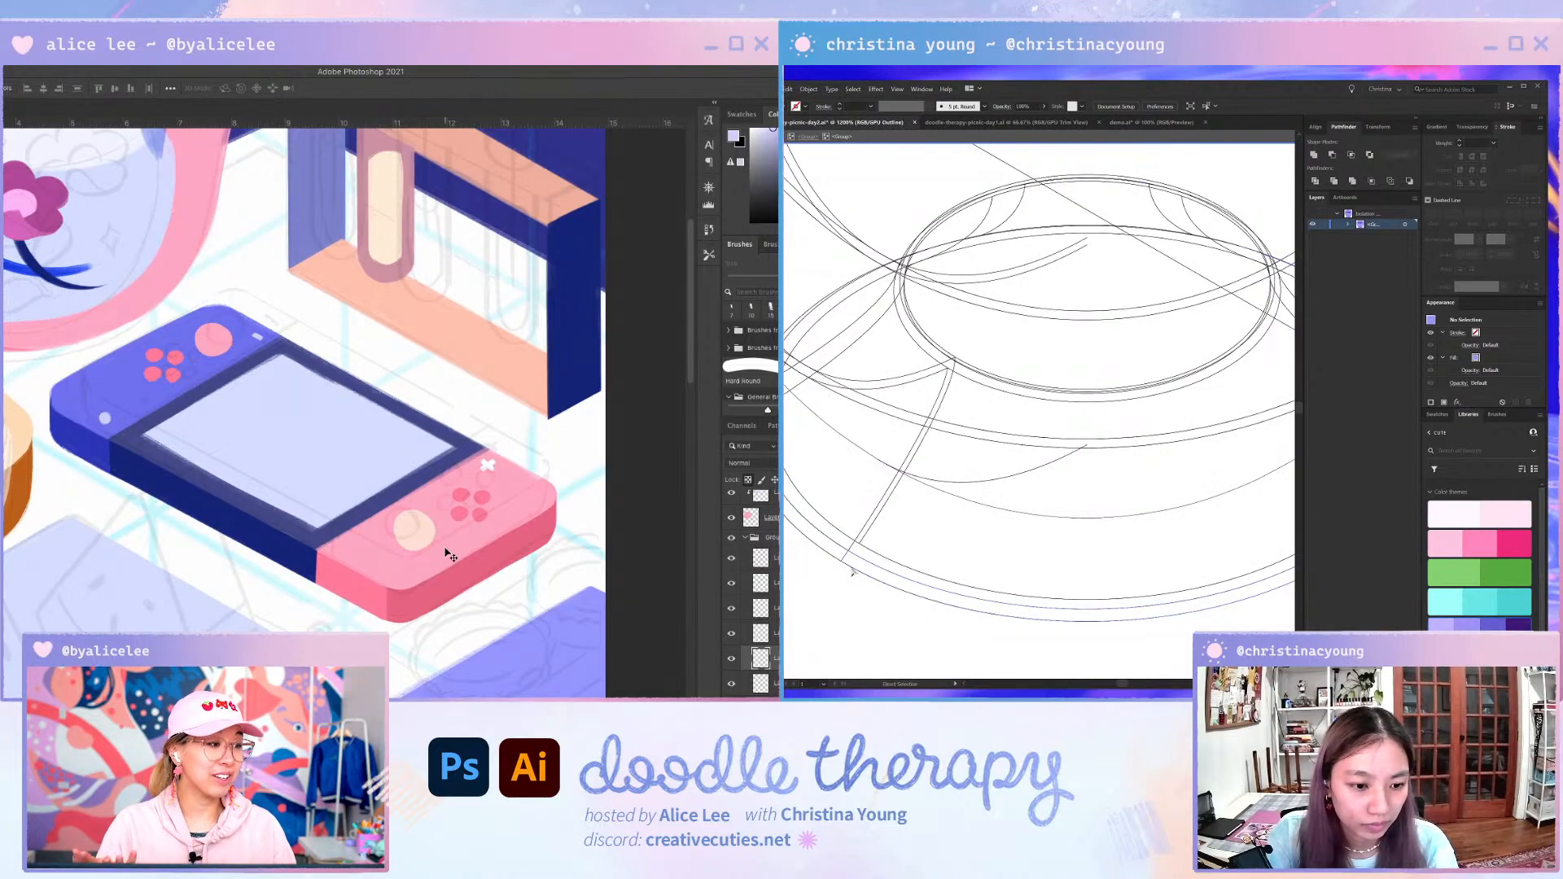
left_click(866, 557)
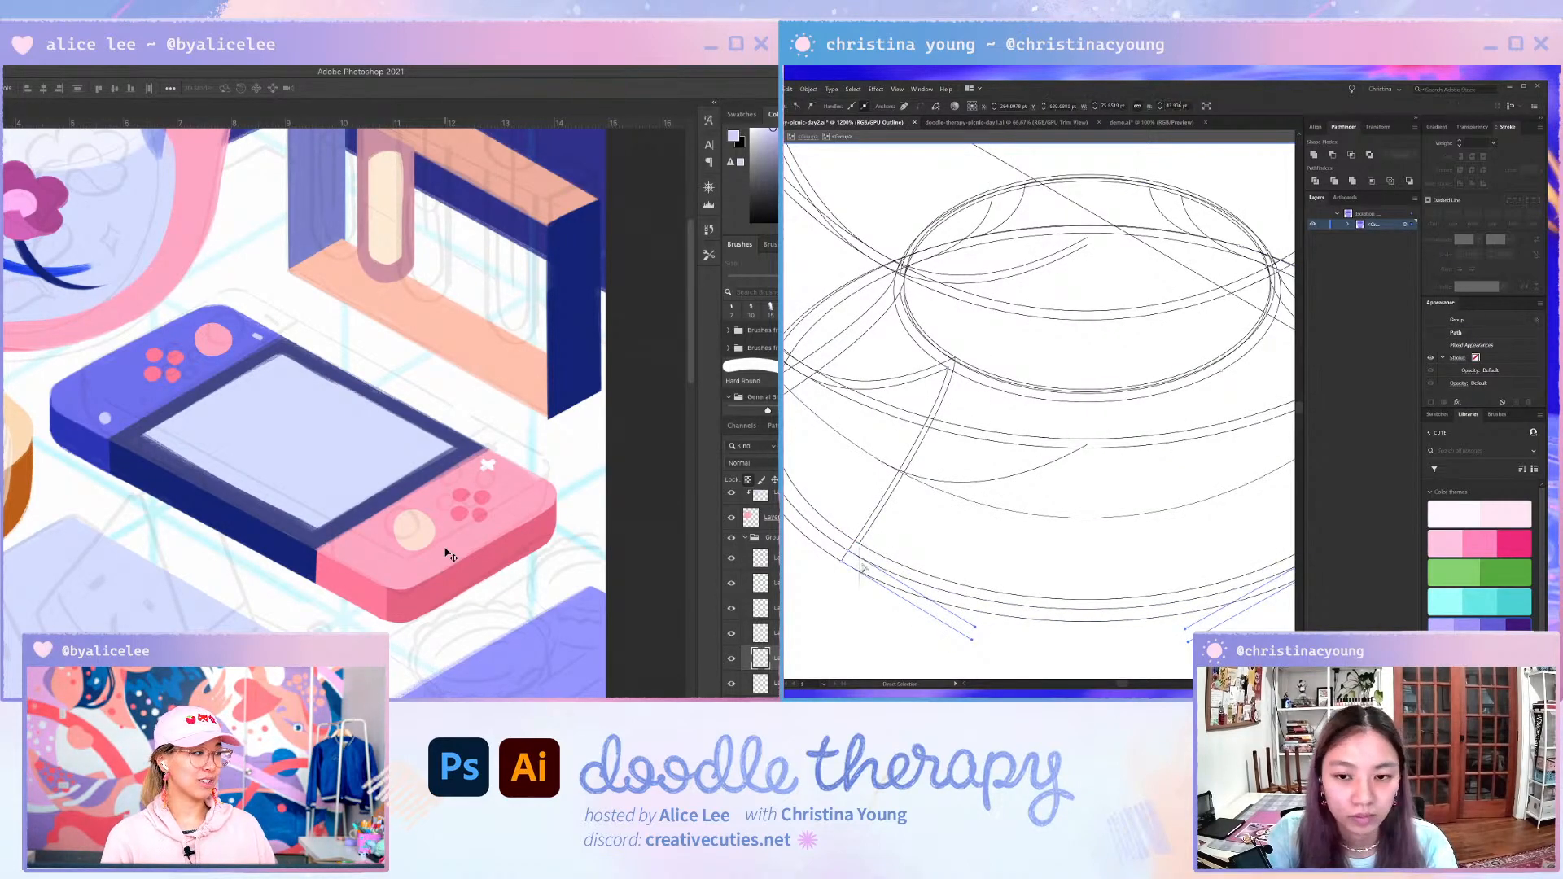
left_click(864, 564)
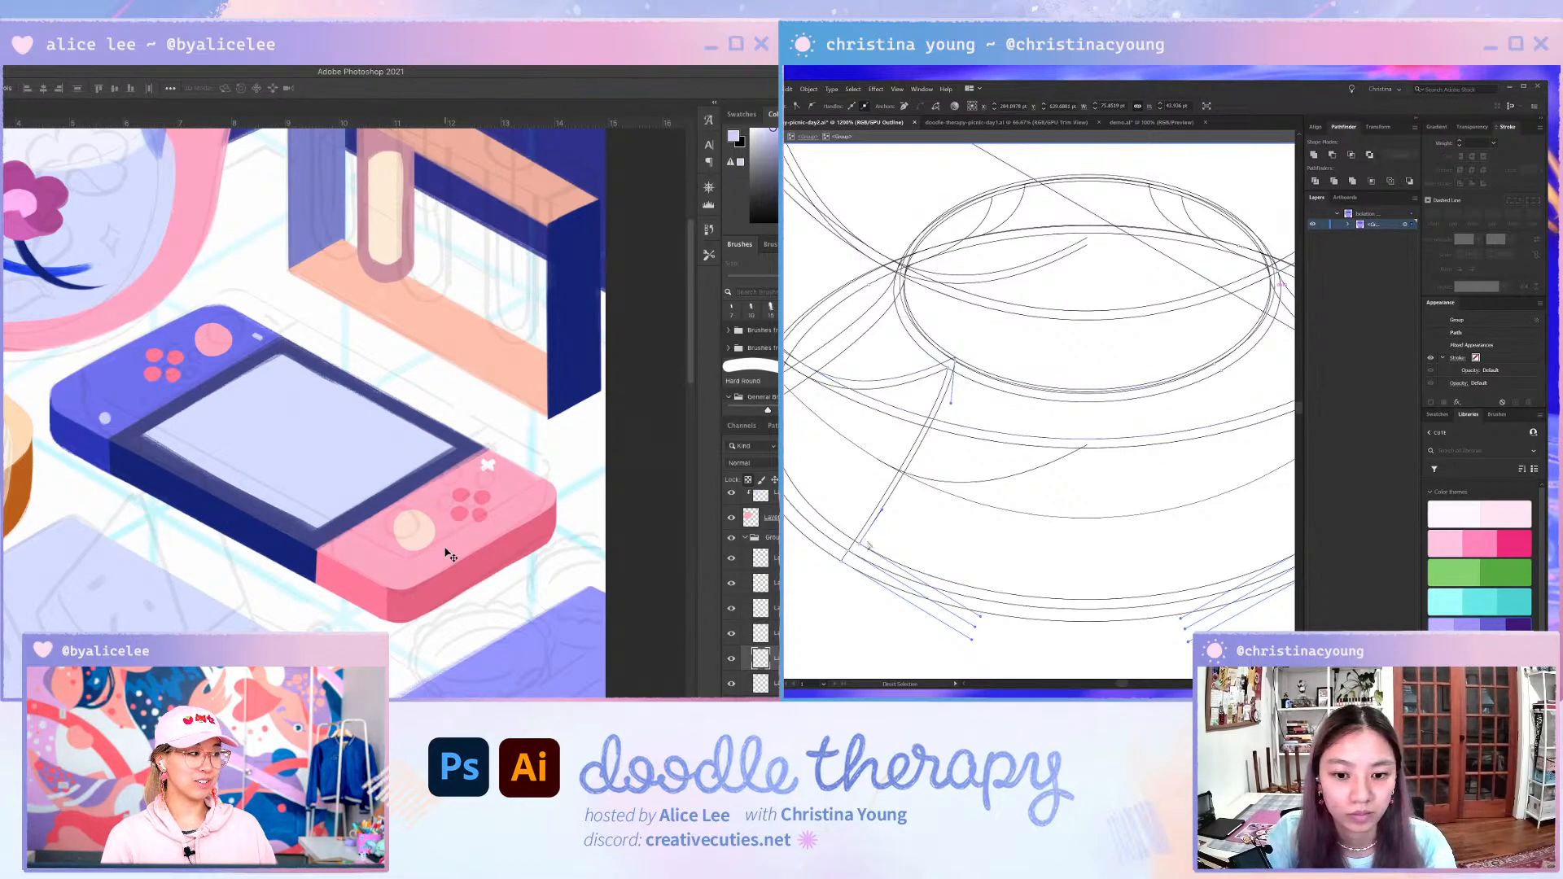
key("Delete")
scroll(1050, 485, "down", 2)
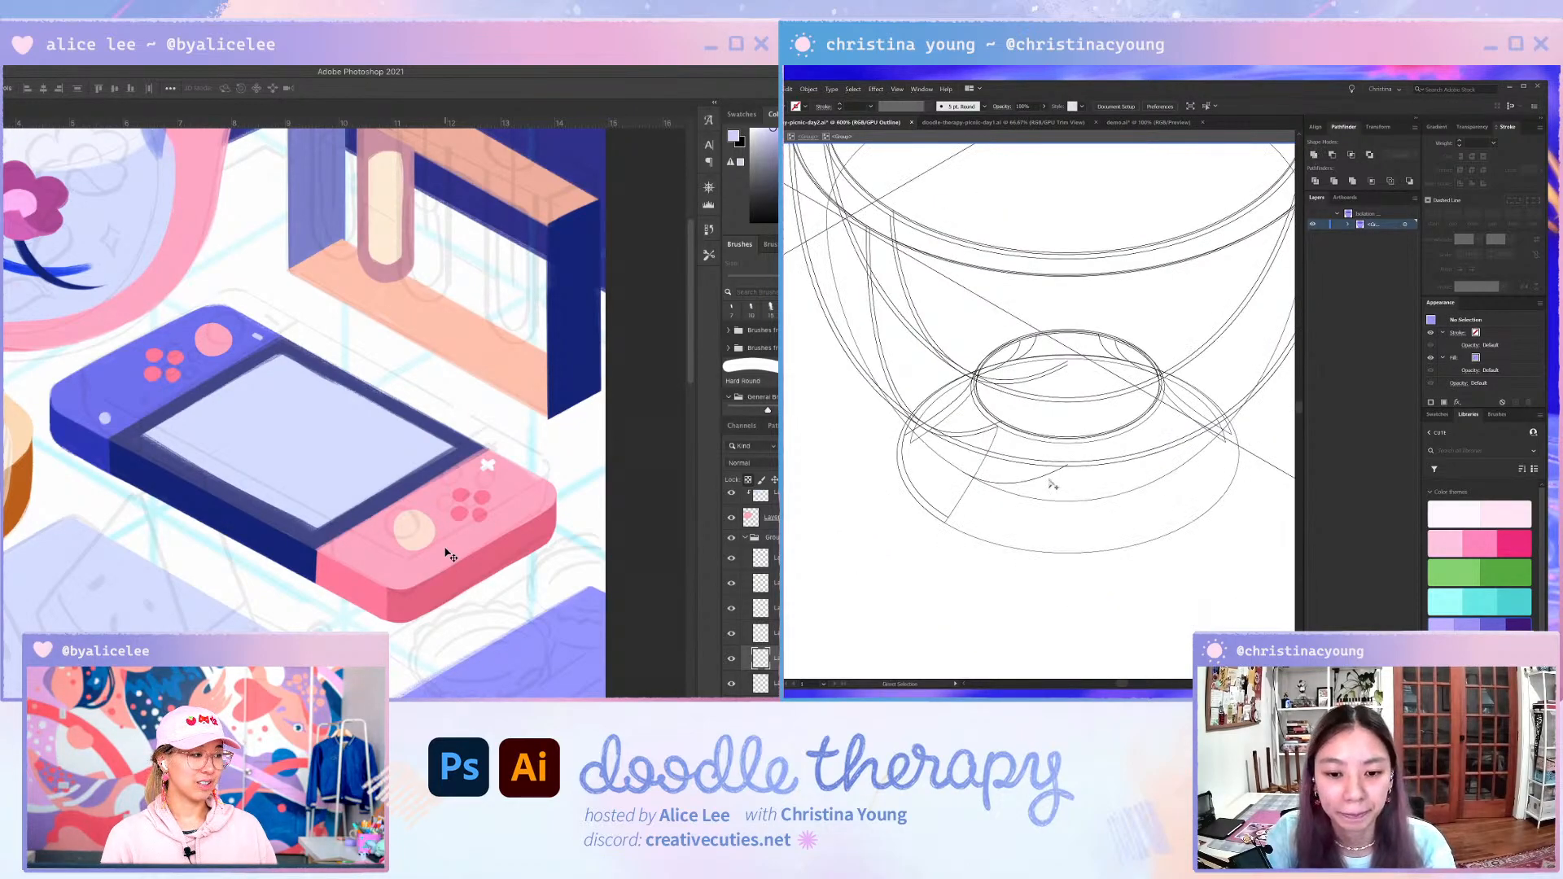
scroll(1230, 476, "up", 1)
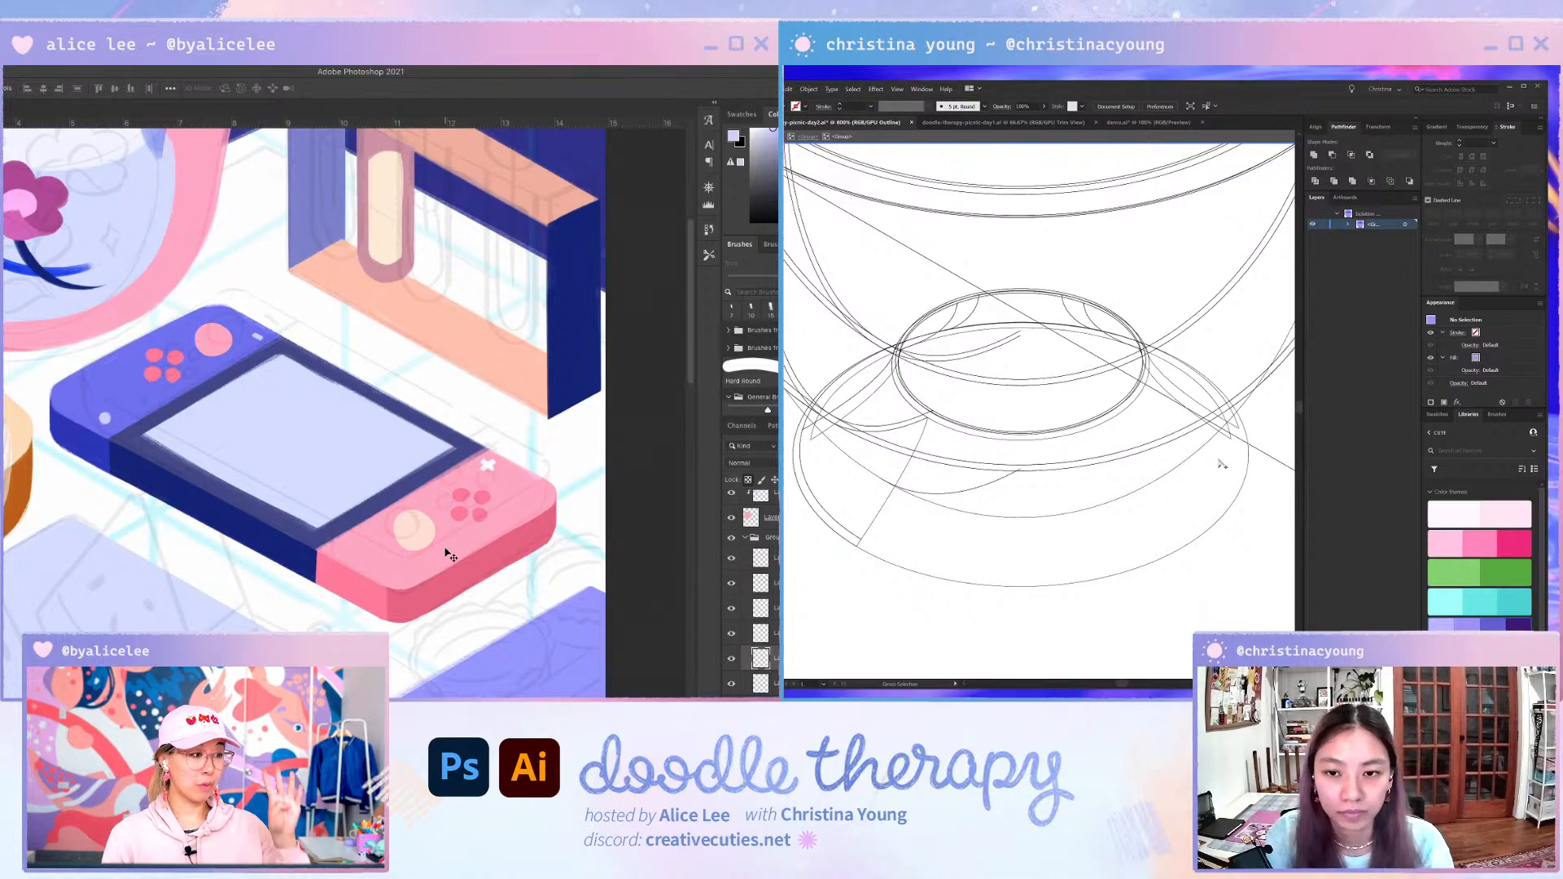
- Unite the path segments at the left edge of the bowl's foot with Pathfinder and return to the preview display
left_click_drag(826, 482, 795, 540)
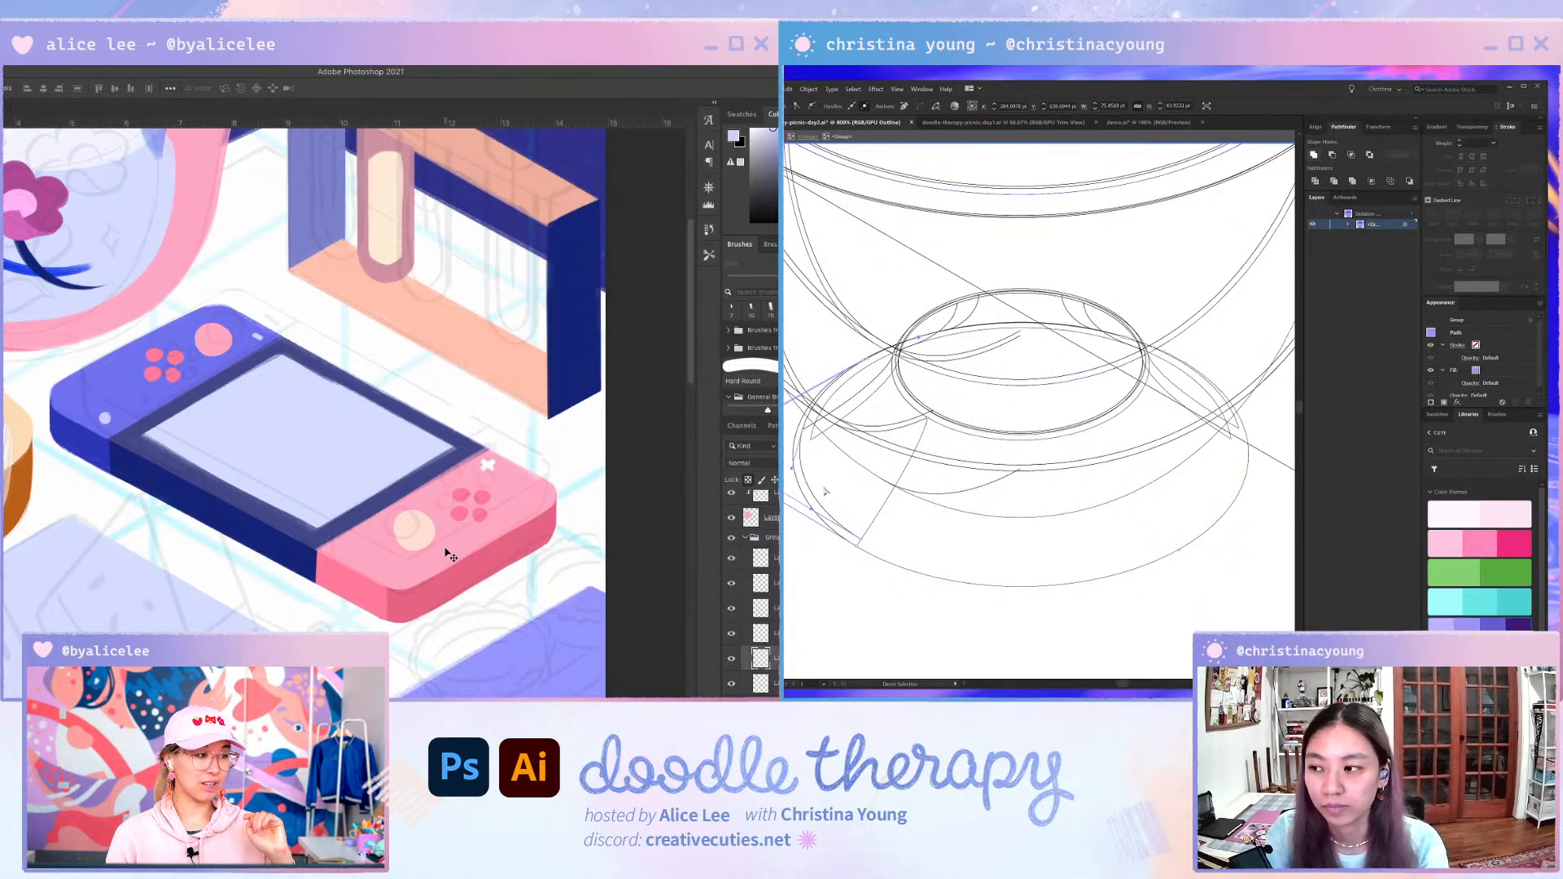
left_click(1314, 154)
key("ctrl+y")
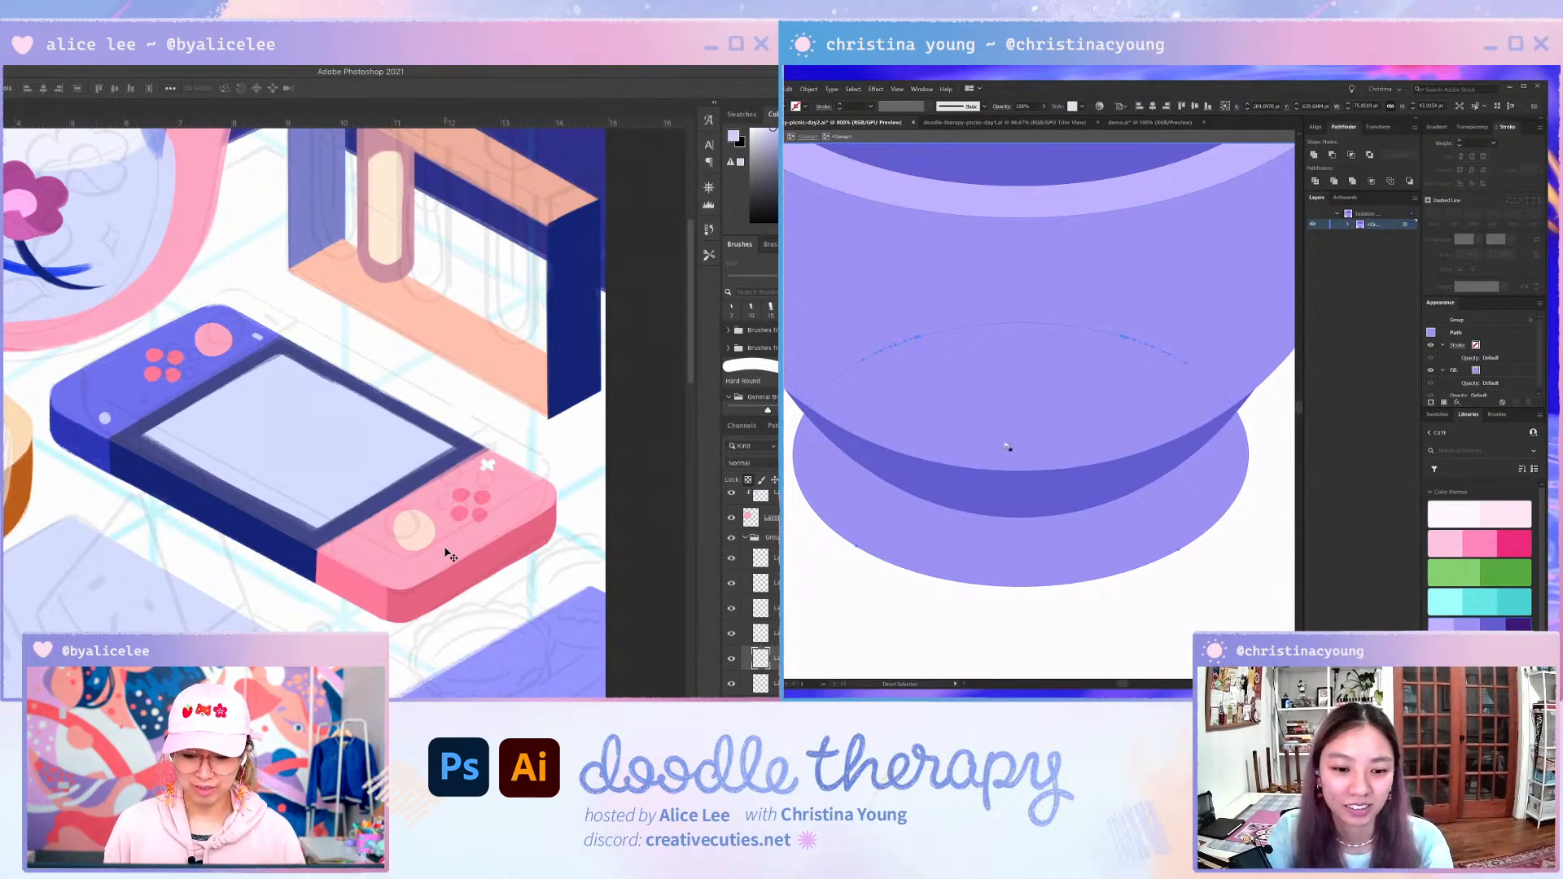
scroll(969, 508, "down", 2)
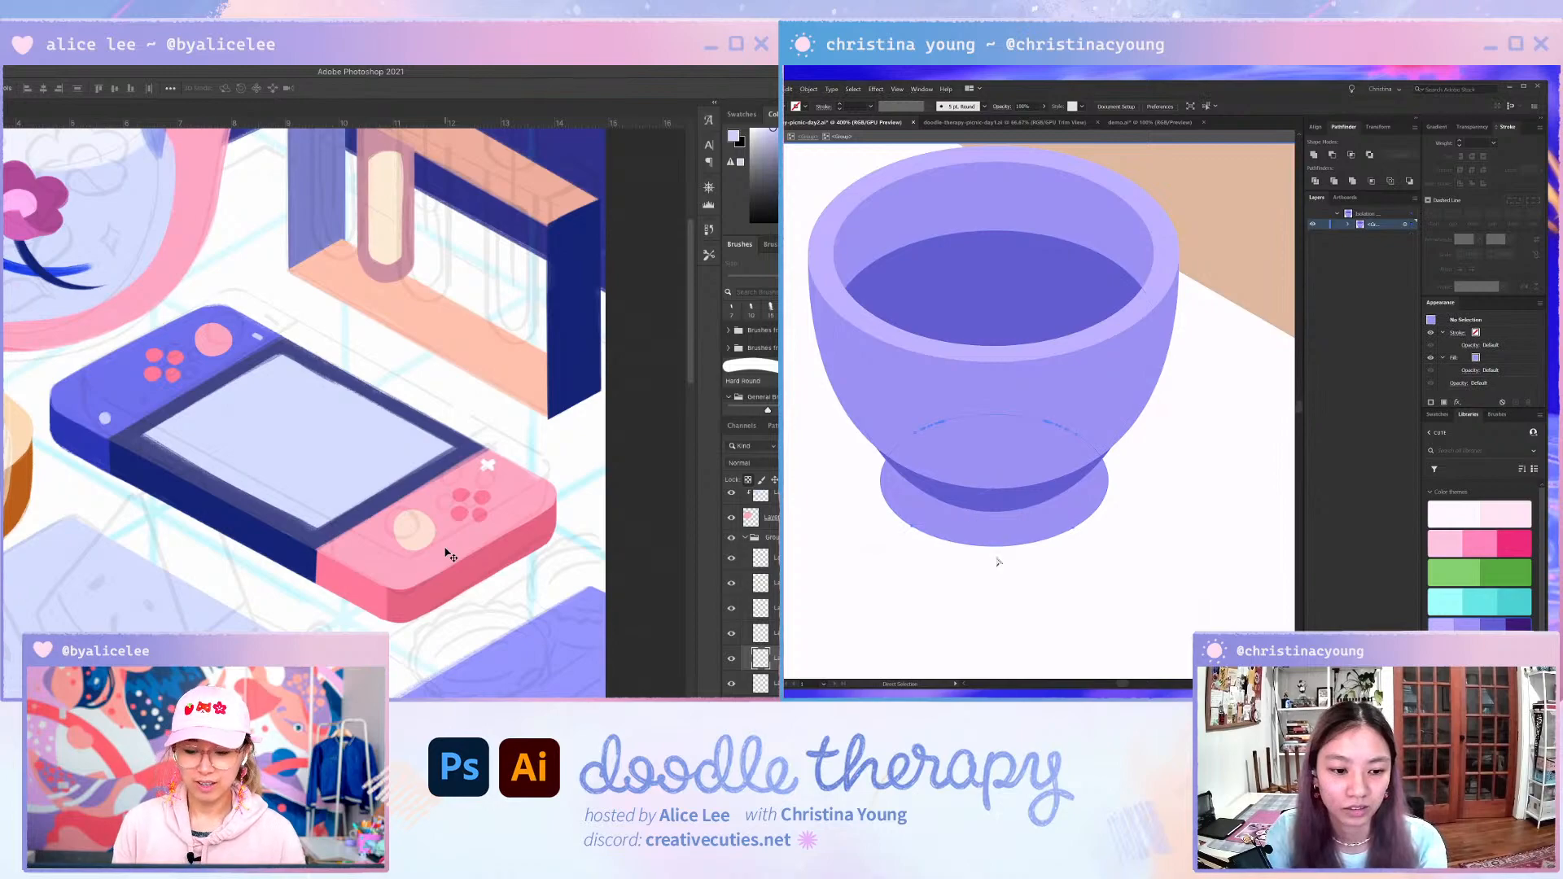
- Examine the bowl foot's base ellipse and the overlapping paths at its left edge in outline view
key("v")
left_click(1003, 539)
key("ctrl+y")
key("ctrl+y")
key("ctrl+y")
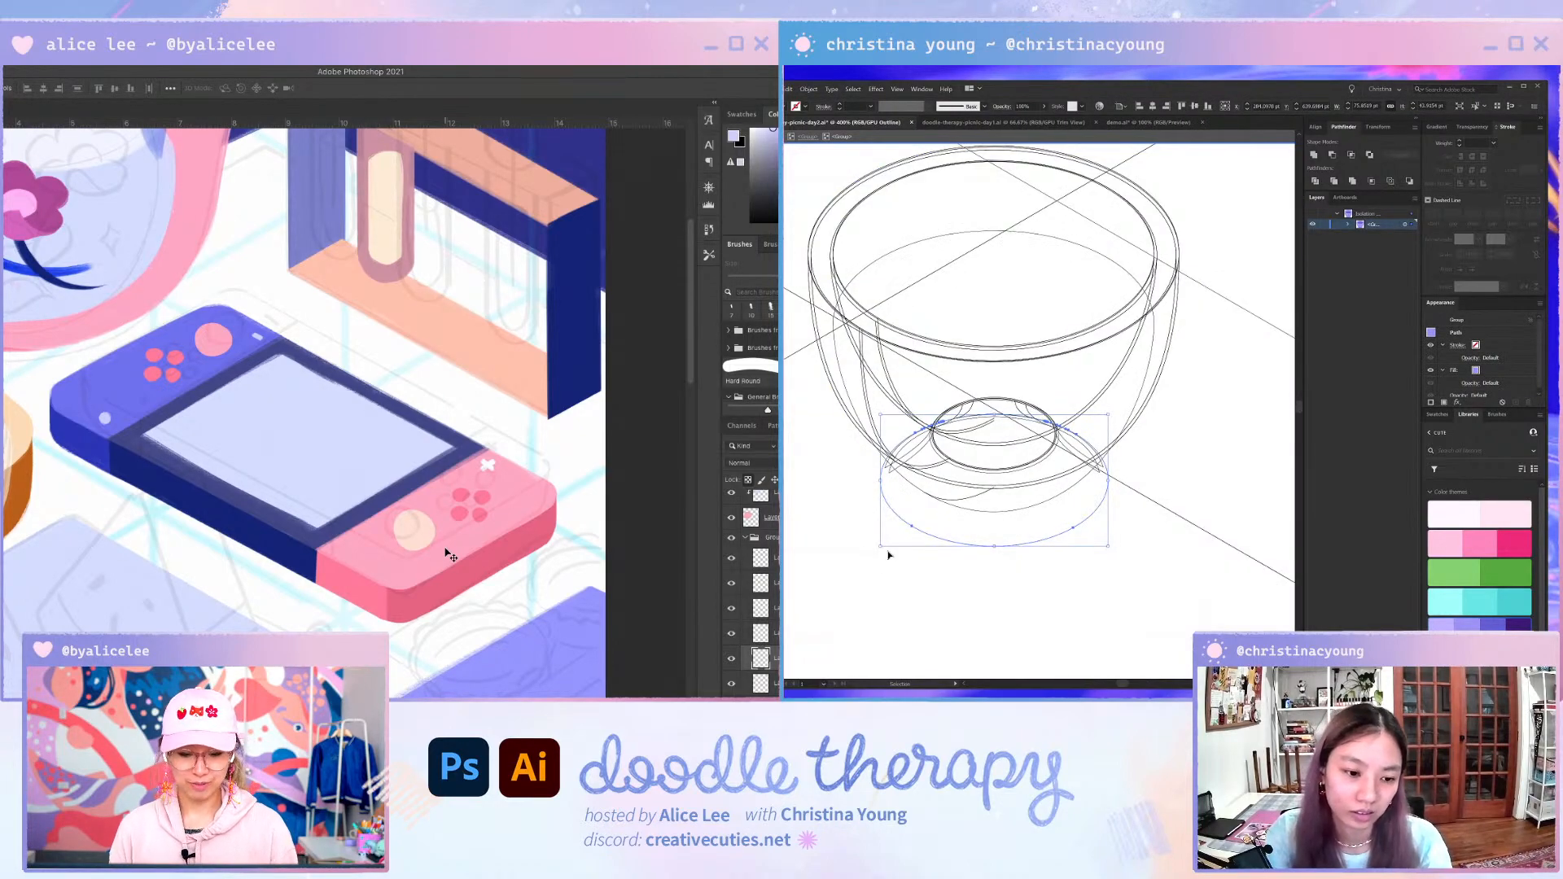
left_click(886, 518)
key("a")
left_click(1266, 188)
left_click(881, 489)
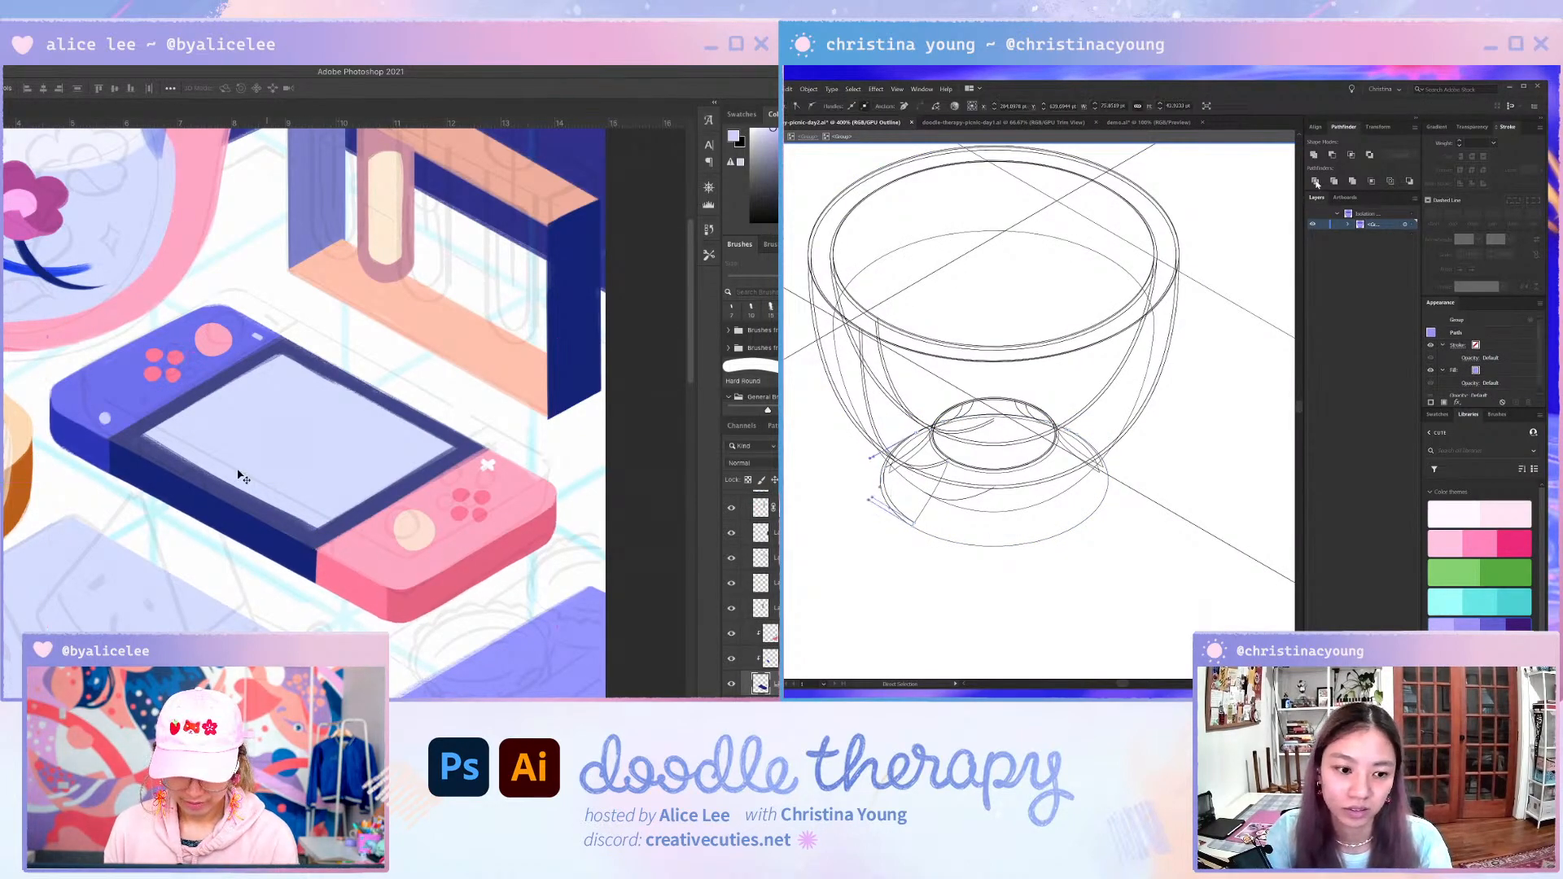
left_click(929, 574)
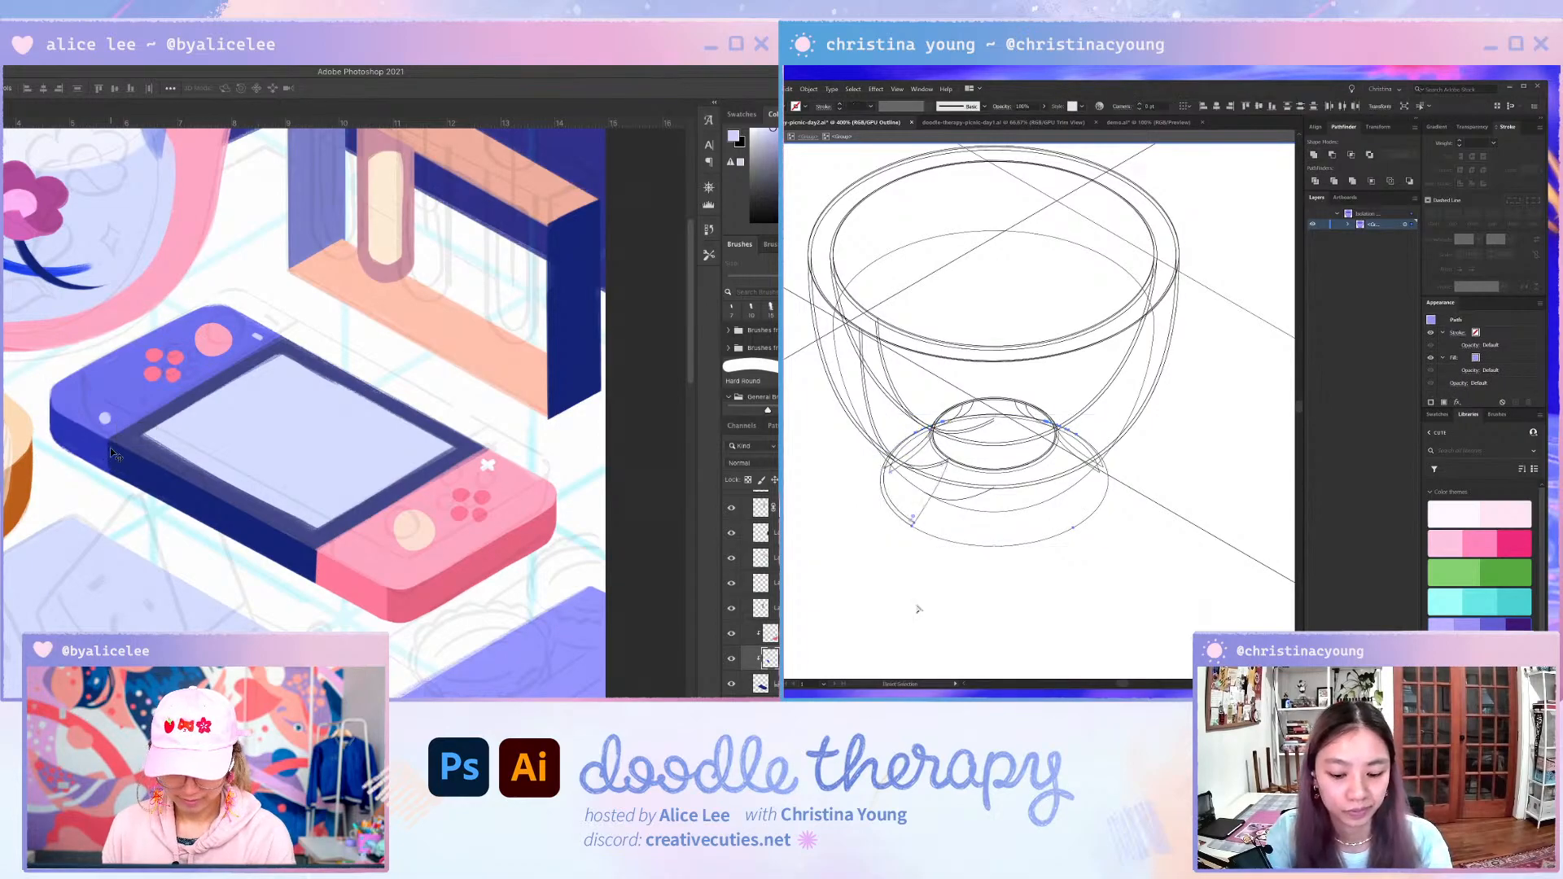
- Restore the preview display and exit the bowl's isolated groups back to the full artwork
key("ctrl+y")
left_click(918, 527)
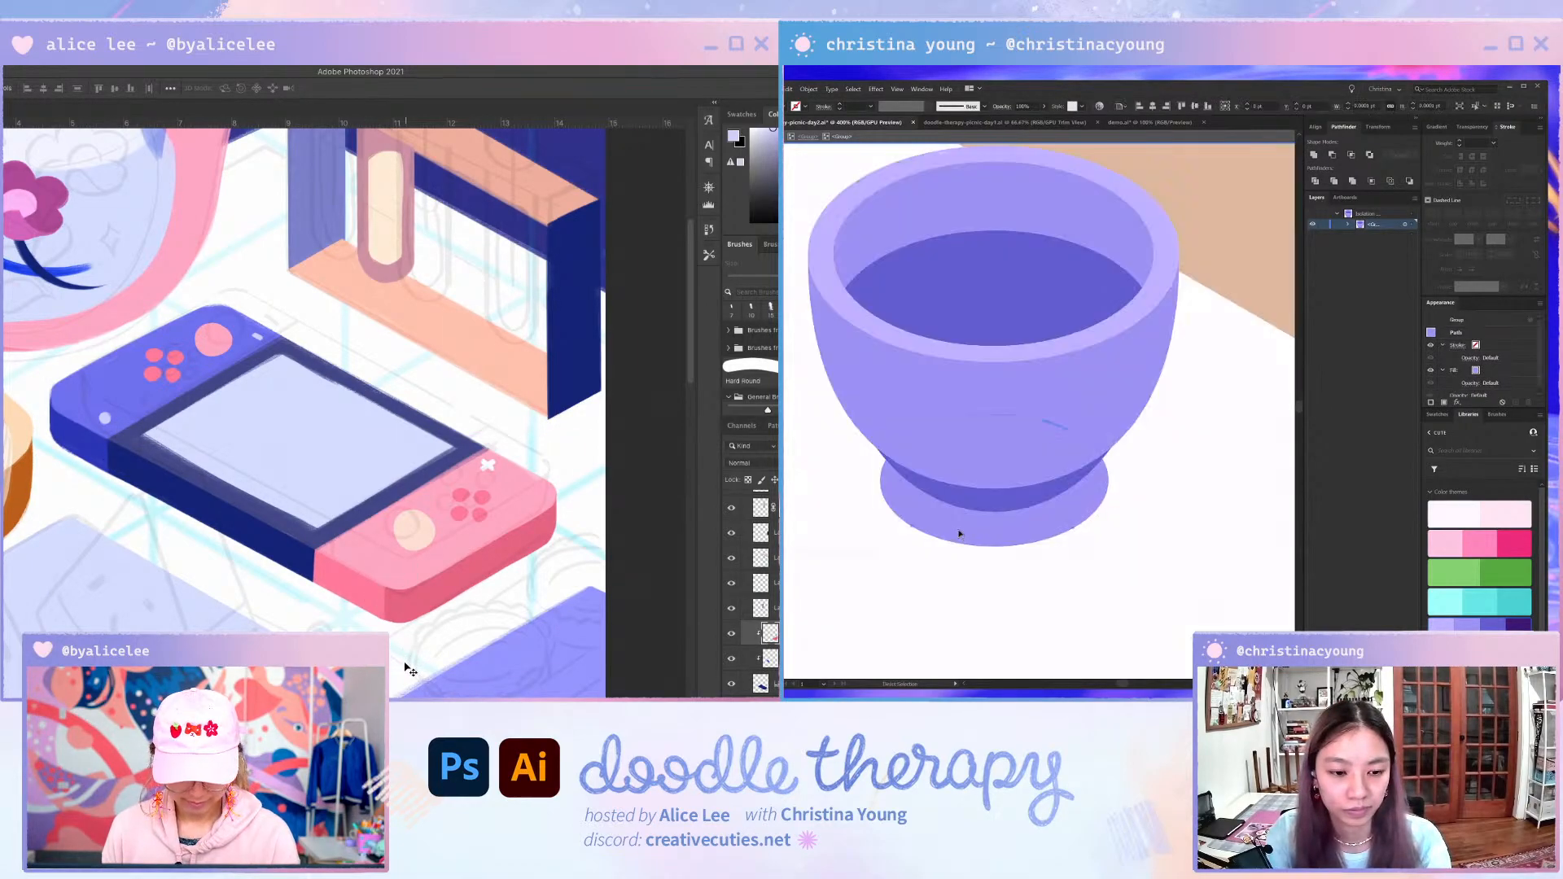
double_click(943, 539)
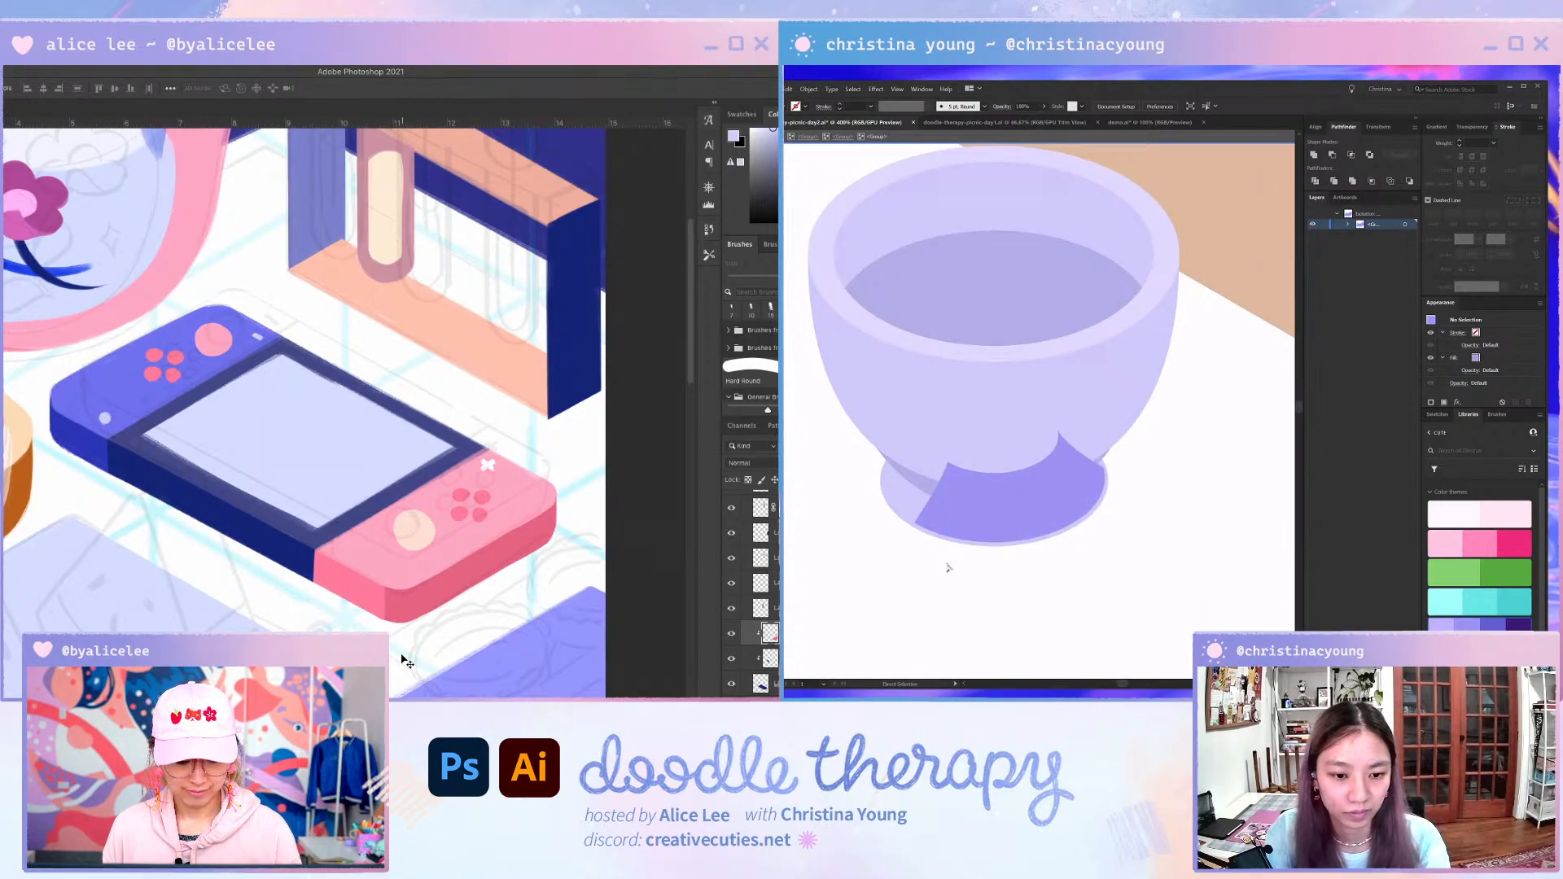
double_click(940, 549)
scroll(939, 547, "up", 1)
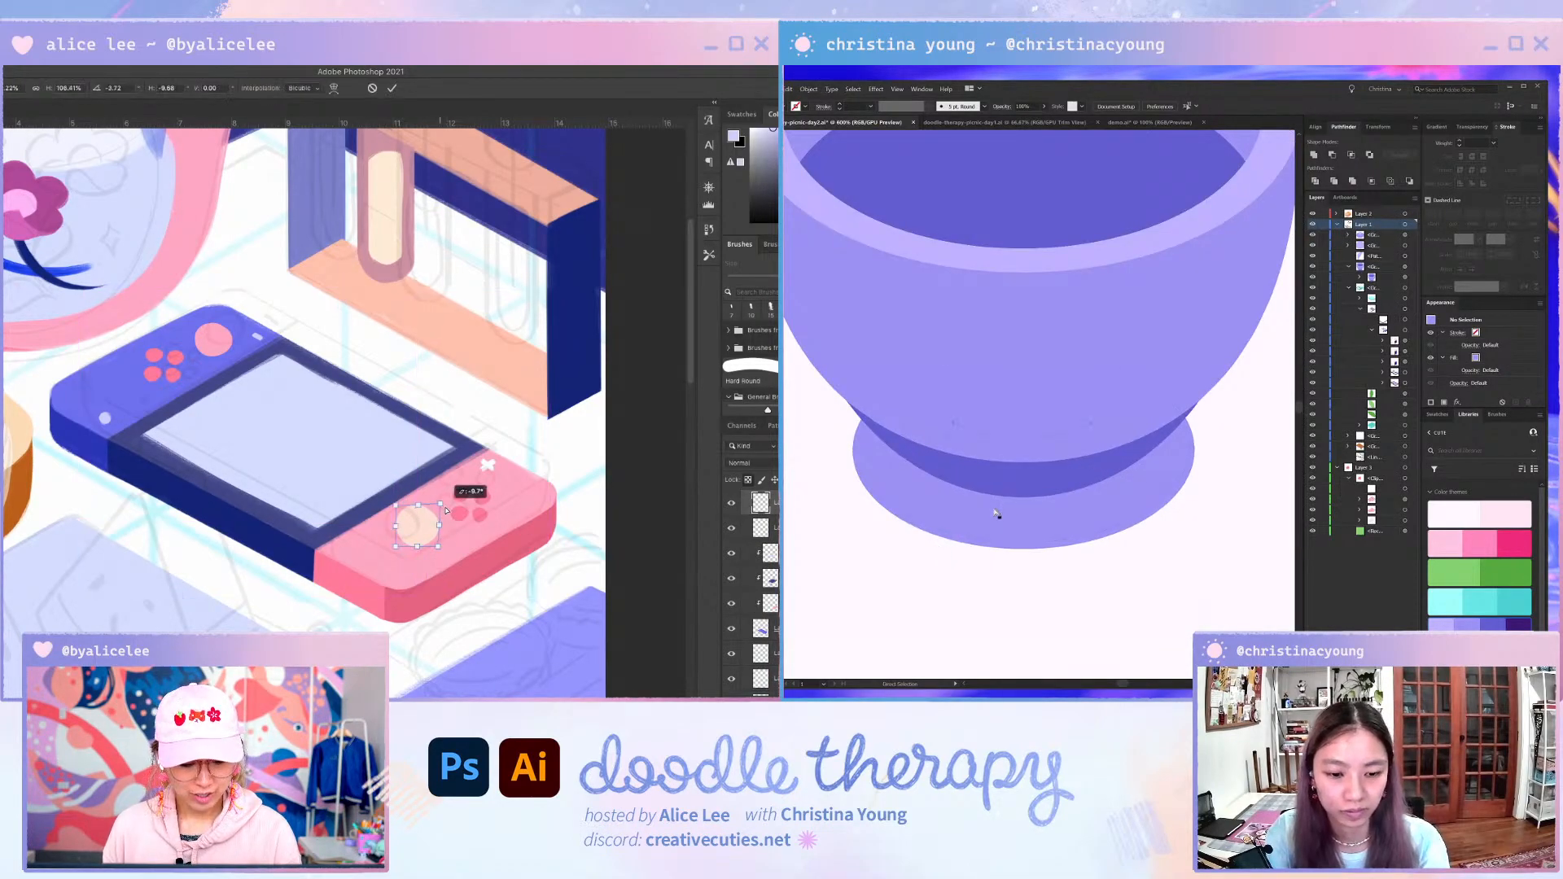
- Enlarge the peach joystick slightly with Free Transform in Photoshop and select the bowl foot's highlight shape in Illustrator
left_click_drag(445, 510, 448, 511)
left_click(993, 514)
key("Return")
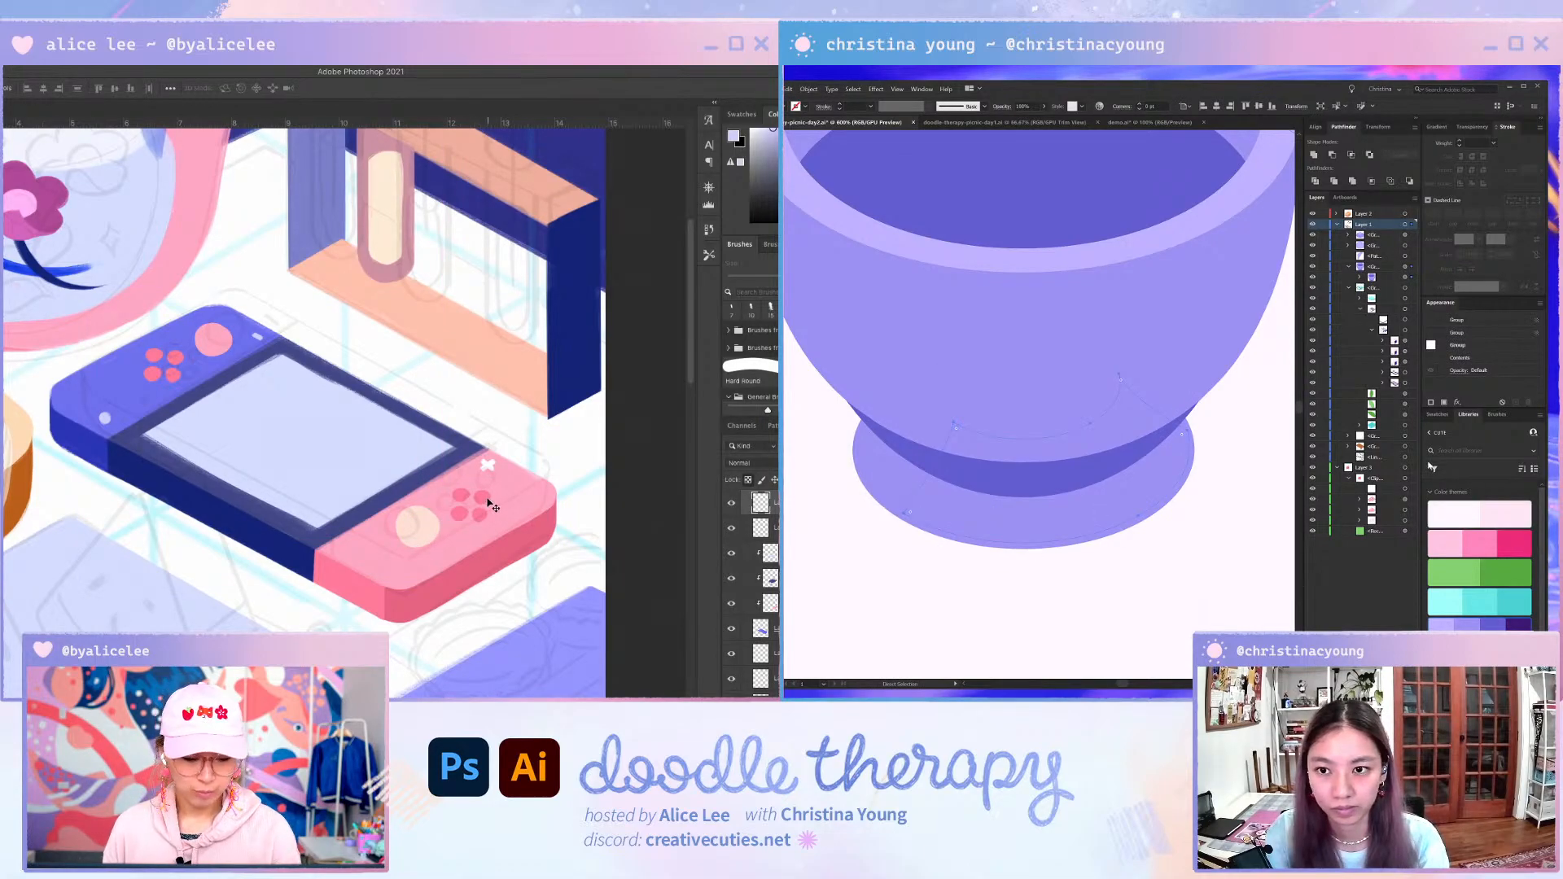
- Enlarge the pink controller's four buttons in Photoshop and recolor the bowl foot's highlight shape pale lavender in Illustrator
left_click_drag(485, 500, 502, 481)
key("super+t")
key("F6")
double_click(1184, 242)
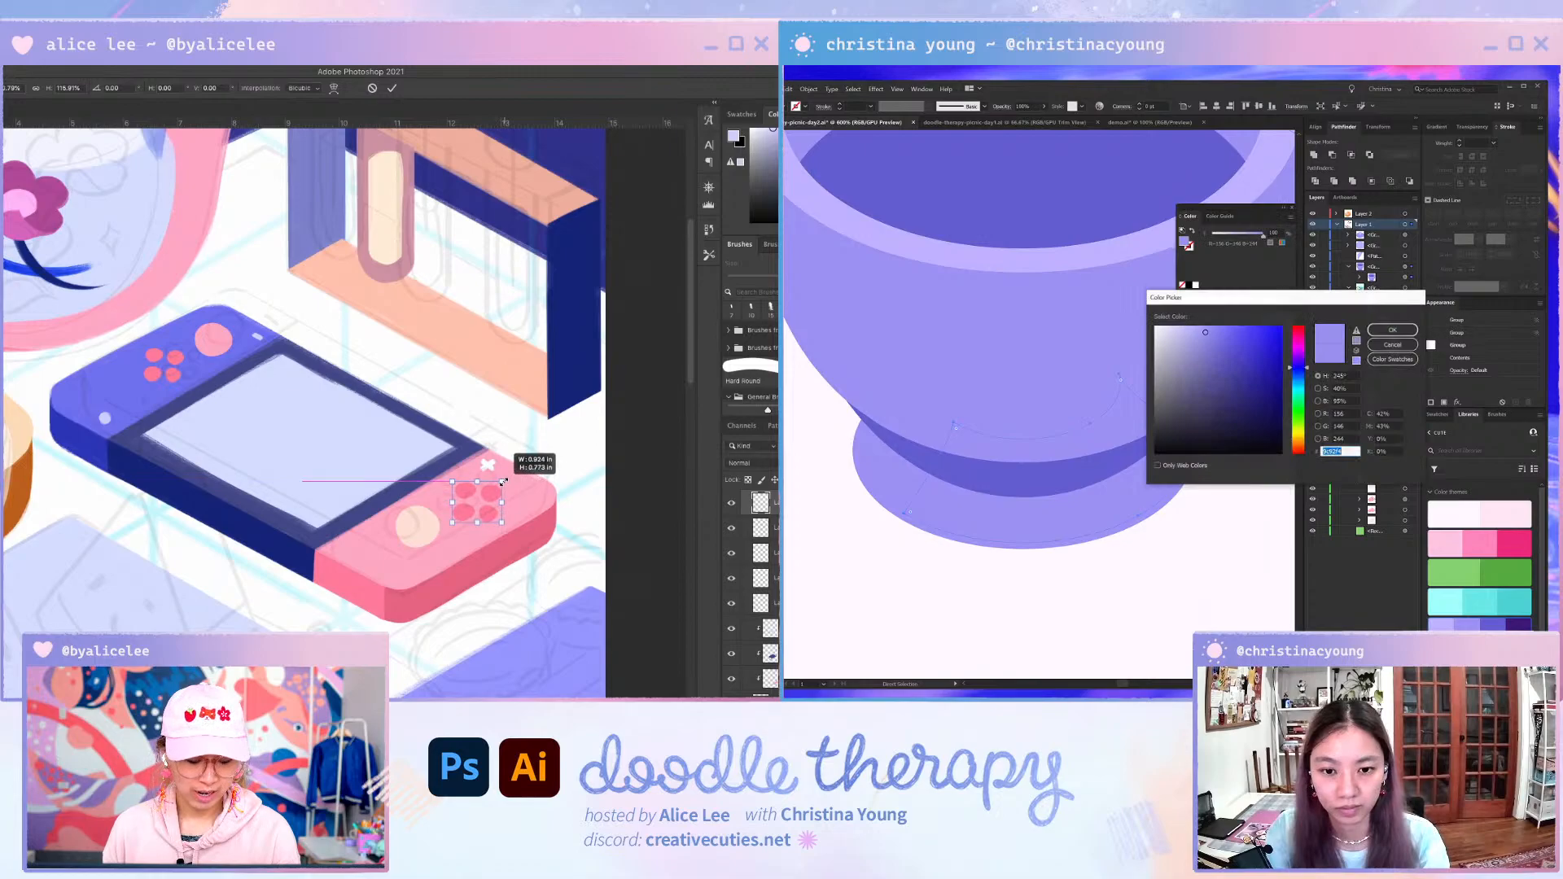
left_click(1188, 330)
key("Return")
left_click(1189, 329)
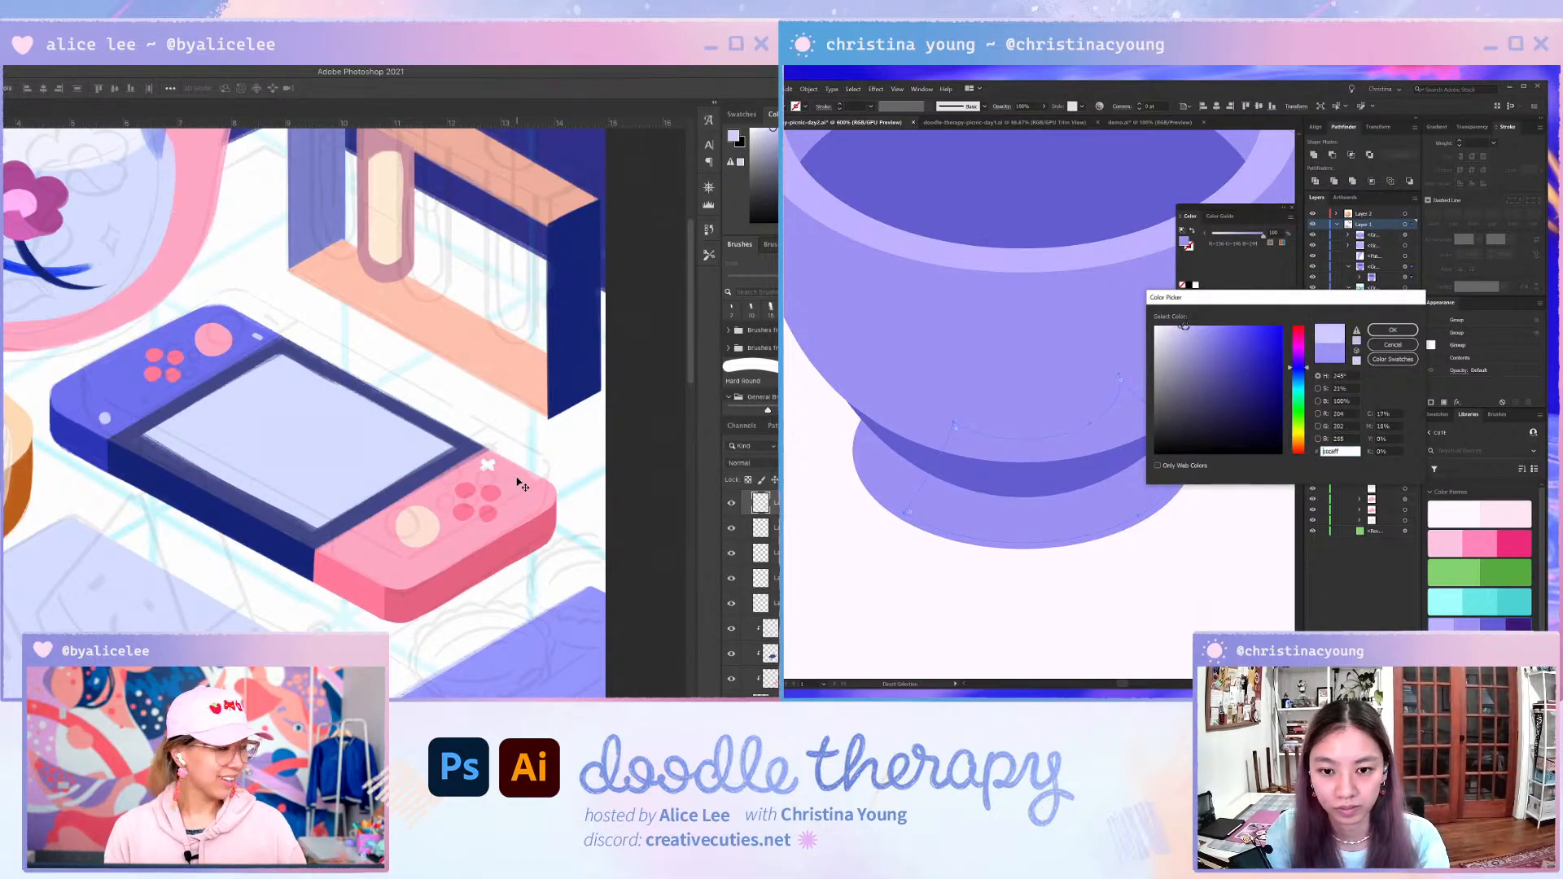
left_click(1393, 330)
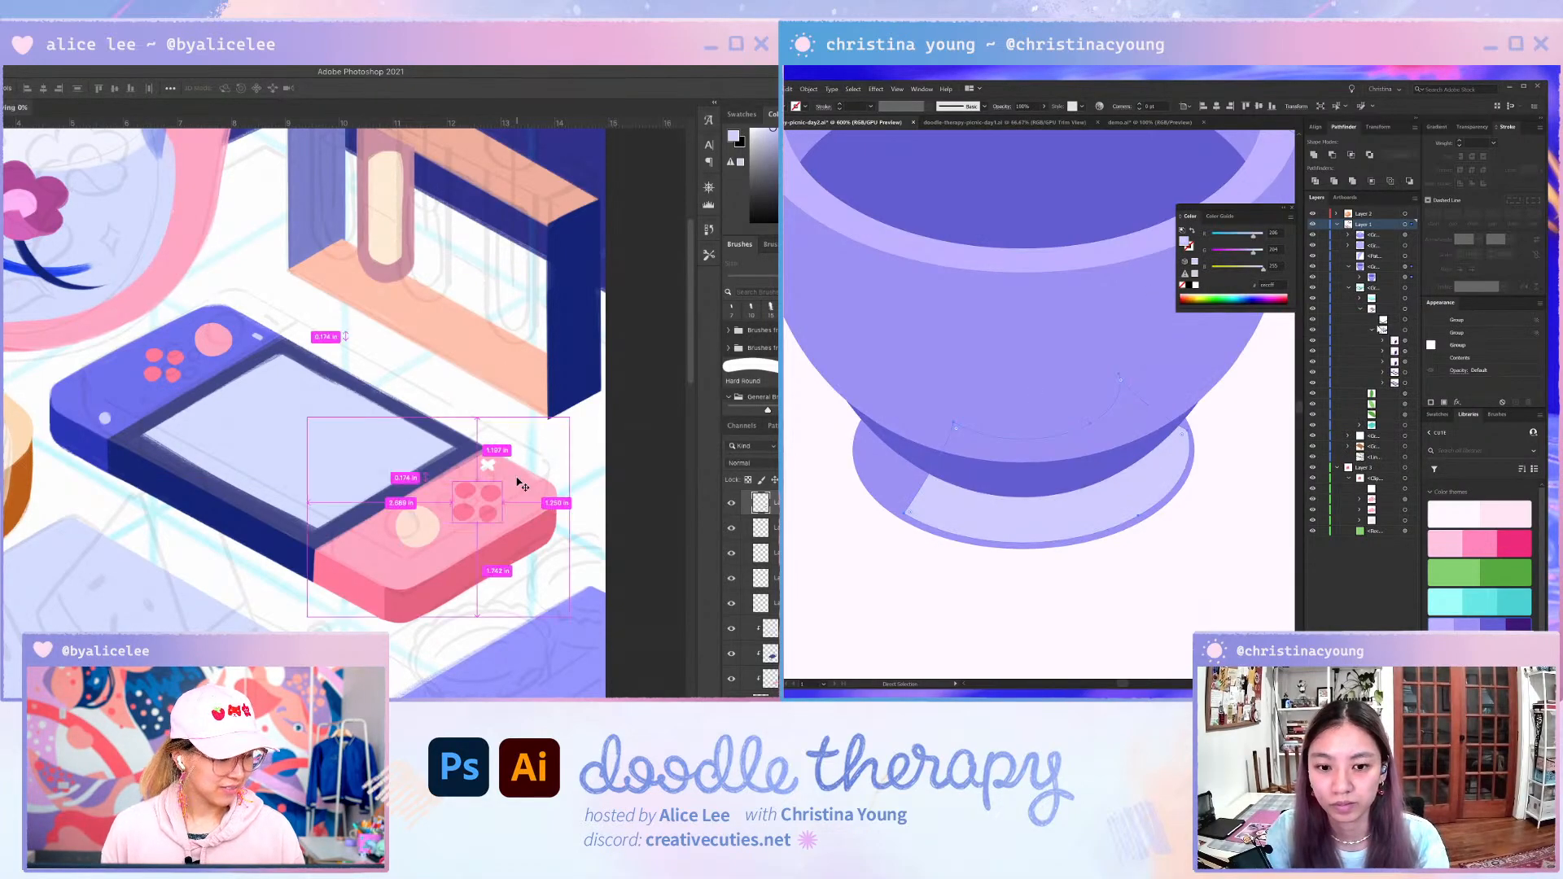
- Shift the peach joystick and the four buttons on the pink controller together slightly down and to the left
left_click(1204, 464)
left_click(427, 531, "shift")
scroll(1228, 518, "down", 2)
left_click_drag(428, 531, 420, 537)
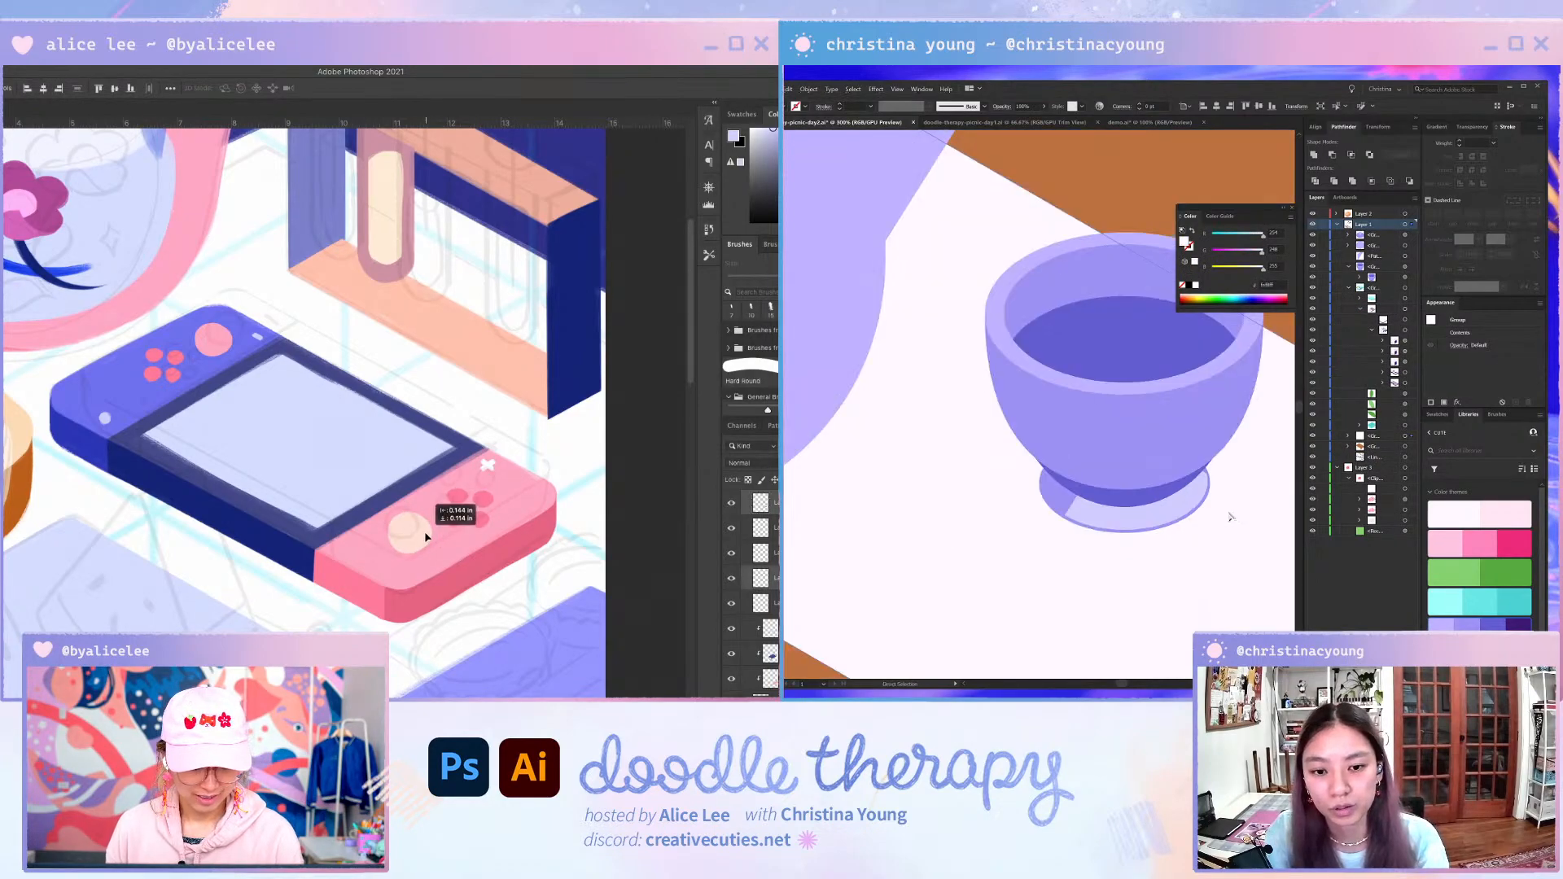
mouse_move(1270, 464)
left_mouse_down()
mouse_move(1223, 525)
mouse_move(1251, 479)
left_mouse_up()
- Enlarge the round pink joystick on the blue controller slightly with Free Transform
left_click(441, 372)
left_click(227, 337)
key("super+t")
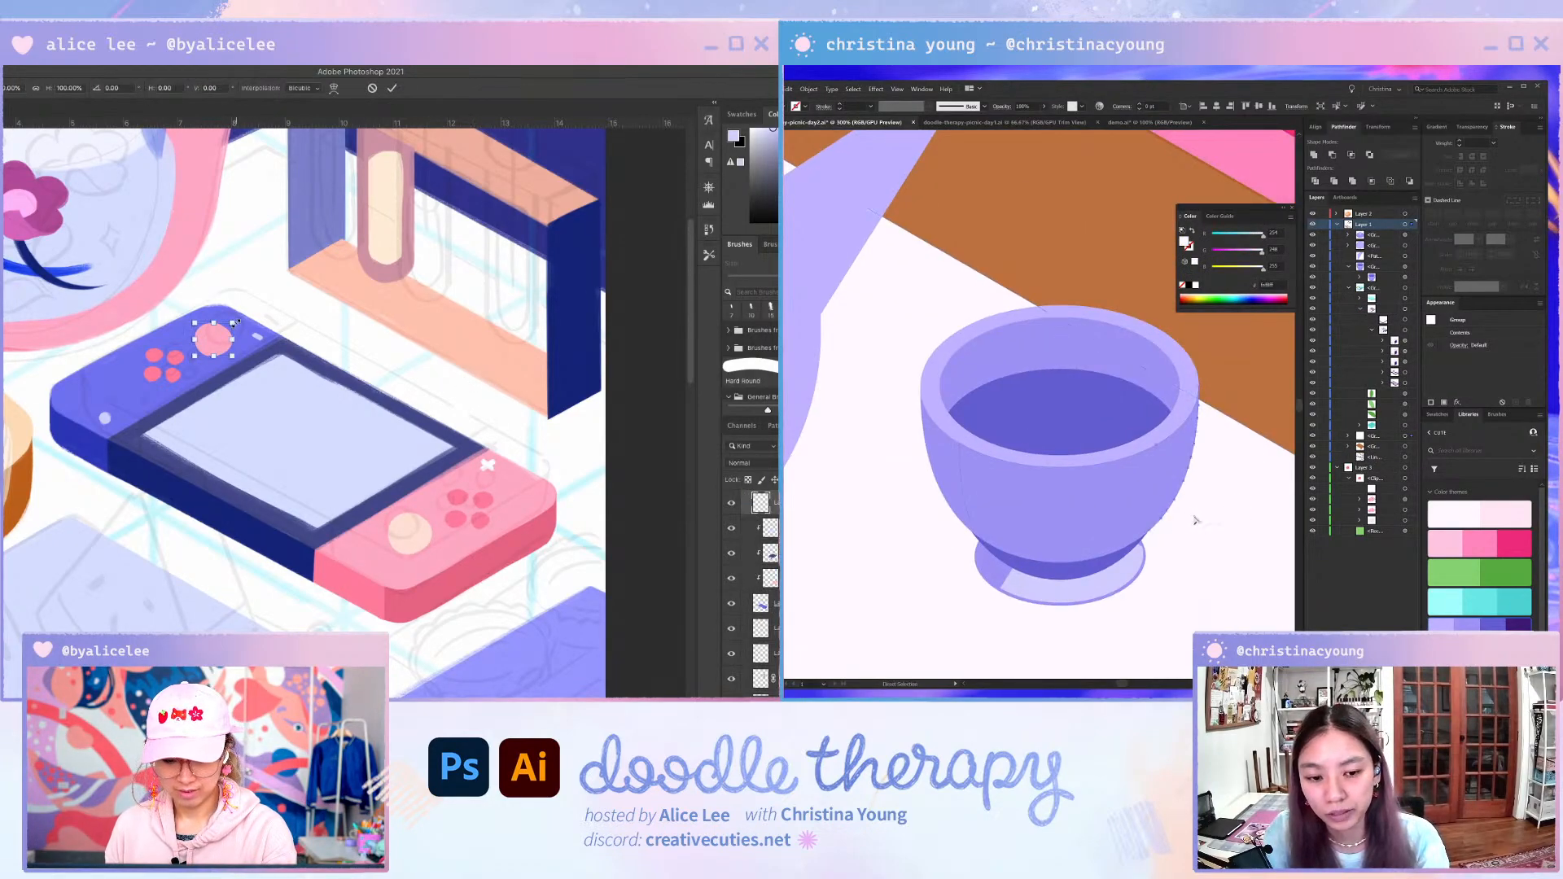
left_click(1169, 514)
left_click_drag(233, 322, 237, 320)
key("i")
key("Return")
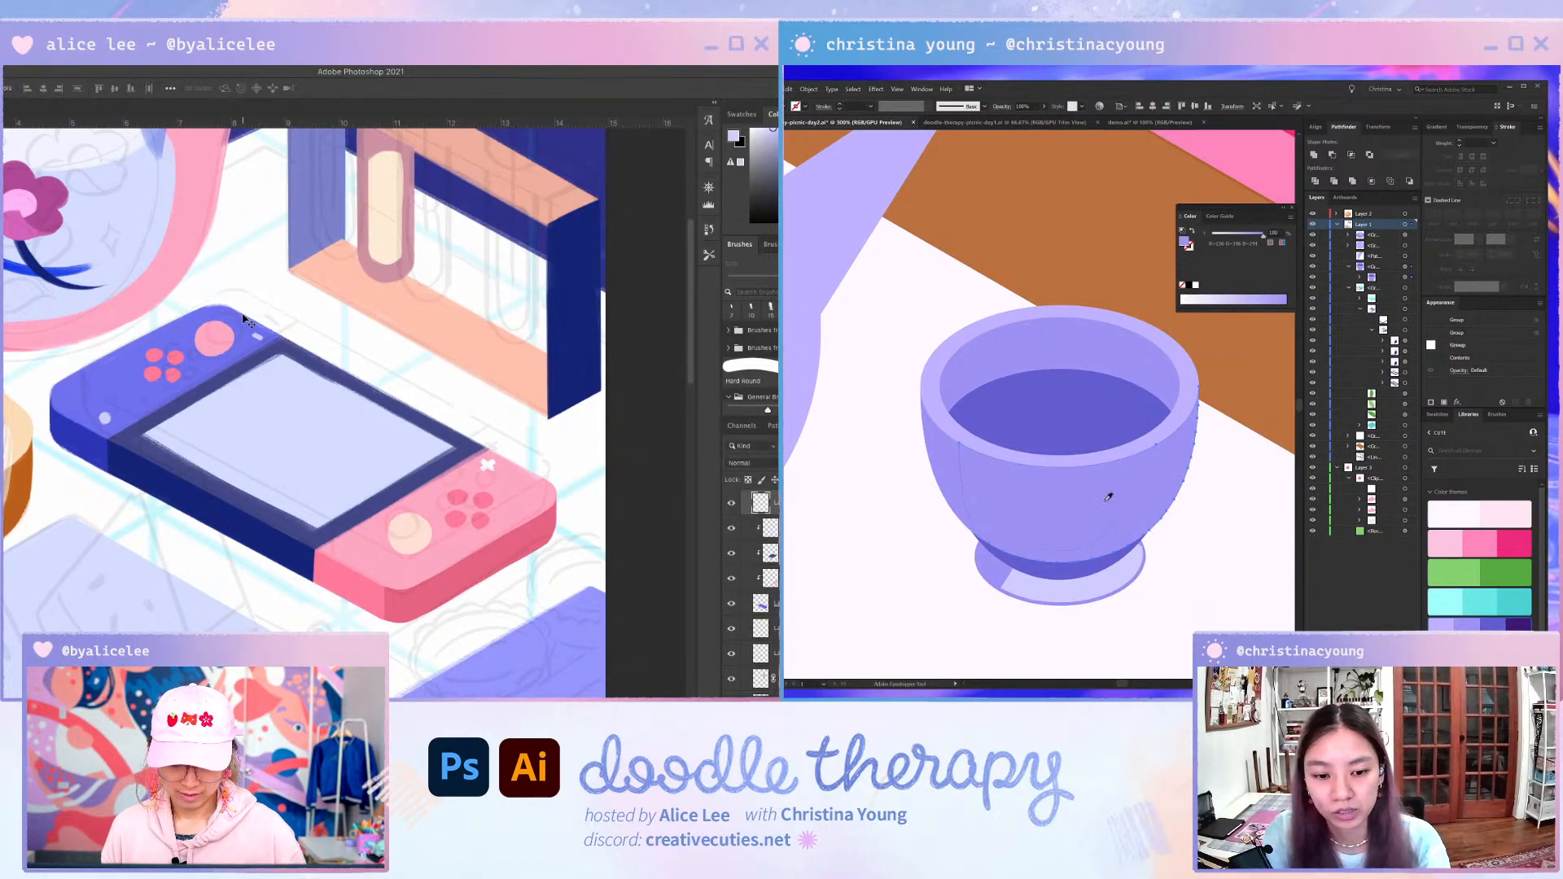
- Try to recolor the bowl's selected highlight shape by sampling the foot with the Eyedropper, and undo it
left_click(1079, 564)
key("super+minus")
key("ctrl+z")
key("a")
key("super+equal")
left_click(1073, 588)
left_click_drag(441, 436, 505, 469)
left_click(1166, 497)
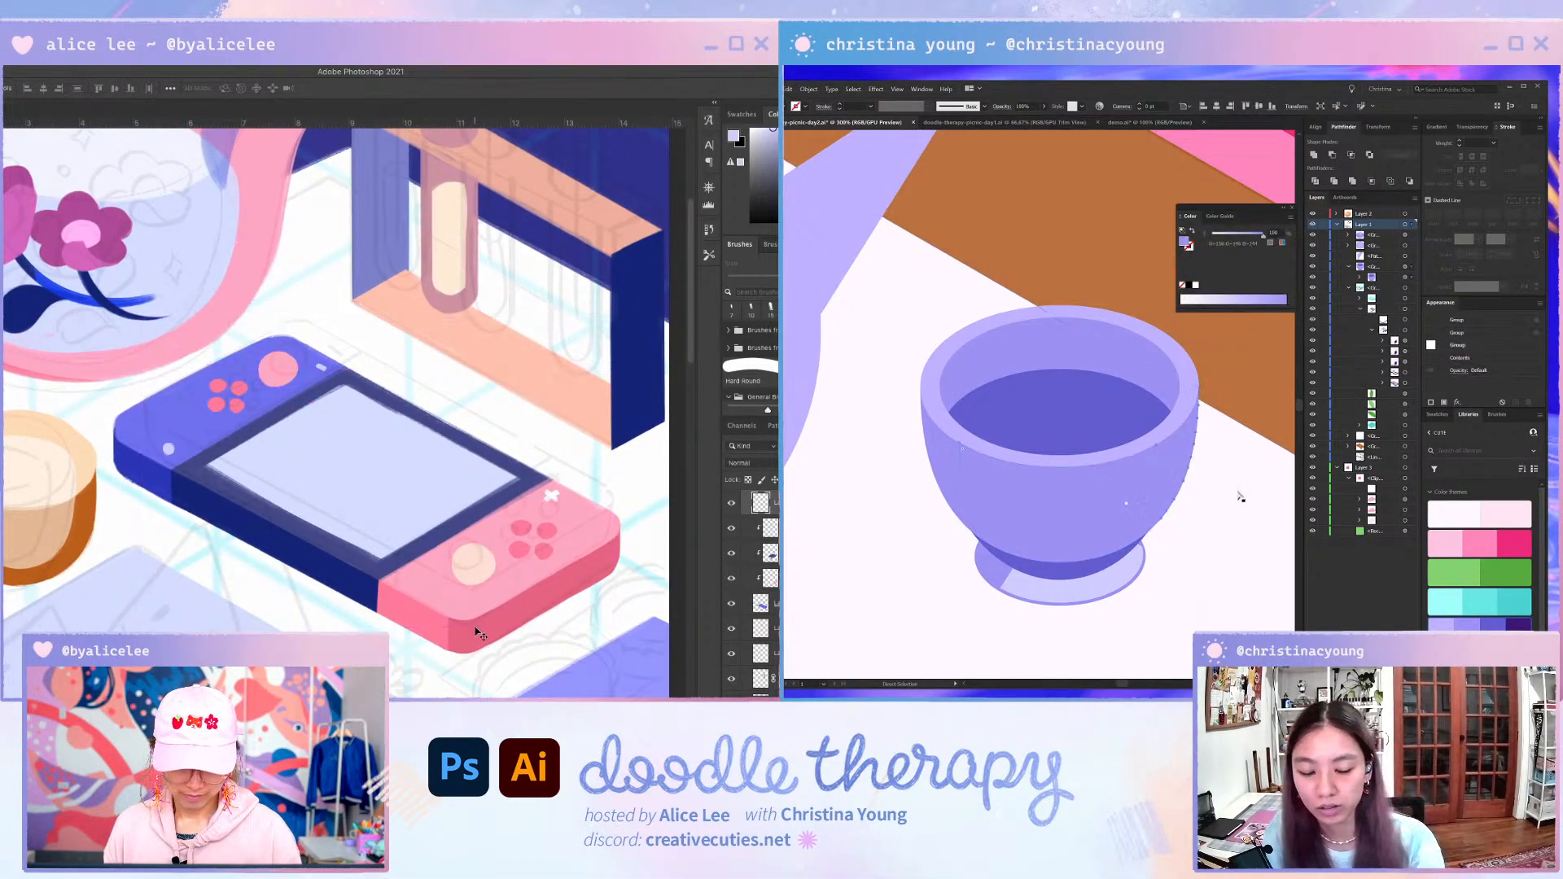
- Add a new layer in Photoshop and paint a straight white highlight line along the console's front upper edge
key("super+shift+n")
key("Return")
key("i")
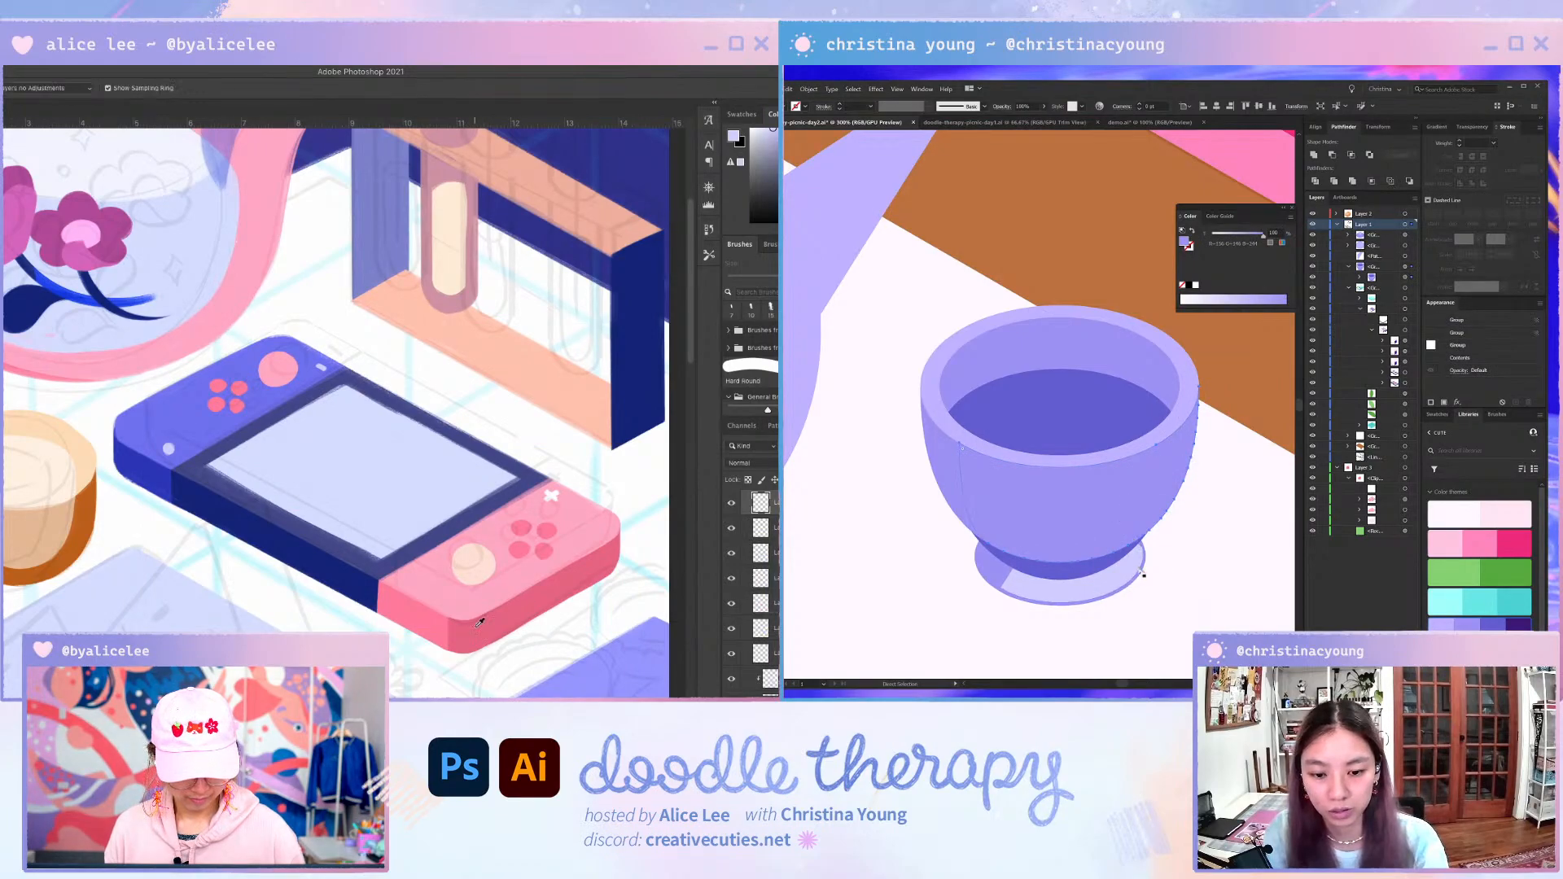
left_click(390, 479)
left_click(1130, 582, "shift")
left_click(565, 287)
key("b")
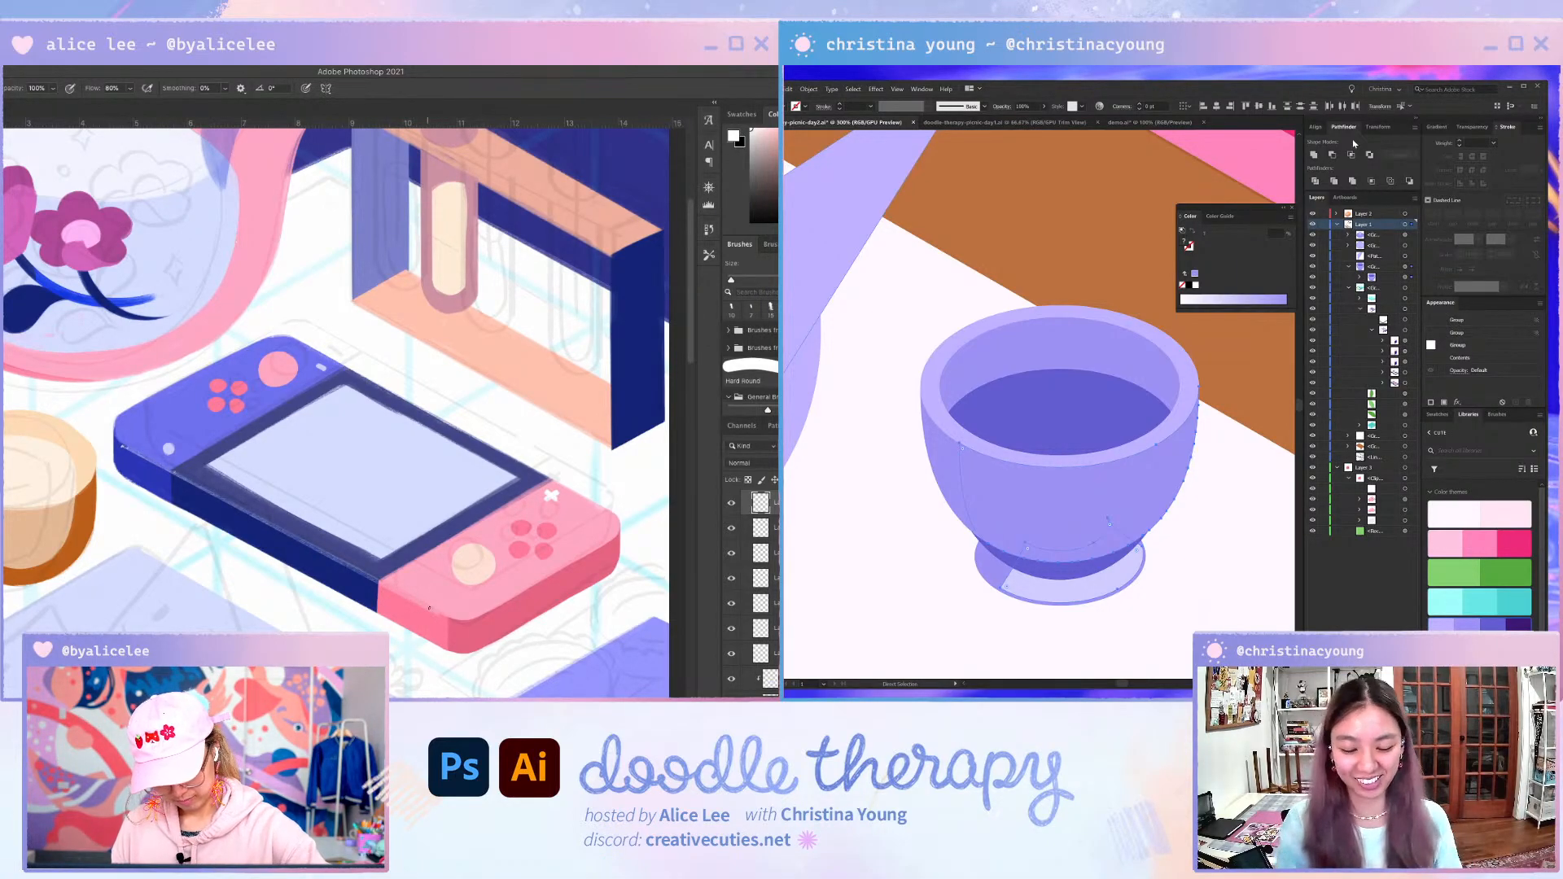
left_click(436, 613, "shift")
- Nudge the white highlight line upward so it sits on the console's front edge
key("v")
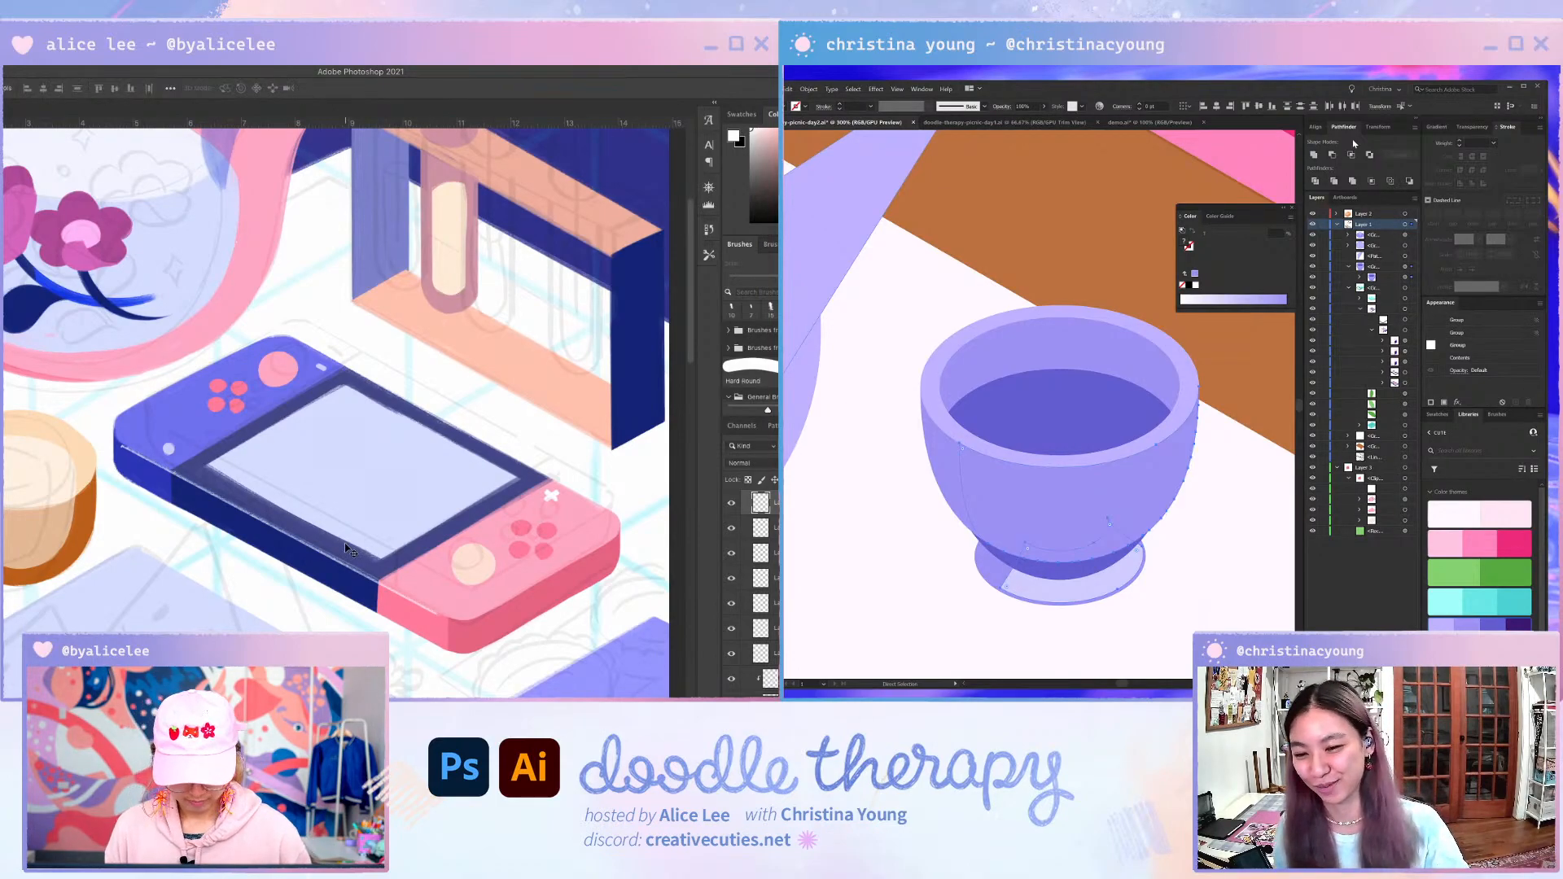
key("Up")
key("Up")
key("Up")
key("Up")
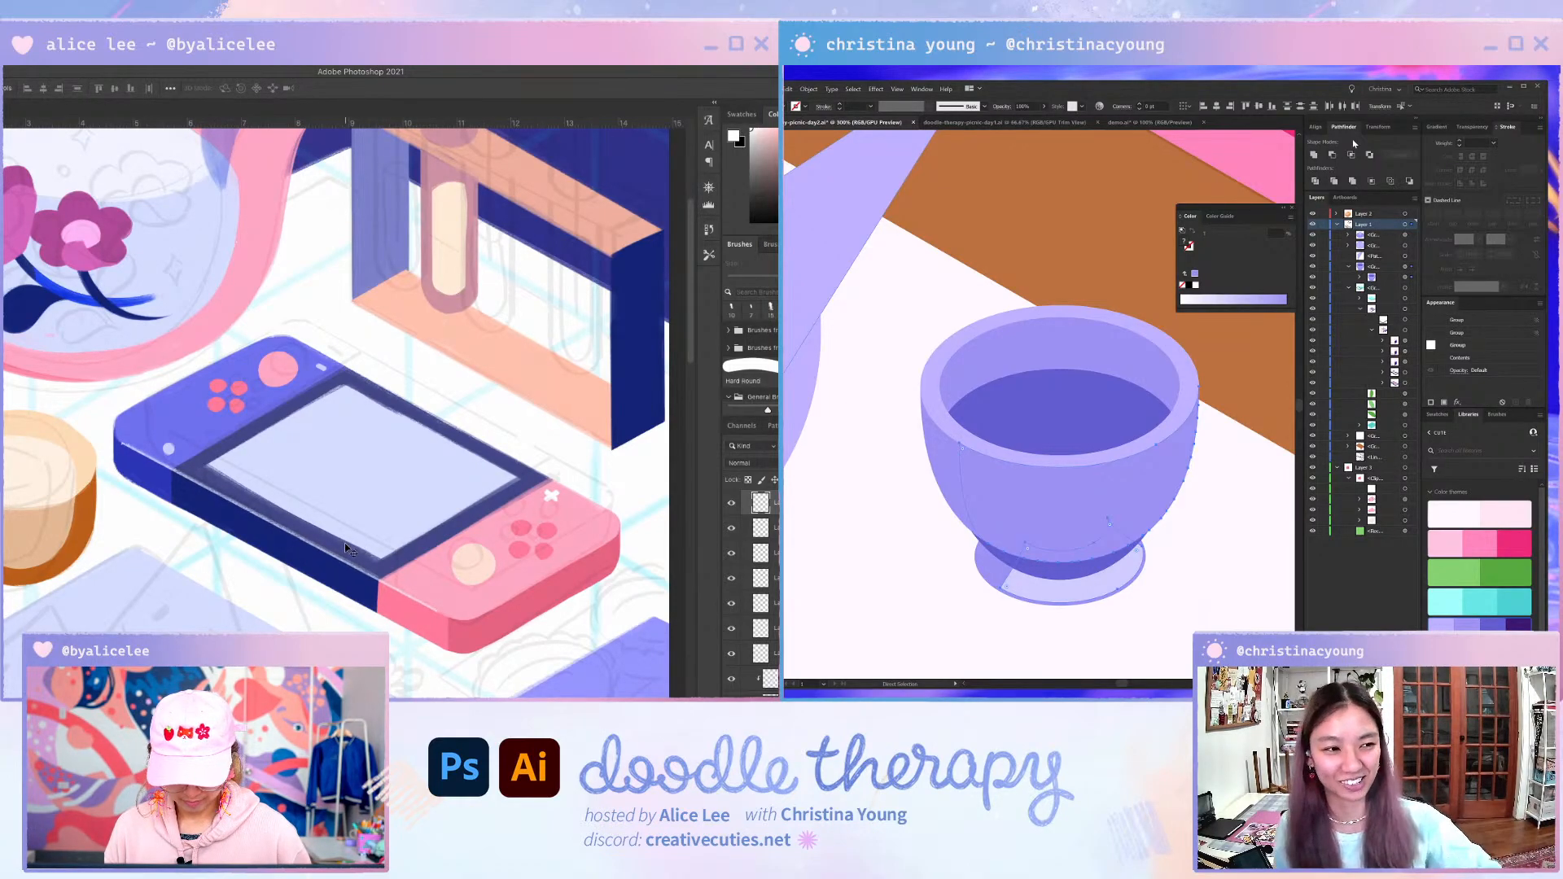
- Refine the ends and thickness of the console's edge highlight by alternating the Eraser and the Brush
key("e")
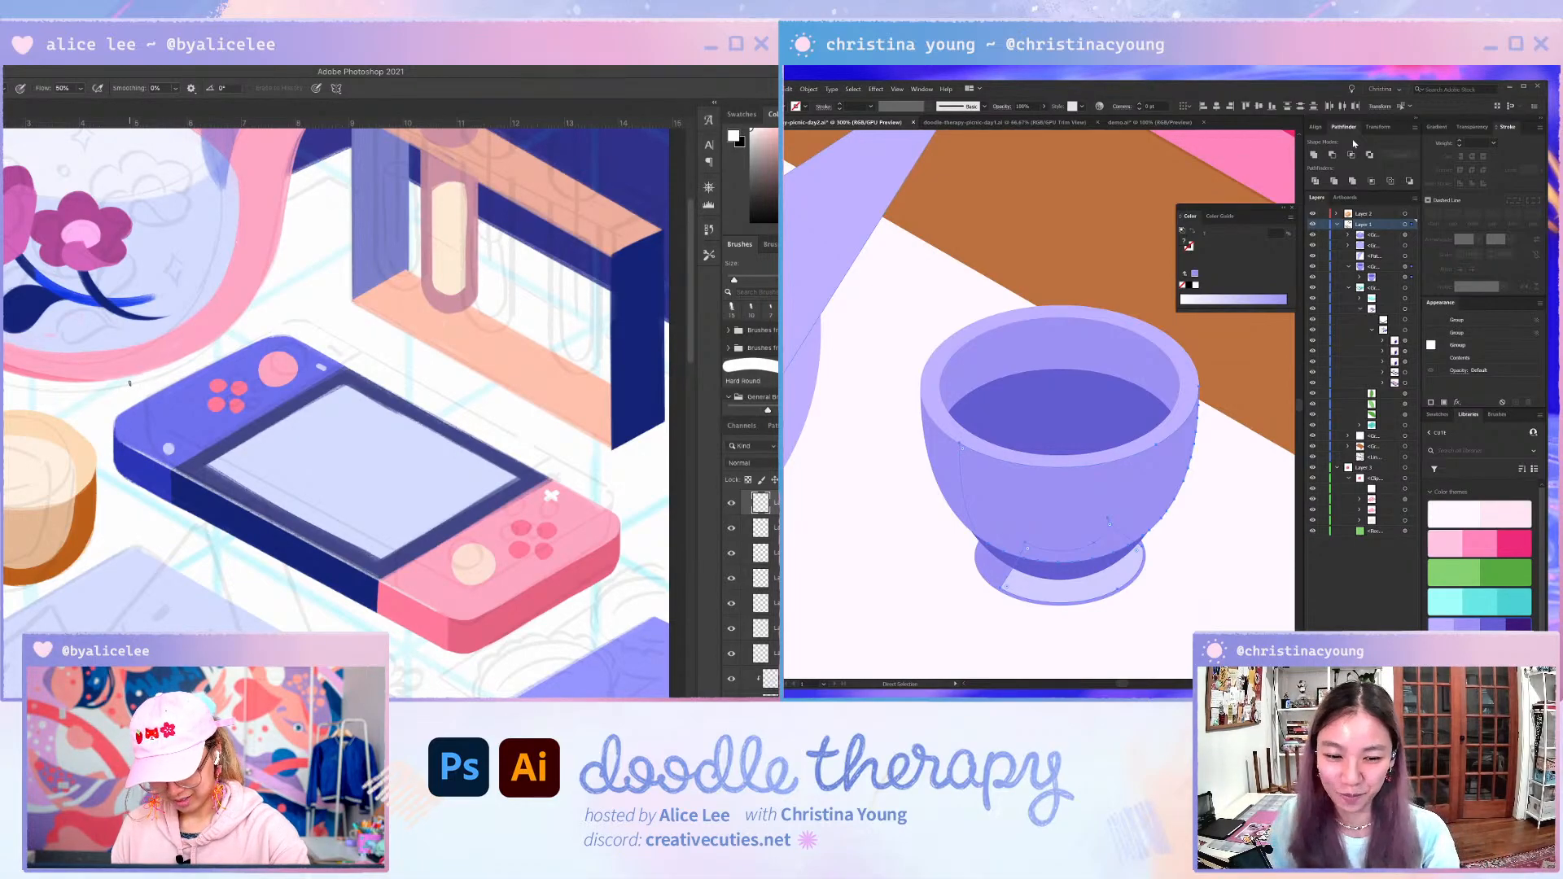
key("b")
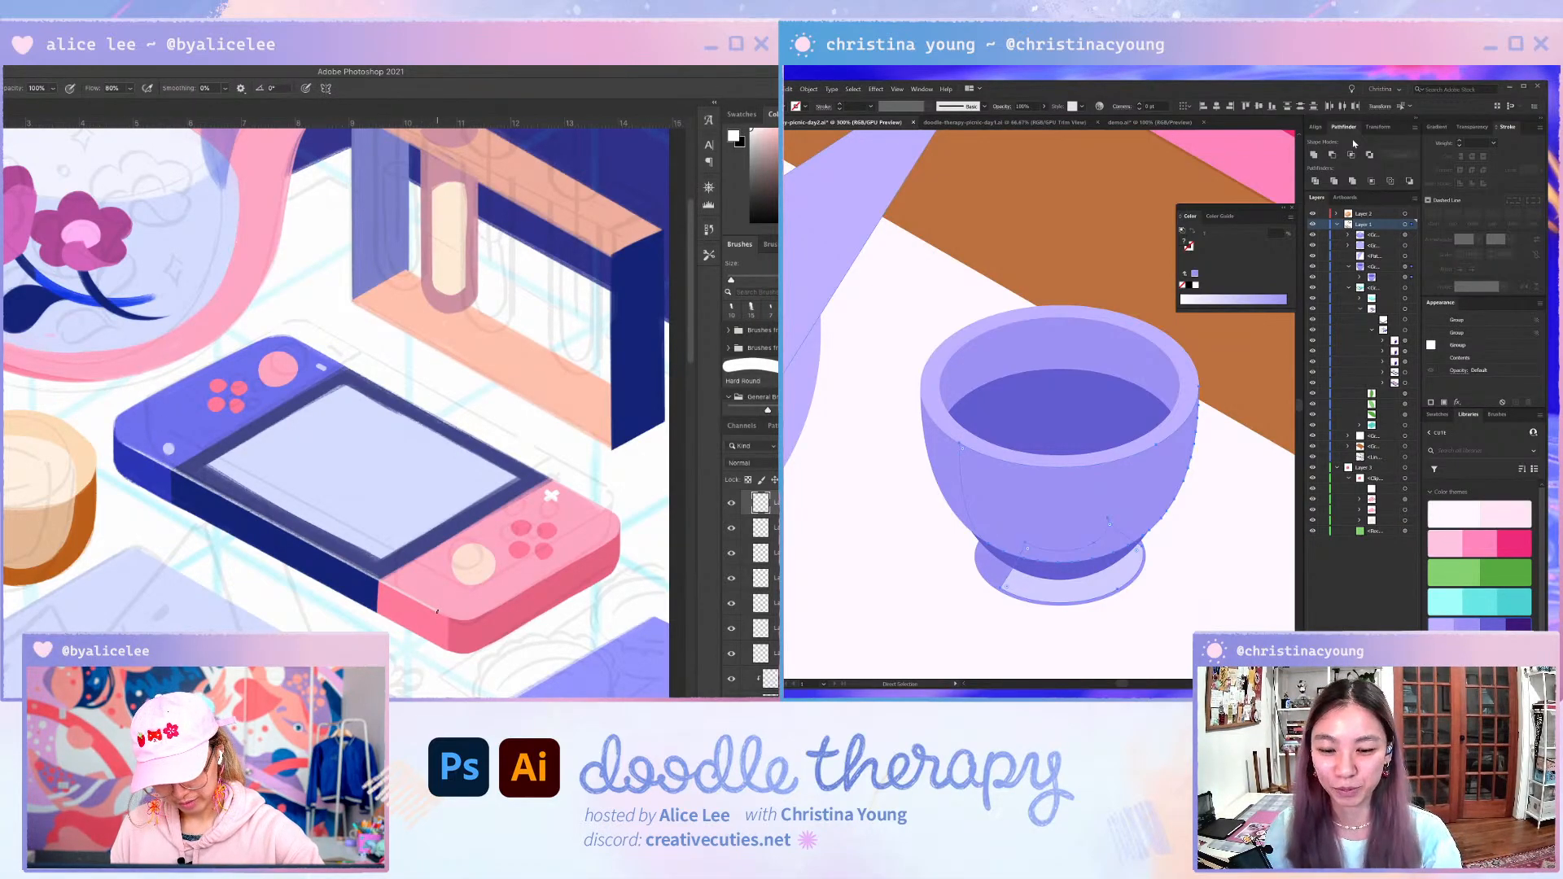
key("e")
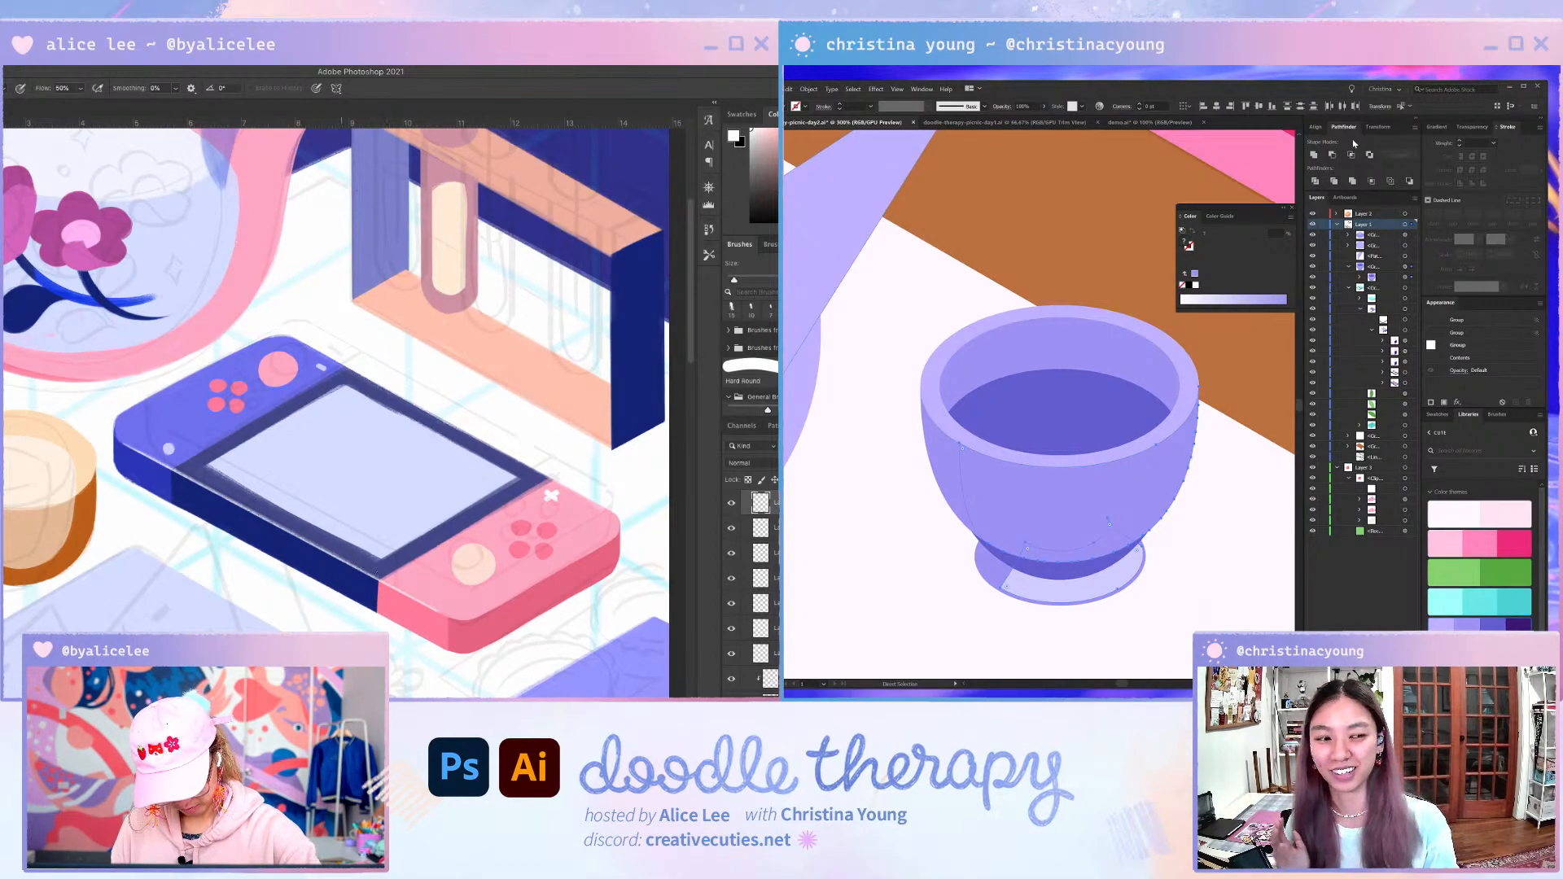
key("b")
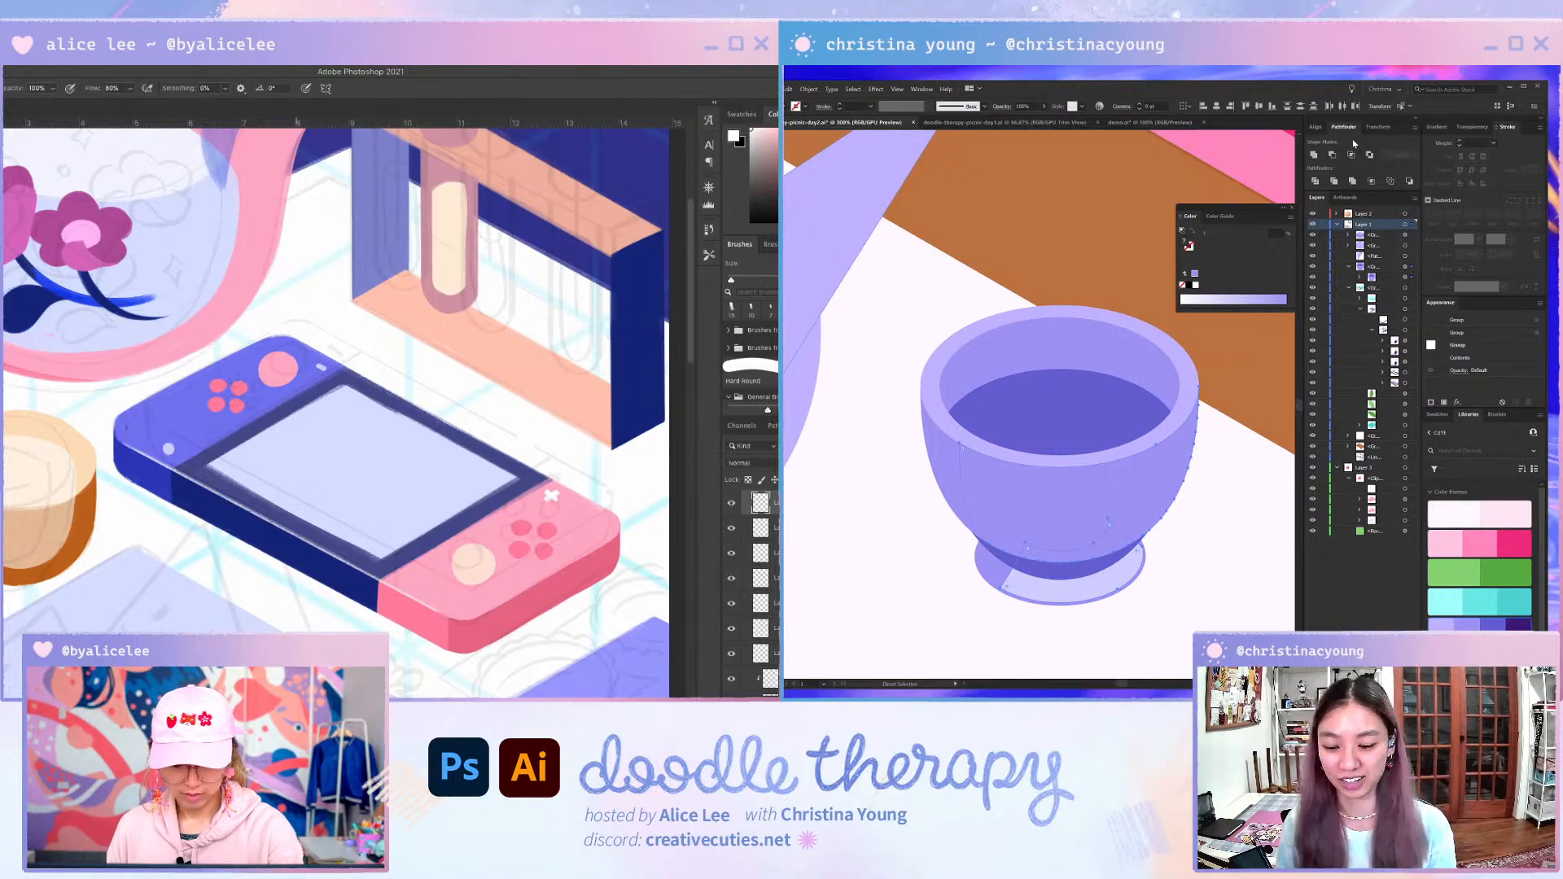
key("v")
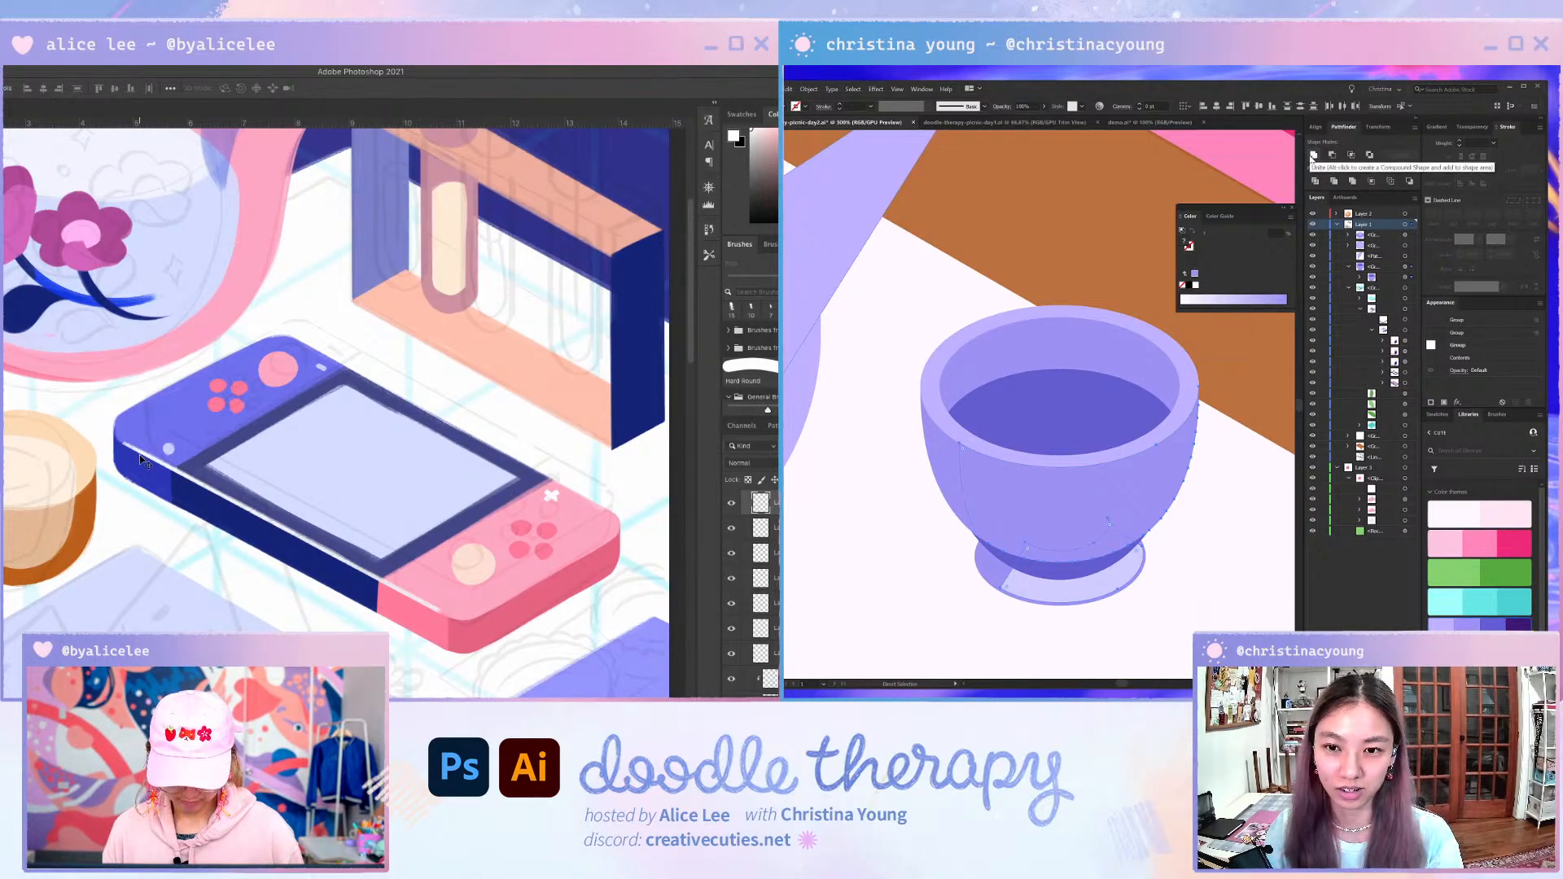
- Recolor the console's edge highlight with the pale lavender sampled from the console's screen
key("b")
left_click(389, 461, "alt")
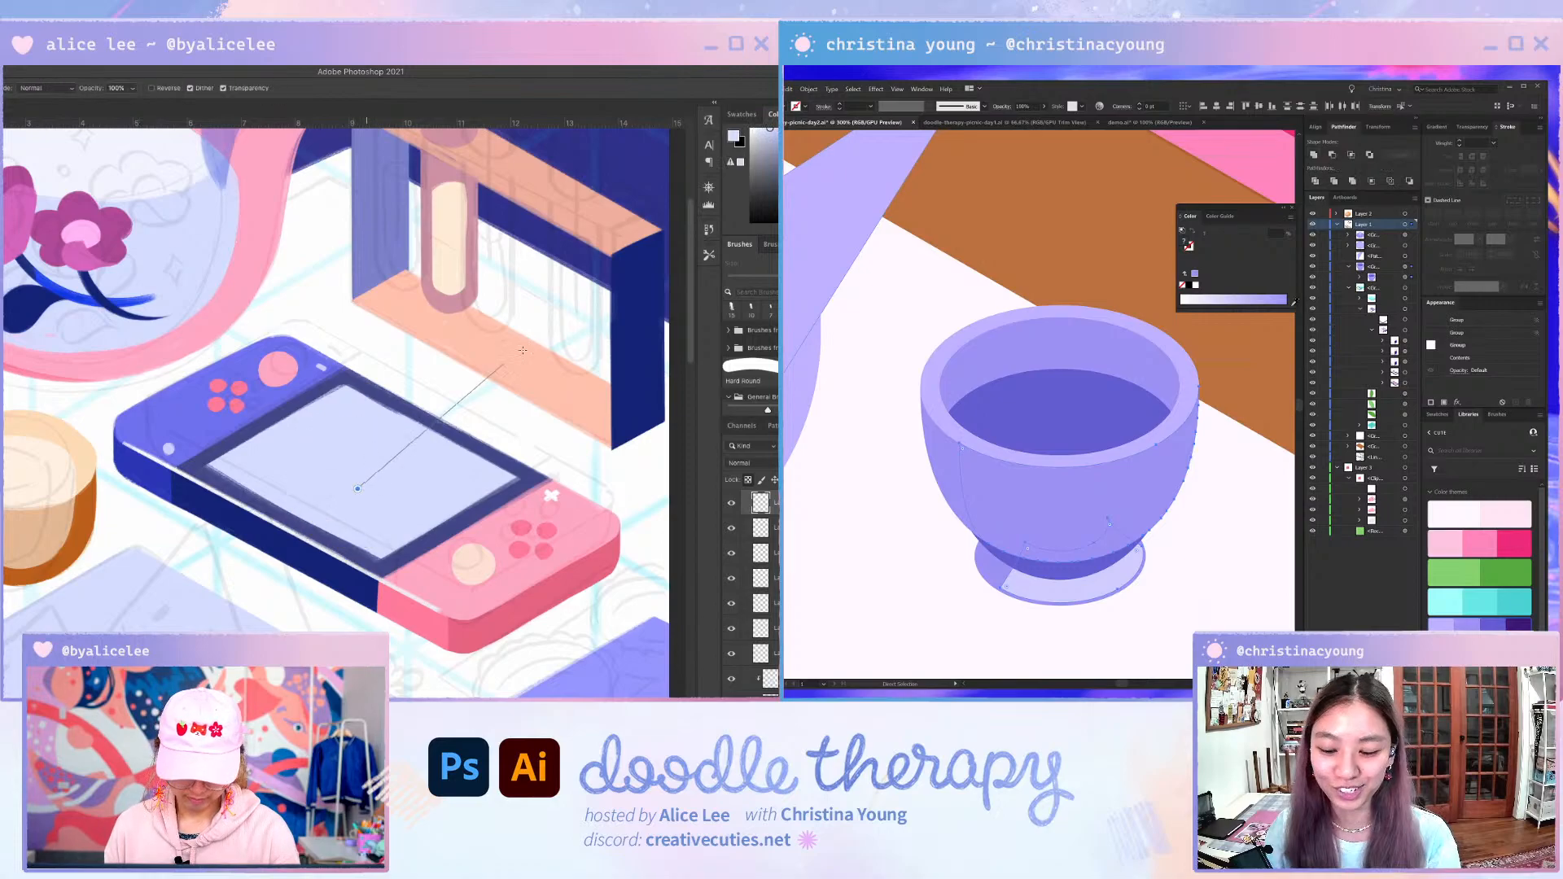
key("alt+BackSpace")
key("v")
- Recolor the bowl body's highlight shape in Illustrator with the pale lavender sampled from the foot's highlight
key("i")
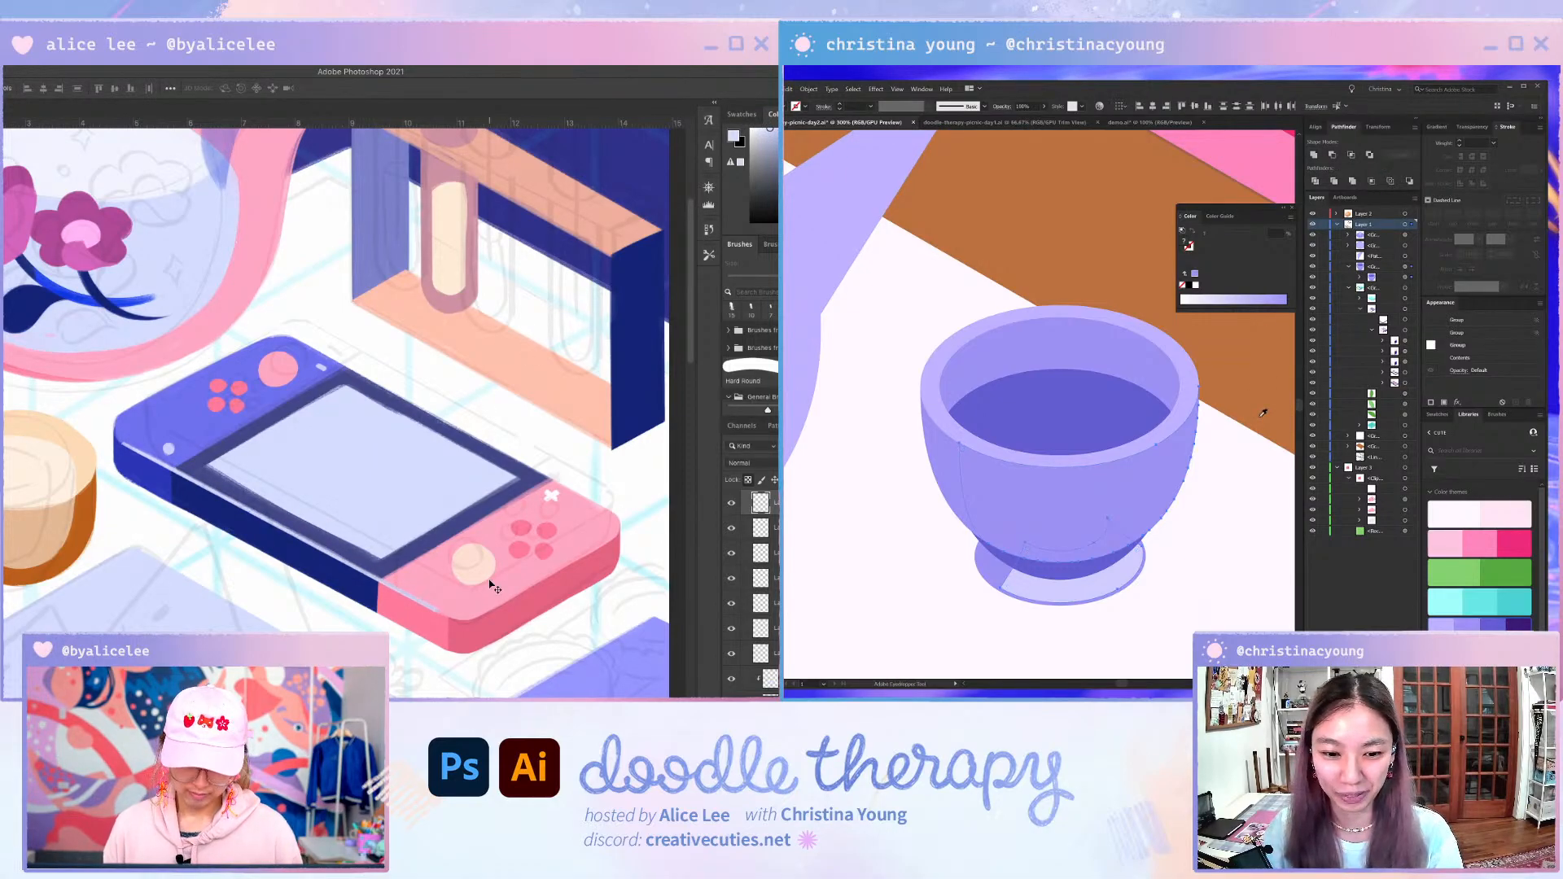
left_click(1193, 560, "ctrl")
key("e")
left_click(1151, 499, "ctrl")
left_click(1141, 489)
key("a")
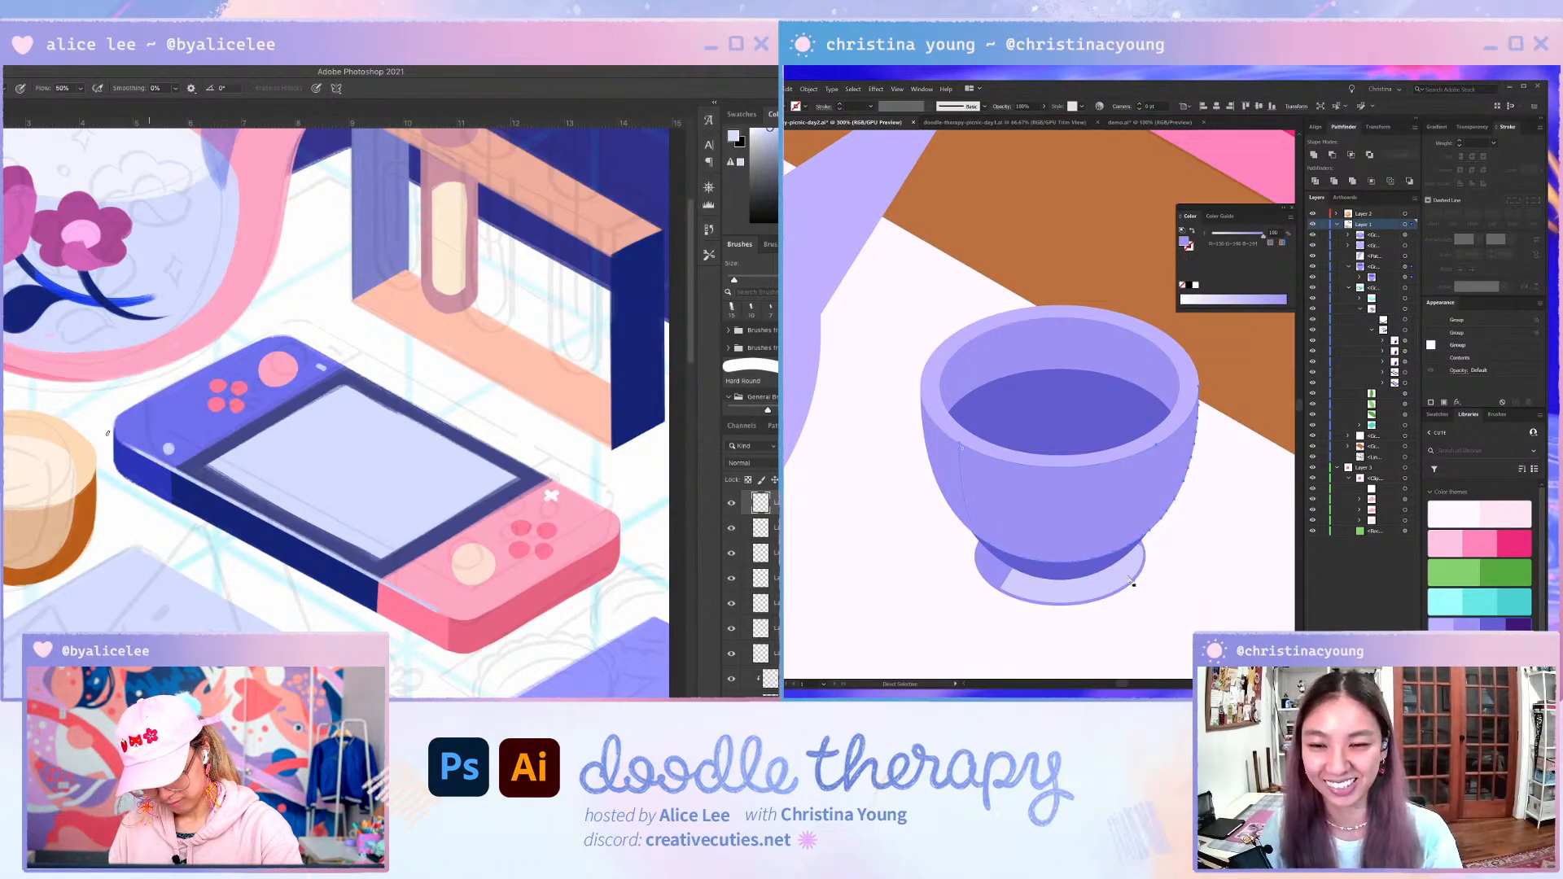
key("i")
left_click(1130, 579)
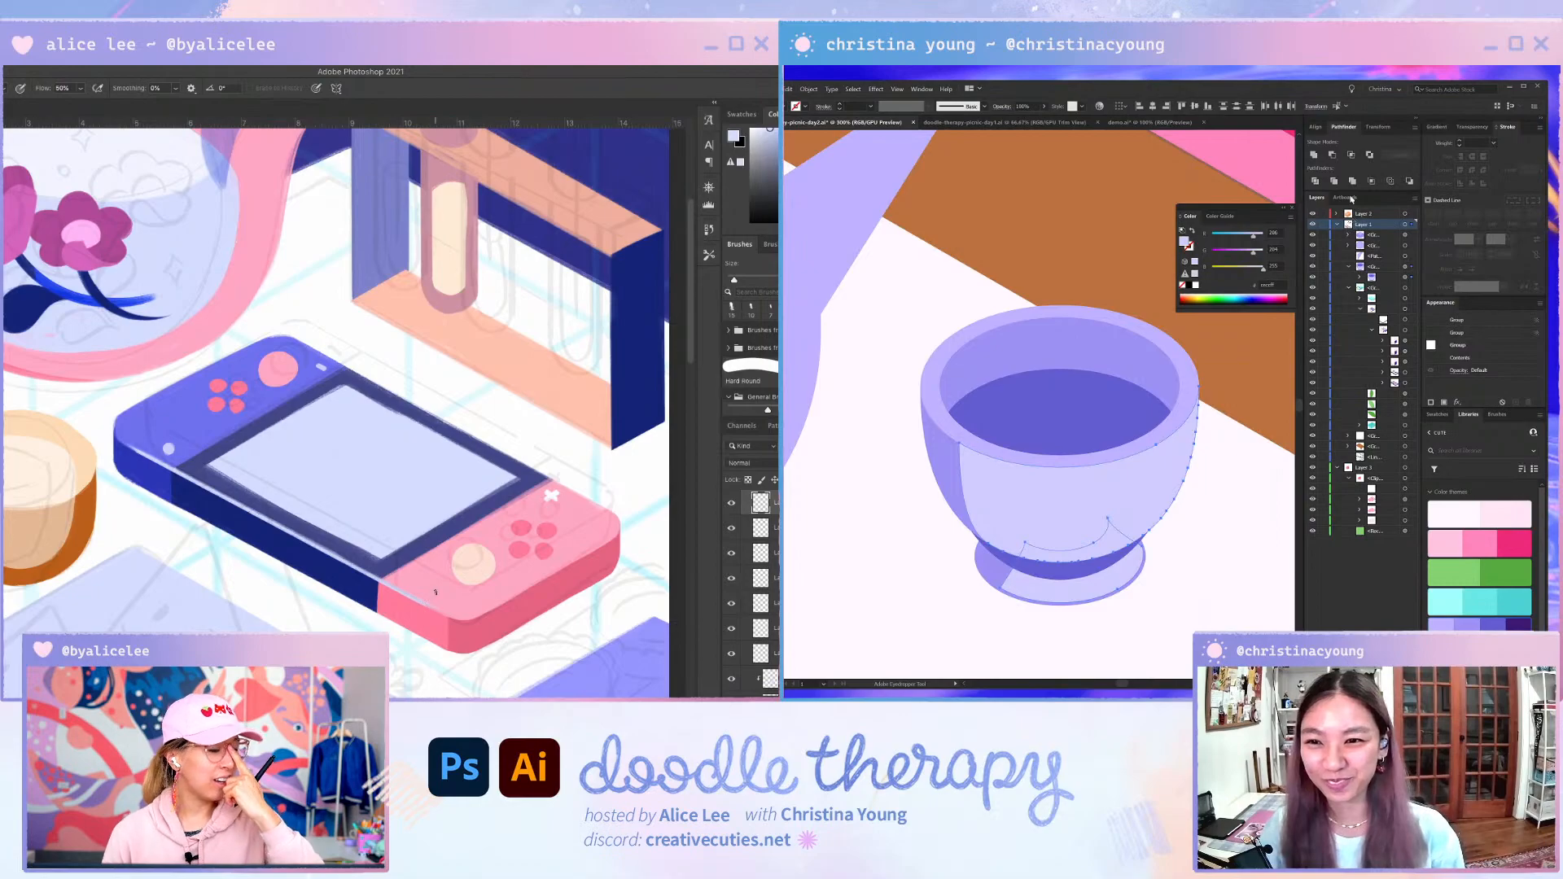
- Set the blending mode of the bowl's highlight shape to Overlay
left_click(1475, 127)
left_click(1446, 143)
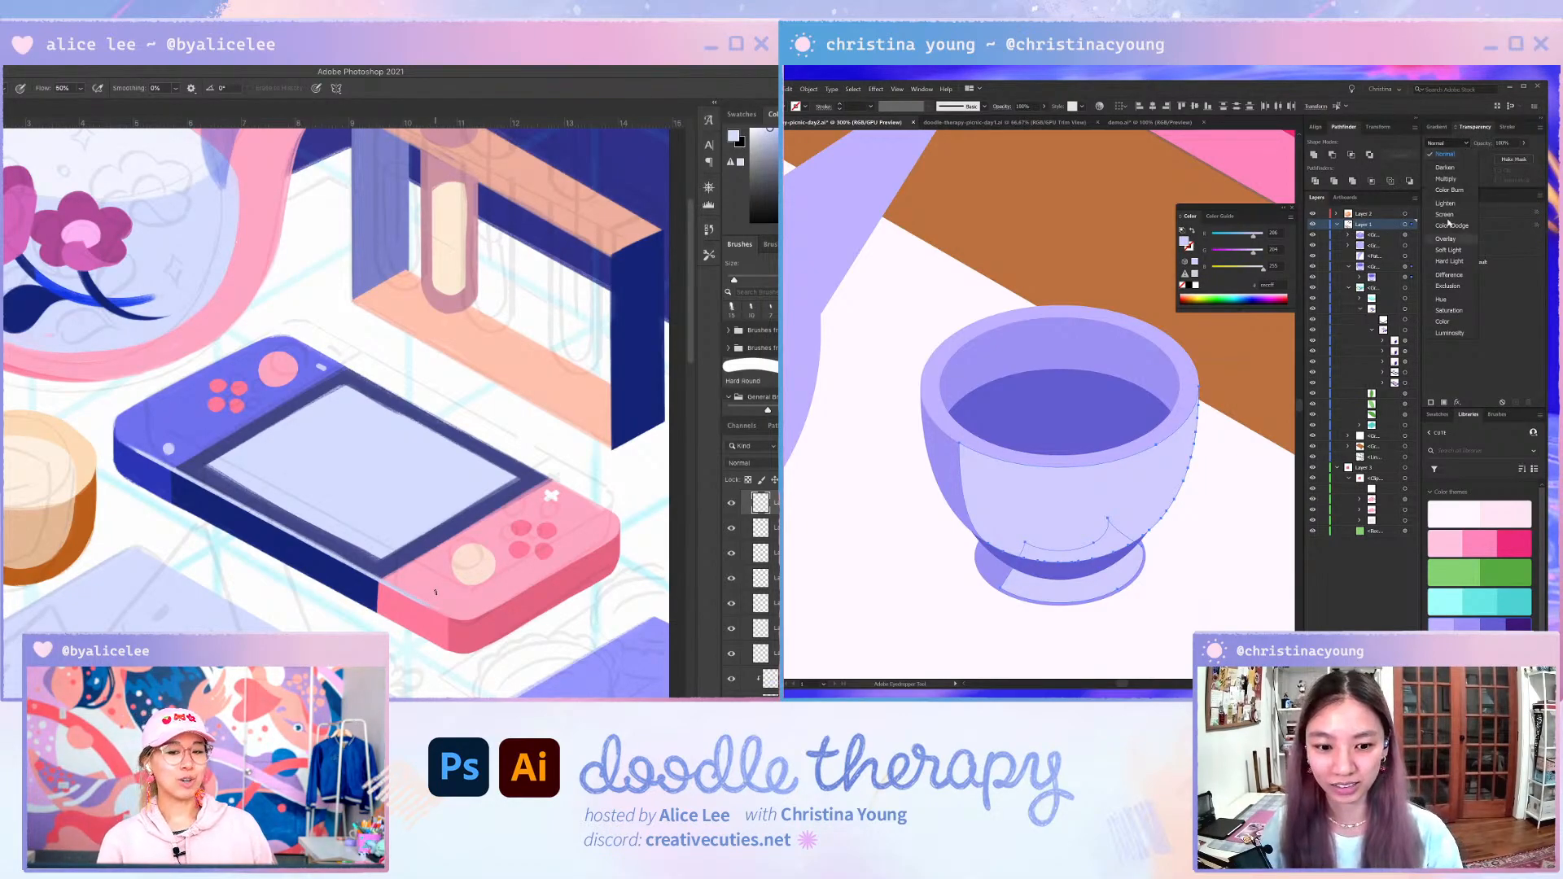
left_click(1446, 239)
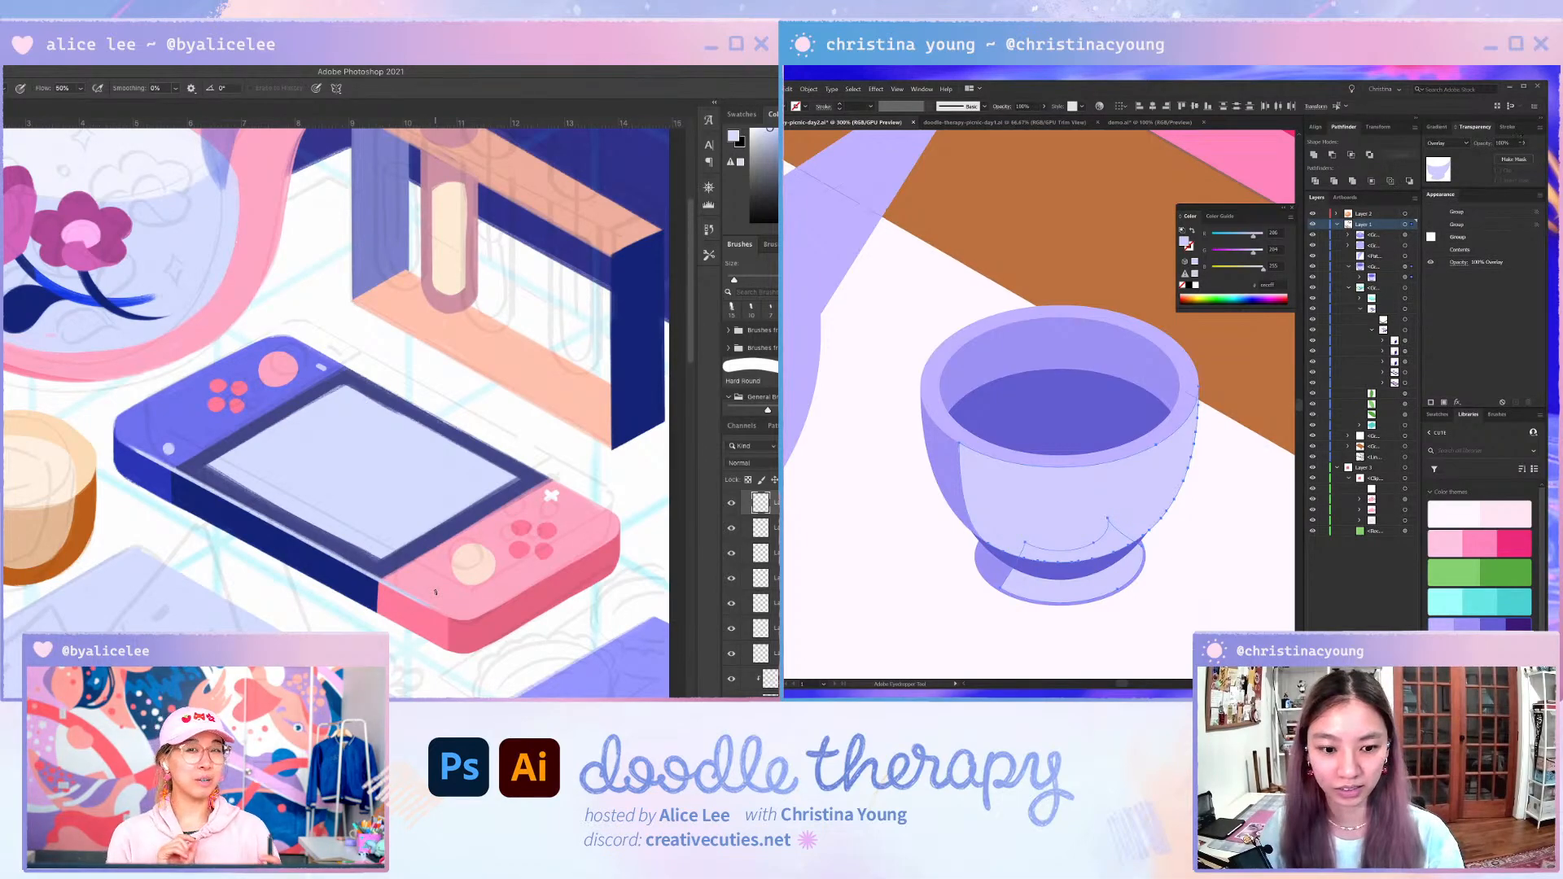
key("v")
left_click_drag(1154, 489, 1171, 484)
key("a")
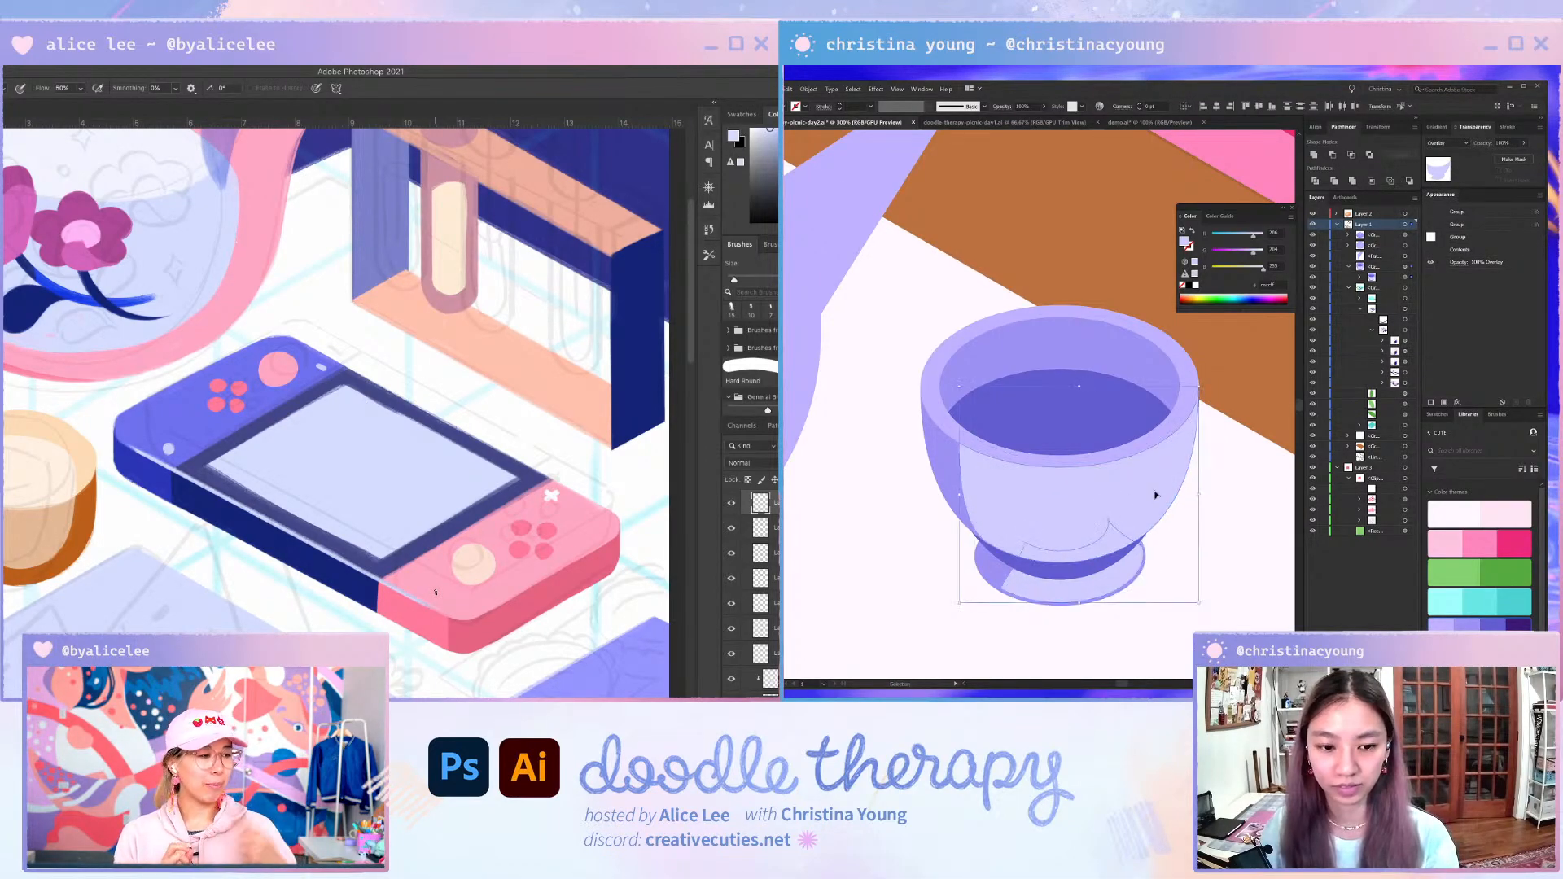
- Recolor the bowl's highlight shape with the purple sampled from the bowl body and set its blending mode to Overlay
key("i")
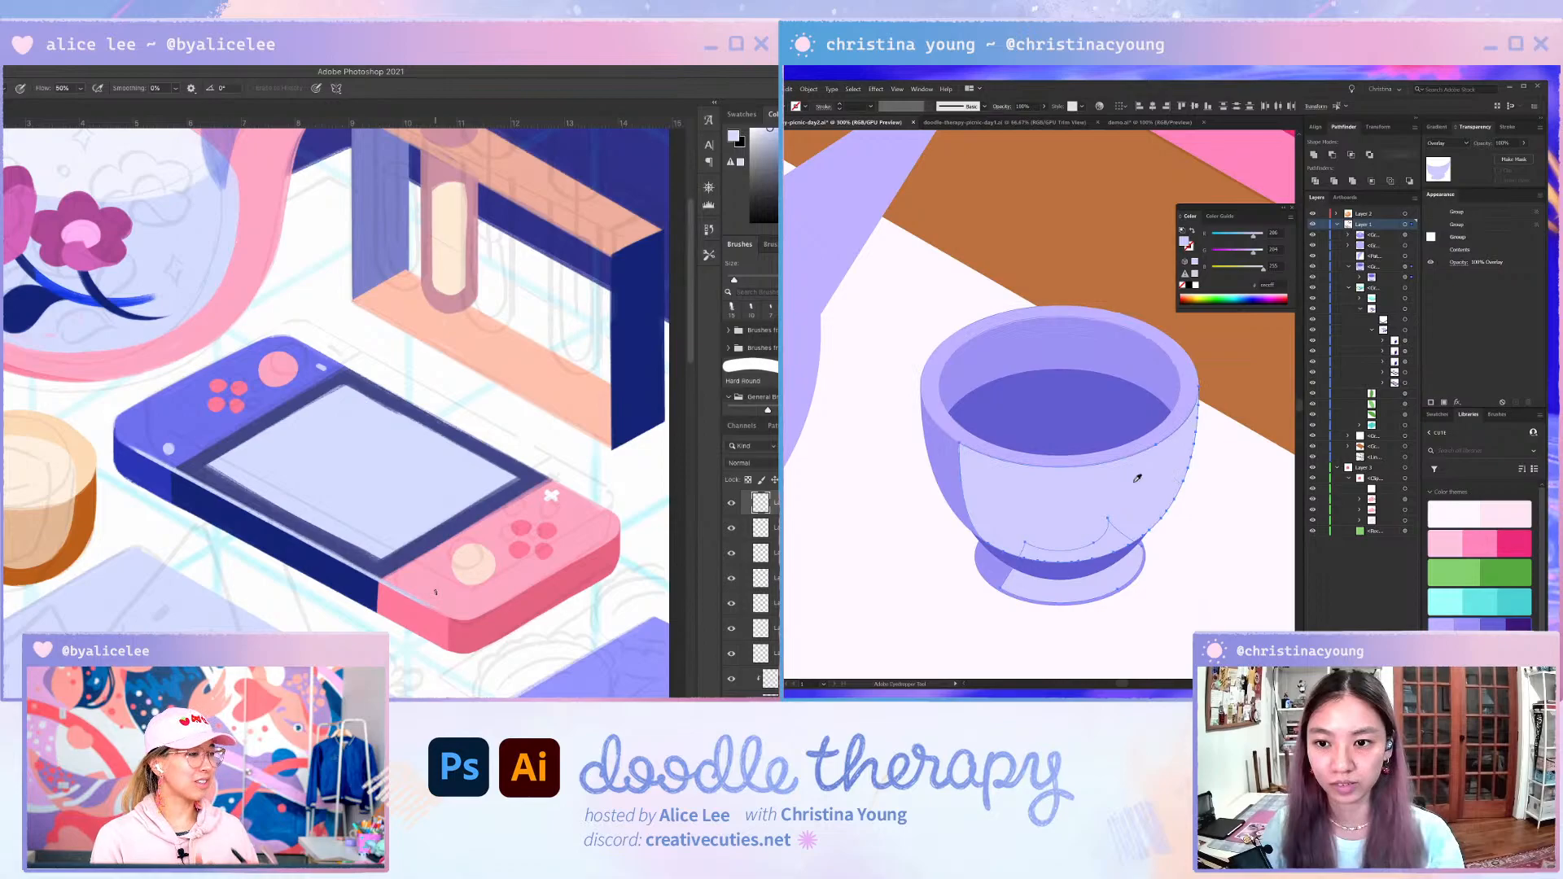
left_click(977, 458)
left_click(1447, 144)
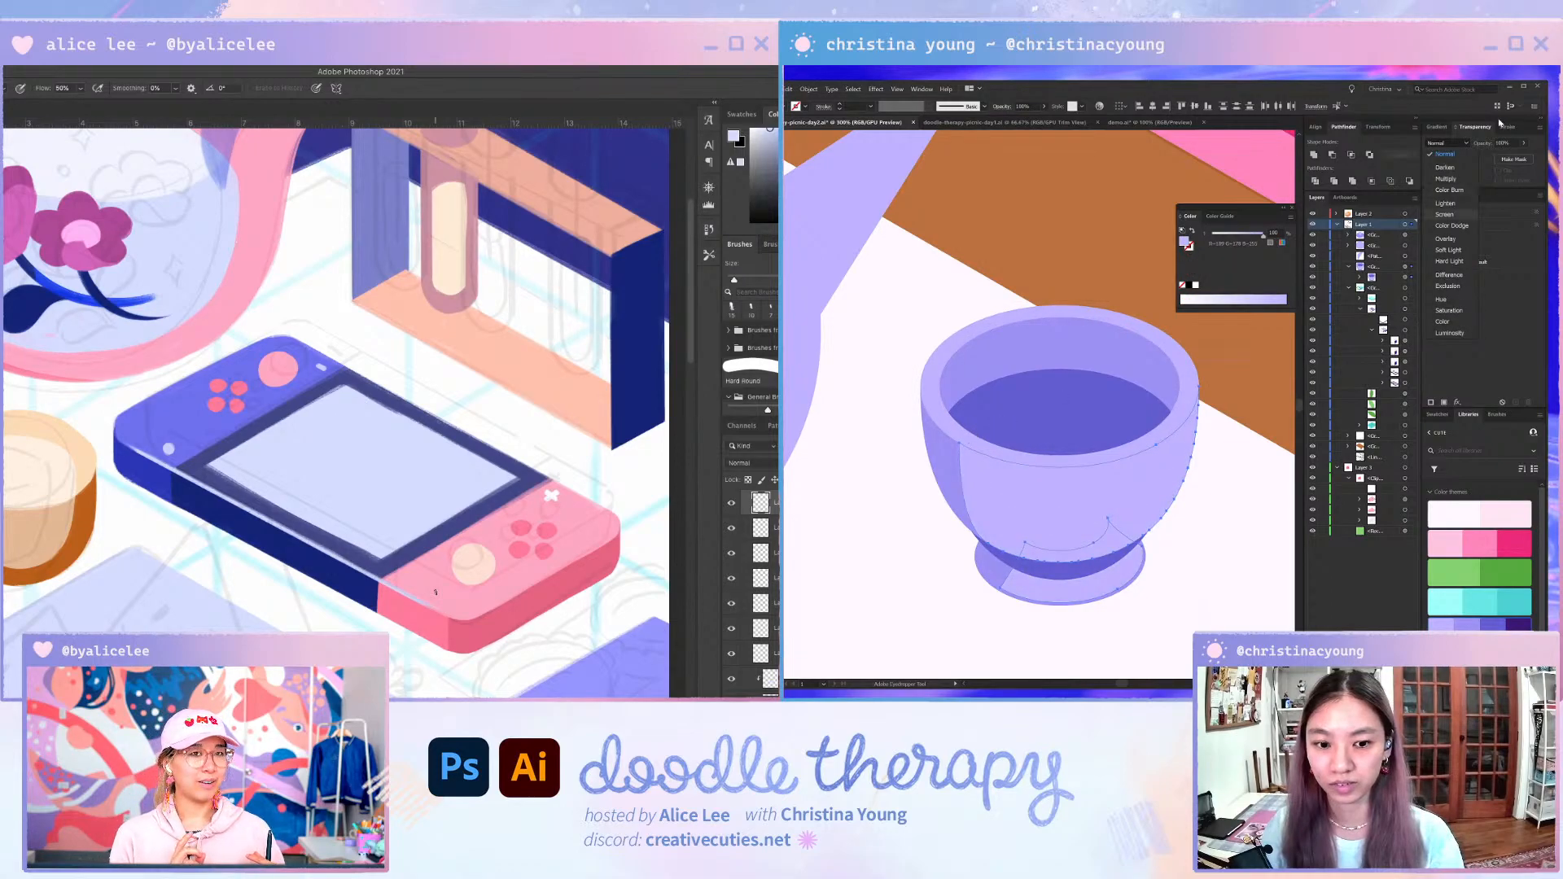
left_click(1446, 238)
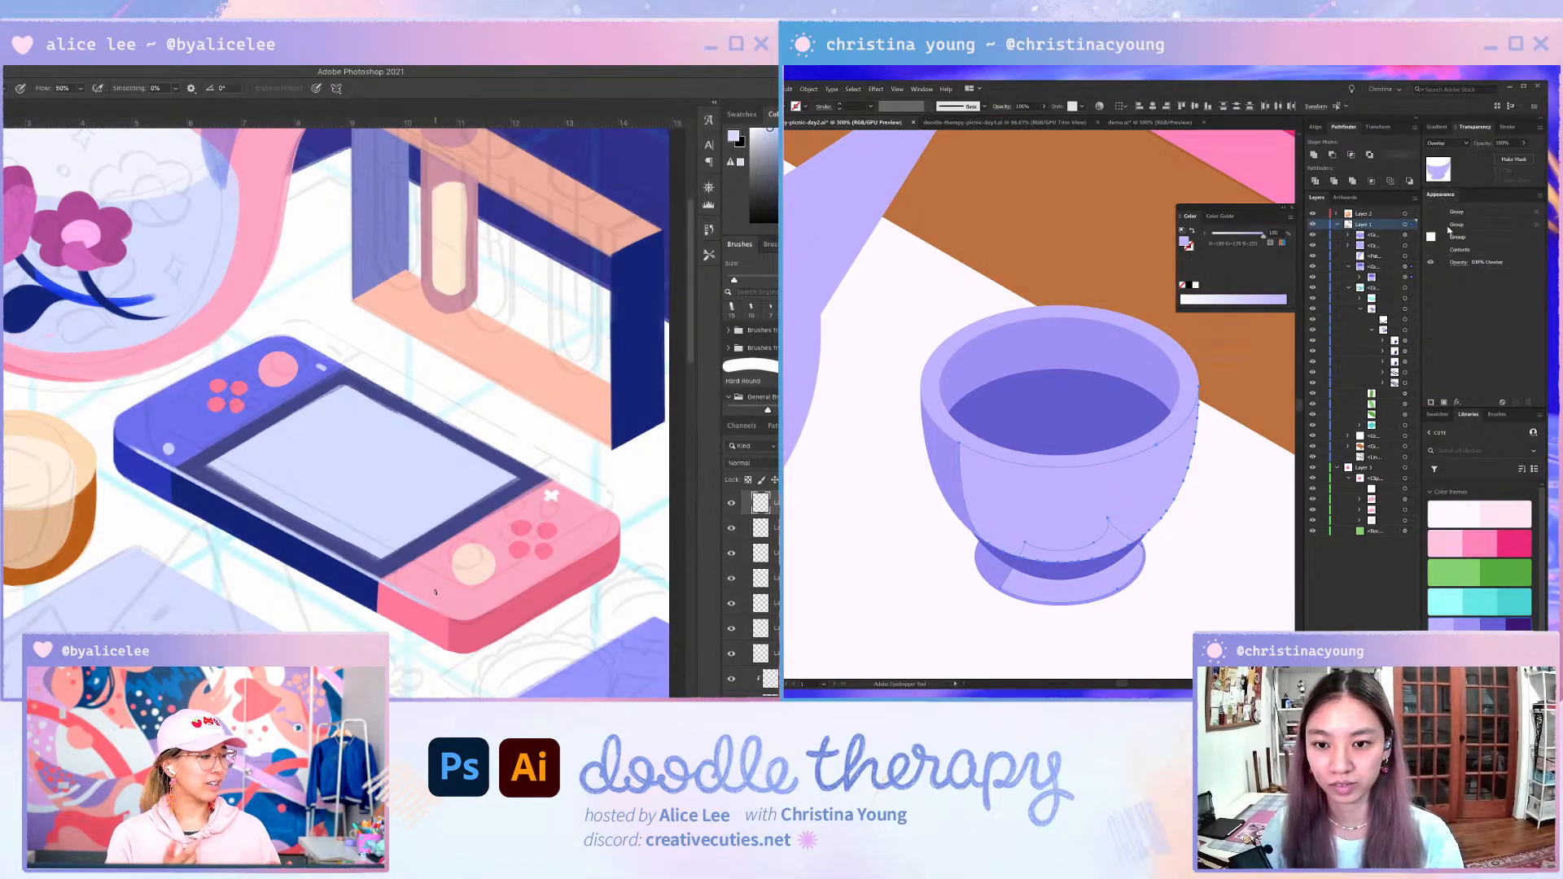
- Try bringing the bowl's highlight shape to the front and moving it down off the bowl body
left_click(1360, 277)
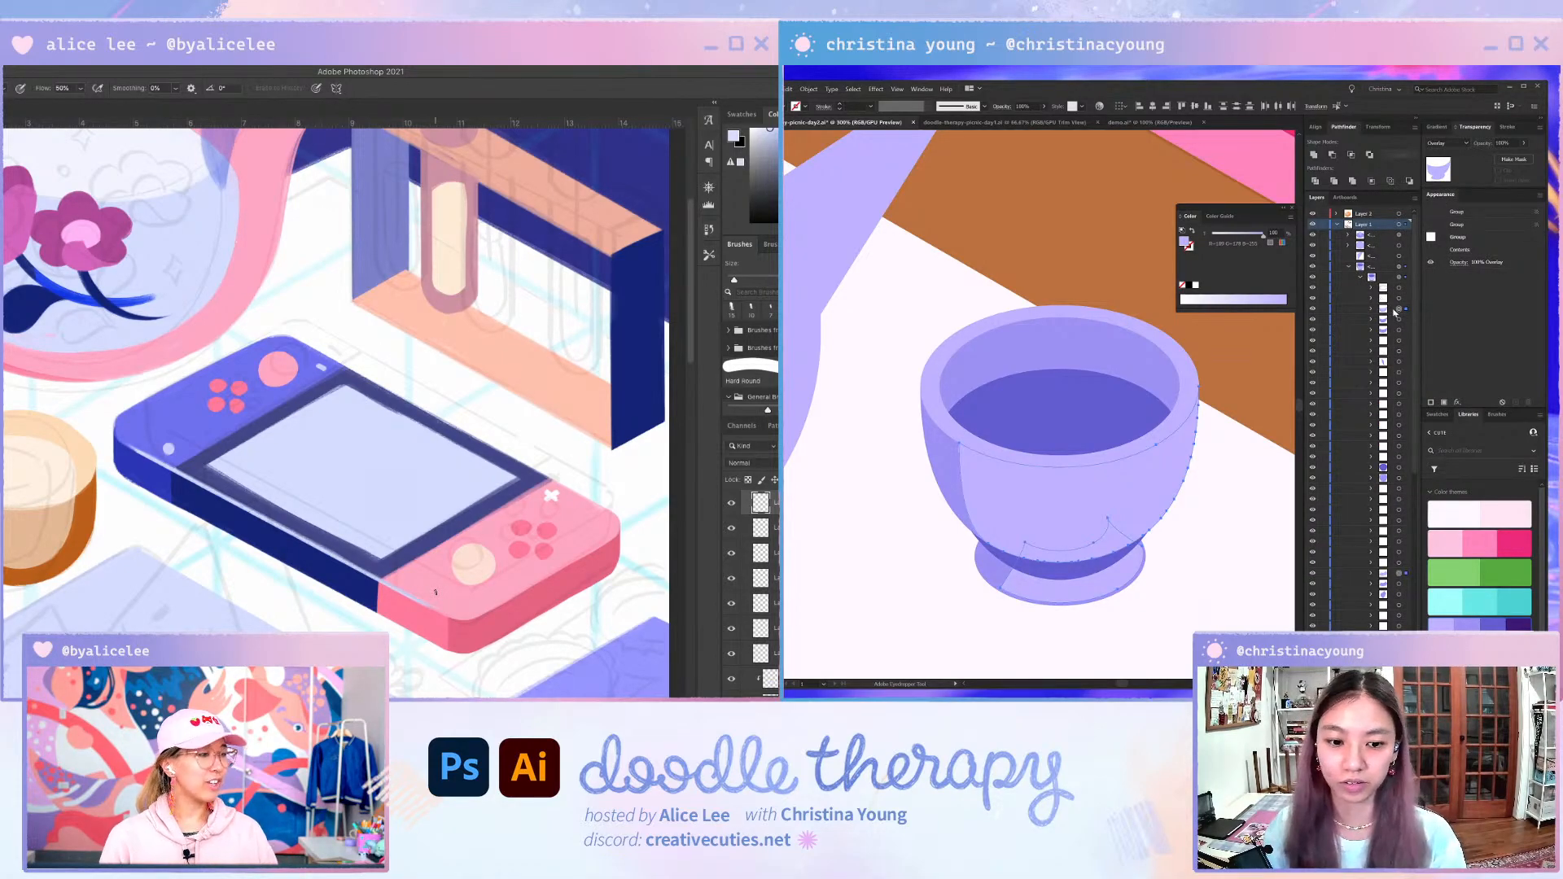
key("ctrl+shift+]")
key("ctrl+z")
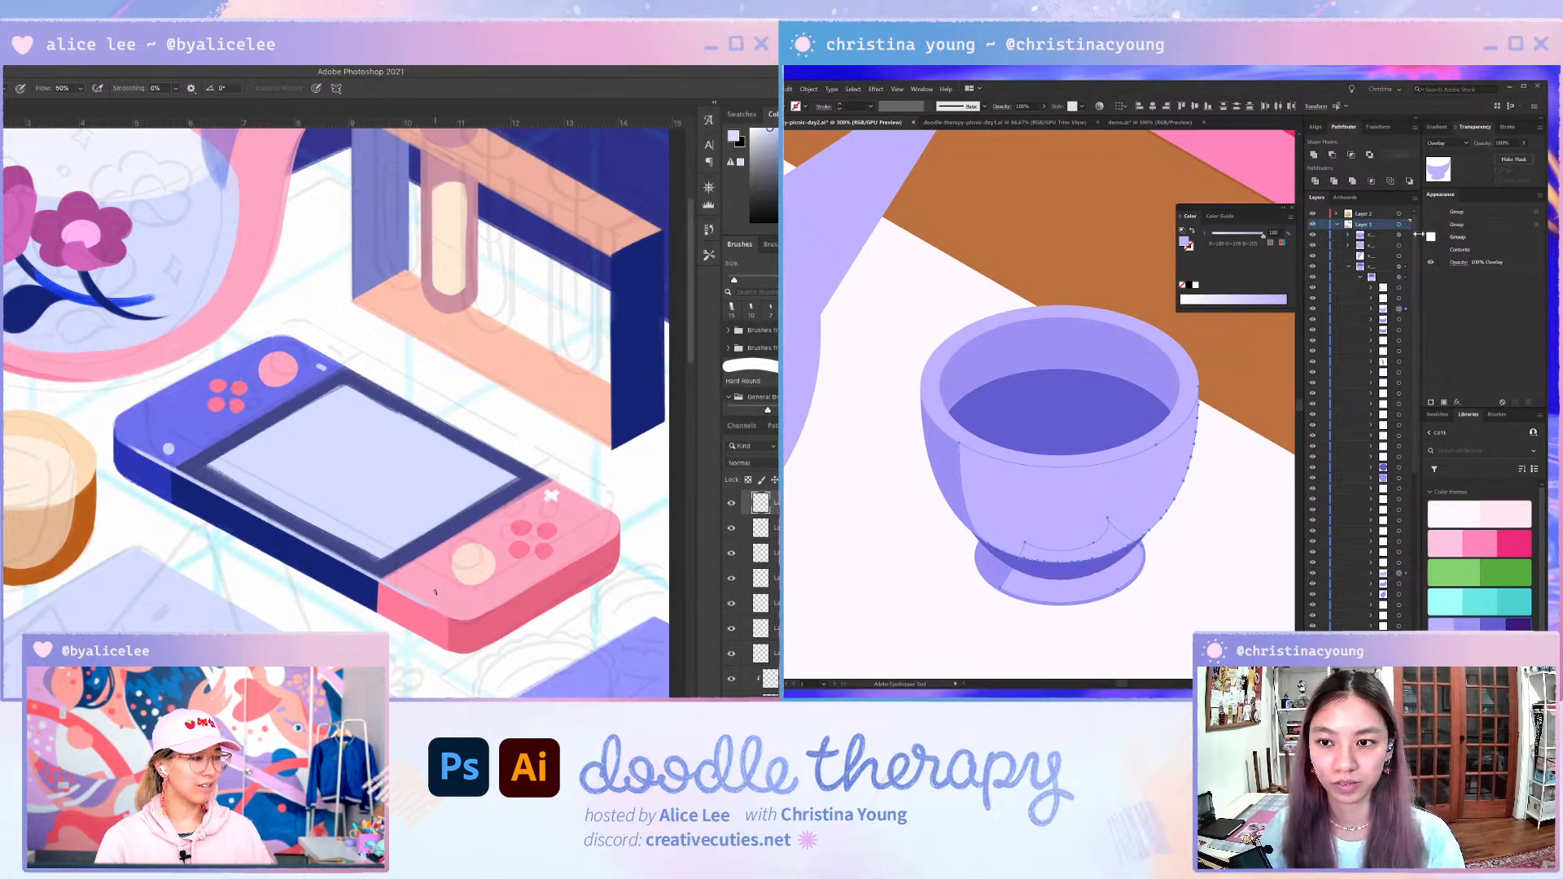
left_click(1452, 144)
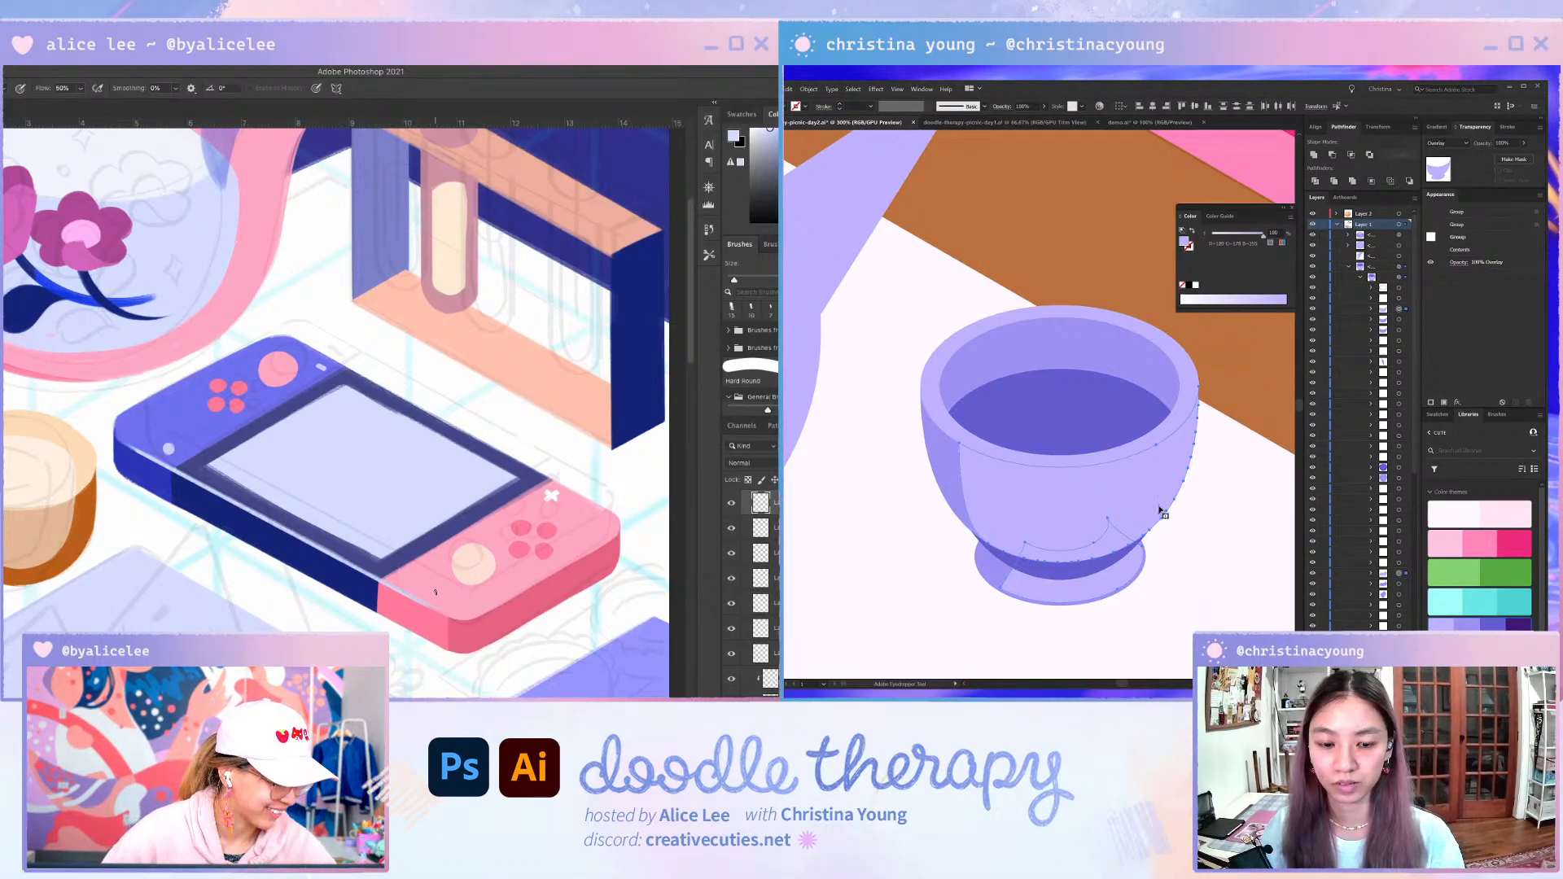
key("v")
left_click(1106, 530)
left_click_drag(1105, 533, 1048, 557)
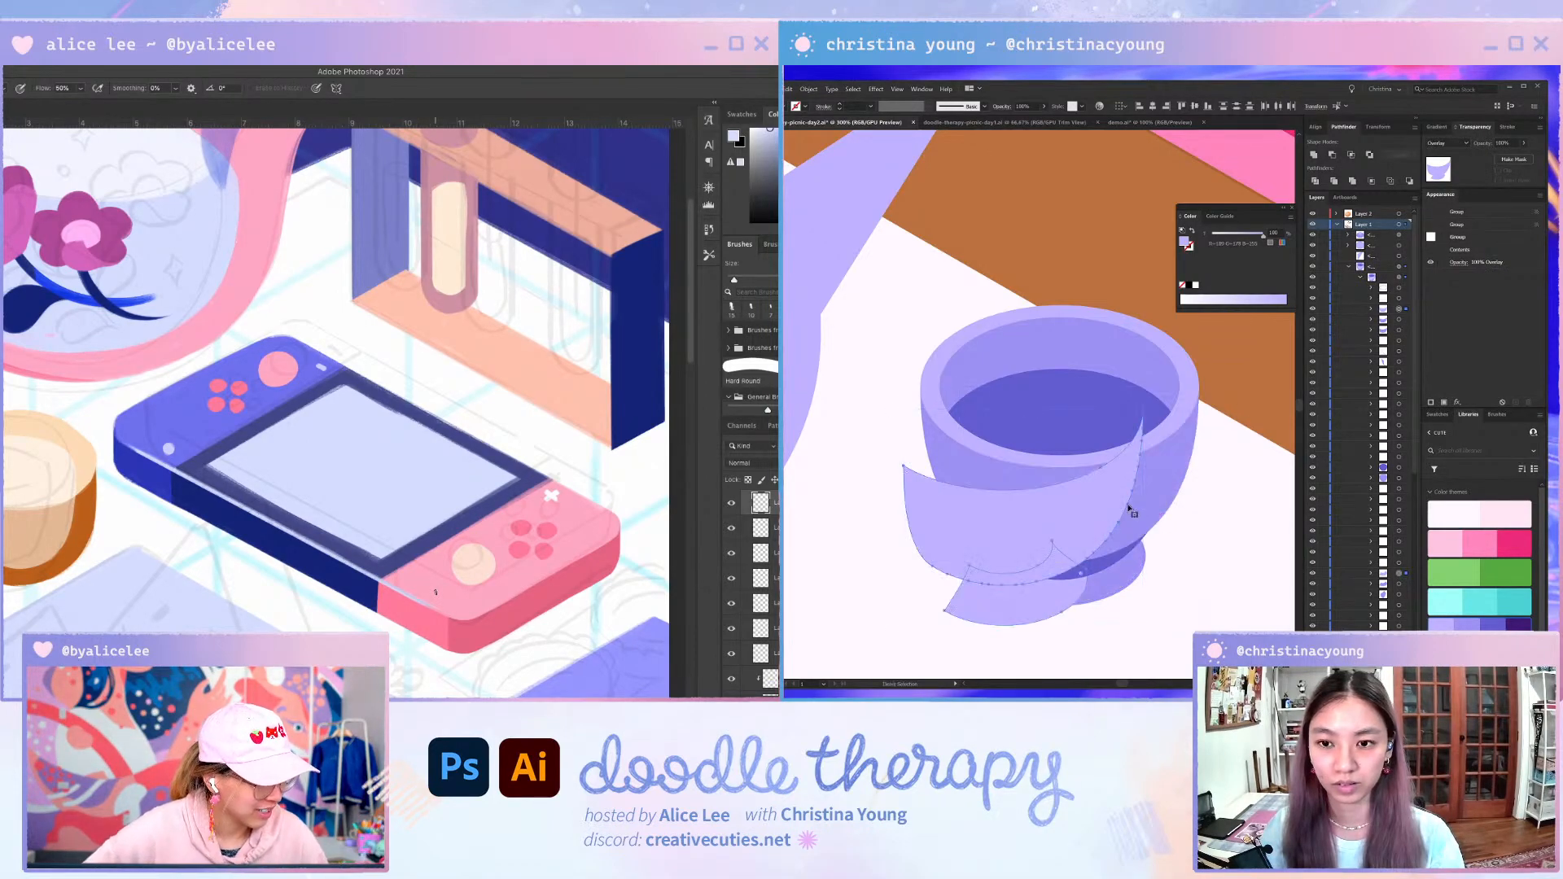
key("ctrl+z")
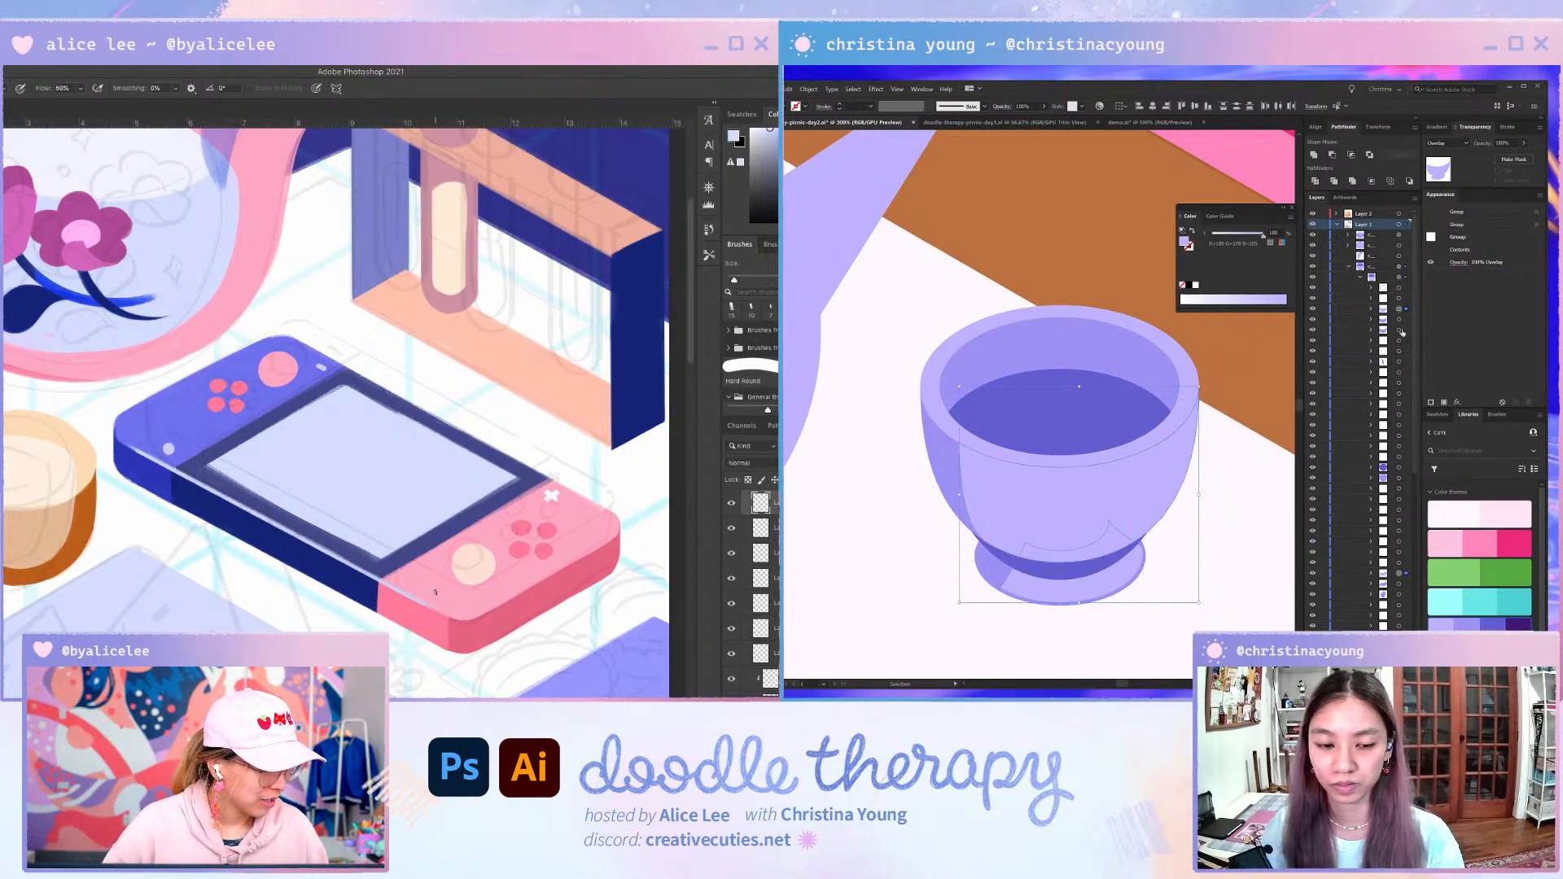
- Remove the highlight shapes from the bowl's body and foot, leaving plain purple fills
left_click(1218, 496)
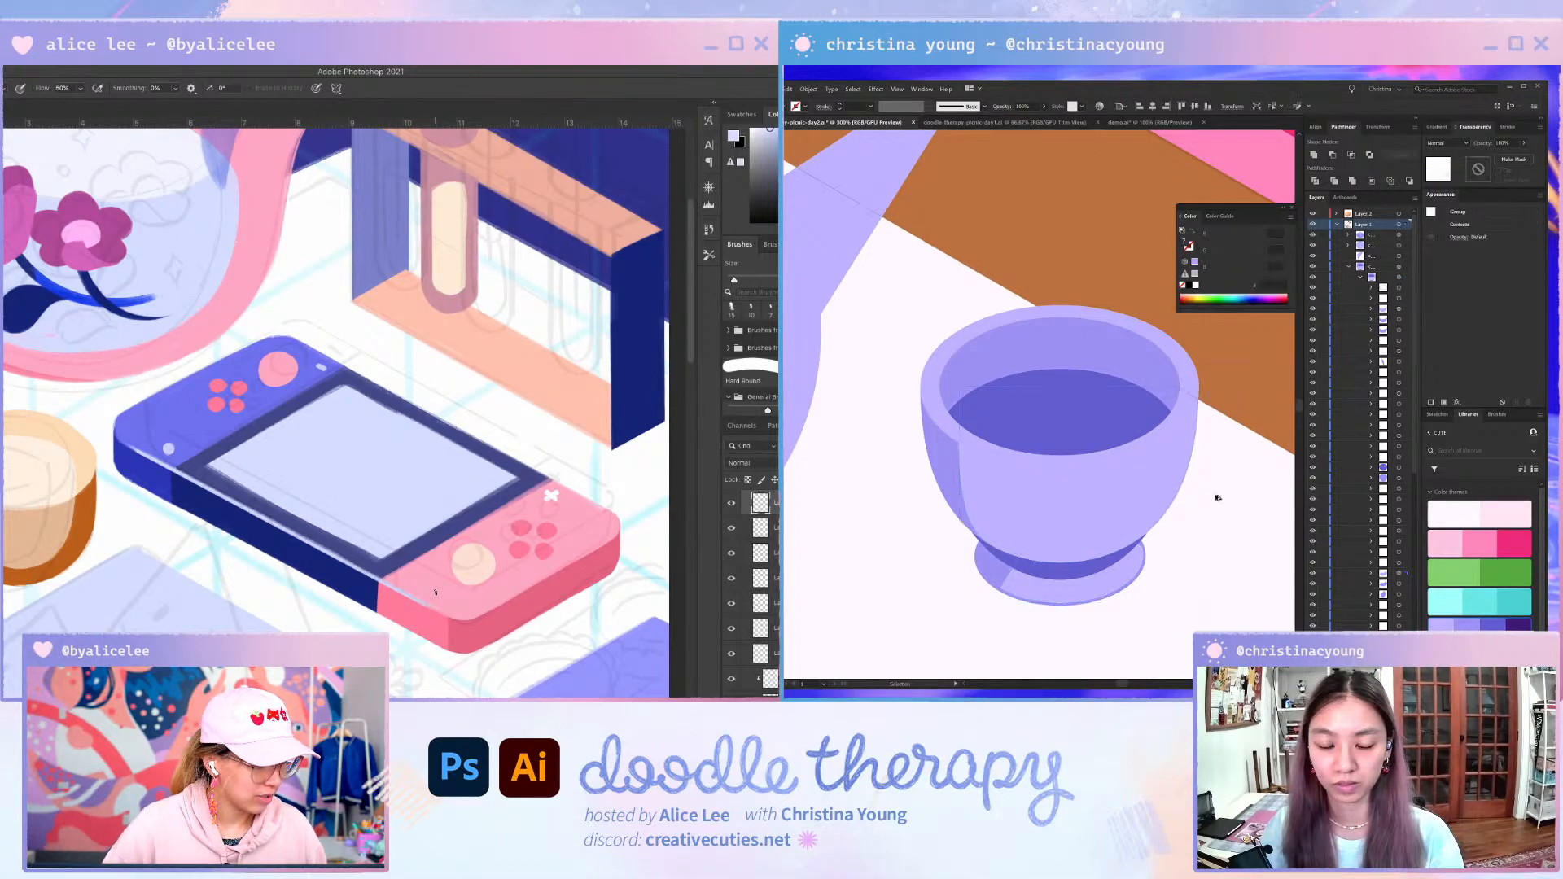
scroll(1218, 498, "down", 4)
scroll(1218, 499, "up", 3)
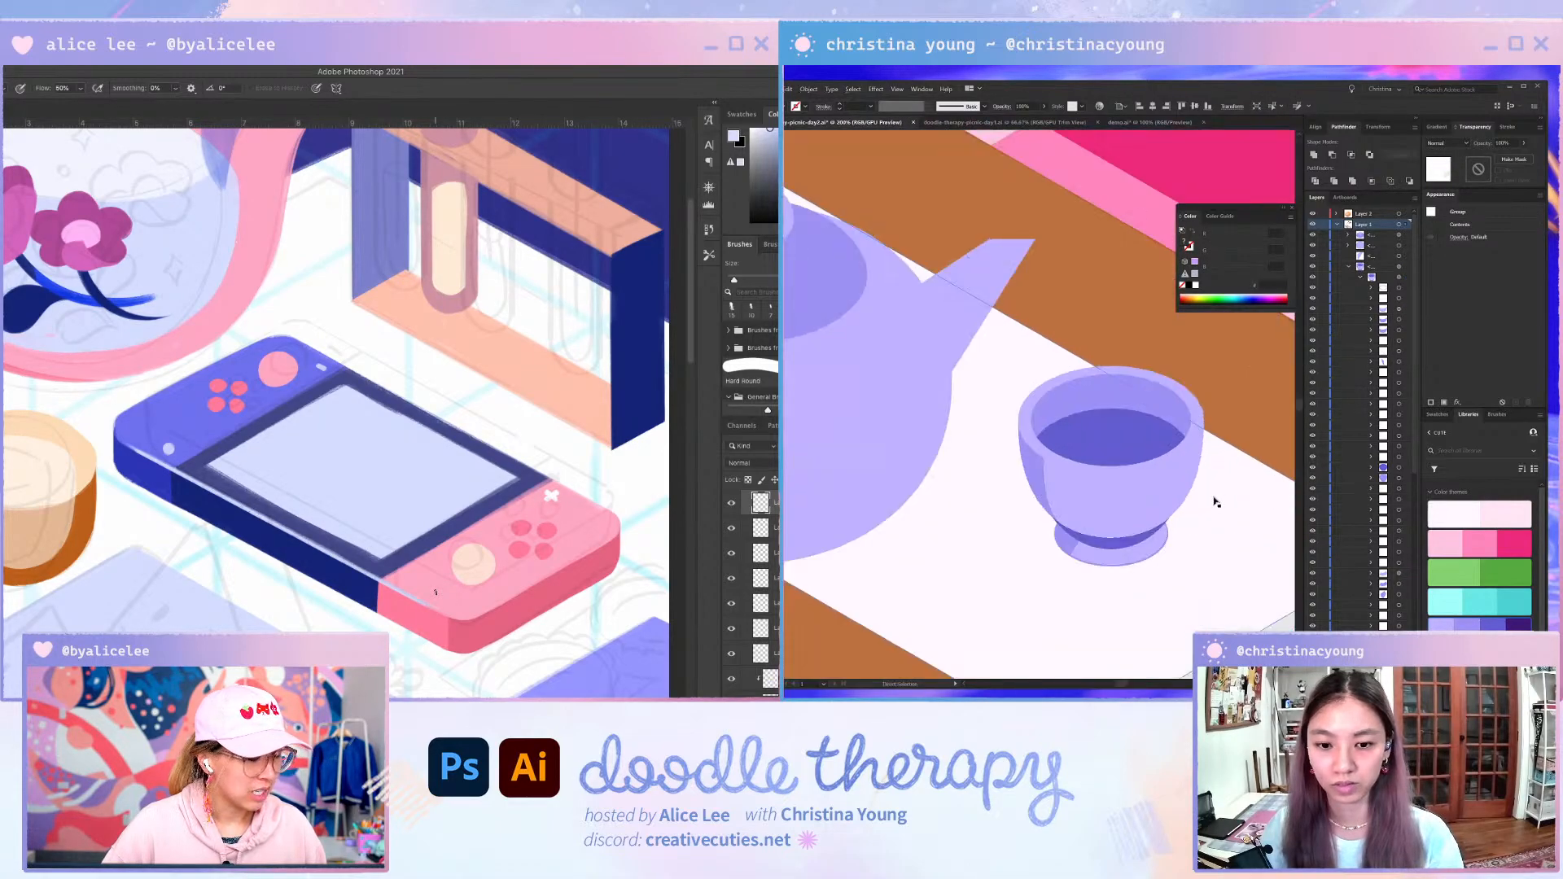
key("ctrl+shift+a")
scroll(1213, 498, "up", 2)
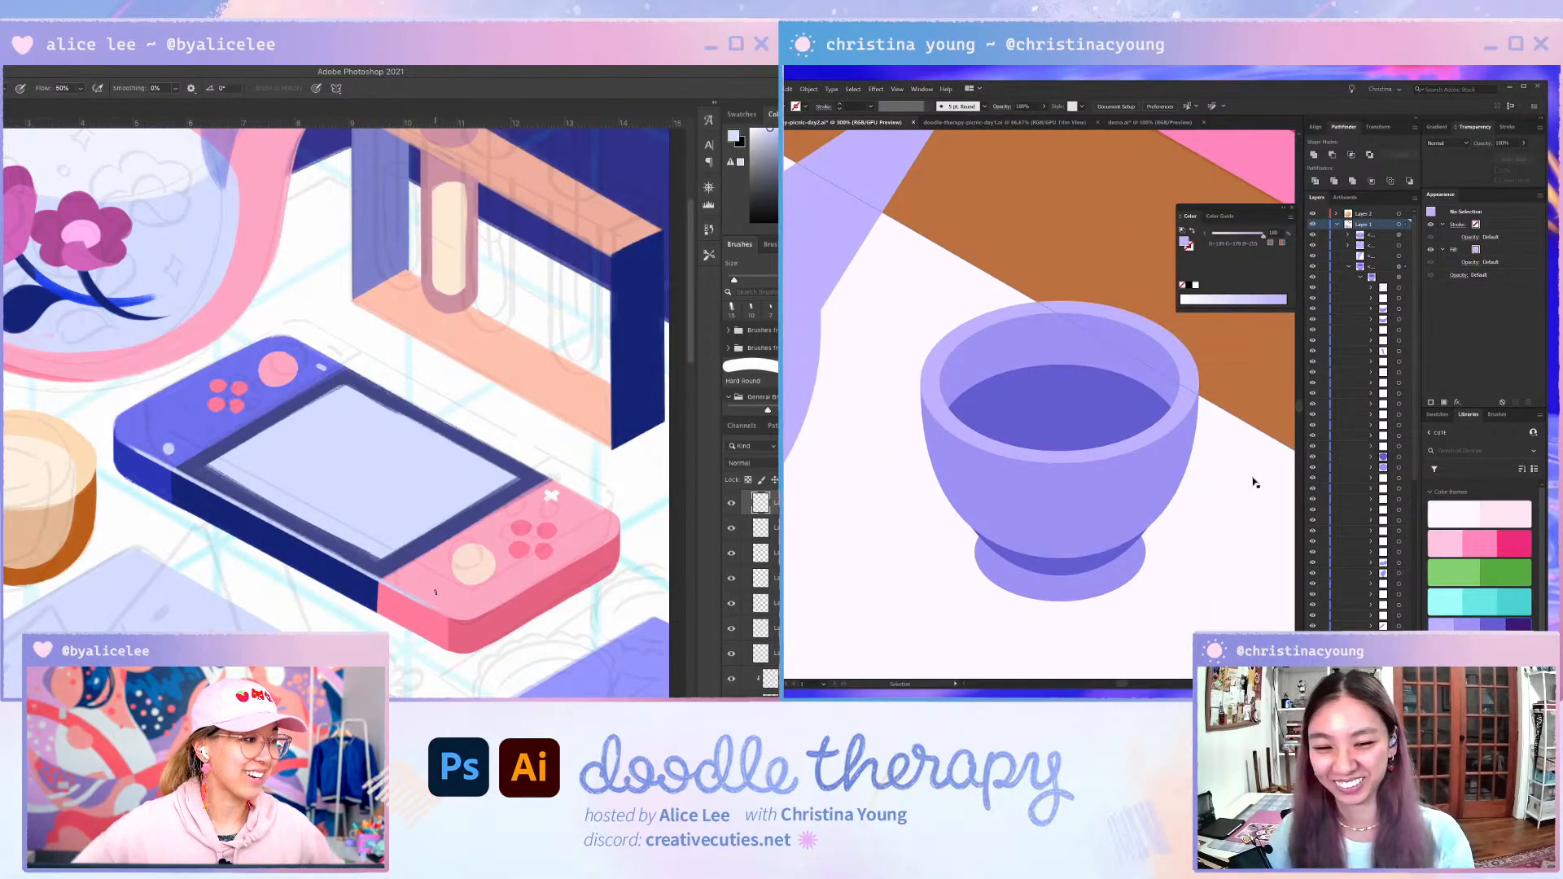
scroll(1243, 553, "down", 2)
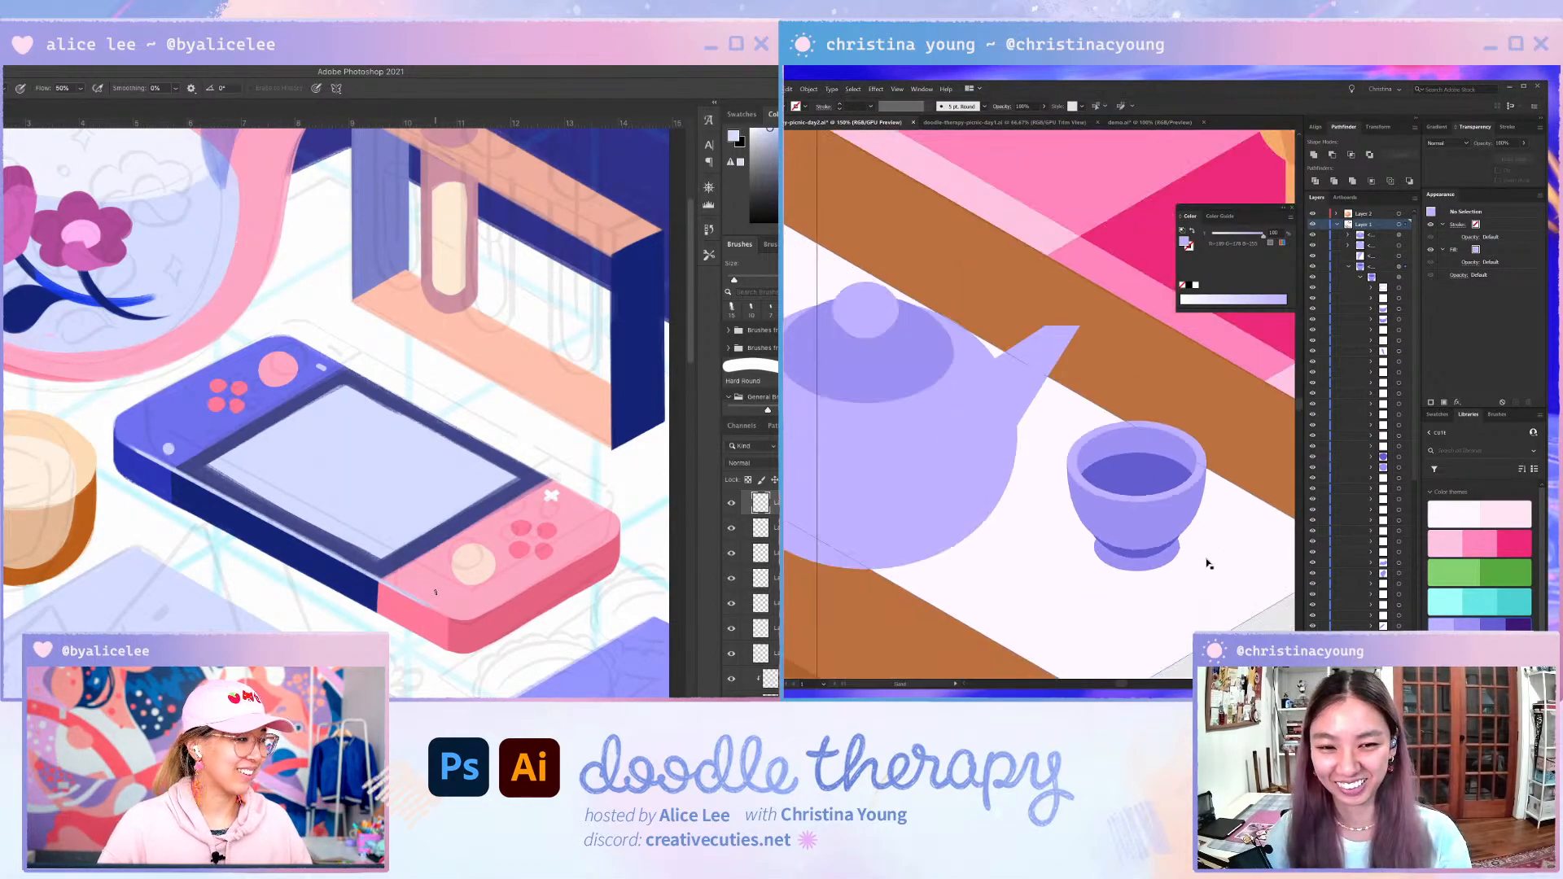
- Move the whole teapot, including lid, knob and spout, slightly up and toward the bowl
left_click_drag(1202, 568, 1226, 531)
left_click(976, 439)
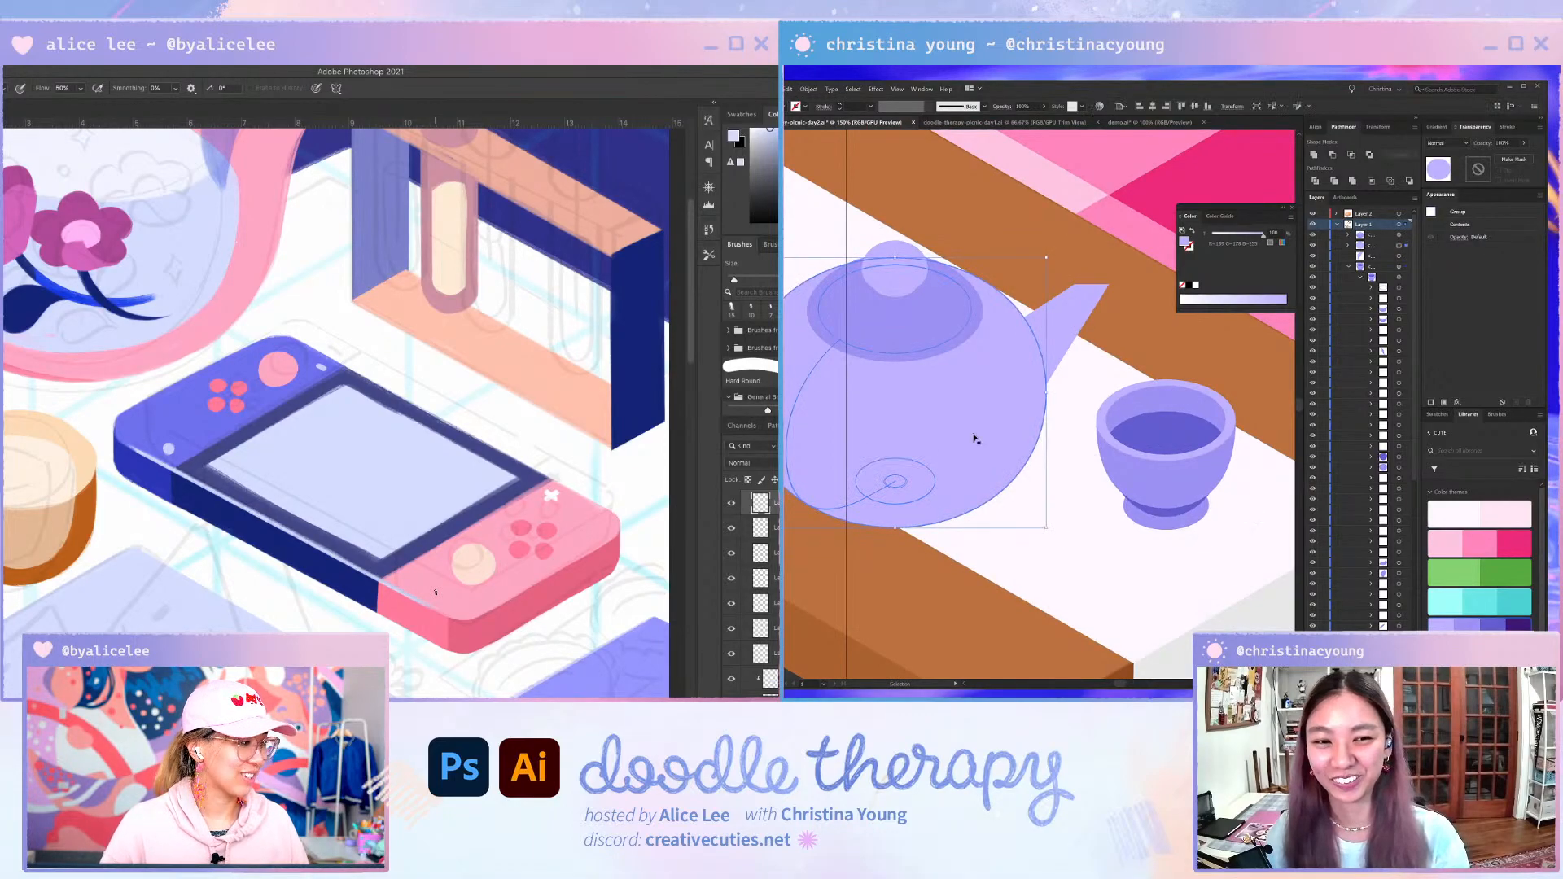
left_click(910, 293, "shift")
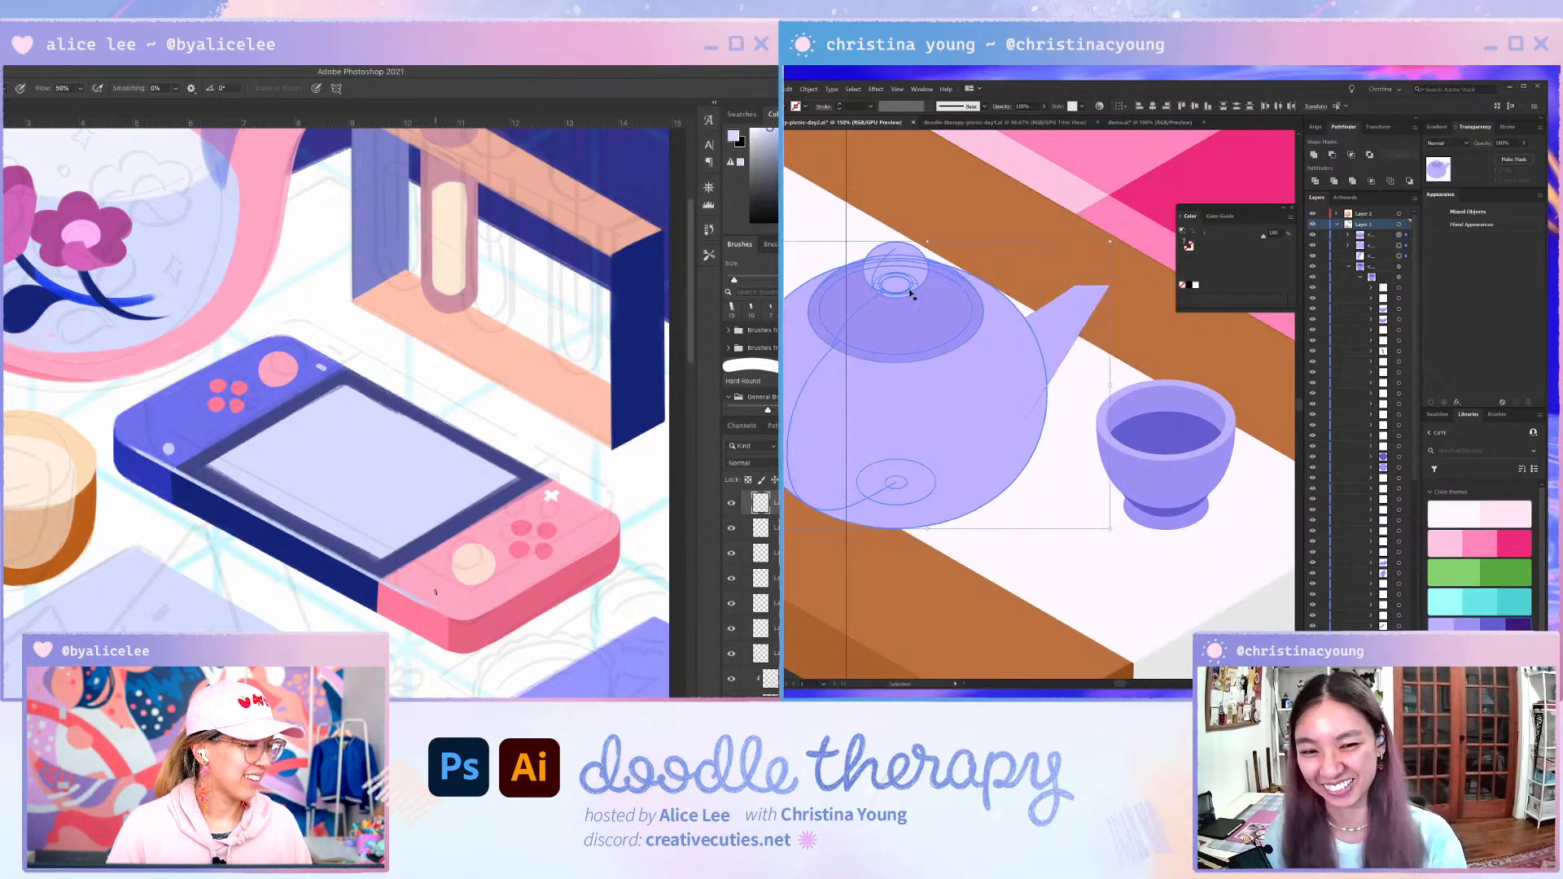
left_click_drag(1030, 329, 1065, 344)
- Recolor the teapot's spout with the medium purple sampled from the teapot's lid
key("a")
left_click(1090, 337)
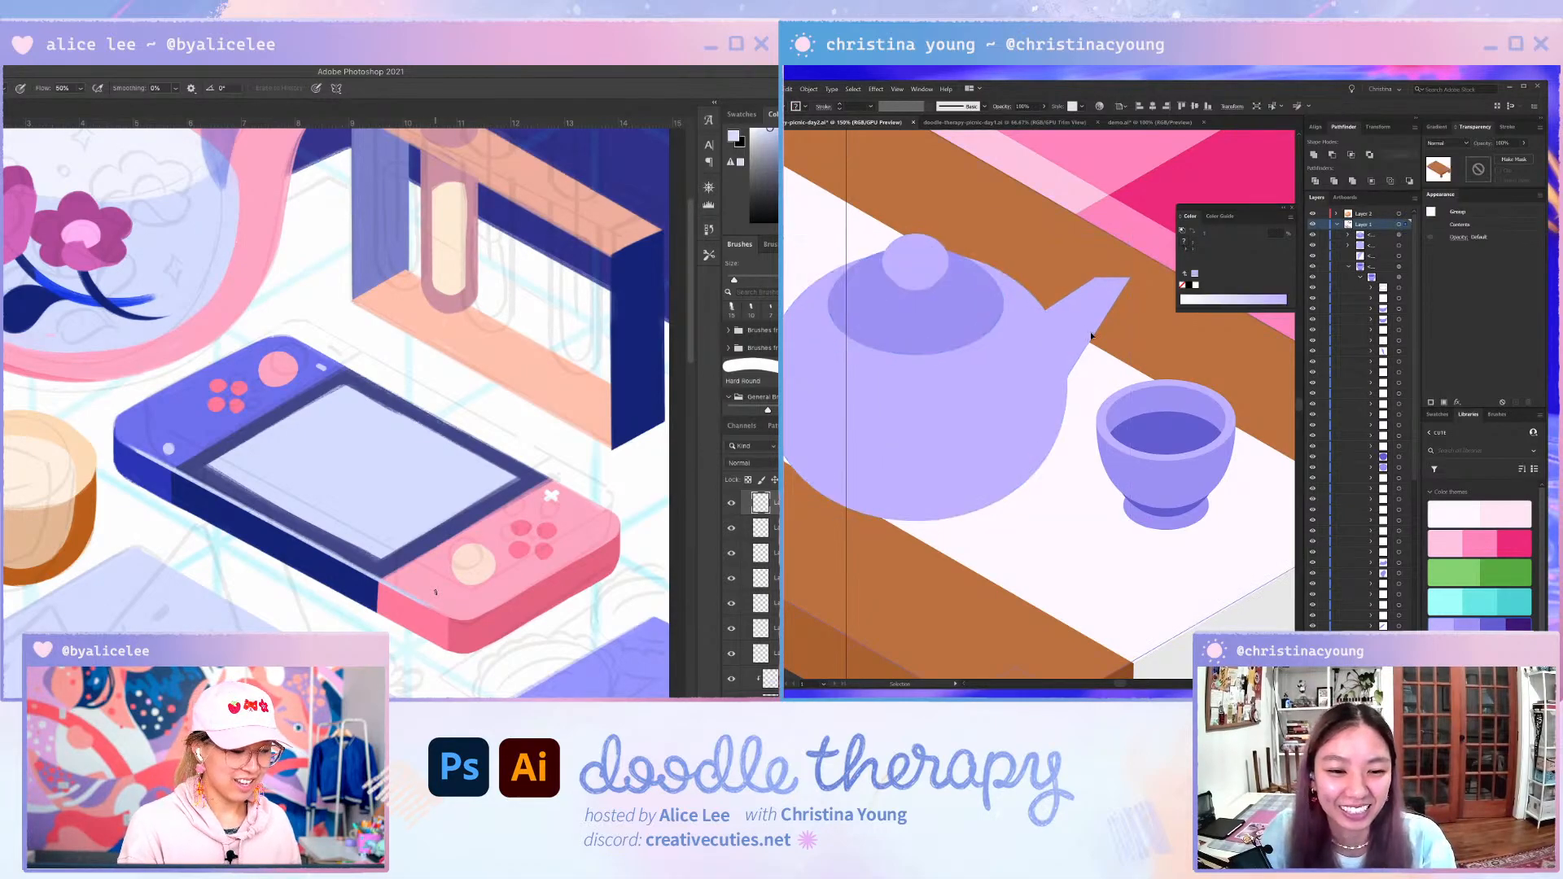
left_click(1083, 338)
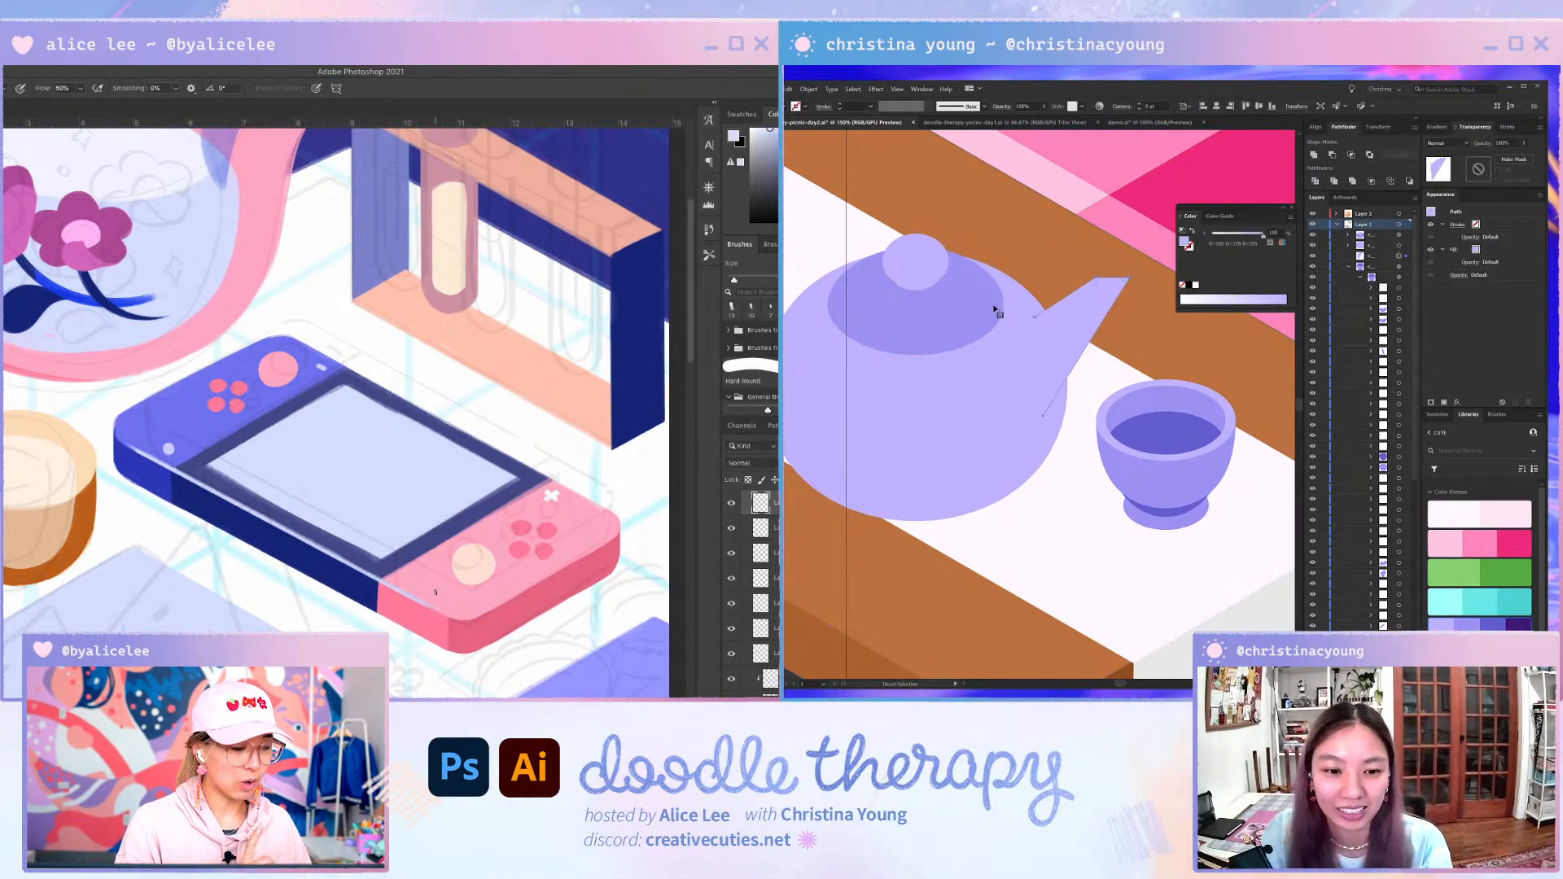
key("i")
left_click(993, 307)
key("a")
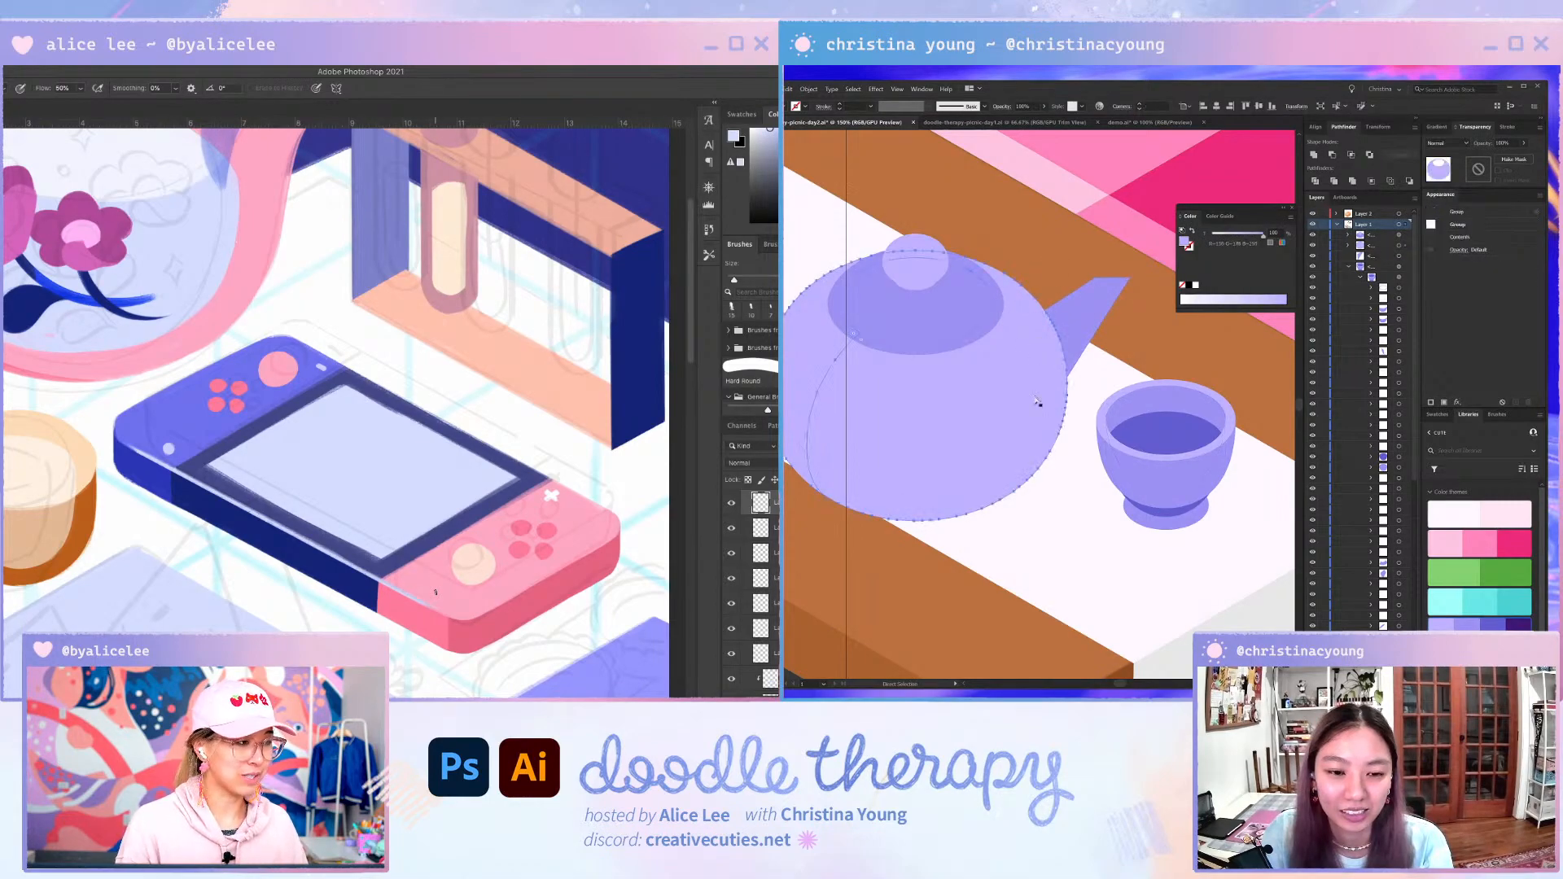
left_click(1091, 346)
left_click(1048, 358, "ctrl")
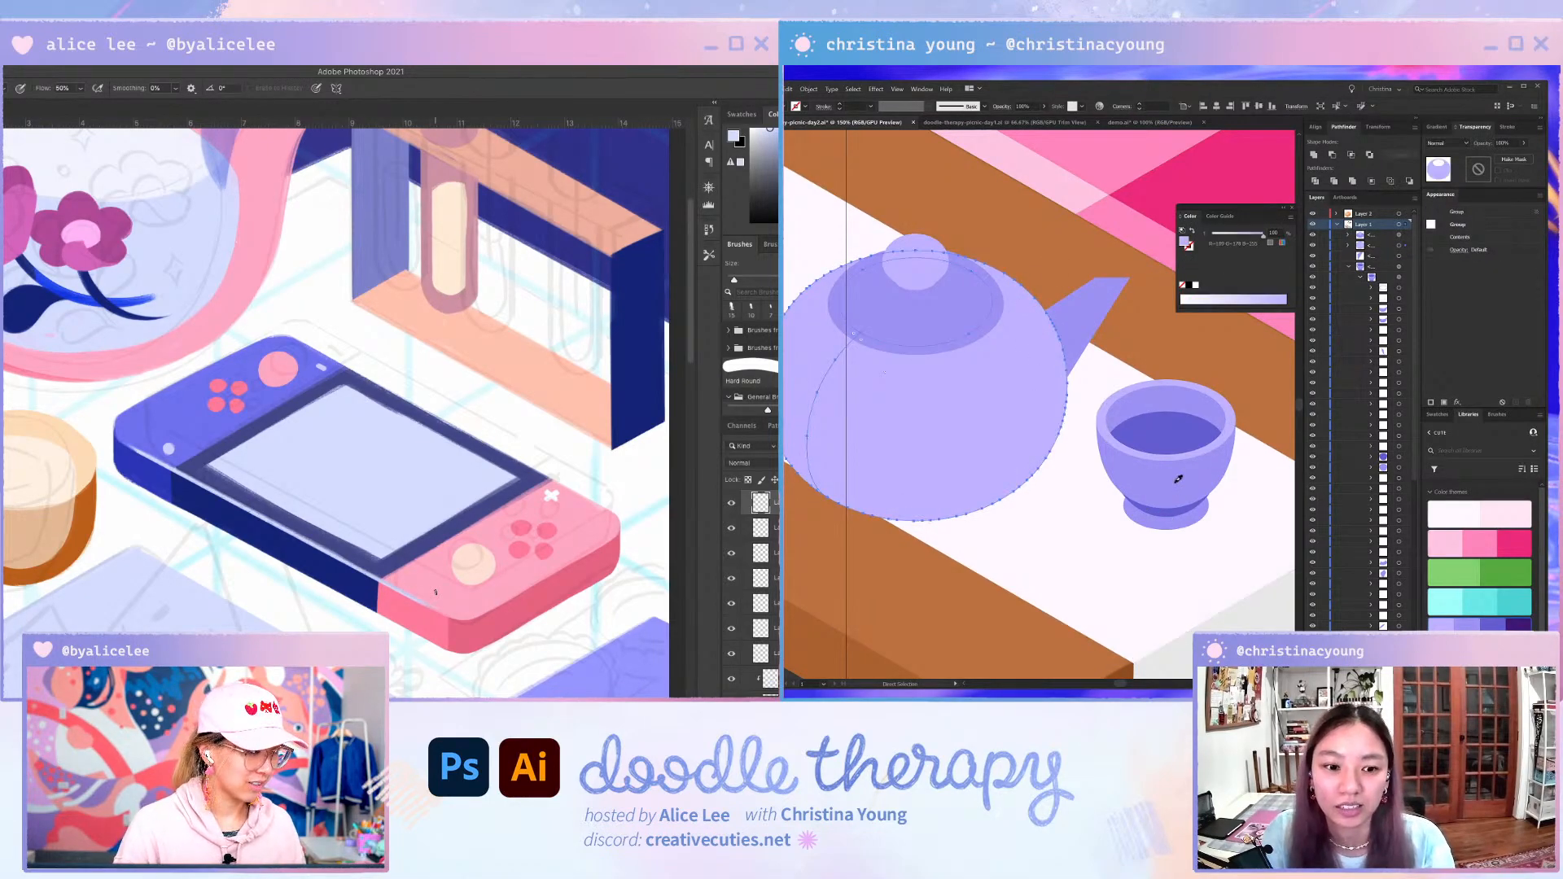
key("ctrl+minus")
key("ctrl+minus")
key("v")
left_click(1099, 357)
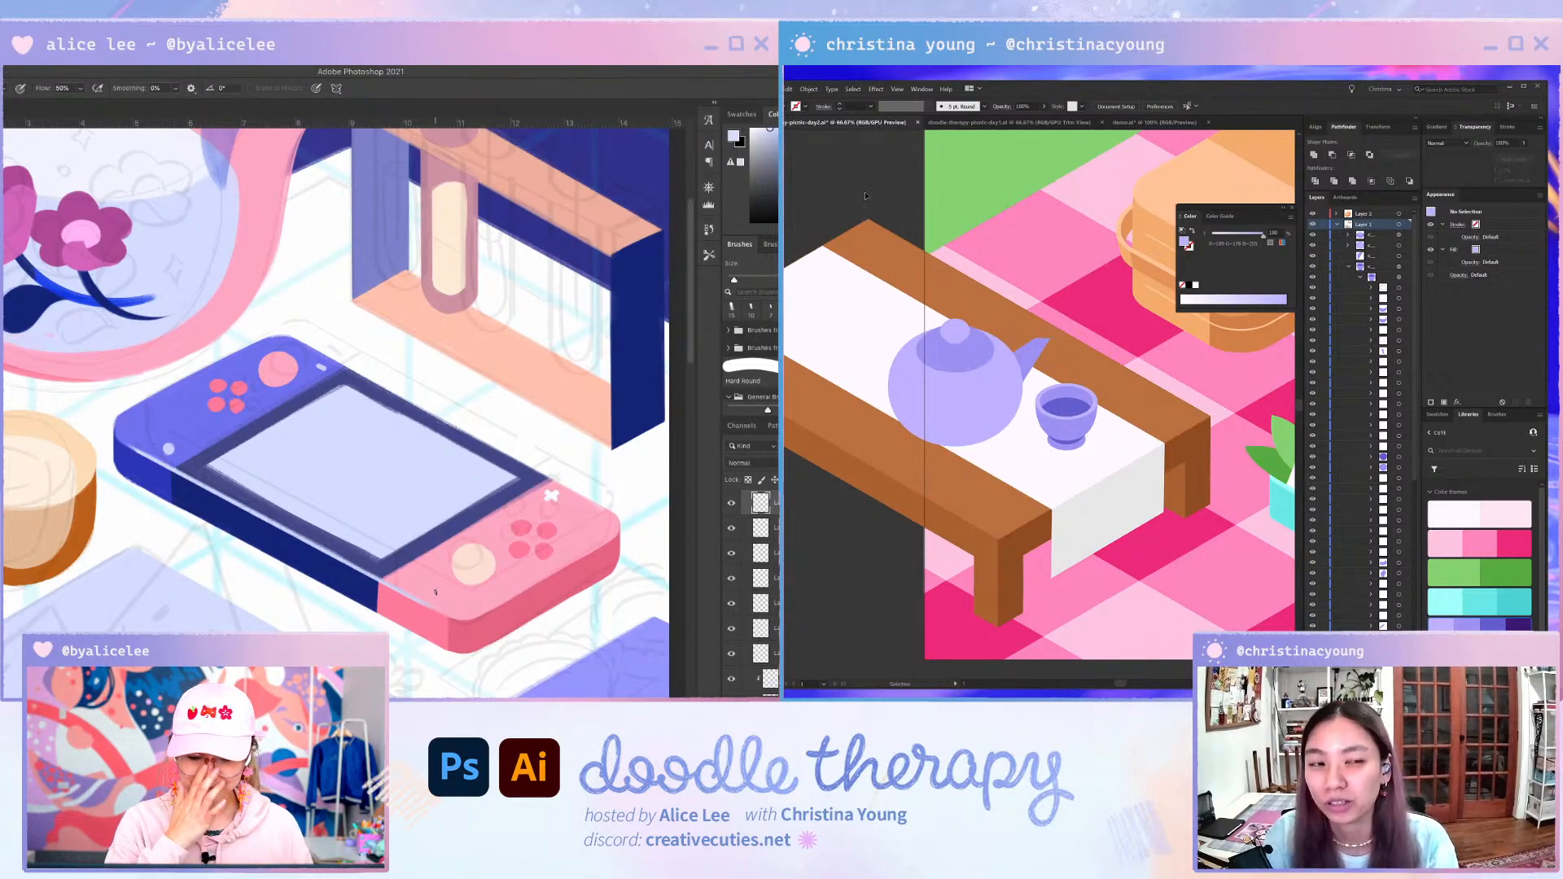
- Copy the console's edge highlight in Photoshop and place it along the upper edge of the console's screen
left_click(468, 483, "super")
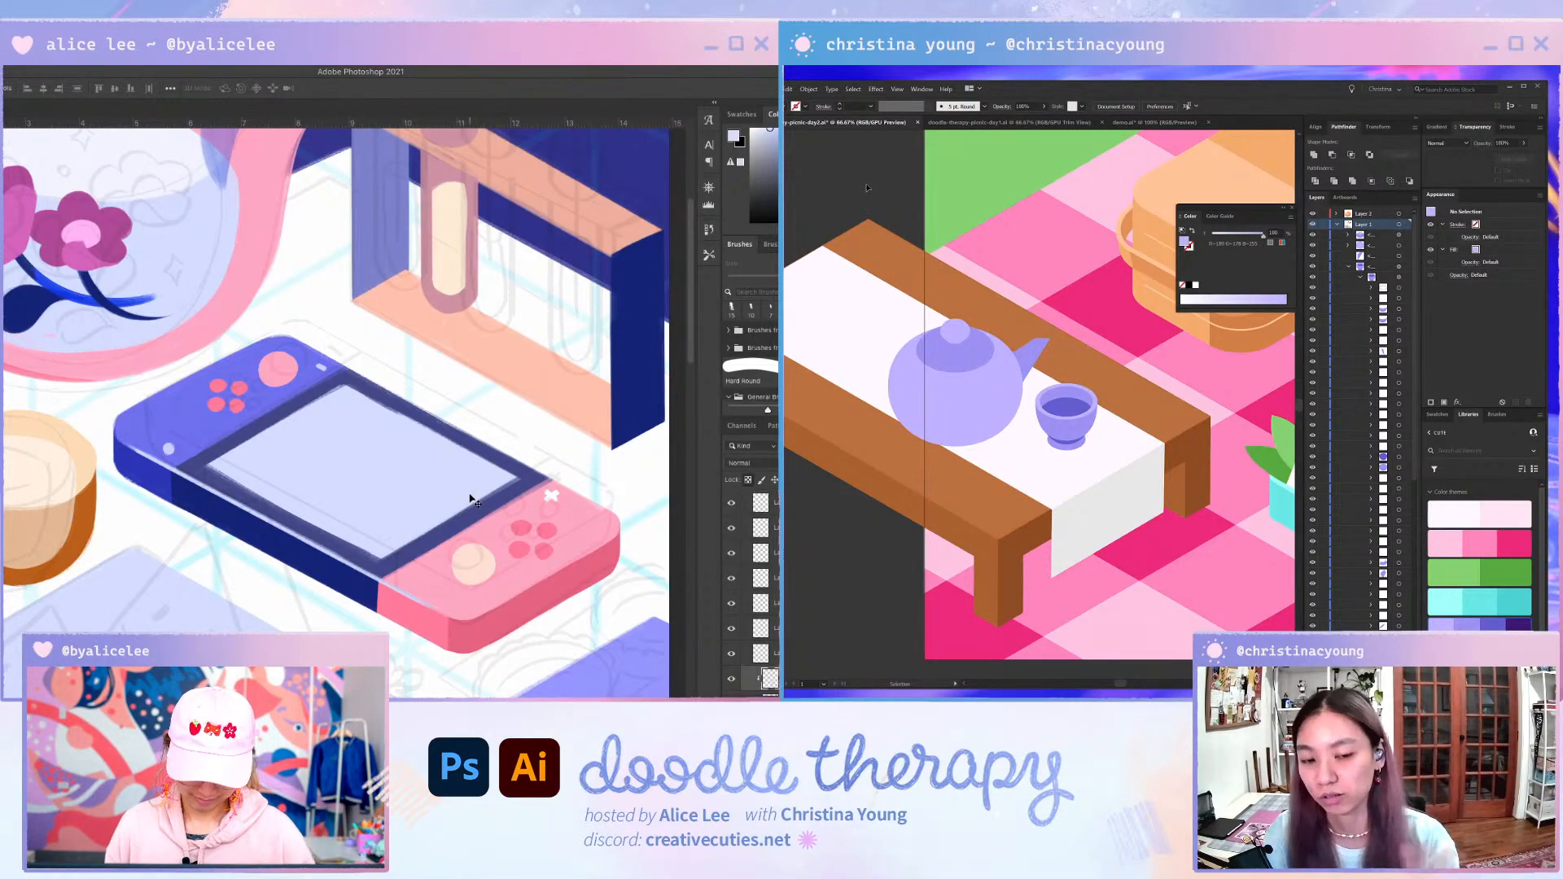
left_click(393, 587, "super")
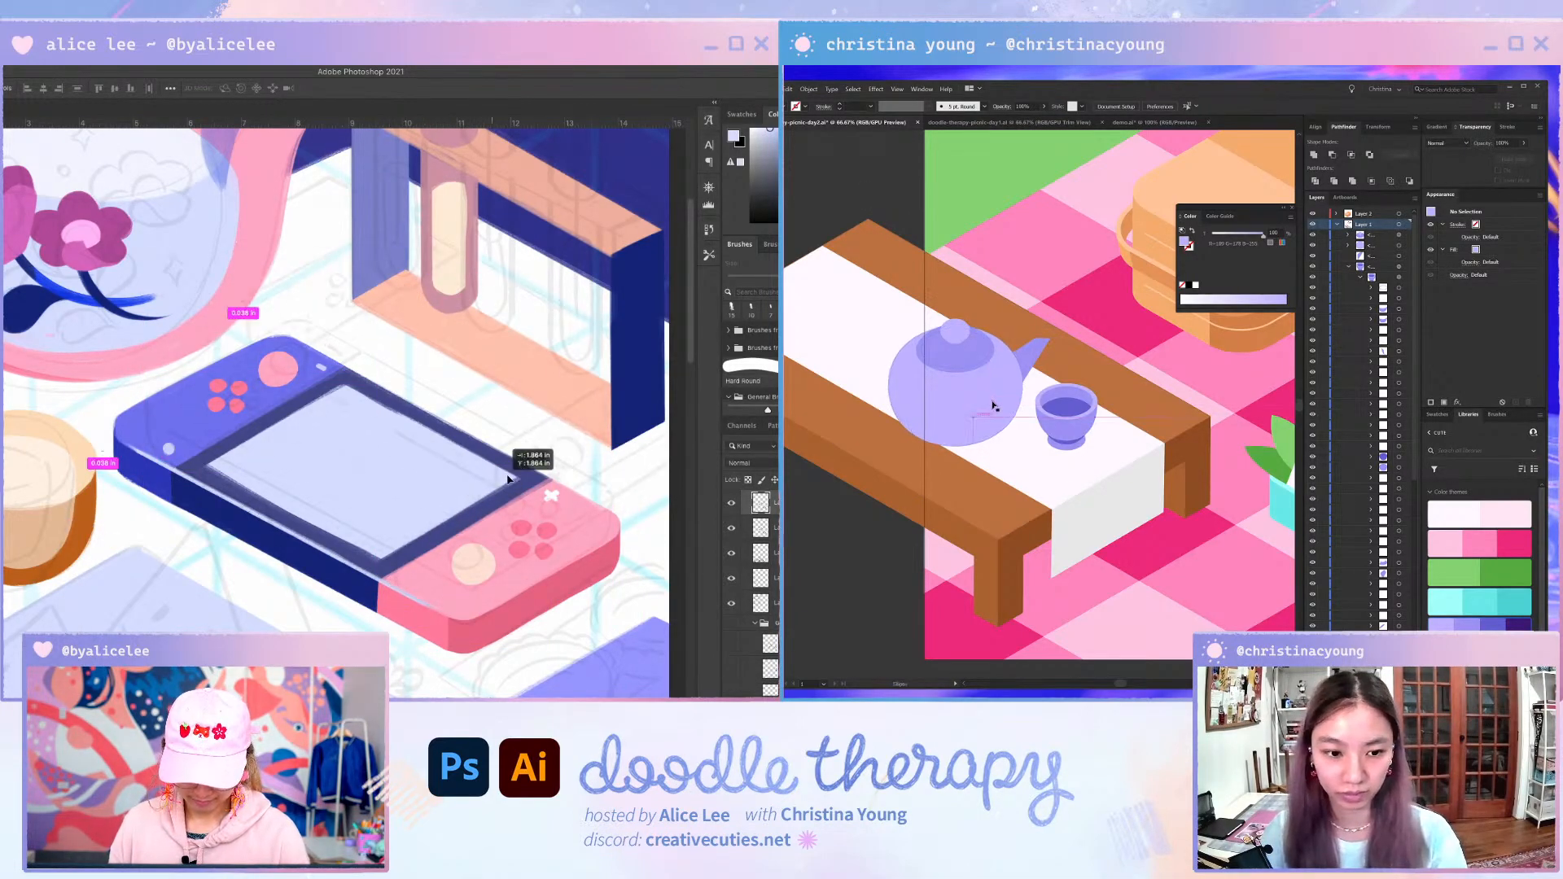
key("l")
mouse_move(393, 588)
left_mouse_down()
mouse_move(387, 568)
mouse_move(502, 470)
left_mouse_up()
- Draw a flat ellipse across the teapot's body in Illustrator and recolor the console's copied highlight white with the Gradient tool in Photoshop
left_click_drag(954, 399, 1007, 415)
key("slash")
key("g")
left_click_drag(426, 460, 407, 632)
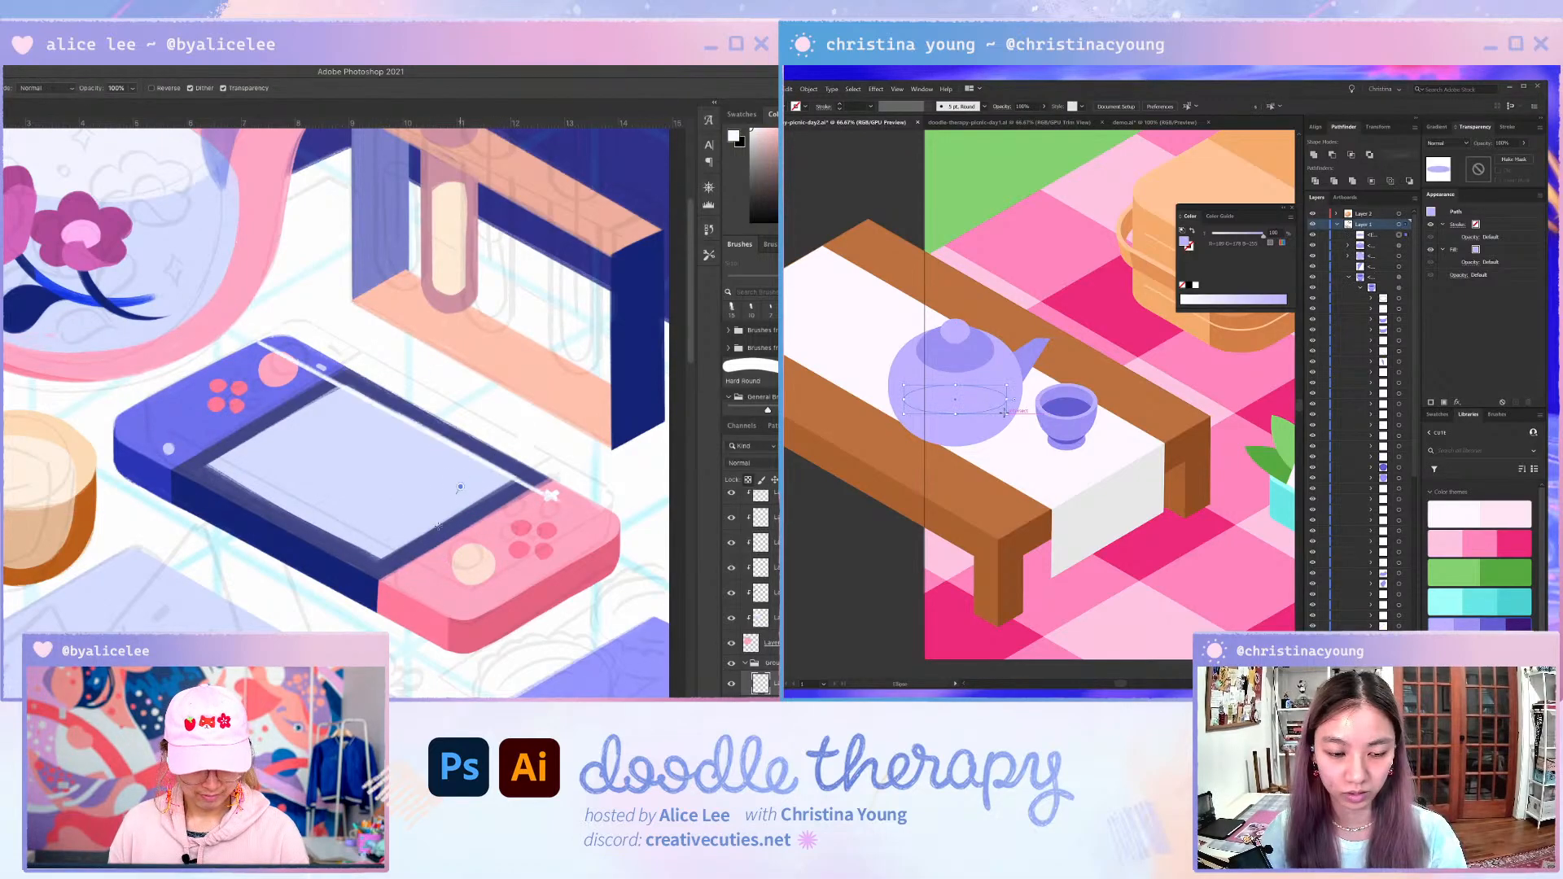
- Erase parts of the console's white highlight in Photoshop and fill the teapot's ellipse in Illustrator with the dark purple sampled from the bowl's liquid
scroll(959, 417, "up", 1)
key("v")
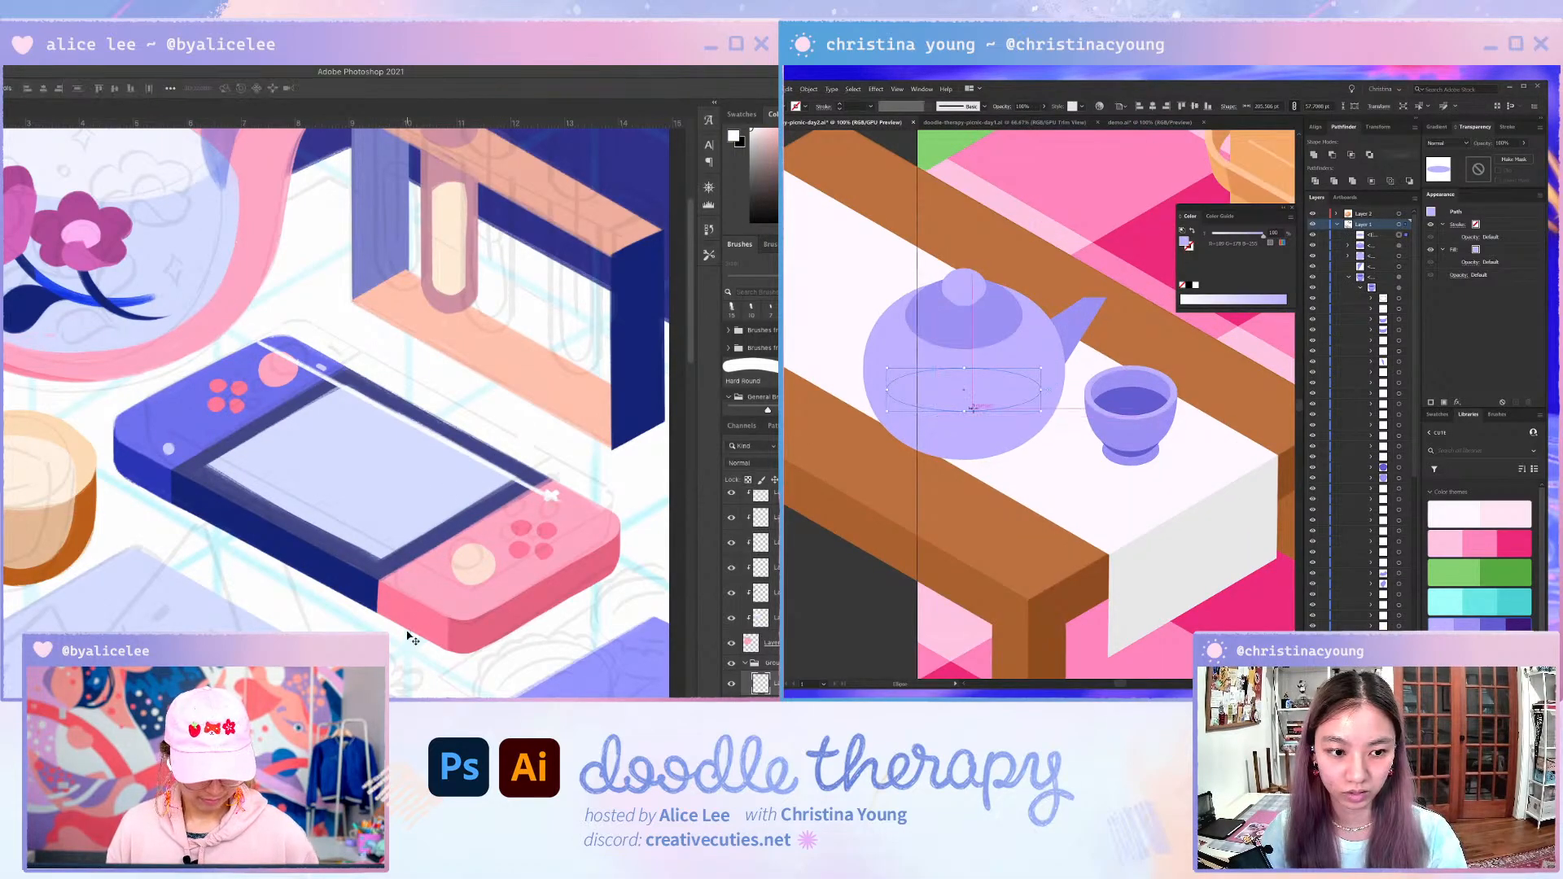
key("e")
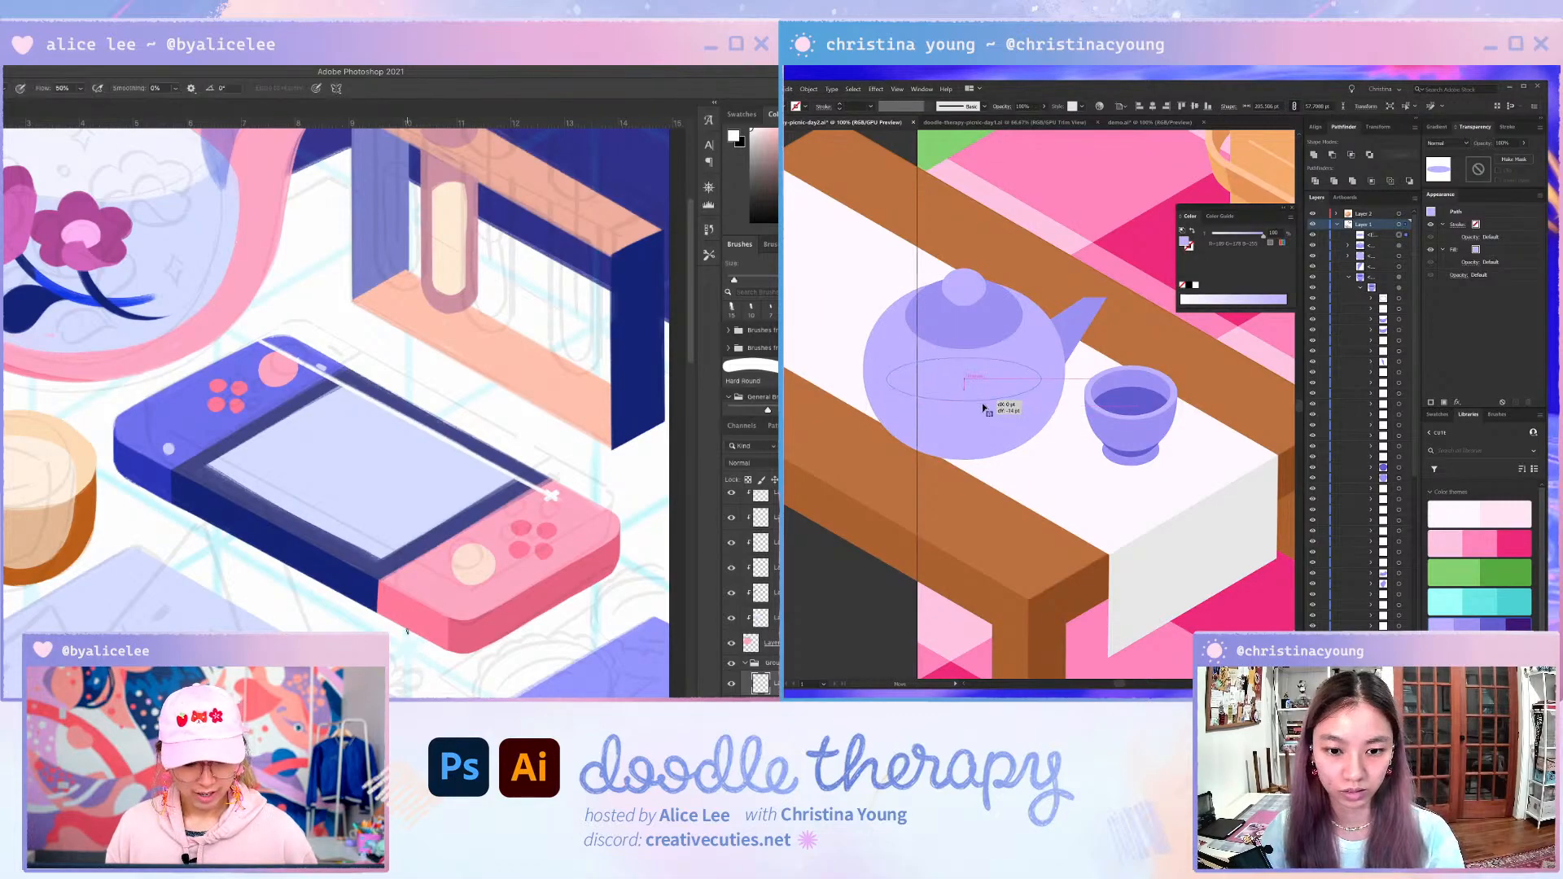
key("i")
left_click(1117, 402)
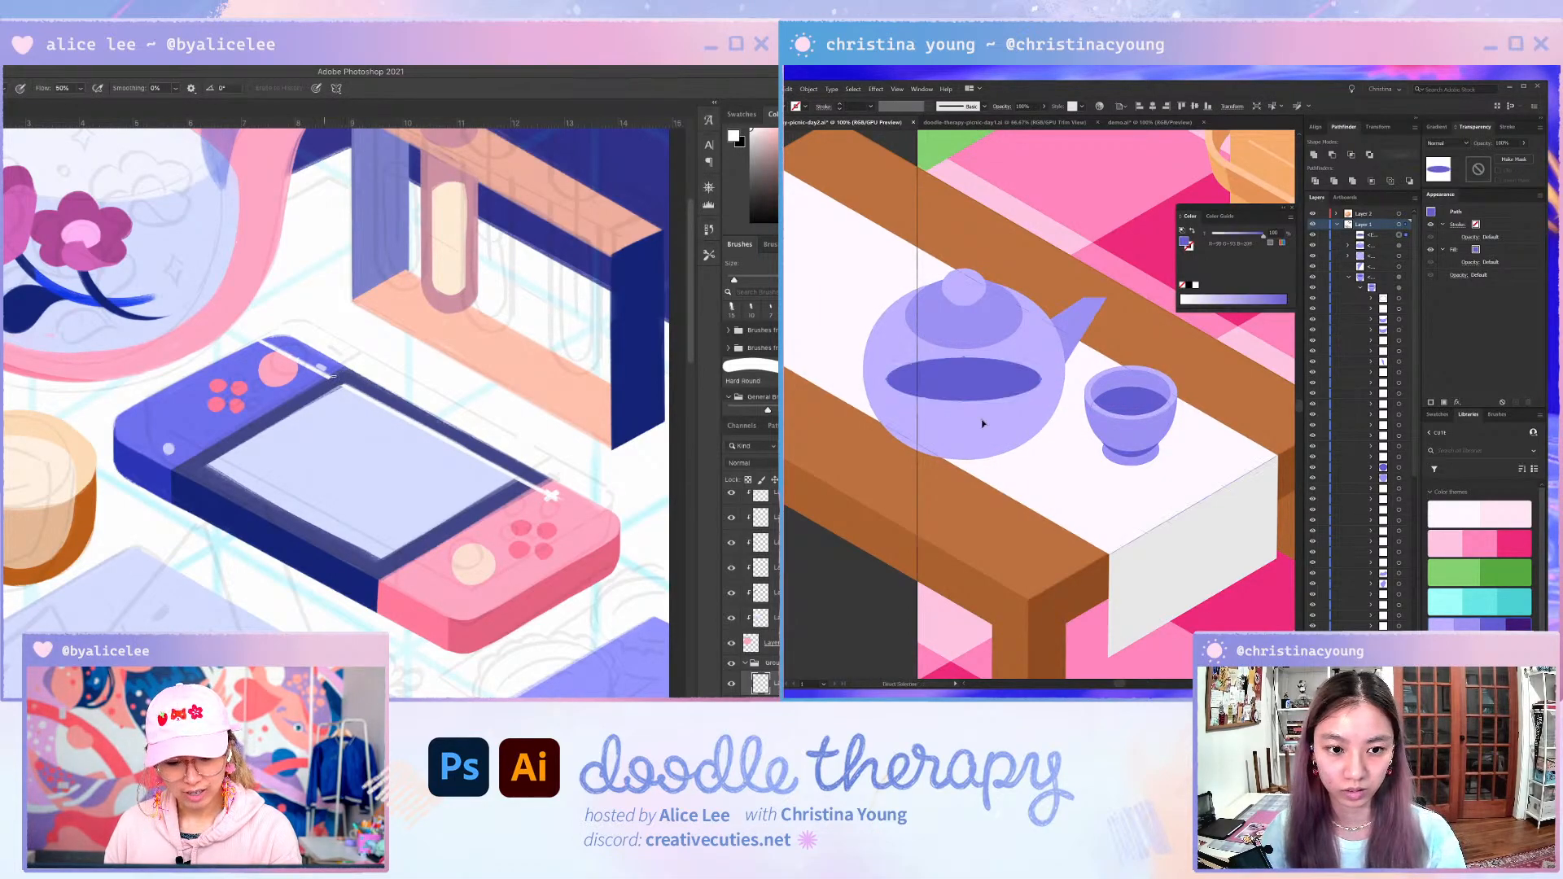
- Delete the dark purple ellipse from the teapot's body in Illustrator
key("a")
left_click(988, 386)
left_click(989, 386)
key("Delete")
key("w")
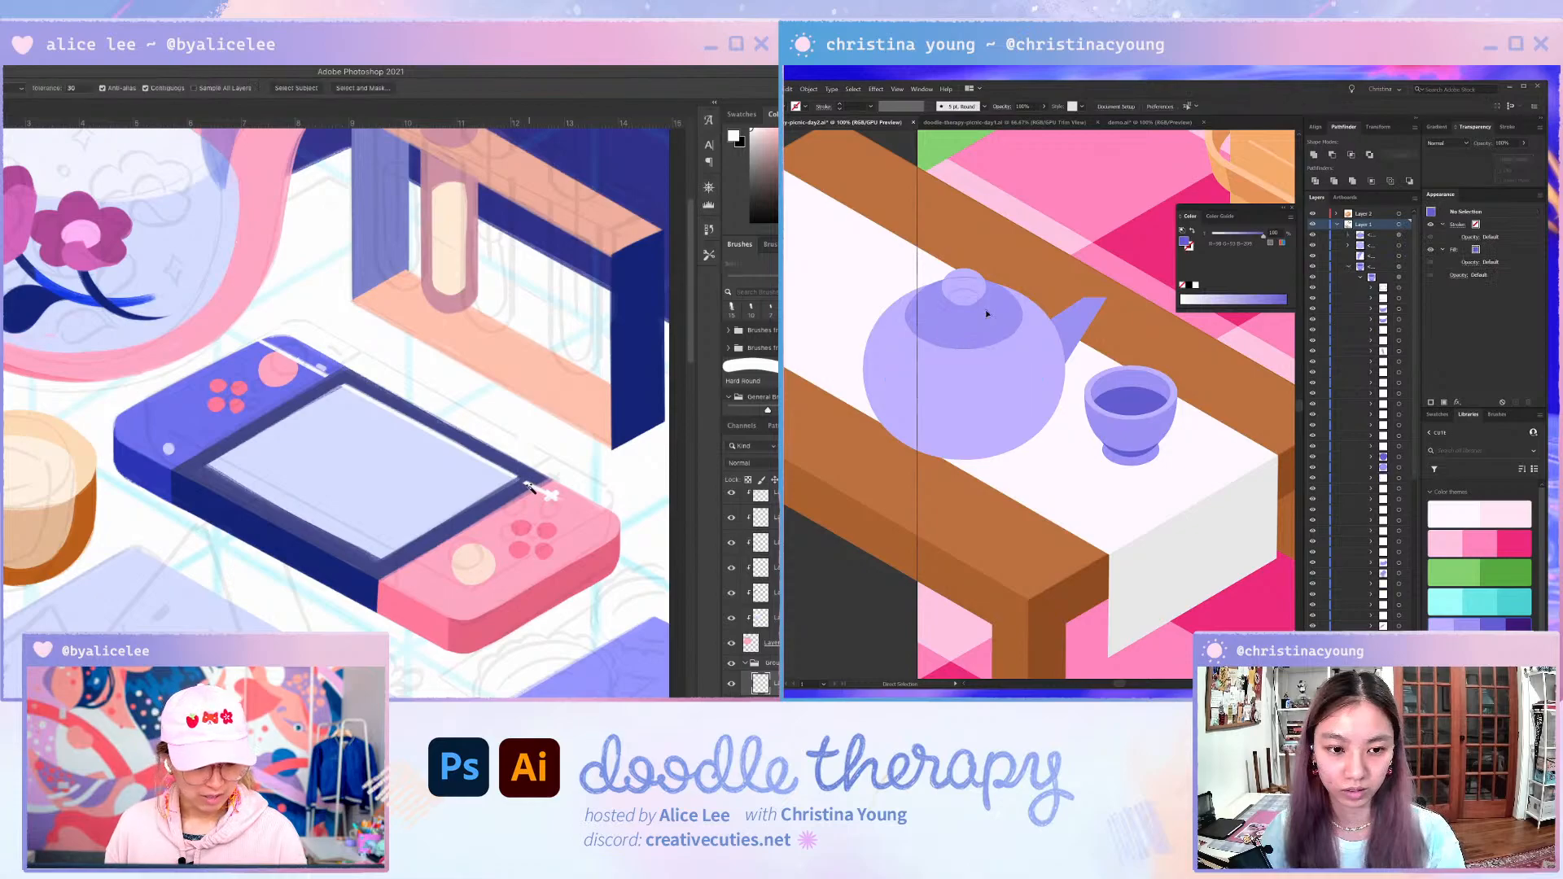
- Duplicate the teapot's lid ellipse onto the body below it and enlarge the copy in height and width
left_click(988, 336)
left_click_drag(988, 342, 991, 394)
key("super+z")
key("v")
key("v")
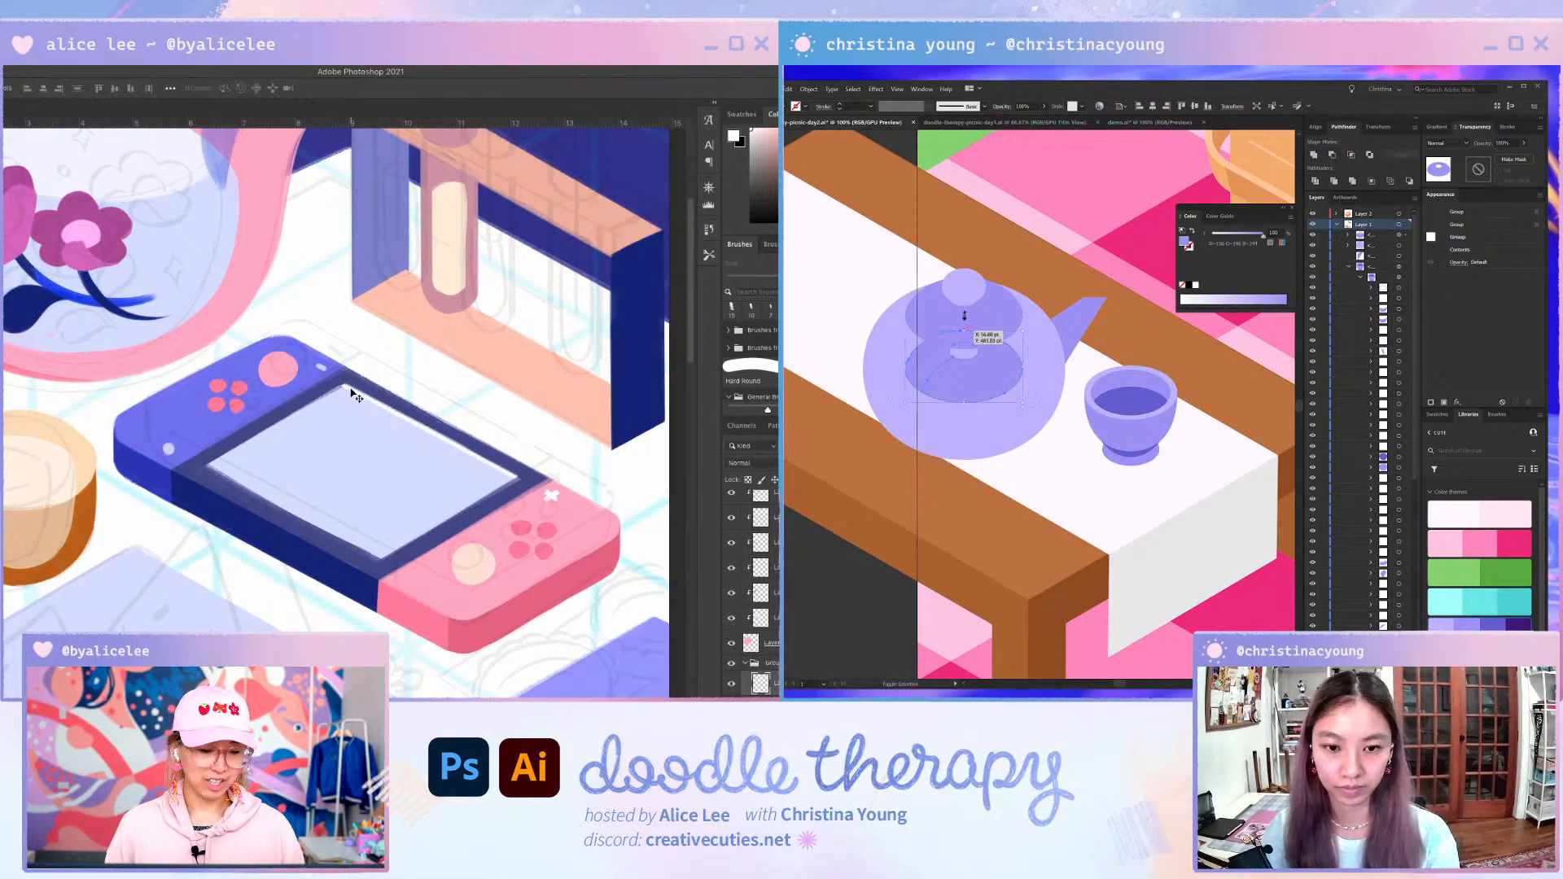
left_click_drag(964, 330, 964, 317)
left_click_drag(1050, 382, 1056, 382)
- Recolor the enlarged lid copy with the dark purple sampled from the bowl's liquid and send it behind the lid
key("i")
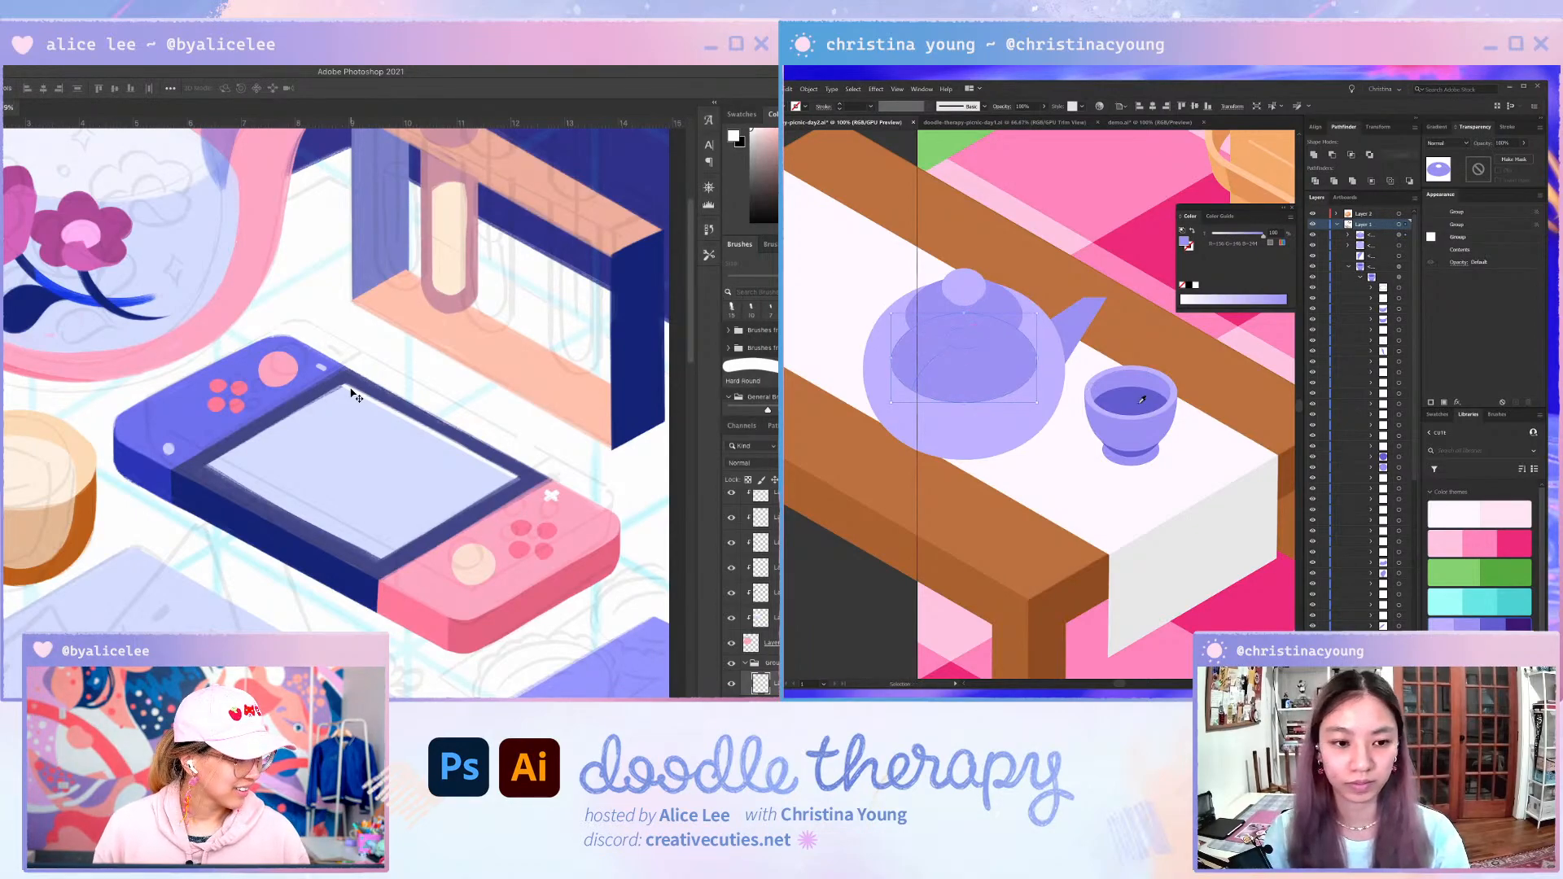
left_click(1142, 399)
key("ctrl+[")
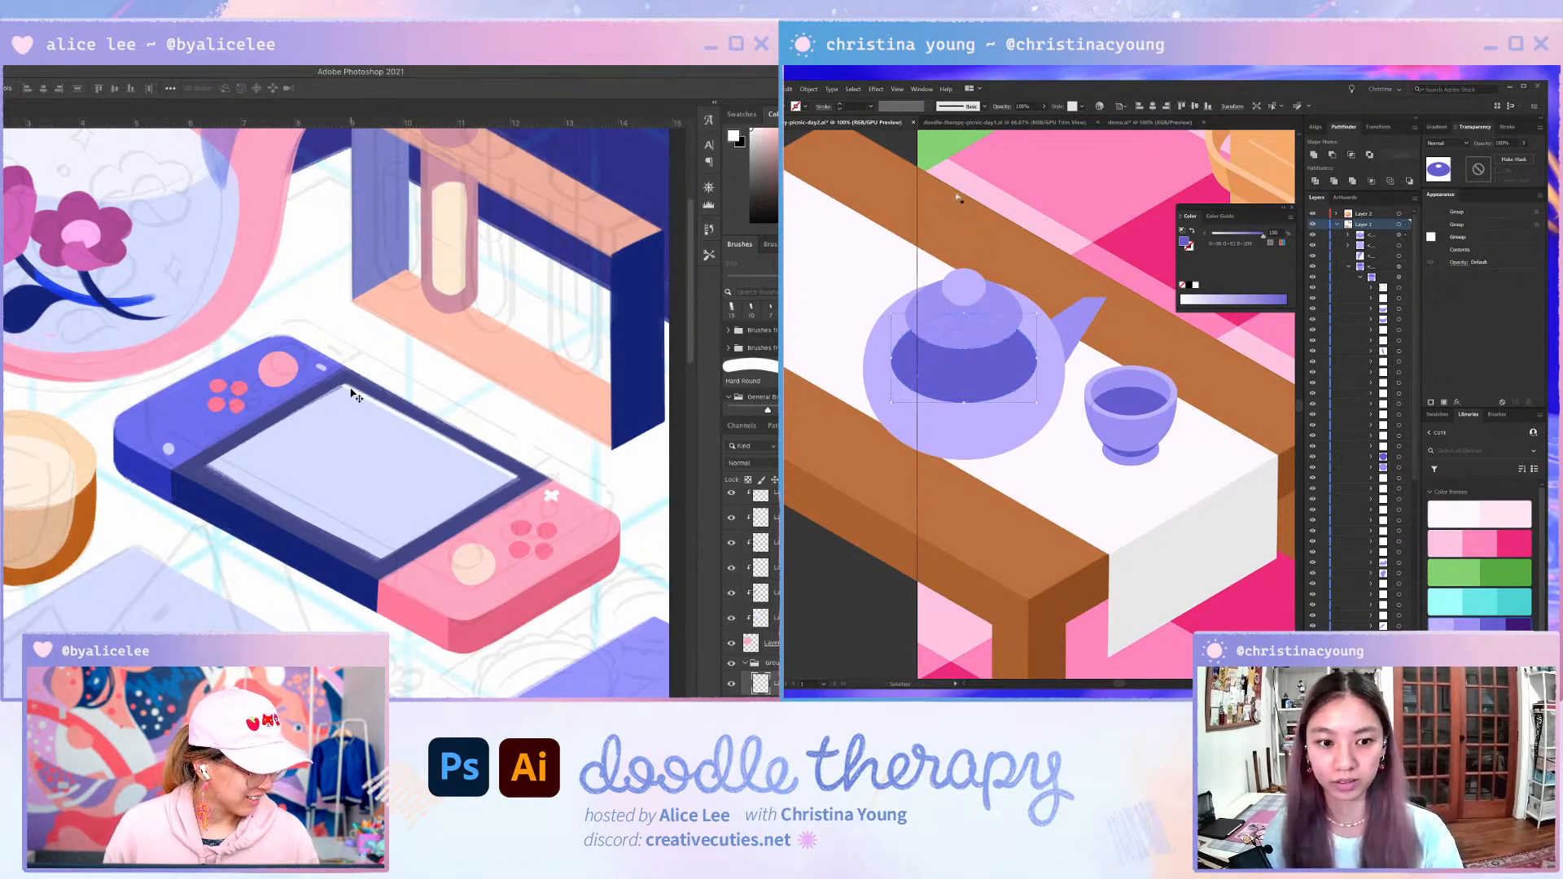
key("a")
left_click(909, 148)
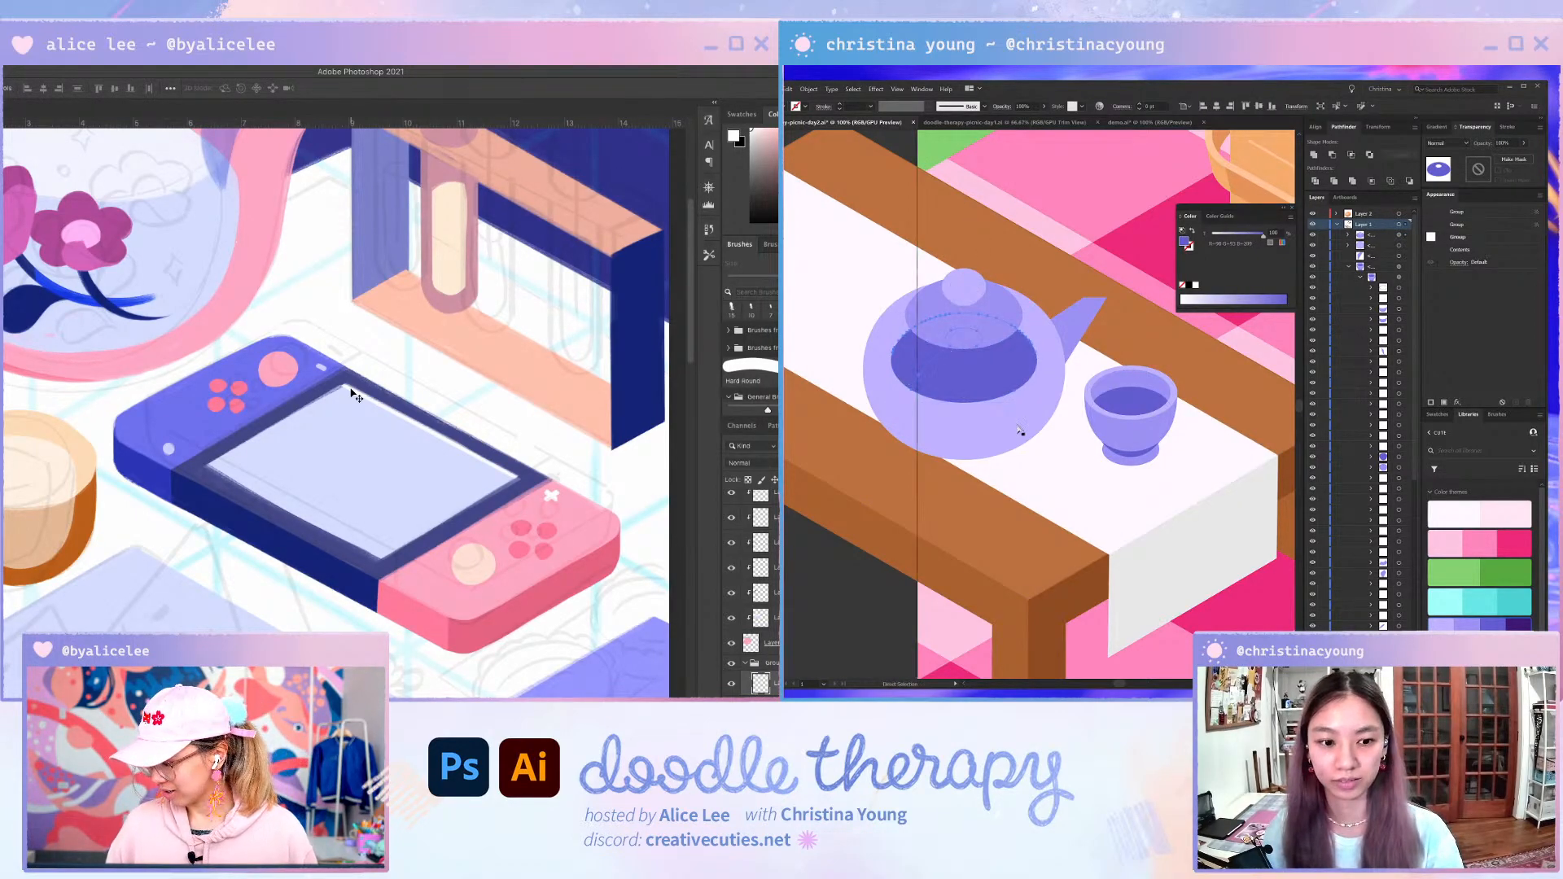
- Enlarge the dark ellipse on the teapot's body further and nudge it up beneath the lid
key("v")
left_click(980, 393)
left_click_drag(965, 403, 983, 400)
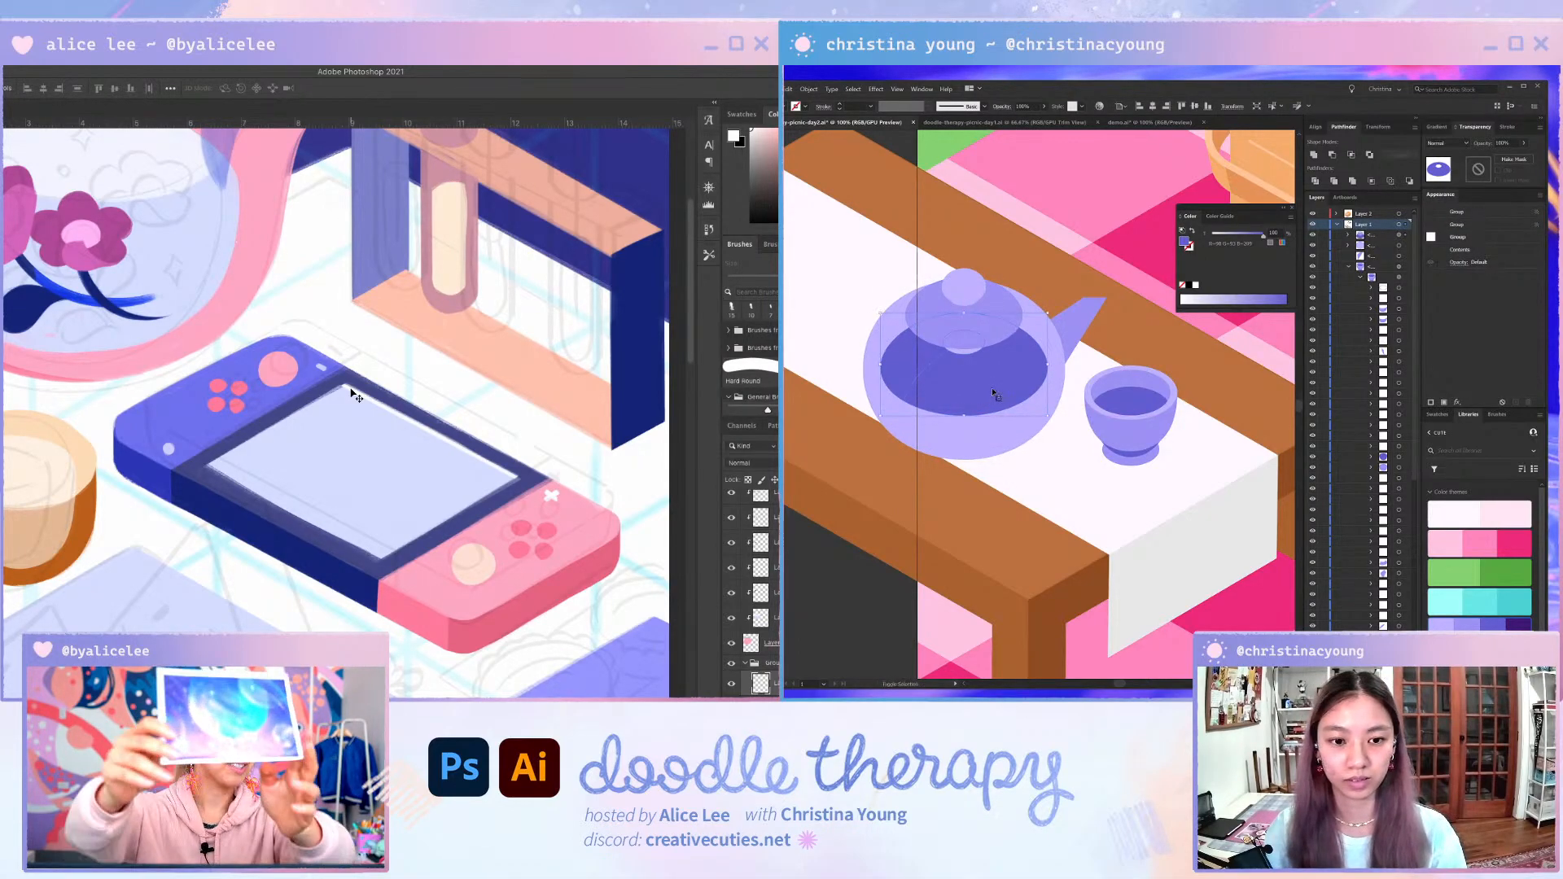
key("shift+Up")
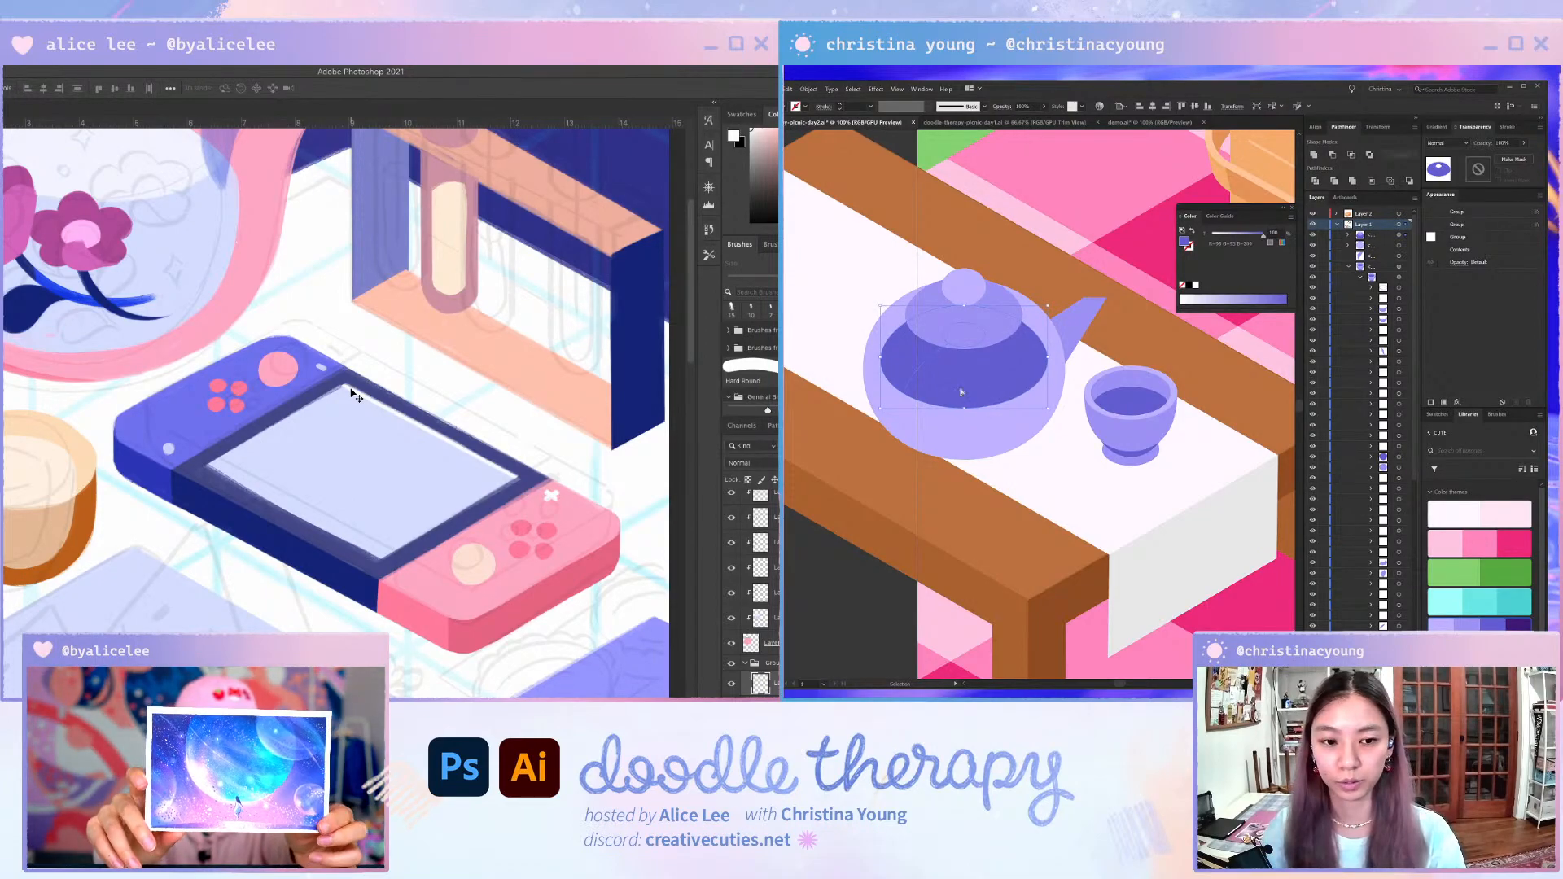
key("a")
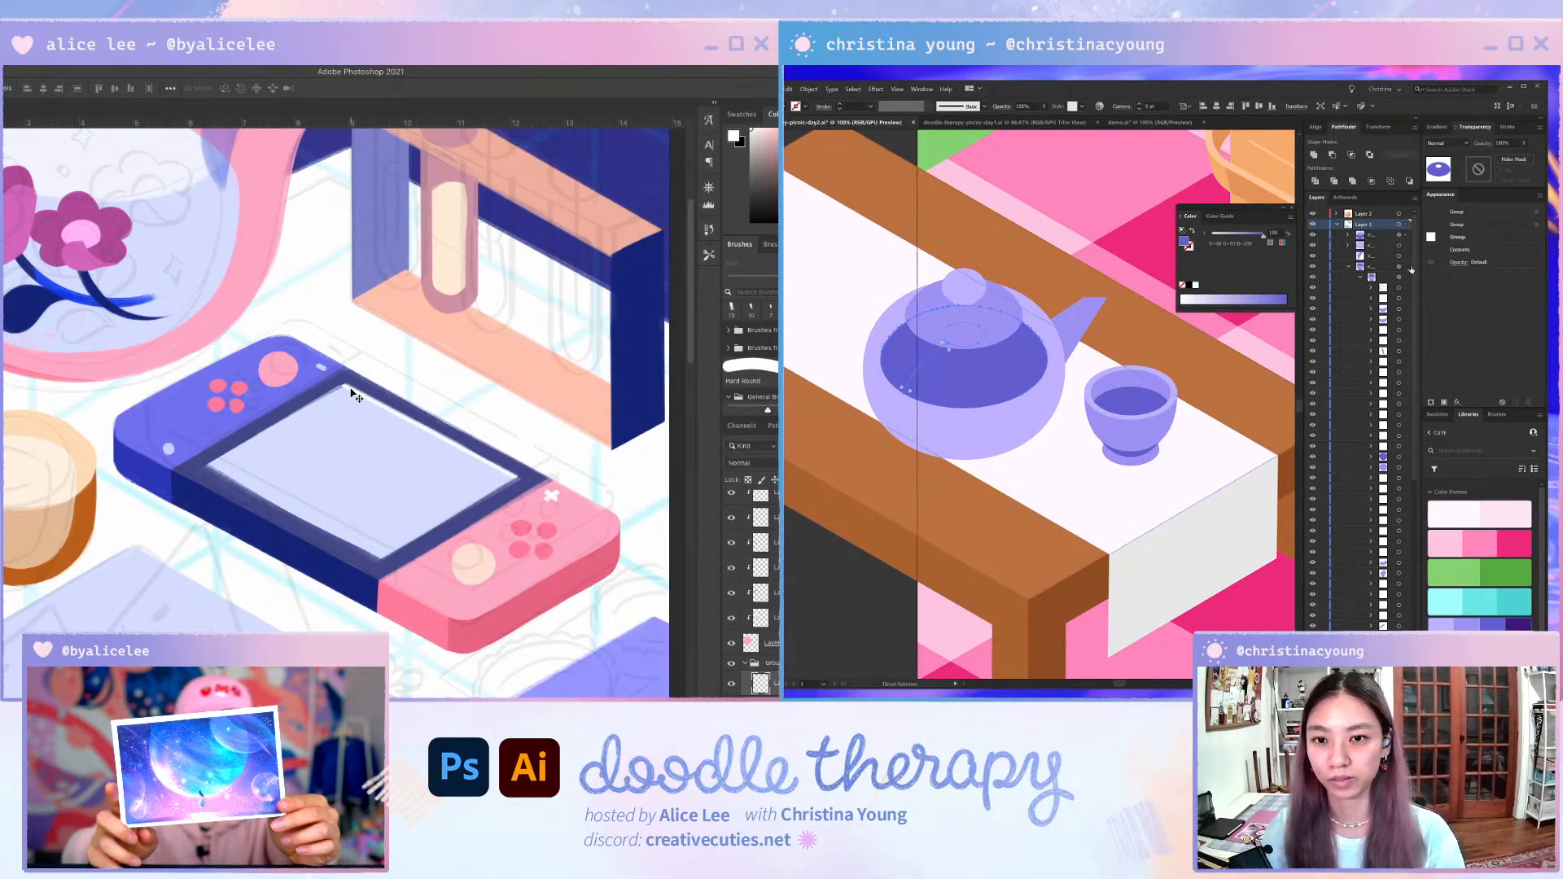
left_click(1313, 156)
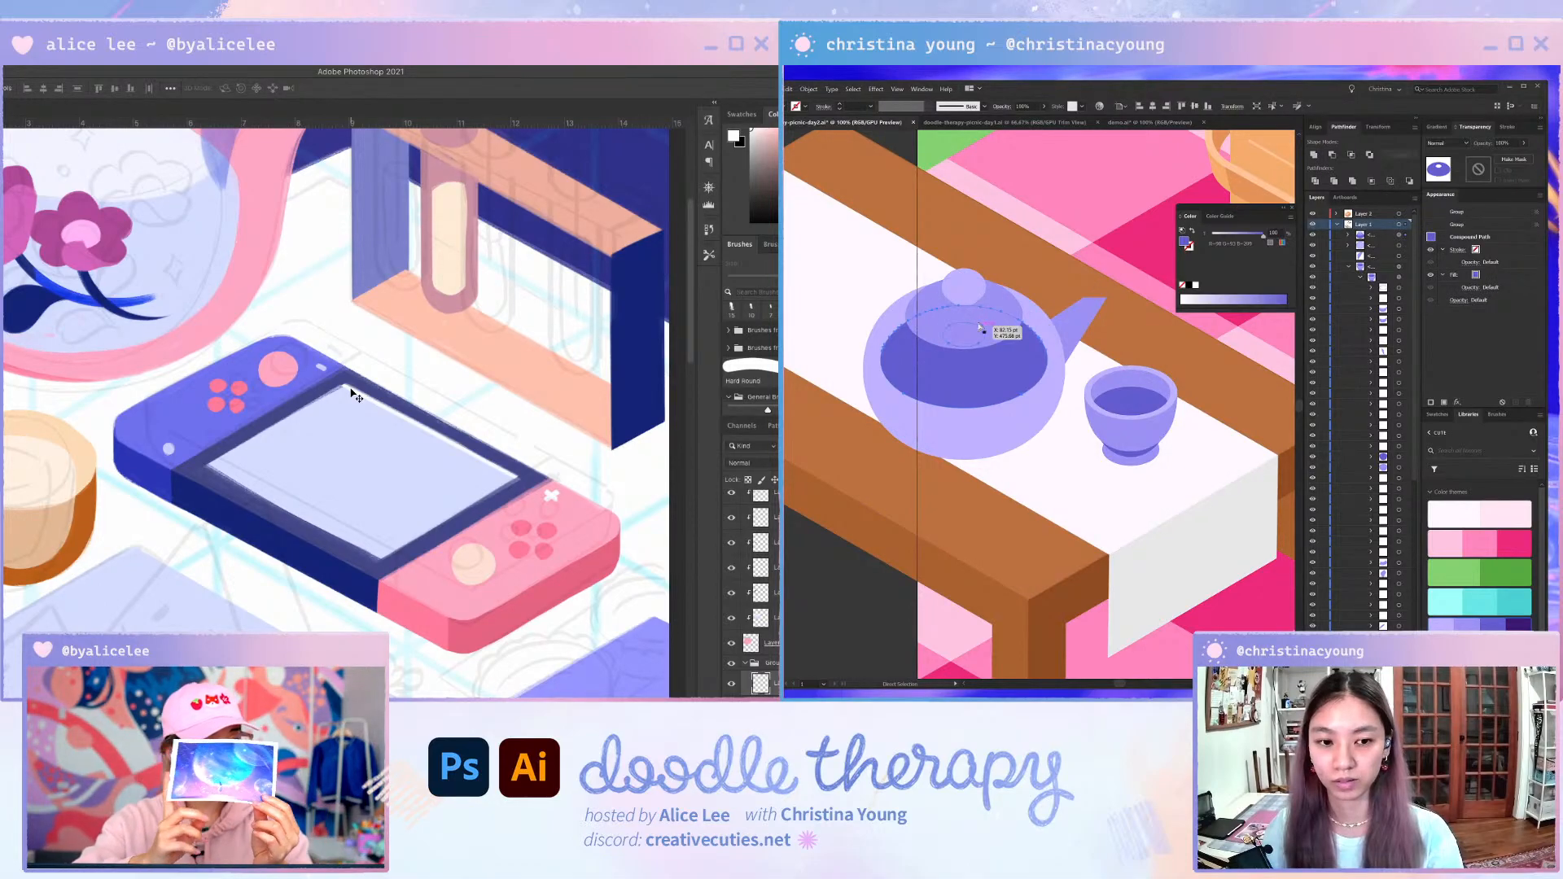
key("ctrl+shift+a")
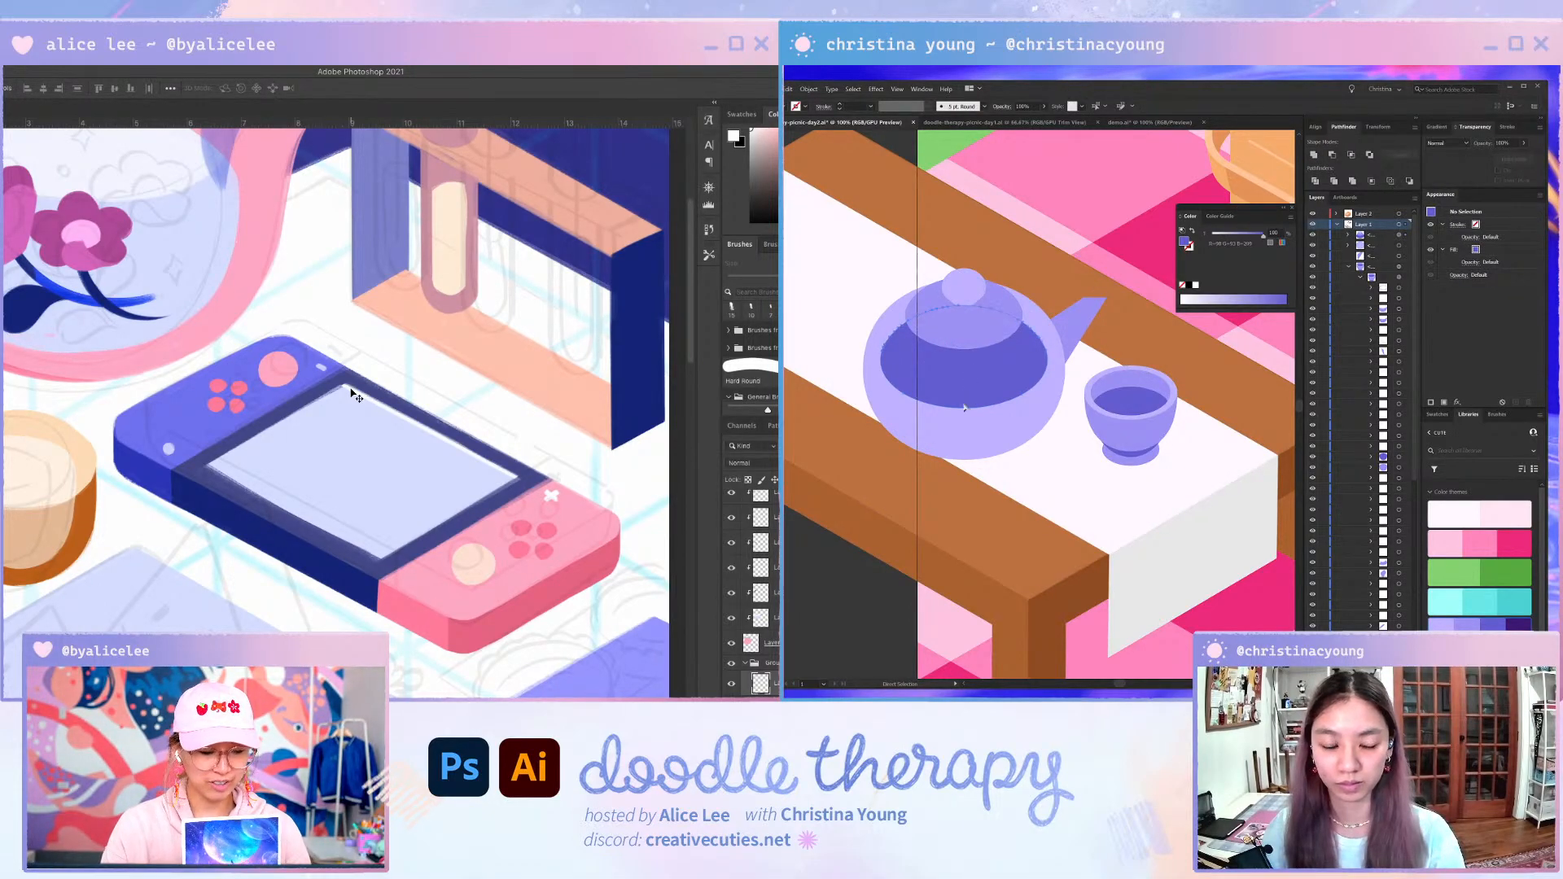
- Try recoloring the teapot's inner body shape and dark ellipse with the medium purple sampled from the lid
left_click_drag(964, 408, 970, 422)
left_click_drag(968, 265, 974, 300)
scroll(990, 423, "up", 2)
key("a")
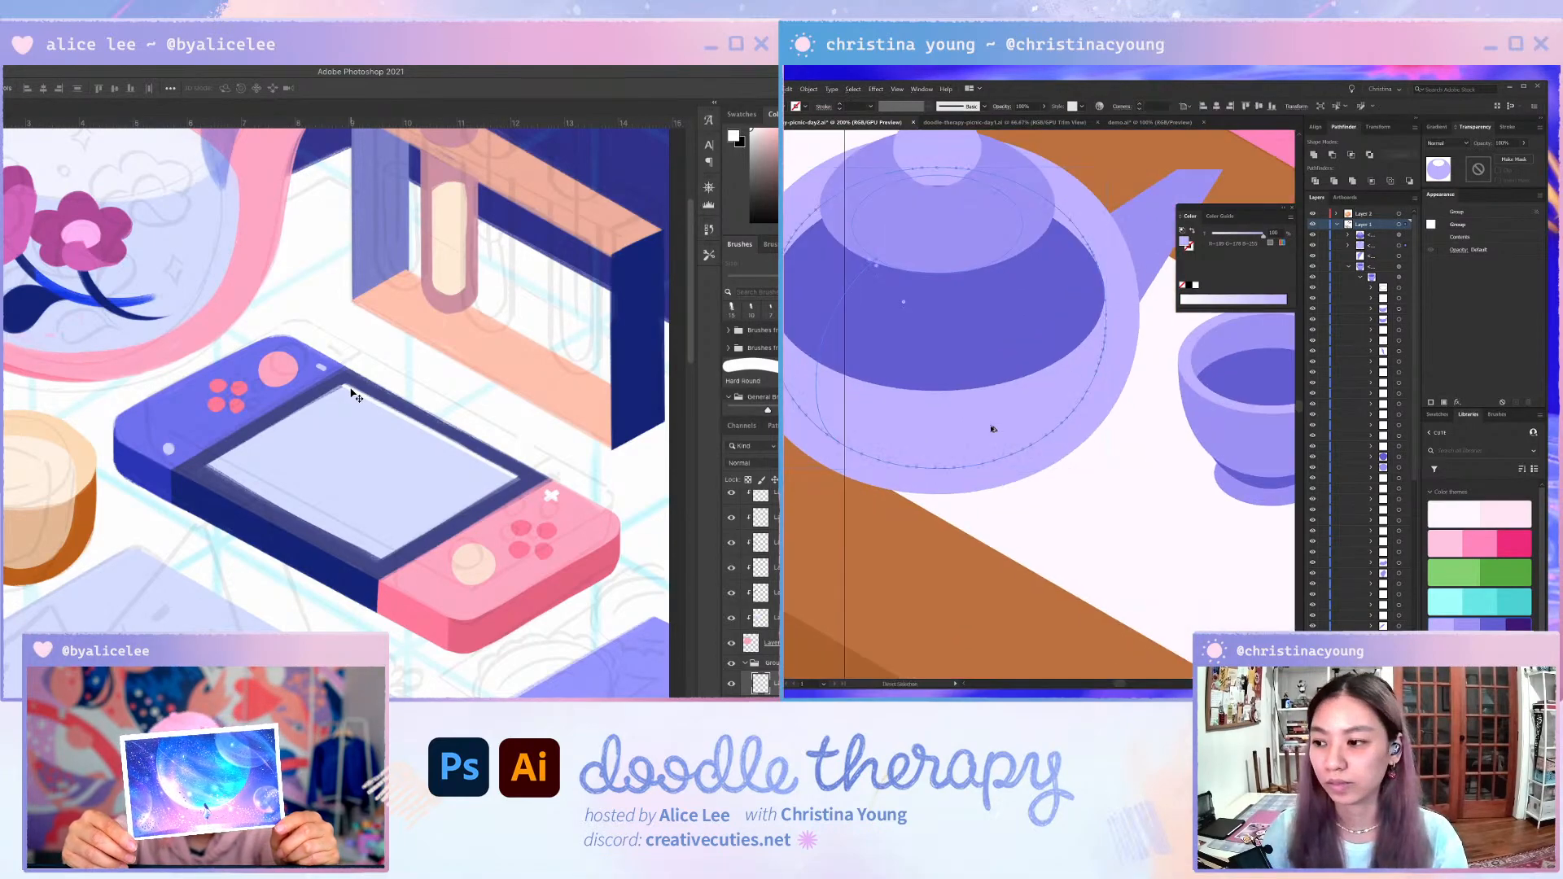
left_click(1016, 342, "shift")
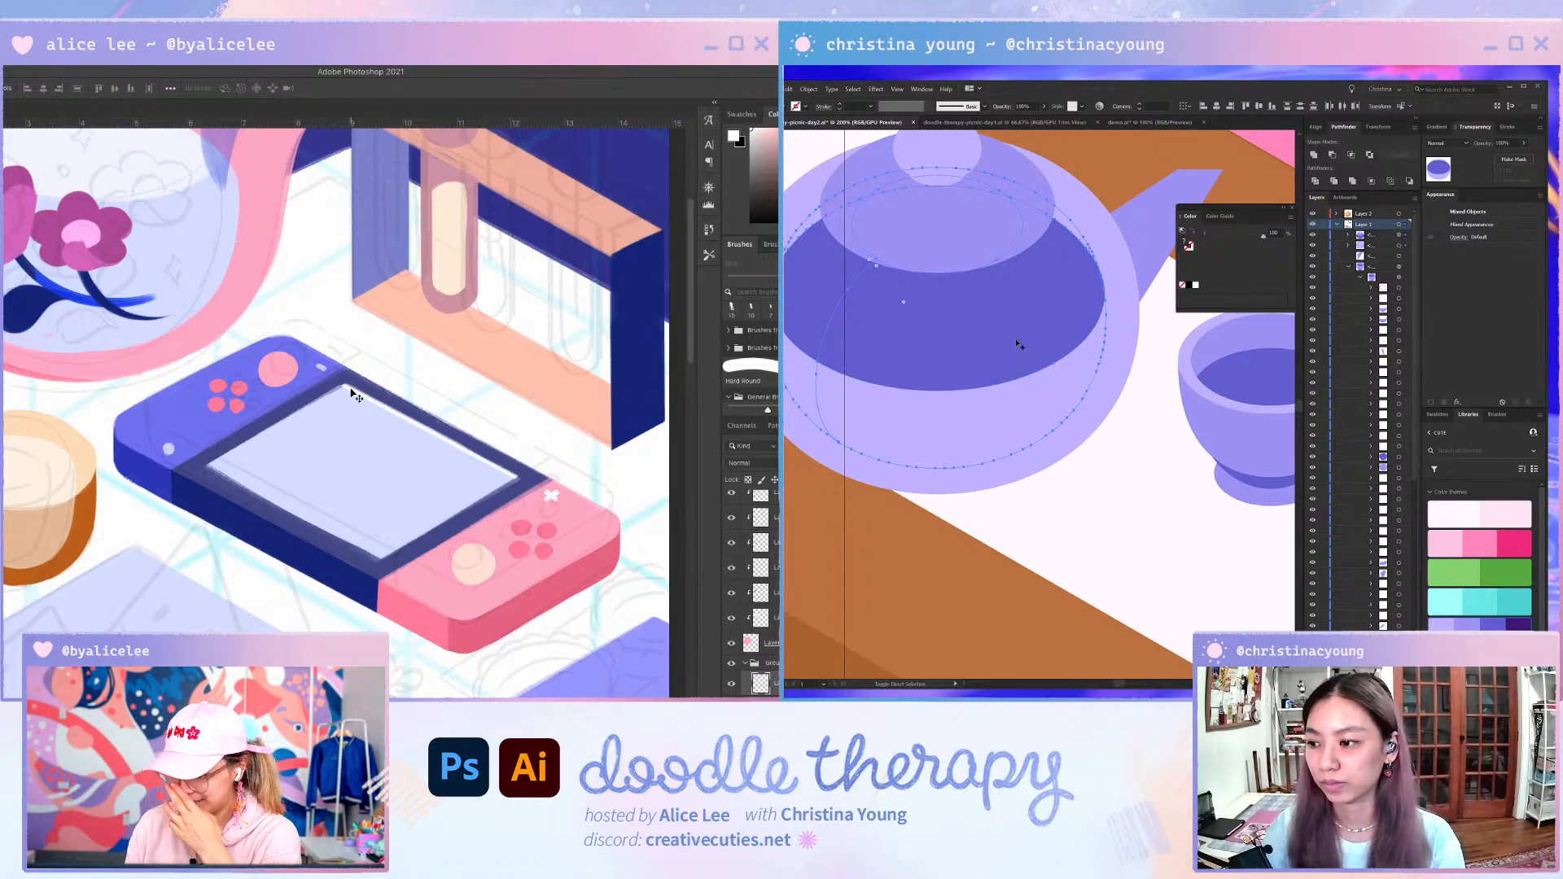
key("shift+m")
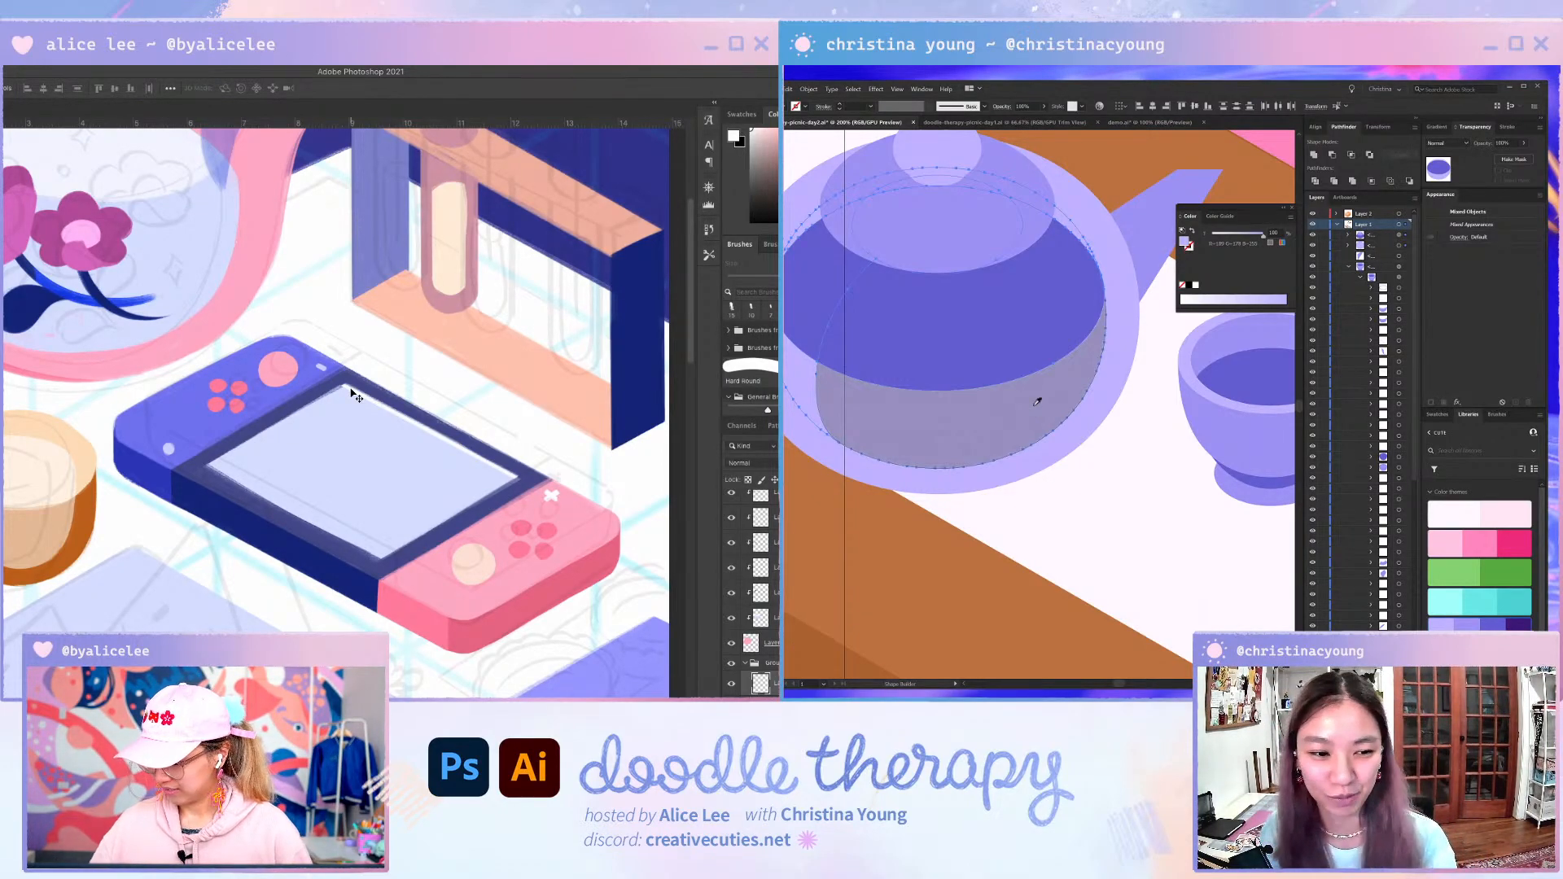
key("i")
left_click(992, 317)
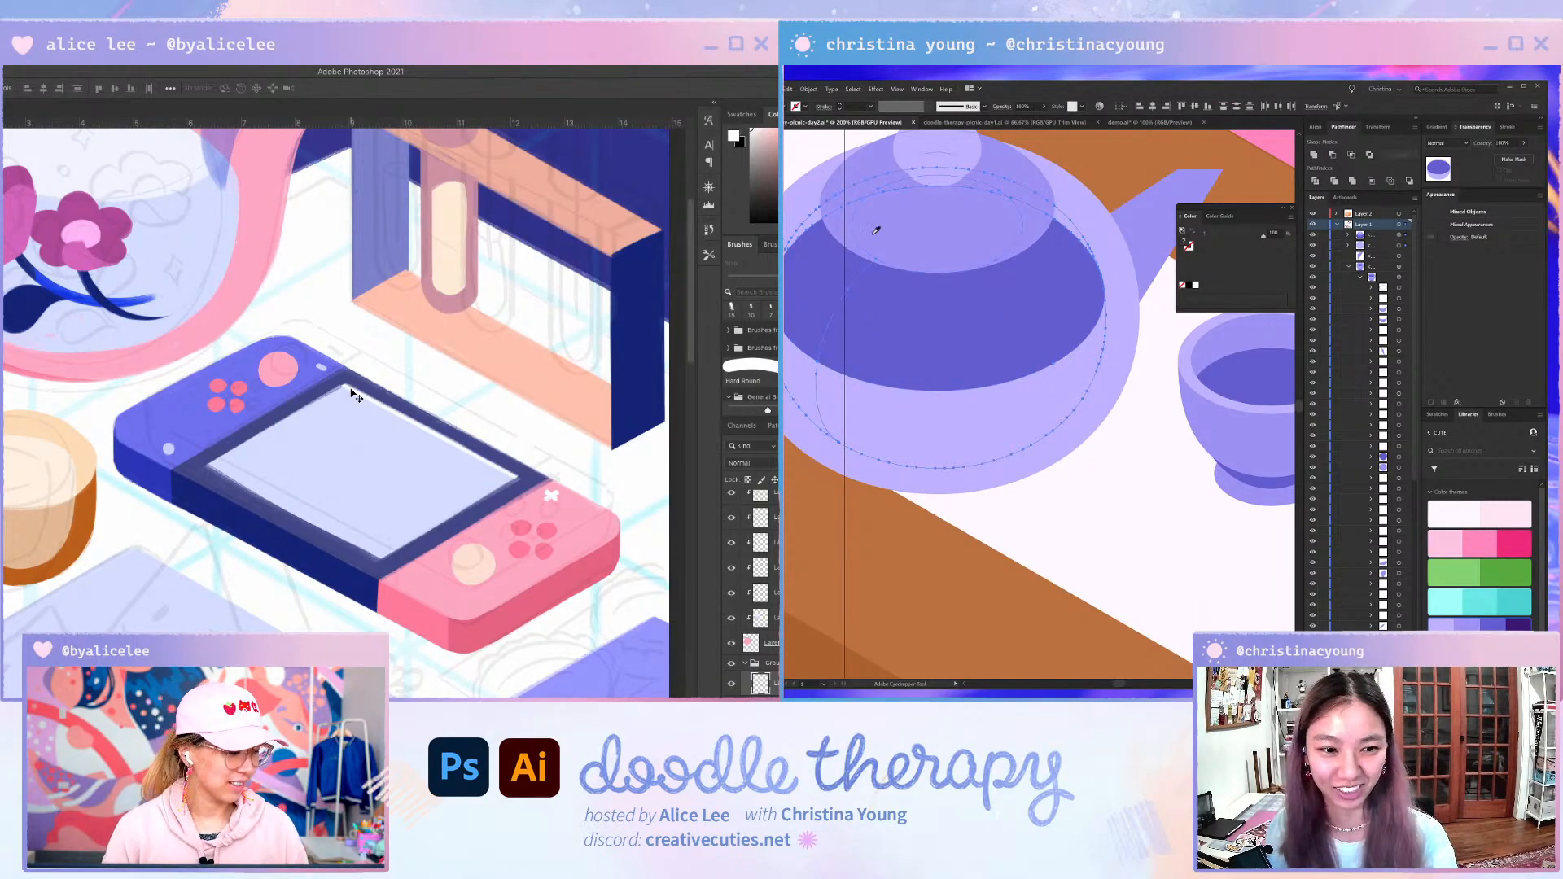
left_click(899, 242)
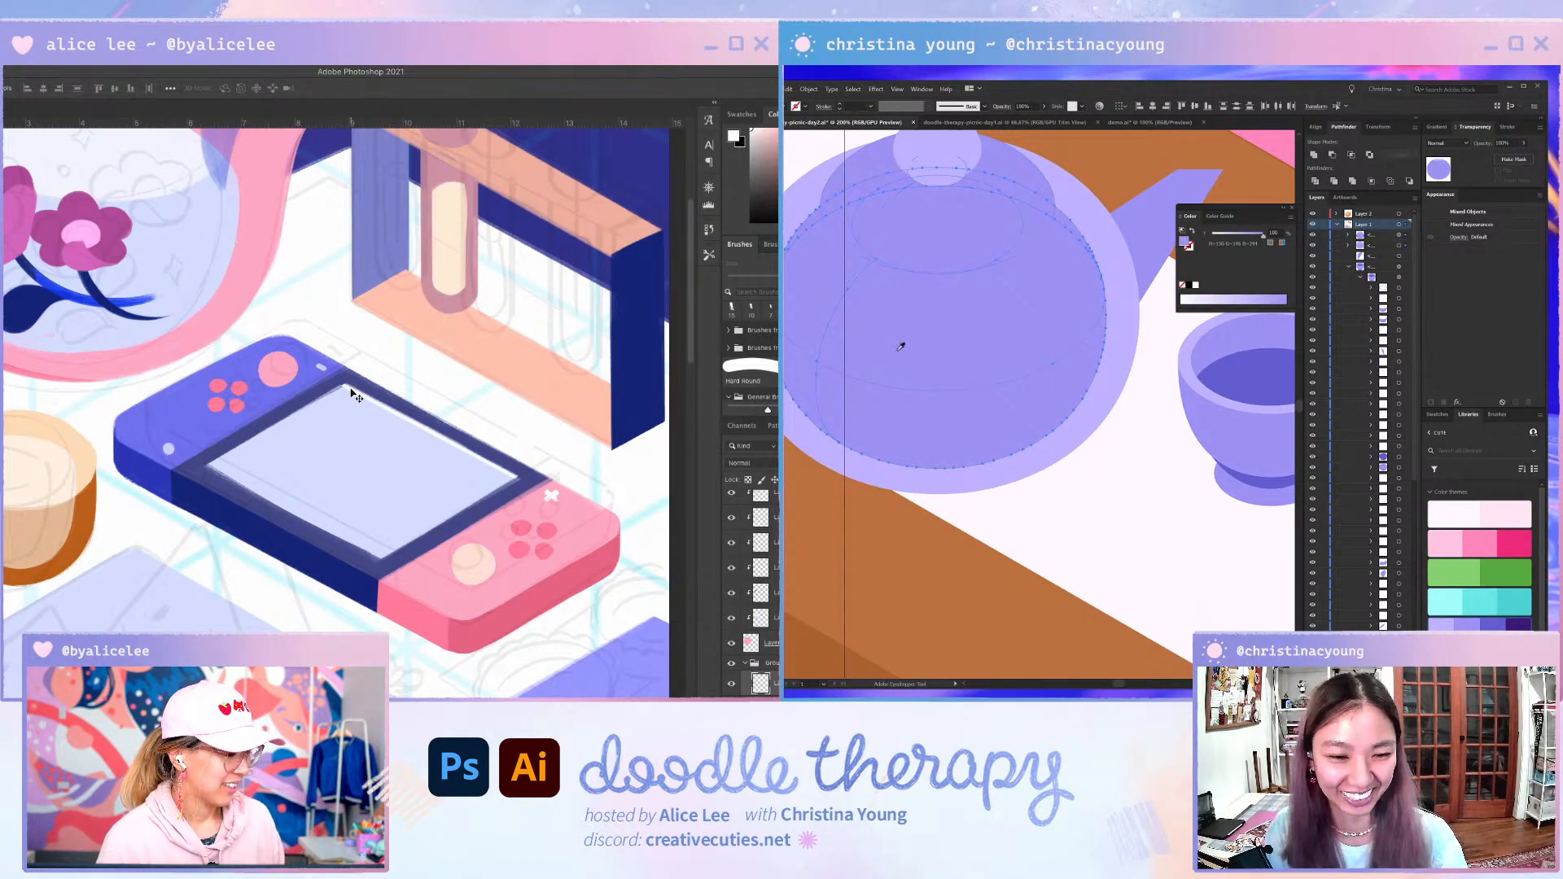
- Undo the medium purple recolor of the teapot's inner body shape and dark ellipse
key("a")
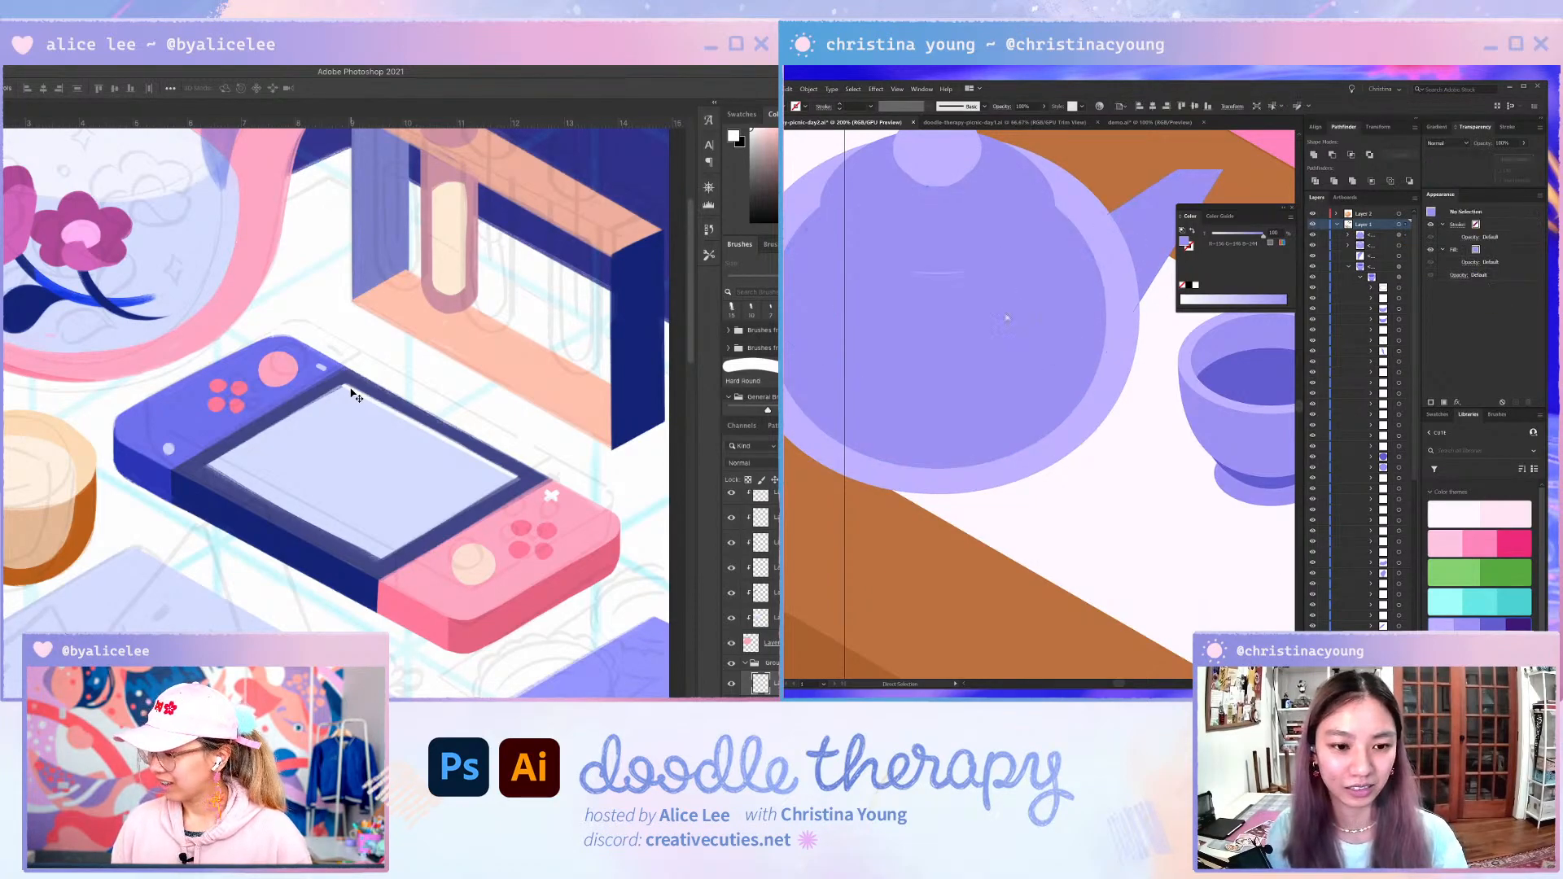
left_click(994, 421)
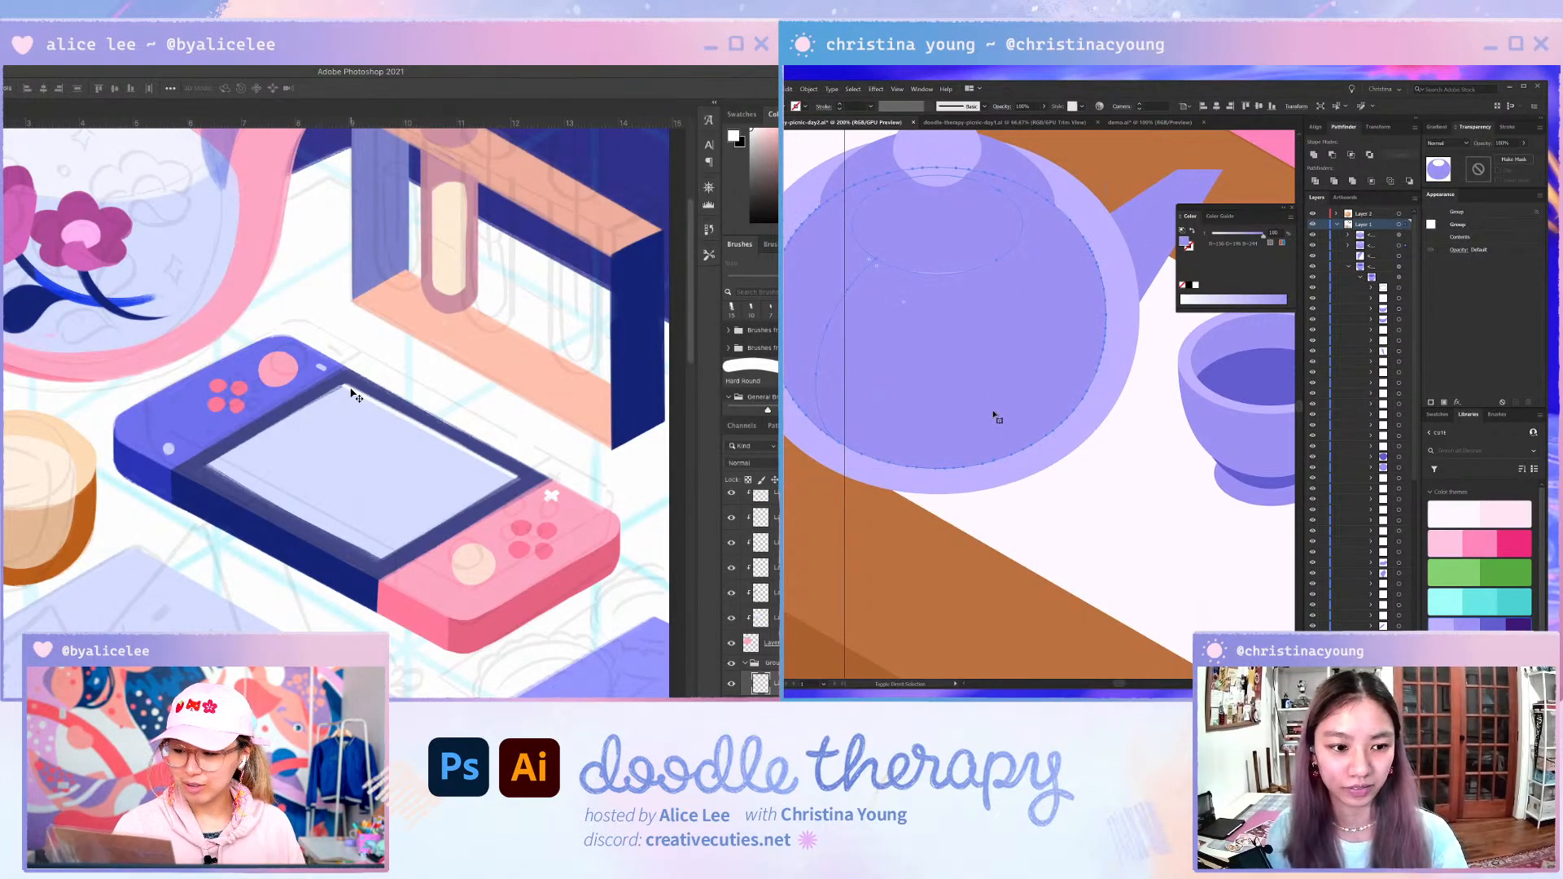
key("v")
left_click(1005, 414, "ctrl")
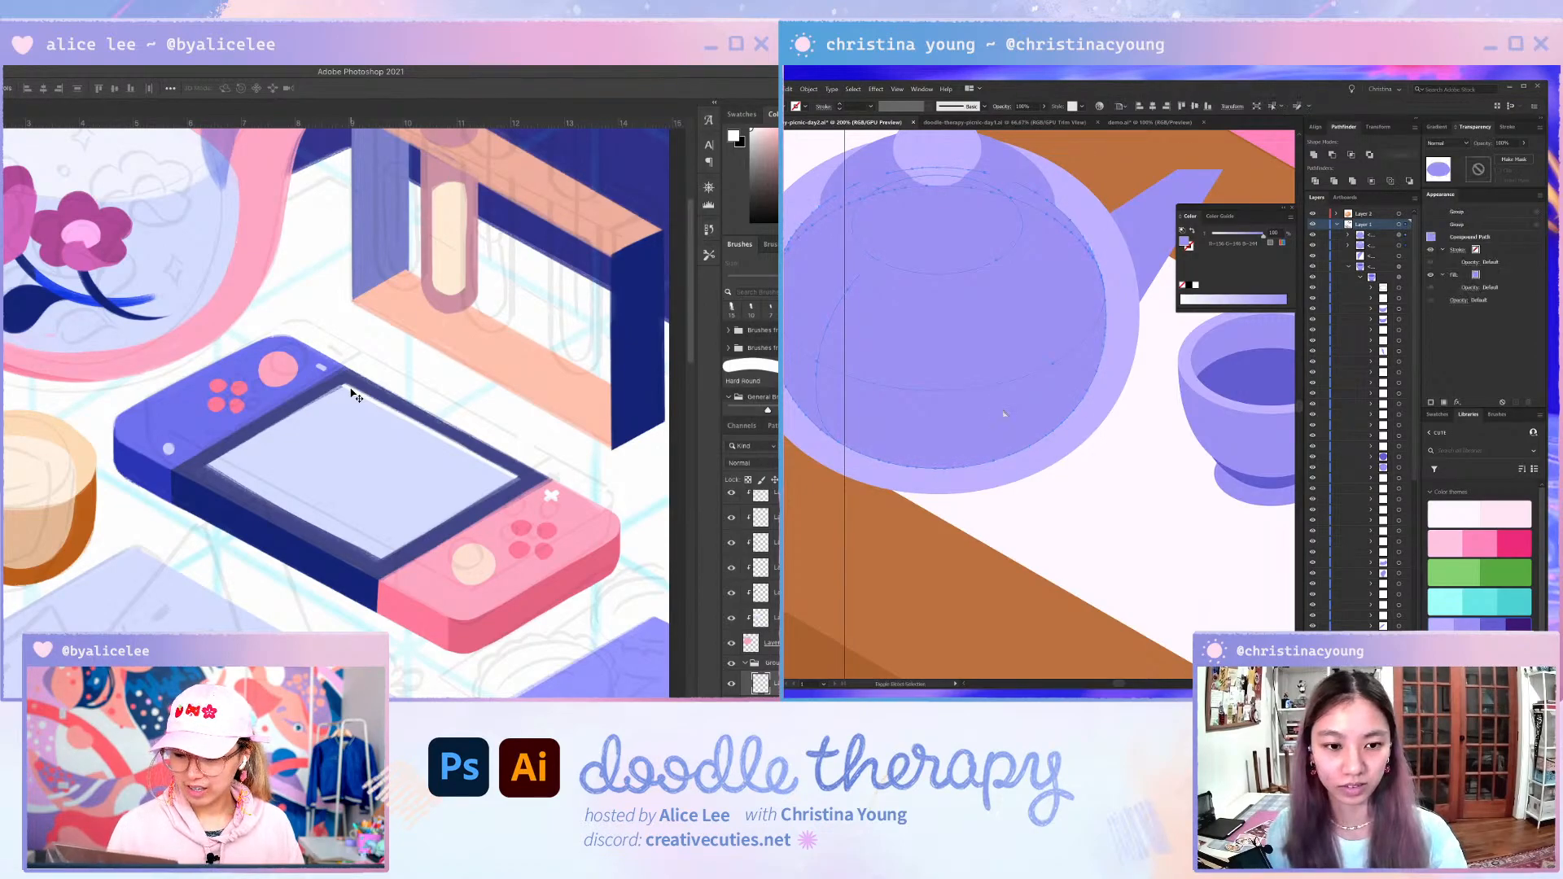
left_click(1126, 367)
key("ctrl+z")
key("ctrl+z")
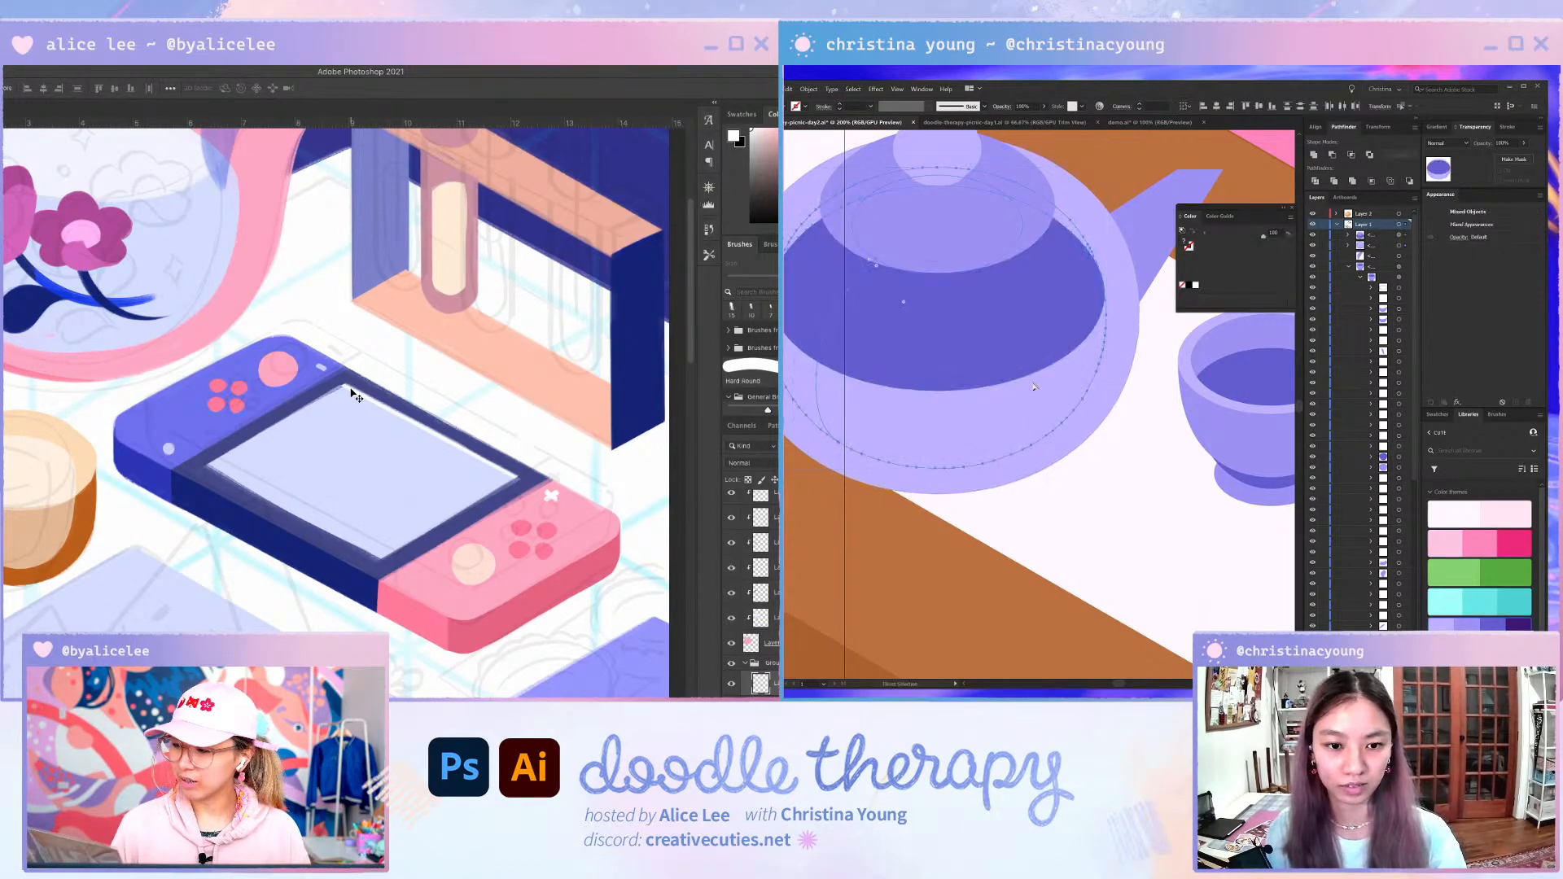
- Widen the dark ellipse slightly so its edge meets the side of the teapot's inner body outline
left_click(1033, 394)
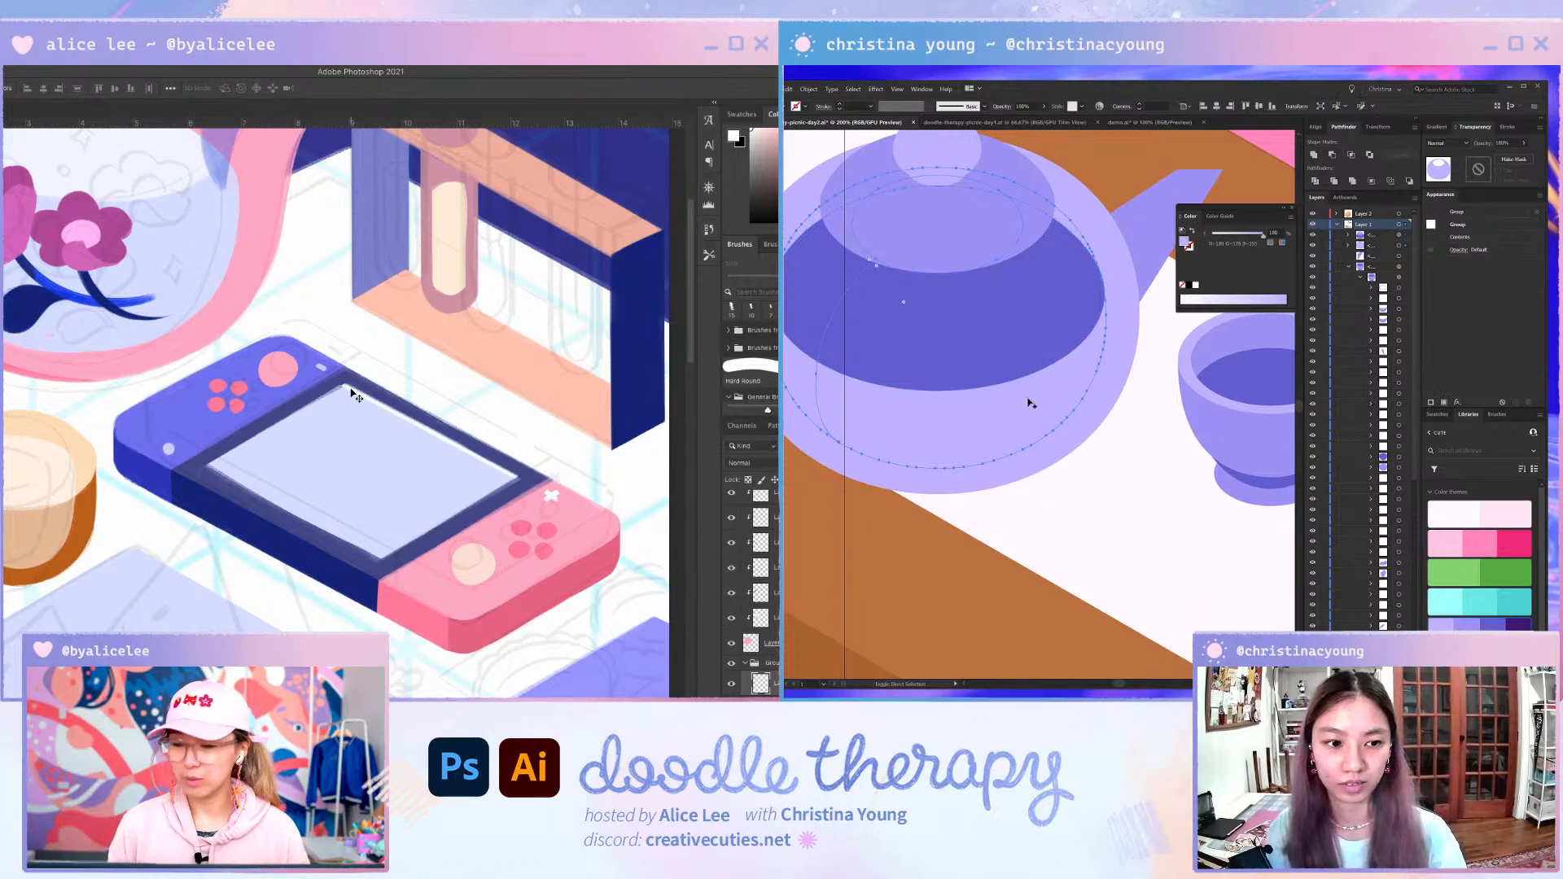
key("shift+m")
key("a")
left_click(1061, 273)
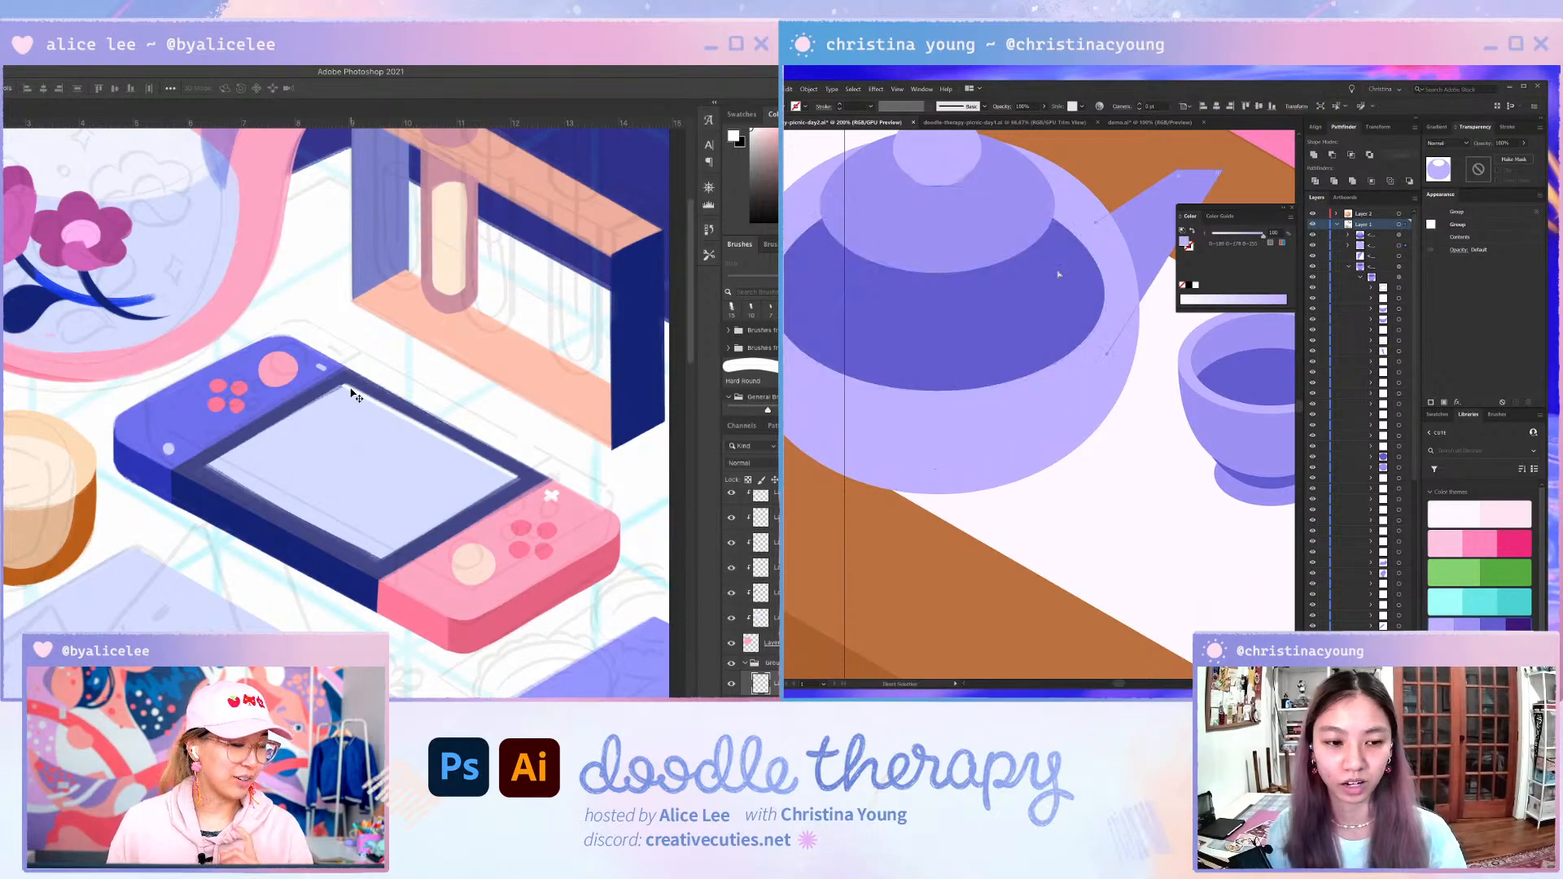
key("v")
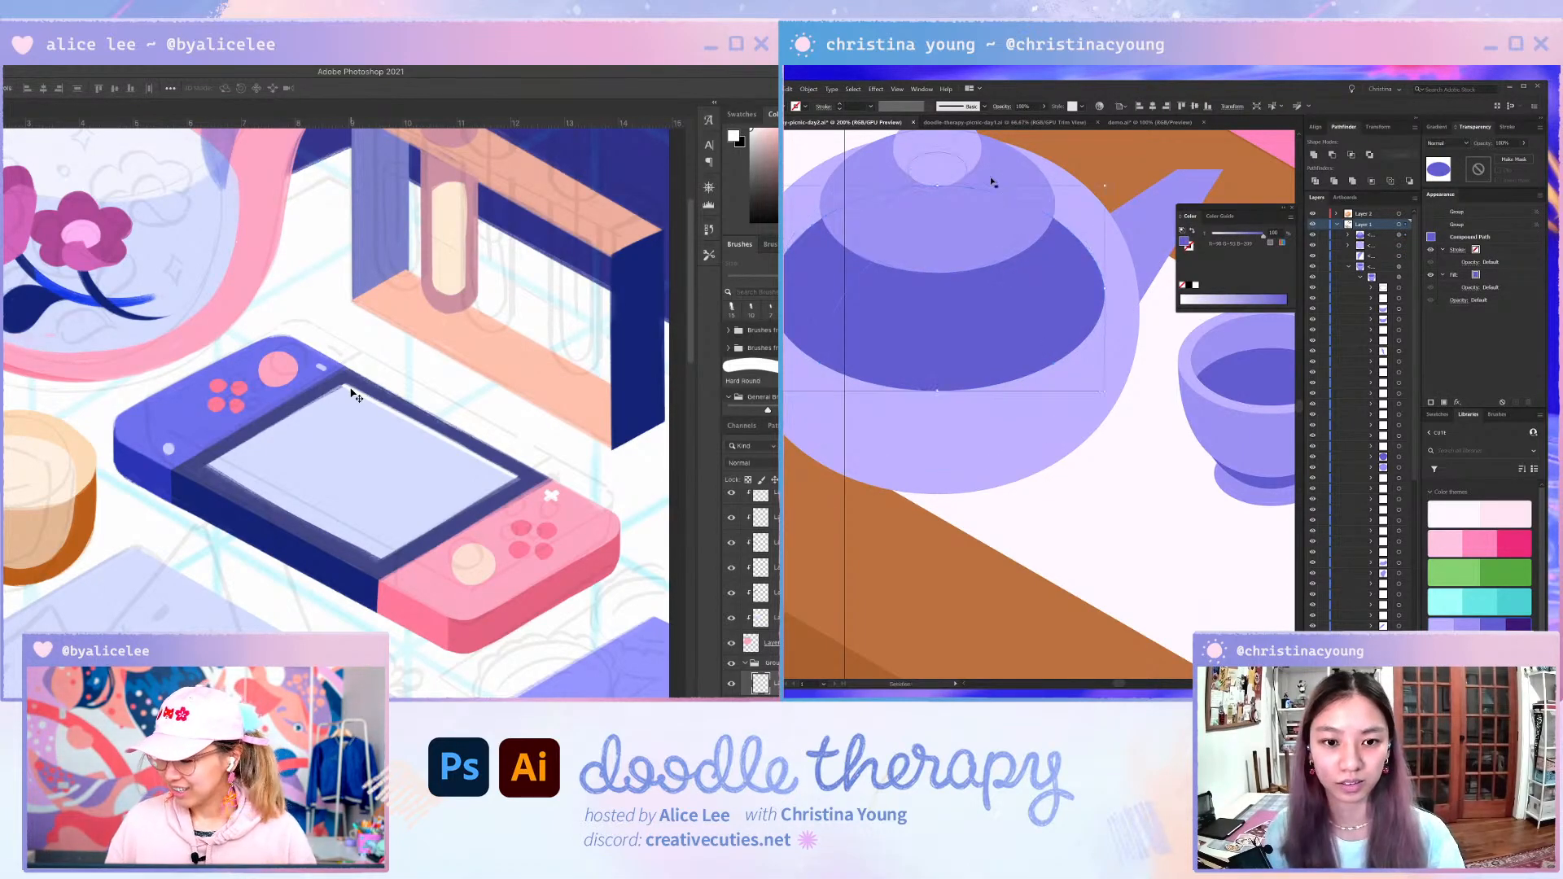
key("a")
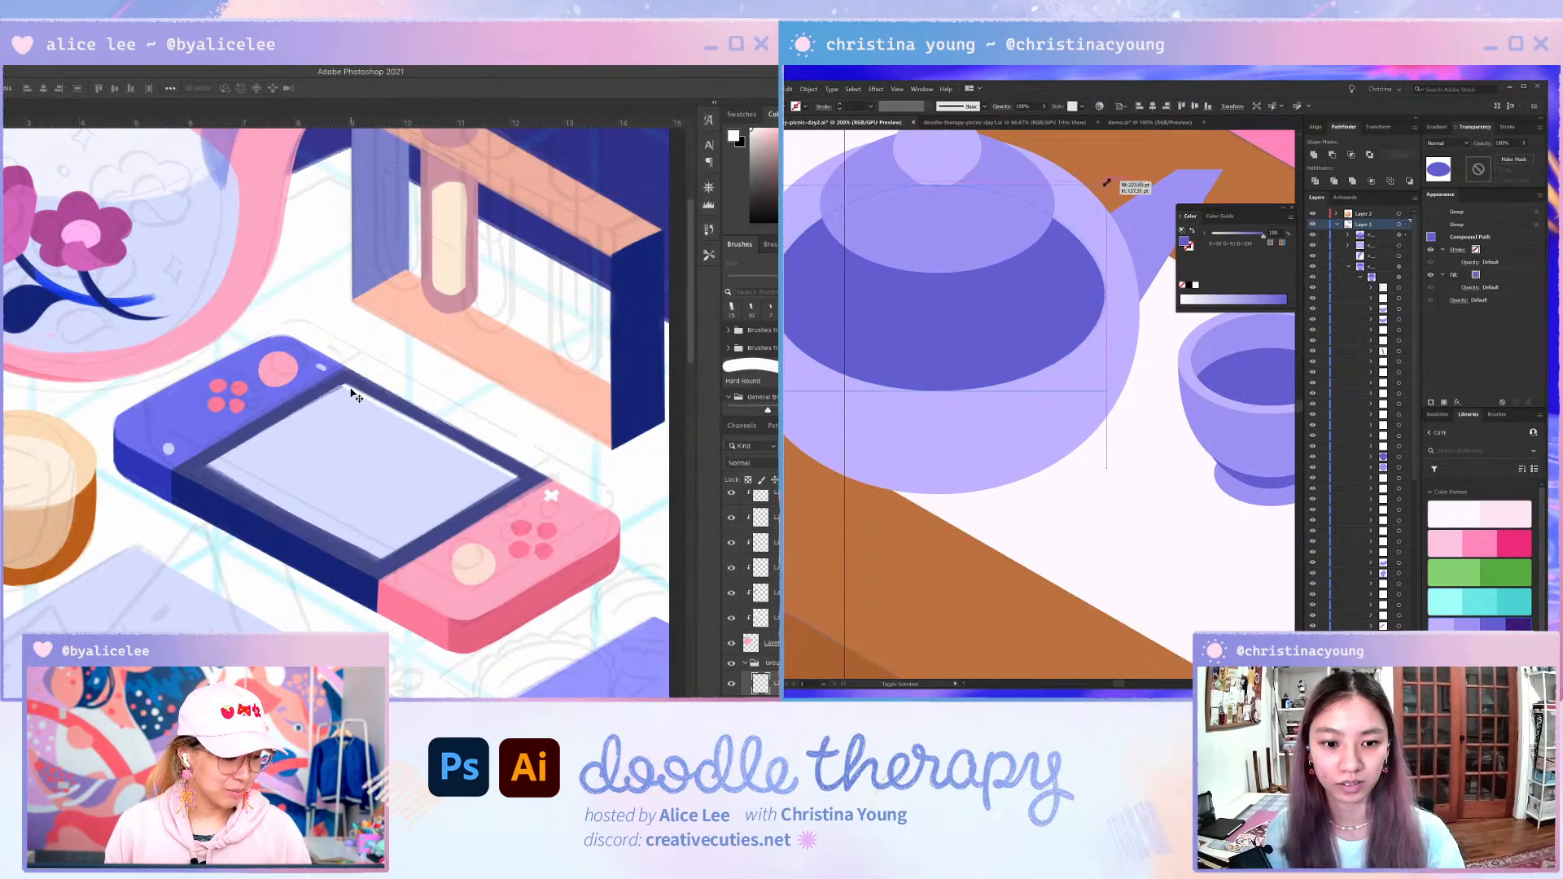
- Split off the area below the dark ellipse as its own crescent using Shape Builder on the ellipse and inner body shape
left_click(1047, 421, "shift")
key("shift+m")
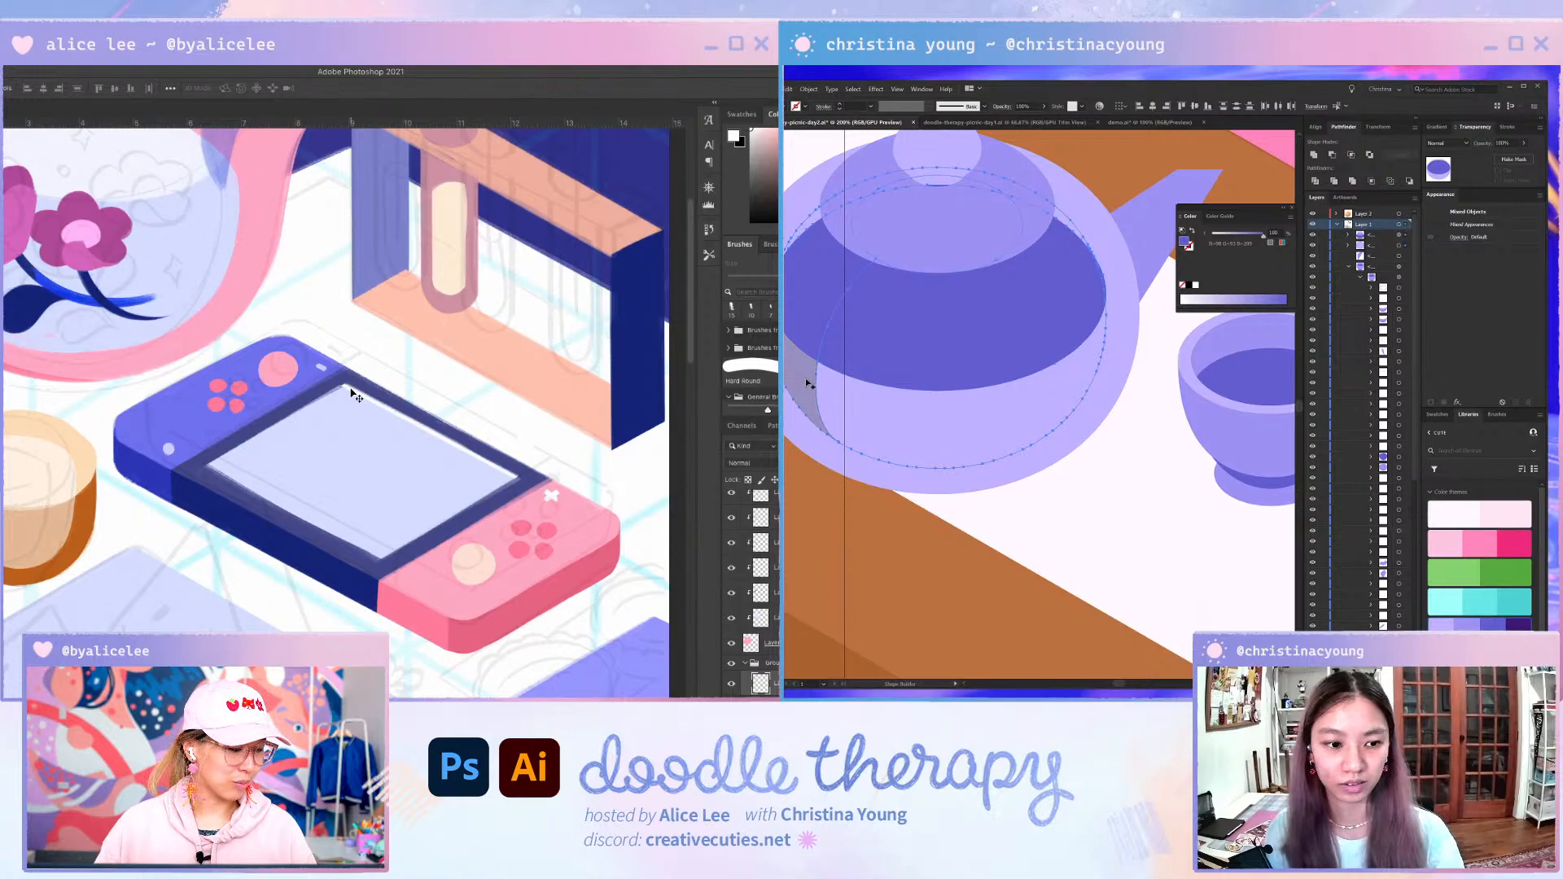
left_click_drag(809, 382, 826, 392)
- Recolor the crescent below the dark ellipse with the medium purple sampled from the teapot's lid
key("a")
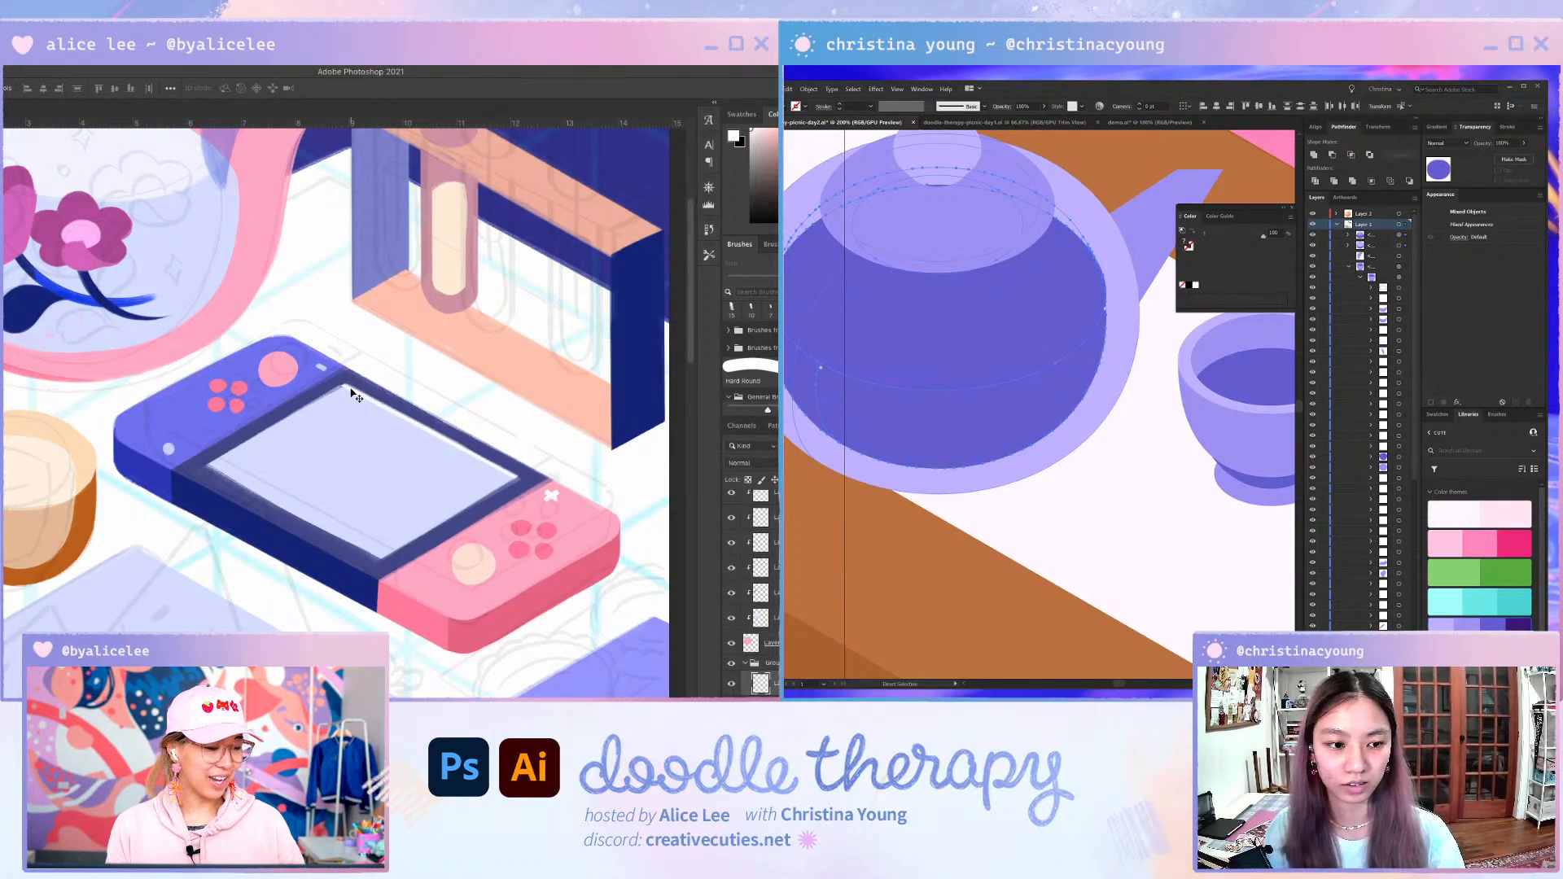
left_click(788, 472)
left_click(795, 409)
left_click(862, 414)
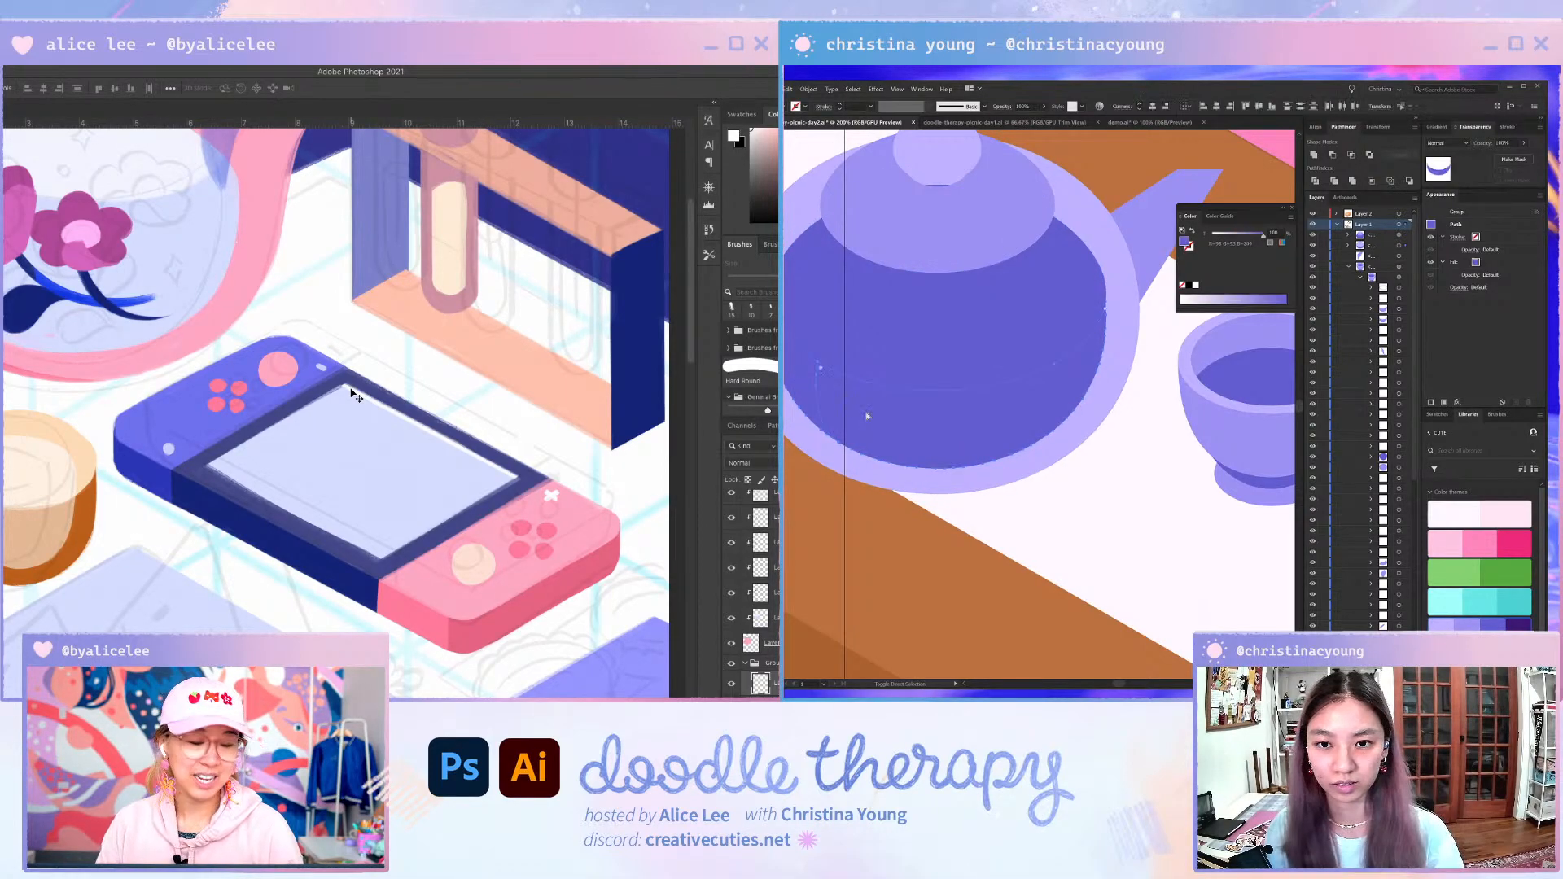
left_click(1316, 180)
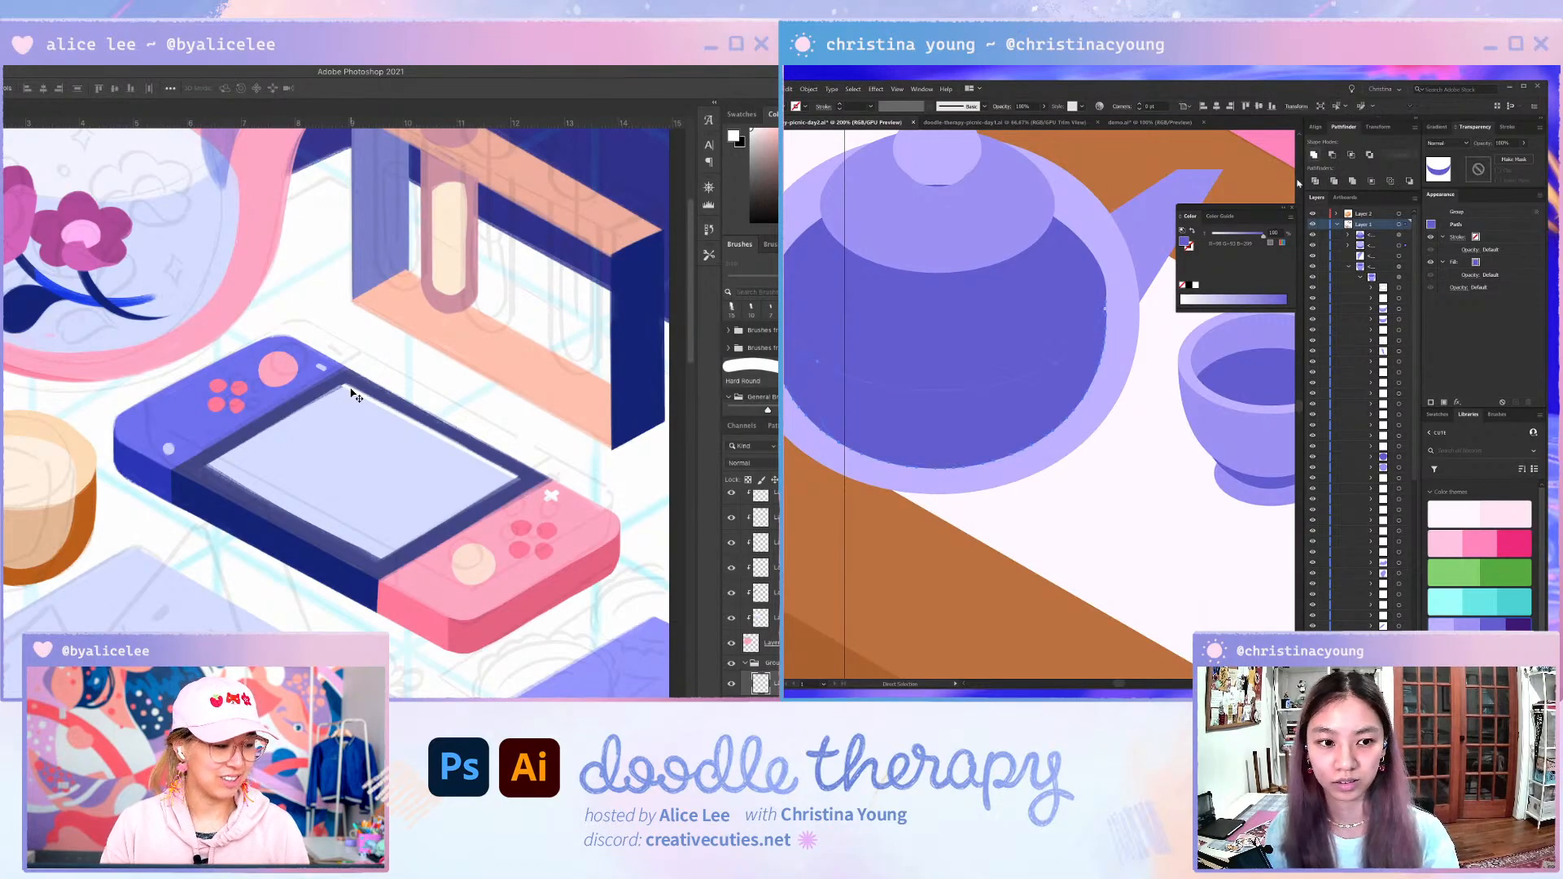
left_click(1018, 214)
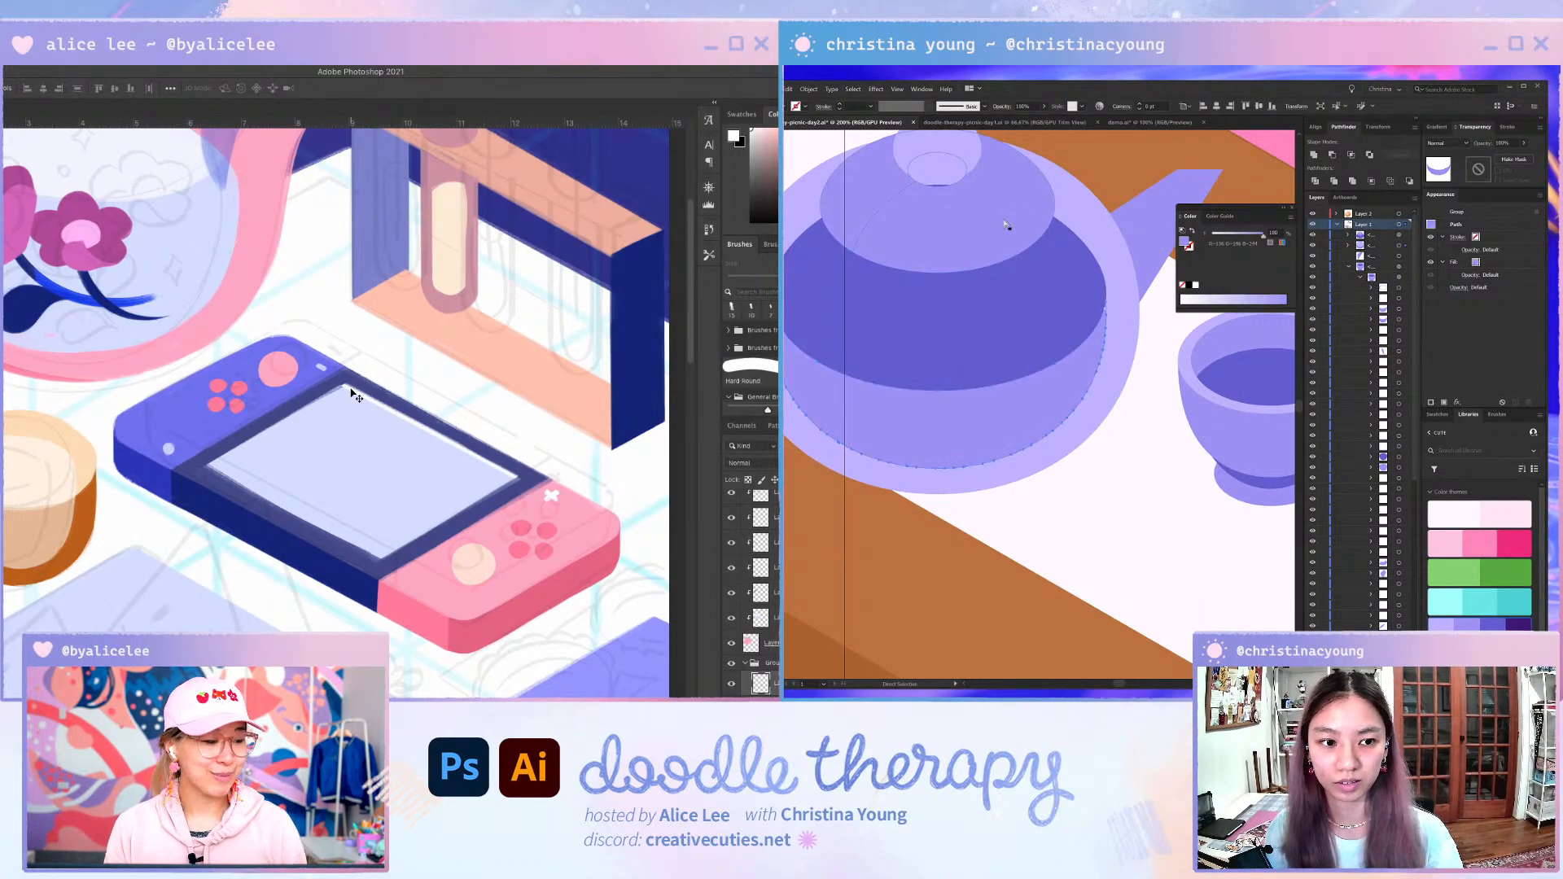
- Delete the leftover piece of the inner body shape around the teapot's lid
left_click(828, 218)
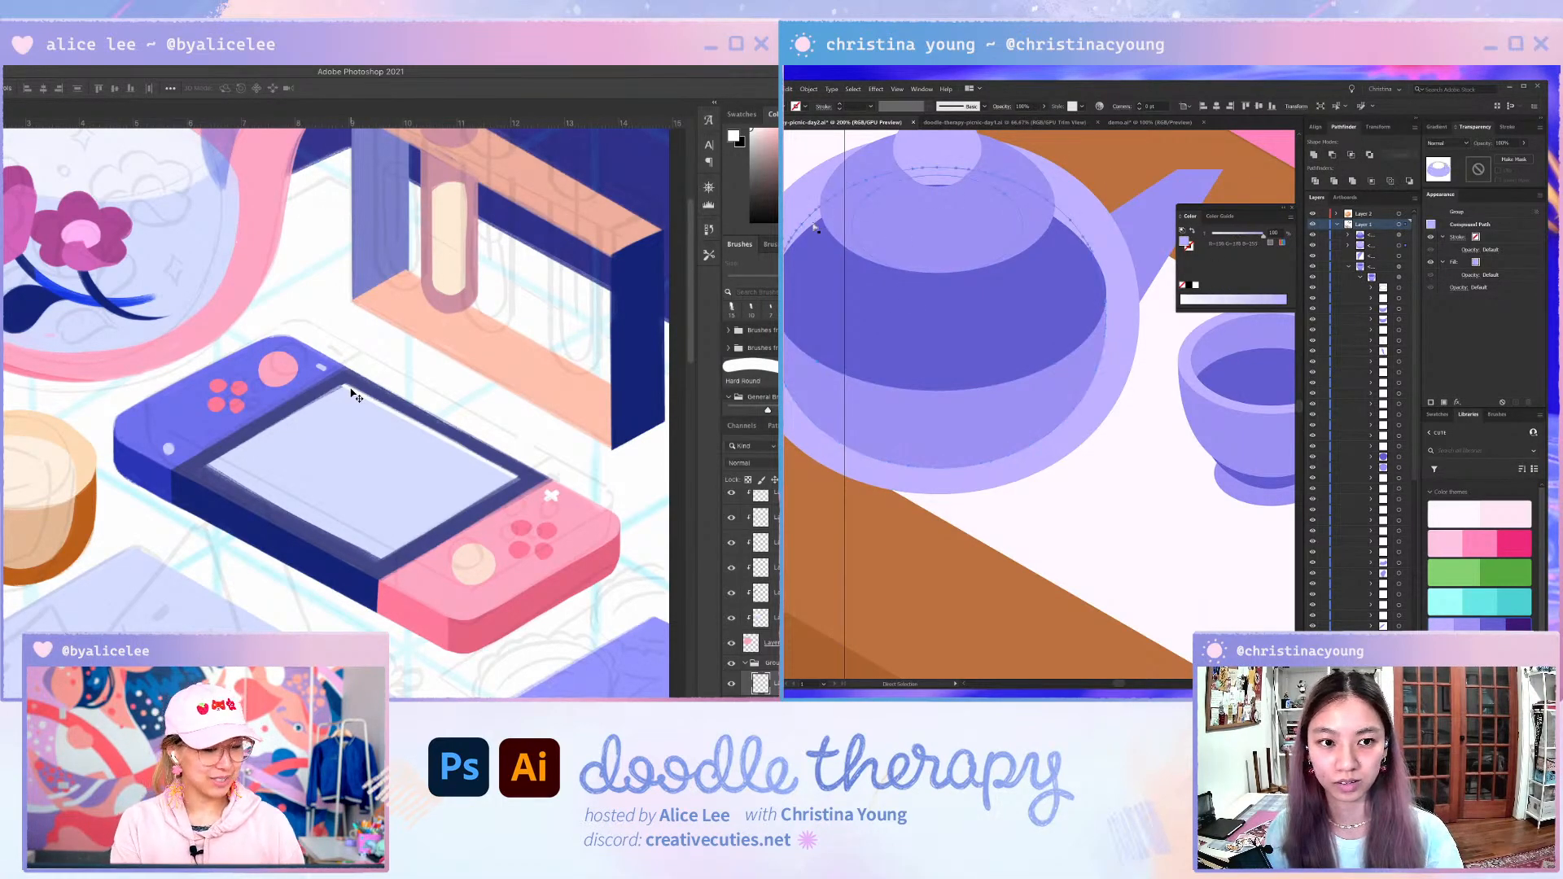
key("Delete")
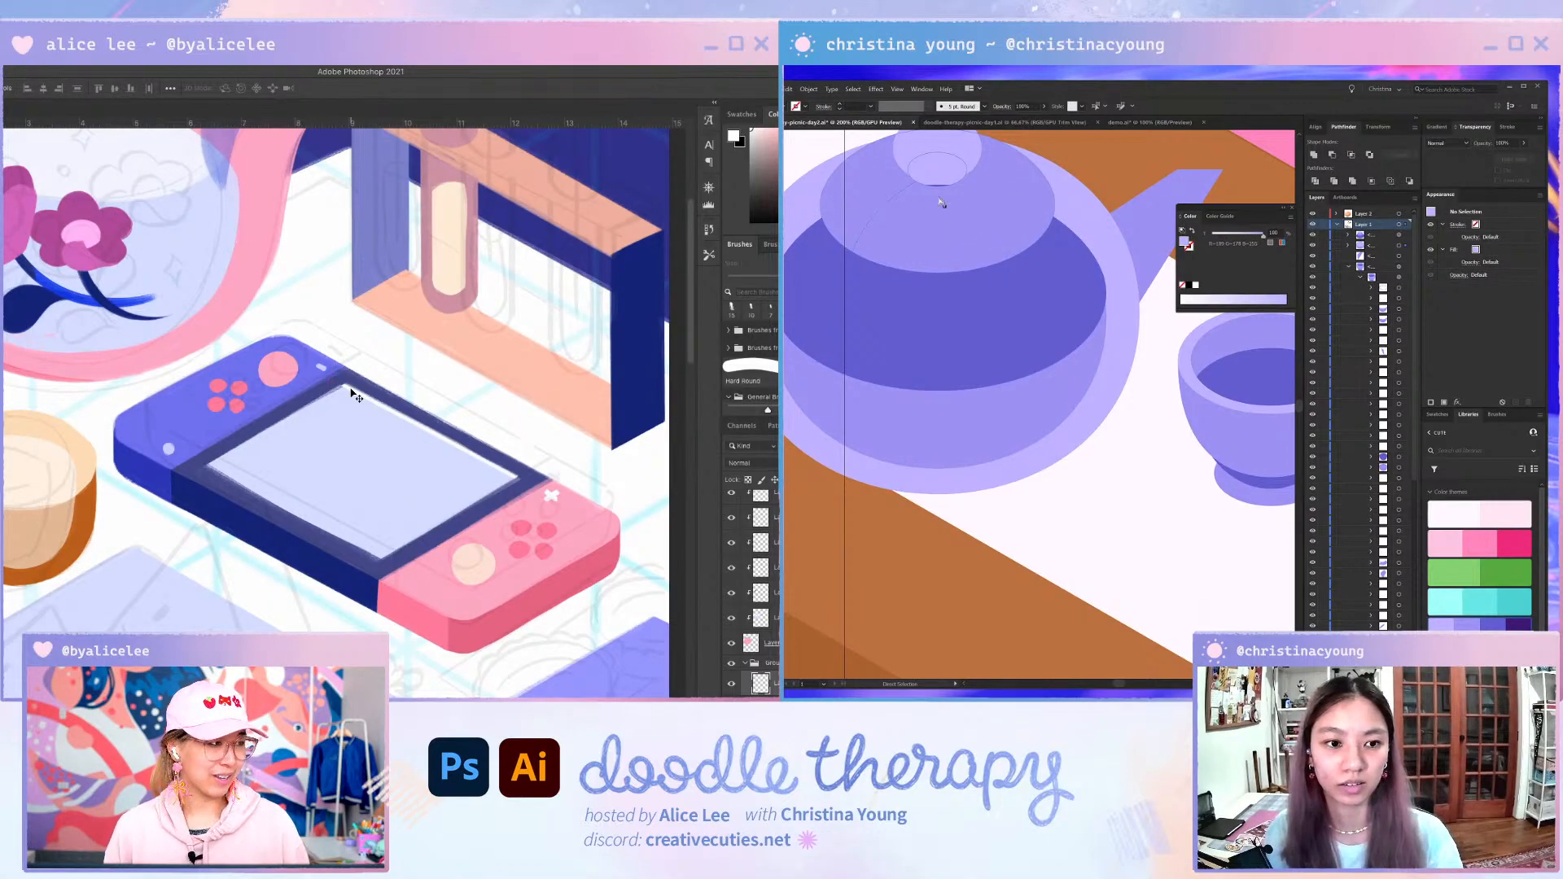
scroll(946, 213, "down", 1)
scroll(946, 212, "up", 1)
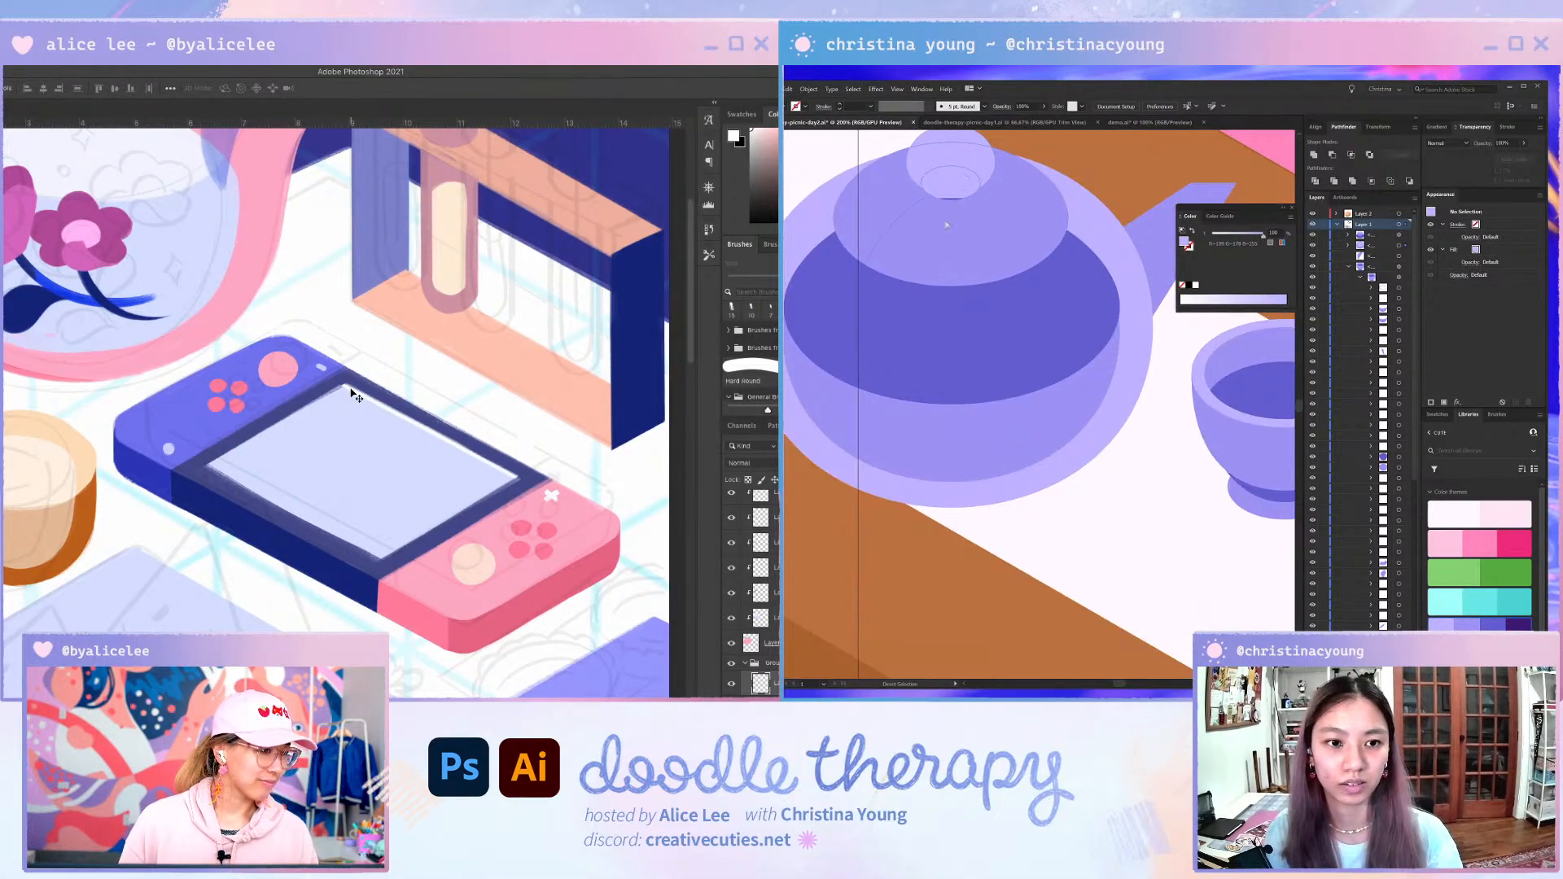
- Examine the teapot lid's knob and the small ellipses at its base by selecting them up close
key("v")
left_click(956, 163)
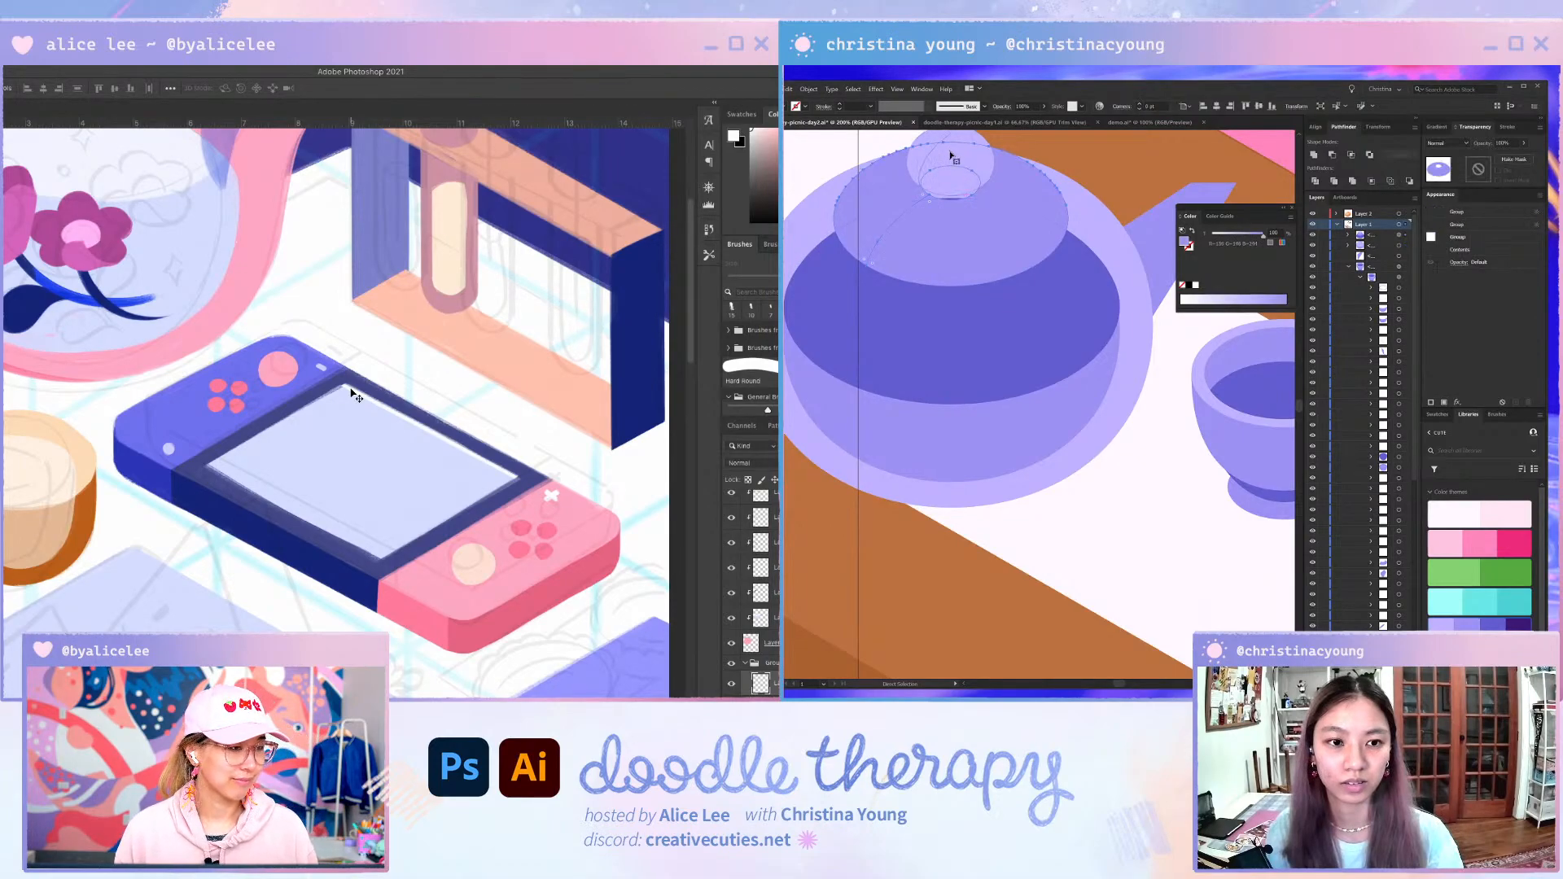
left_click(952, 161)
scroll(952, 196, "up", 1)
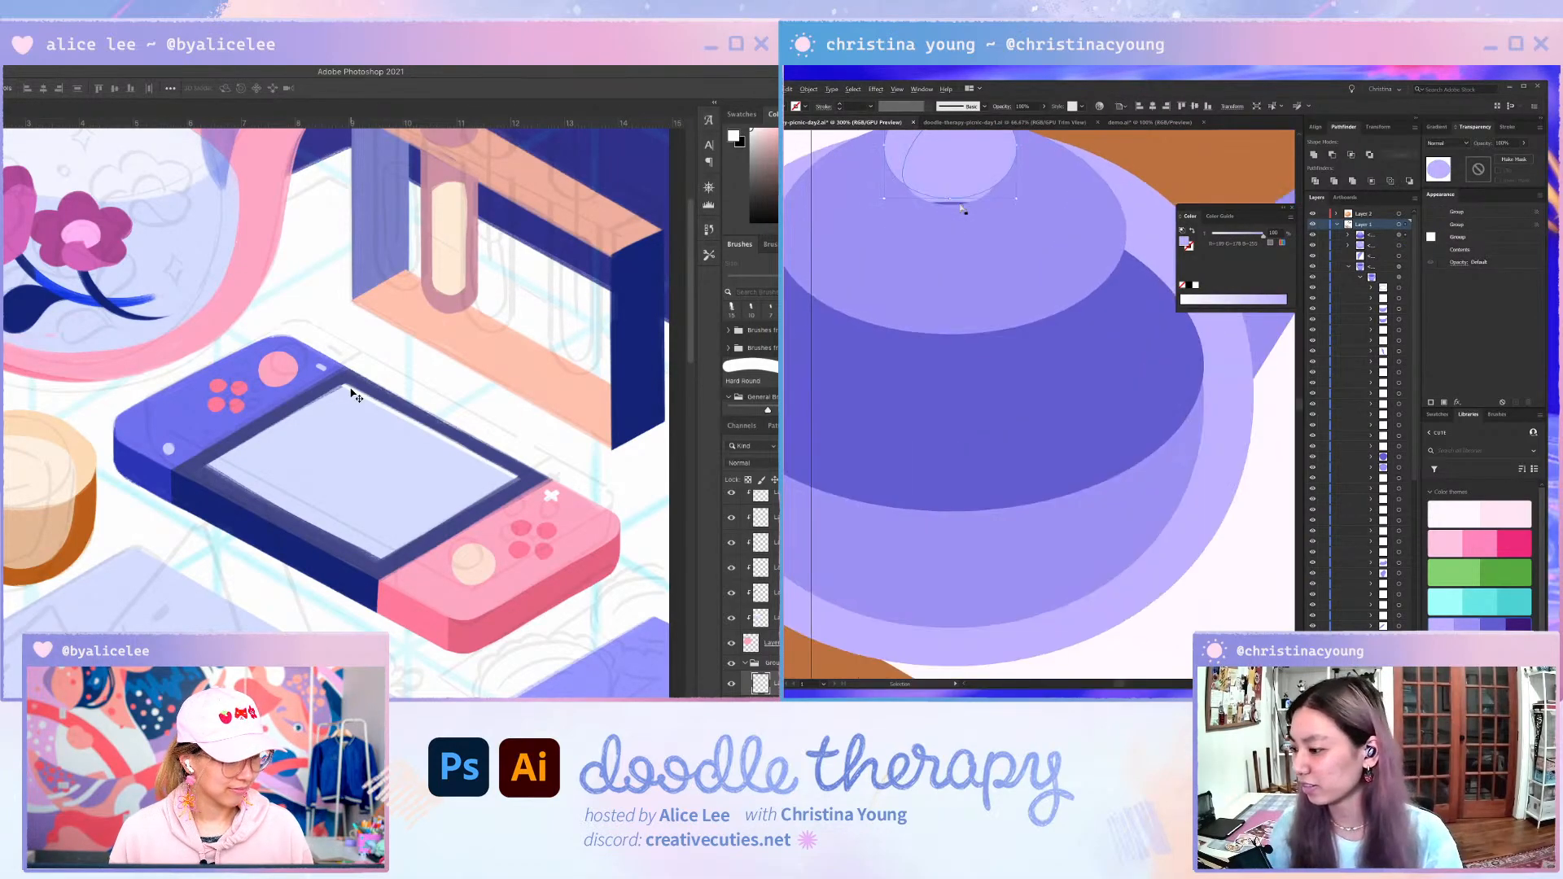
key("a")
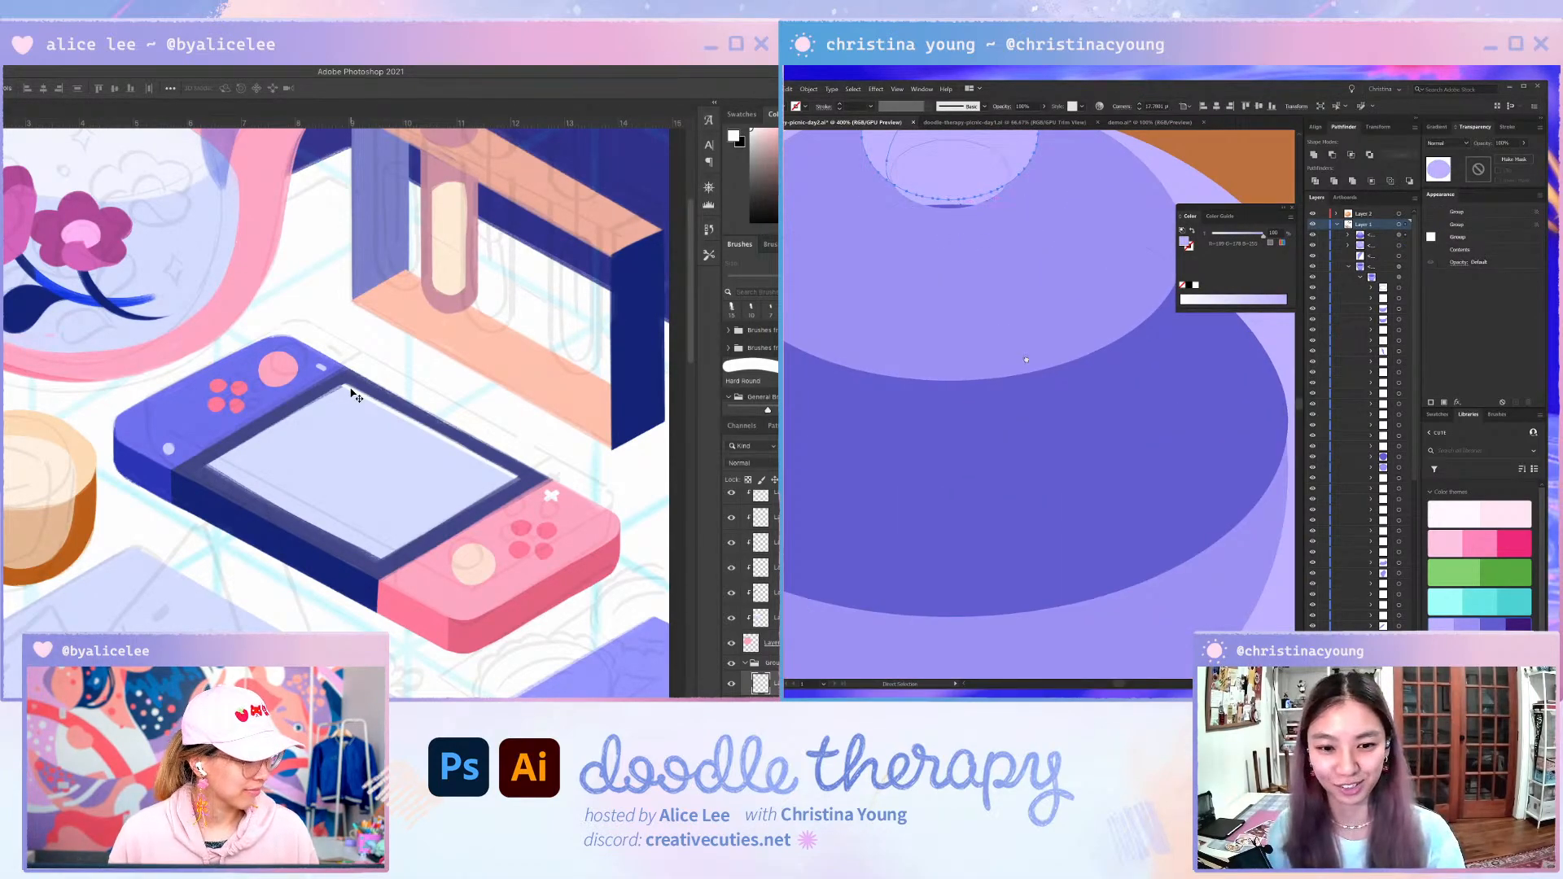
left_click_drag(988, 205, 1073, 386)
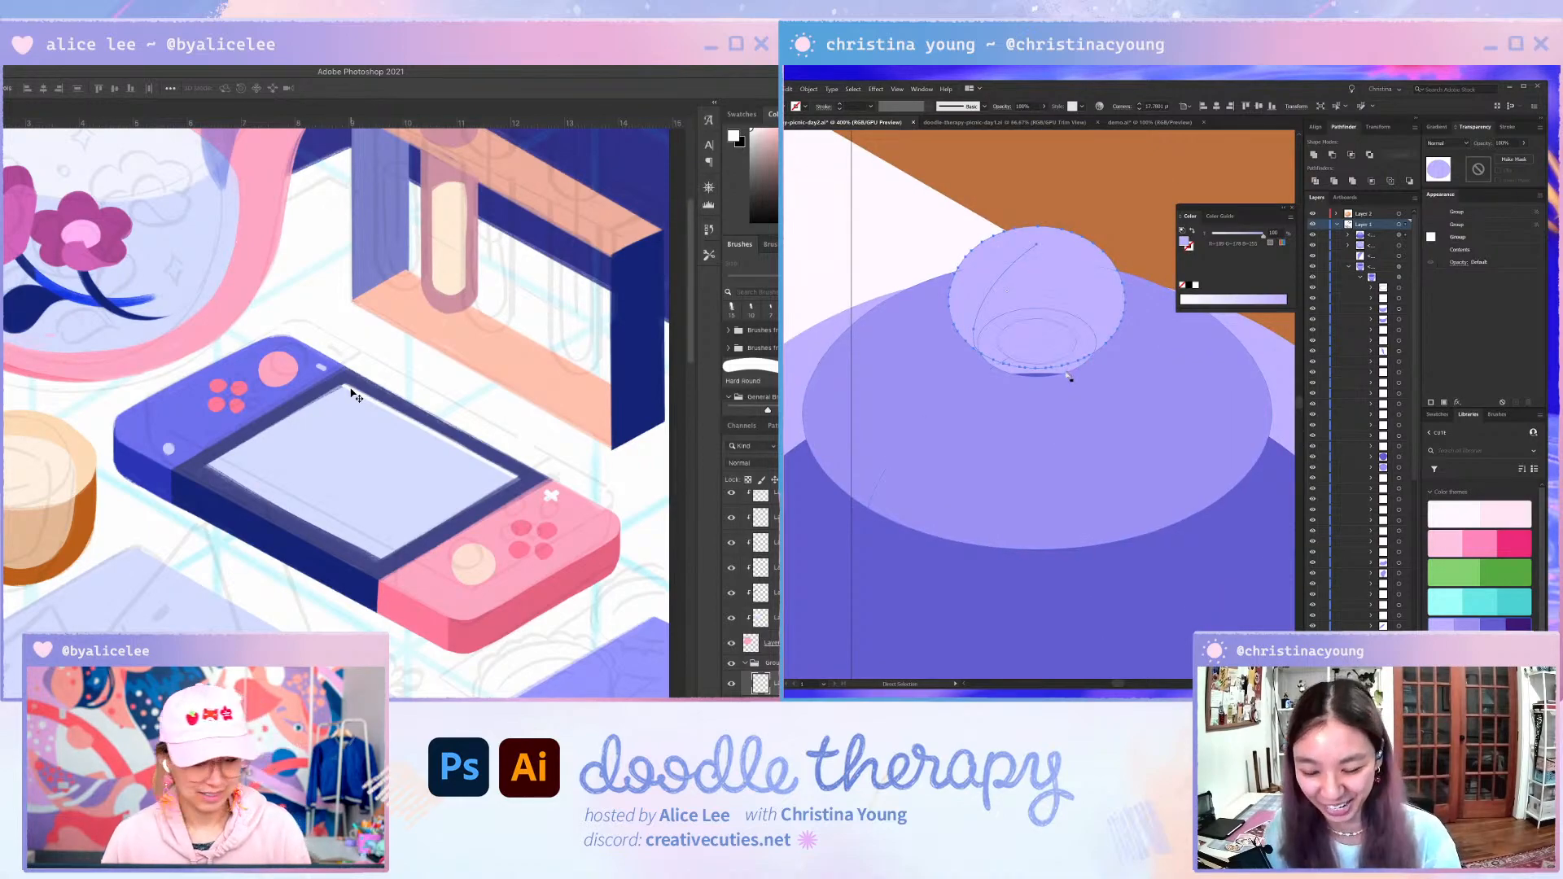
left_click(1069, 314)
left_click_drag(234, 341, 272, 487)
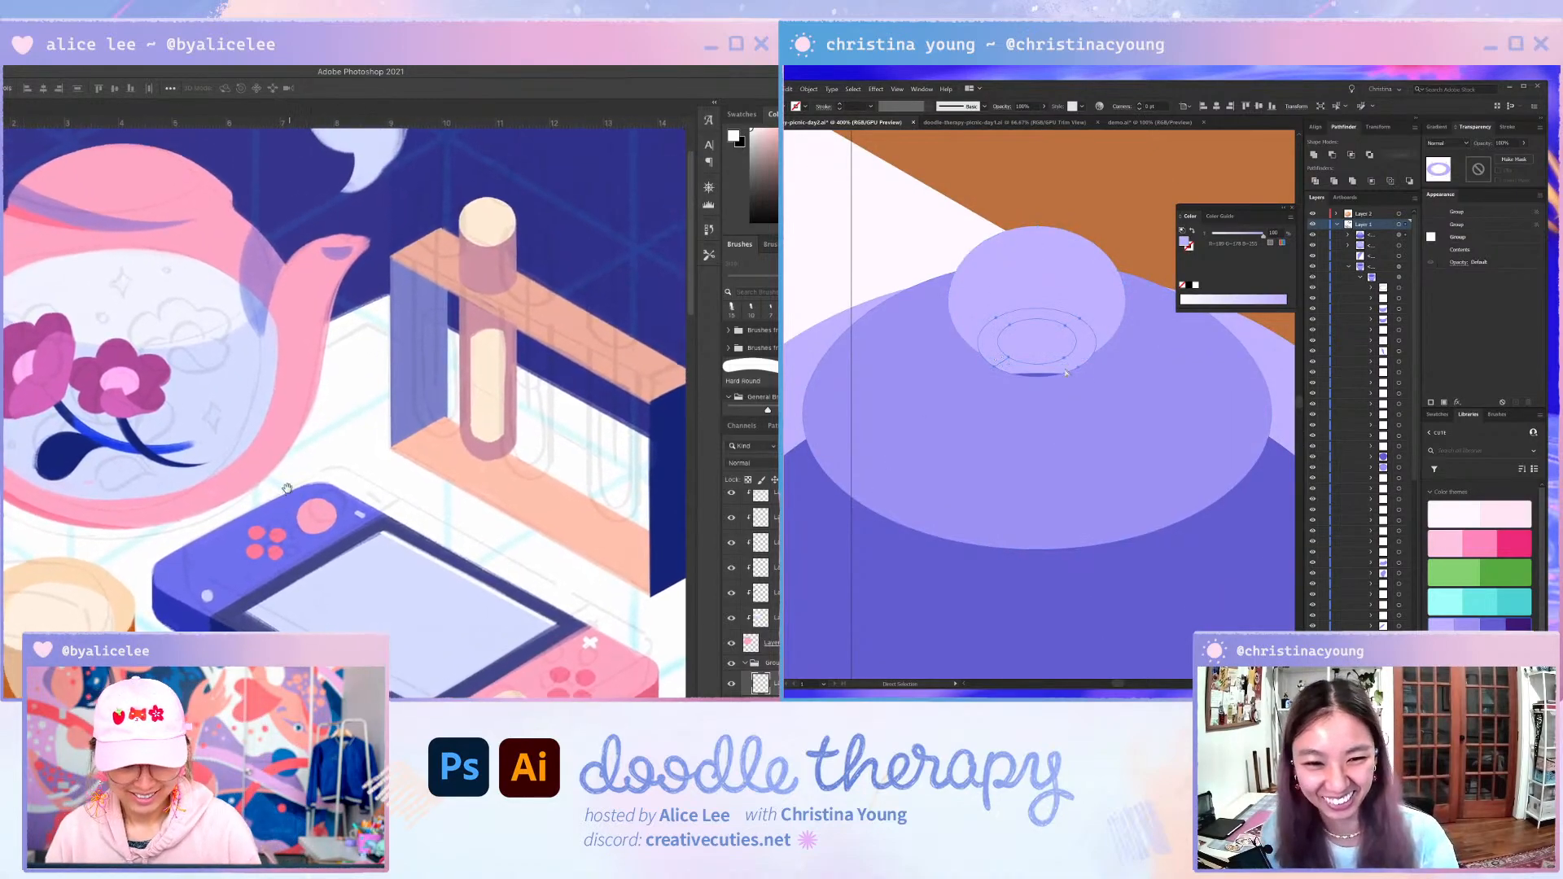
left_click(1072, 303, "shift")
key("v")
scroll(1072, 302, "down", 1)
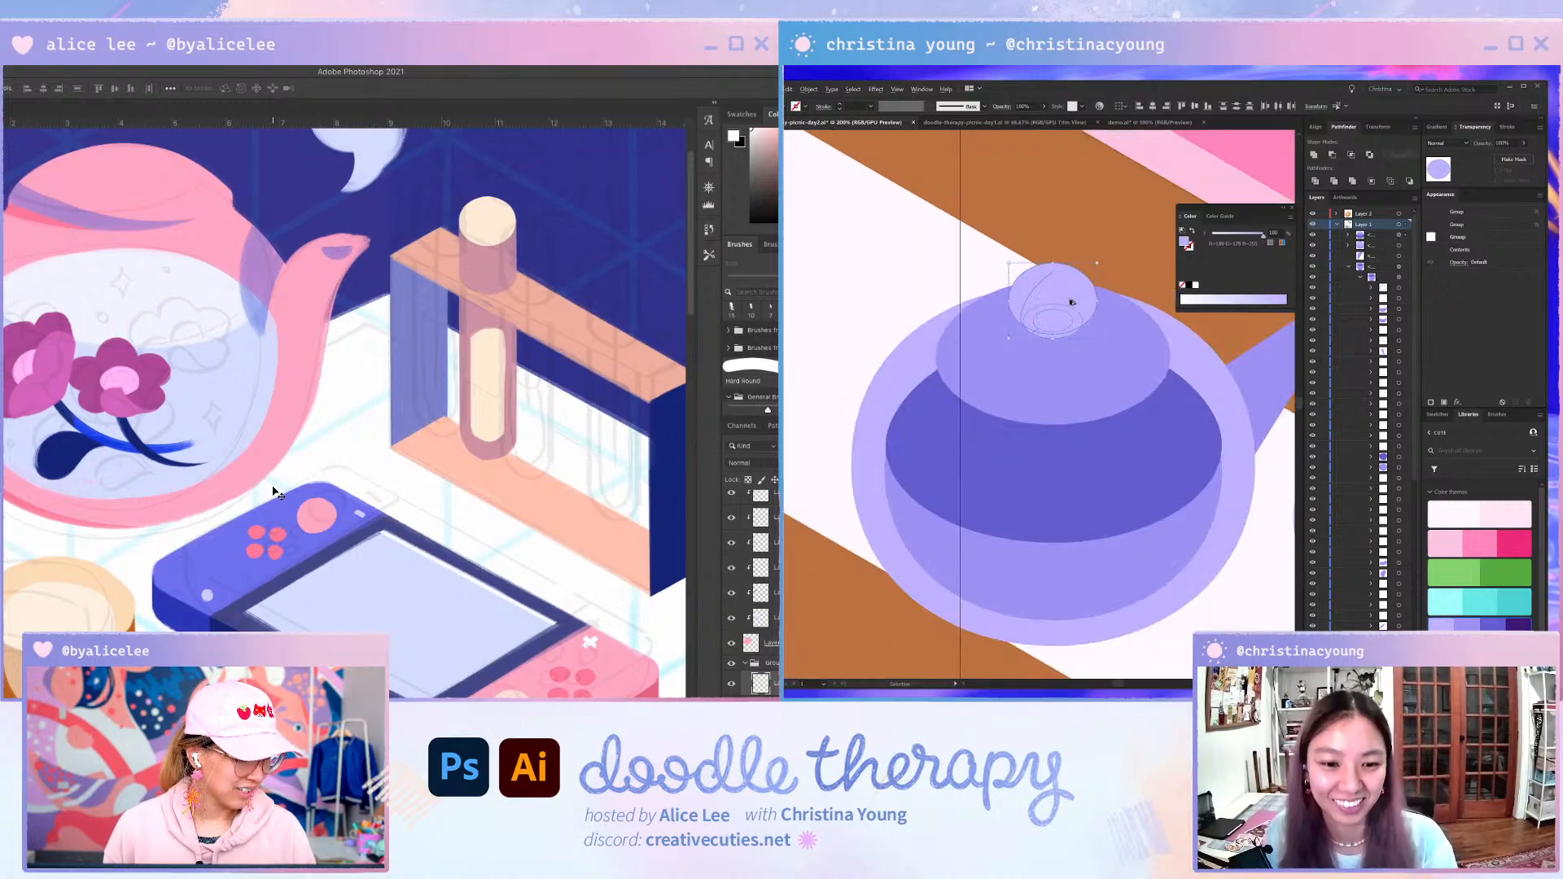
- Clear the selection and turn on Trim View to hide the artwork outside the artboard
scroll(1071, 302, "down", 3)
left_click(978, 417)
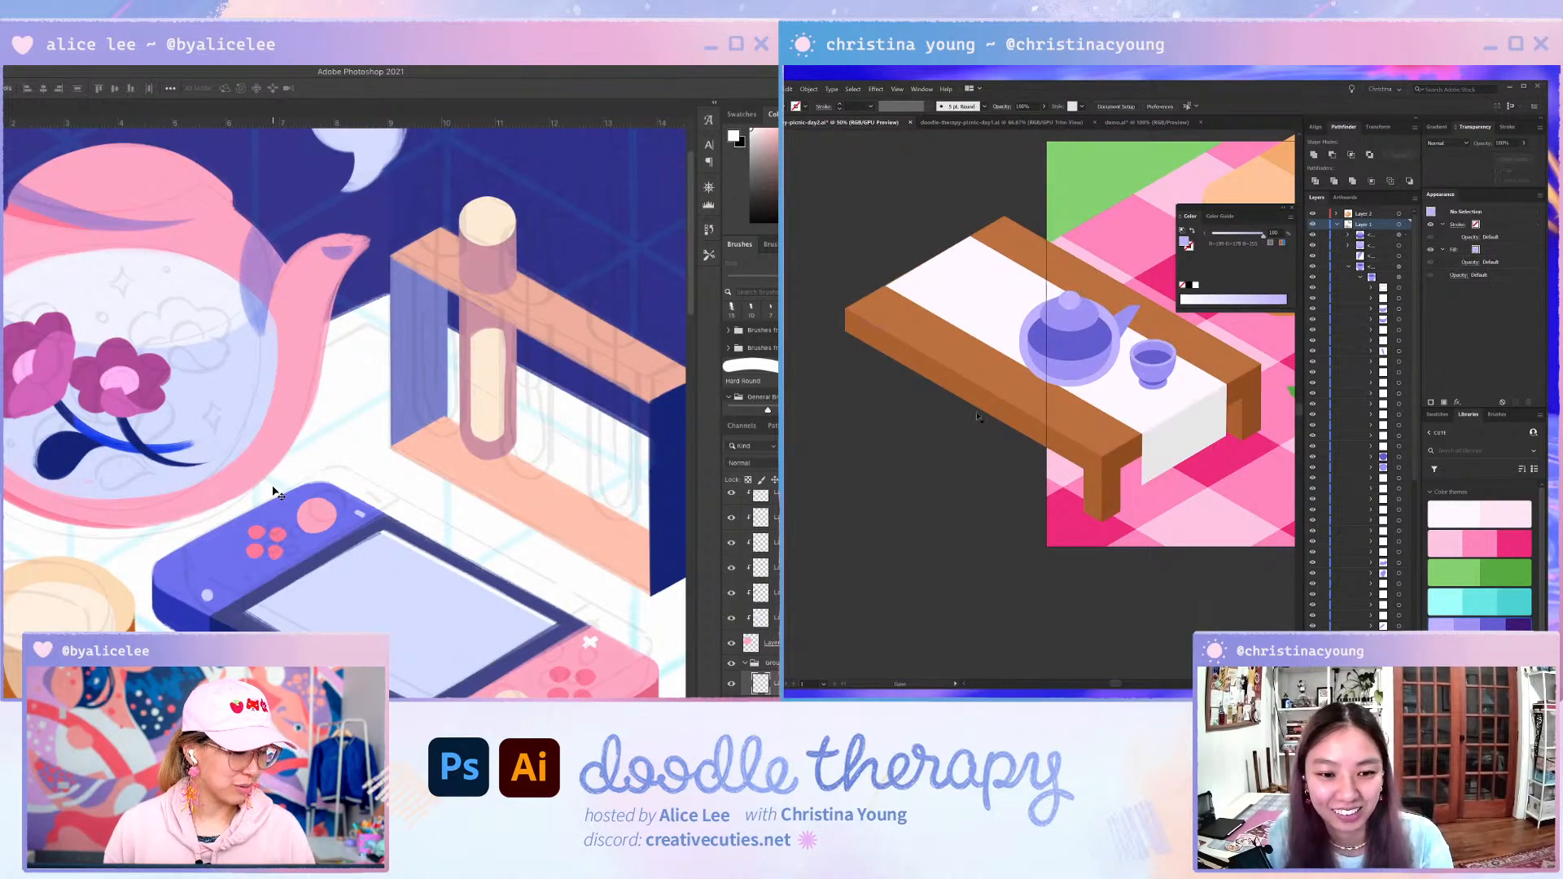
left_click_drag(1197, 377, 1009, 412)
key("ctrl+shift+t")
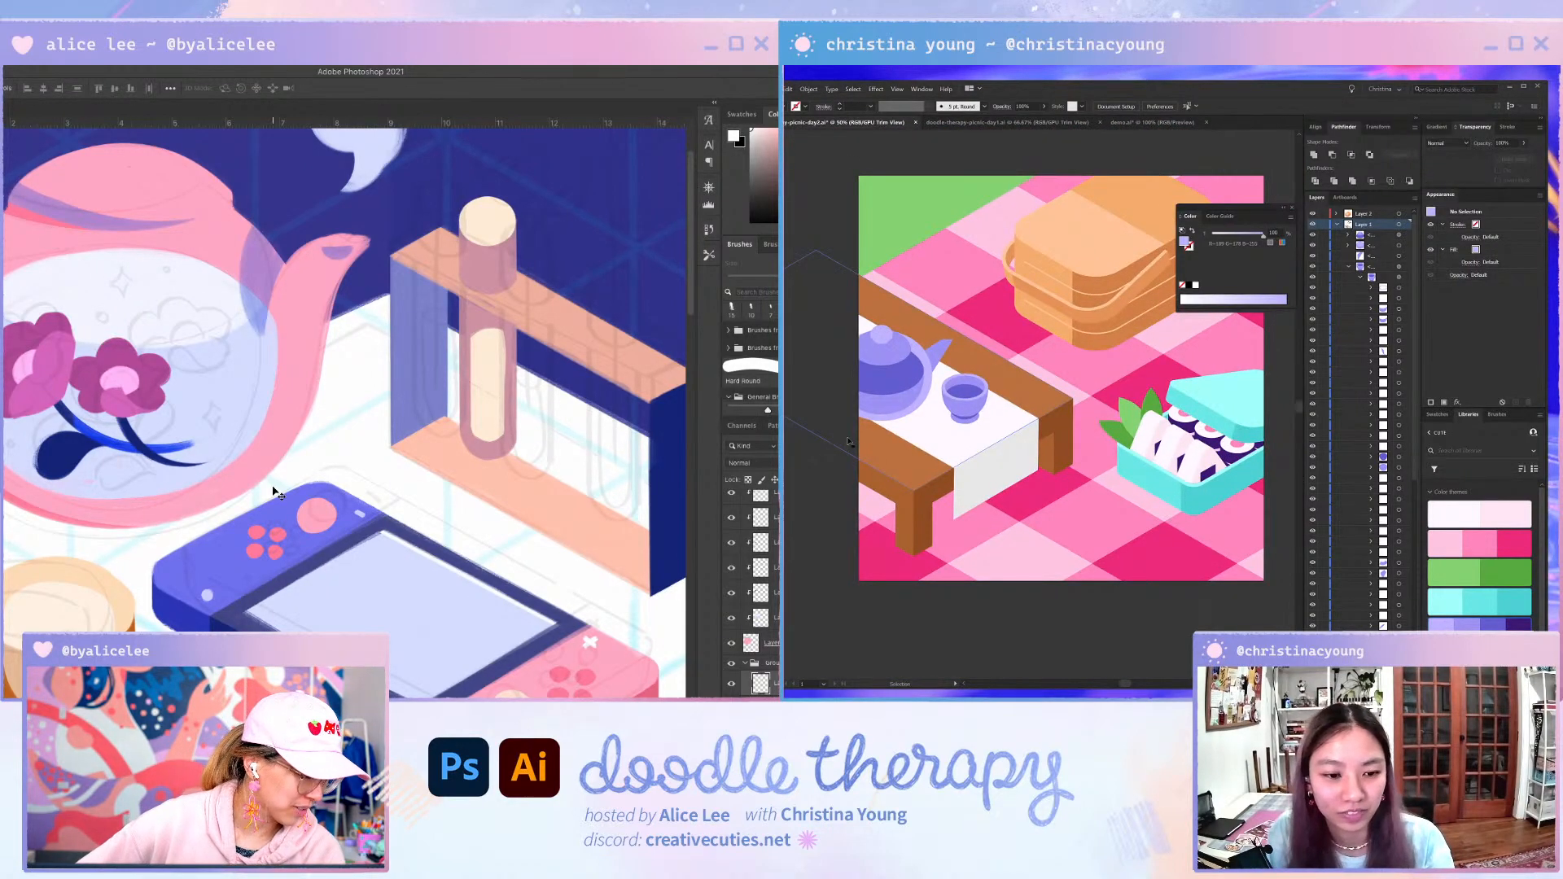
- Move the medium purple crescent's corner anchor up along the side of the teapot's dark ellipse
scroll(813, 460, "up", 1)
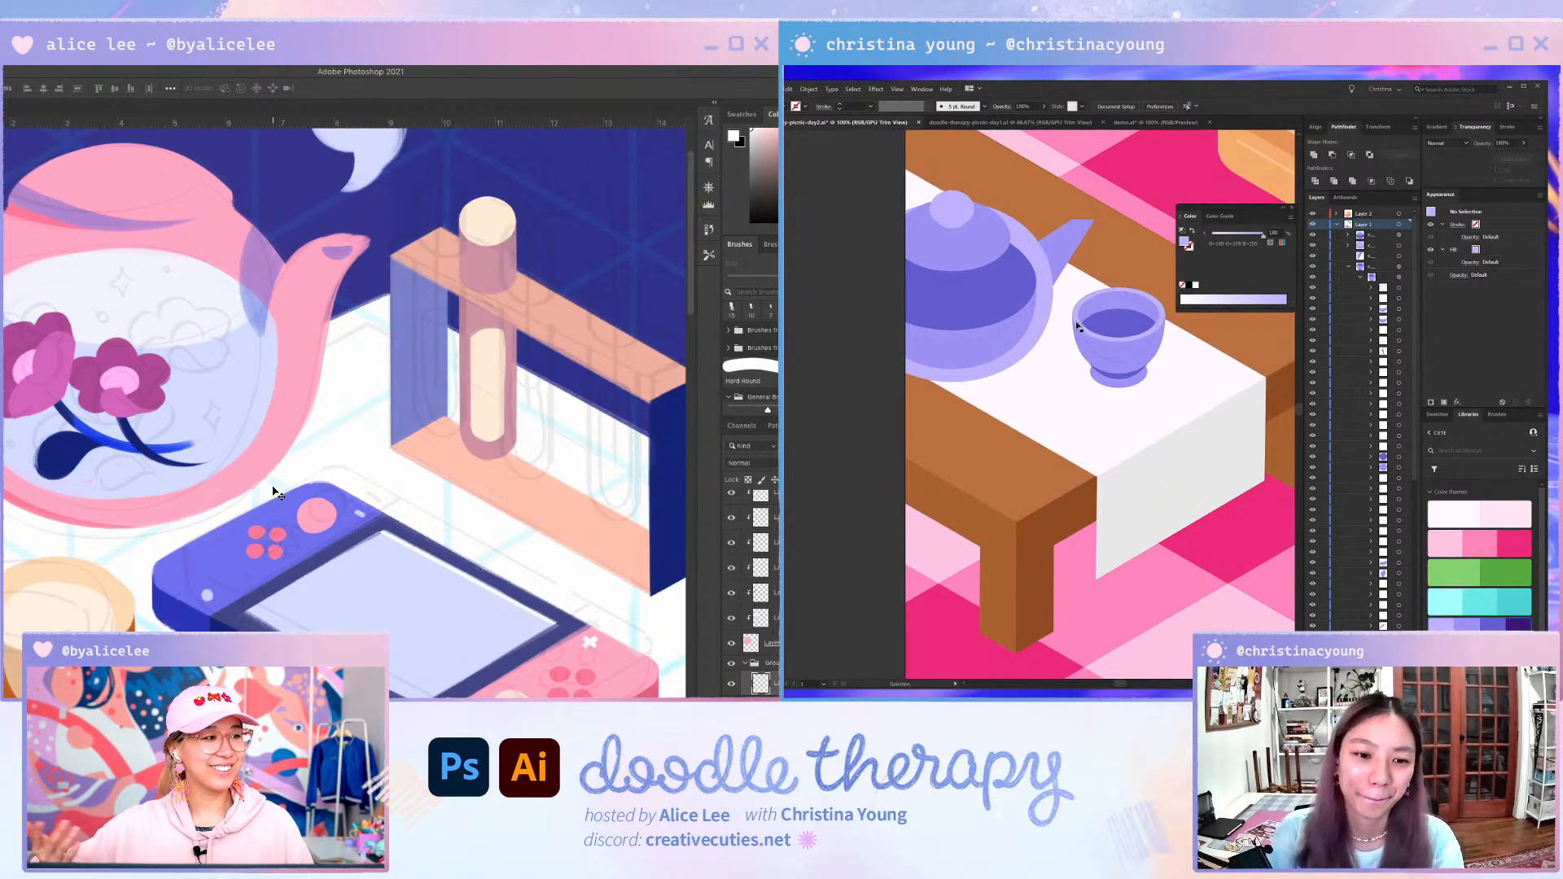
scroll(1009, 300, "up", 1)
scroll(1021, 313, "up", 1)
key("a")
left_click(1039, 316)
scroll(1039, 316, "up", 3)
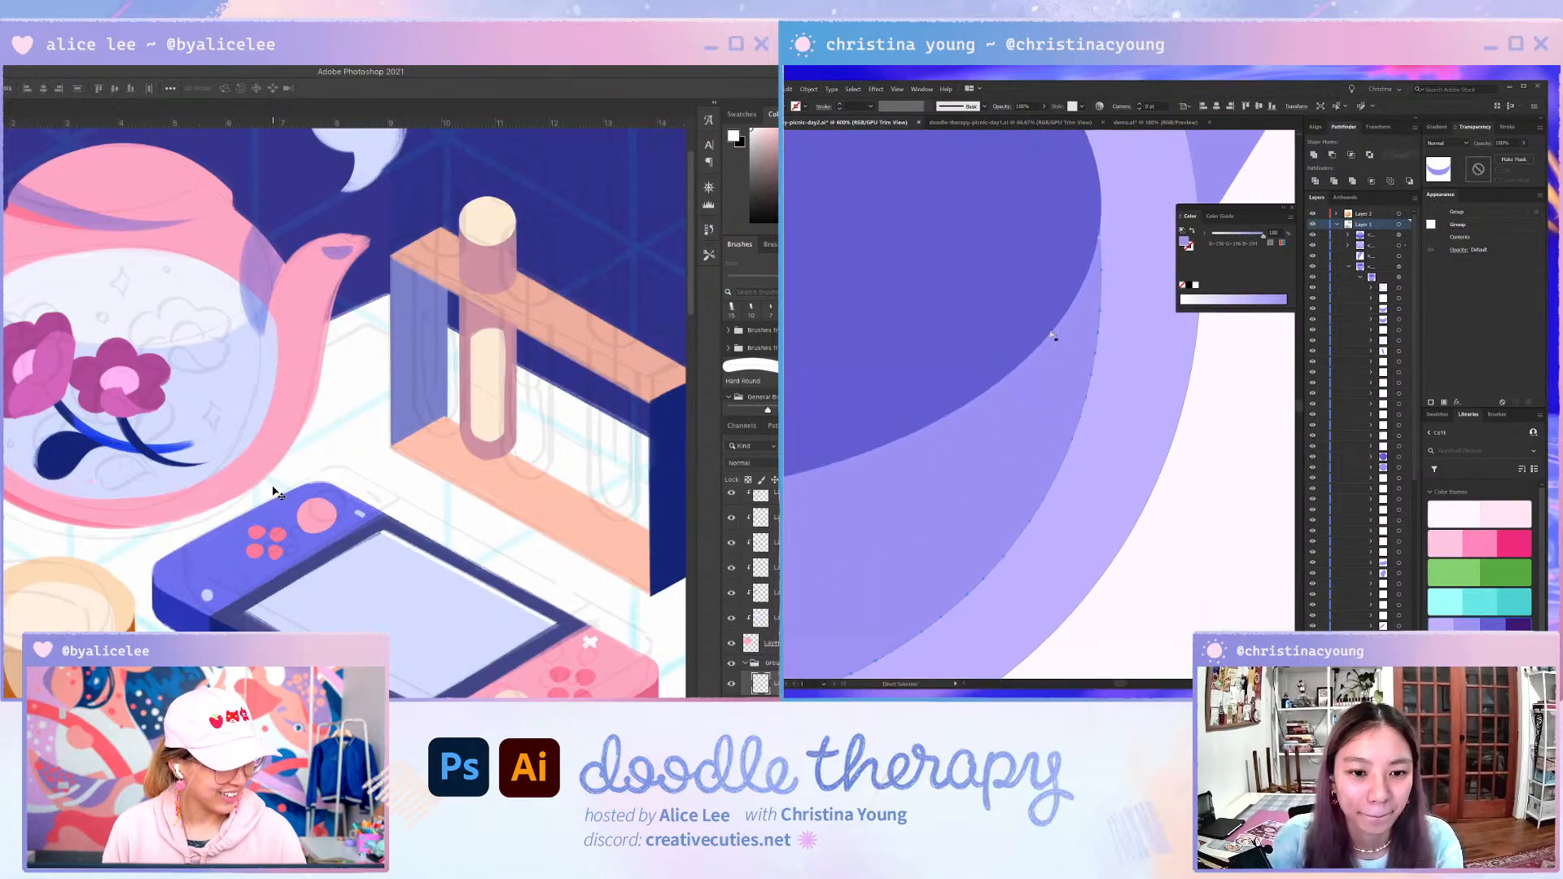
left_click(1108, 244)
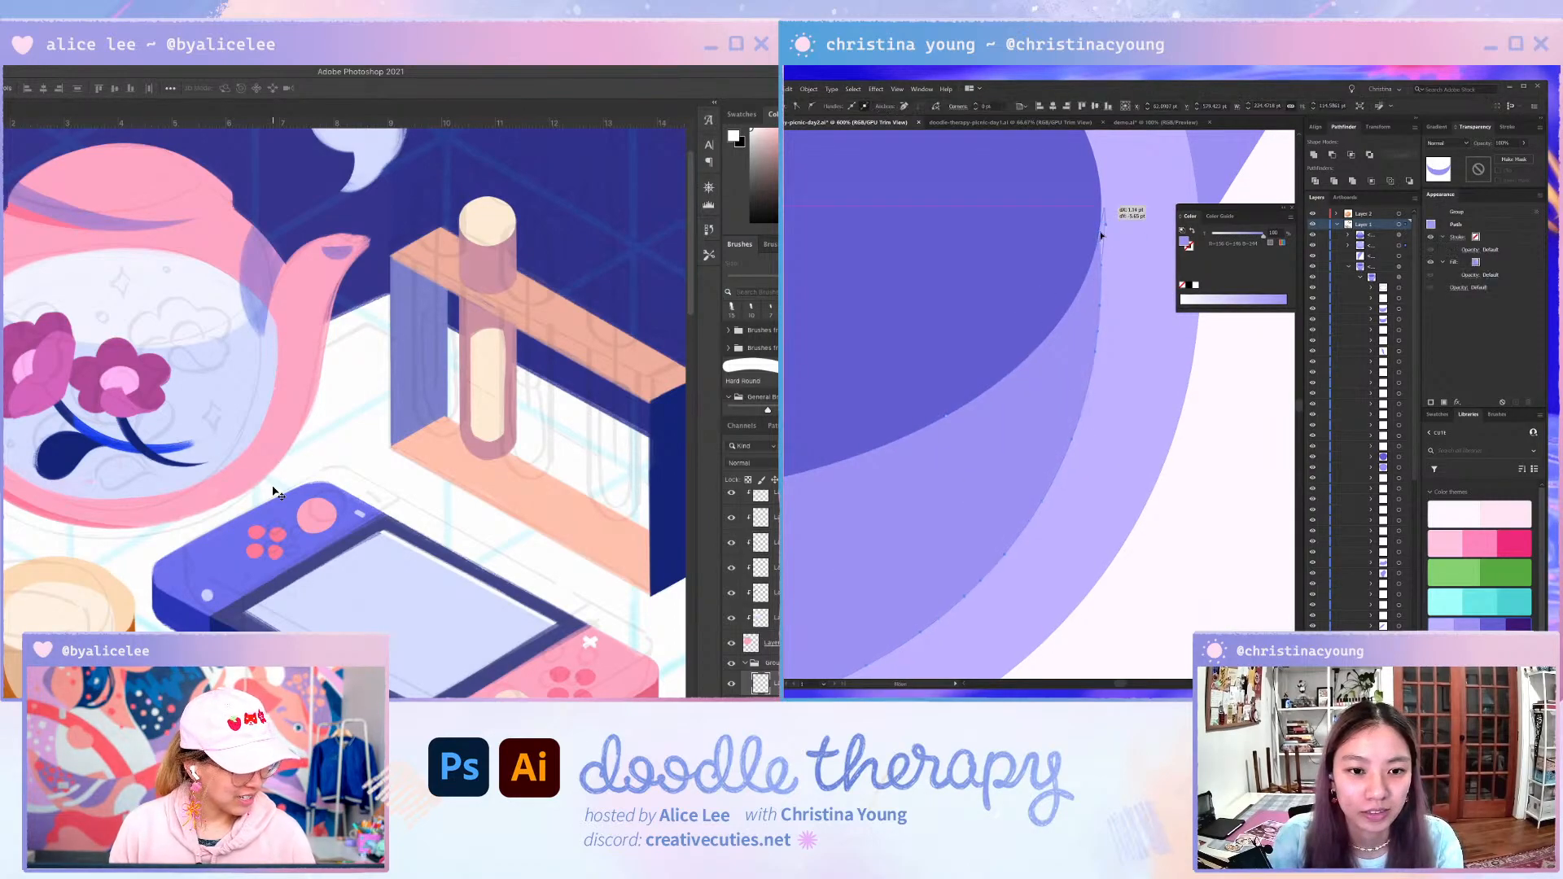
left_click(1102, 207)
scroll(1120, 323, "down", 4)
left_click(923, 484)
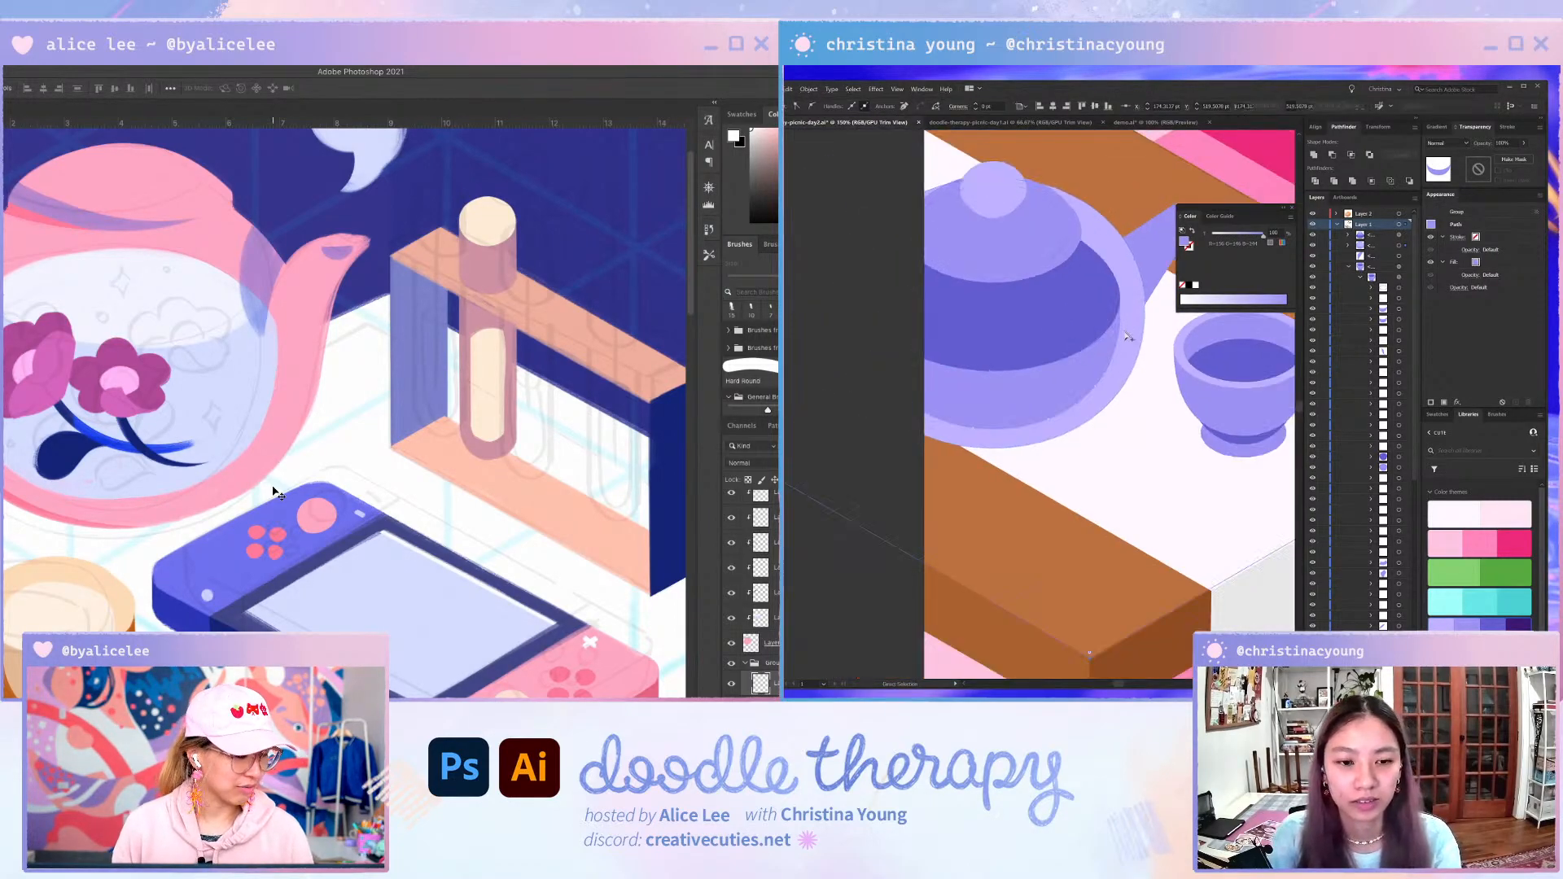
scroll(909, 480, "down", 1)
left_click(845, 503)
scroll(844, 503, "down", 1)
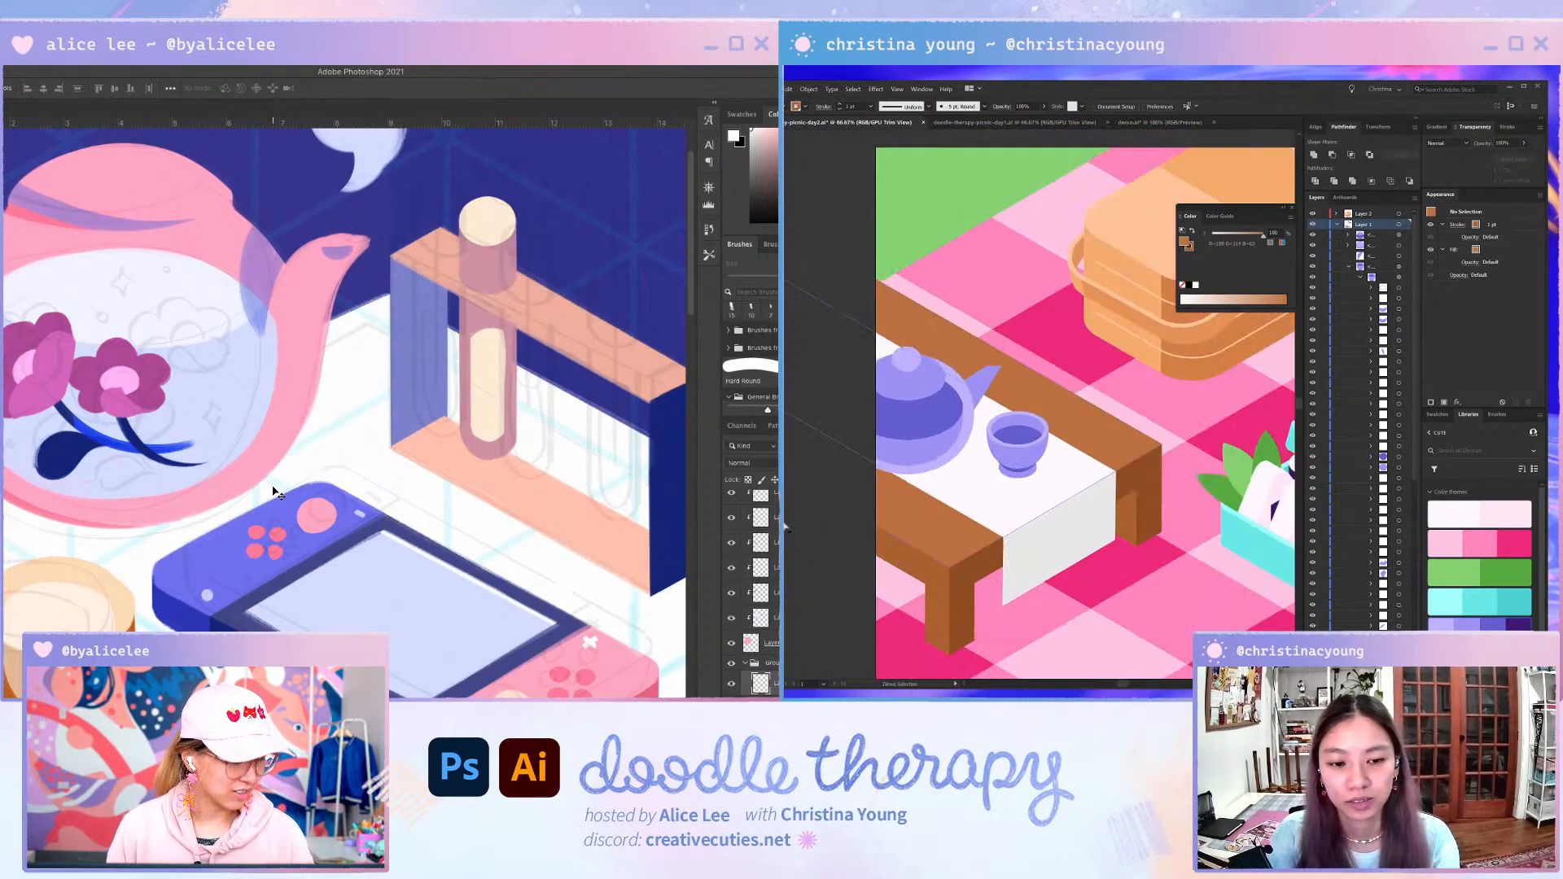
left_click(1058, 514)
key("ctrl+shift+a")
key("v")
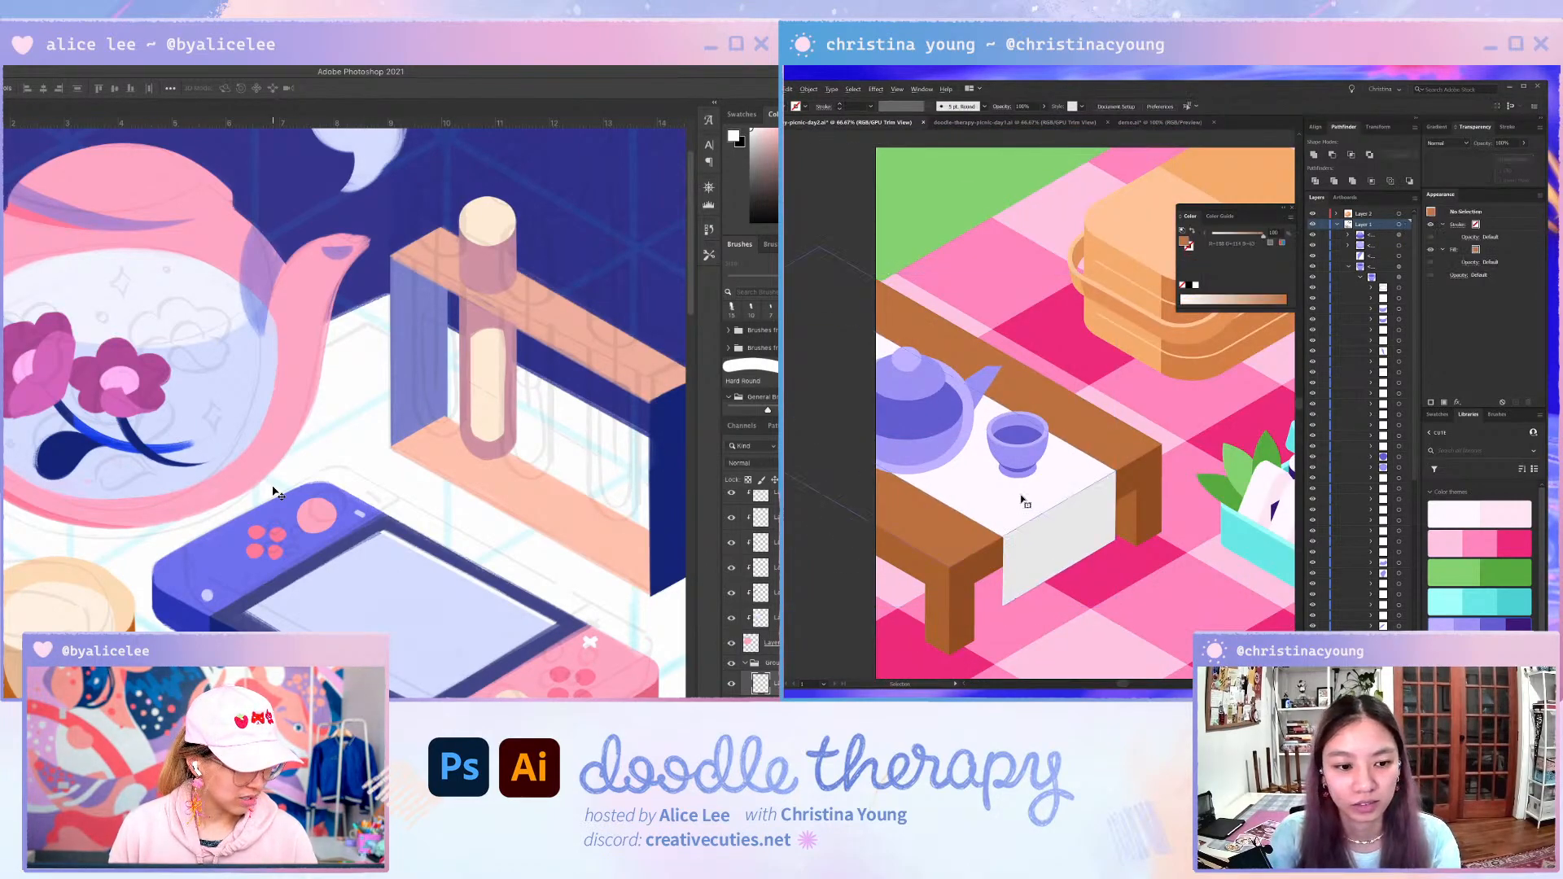
- Isolate the group of the teapot lid's knob and select the knob's ellipse up close
scroll(902, 346, "up", 3)
left_click(900, 405)
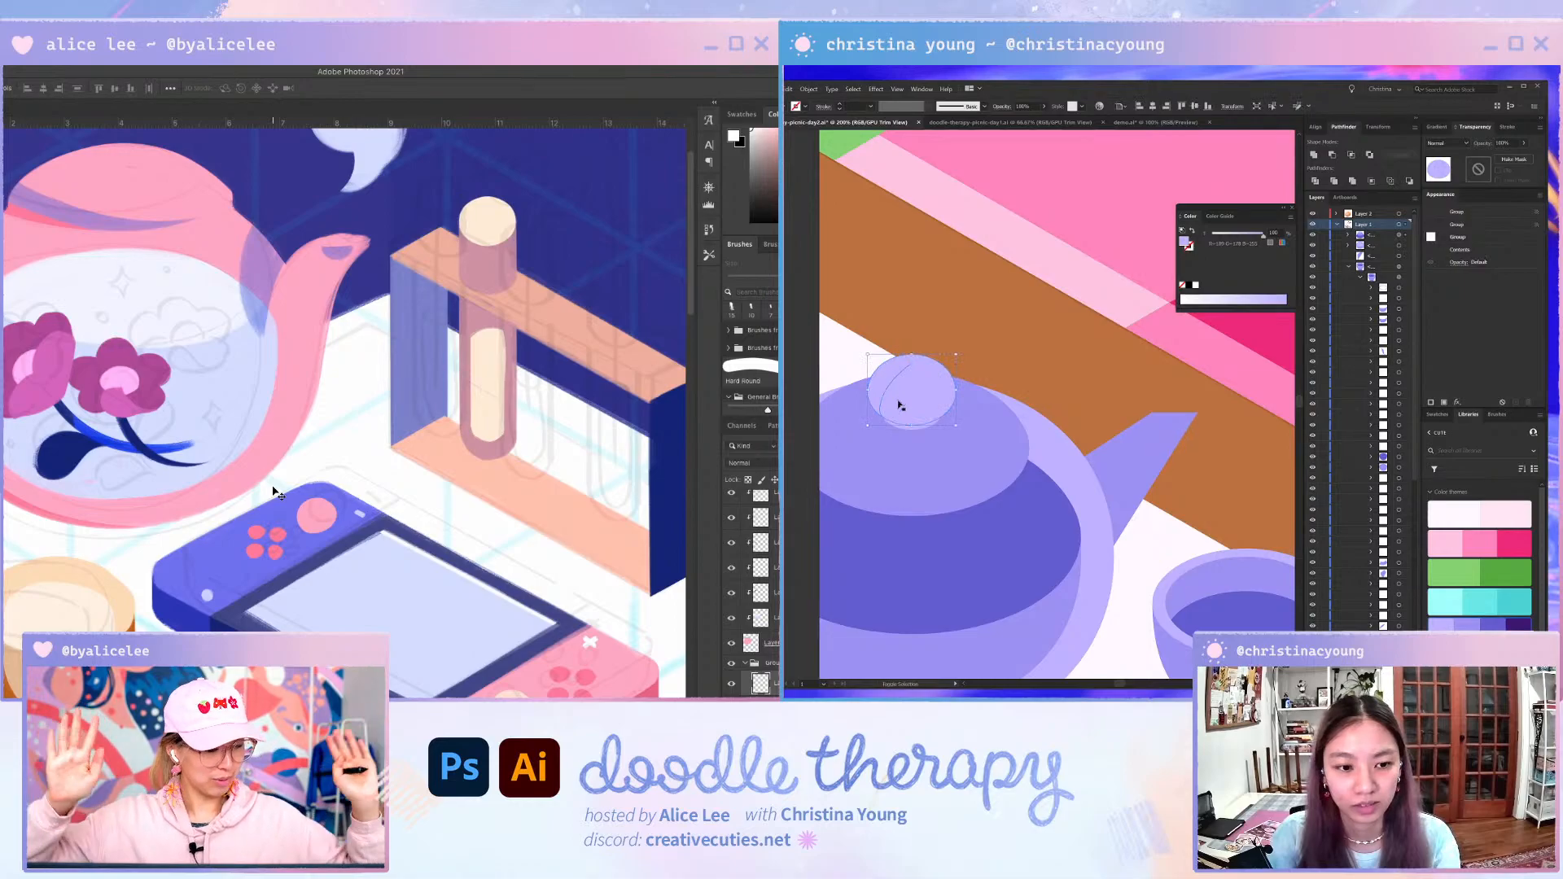
left_click_drag(956, 354, 913, 367)
double_click(915, 376)
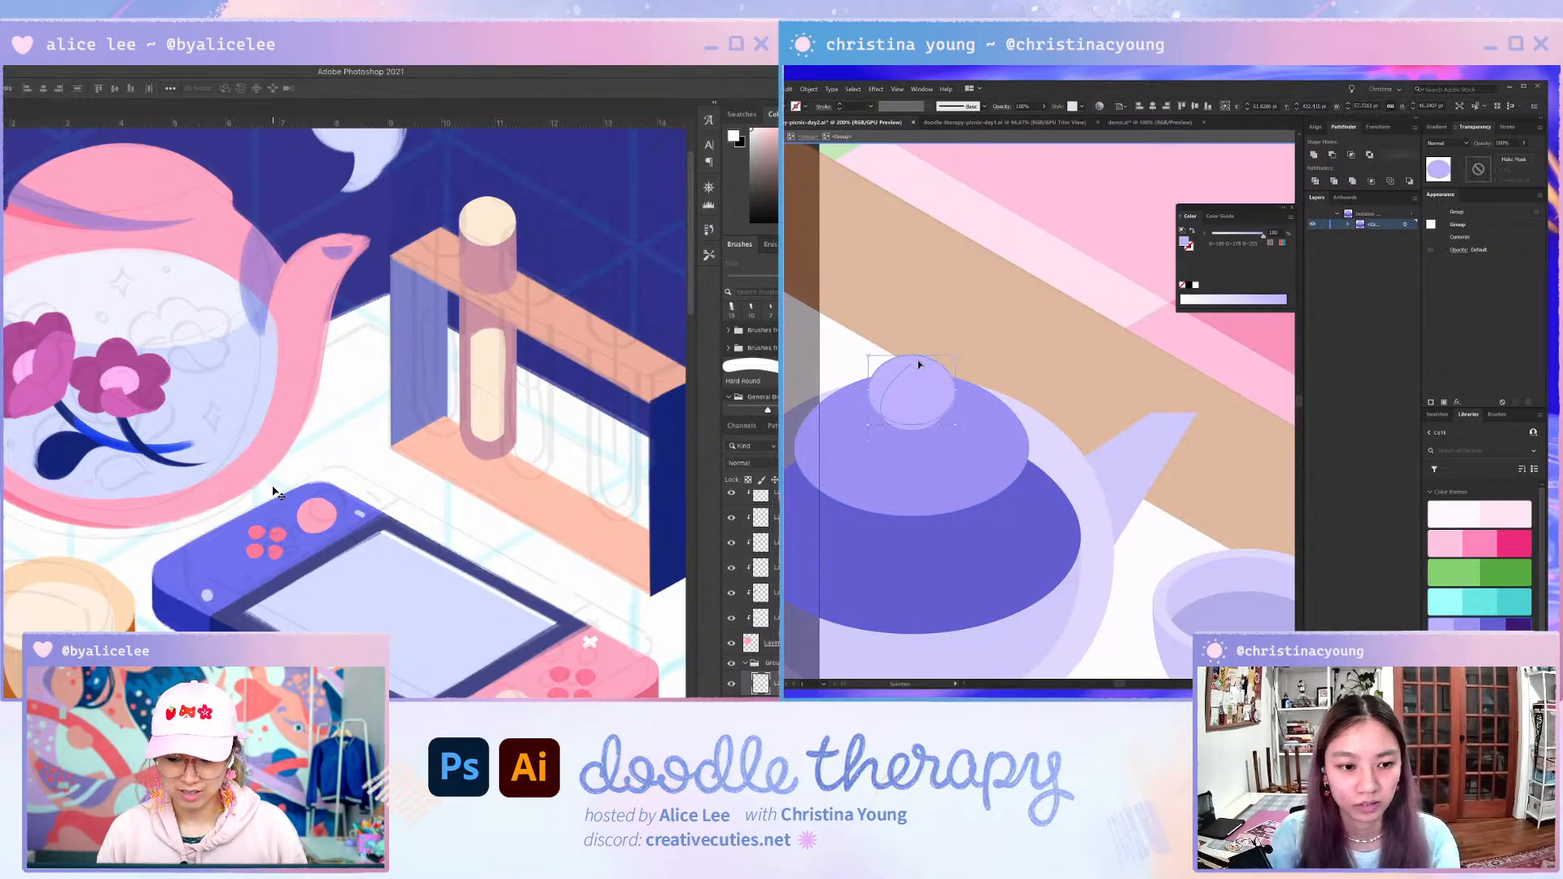
left_click_drag(915, 363, 914, 368)
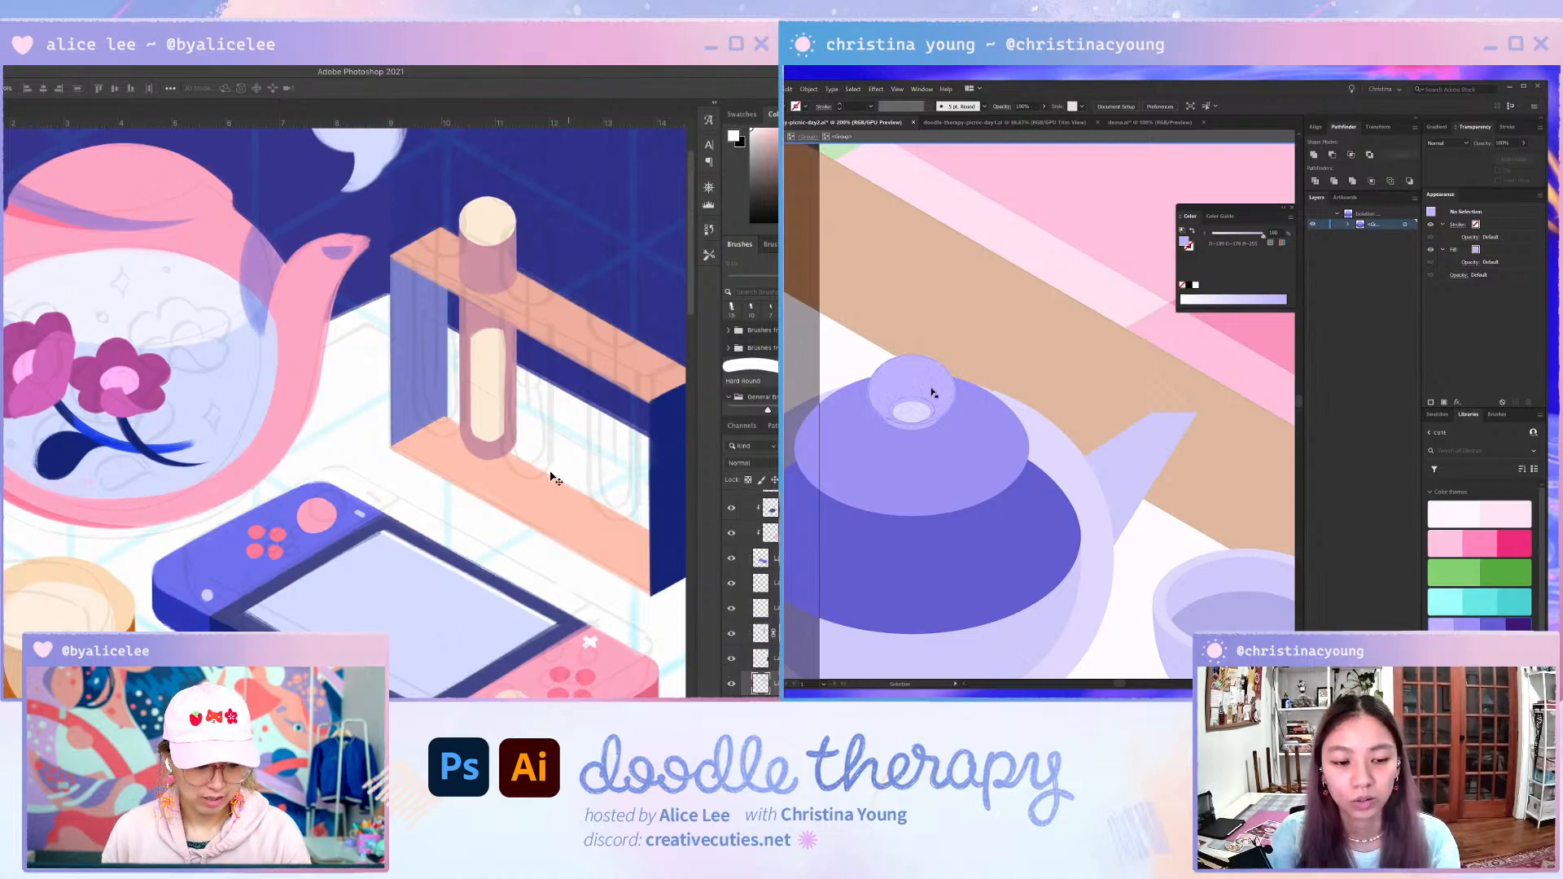
- In Photoshop, sample the teapot's pink and fill the top rail of the test-tube rack with it
key("i")
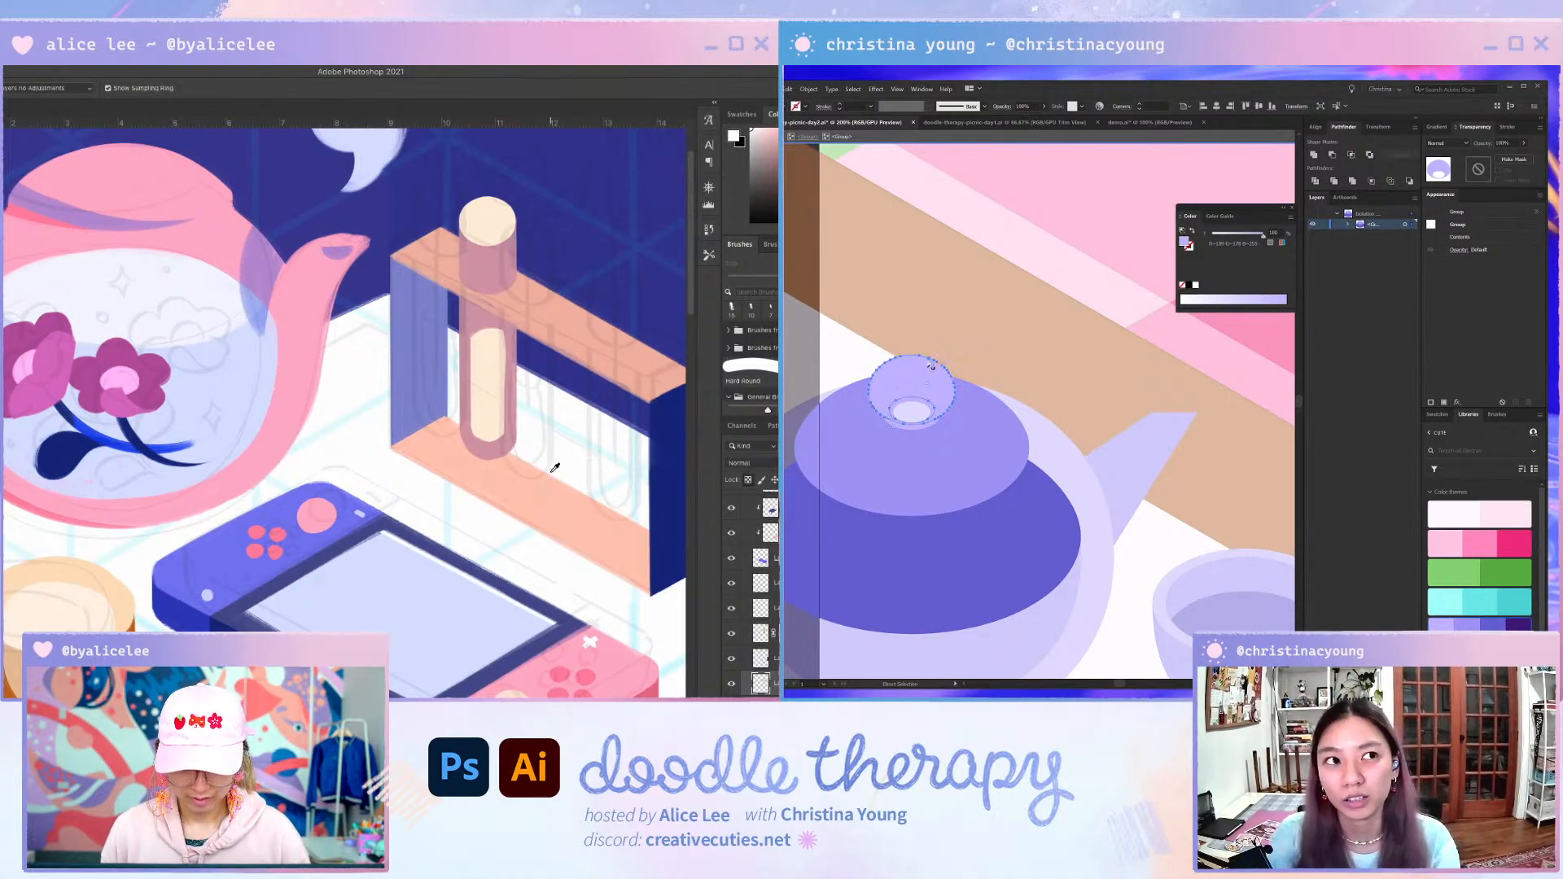
left_click(289, 314)
key("g")
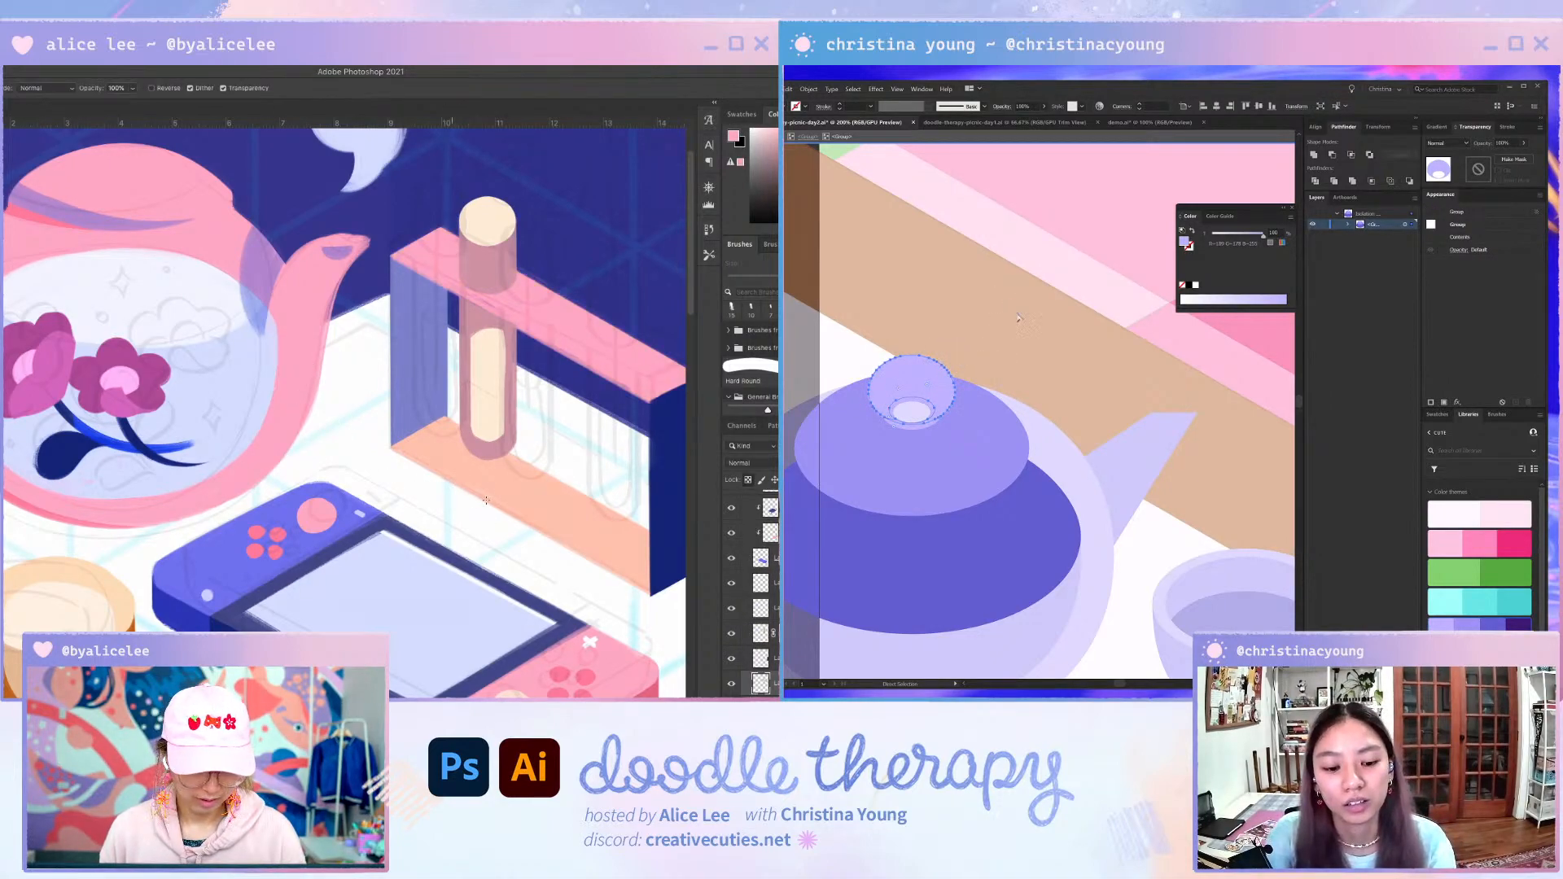
key("ctrl+minus")
left_click(1019, 325)
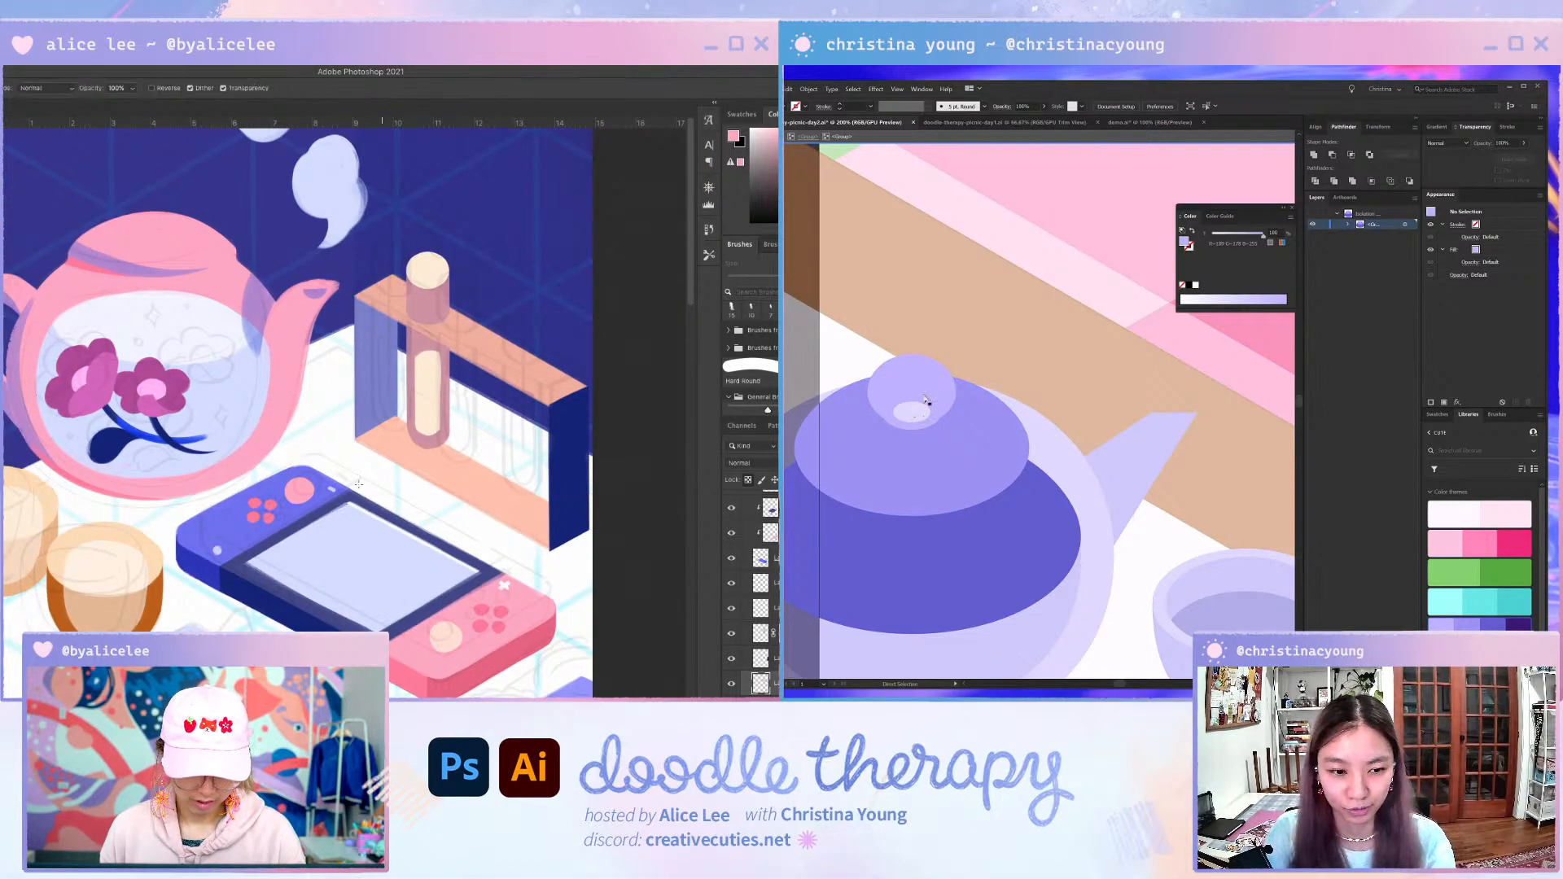
key("alt+BackSpace")
- Select the teapot's layer, add a new layer and reposition it within the layer stack
left_click_drag(377, 462, 504, 563)
left_click(306, 358, "super")
double_click(927, 312)
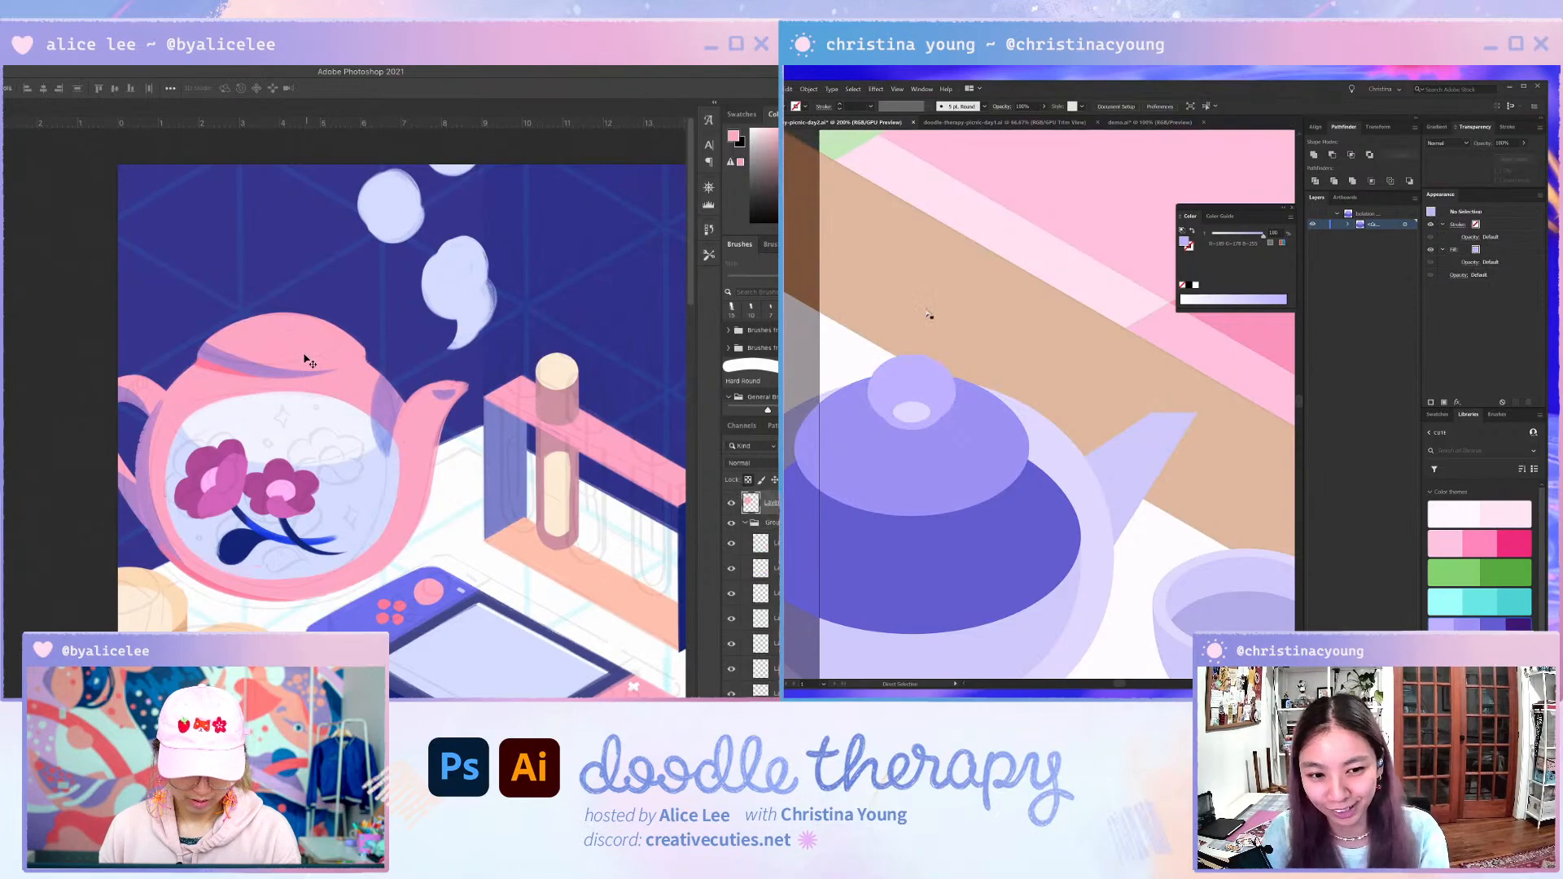
double_click(926, 314)
key("ctrl+shift+n")
key("Return")
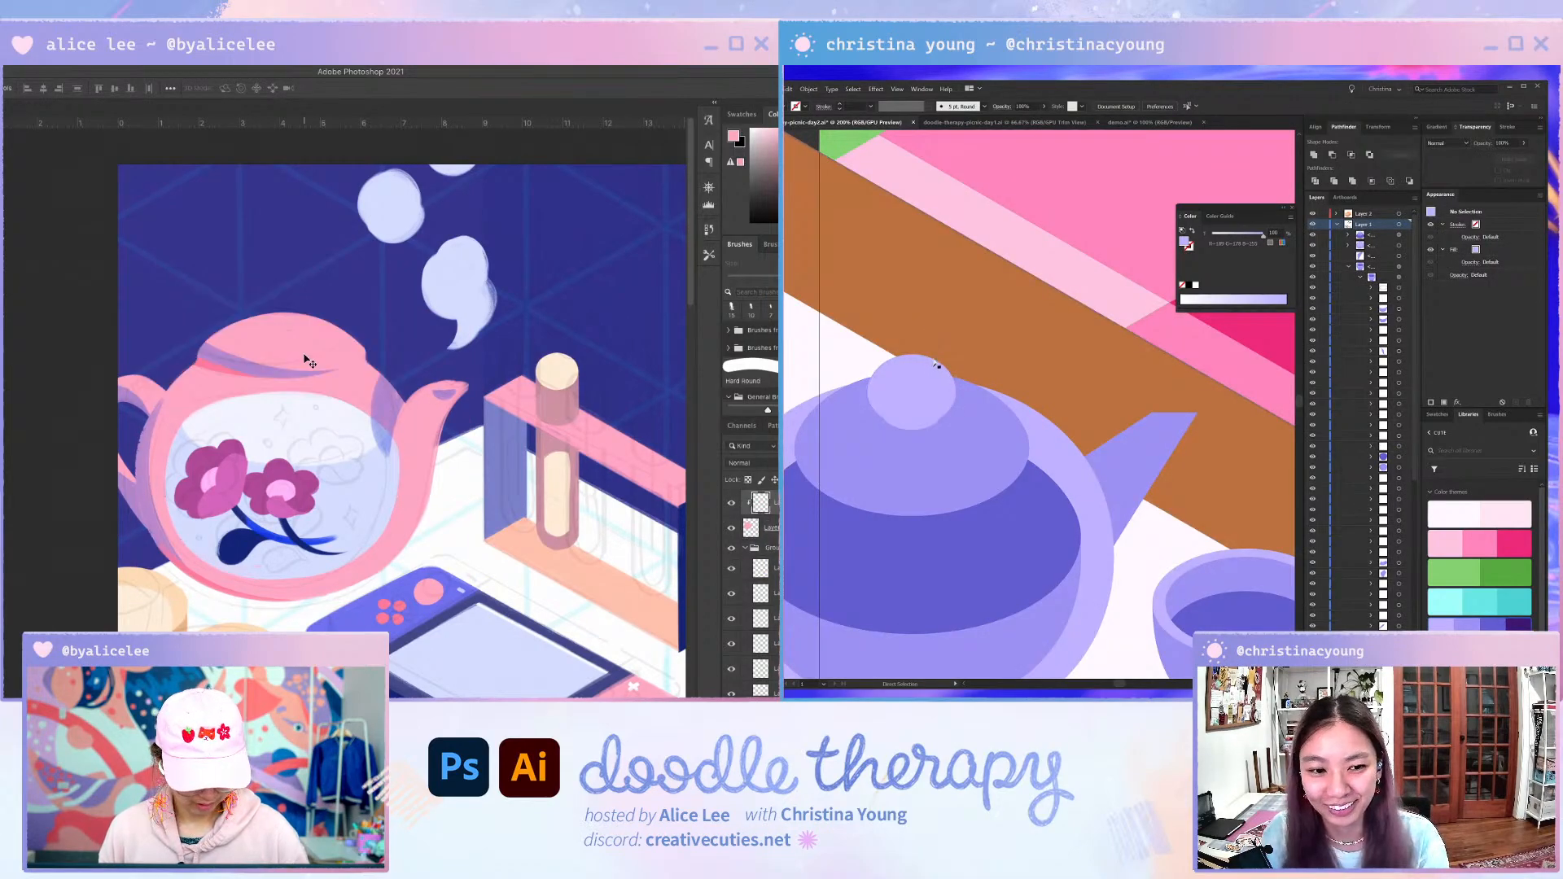
key("super+bracketright")
key("super+bracketright")
key("super+bracketleft")
key("super+bracketleft")
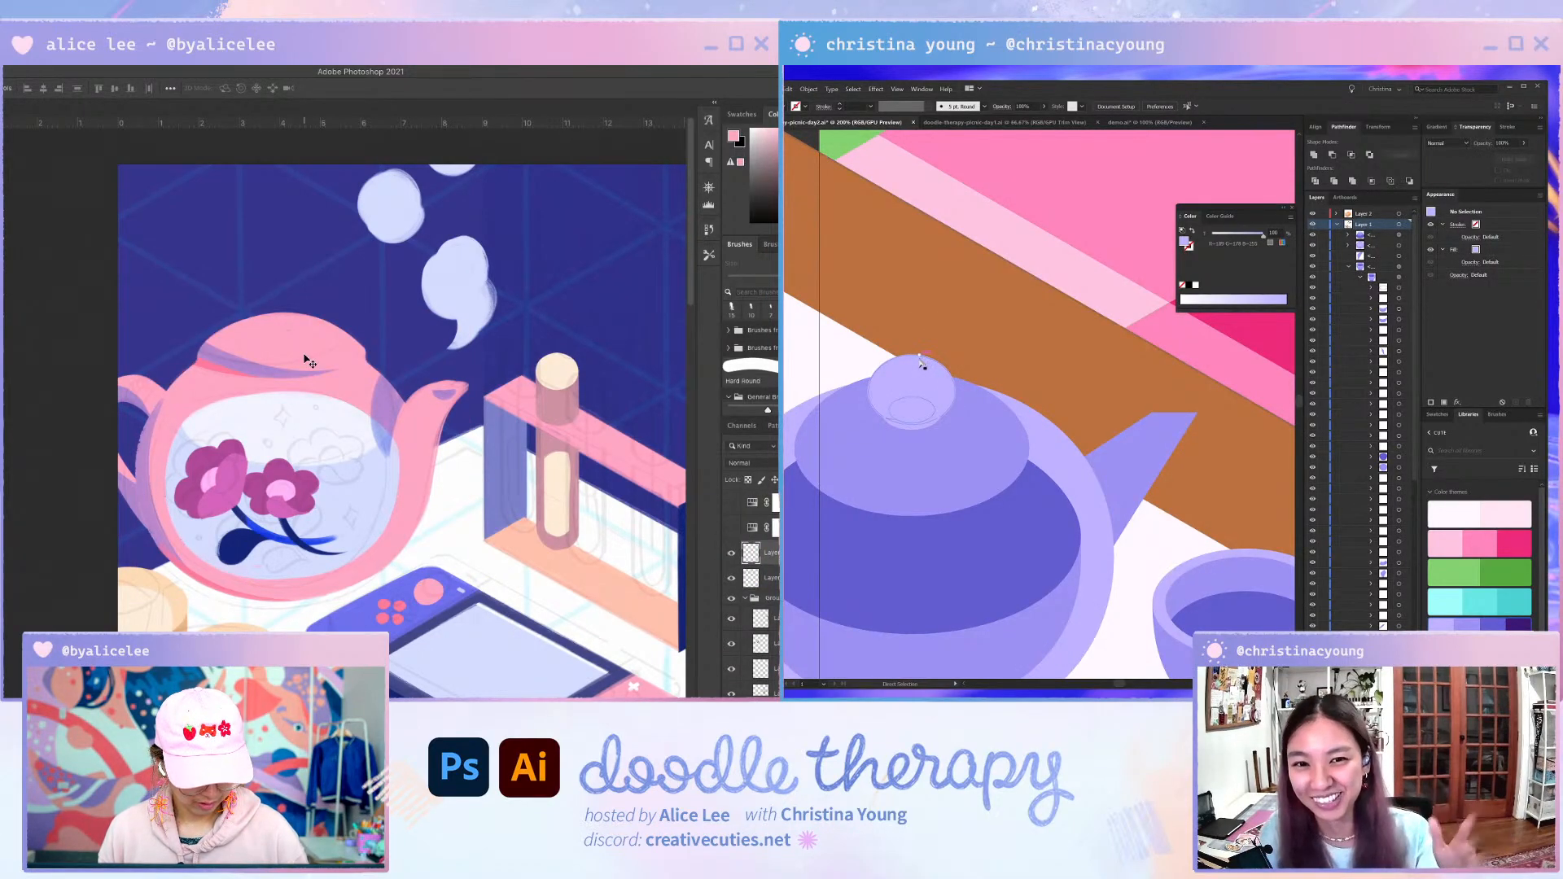
- Rotate the canvas, brush a small pink knob on top of the teapot's lid and restore the canvas rotation
key("r")
left_click_drag(303, 352, 215, 326)
key("b")
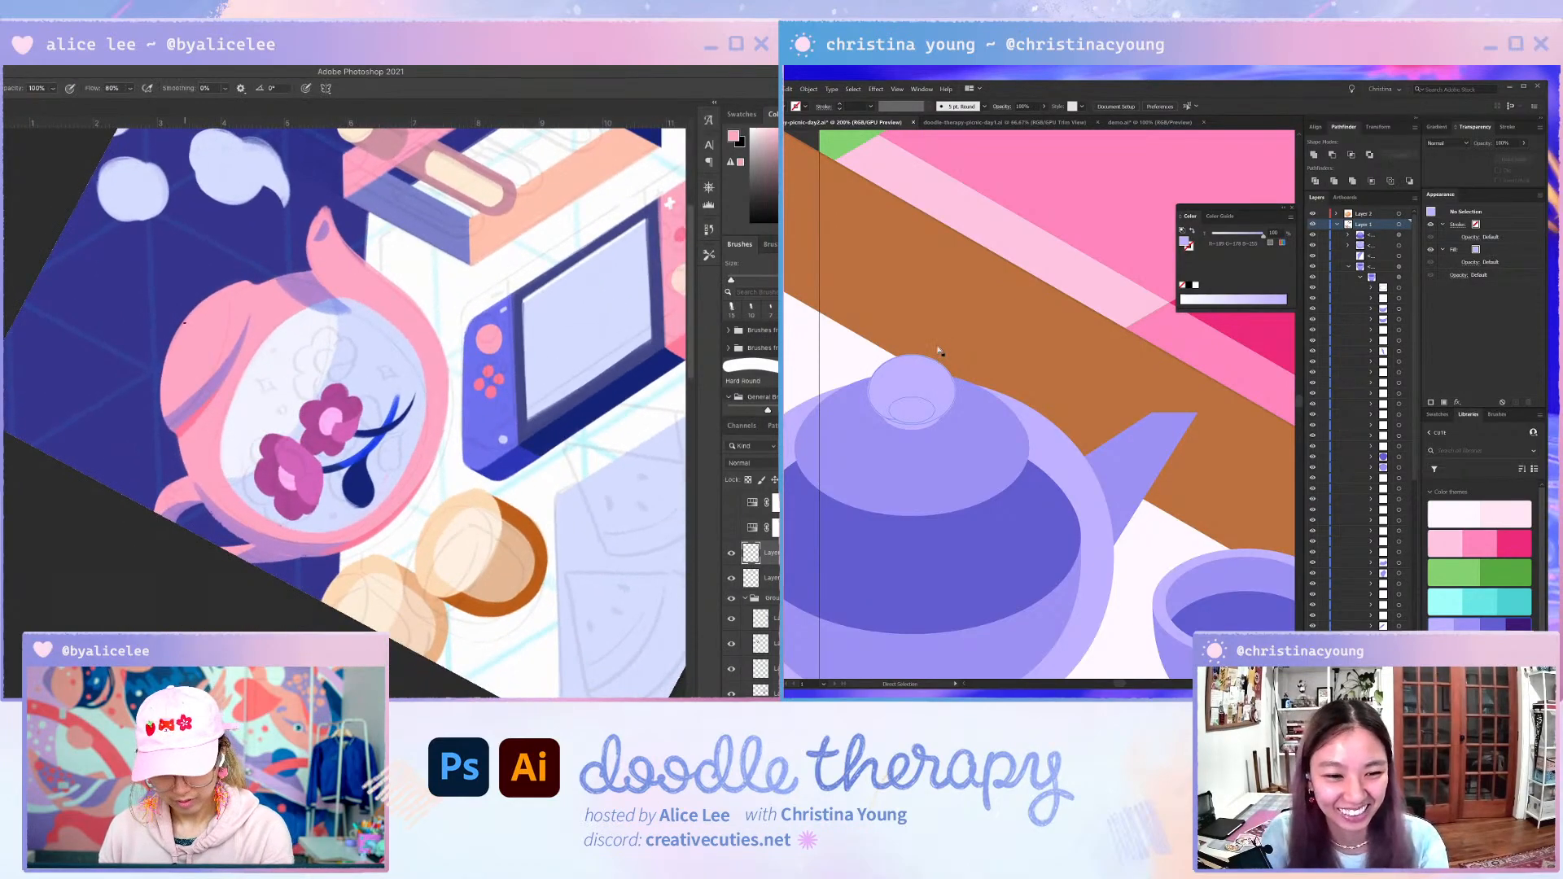
scroll(928, 446, "down", 3)
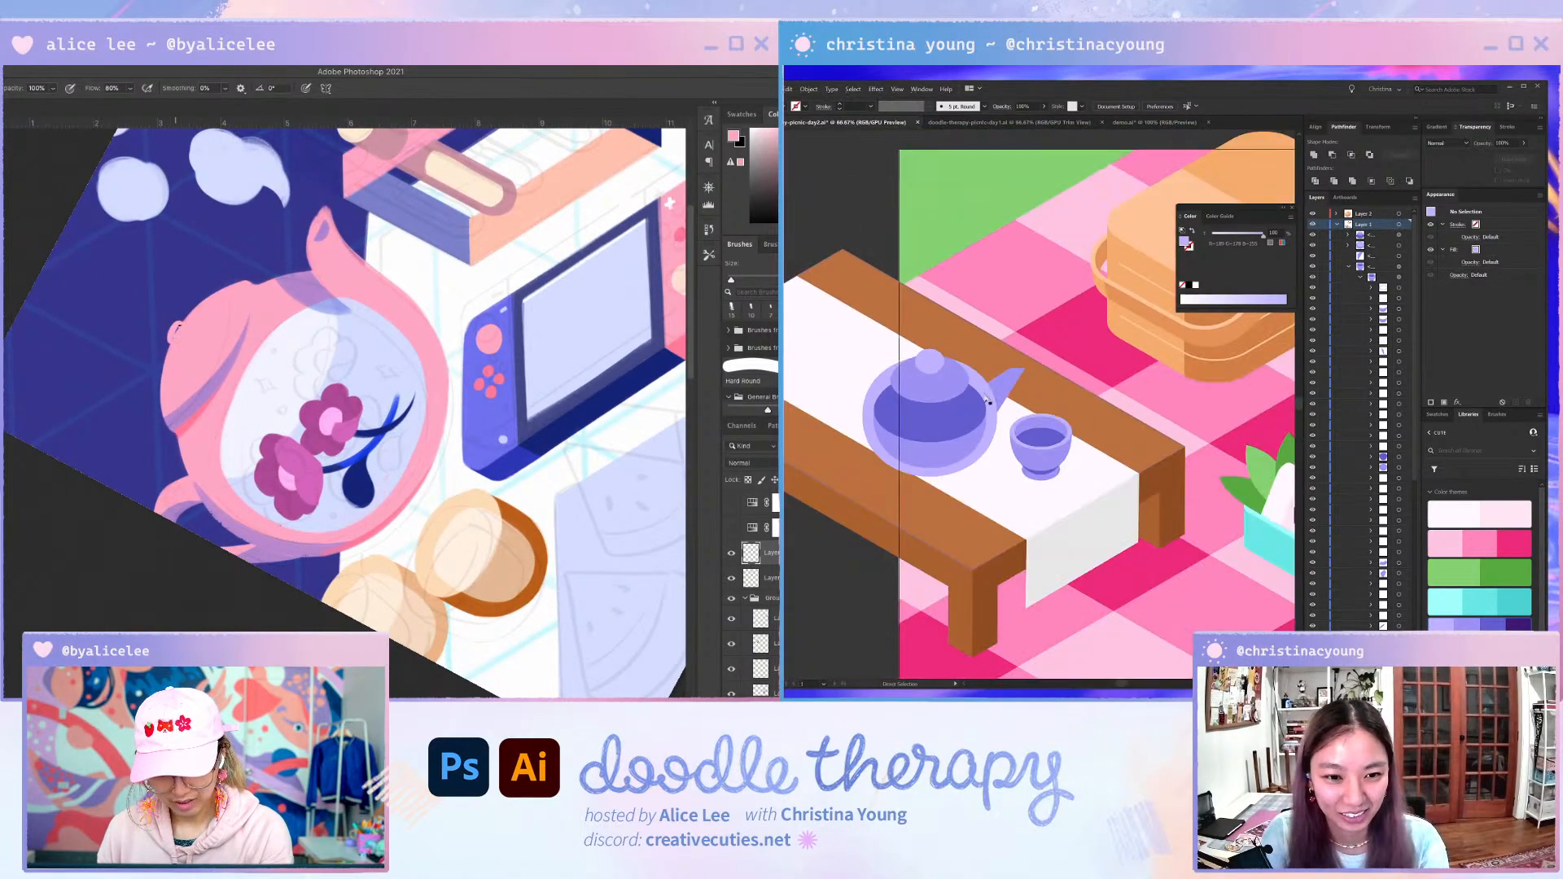
scroll(931, 466, "up", 2)
key("Escape")
- In Illustrator, draw a closed Pen tool shape over the teapot's spout side, with a curved inner edge from the lid to the lower body
left_click(1081, 365)
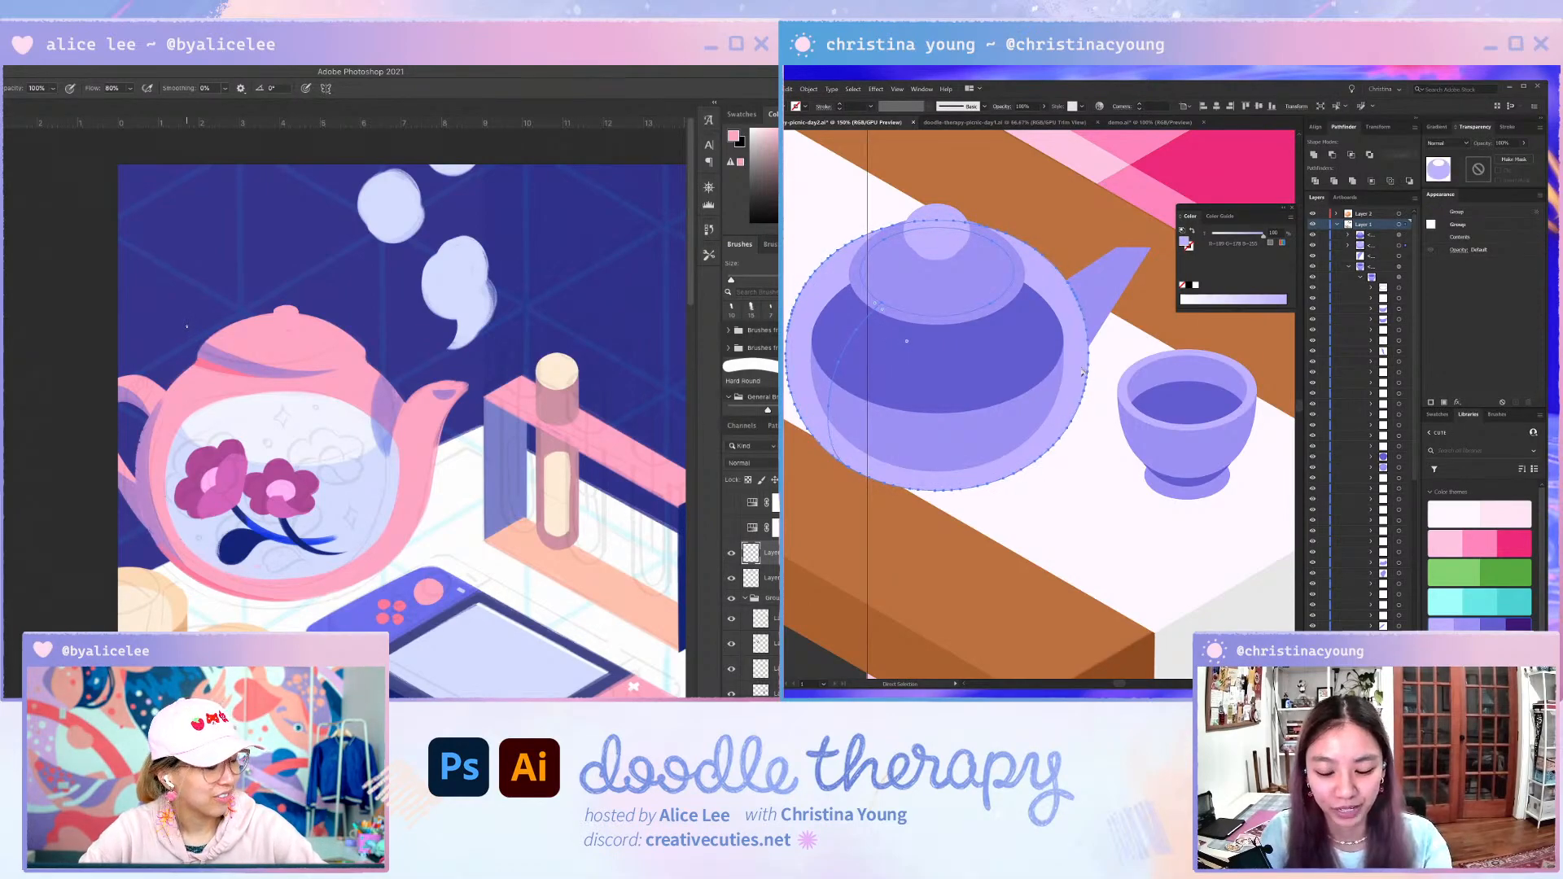
key("p")
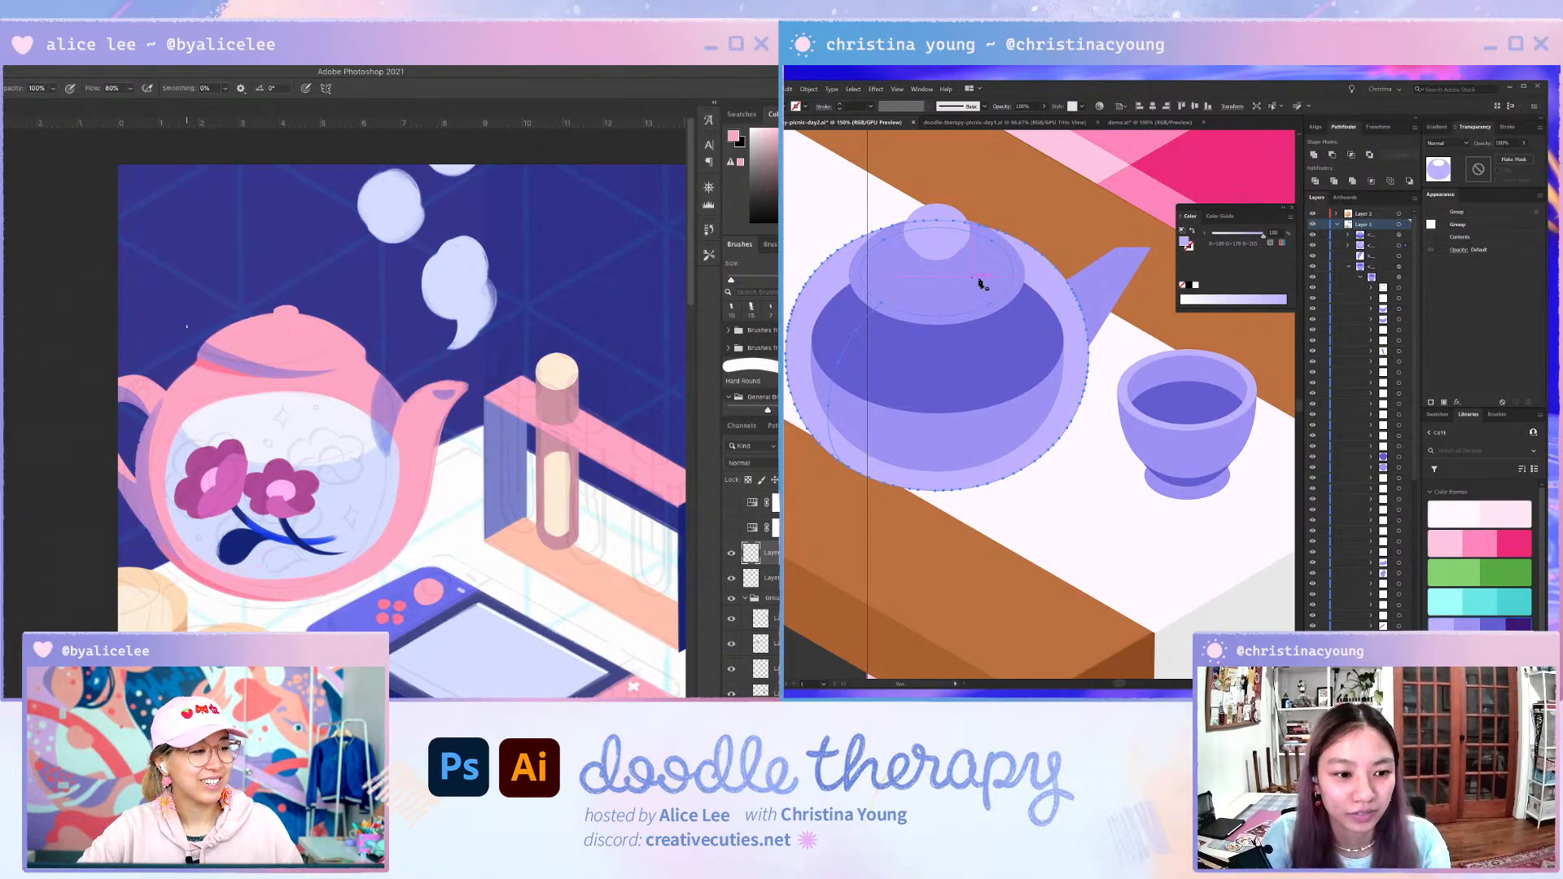
left_click_drag(991, 314, 991, 285)
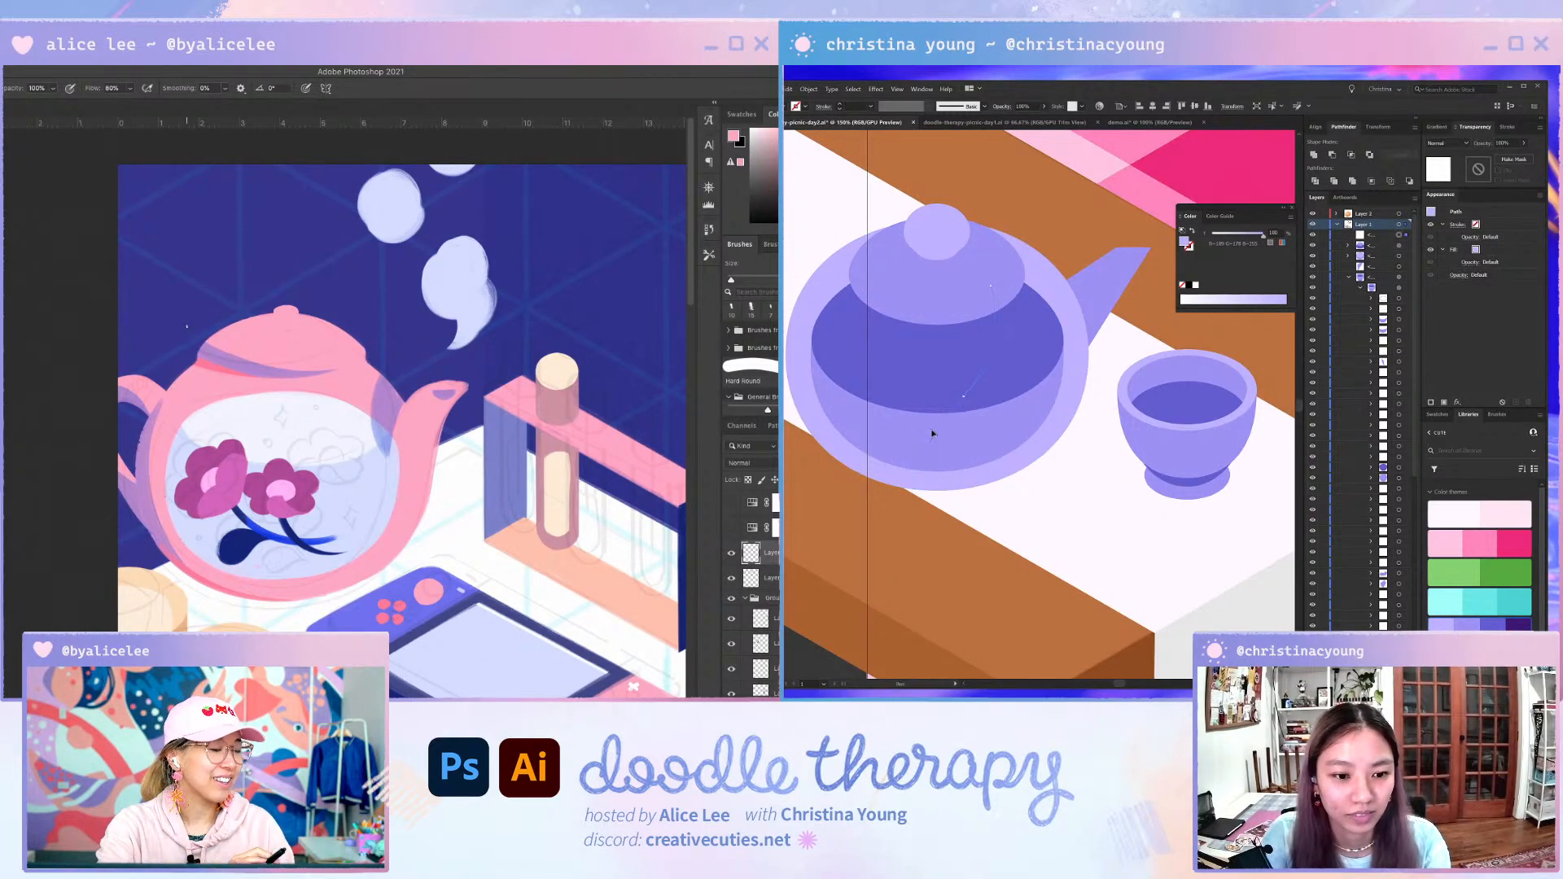
left_click_drag(904, 466, 918, 452)
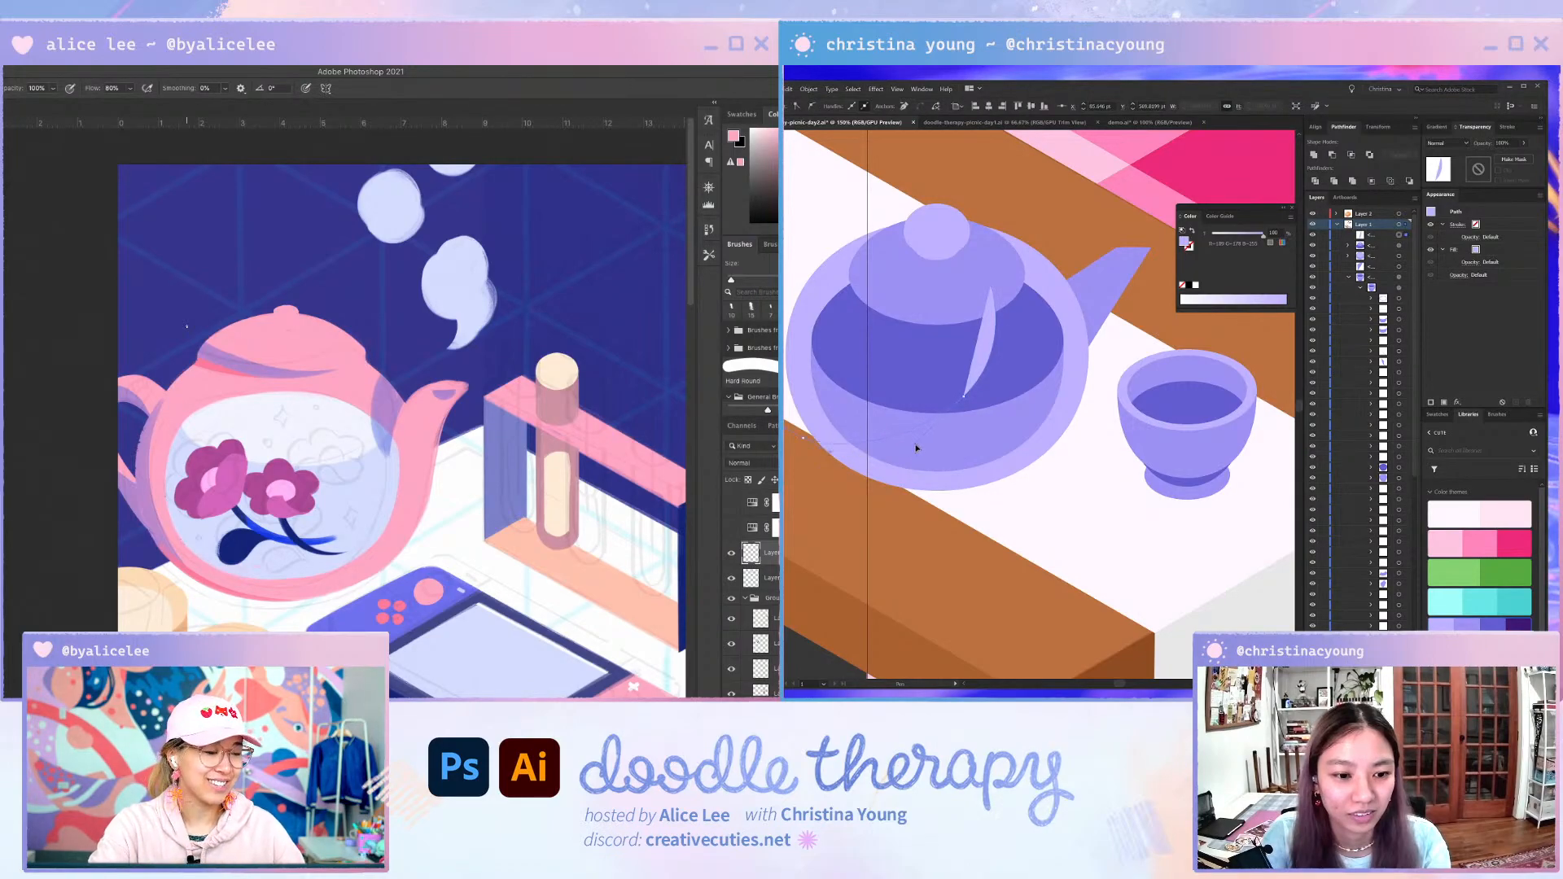
left_click(803, 440)
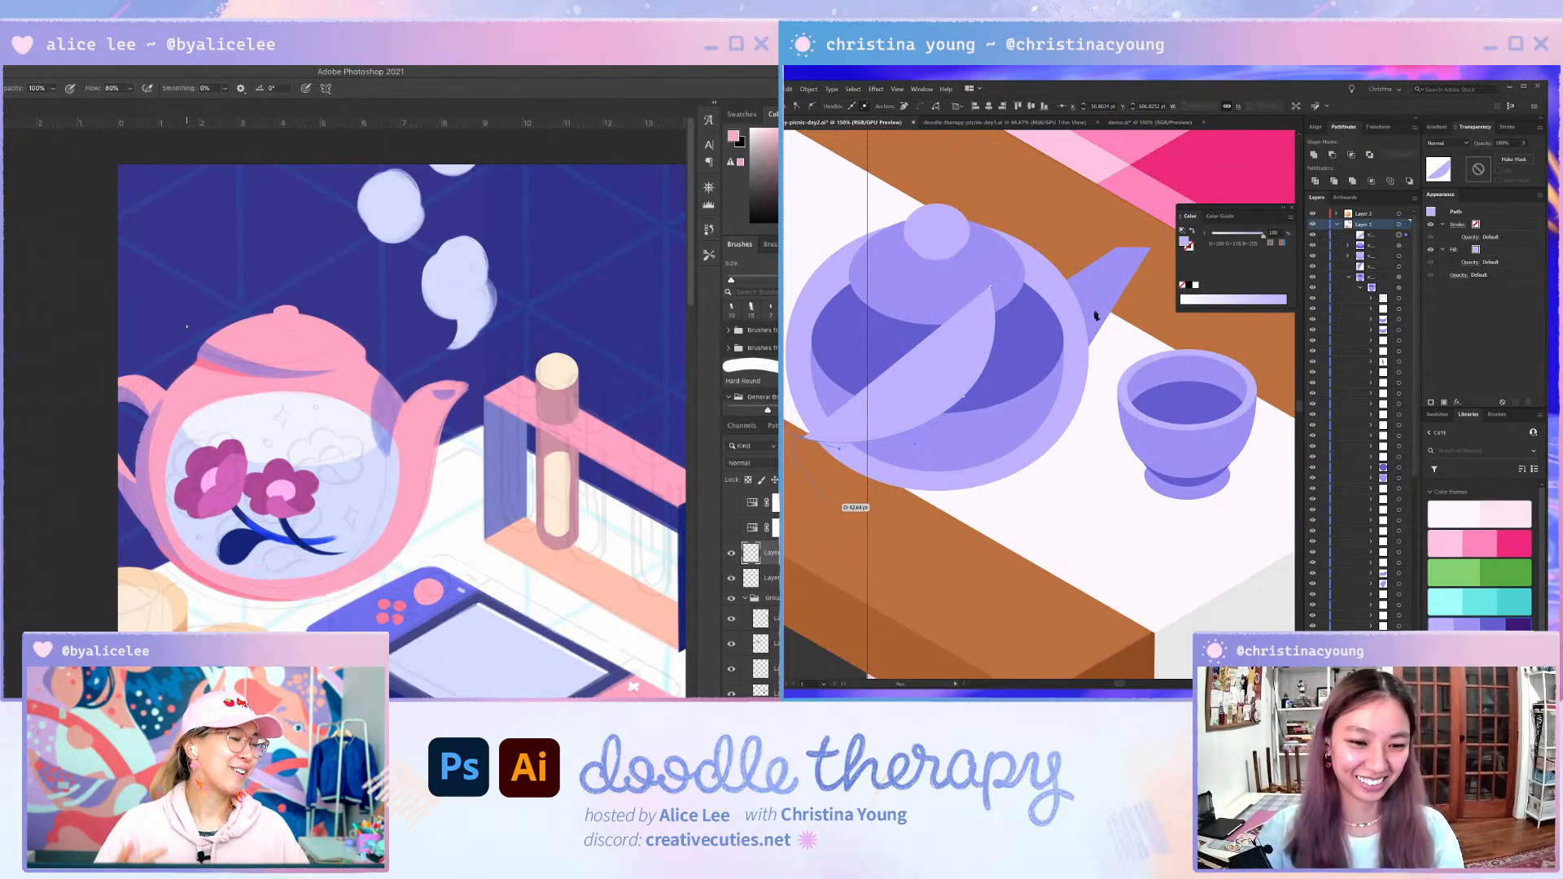
left_click(835, 502)
left_click(1056, 480)
key("ctrl+z")
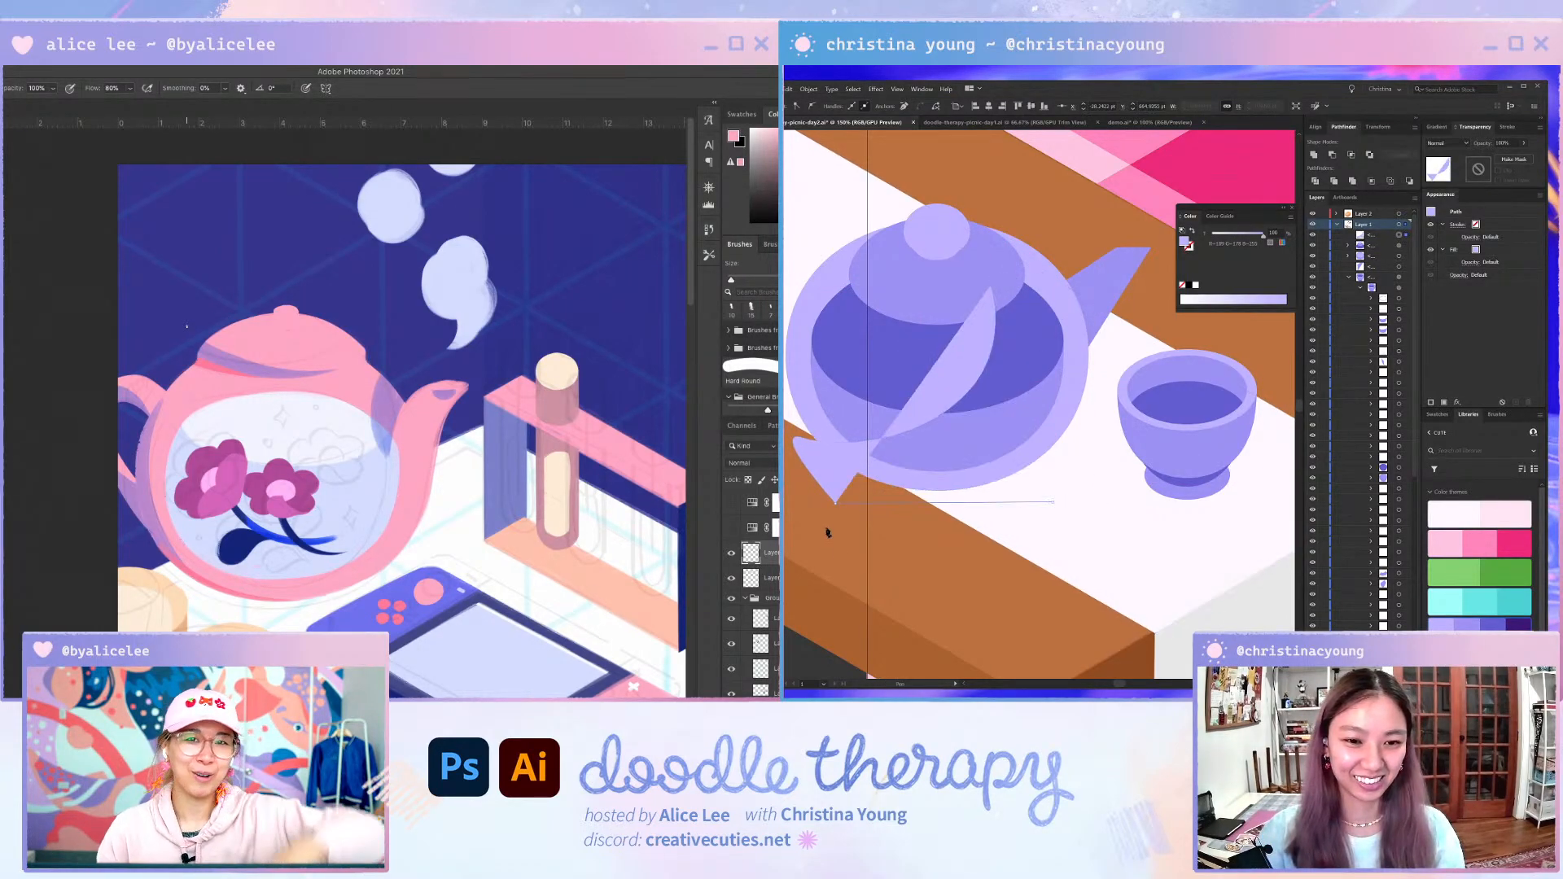
left_click(1053, 503)
left_click(1114, 333)
left_click(1033, 202)
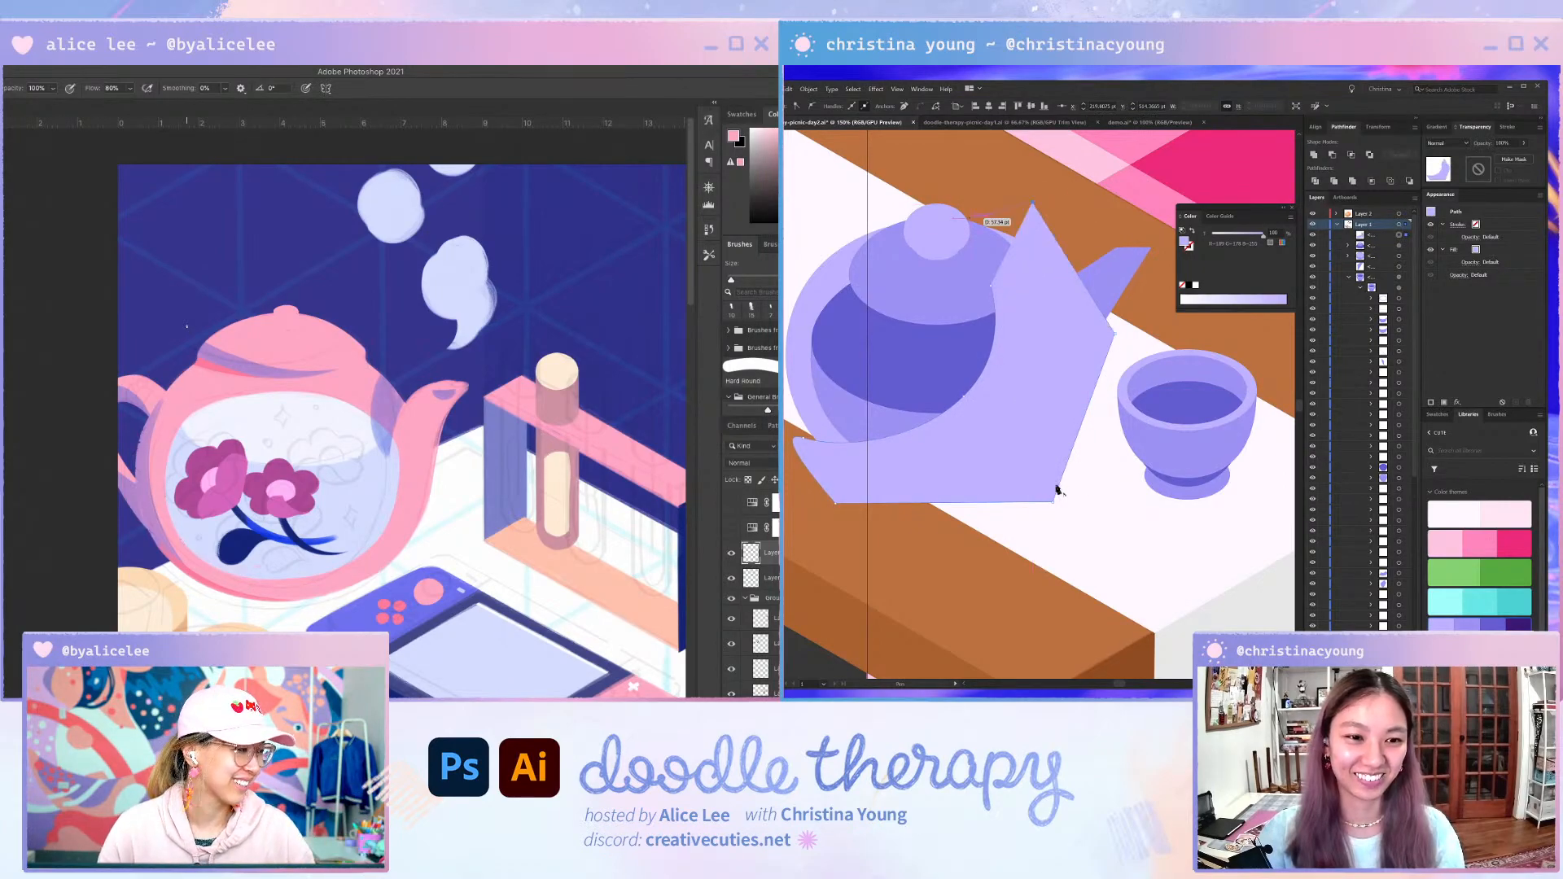
left_click(981, 217)
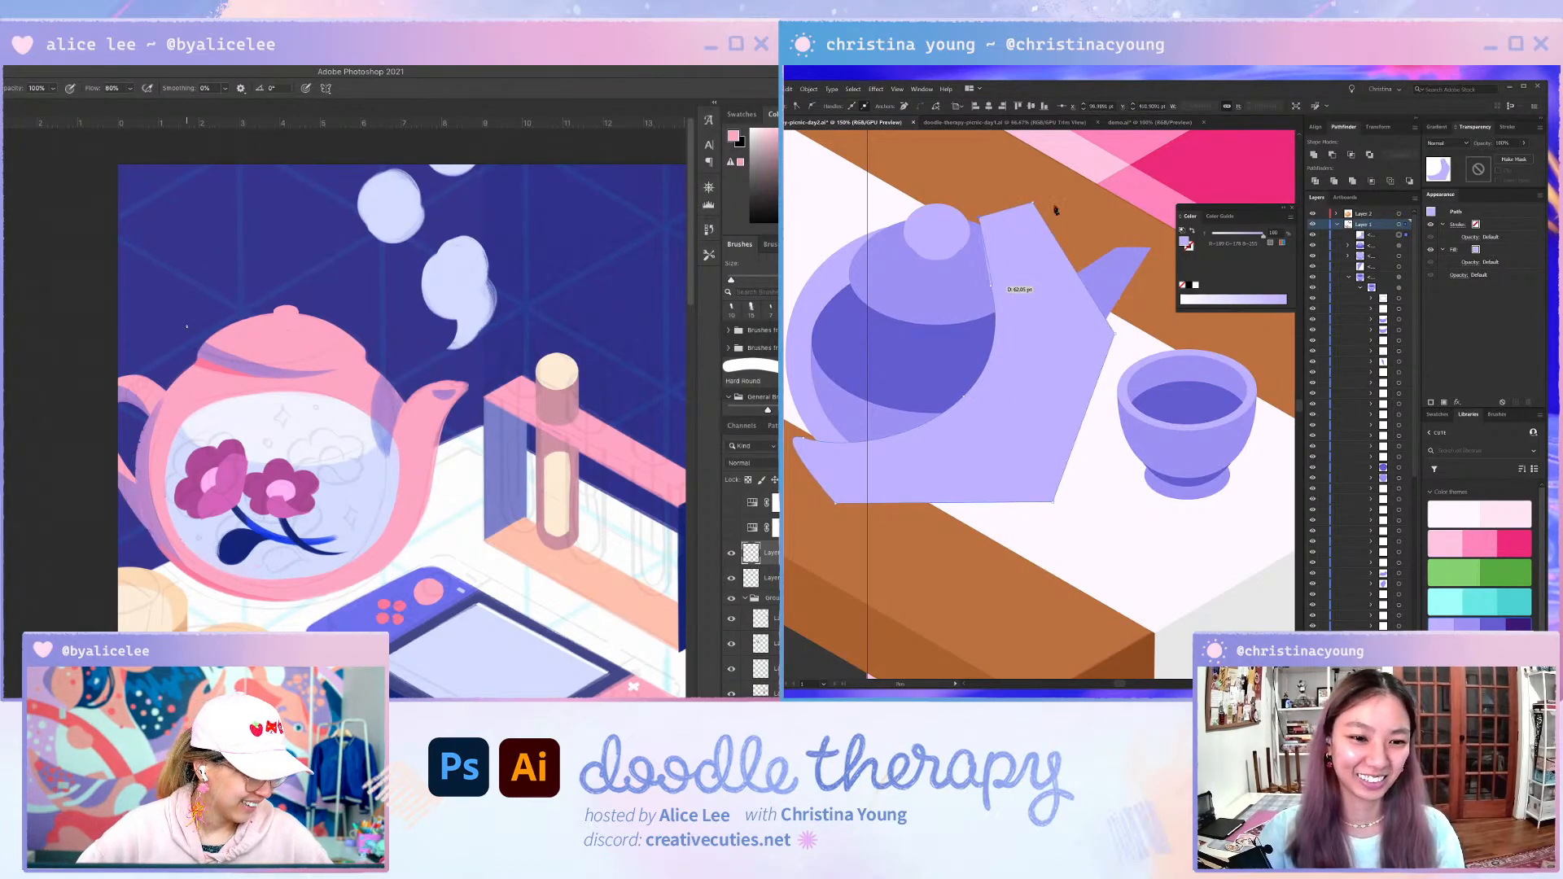
- Split the new shape along the teapot body's outline with Shape Builder and delete the piece outside the body
key("a")
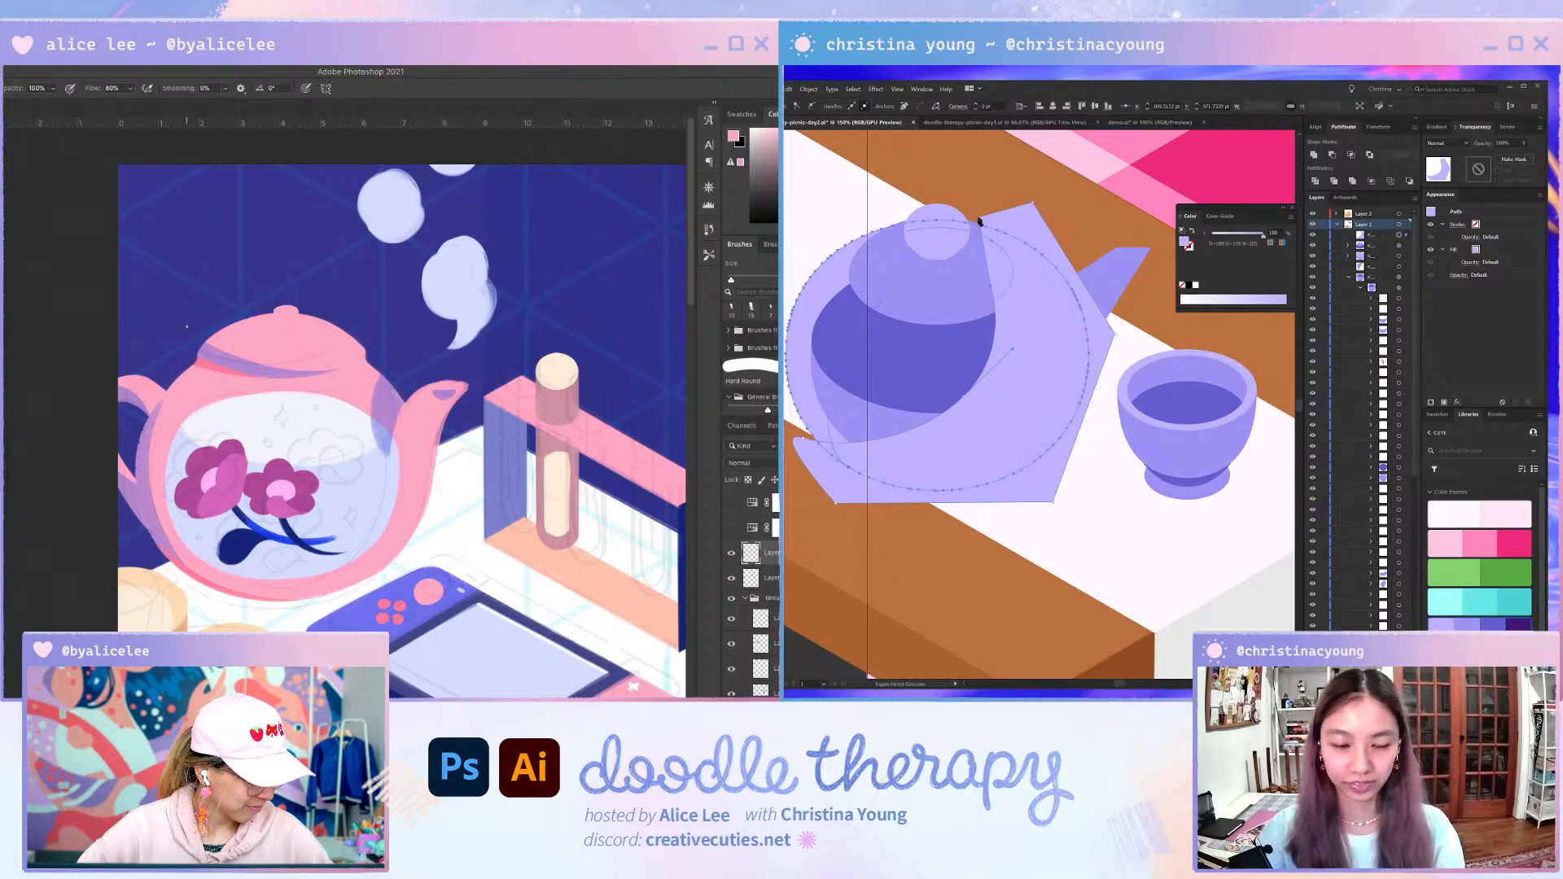
left_click(979, 221, "shift")
key("shift+m")
left_click(993, 291)
key("a")
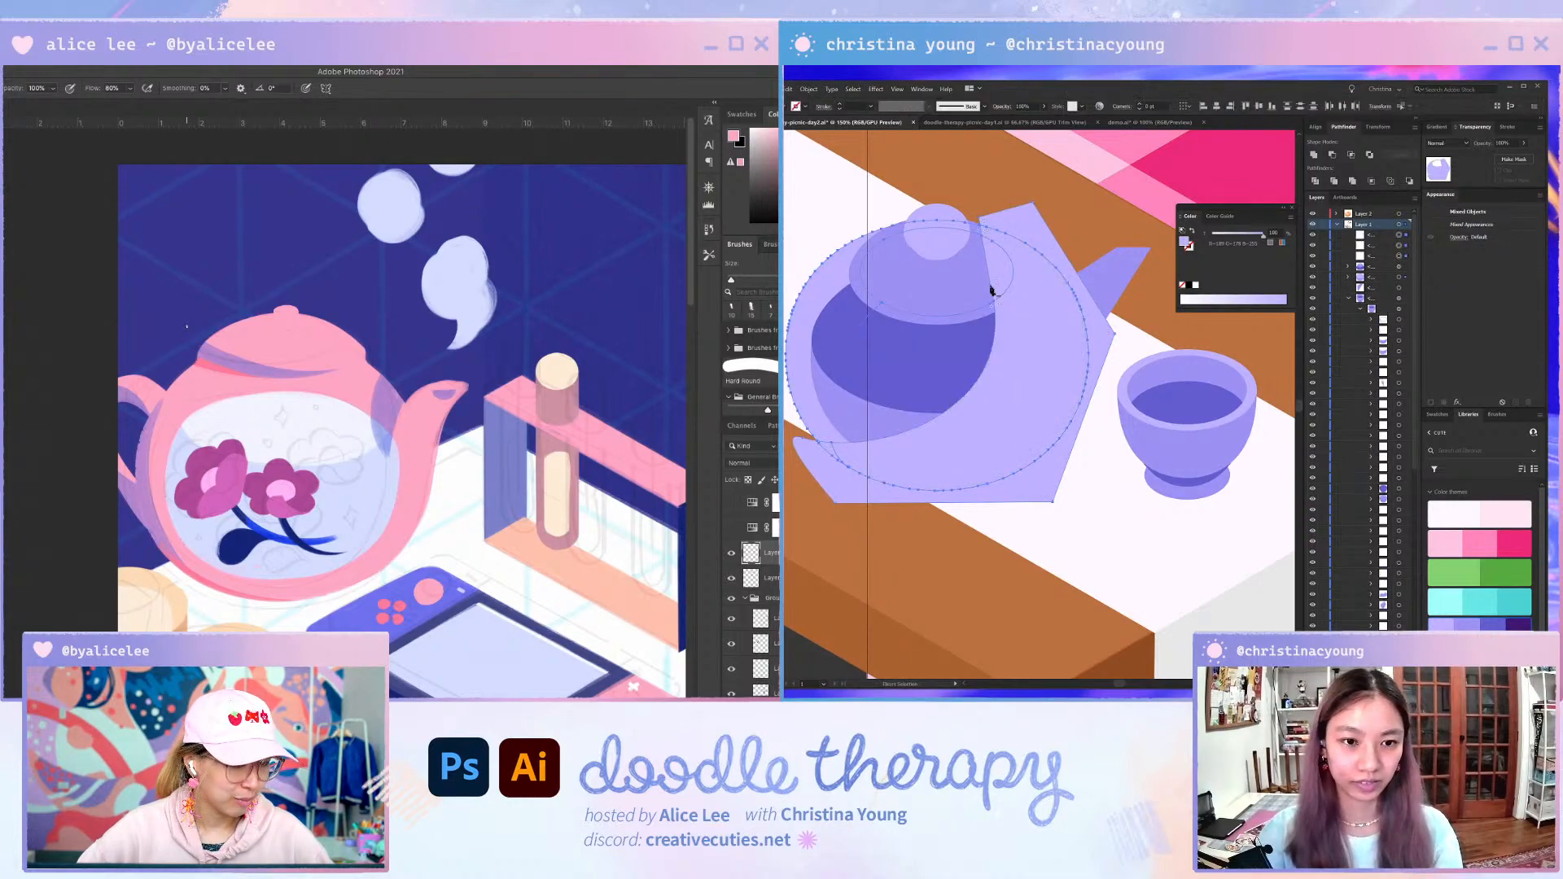
left_click(879, 533)
left_click(840, 486)
key("Delete")
- Try sending the light shading shape backward in the stacking order and deleting it, and undo the changes
left_click(1000, 348)
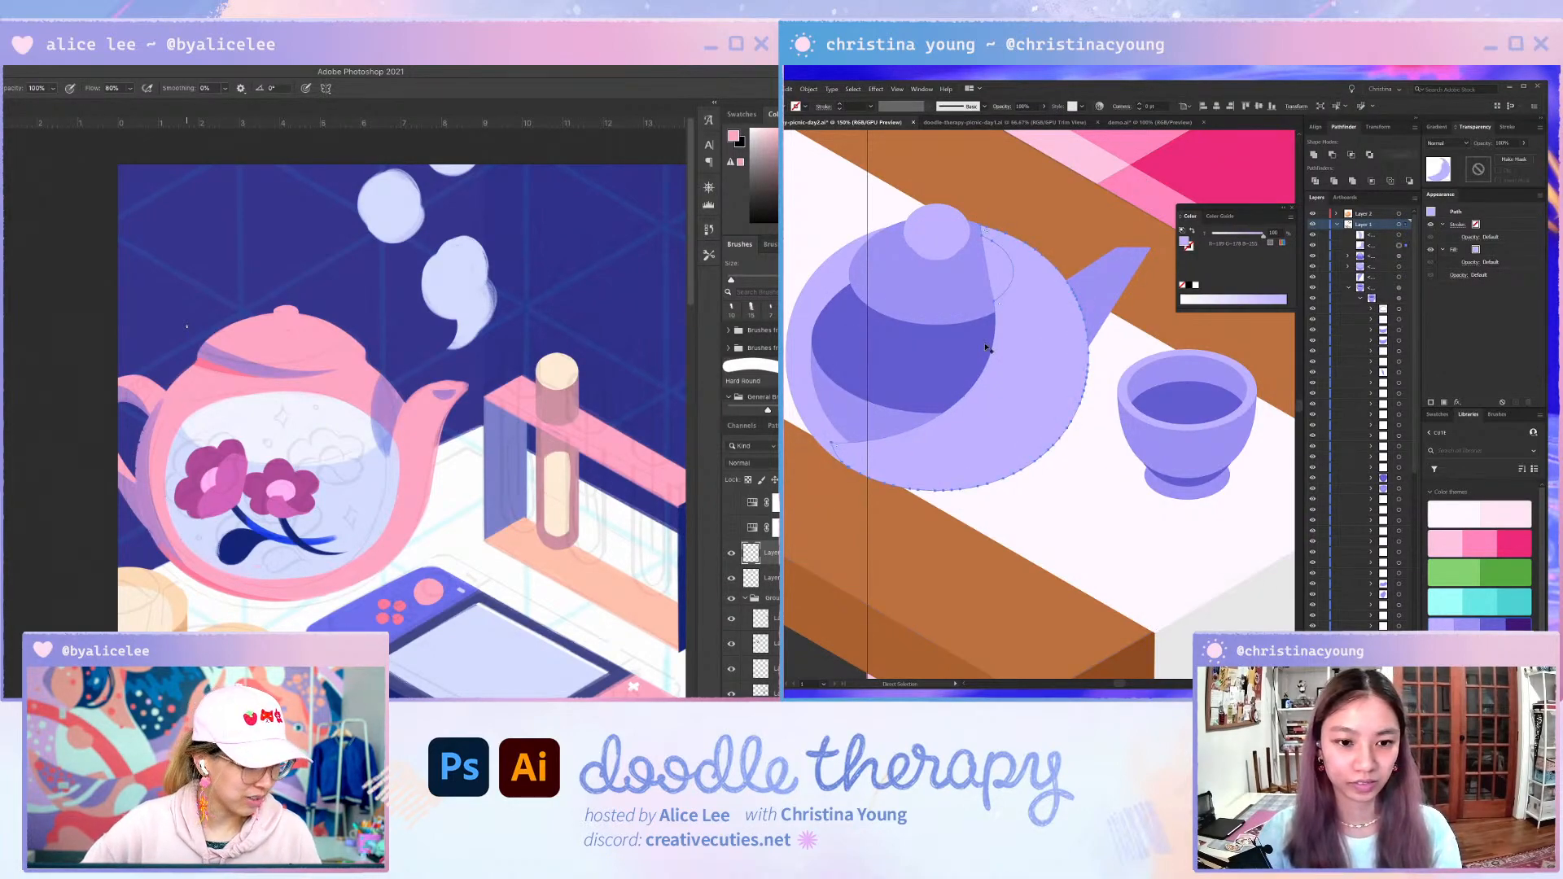
key("v")
key("ctrl+[")
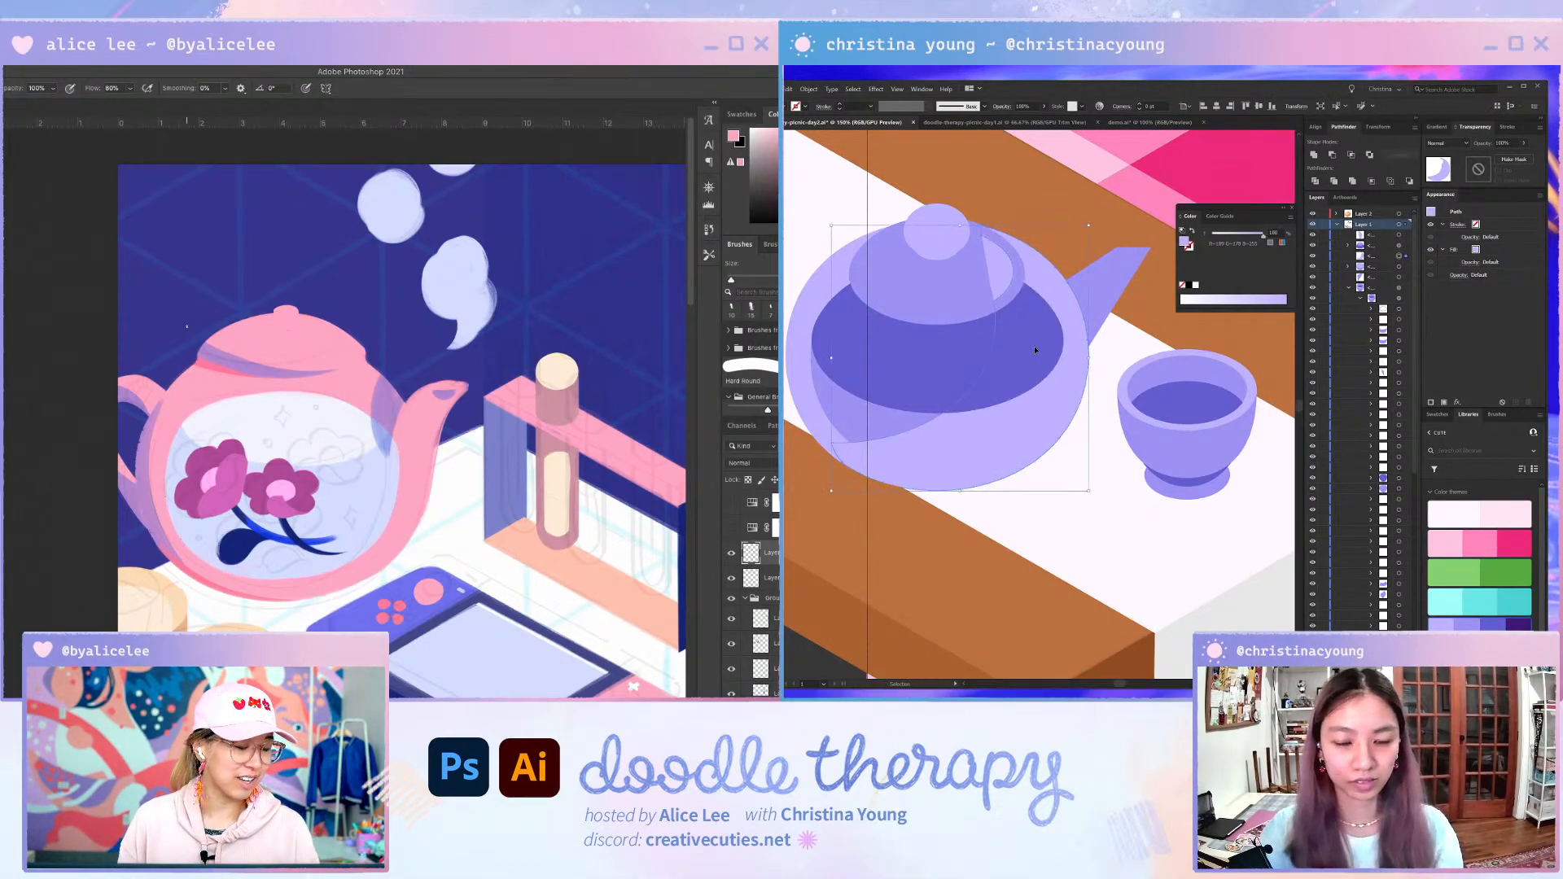
key("ctrl+]")
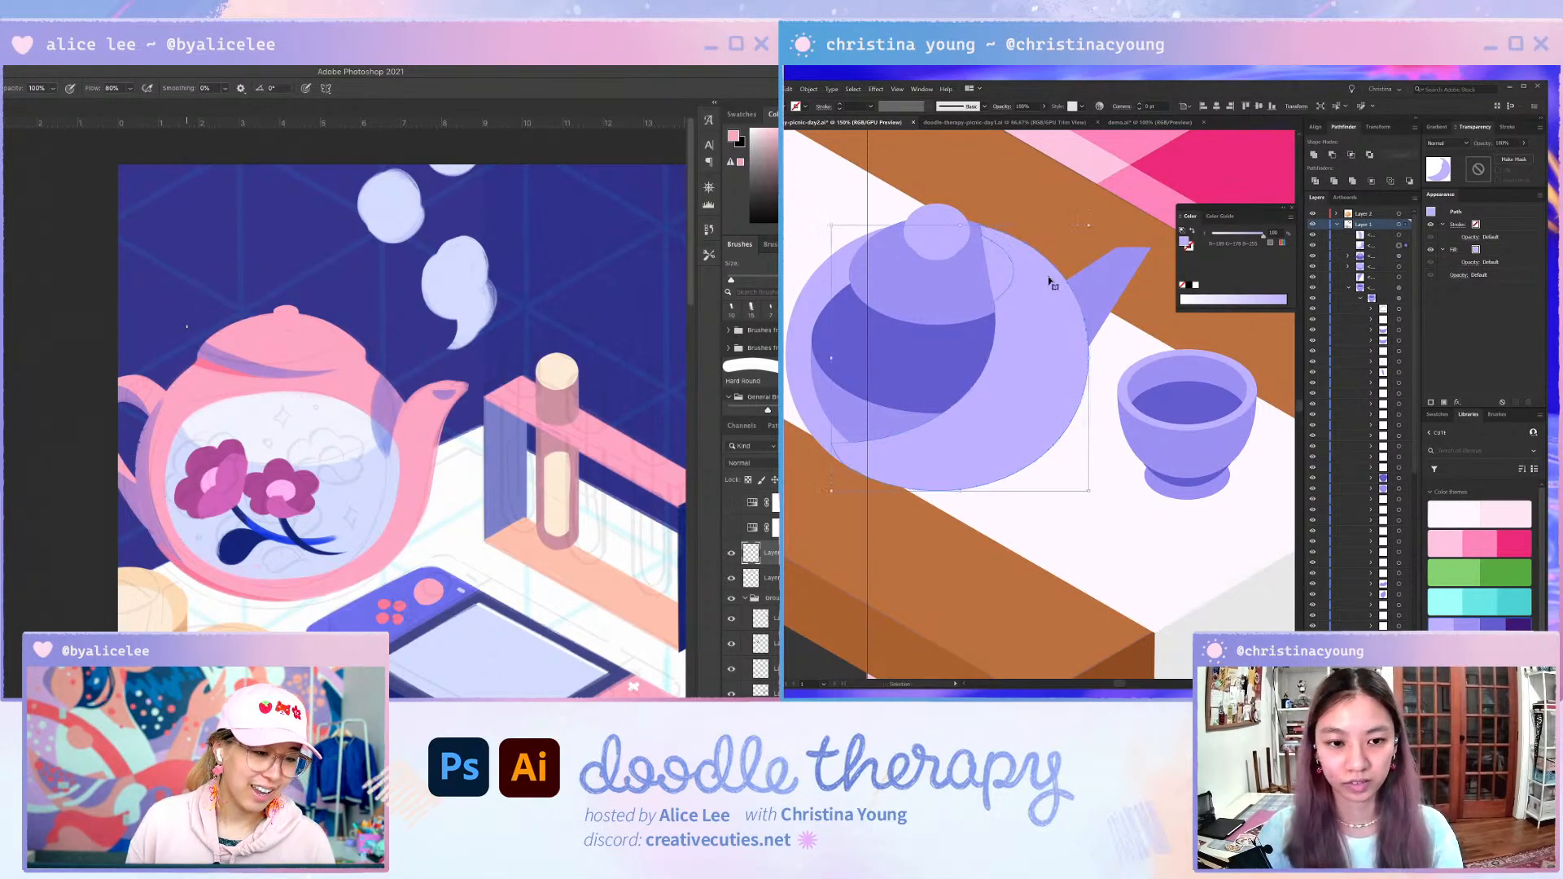
key("Delete")
key("ctrl+z")
key("ctrl+z")
key("ctrl+z")
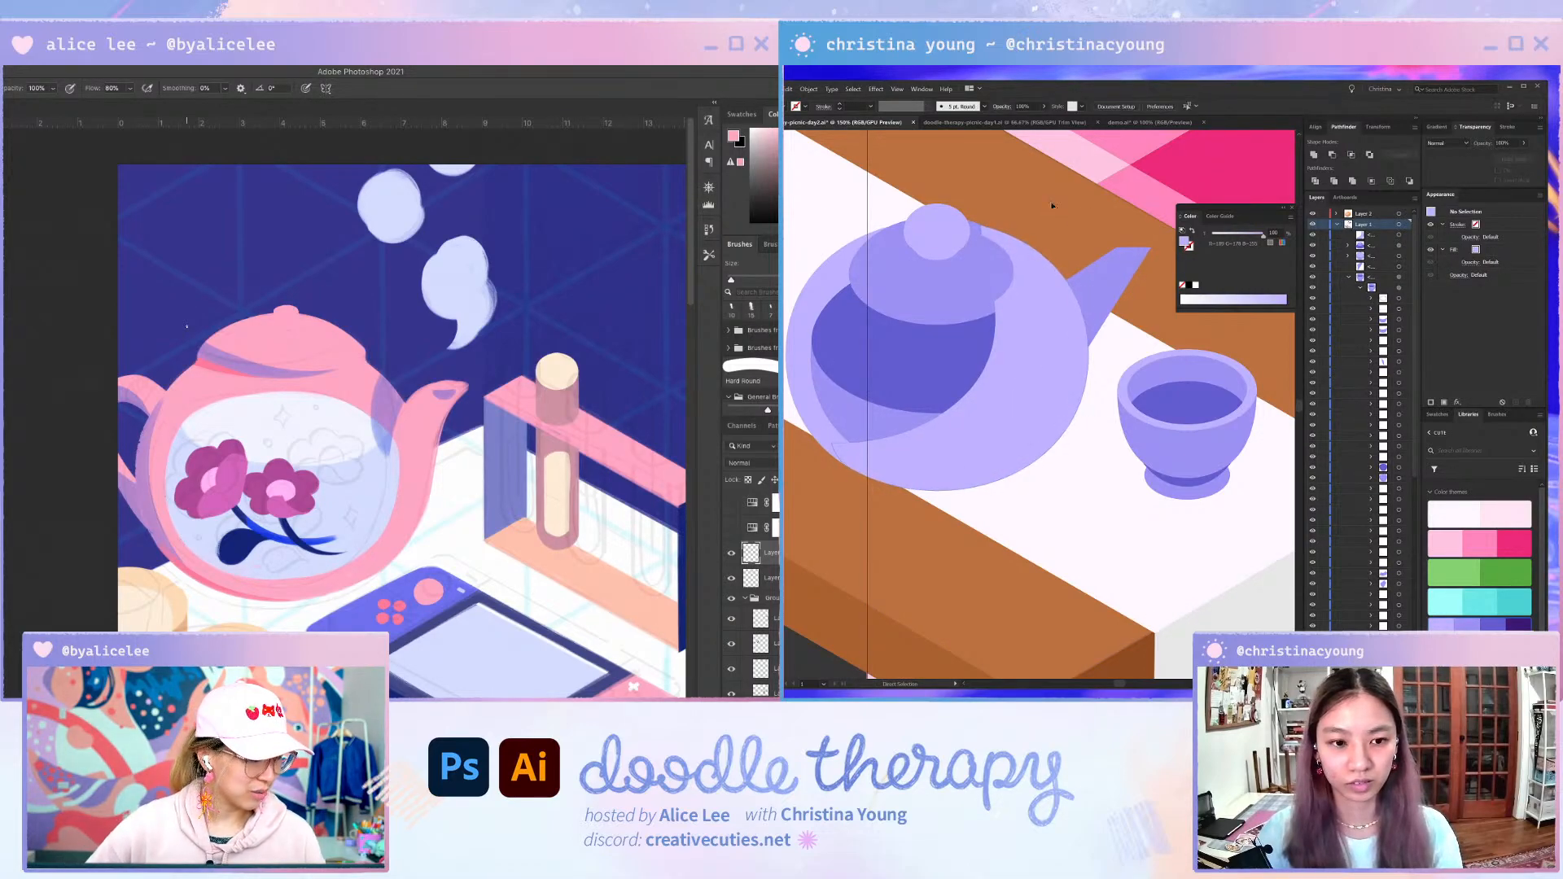
- Select the teapot's lid and knob together and place them in front of the light shading shape
left_click(1025, 239)
left_click(1010, 308)
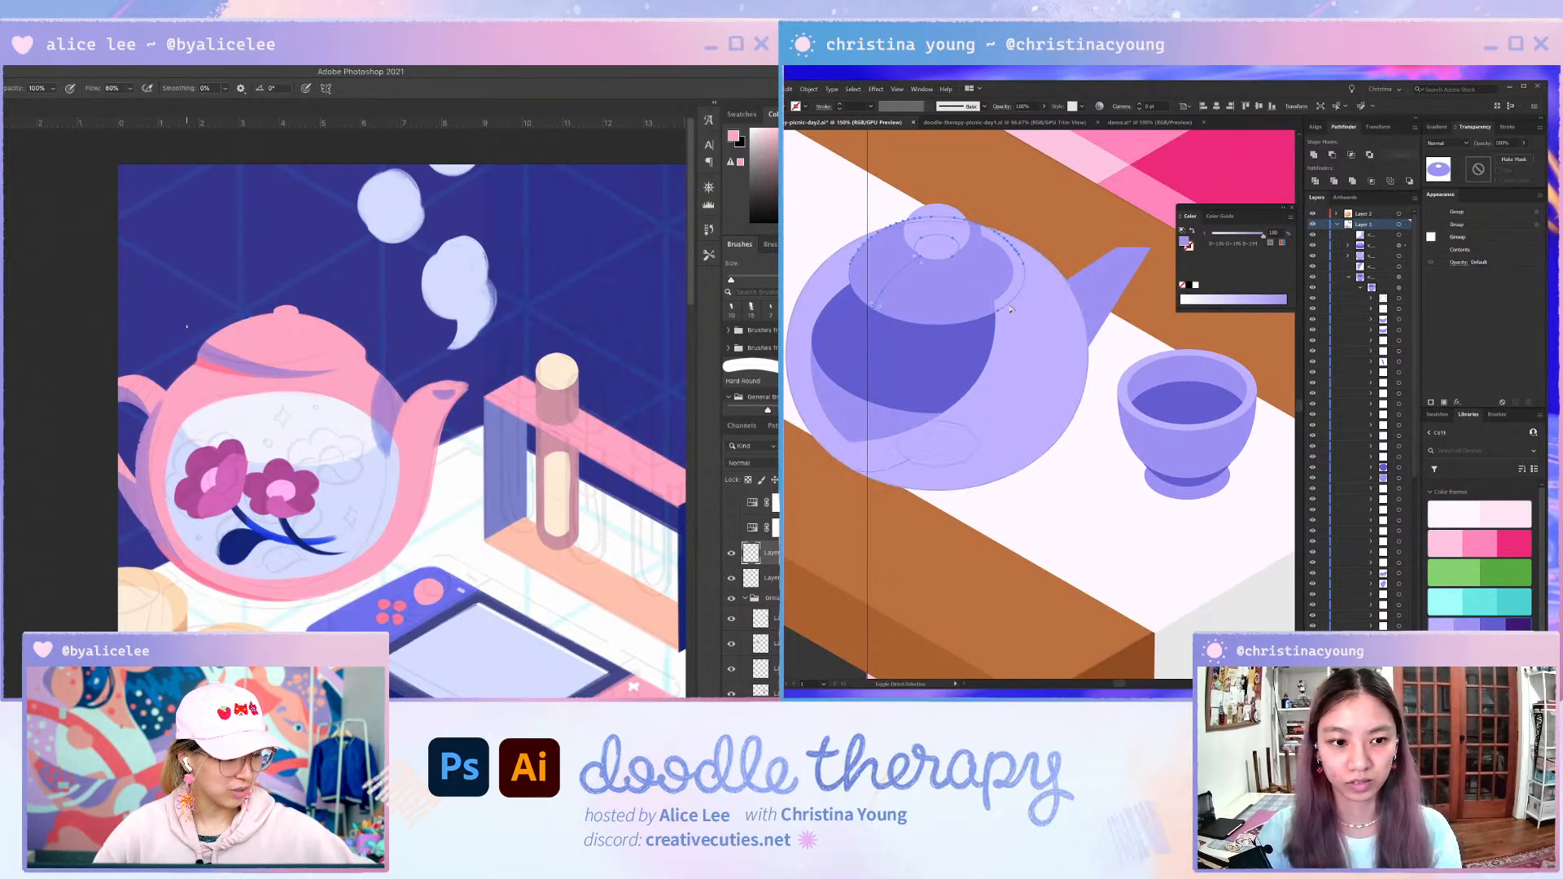
left_click(940, 233, "shift")
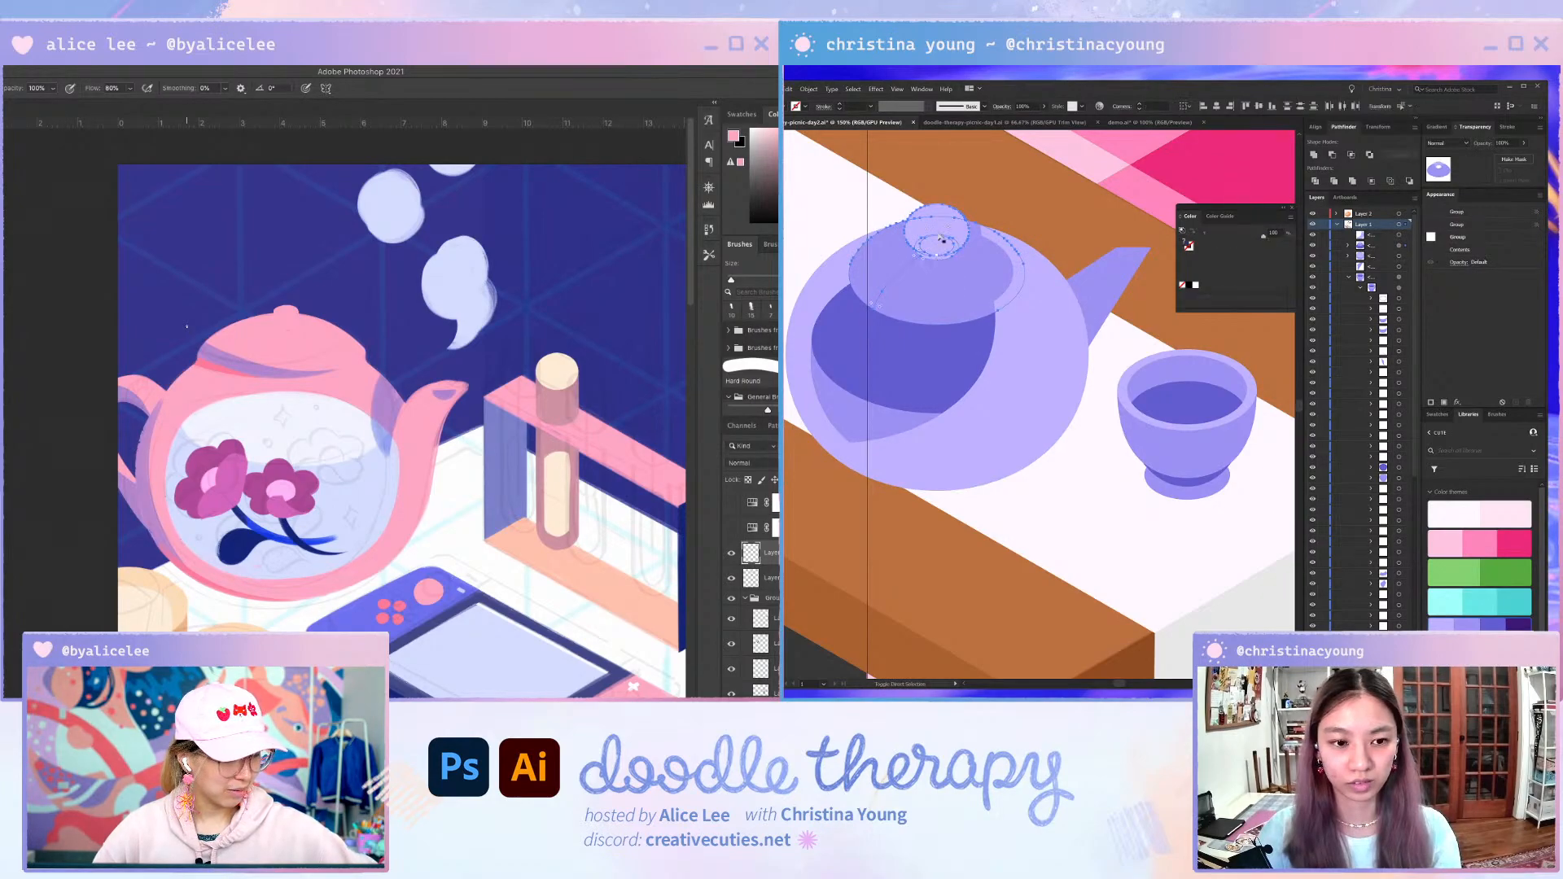
scroll(939, 233, "up", 2)
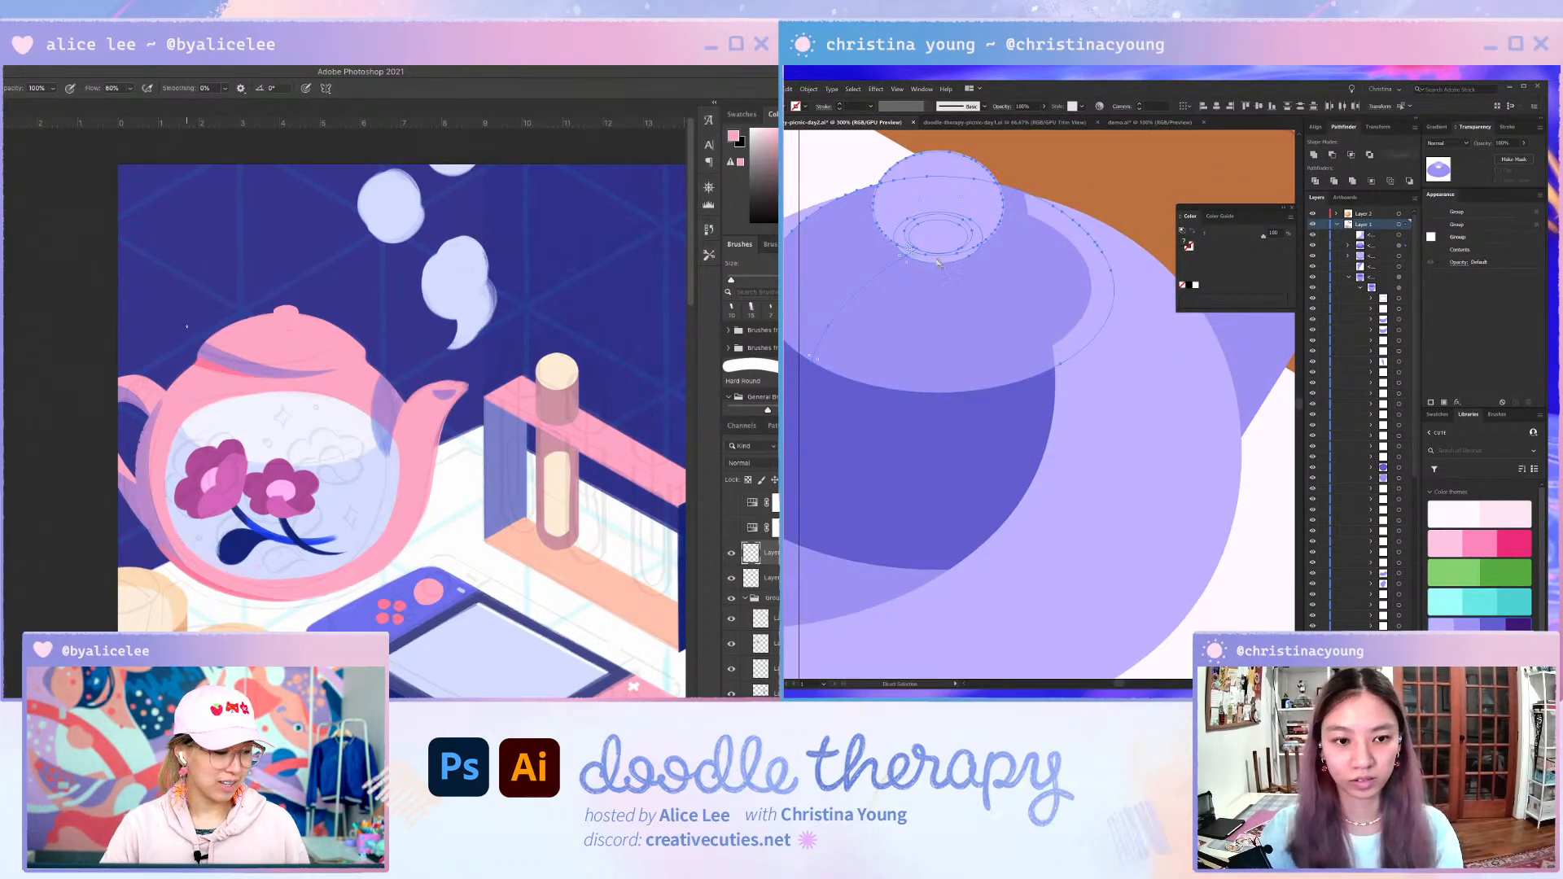
key("Delete")
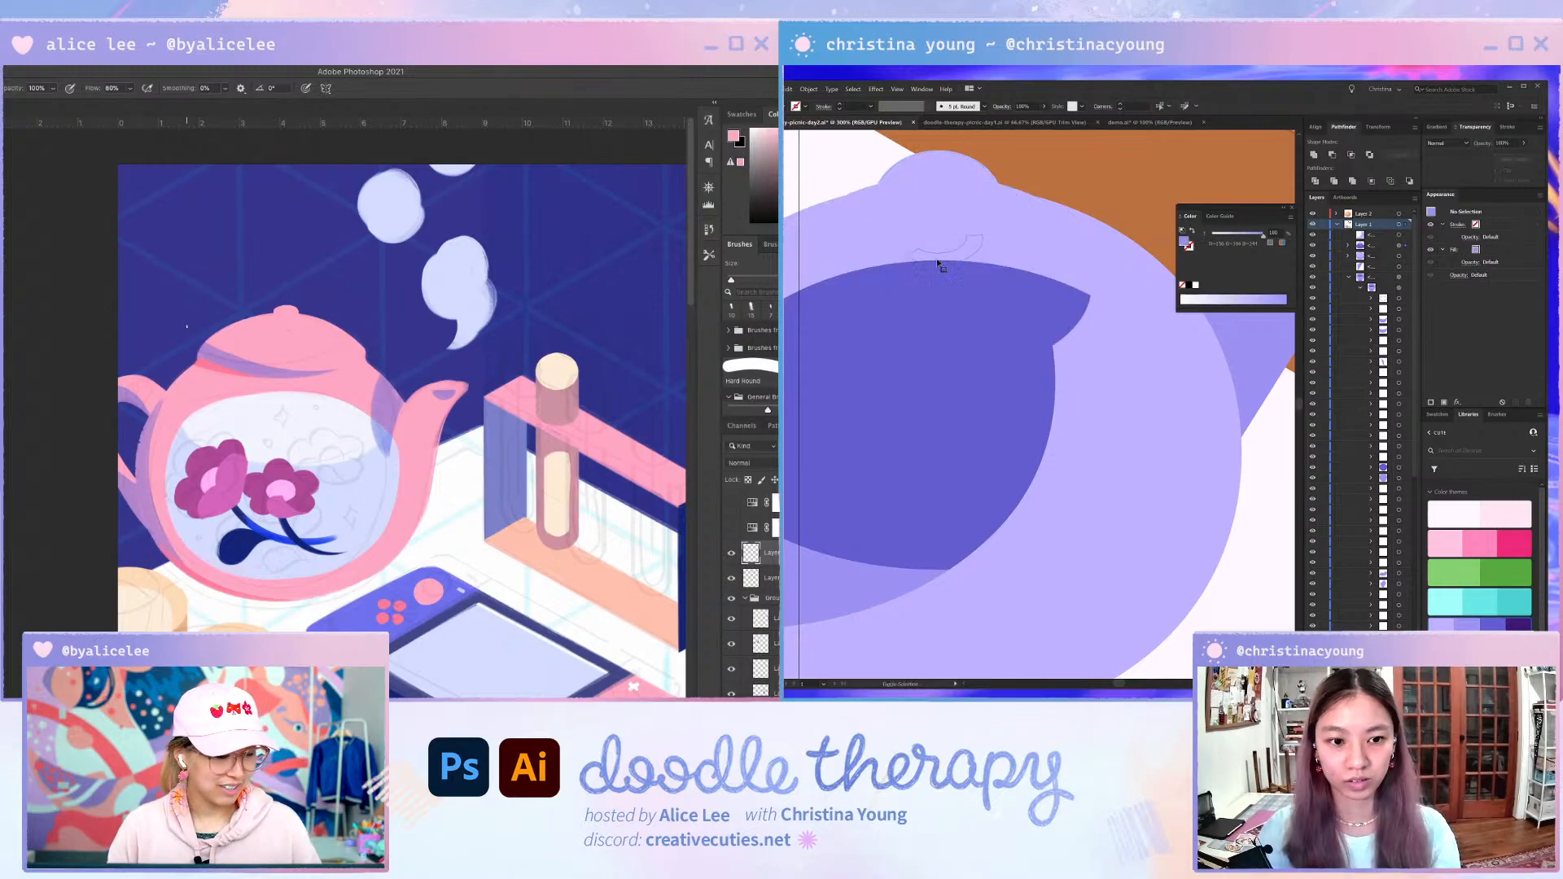
key("ctrl+z")
scroll(1138, 276, "down", 2)
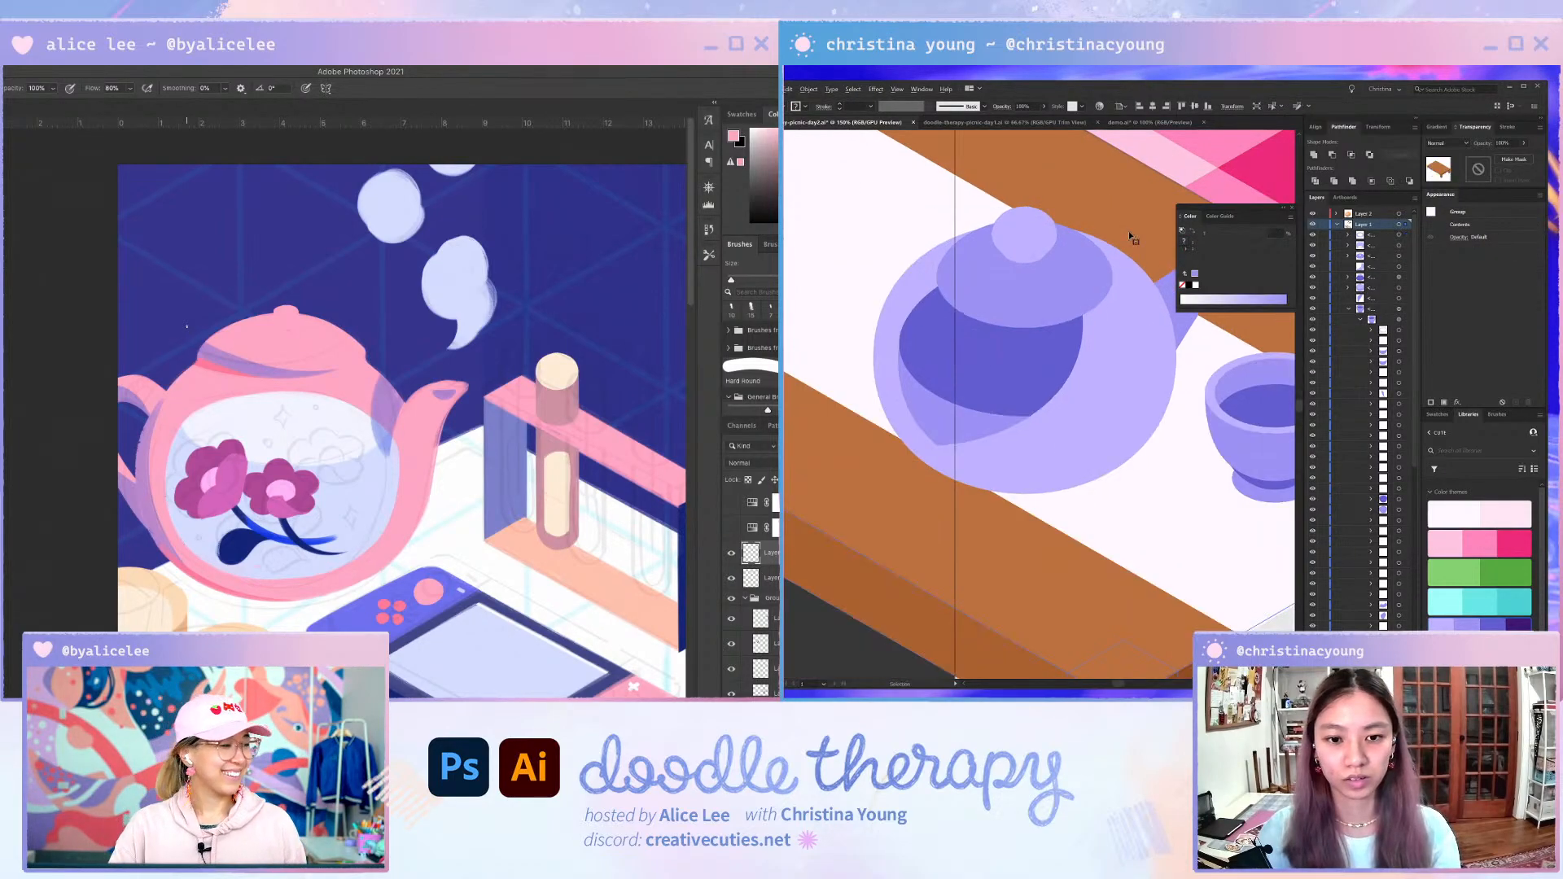
- Set the blend mode of the light shading shape on the teapot's body to Overlay and clear the selection
scroll(1132, 236, "down", 1)
left_click(1126, 360)
left_click_drag(1150, 345, 1067, 380)
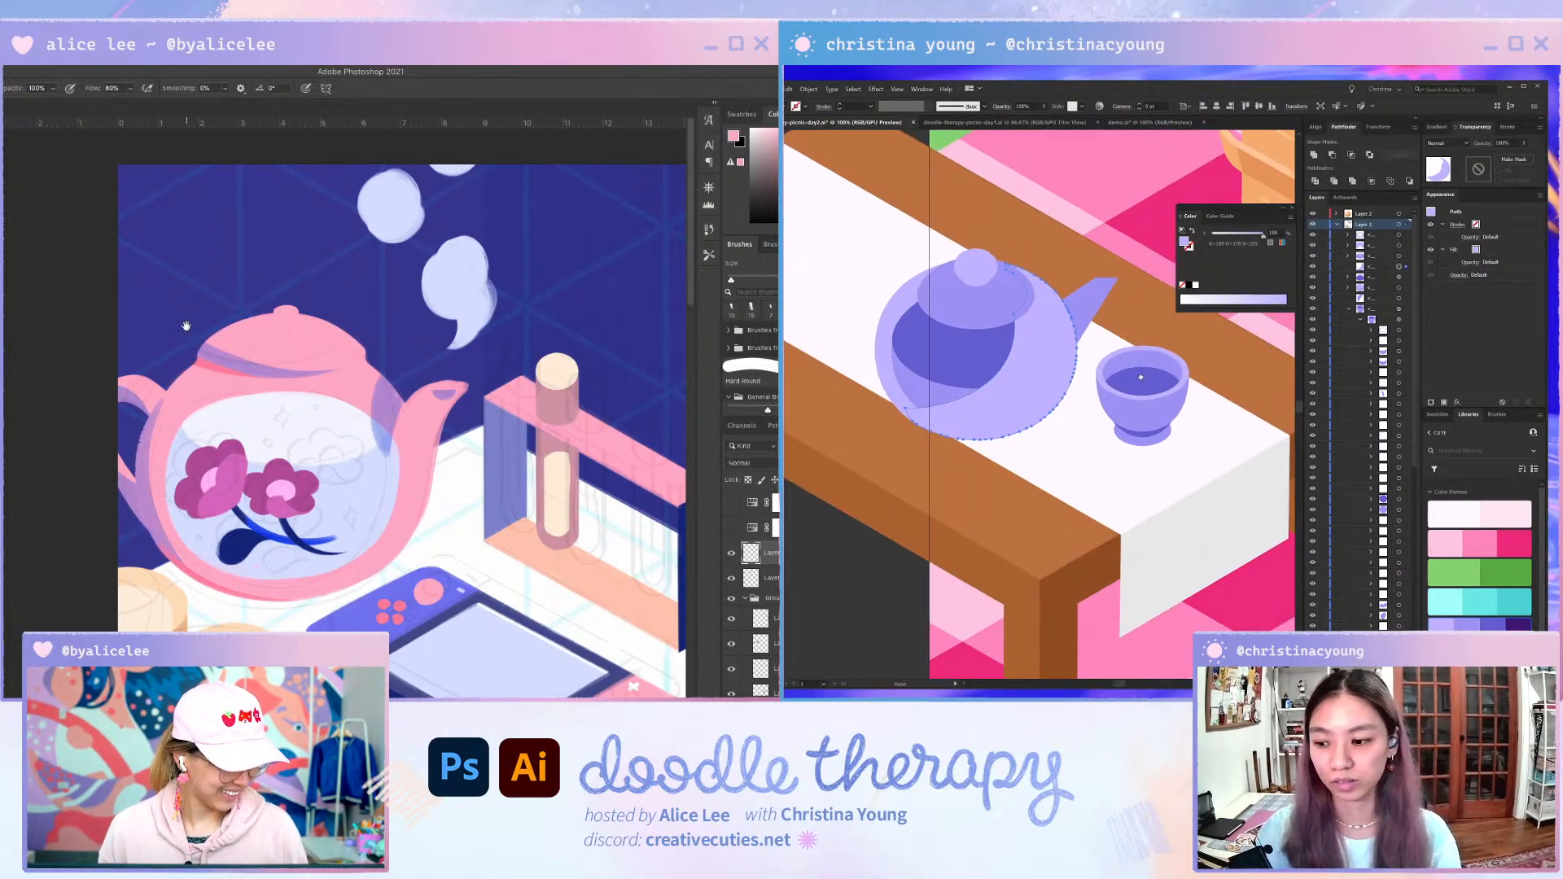
left_click_drag(586, 561, 592, 636)
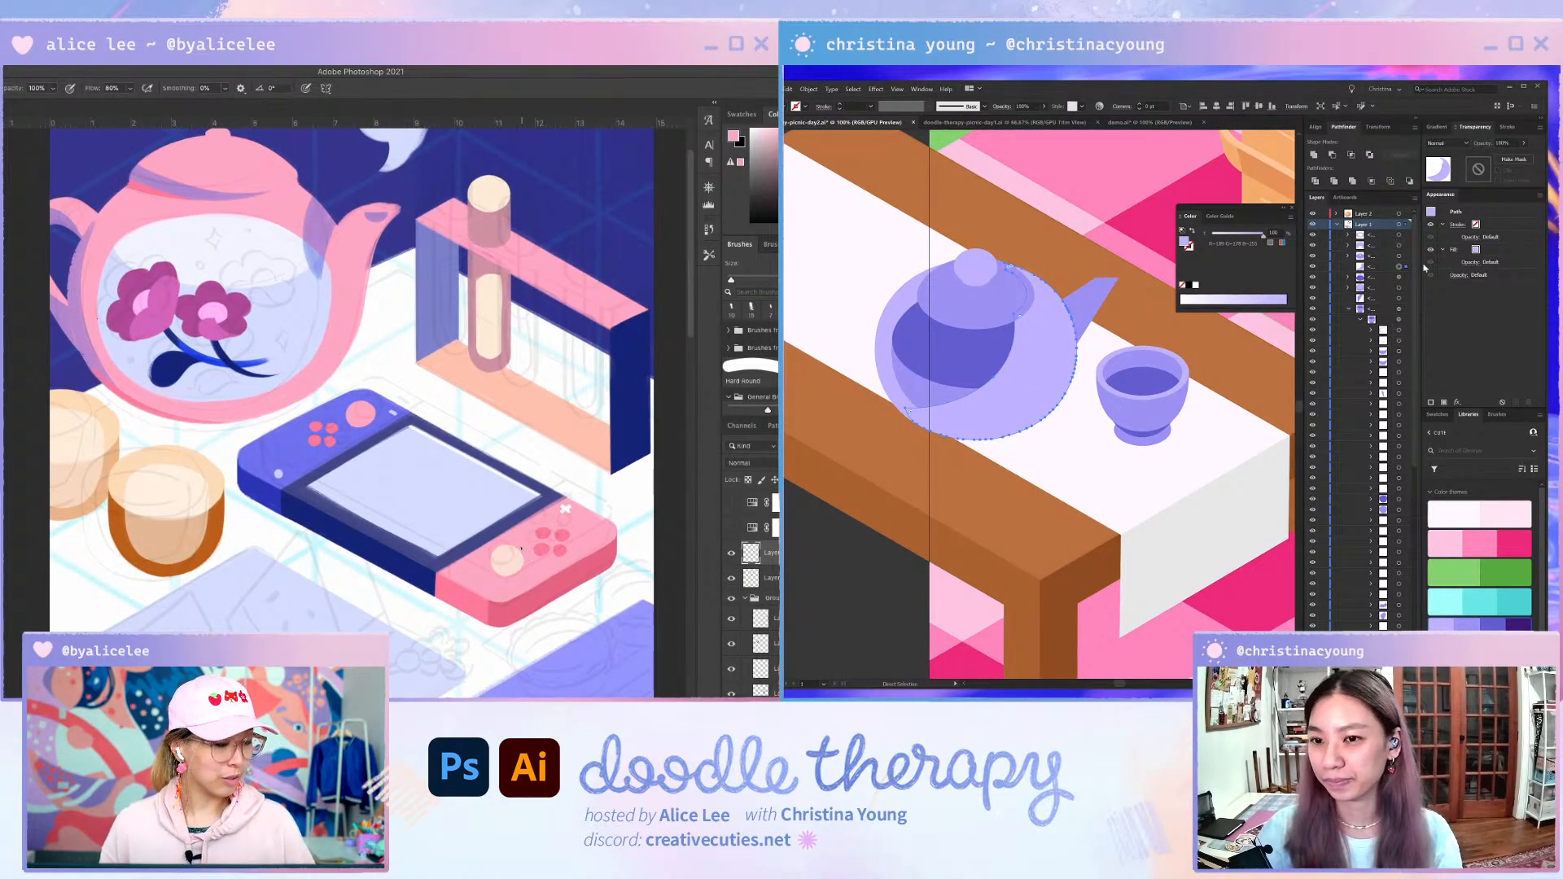
left_click(1455, 143)
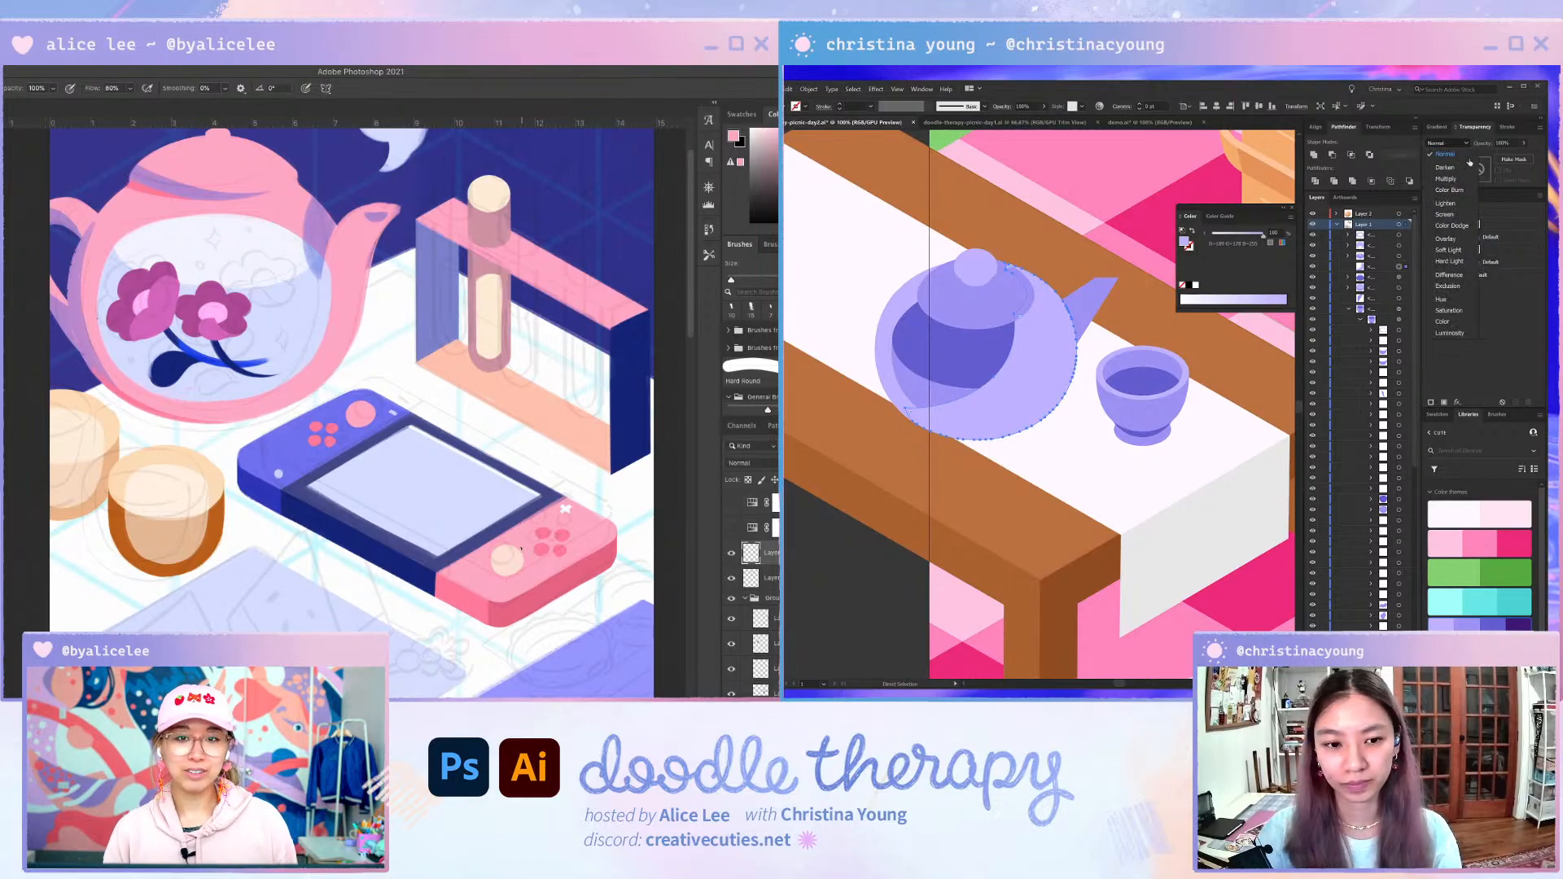
left_click(1455, 237)
key("v")
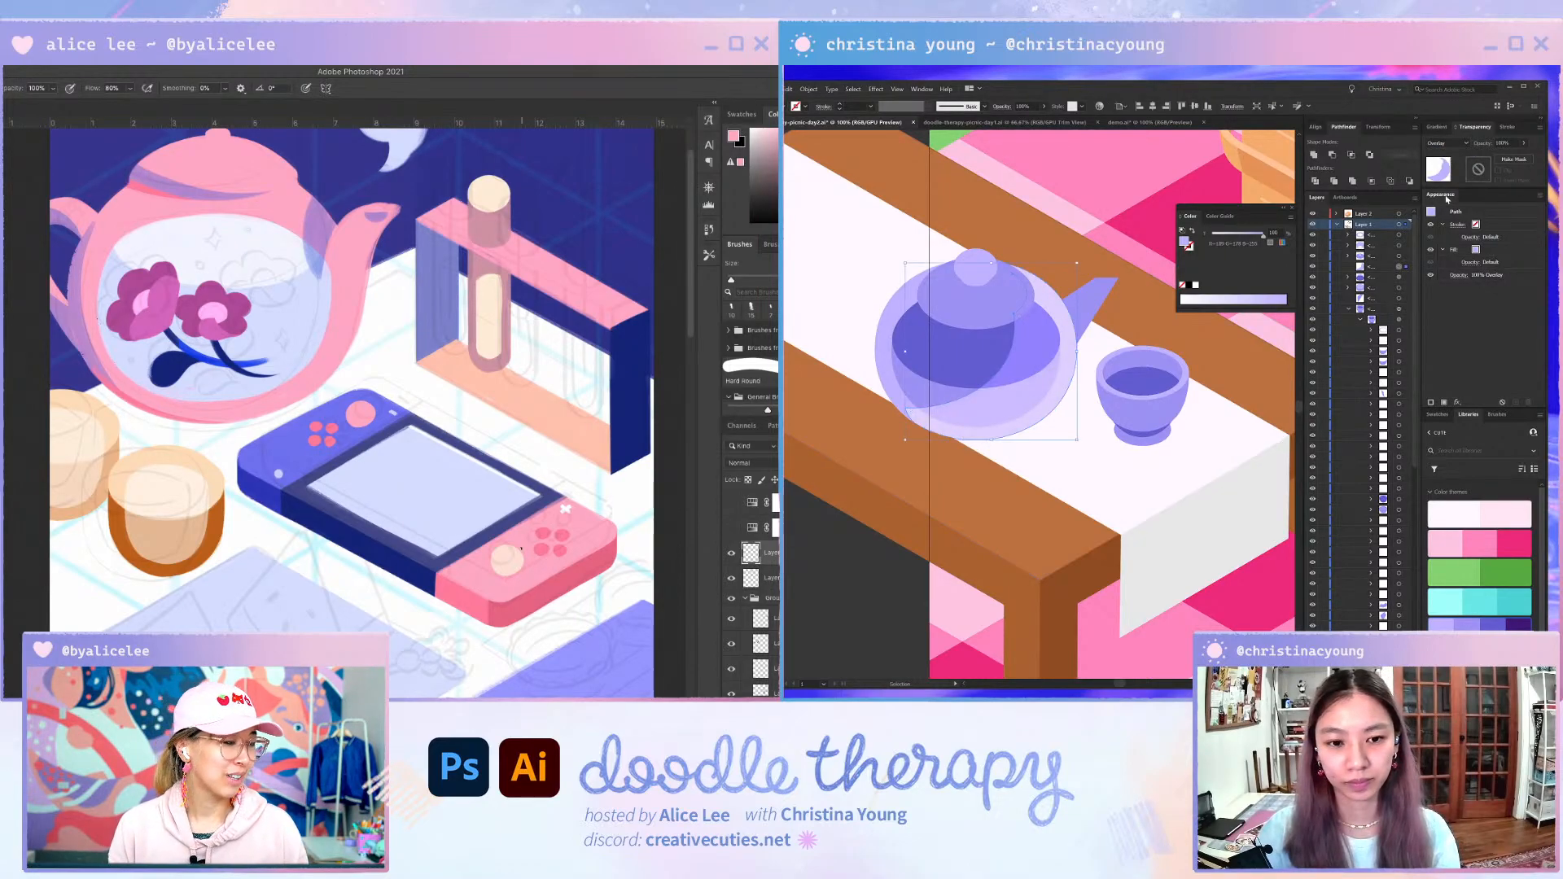
left_click(846, 534)
scroll(846, 533, "down", 1)
scroll(826, 520, "up", 2)
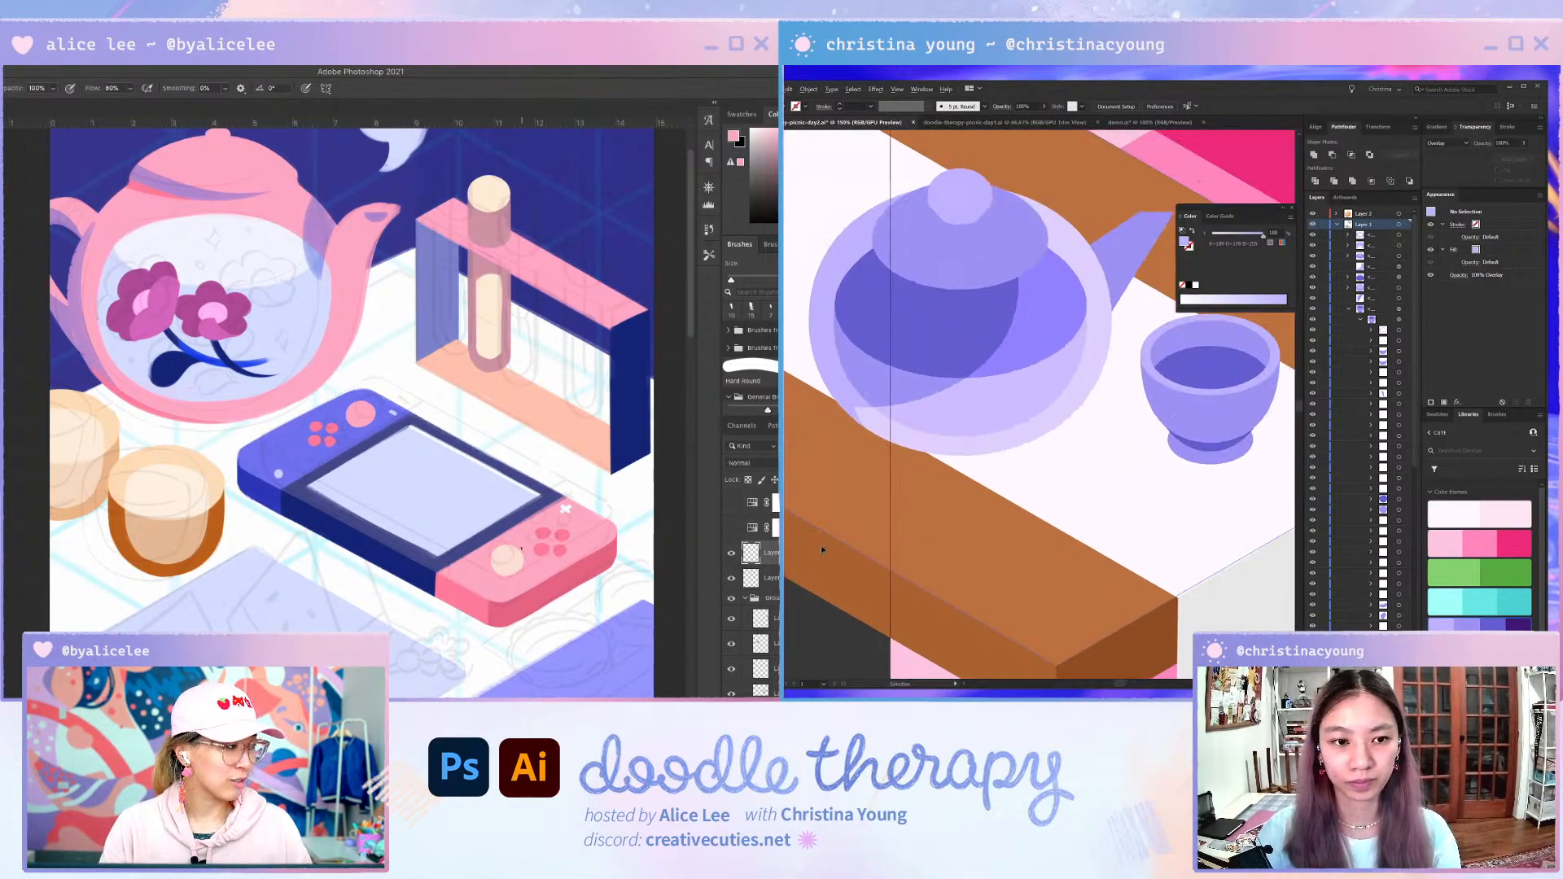
- Select the teapot's lid and duplicate it, offsetting the copy slightly up and to the left
key("a")
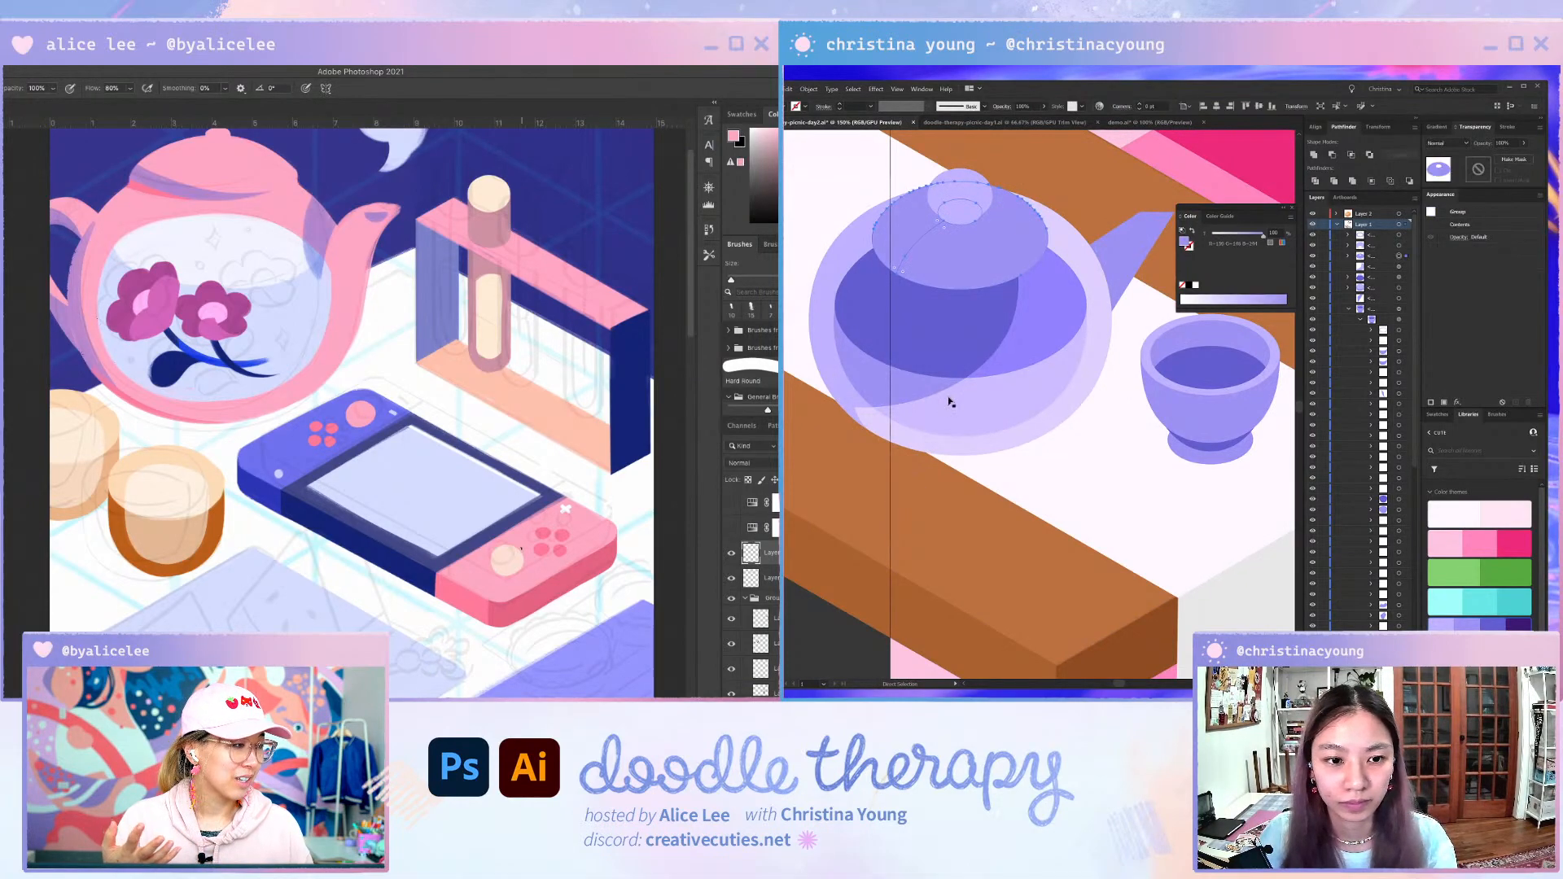
key("n")
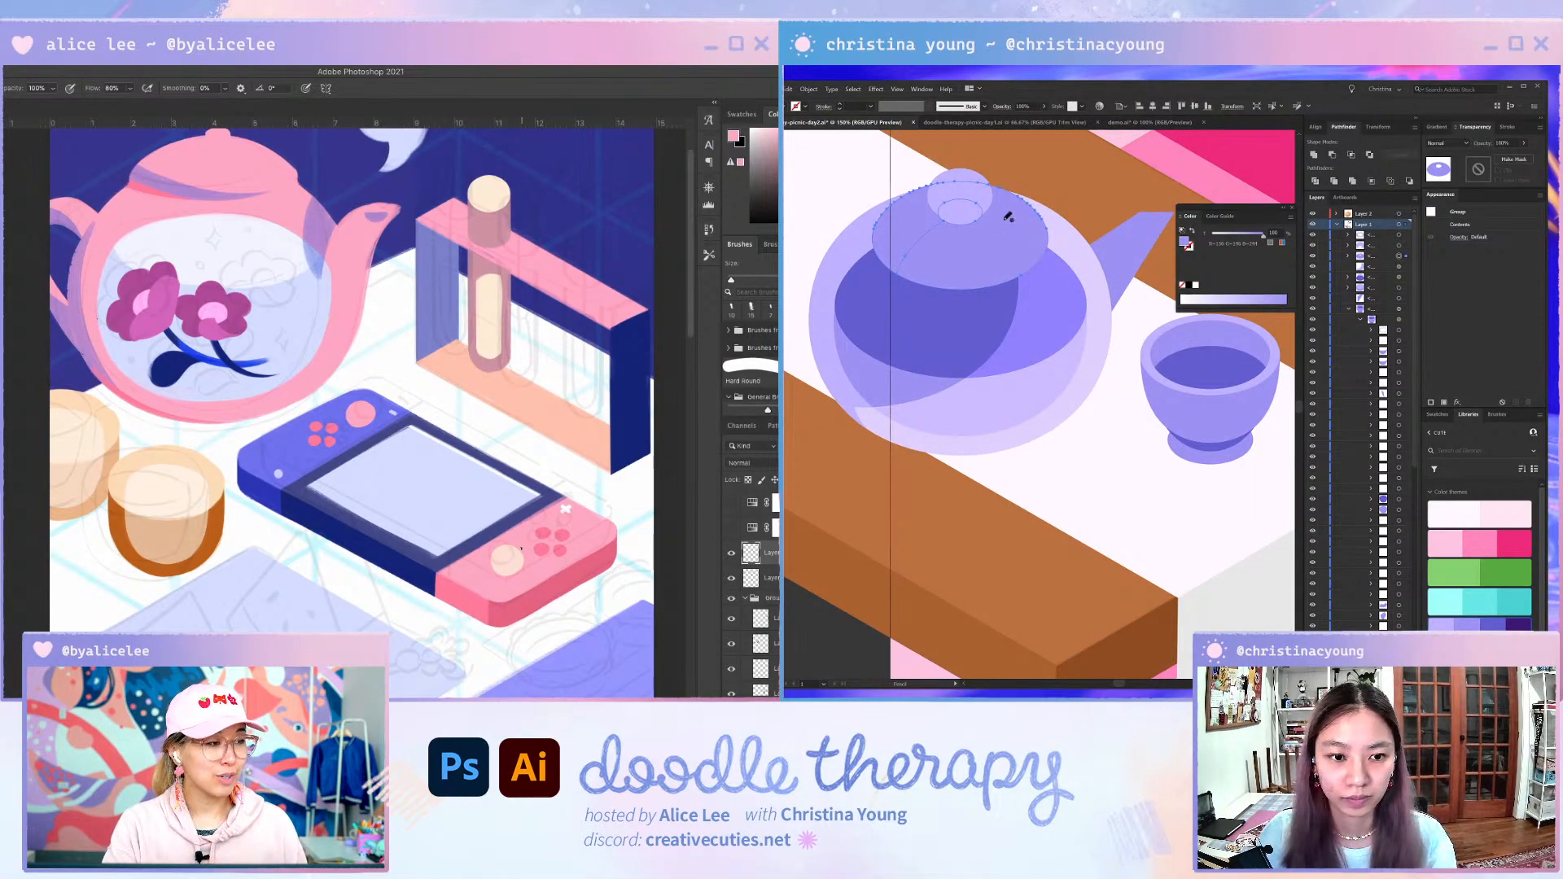
key("v")
mouse_move(1007, 216)
left_mouse_down()
mouse_move(1018, 252)
mouse_move(1000, 250)
left_mouse_up()
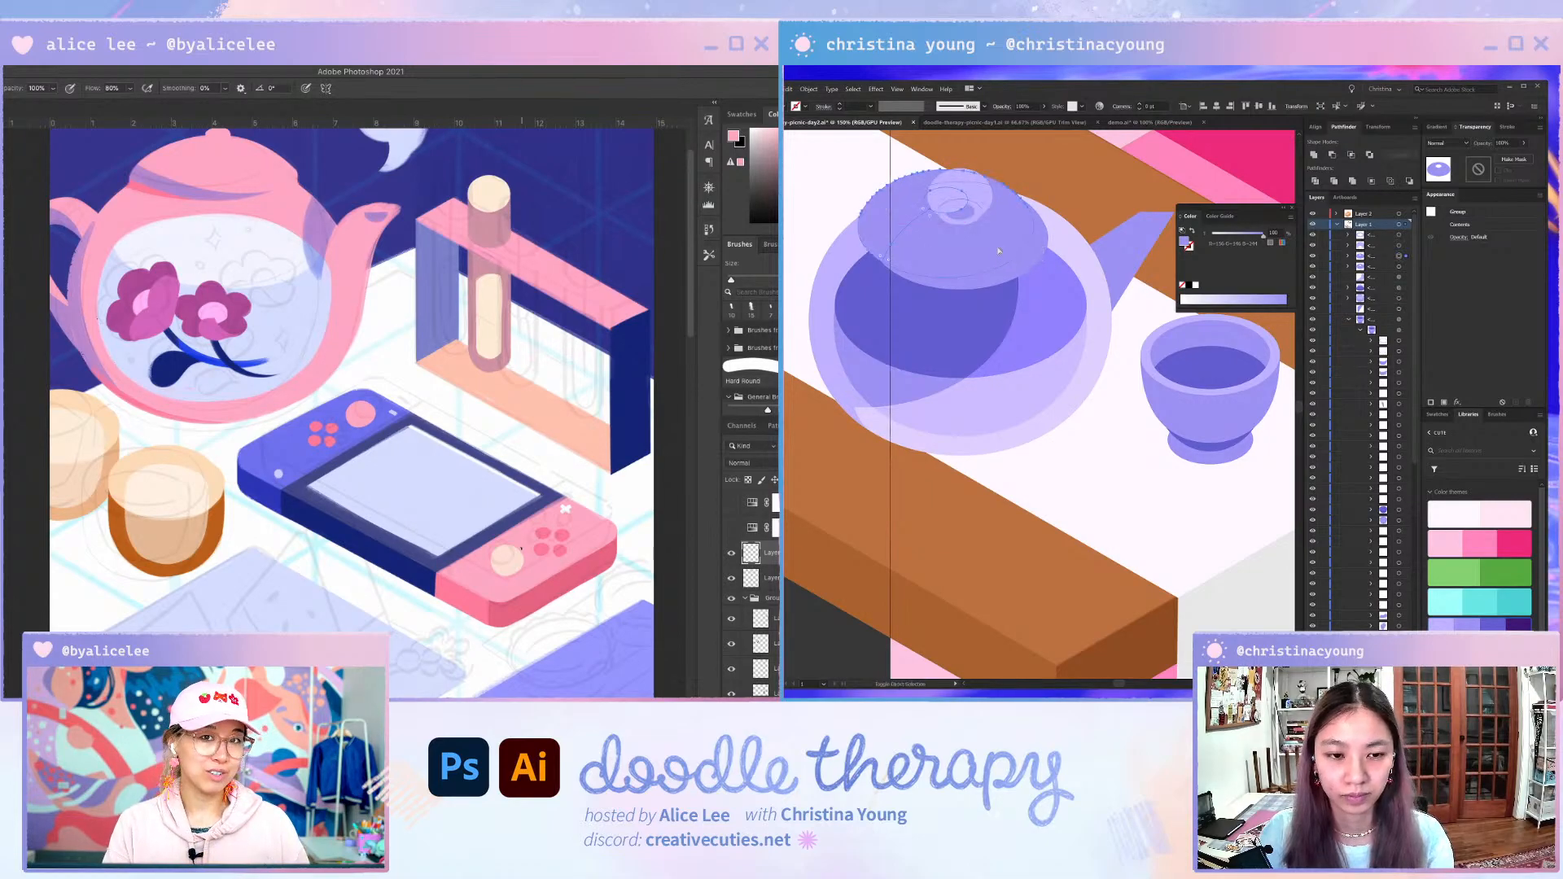
- Split the overlapping lid shapes with Shape Builder and delete the offset copy, keeping the crescent on the lid's edge
key("shift+m")
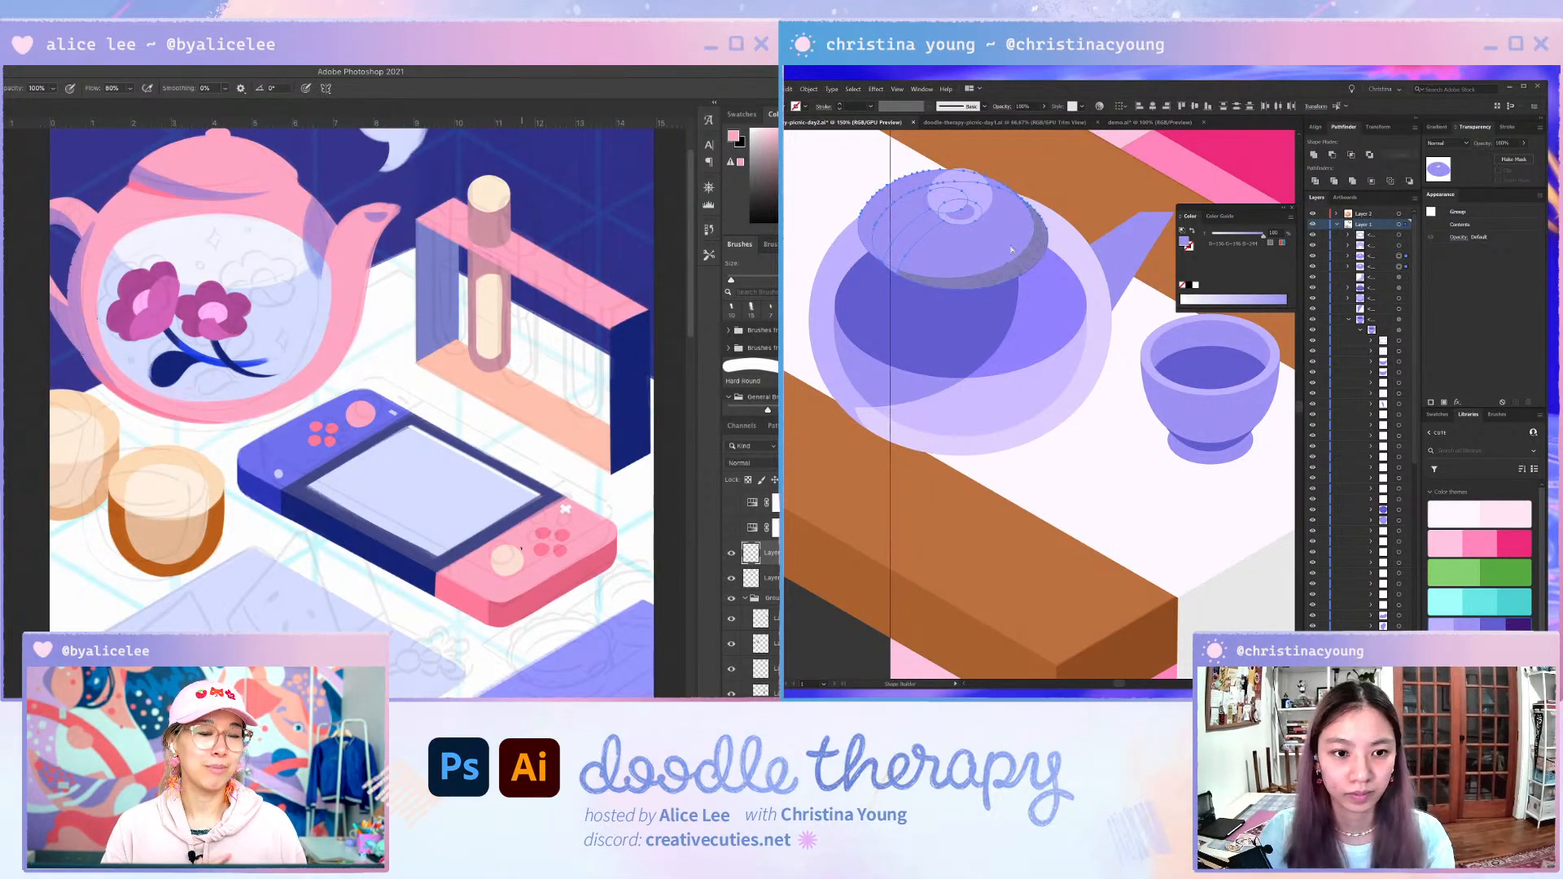
left_click(1012, 249)
key("a")
key("Delete")
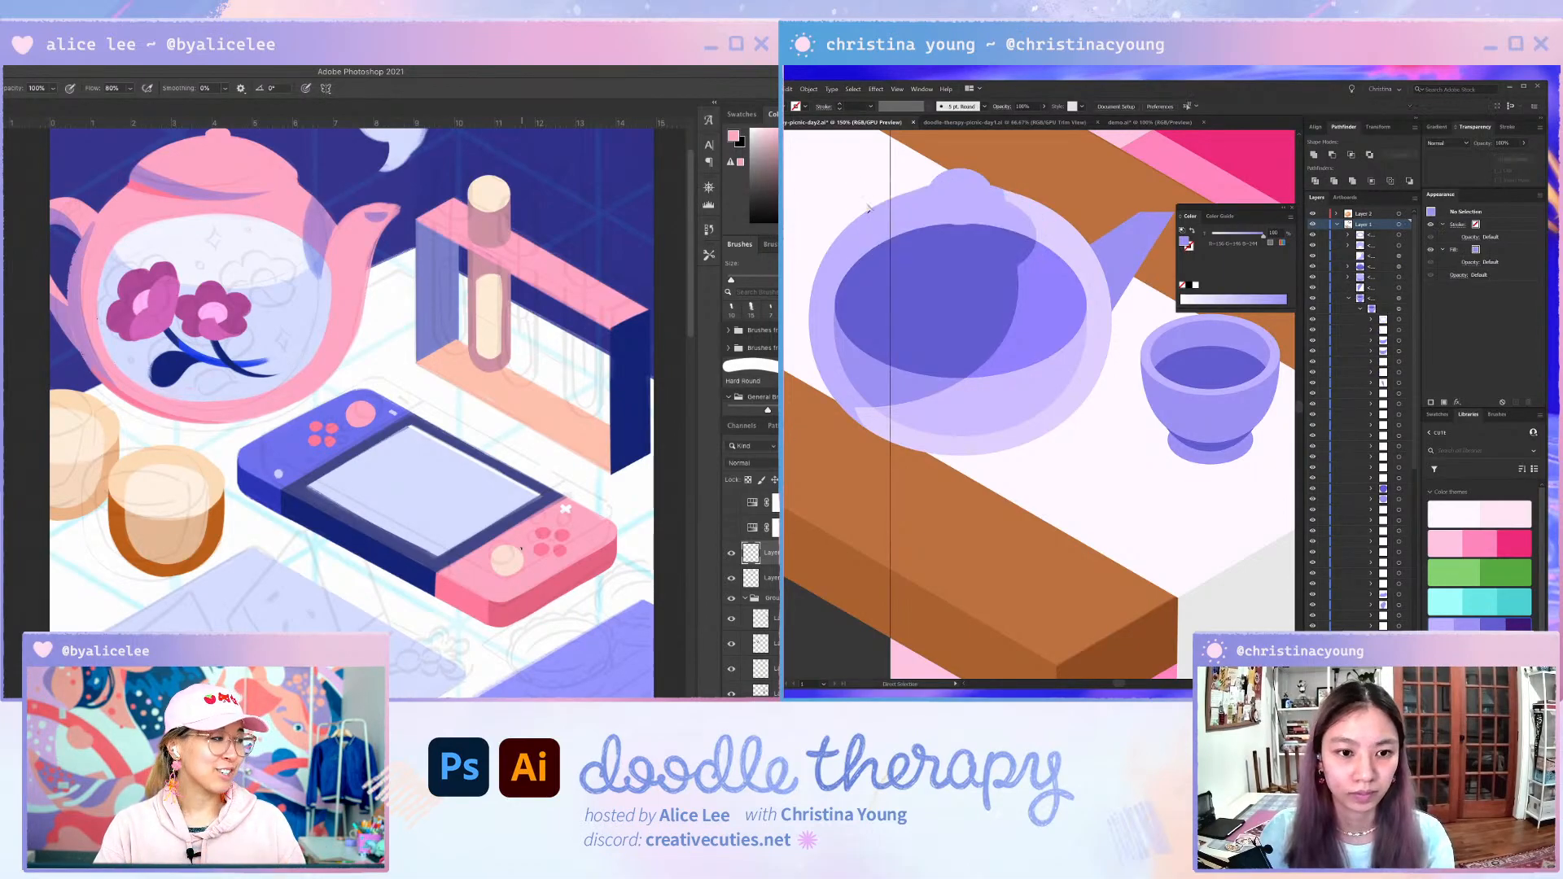
key("ctrl+z")
left_click(897, 218)
key("Delete")
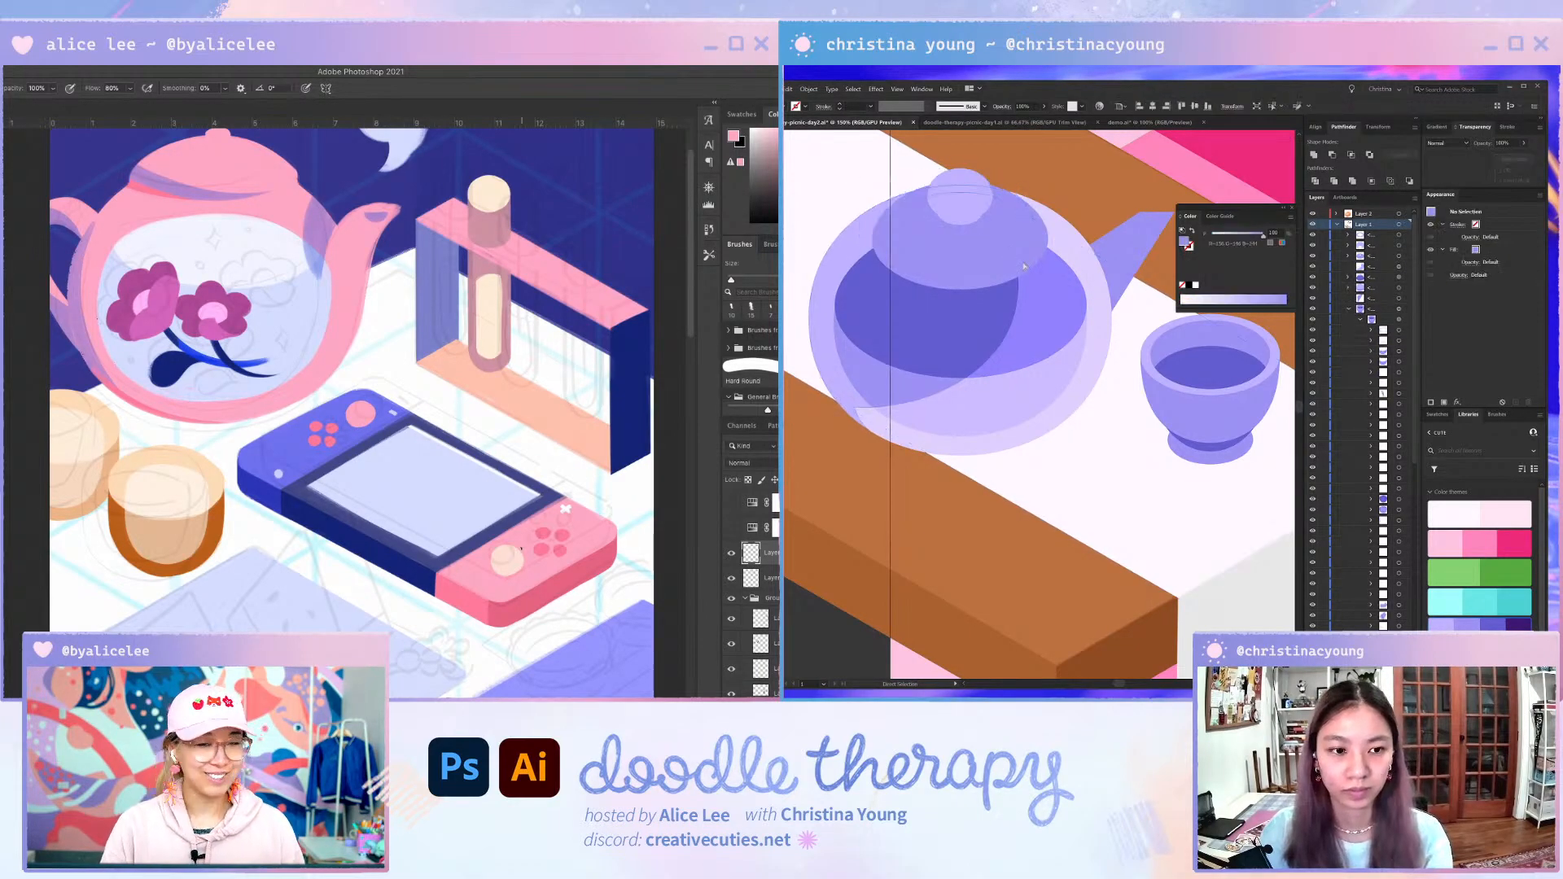
- Apply the body's light Overlay shading to the crescent on the lid by sampling it with the Eyedropper
left_click(1028, 259)
key("i")
left_click(1085, 305)
key("v")
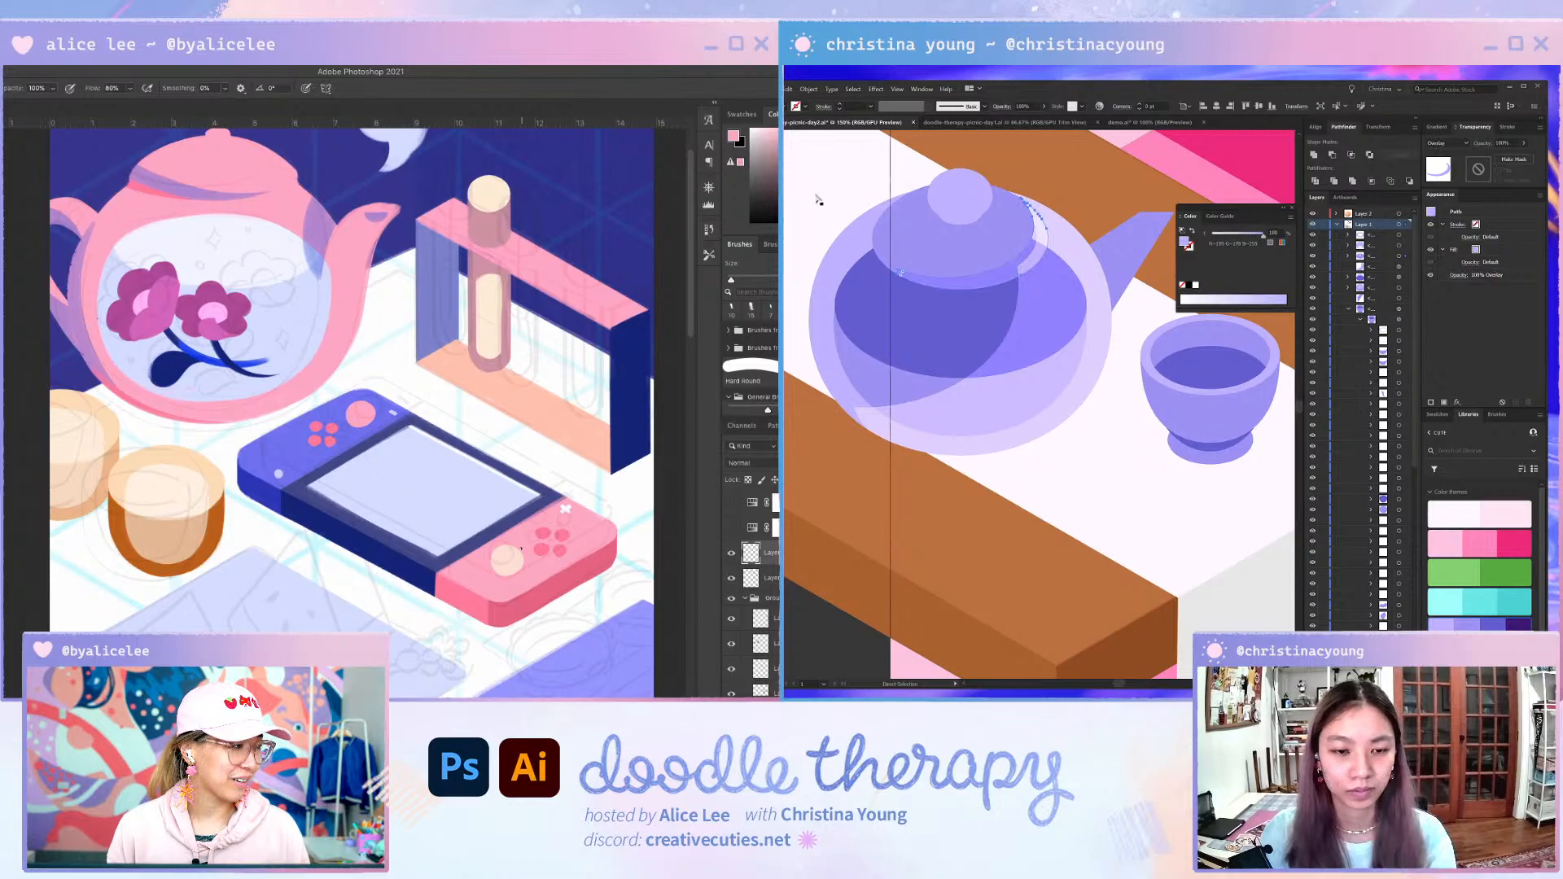
- Undo the lid edits back to the whole lid and restore the Overlay crescent on top of it
key("ctrl+z")
key("ctrl+z")
key("ctrl+z")
key("ctrl+z")
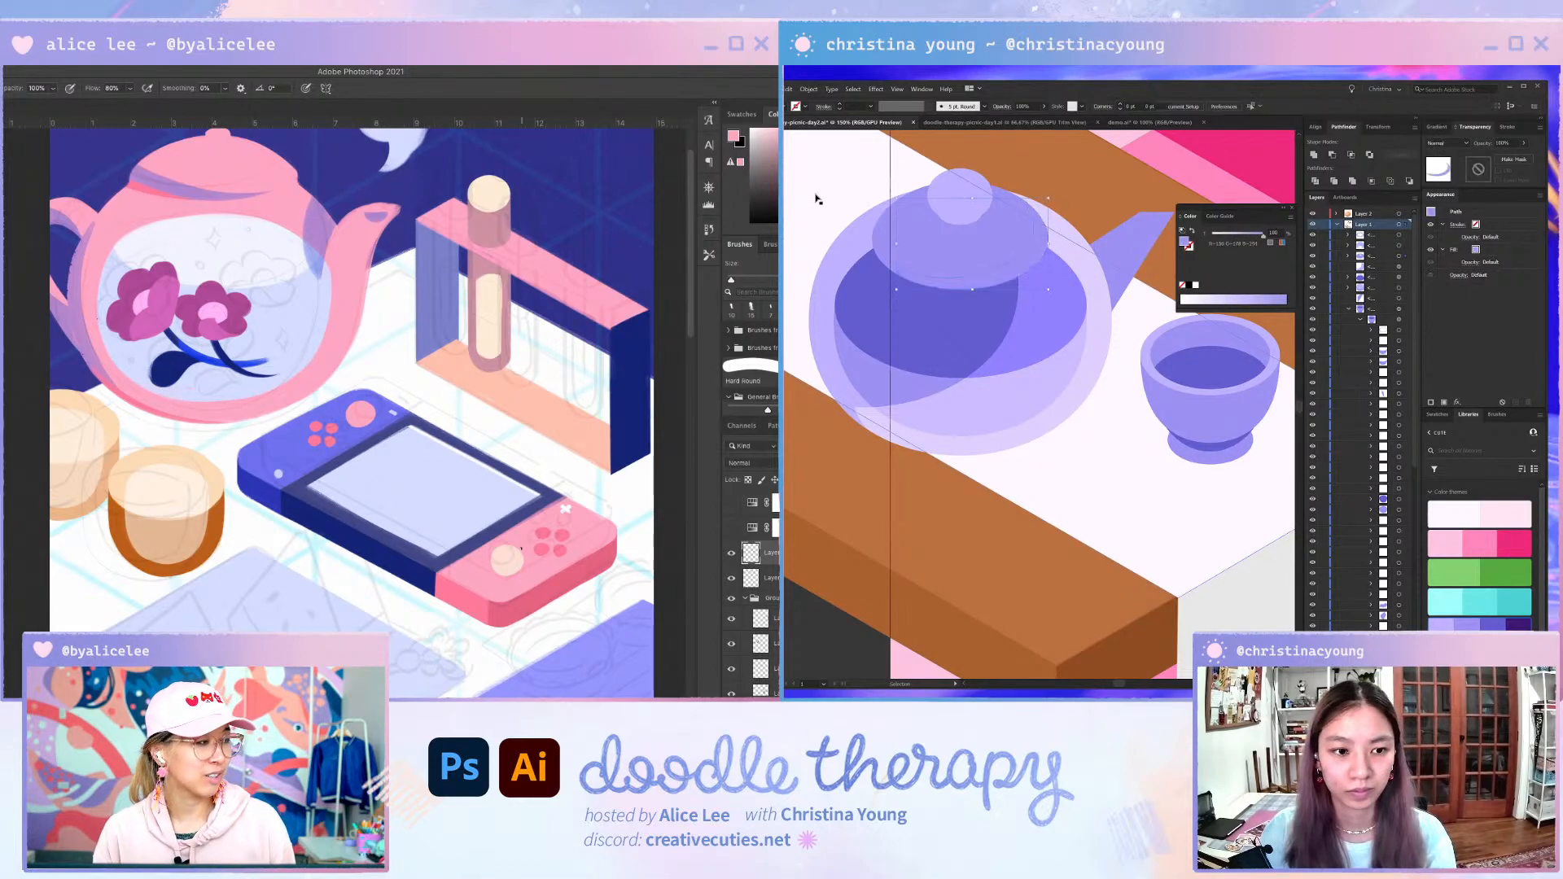
key("ctrl+z")
key("ctrl+z")
key("ctrl+z")
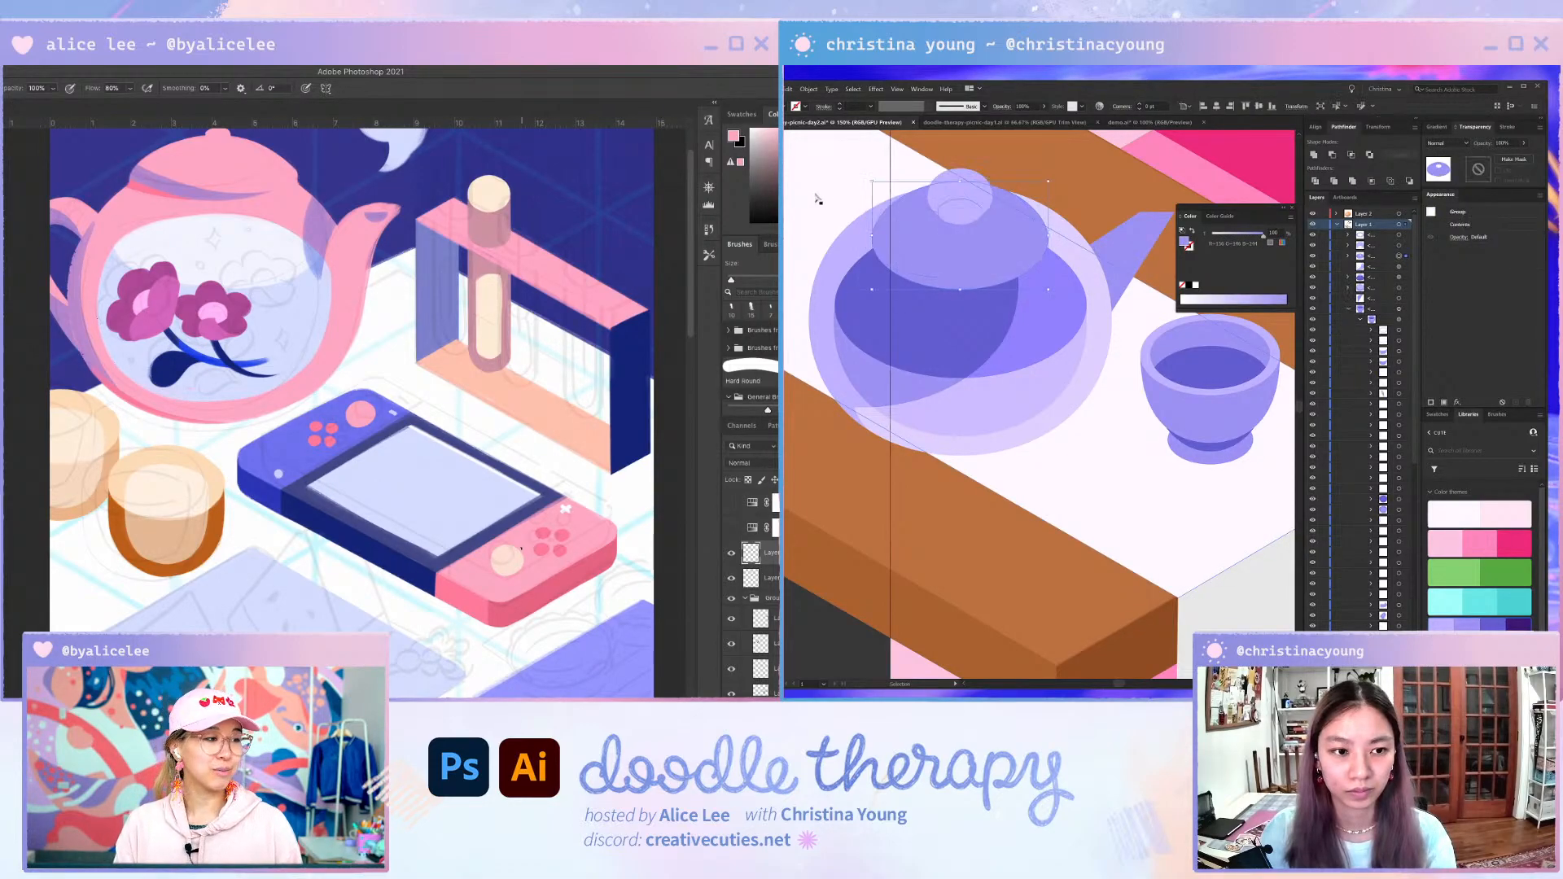
key("ctrl+shift+z")
key("ctrl+shift+z")
key("ctrl+shift+z")
key("ctrl+shift+z")
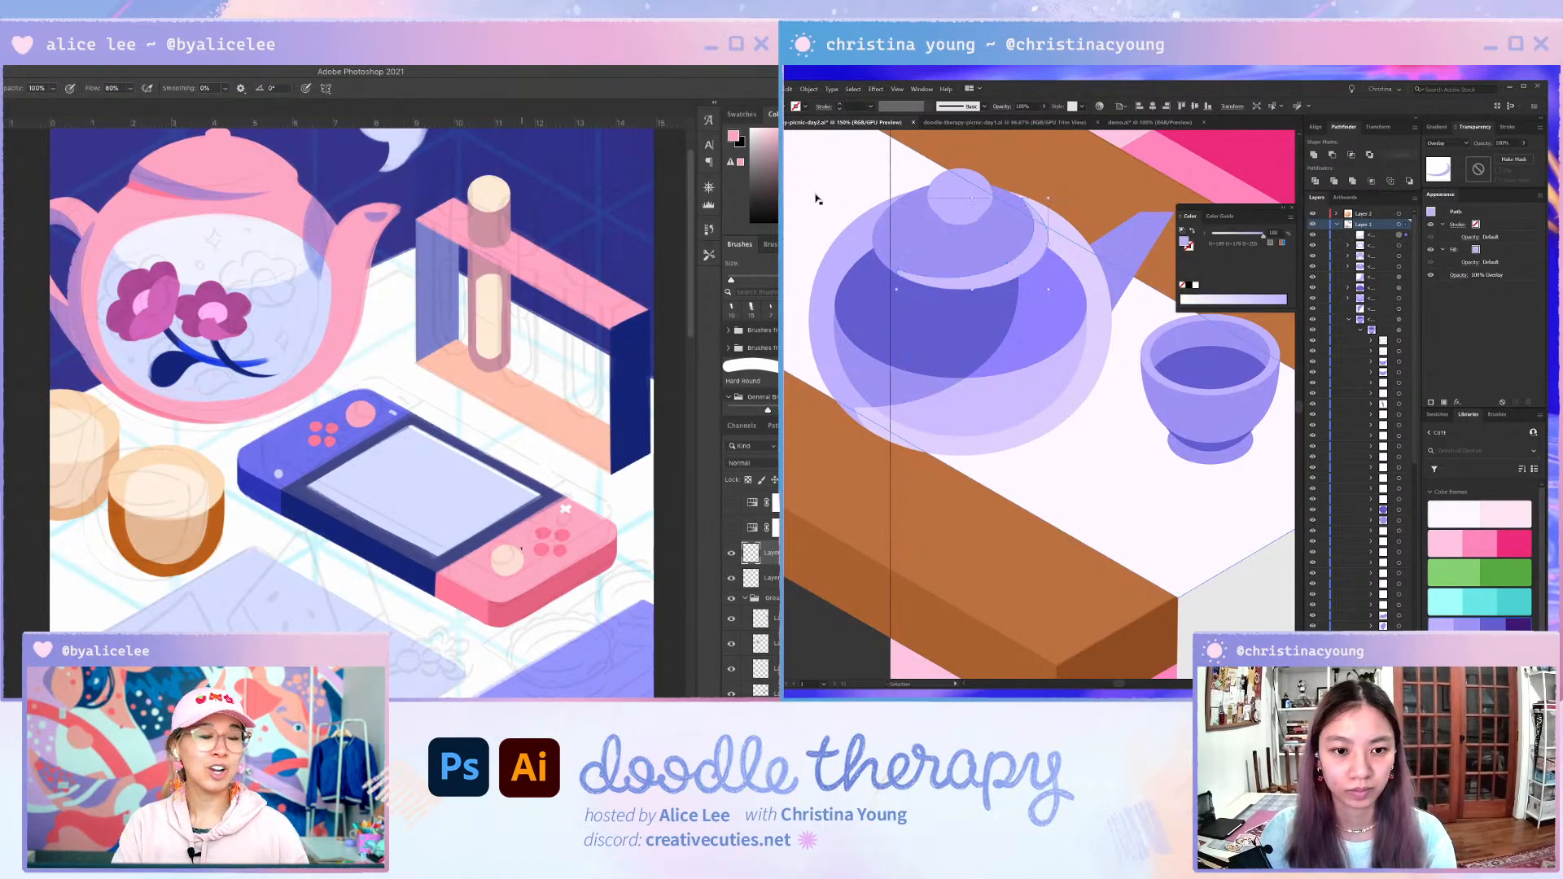
- Remove an anchor point at the lid crescent's left tip and rework its curve along the lid's lower edge
key("i")
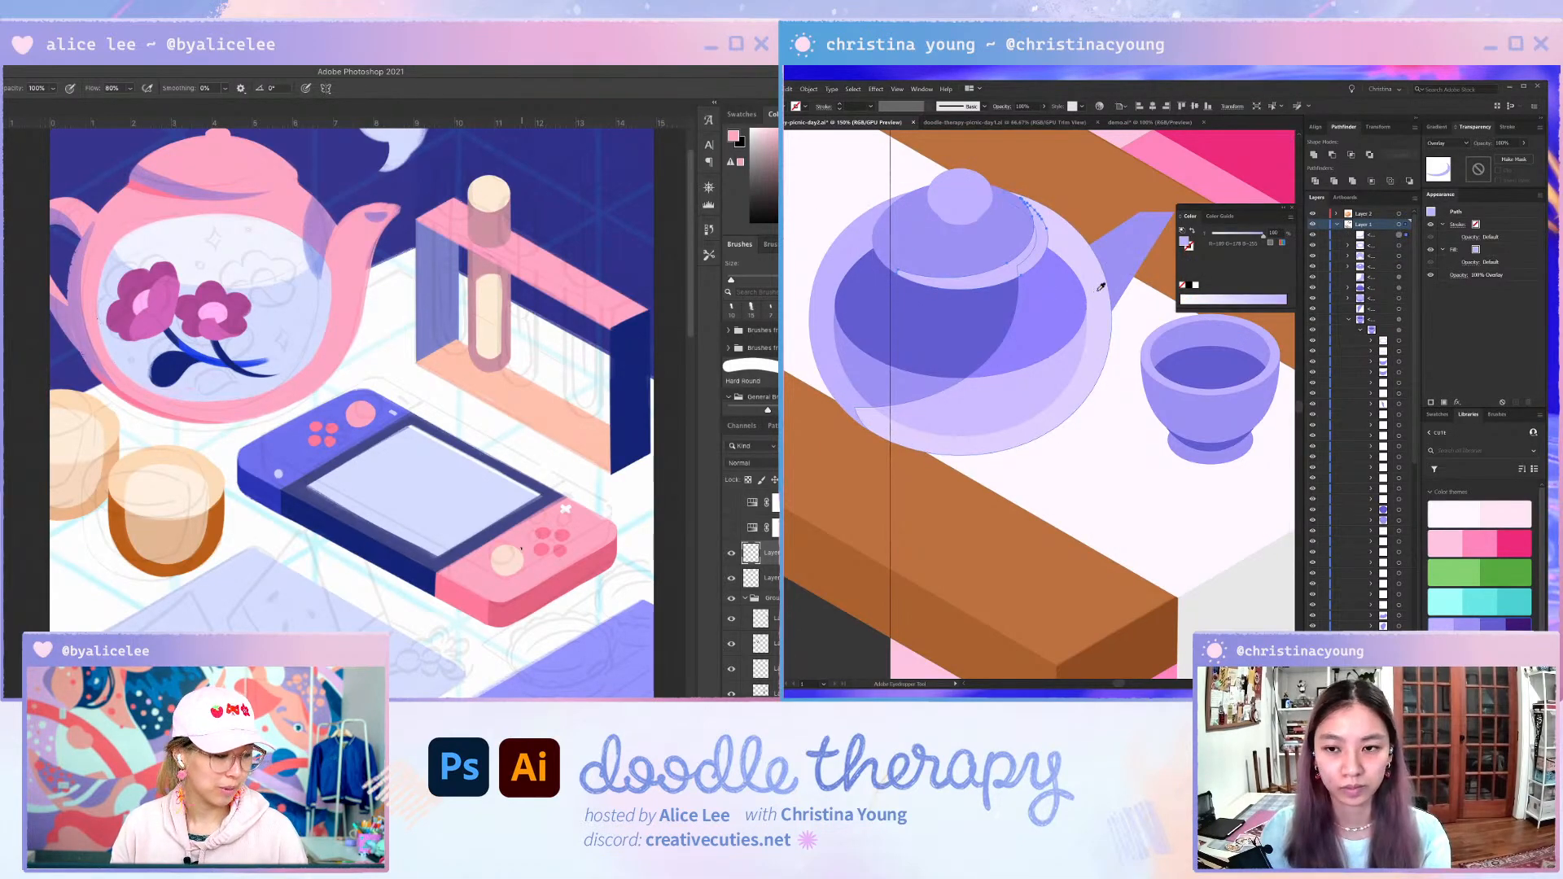
key("a")
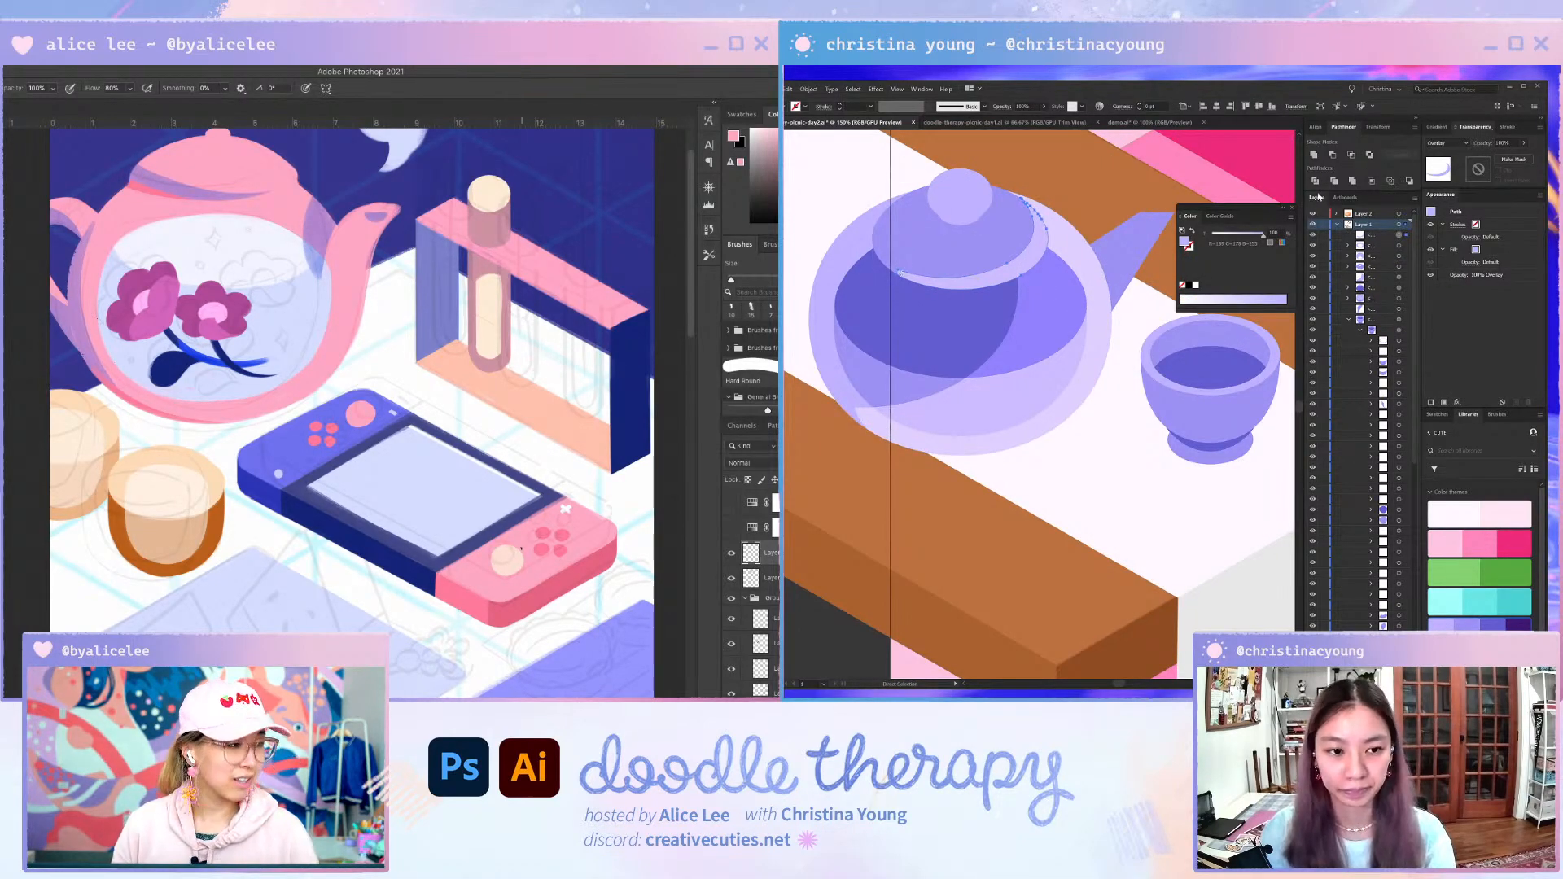
key("minus")
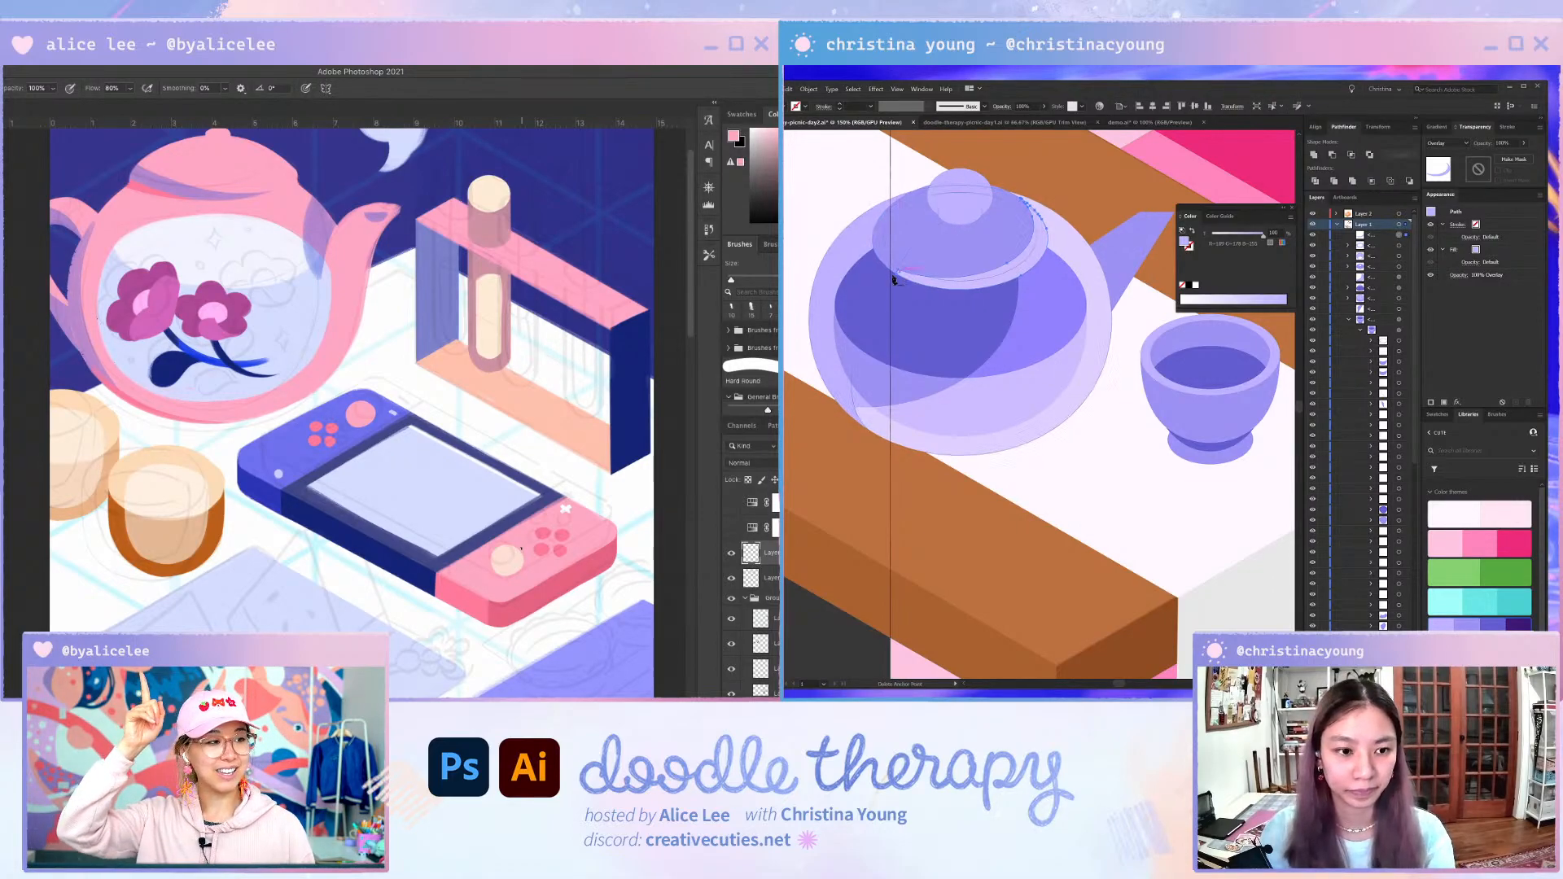
left_click(899, 275)
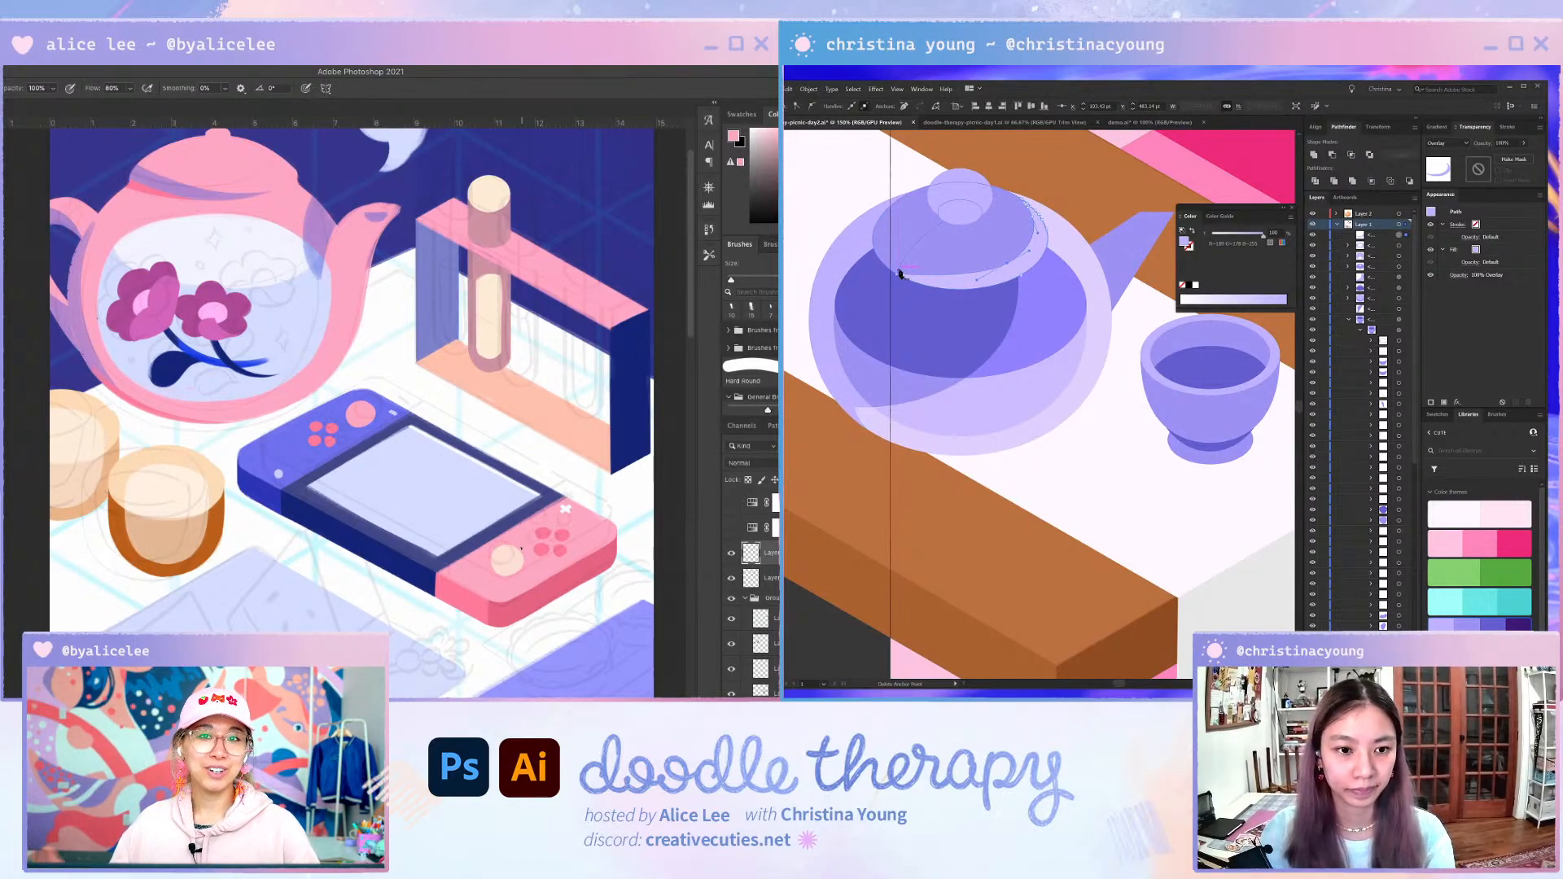
left_click(977, 281)
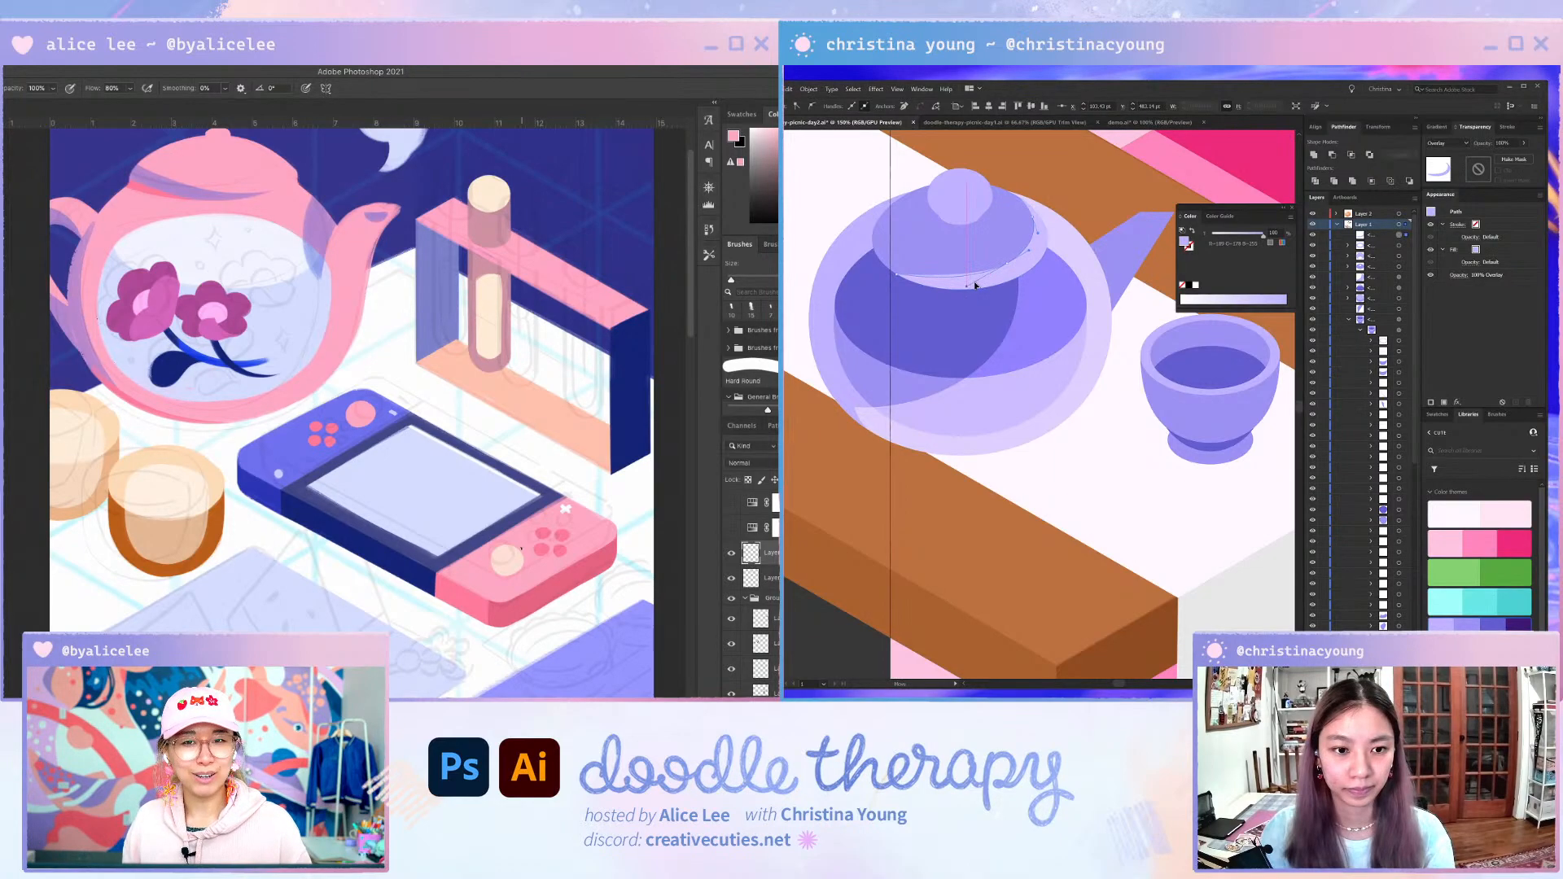
left_click_drag(968, 288, 968, 289)
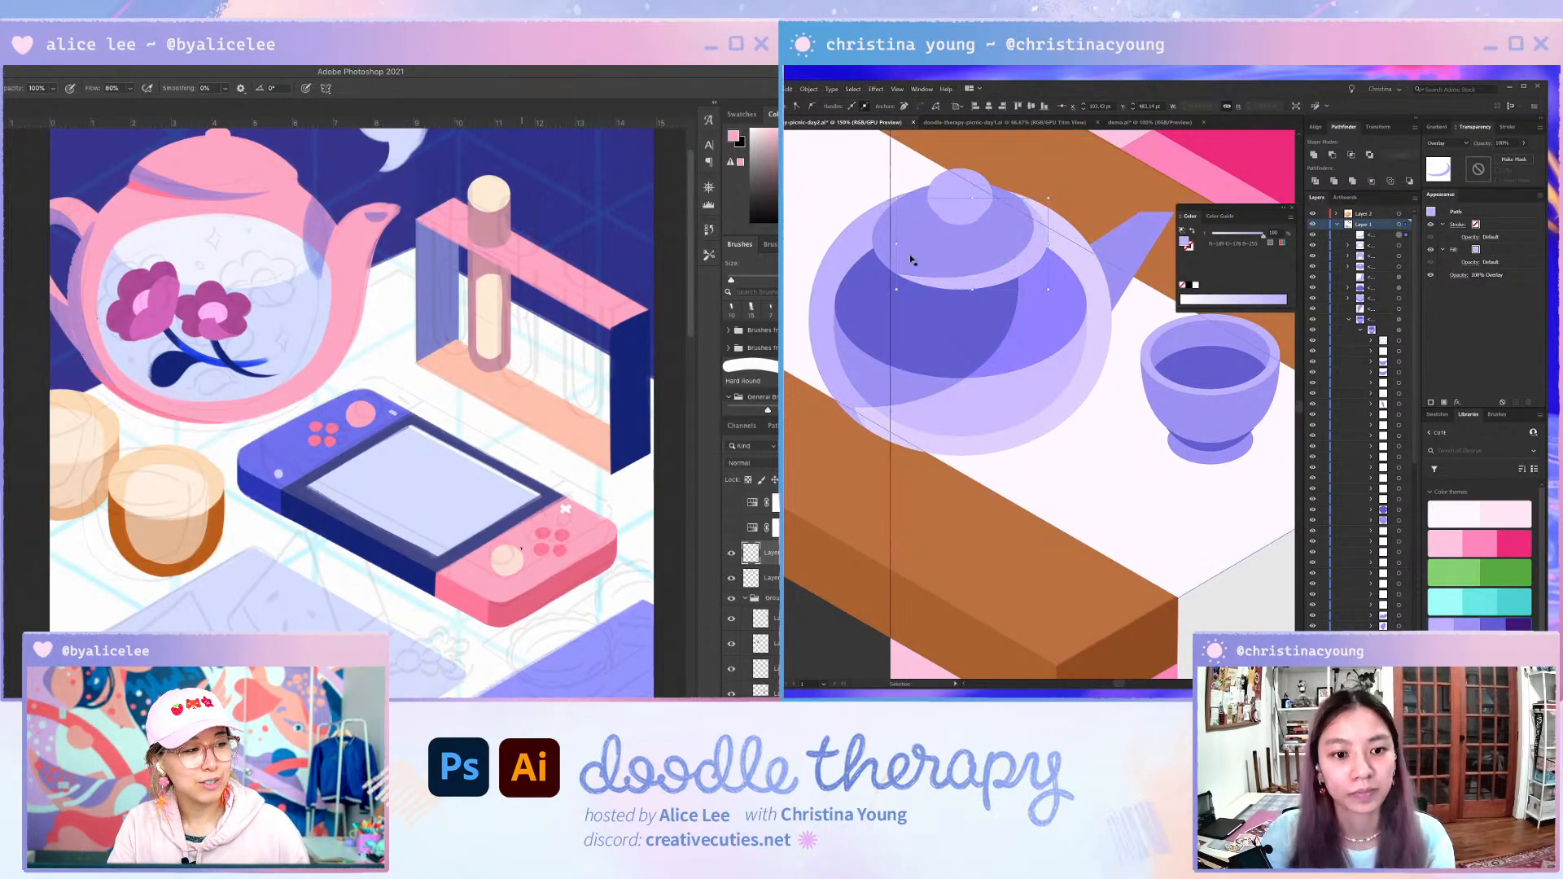
- Clear the selection and show the picnic artwork in Trim View
scroll(799, 218, "down", 2)
scroll(803, 302, "up", 1)
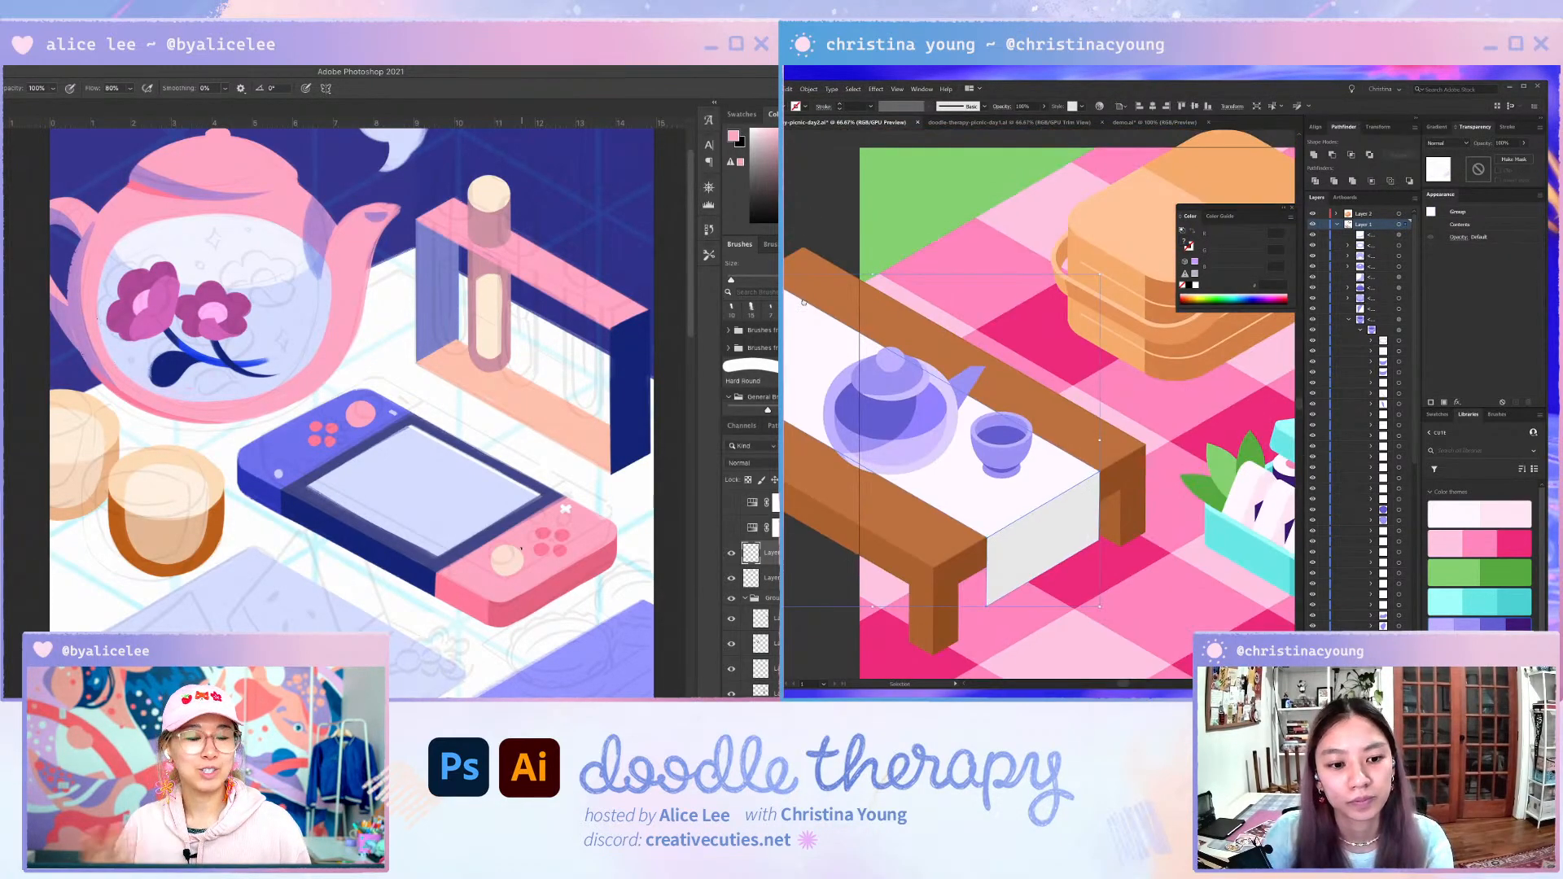
left_click(841, 229)
key("ctrl+shift+alt+t")
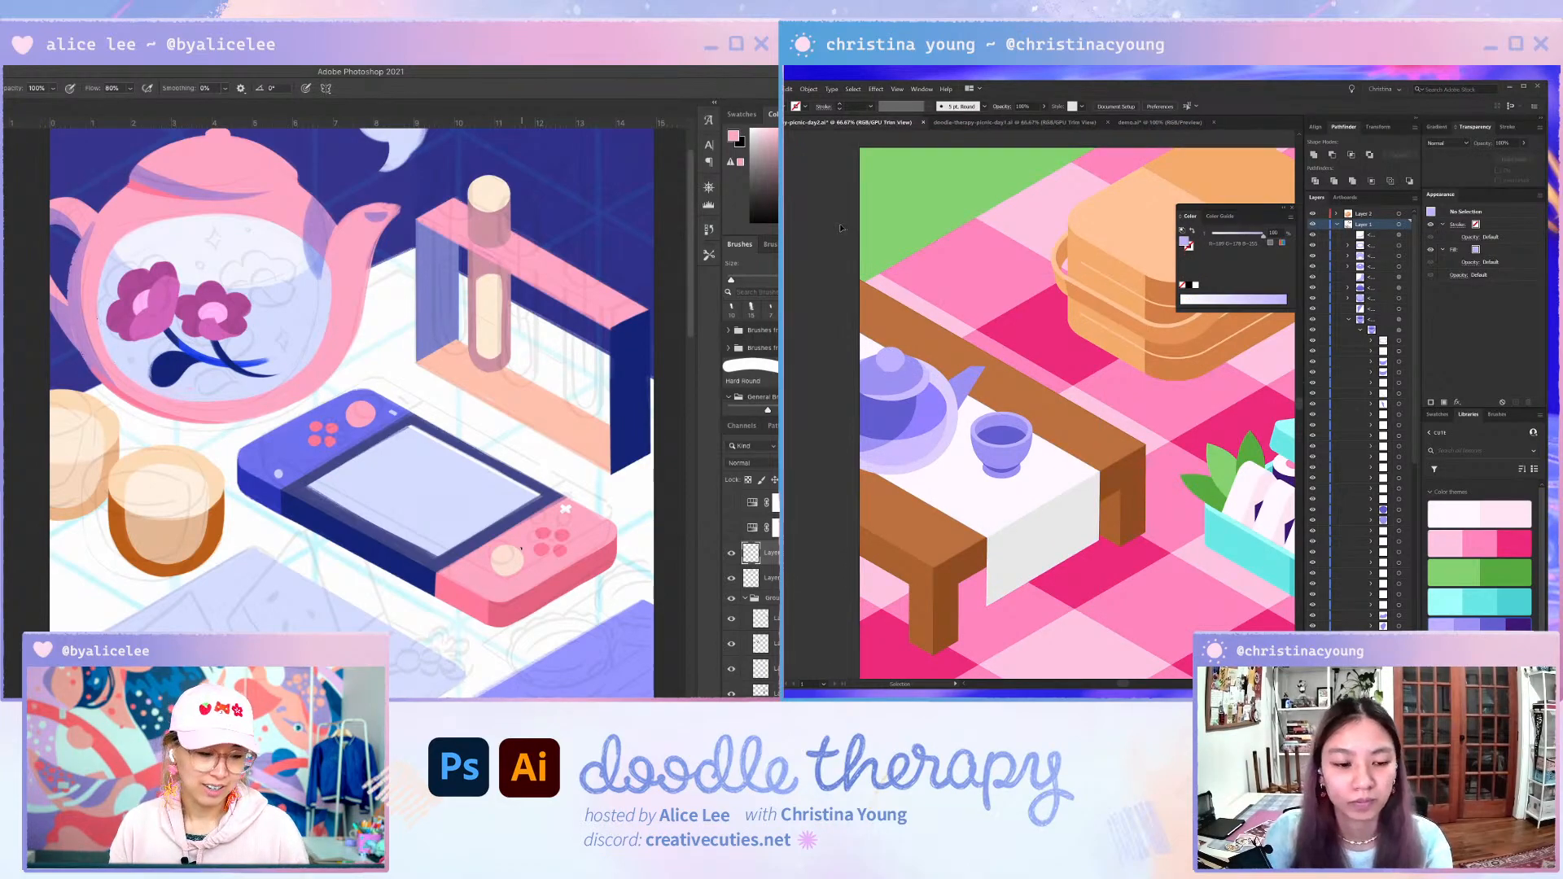
- Select the light crescent on the teapot's lid and shift it up and to the left, inside the lid's rim
left_click_drag(853, 251, 769, 194)
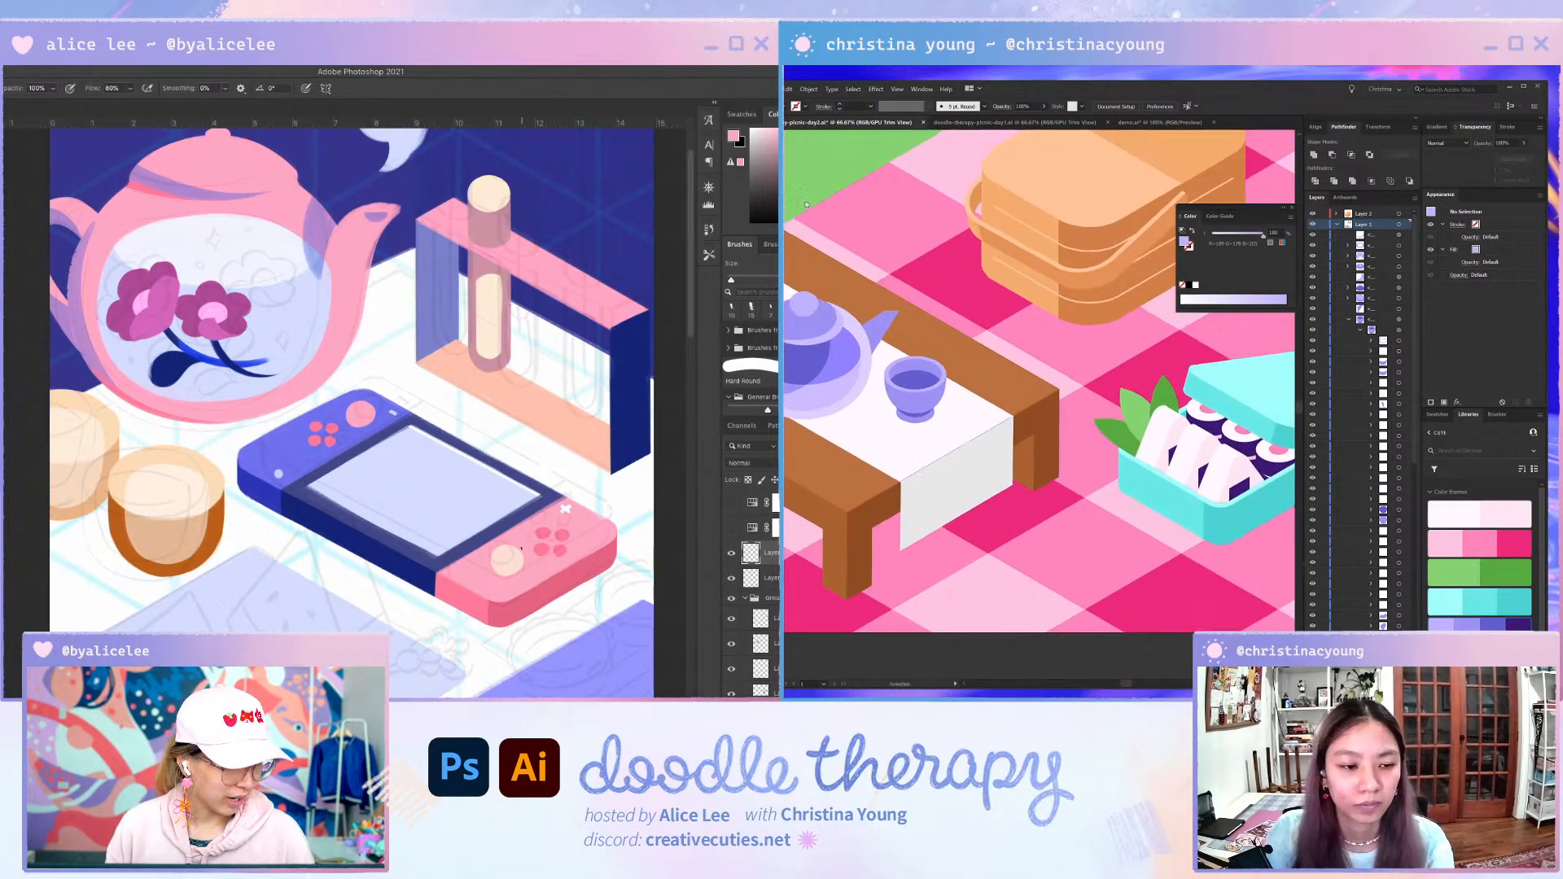
scroll(806, 257, "up", 2)
left_click_drag(806, 252, 863, 228)
left_click(954, 325)
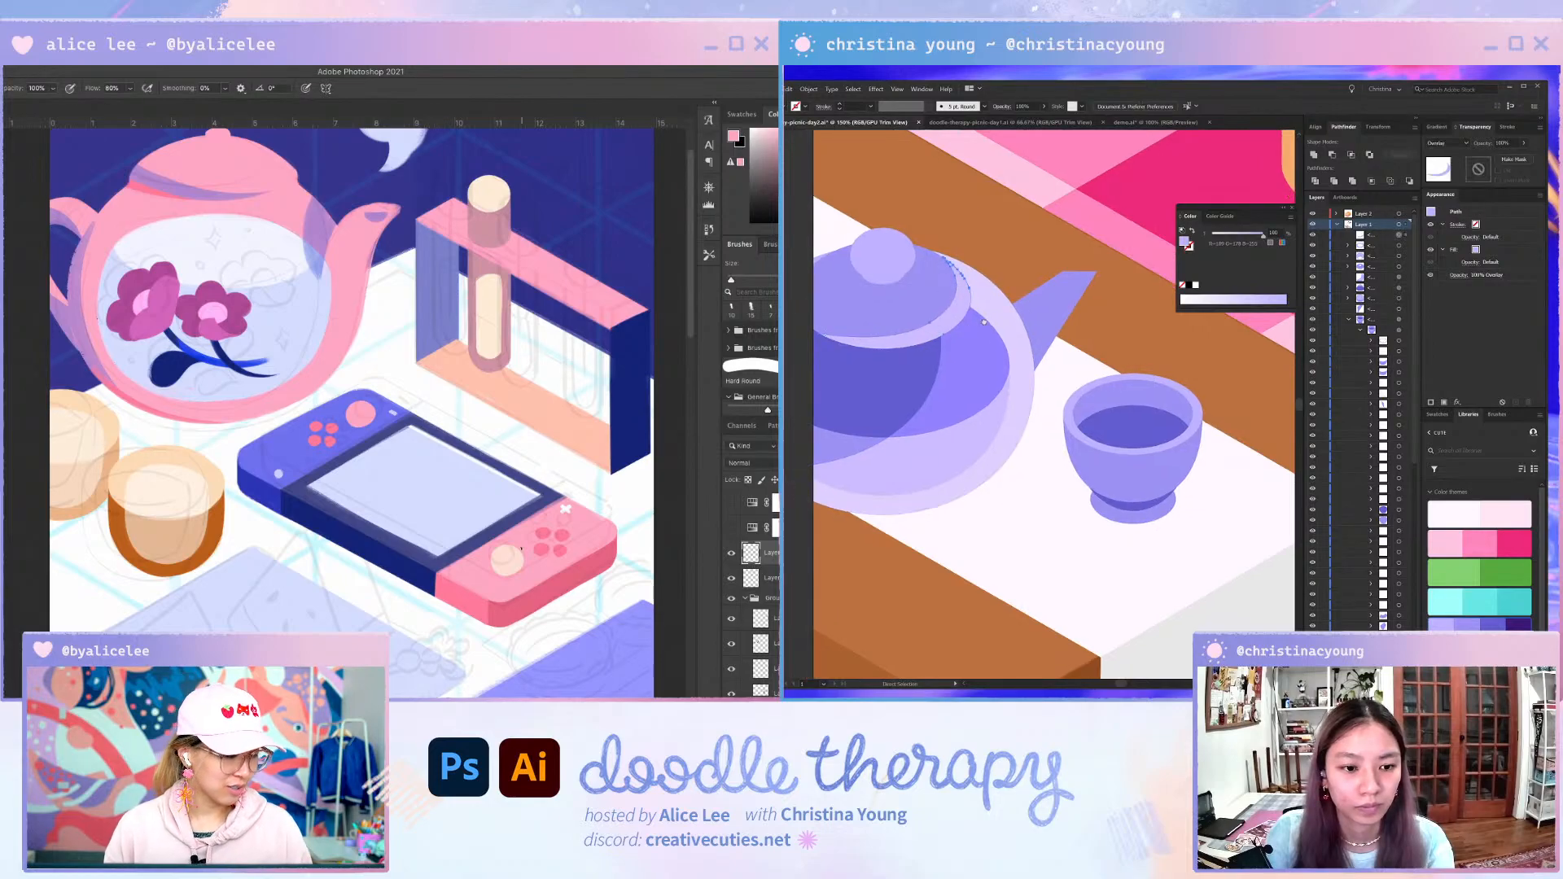
left_click_drag(971, 350, 840, 309)
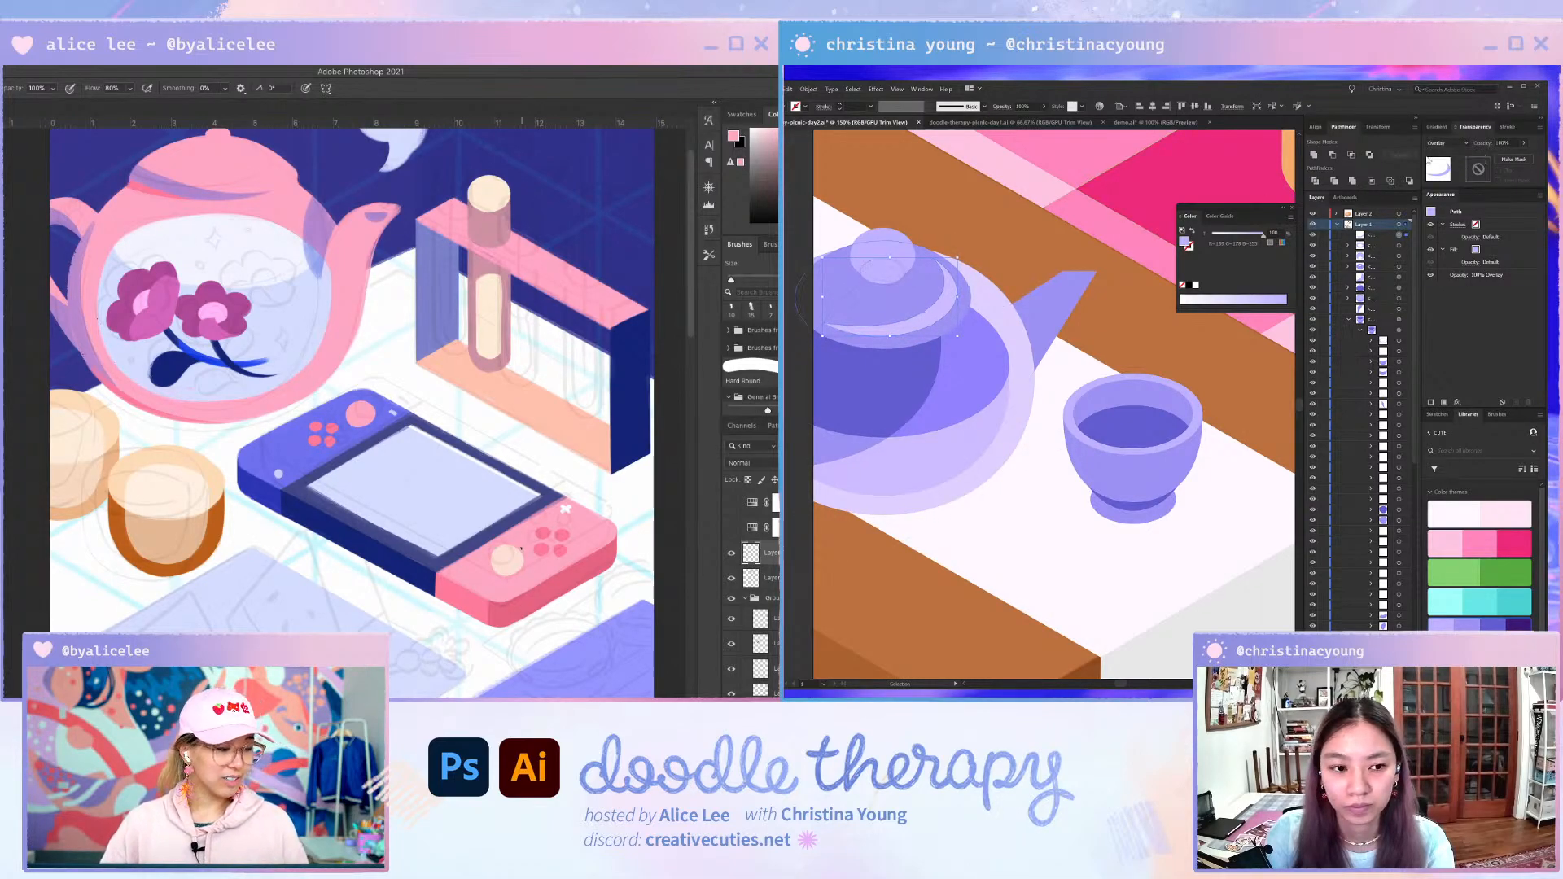
- Try the Overlay blend mode on the teapot's lid group and revert it
key("a")
left_click(1399, 266)
left_click(1447, 143)
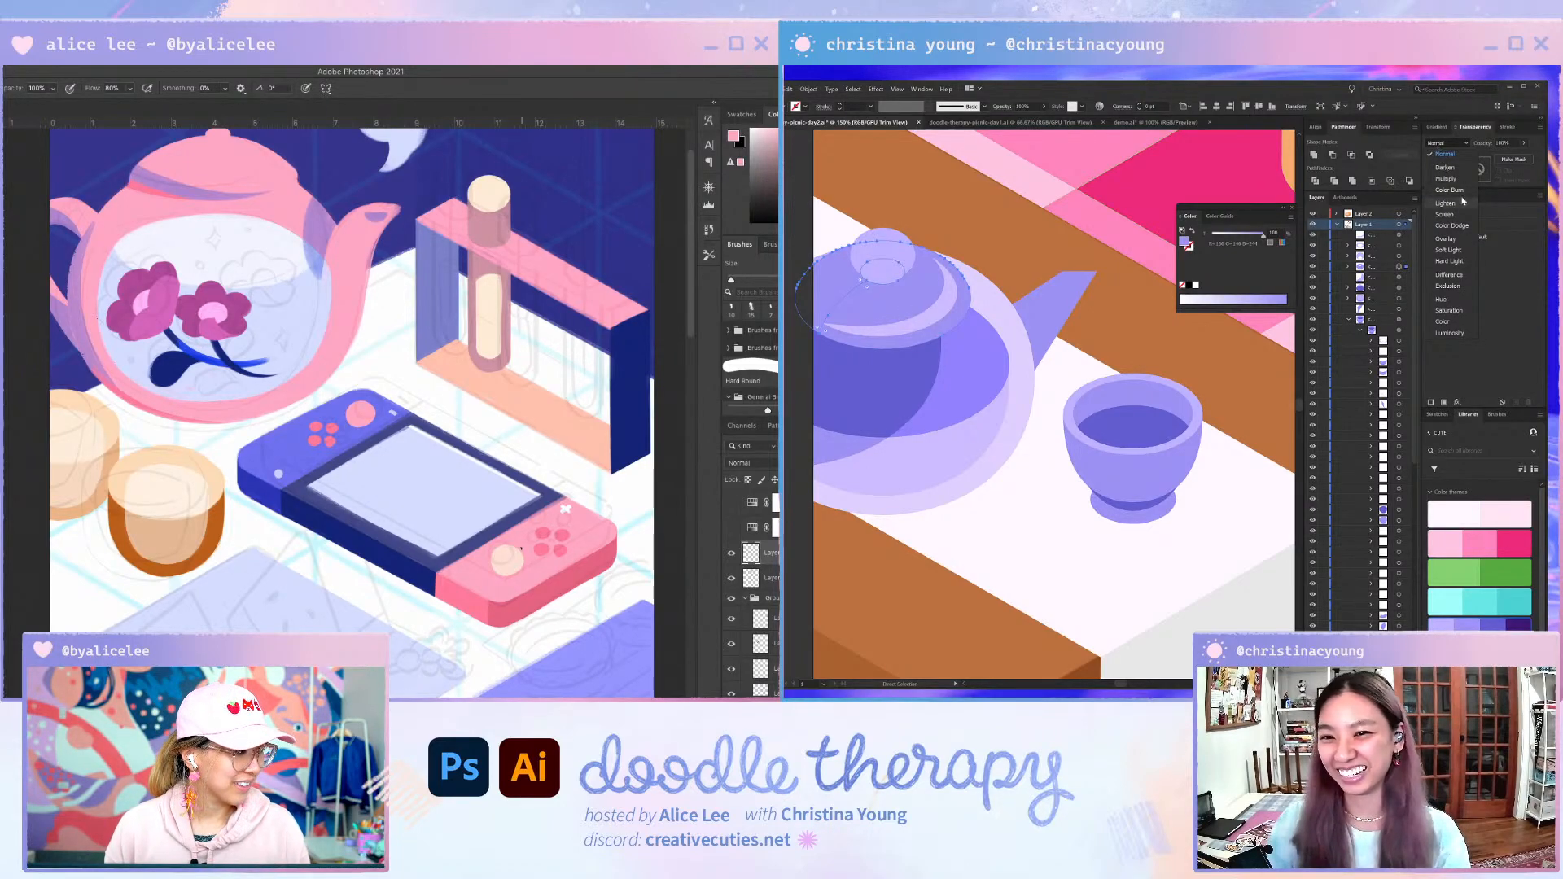
left_click(1446, 239)
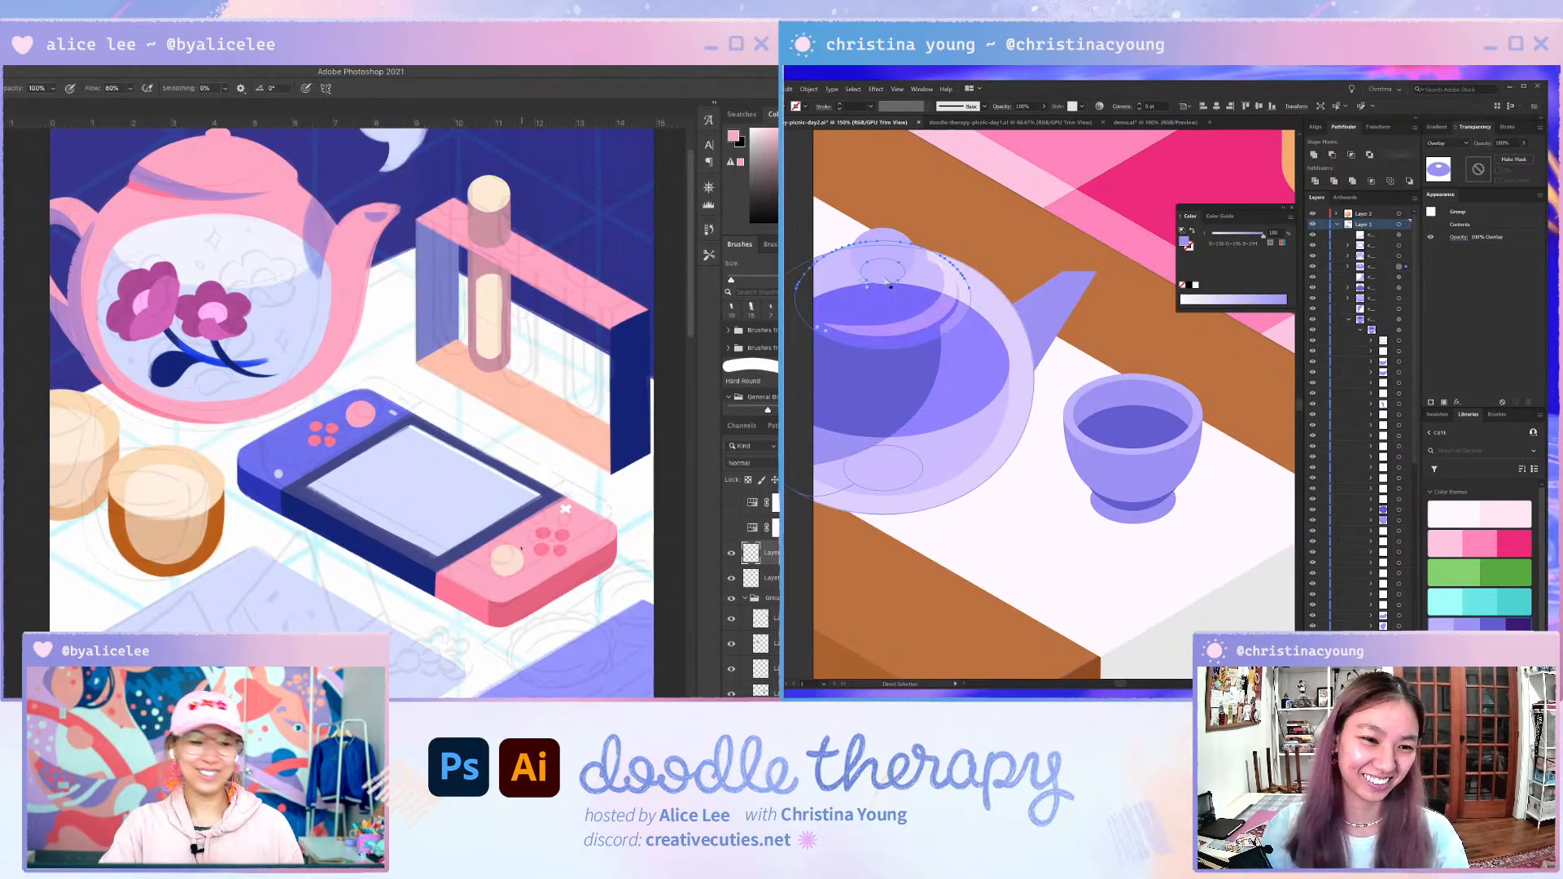
key("v")
left_click(900, 260)
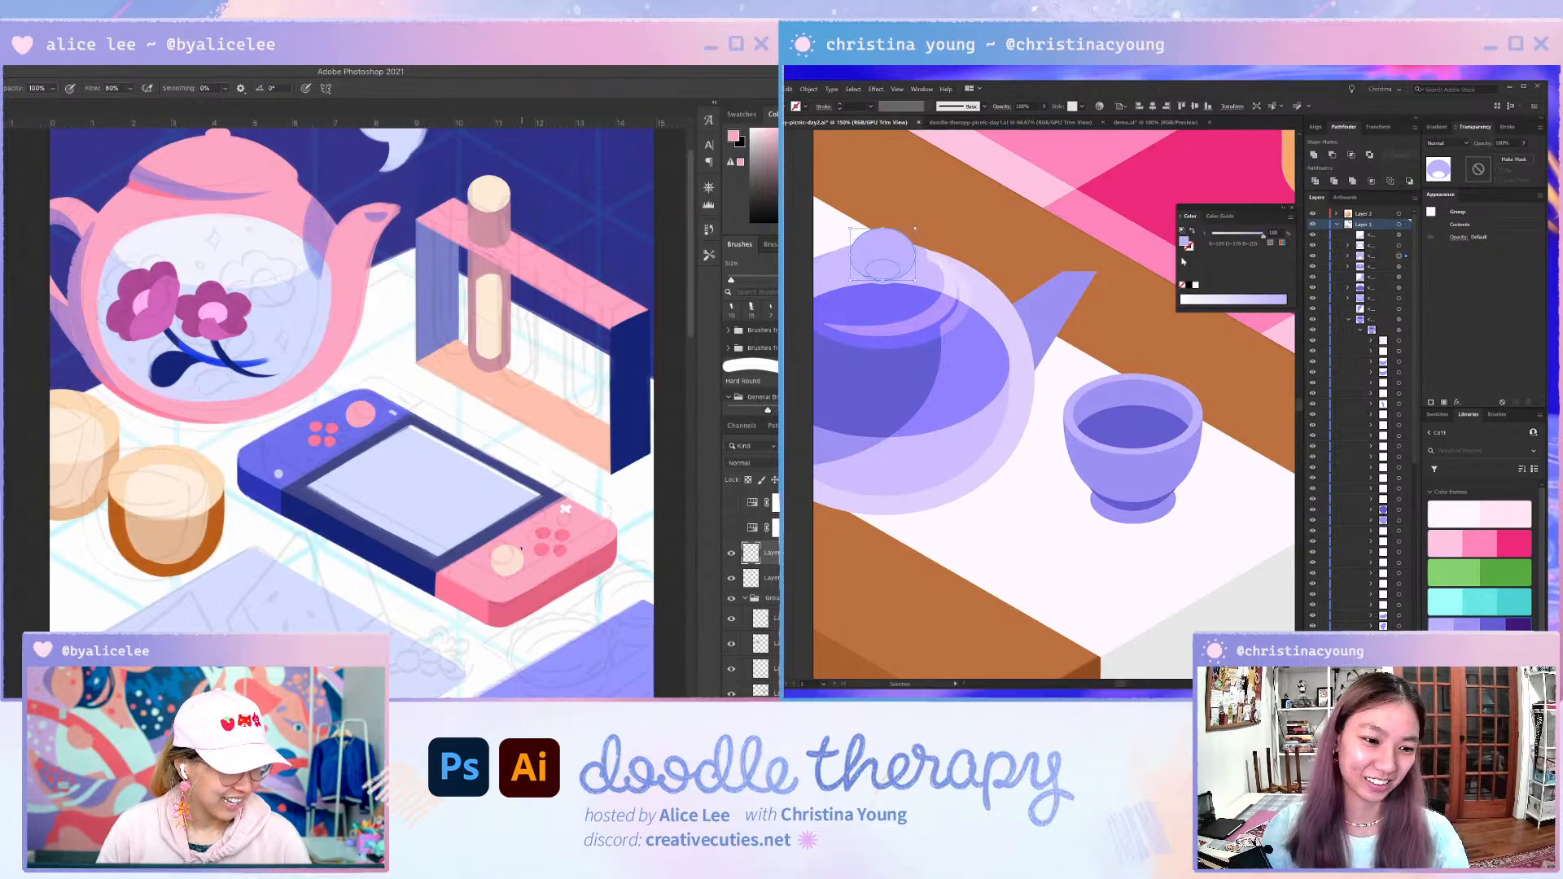
left_click(811, 534)
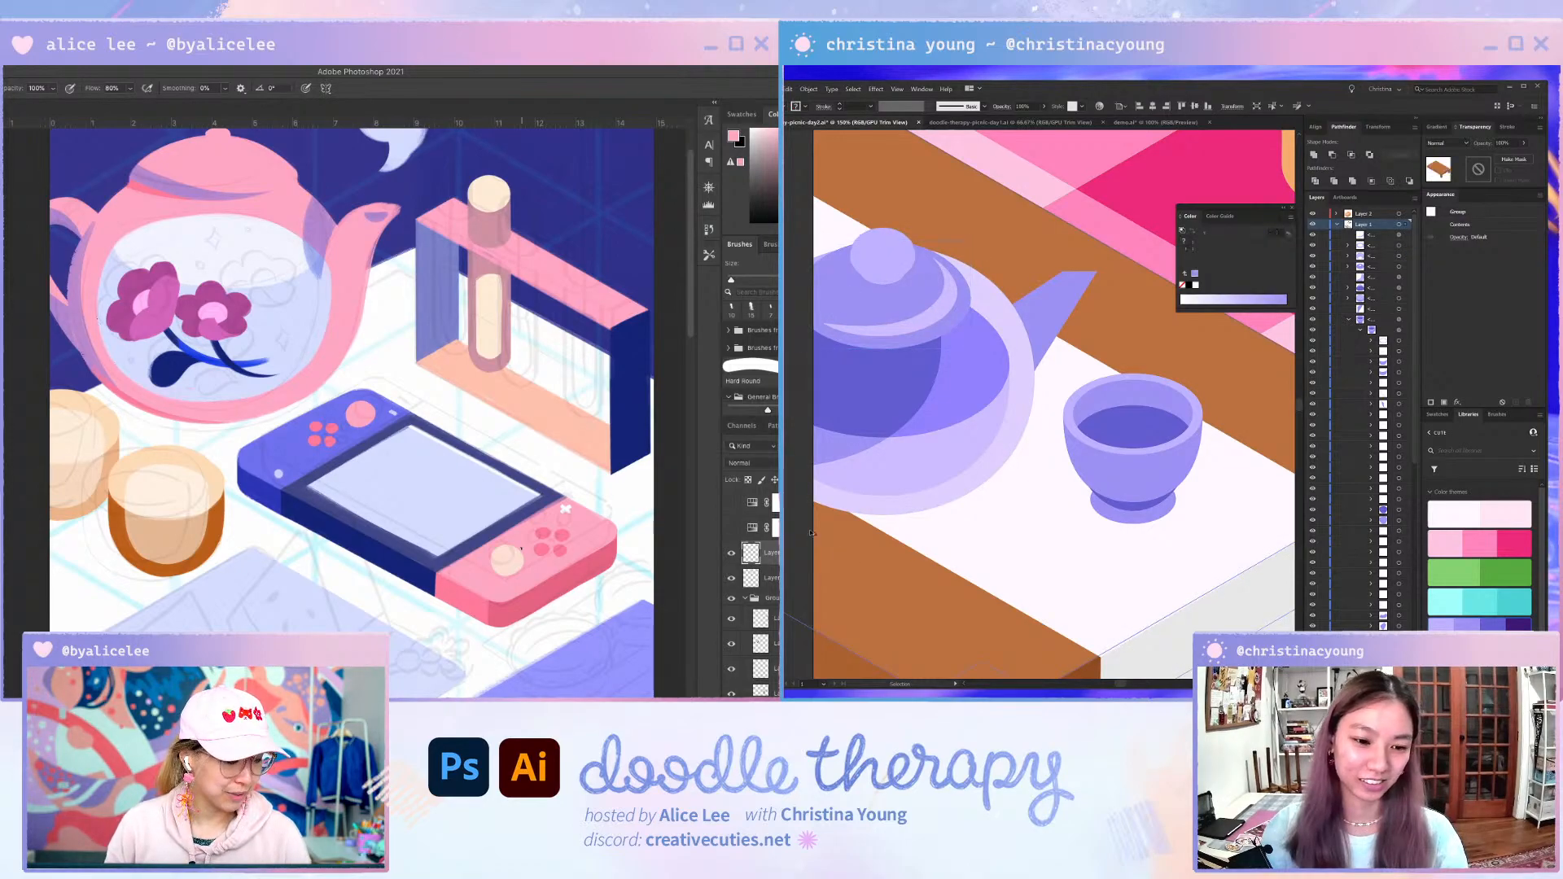
- Examine the teapot and table within the whole picnic scene at different zoom levels and clear the selection
key("ctrl+minus")
key("ctrl+minus")
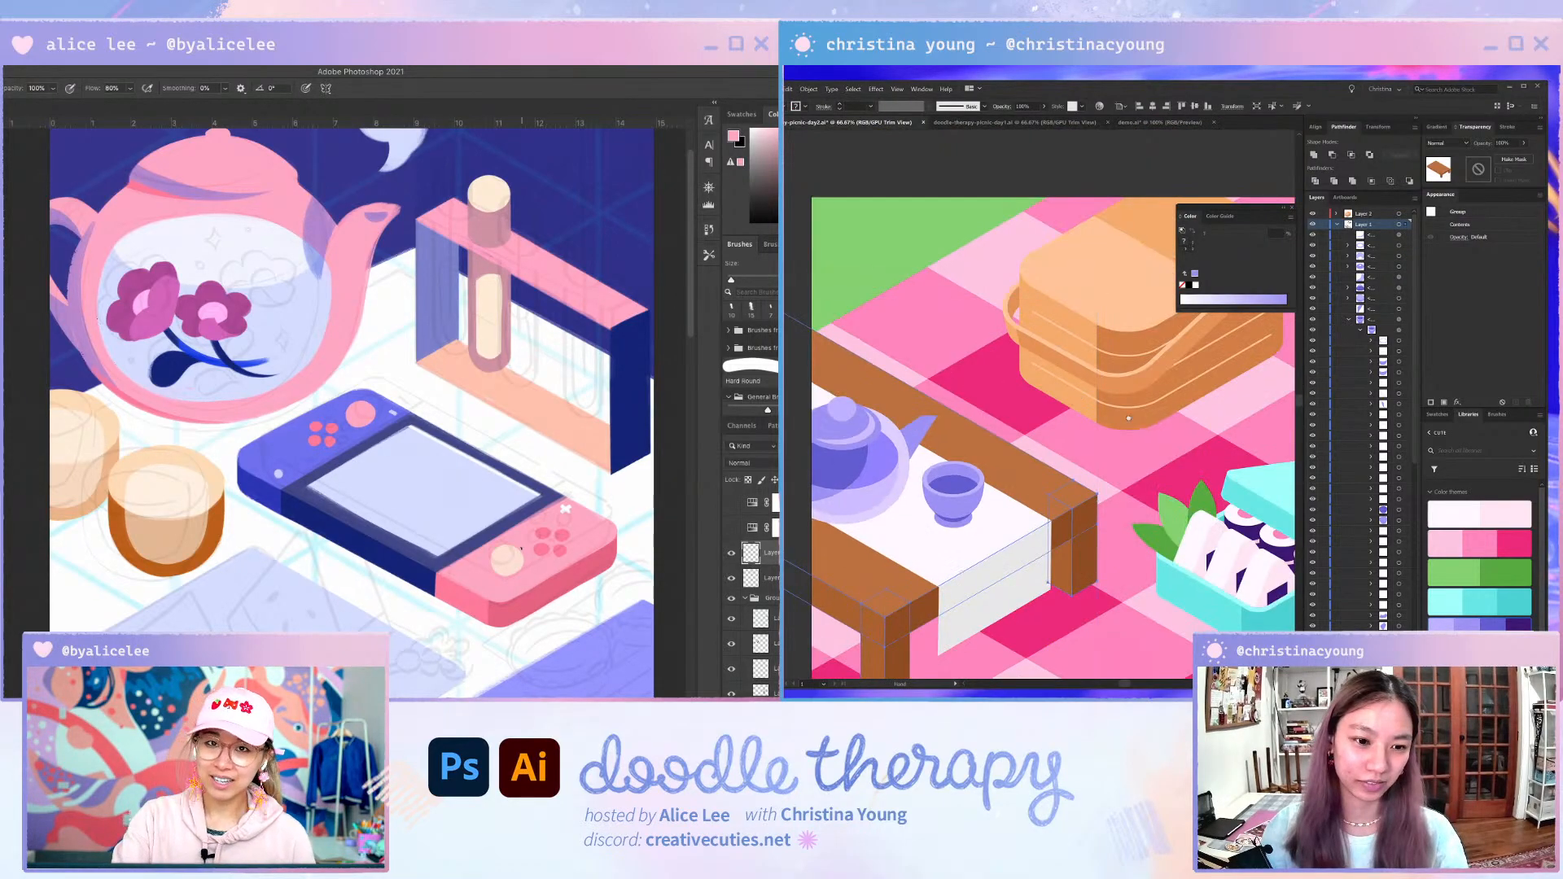
left_click_drag(1129, 418, 1042, 295)
left_click_drag(818, 376, 990, 421)
key("ctrl+plus")
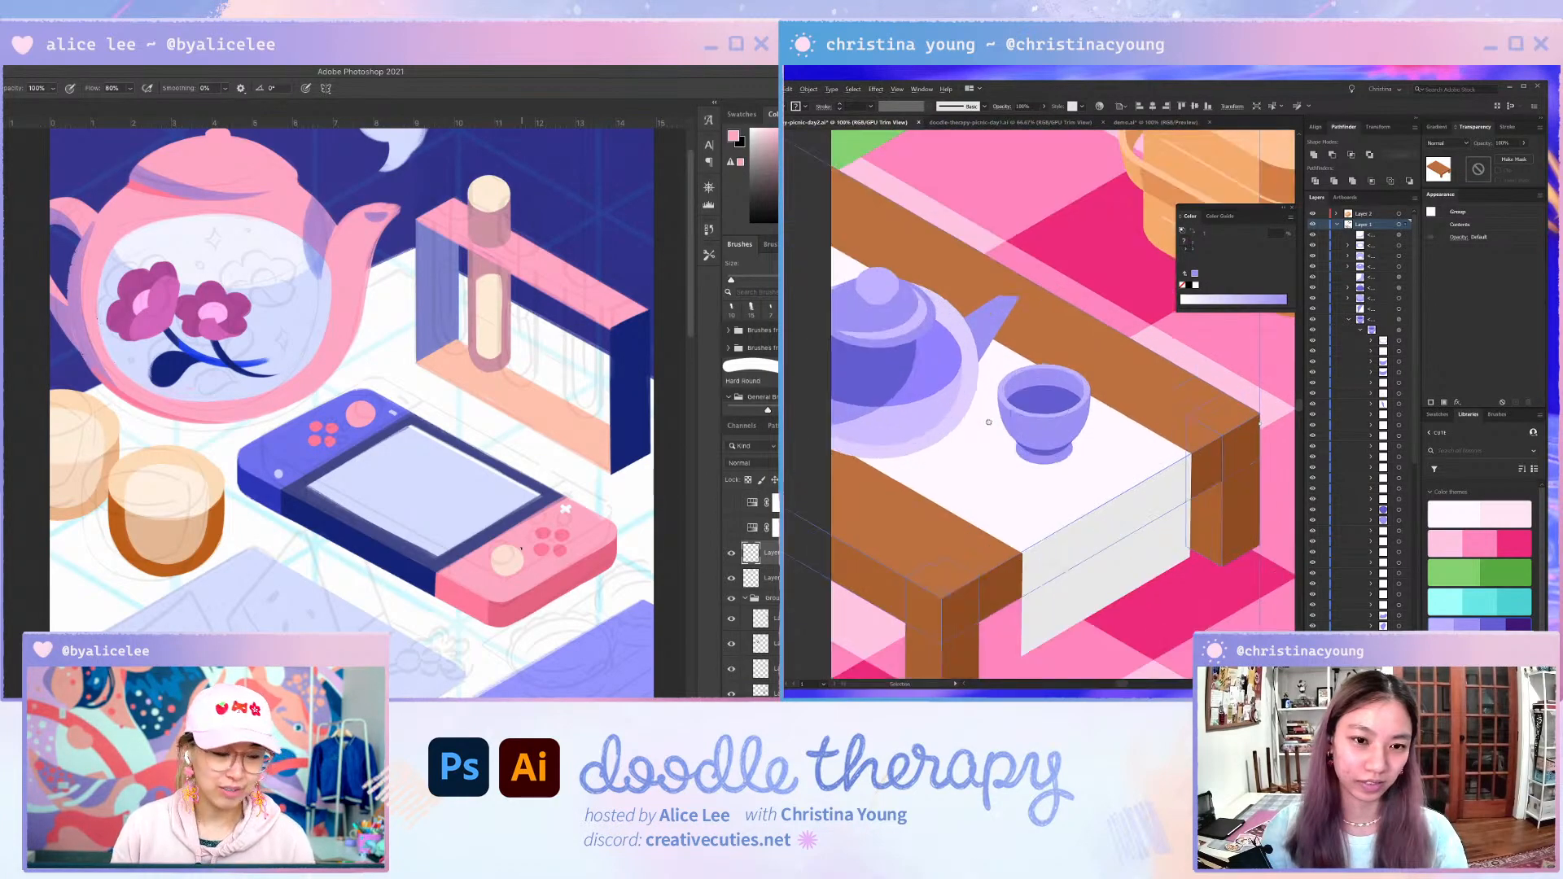
key("ctrl+minus")
key("ctrl+minus")
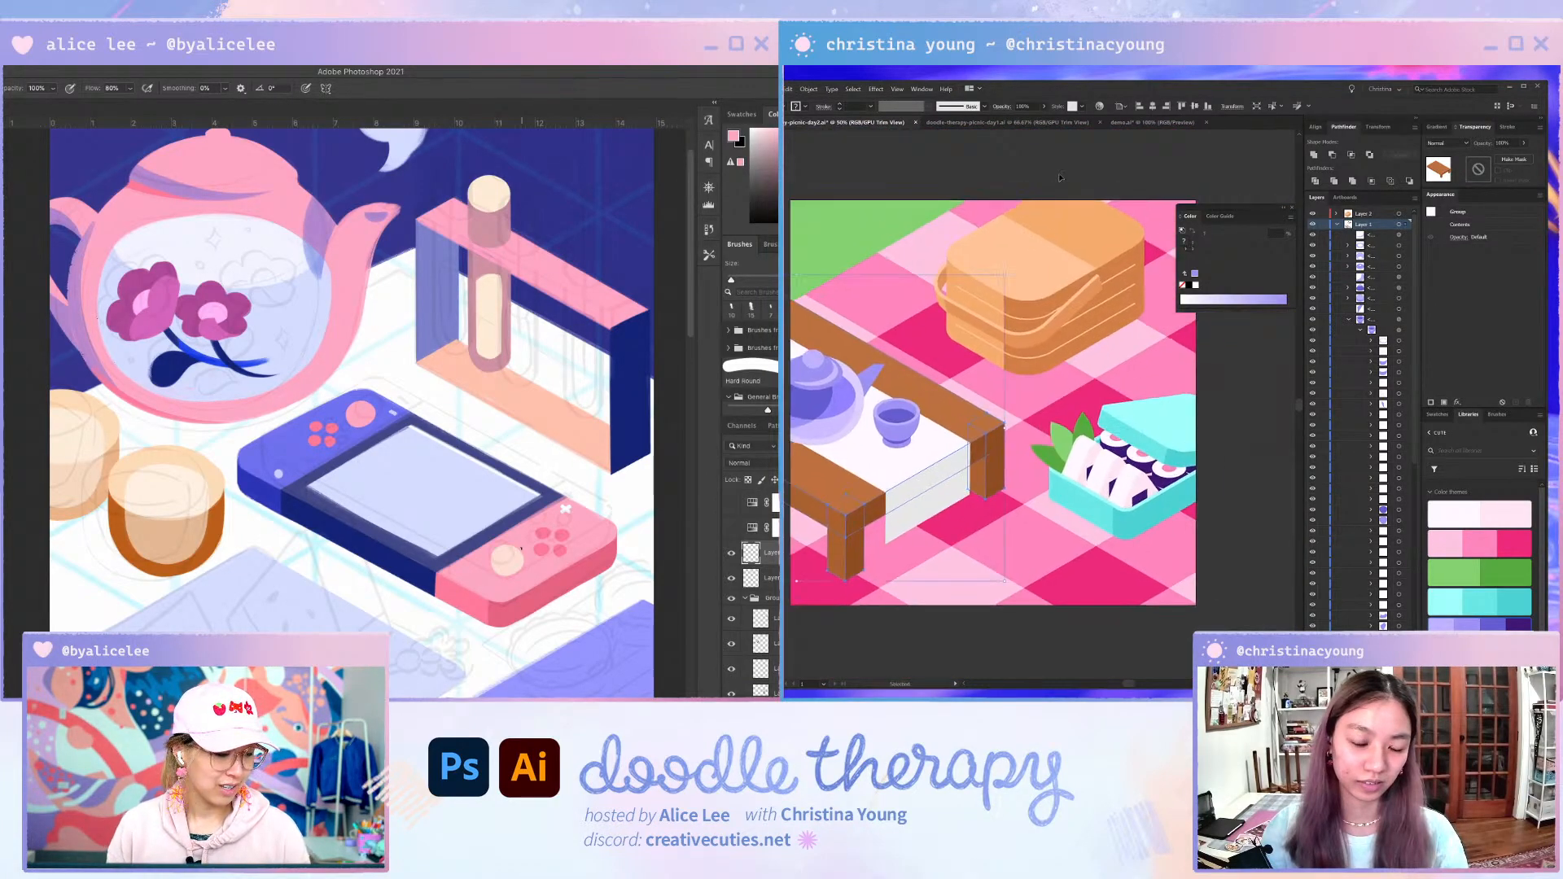
left_click(1060, 177)
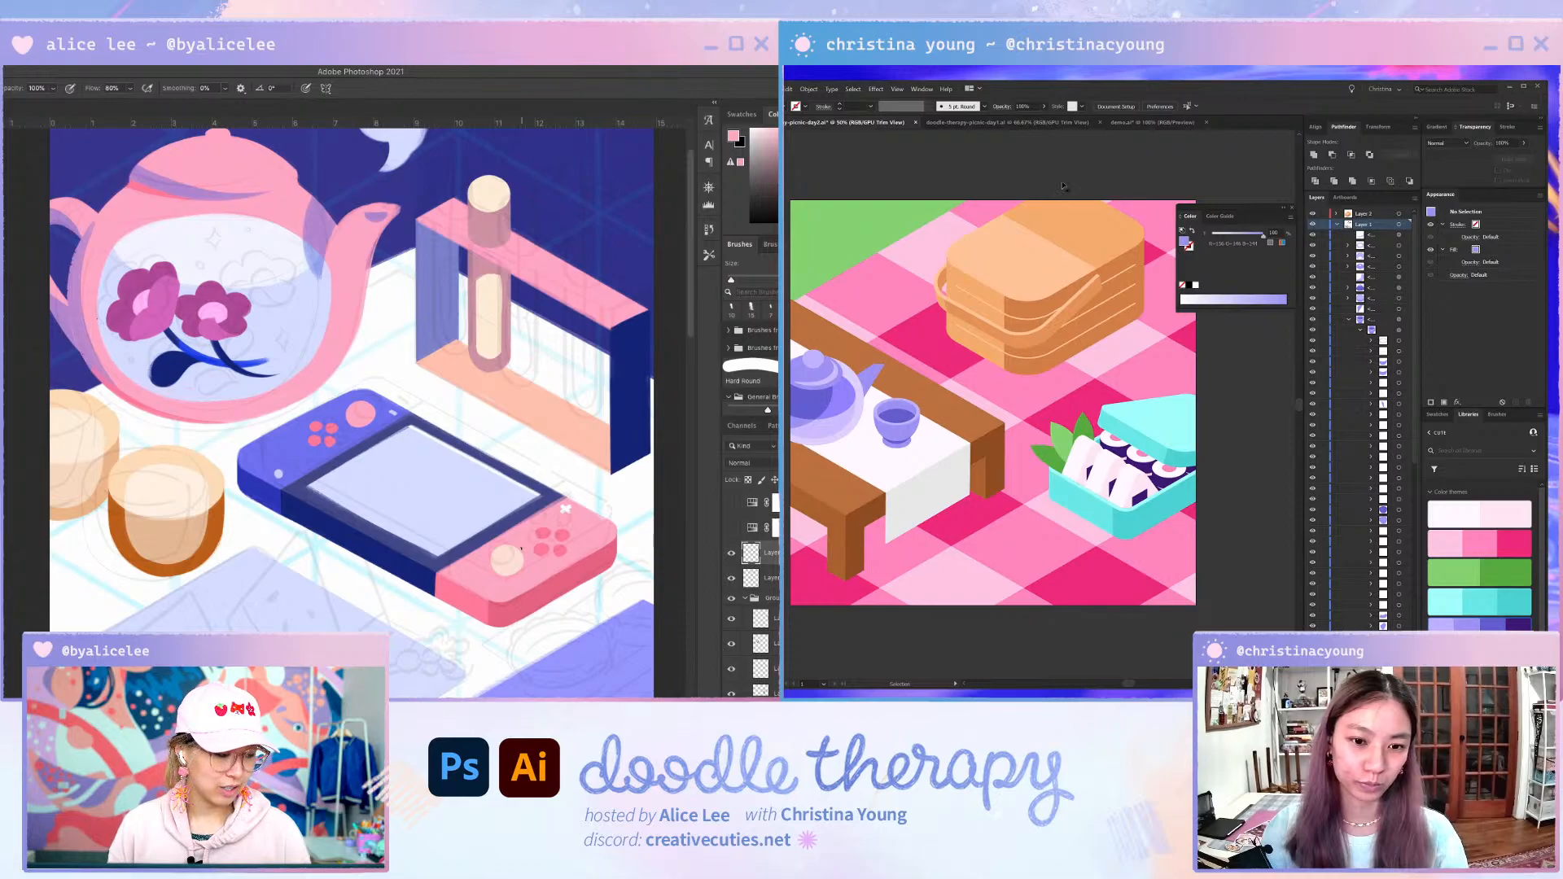
- Try drawing a short vertical line between the picnic basket's two lower stripes in the stripe colour, and delete it
scroll(1167, 287, "up", 2)
scroll(1047, 314, "up", 2)
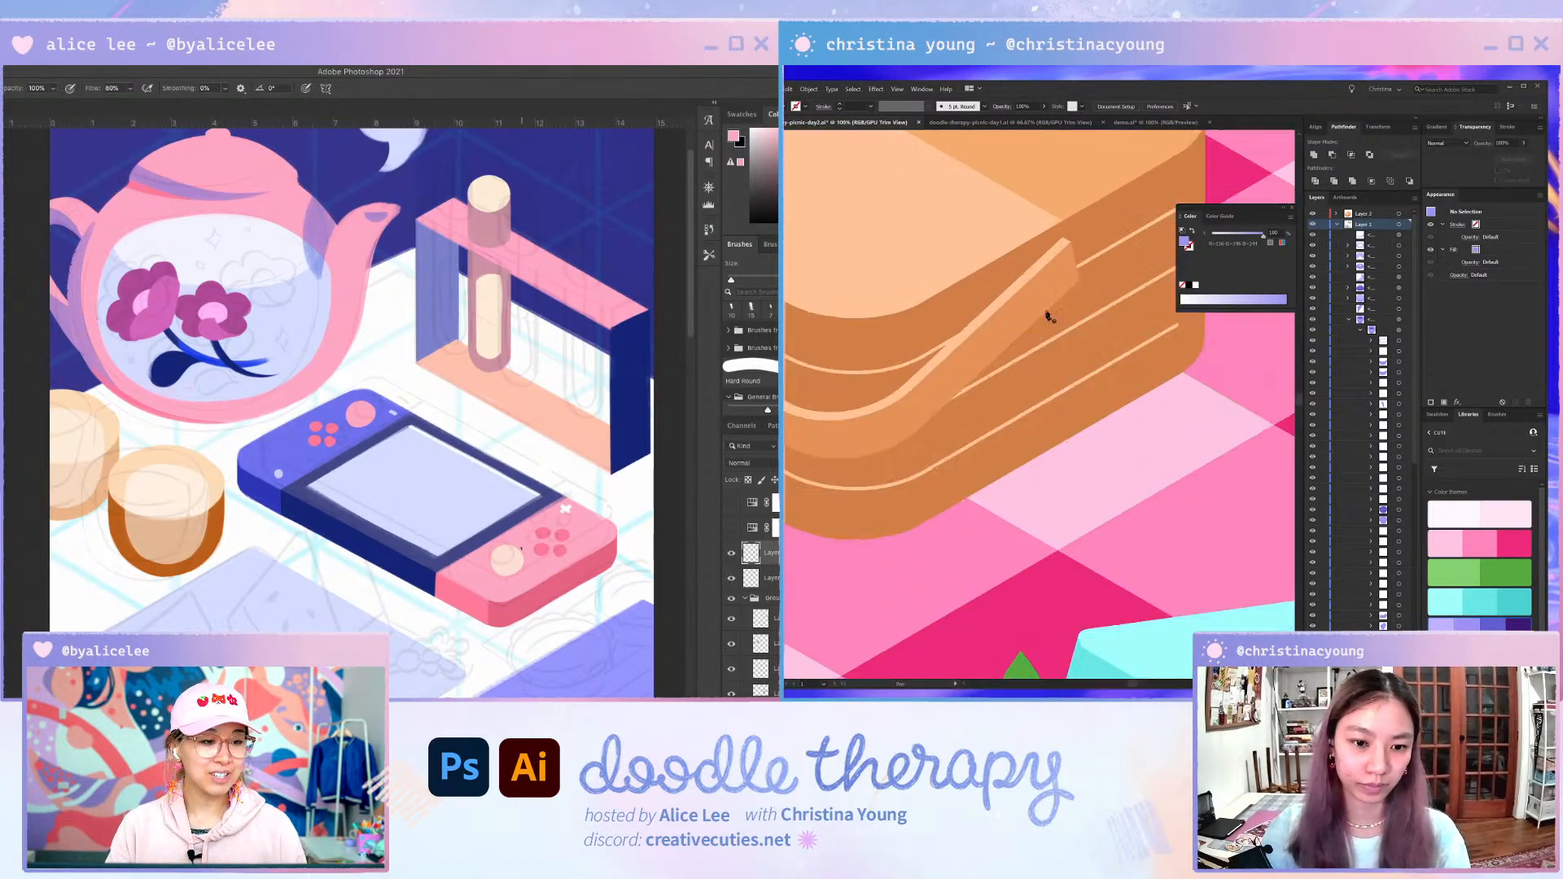
left_click(1074, 359)
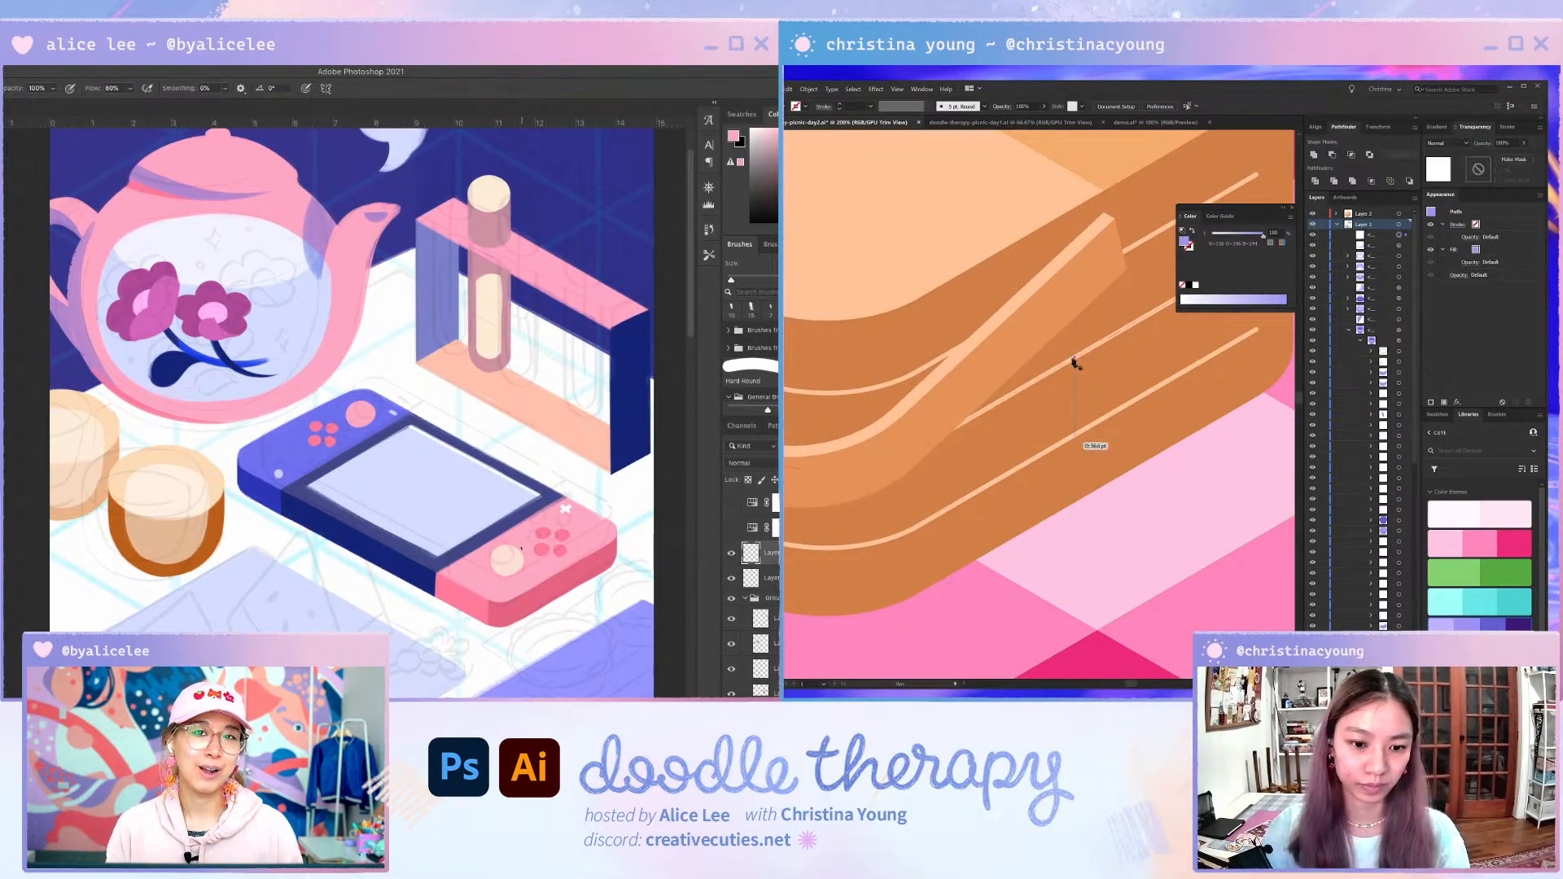
left_click(1075, 434, "shift")
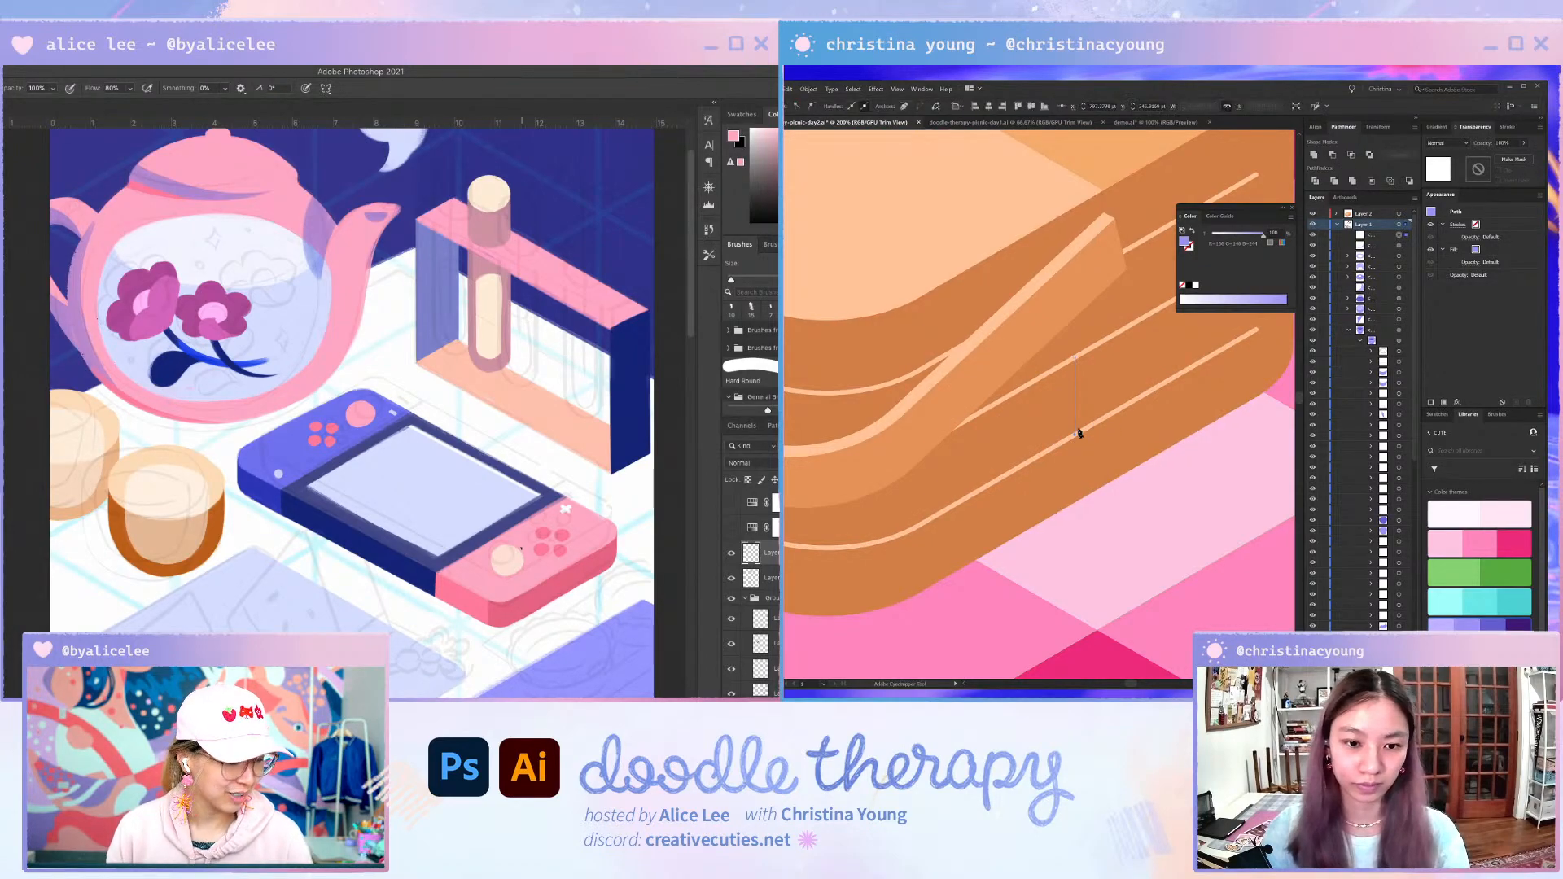
key("i")
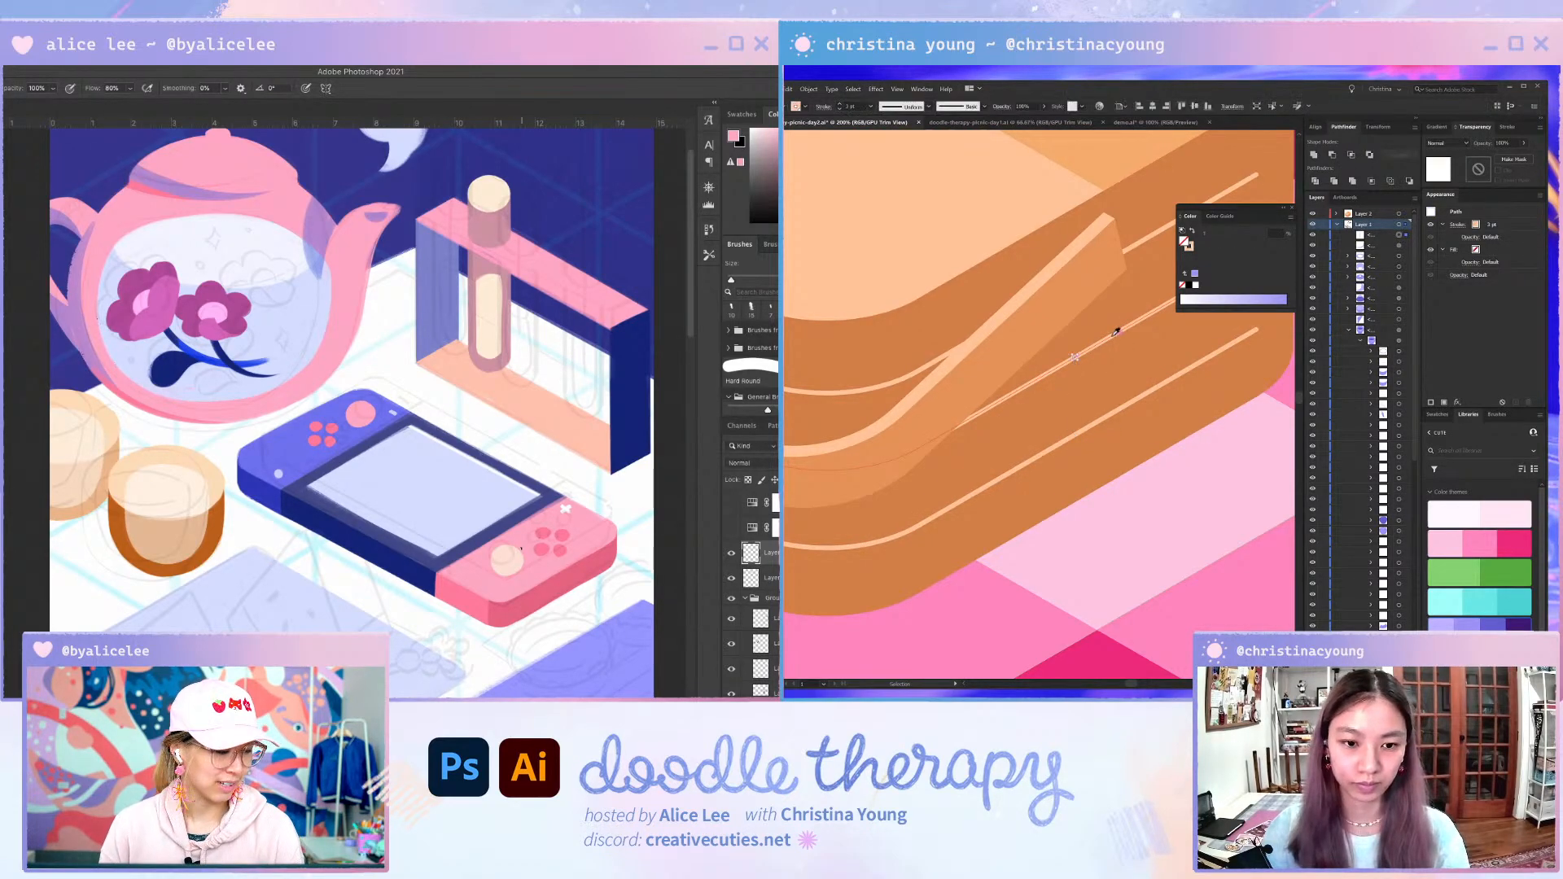
key("Delete")
double_click(1113, 339)
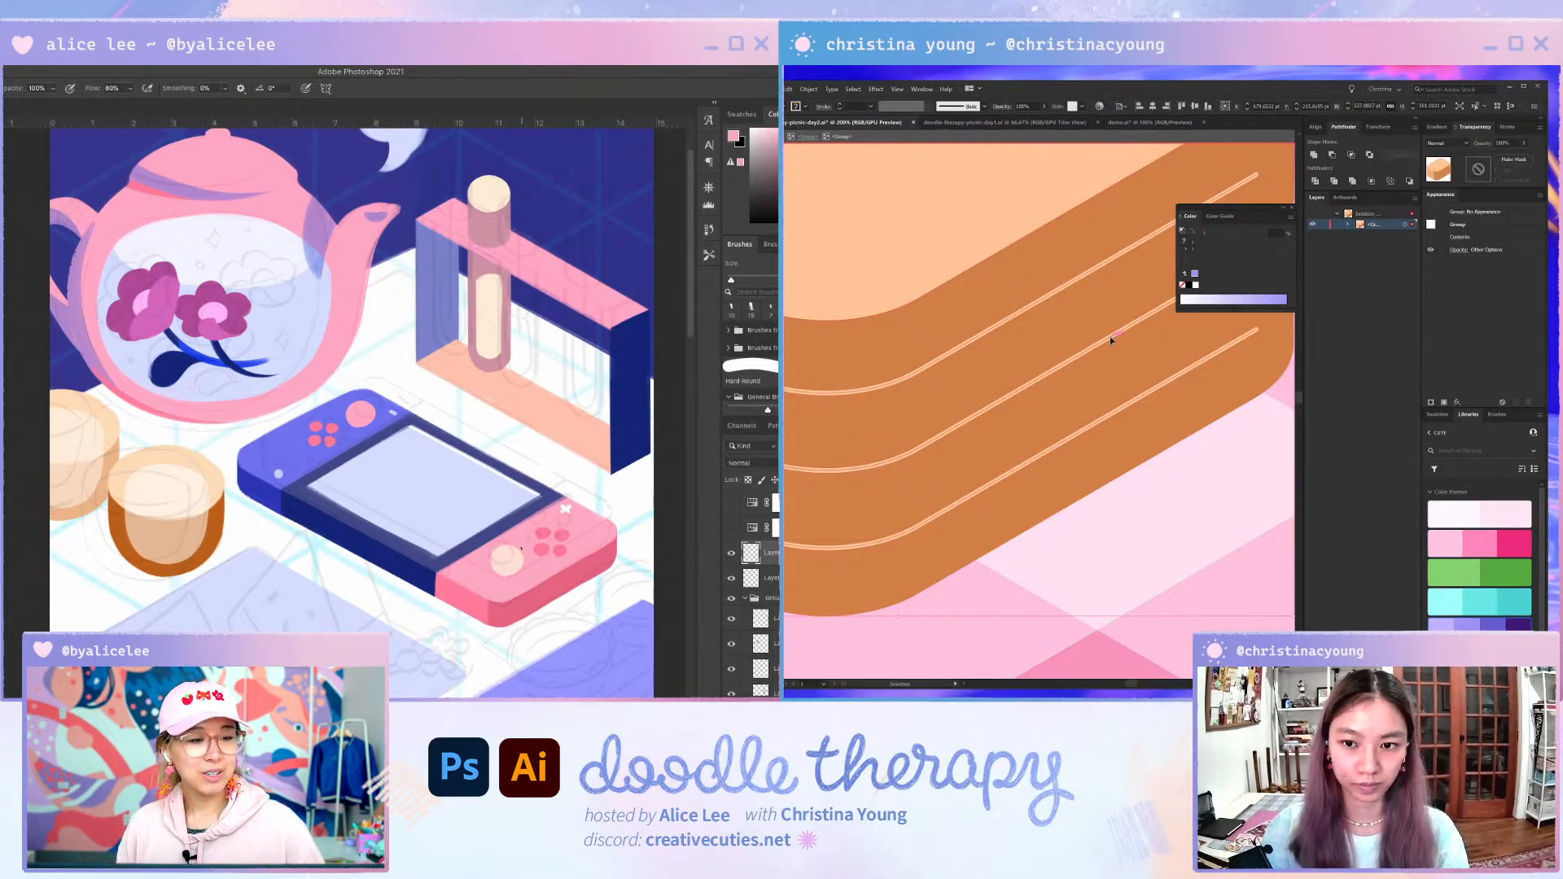
double_click(1112, 340)
double_click(1112, 340)
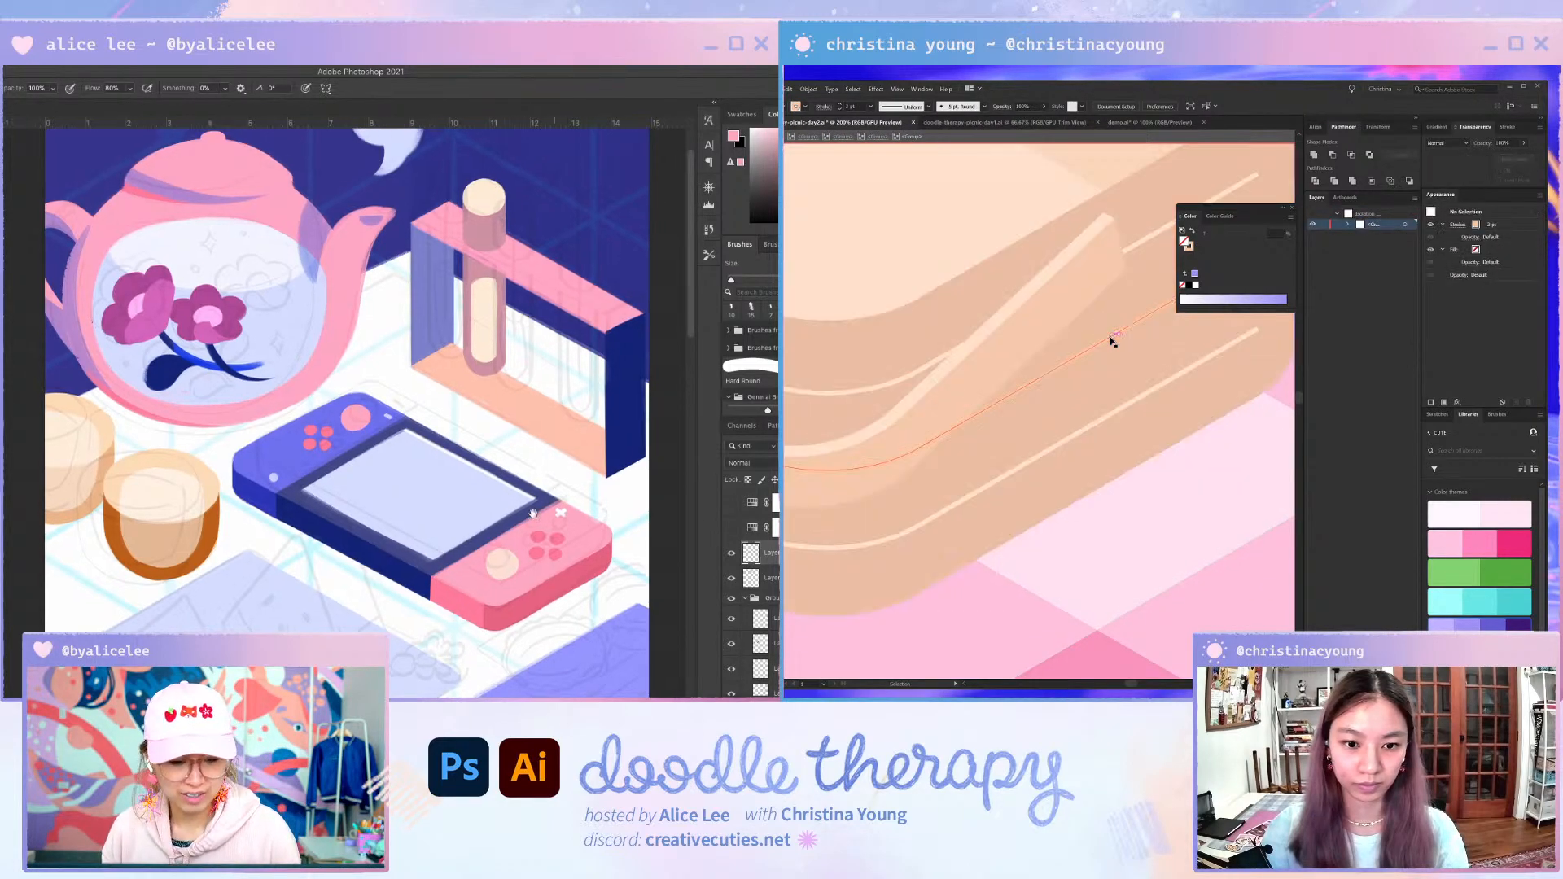
left_click(1112, 341)
left_click(1134, 253)
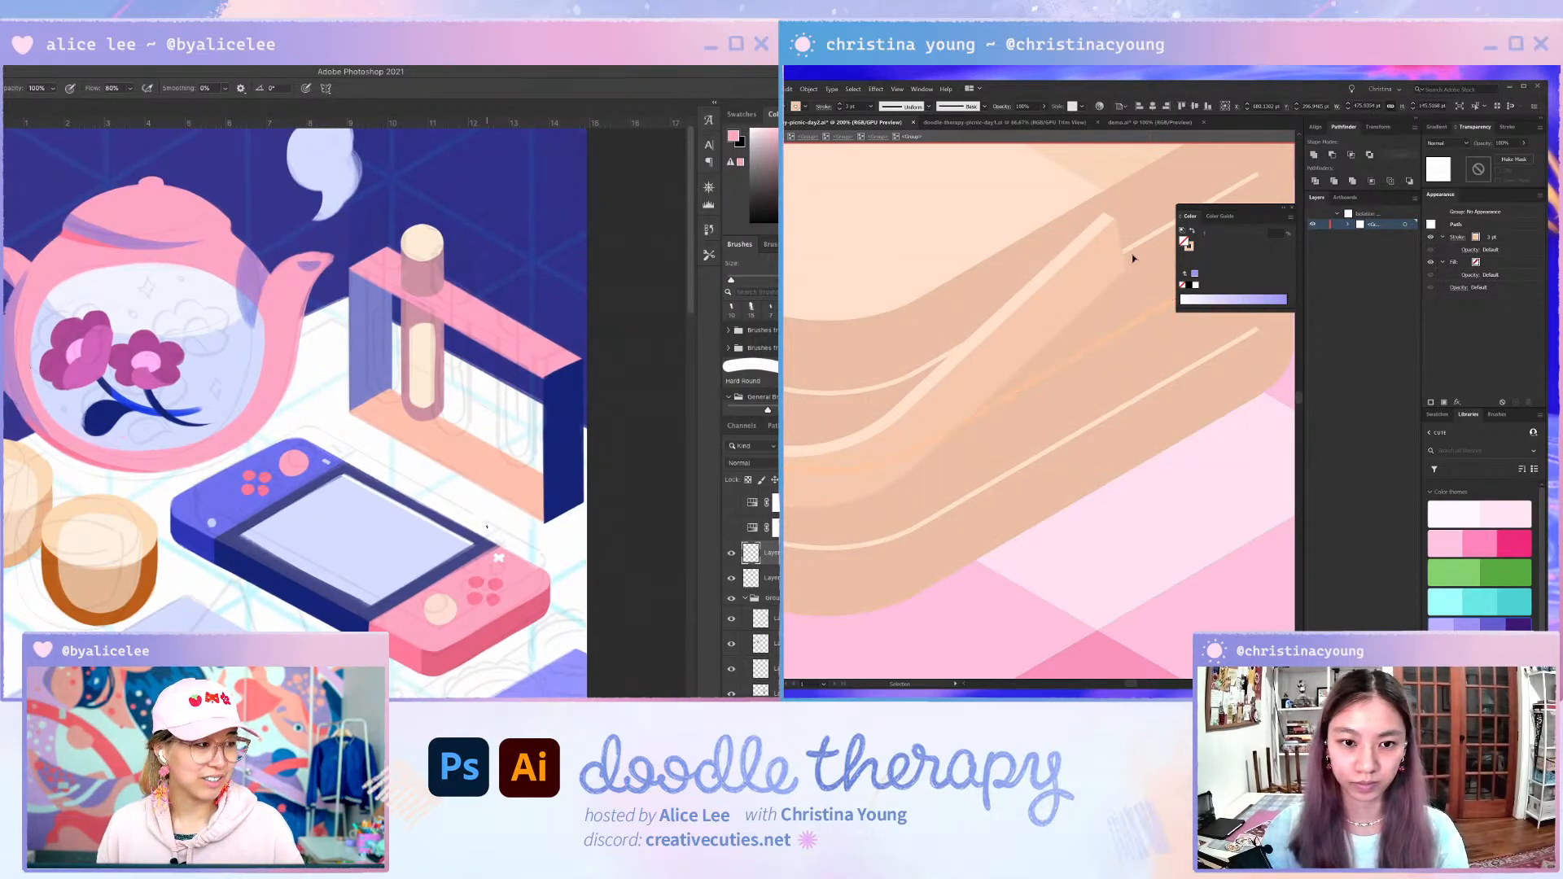
key("Escape")
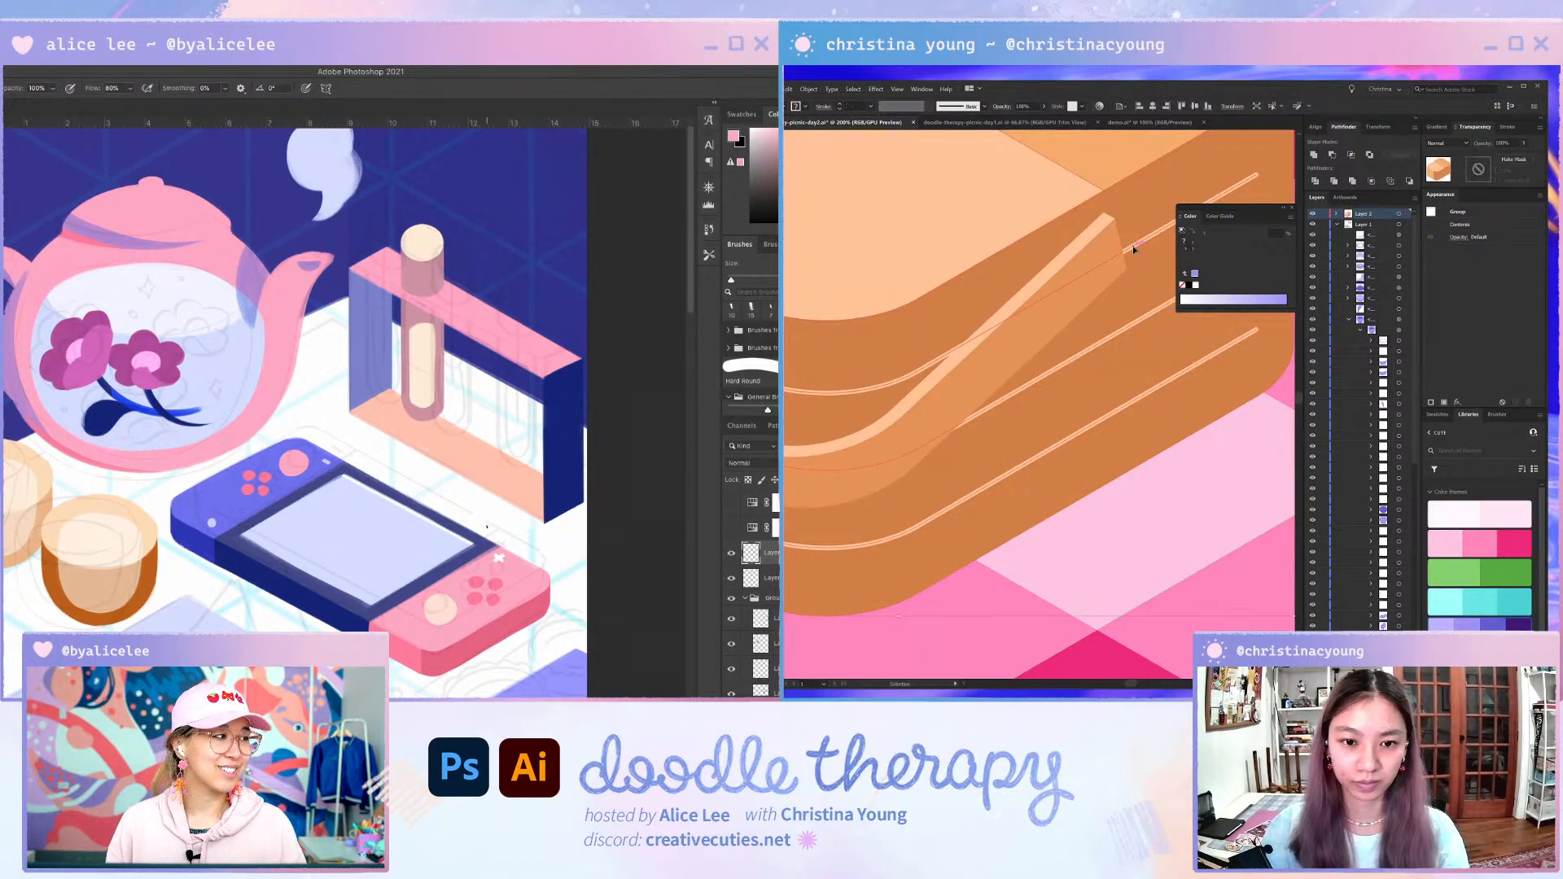
- Isolate the stripe group on the picnic basket's side and select its three stripes
left_click(1134, 249)
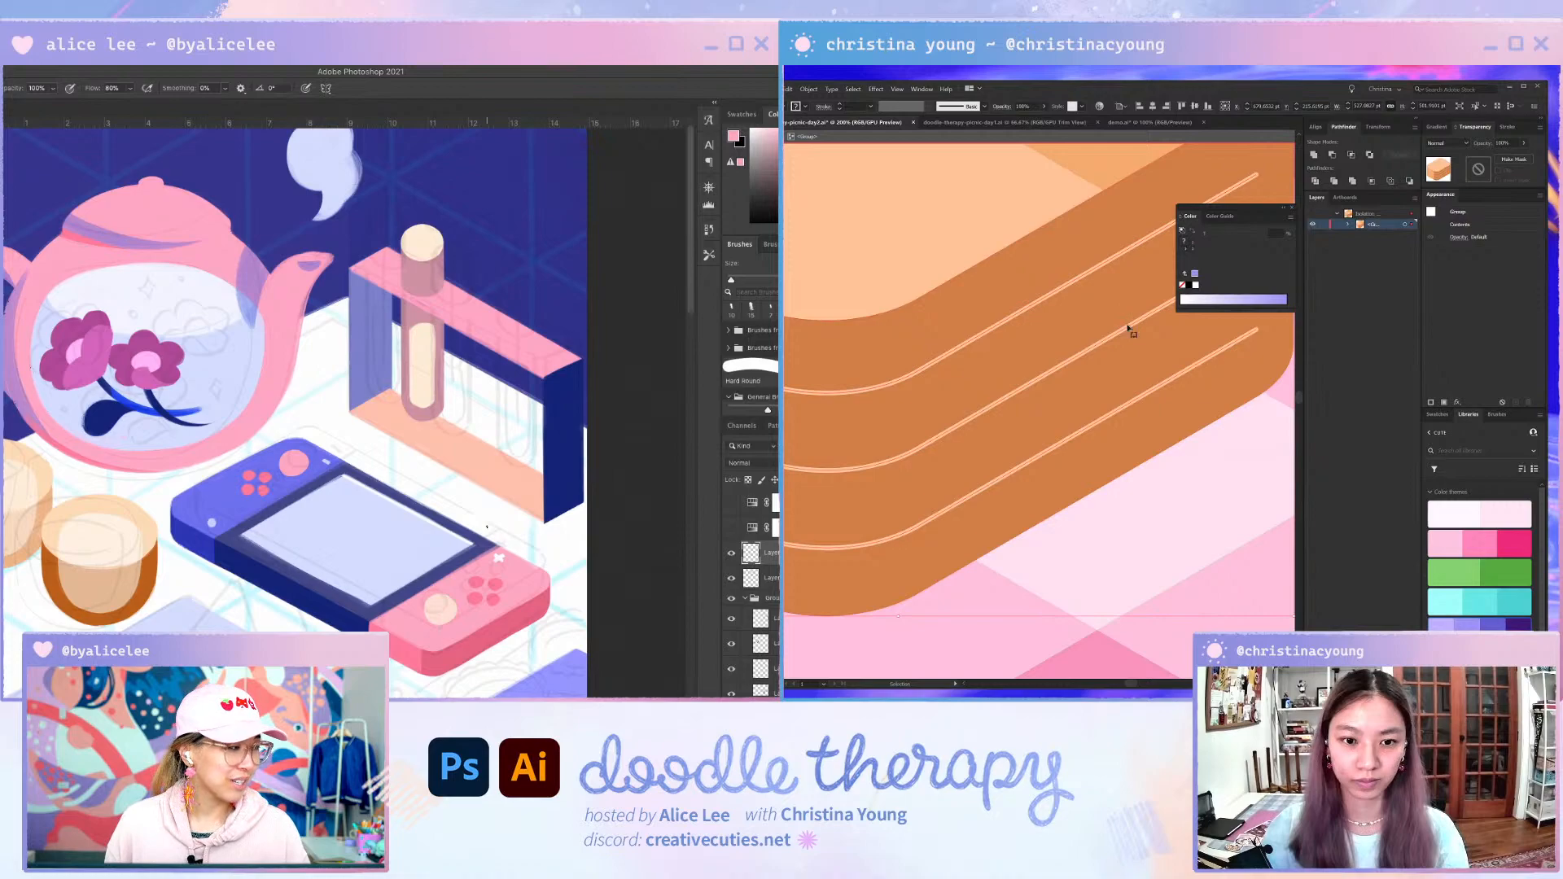
double_click(1121, 255)
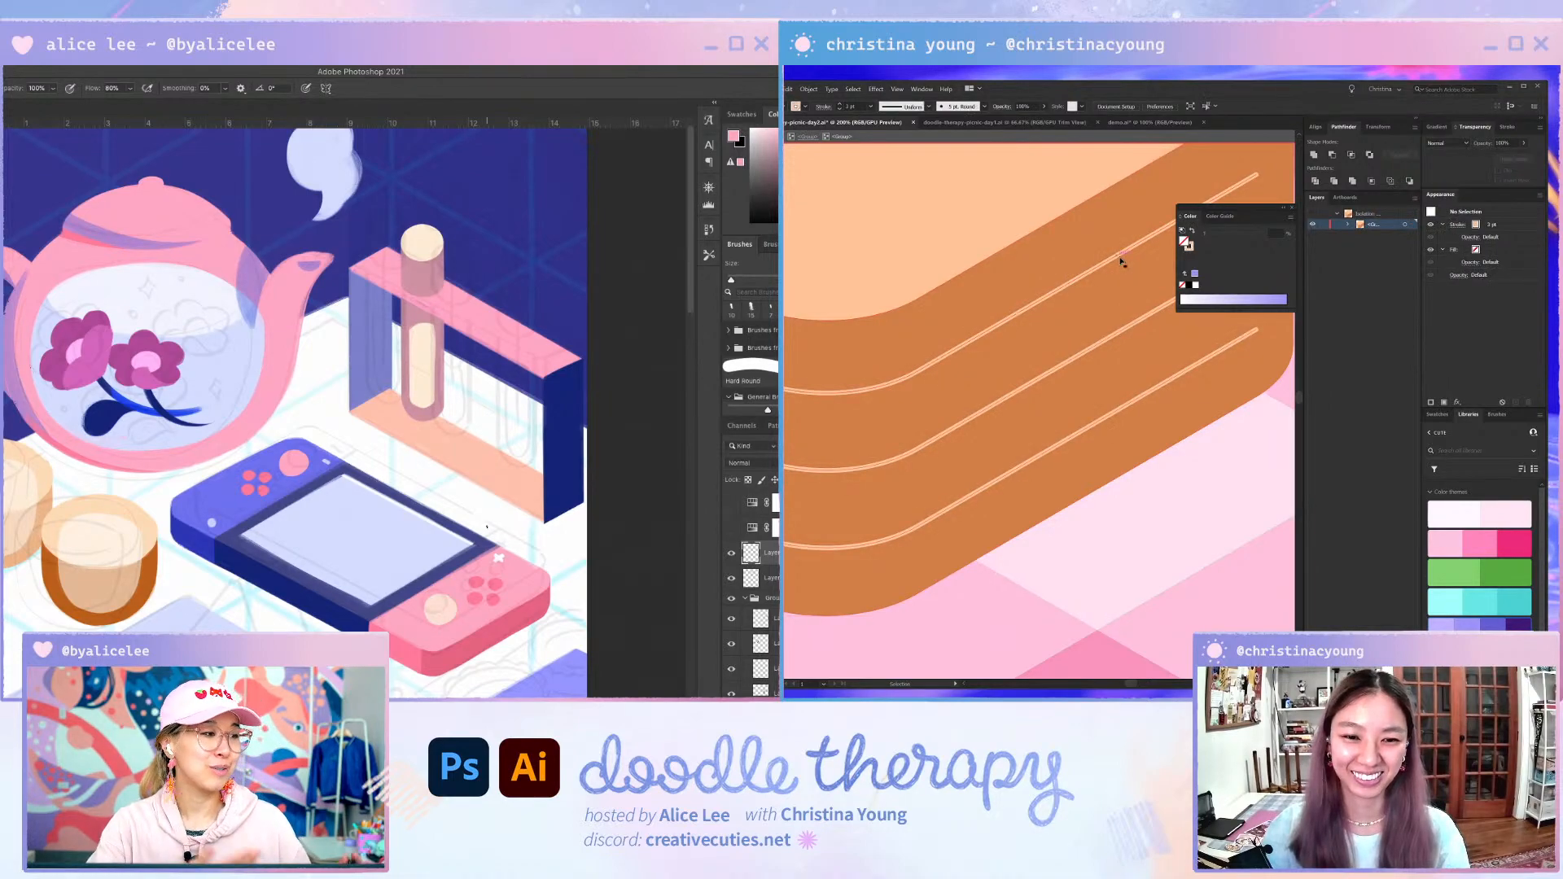
double_click(1125, 256)
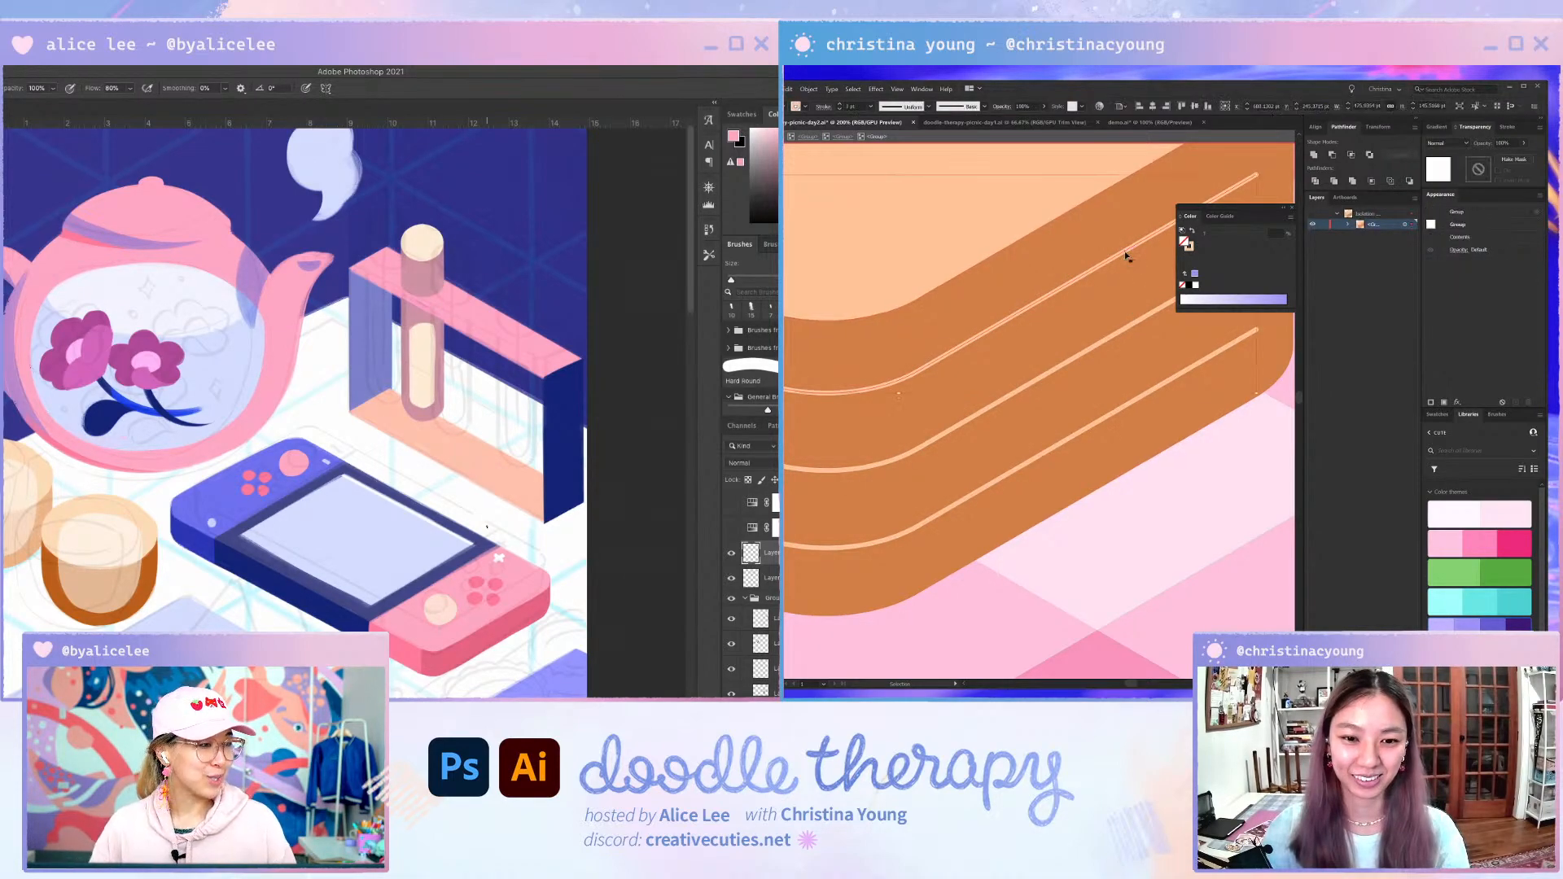
left_click(1132, 329)
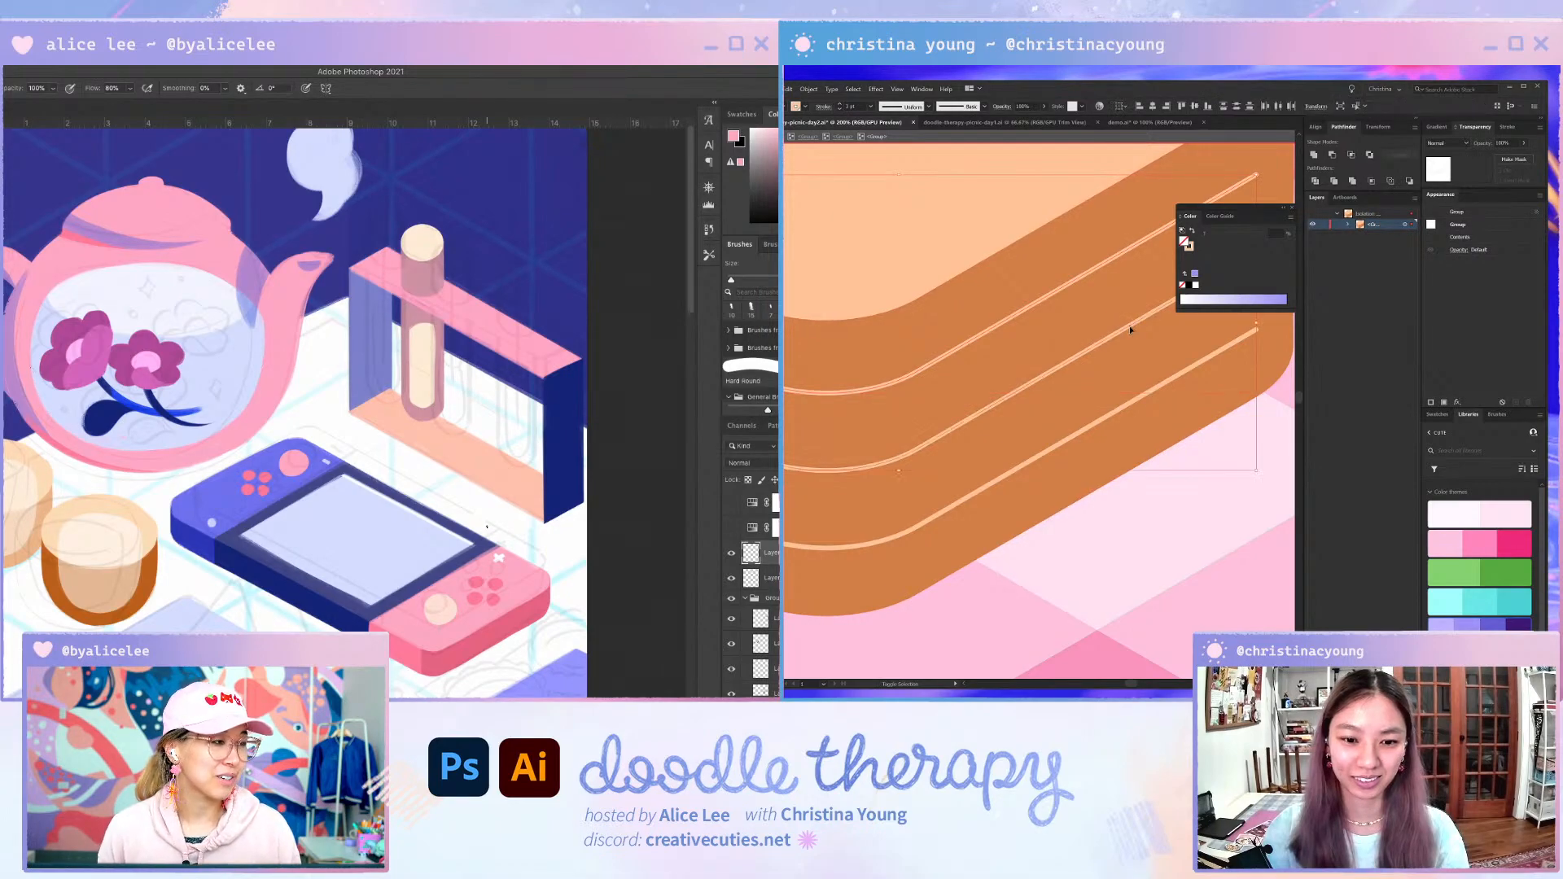
left_click(1167, 384, "shift")
key("a")
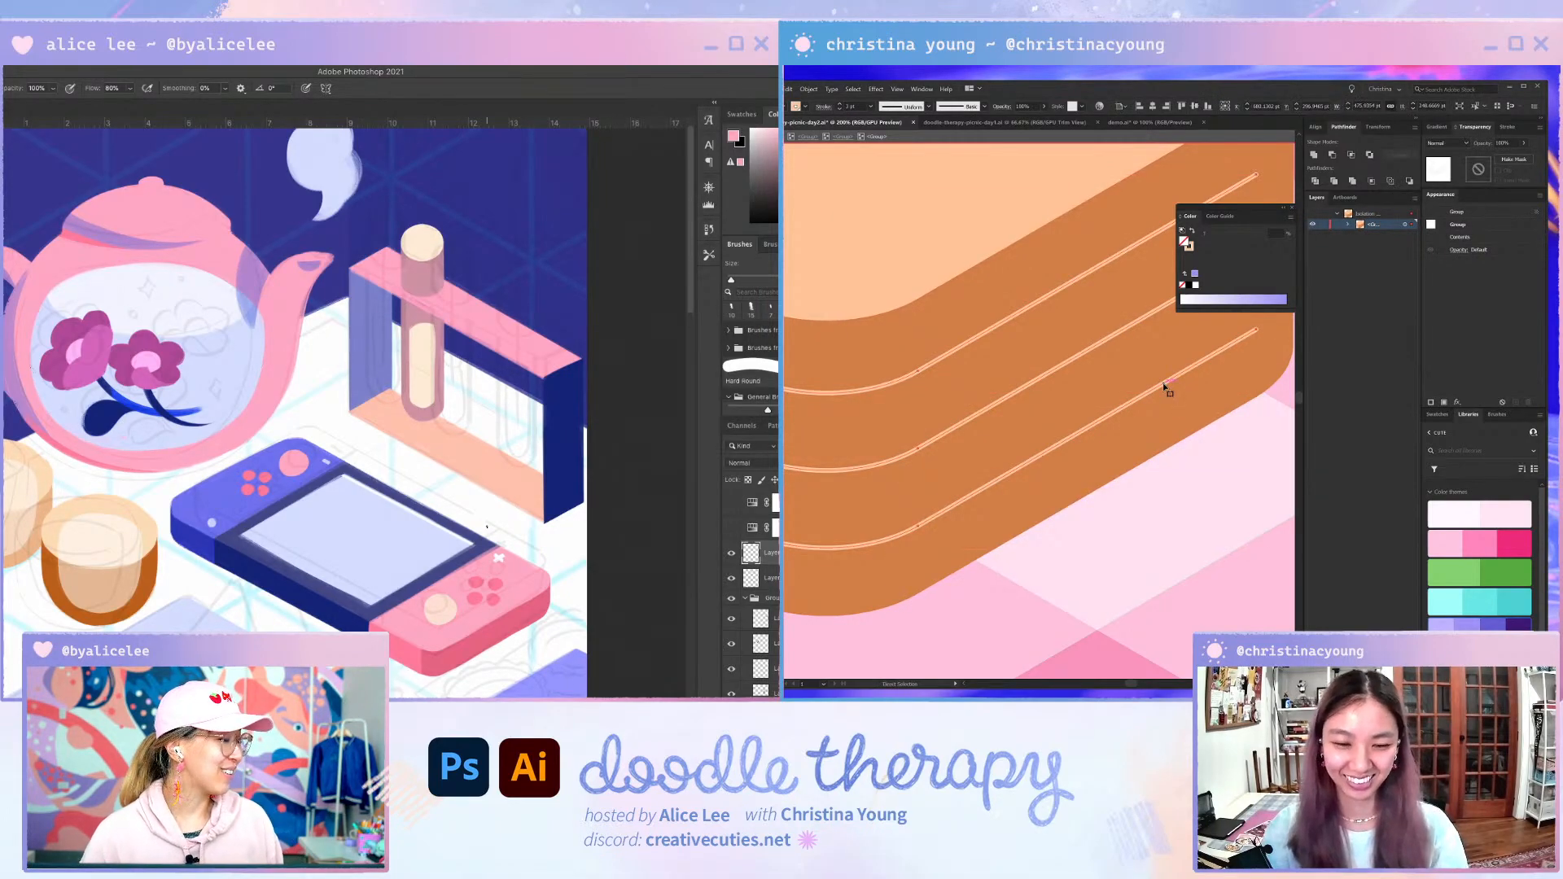
- Paste the vertical line between the basket's two lower stripes, then copy it farther along that row and into the row above
key("ctrl+f")
key("v")
left_click_drag(1089, 393, 1182, 328)
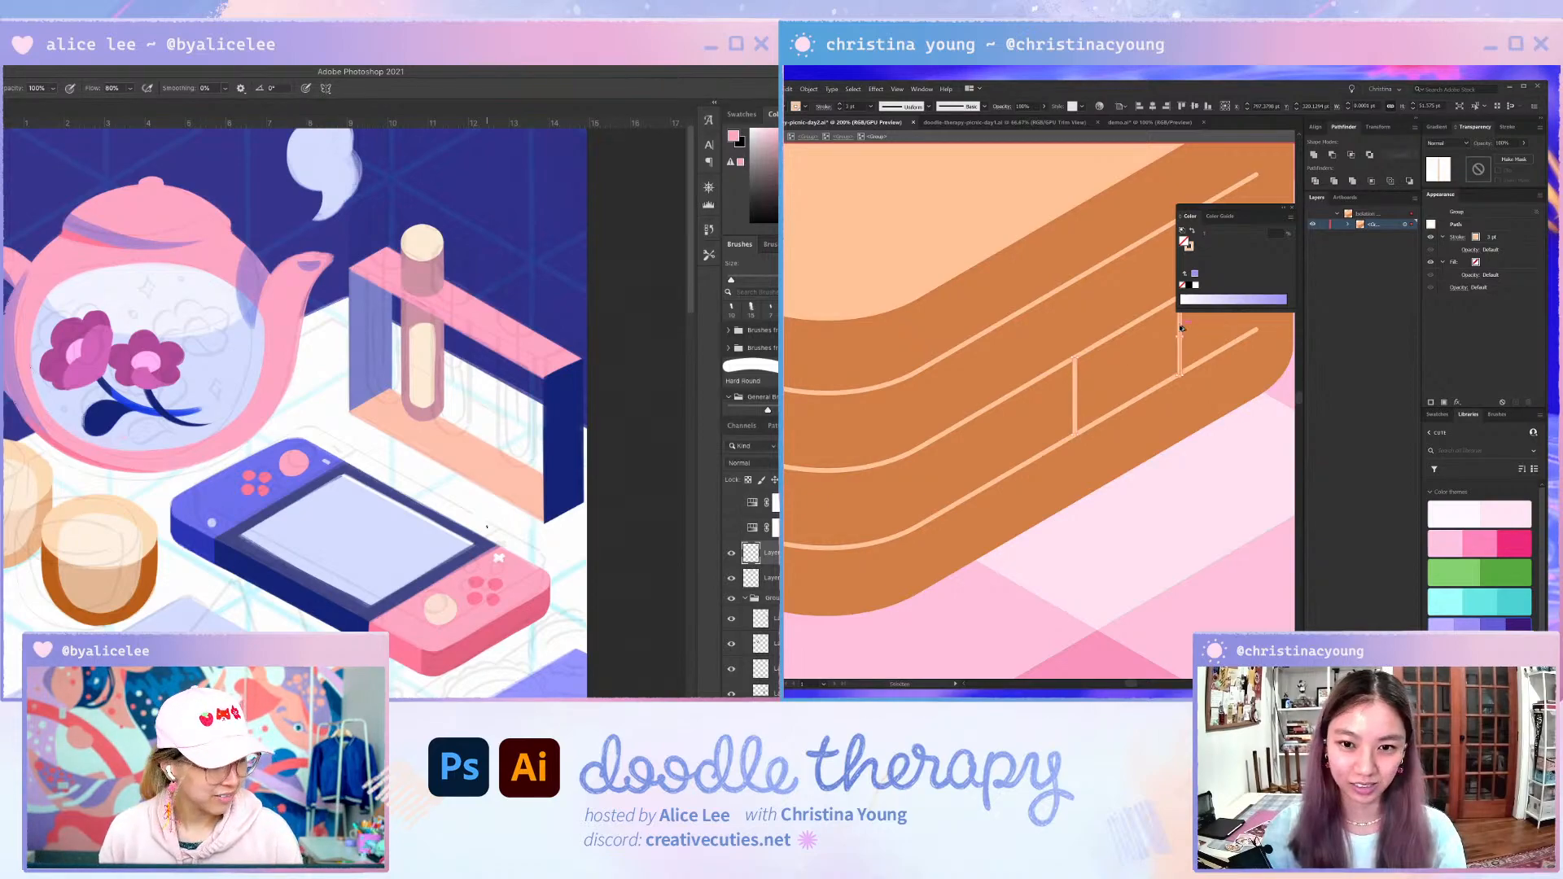
left_click_drag(1245, 208, 1384, 311)
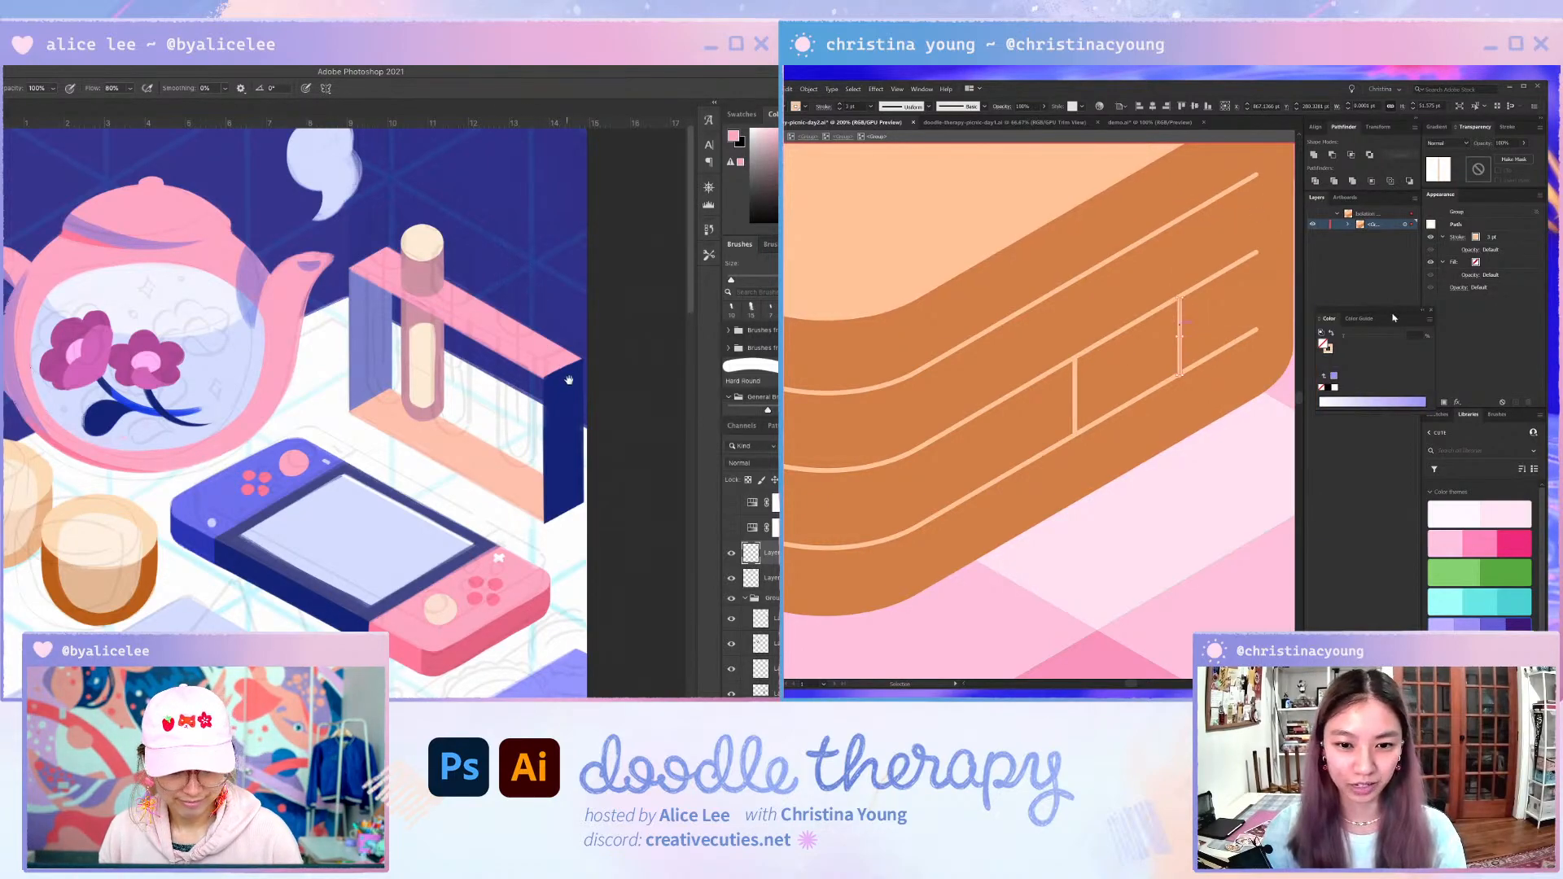
left_click_drag(570, 380, 580, 472)
key("v")
mouse_move(1182, 329)
left_mouse_down()
mouse_move(1143, 272)
mouse_move(1129, 279)
left_mouse_up()
- In Photoshop, sample the dark blue and paint a straight vertical plant stem down into the test tube
left_click(437, 337)
key("i")
left_click(134, 501)
key("b")
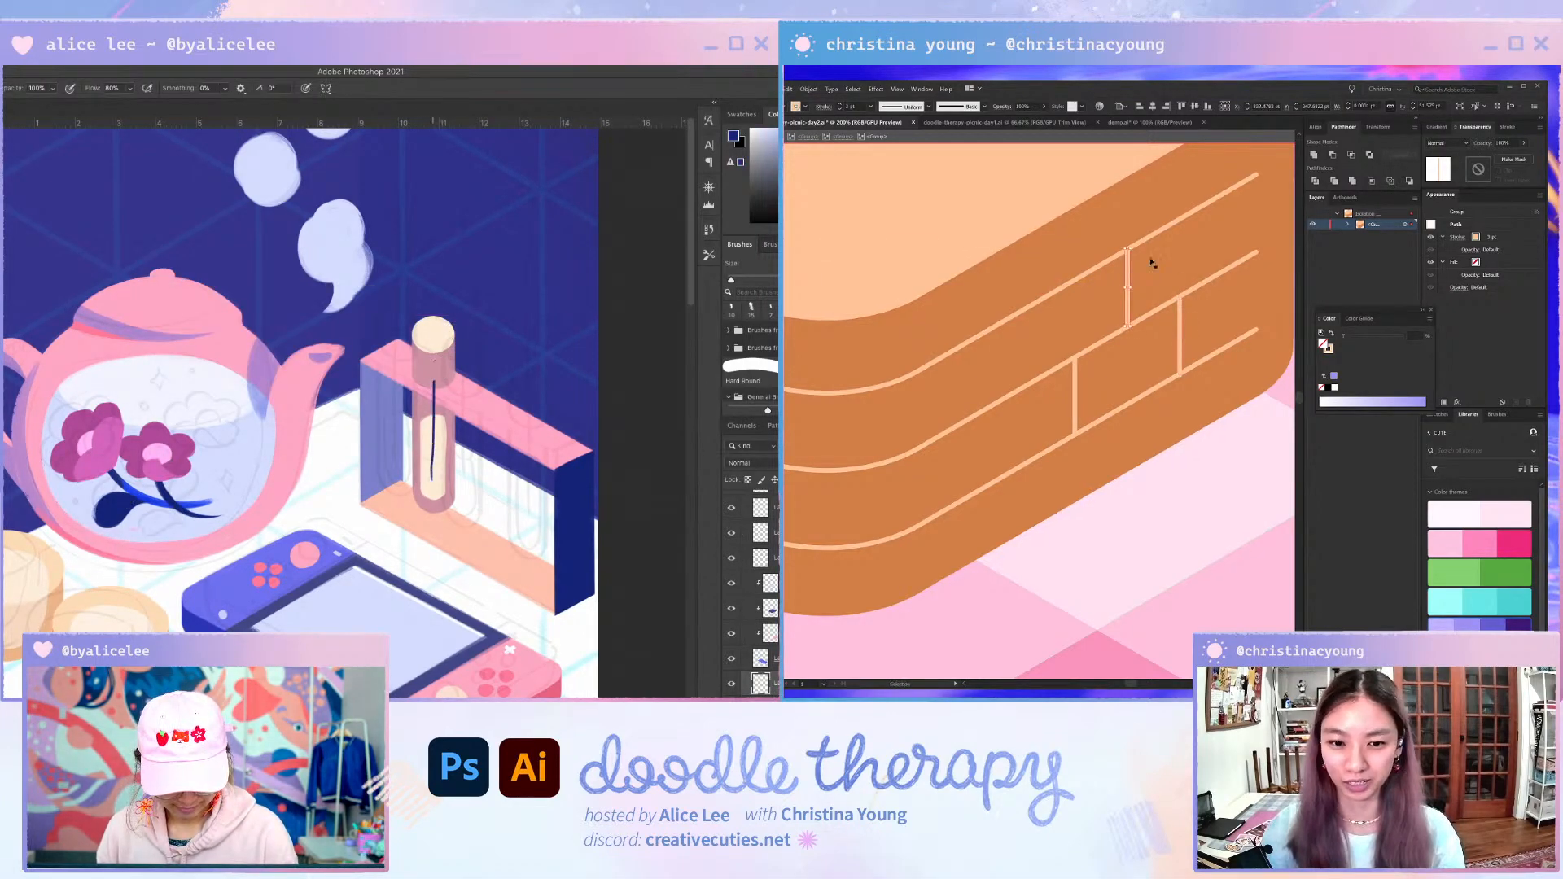
key("ctrl+z")
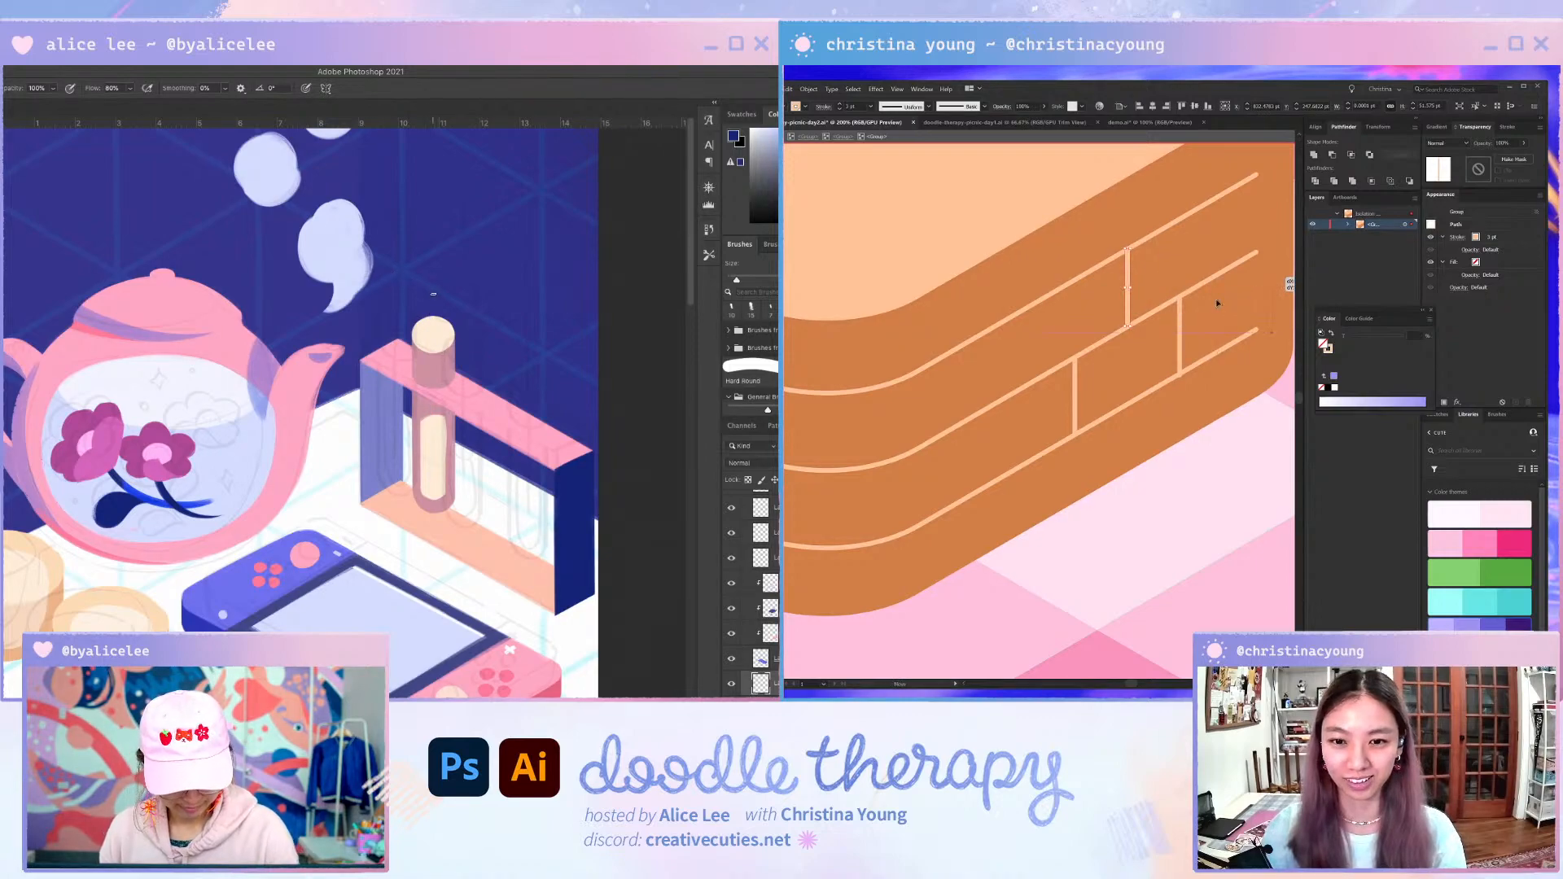
left_click_drag(433, 295, 433, 500)
- Trim the stem's lower end and paint a branch curving up and left, while spacing the basket's vertical lines farther along their rows
key("e")
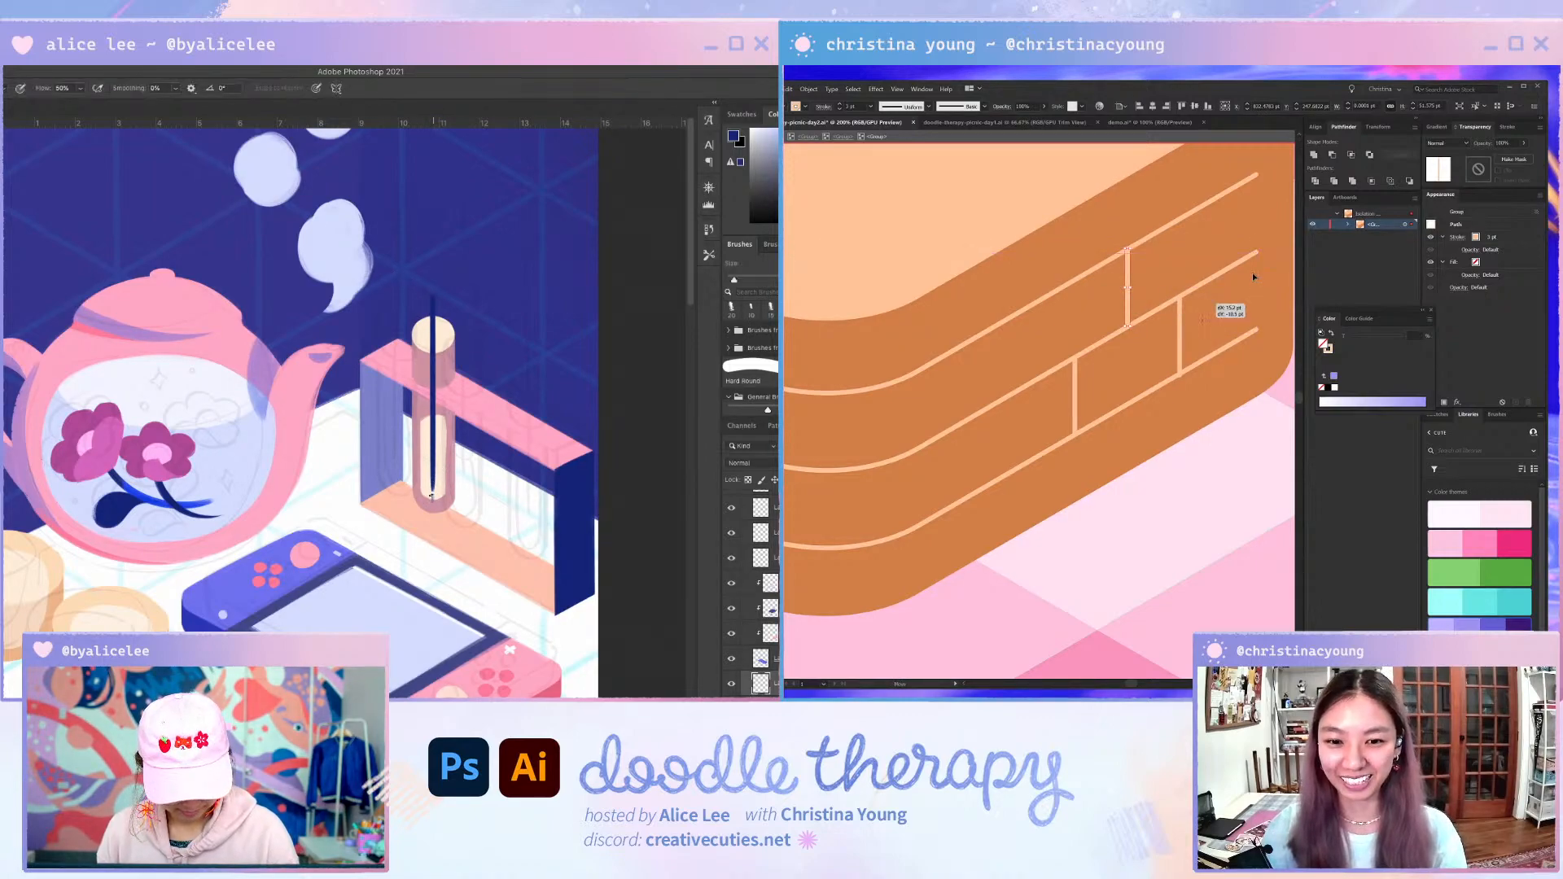
left_click_drag(1215, 302, 1214, 303)
left_click_drag(434, 477, 435, 460)
mouse_move(1128, 289)
left_mouse_down()
mouse_move(1151, 276)
mouse_move(981, 369)
left_mouse_up()
key("b")
left_click_drag(432, 326, 387, 249)
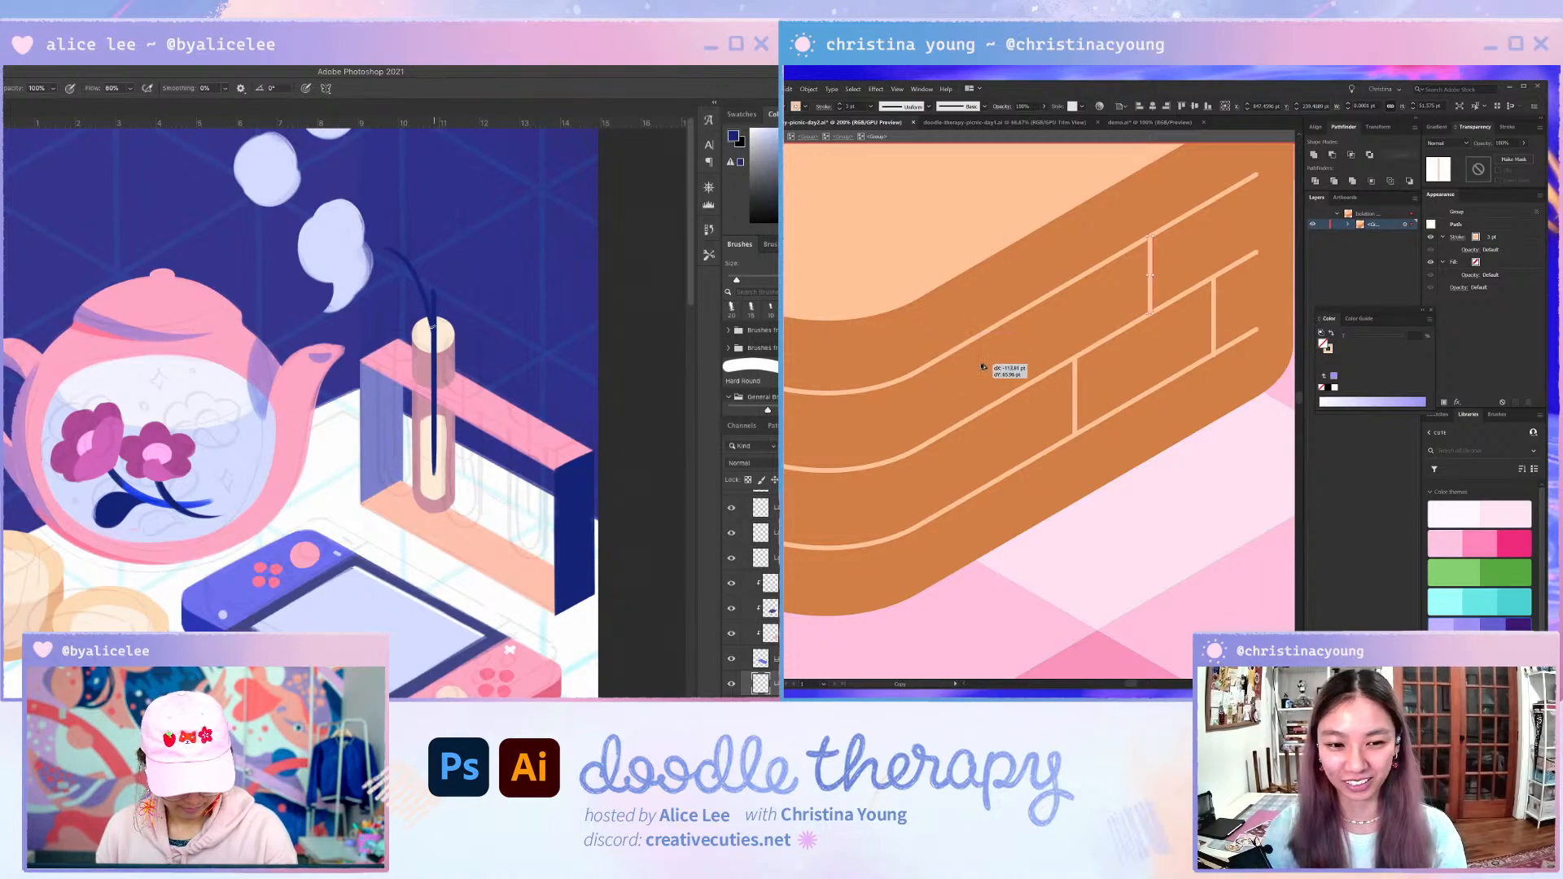
- In Illustrator, copy the vertical line around the basket's rounded corner and onto its lighter side in a staggered brick pattern
left_click_drag(981, 367, 981, 368)
left_click_drag(957, 413, 901, 490)
left_click_drag(963, 444, 1236, 451)
left_click_drag(1171, 510, 884, 332)
left_click(446, 273)
scroll(987, 395, "down", 2)
scroll(1127, 459, "up", 2)
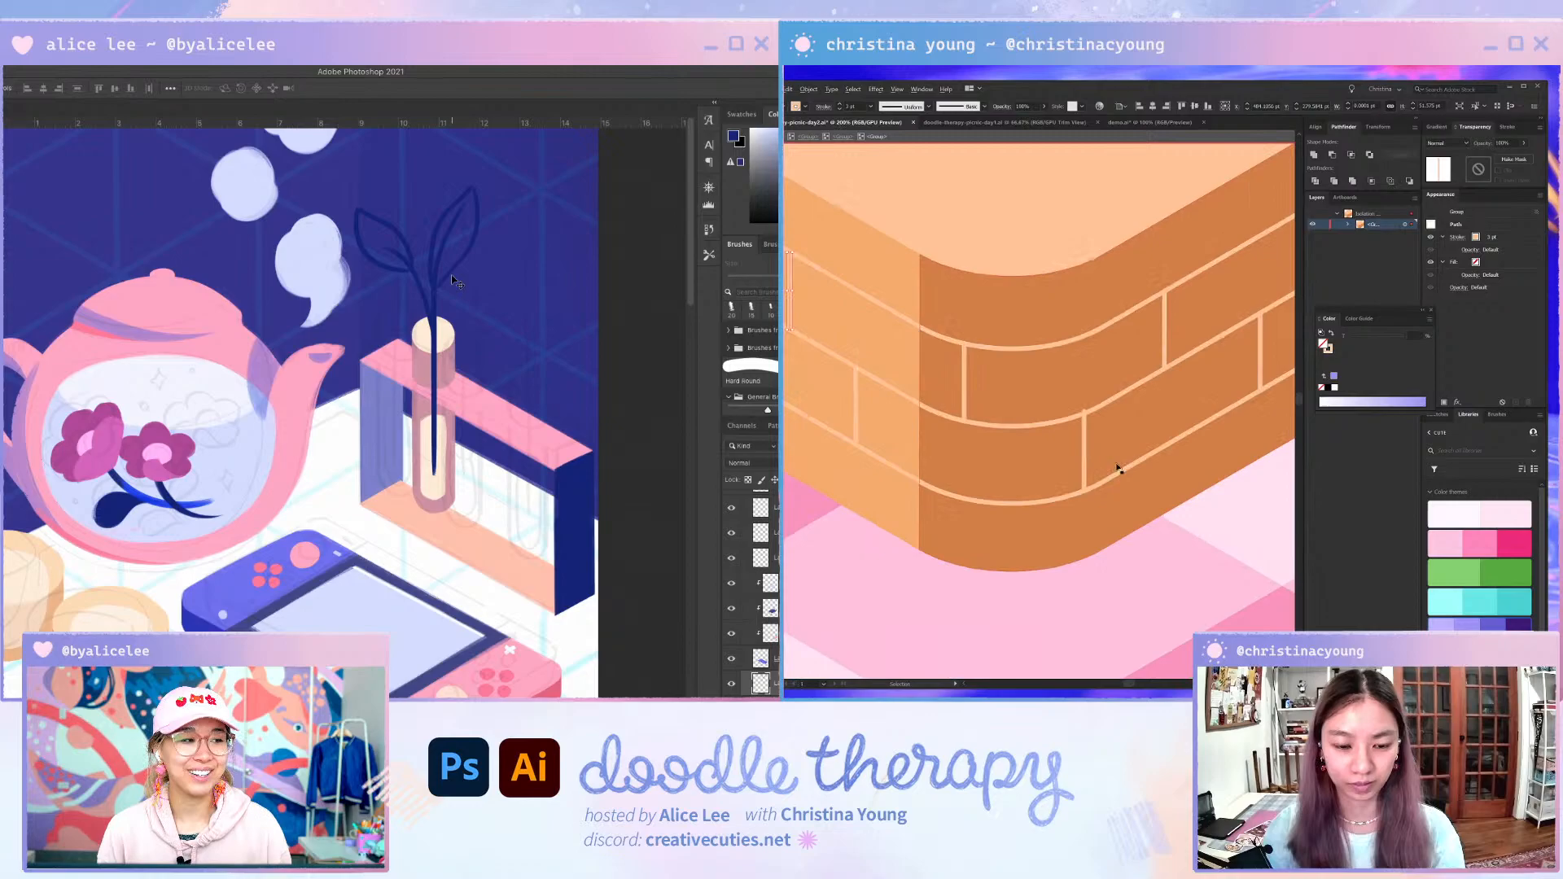
- Select the four vertical lines on the basket's darker long side and duplicate them slightly to the right as double lines
left_click(1084, 435)
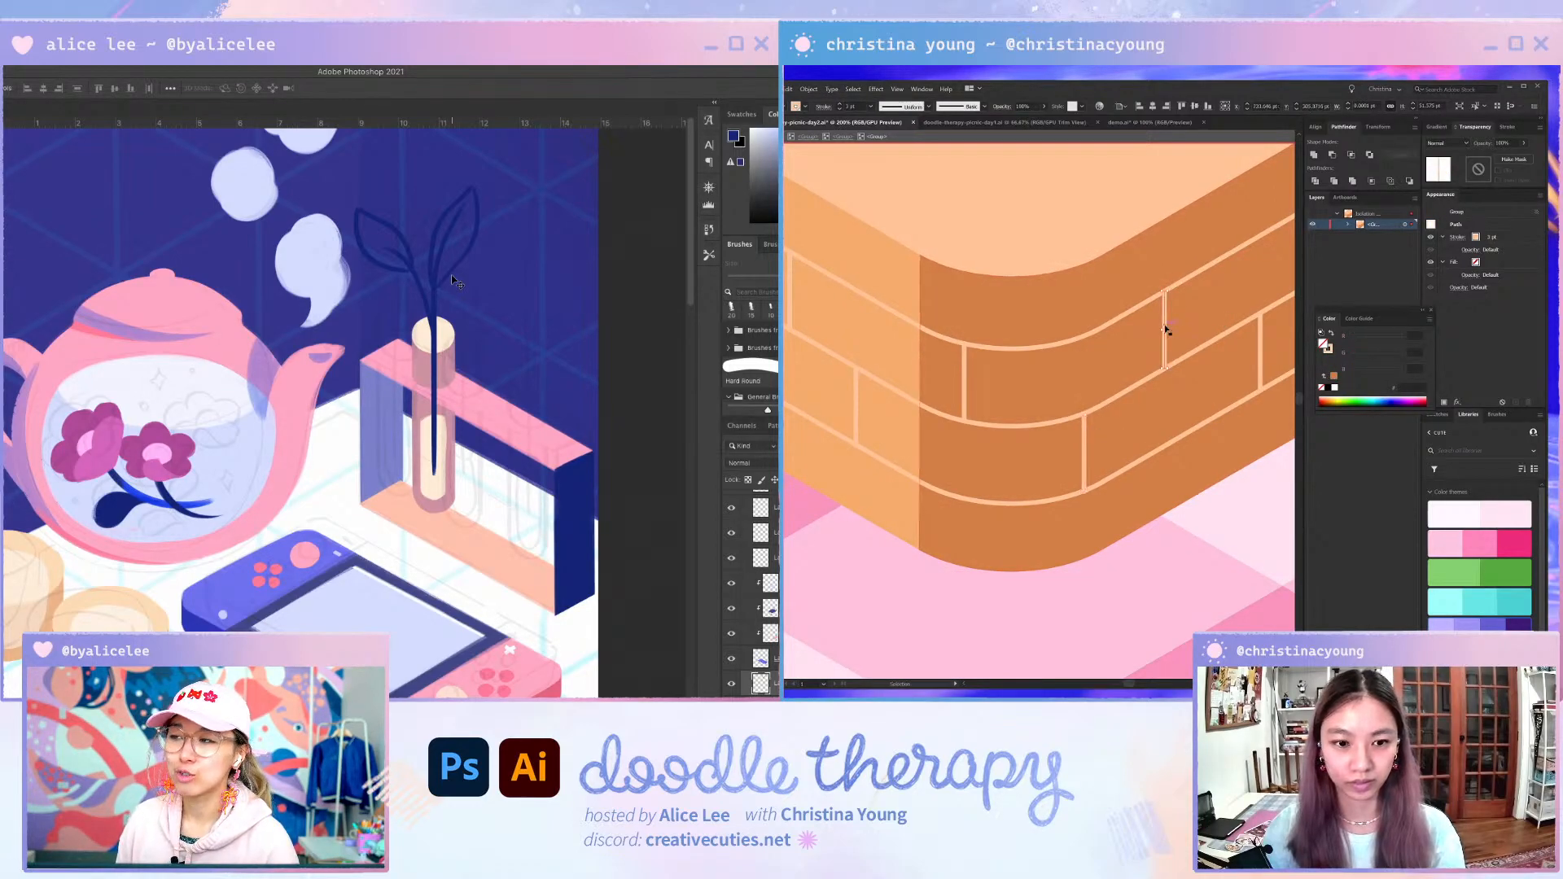
scroll(1165, 329, "down", 1)
left_click_drag(1281, 258, 1188, 321)
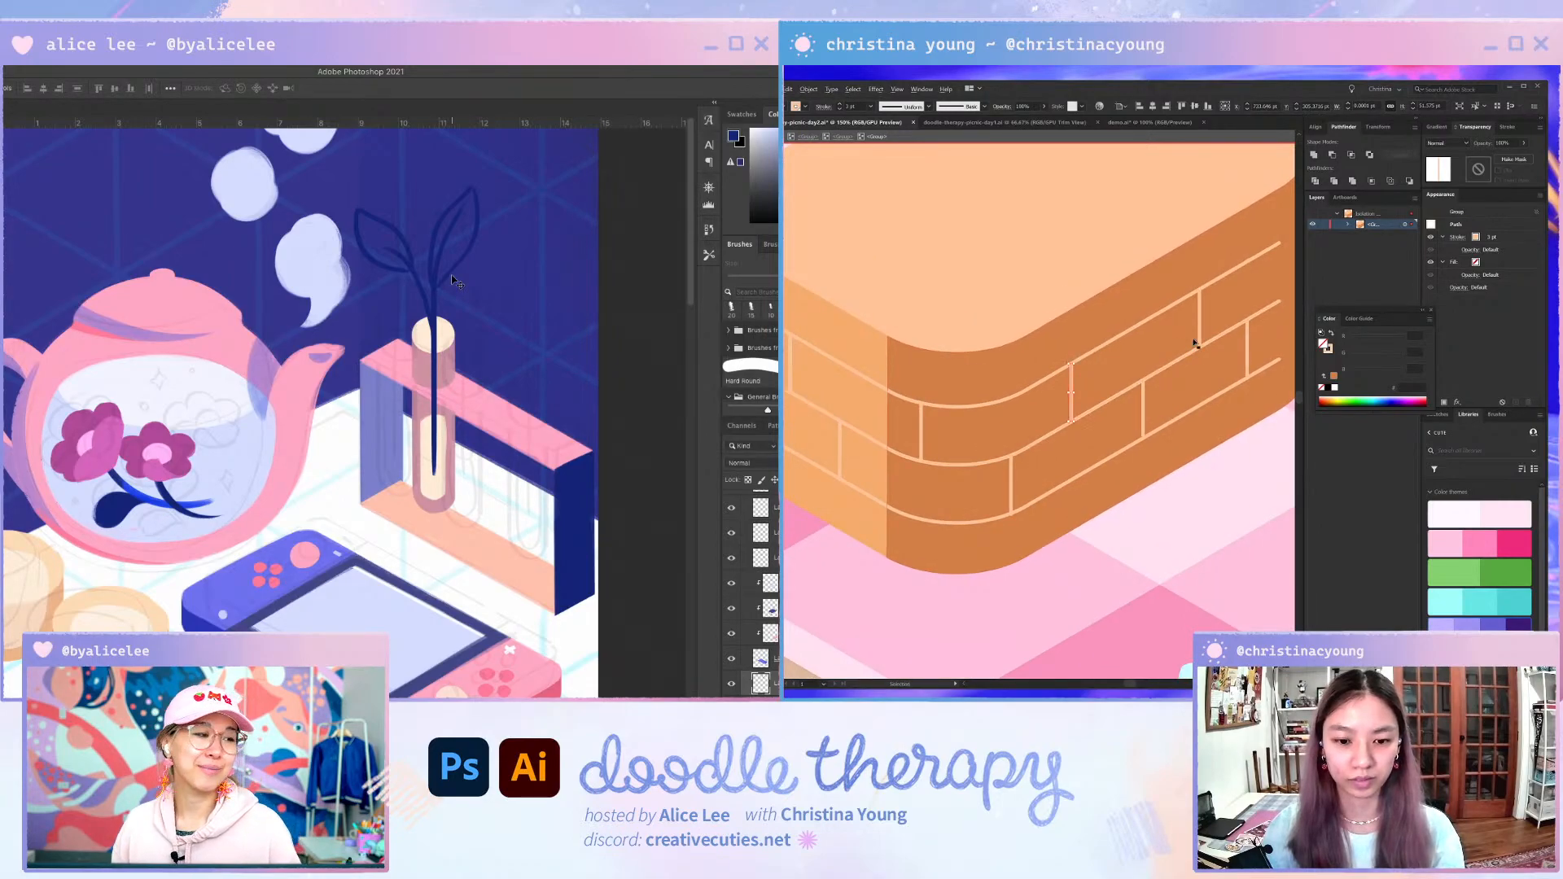
left_click(1143, 415, "shift")
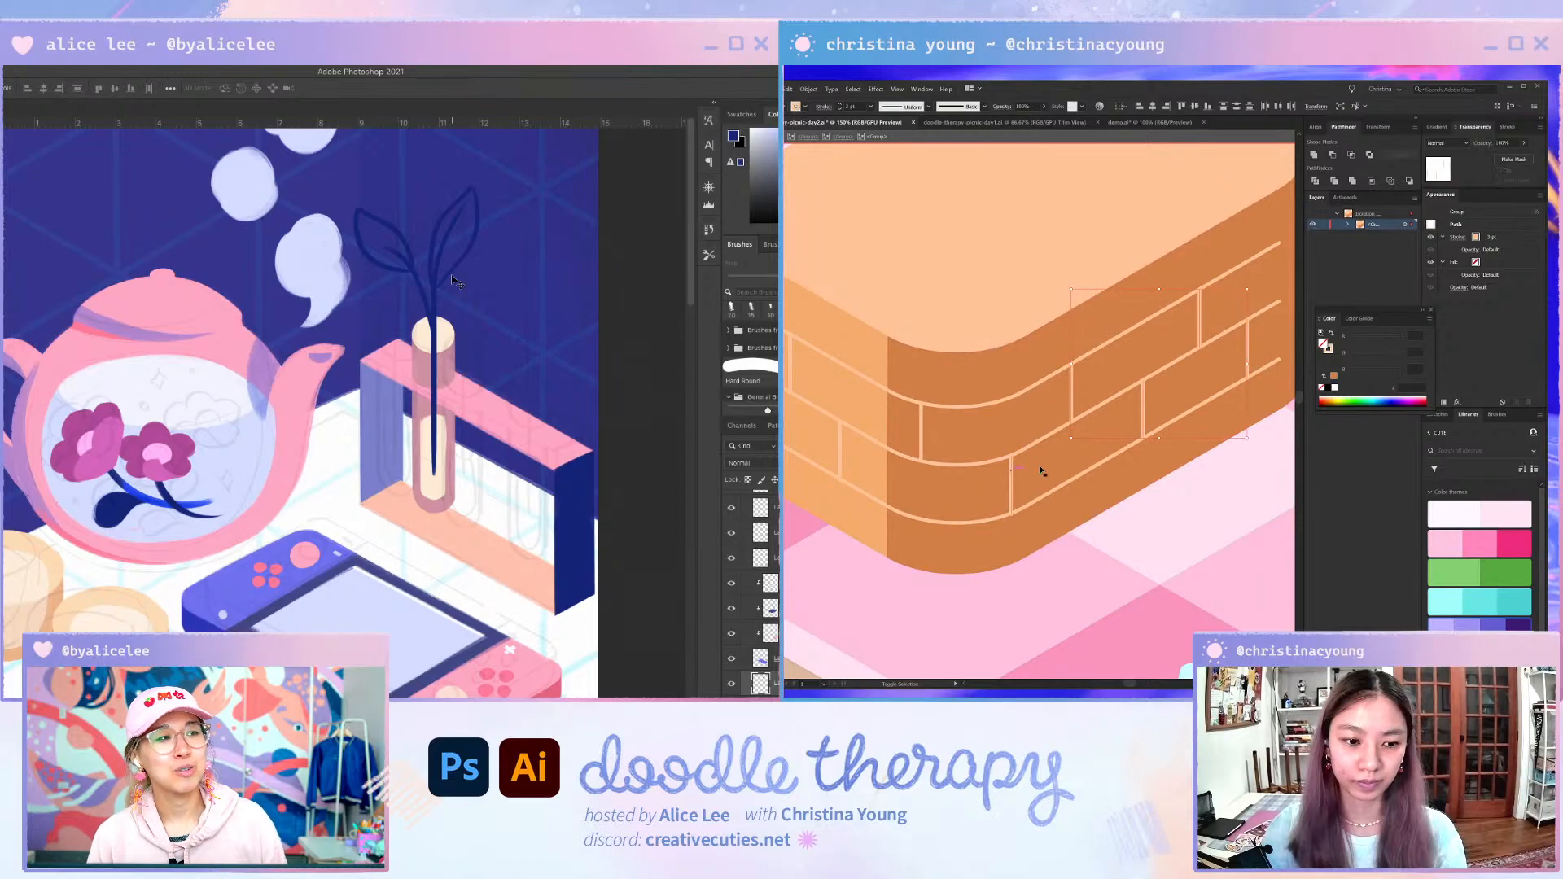
left_click(1011, 474, "shift")
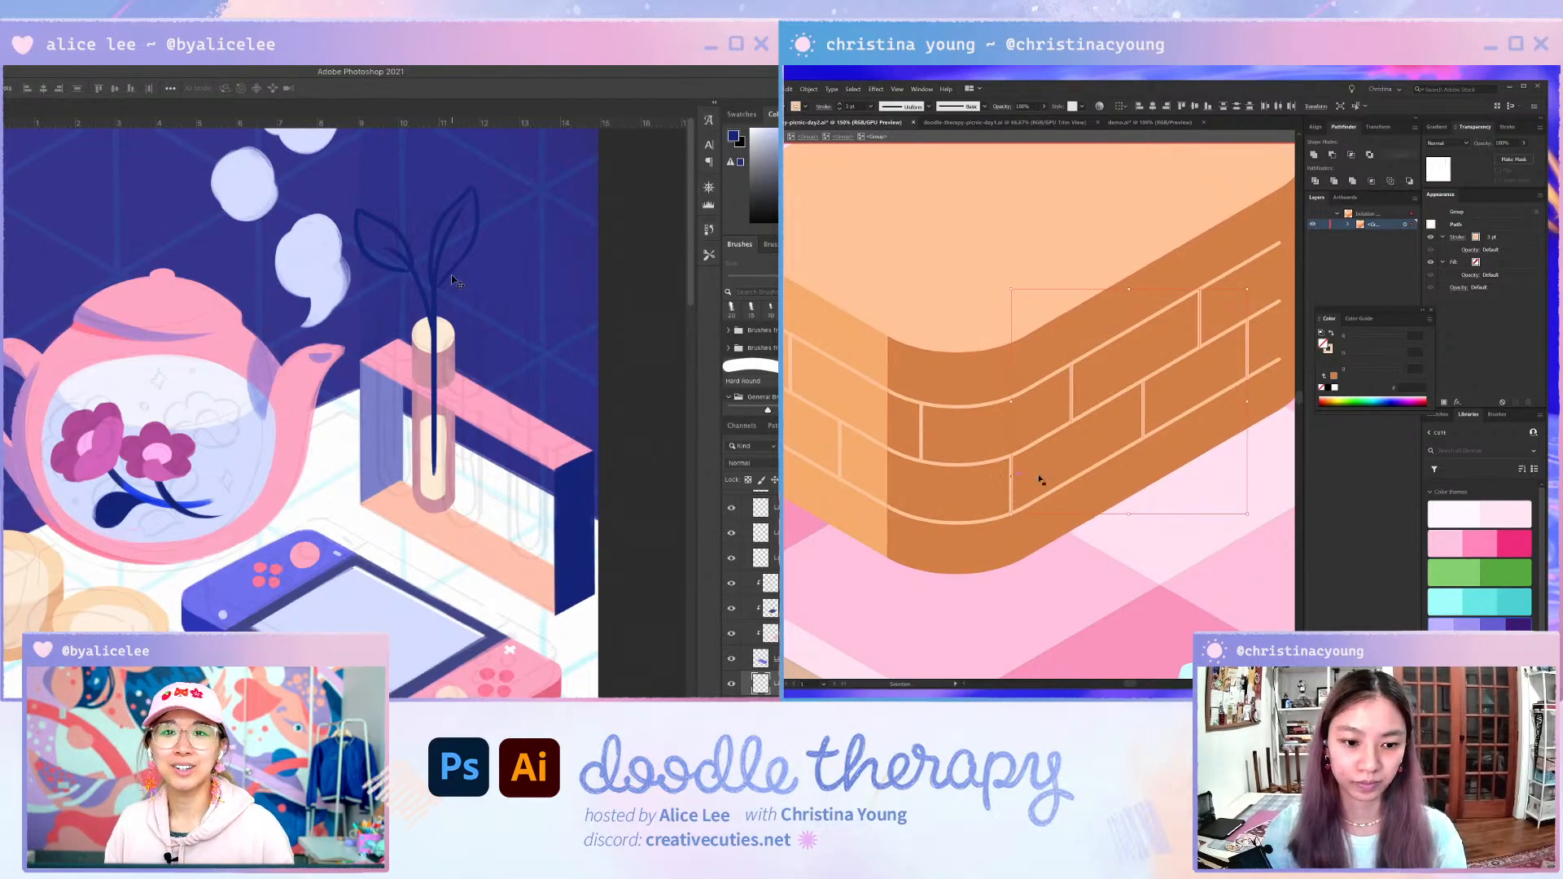
left_click_drag(1011, 481, 1028, 471)
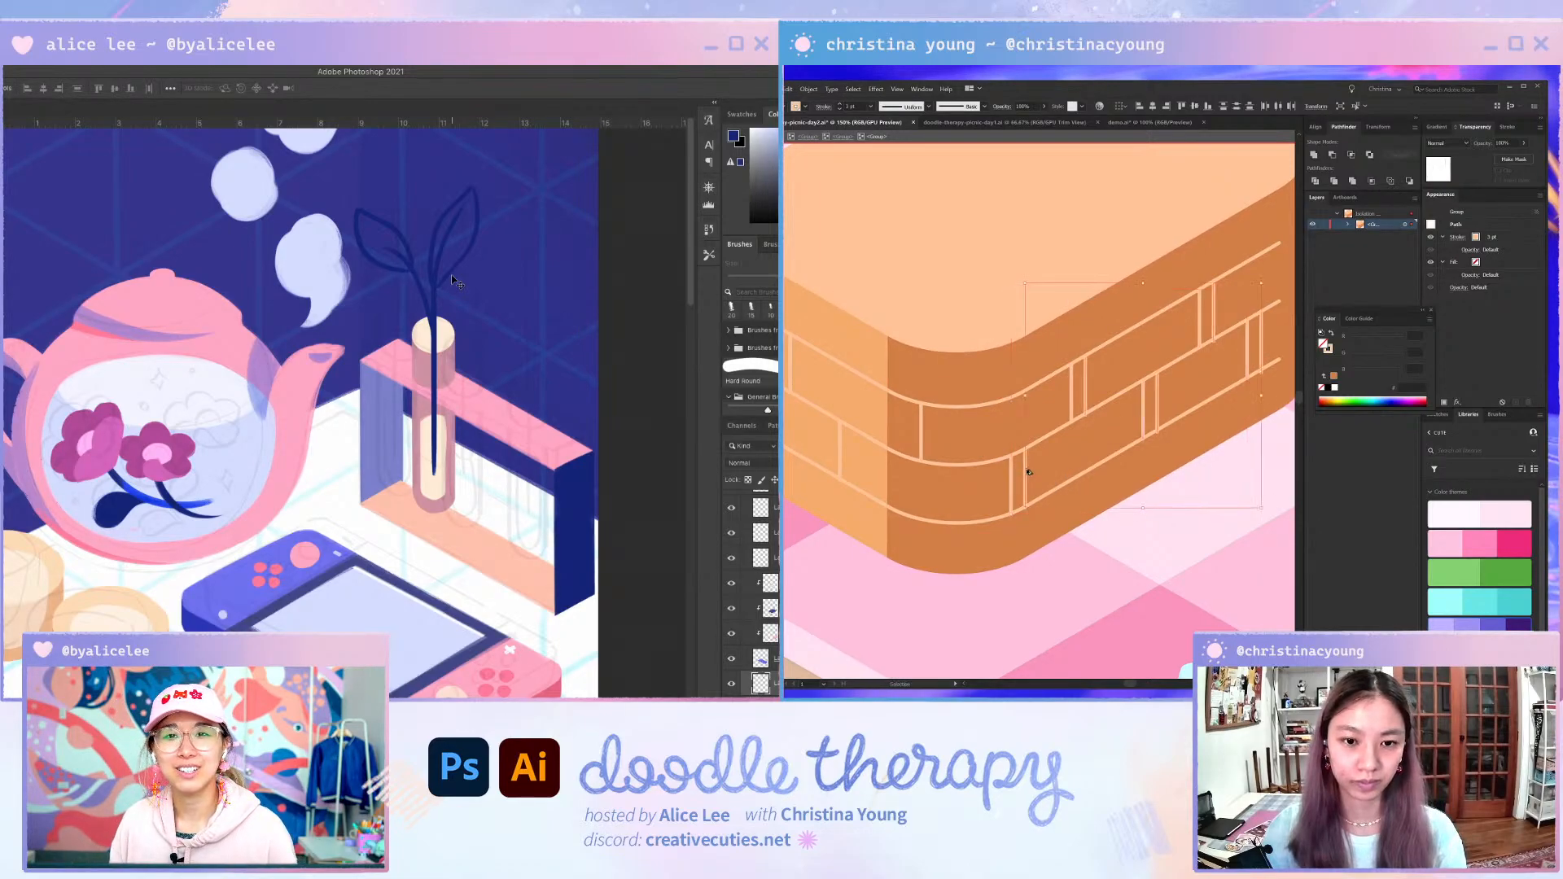
scroll(1027, 472, "down", 3)
scroll(1028, 477, "up", 4)
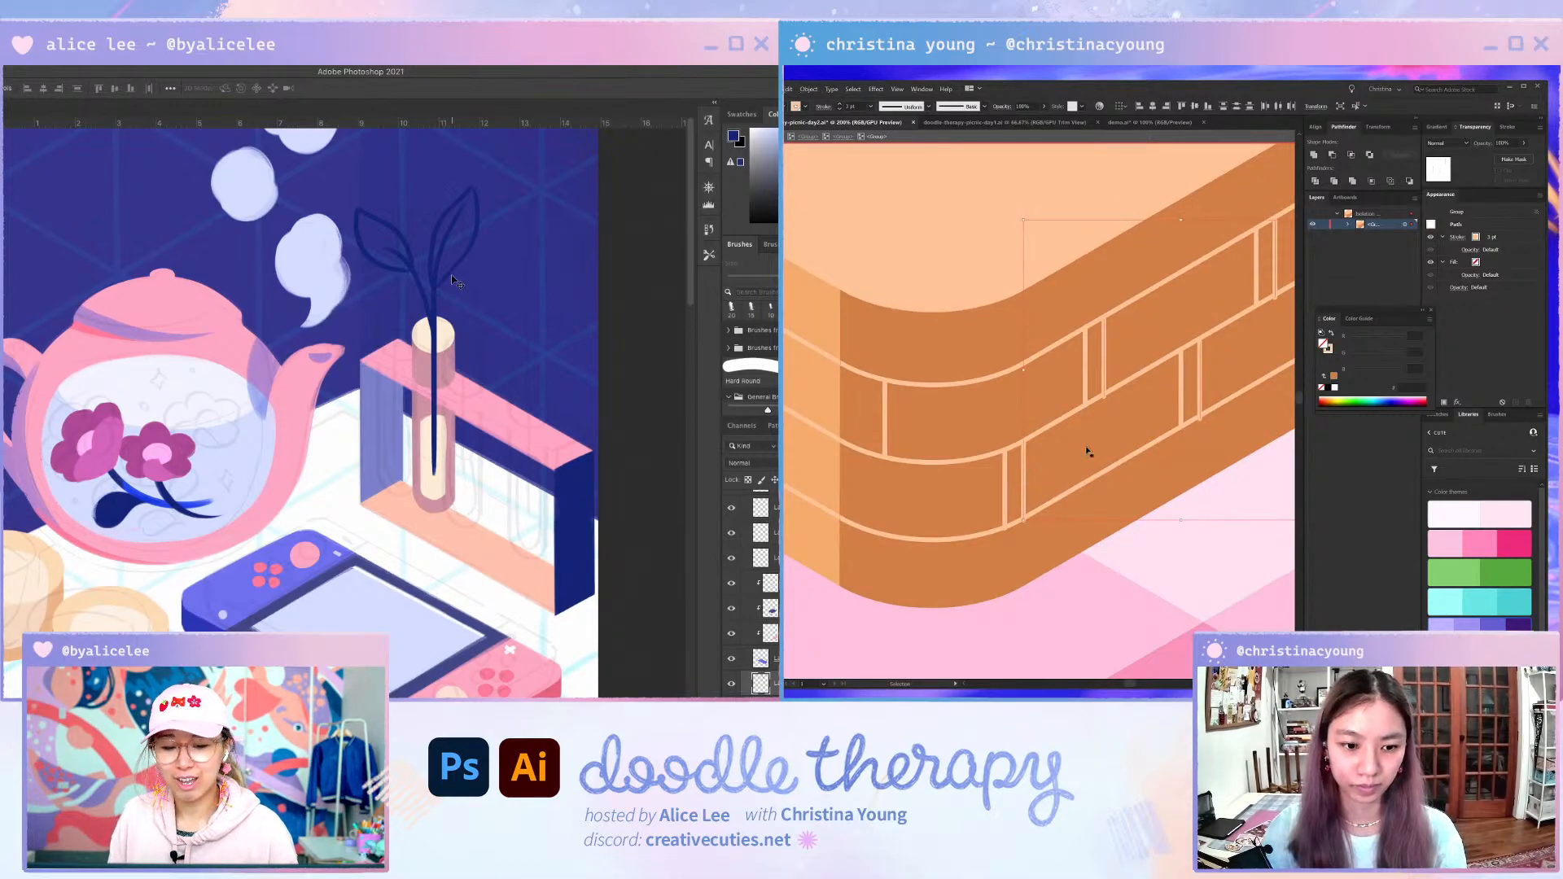
left_click_drag(1025, 472, 1027, 467)
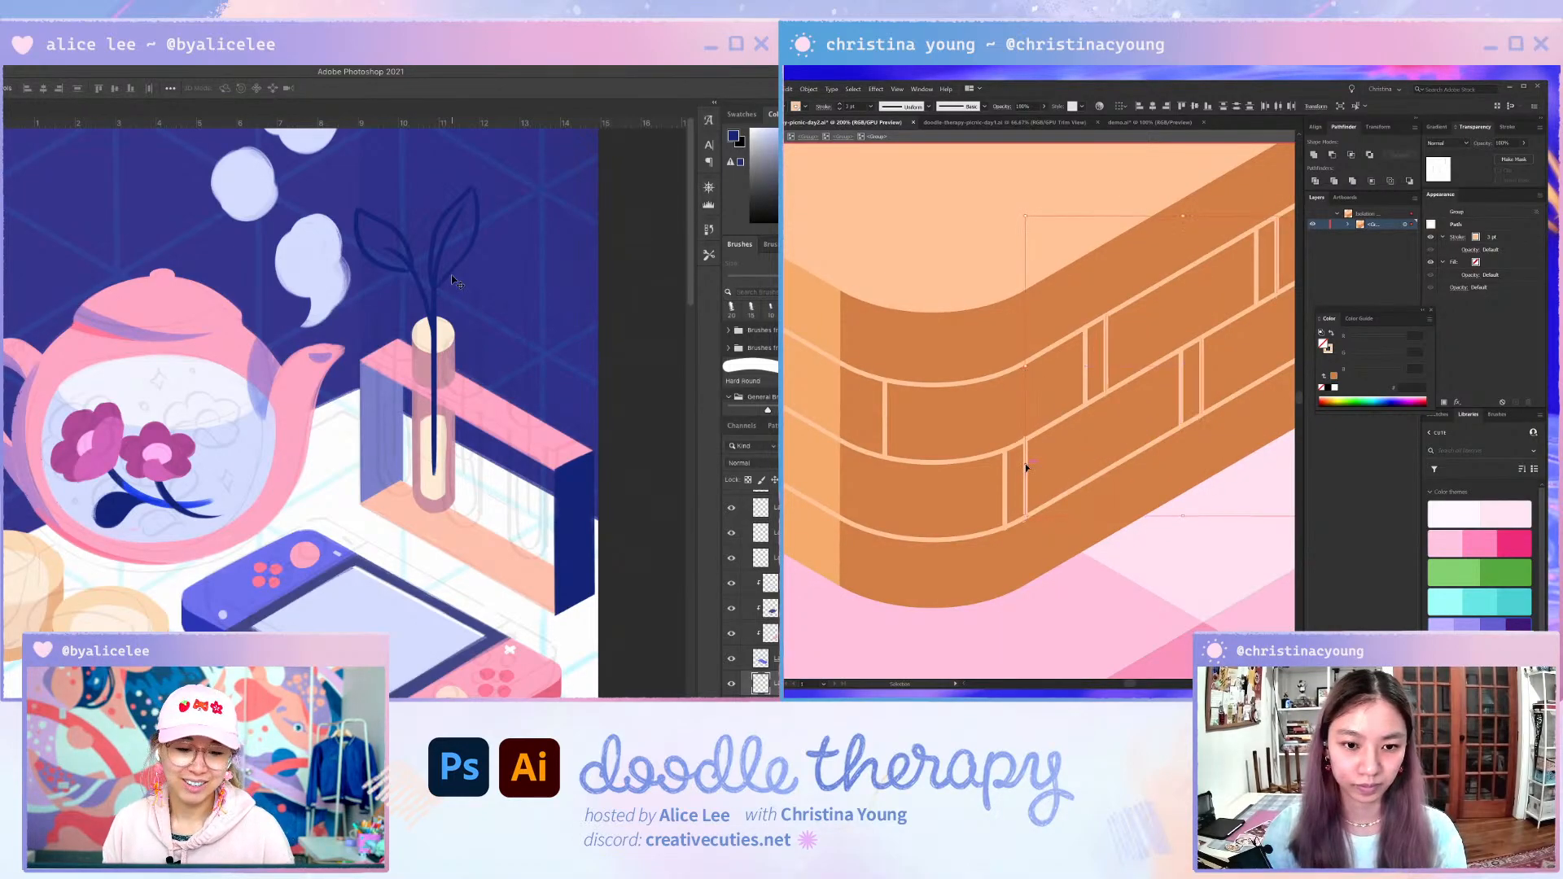
- Duplicate the three vertical lines on the basket's lighter side and near its corner slightly to the left as double lines
scroll(1028, 469, "down", 4)
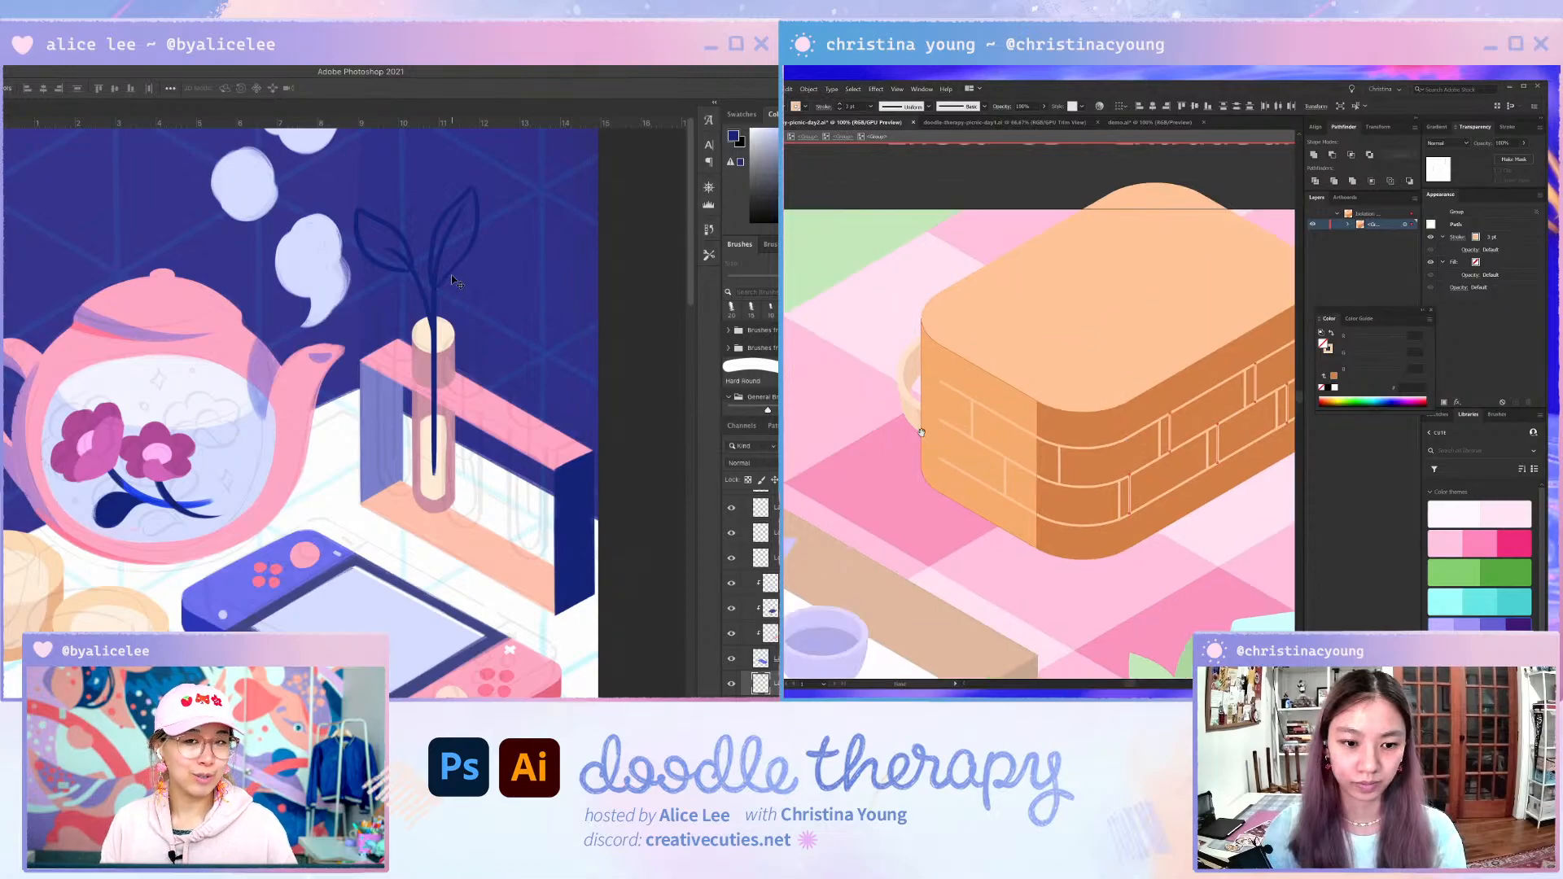
scroll(1001, 455, "up", 4)
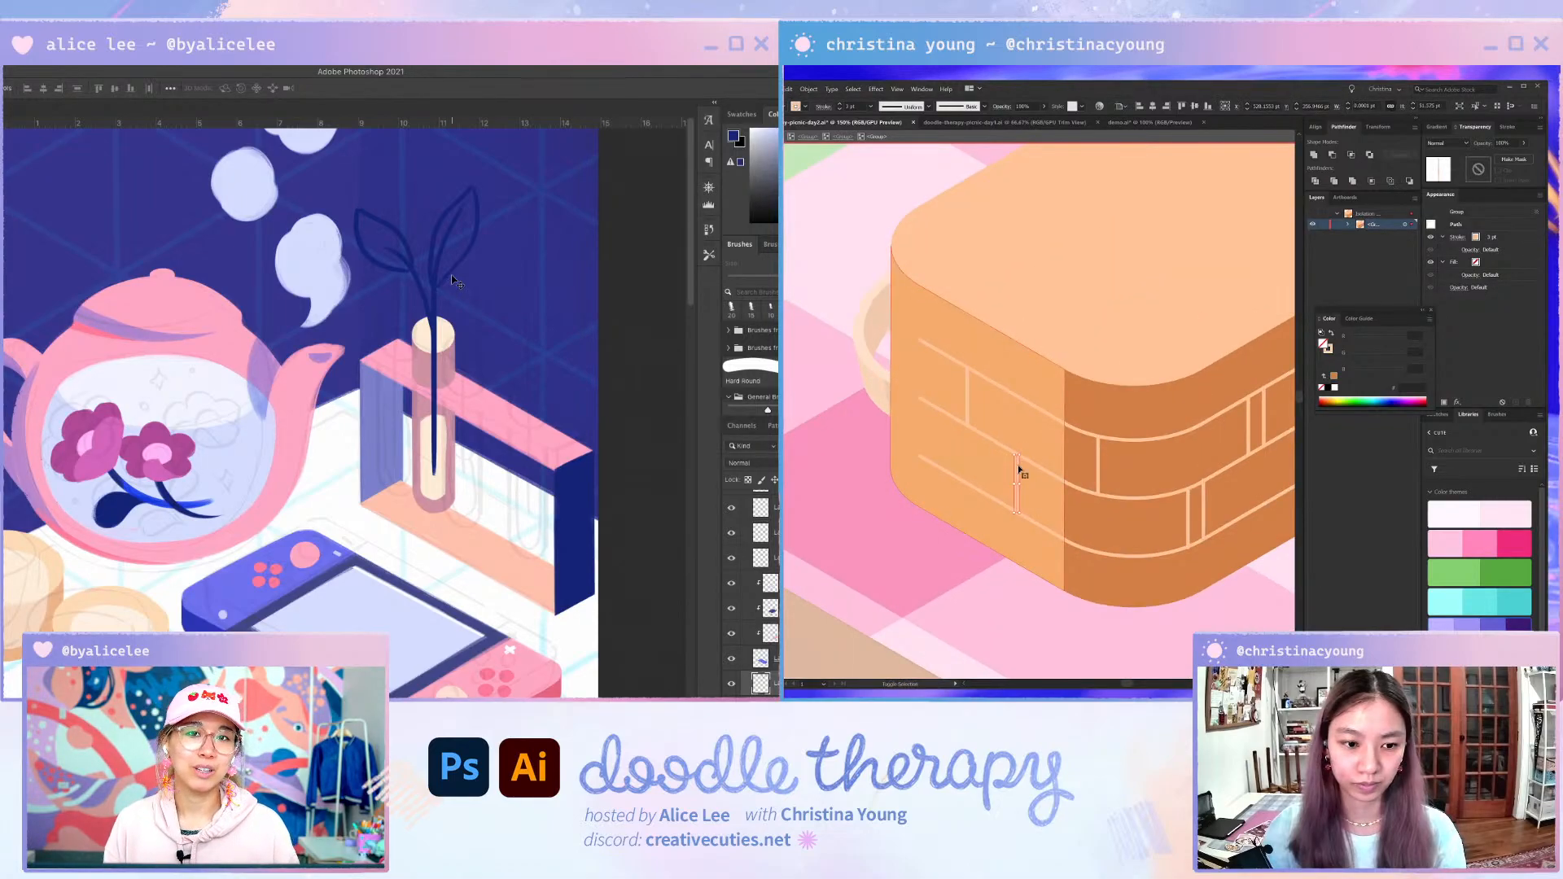
left_click(972, 396)
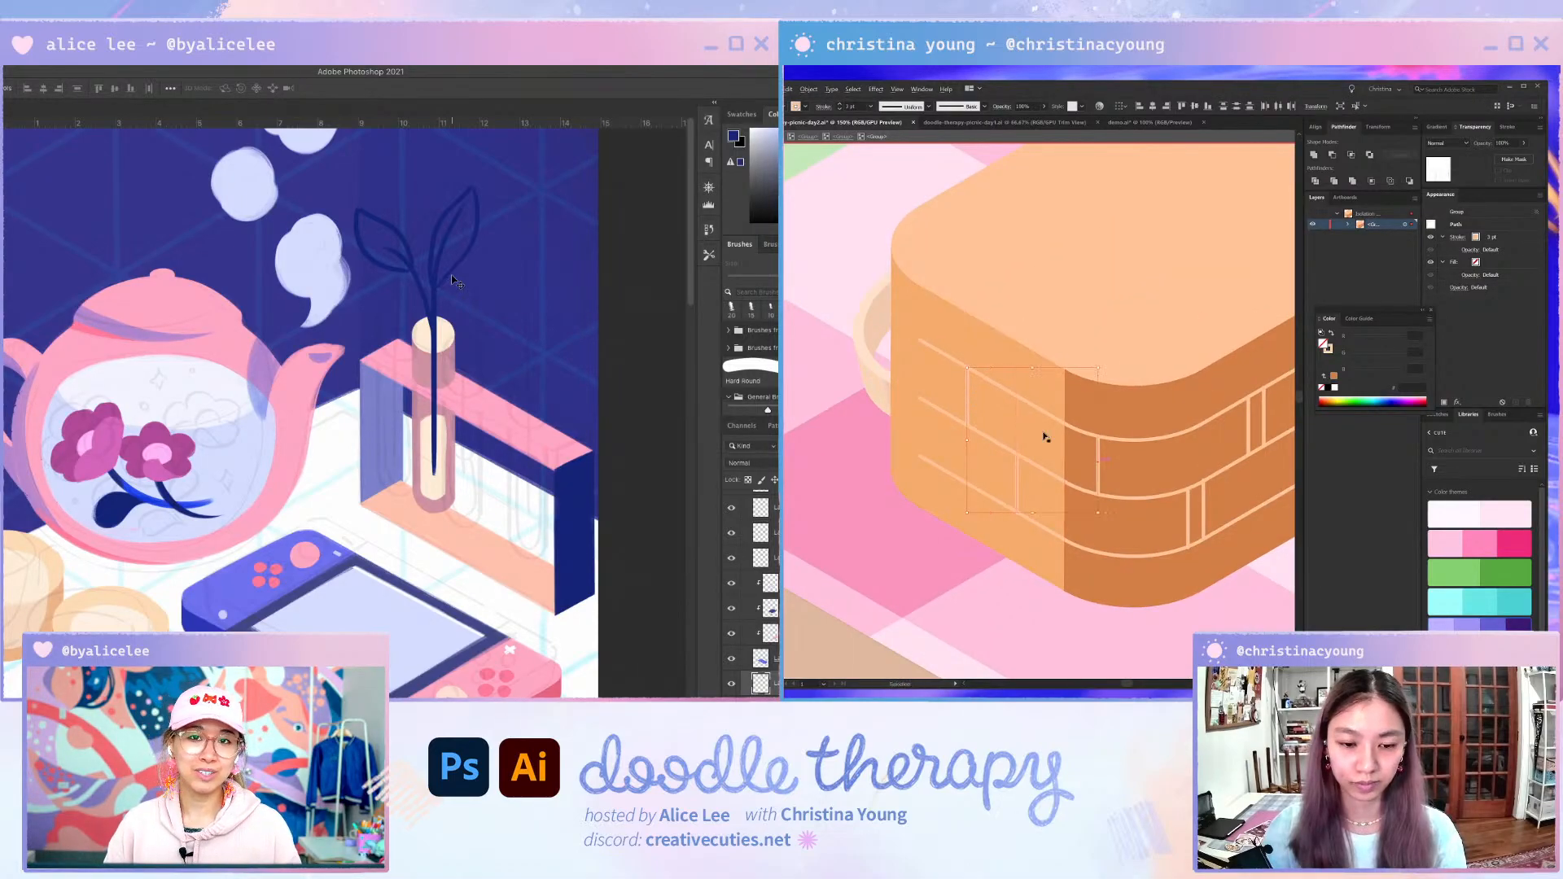
left_click_drag(1046, 437, 1089, 465)
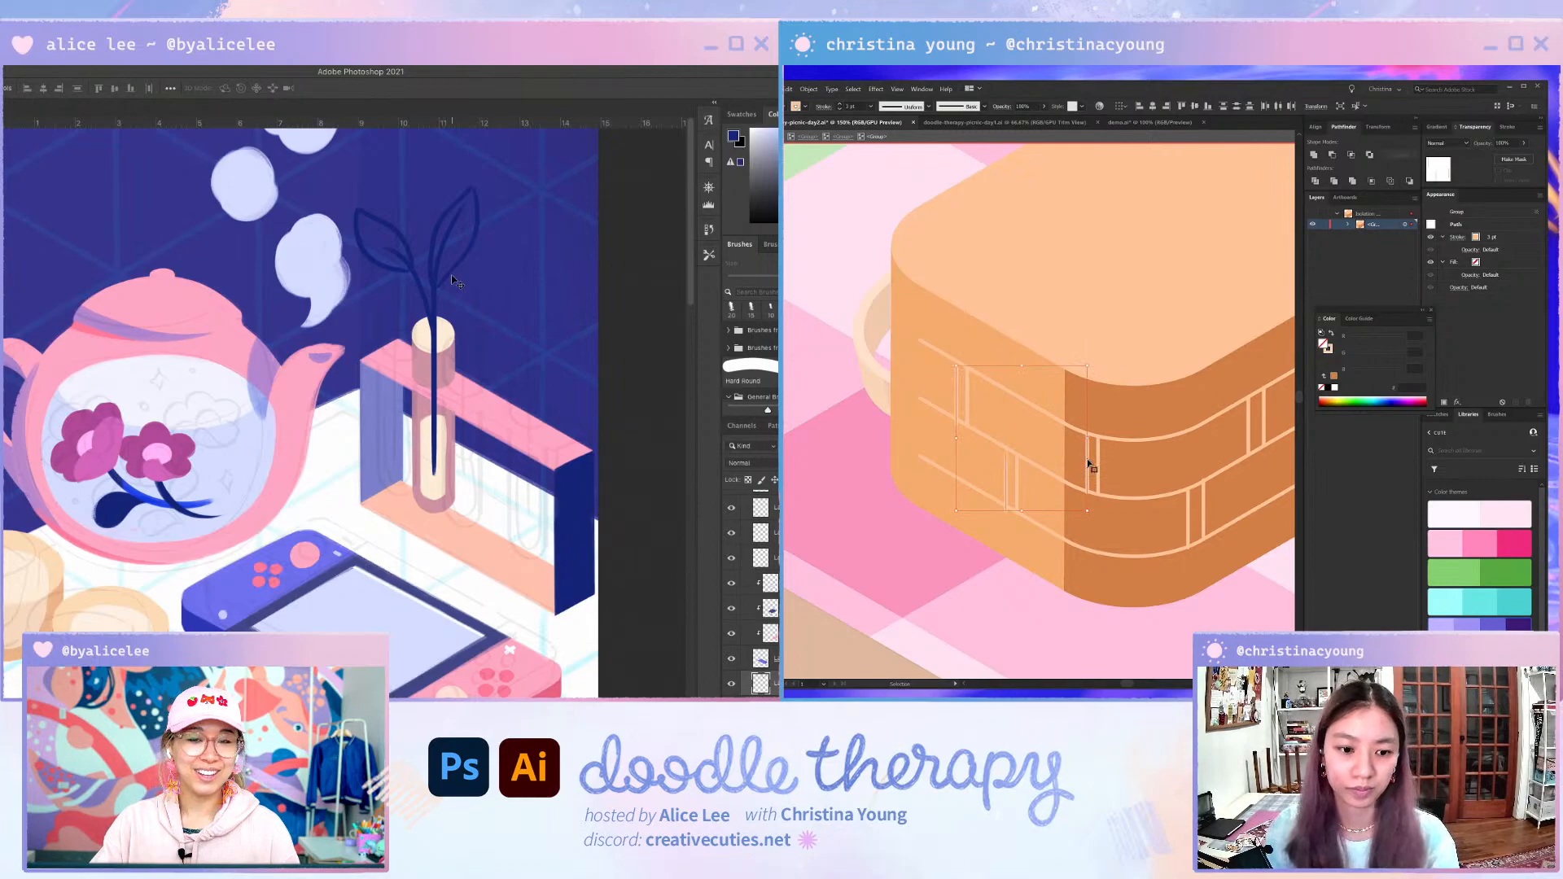
scroll(988, 481, "up", 1)
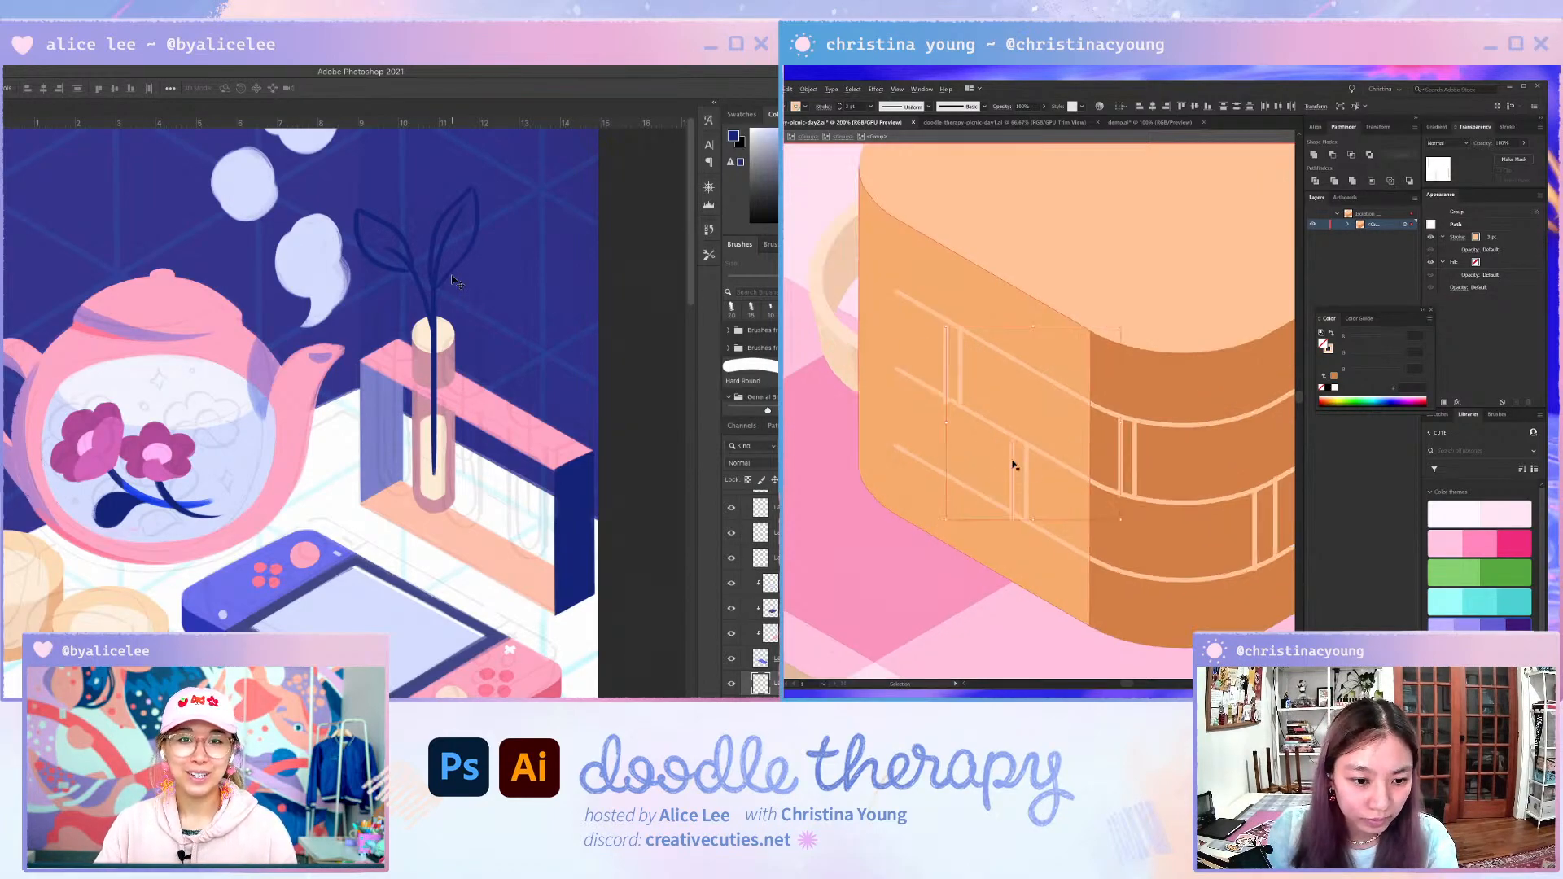
left_click_drag(1013, 457, 1015, 452)
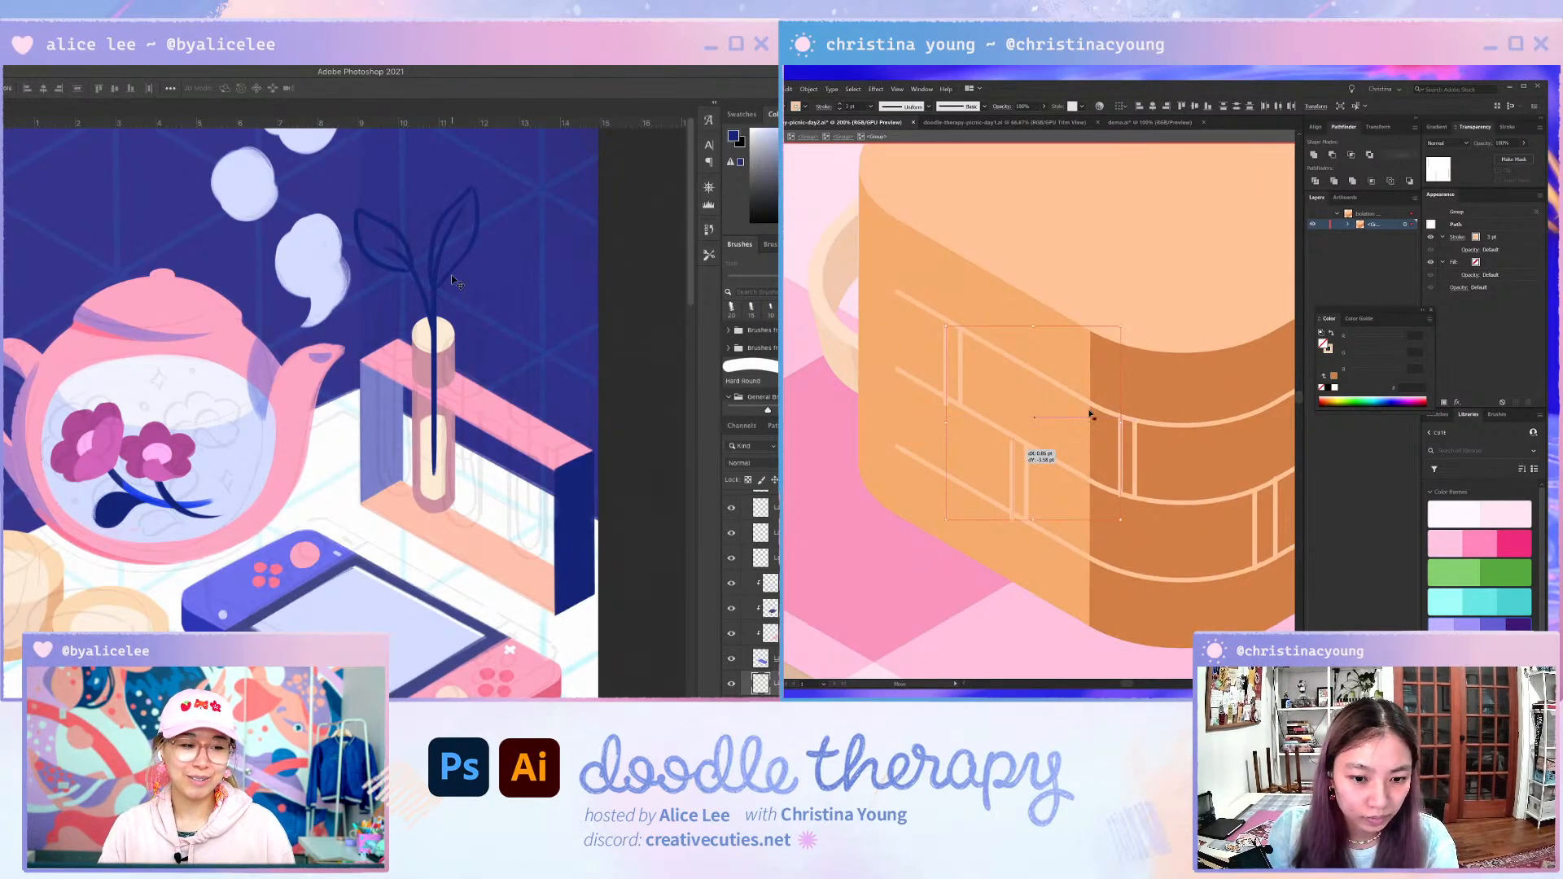
- Nudge the copied vertical line near the basket's corner to fit between its two stripes, and exit the group's isolation
left_click(1120, 445)
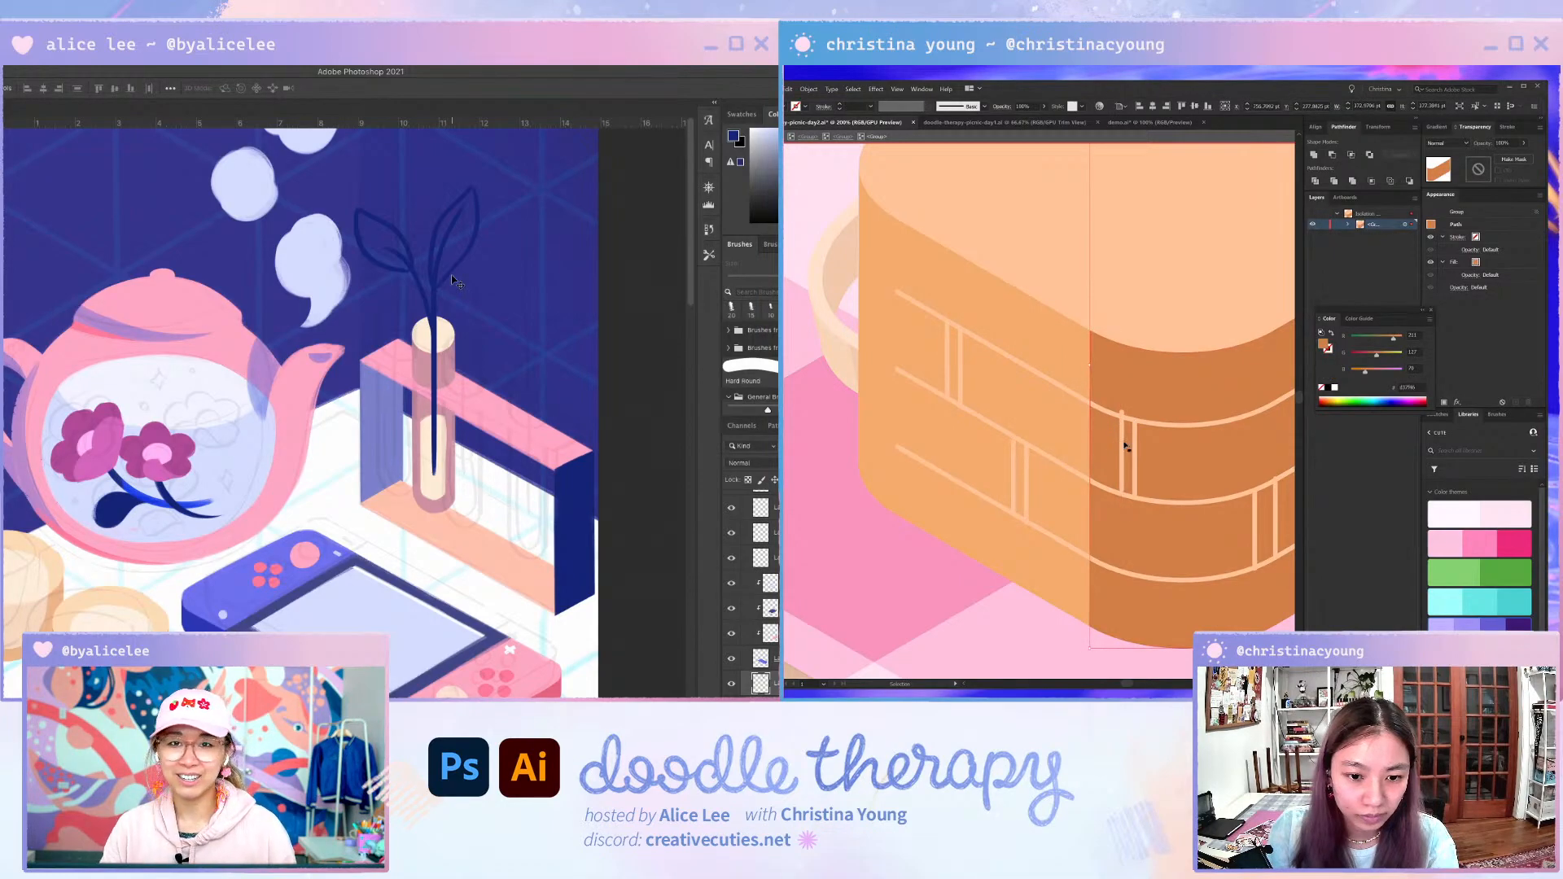
left_click_drag(1120, 445, 1121, 450)
scroll(1120, 449, "up", 3)
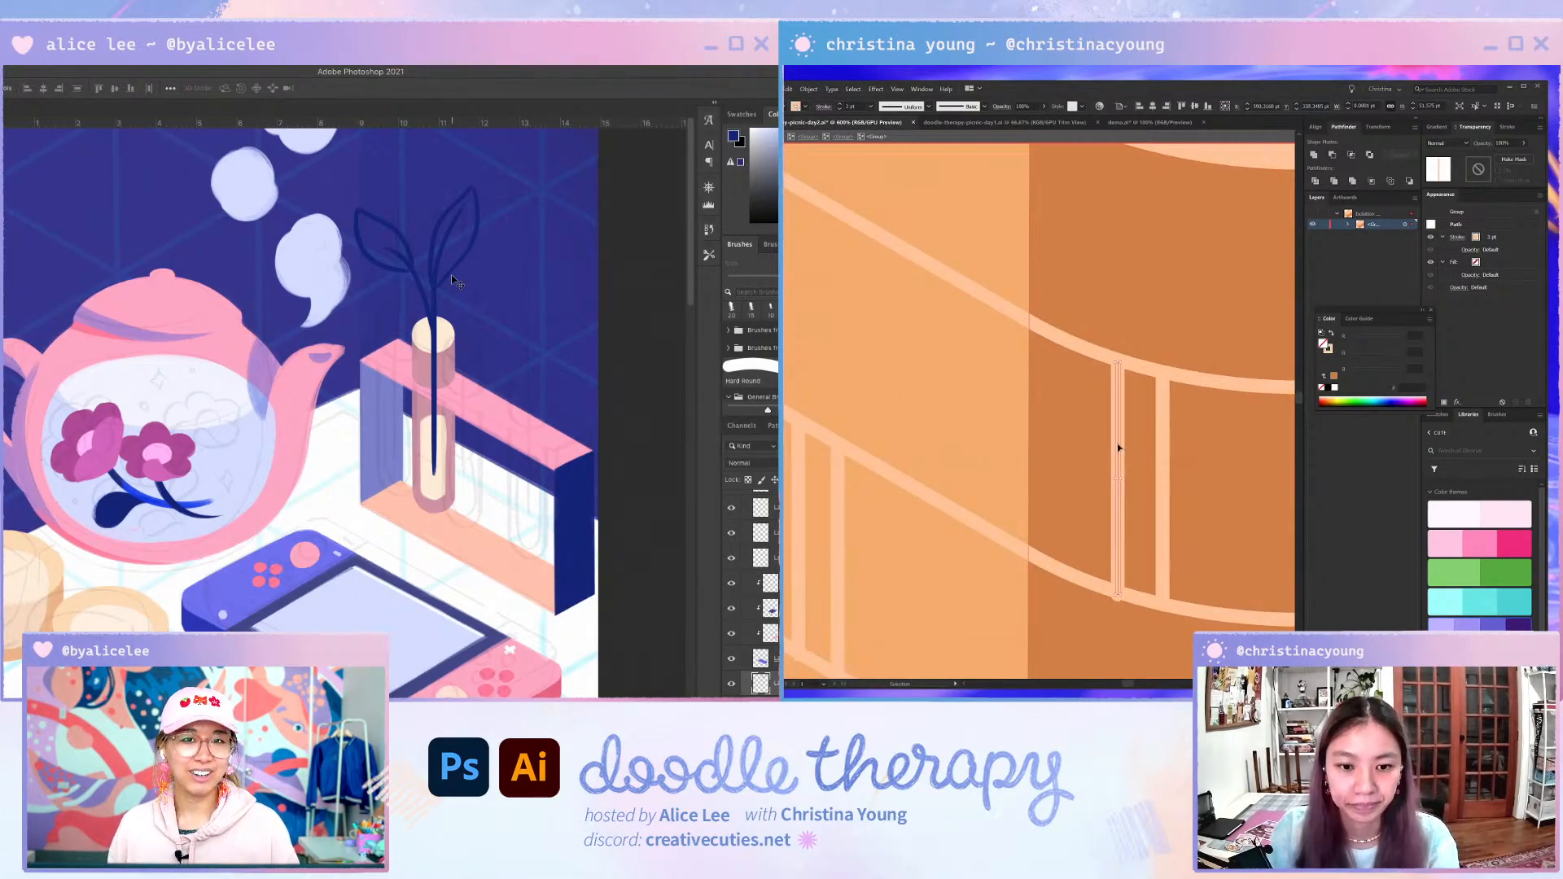
left_click_drag(1120, 448, 1120, 445)
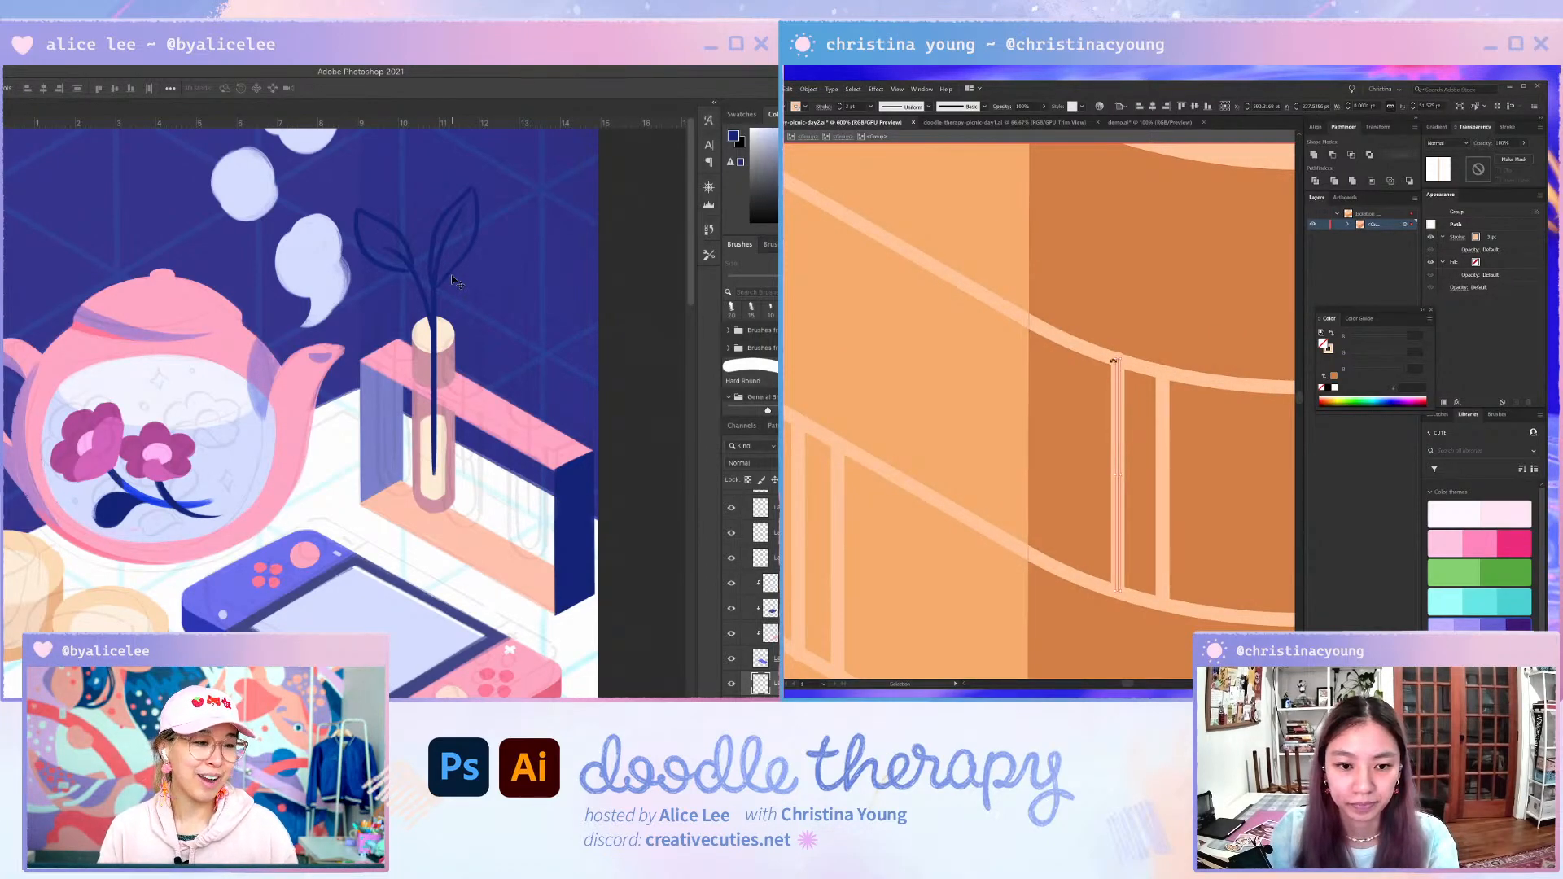
scroll(1117, 365, "down", 7)
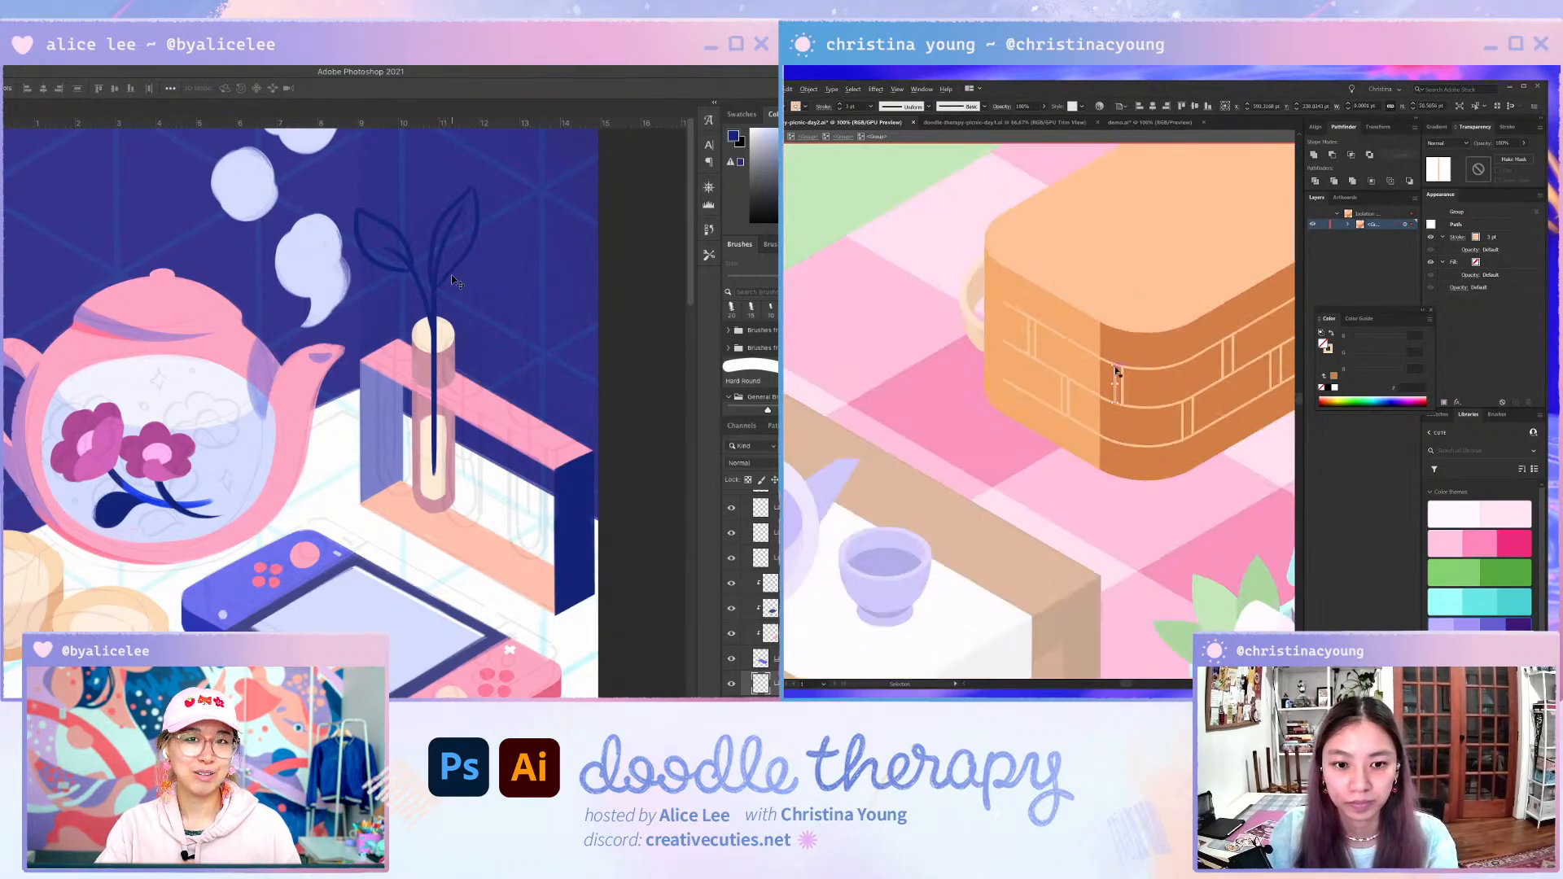
double_click(948, 232)
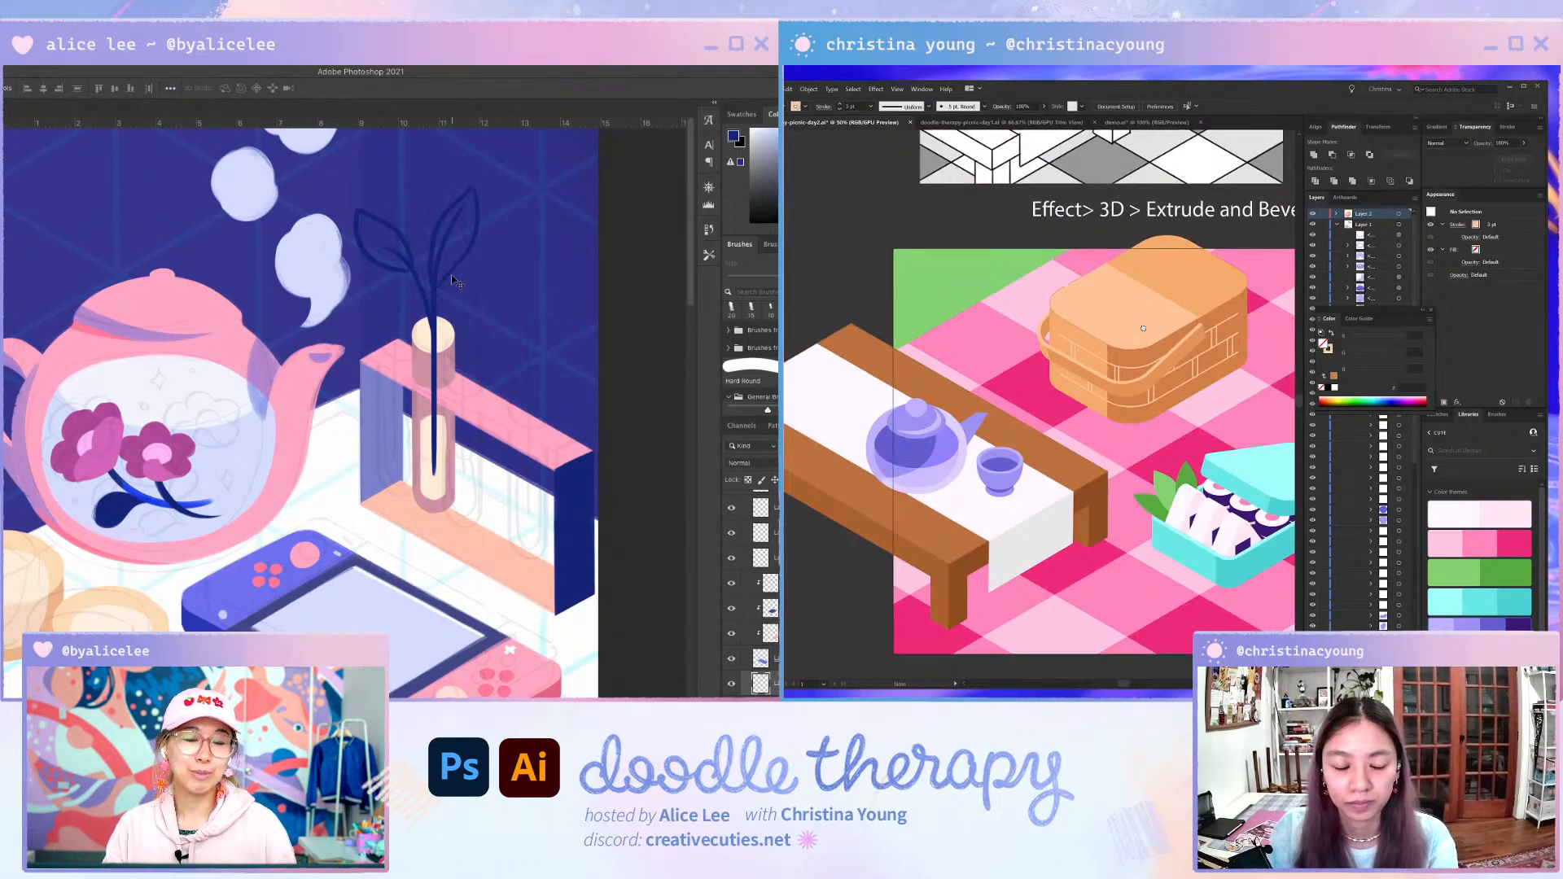
left_click_drag(1287, 298, 1147, 317)
scroll(1226, 308, "down", 1)
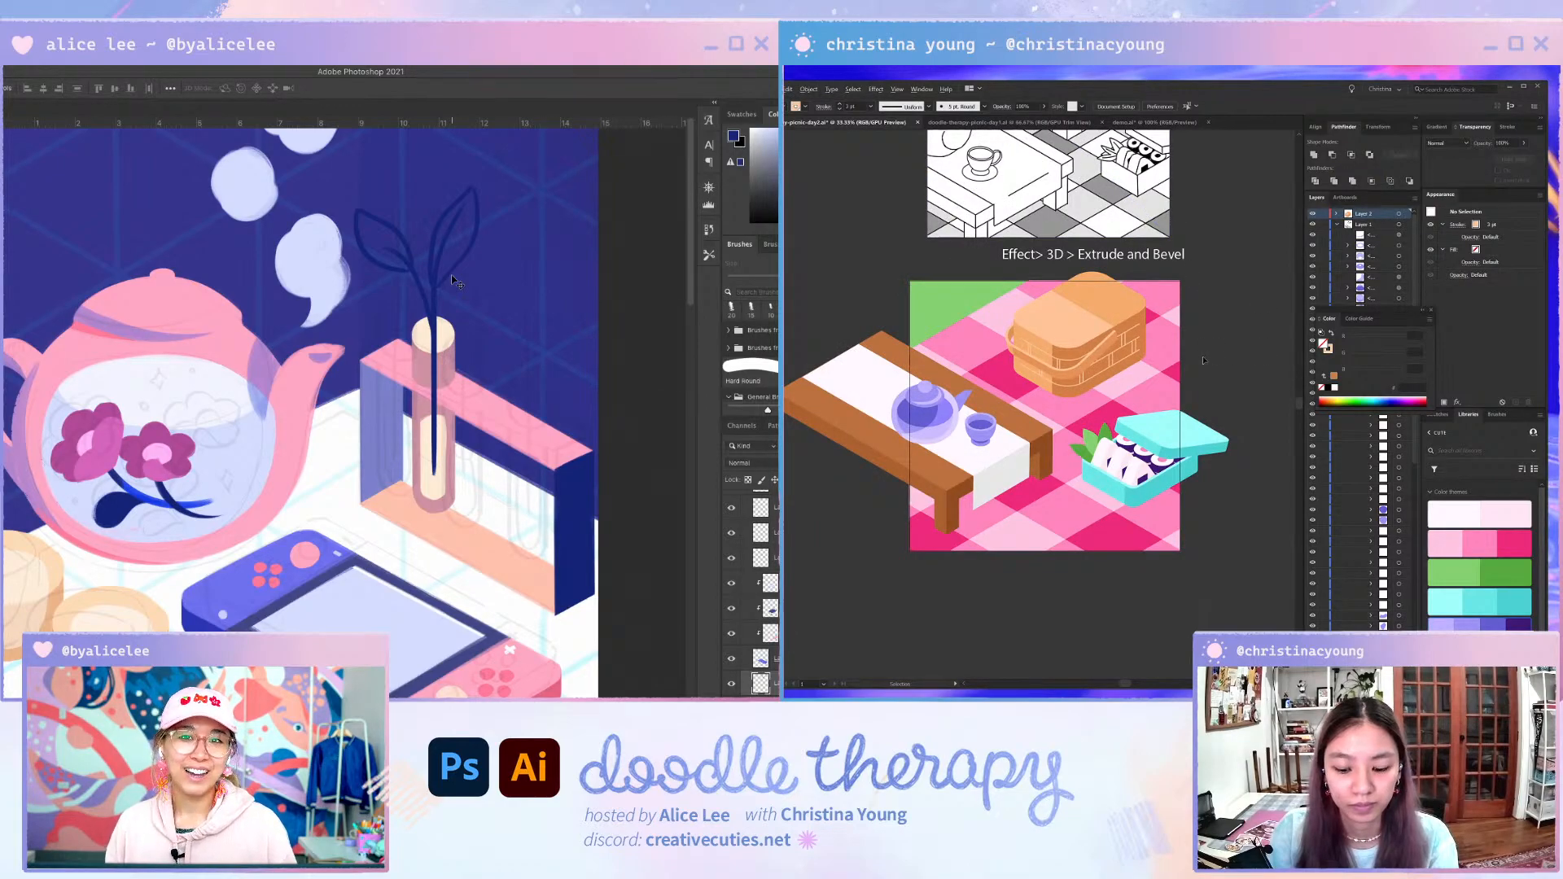
- In Illustrator, draw a tall, narrow rectangle on the empty canvas beside the picnic scene and swap its stroke colour to the fill
scroll(1203, 360, "up", 1)
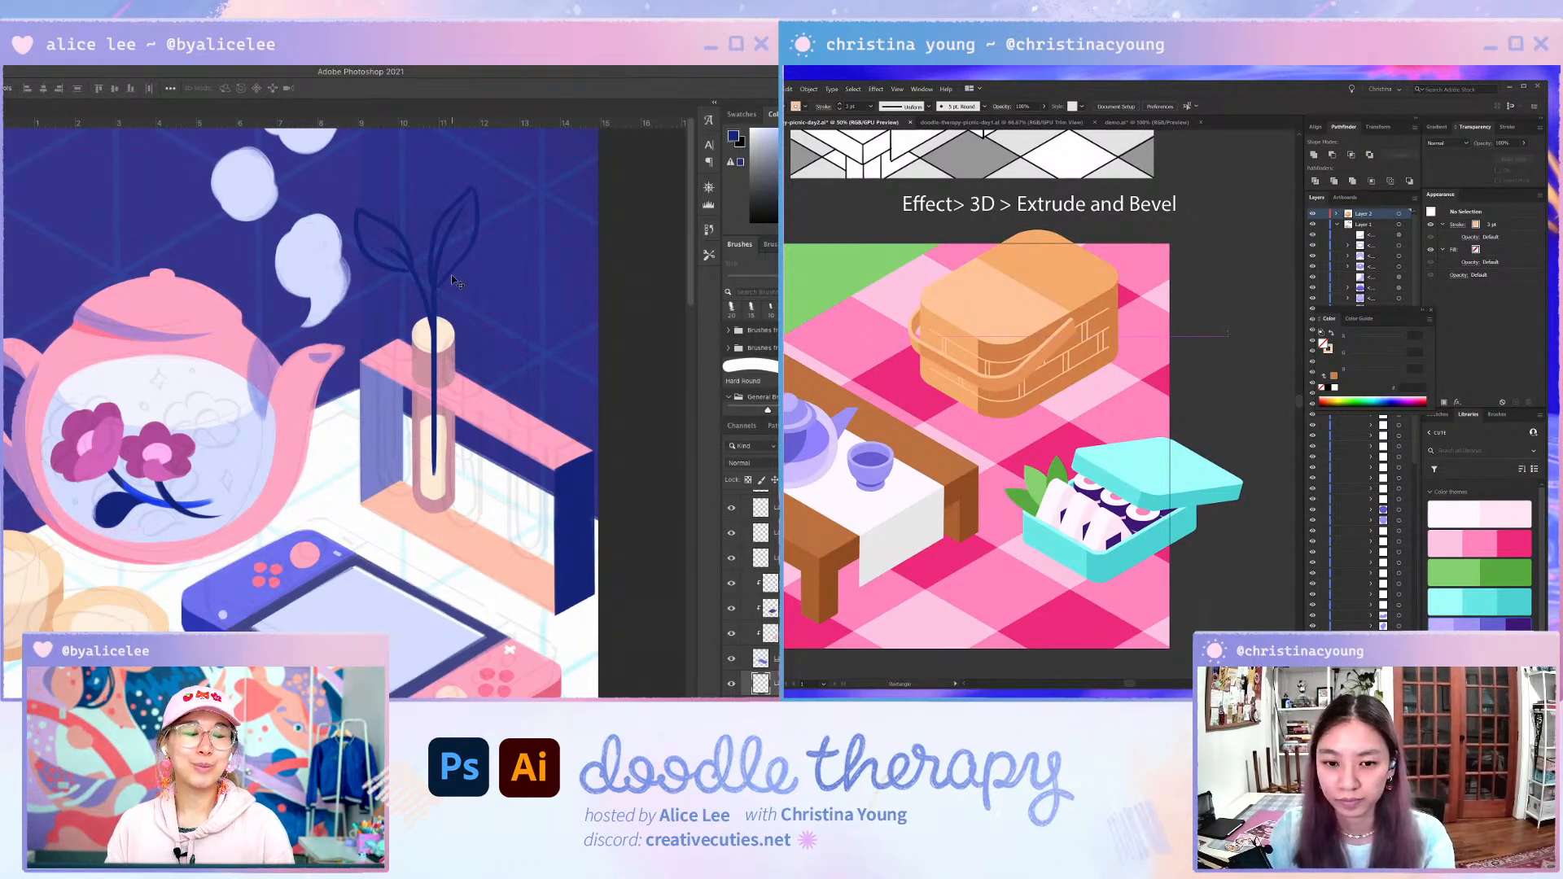
left_click_drag(1228, 332, 1239, 396)
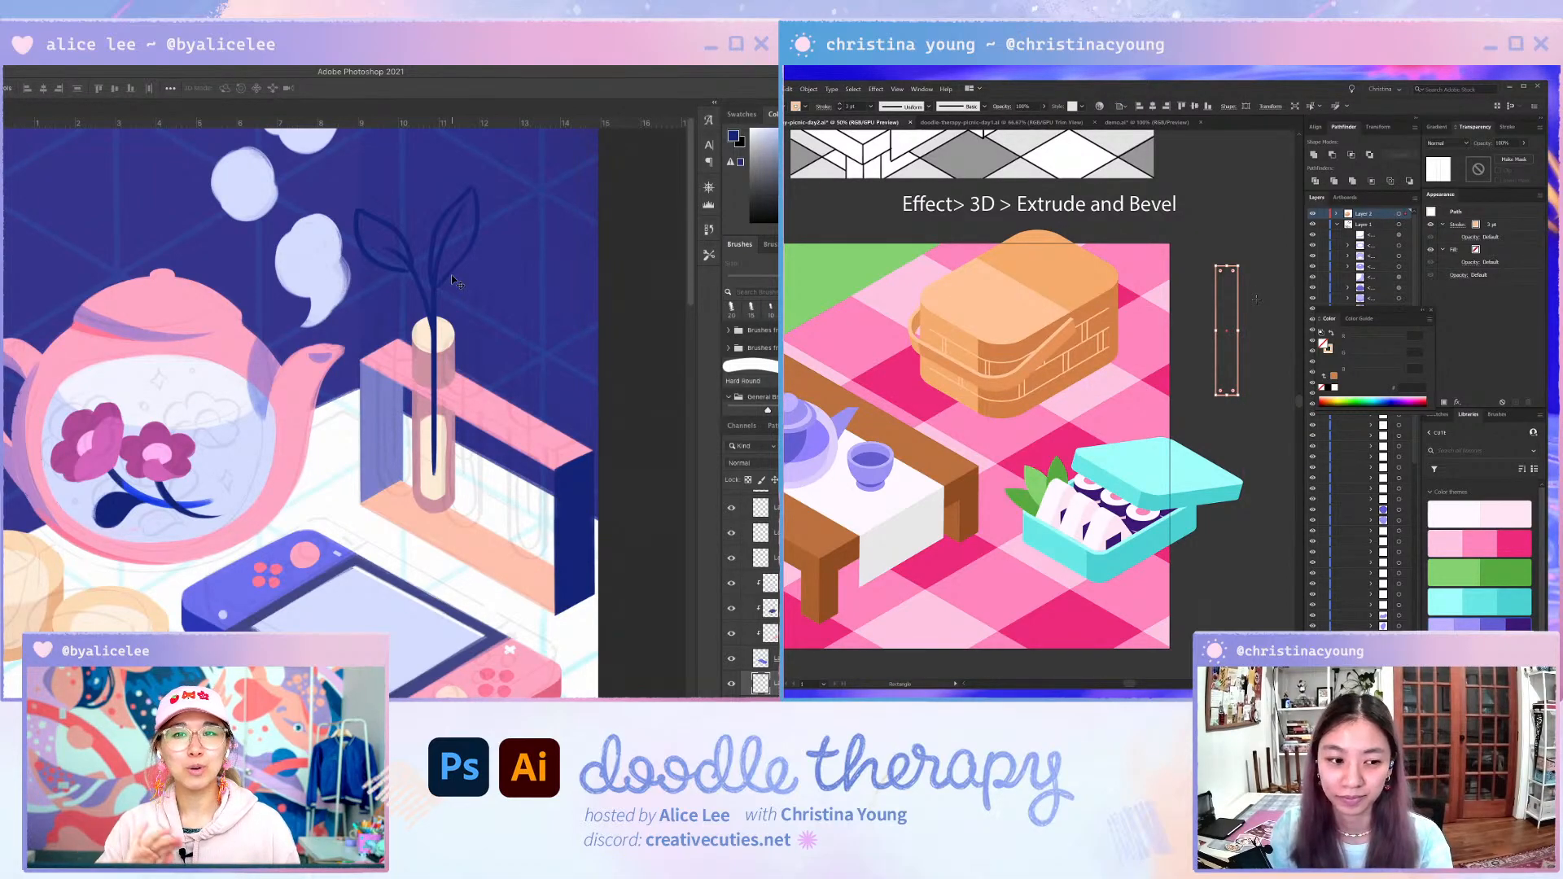
key("shift+x")
key("v")
left_click(1257, 301)
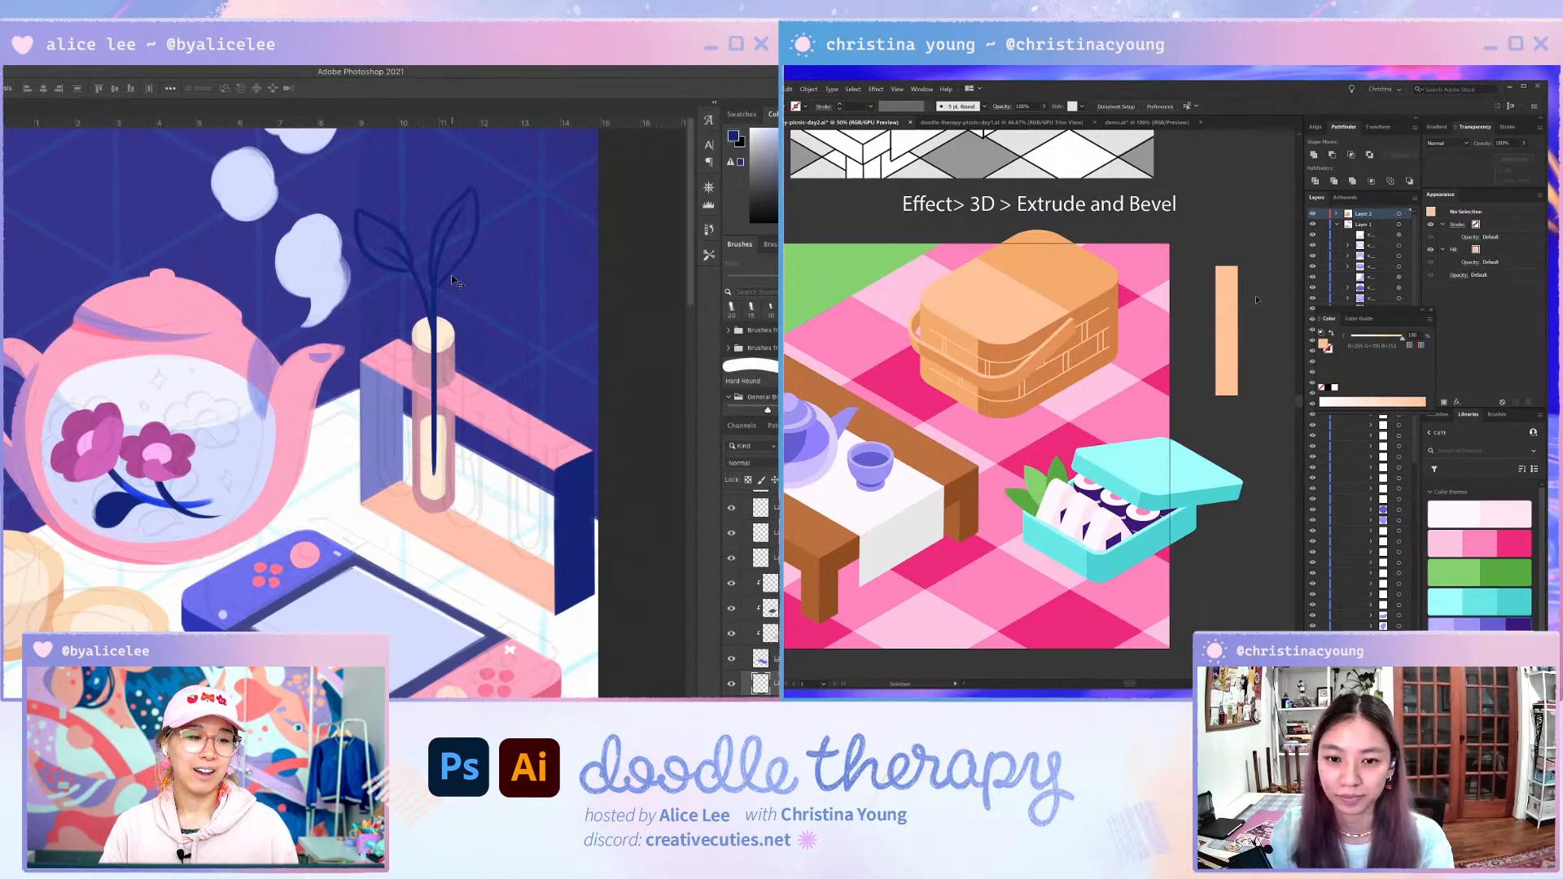
left_click_drag(1229, 291, 1252, 291)
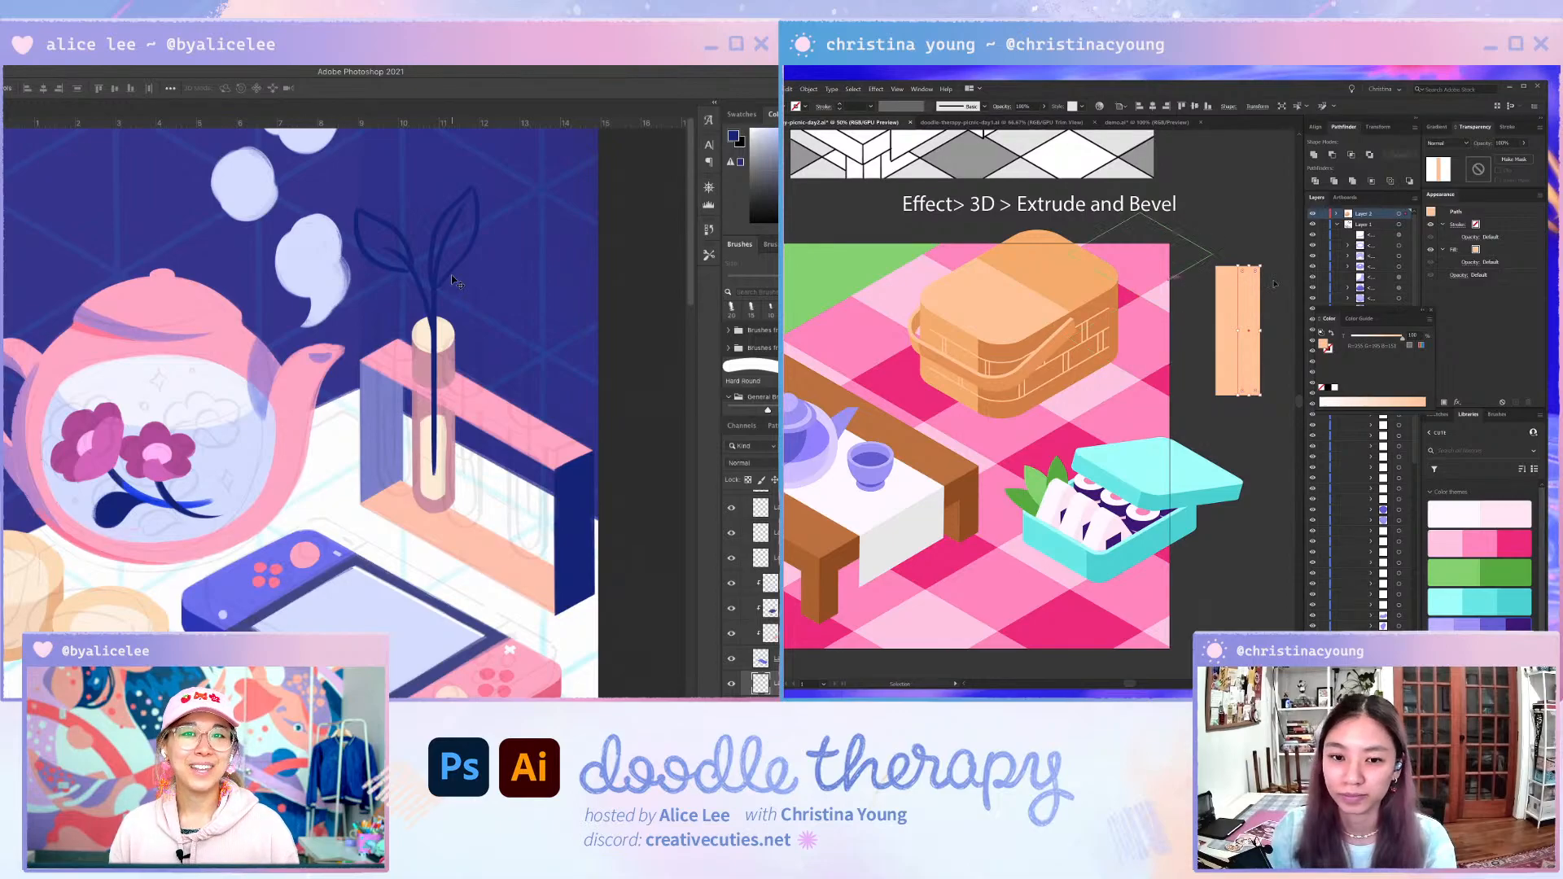
left_click_drag(1249, 266, 1249, 224)
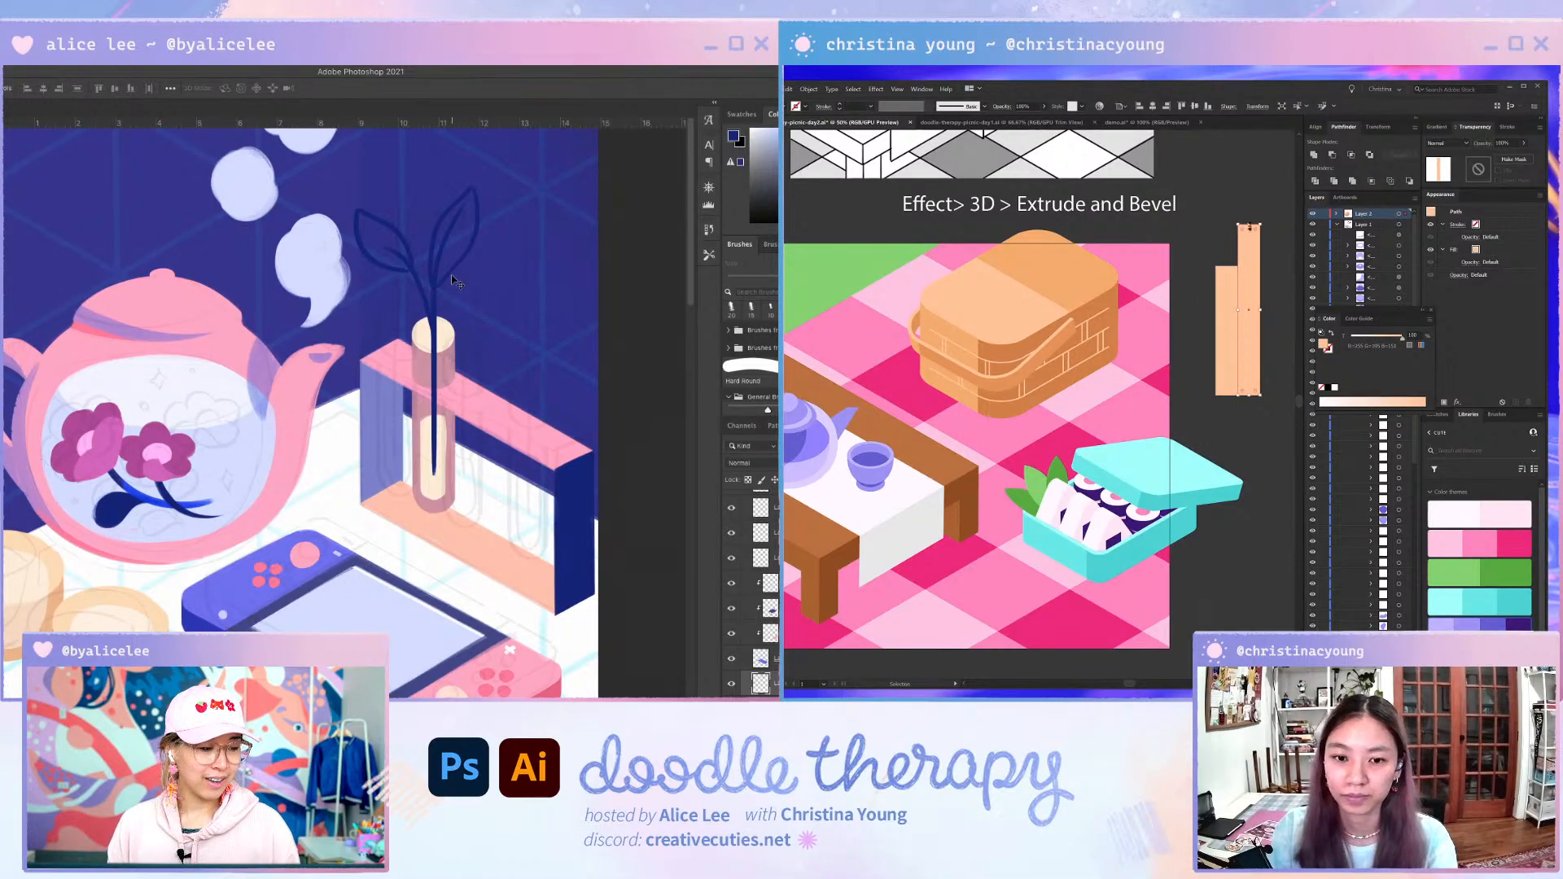
key("Delete")
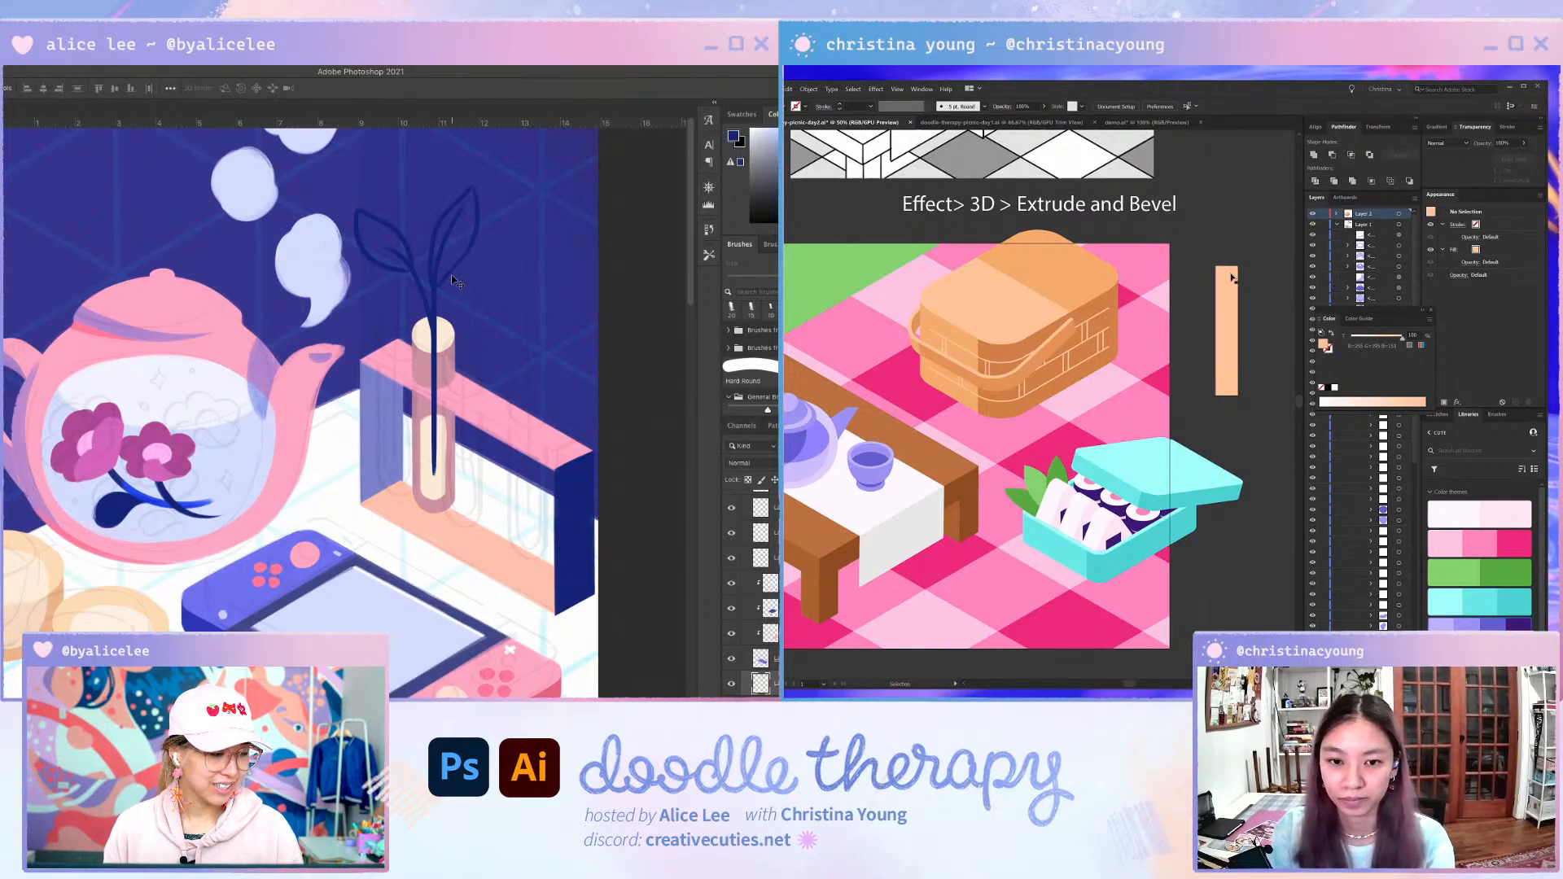
- Build half of a bottle silhouette by adding a narrow neck with a sloped shoulder to the rectangle, and unite the shapes
mouse_move(1239, 266)
left_mouse_down()
mouse_move(1237, 250)
mouse_move(1249, 396)
left_mouse_up()
key("v")
left_click(1235, 346, "shift")
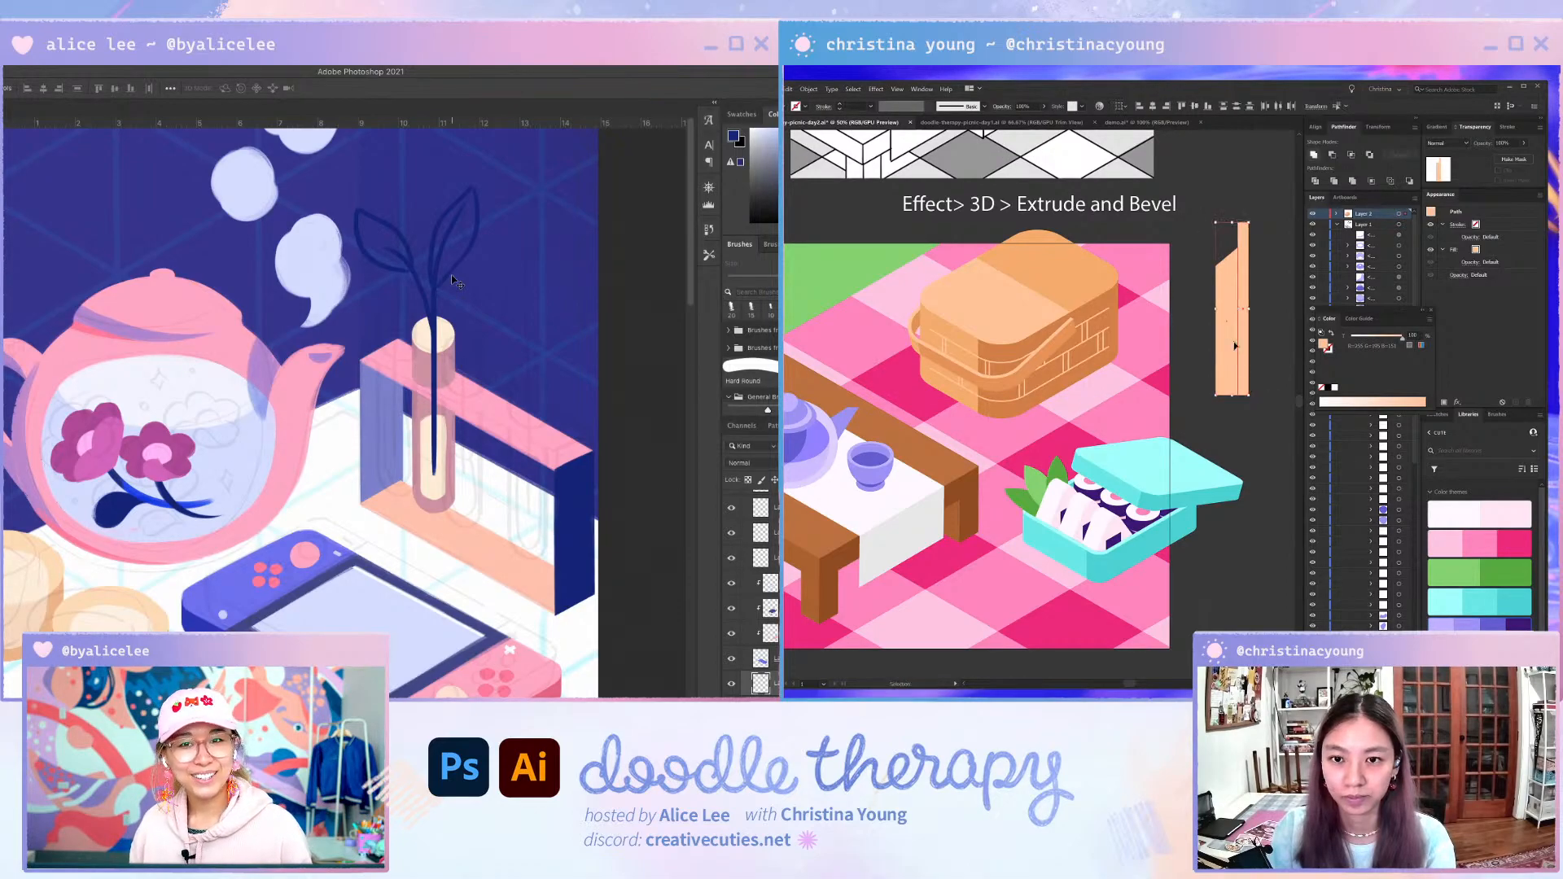
left_click(1314, 155)
- Round the two shoulder corners and the outer base corner of the half-bottle silhouette
key("a")
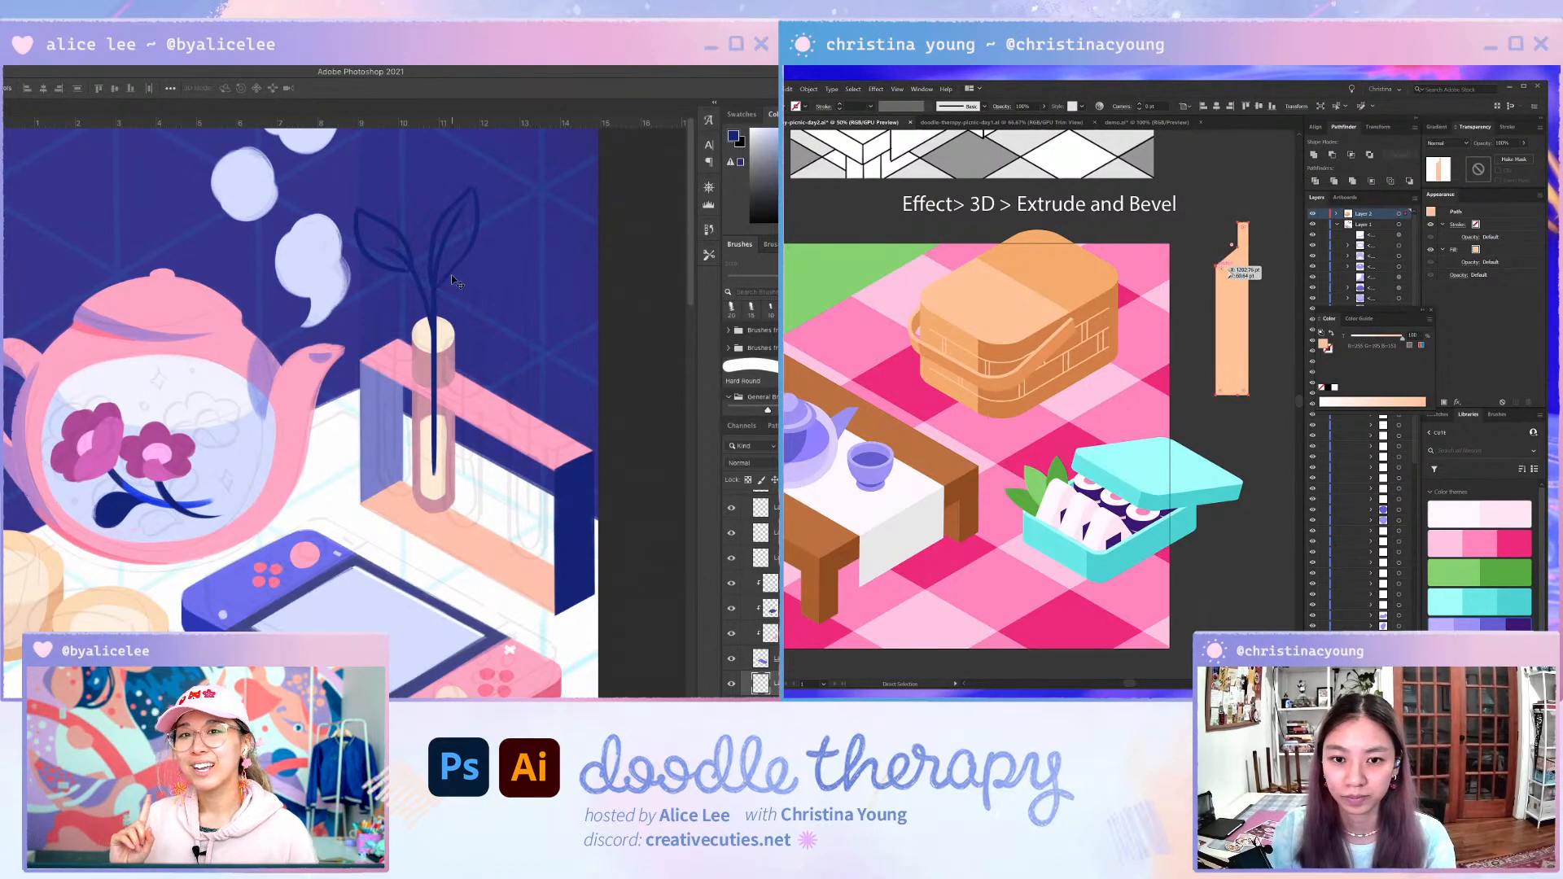
left_click(1218, 268)
left_click(1238, 247, "shift")
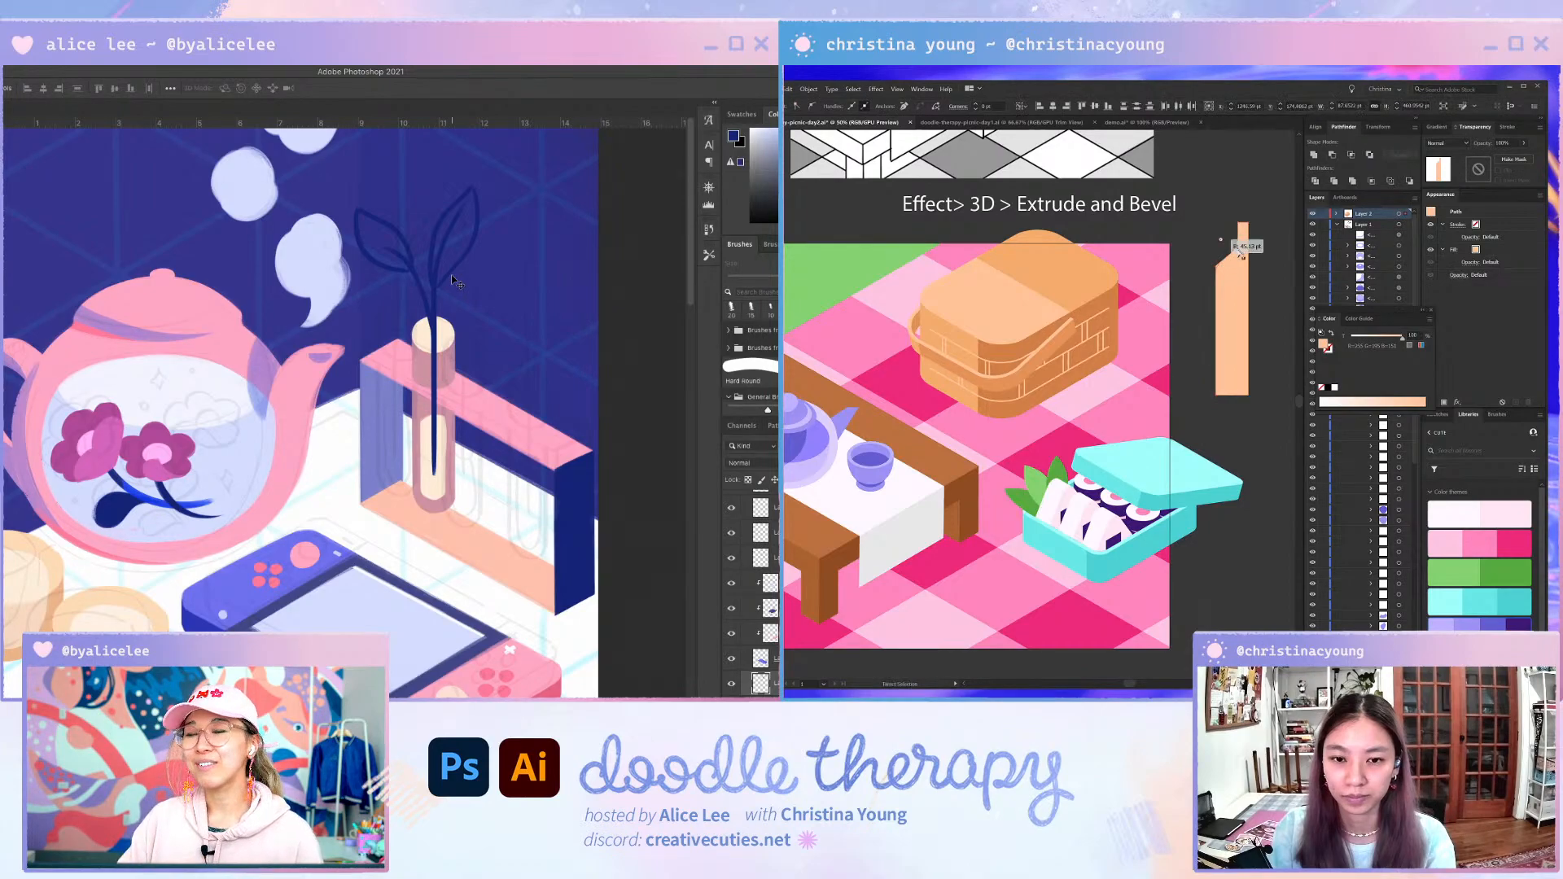
left_click_drag(1241, 252, 1219, 235)
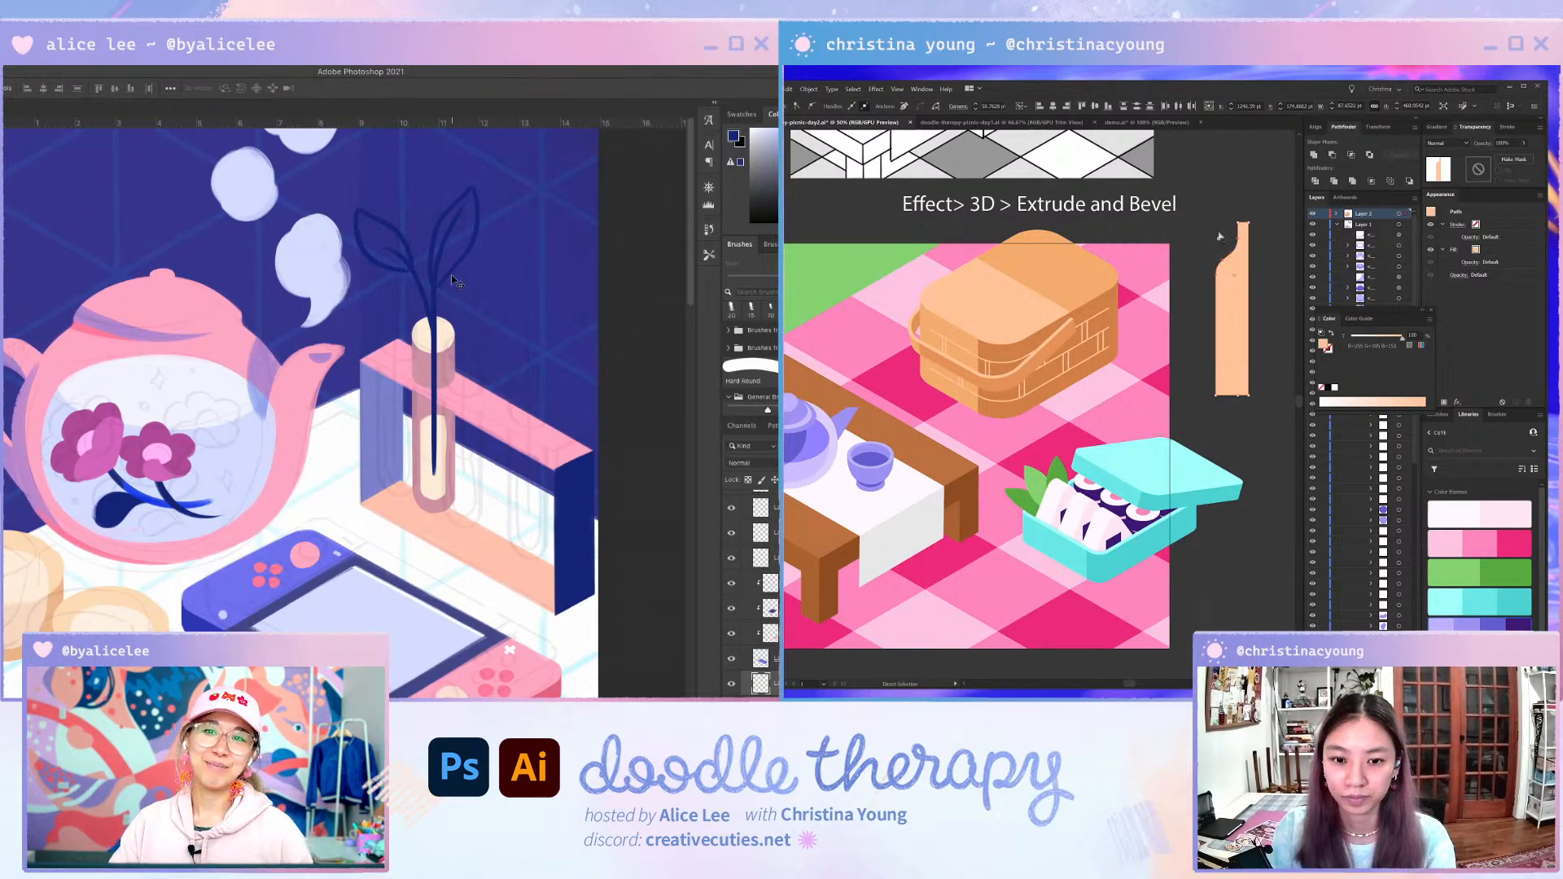
left_click(1235, 404)
left_click_drag(1219, 391, 1230, 389)
key("v")
key("ctrl+shift+a")
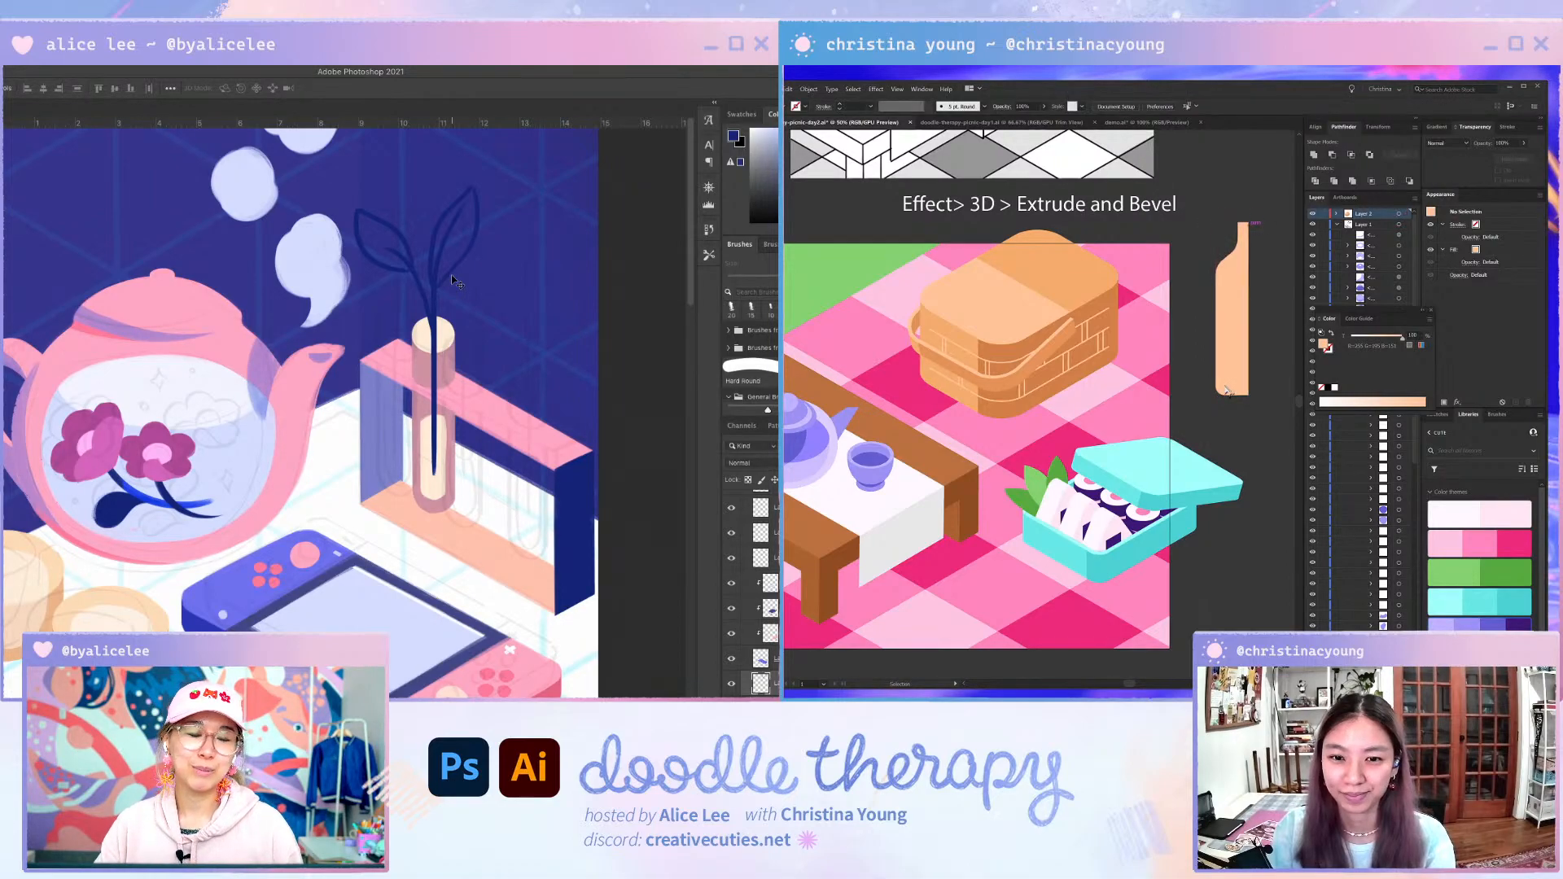
- Slightly round the outer corner at the top of the bottle's neck and raise the neck's top points to lengthen it
scroll(1251, 212, "up", 1)
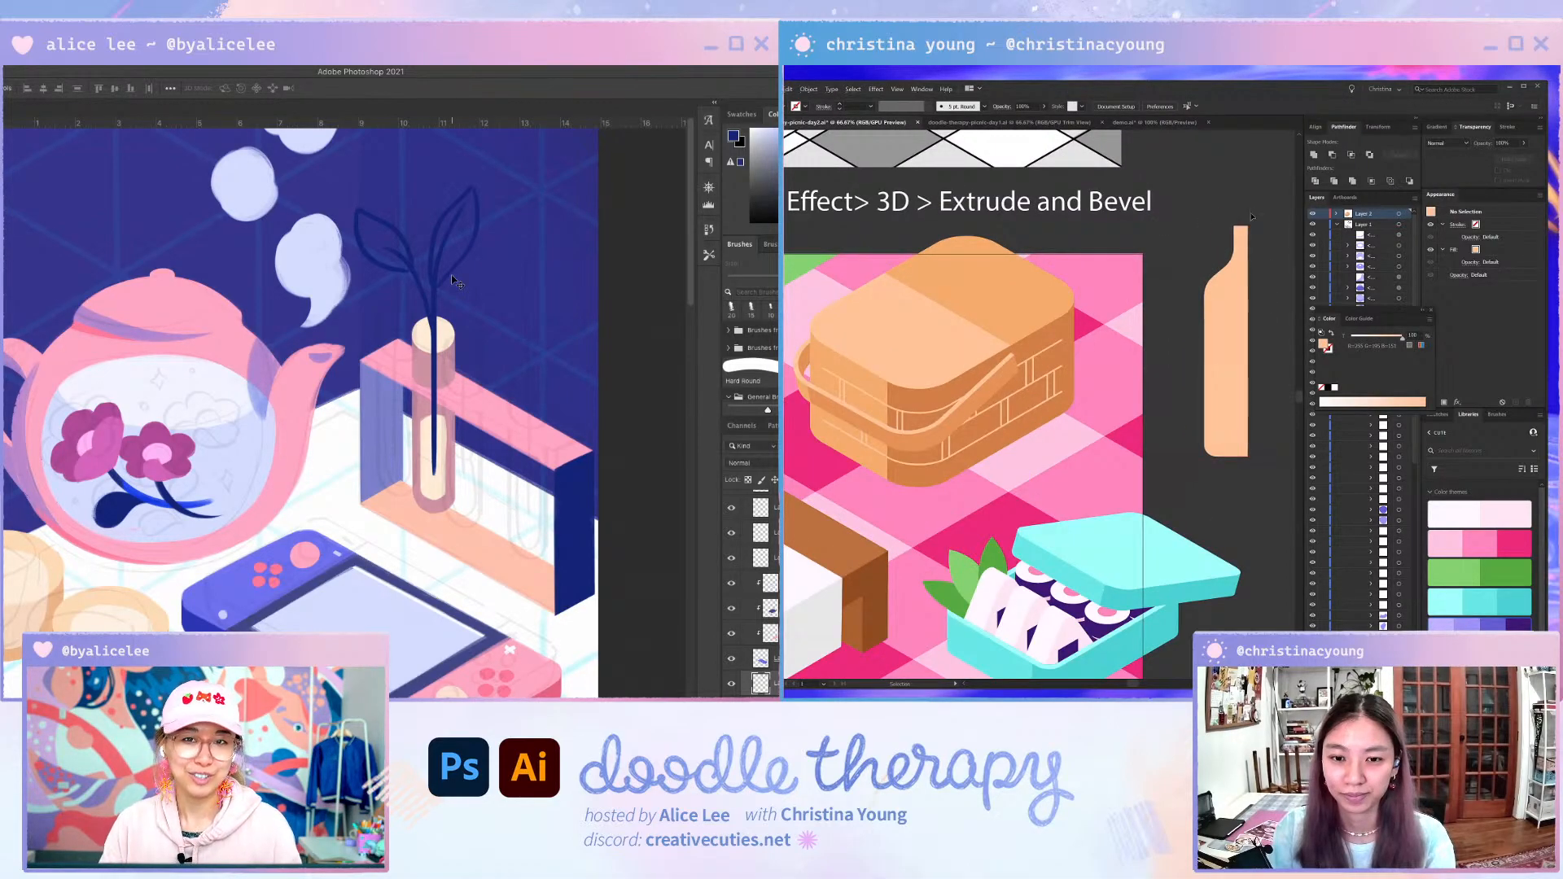
key("a")
left_click(1243, 231)
left_click(1239, 232)
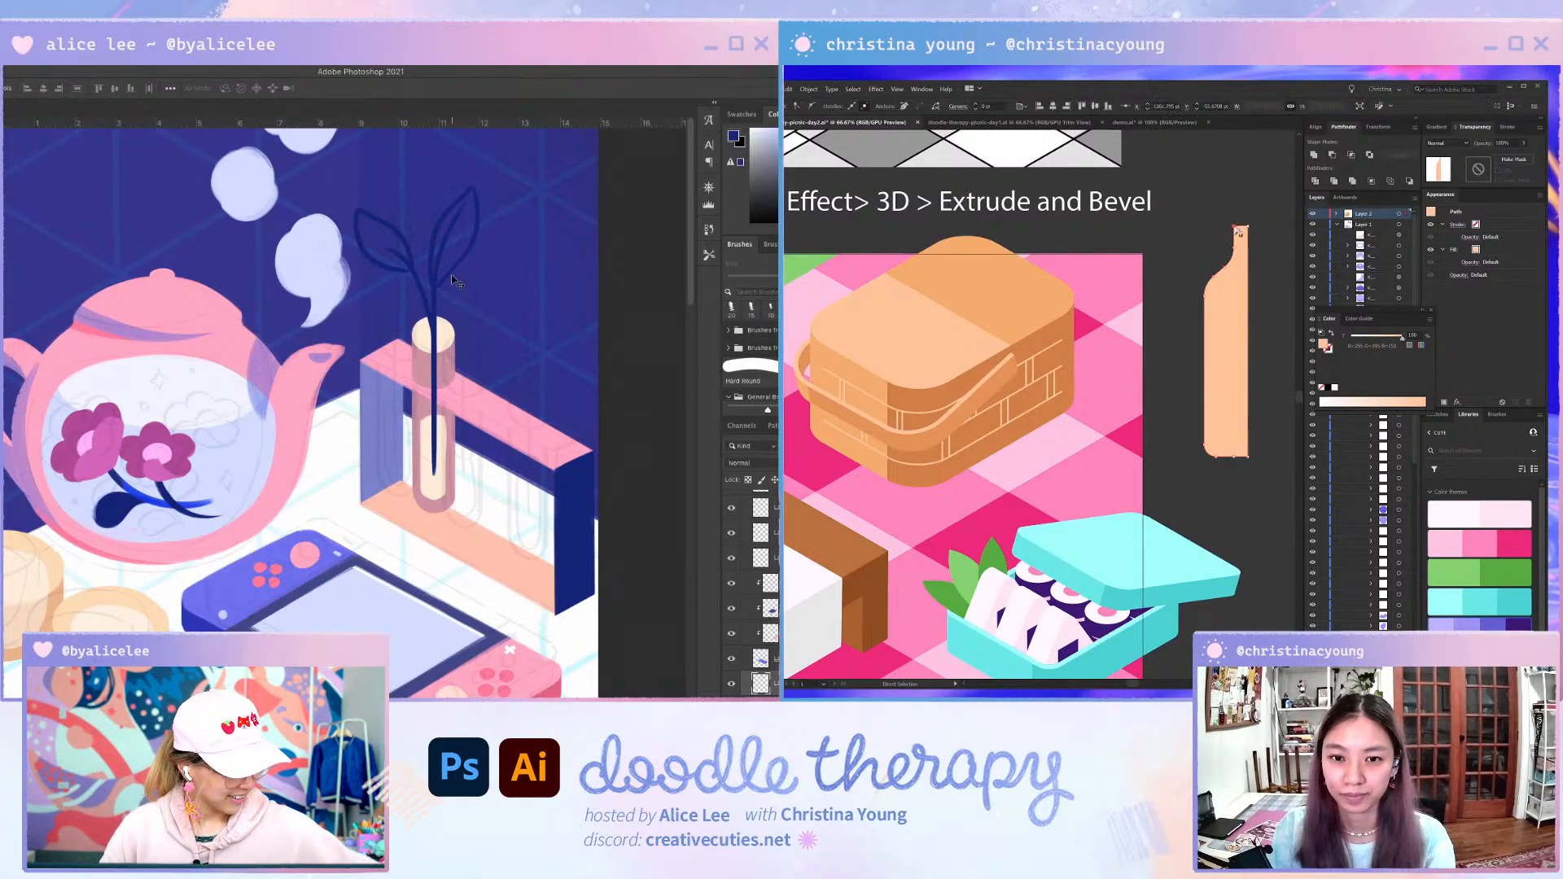
left_click_drag(1240, 236, 1242, 237)
key("ctrl+z")
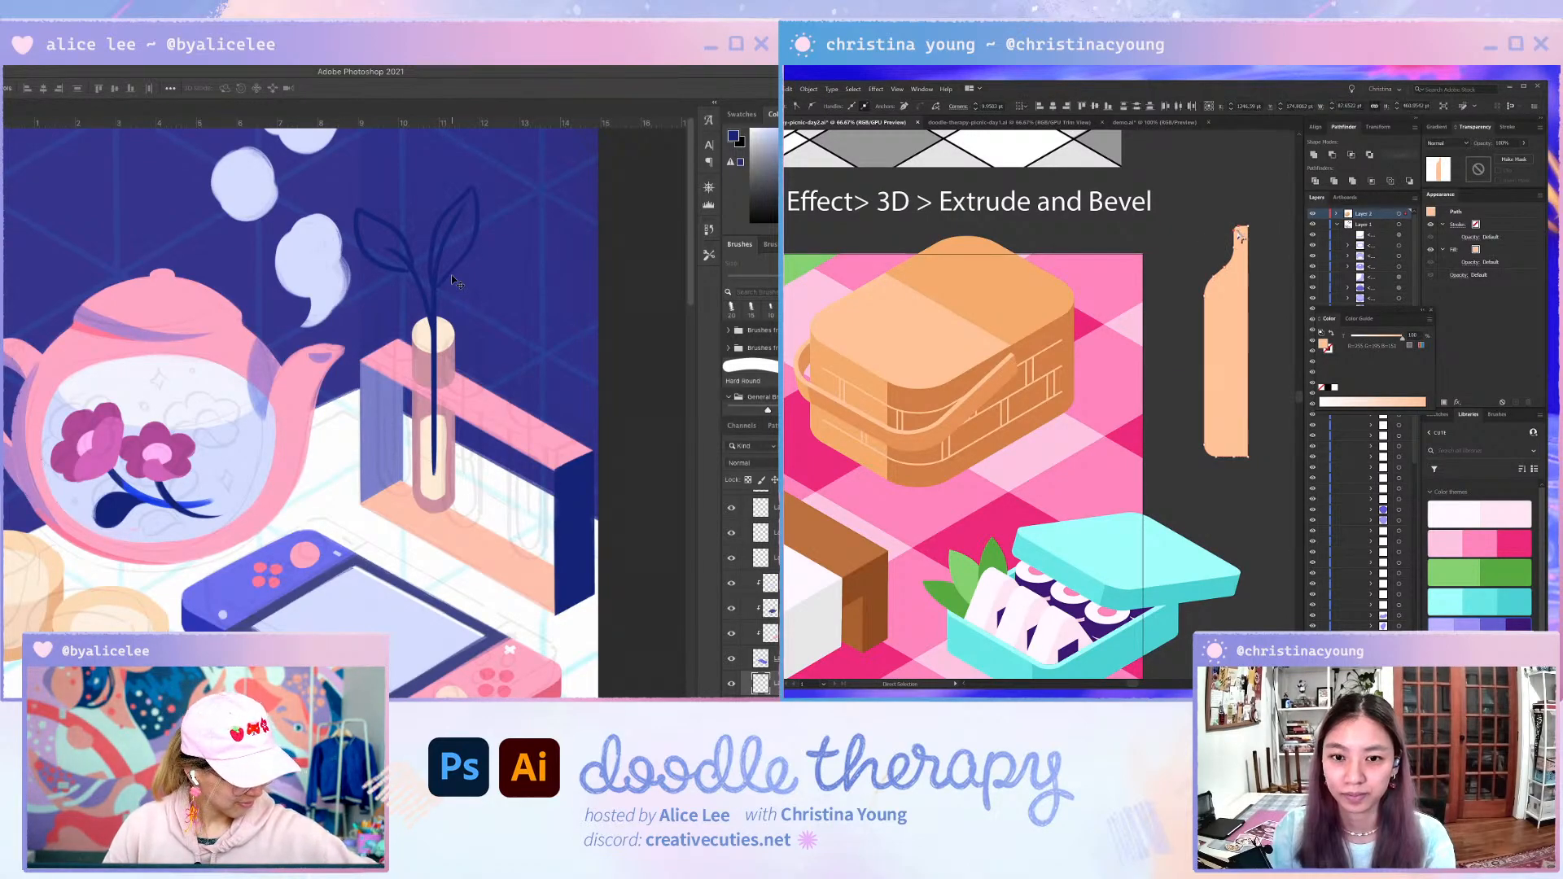
key("shift+Up")
key("shift+Up")
key("shift+Up")
key("shift+Up")
key("shift+Up")
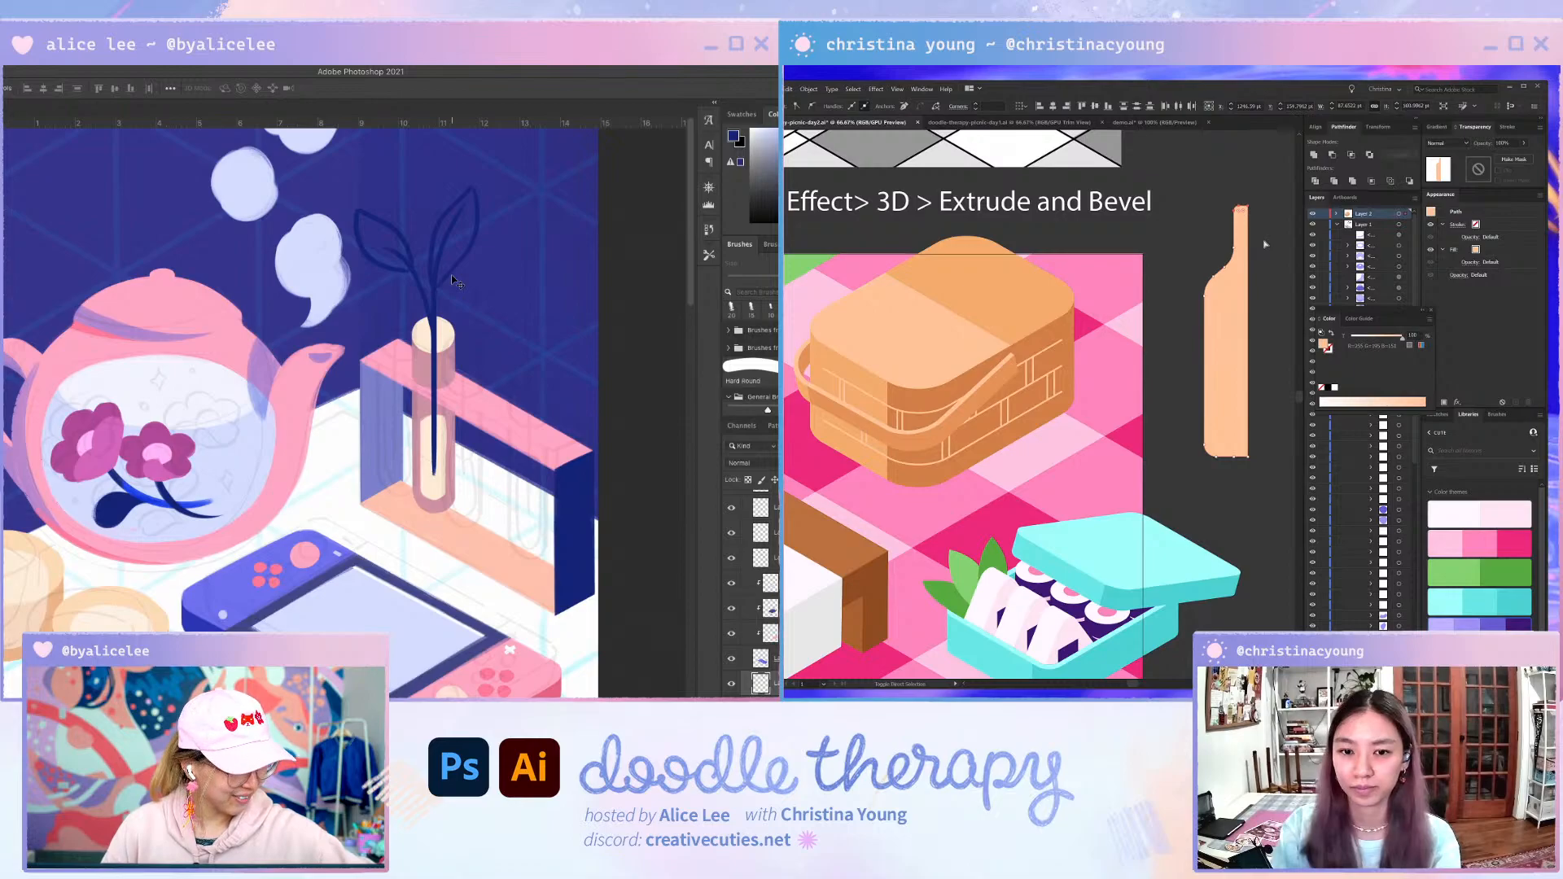
- Draw a slightly wider rectangular lip over the top of the neck and unite it with the half-bottle silhouette
scroll(1244, 210, "up", 1)
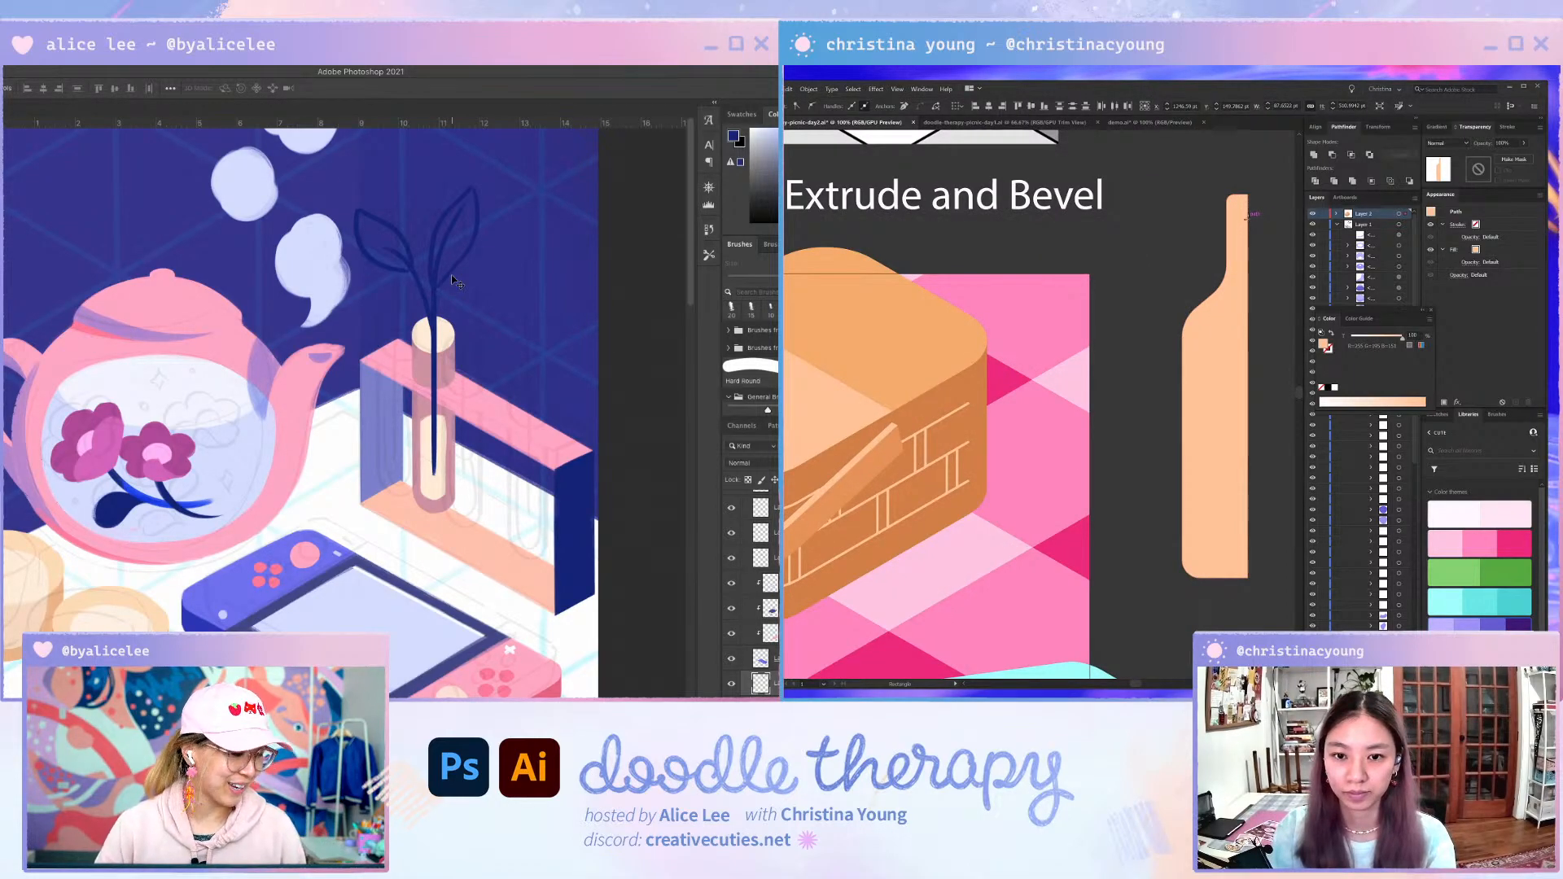
mouse_move(1248, 216)
left_mouse_down()
mouse_move(1271, 240)
mouse_move(1262, 217)
mouse_move(1222, 217)
mouse_move(1227, 192)
mouse_move(1226, 248)
mouse_move(1226, 200)
left_mouse_up()
key("v")
key("a")
key("v")
key("a")
key("v")
key("ctrl+shift+a")
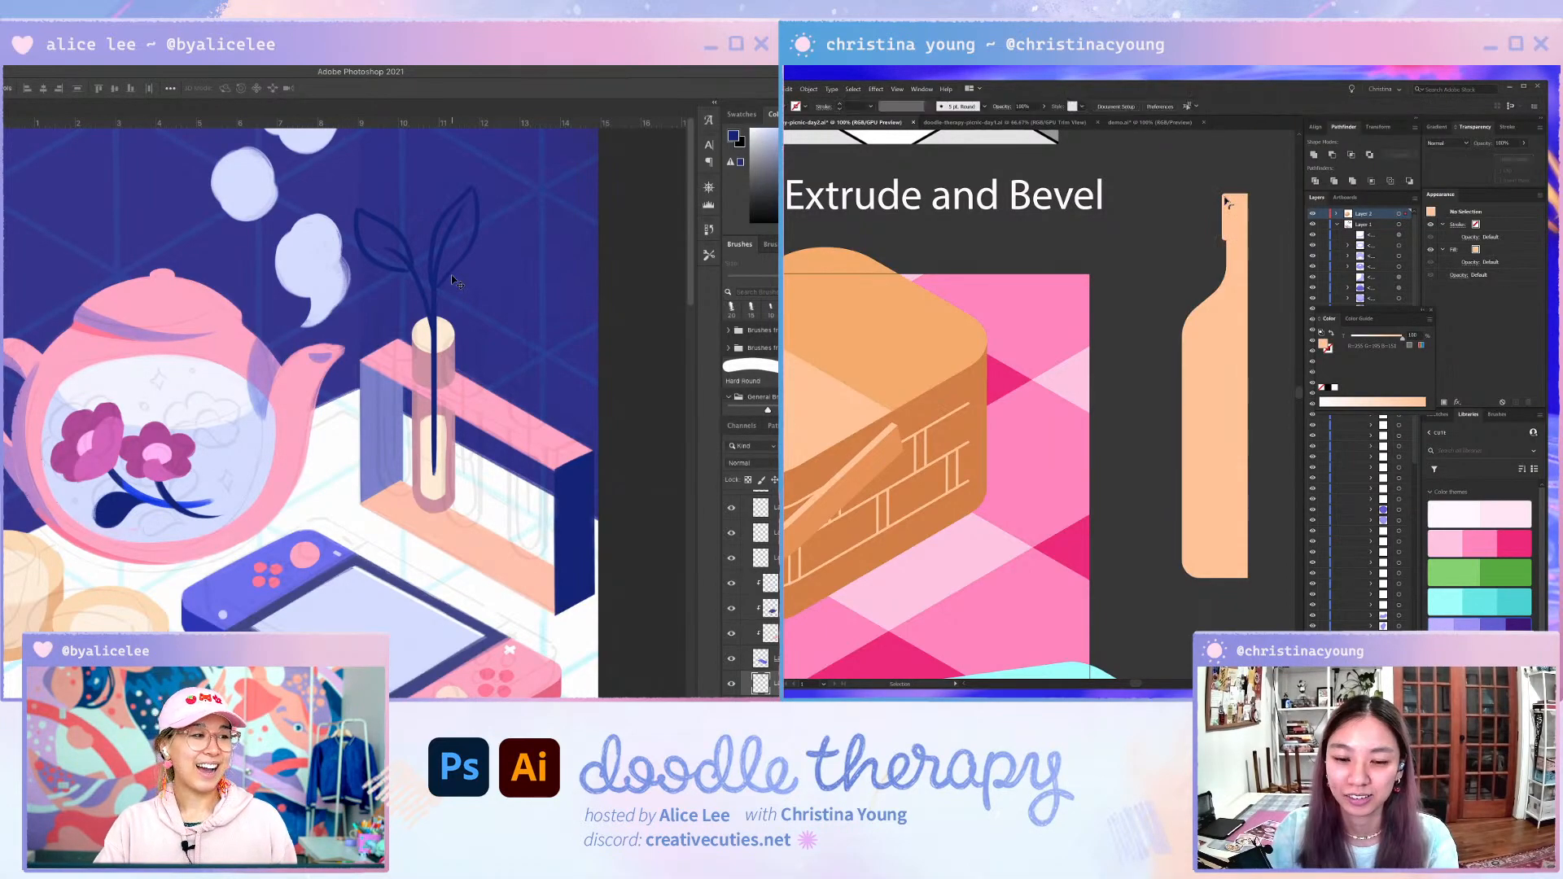
left_click(1211, 311)
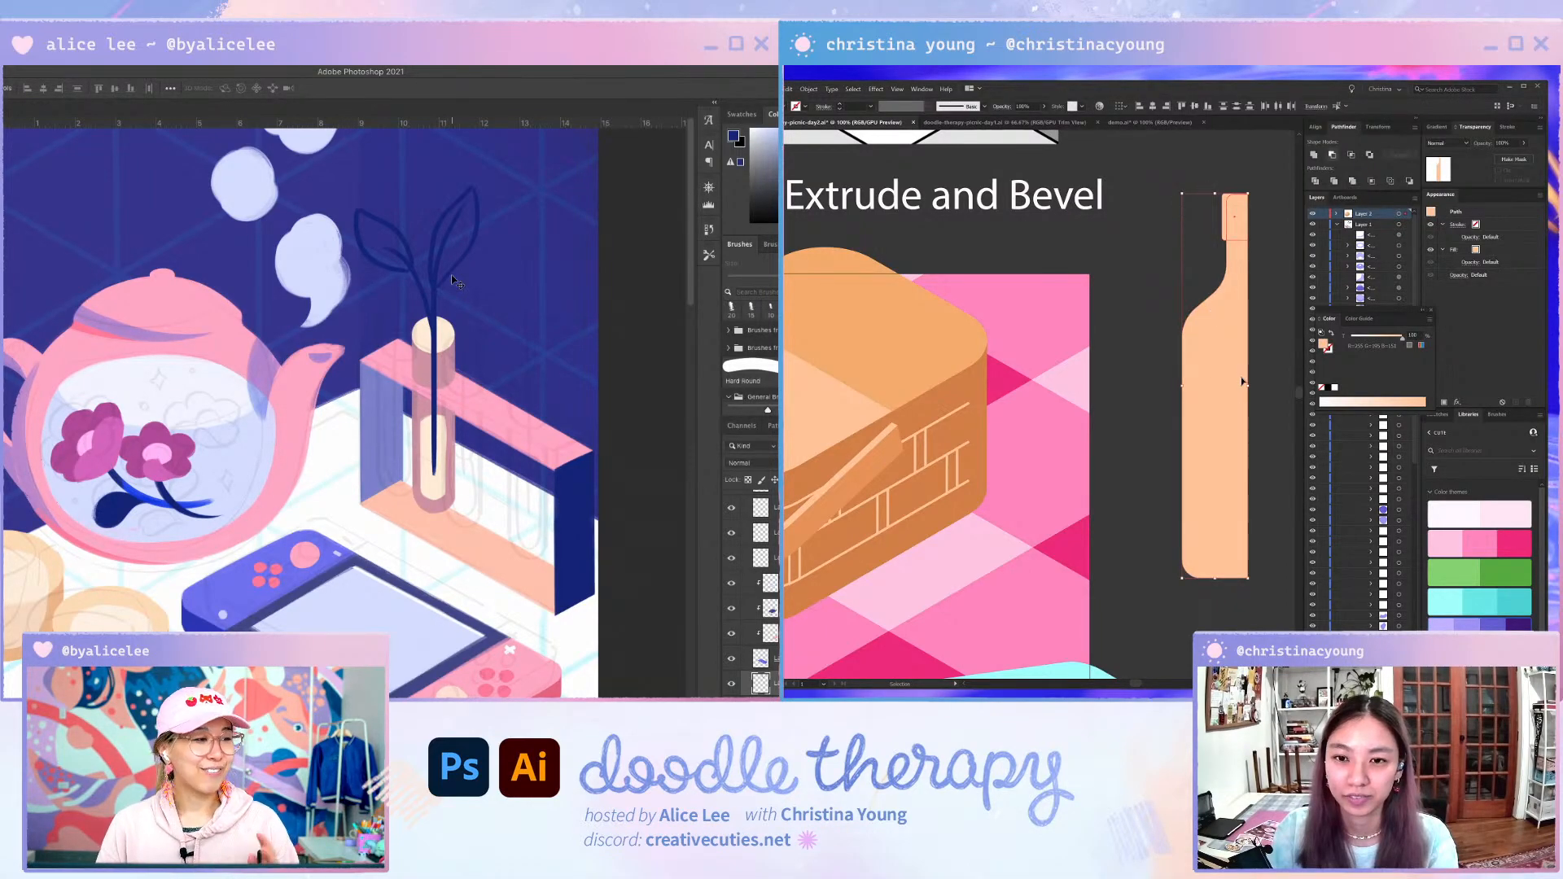
left_click(1314, 154)
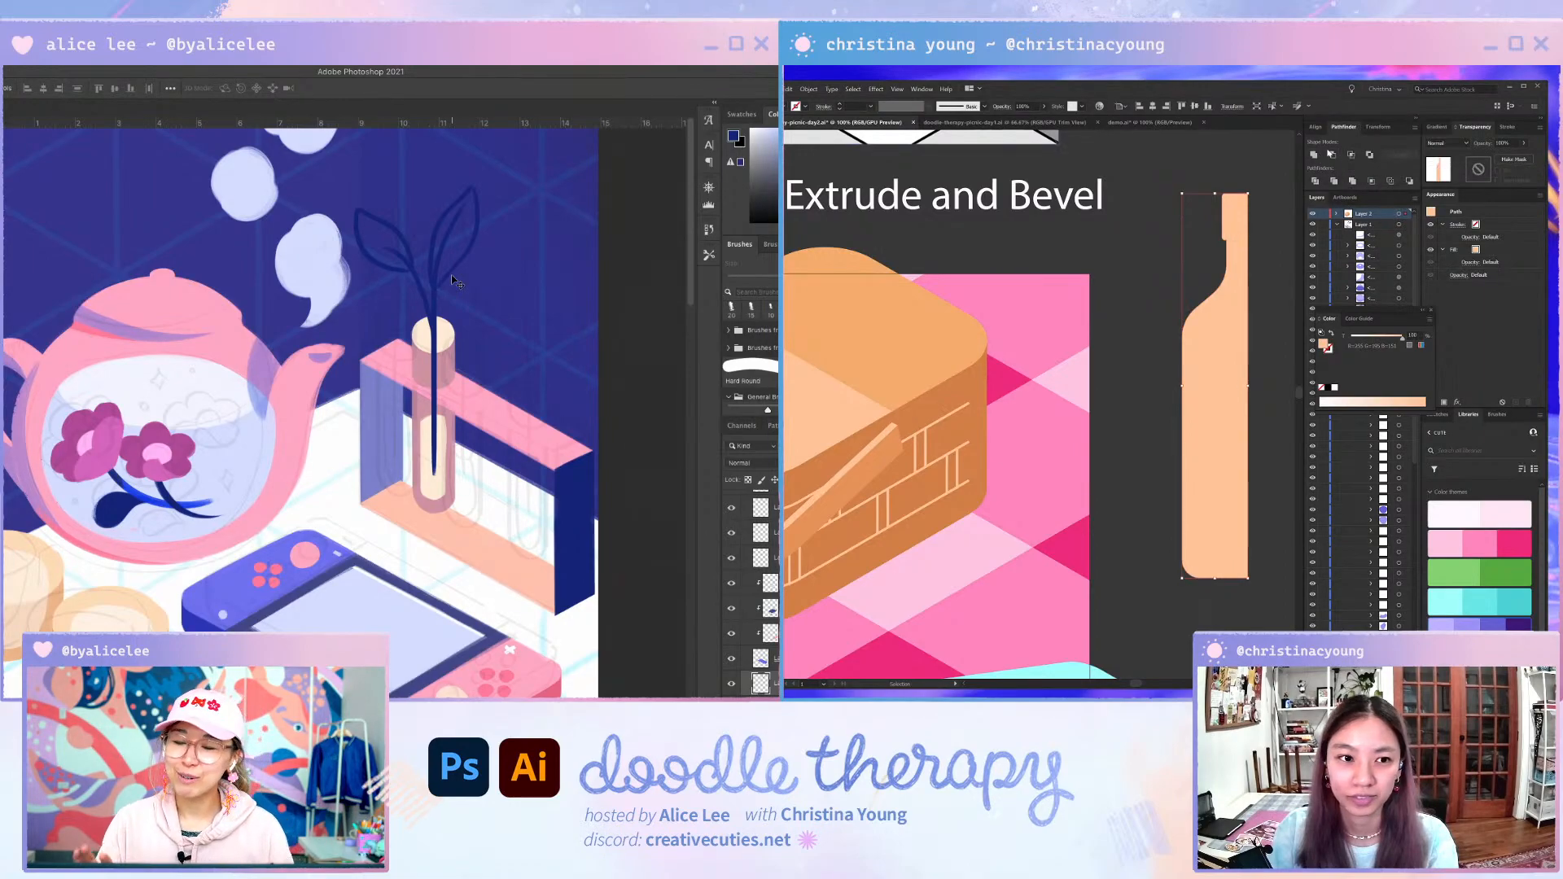
- Apply a 3D Revolve effect to the half-bottle silhouette, revolving it from the Right Edge
left_click(921, 89)
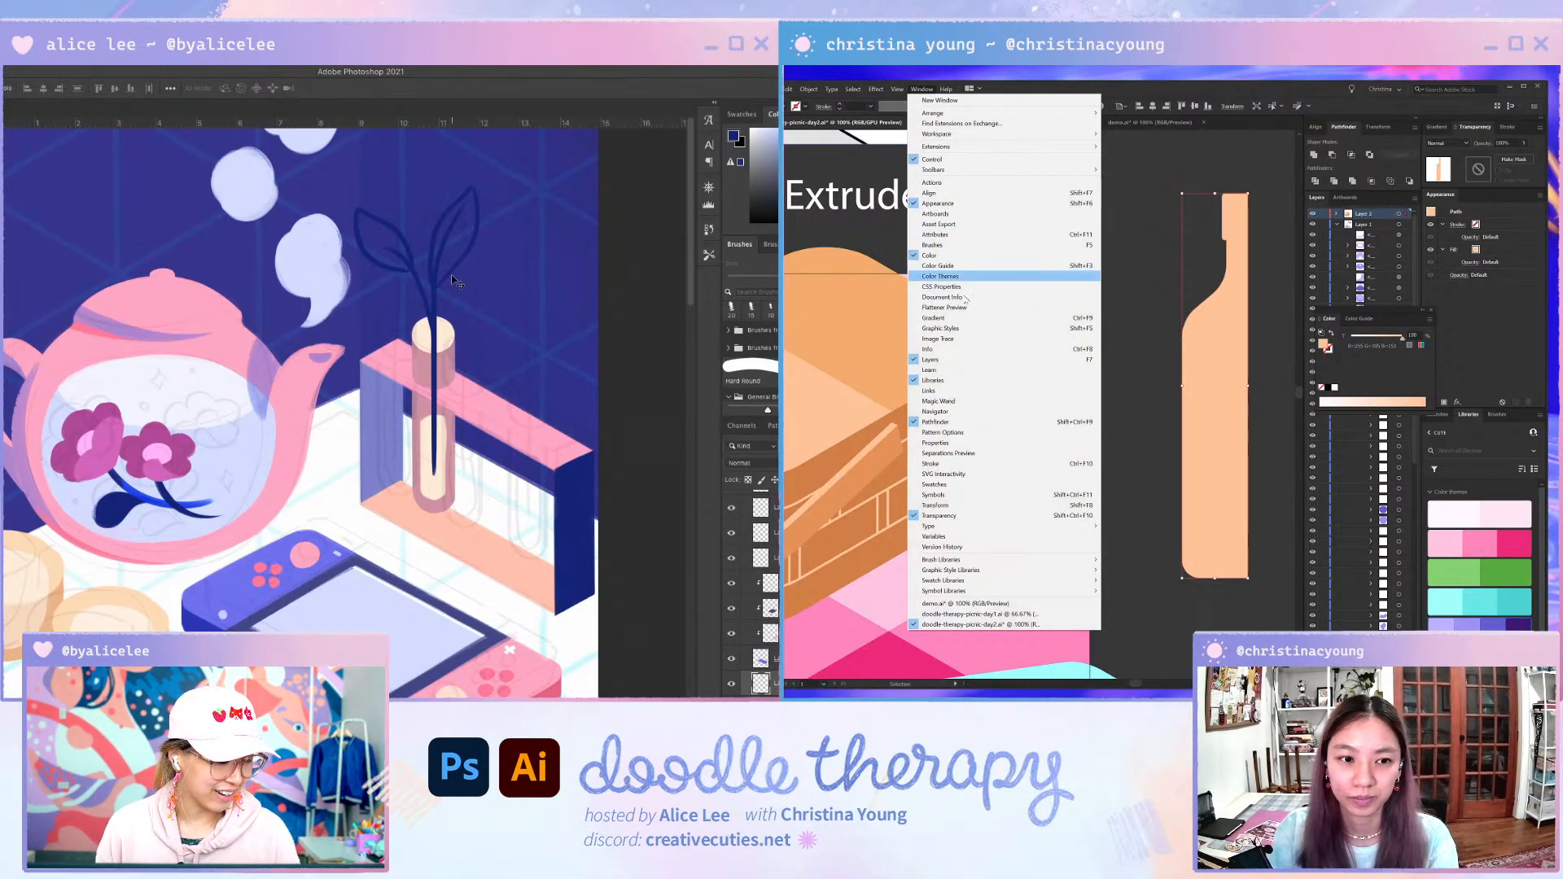
mouse_move(876, 88)
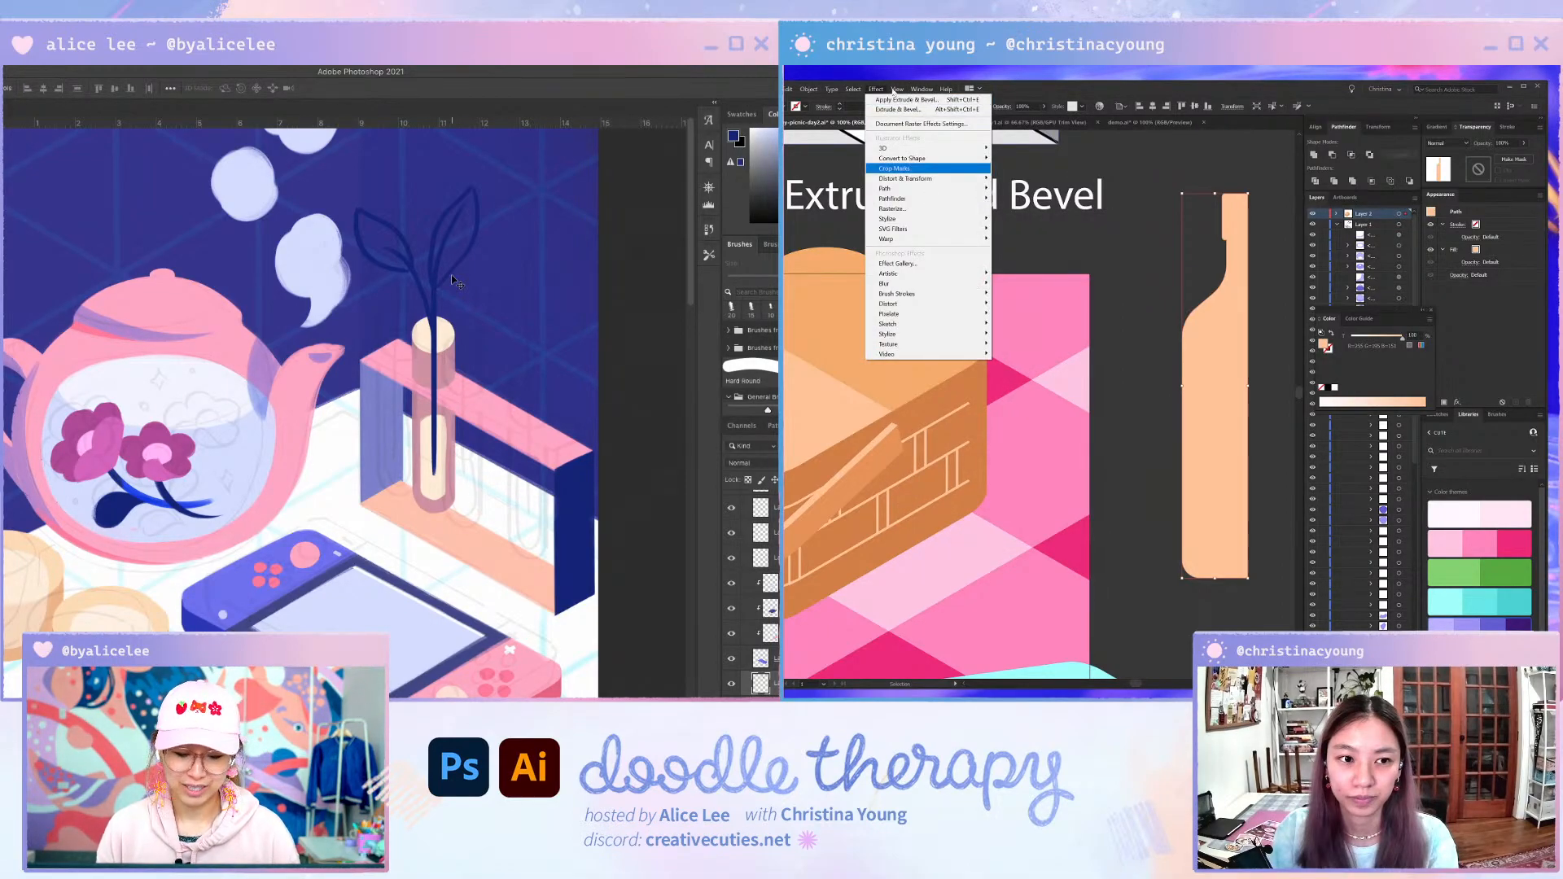
scroll(456, 281, "down", 3)
mouse_move(897, 150)
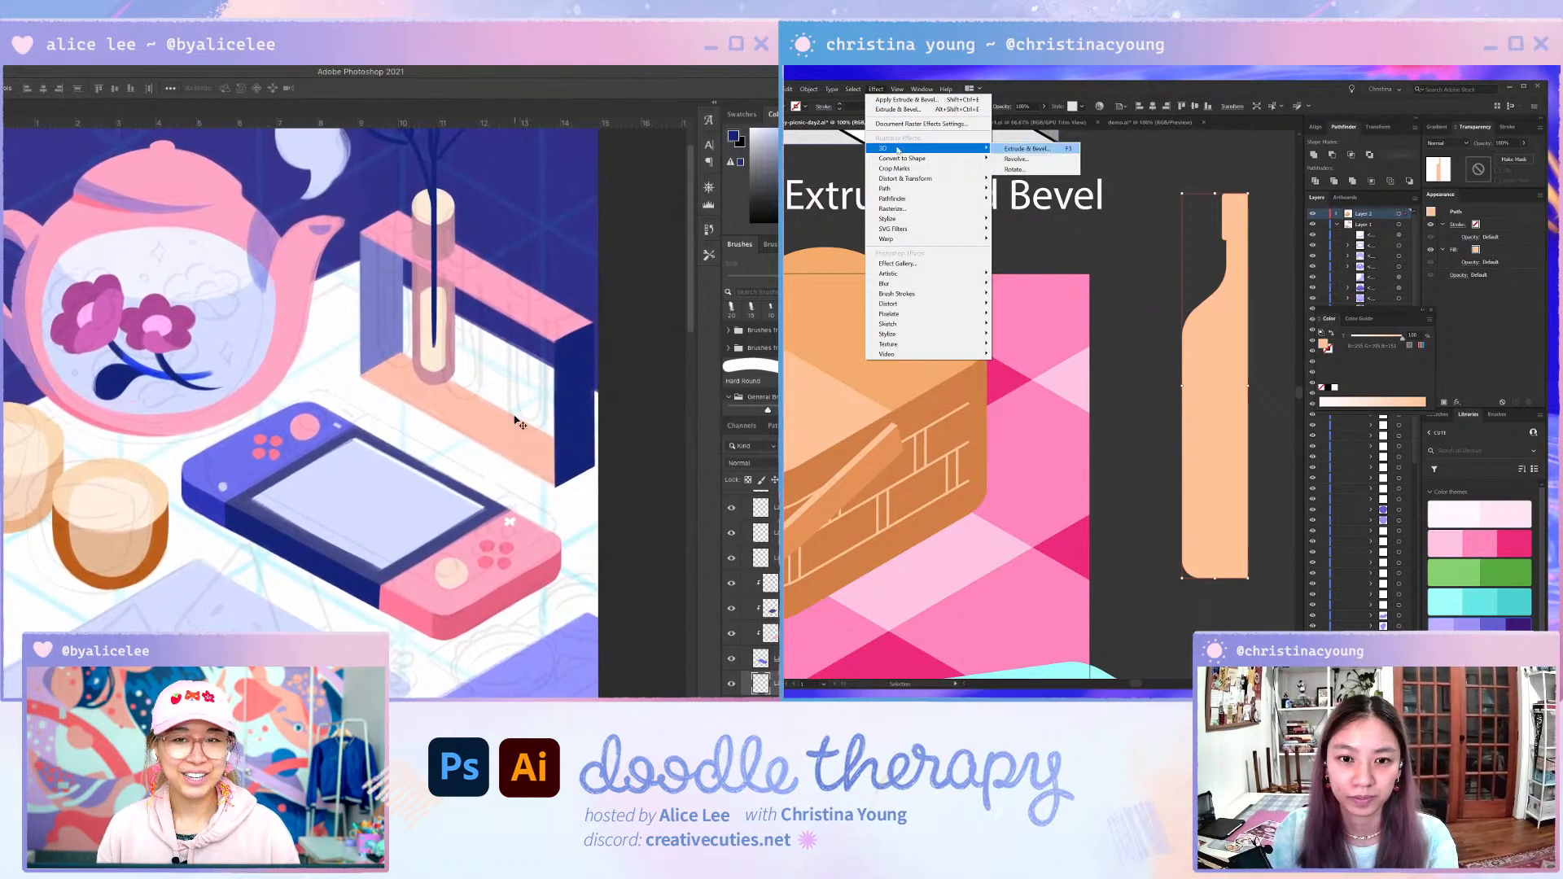
left_click(1016, 159)
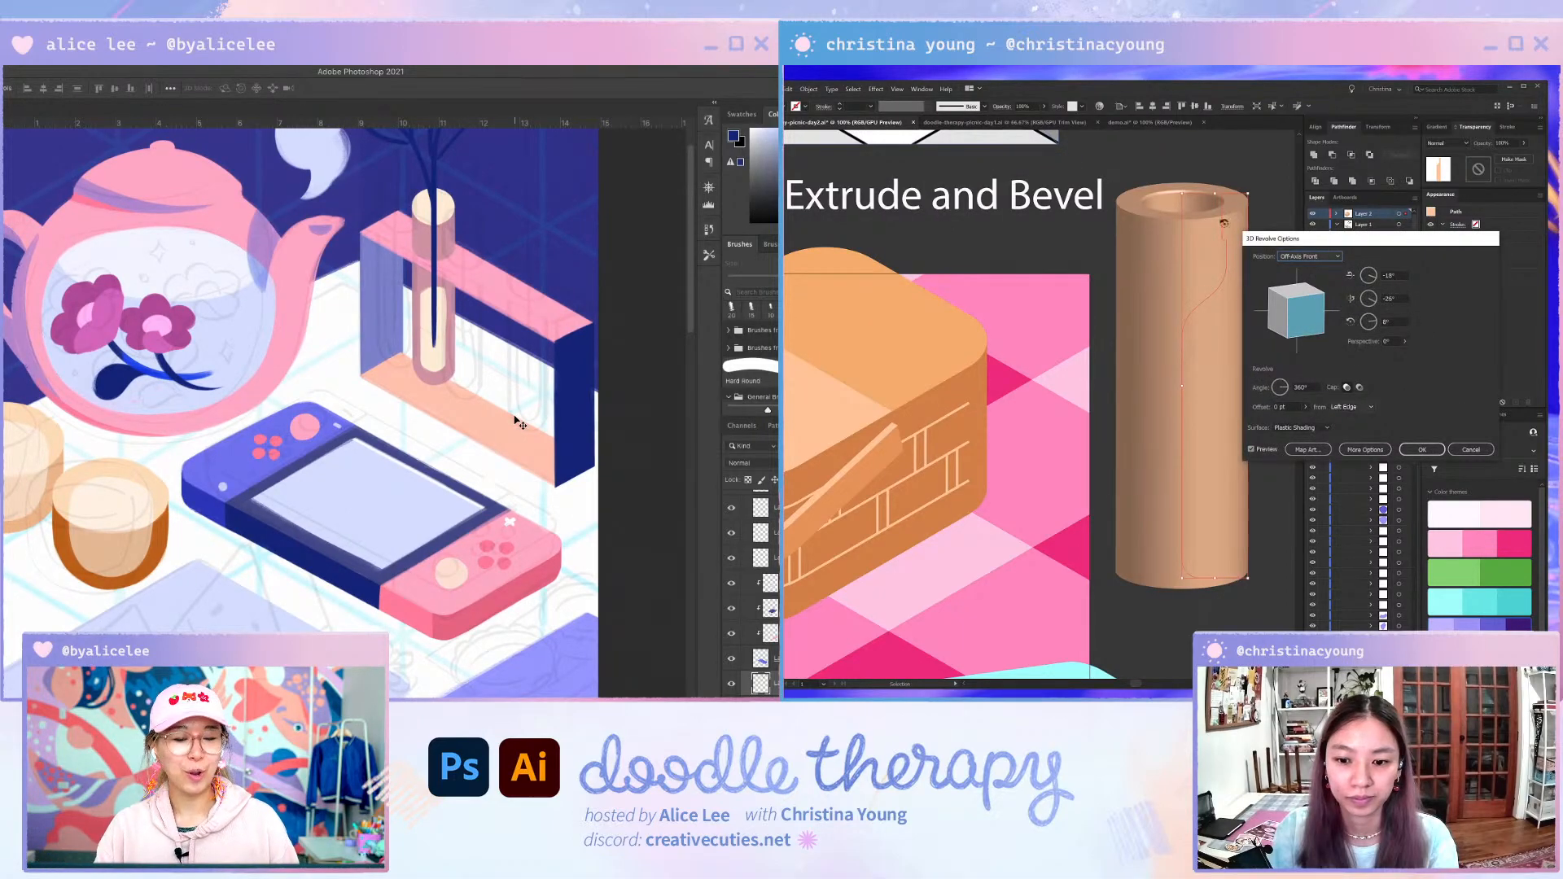
left_click(1351, 407)
left_click(1348, 428)
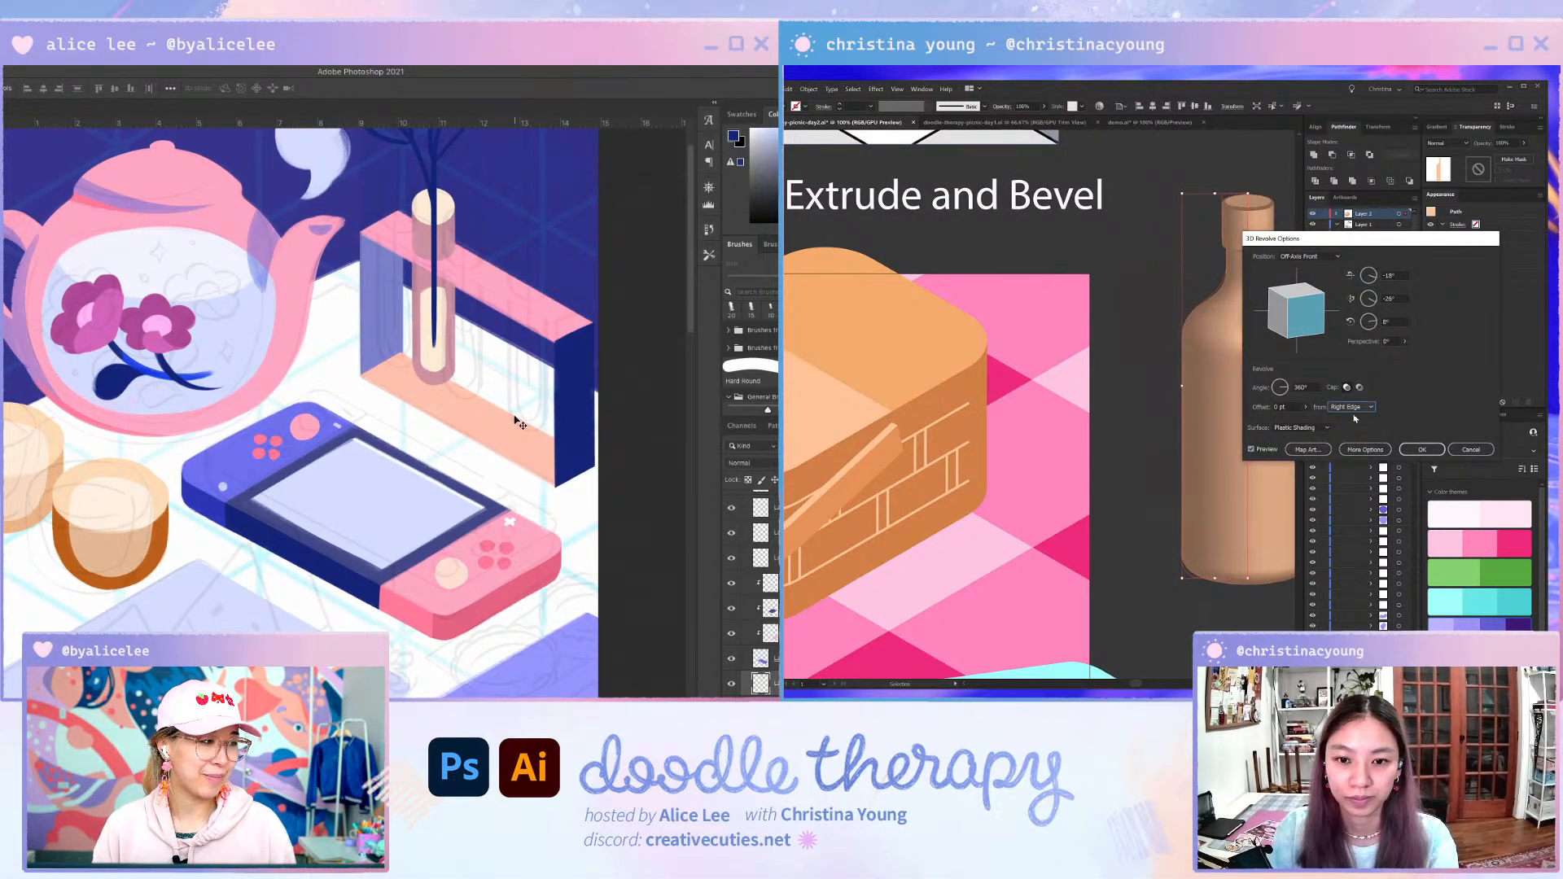
left_click(1422, 450)
scroll(1170, 452, "down", 2)
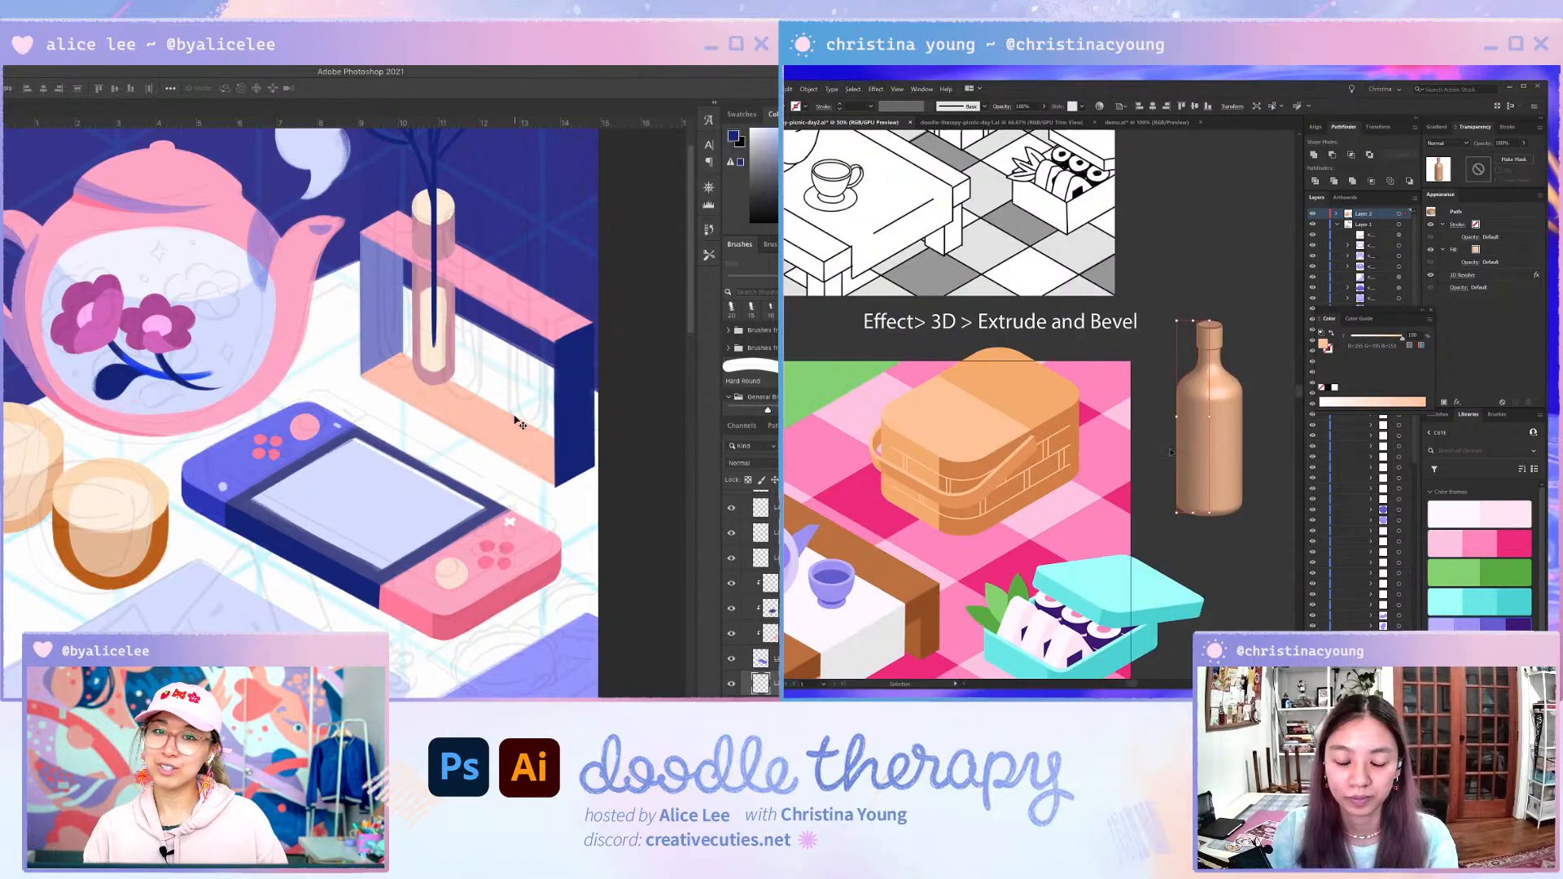
- Select the anchor points on the outer side of the revolved bottle's profile to adjust its shape
key("a")
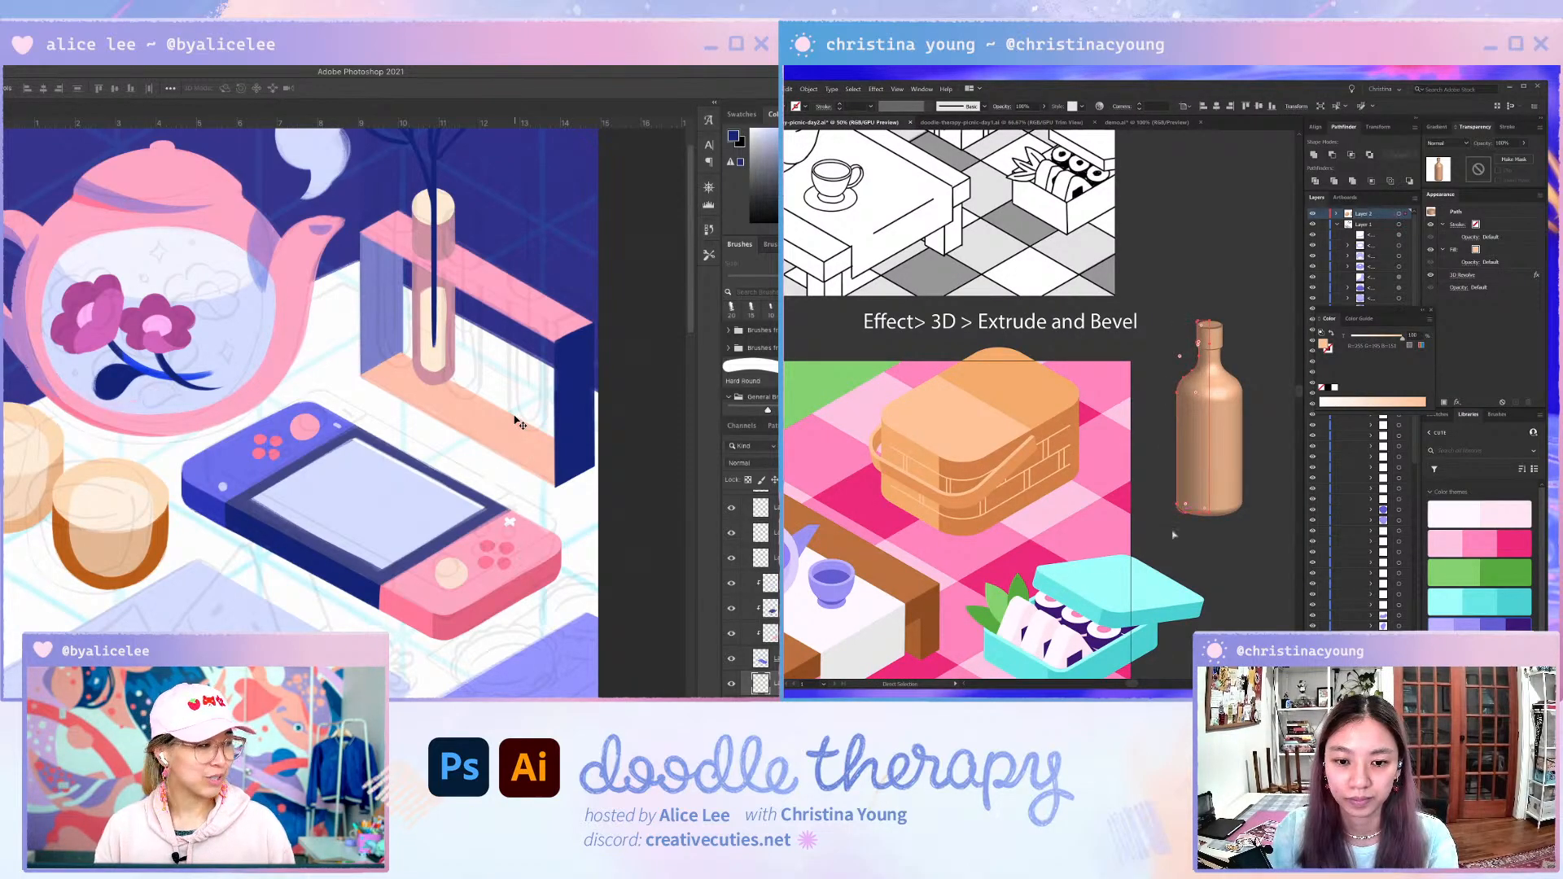
left_click_drag(1173, 535, 1145, 541)
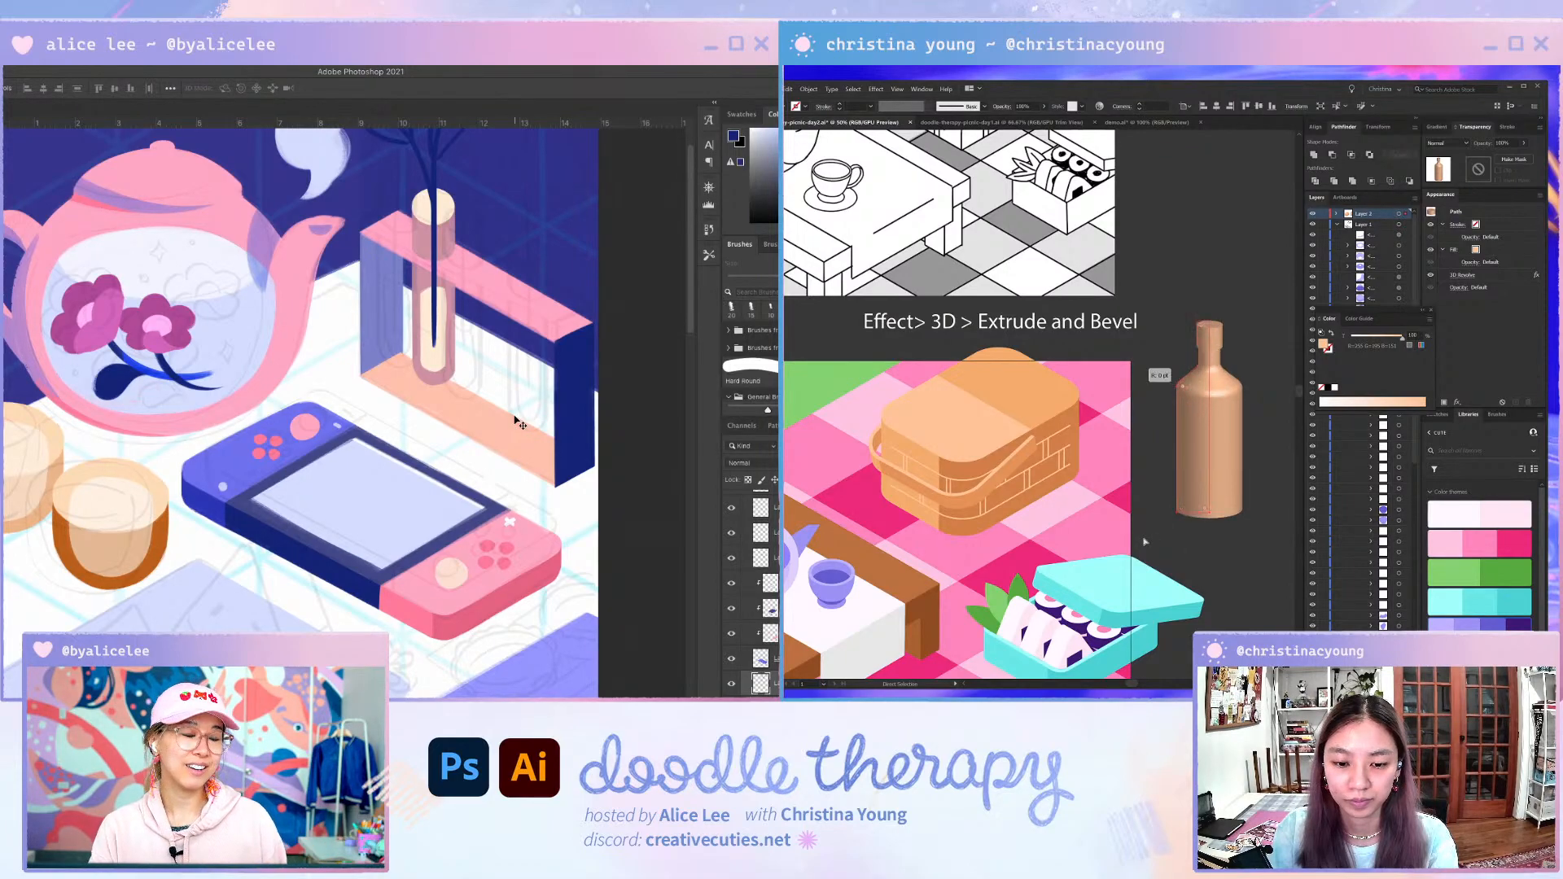
left_click(1167, 413)
left_click_drag(1160, 373, 1181, 406)
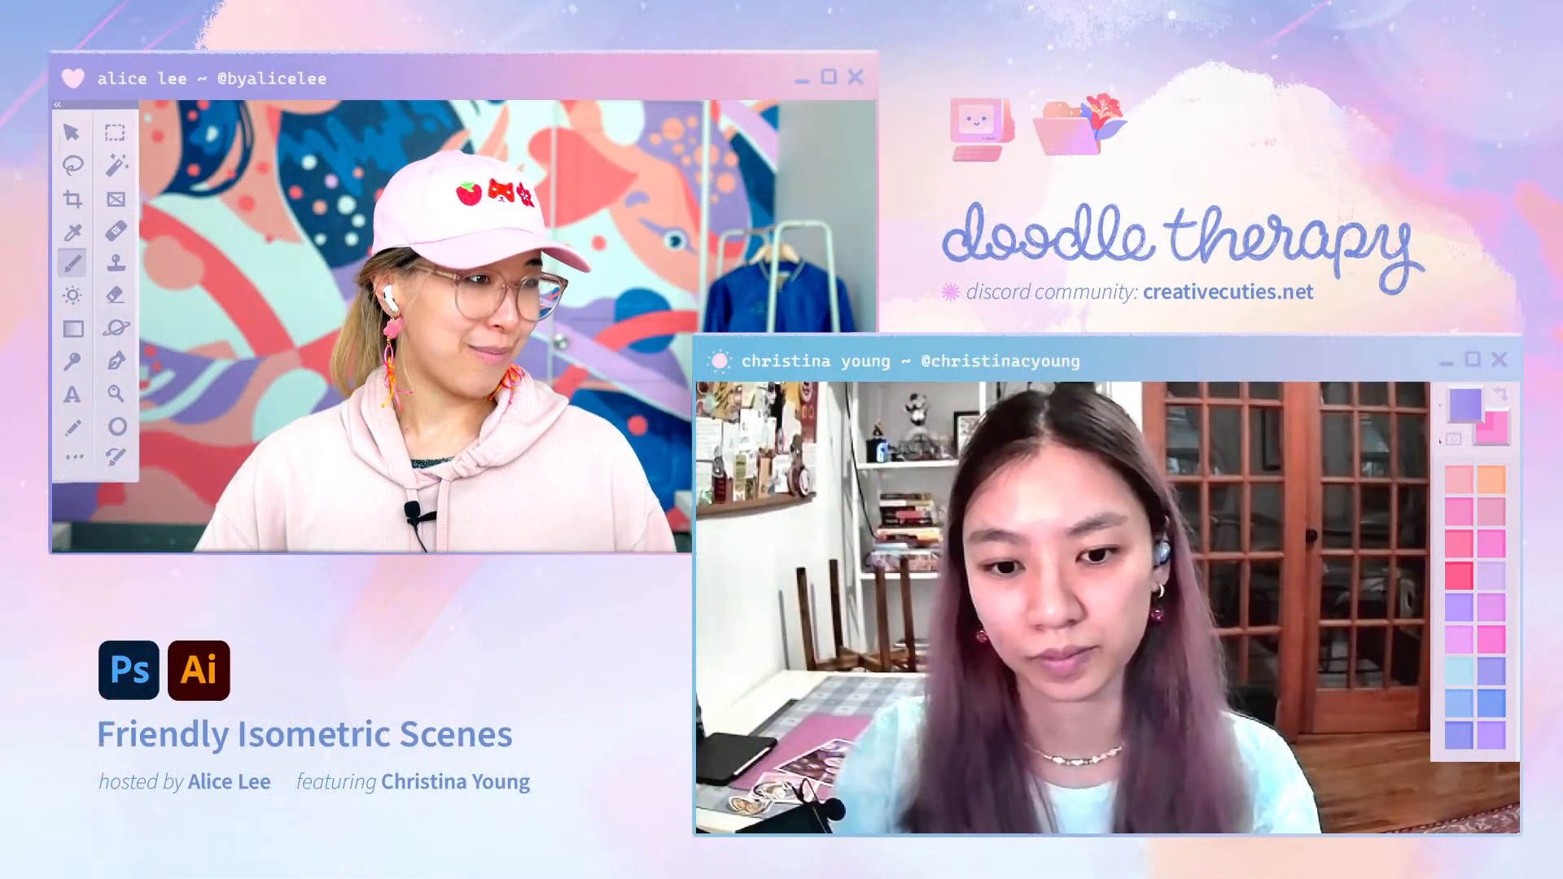